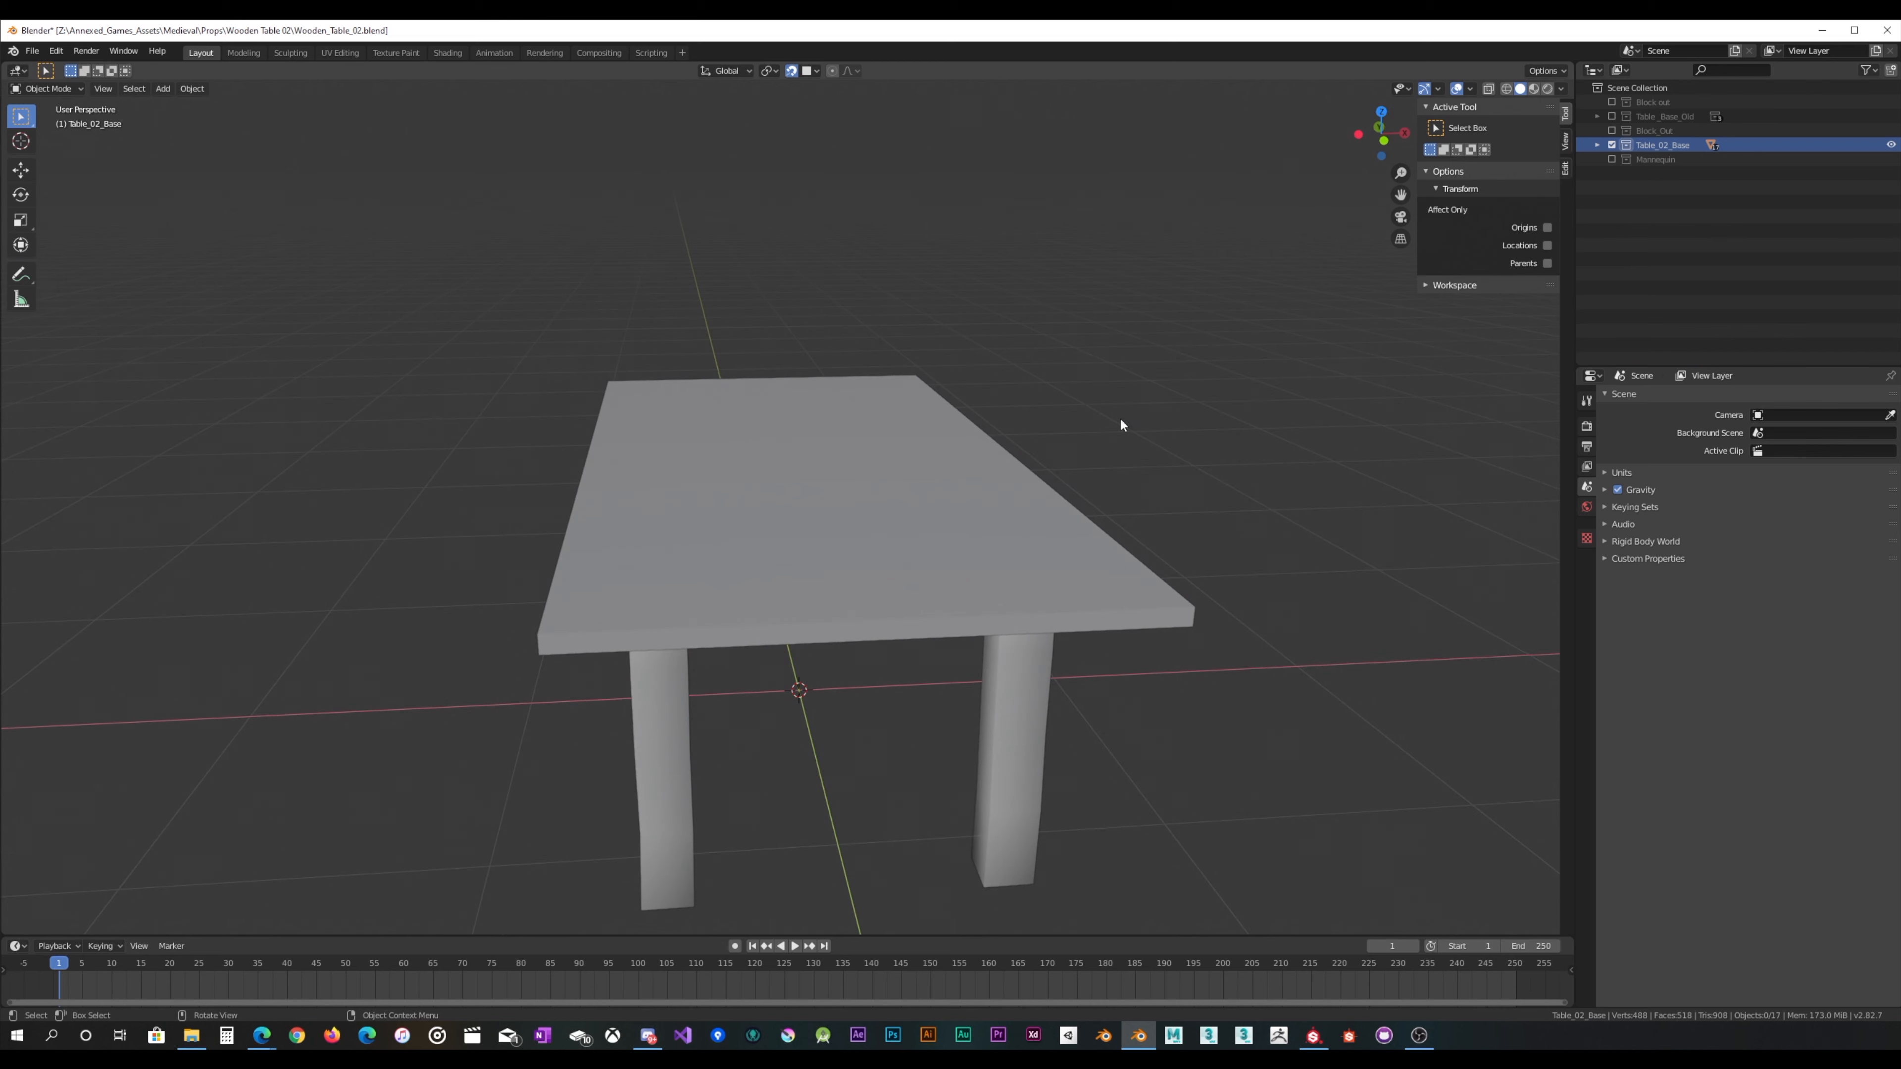
# Step: Create a new collection named Top inside the Table_02_Base collection and move the tabletop slab into it
pyautogui.click(987, 489)
pyautogui.moveTo(986, 489); pyautogui.dragTo(1022, 373, button='middle')
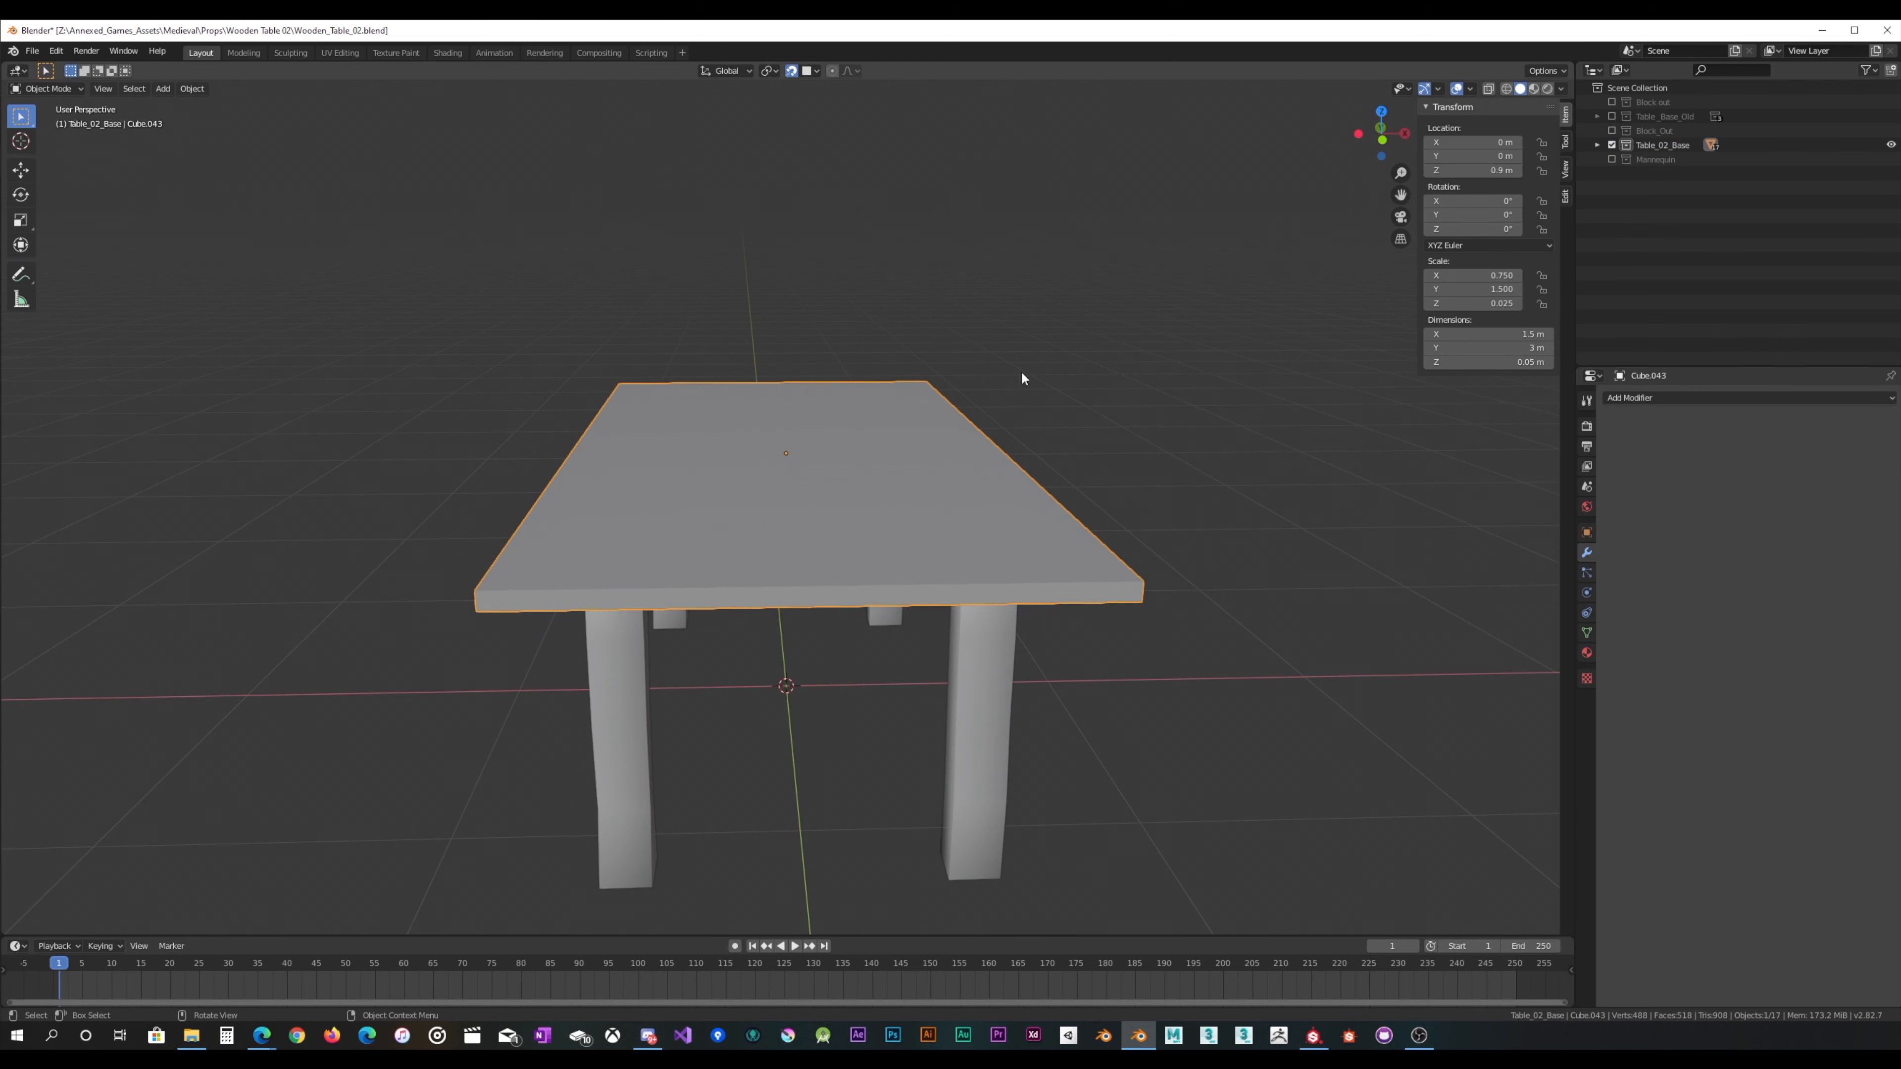
pyautogui.click(1597, 146)
pyautogui.click(1640, 145)
pyautogui.rightClick(1638, 145)
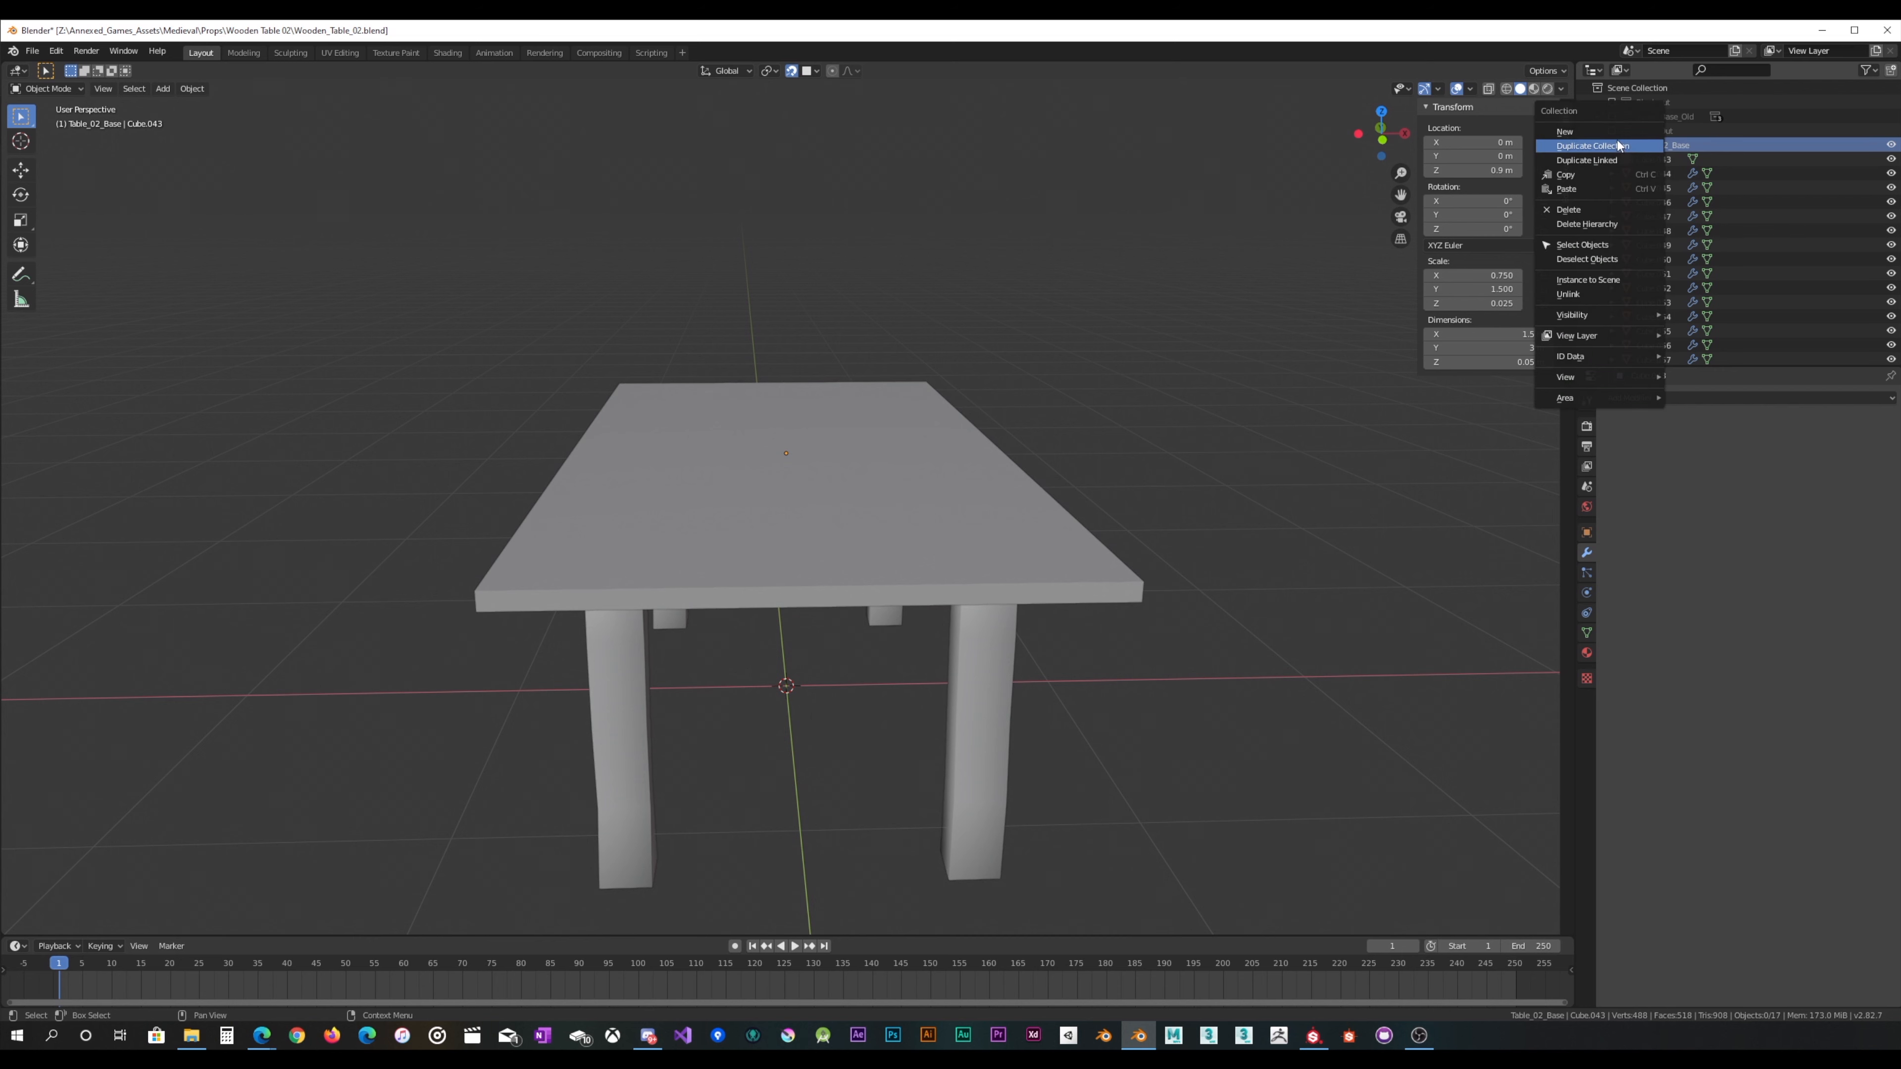
pyautogui.click(1617, 144)
pyautogui.doubleClick(1670, 158)
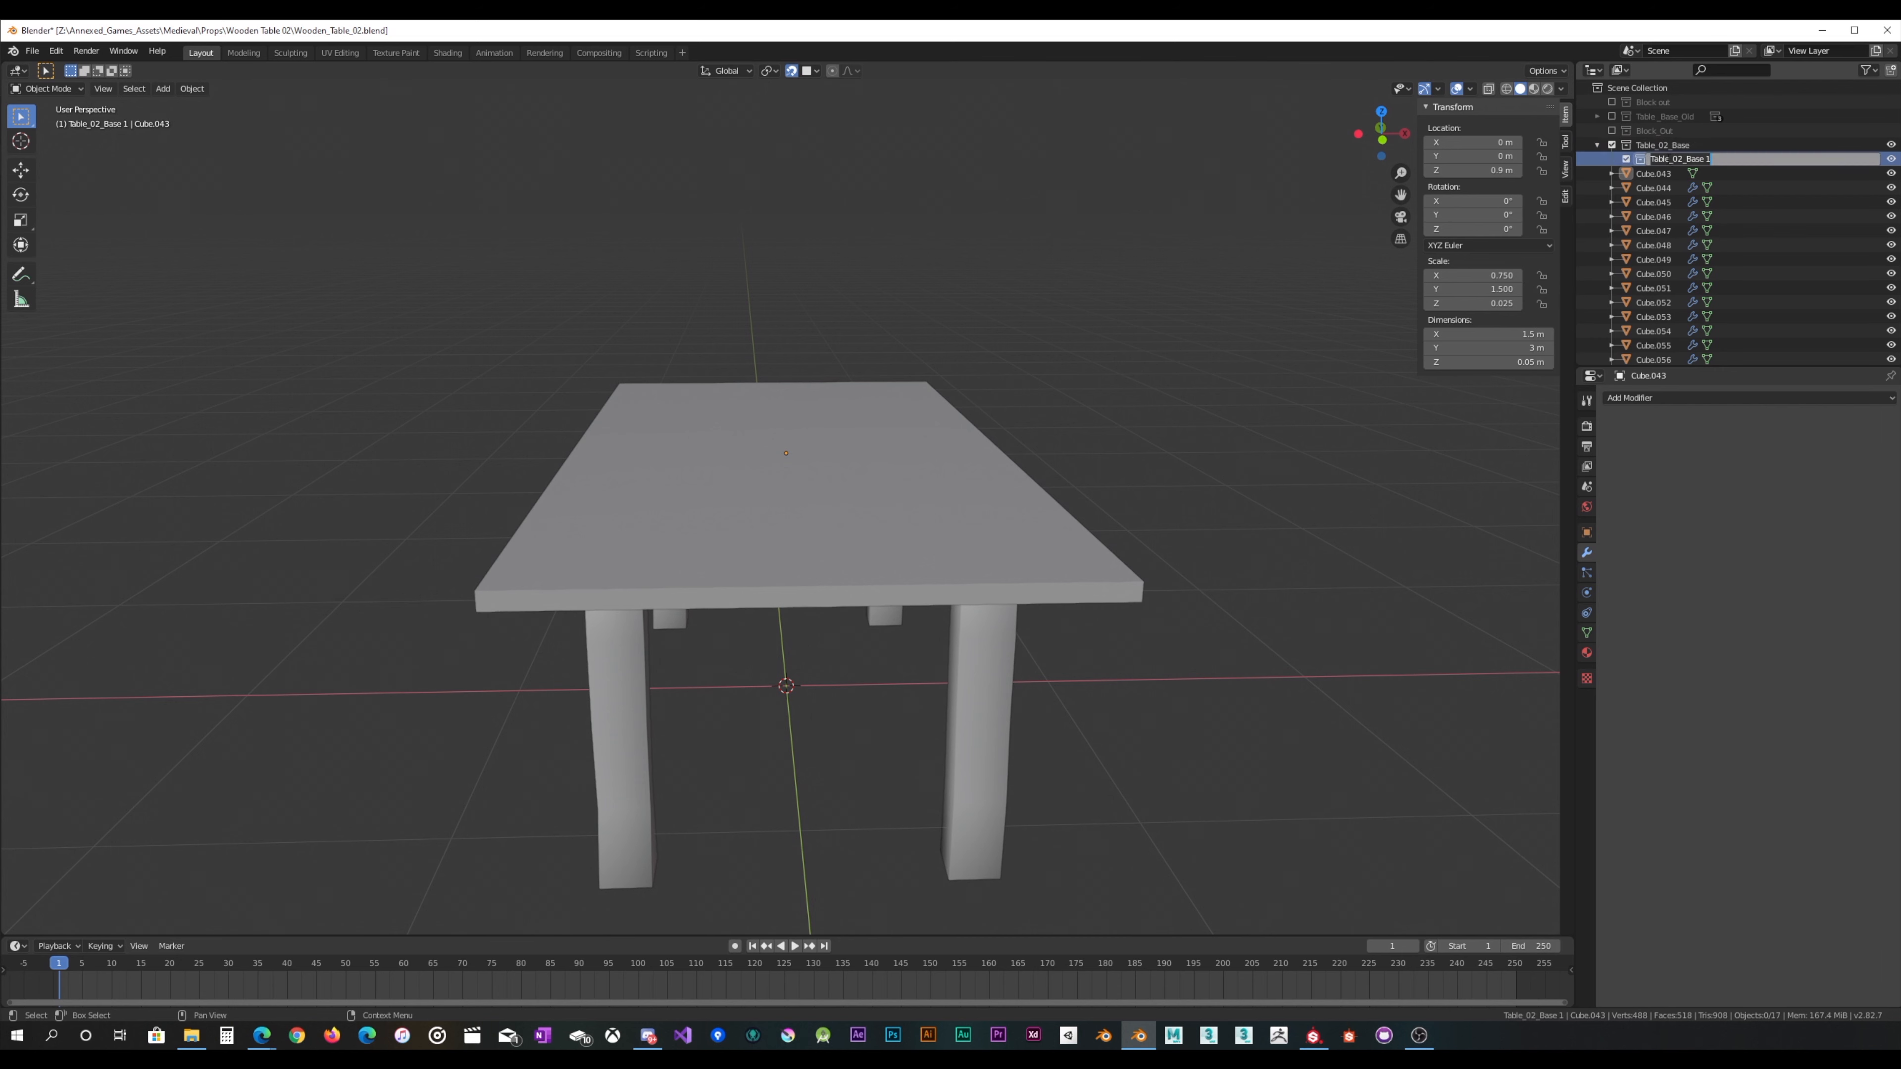
pyautogui.write('Top')
pyautogui.press('Return')
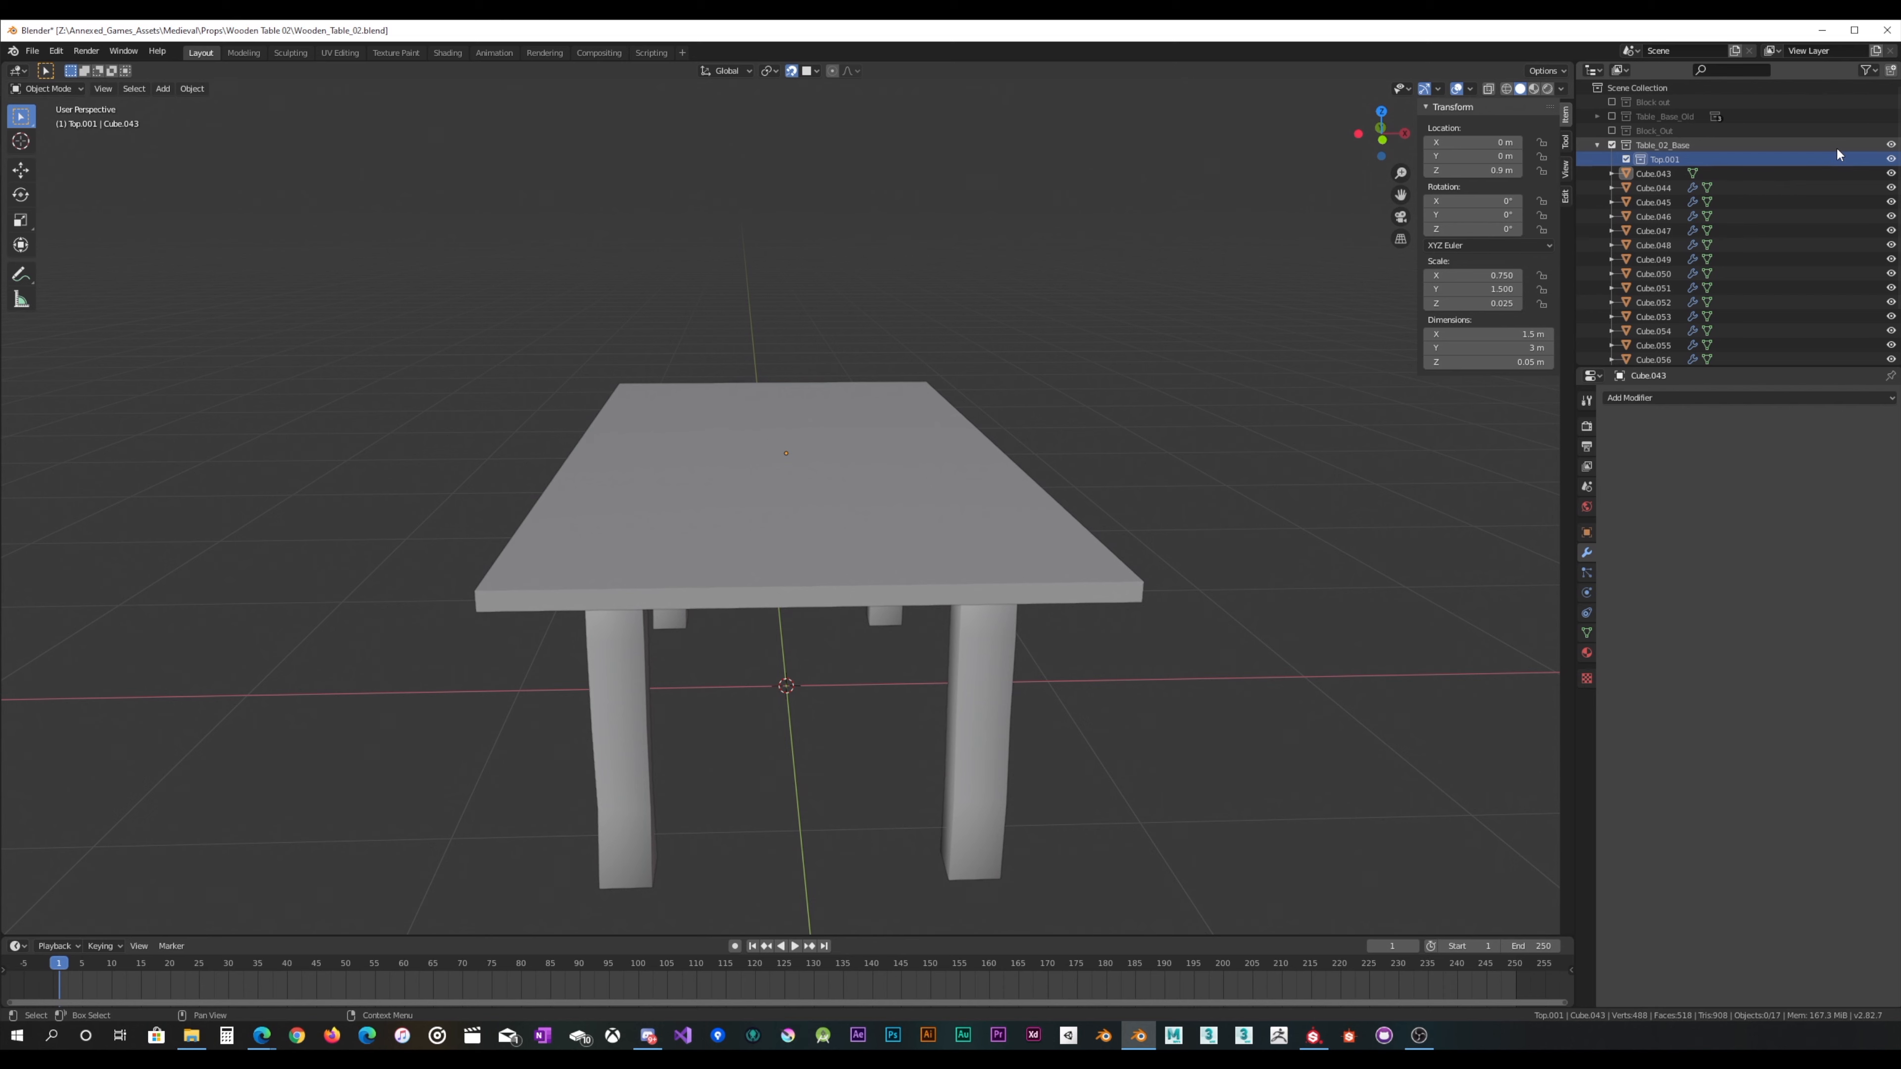
pyautogui.click(1653, 176)
pyautogui.moveTo(1655, 176); pyautogui.dragTo(1662, 162)
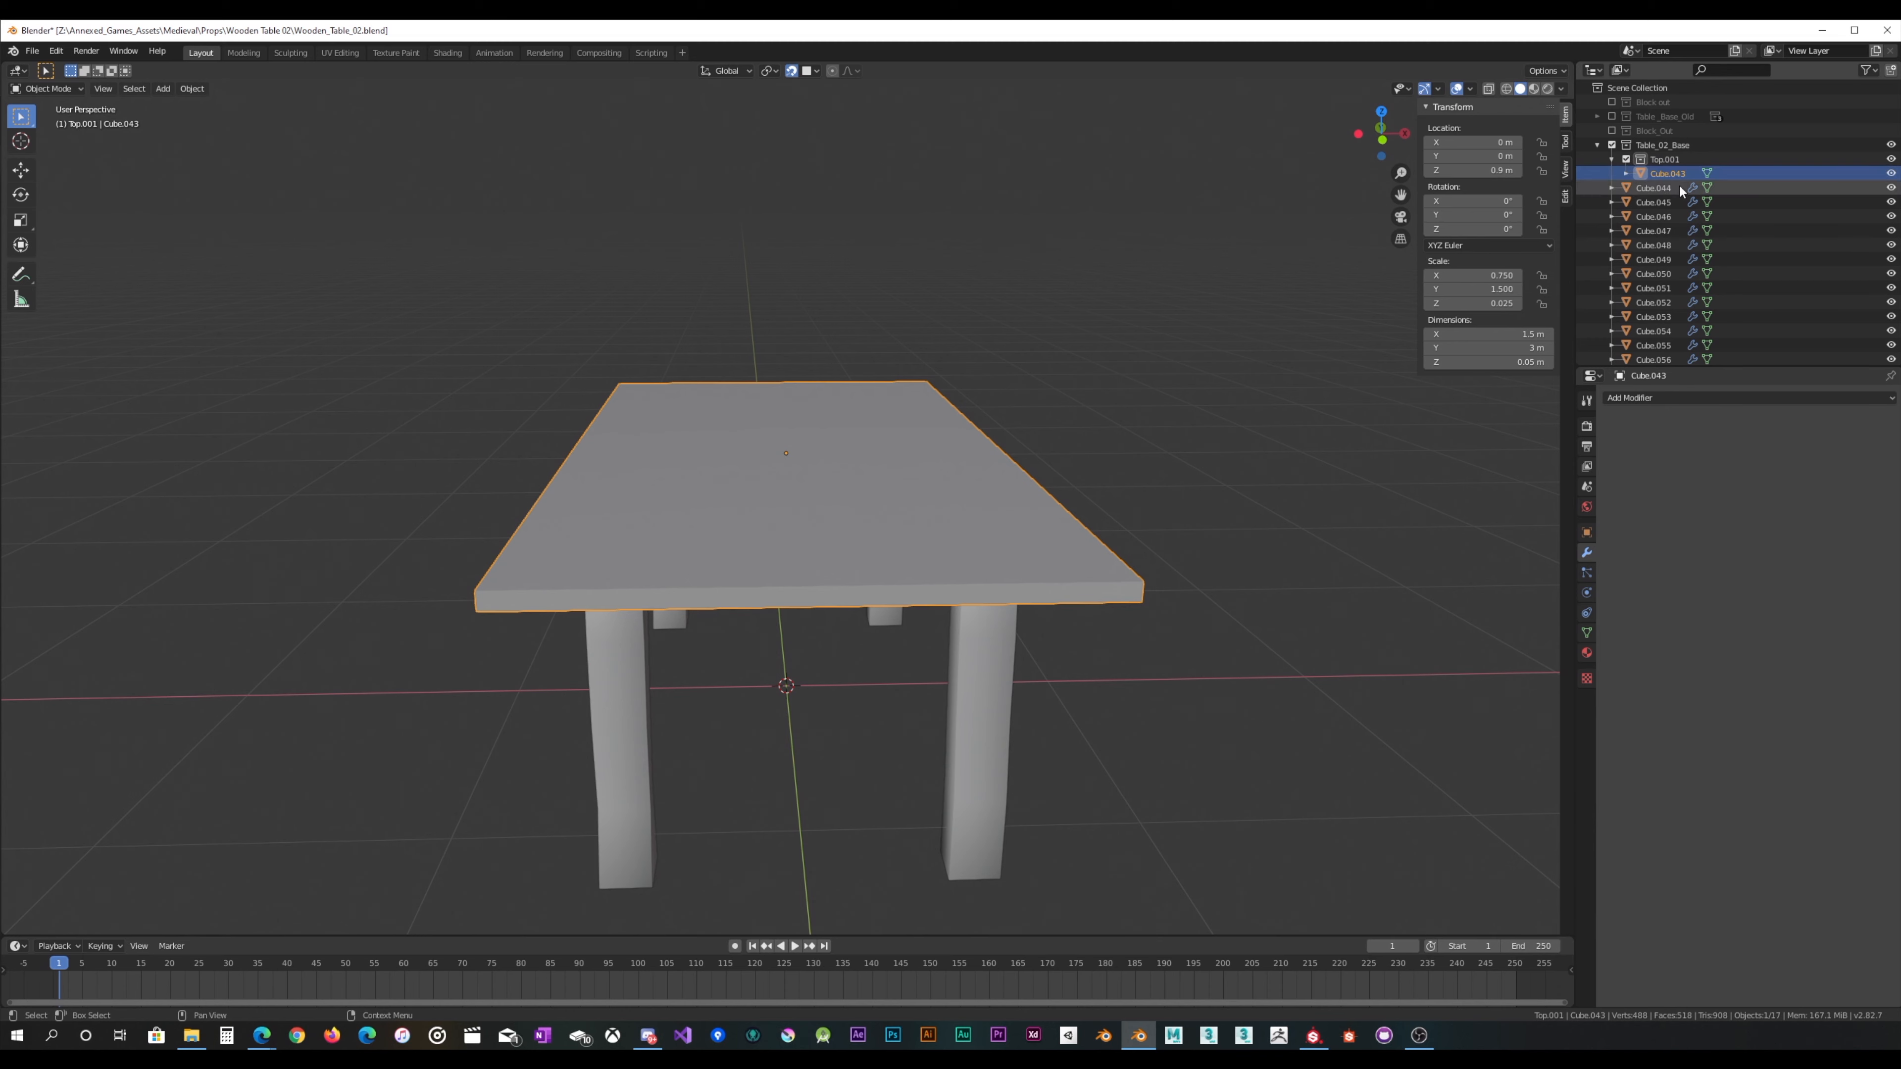
# Step: Duplicate the tabletop in place and set the copy's X dimension to 0.3 m to make a single plank
pyautogui.hotkey('shift', 'd')
pyautogui.rightClick(1054, 417)
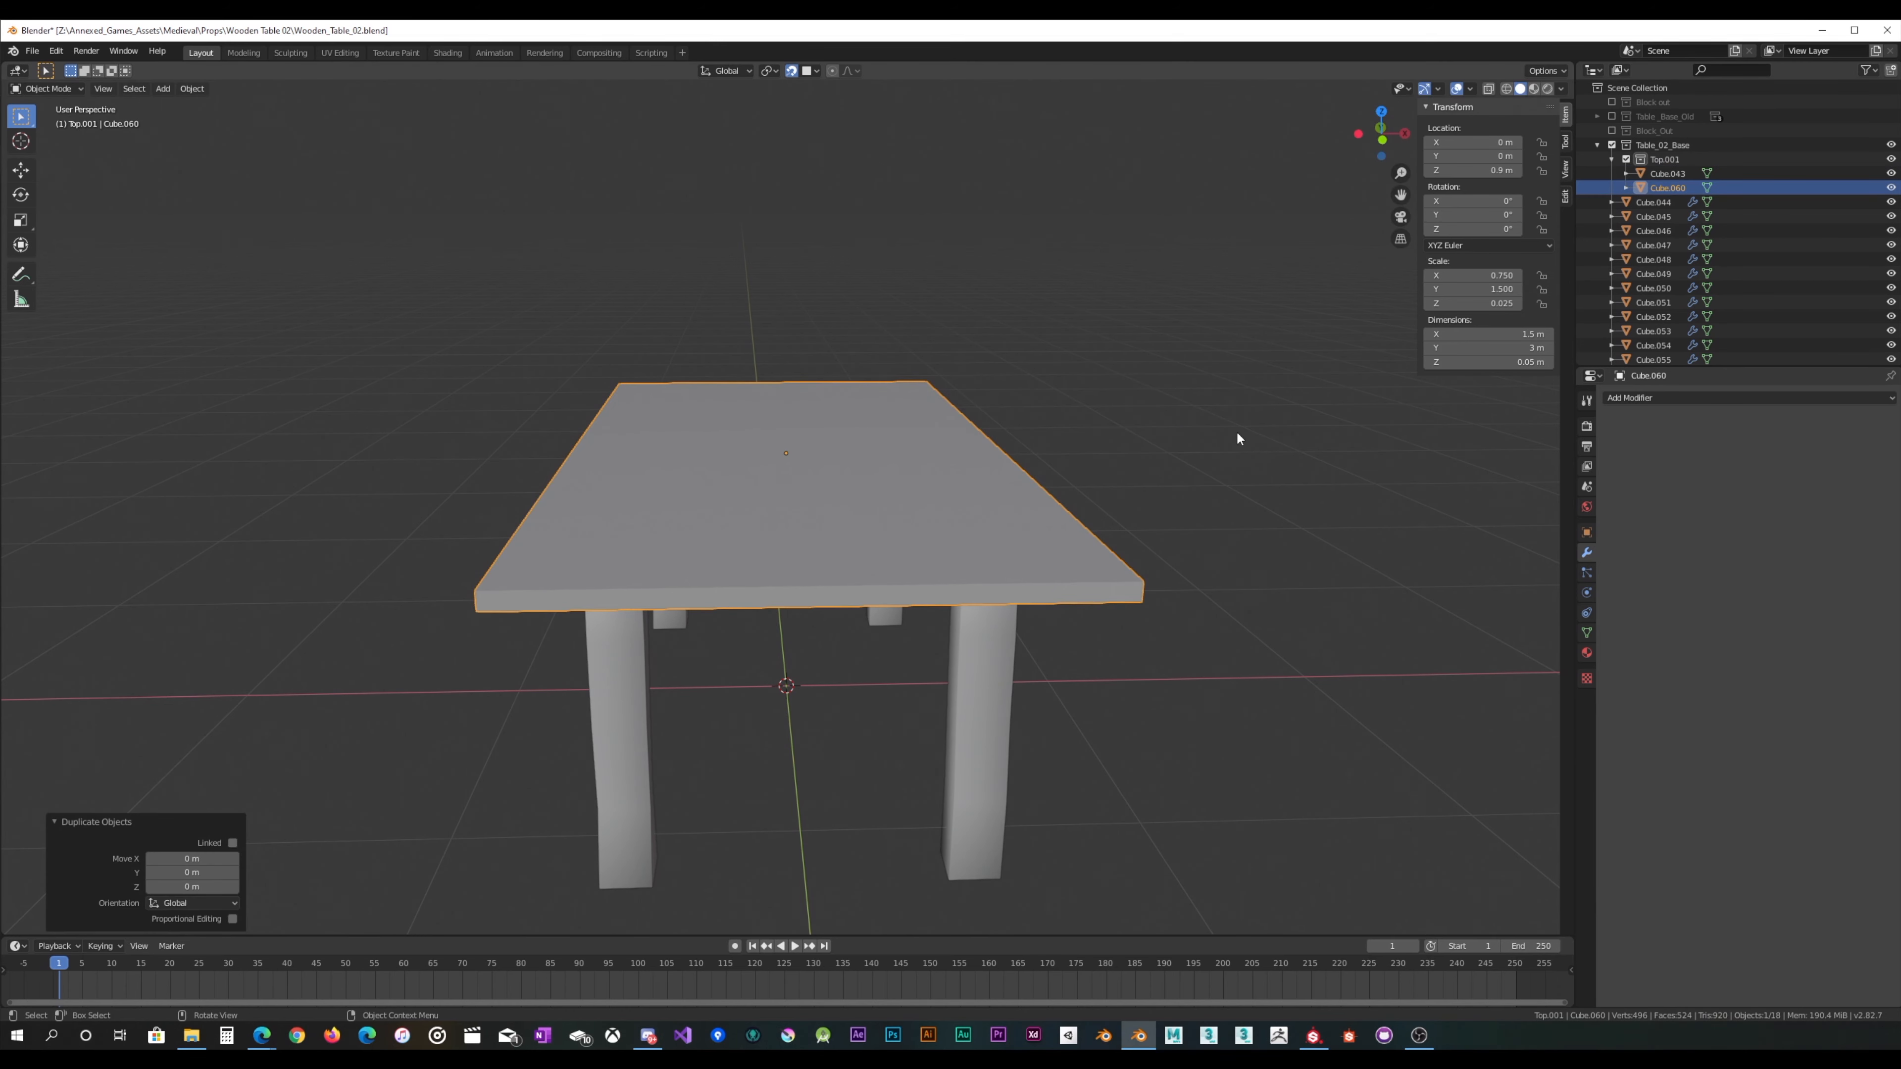
pyautogui.click(1504, 334)
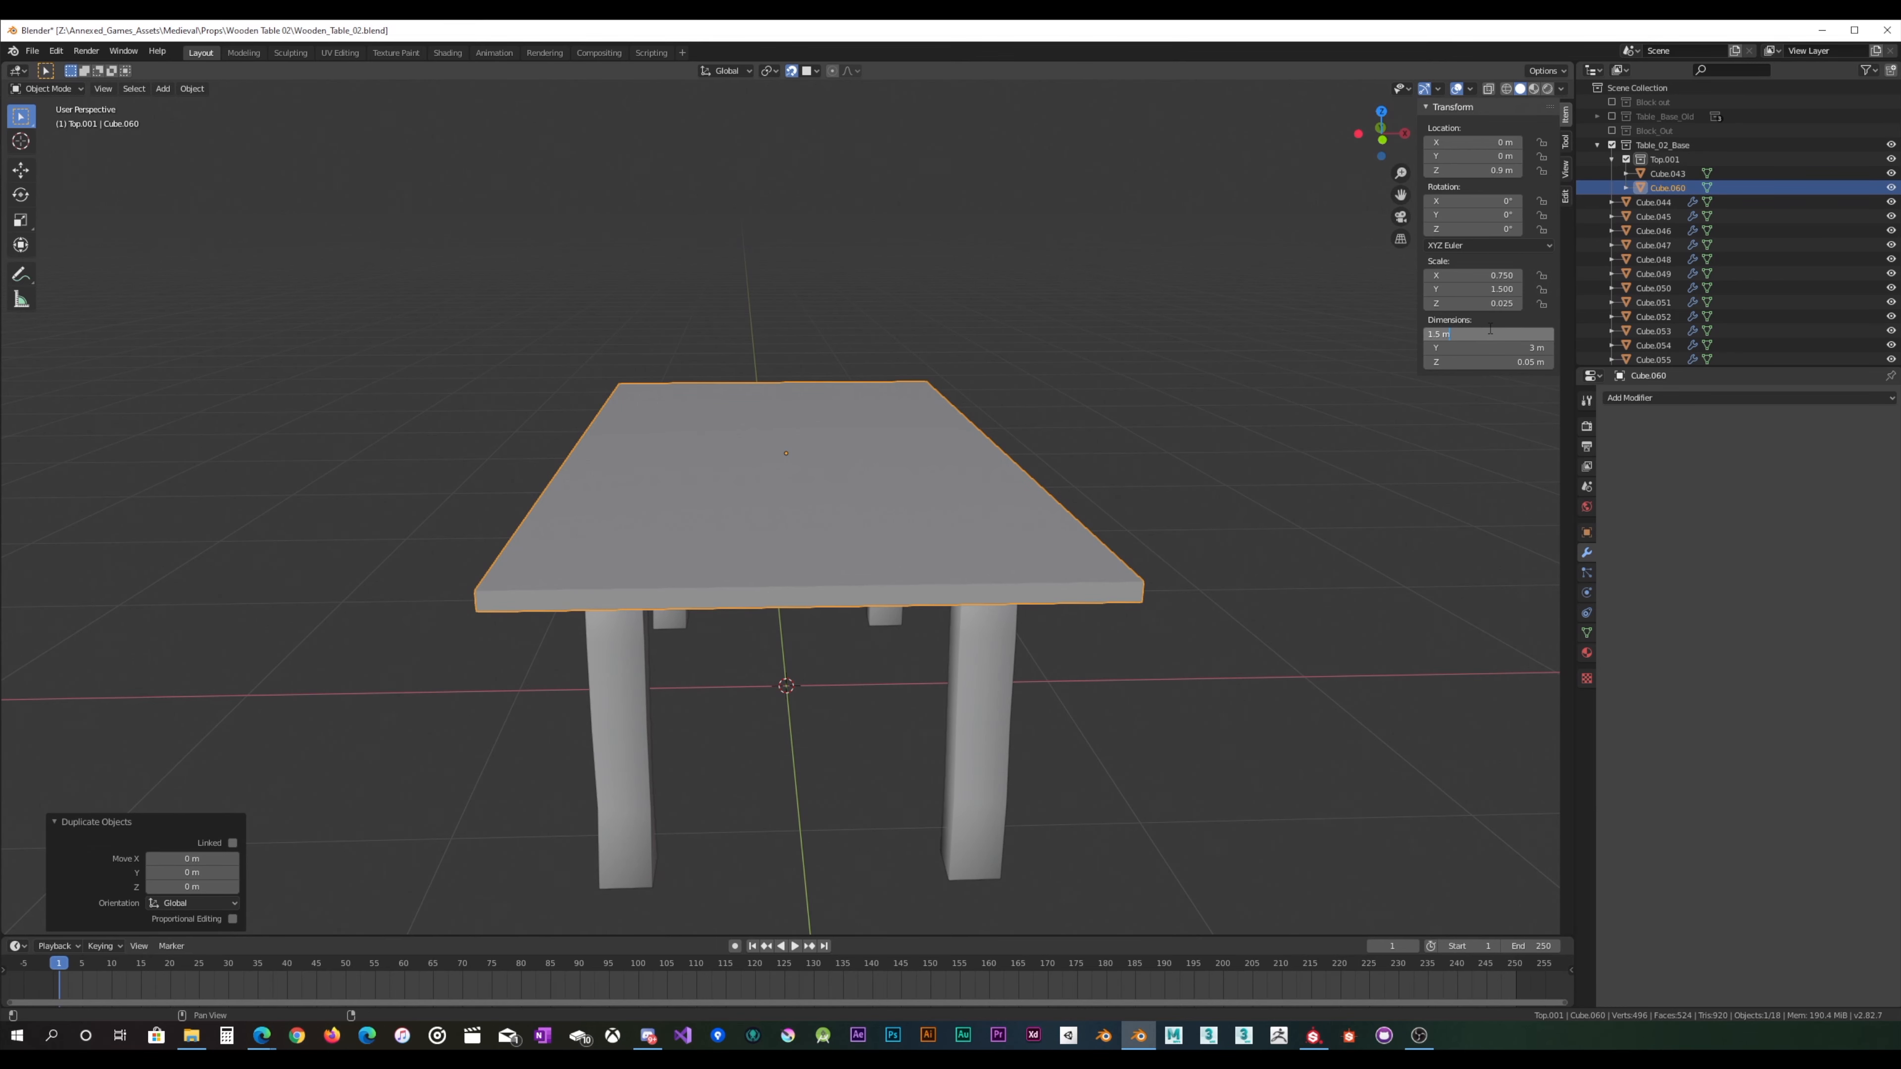
pyautogui.press('Return')
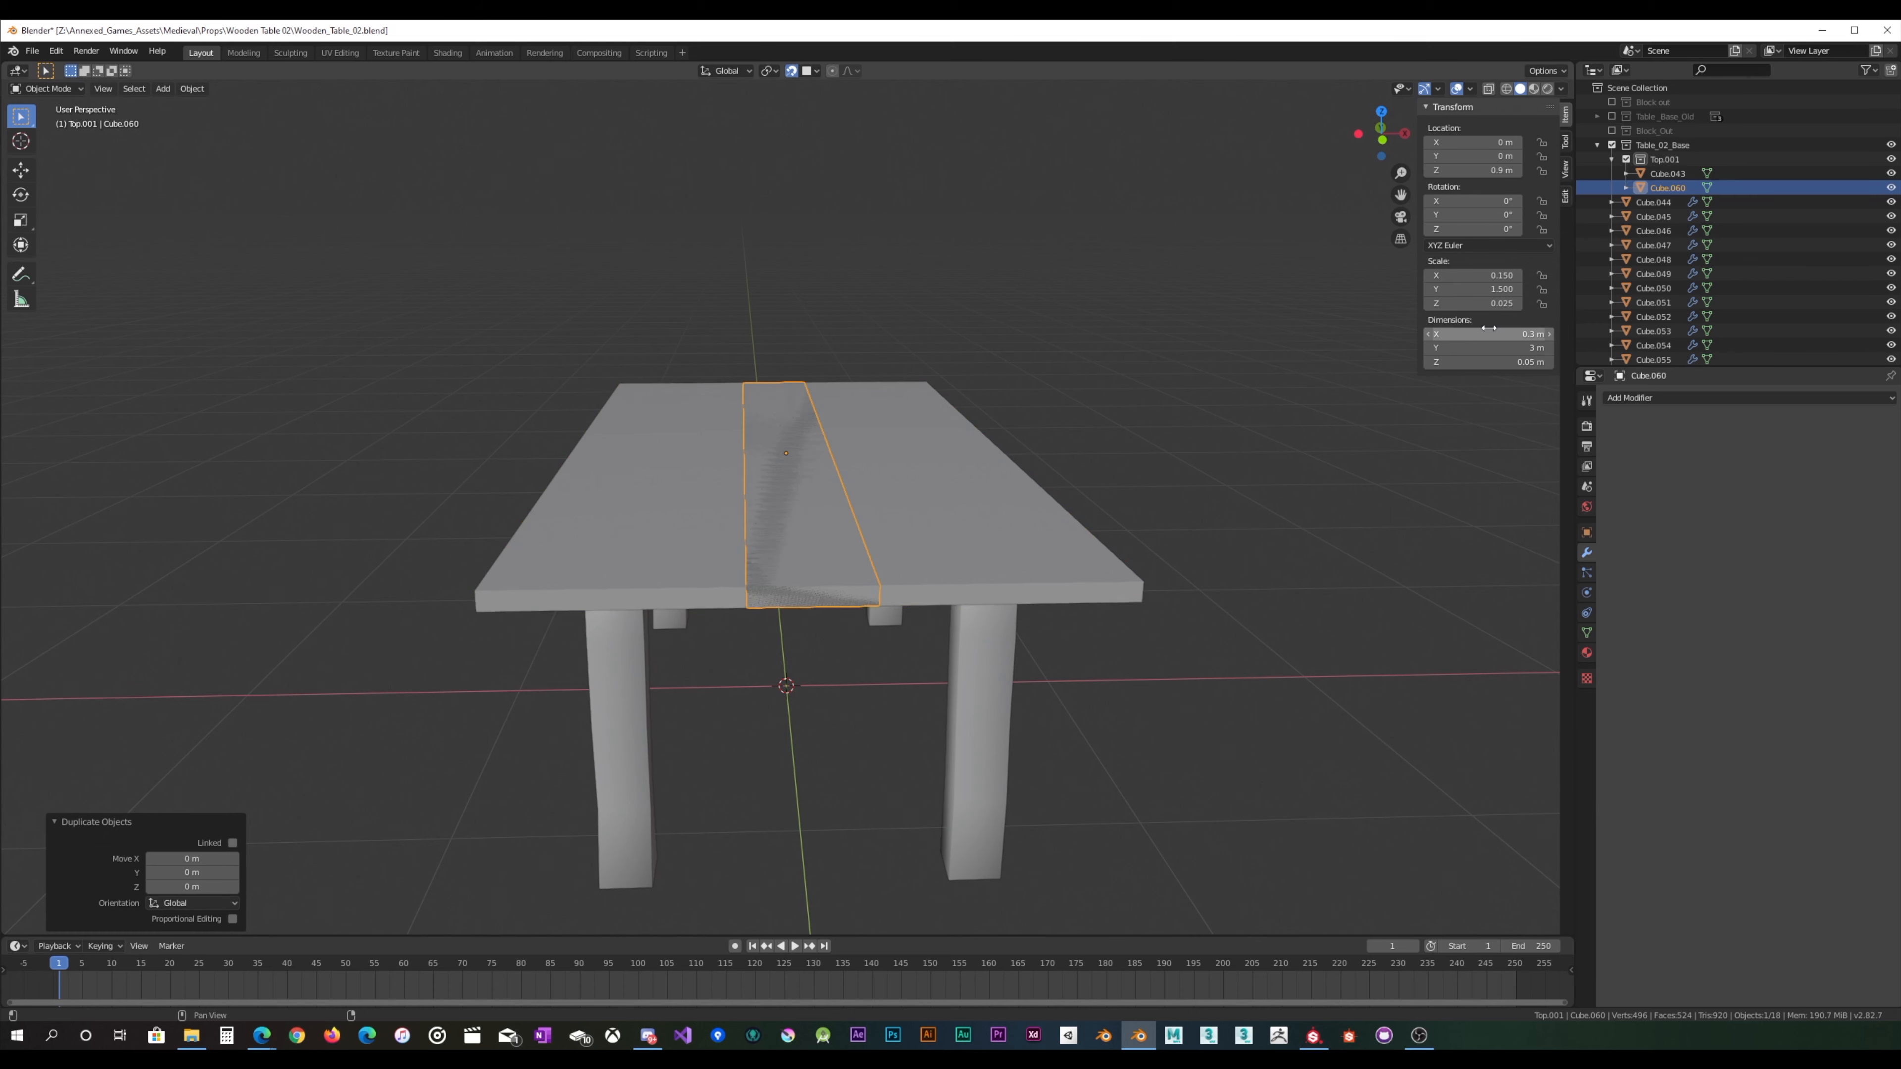
pyautogui.moveTo(1129, 440); pyautogui.dragTo(1094, 384, button='middle')
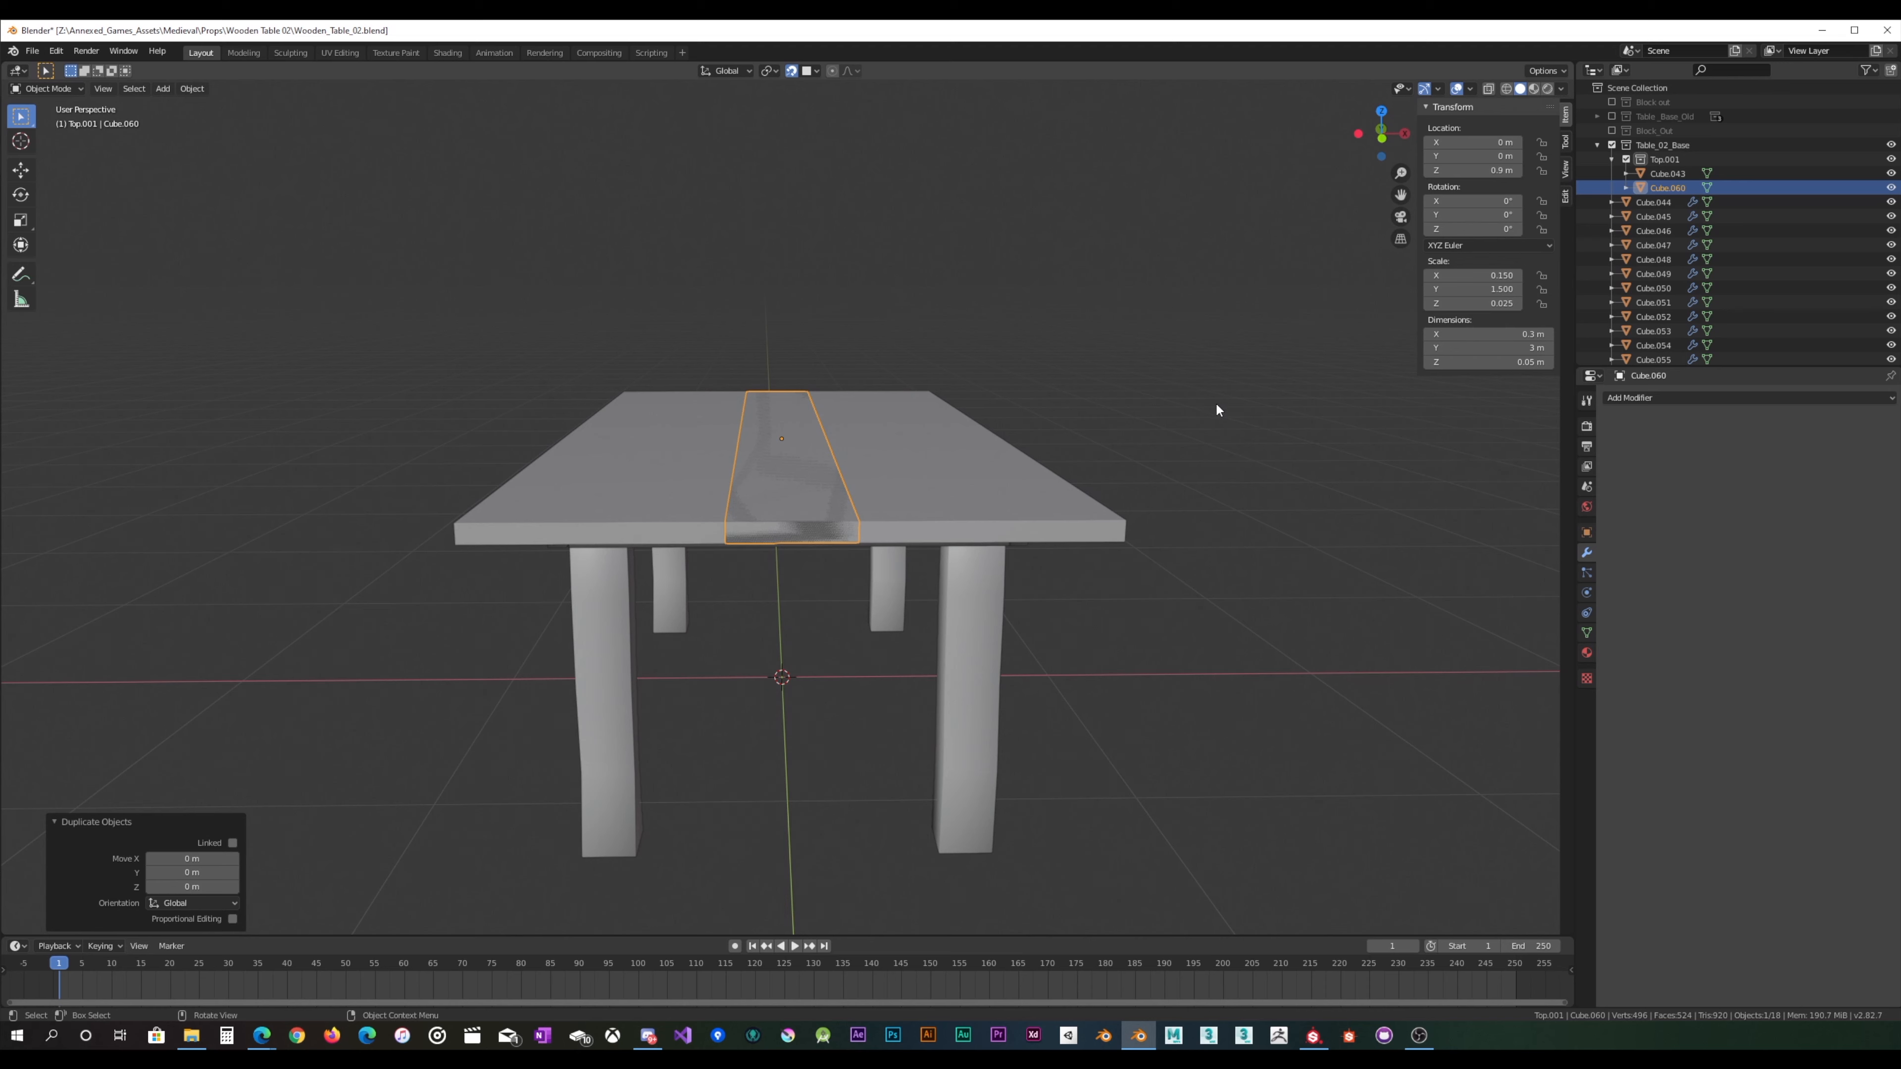
pyautogui.hotkey('shift', 'd')
pyautogui.press('Escape')
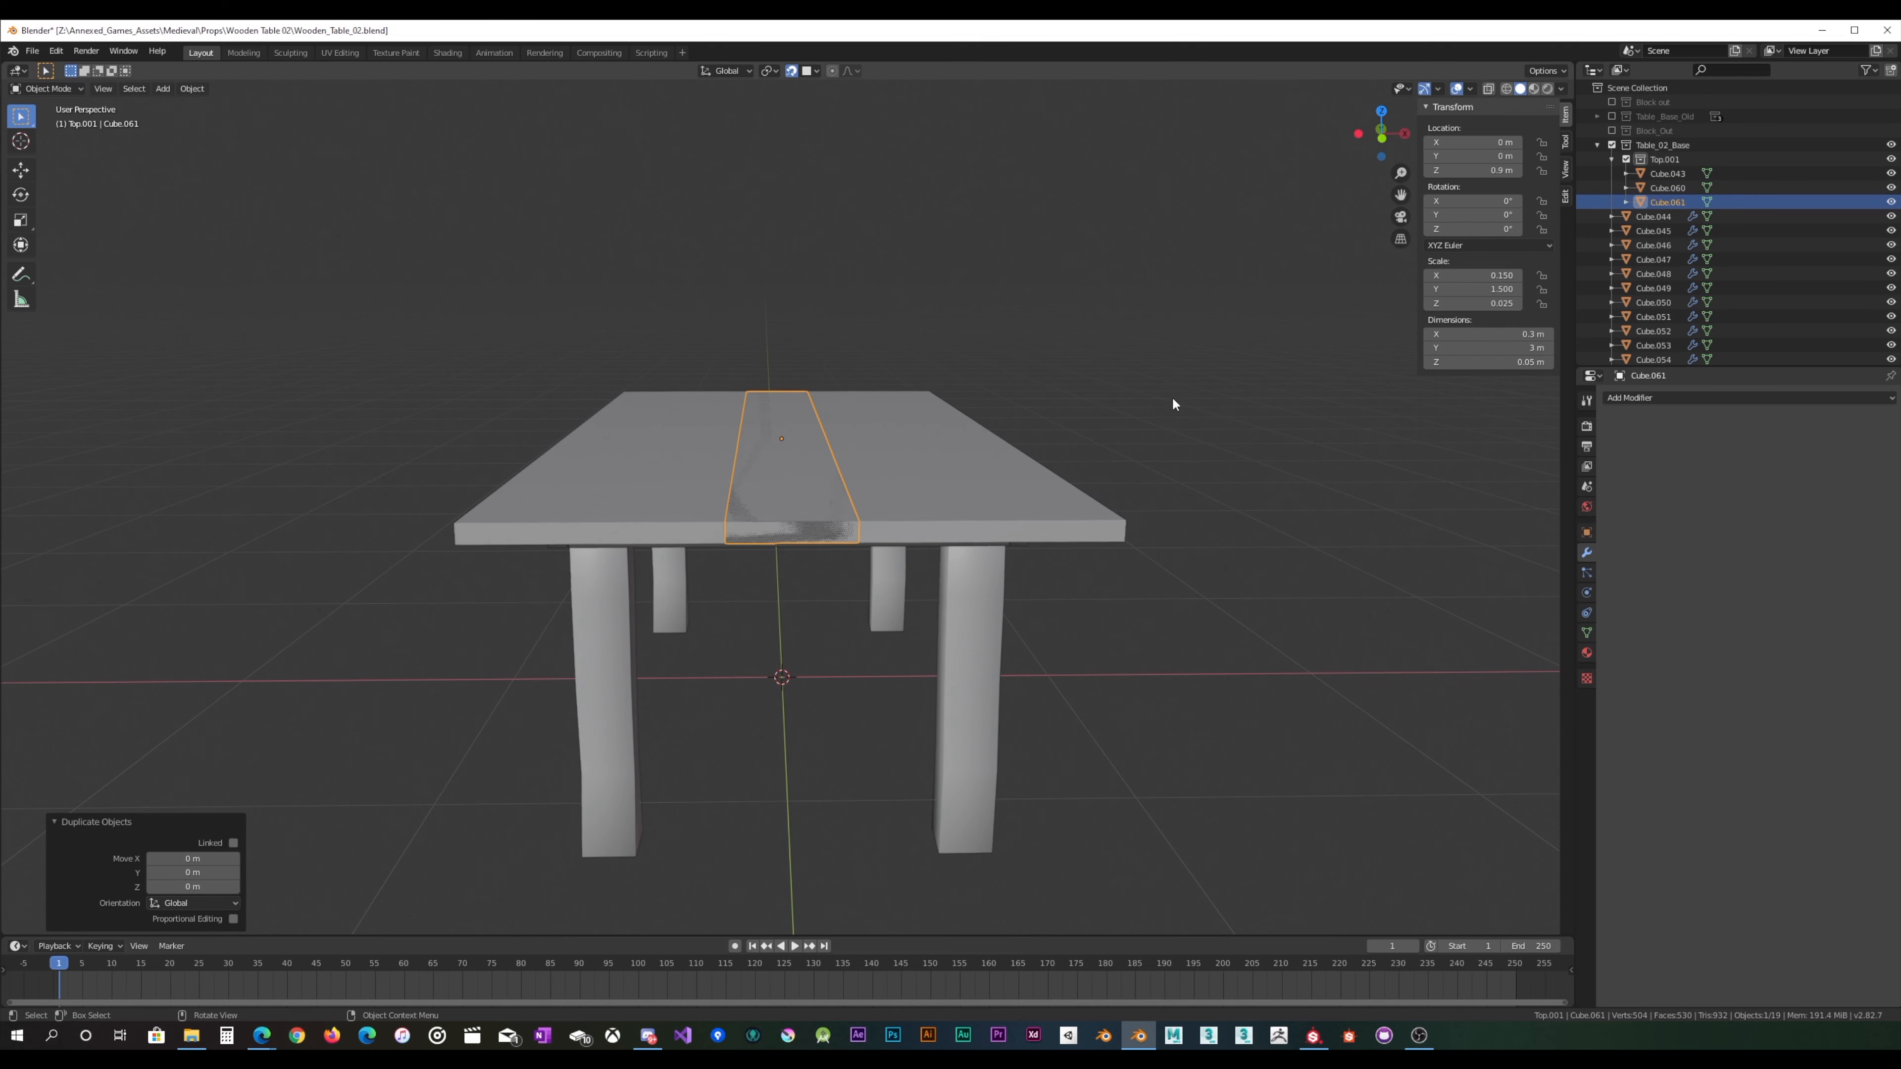
pyautogui.press('g')
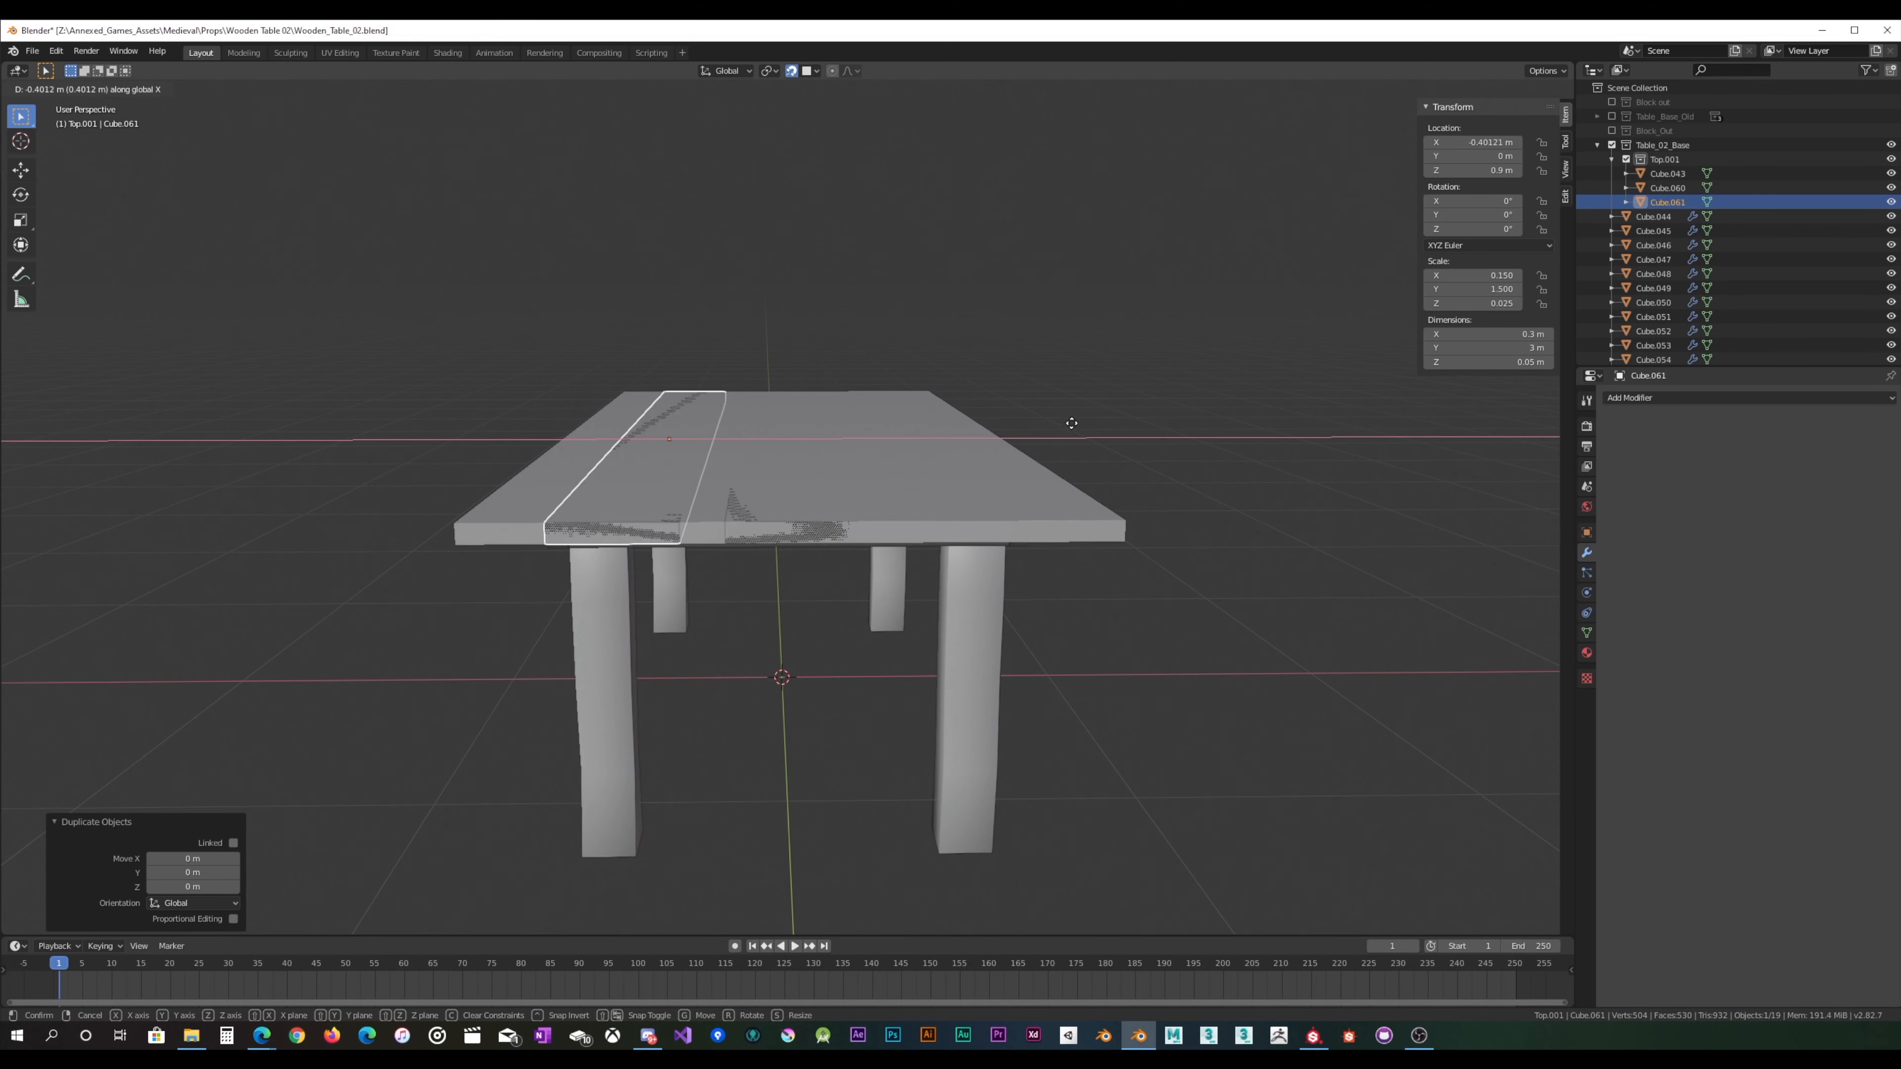
pyautogui.press('Escape')
pyautogui.press('Delete')
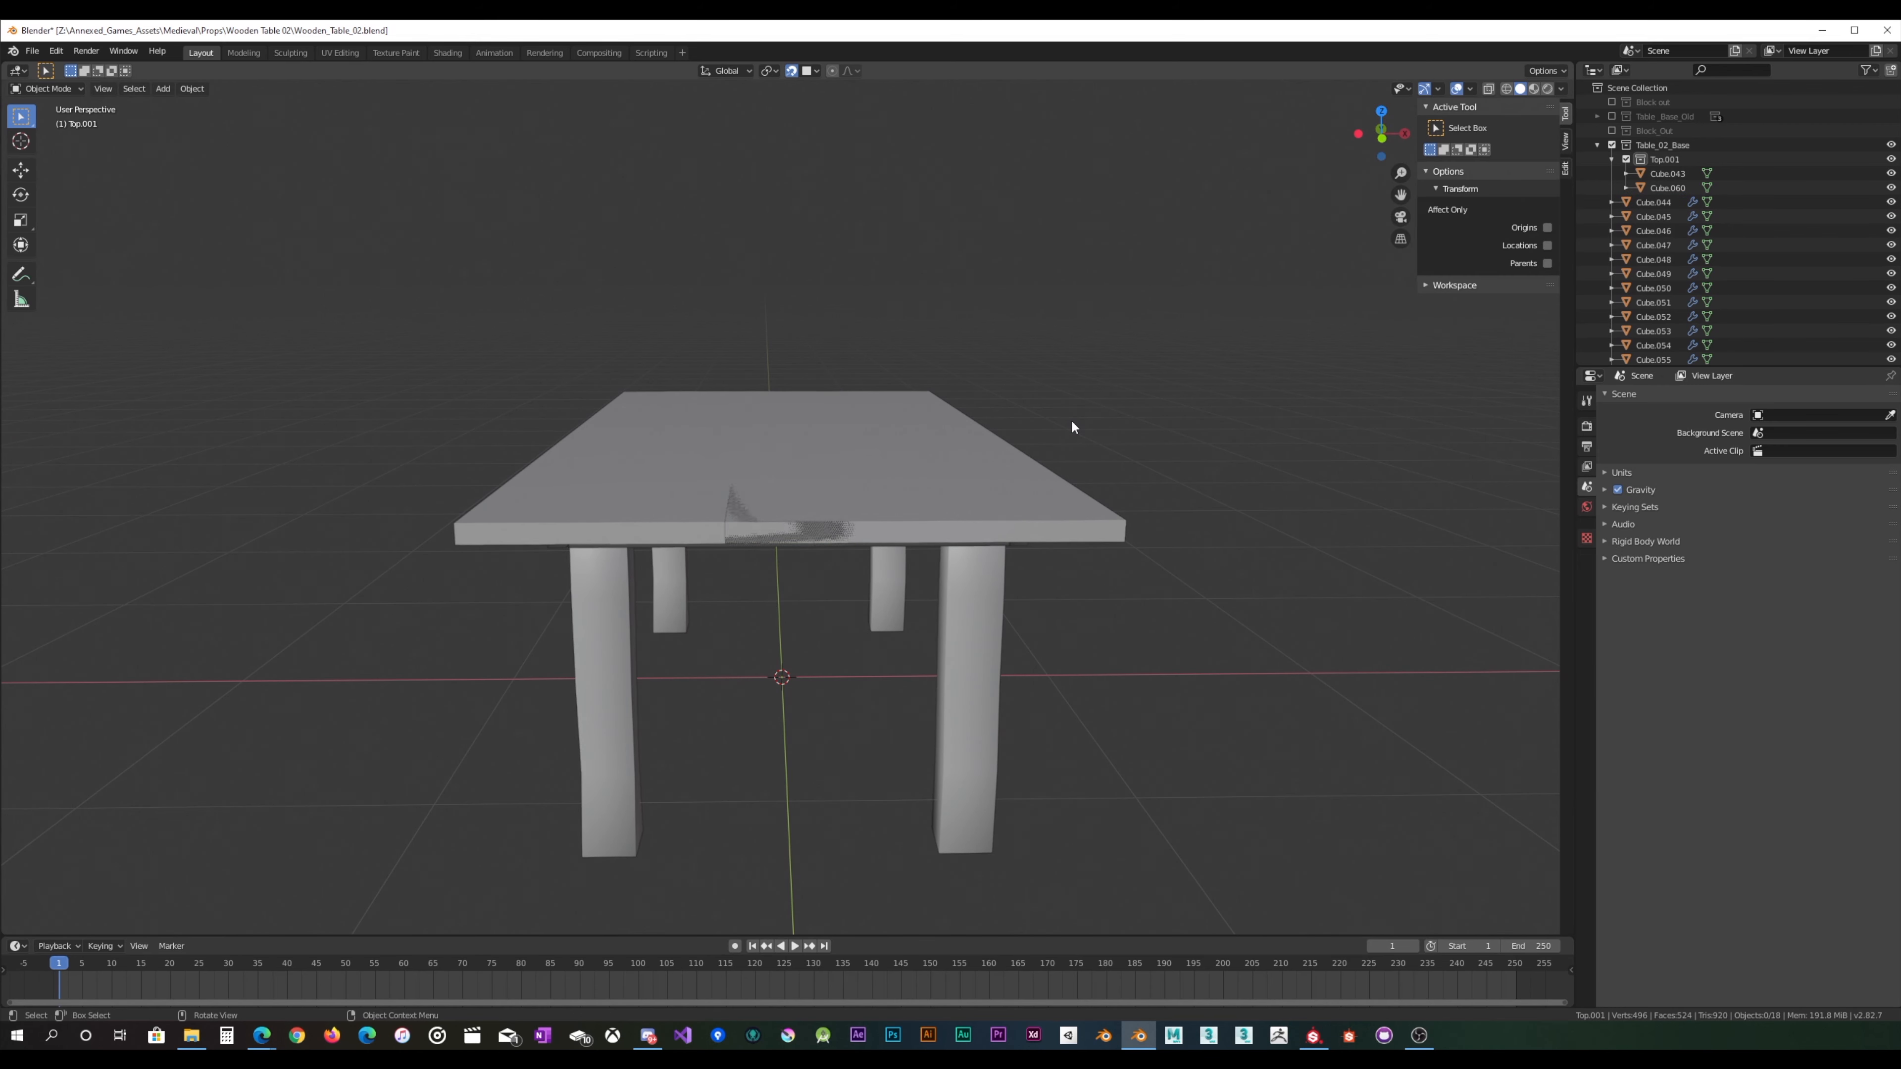
# Step: Open the narrow plank in Edit Mode with edge selection and see-through display
pyautogui.click(768, 476)
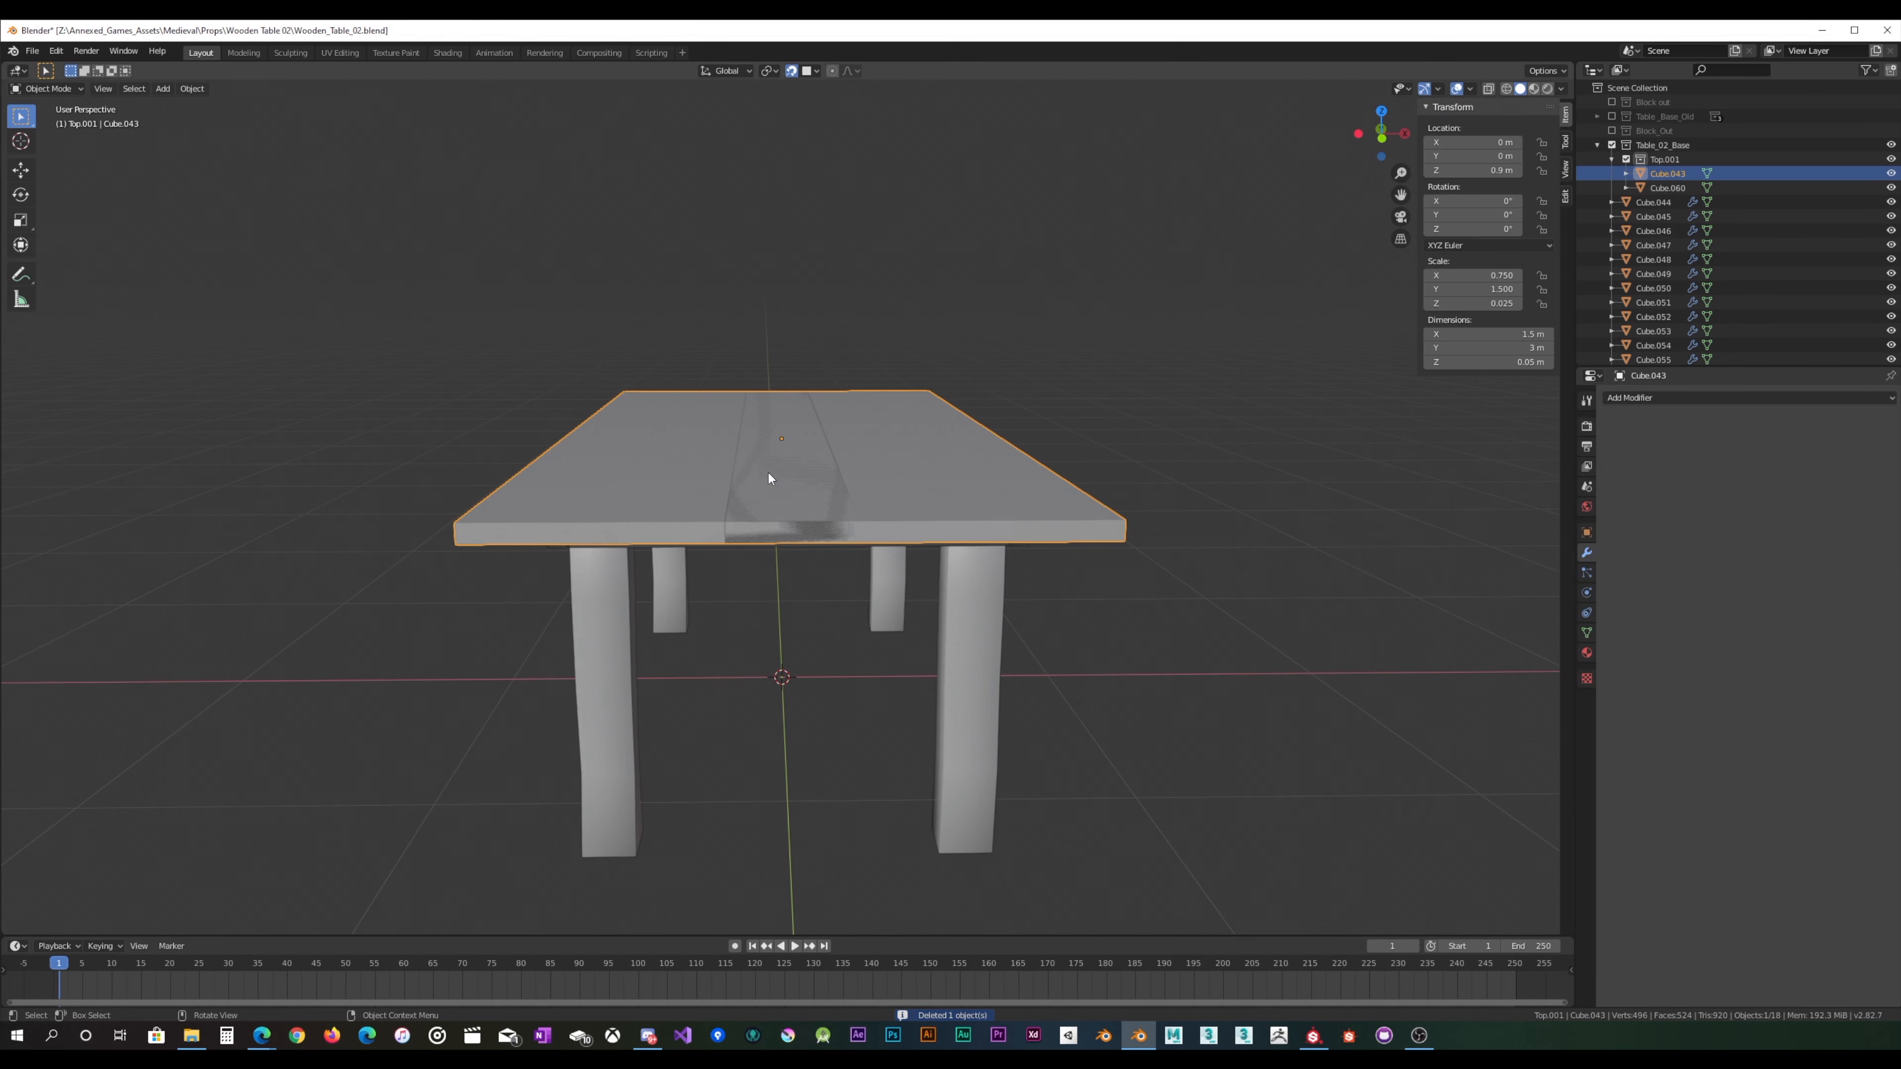
pyautogui.click(775, 537)
pyautogui.click(766, 533)
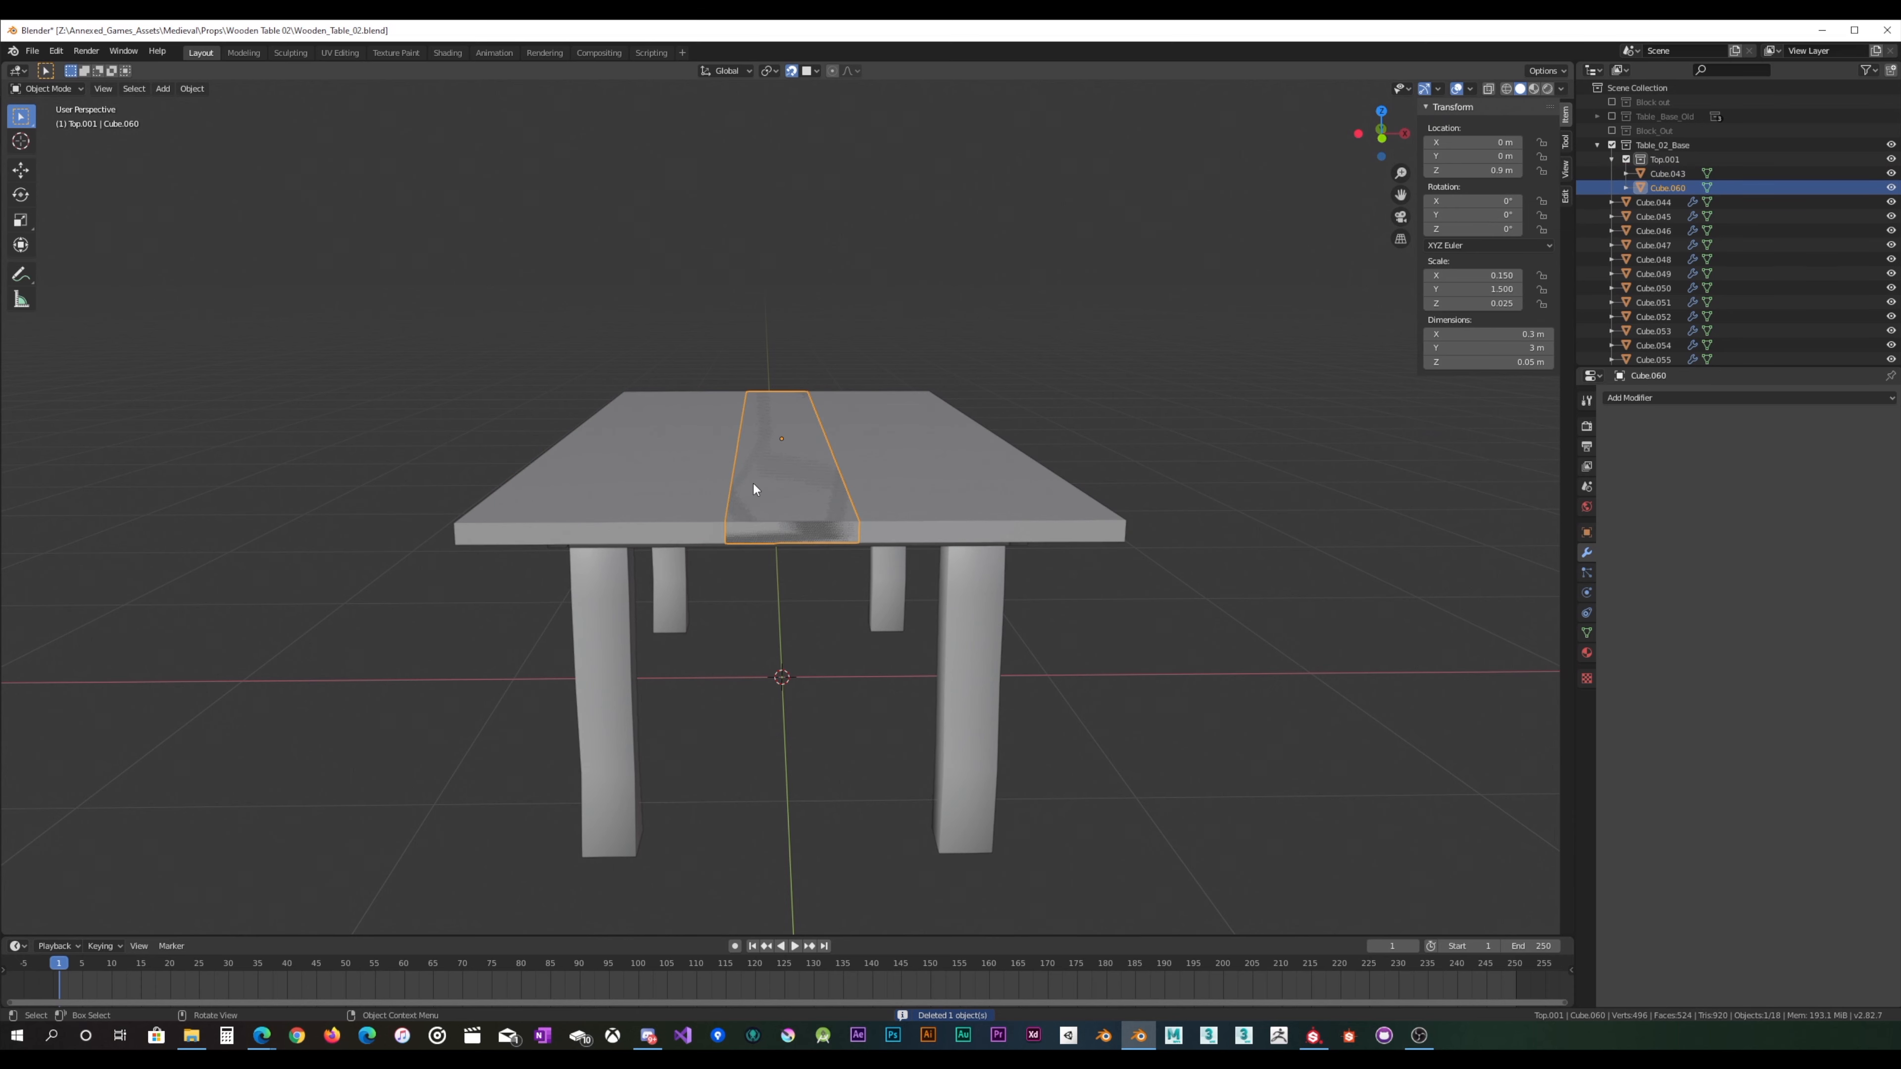
pyautogui.press('Tab')
pyautogui.press('Tab')
pyautogui.scroll(3, 1157, 328)
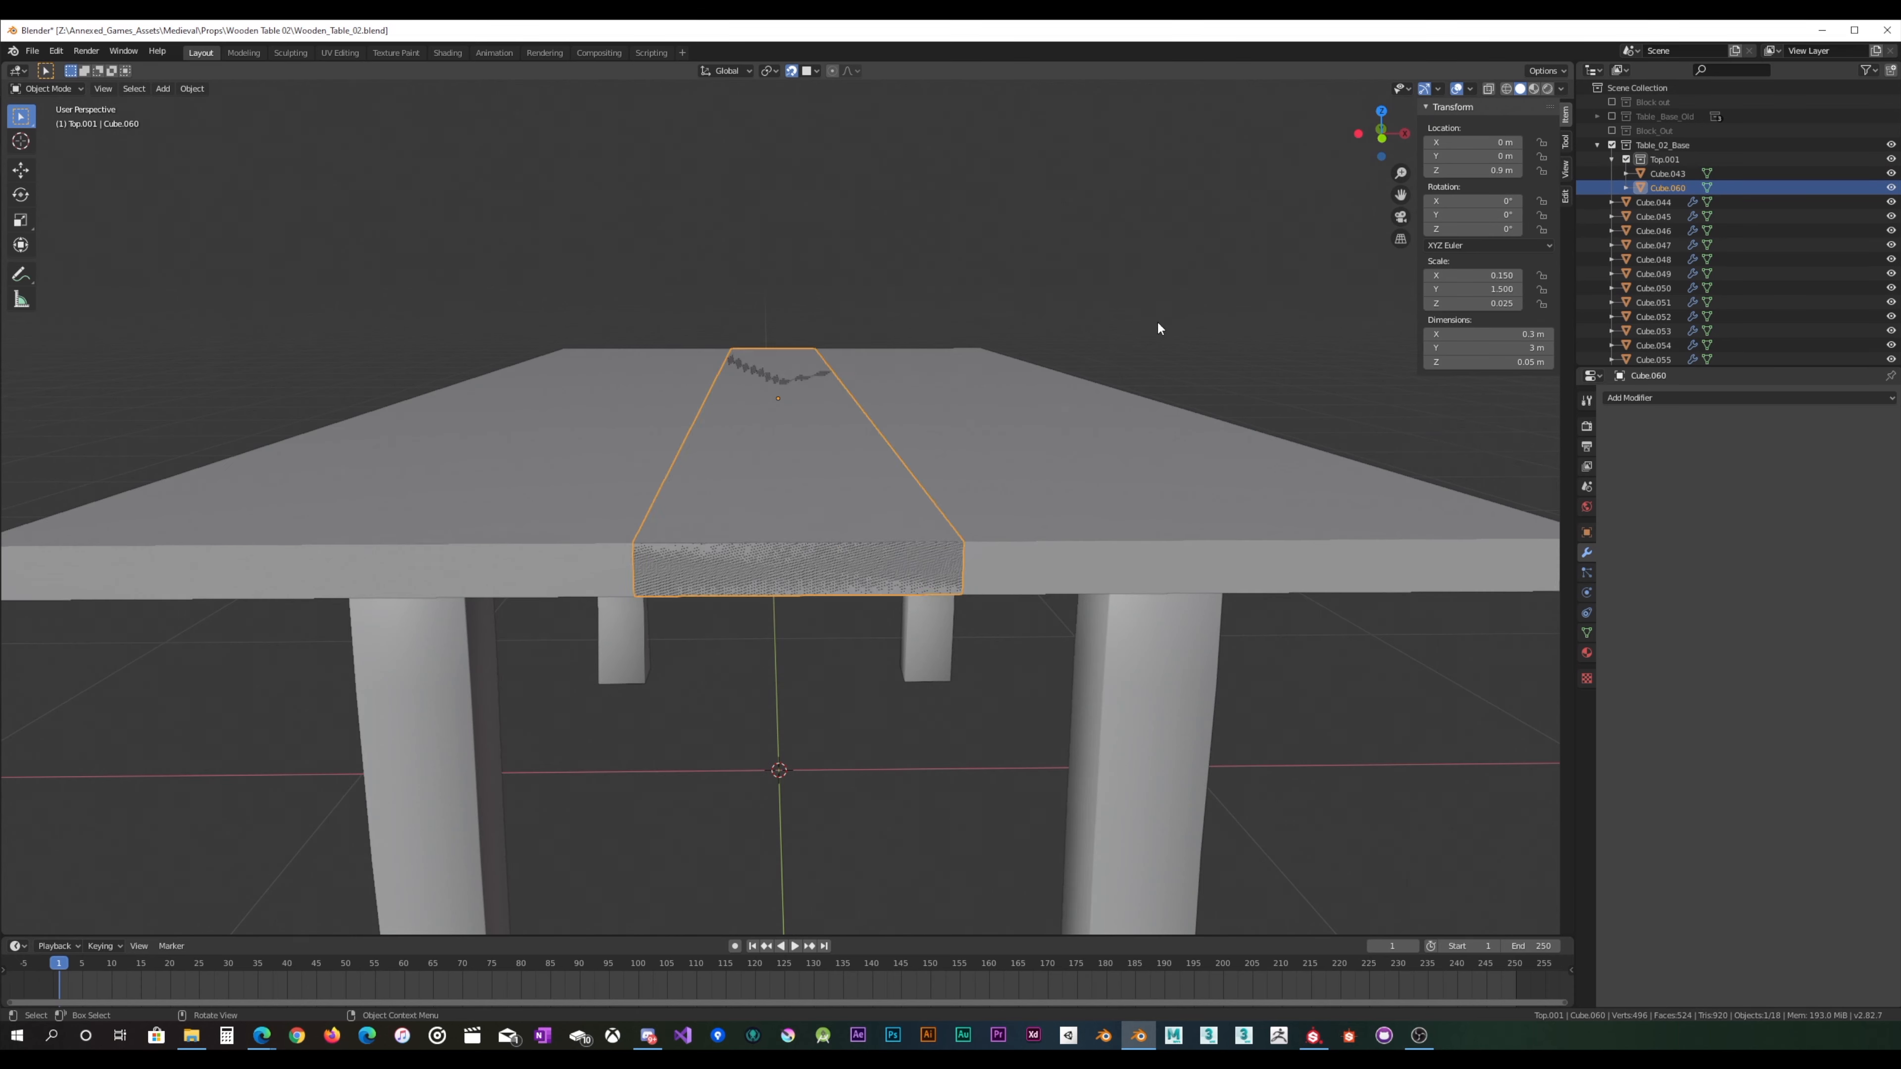
pyautogui.press('Tab')
pyautogui.scroll(-5, 949, 398)
pyautogui.moveTo(946, 391); pyautogui.dragTo(1379, 128, button='middle')
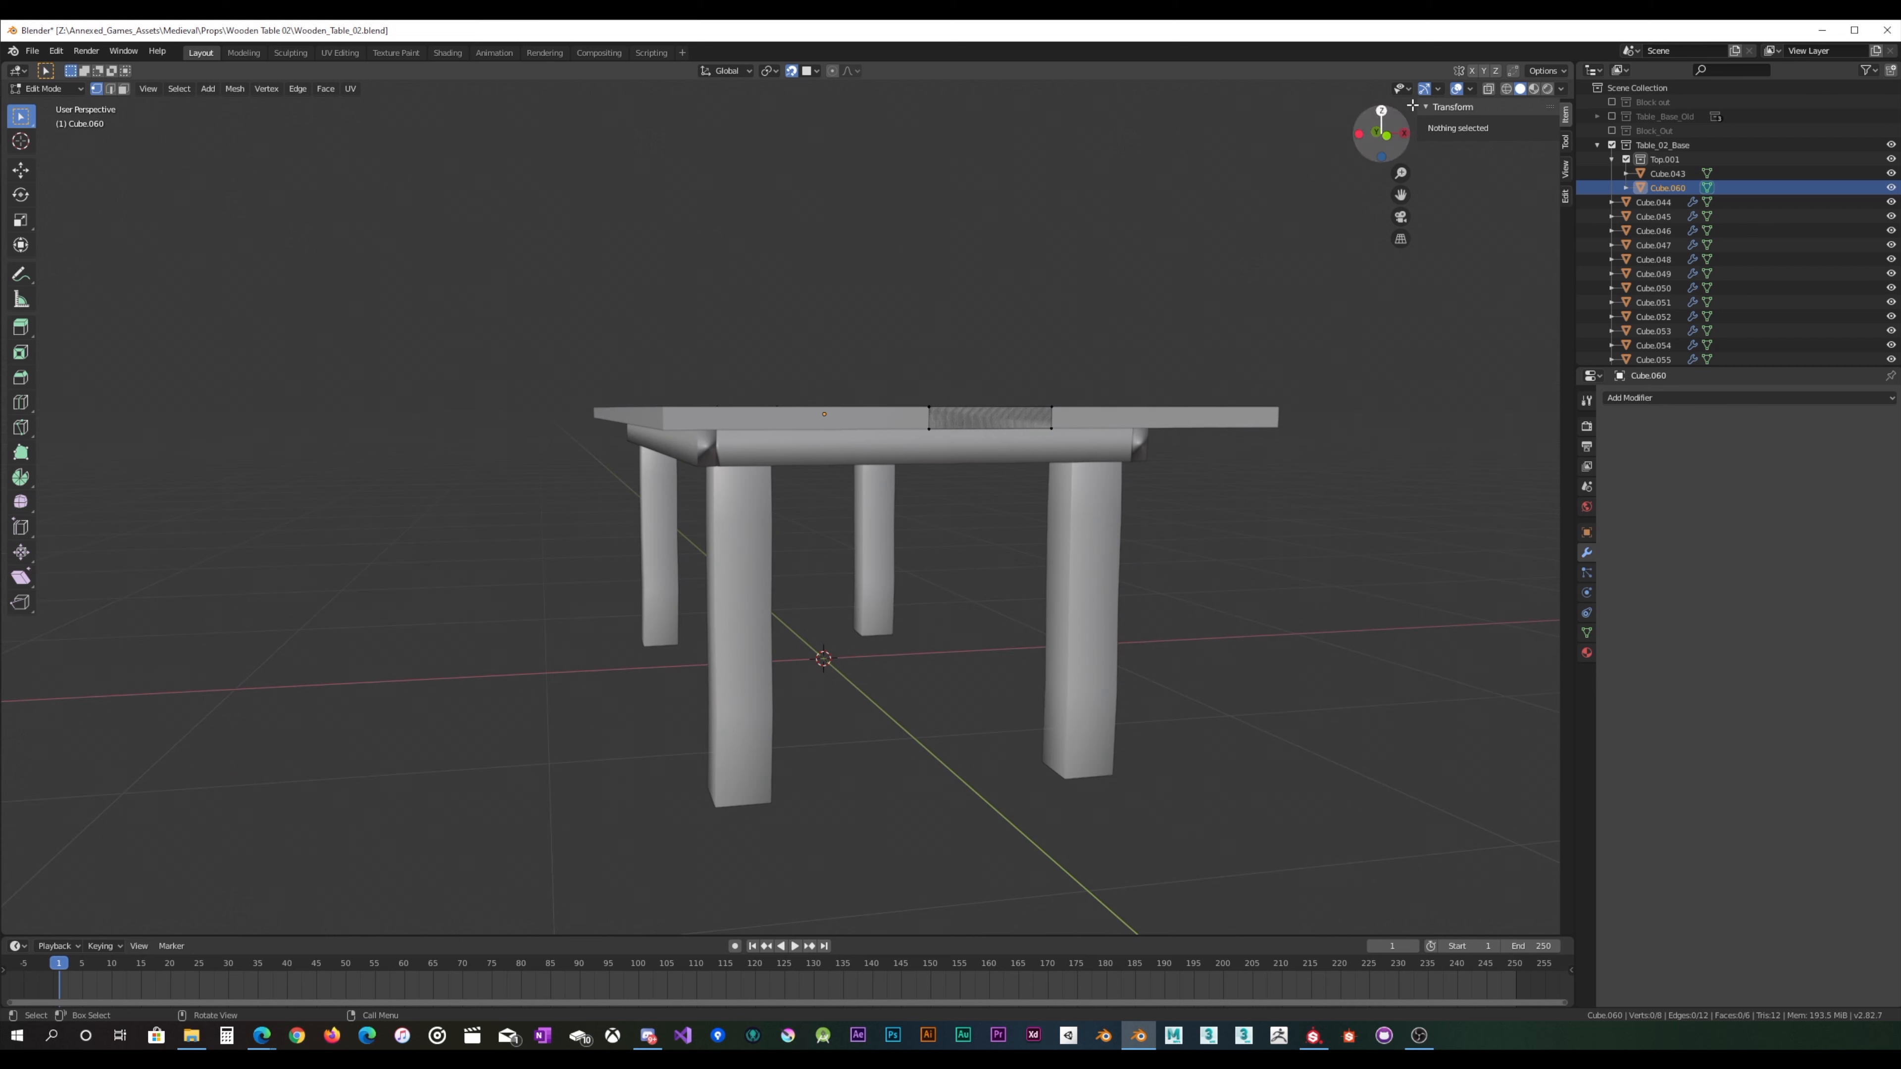
pyautogui.moveTo(1263, 235); pyautogui.dragTo(938, 433, button='middle')
pyautogui.click(110, 88)
# Step: Mark the plank's four bottom edges and four vertical corner edges as UV seams, and return to Object Mode
pyautogui.click(797, 400)
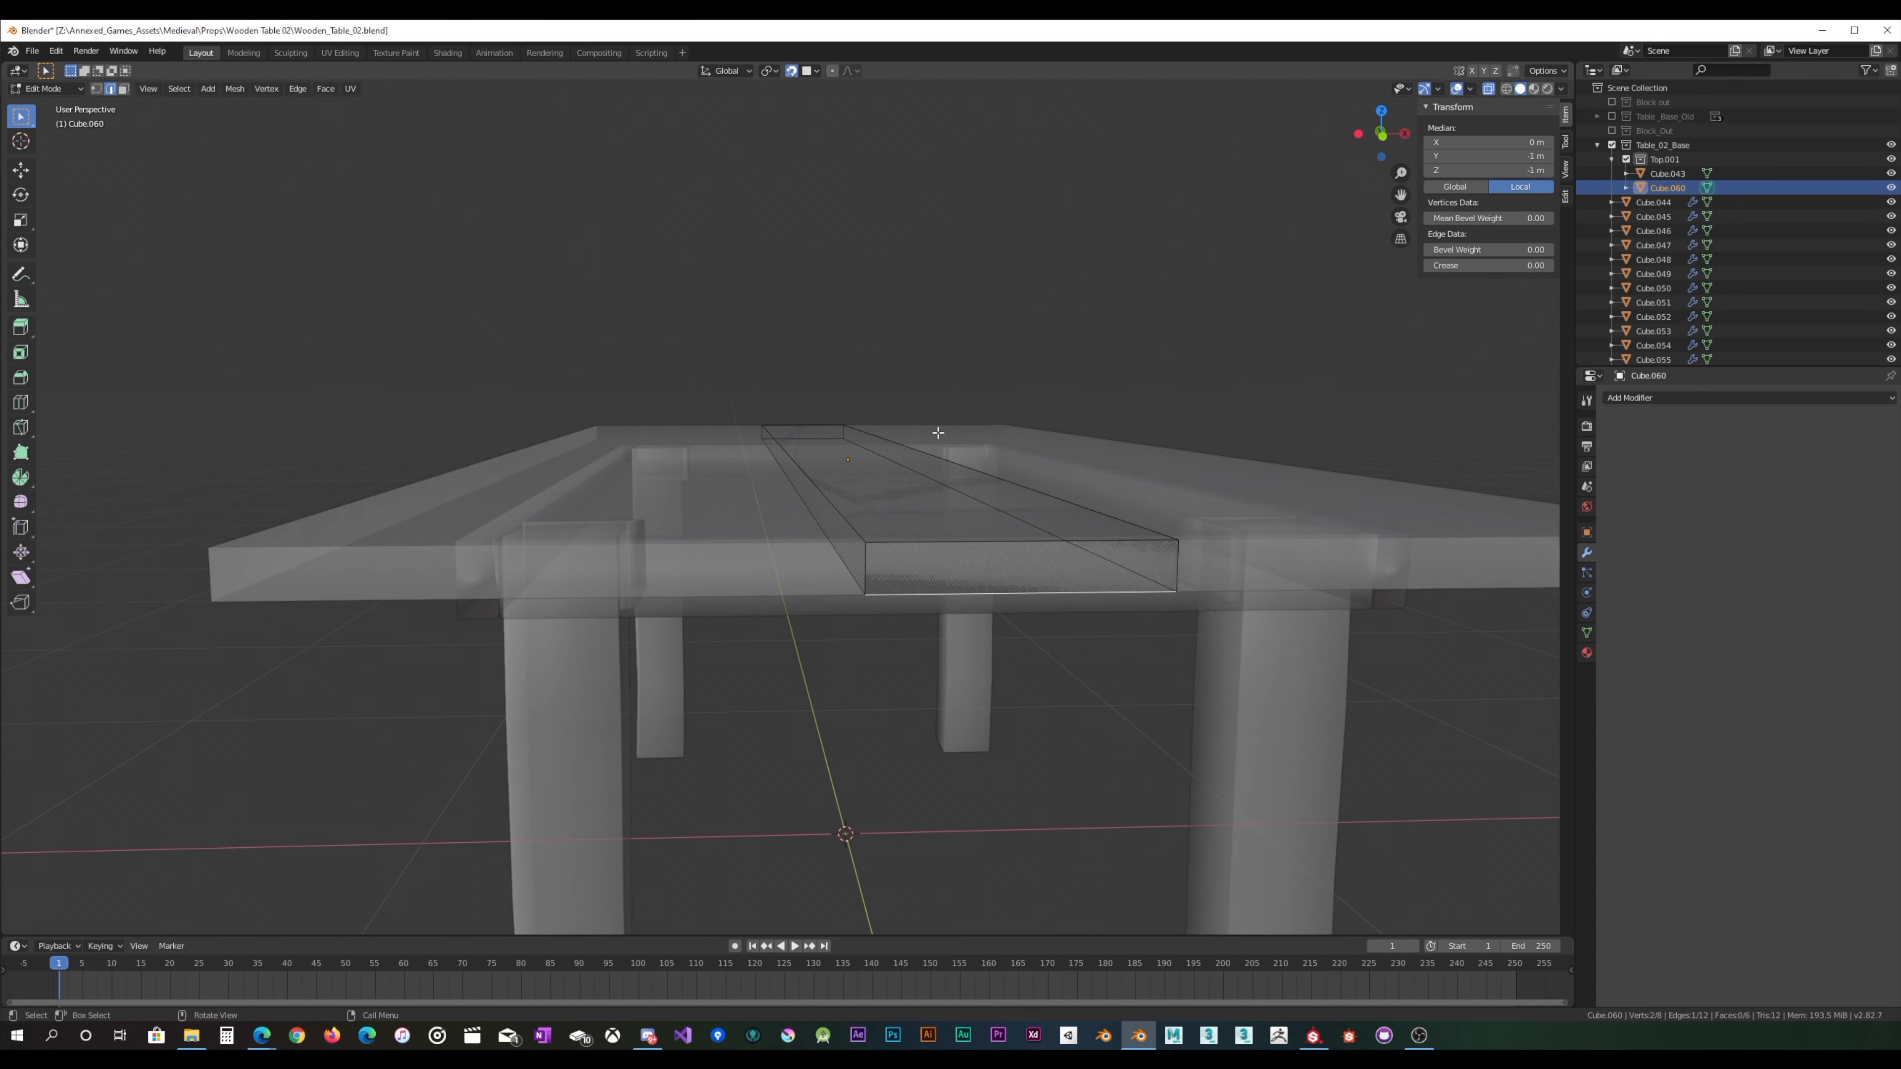
pyautogui.keyDown('shift'); pyautogui.click(1170, 560); pyautogui.keyUp('shift')
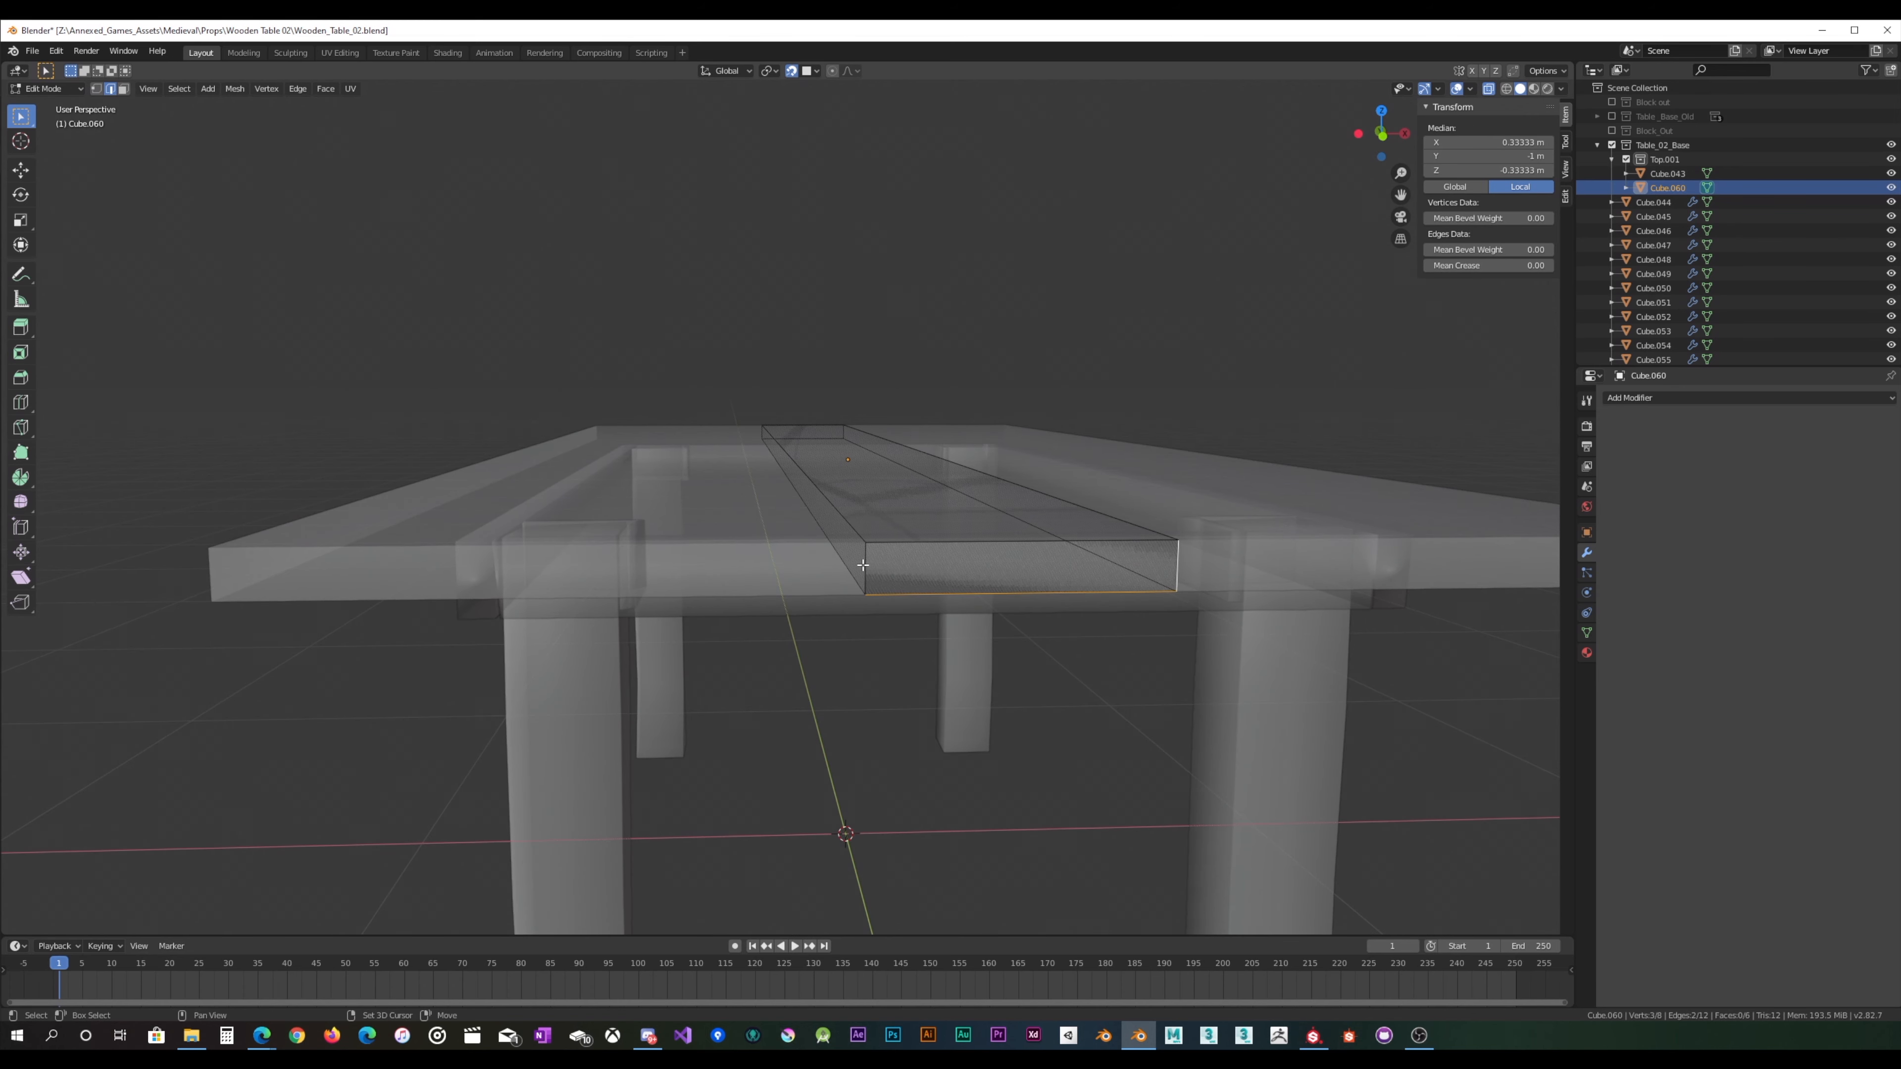
pyautogui.keyDown('shift'); pyautogui.click(859, 525); pyautogui.keyUp('shift')
pyautogui.keyDown('shift'); pyautogui.click(1022, 521); pyautogui.keyUp('shift')
pyautogui.moveTo(1022, 521); pyautogui.dragTo(831, 487, button='middle')
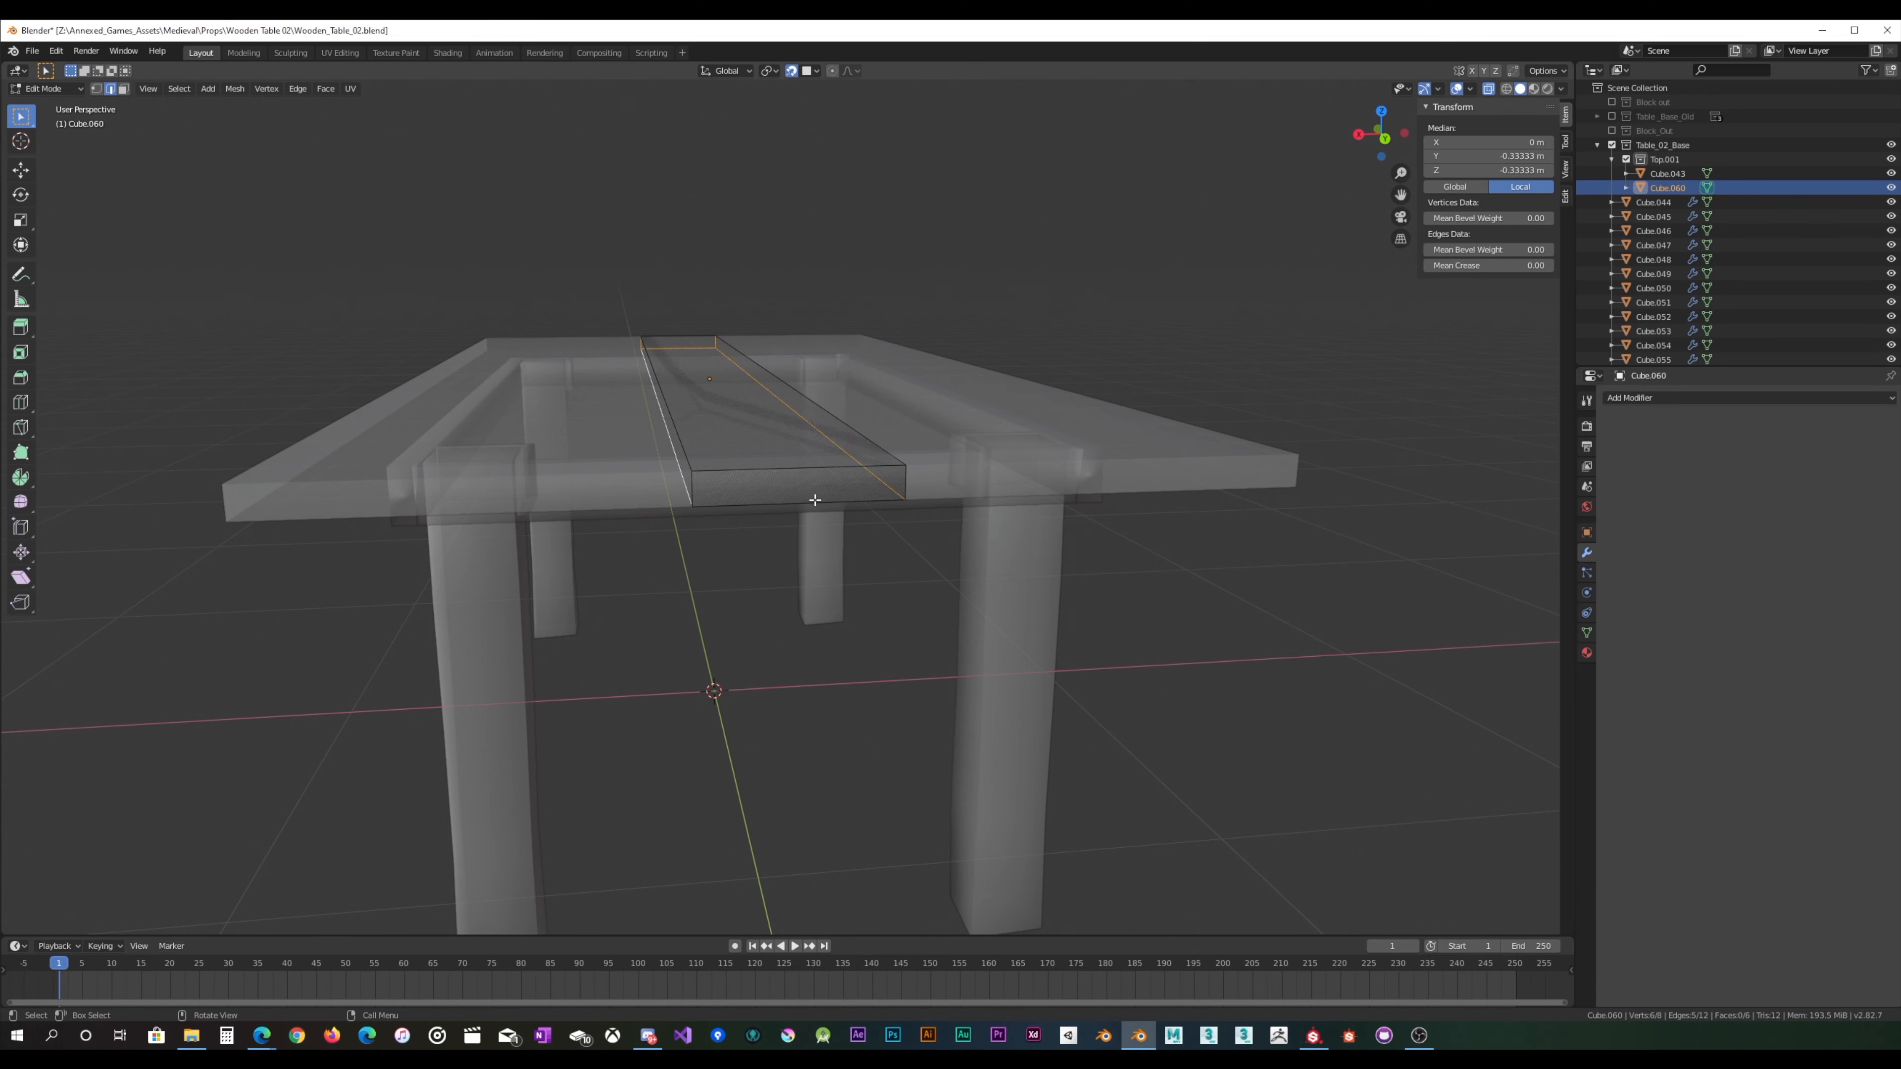
pyautogui.keyDown('shift'); pyautogui.click(724, 487); pyautogui.keyUp('shift')
pyautogui.keyDown('shift'); pyautogui.click(693, 489); pyautogui.keyUp('shift')
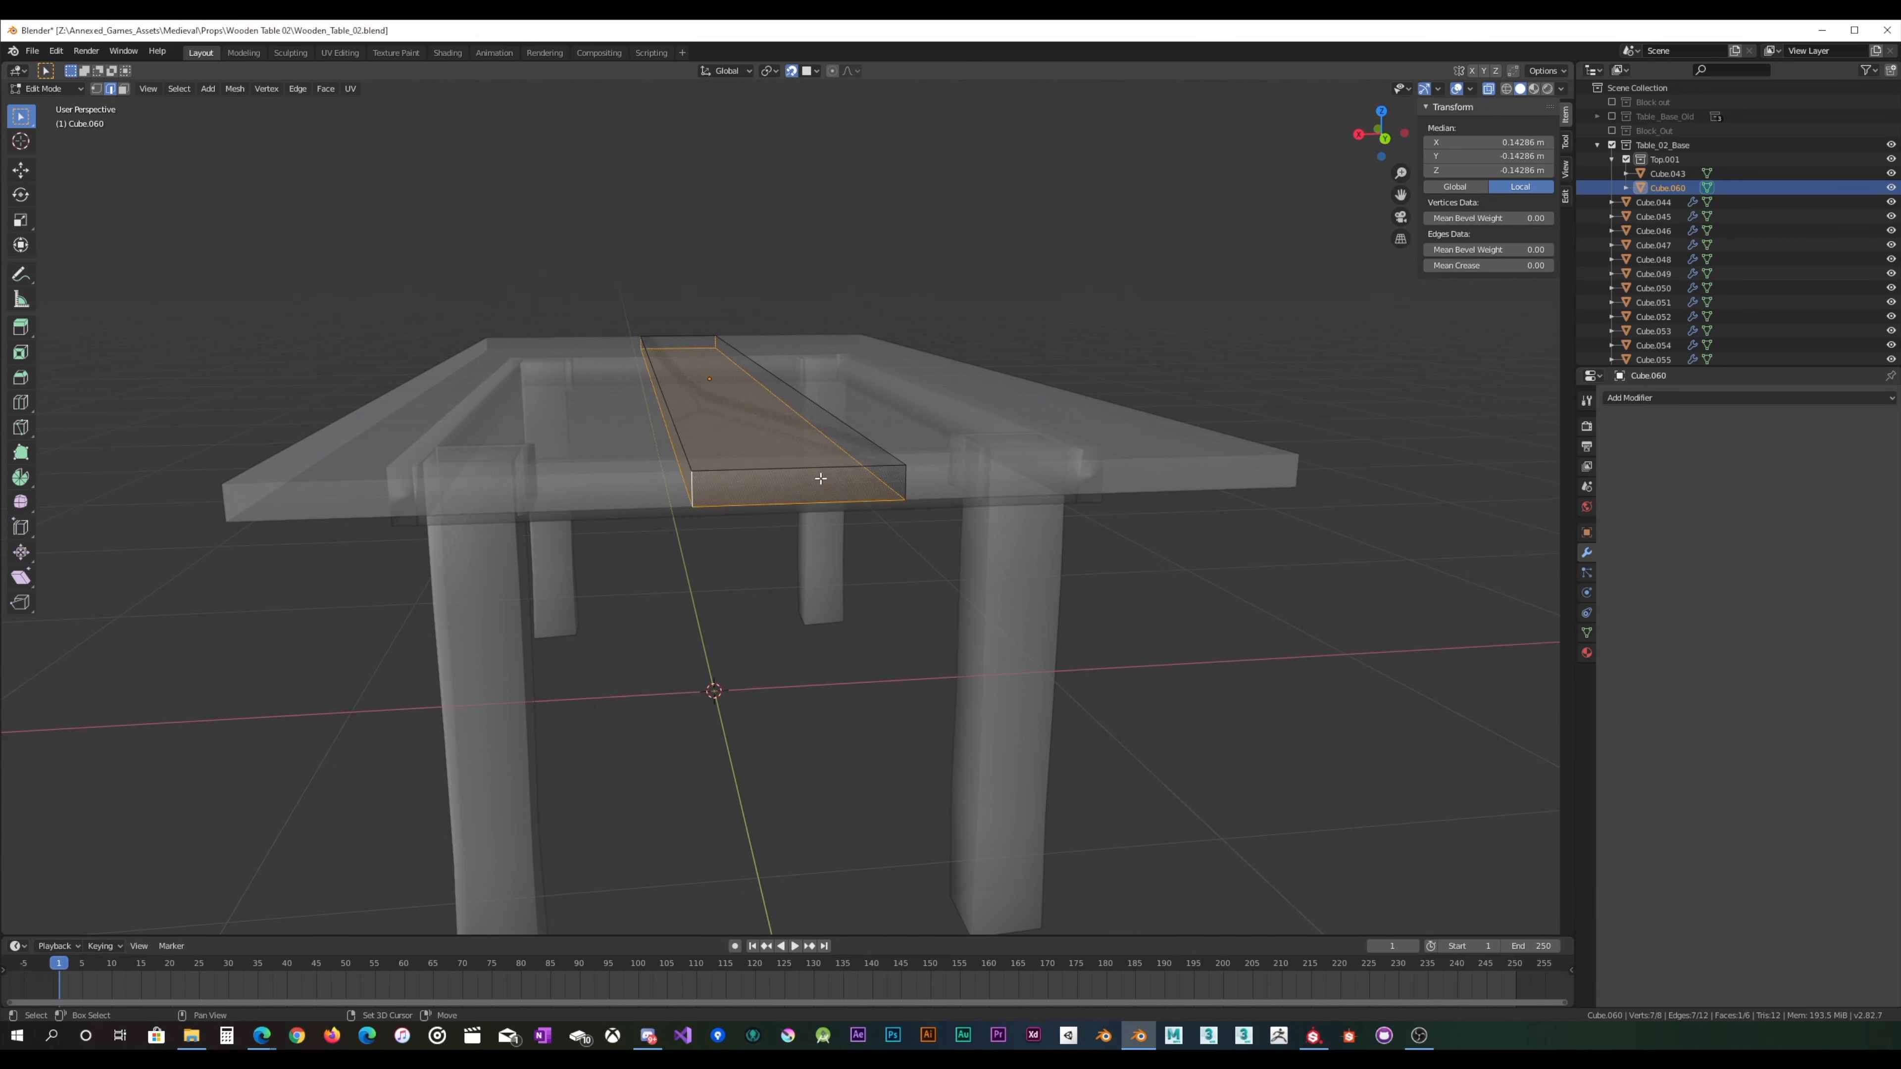
pyautogui.keyDown('shift'); pyautogui.click(899, 485); pyautogui.keyUp('shift')
pyautogui.moveTo(899, 486); pyautogui.dragTo(734, 501, button='middle')
pyautogui.press('u')
pyautogui.click(722, 460)
pyautogui.press('Tab')
# Step: Add a Bevel modifier to the plank with its limit method set to Weight
pyautogui.moveTo(1060, 551); pyautogui.dragTo(1590, 432, button='middle')
pyautogui.click(1676, 397)
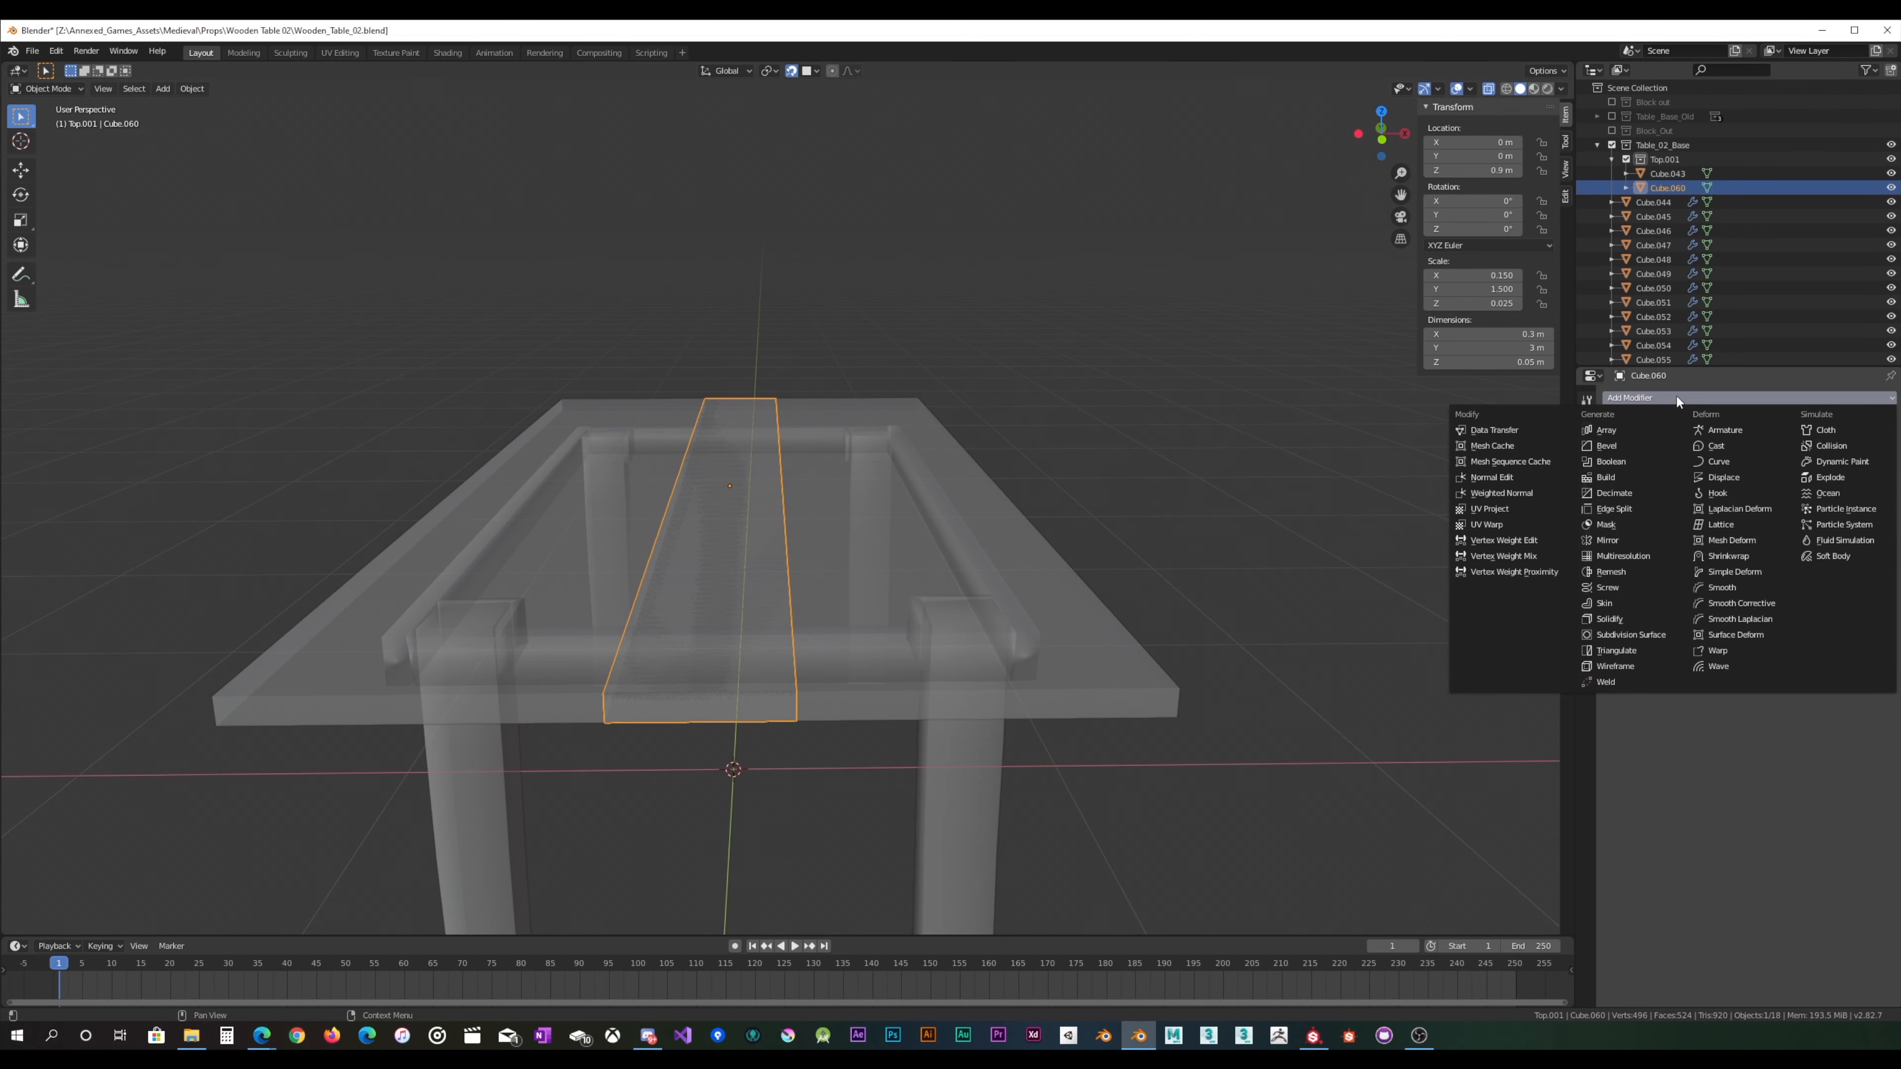
pyautogui.click(1653, 444)
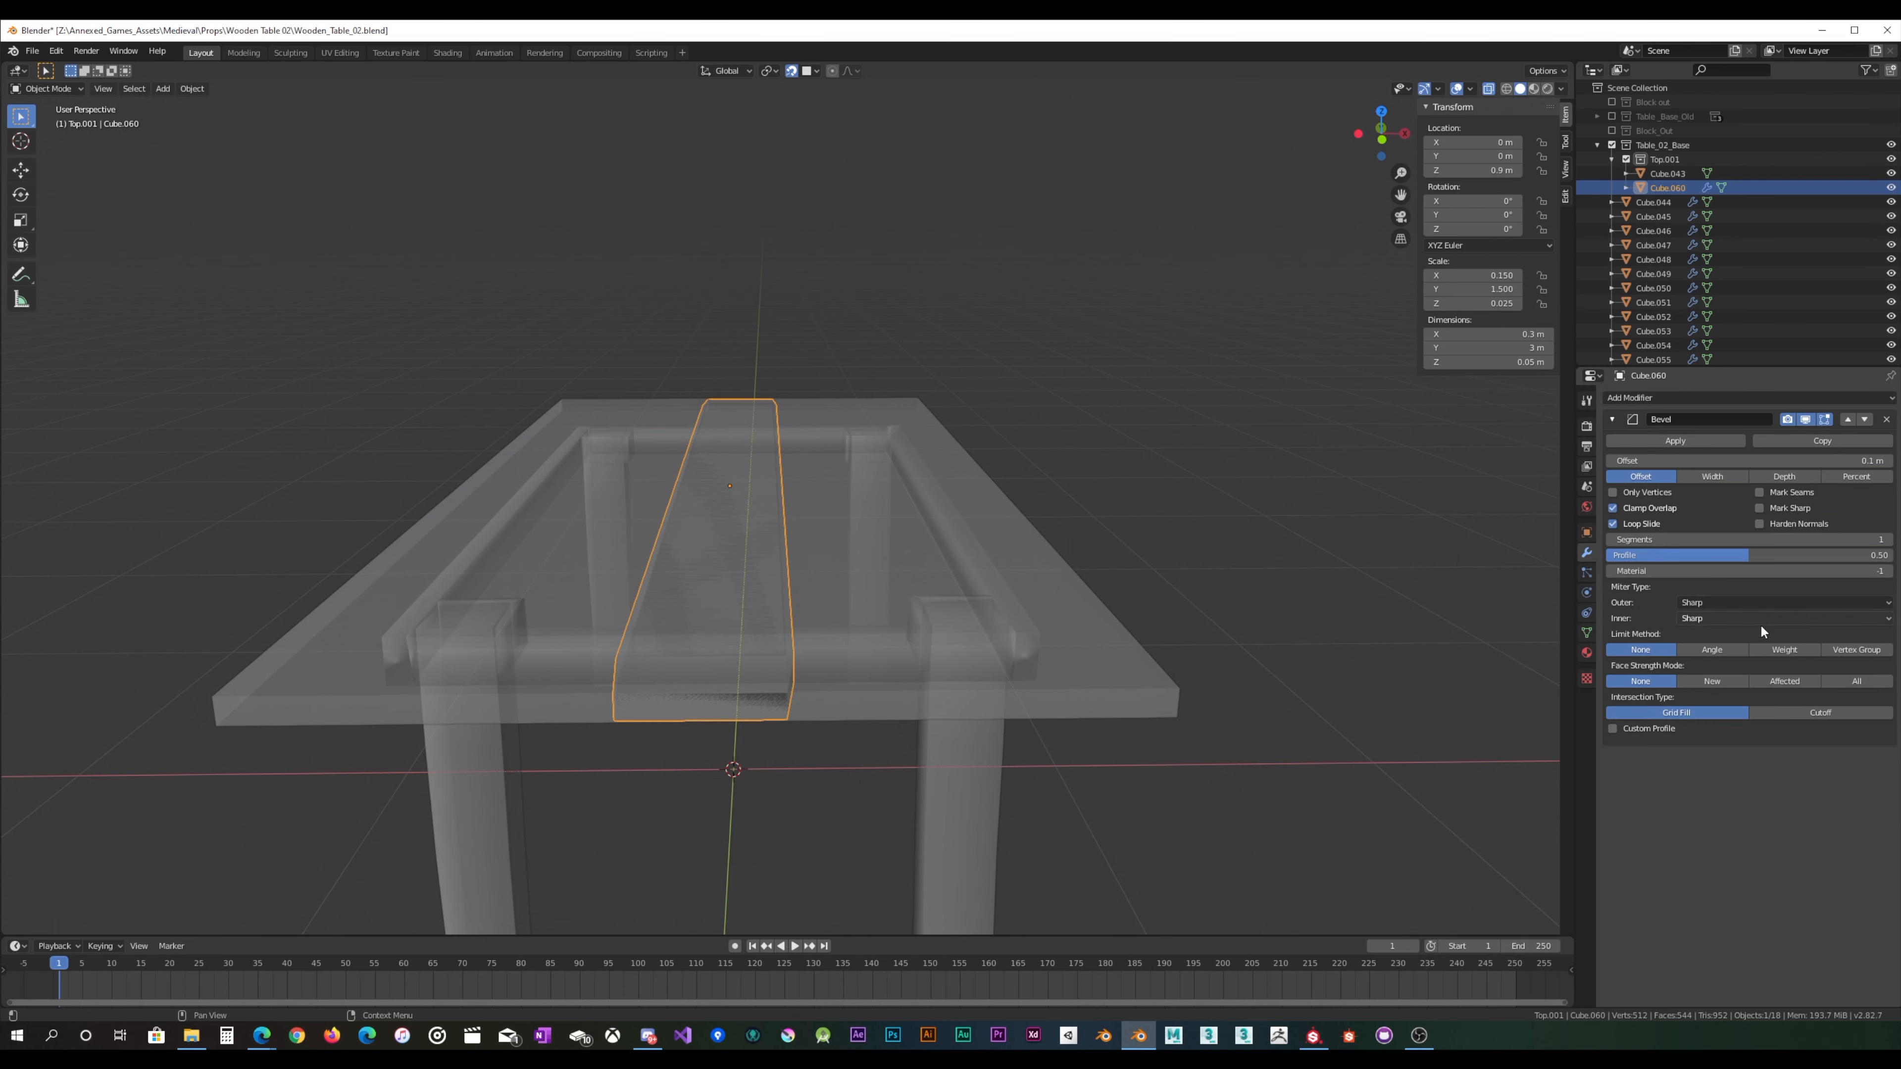
pyautogui.click(1778, 649)
# Step: Set the mean bevel weight of all the plank's edges to 0.02 and collapse the Bevel modifier's settings
pyautogui.press('Tab')
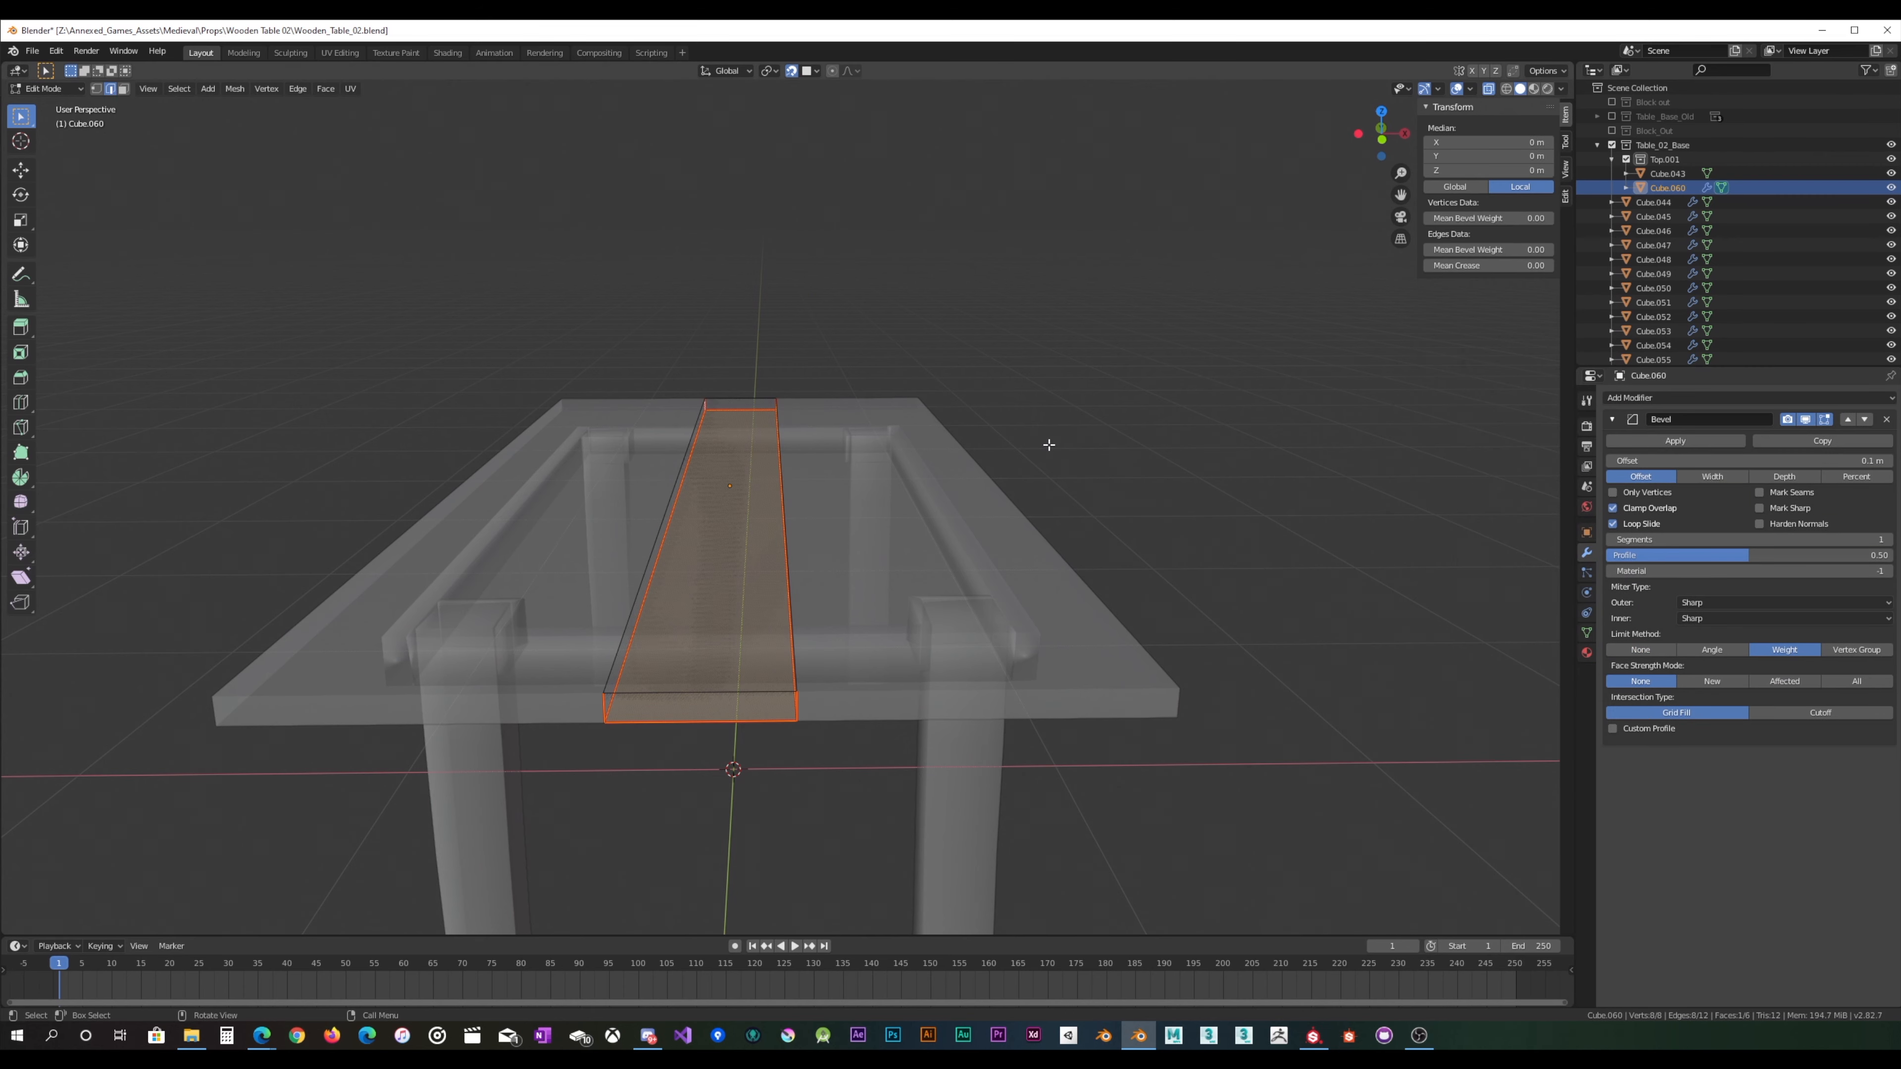
pyautogui.press('a')
pyautogui.click(1509, 250)
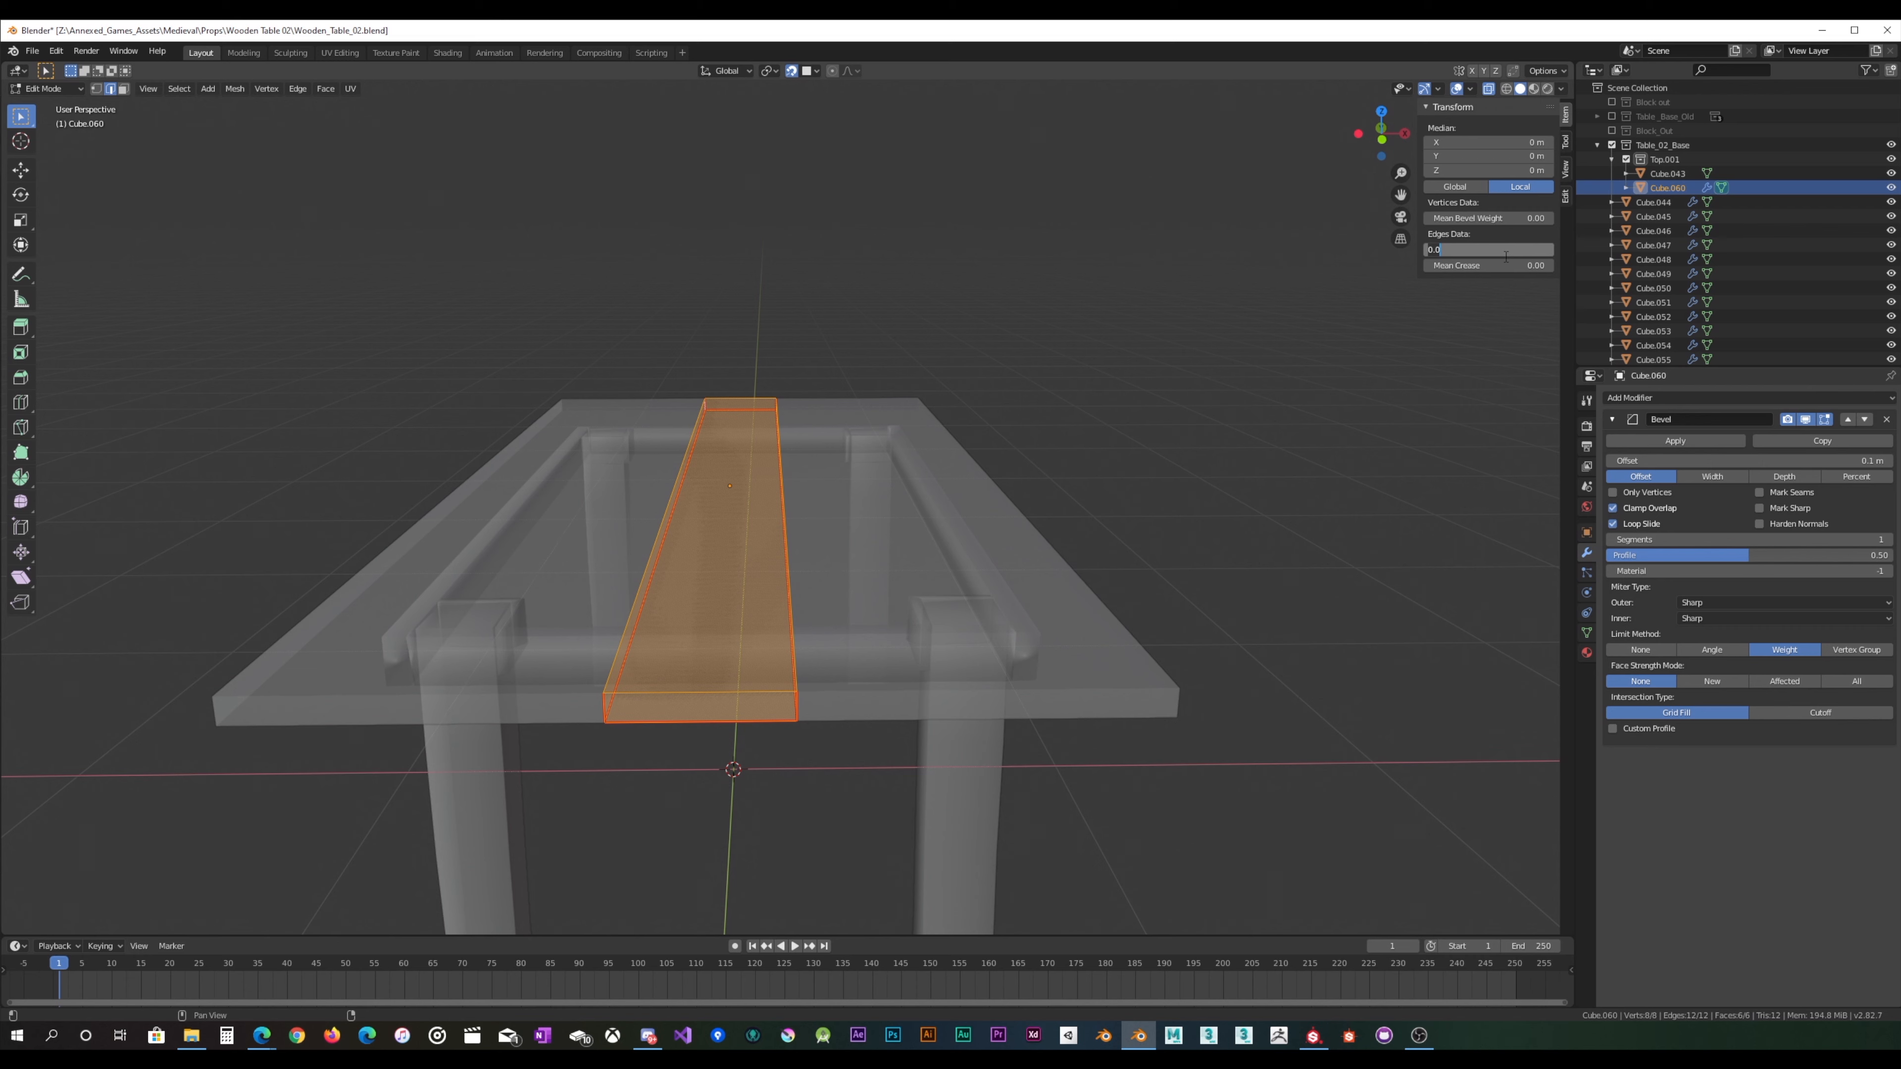
pyautogui.write('.02')
pyautogui.press('Return')
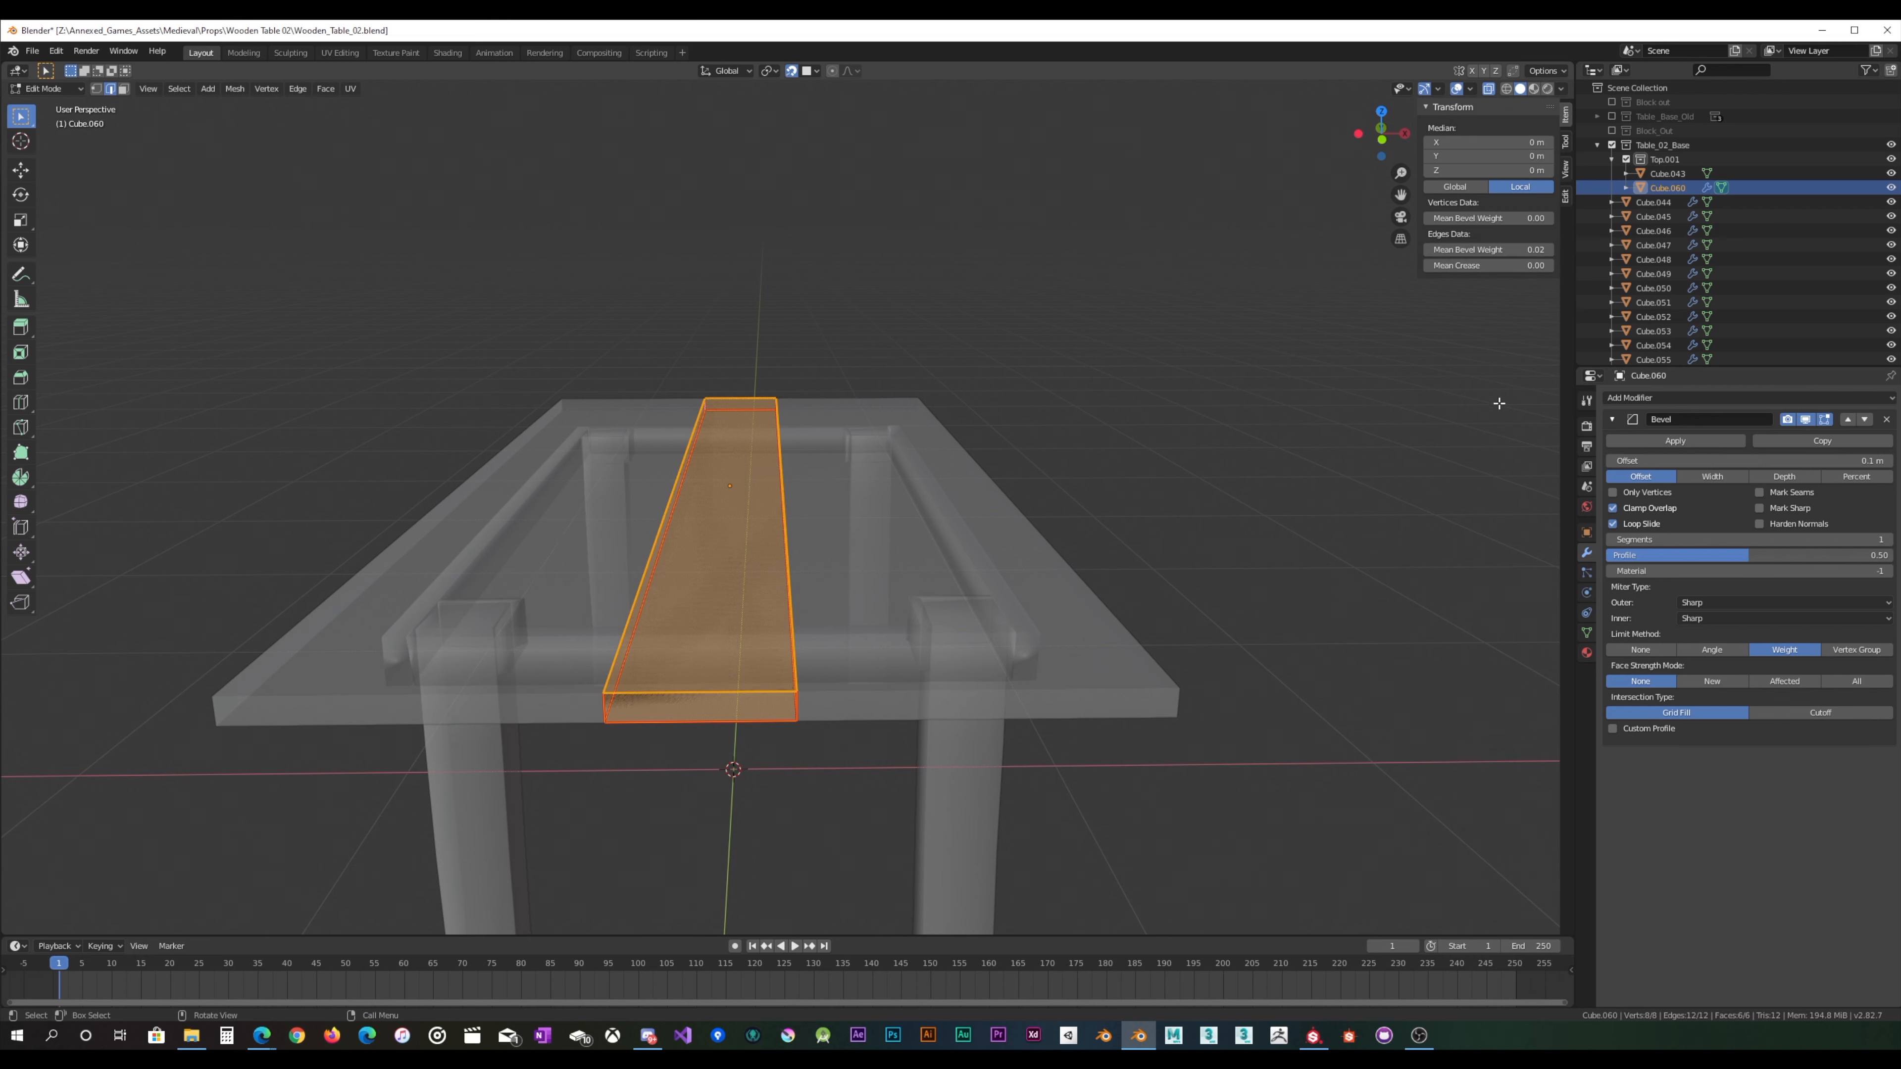
pyautogui.click(1612, 420)
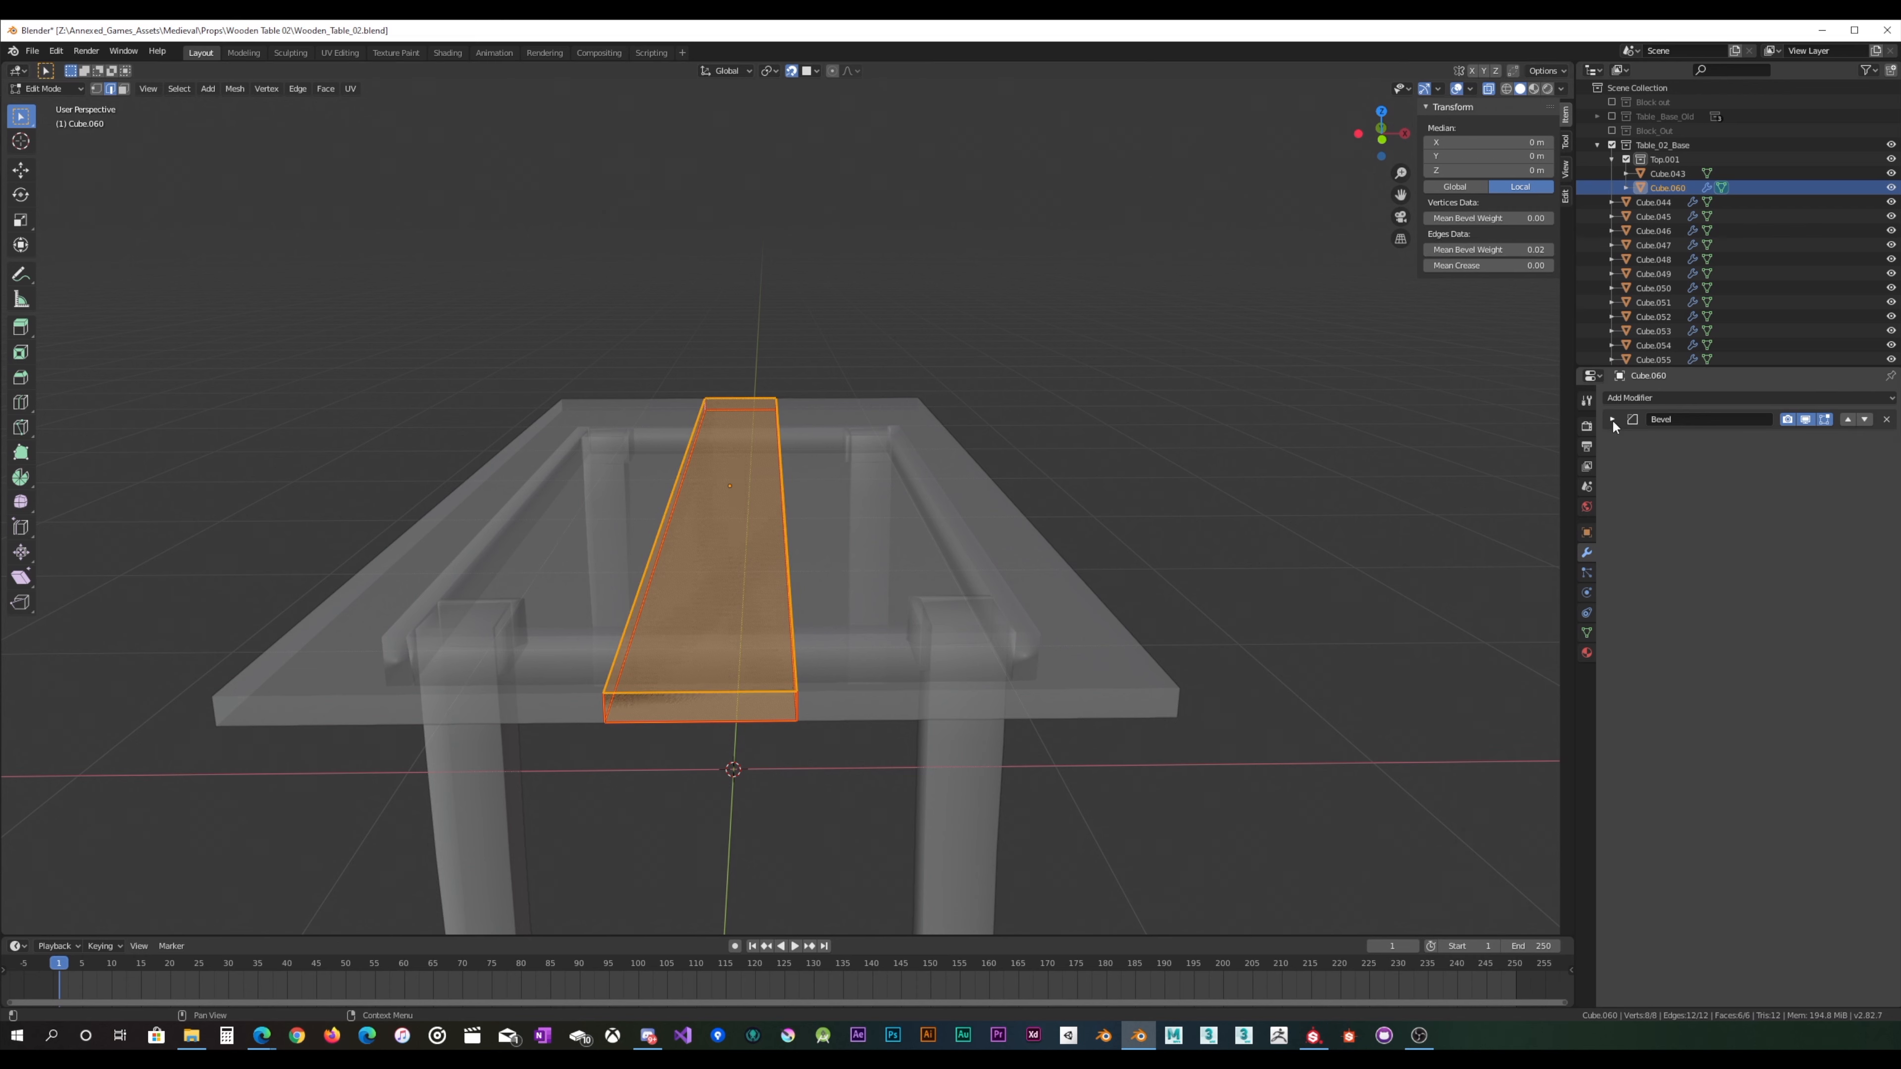
# Step: Add a Displace modifier with the existing Texture.001 and strength 0.03, and place it above the Bevel modifier
pyautogui.click(1636, 401)
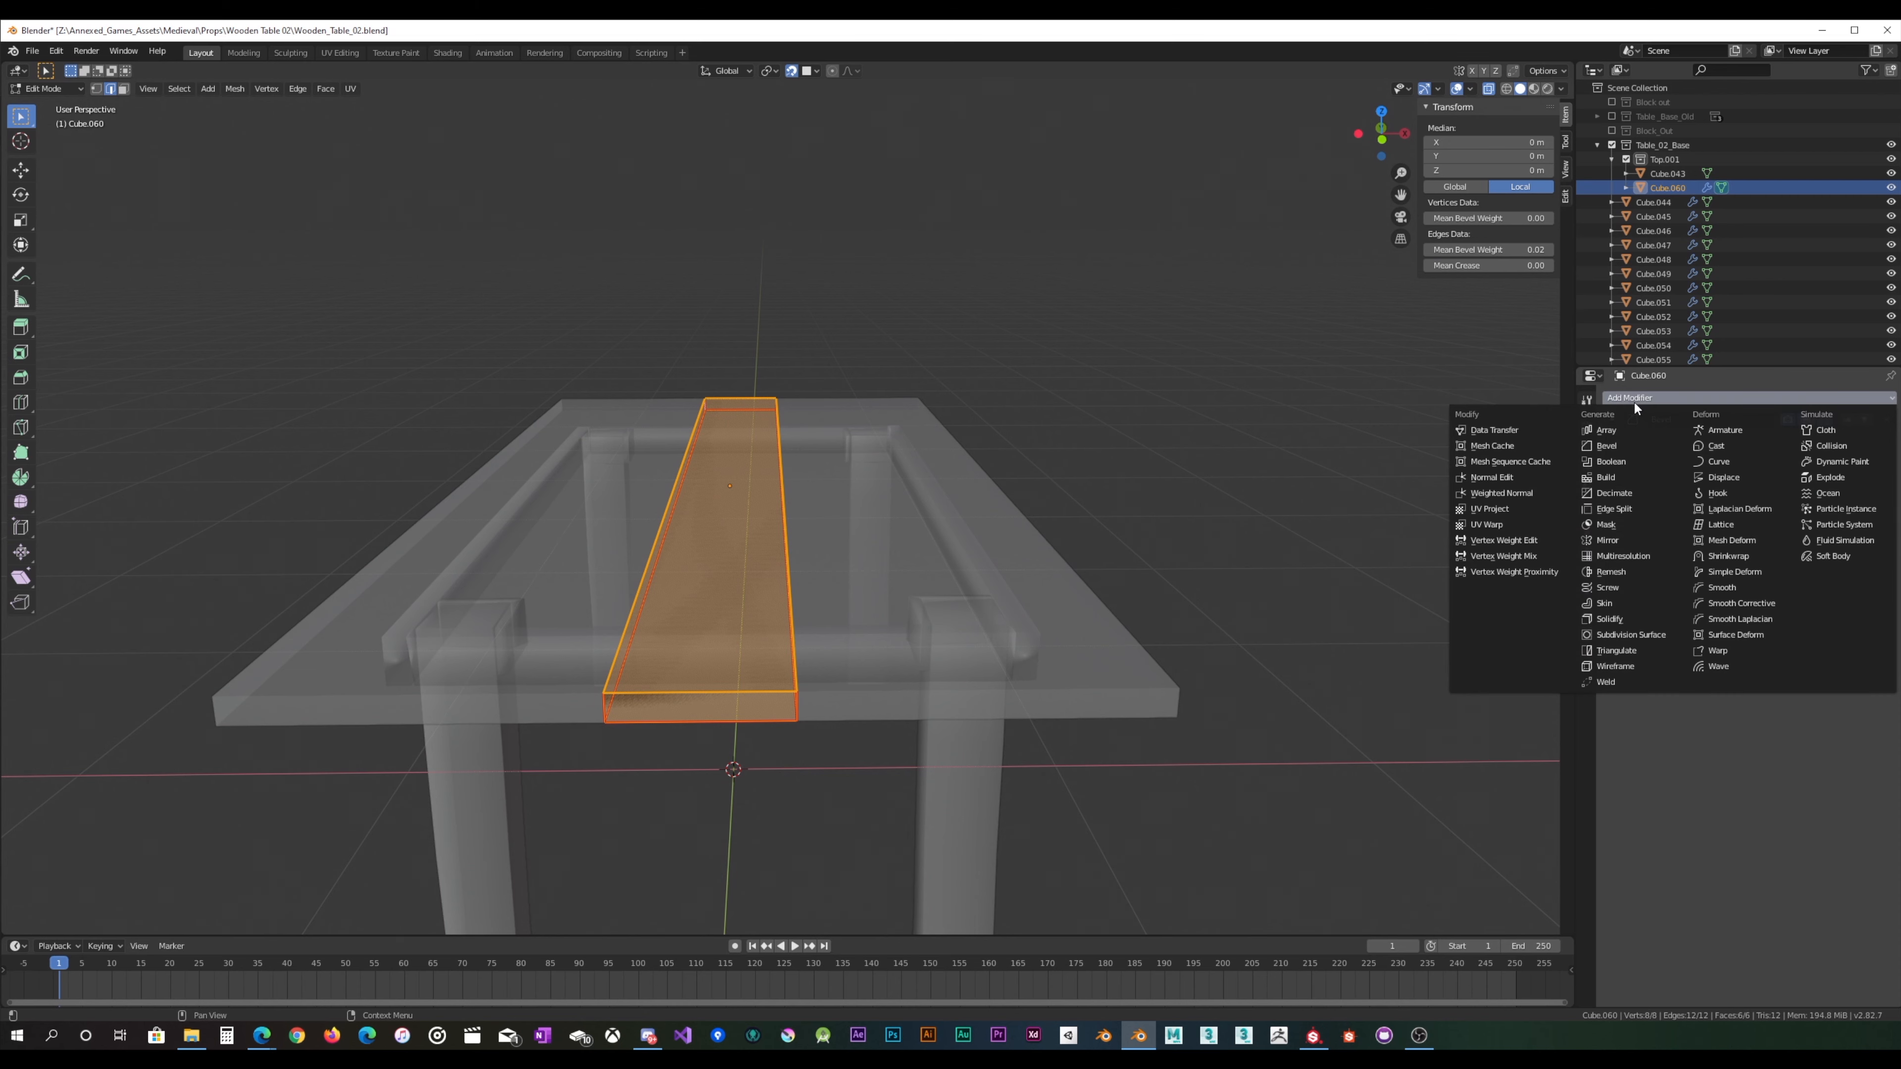
pyautogui.click(1724, 477)
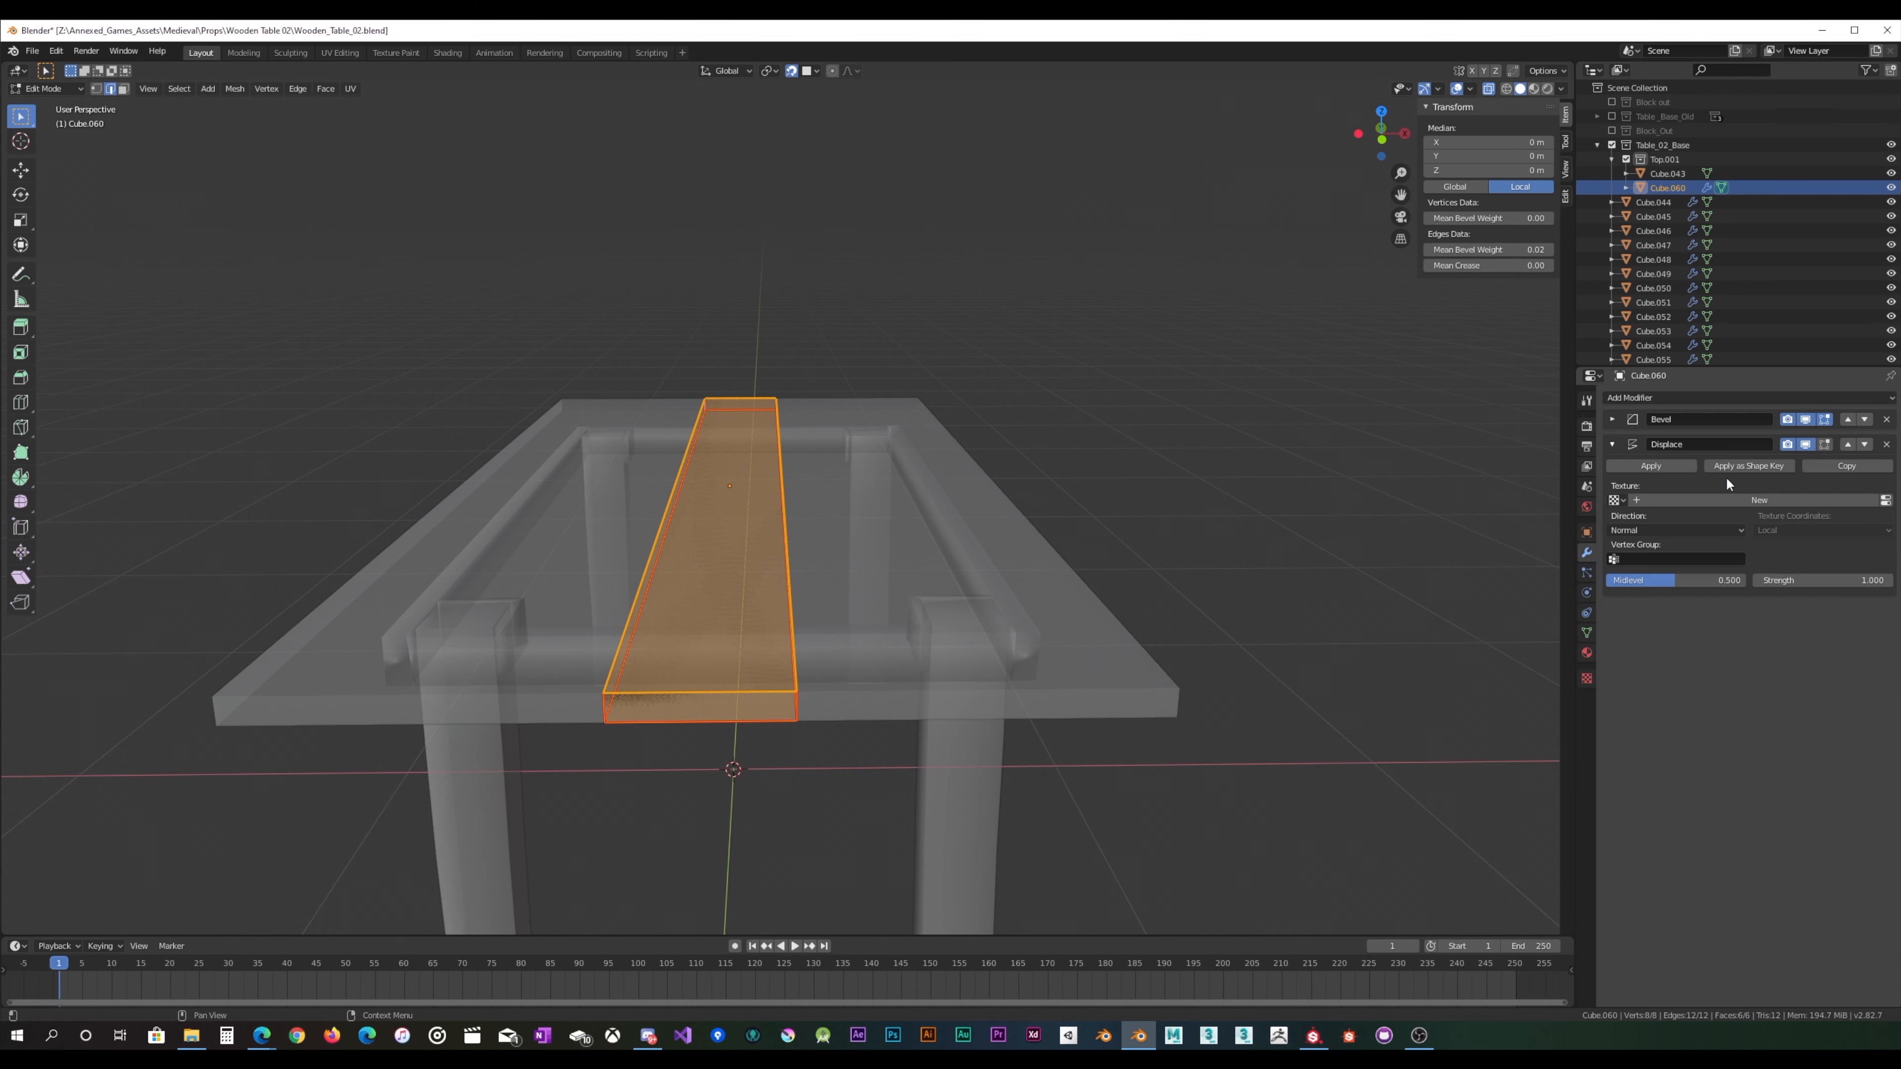
pyautogui.click(1618, 499)
pyautogui.click(1653, 523)
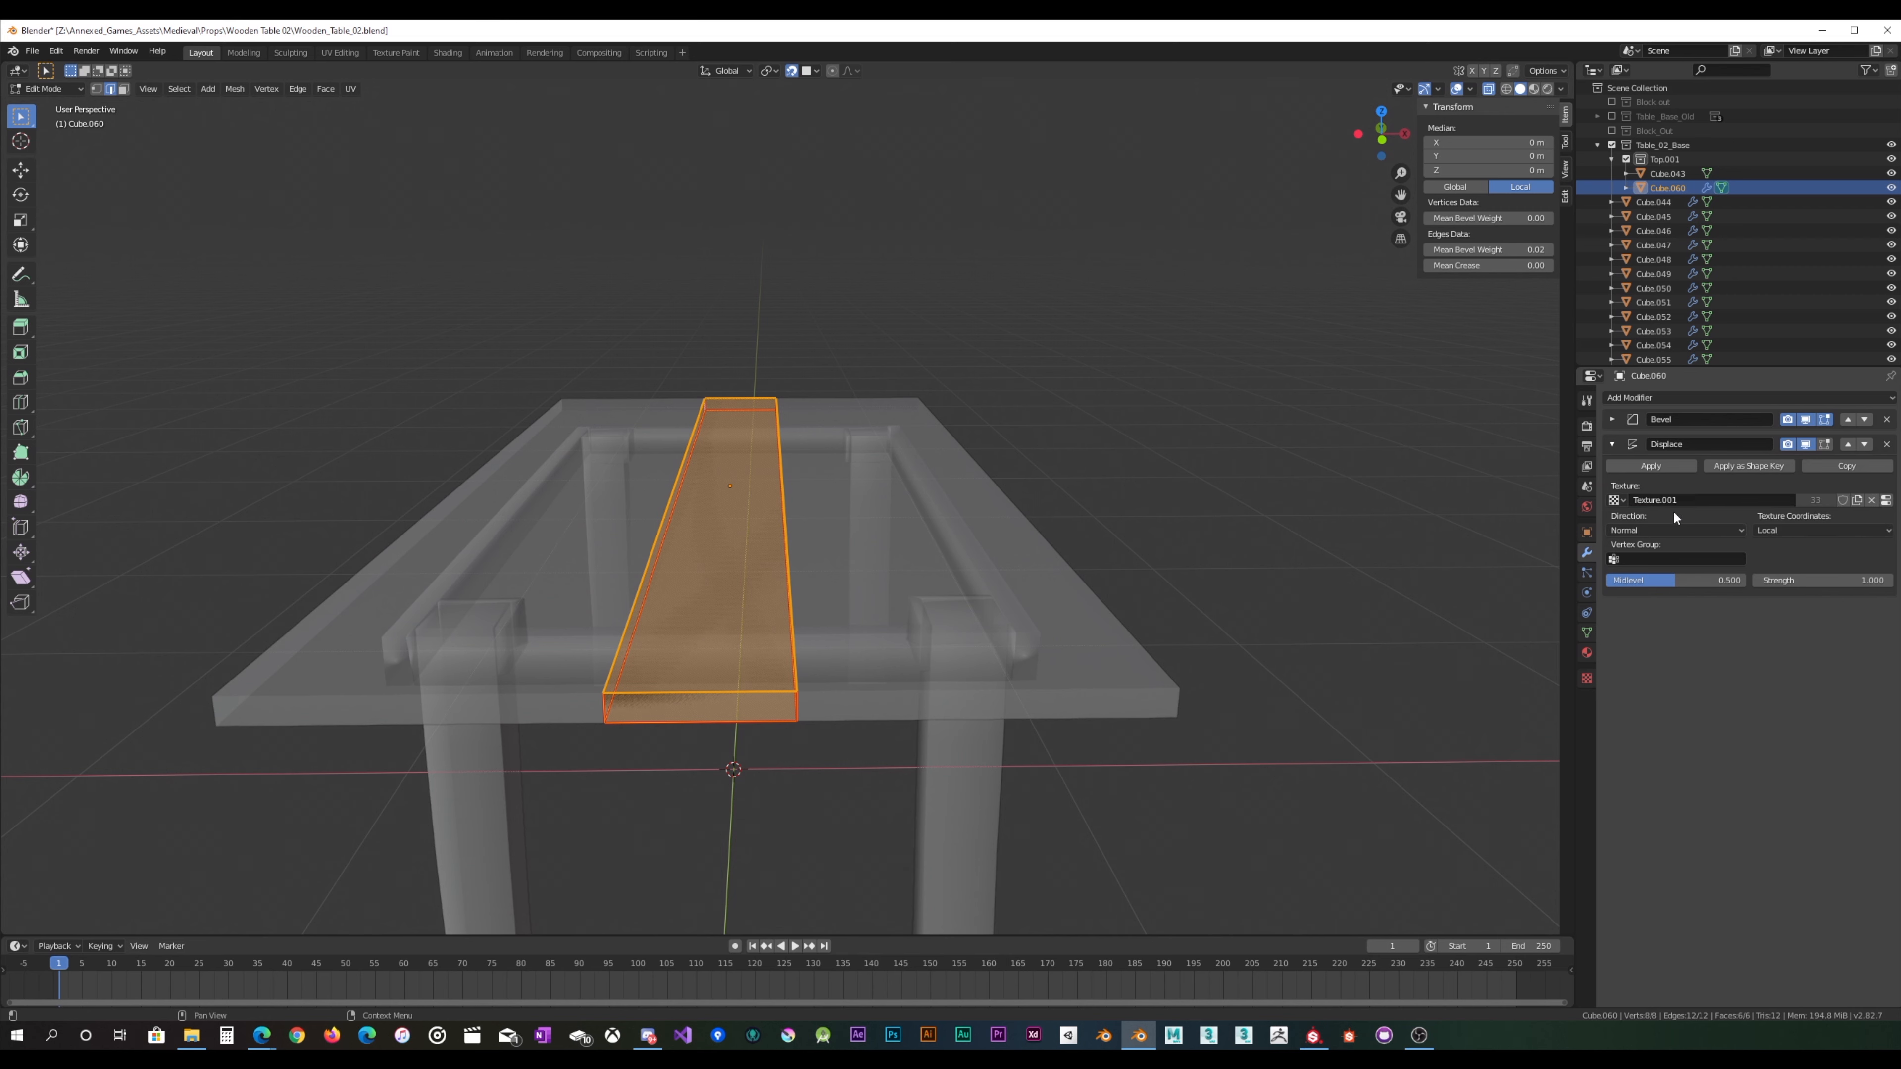
pyautogui.click(1846, 586)
pyautogui.click(1846, 444)
# Step: Return to Object Mode and apply all transforms to the plank
pyautogui.moveTo(1001, 628); pyautogui.dragTo(924, 629, button='middle')
pyautogui.press('Tab')
pyautogui.hotkey('ctrl', 'a')
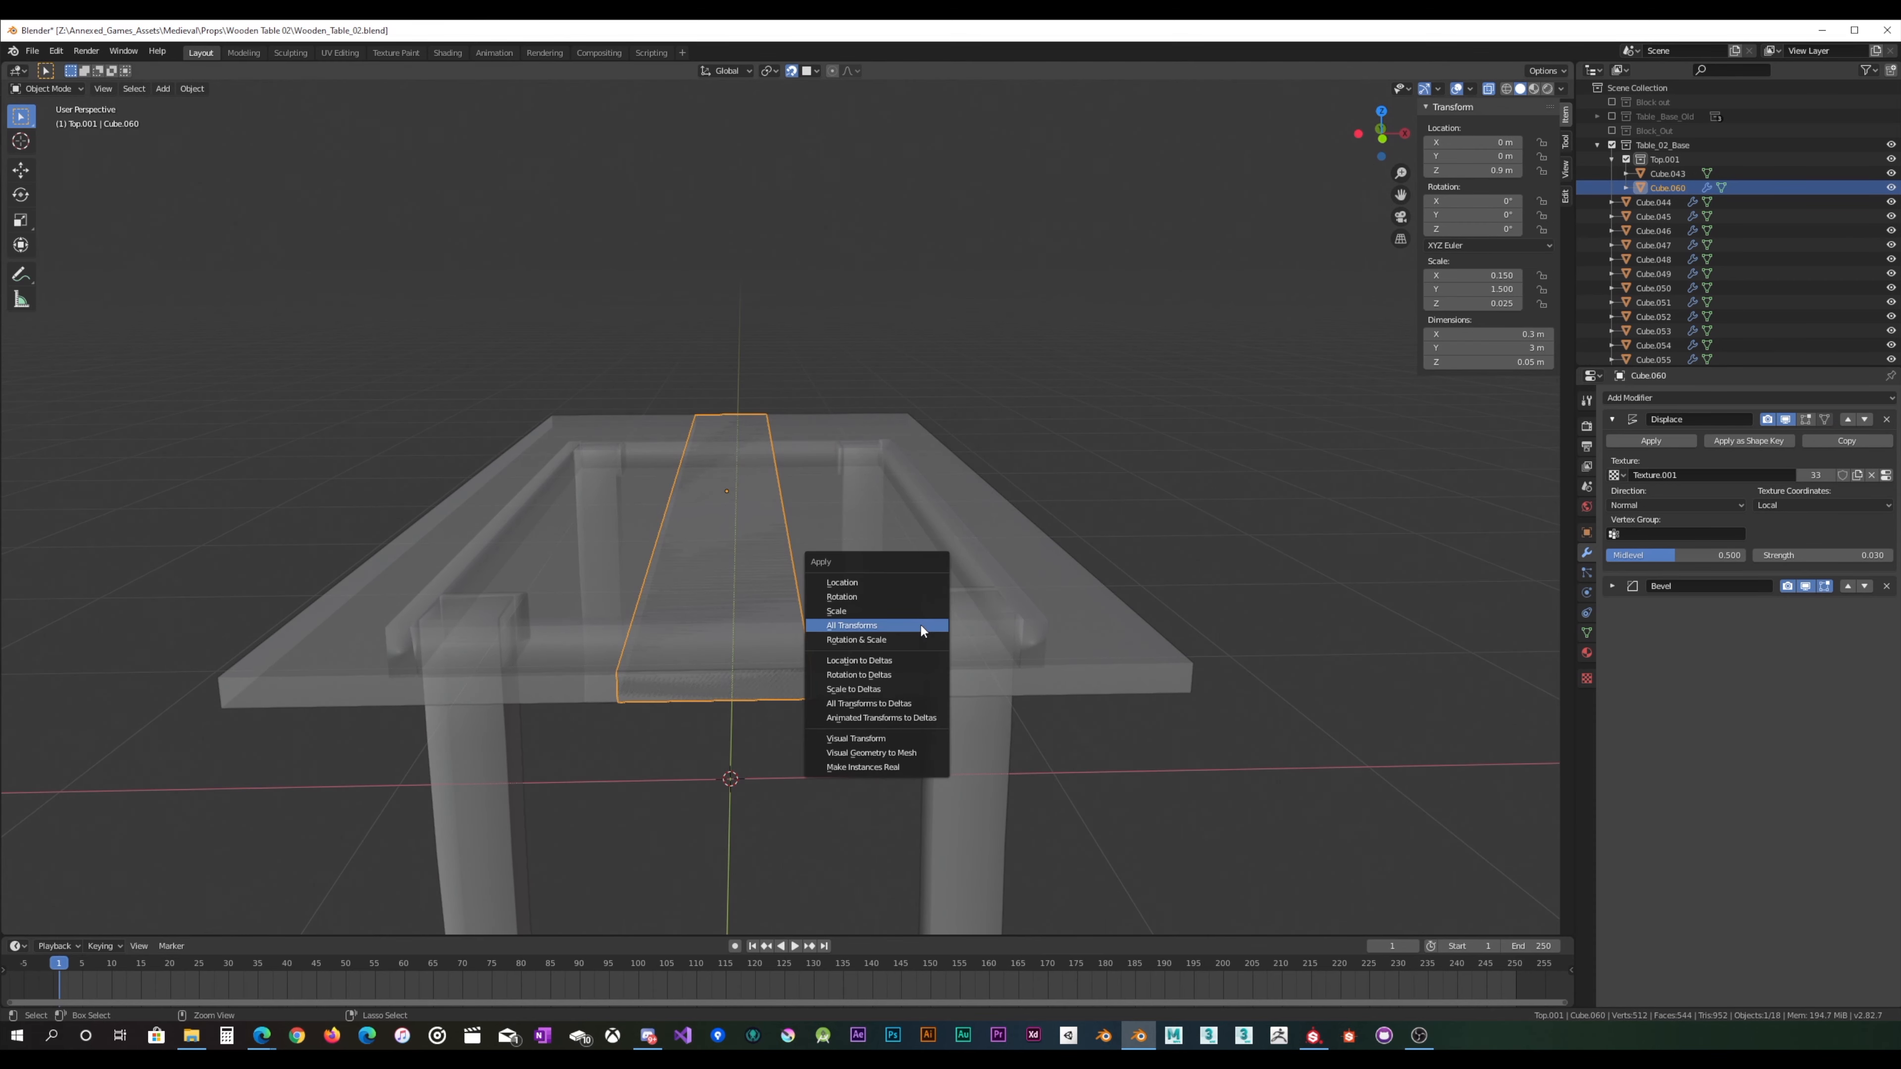
pyautogui.click(921, 628)
pyautogui.moveTo(922, 629)
pyautogui.mouseDown(button='middle')
pyautogui.moveTo(951, 596)
pyautogui.moveTo(917, 599)
pyautogui.mouseUp(button='middle')
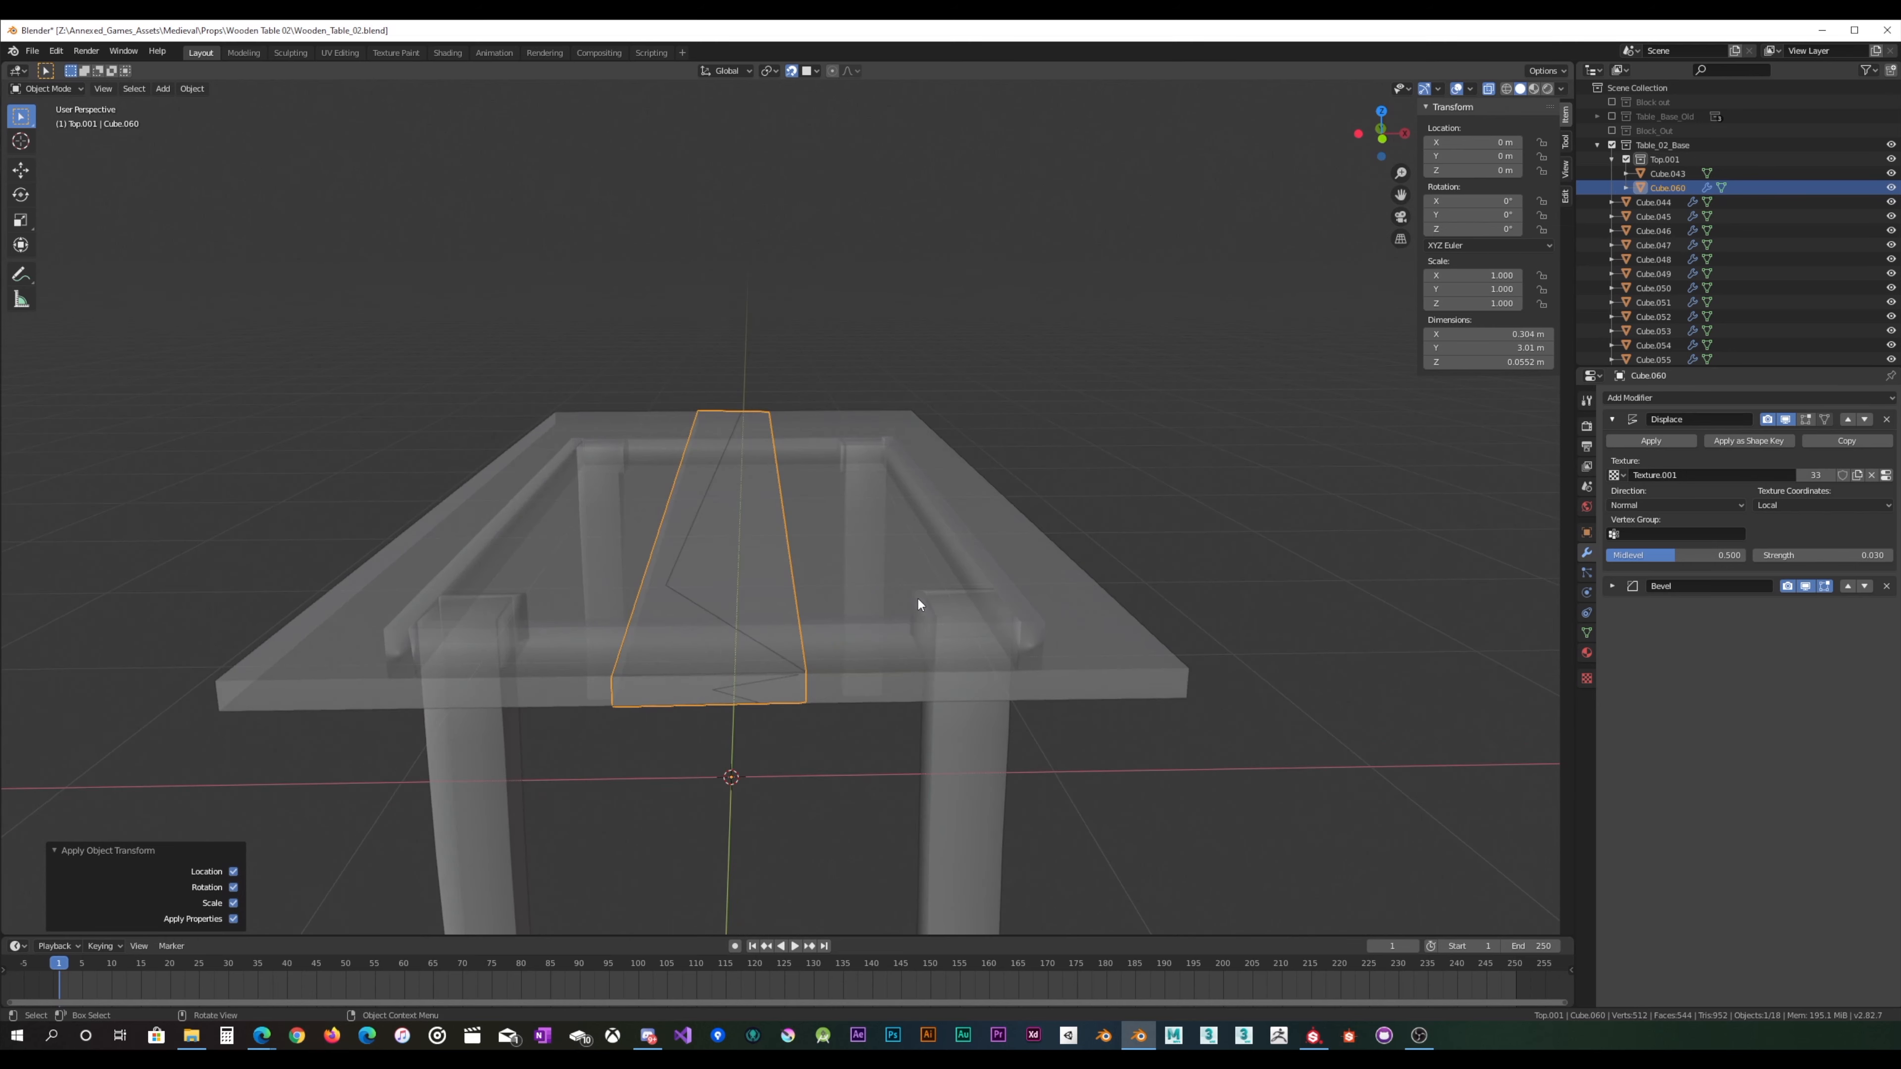
# Step: Duplicate the plank and move the copy about -0.302 m along X, beside the original
pyautogui.hotkey('shift', 'd')
pyautogui.press('Escape')
pyautogui.press('g')
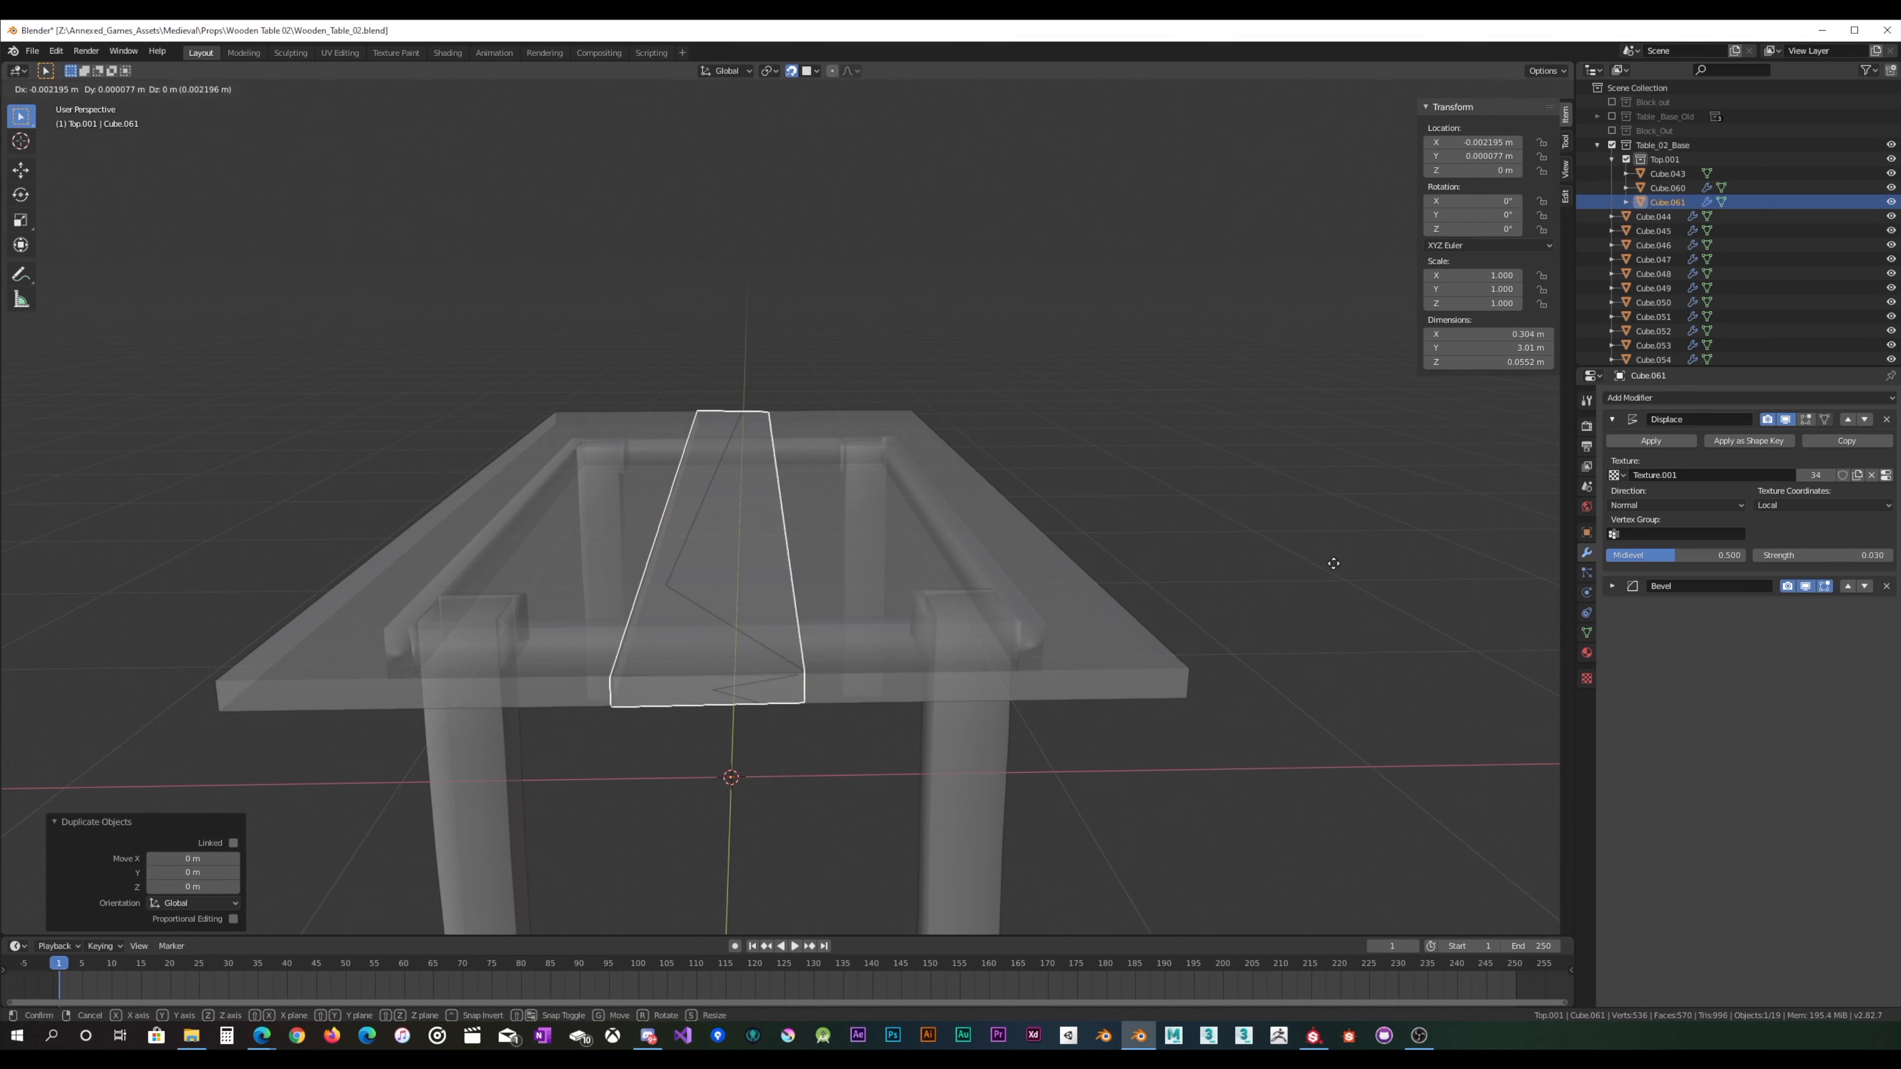
pyautogui.press('x')
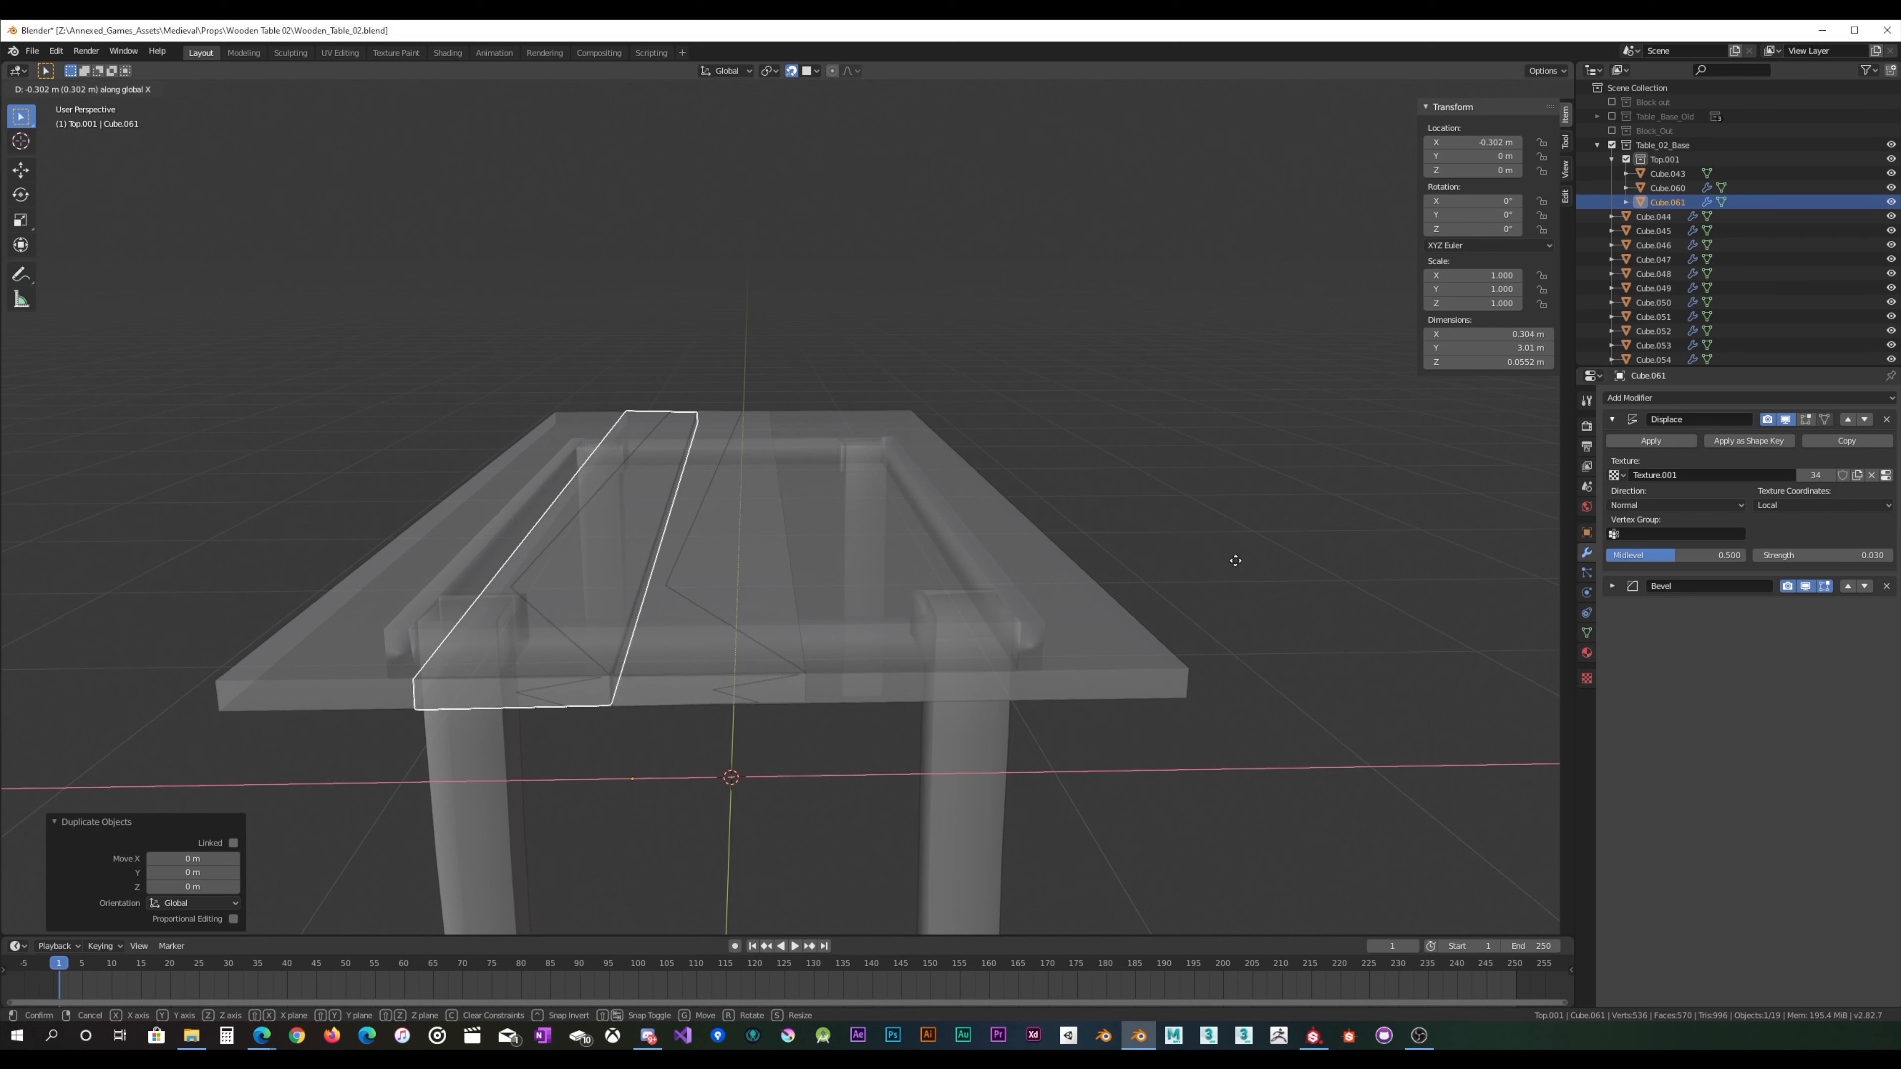
pyautogui.click(1235, 560)
# Step: Fine-tune the second plank's X location to about -0.302 m so it sits against the first plank
pyautogui.keyDown('shift'); pyautogui.moveTo(845, 628); pyautogui.dragTo(893, 585, button='middle'); pyautogui.keyUp('shift')
pyautogui.scroll(2, 891, 584)
pyautogui.moveTo(833, 650); pyautogui.dragTo(813, 571, button='middle')
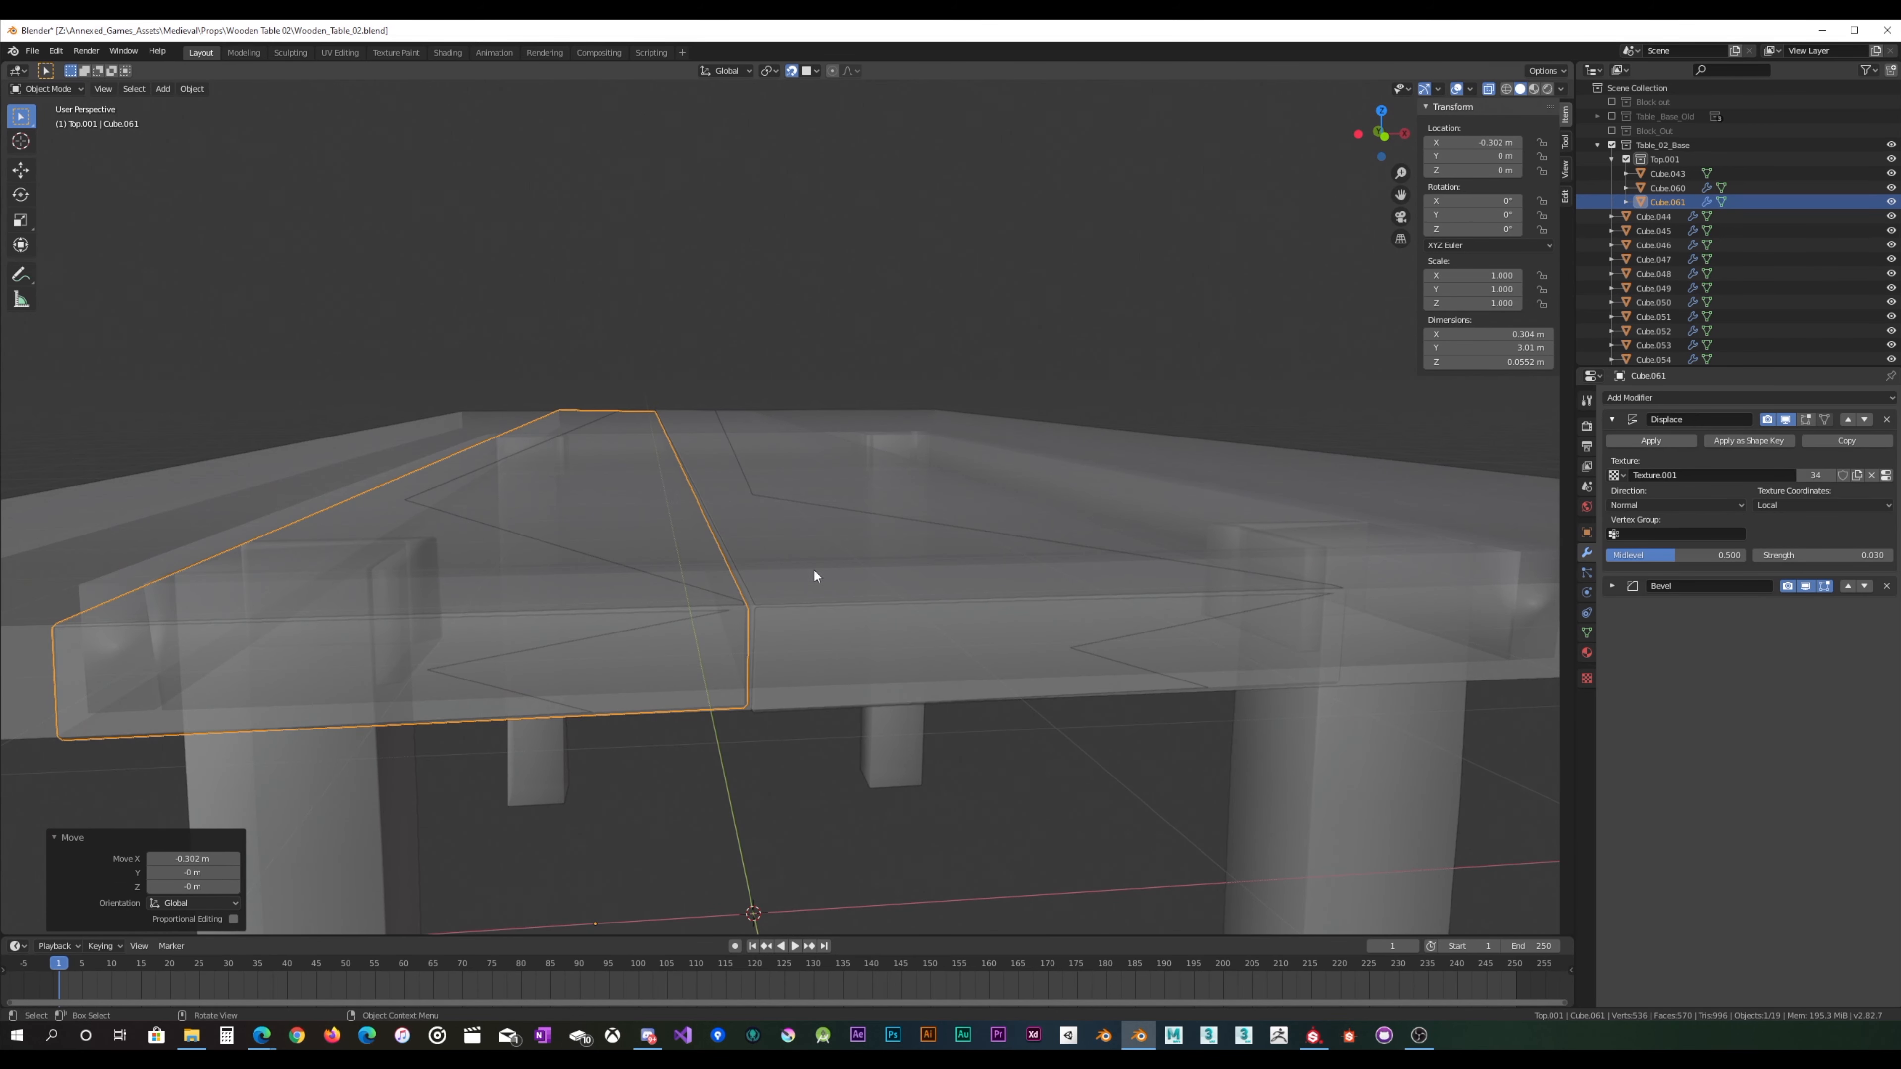
pyautogui.press('g')
pyautogui.press('x')
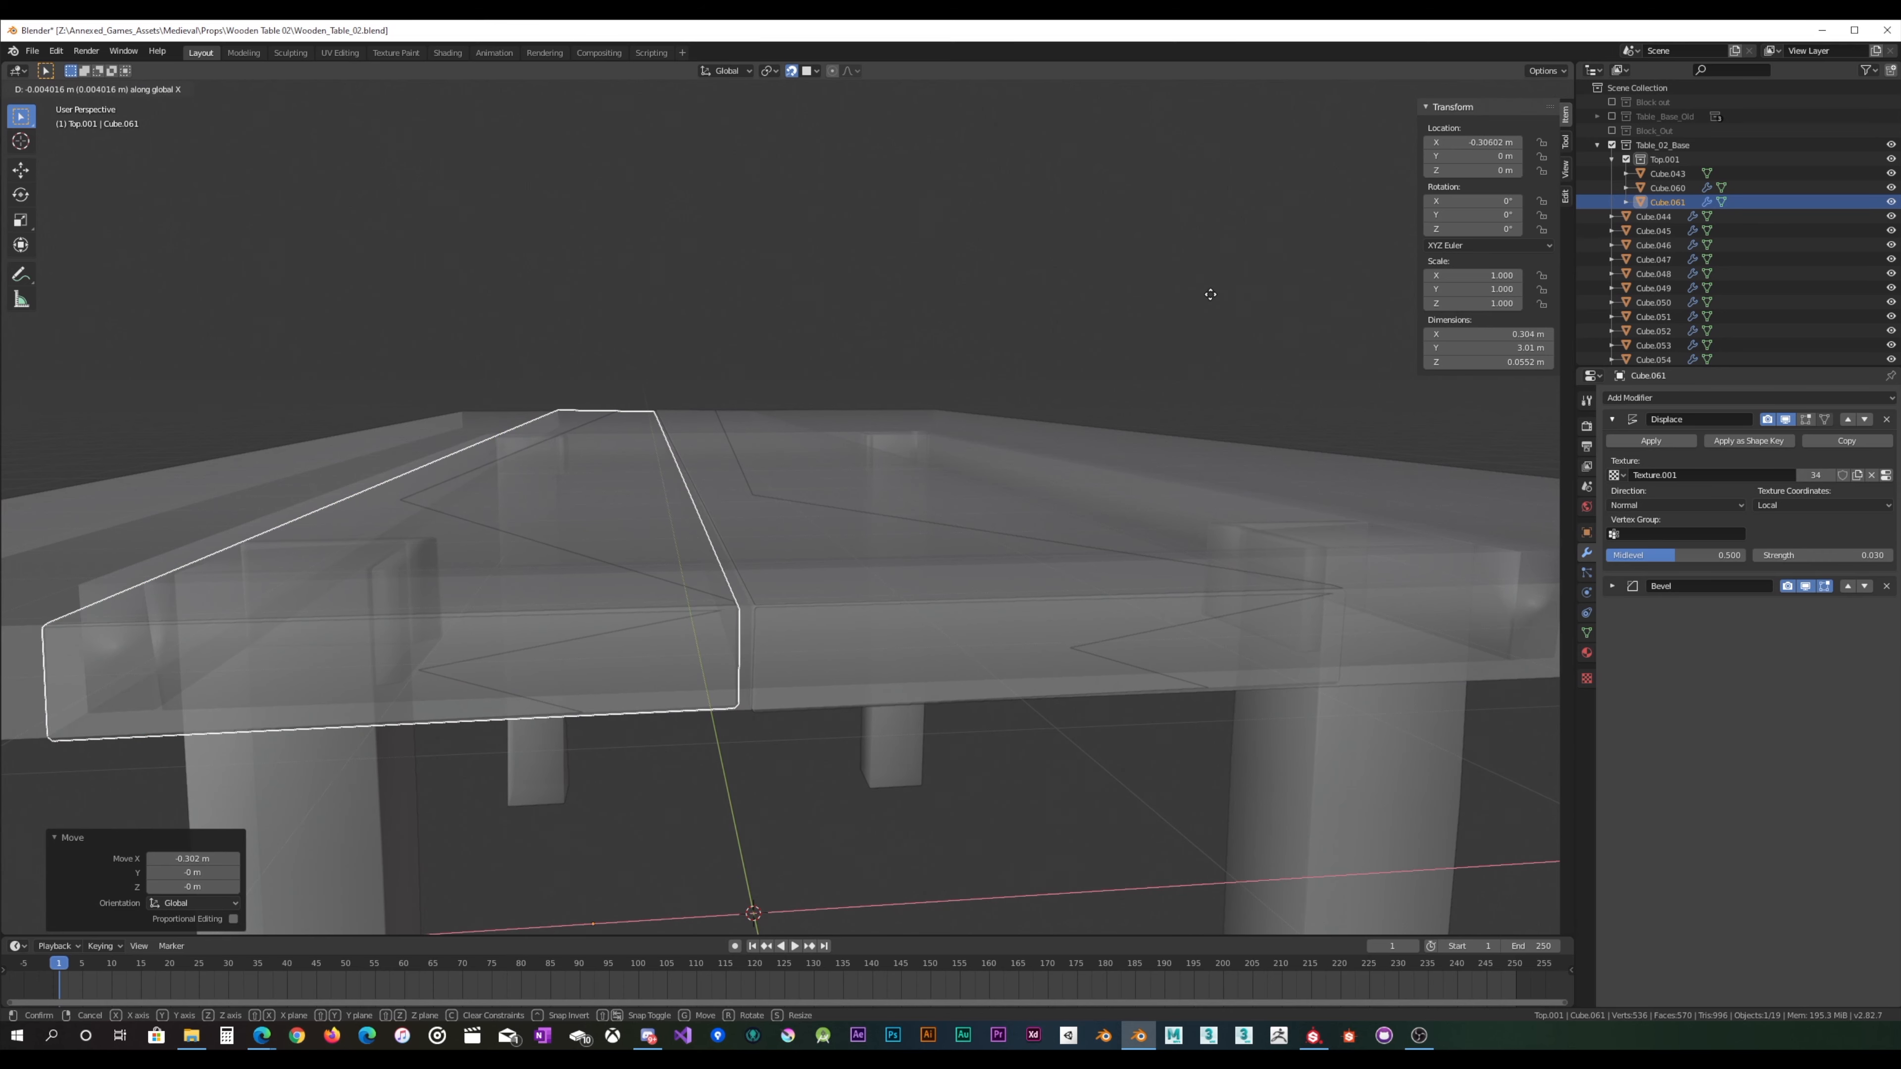
pyautogui.click(1201, 304)
pyautogui.moveTo(1201, 303); pyautogui.dragTo(1072, 348, button='middle')
pyautogui.press('g')
pyautogui.press('x')
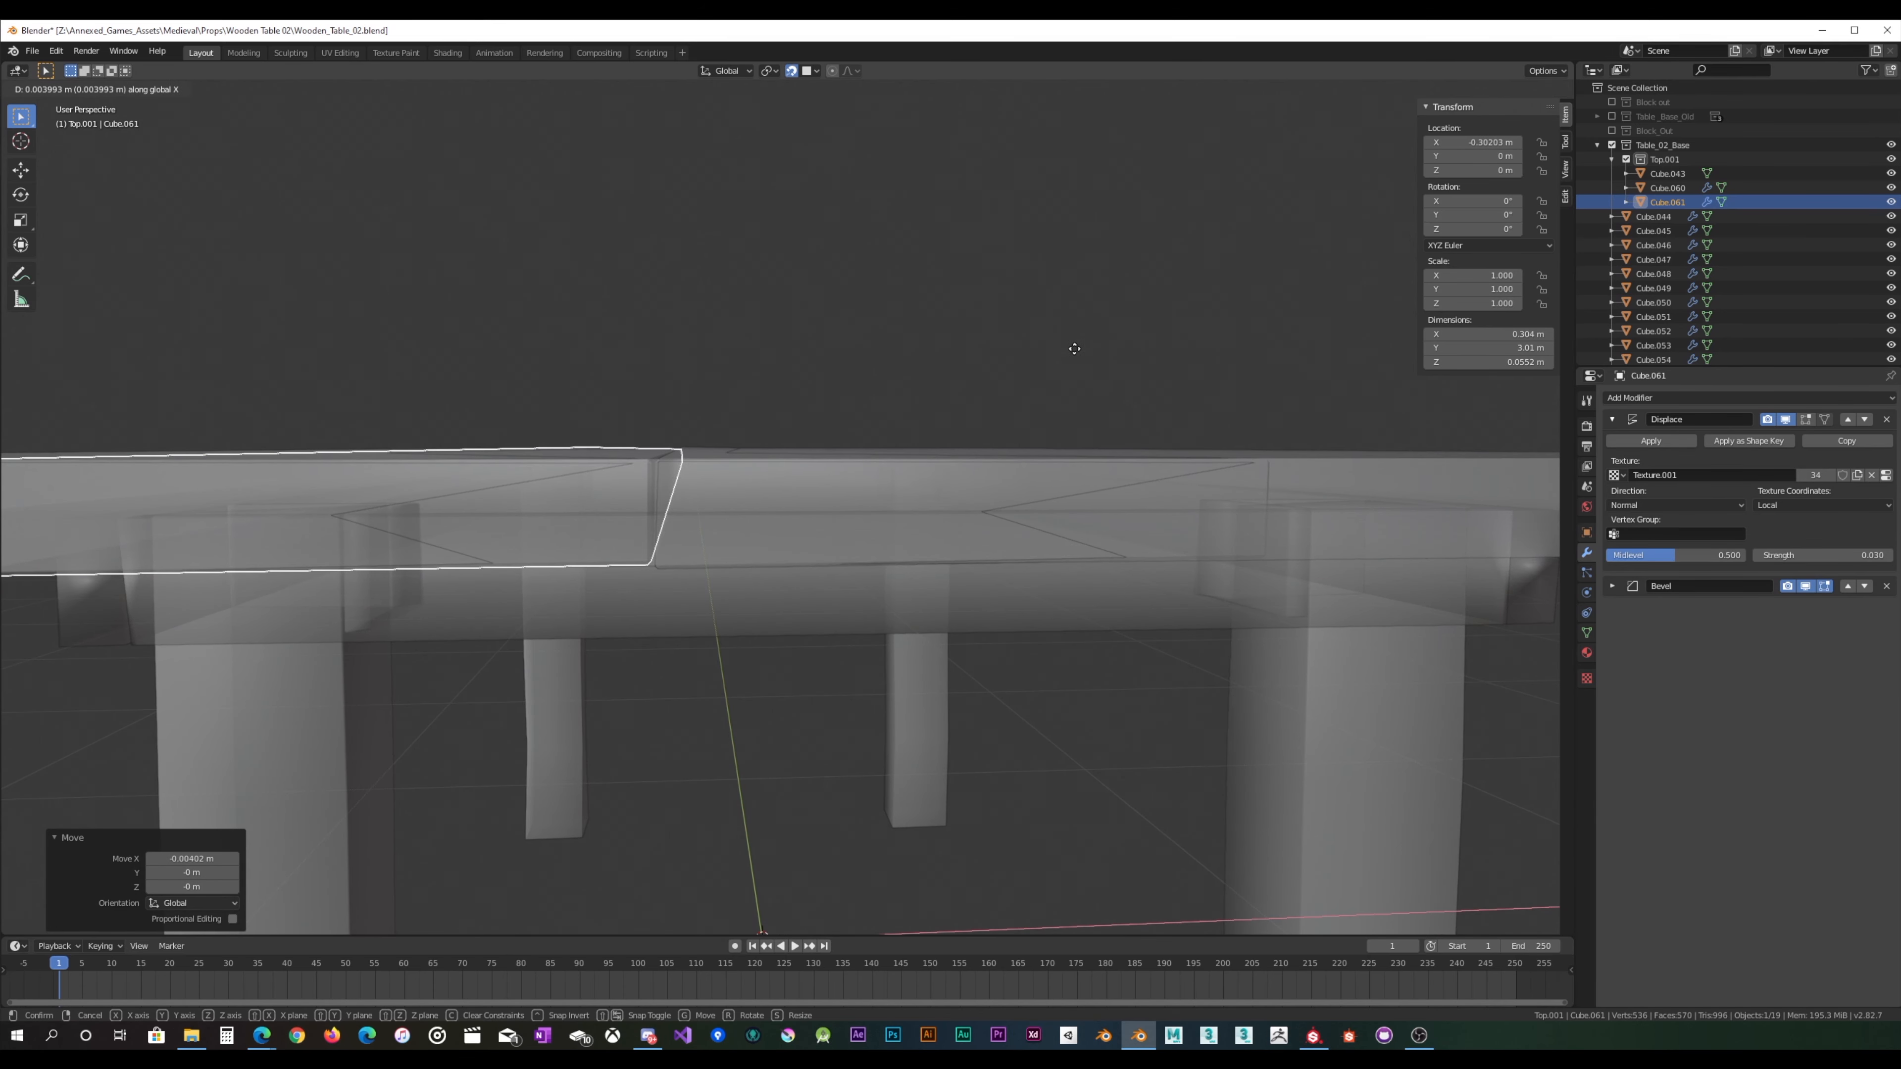
pyautogui.click(1065, 349)
# Step: Duplicate the second plank and move the copy along X to about -0.608 m as the third plank
pyautogui.scroll(-5, 1063, 352)
pyautogui.hotkey('shift', 'd')
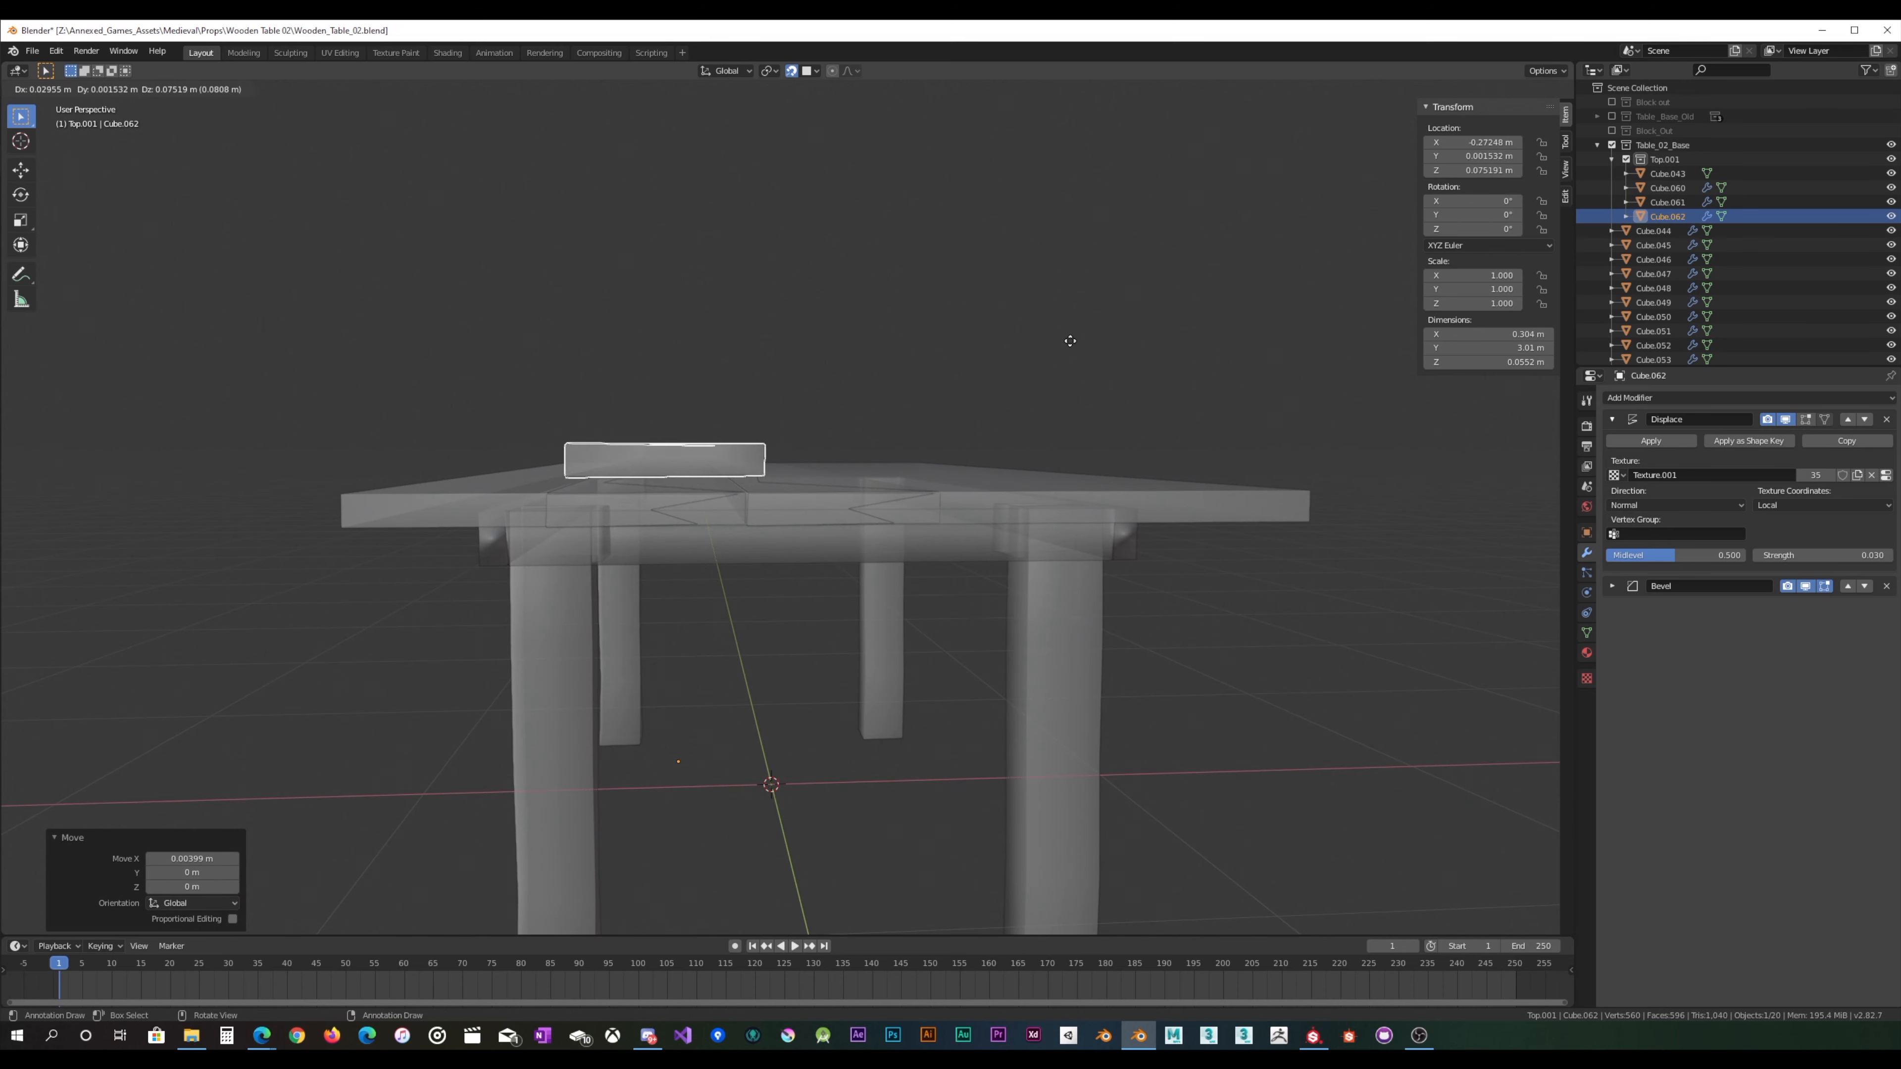
pyautogui.rightClick(1061, 349)
pyautogui.press('g')
pyautogui.press('x')
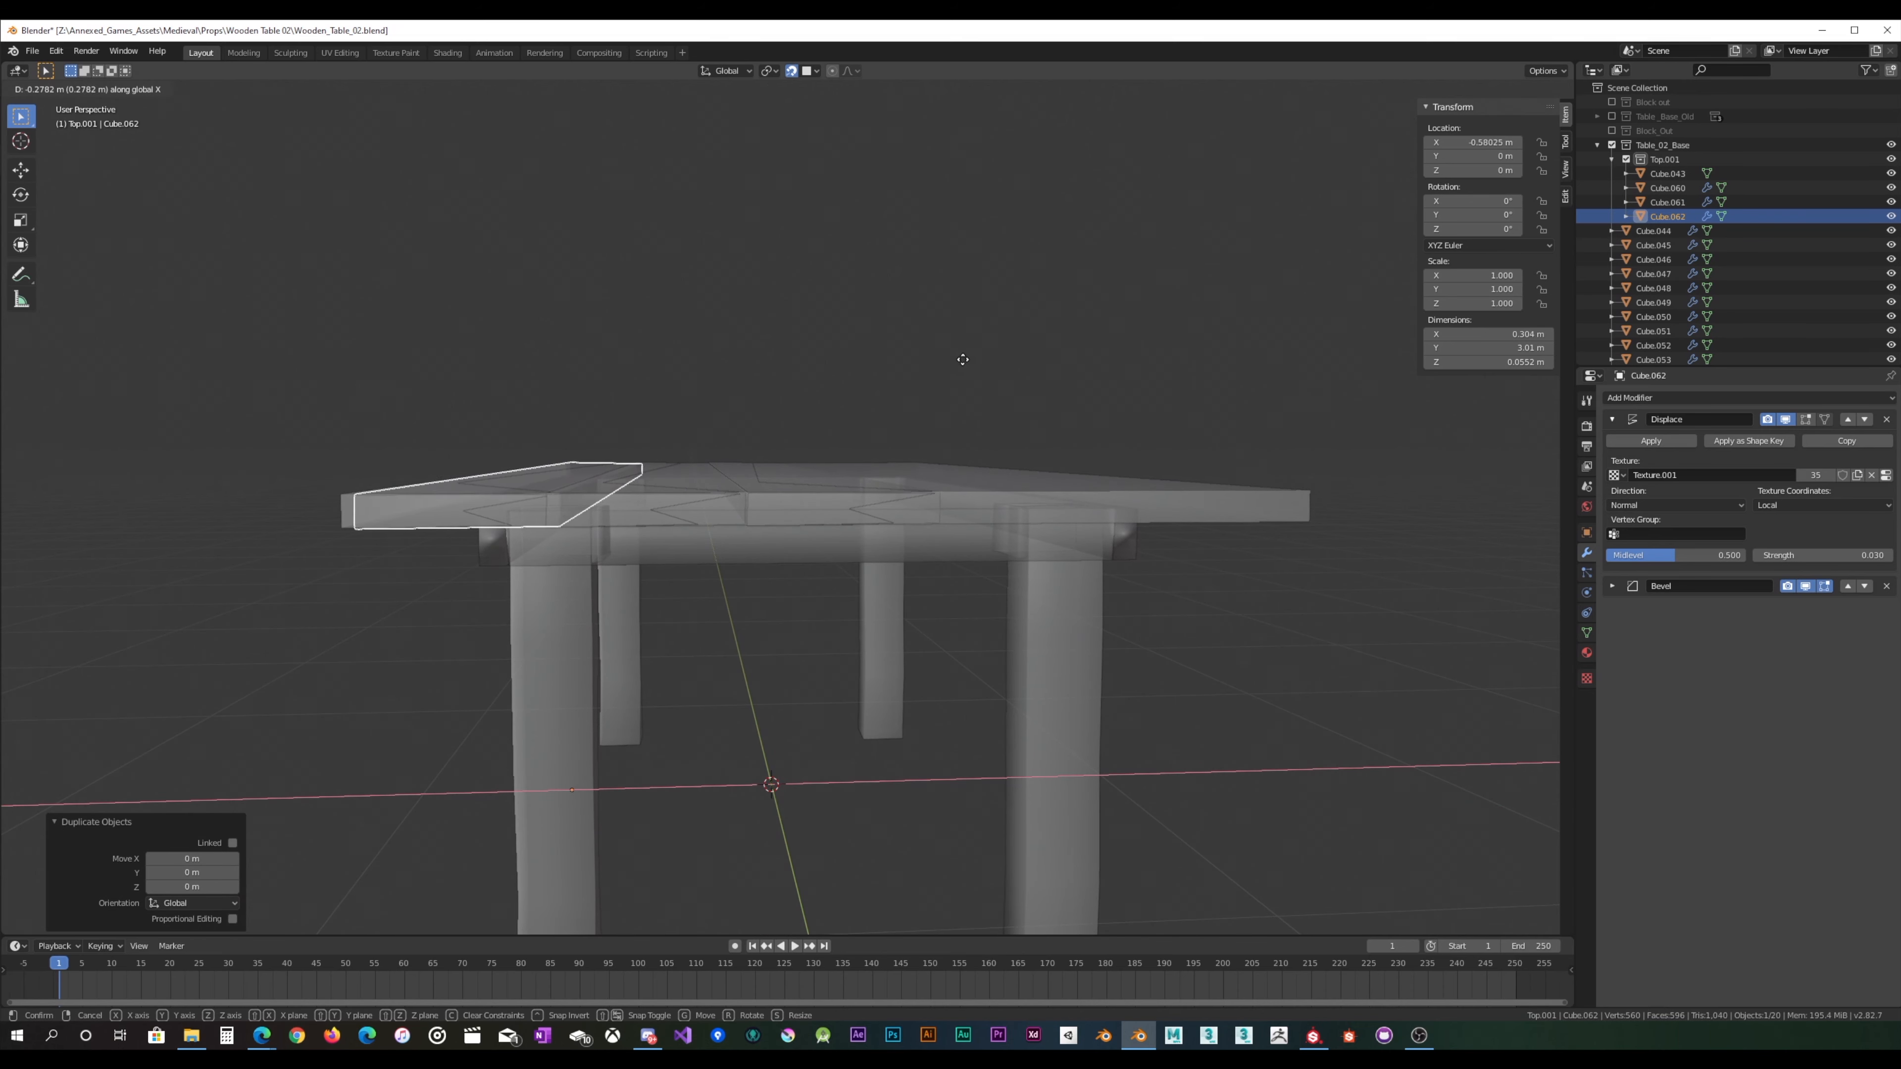
pyautogui.click(765, 389)
pyautogui.moveTo(765, 388); pyautogui.dragTo(806, 481, button='middle')
pyautogui.press('g')
pyautogui.press('x')
pyautogui.click(808, 438)
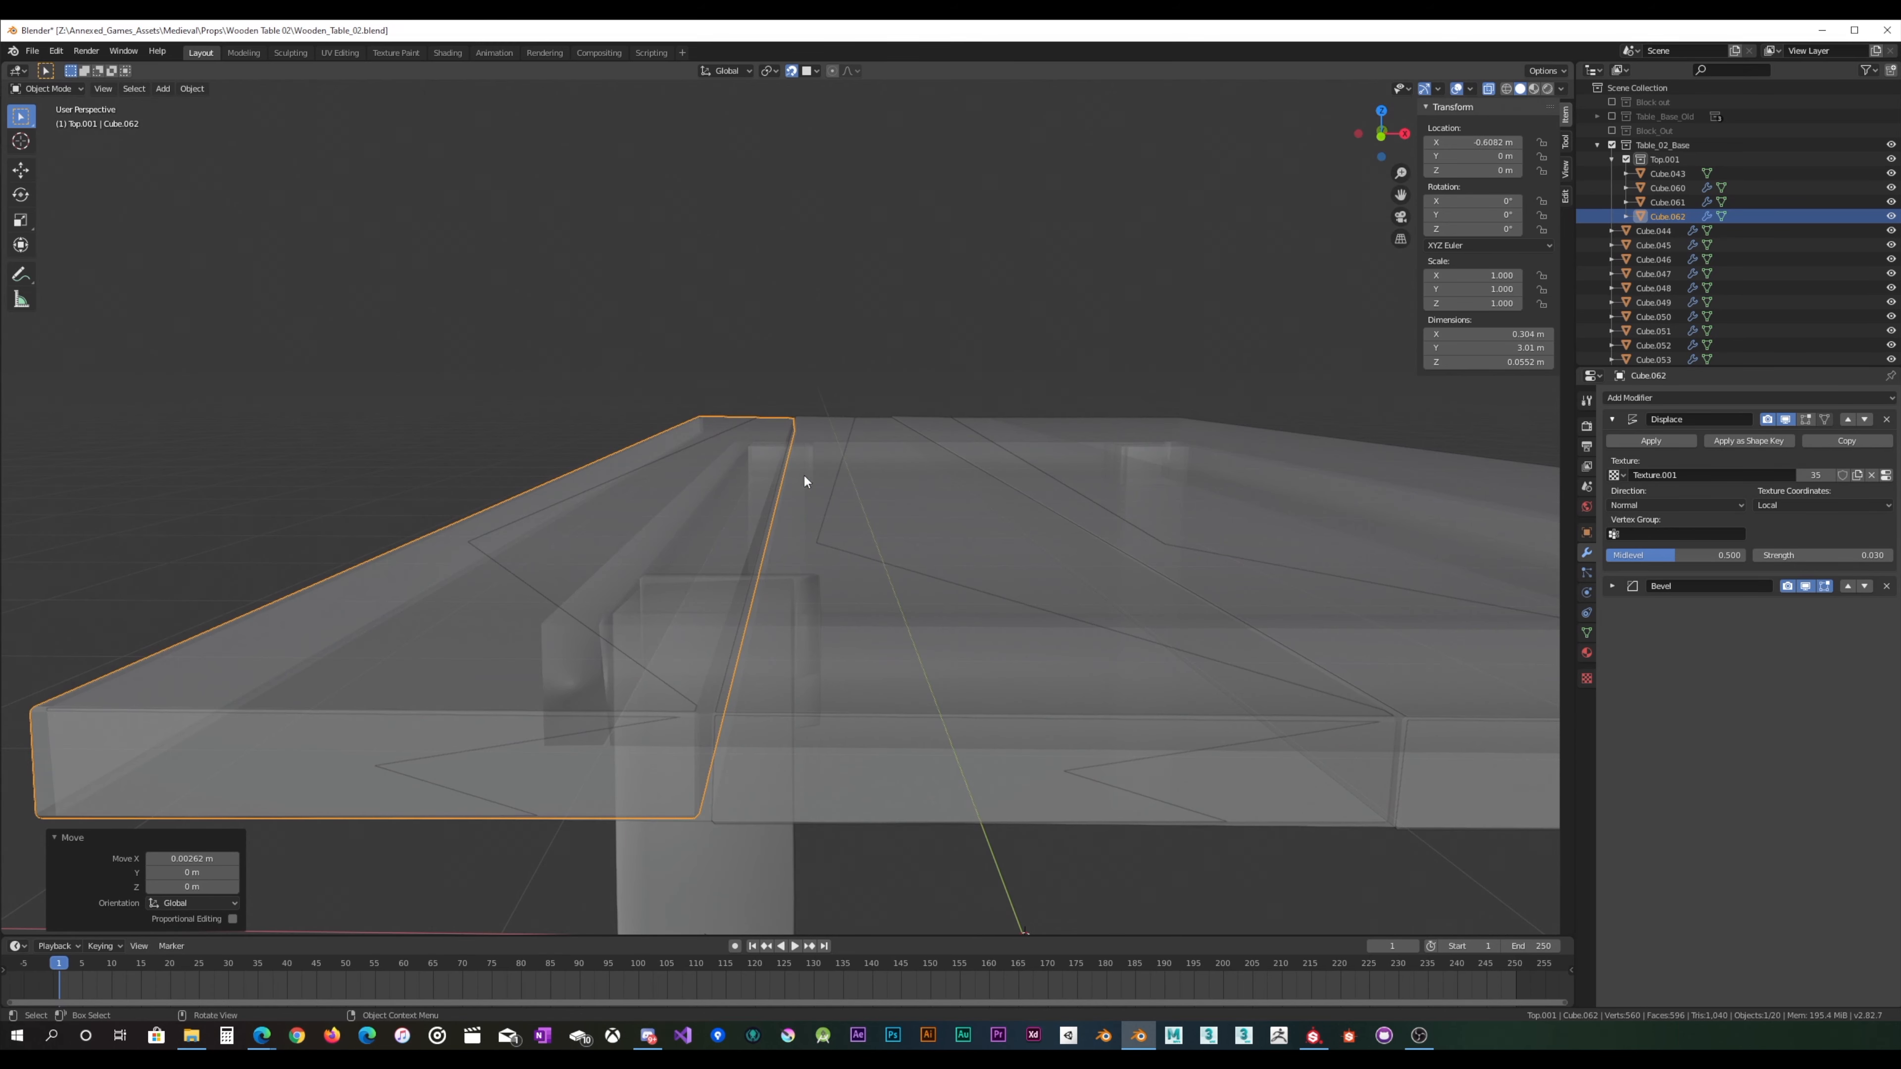
# Step: Adjust the third plank's X location to about -0.606 m, against the neighbouring plank
pyautogui.press('g')
pyautogui.press('x')
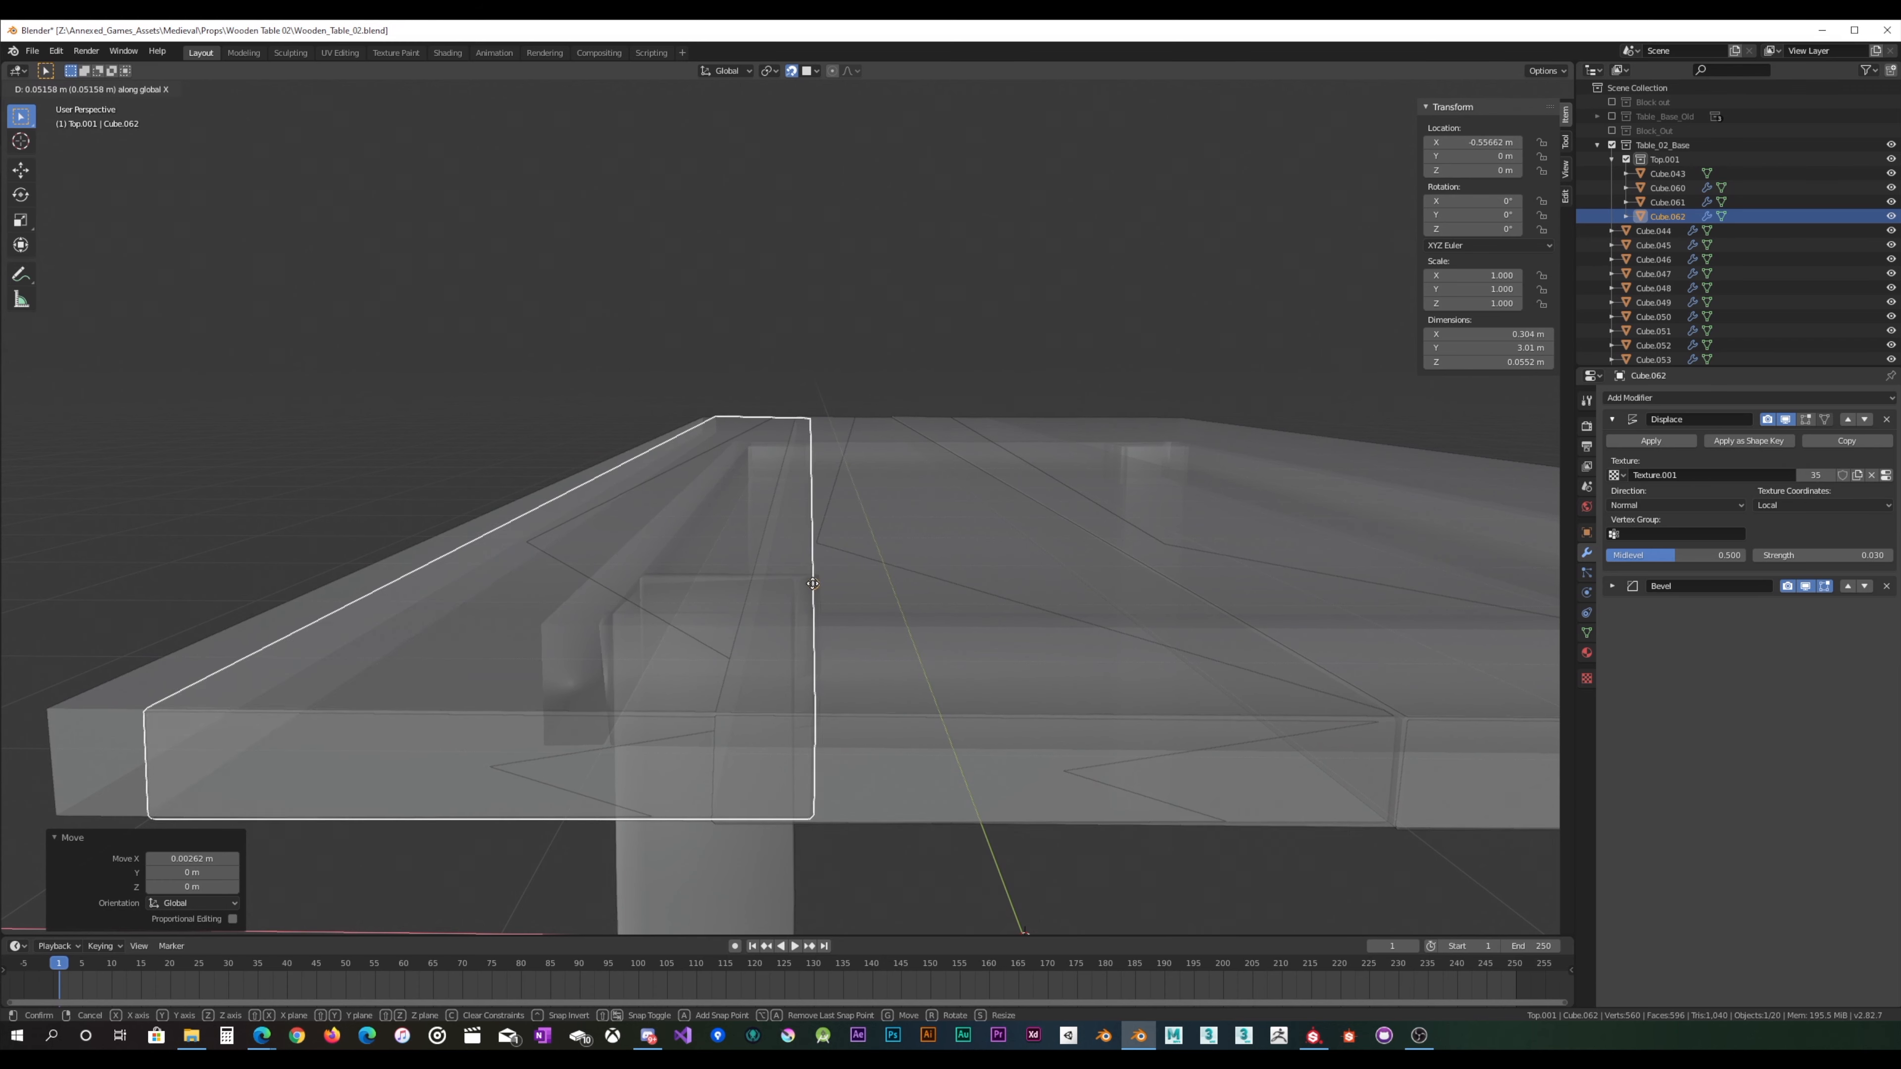
pyautogui.click(745, 588)
pyautogui.moveTo(745, 587); pyautogui.dragTo(813, 647, button='middle')
pyautogui.press('g')
pyautogui.press('x')
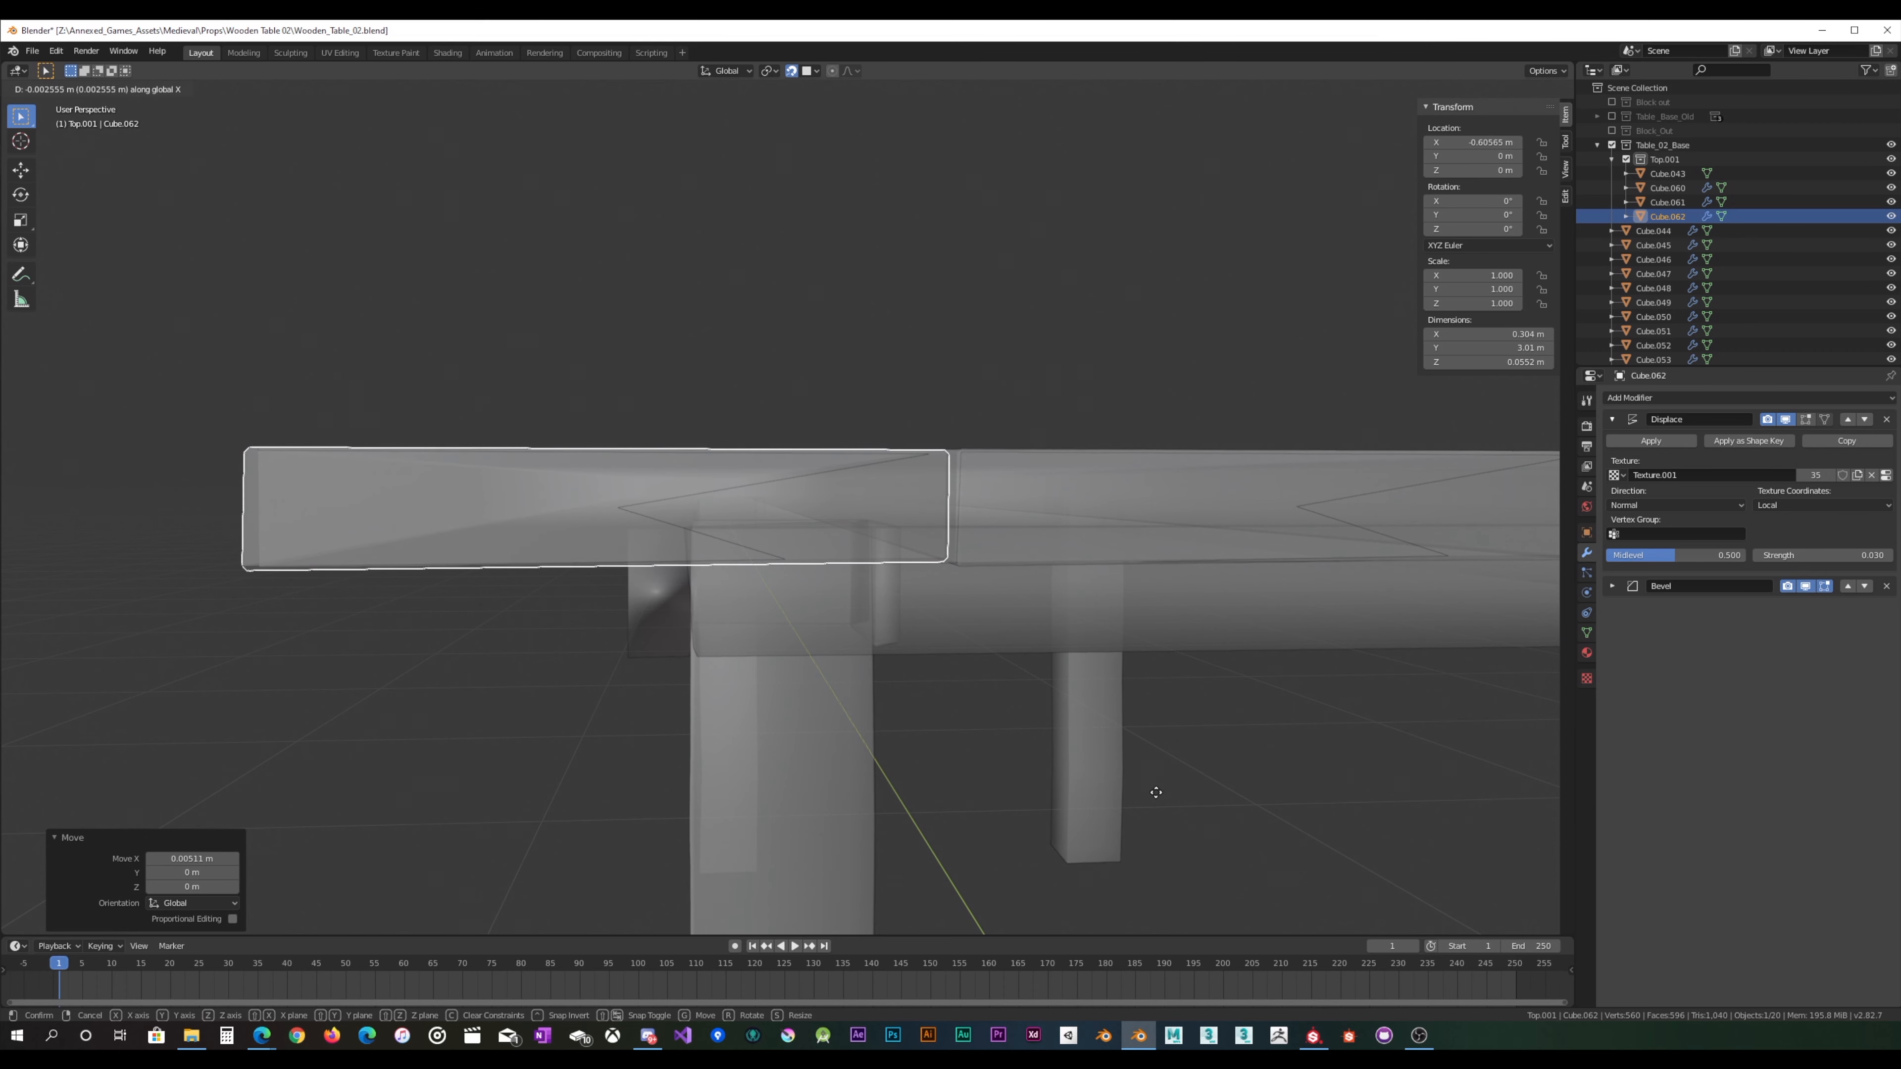
pyautogui.click(1152, 784)
# Step: Select the original solid tabletop slab, Cube.043, and hide it in the viewport
pyautogui.moveTo(1152, 785); pyautogui.dragTo(953, 602, button='middle')
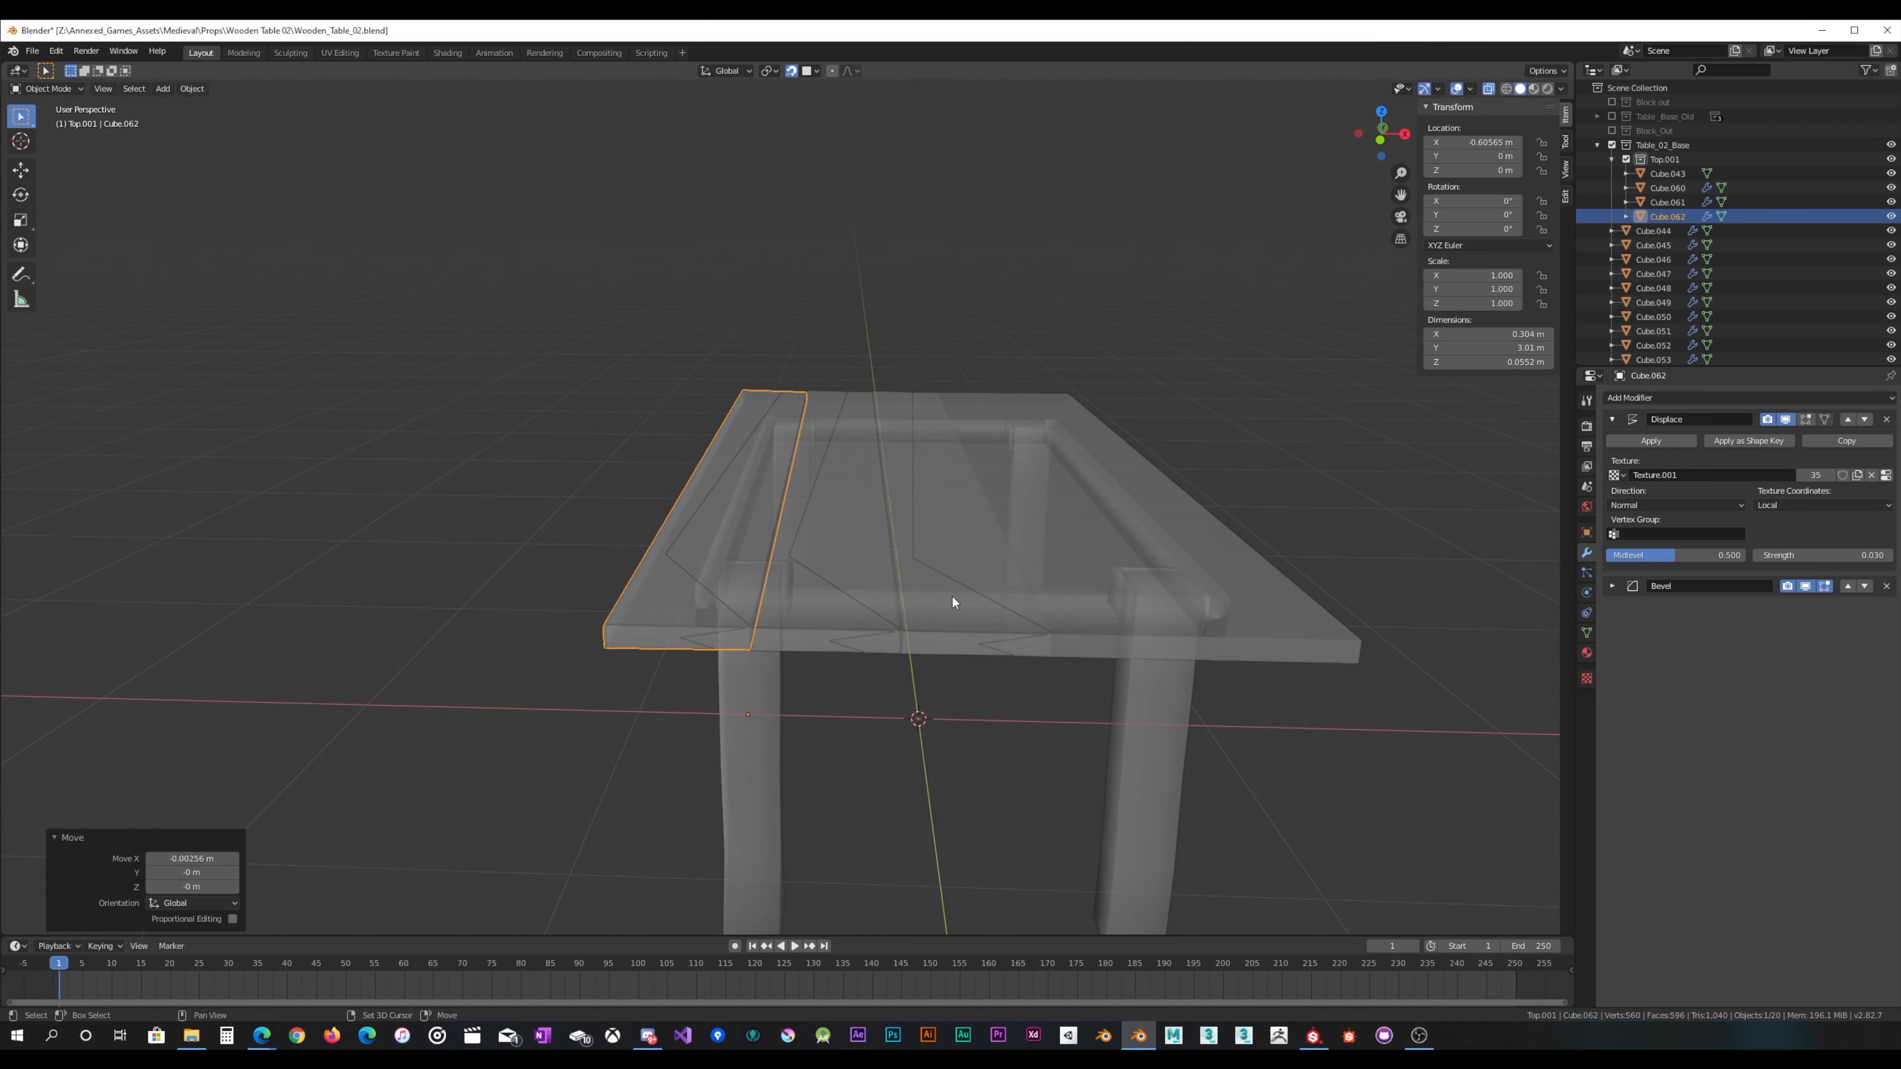
pyautogui.keyDown('shift'); pyautogui.click(844, 638); pyautogui.keyUp('shift')
pyautogui.keyDown('shift'); pyautogui.click(830, 637); pyautogui.keyUp('shift')
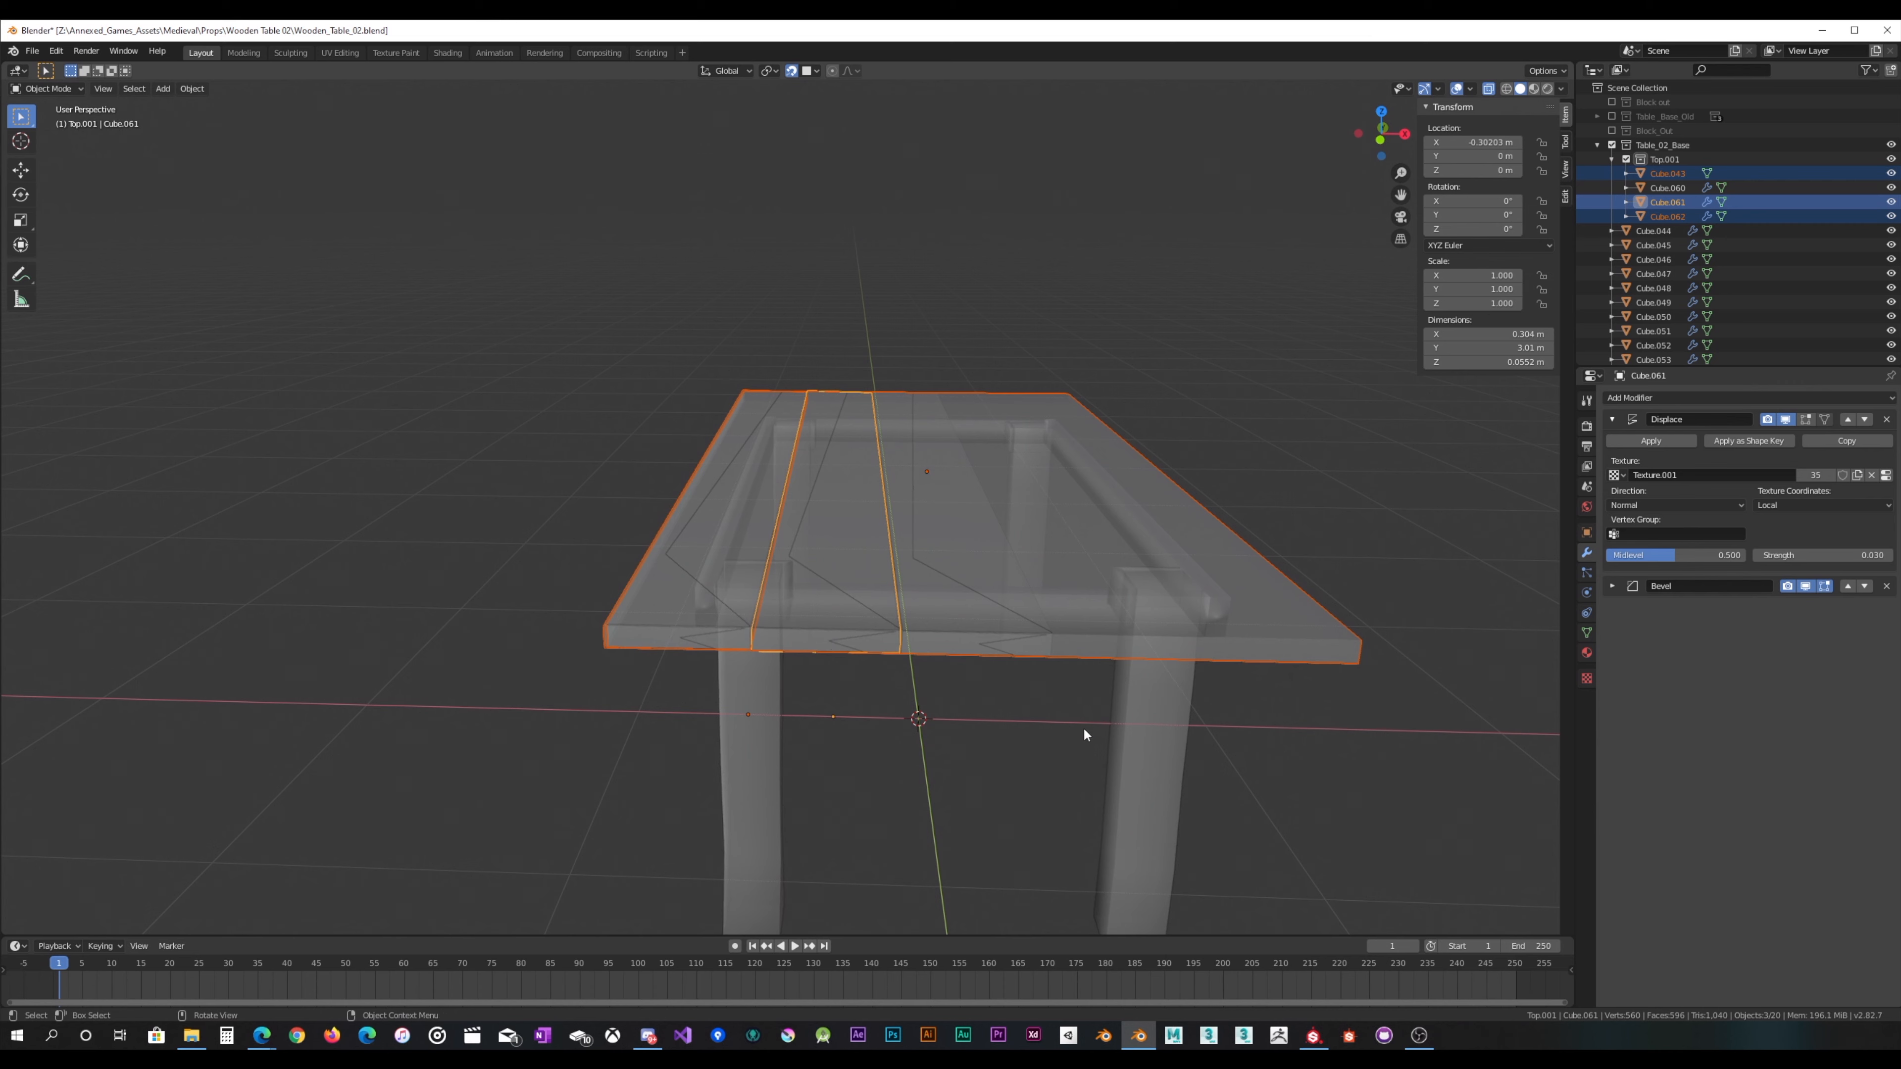
pyautogui.click(1329, 629)
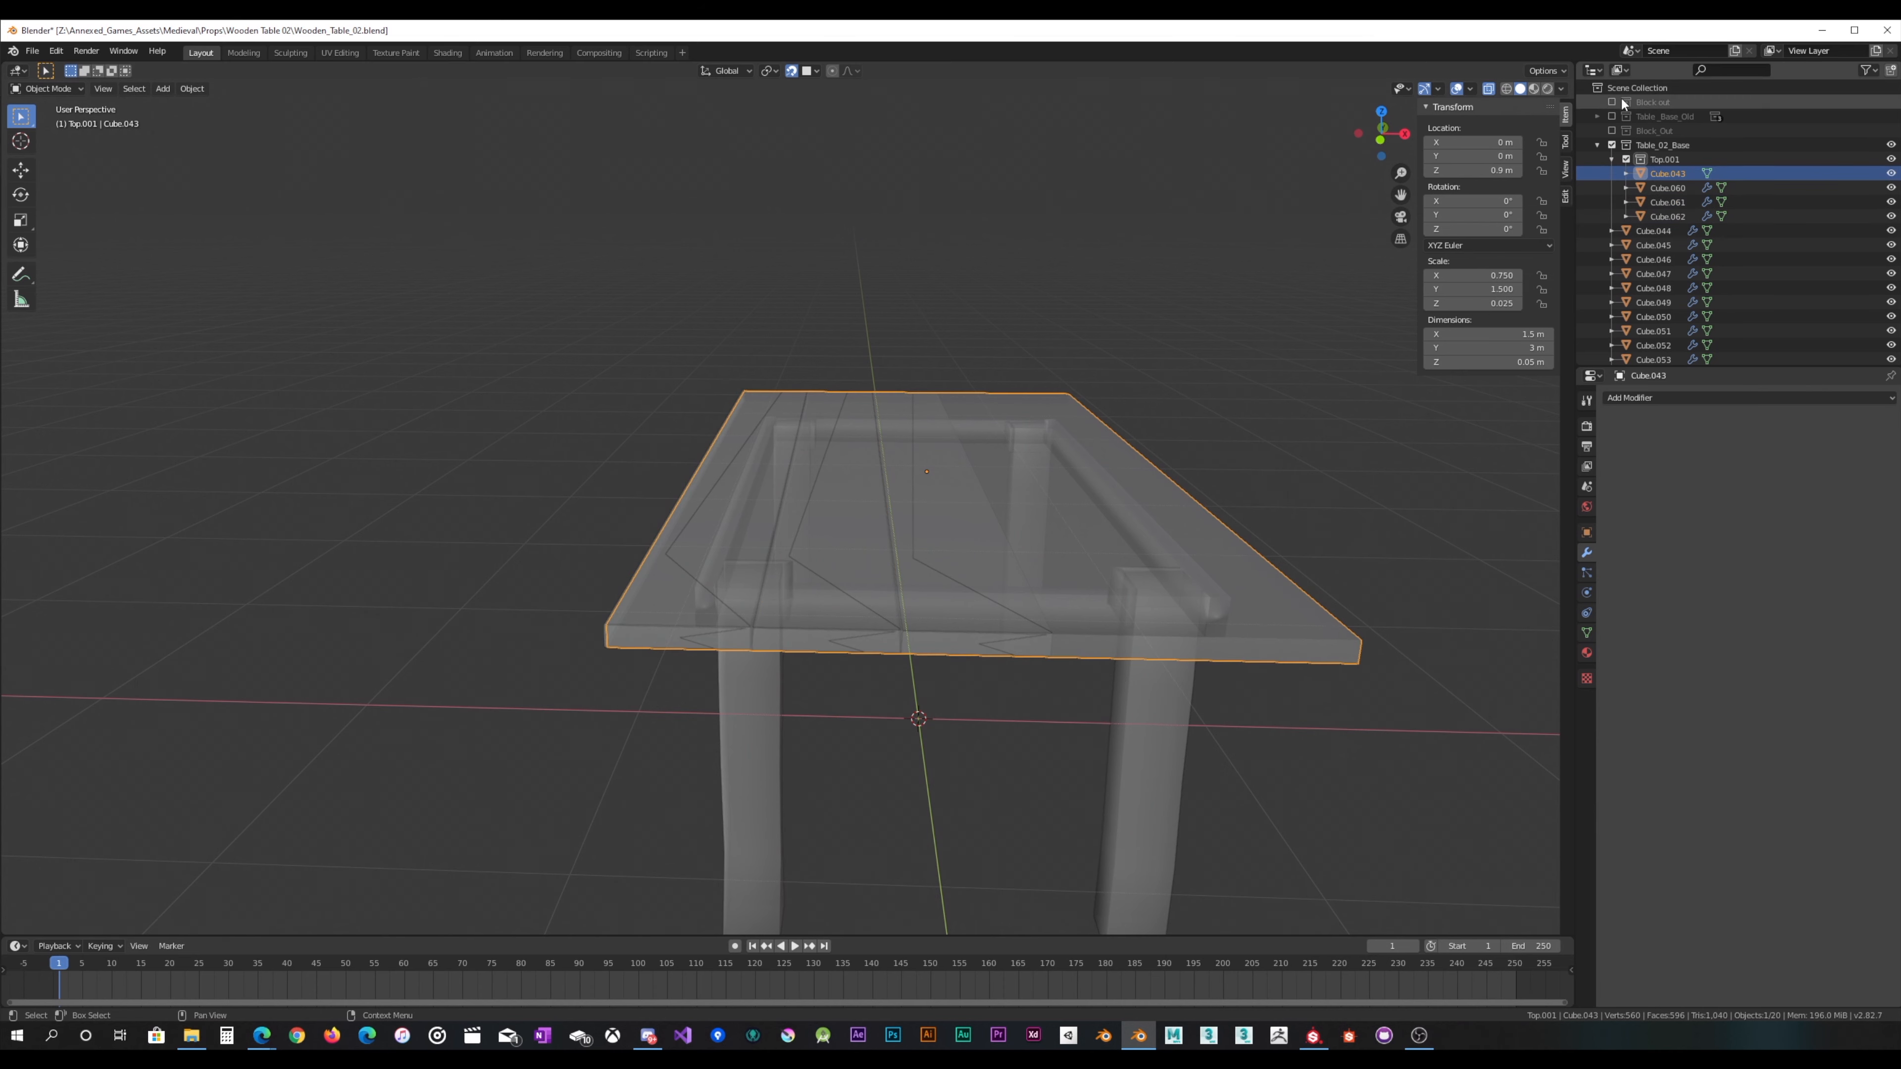
pyautogui.click(1891, 174)
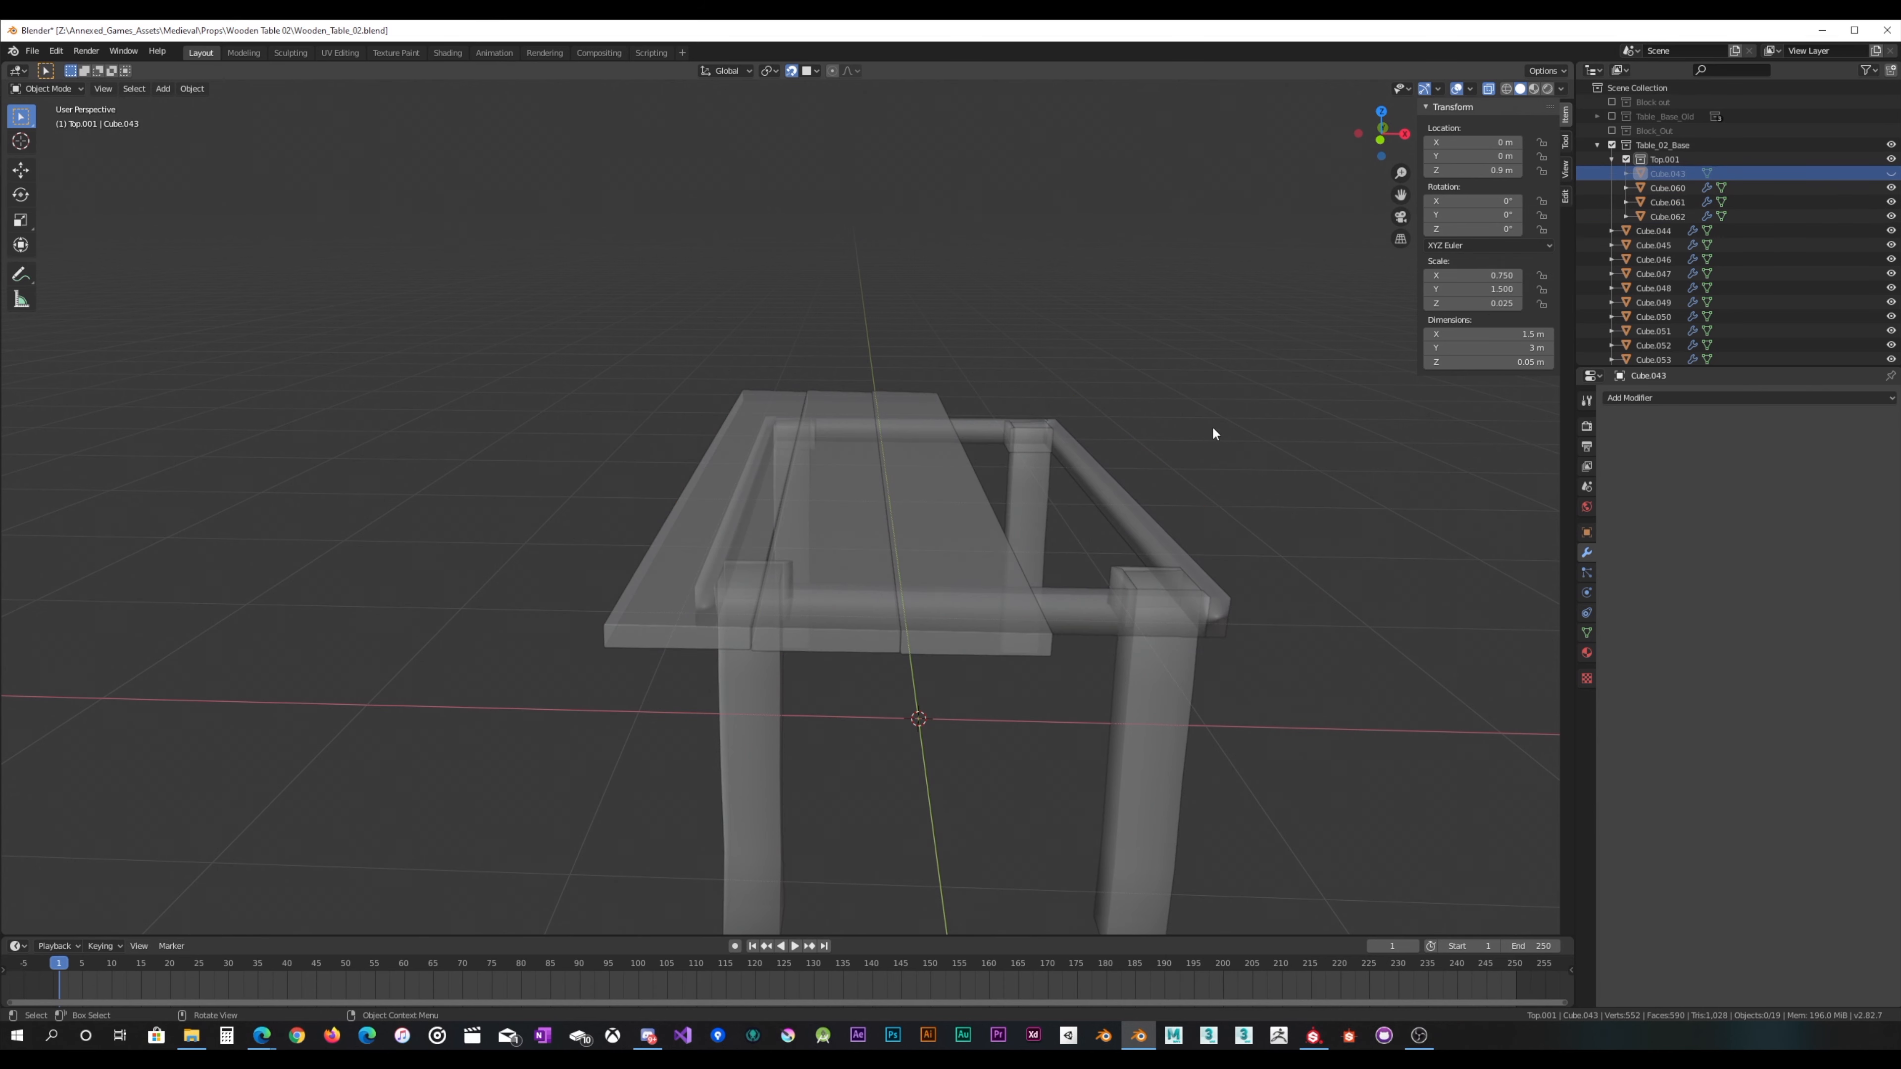
# Step: Duplicate the second and third planks together and move the copies about 0.926 m along X to the tabletop's empty side
pyautogui.click(832, 551)
pyautogui.keyDown('shift'); pyautogui.click(741, 545); pyautogui.keyUp('shift')
pyautogui.keyDown('shift'); pyautogui.moveTo(1275, 584); pyautogui.dragTo(1145, 586, button='middle'); pyautogui.keyUp('shift')
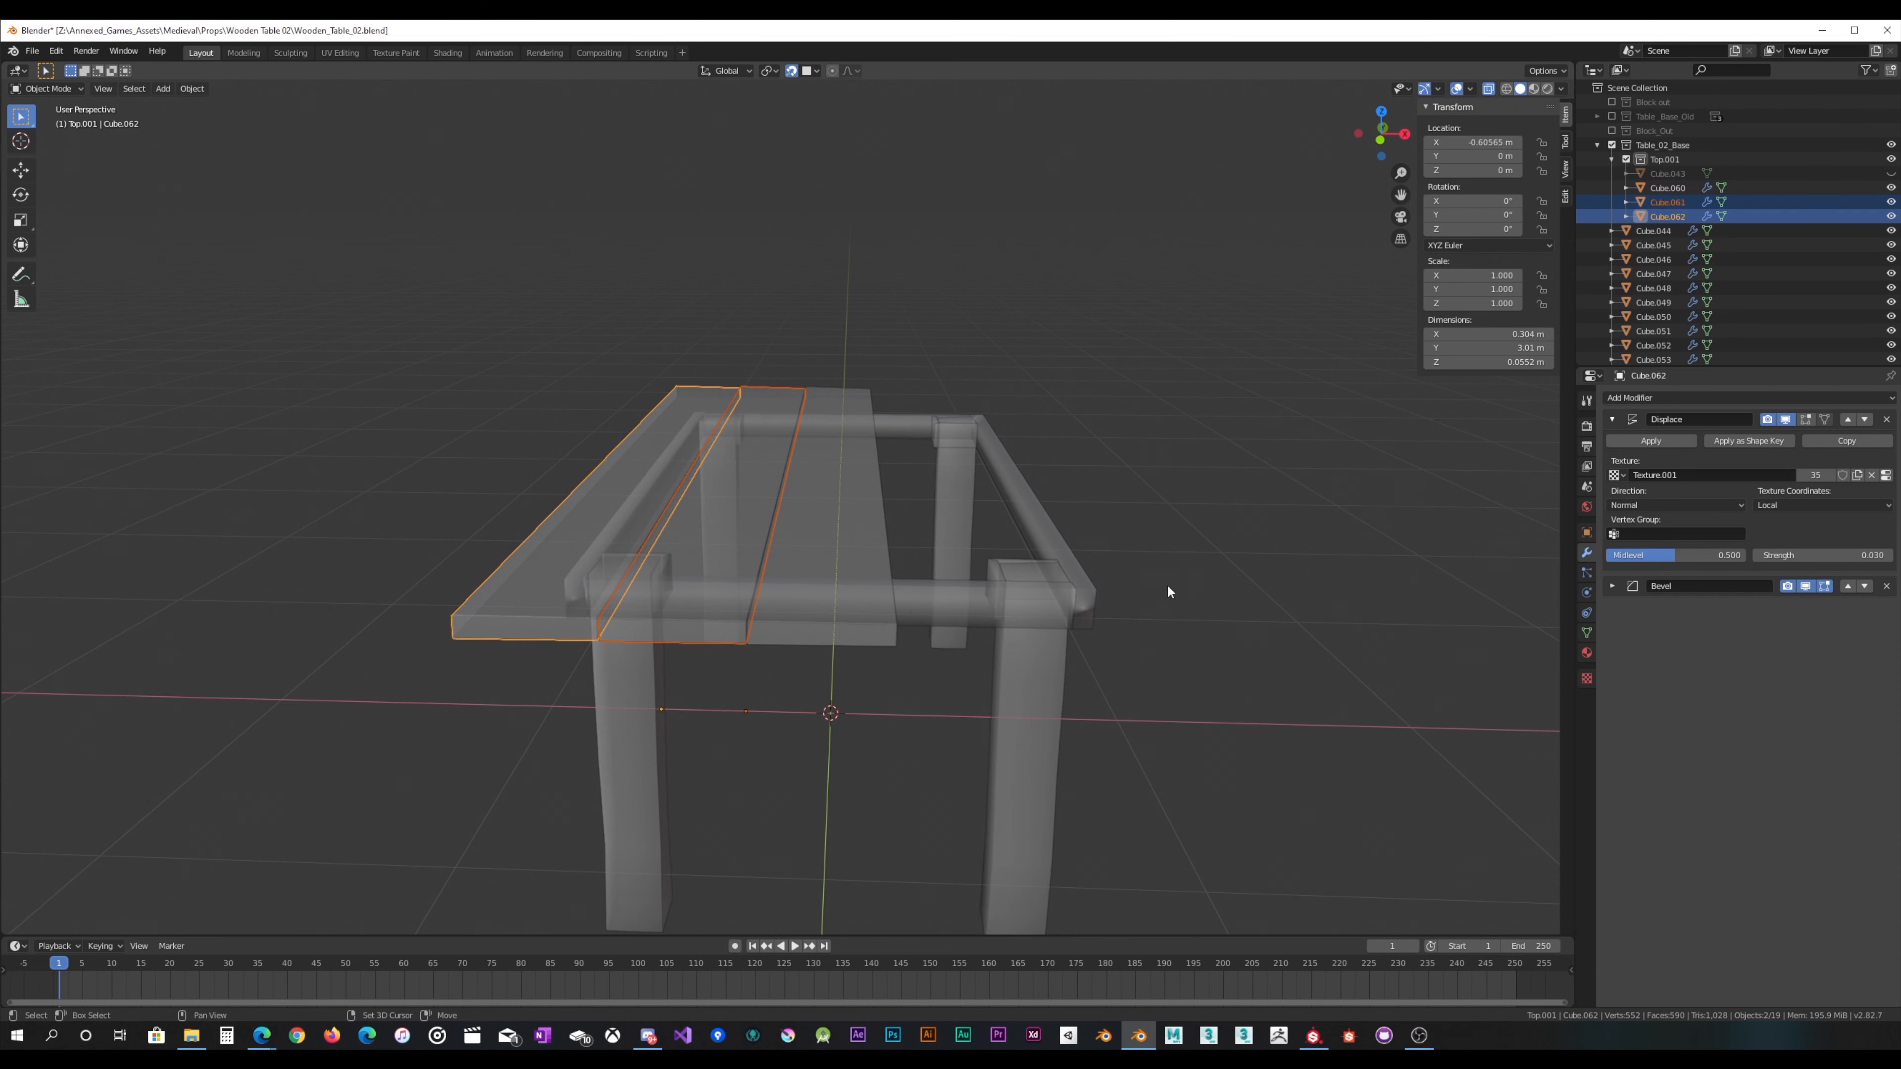
pyautogui.hotkey('shift', 'd')
pyautogui.rightClick(1243, 530)
pyautogui.press('g')
pyautogui.press('x')
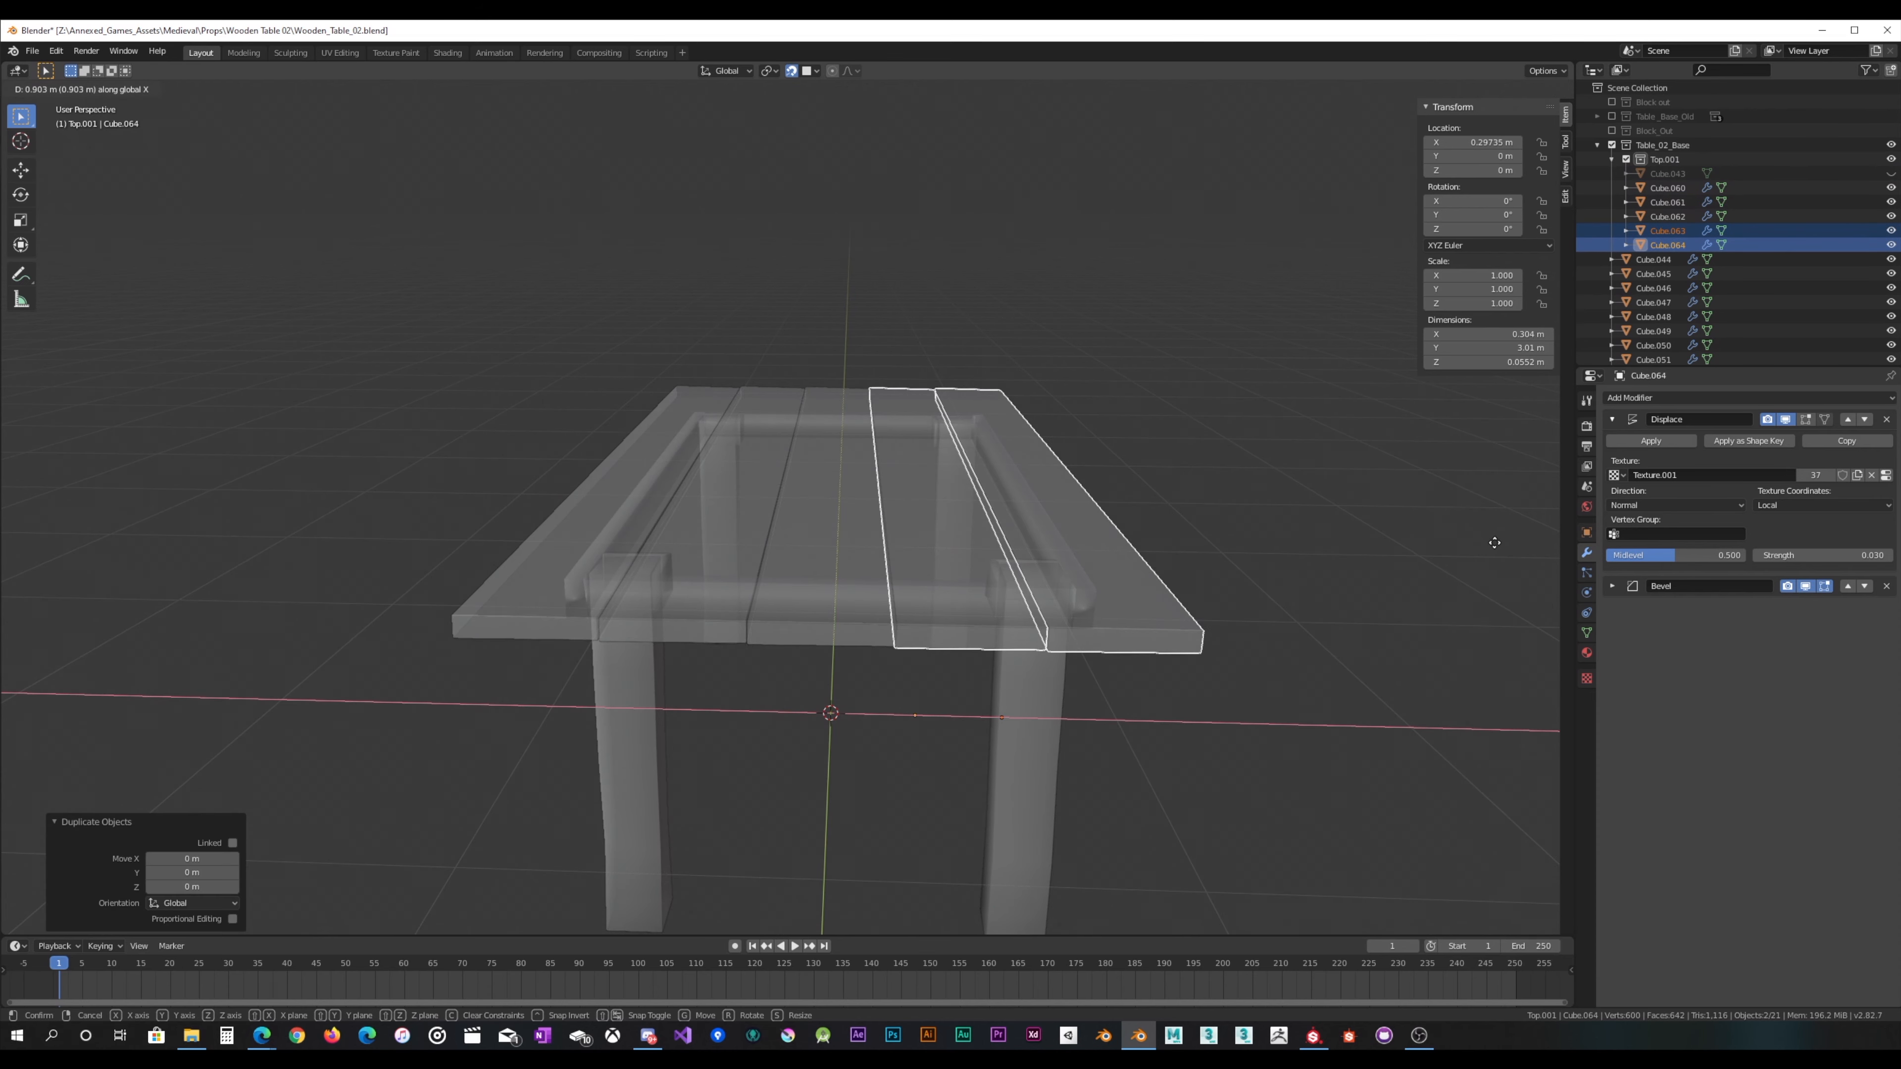
pyautogui.click(1500, 543)
# Step: Move the two new planks about -0.015 m along X to close the gap to the first plank
pyautogui.moveTo(1351, 585); pyautogui.dragTo(956, 523, button='middle')
pyautogui.scroll(3, 948, 539)
pyautogui.press('g')
pyautogui.press('x')
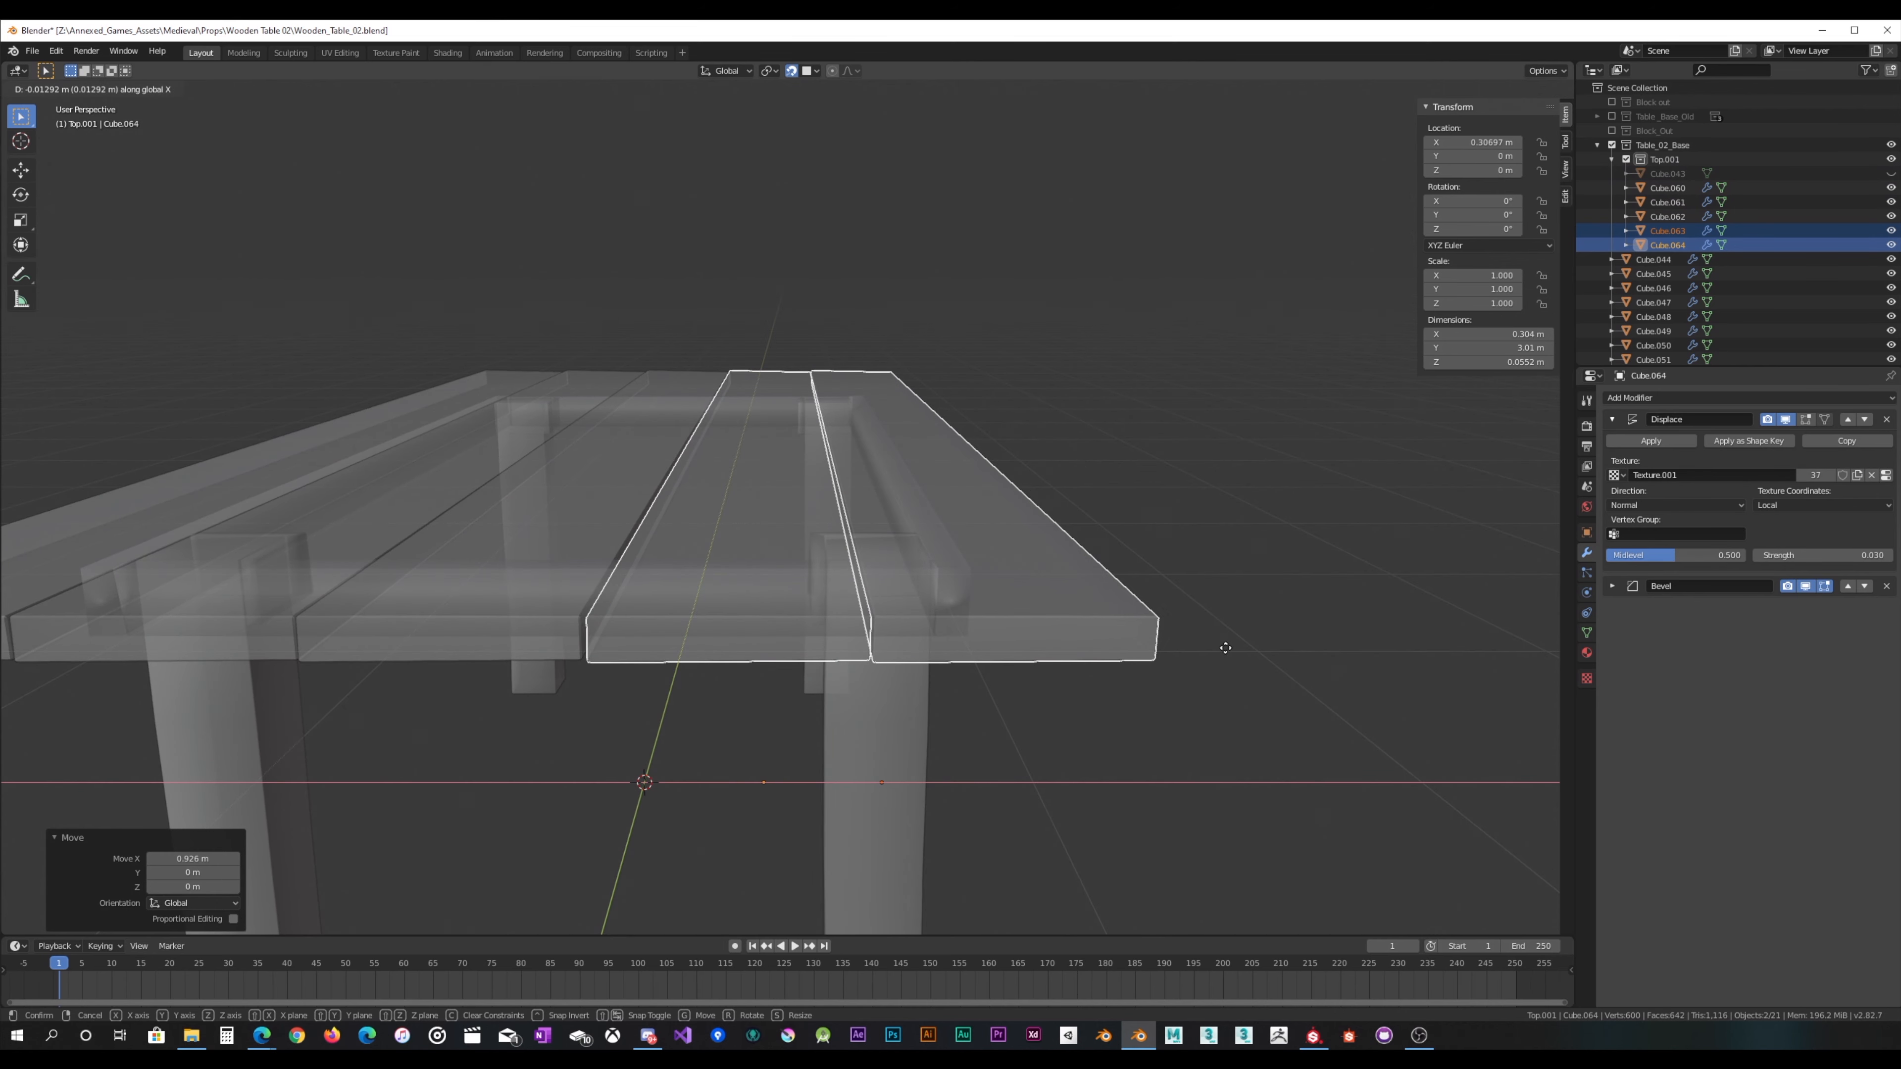
pyautogui.click(1212, 655)
pyautogui.moveTo(1209, 656); pyautogui.dragTo(1290, 769, button='middle')
pyautogui.moveTo(1243, 637); pyautogui.dragTo(1062, 553, button='middle')
pyautogui.scroll(3, 1087, 572)
pyautogui.scroll(-5, 1095, 576)
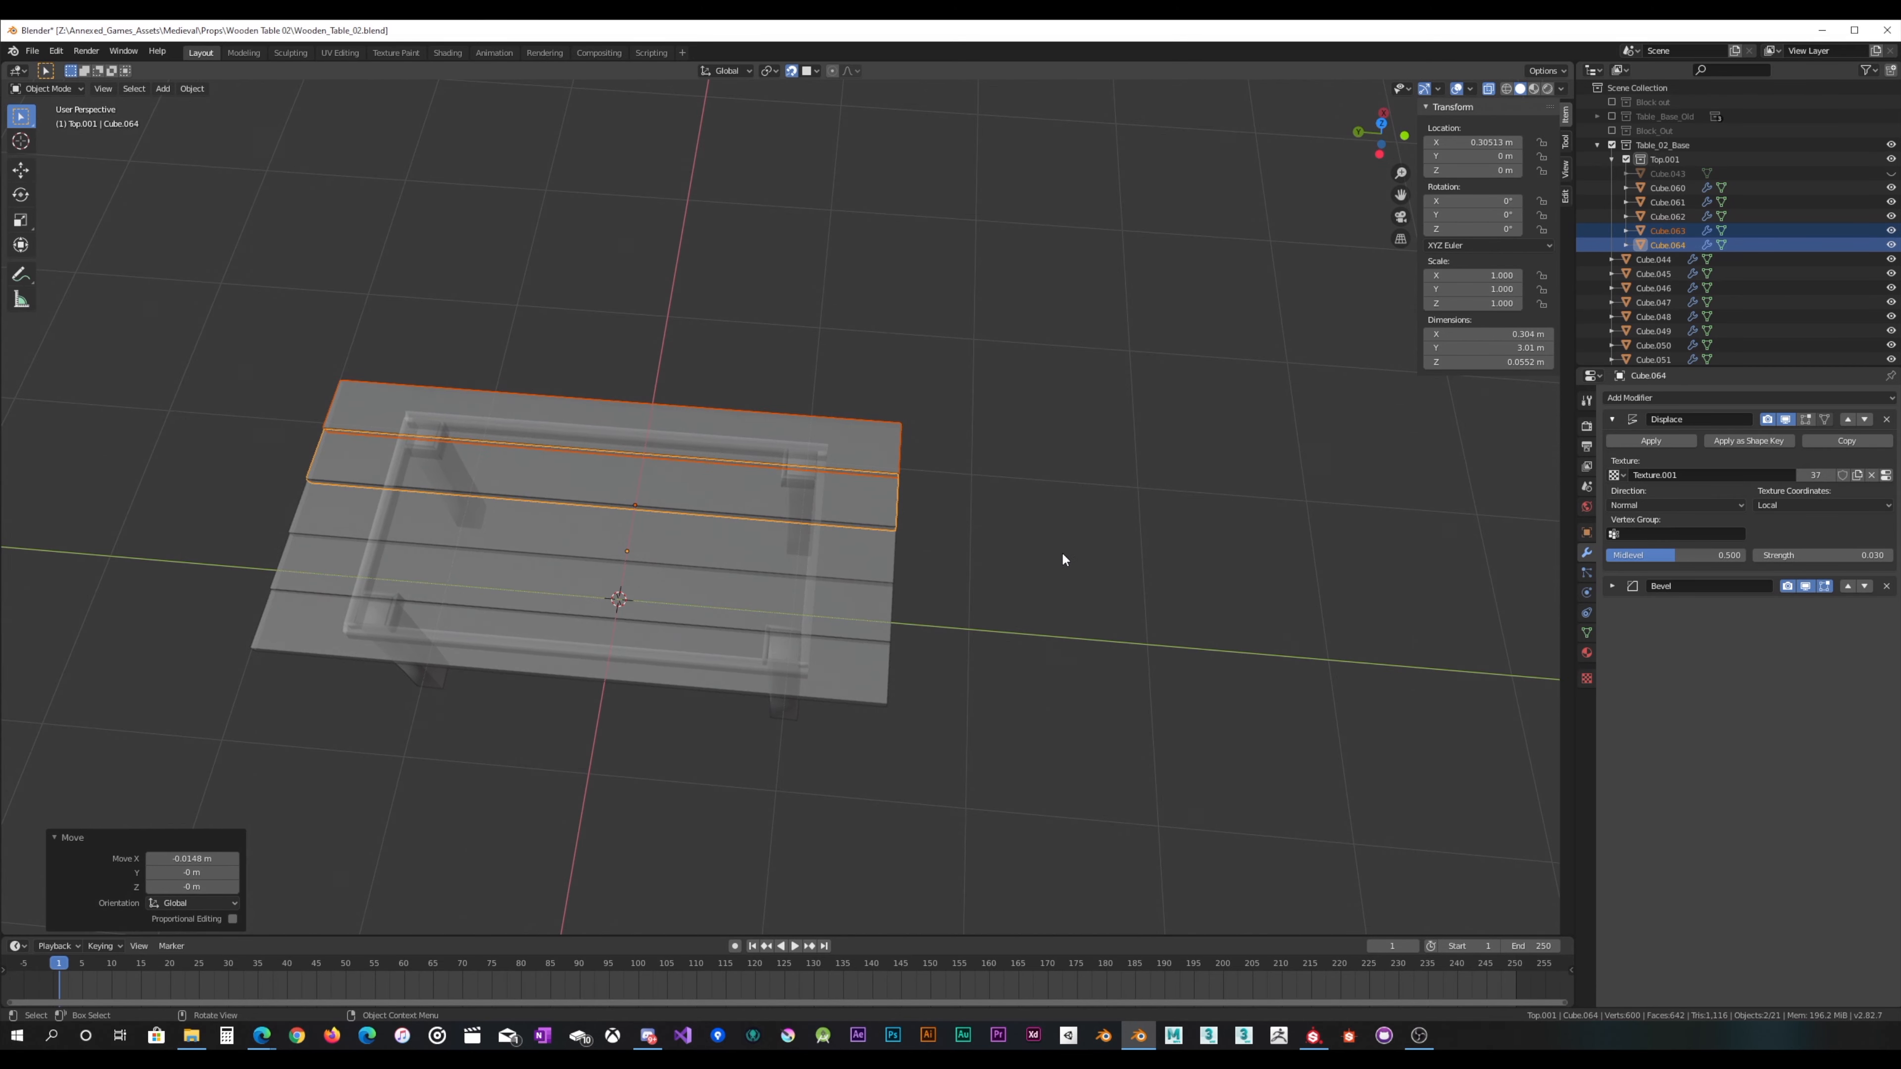
pyautogui.press('Tab')
pyautogui.press('Tab')
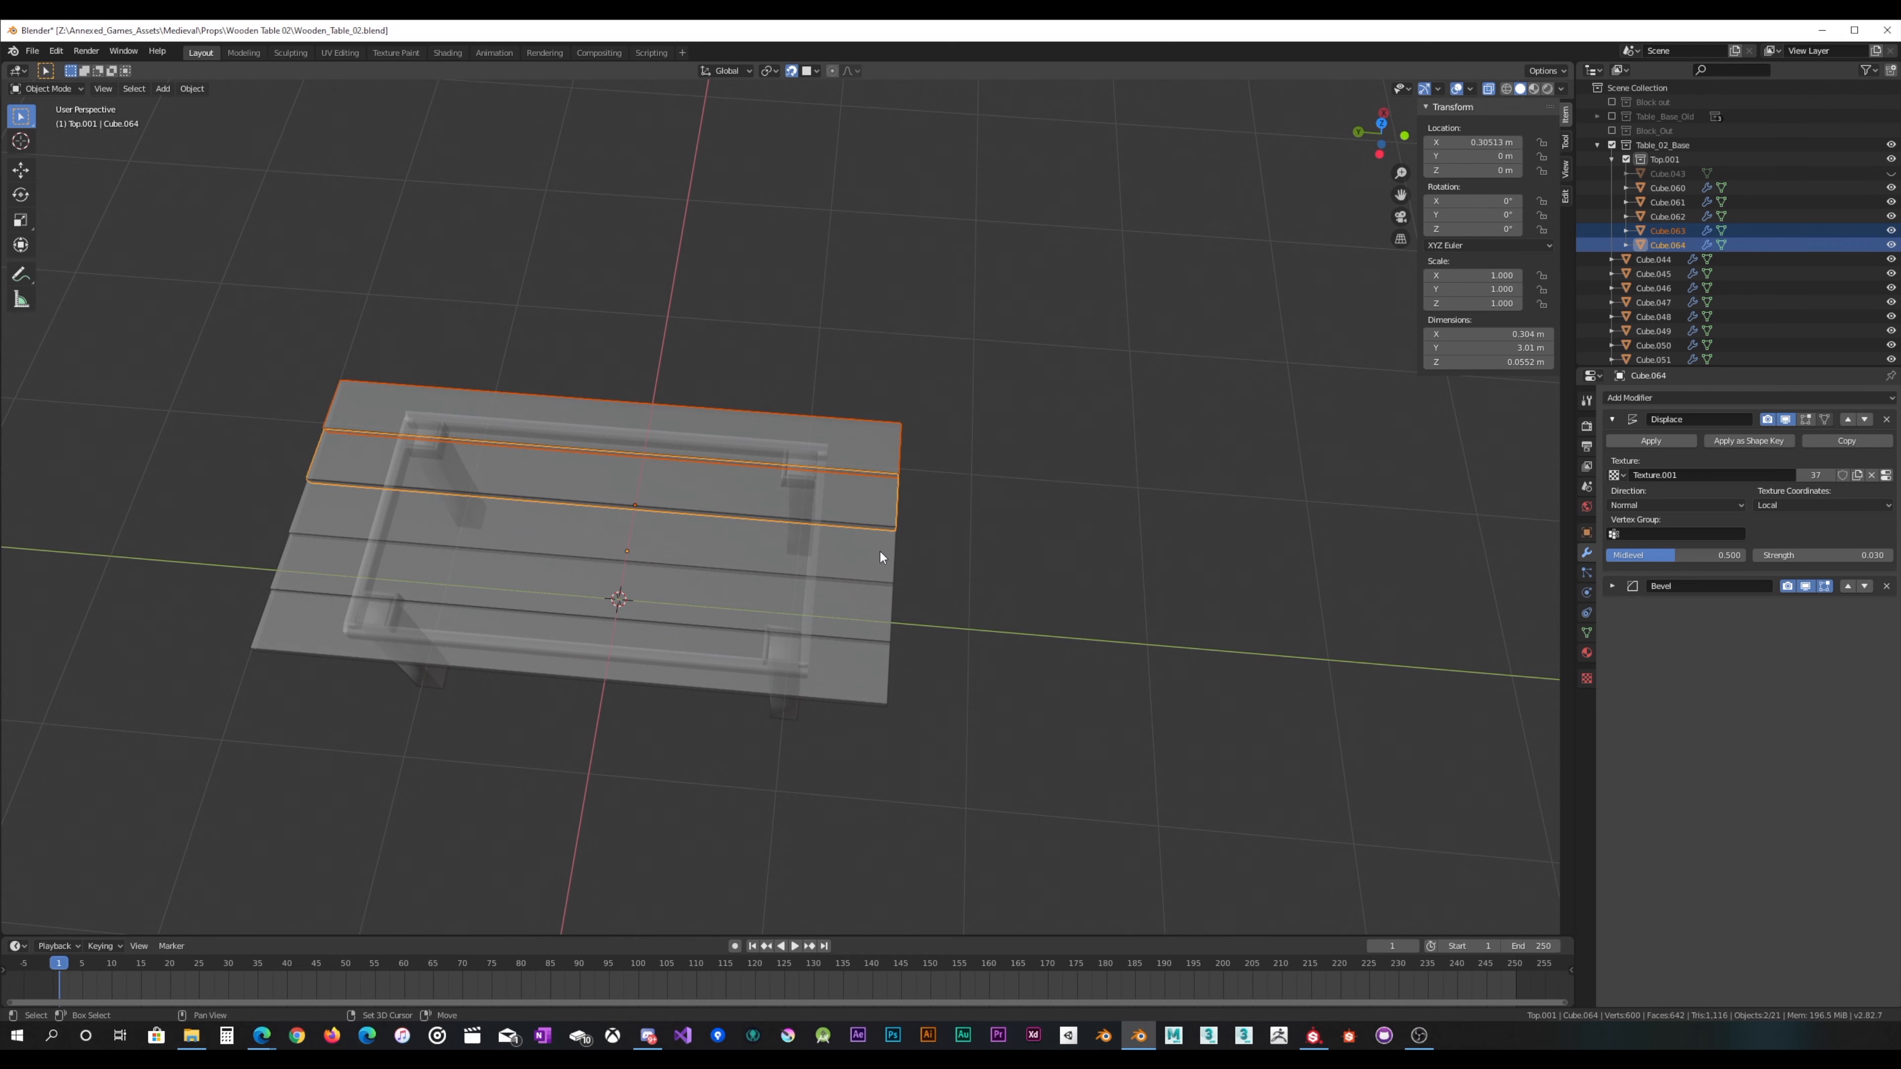
pyautogui.keyDown('shift'); pyautogui.click(879, 551); pyautogui.keyUp('shift')
pyautogui.keyDown('shift'); pyautogui.click(861, 629); pyautogui.keyUp('shift')
pyautogui.keyDown('shift'); pyautogui.click(890, 663); pyautogui.keyUp('shift')
pyautogui.press('Tab')
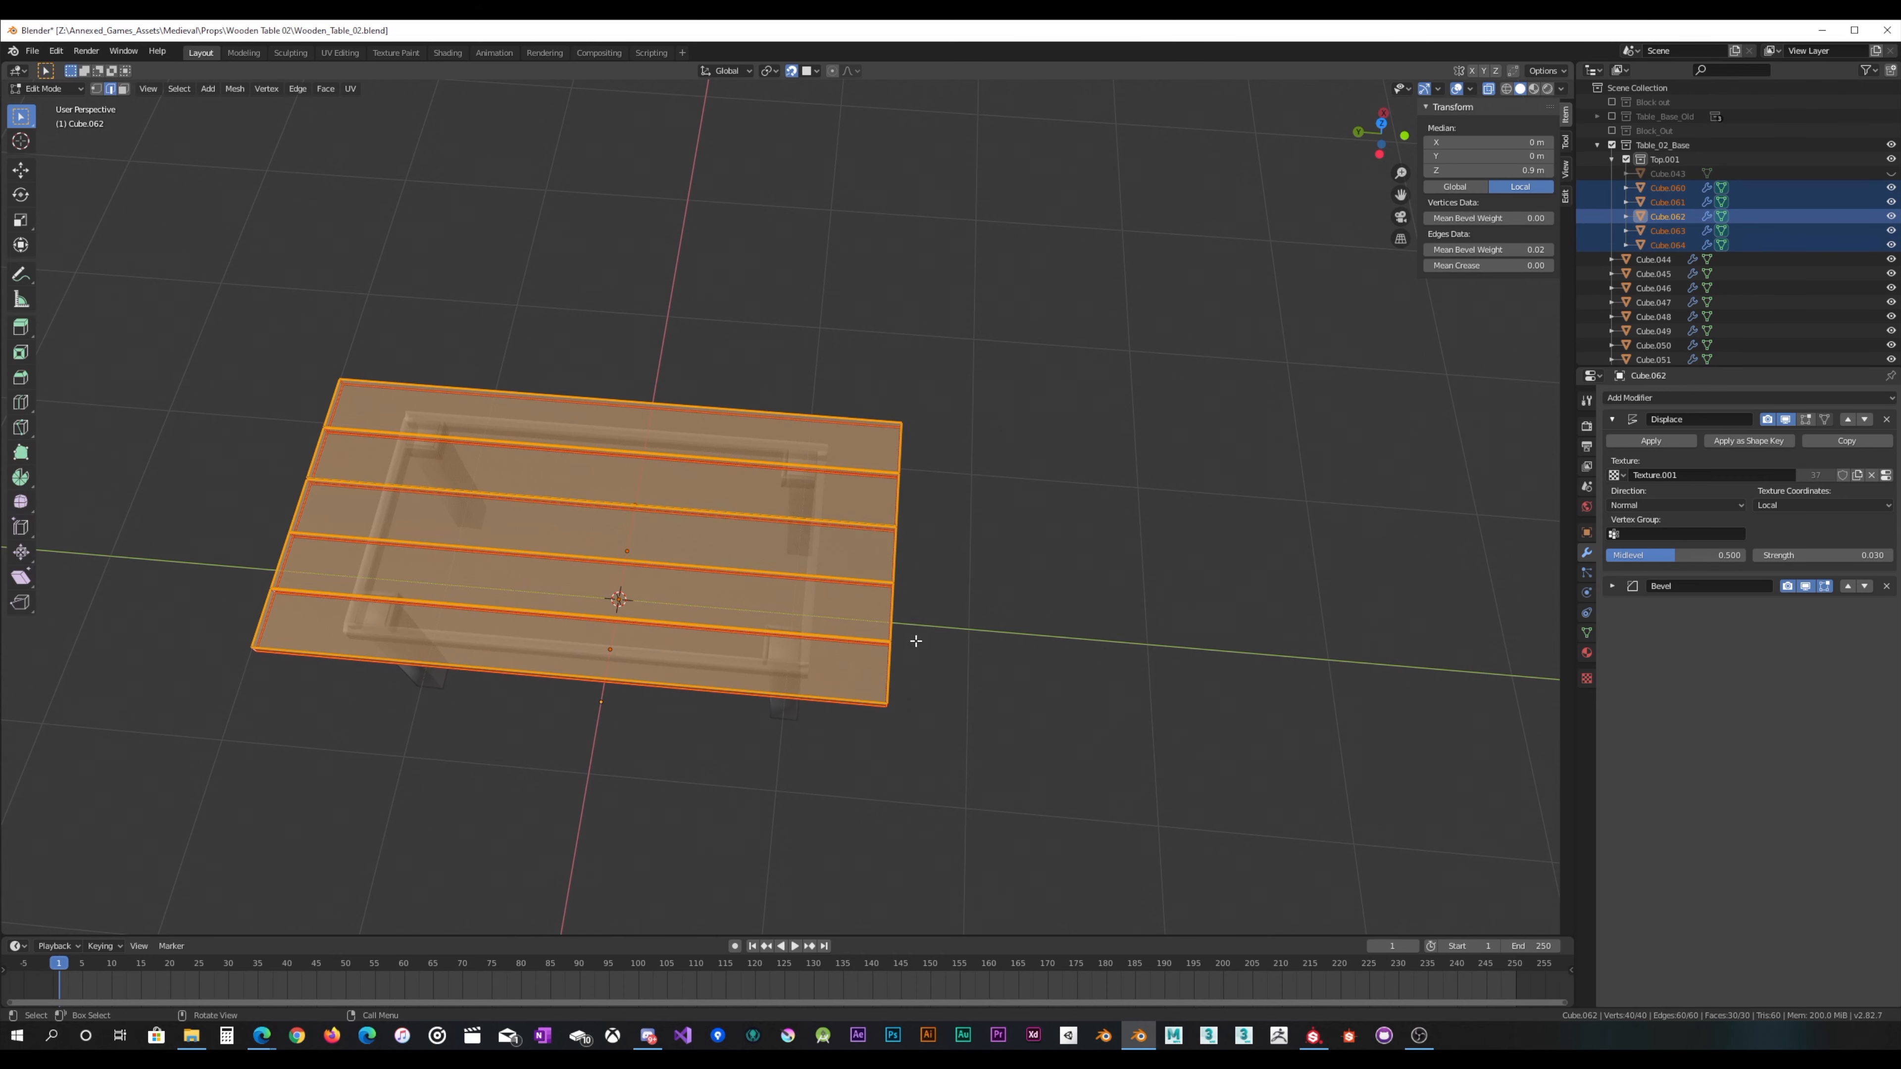
pyautogui.scroll(3, 924, 569)
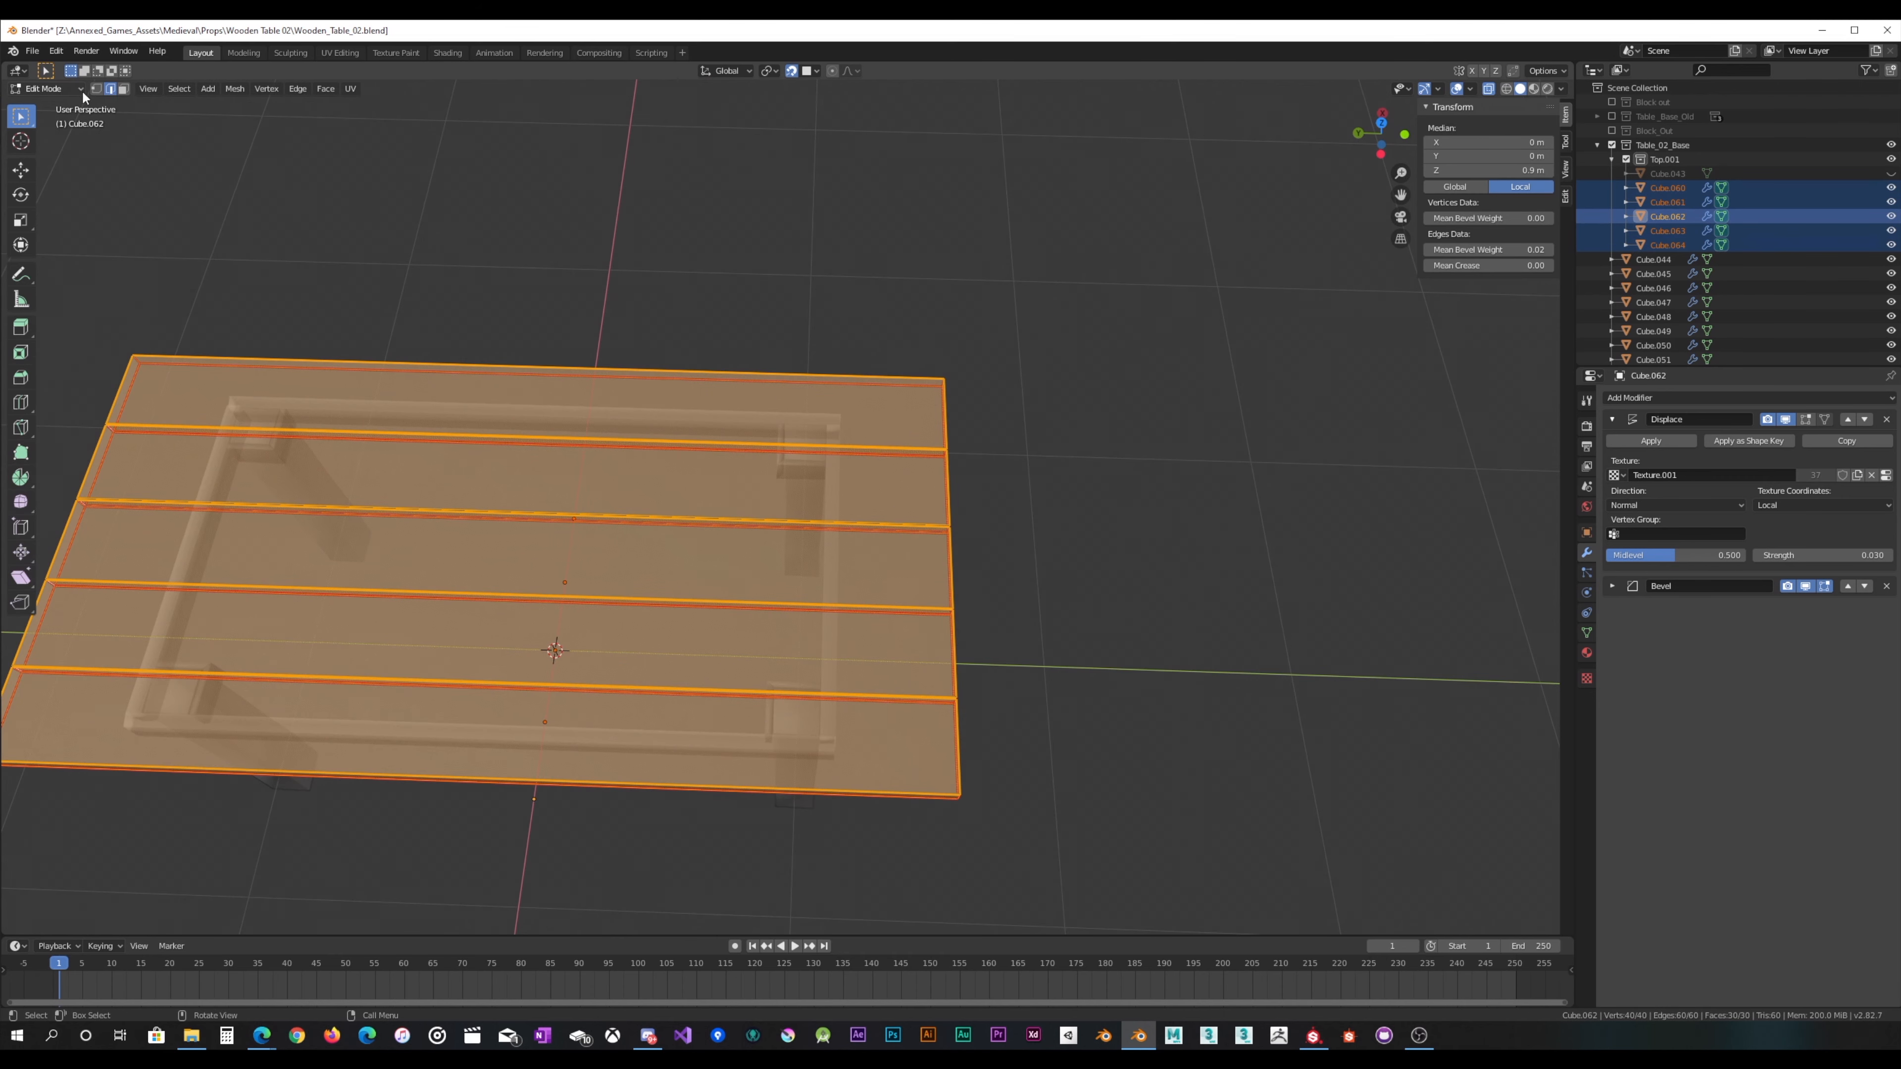
pyautogui.scroll(-5, 876, 292)
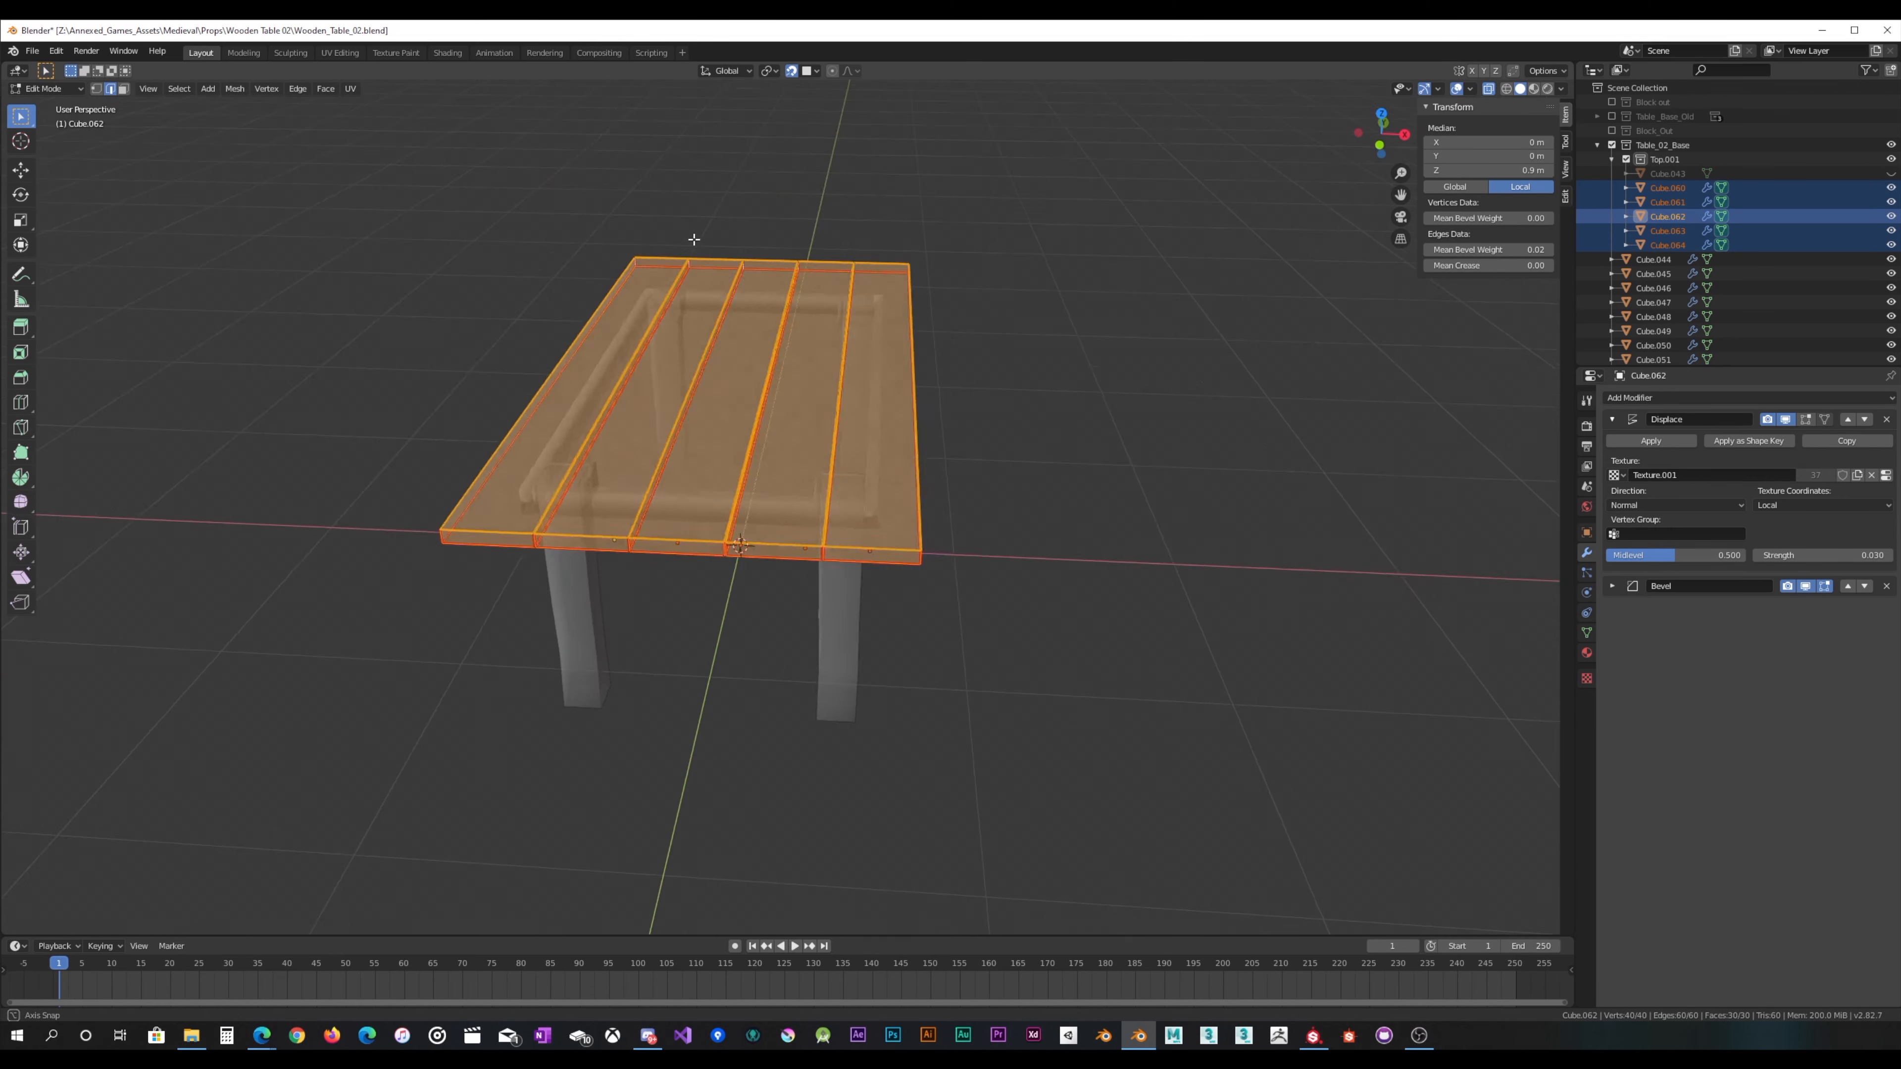
pyautogui.moveTo(876, 292); pyautogui.dragTo(893, 485, button='middle')
pyautogui.press('Tab')
# Step: Enter Edit Mode on the outermost plank on the +X side and select the vertices at its -Y end
pyautogui.click(893, 485)
pyautogui.press('Tab')
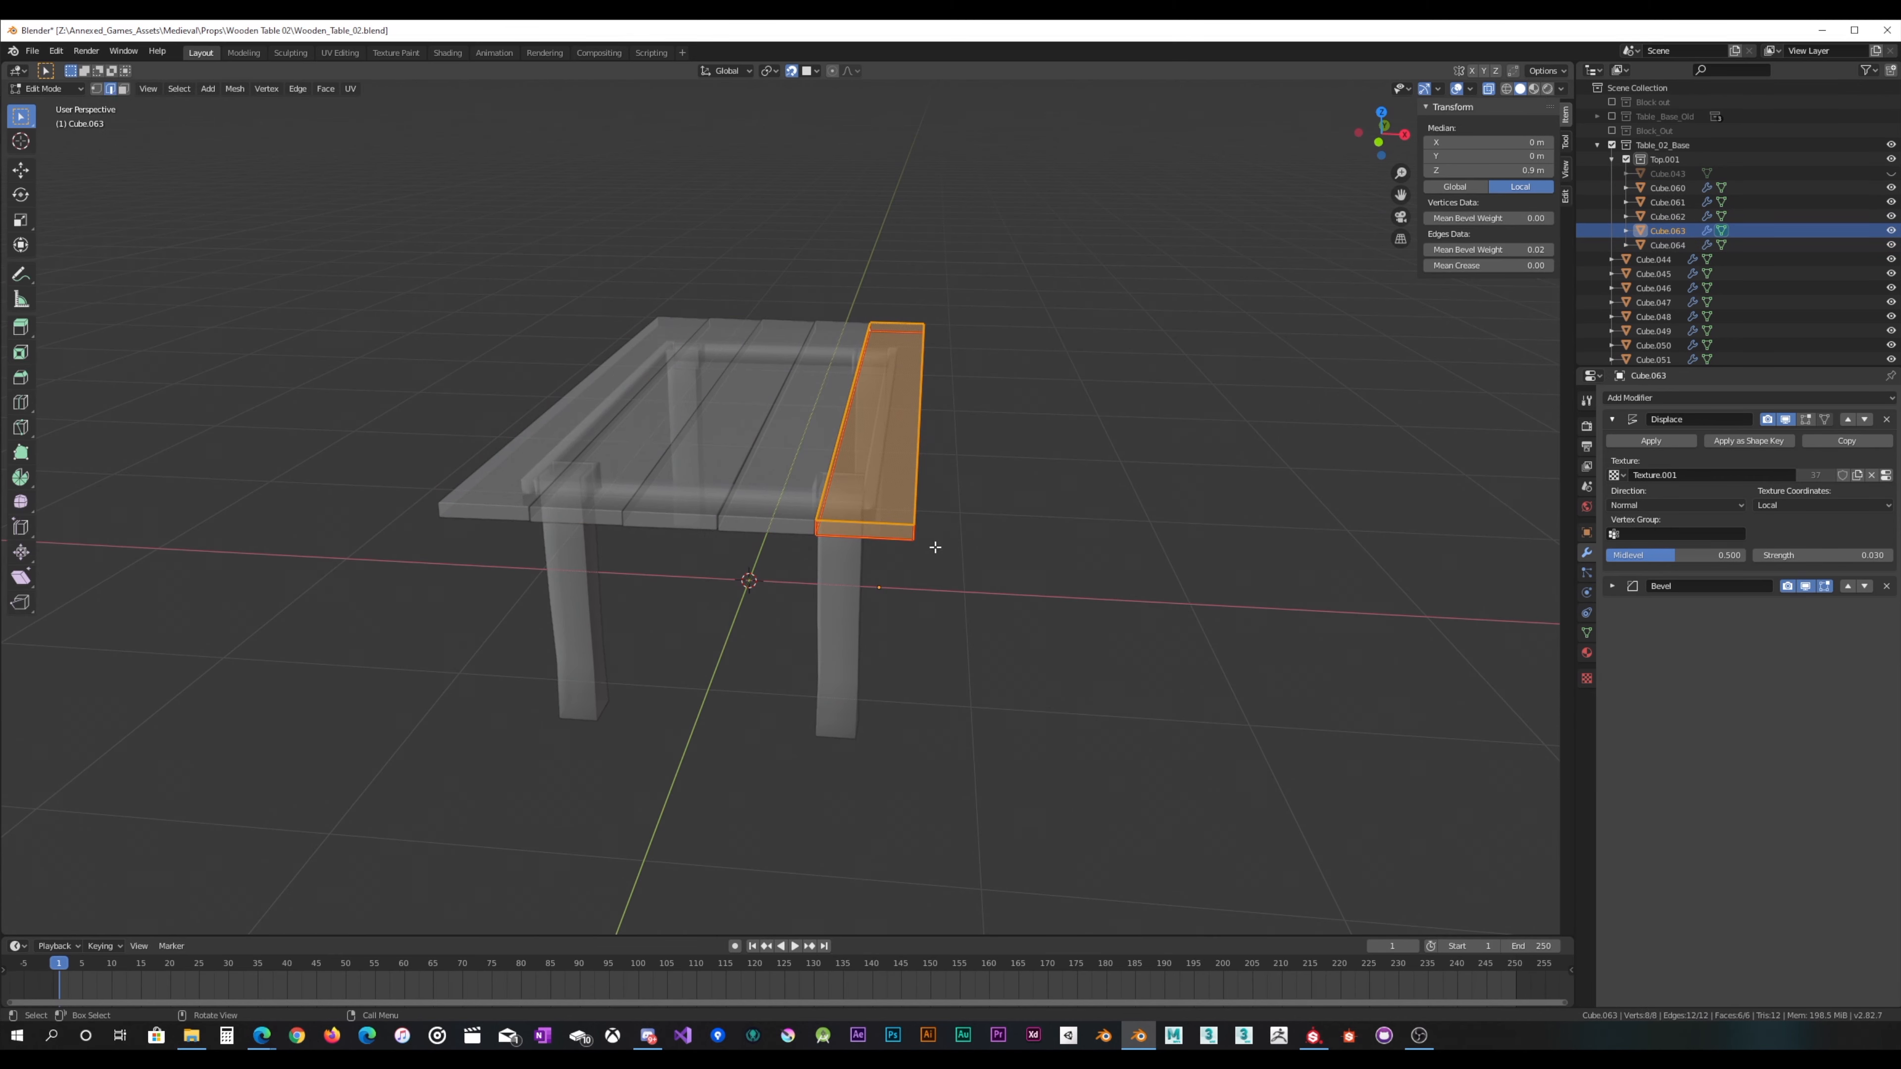
pyautogui.moveTo(938, 544); pyautogui.dragTo(877, 568, button='middle')
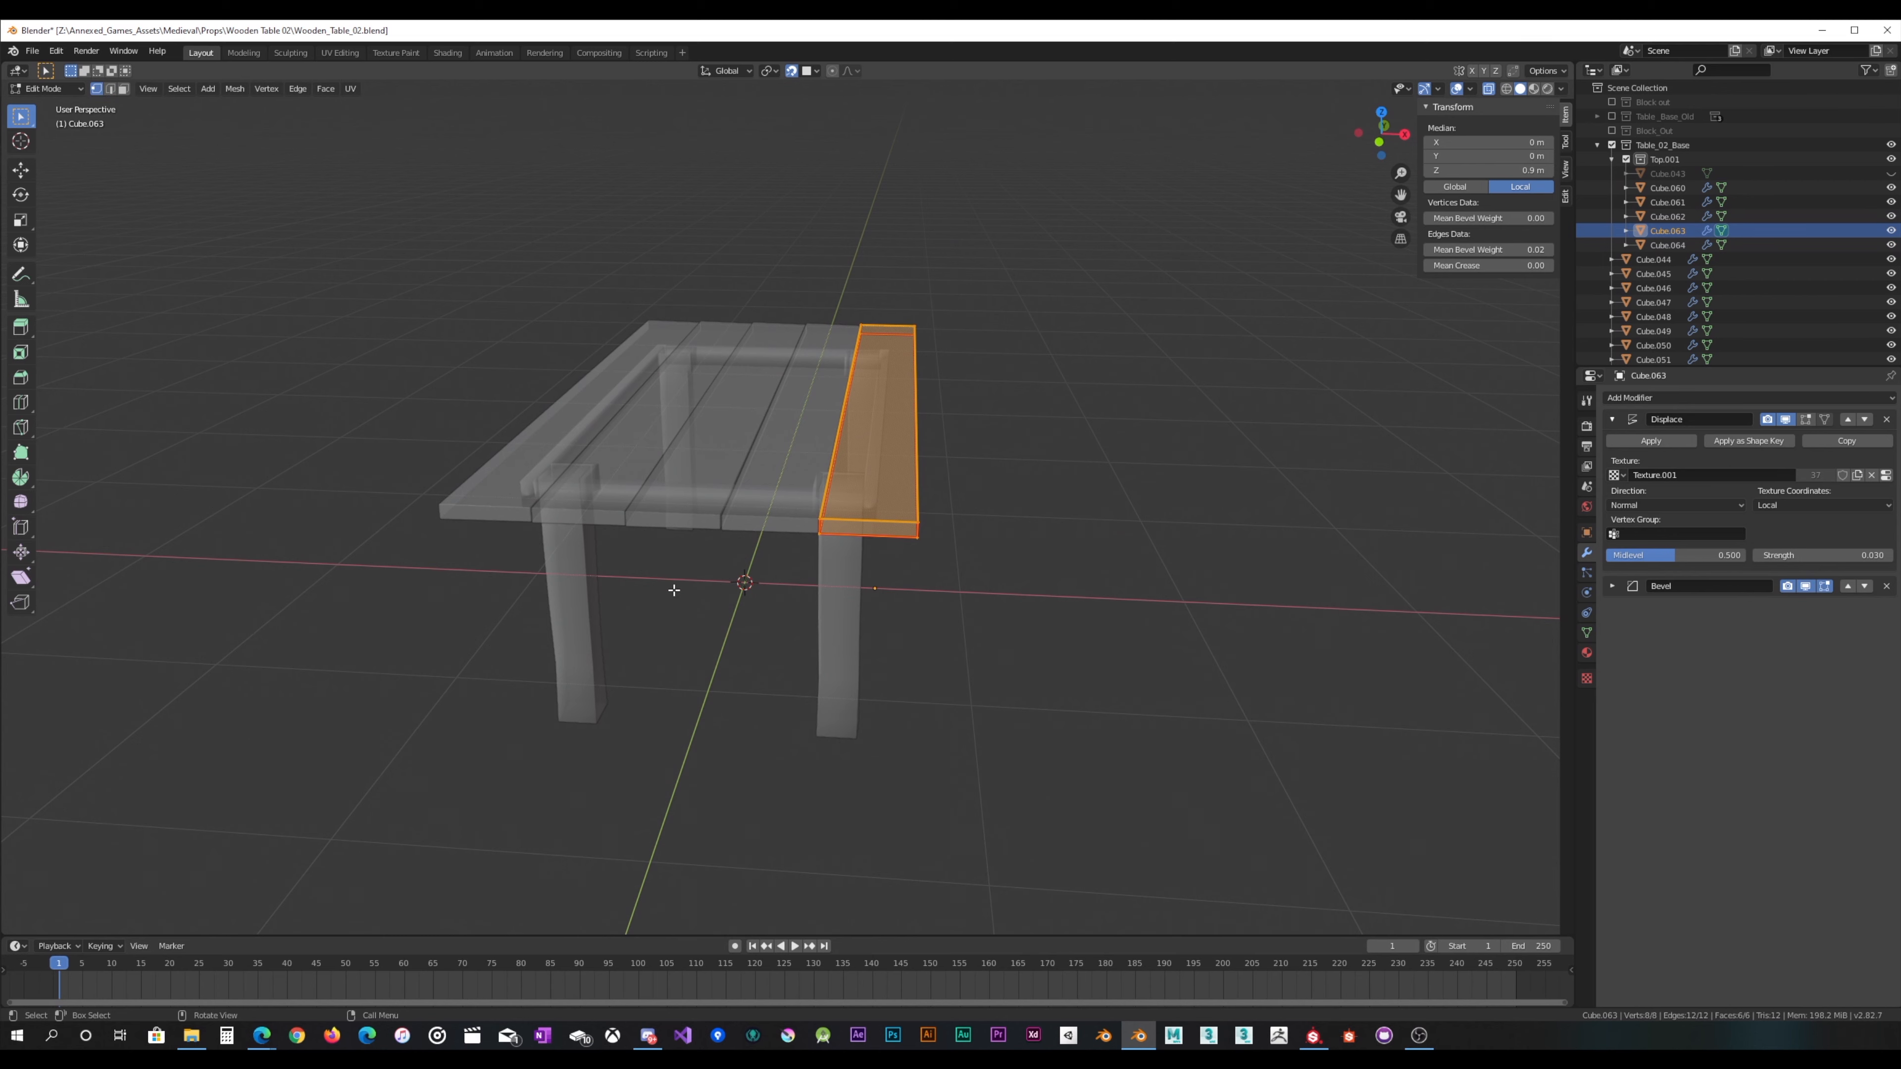
pyautogui.moveTo(725, 591); pyautogui.dragTo(963, 477)
pyautogui.moveTo(1017, 489); pyautogui.dragTo(902, 560, button='middle')
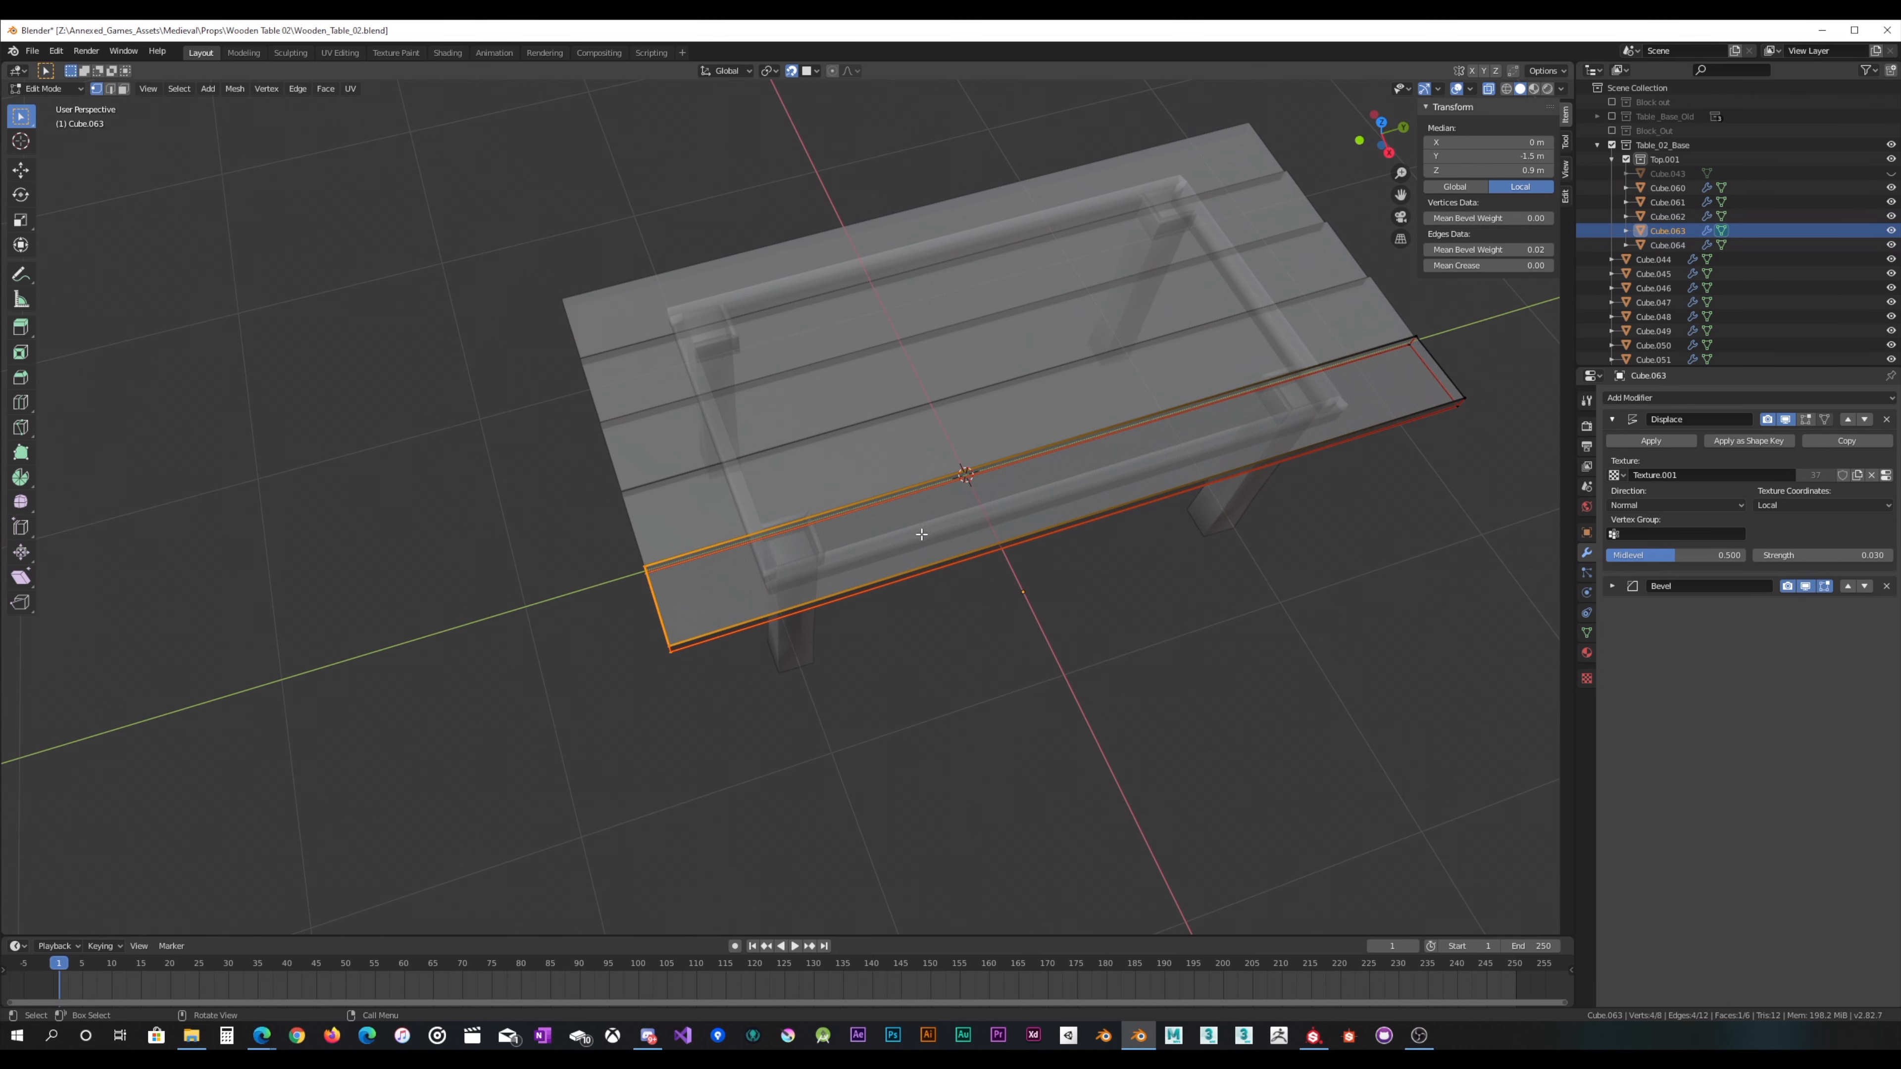
pyautogui.press('g')
pyautogui.press('y')
pyautogui.rightClick(935, 518)
pyautogui.press('g')
pyautogui.press('y')
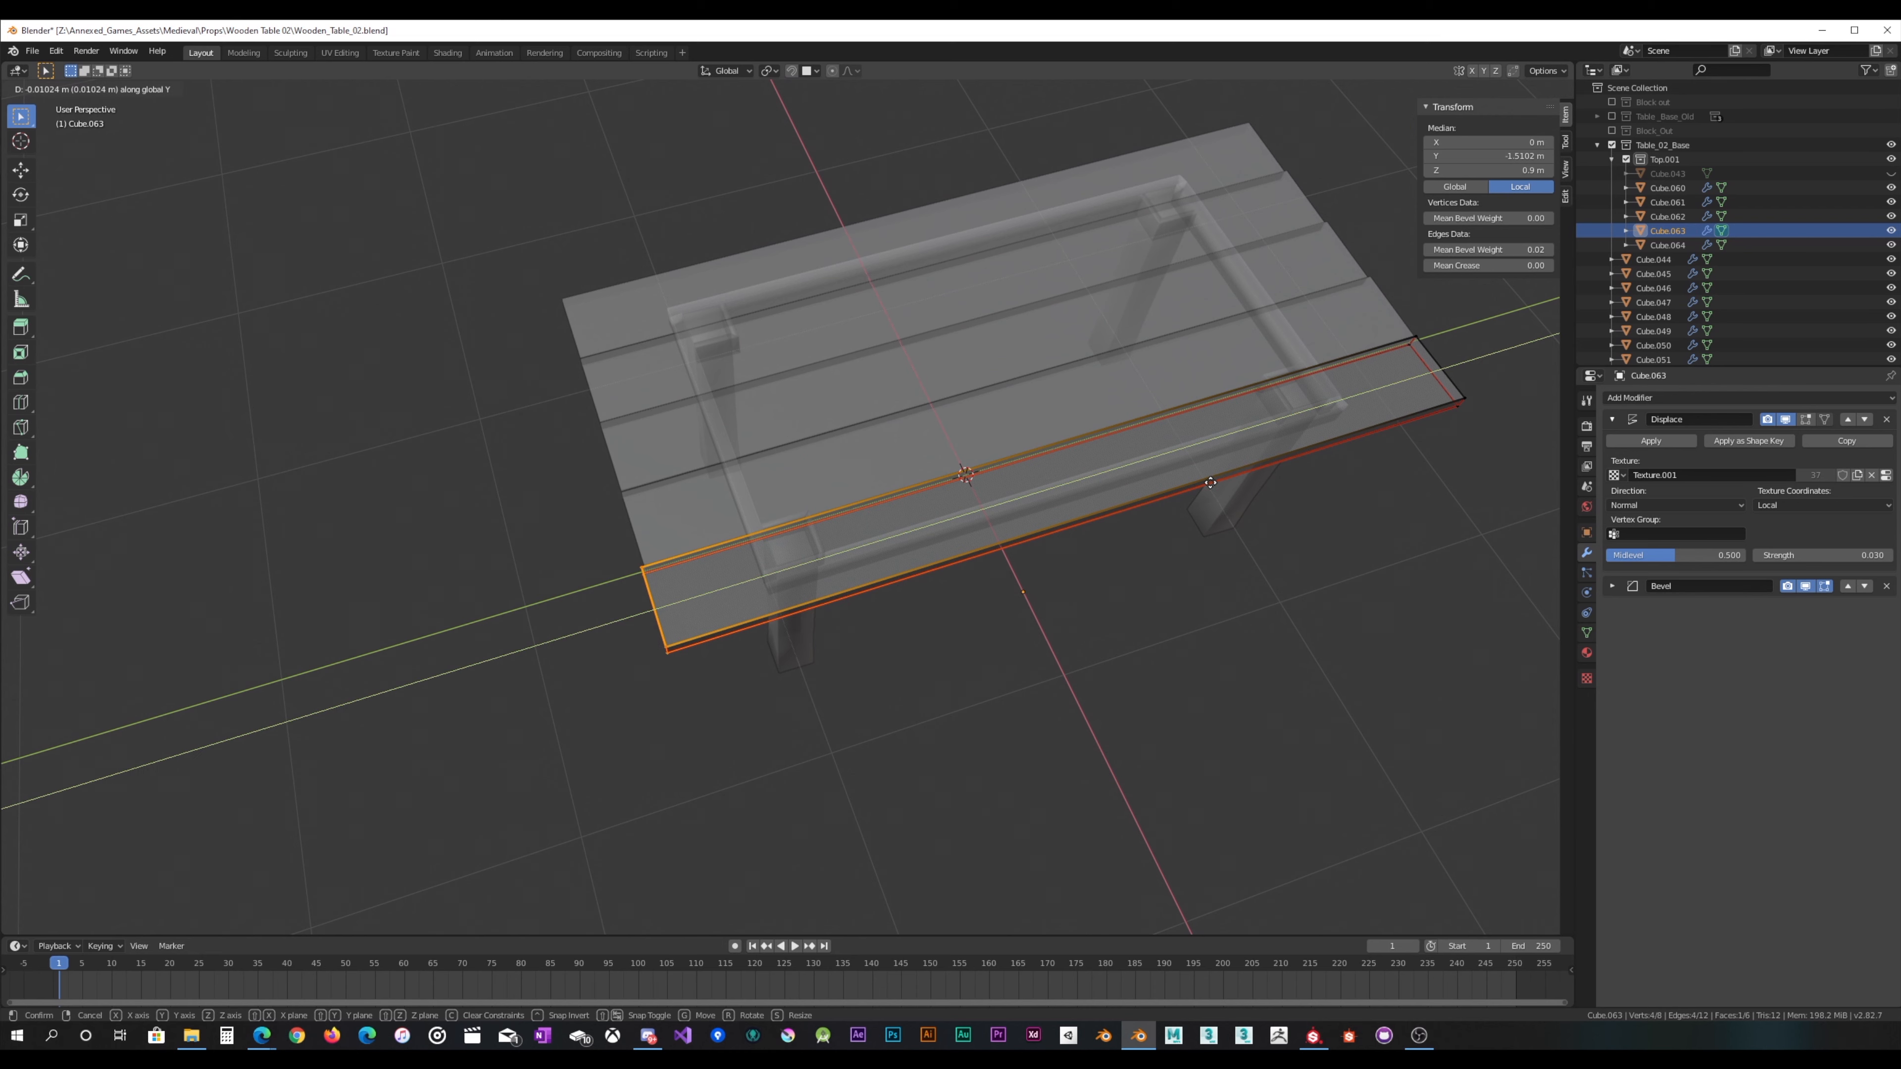
pyautogui.rightClick(1215, 476)
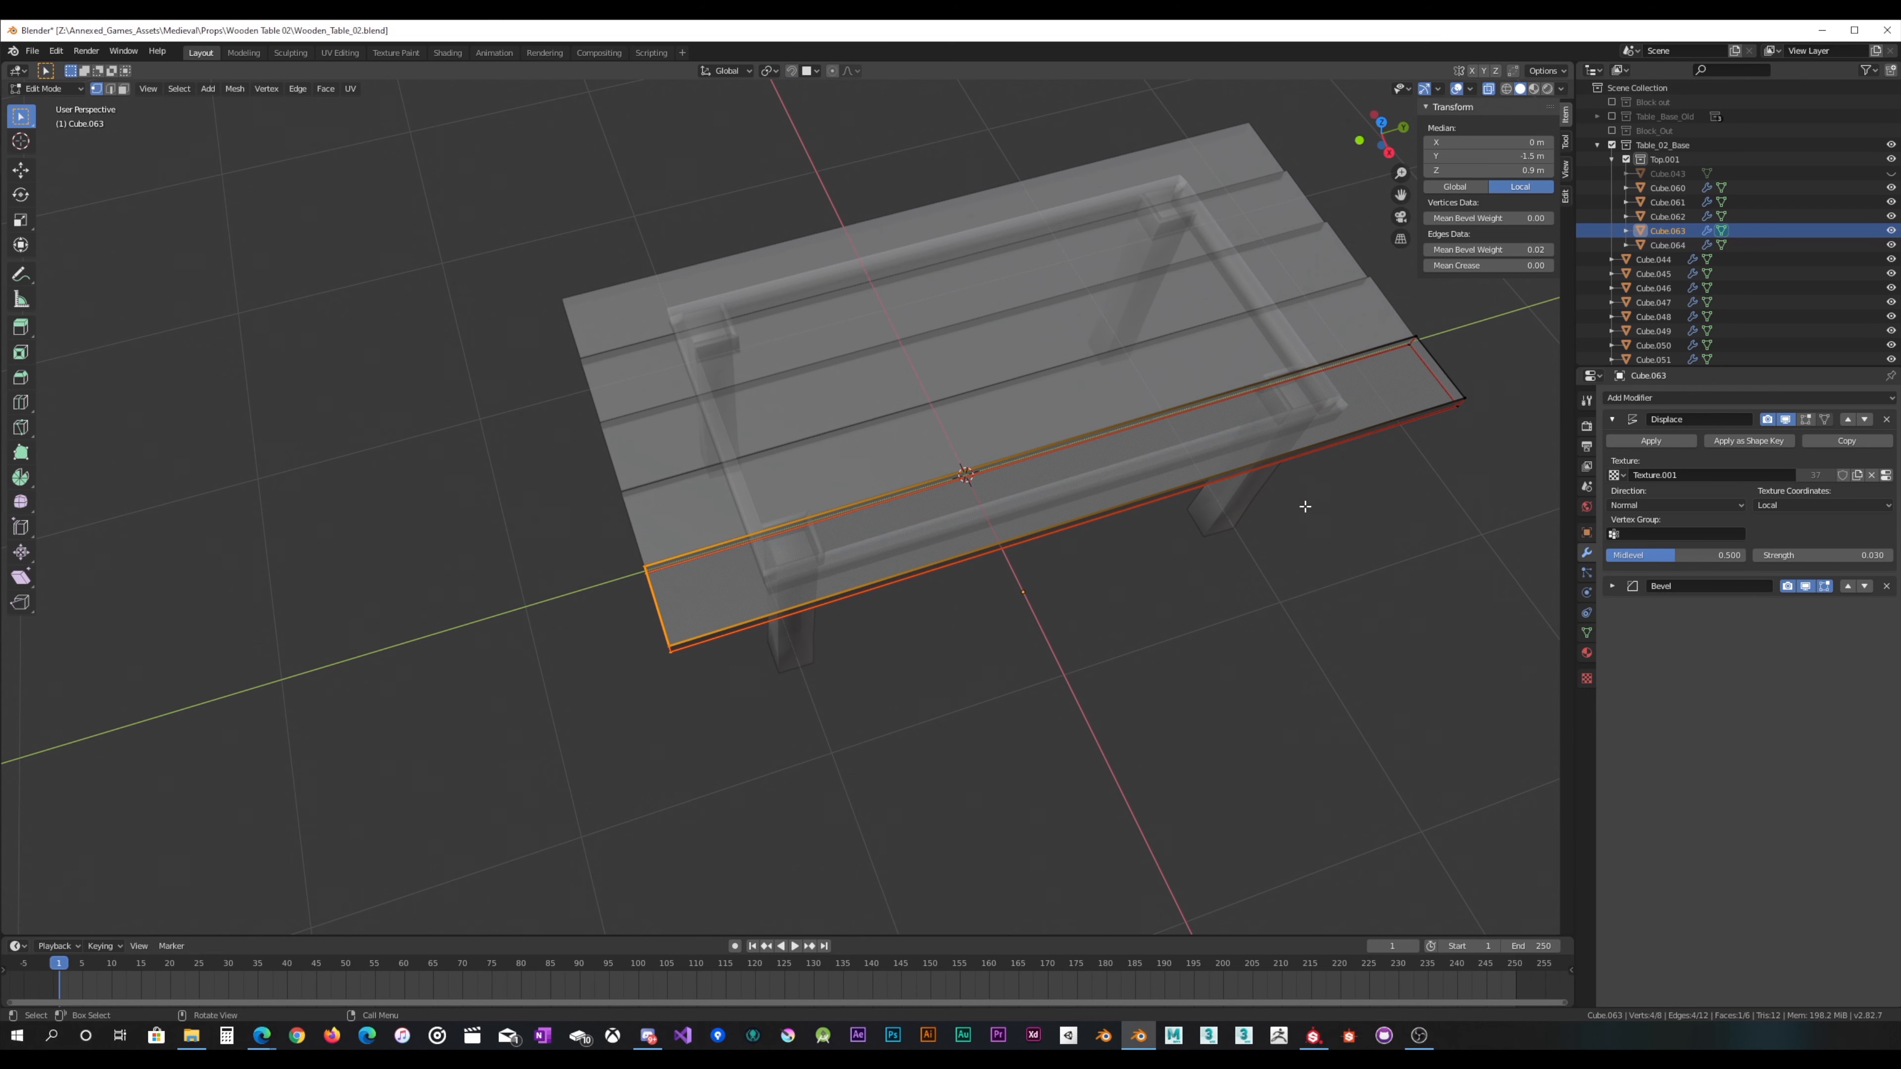
pyautogui.keyDown('shift'); pyautogui.moveTo(1315, 461); pyautogui.dragTo(1486, 324); pyautogui.keyUp('shift')
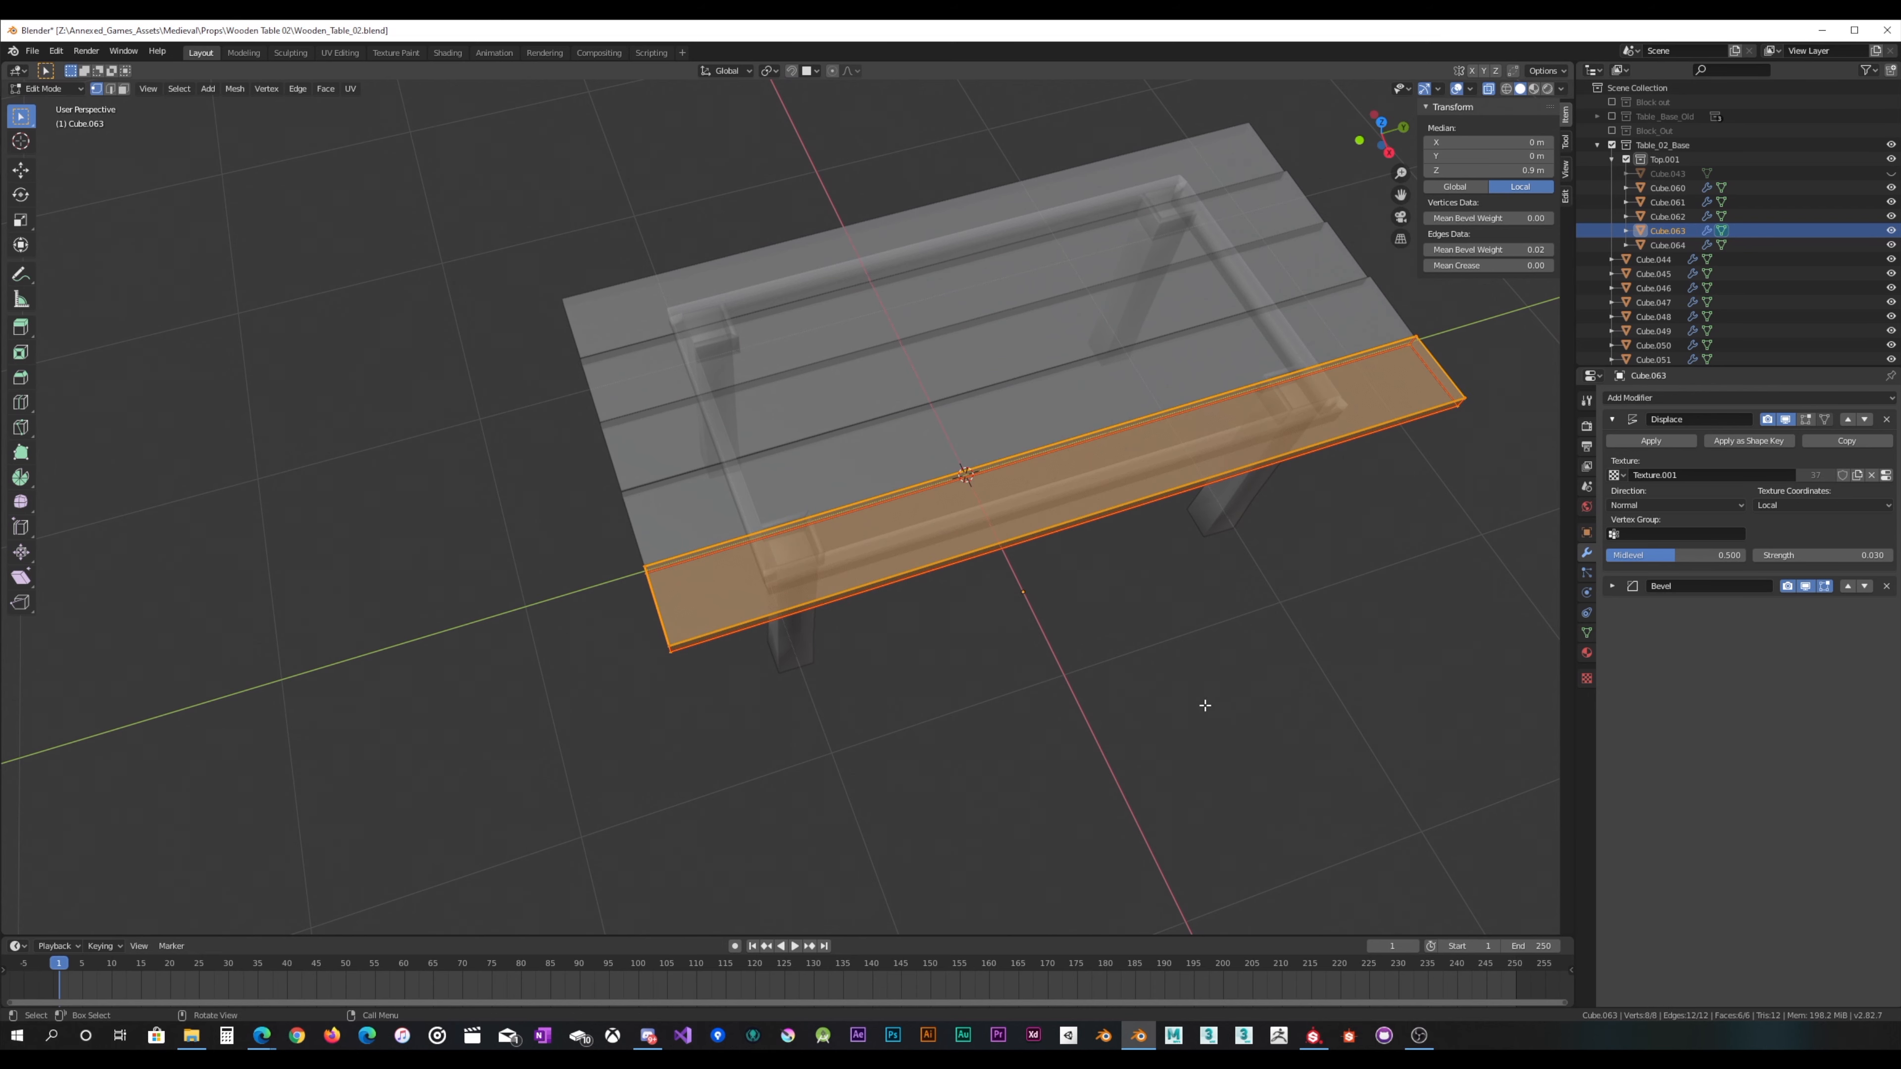
# Step: Select the vertices at the outer plank's -Y end and move them about 0.014 m along Y
pyautogui.moveTo(560, 711); pyautogui.dragTo(748, 547)
pyautogui.press('g')
pyautogui.press('y')
pyautogui.click(1172, 751)
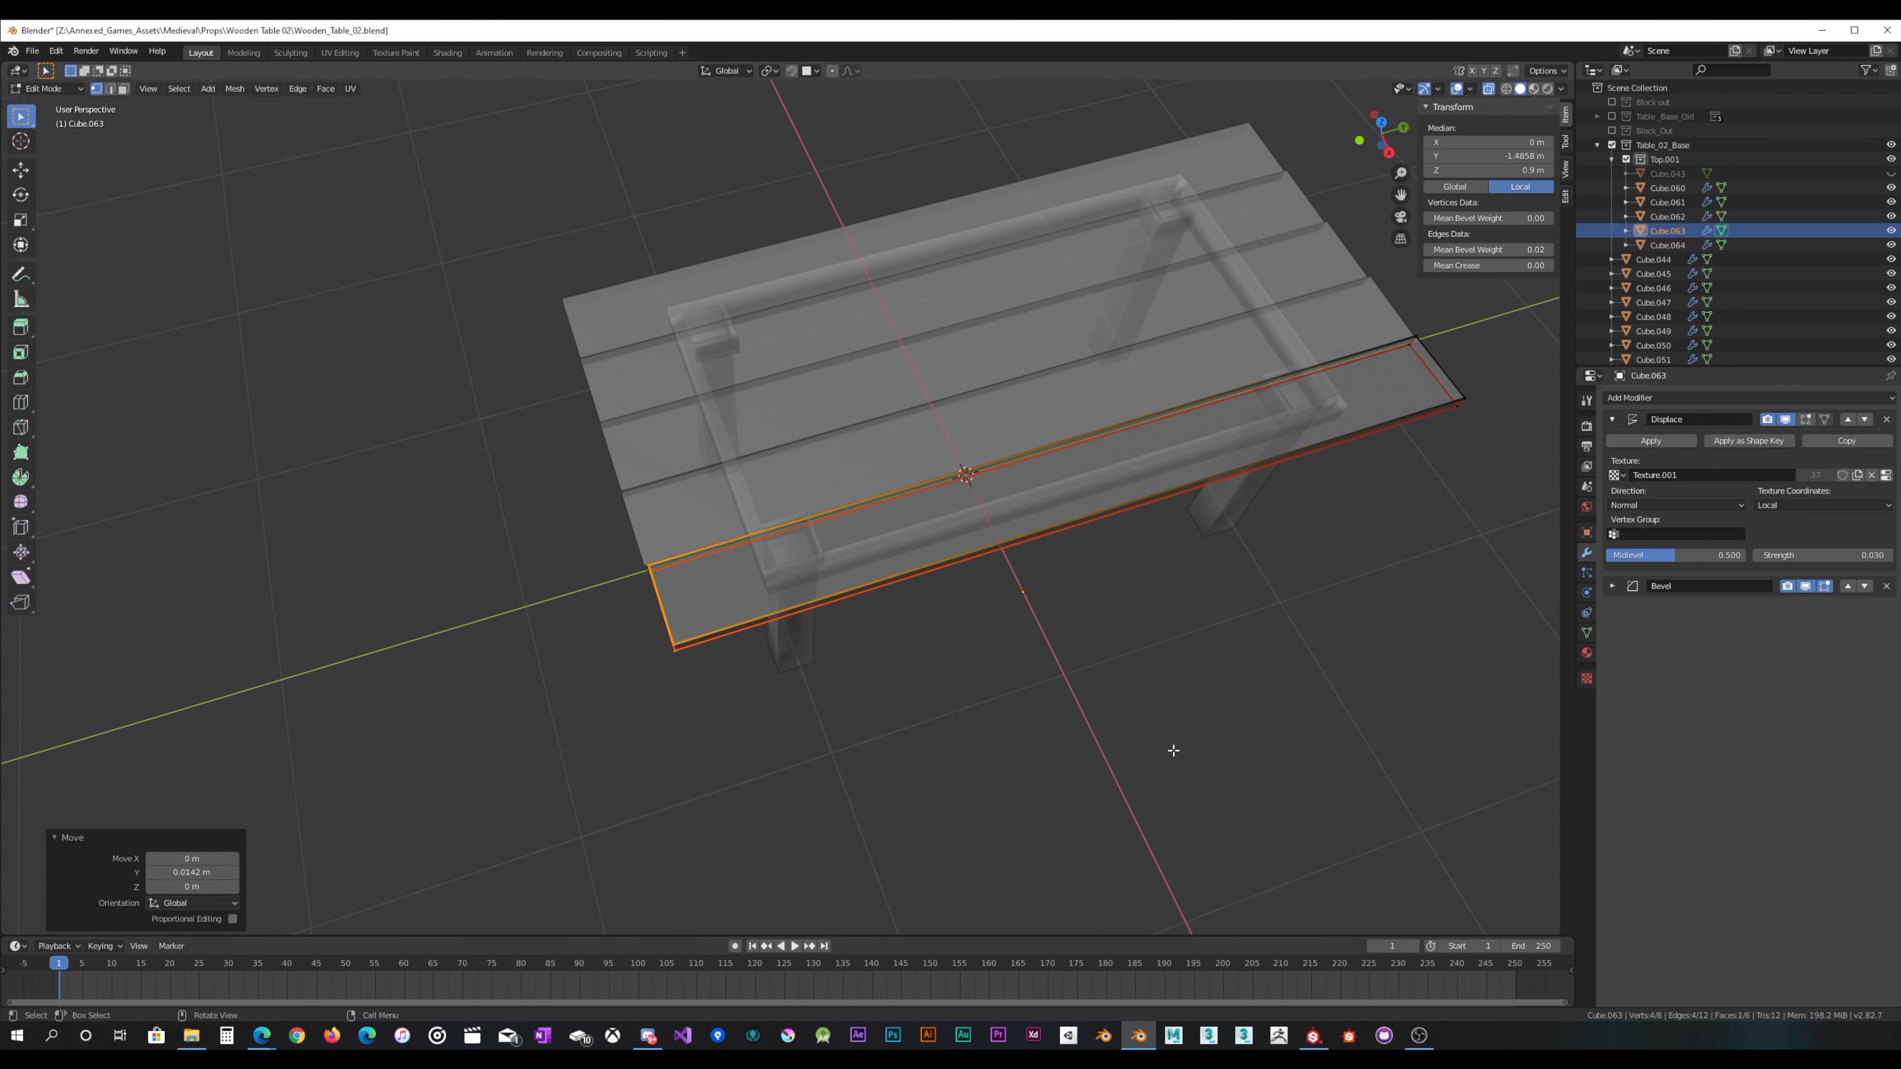
# Step: Move the vertices at the same plank's +Y end about 0.007 m along Y and return to Object Mode
pyautogui.moveTo(1333, 554); pyautogui.dragTo(1511, 320)
pyautogui.press('g')
pyautogui.press('y')
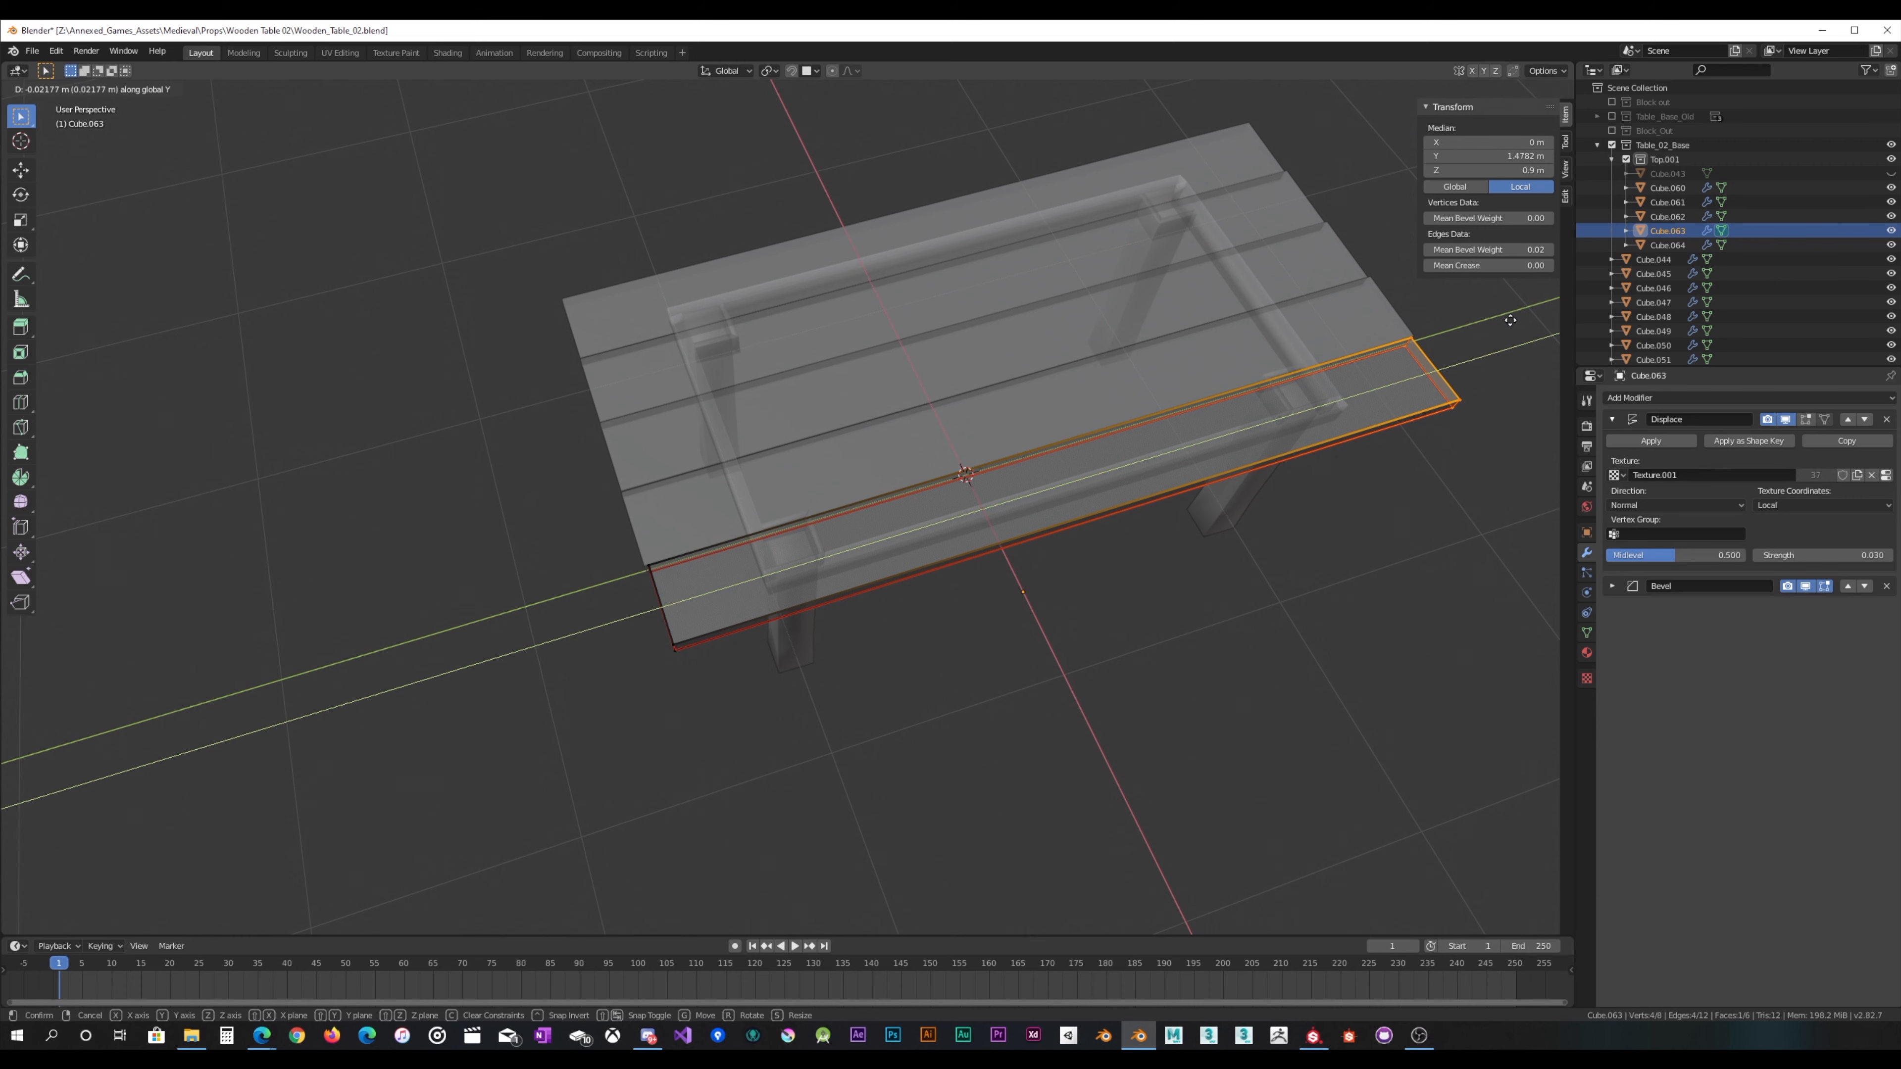
pyautogui.click(1516, 319)
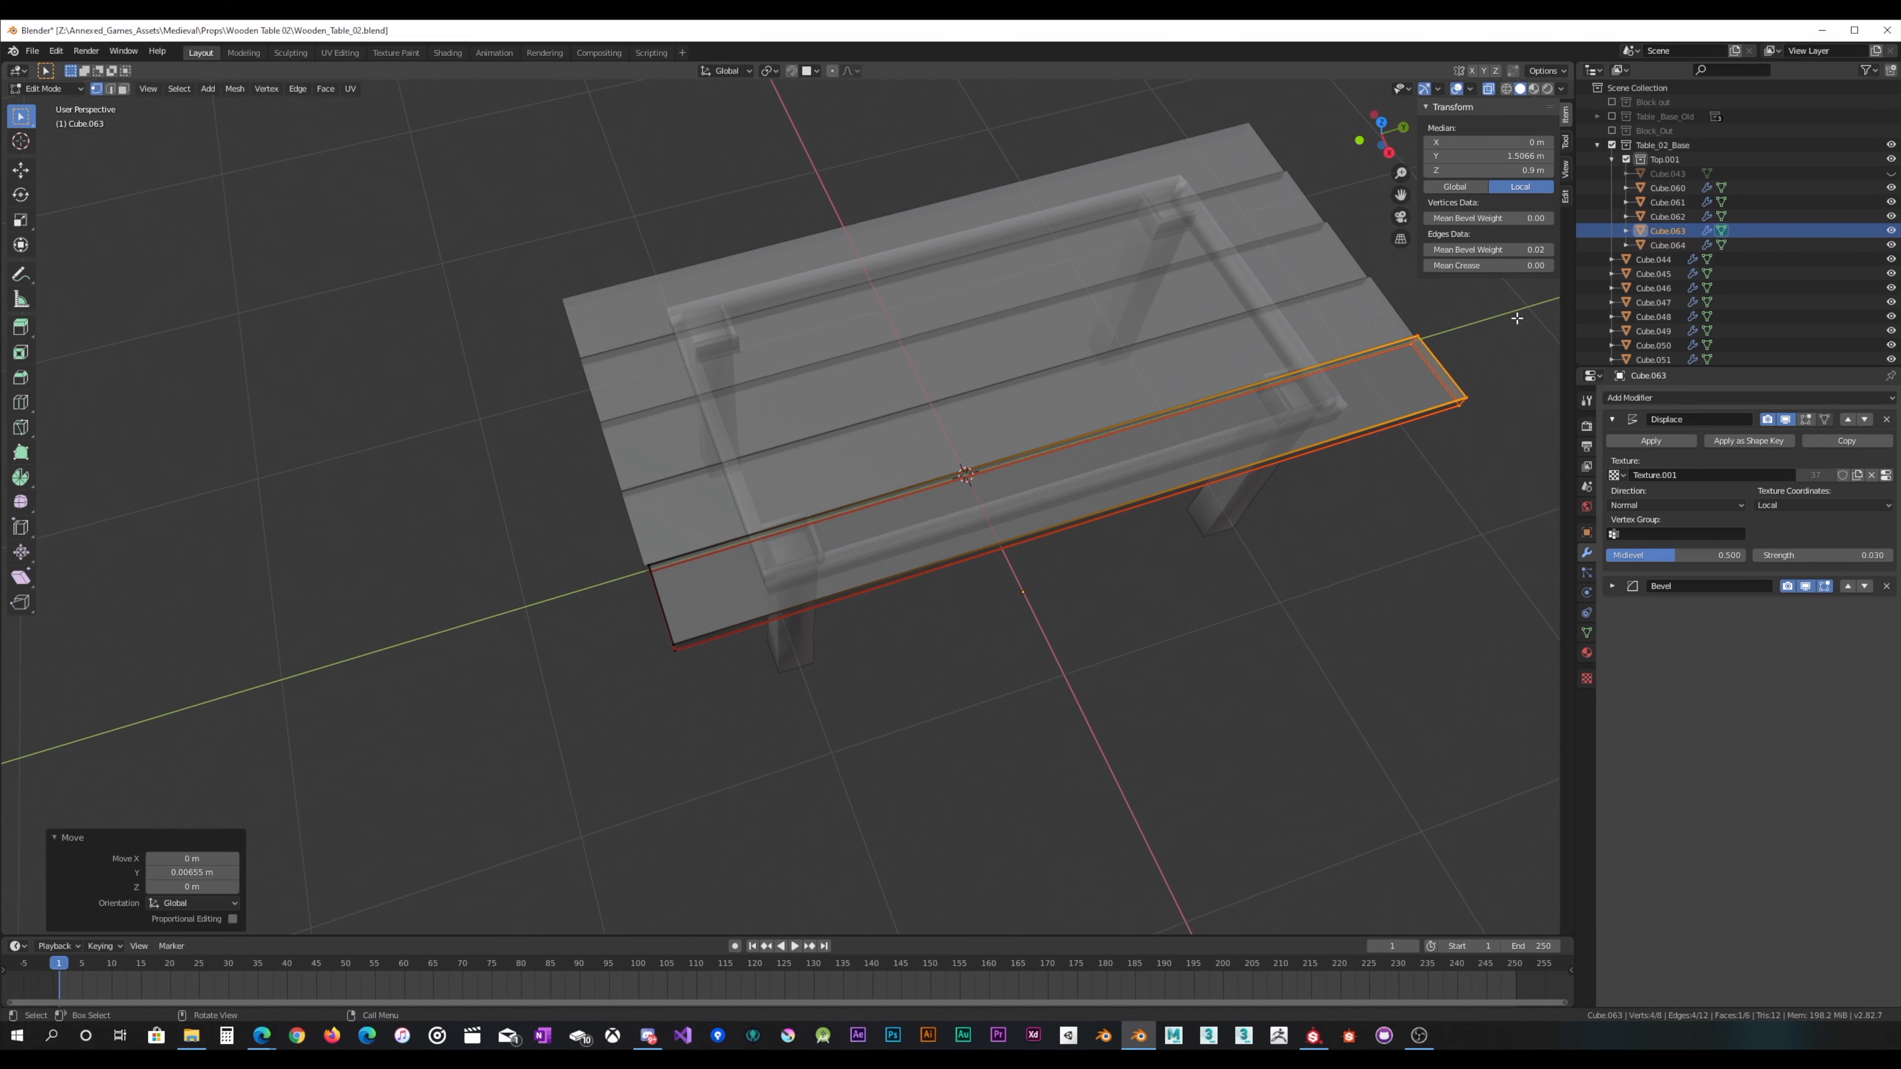
pyautogui.press('Tab')
# Step: Lengthen the neighbouring plank, Cube.064, by moving its -Y end vertices about -0.013 m along Y in Edit Mode
pyautogui.click(892, 471)
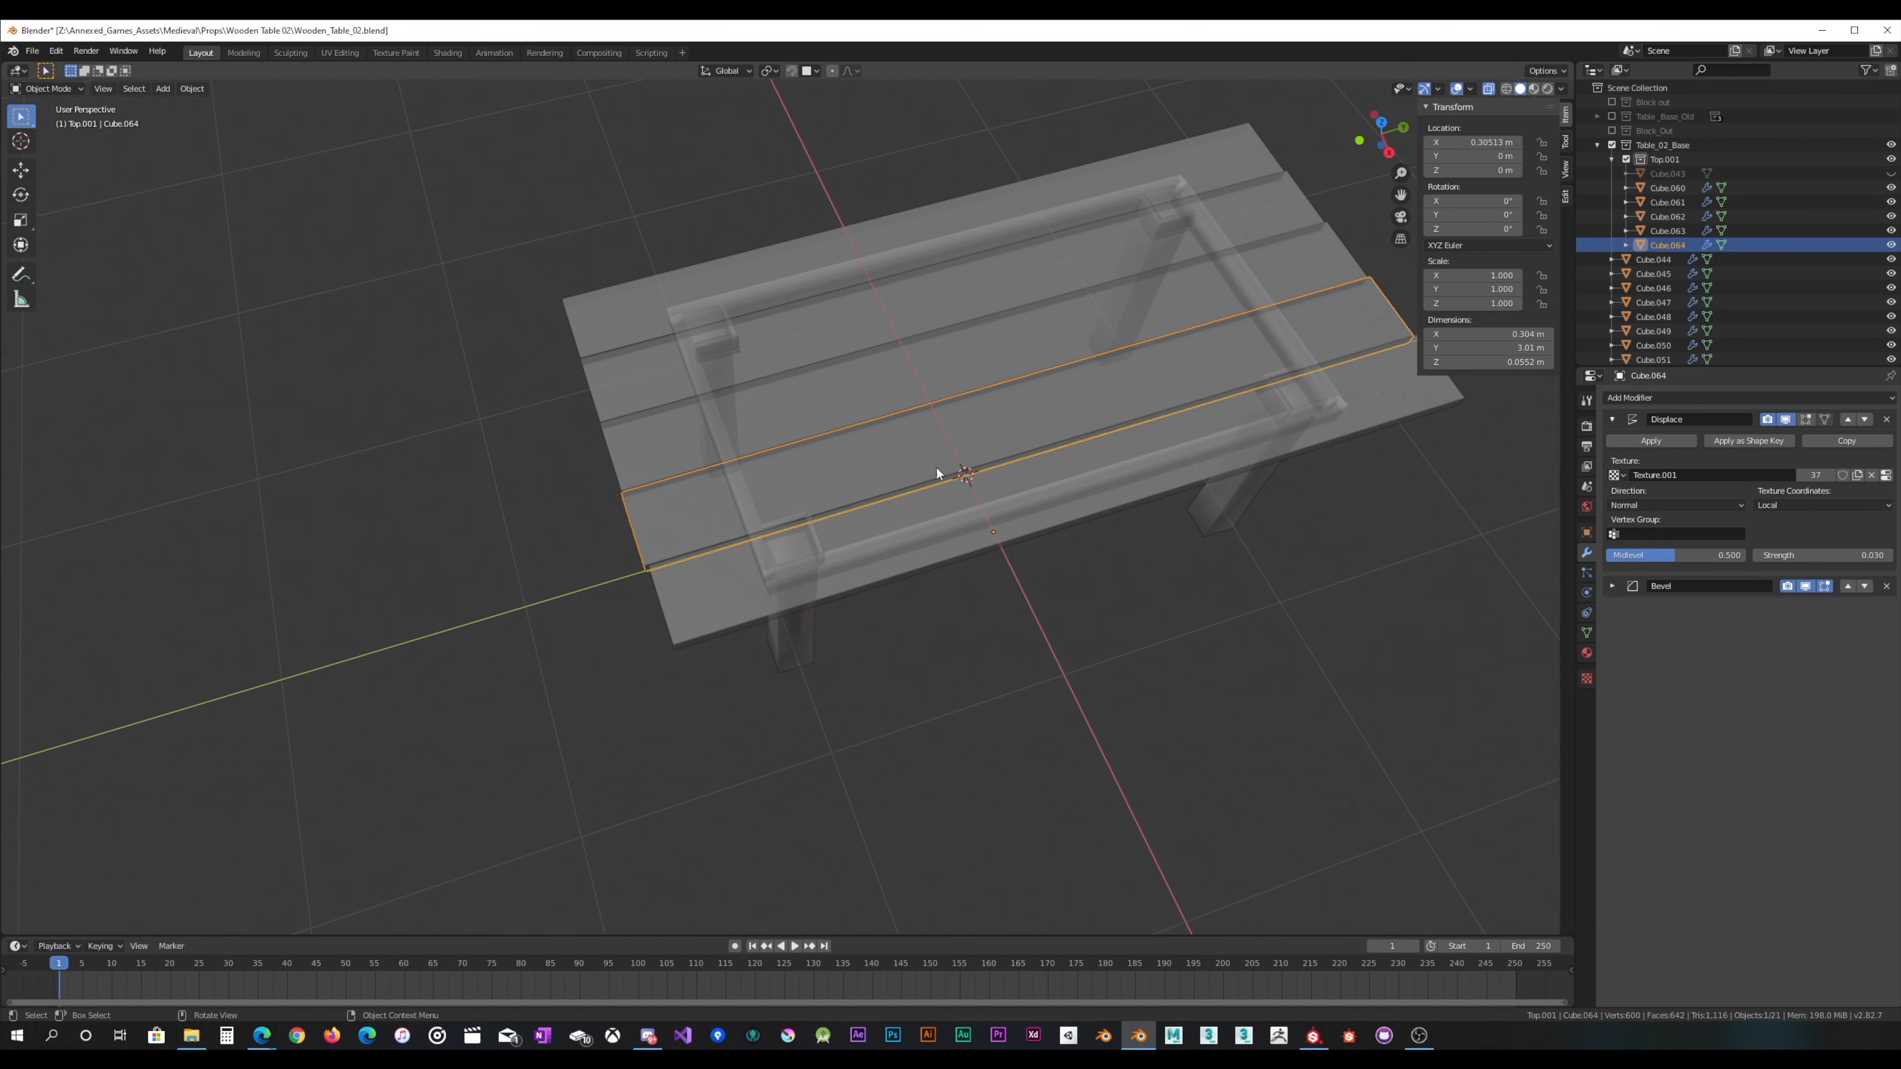
pyautogui.press('Tab')
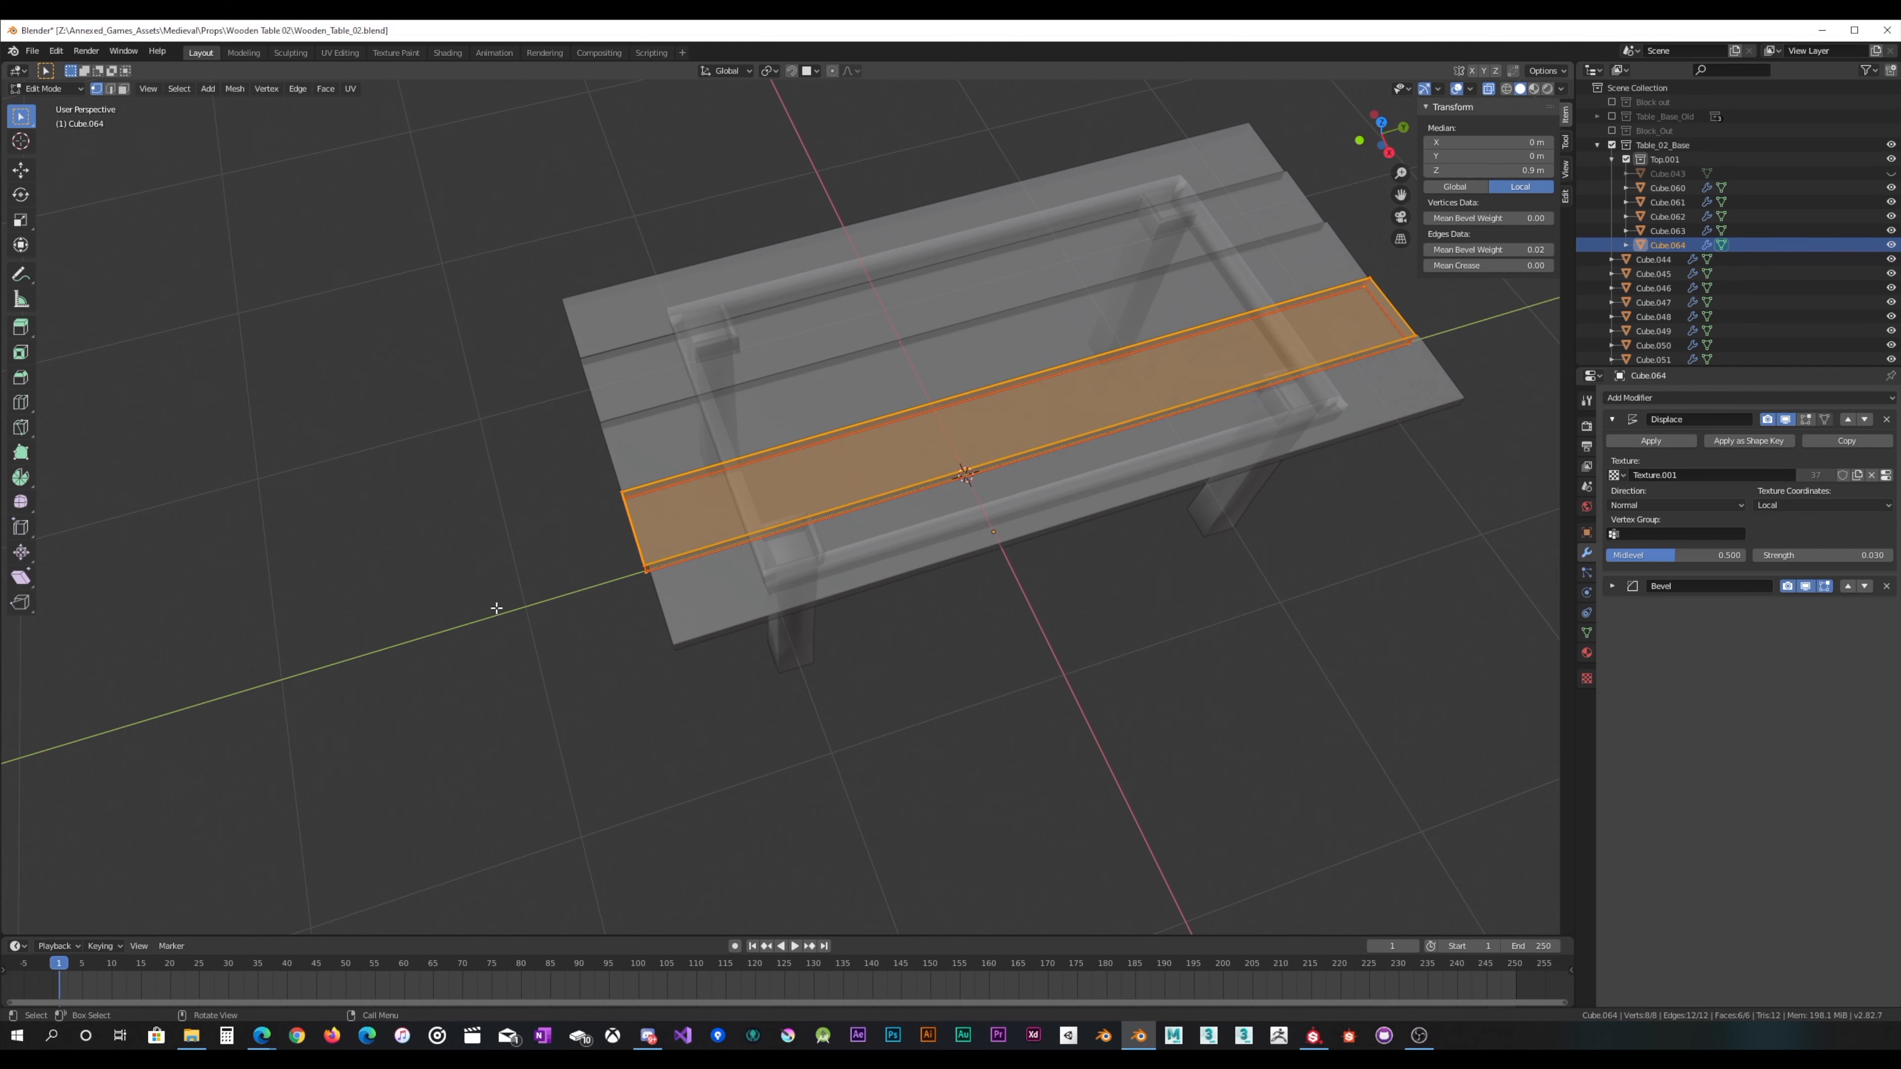
pyautogui.moveTo(496, 608); pyautogui.dragTo(625, 388)
pyautogui.press('g')
pyautogui.press('y')
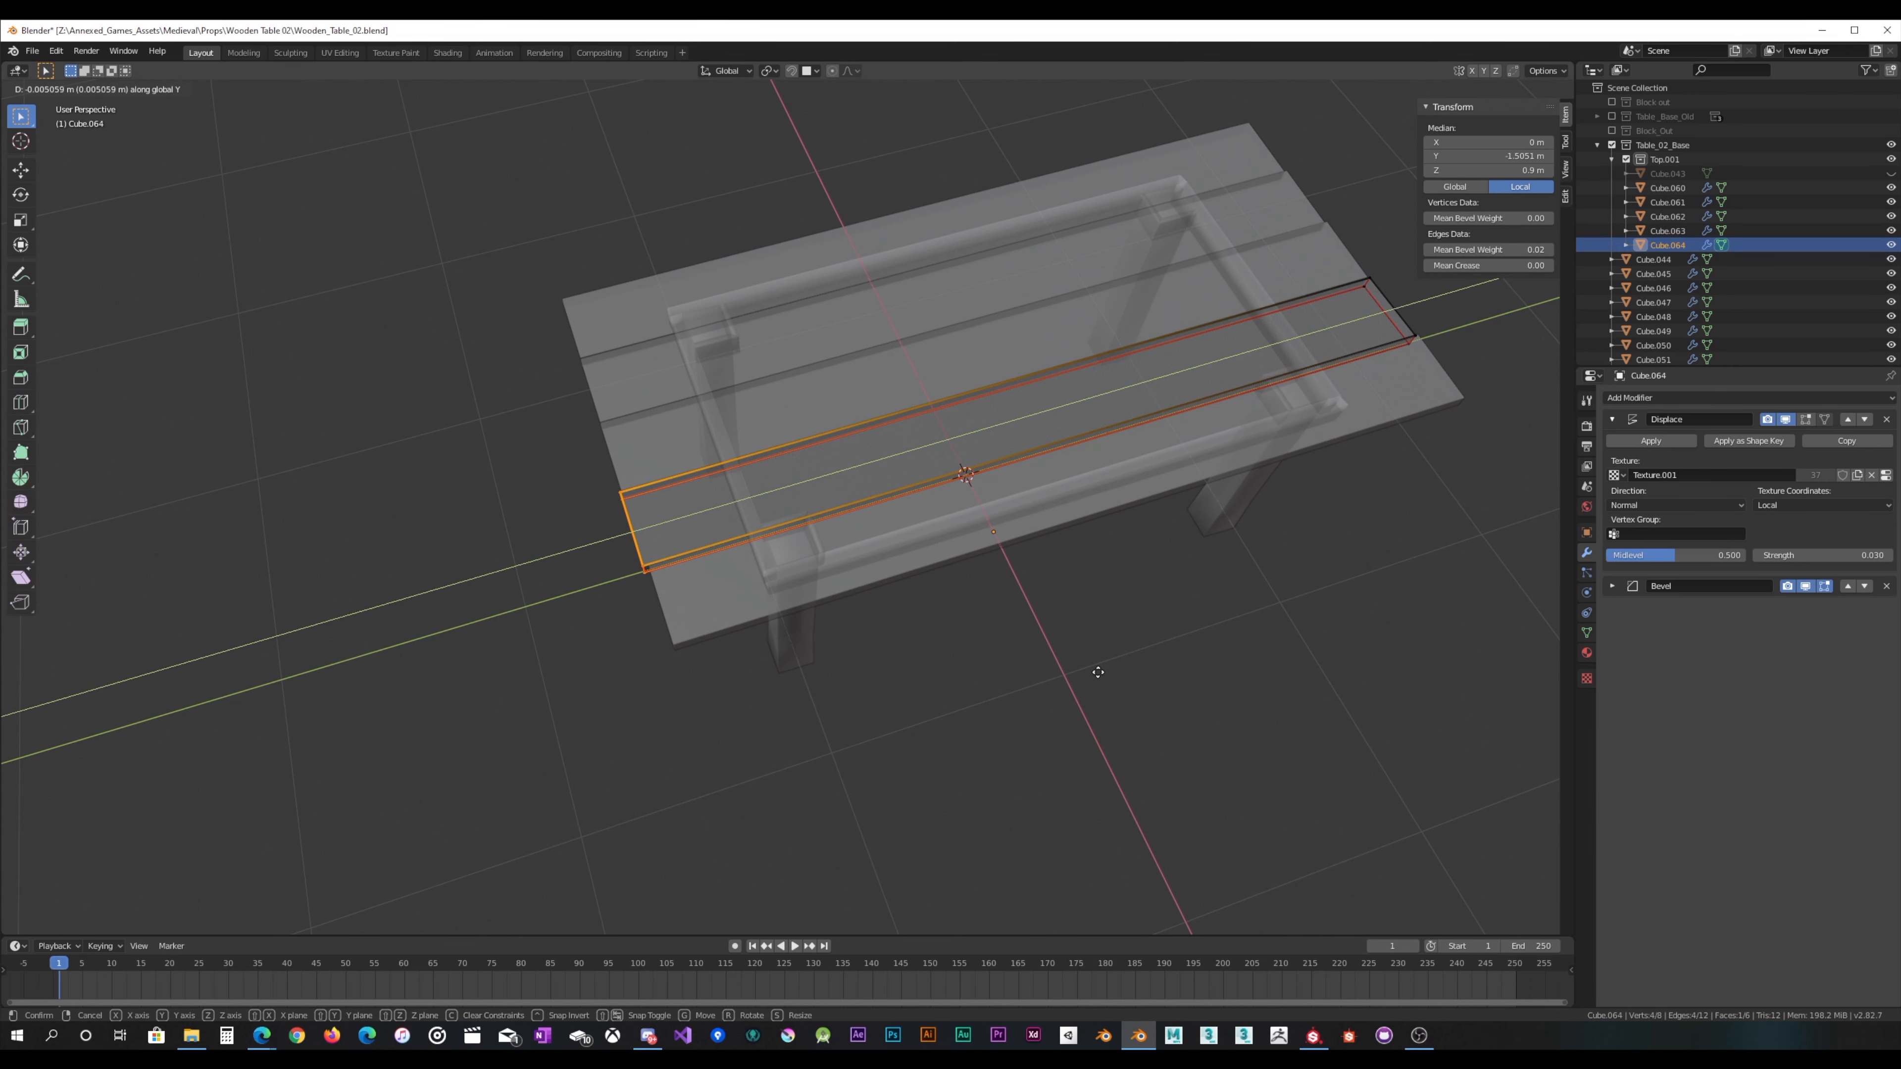
pyautogui.click(1139, 630)
pyautogui.keyDown('shift'); pyautogui.moveTo(1139, 630); pyautogui.dragTo(1011, 637, button='middle'); pyautogui.keyUp('shift')
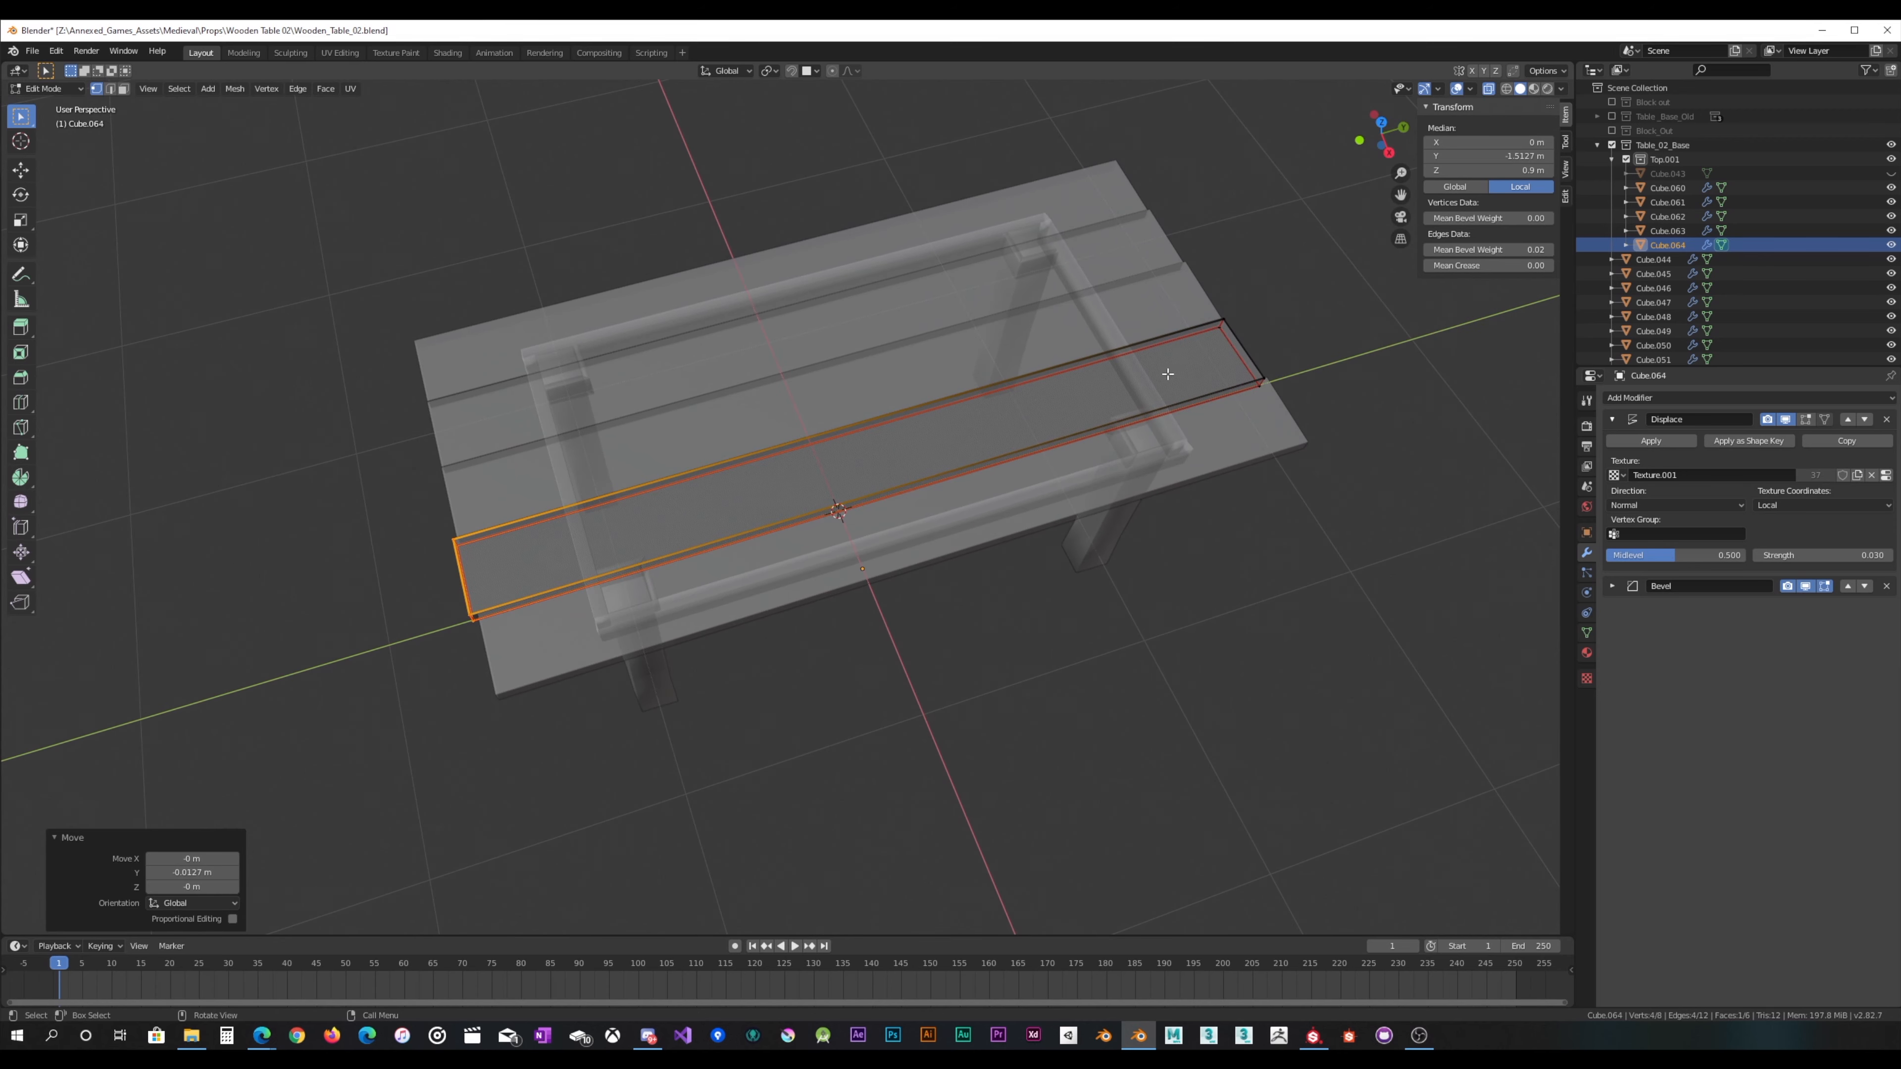
pyautogui.moveTo(1167, 382); pyautogui.dragTo(1320, 295)
pyautogui.press('Tab')
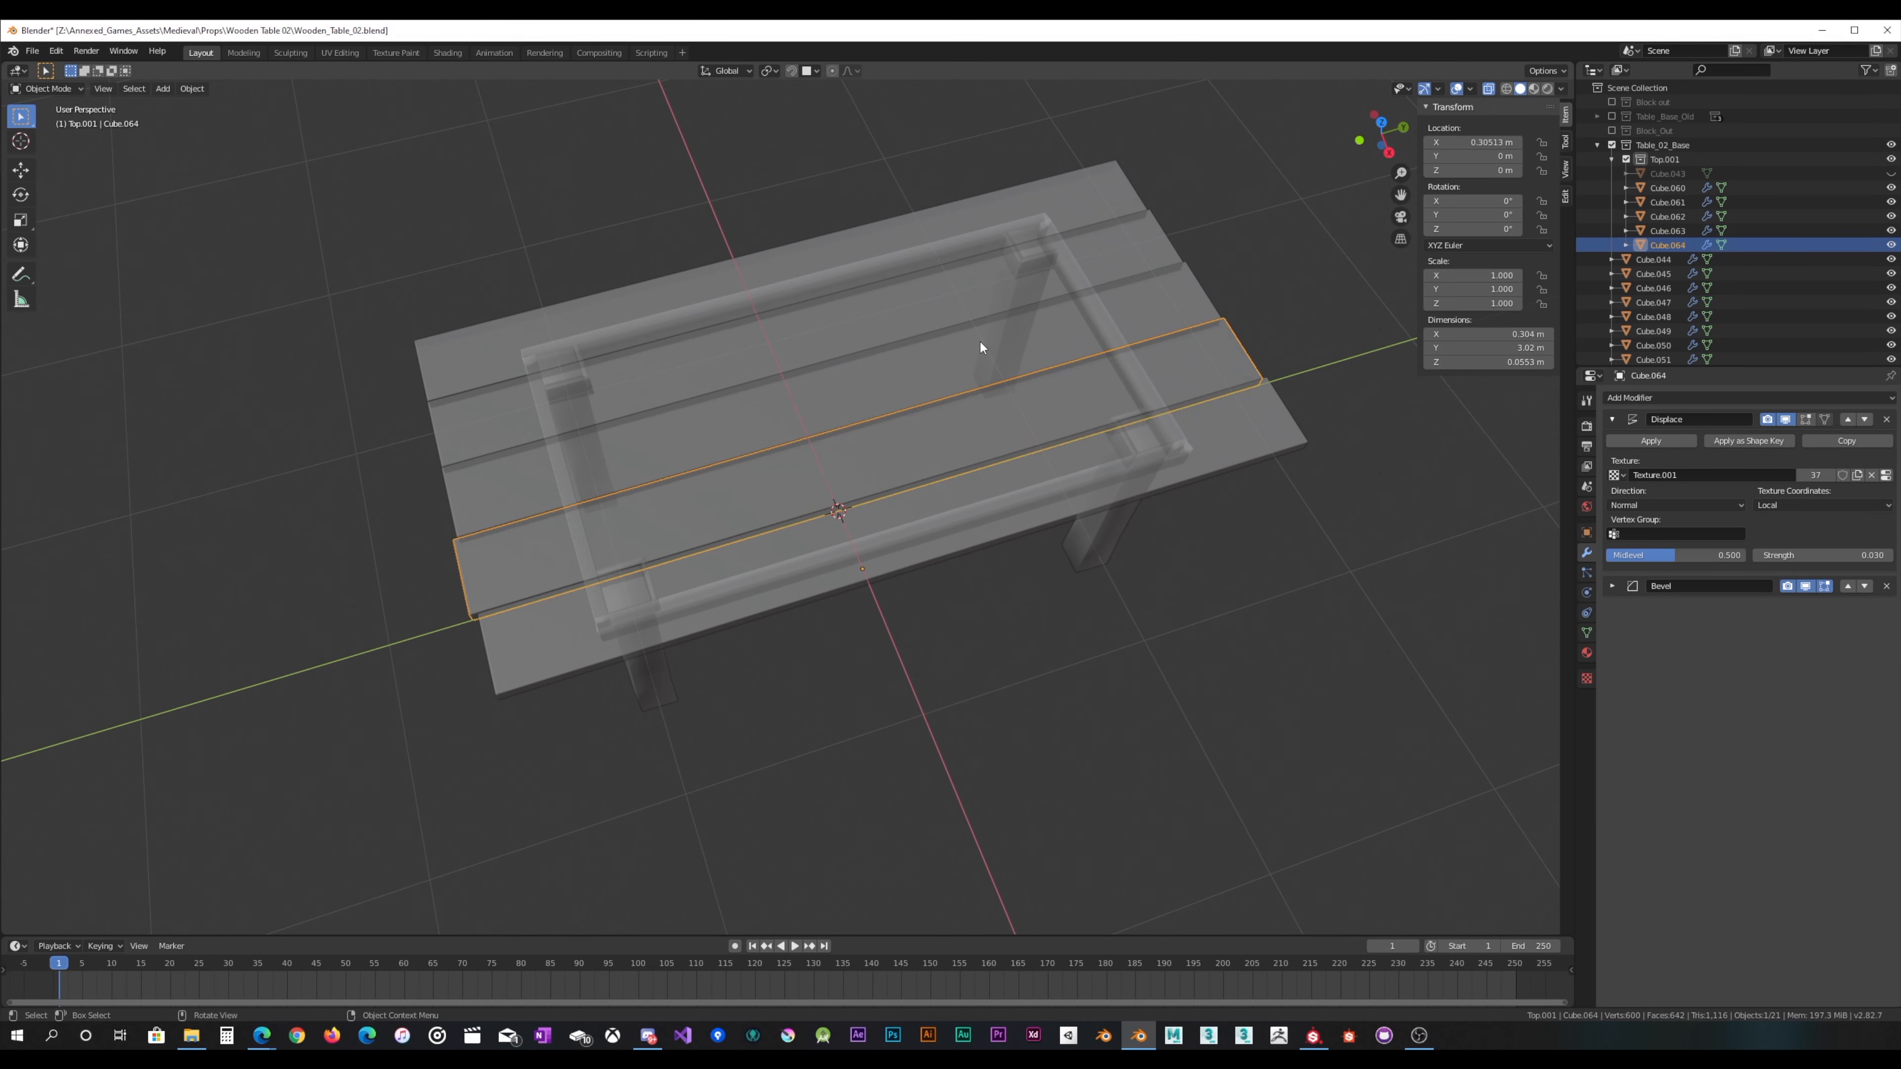
# Step: Lengthen the middle plank, Cube.060, by moving its +Y end vertices about 0.029 m along Y in Edit Mode
pyautogui.click(981, 342)
pyautogui.click(890, 371)
pyautogui.press('Tab')
pyautogui.moveTo(1123, 363); pyautogui.dragTo(1293, 235)
pyautogui.press('g')
pyautogui.press('y')
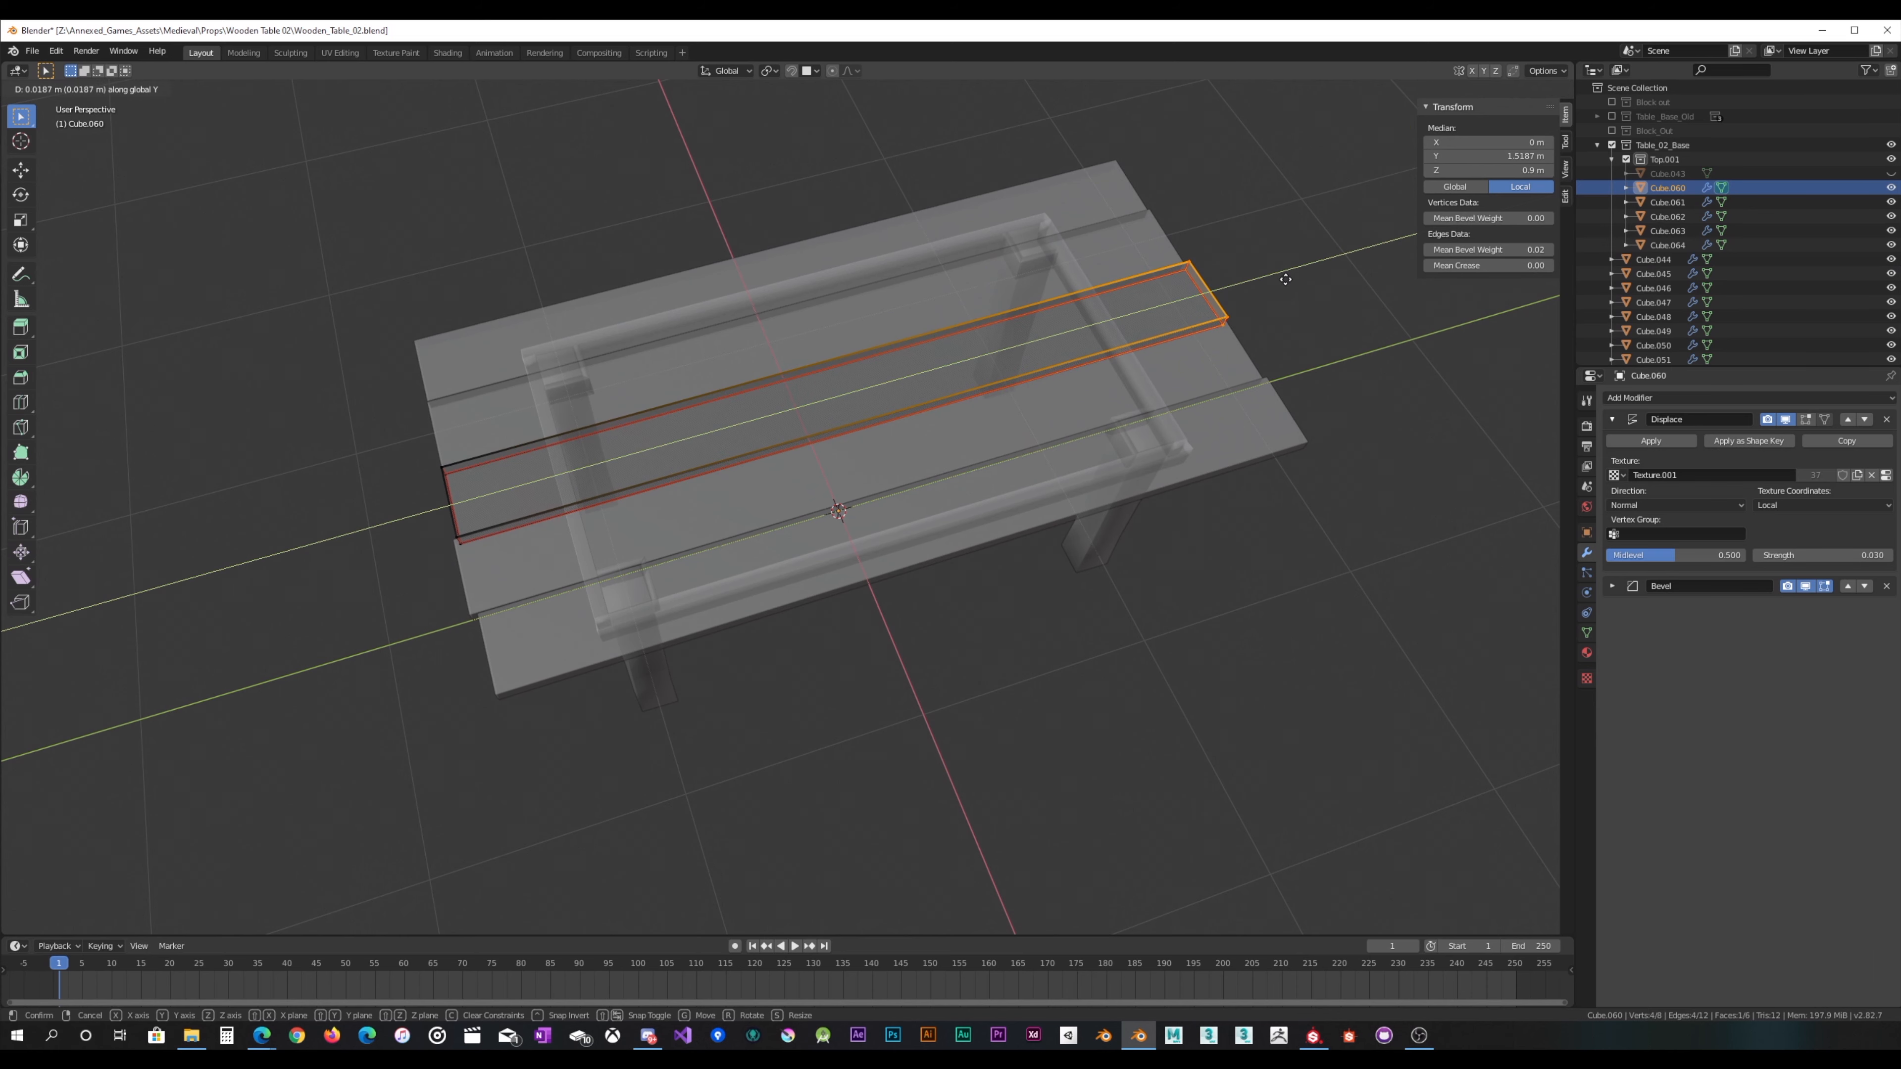
pyautogui.click(1287, 278)
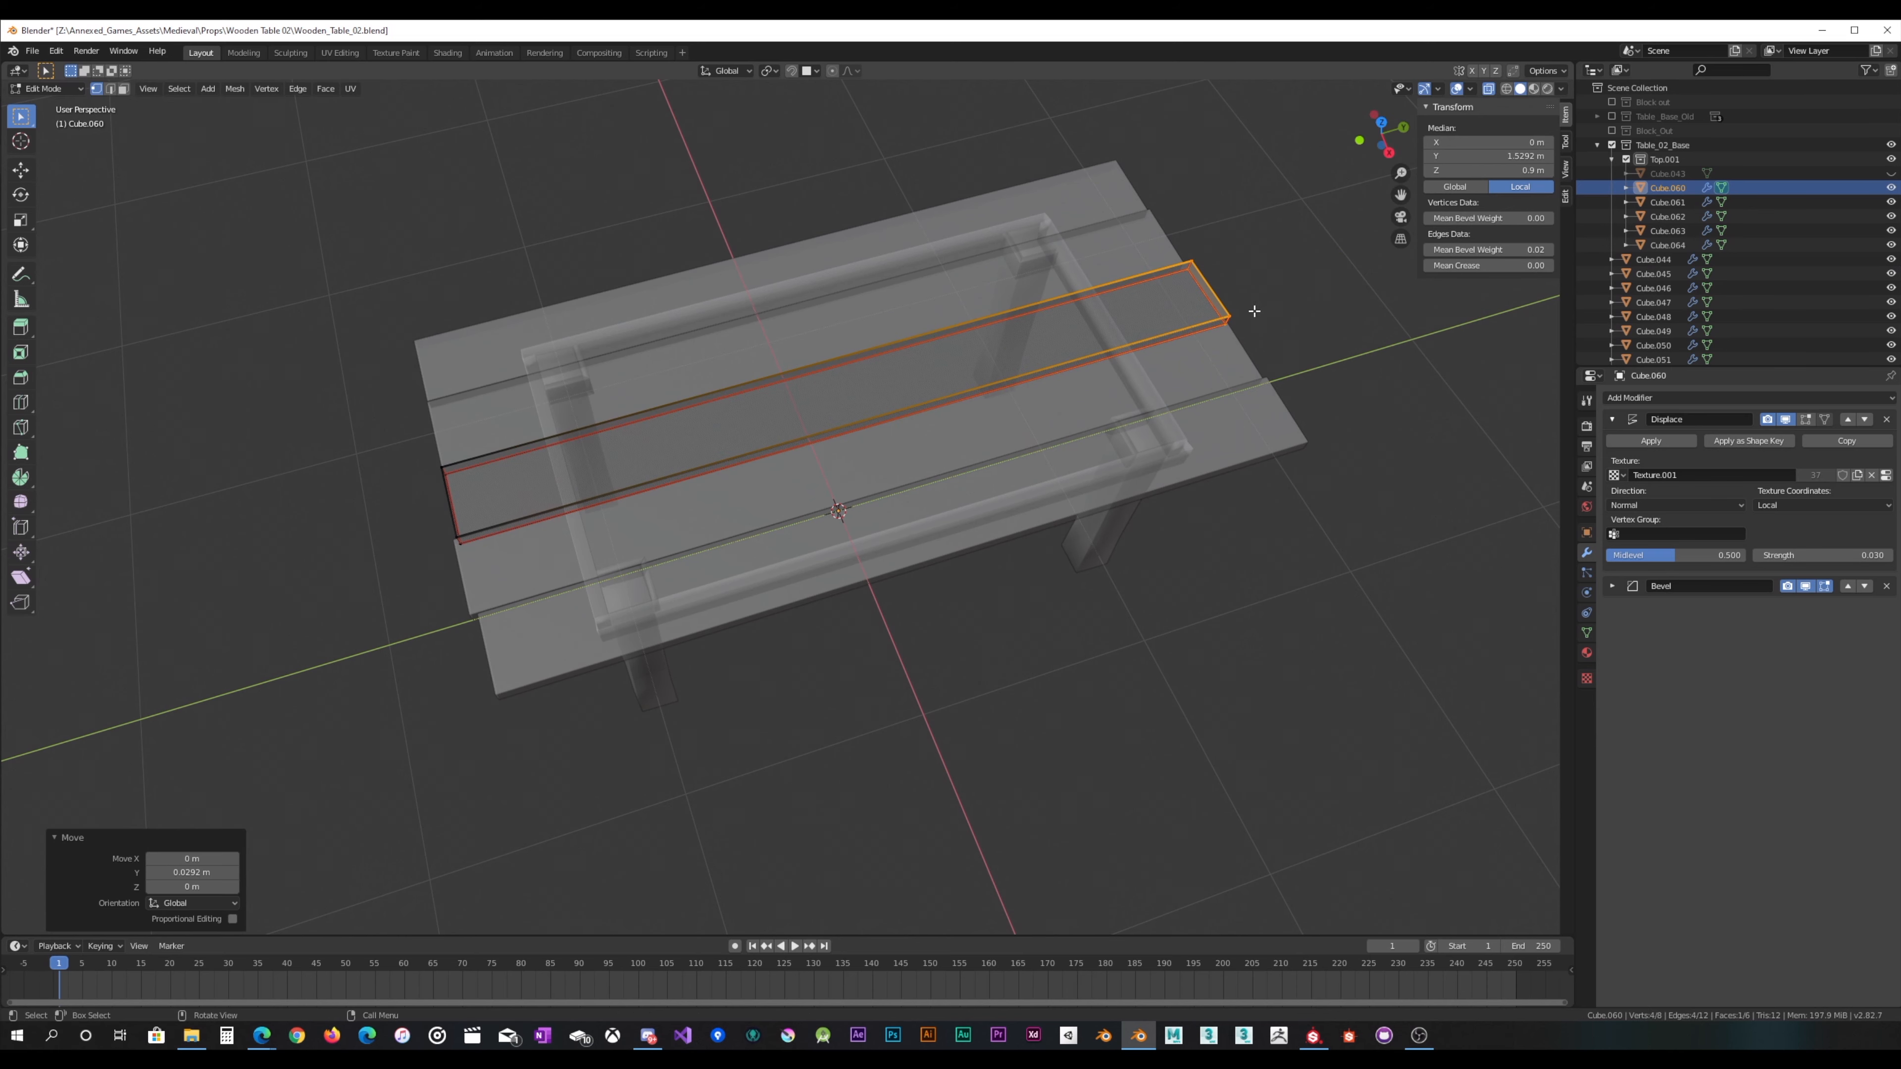
pyautogui.moveTo(1285, 301); pyautogui.dragTo(896, 333, button='middle')
pyautogui.press('Tab')
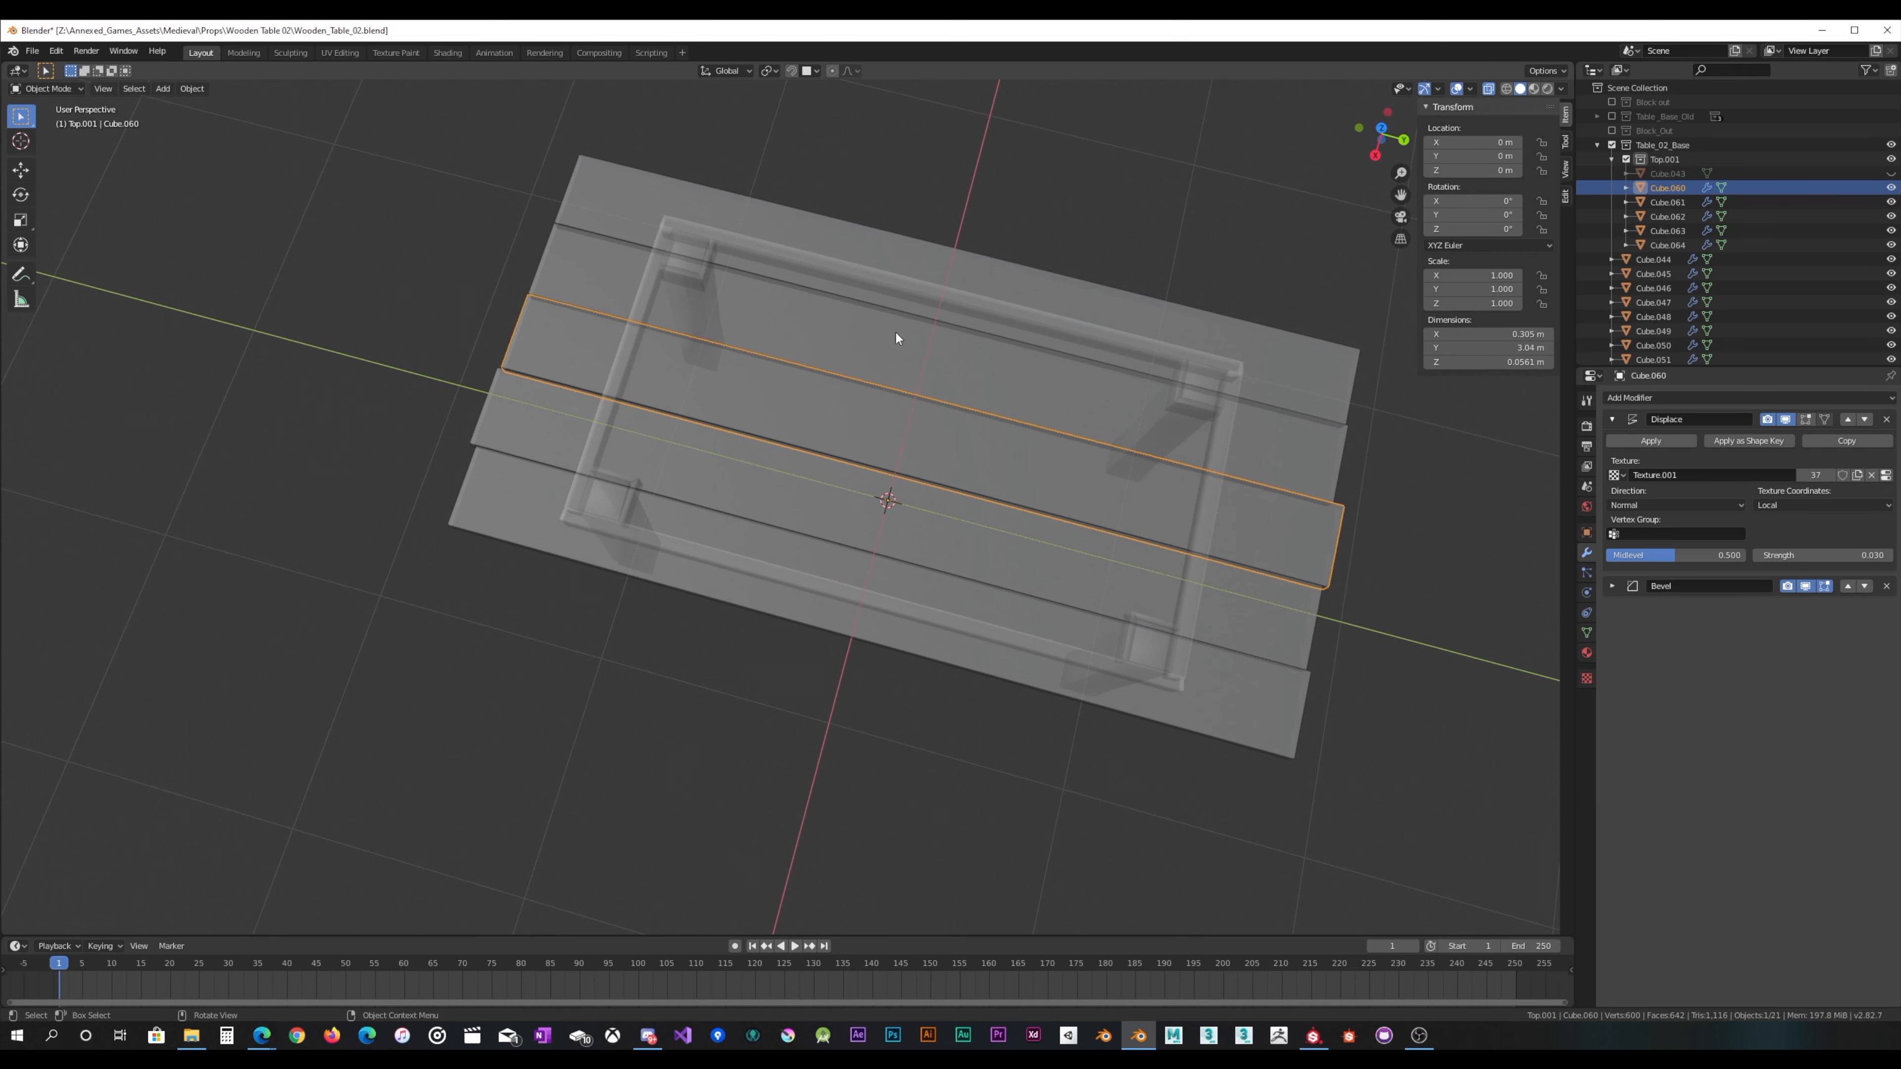
# Step: Shorten plank Cube.061 in Edit Mode by adjusting its -Y end vertices along Y to about -1.488 m
pyautogui.click(850, 333)
pyautogui.press('Tab')
pyautogui.moveTo(486, 289); pyautogui.dragTo(588, 192)
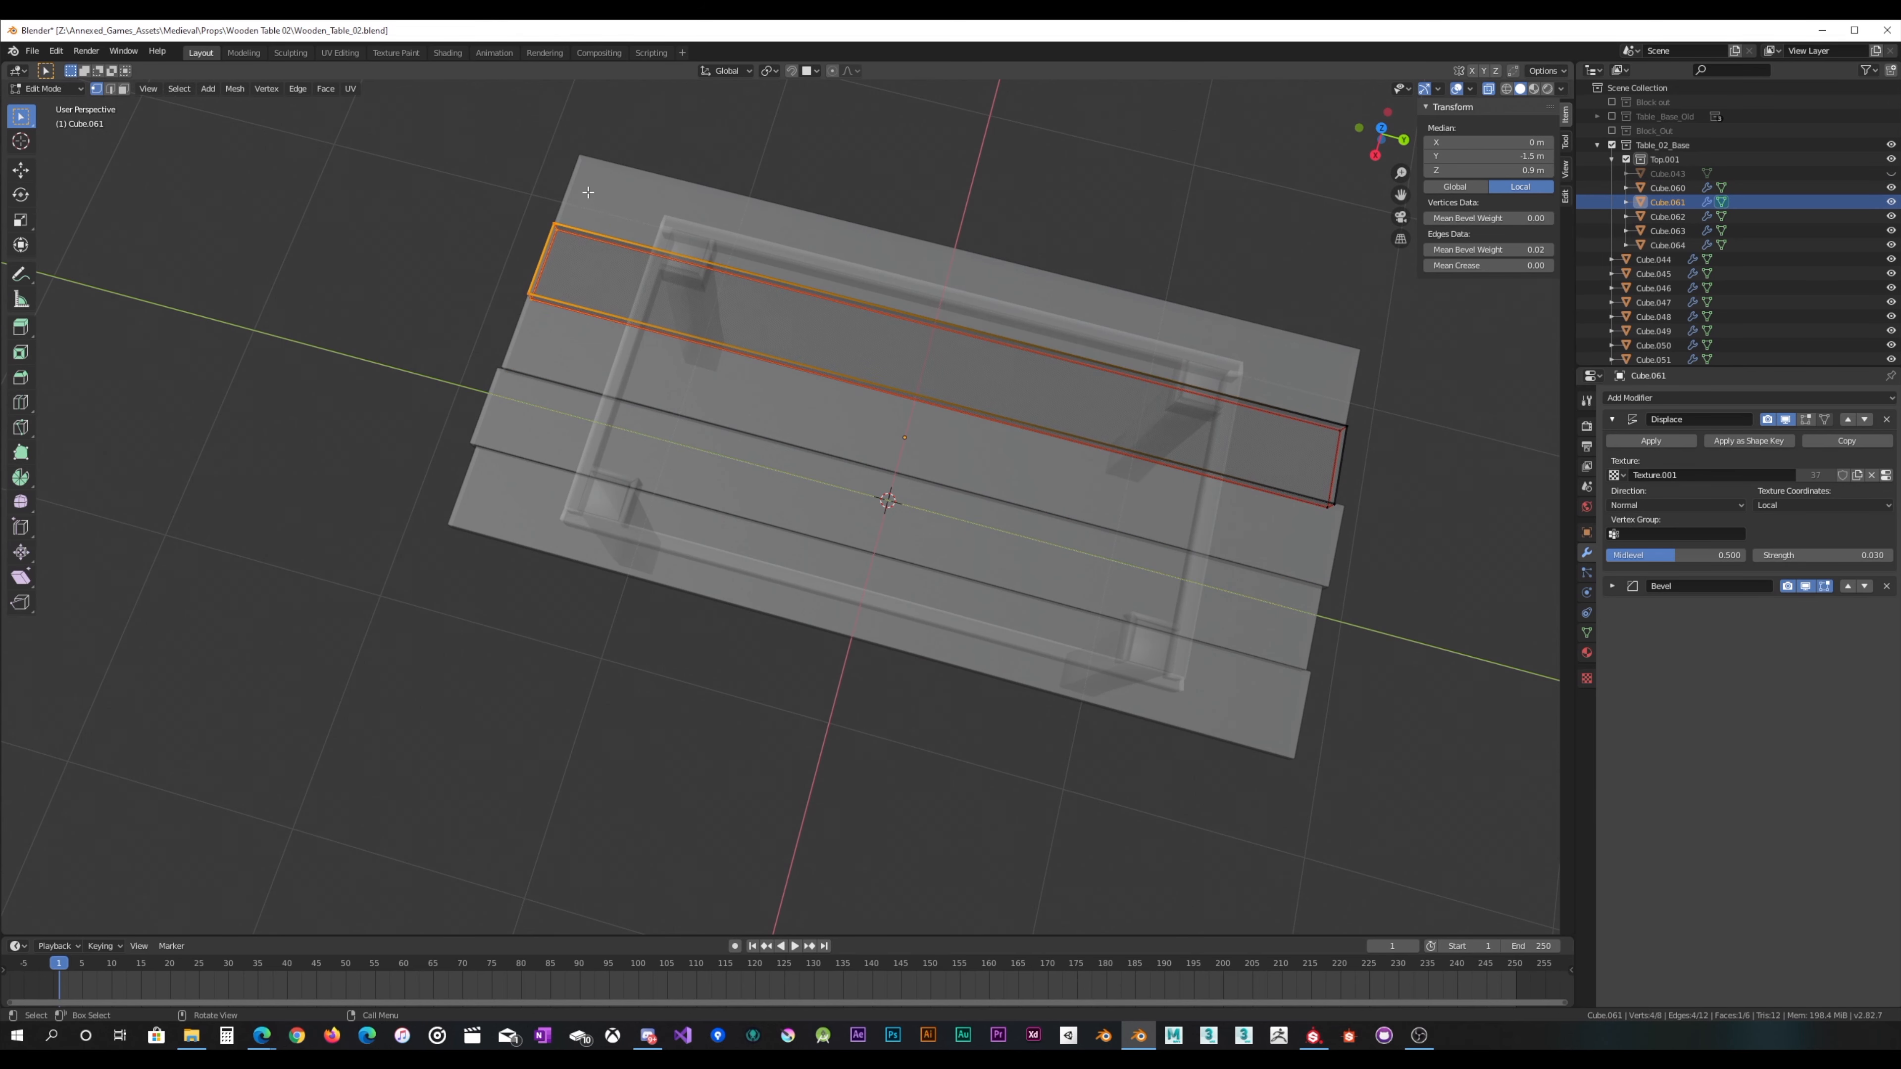
pyautogui.press('g')
pyautogui.press('y')
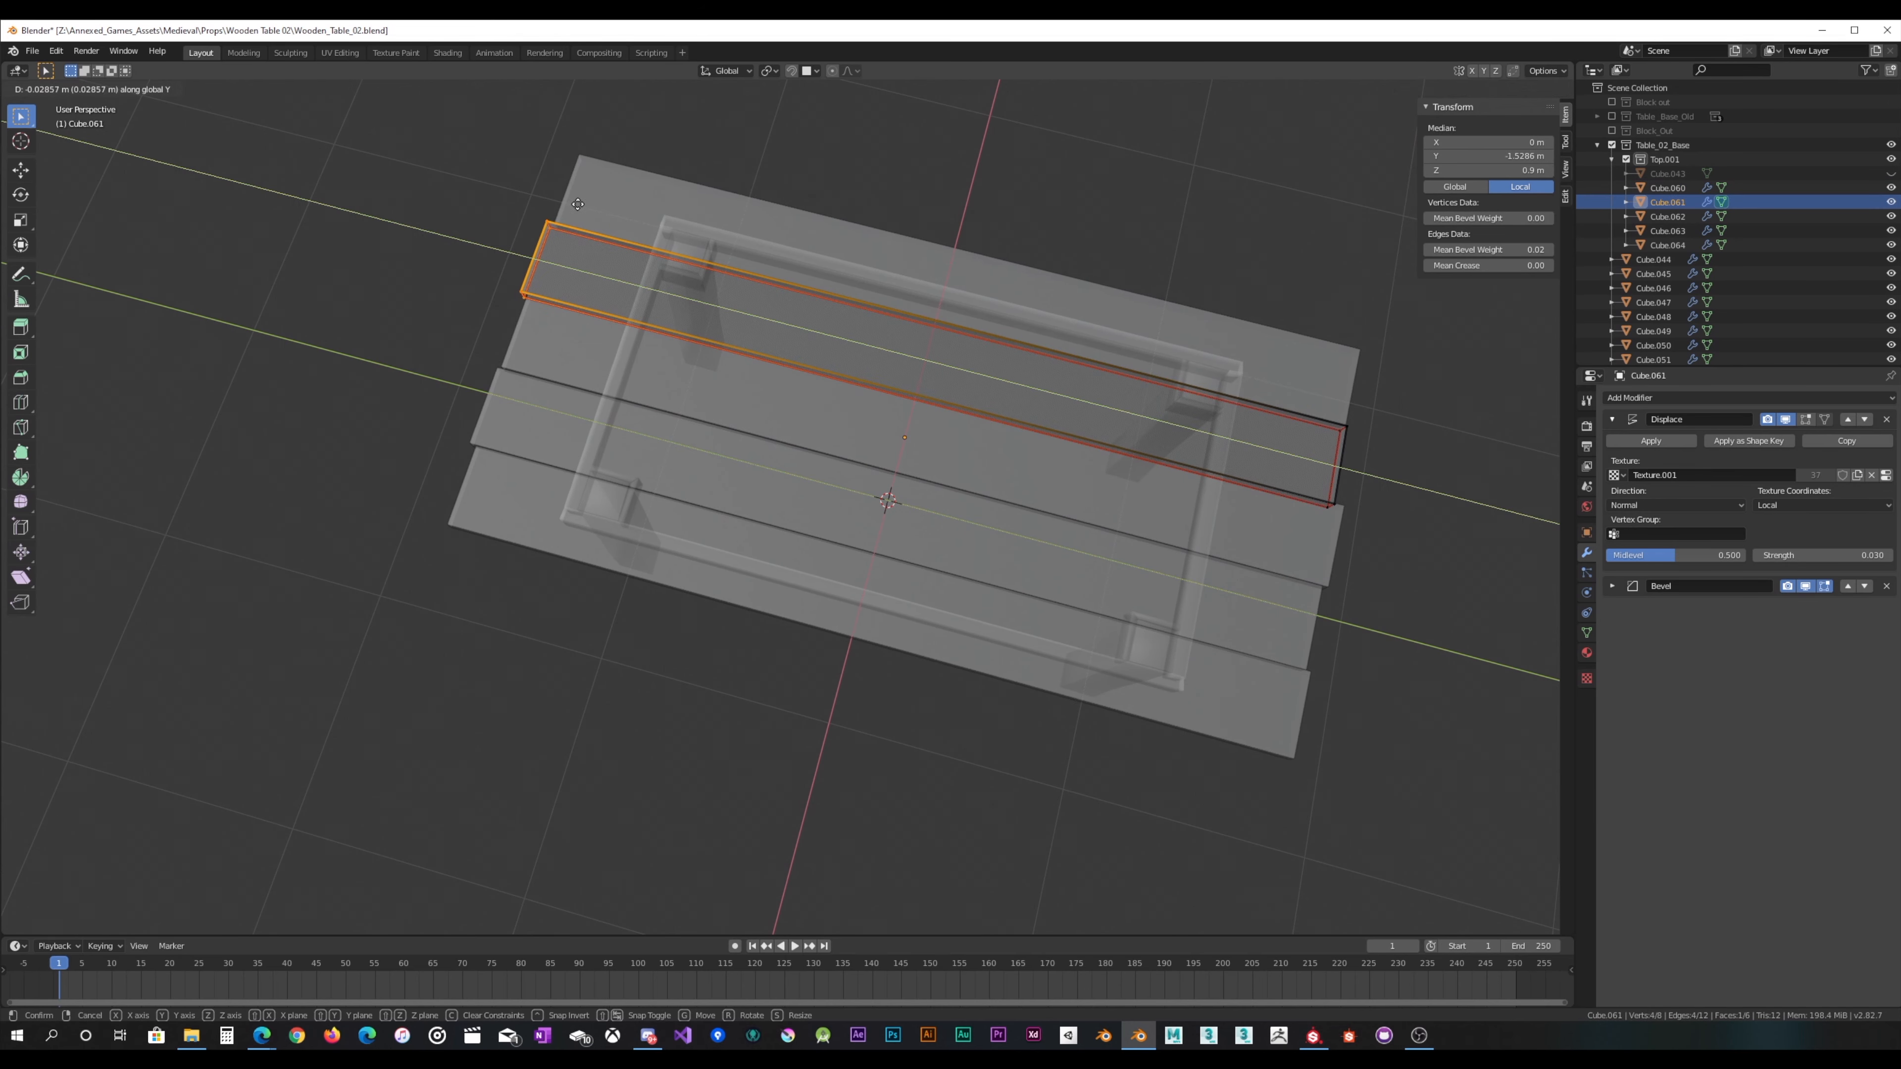
pyautogui.click(578, 203)
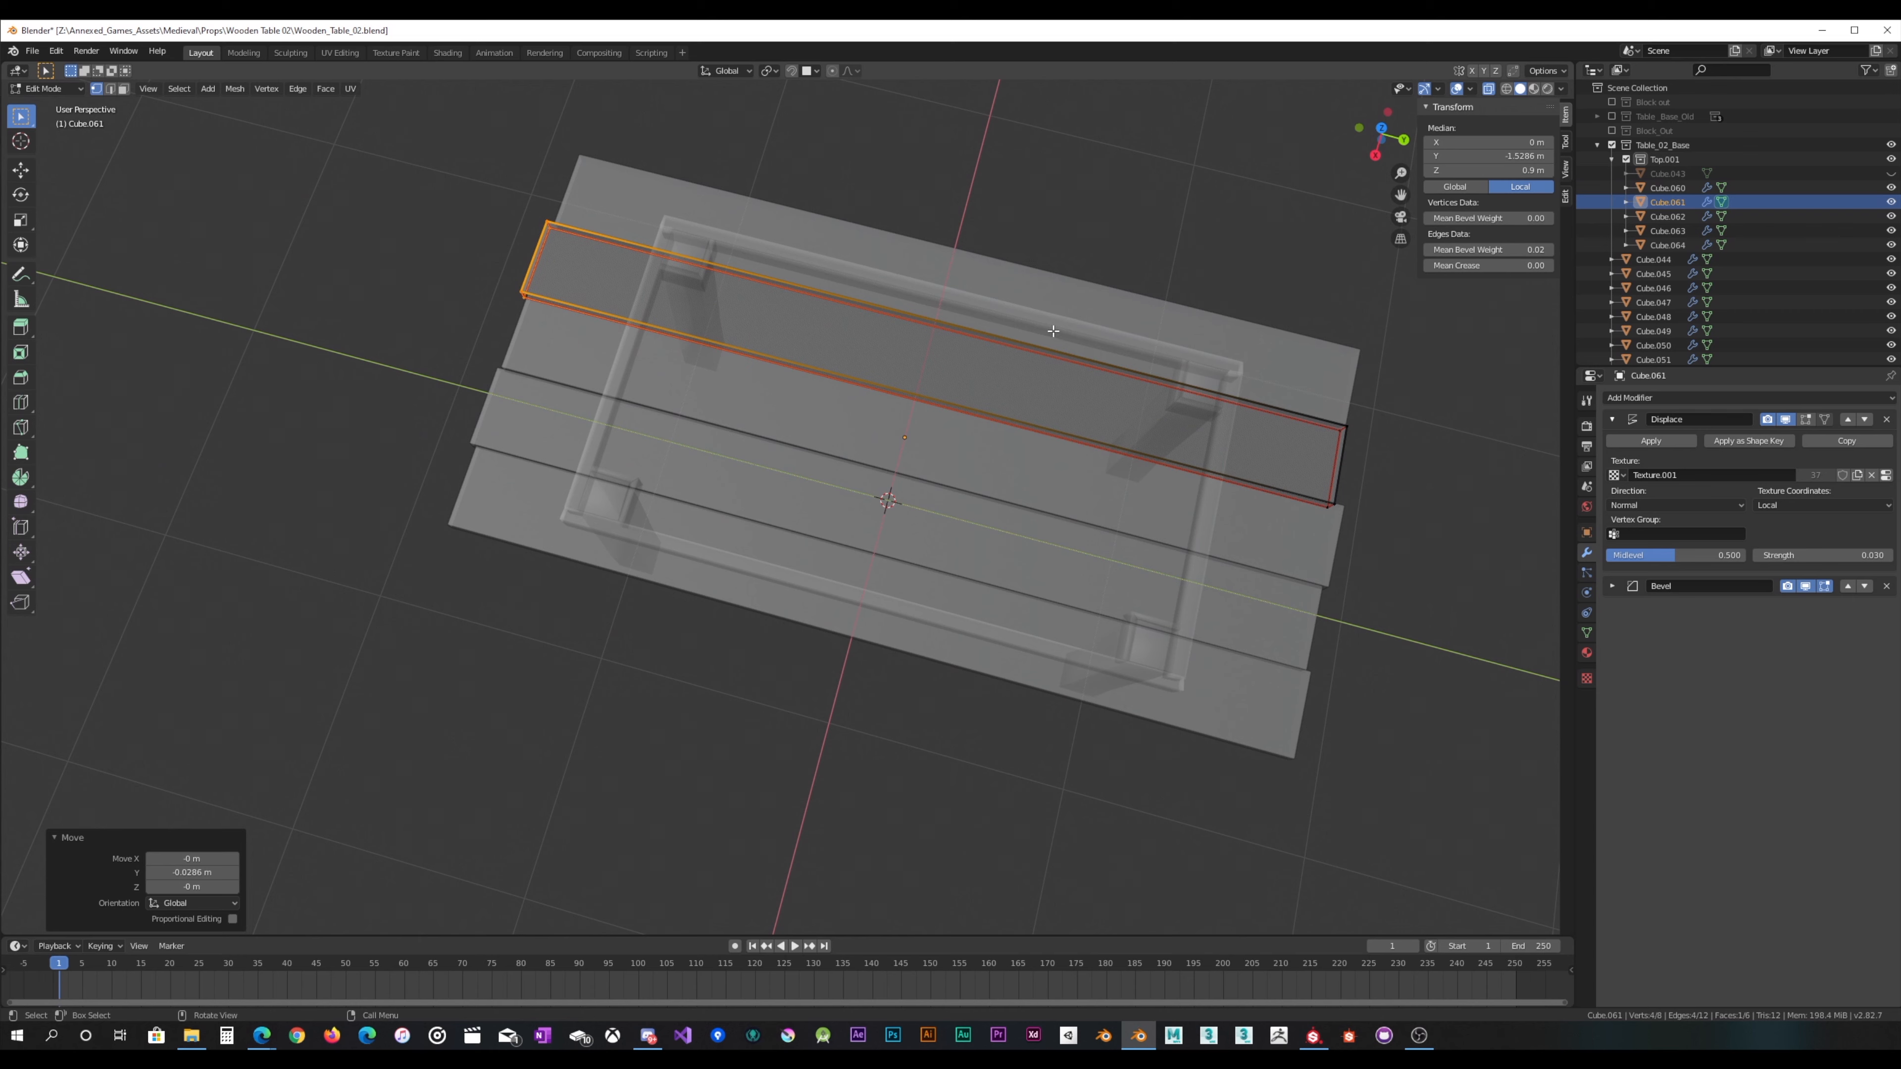
pyautogui.press('g')
pyautogui.press('y')
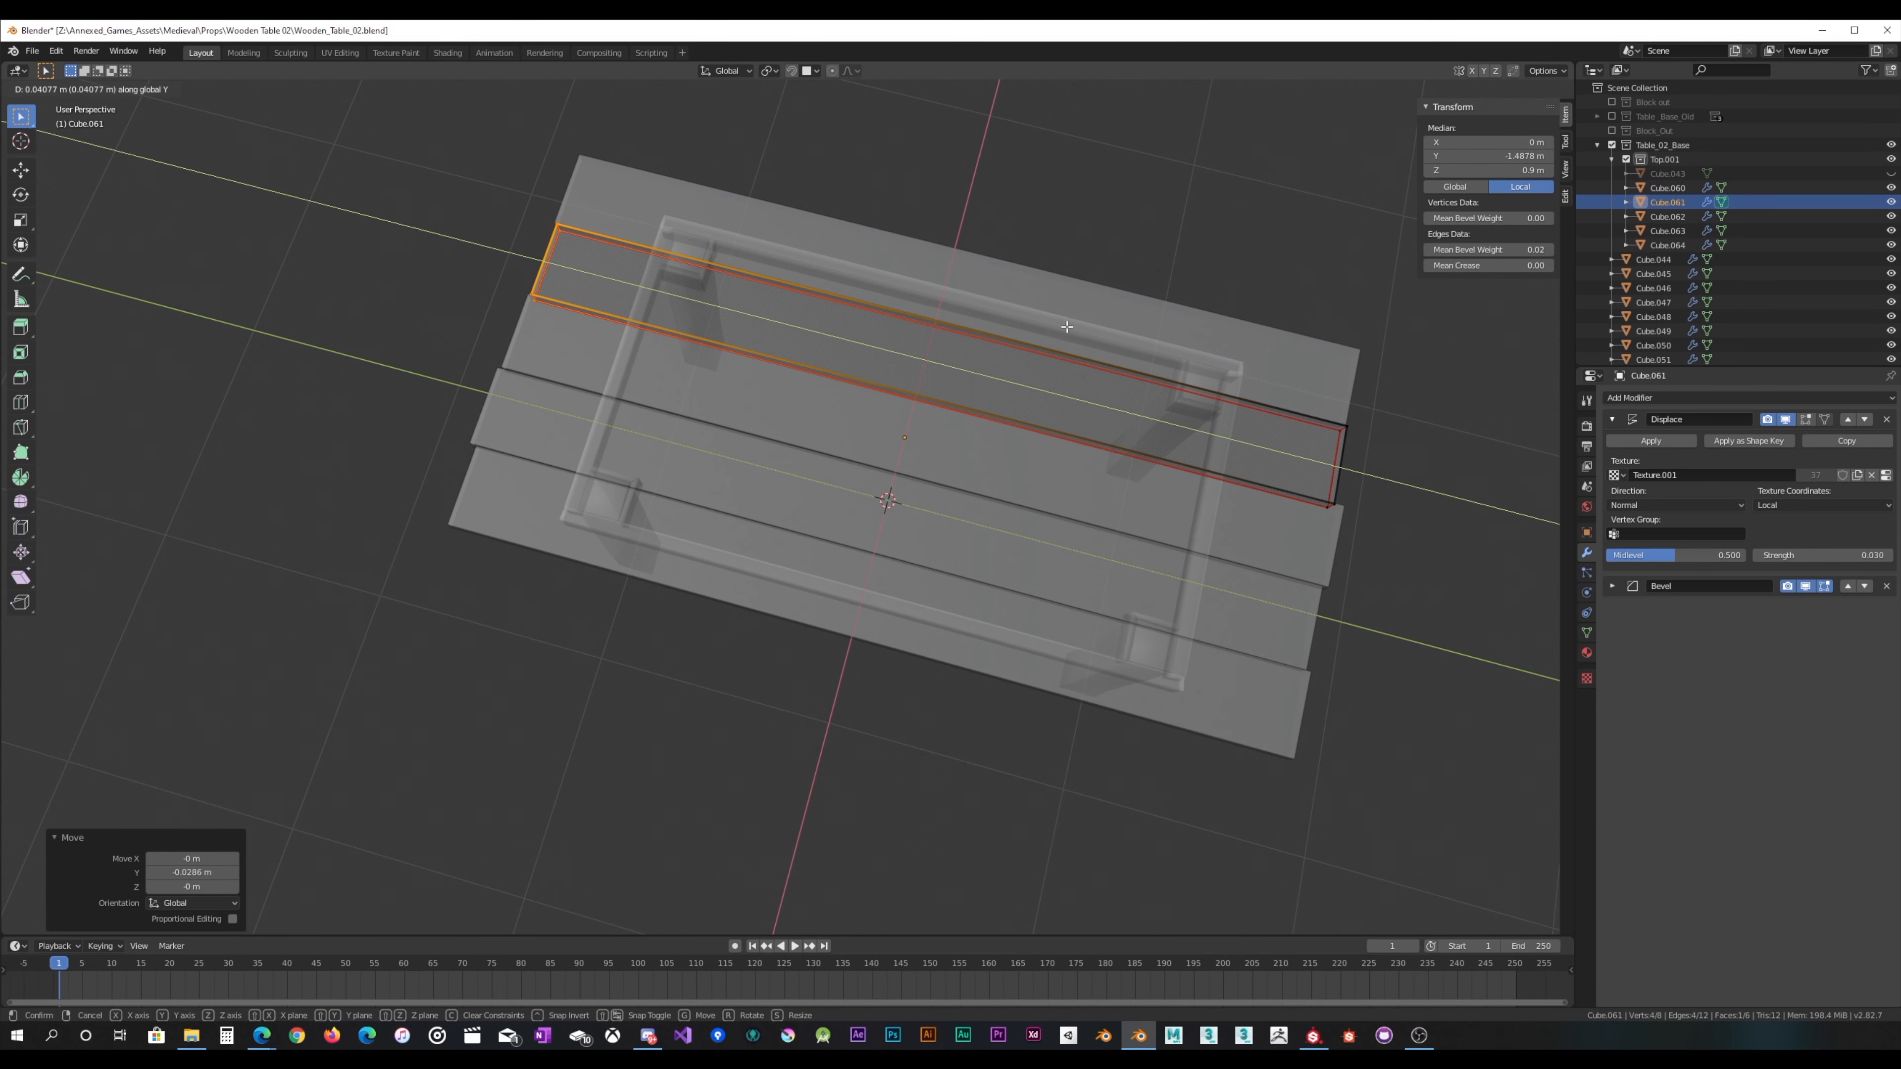
pyautogui.press('Escape')
# Step: Move the vertices at Cube.061's +Y end about 0.044 m along Y and return to Object Mode
pyautogui.moveTo(1238, 536); pyautogui.dragTo(1422, 364)
pyautogui.press('g')
pyautogui.press('y')
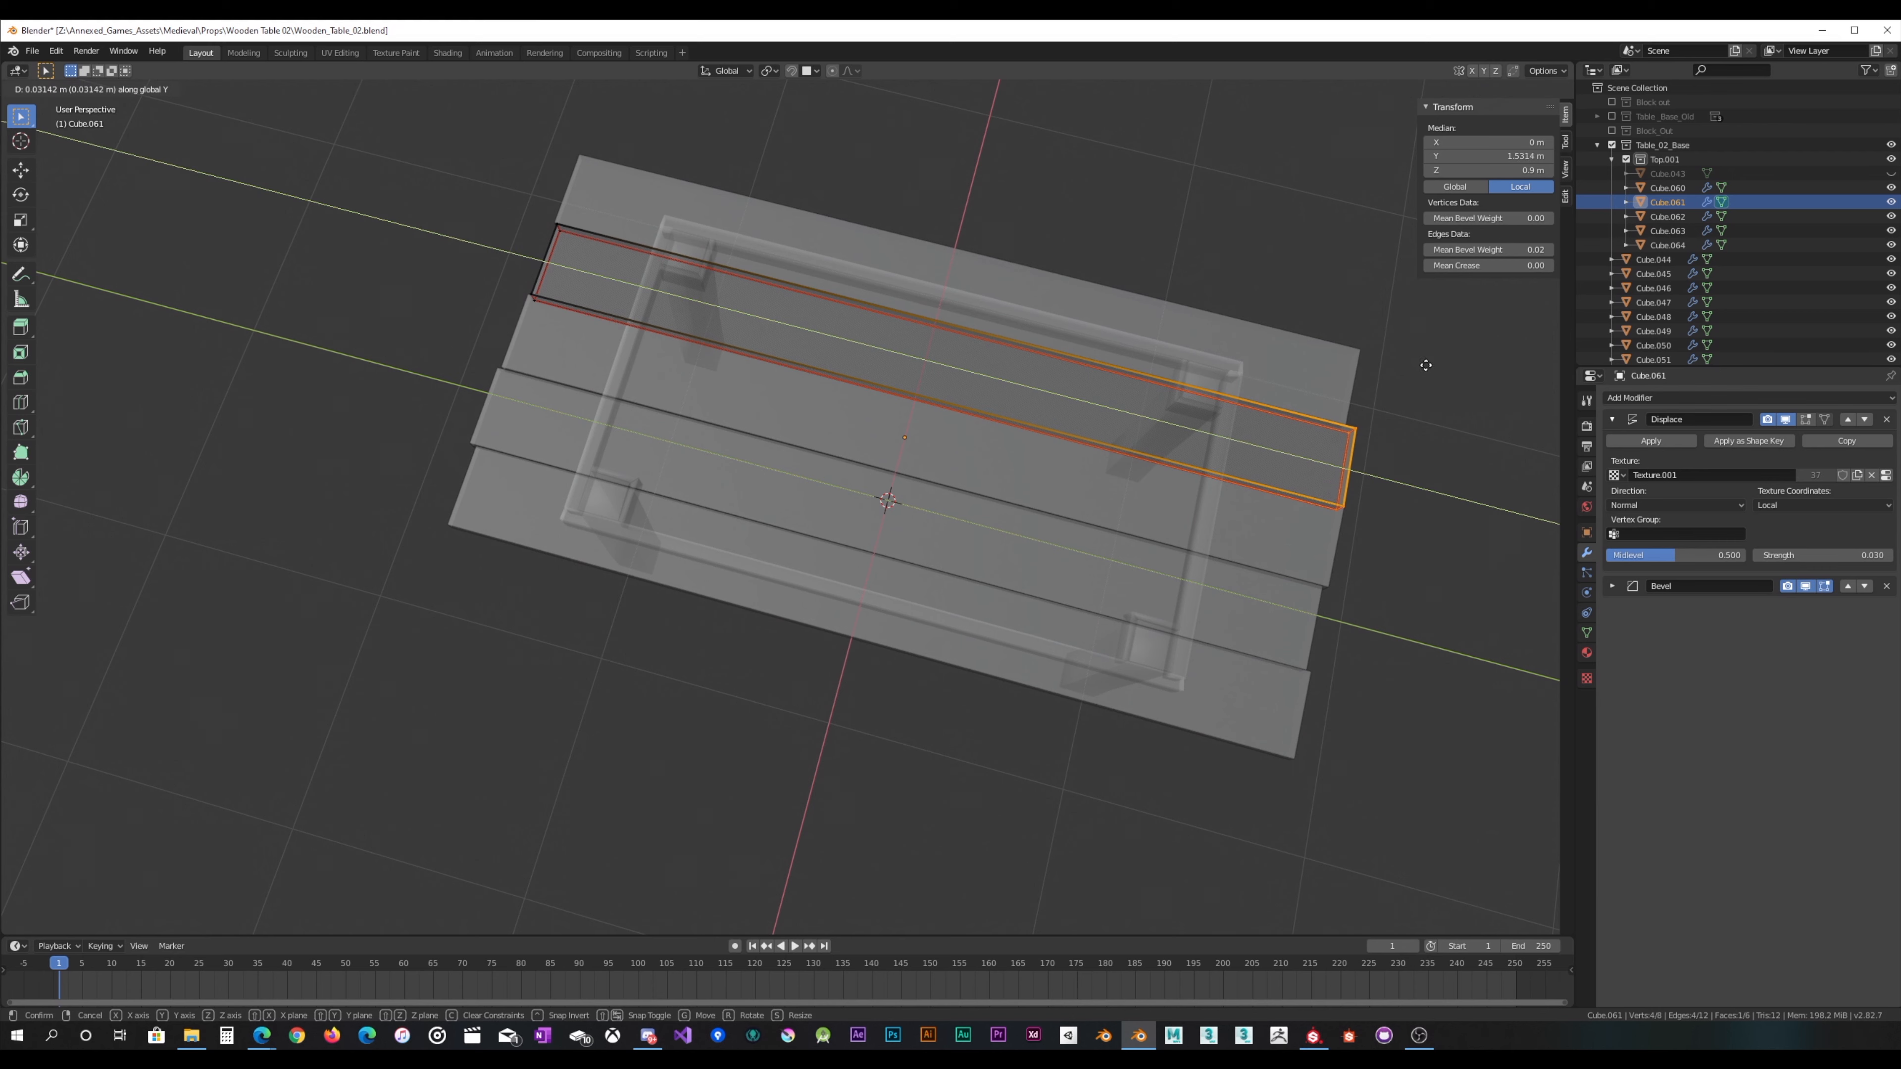
pyautogui.click(1430, 364)
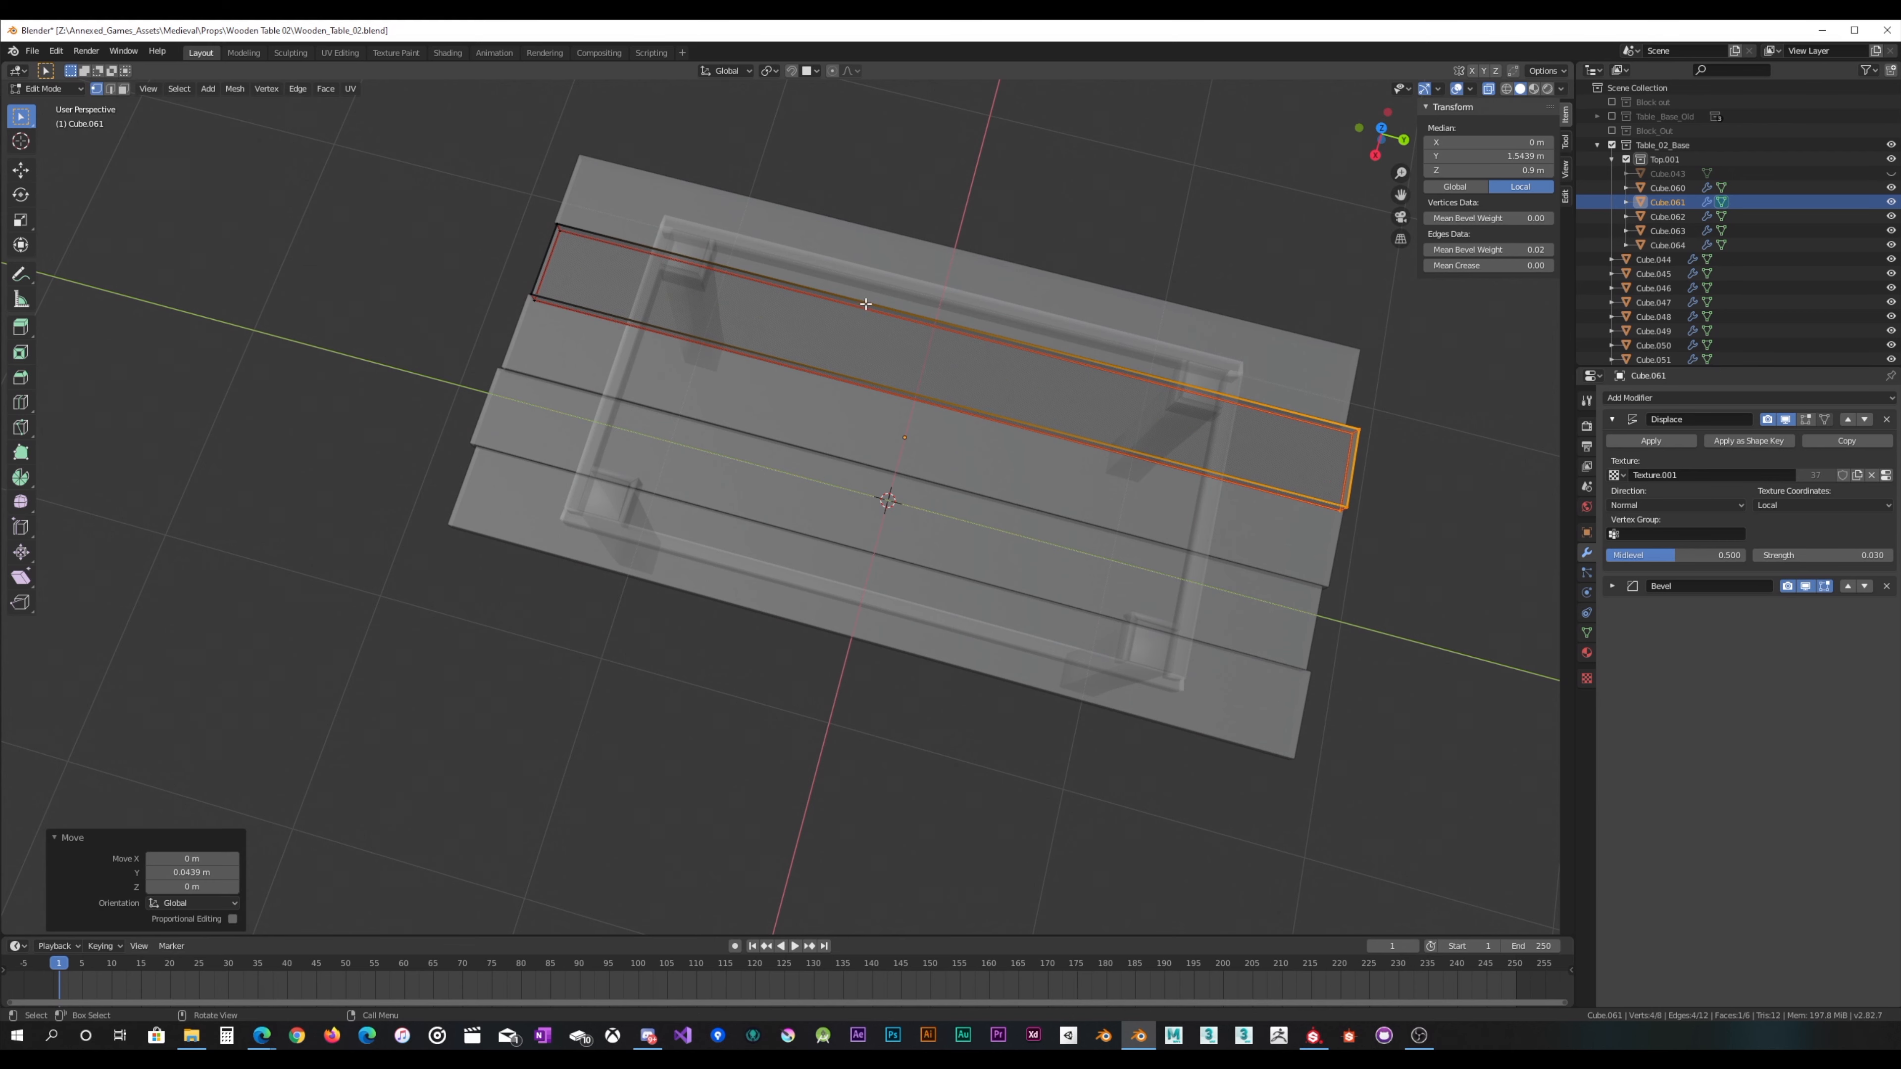
pyautogui.press('Tab')
# Step: Lengthen the outermost plank on the -X side, Cube.062, by moving its +Y end vertices about 0.029 m along Y in Edit Mode
pyautogui.click(890, 269)
pyautogui.press('Tab')
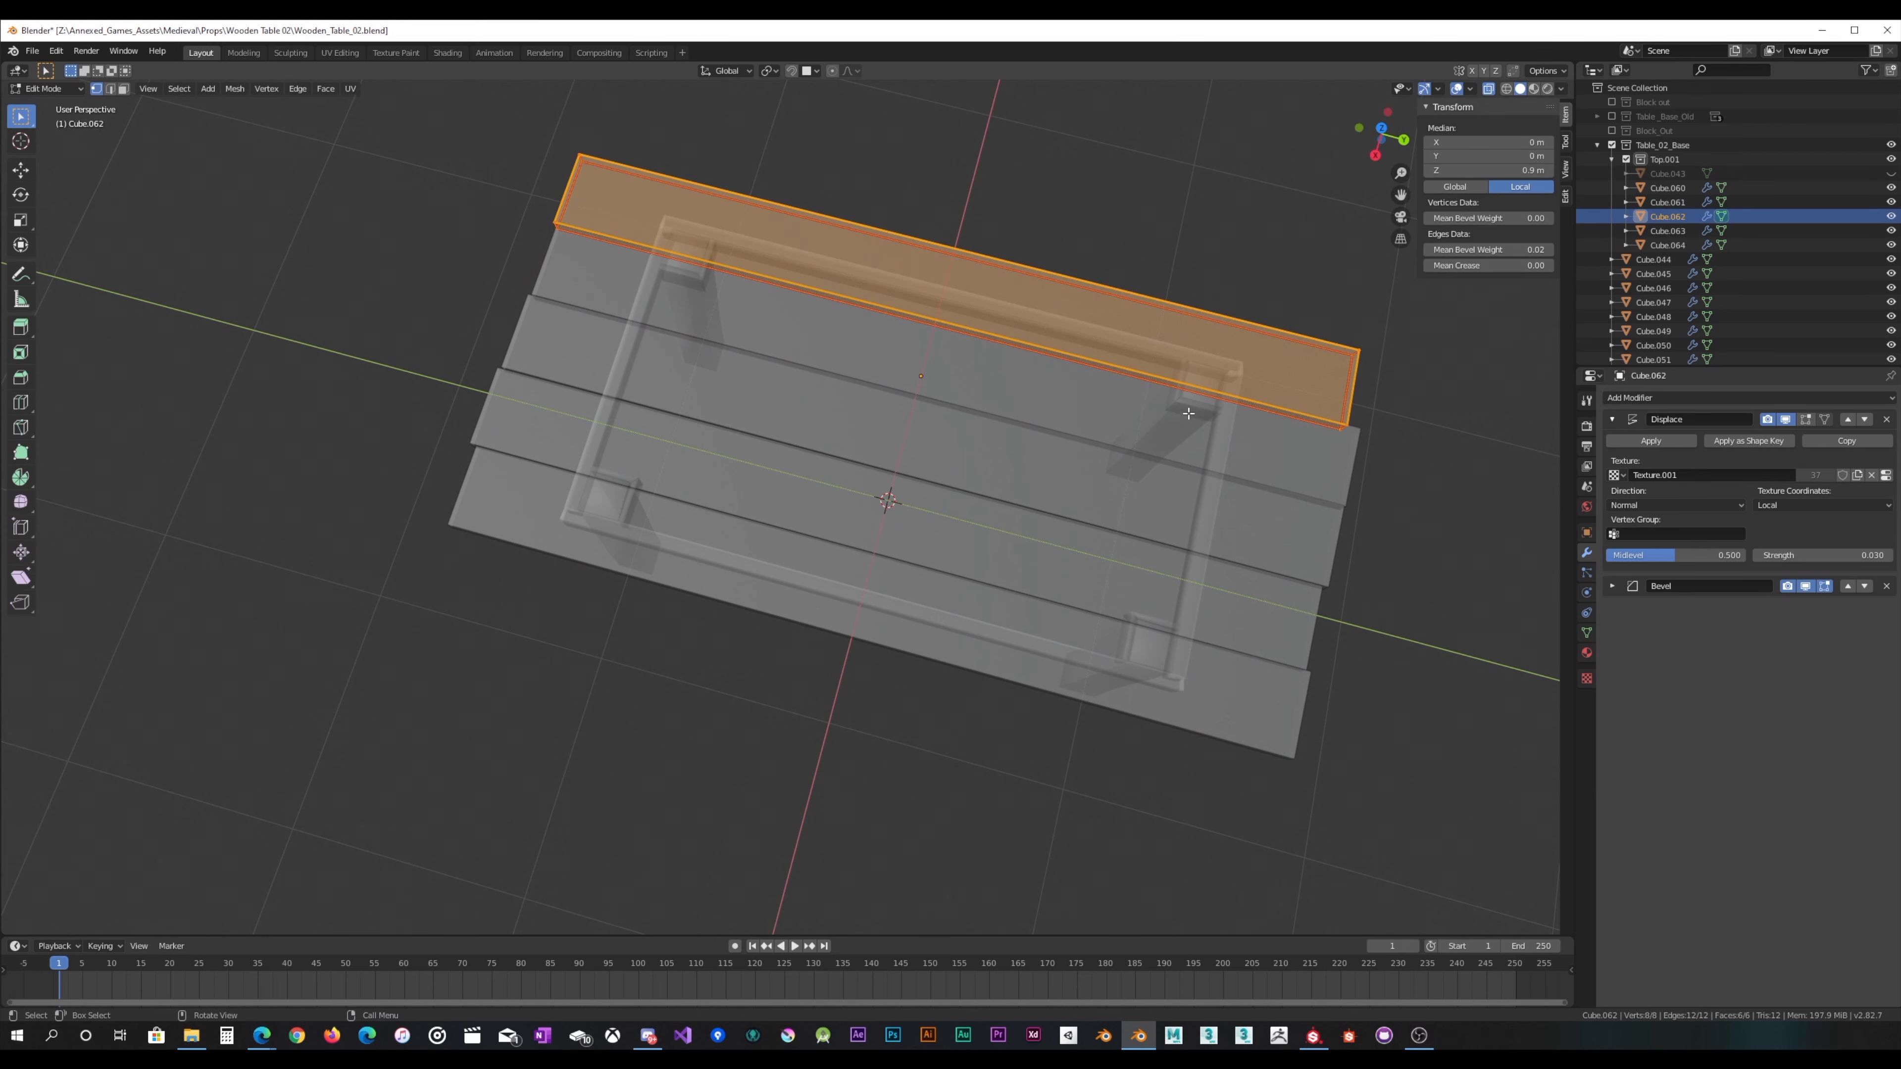
pyautogui.moveTo(1377, 303); pyautogui.dragTo(1216, 441)
pyautogui.press('g')
pyautogui.press('y')
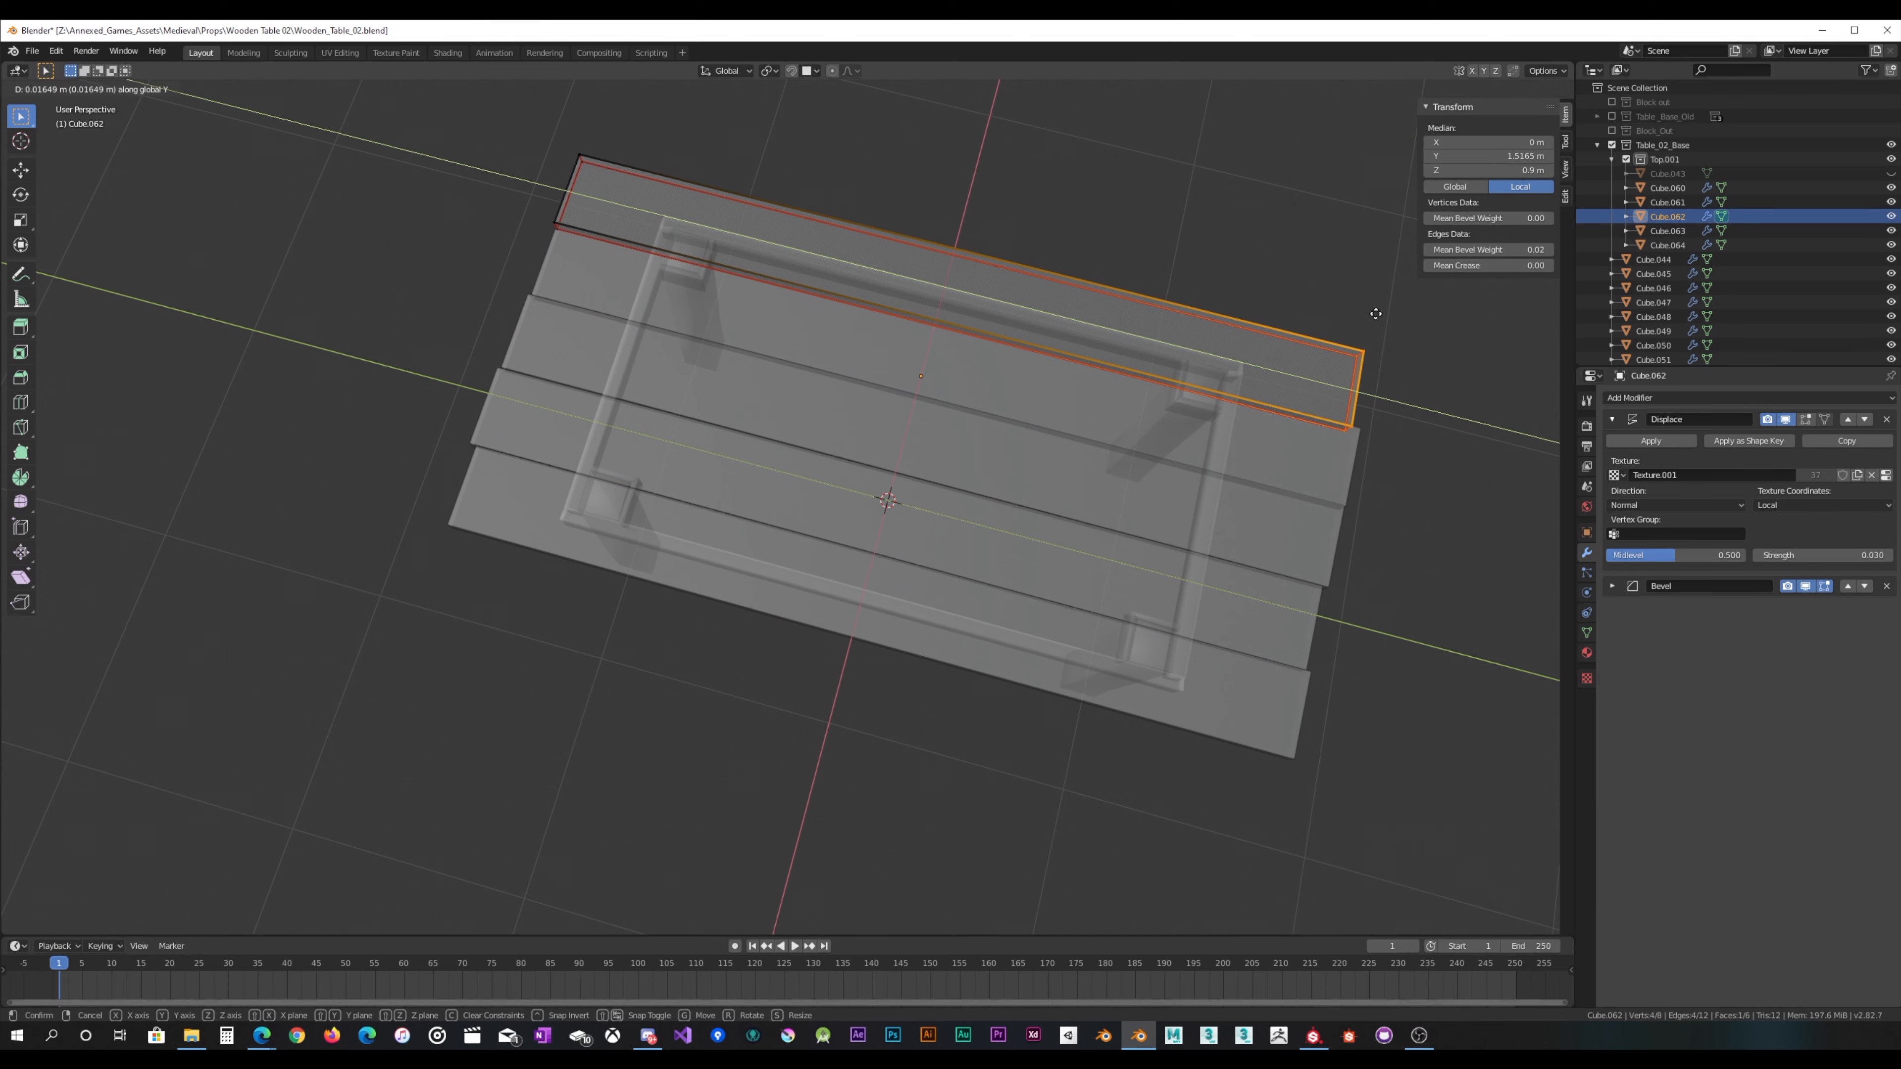
pyautogui.click(1379, 315)
pyautogui.moveTo(1379, 315); pyautogui.dragTo(1081, 694, button='middle')
pyautogui.press('Tab')
# Step: Turn off X-ray display and leave Cube.062 in Object Mode
pyautogui.click(888, 206)
pyautogui.click(1488, 88)
pyautogui.press('Tab')
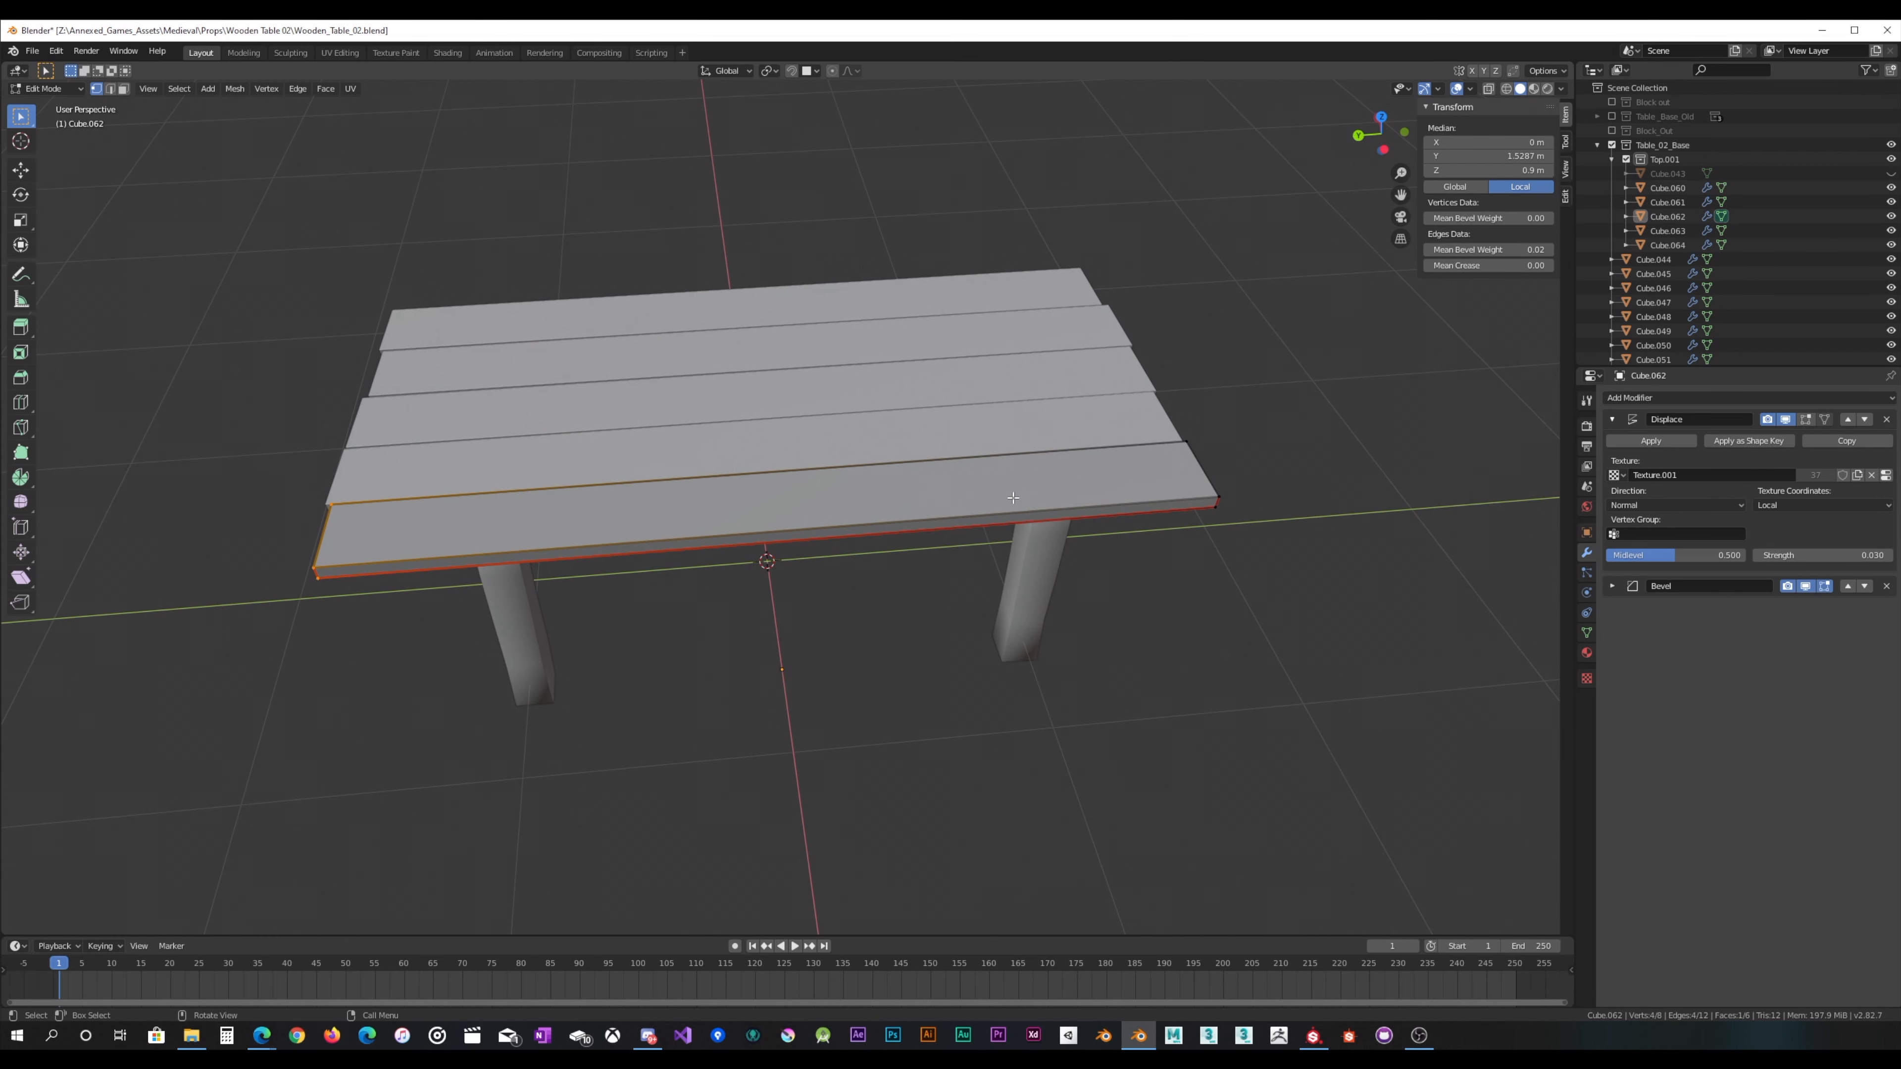
pyautogui.moveTo(1012, 497); pyautogui.dragTo(978, 516, button='middle')
pyautogui.press('Tab')
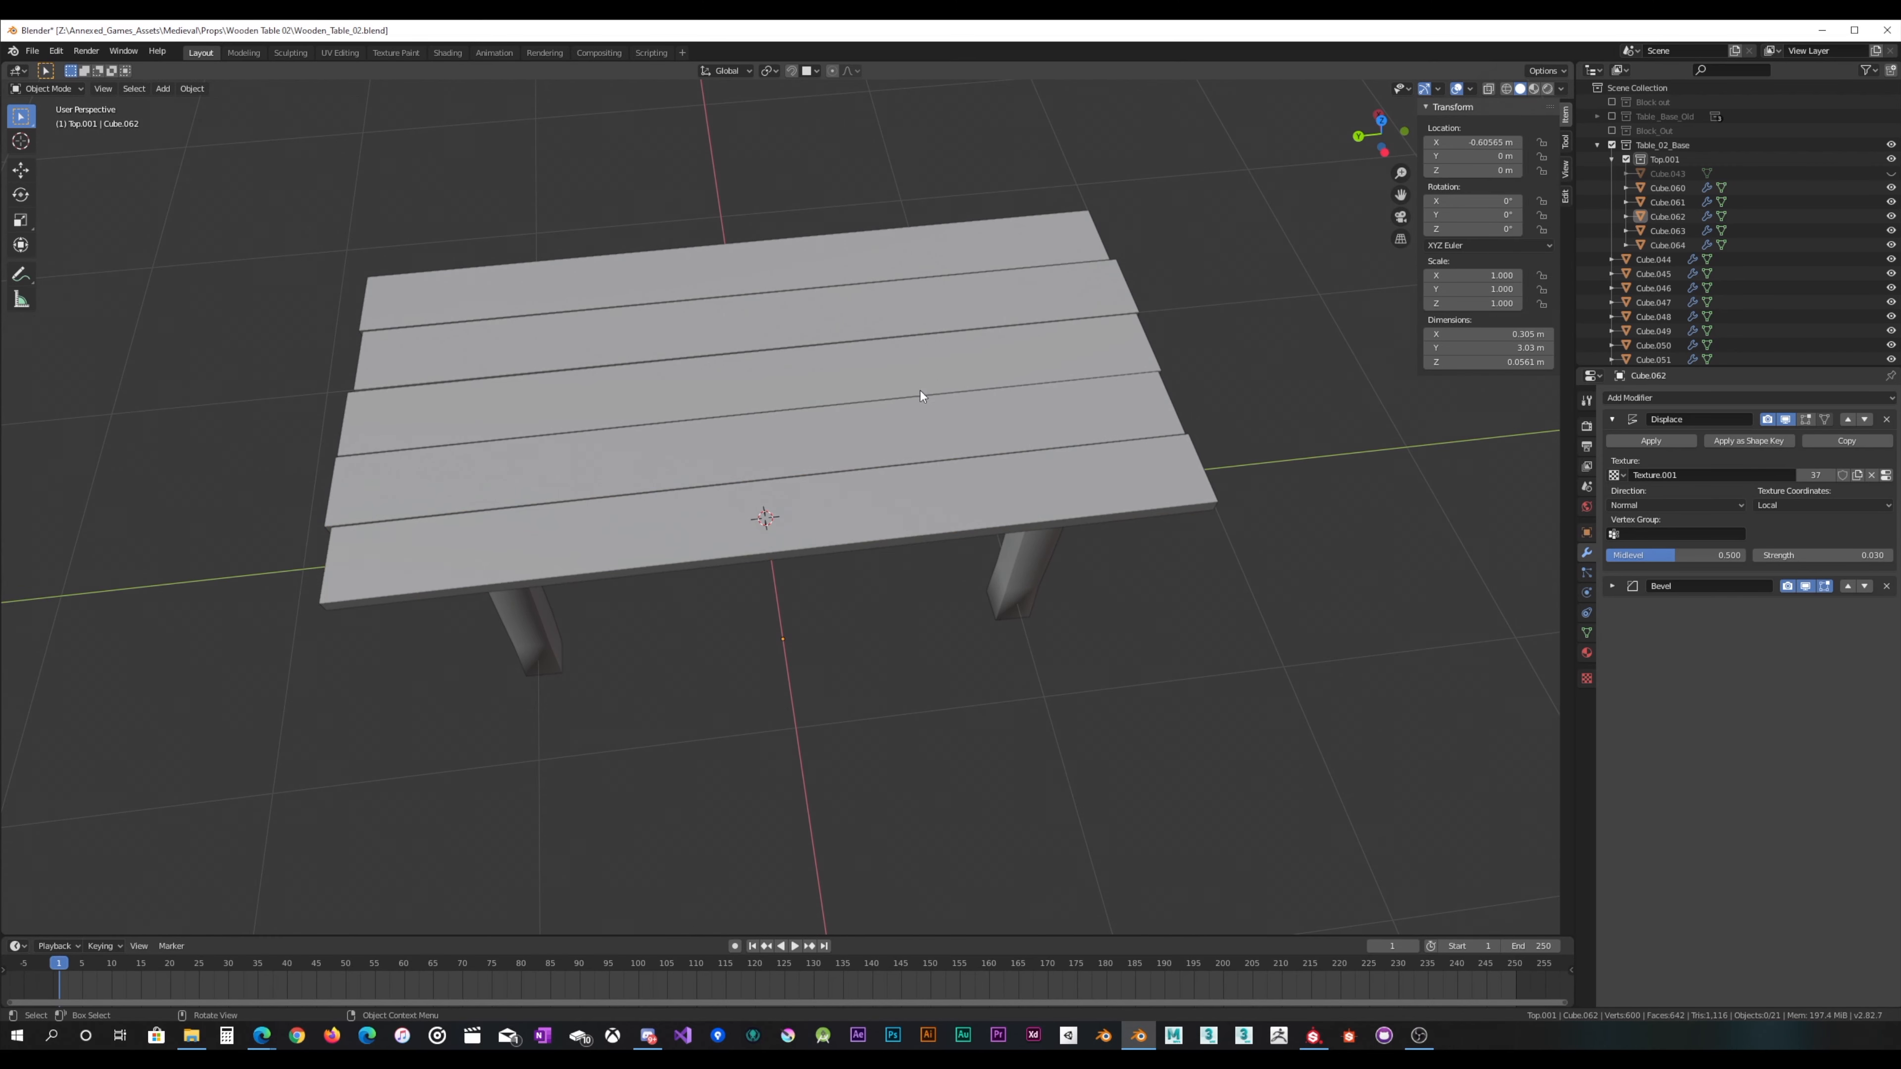
# Step: Select all five tabletop planks and enter Edit Mode on them together
pyautogui.click(615, 480)
pyautogui.keyDown('shift'); pyautogui.click(646, 534); pyautogui.keyUp('shift')
pyautogui.keyDown('shift'); pyautogui.click(662, 391); pyautogui.keyUp('shift')
pyautogui.keyDown('shift'); pyautogui.click(672, 340); pyautogui.keyUp('shift')
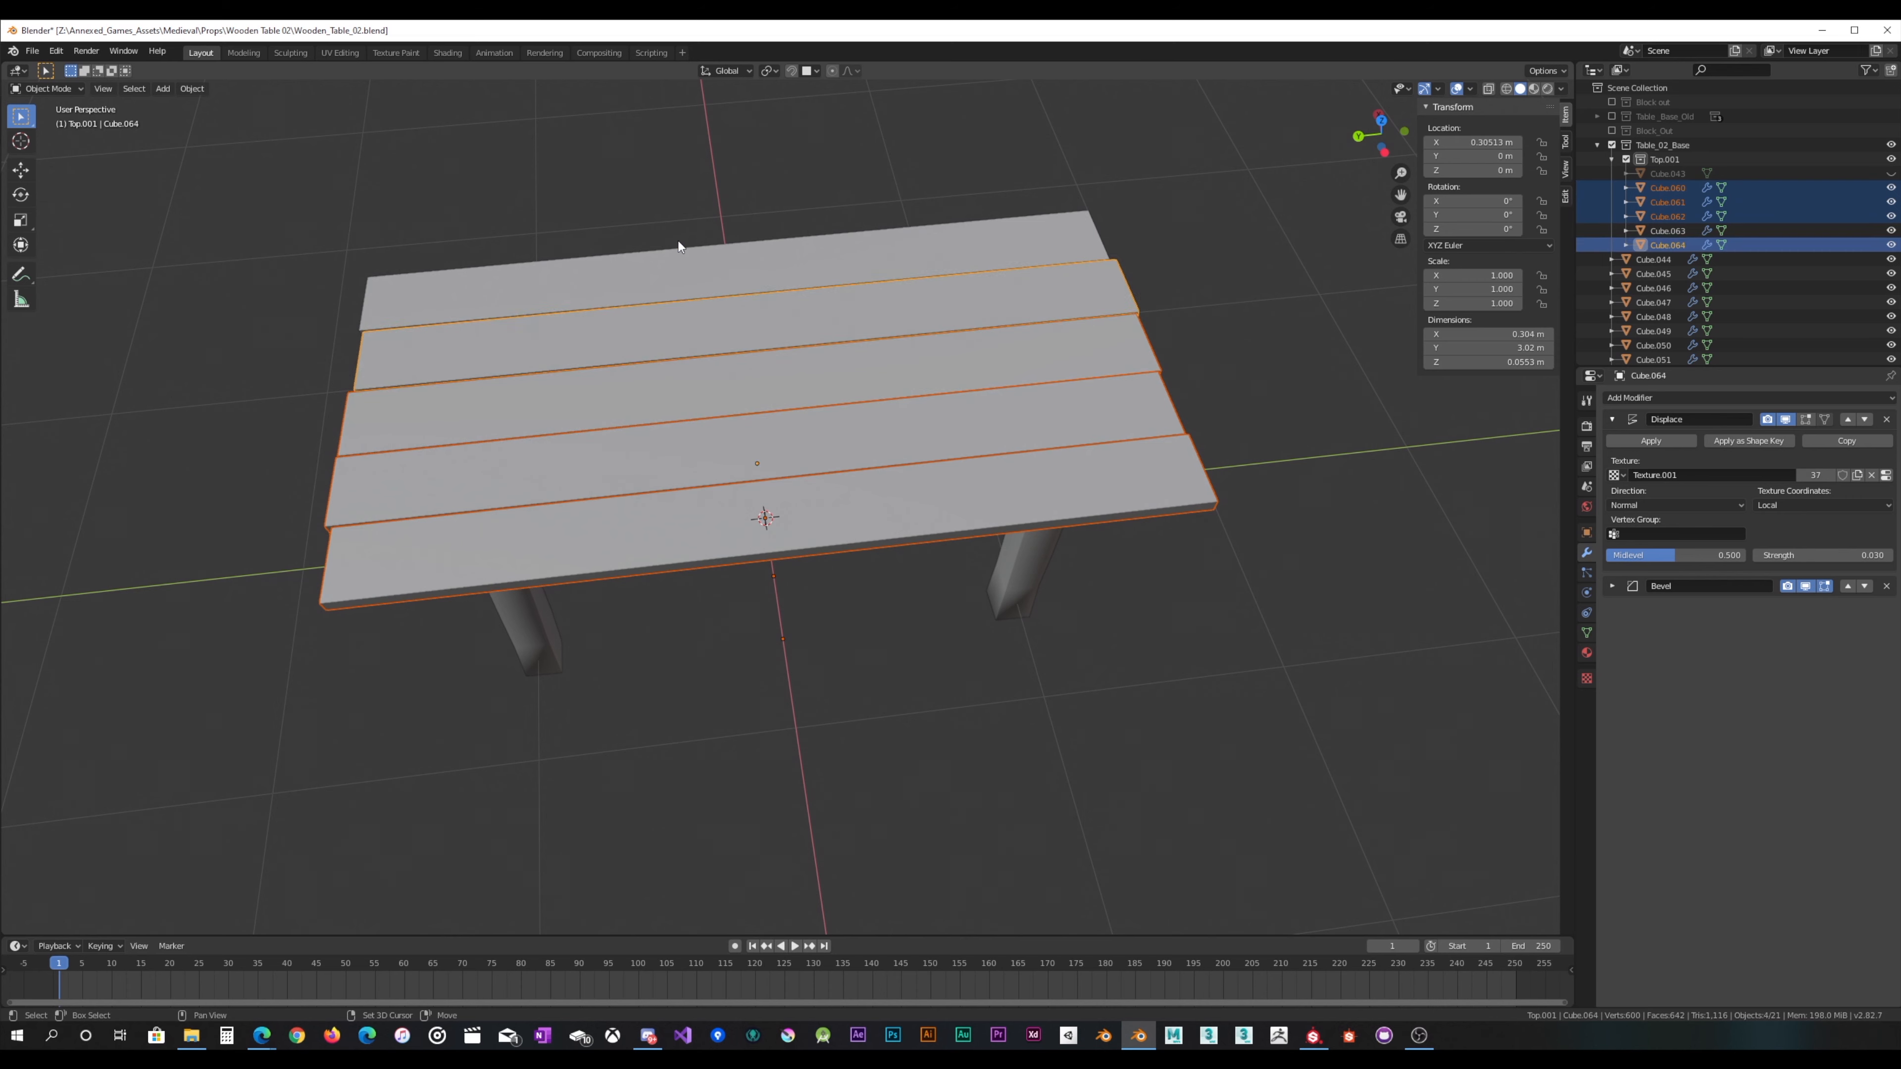
pyautogui.keyDown('shift'); pyautogui.click(678, 259); pyautogui.keyUp('shift')
pyautogui.press('Tab')
pyautogui.moveTo(678, 258); pyautogui.dragTo(757, 515, button='middle')
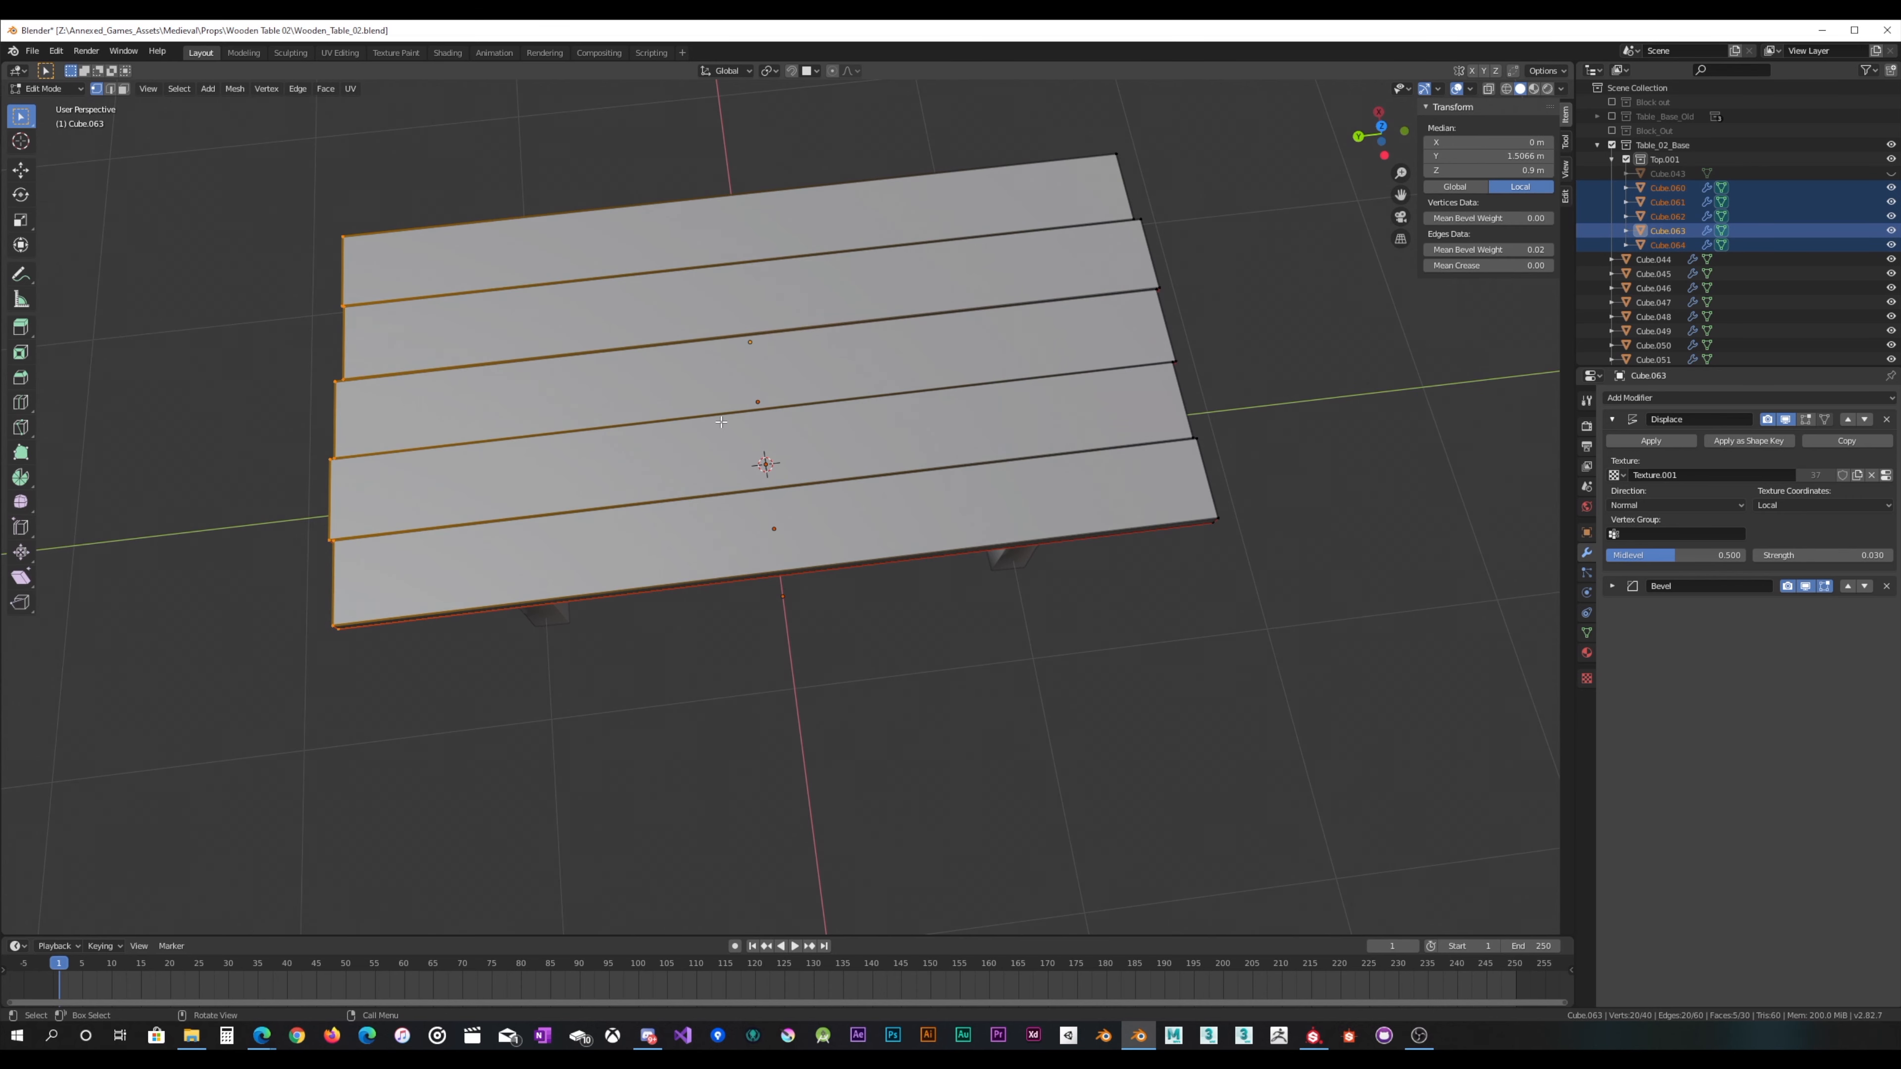
# Step: Add five evenly spaced, unslid loop cuts across each of the planks Cube.062 and Cube.061
pyautogui.hotkey('ctrl', 'r')
pyautogui.scroll(1, 945, 540)
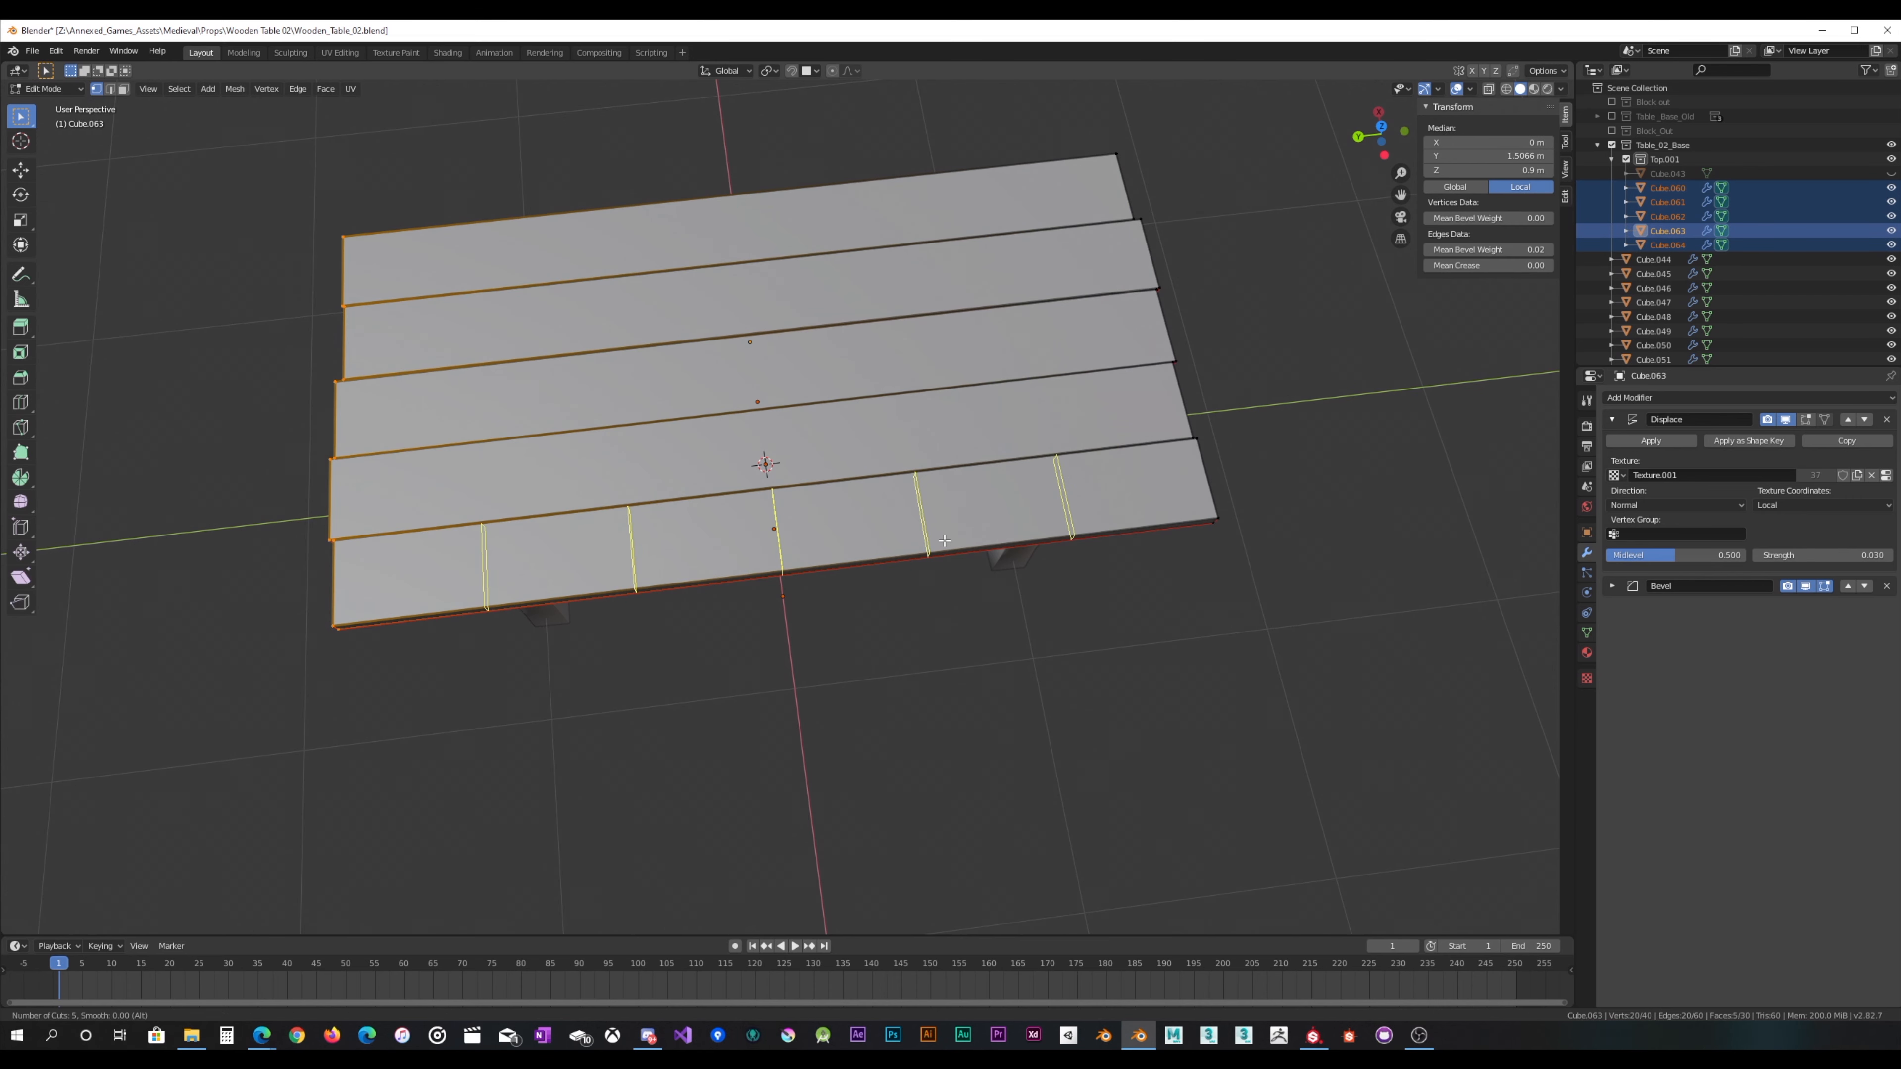
pyautogui.click(945, 545)
pyautogui.rightClick(945, 544)
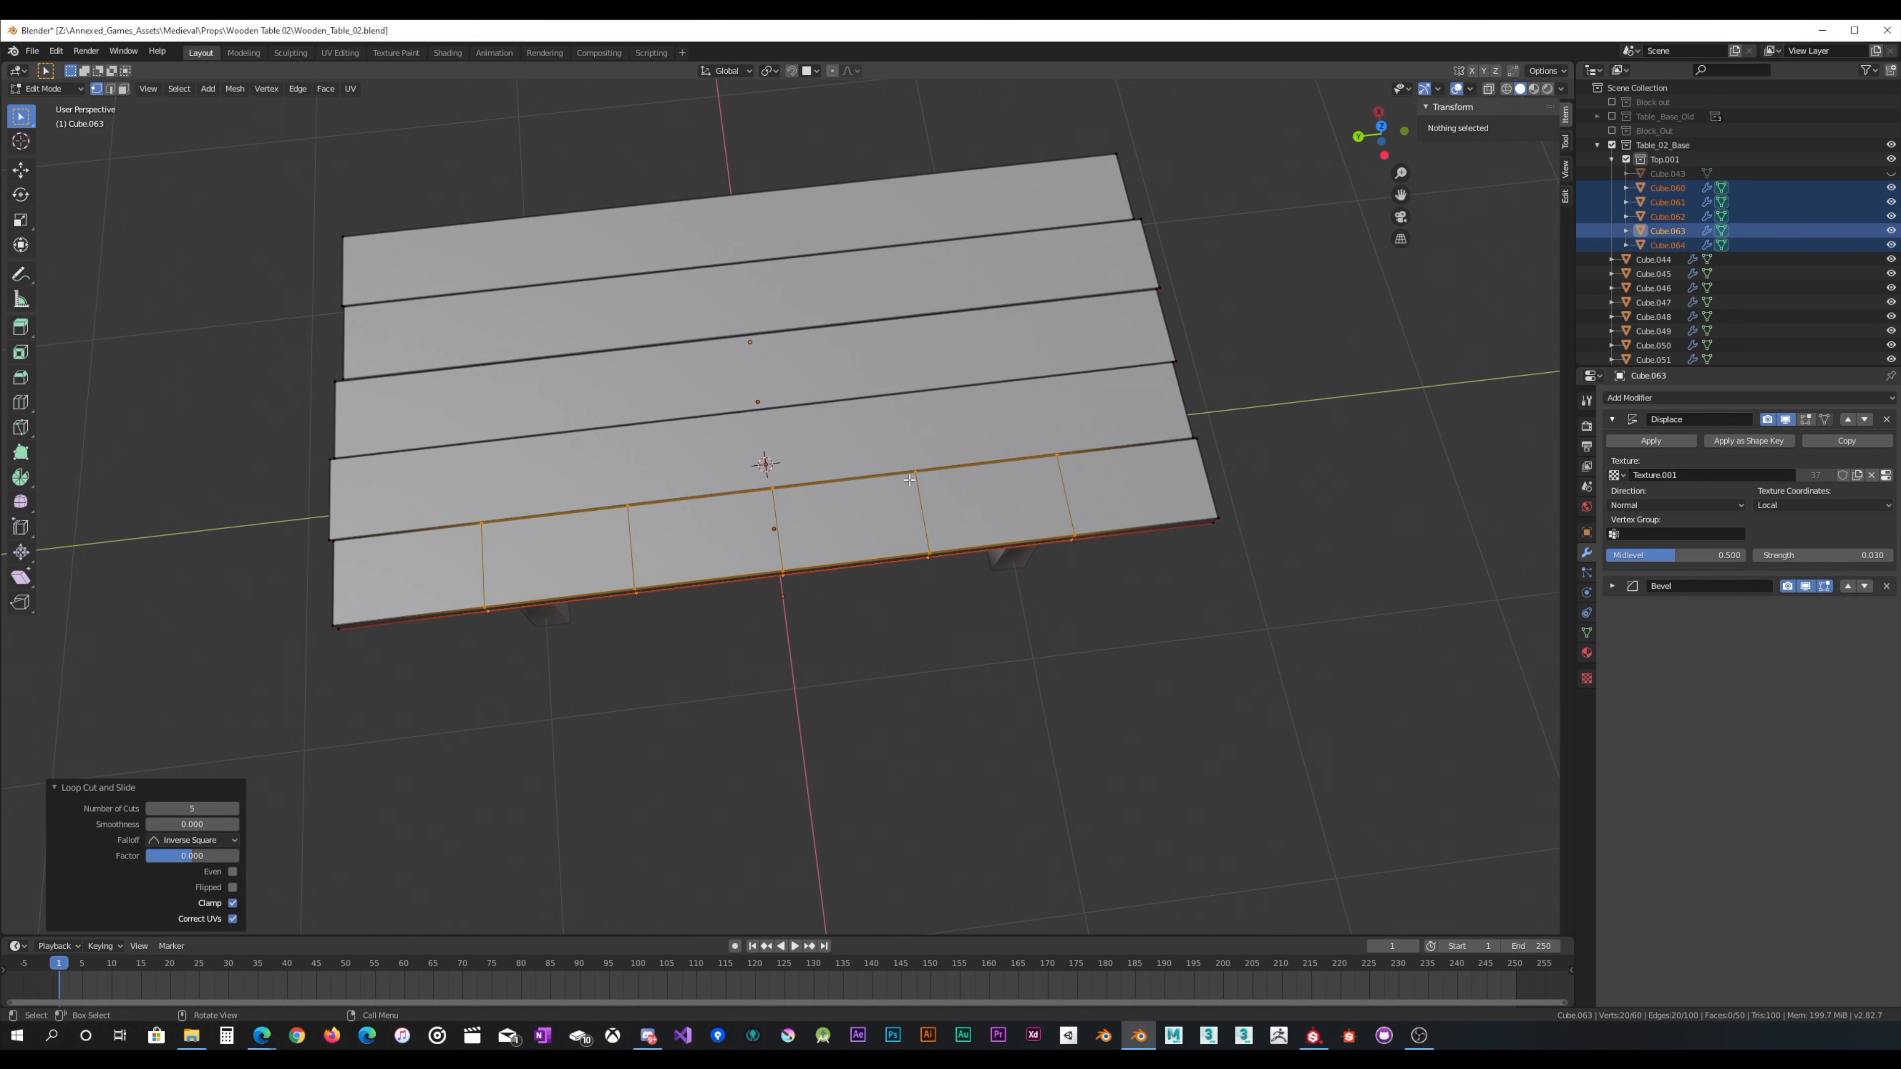
pyautogui.scroll(1, 890, 457)
pyautogui.click(895, 454)
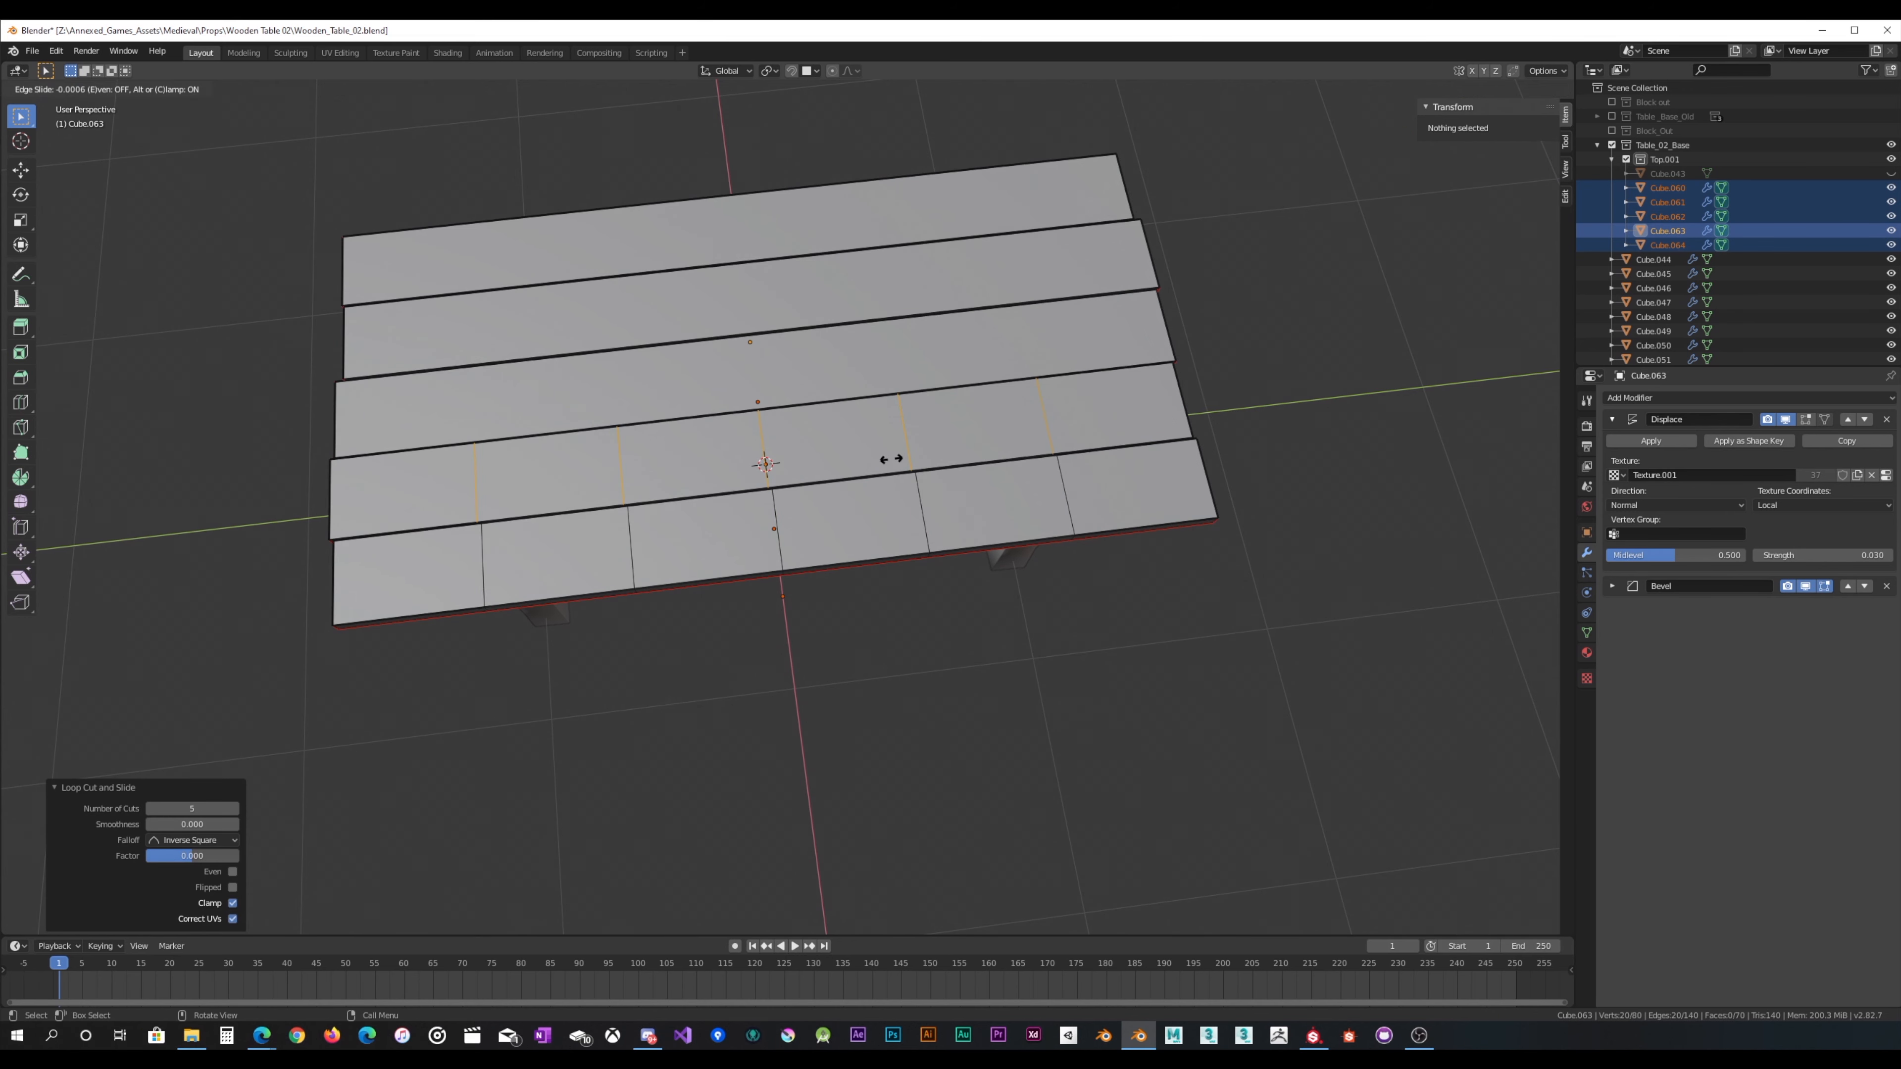
pyautogui.rightClick(902, 449)
# Step: Add five evenly spaced loop cuts across each of the planks Cube.060, Cube.064 and Cube.063, and return to Object Mode
pyautogui.scroll(1, 857, 374)
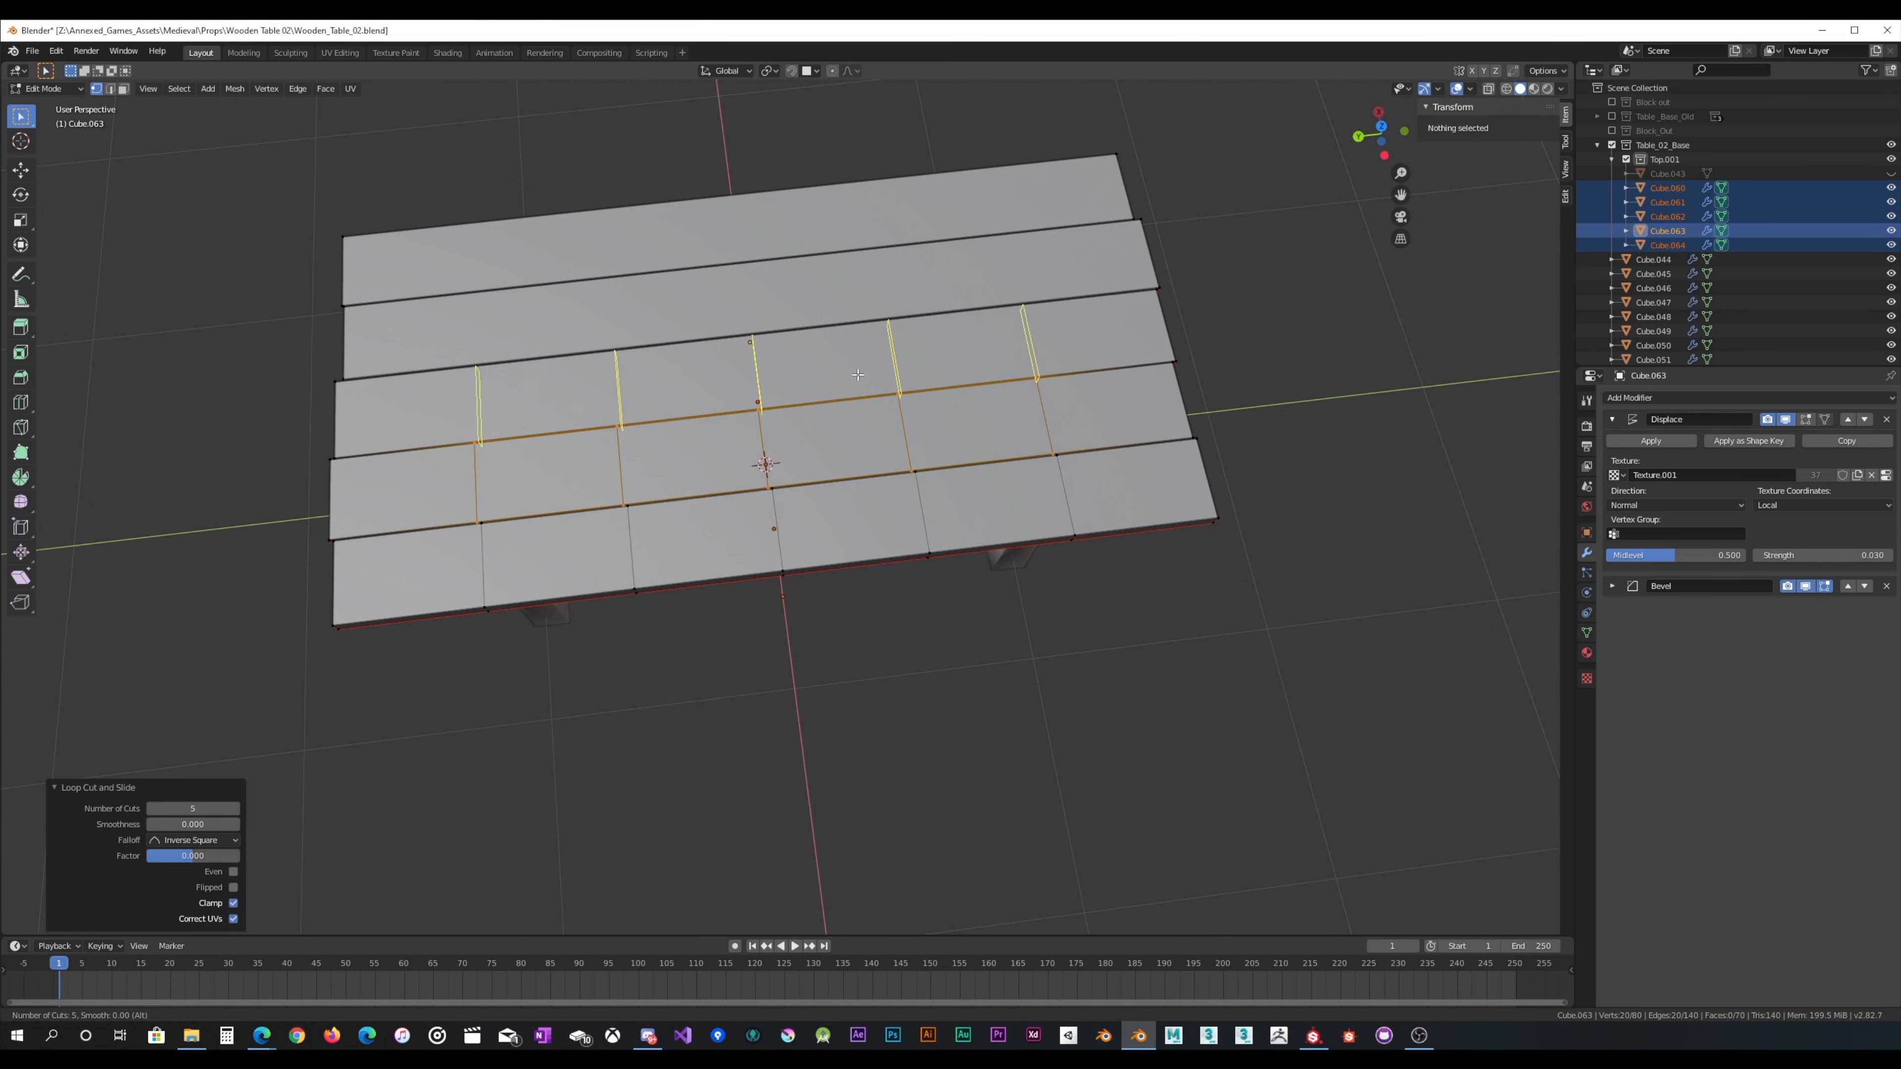
pyautogui.click(858, 375)
pyautogui.rightClick(858, 374)
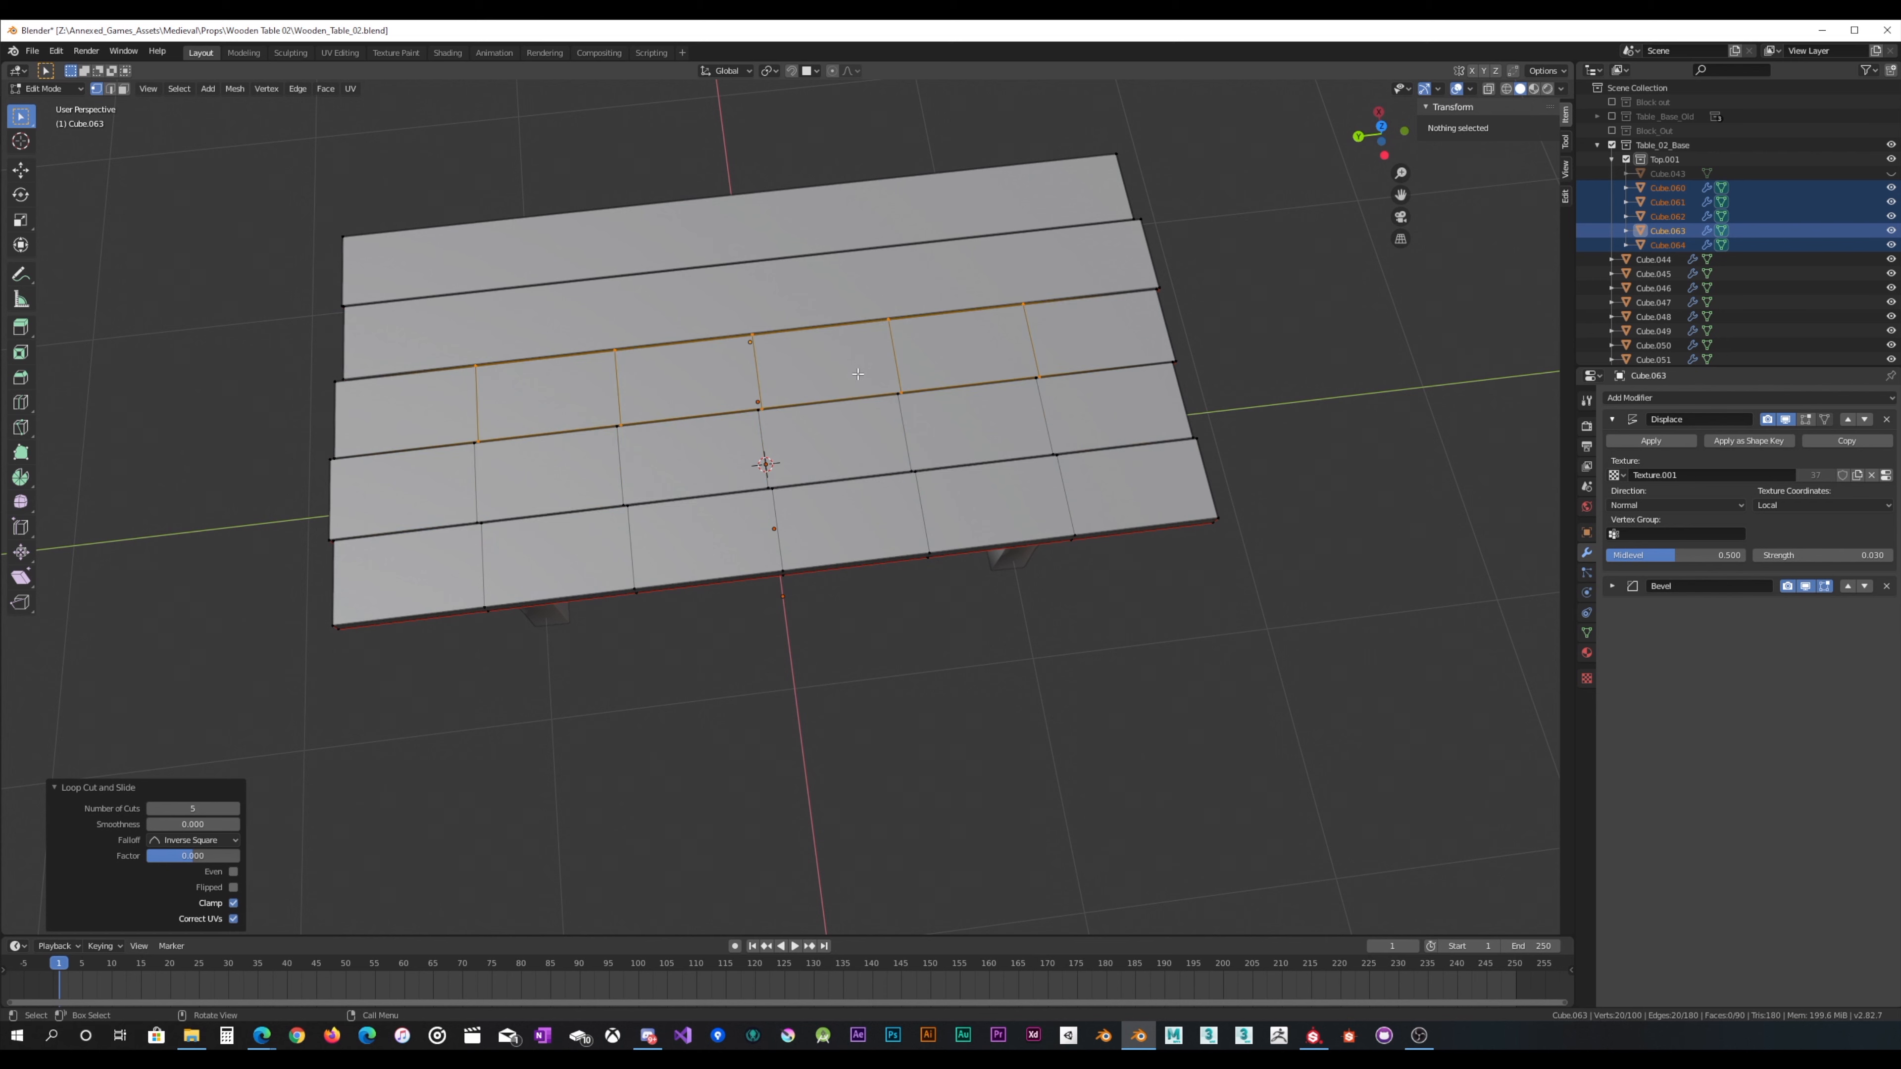
pyautogui.click(833, 297)
pyautogui.rightClick(838, 292)
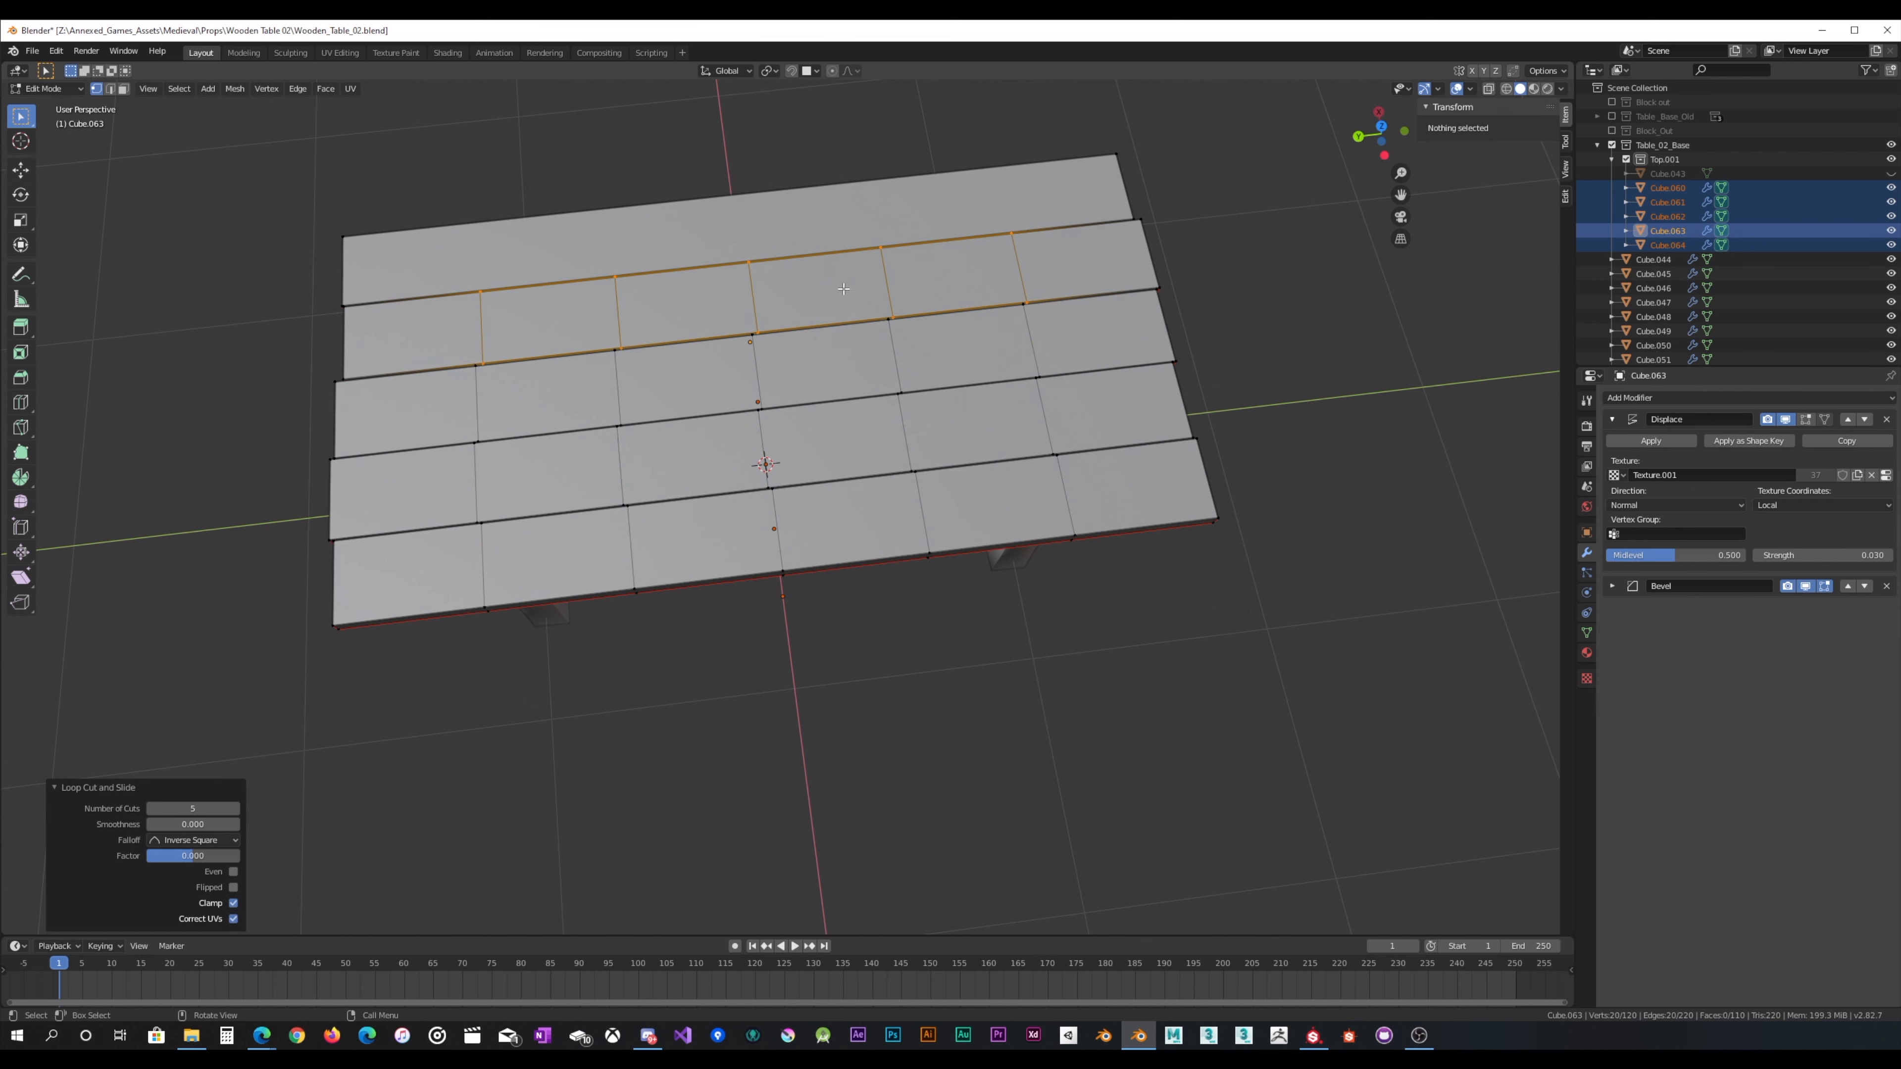
pyautogui.click(865, 222)
pyautogui.rightClick(869, 217)
pyautogui.press('l')
pyautogui.press('Tab')
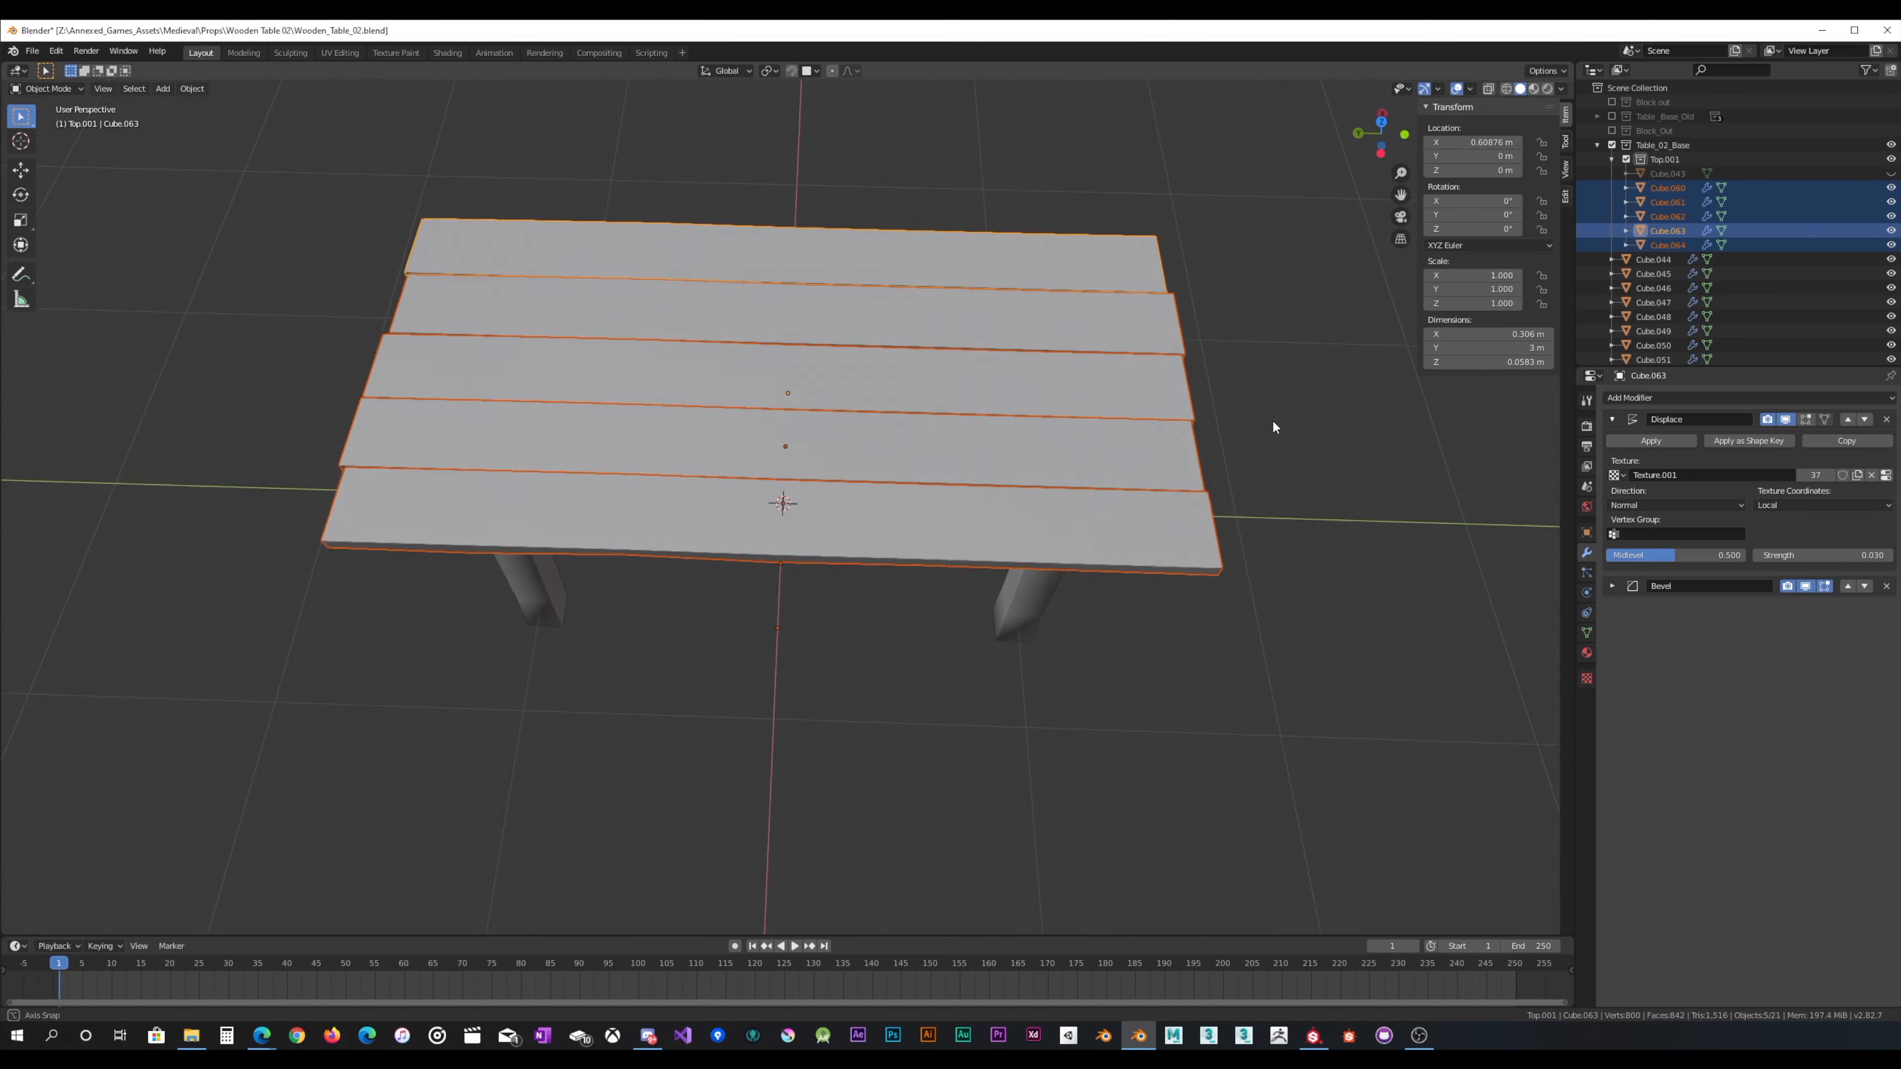
# Step: Clear the selection and select the four planks Cube.062, Cube.061, Cube.060 and Cube.064
pyautogui.moveTo(1272, 427); pyautogui.dragTo(1044, 397, button='middle')
pyautogui.scroll(3, 1194, 352)
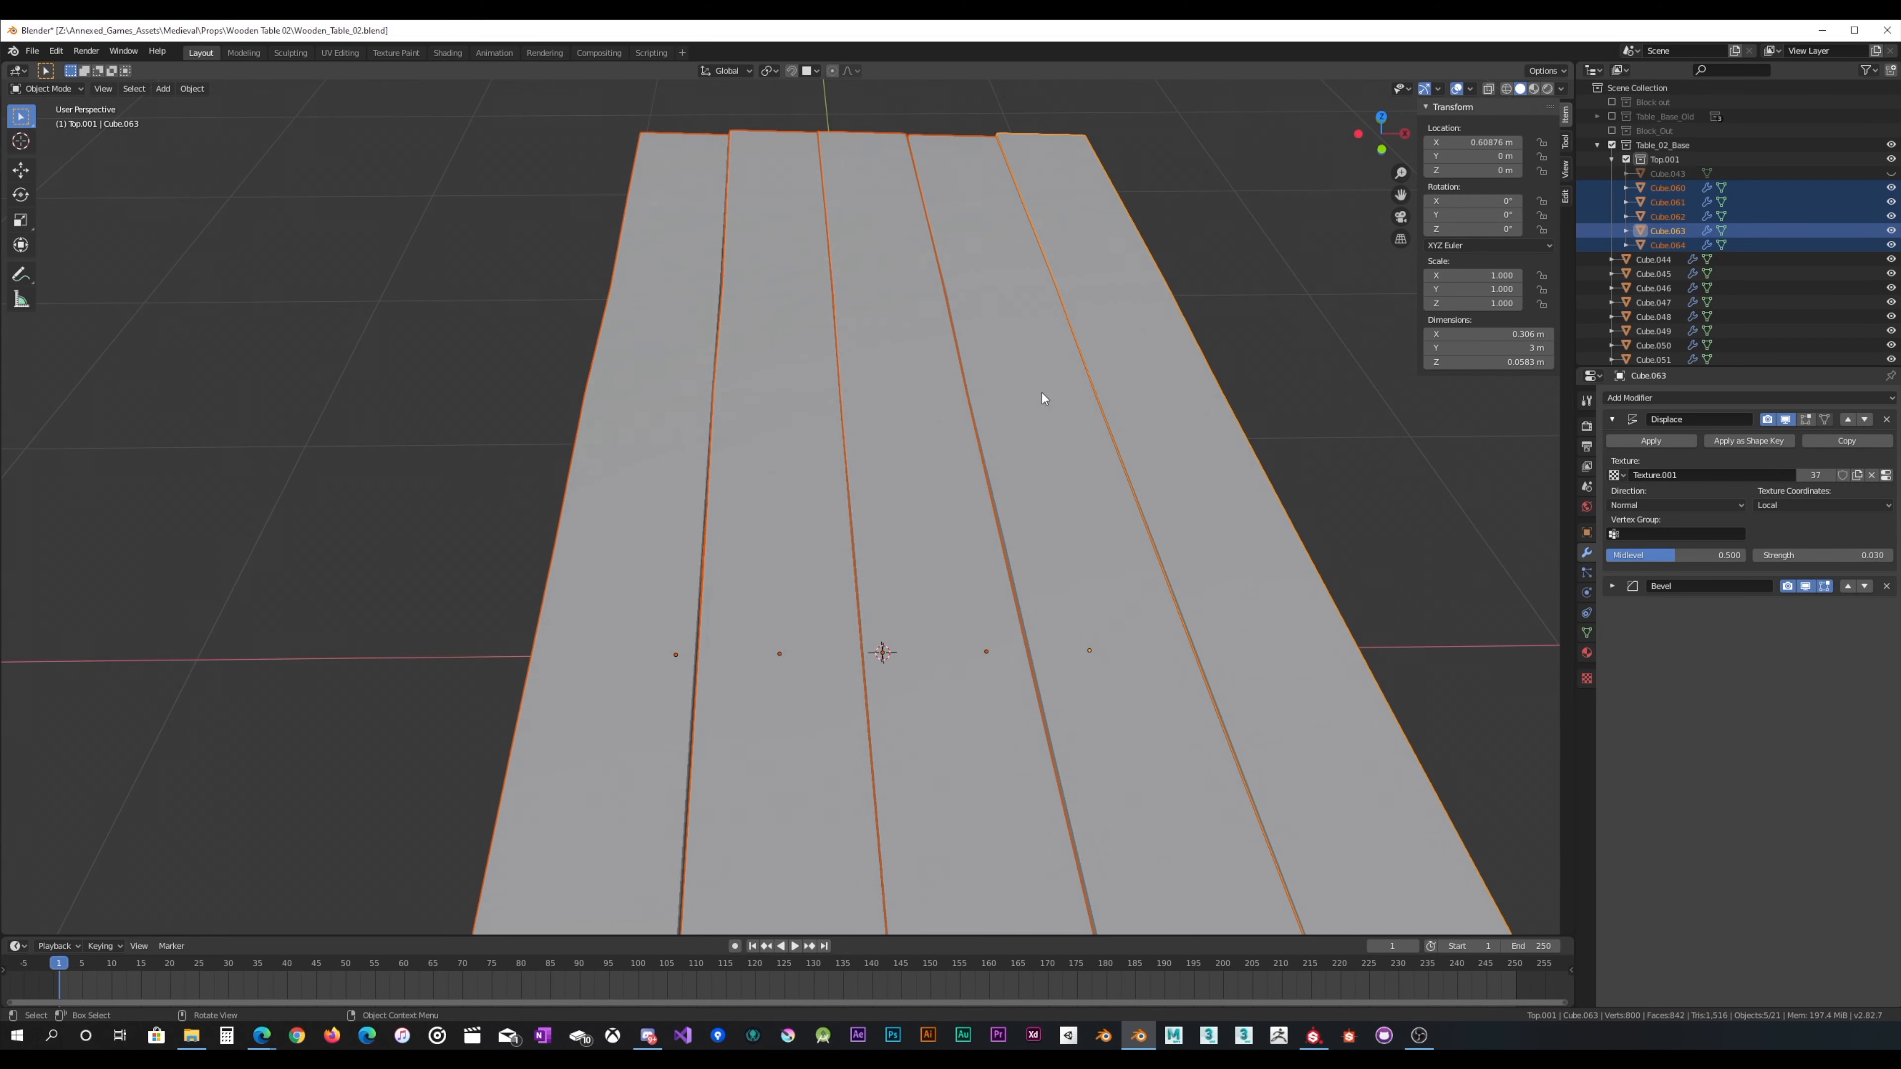
pyautogui.scroll(-3, 1041, 393)
pyautogui.click(1220, 359)
pyautogui.moveTo(1220, 359); pyautogui.dragTo(643, 721, button='middle')
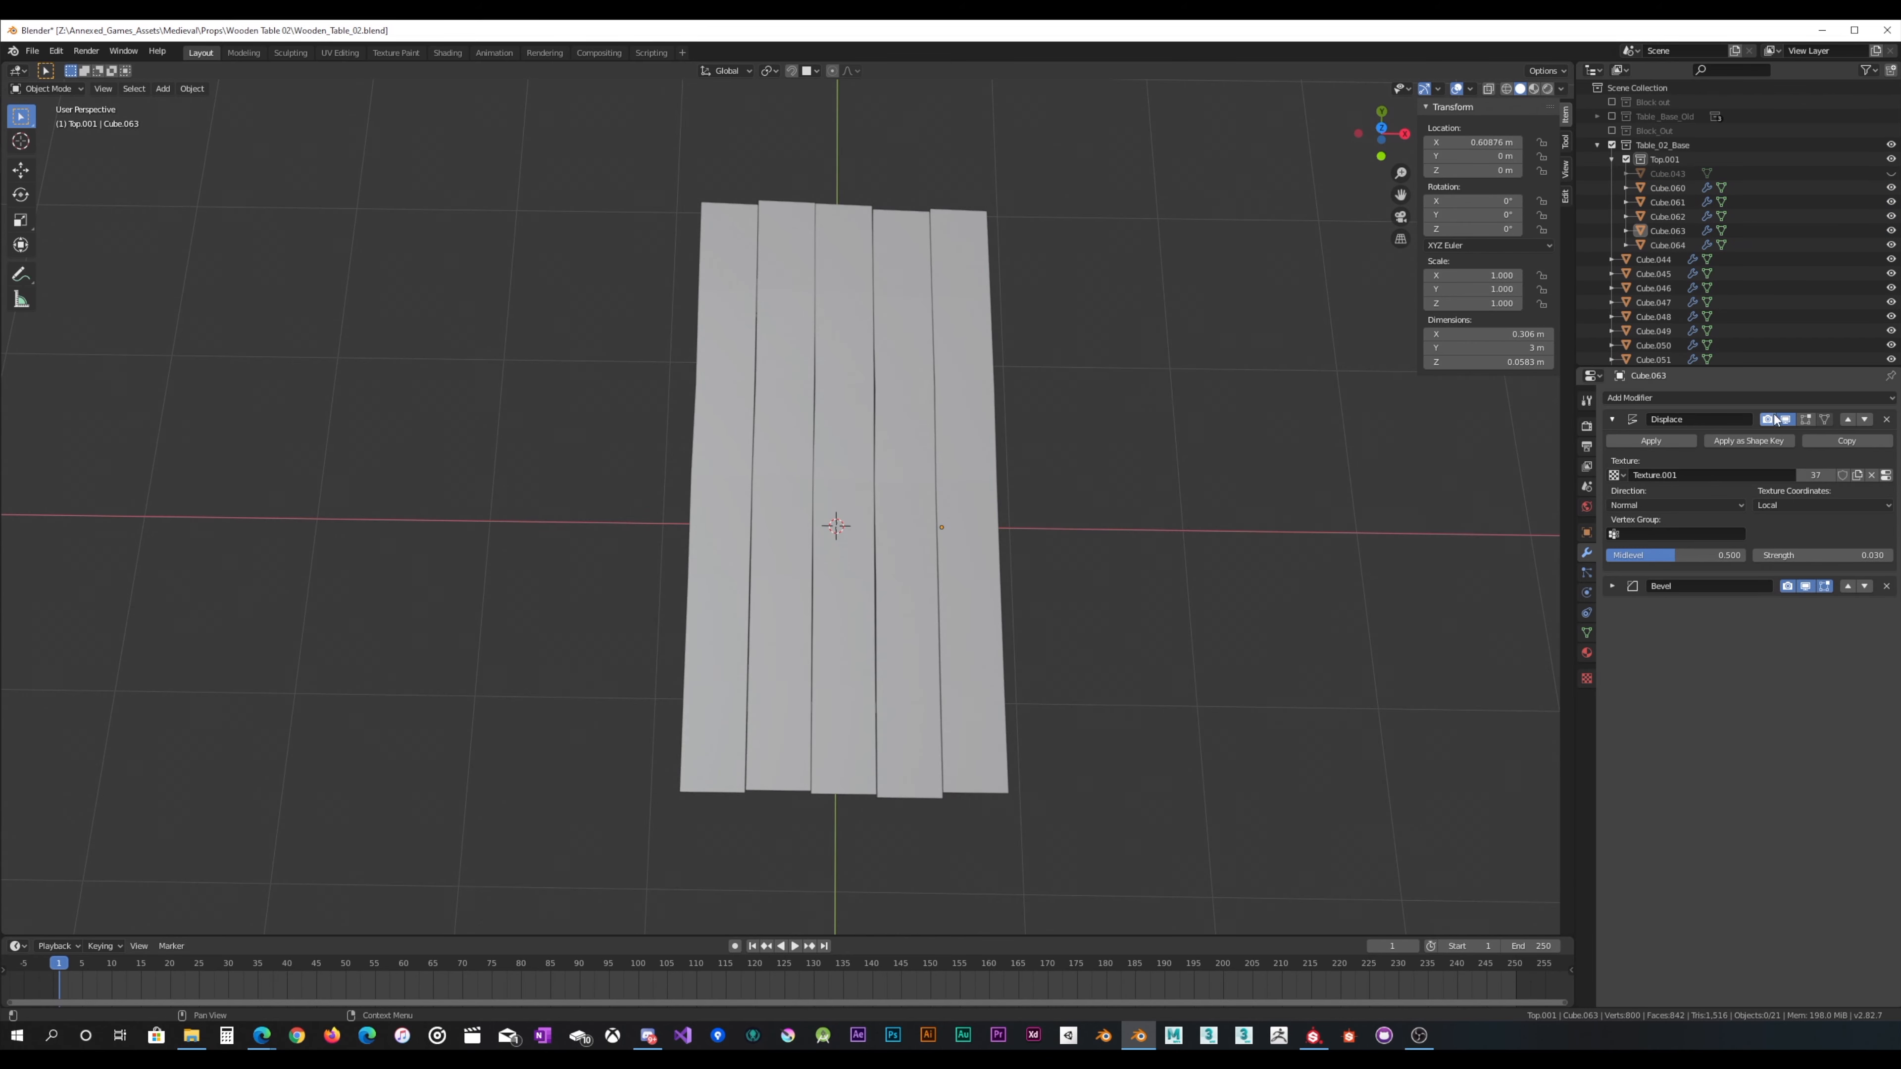
pyautogui.click(738, 644)
pyautogui.keyDown('shift'); pyautogui.click(786, 631); pyautogui.keyUp('shift')
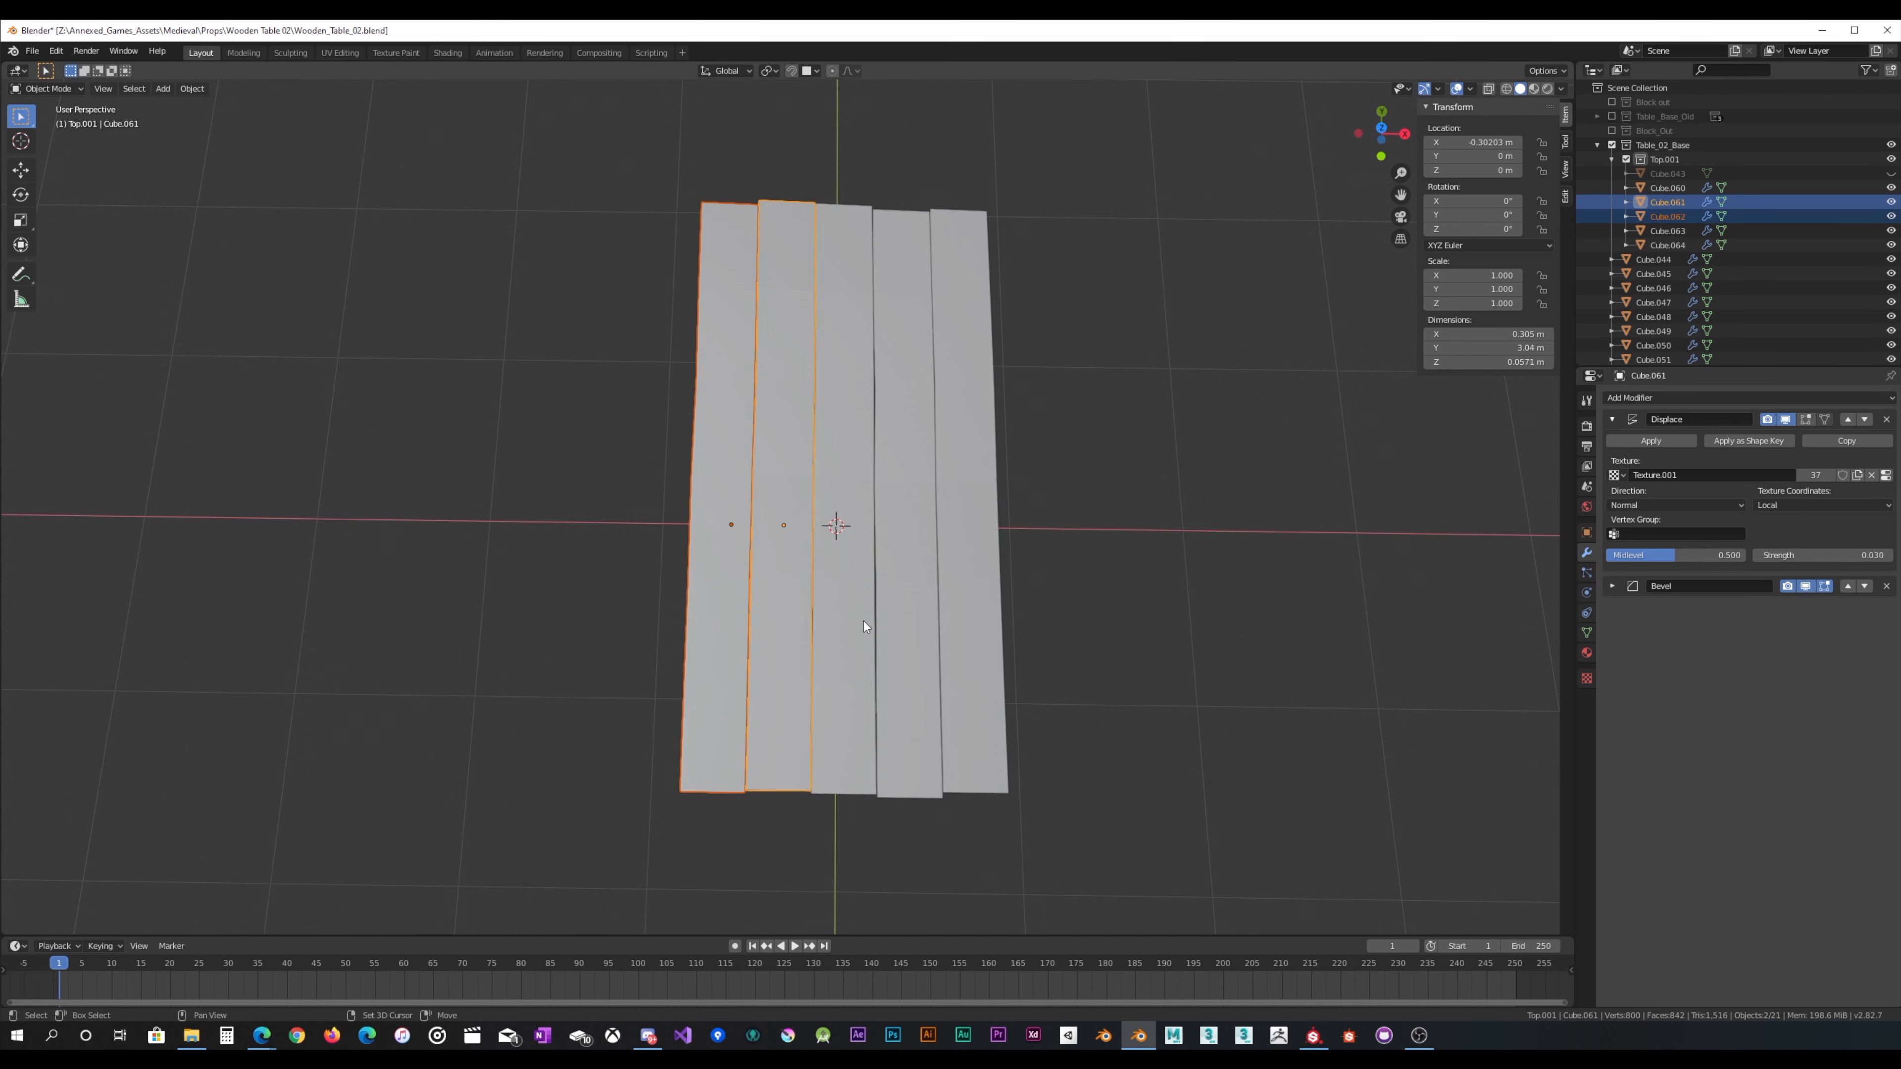
pyautogui.keyDown('shift'); pyautogui.click(863, 620); pyautogui.keyUp('shift')
pyautogui.keyDown('shift'); pyautogui.click(907, 618); pyautogui.keyUp('shift')
# Step: Compare Cube.064 with its Displace modifier's viewport display off and on, leaving it enabled
pyautogui.click(1791, 422)
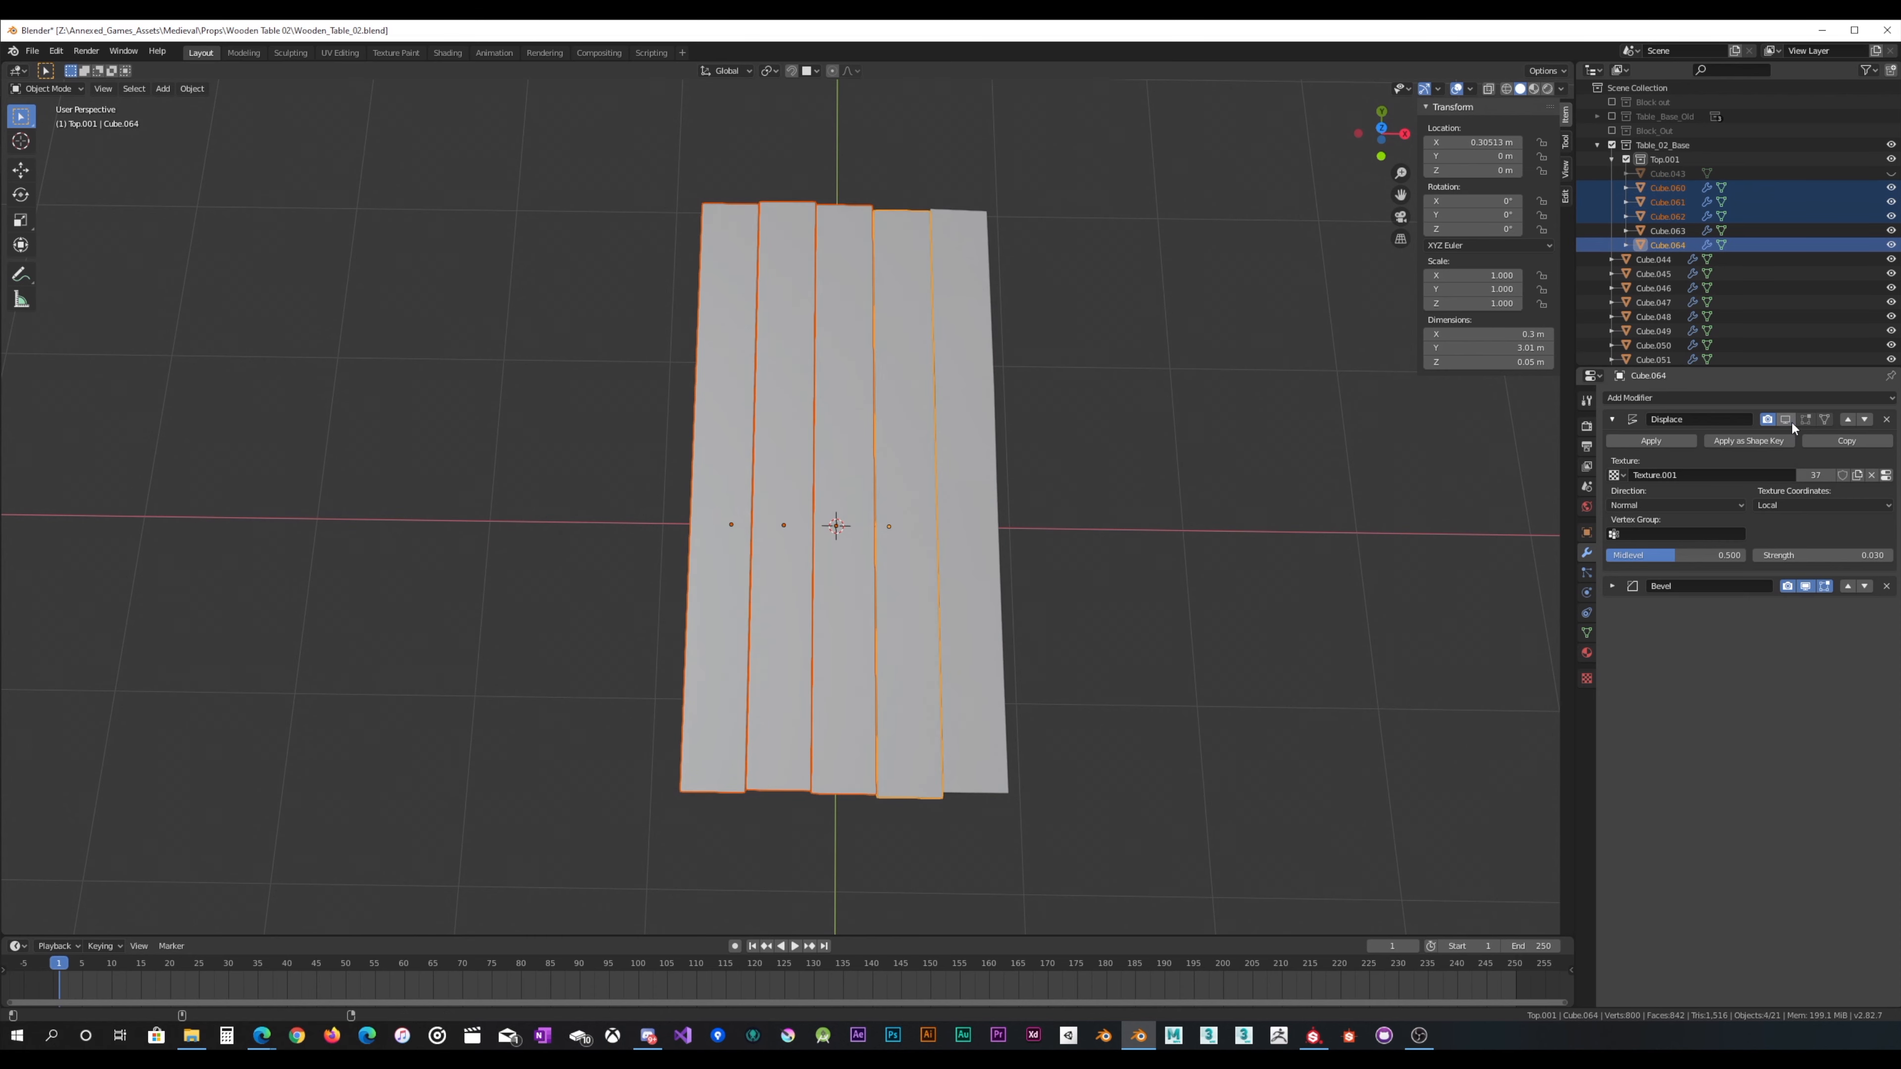
pyautogui.click(1791, 421)
pyautogui.click(1791, 421)
pyautogui.click(1791, 420)
pyautogui.click(1791, 421)
pyautogui.click(1791, 421)
pyautogui.click(1791, 420)
pyautogui.click(1791, 420)
pyautogui.click(1791, 421)
pyautogui.click(1791, 420)
pyautogui.click(1791, 419)
pyautogui.click(1791, 421)
pyautogui.moveTo(1005, 676); pyautogui.dragTo(977, 528, button='middle')
pyautogui.scroll(-3, 1010, 532)
pyautogui.scroll(5, 1008, 559)
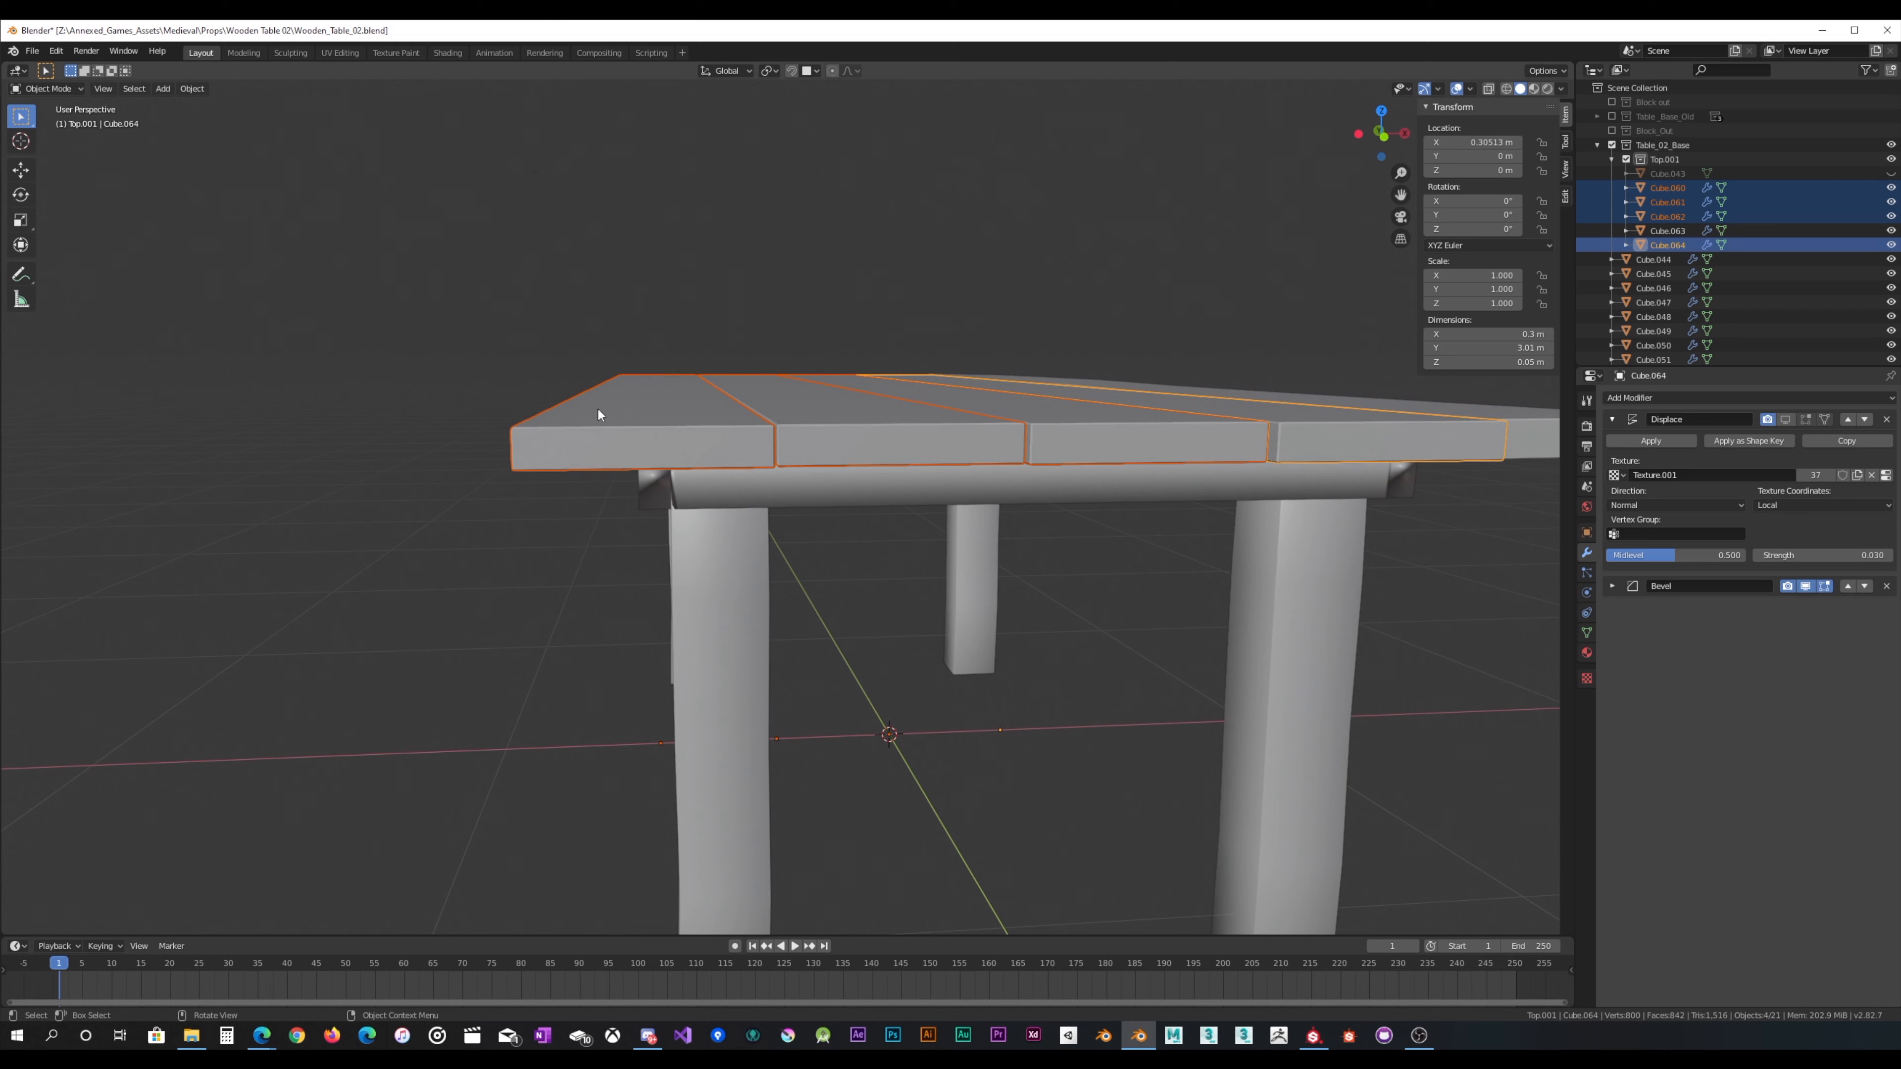
pyautogui.click(1785, 419)
# Step: Try a Displace strength of 0.05 on the four selected planks and undo the change
pyautogui.moveTo(1042, 418)
pyautogui.mouseDown(button='middle')
pyautogui.moveTo(972, 425)
pyautogui.moveTo(991, 452)
pyautogui.moveTo(968, 420)
pyautogui.moveTo(981, 403)
pyautogui.moveTo(955, 403)
pyautogui.moveTo(1021, 413)
pyautogui.mouseUp(button='middle')
pyautogui.scroll(3, 991, 452)
pyautogui.scroll(-4, 991, 455)
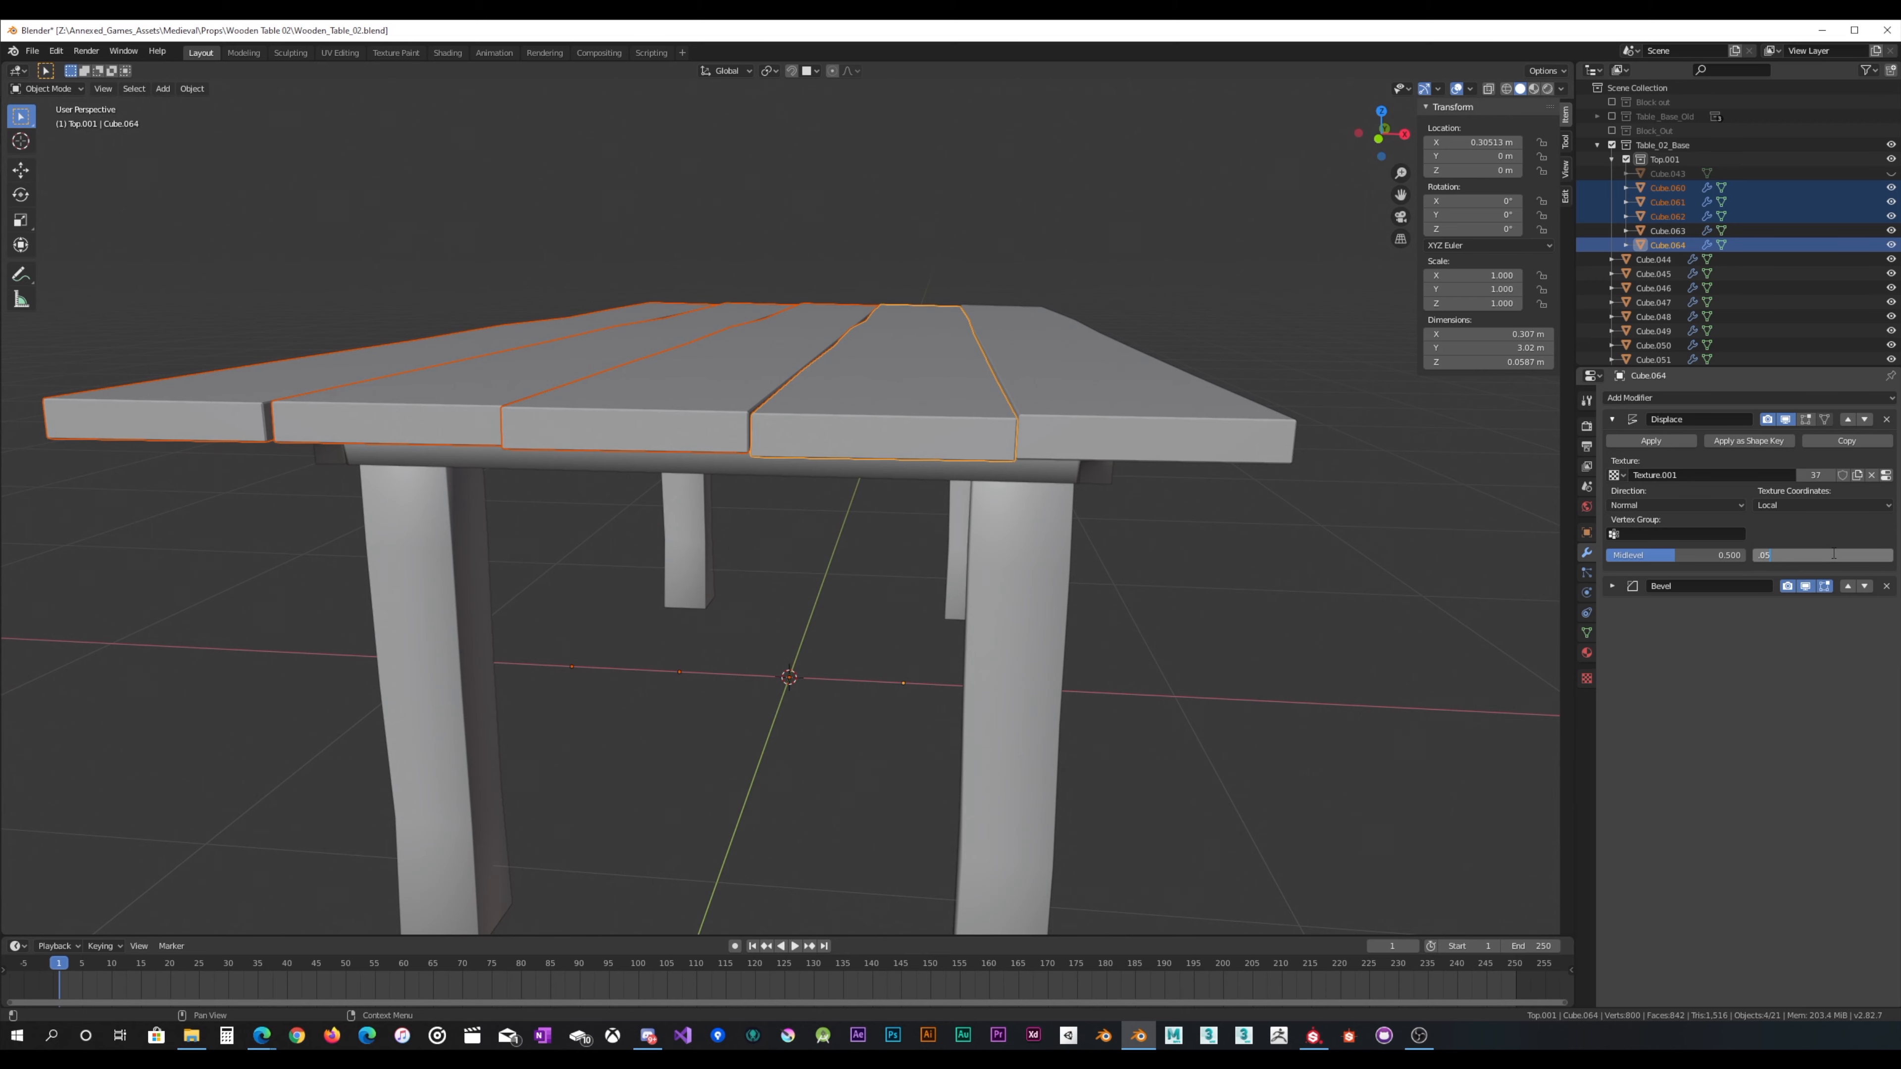
pyautogui.moveTo(1074, 458); pyautogui.dragTo(983, 439, button='middle')
pyautogui.scroll(-3, 1043, 547)
pyautogui.scroll(4, 916, 370)
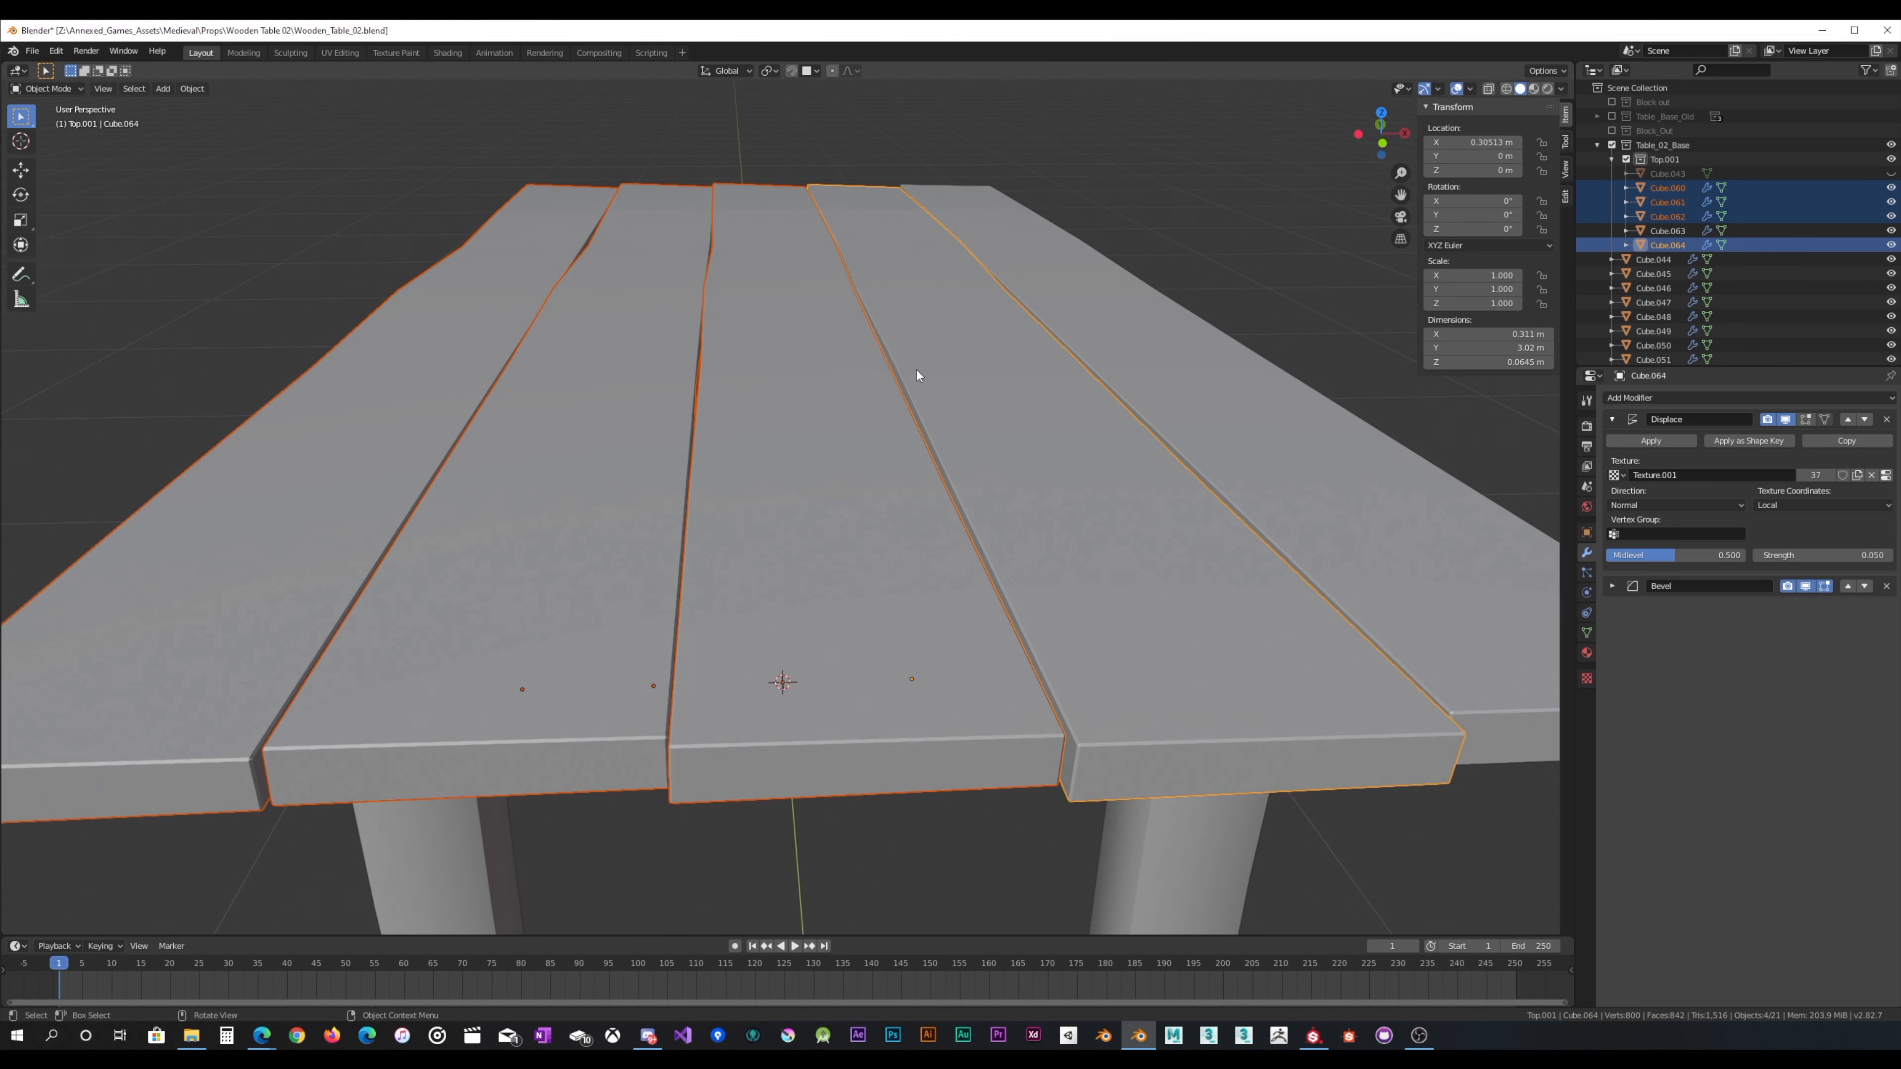
pyautogui.scroll(-1, 915, 366)
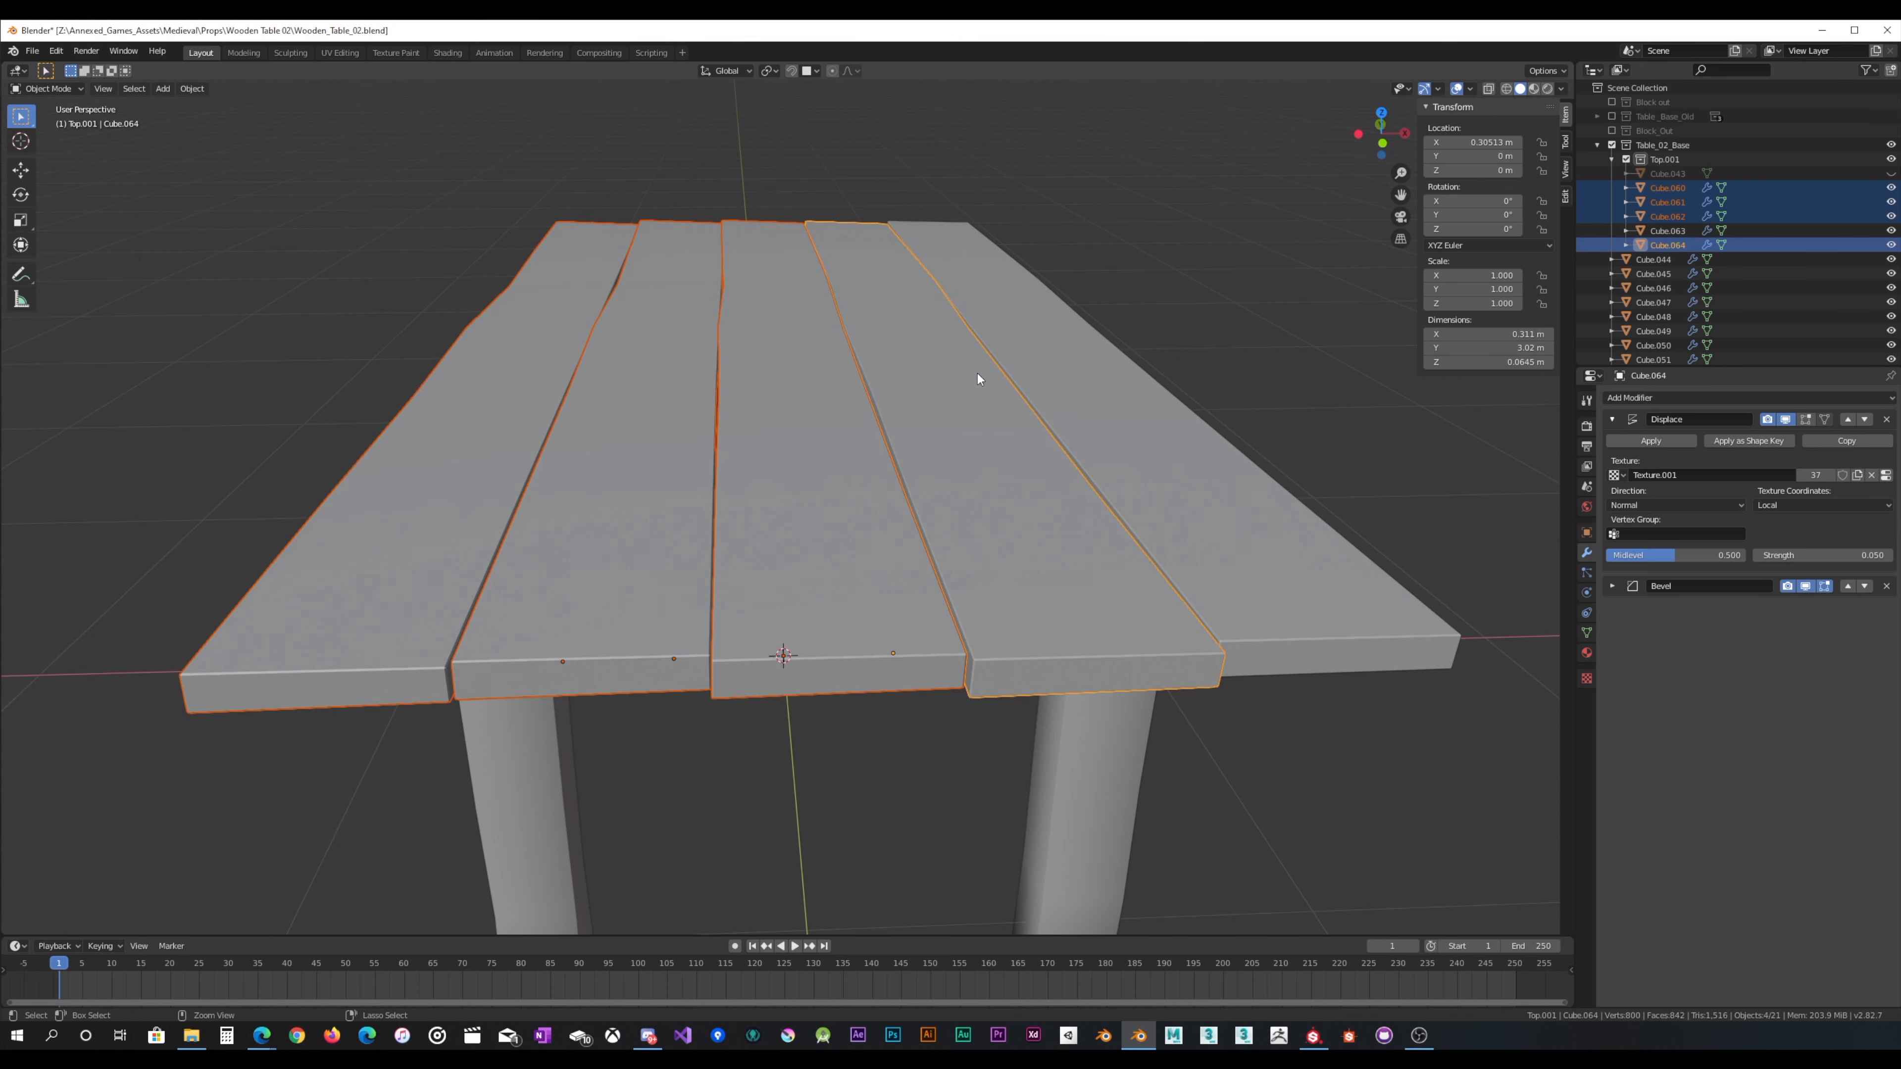
pyautogui.hotkey('ctrl', 'z')
# Step: Deselect the planks and enter Edit Mode on Cube.061 alone
pyautogui.moveTo(968, 389); pyautogui.dragTo(863, 414, button='middle')
pyautogui.scroll(-5, 985, 366)
pyautogui.hotkey('alt', 'a')
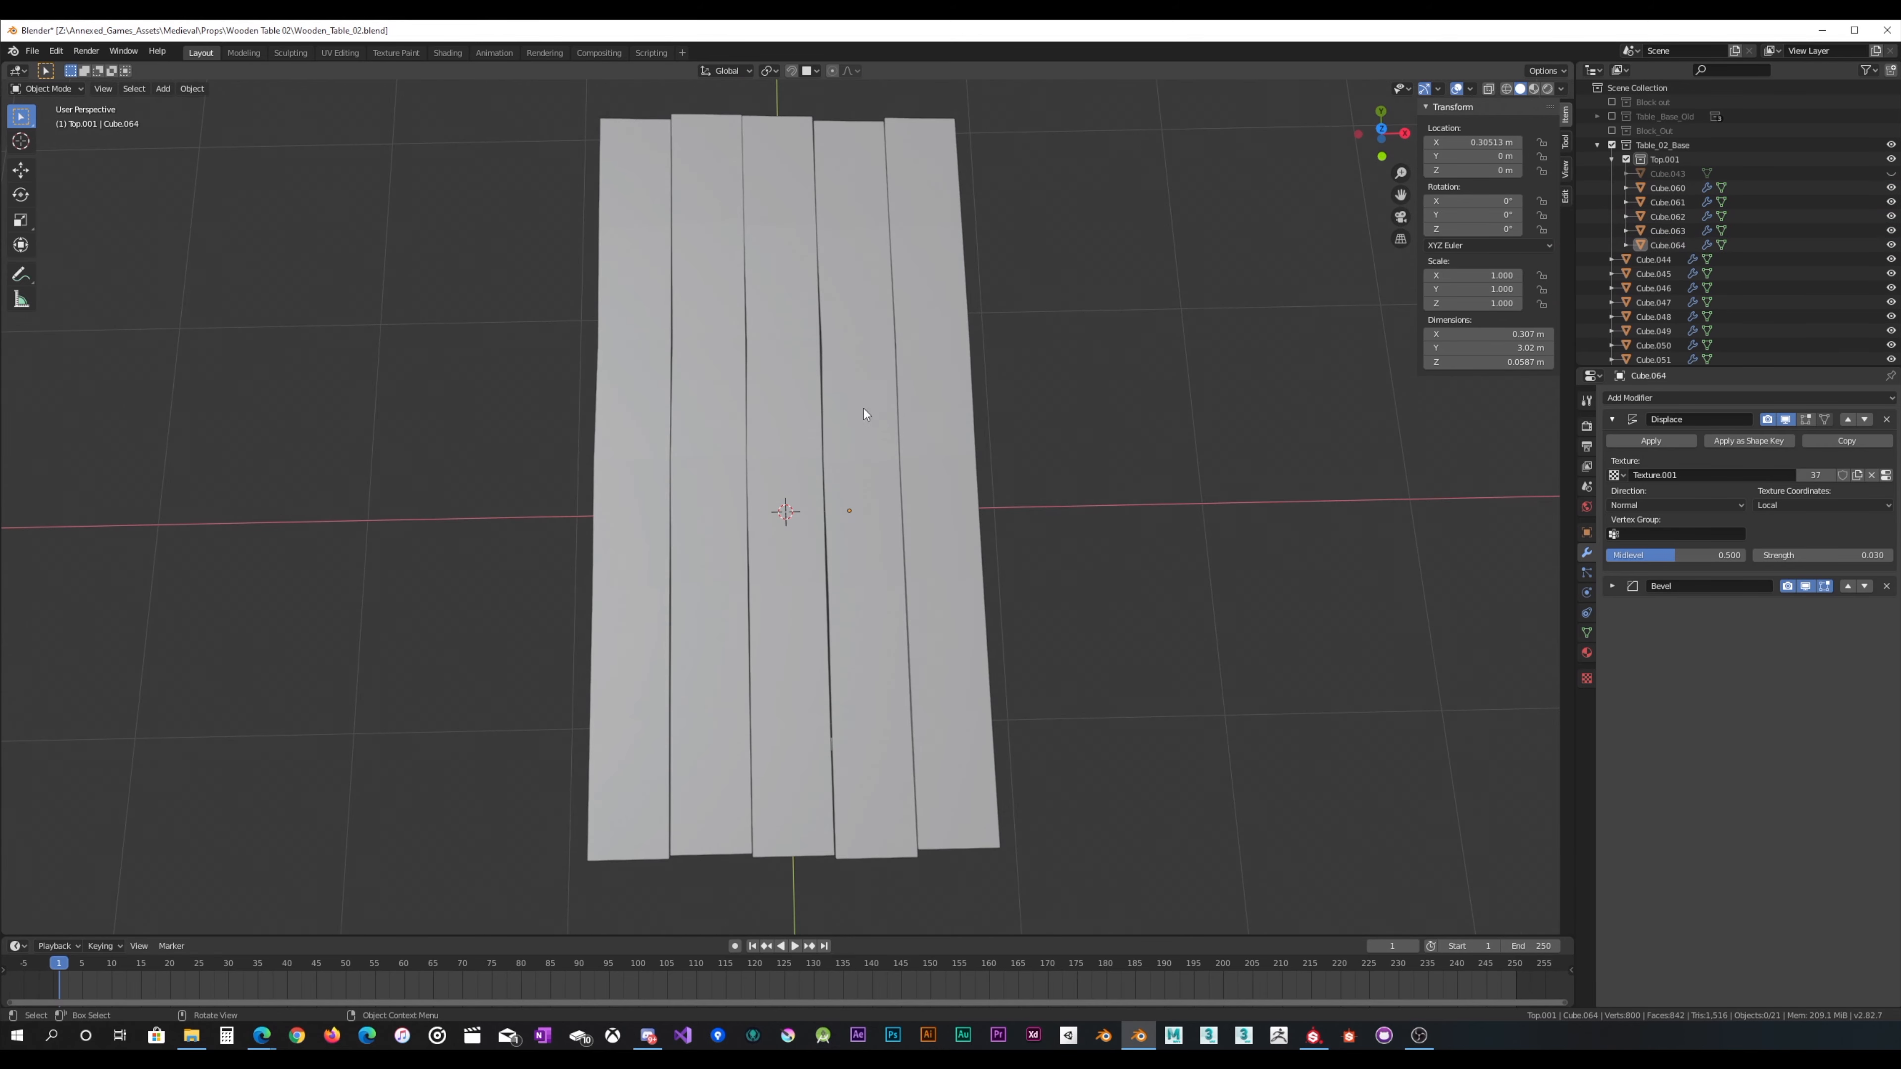
pyautogui.moveTo(732, 326); pyautogui.dragTo(800, 385, button='middle')
pyautogui.click(781, 526)
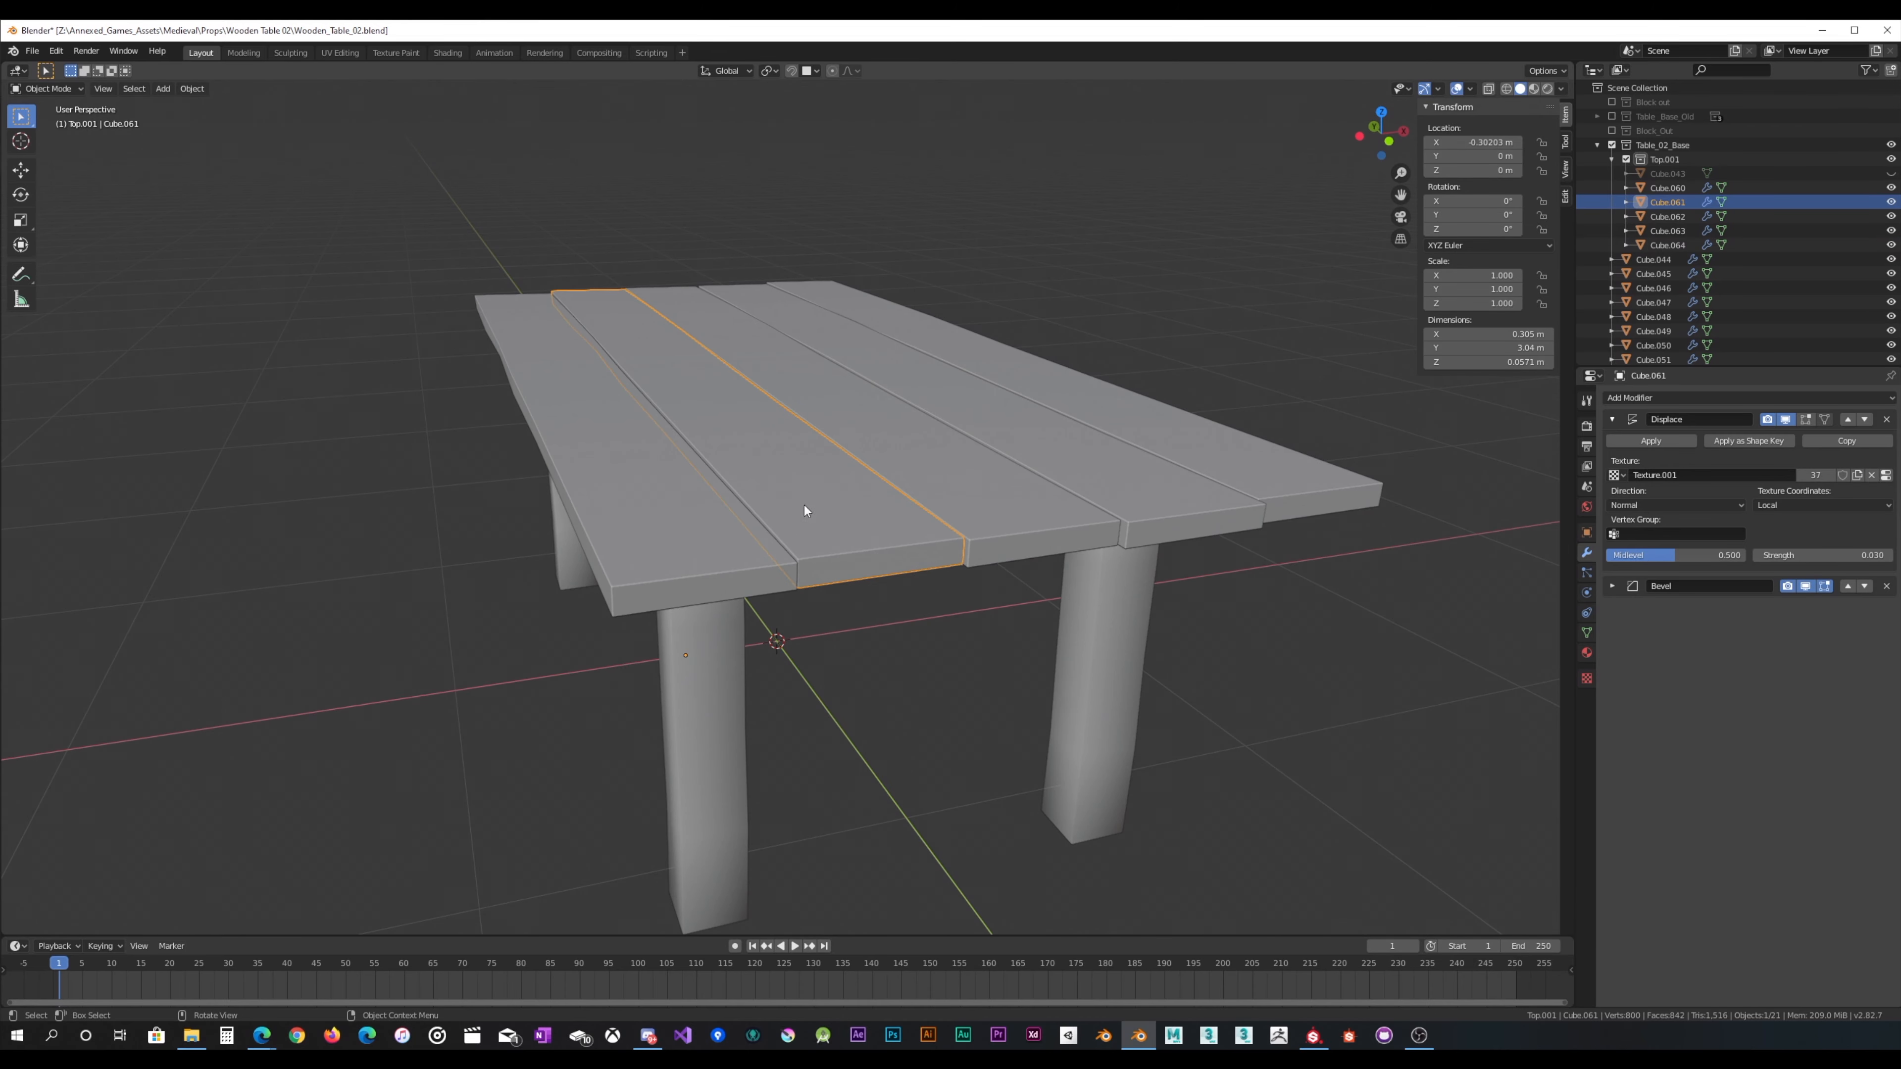
pyautogui.press('Tab')
# Step: Select the full middle edge loop of Cube.061 with X-ray on and lower it about 0.0025 m along Z
pyautogui.moveTo(812, 533); pyautogui.dragTo(672, 539, button='middle')
pyautogui.moveTo(673, 539); pyautogui.dragTo(855, 291)
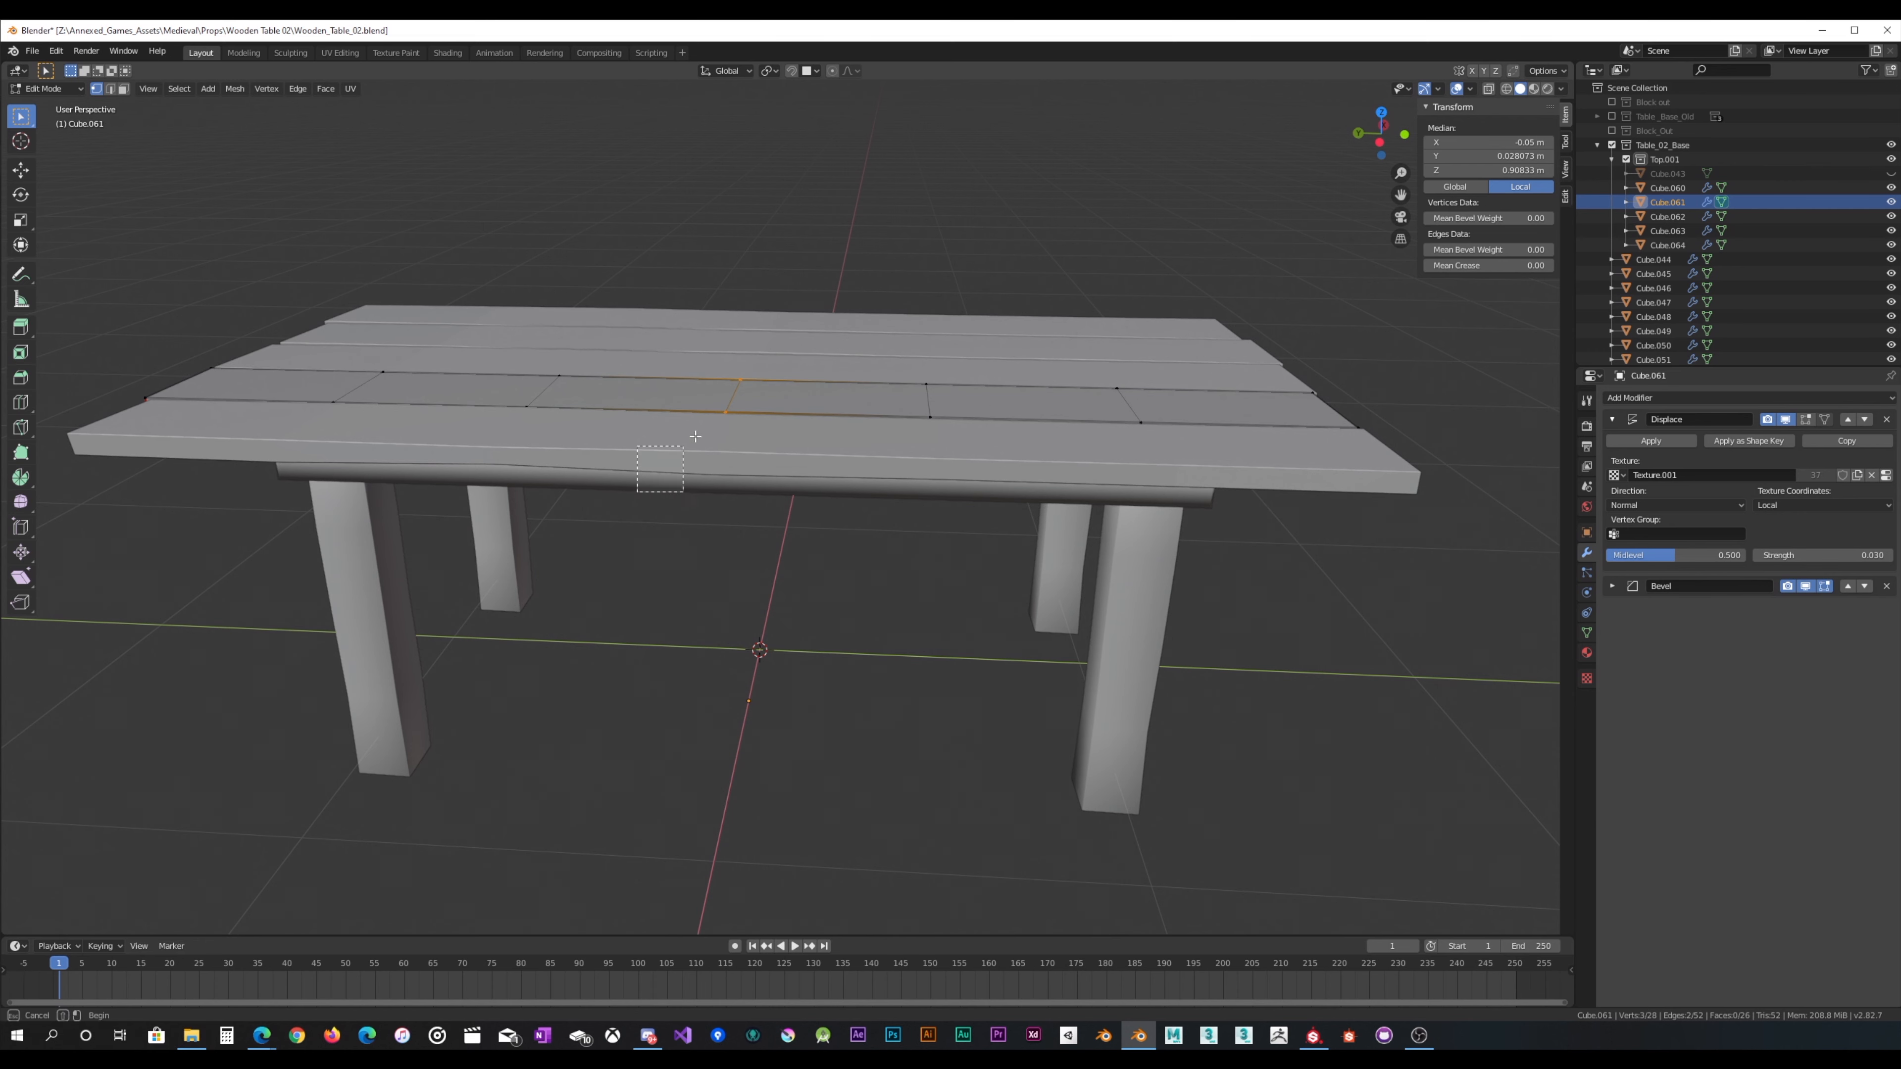
pyautogui.moveTo(695, 436); pyautogui.dragTo(754, 394)
pyautogui.click(1490, 88)
pyautogui.moveTo(655, 542); pyautogui.dragTo(815, 296)
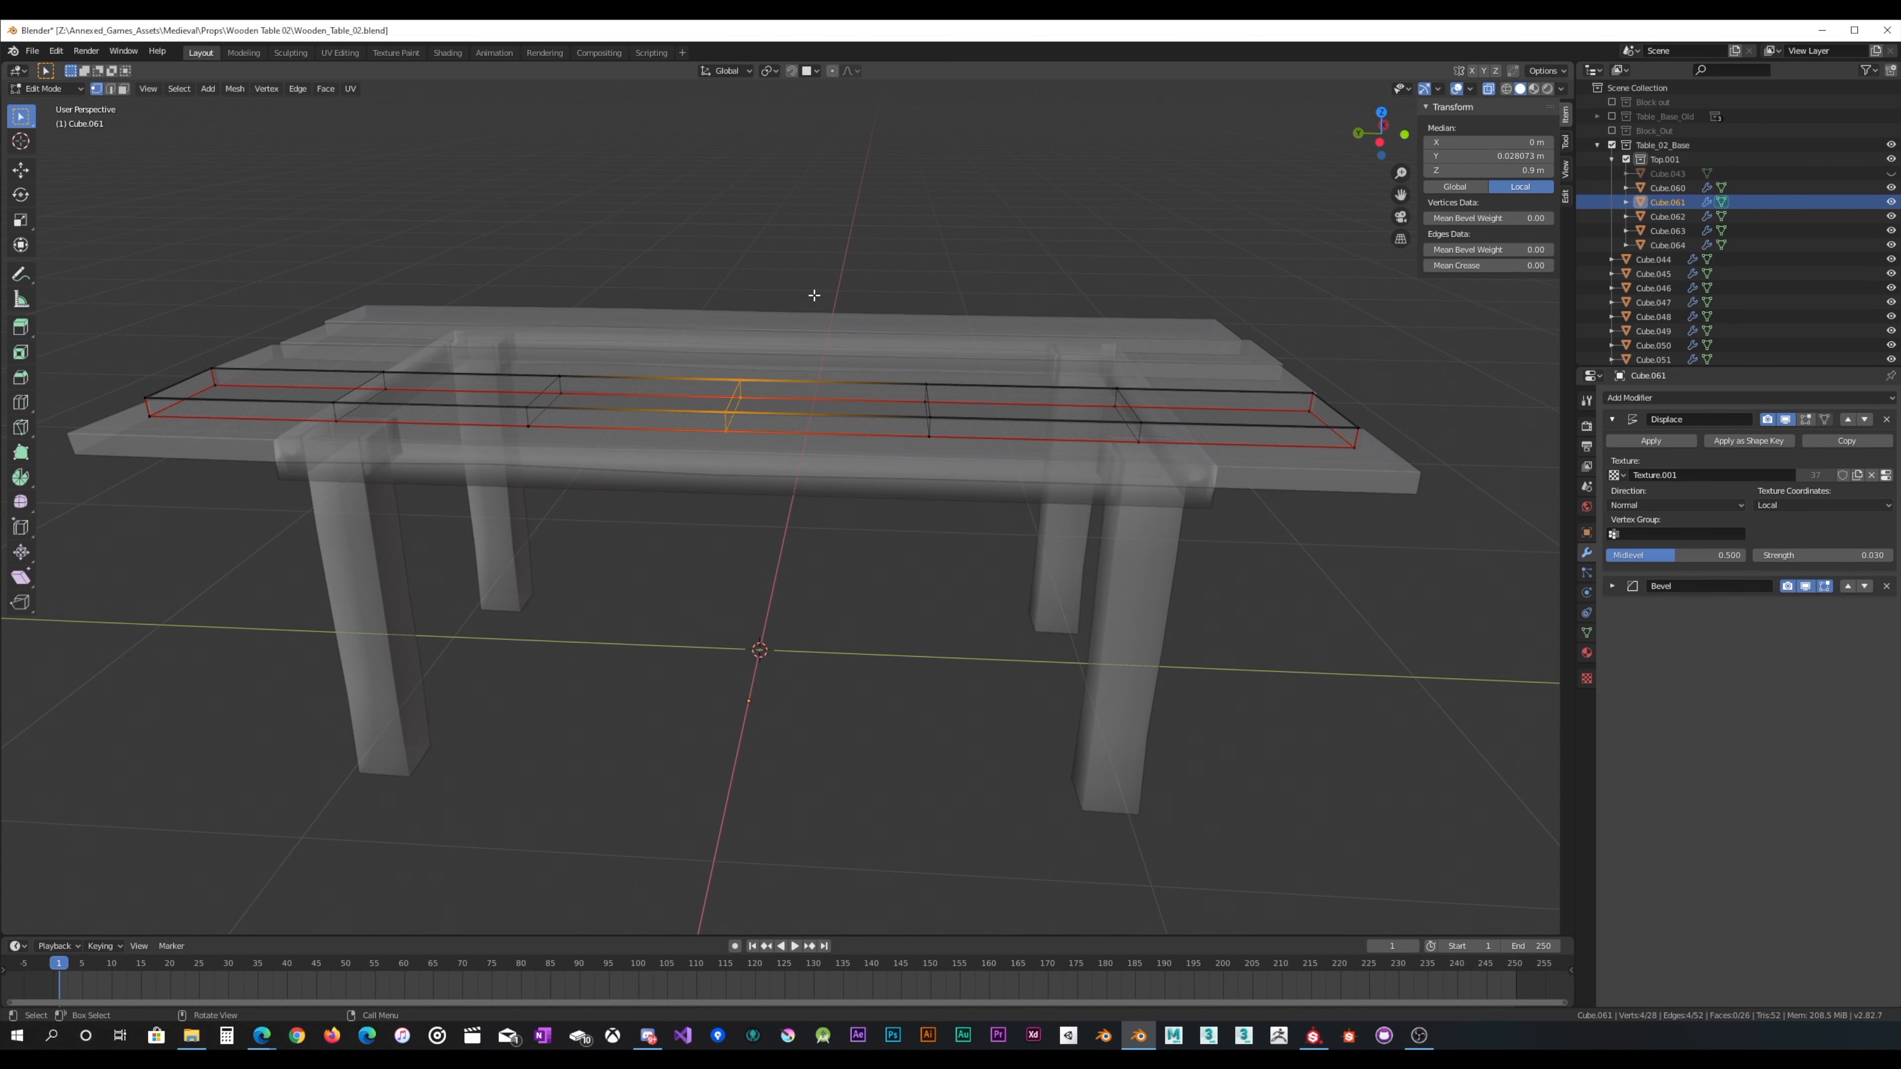
pyautogui.press('g')
pyautogui.press('z')
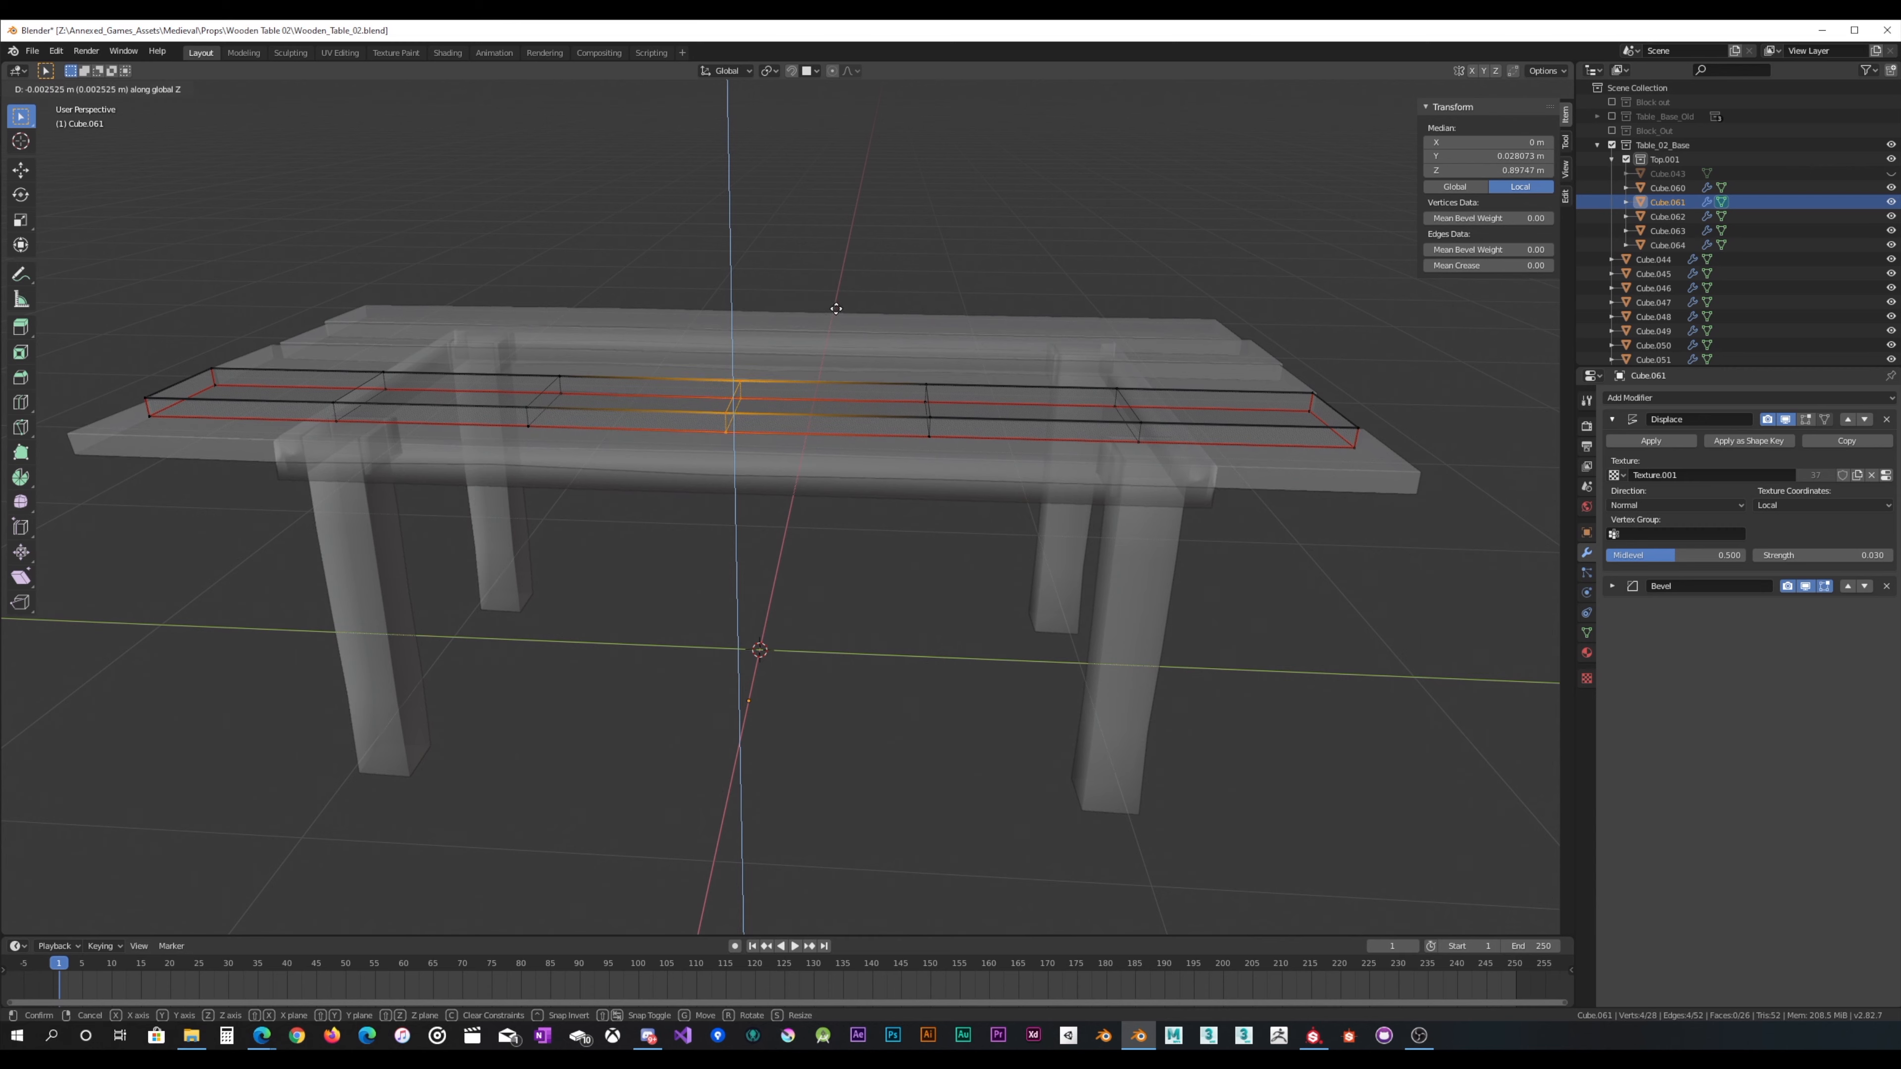
pyautogui.click(836, 309)
pyautogui.click(1490, 88)
pyautogui.press('Tab')
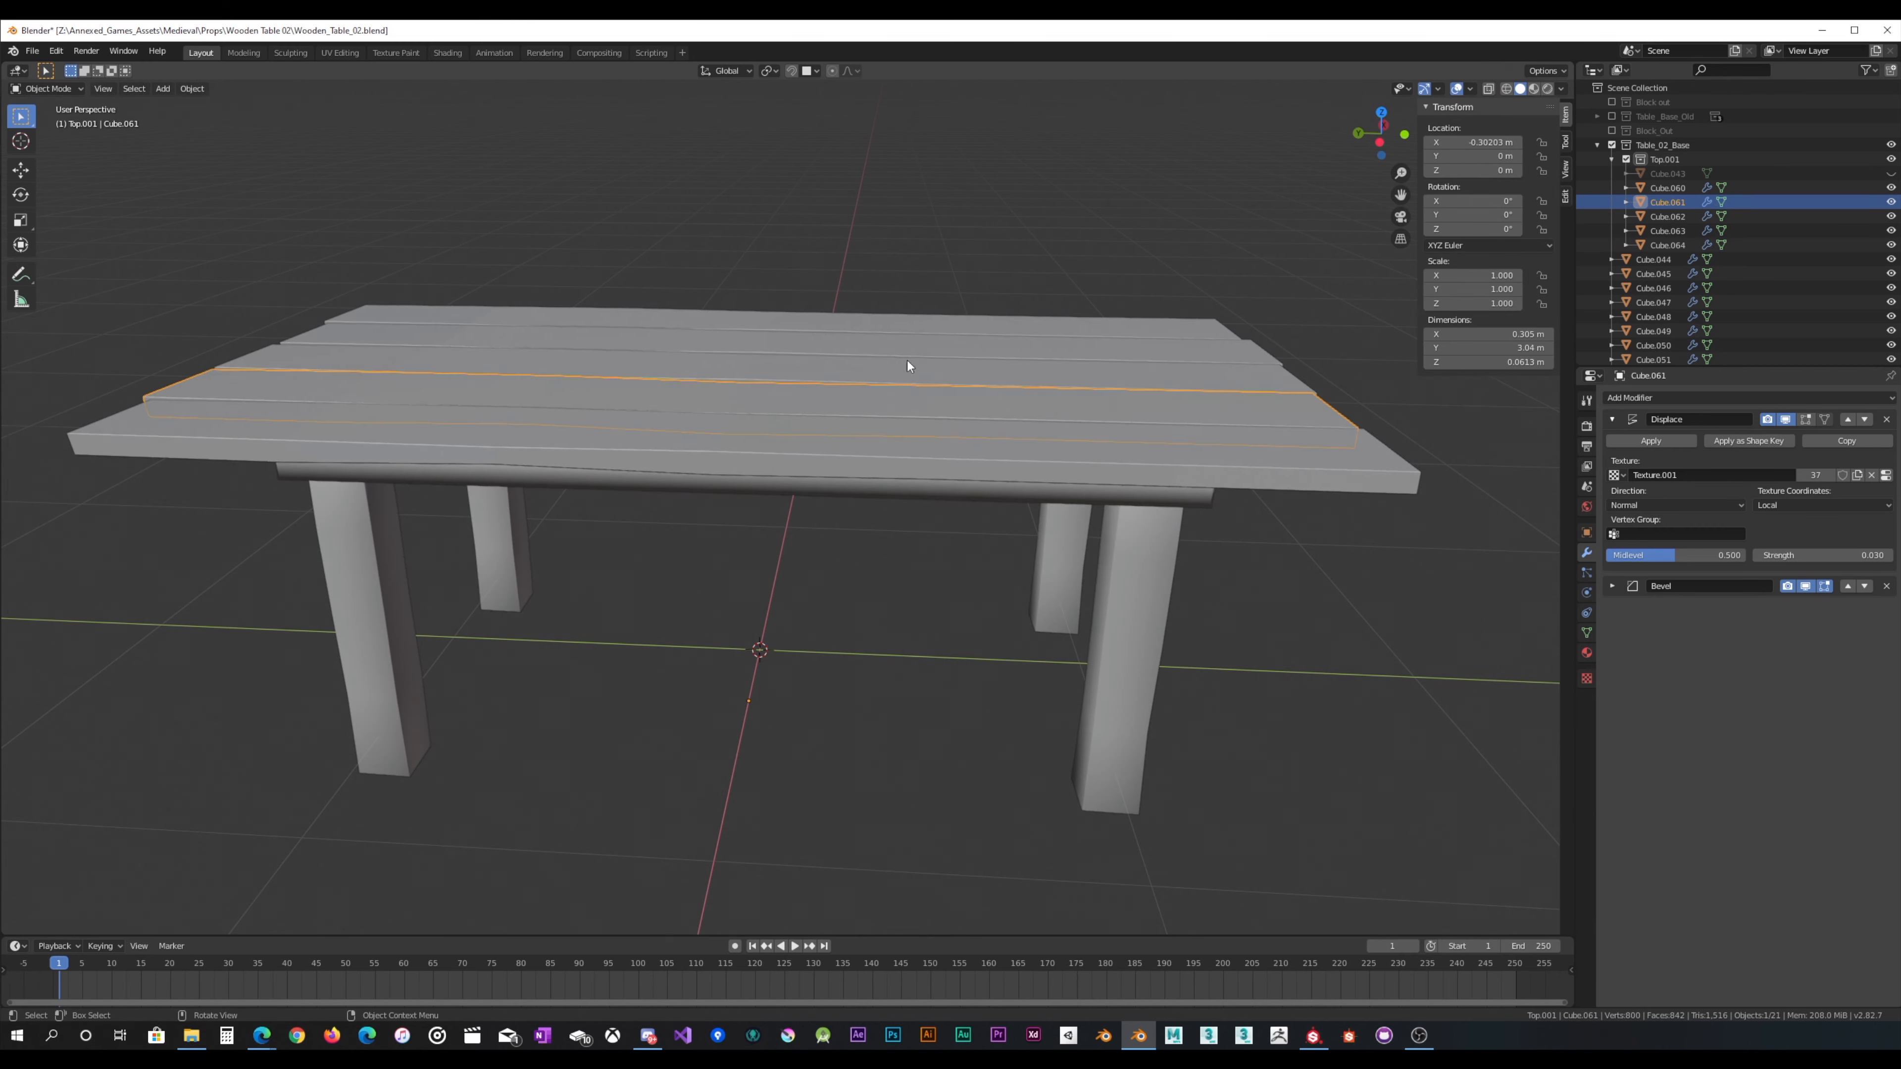
# Step: Edit the outer plank Cube.062 and move the top of its middle edge loop about -0.011 m along X
pyautogui.moveTo(907, 360); pyautogui.dragTo(931, 355, button='middle')
pyautogui.click(913, 623)
pyautogui.scroll(2, 858, 487)
pyautogui.moveTo(858, 486); pyautogui.dragTo(884, 552, button='middle')
pyautogui.press('Tab')
pyautogui.press('Tab')
pyautogui.click(826, 440)
pyautogui.scroll(-3, 829, 442)
pyautogui.press('Tab')
pyautogui.moveTo(847, 489); pyautogui.dragTo(977, 635)
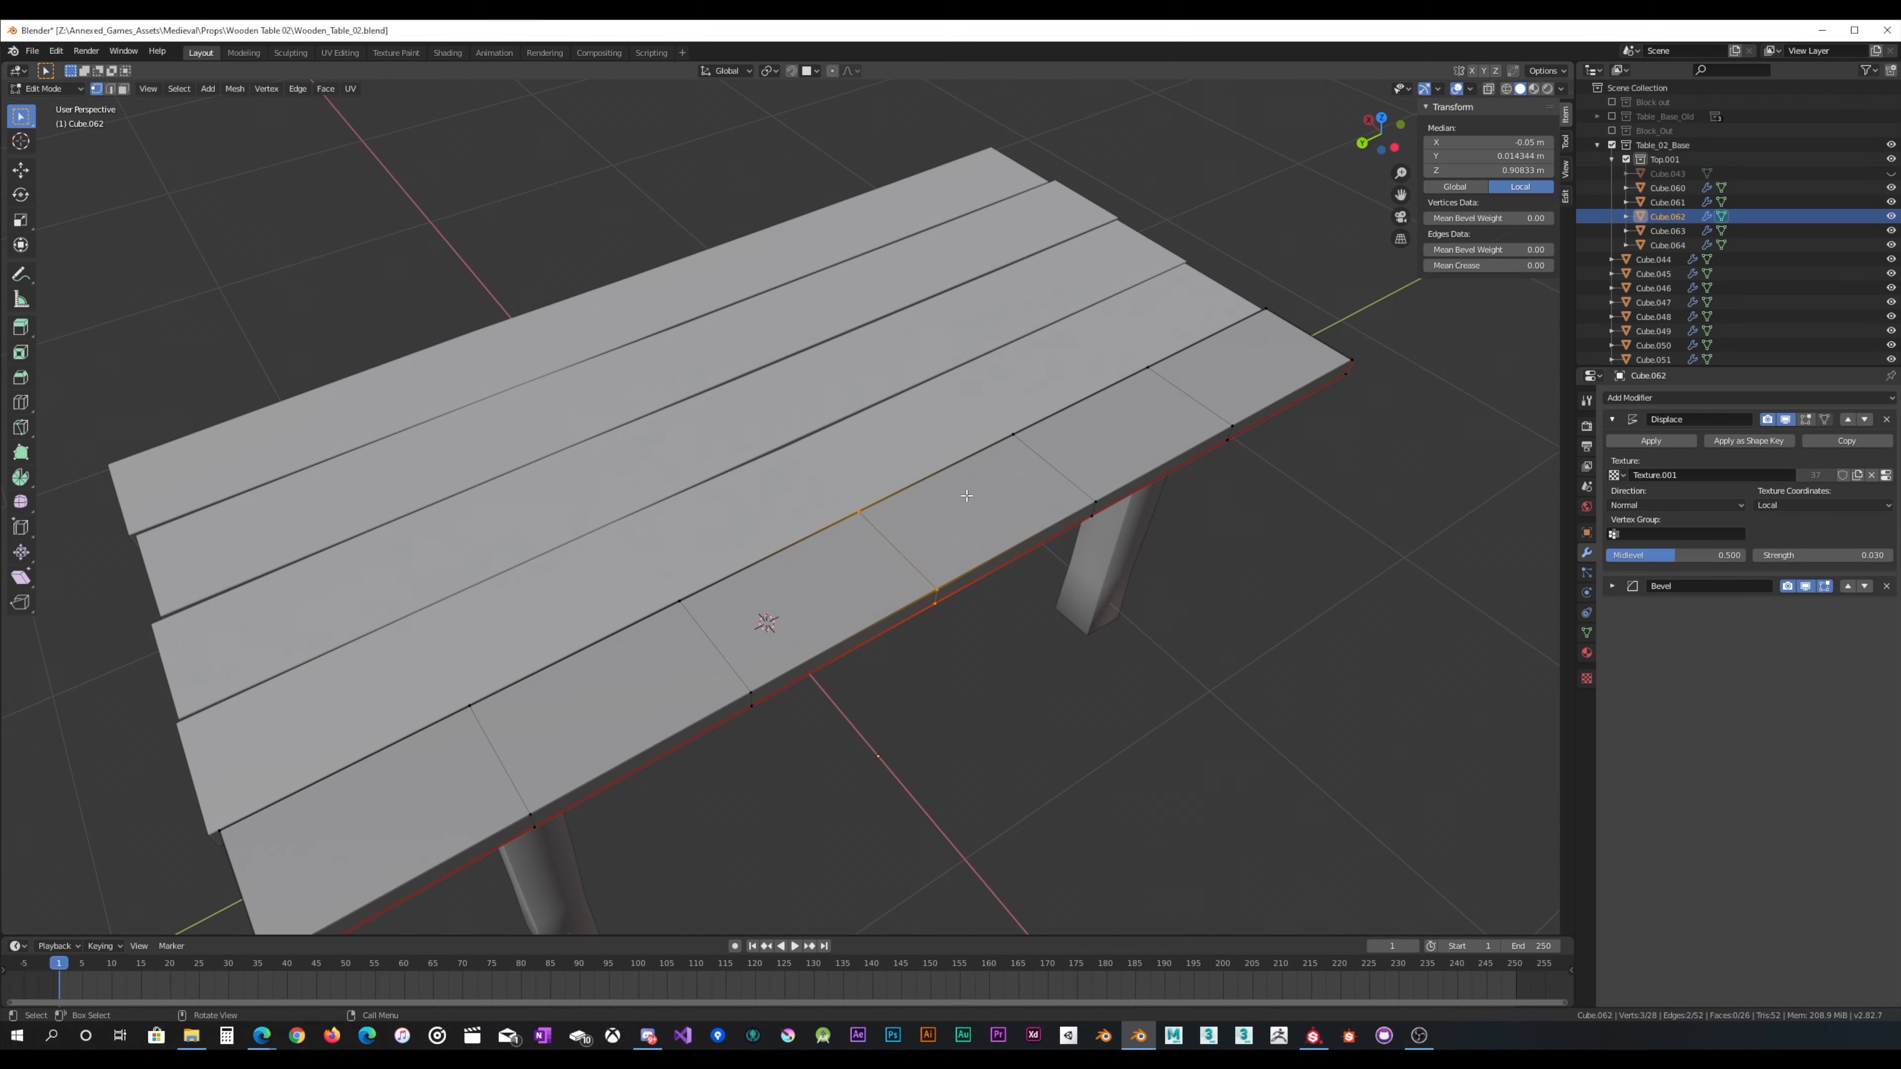
pyautogui.press('g')
pyautogui.press('x')
pyautogui.click(971, 497)
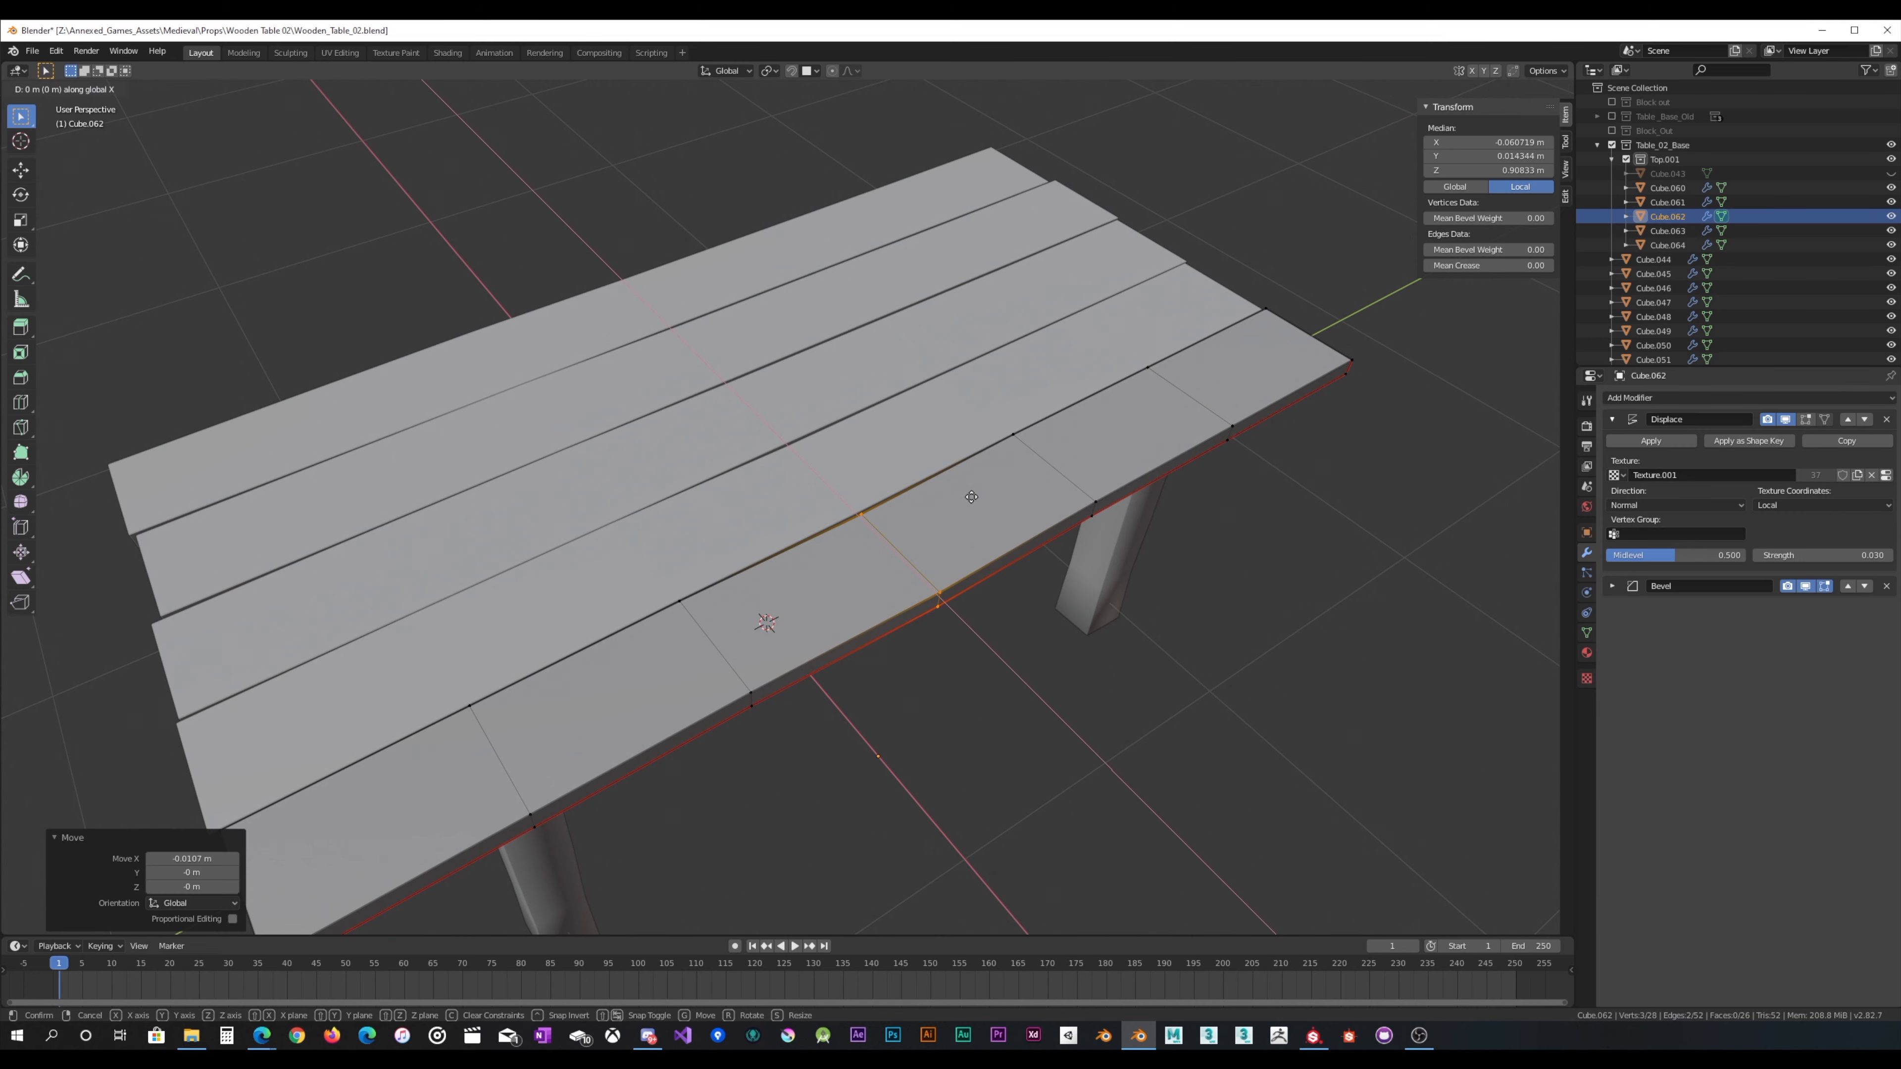
# Step: Move the top of Cube.062's neighbouring edge loop on the positive Y side about -0.01 m along X
pyautogui.moveTo(557, 824); pyautogui.dragTo(784, 515)
pyautogui.press('g')
pyautogui.press('x')
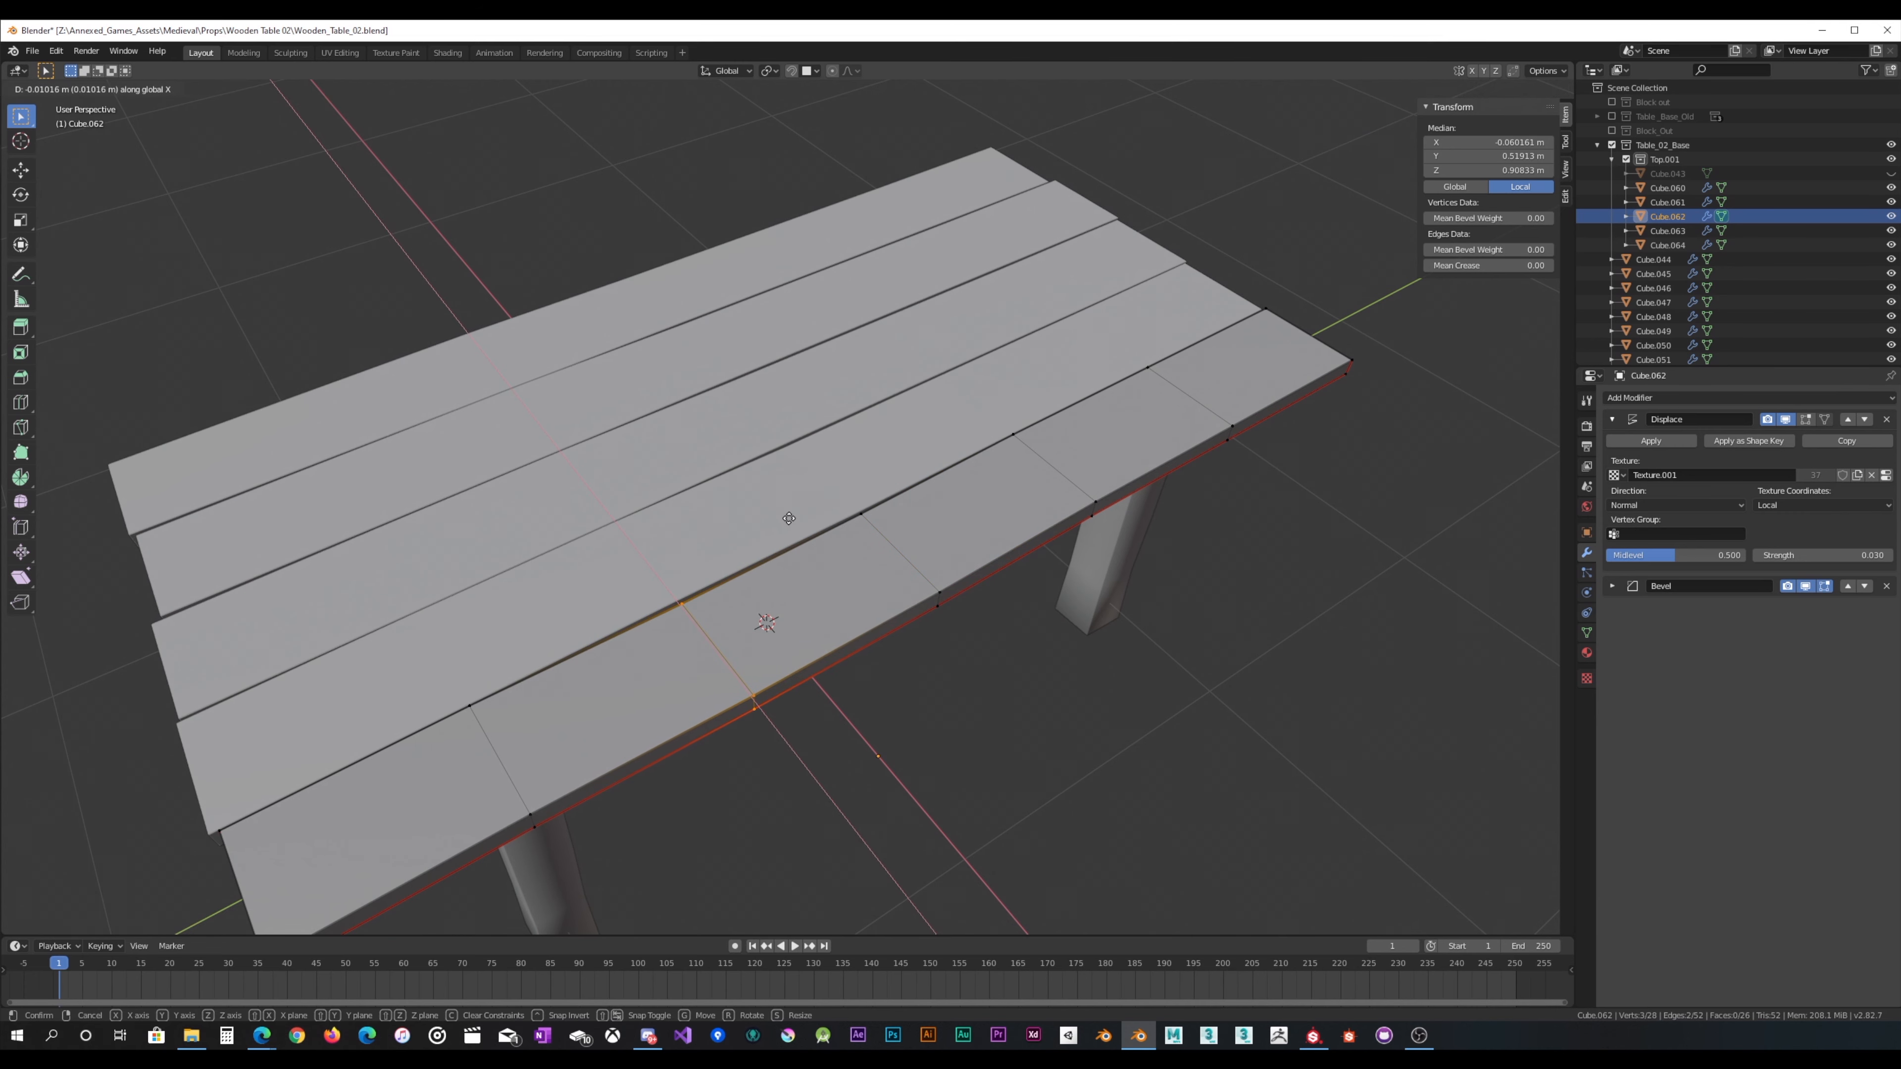
pyautogui.click(788, 518)
pyautogui.moveTo(789, 518); pyautogui.dragTo(951, 515, button='middle')
pyautogui.press('g')
pyautogui.press('z')
pyautogui.click(849, 543)
# Step: Examine the edge loops of Cube.062 and Cube.061 up close in Edit Mode and Object Mode
pyautogui.press('Tab')
pyautogui.scroll(3, 858, 495)
pyautogui.press('Tab')
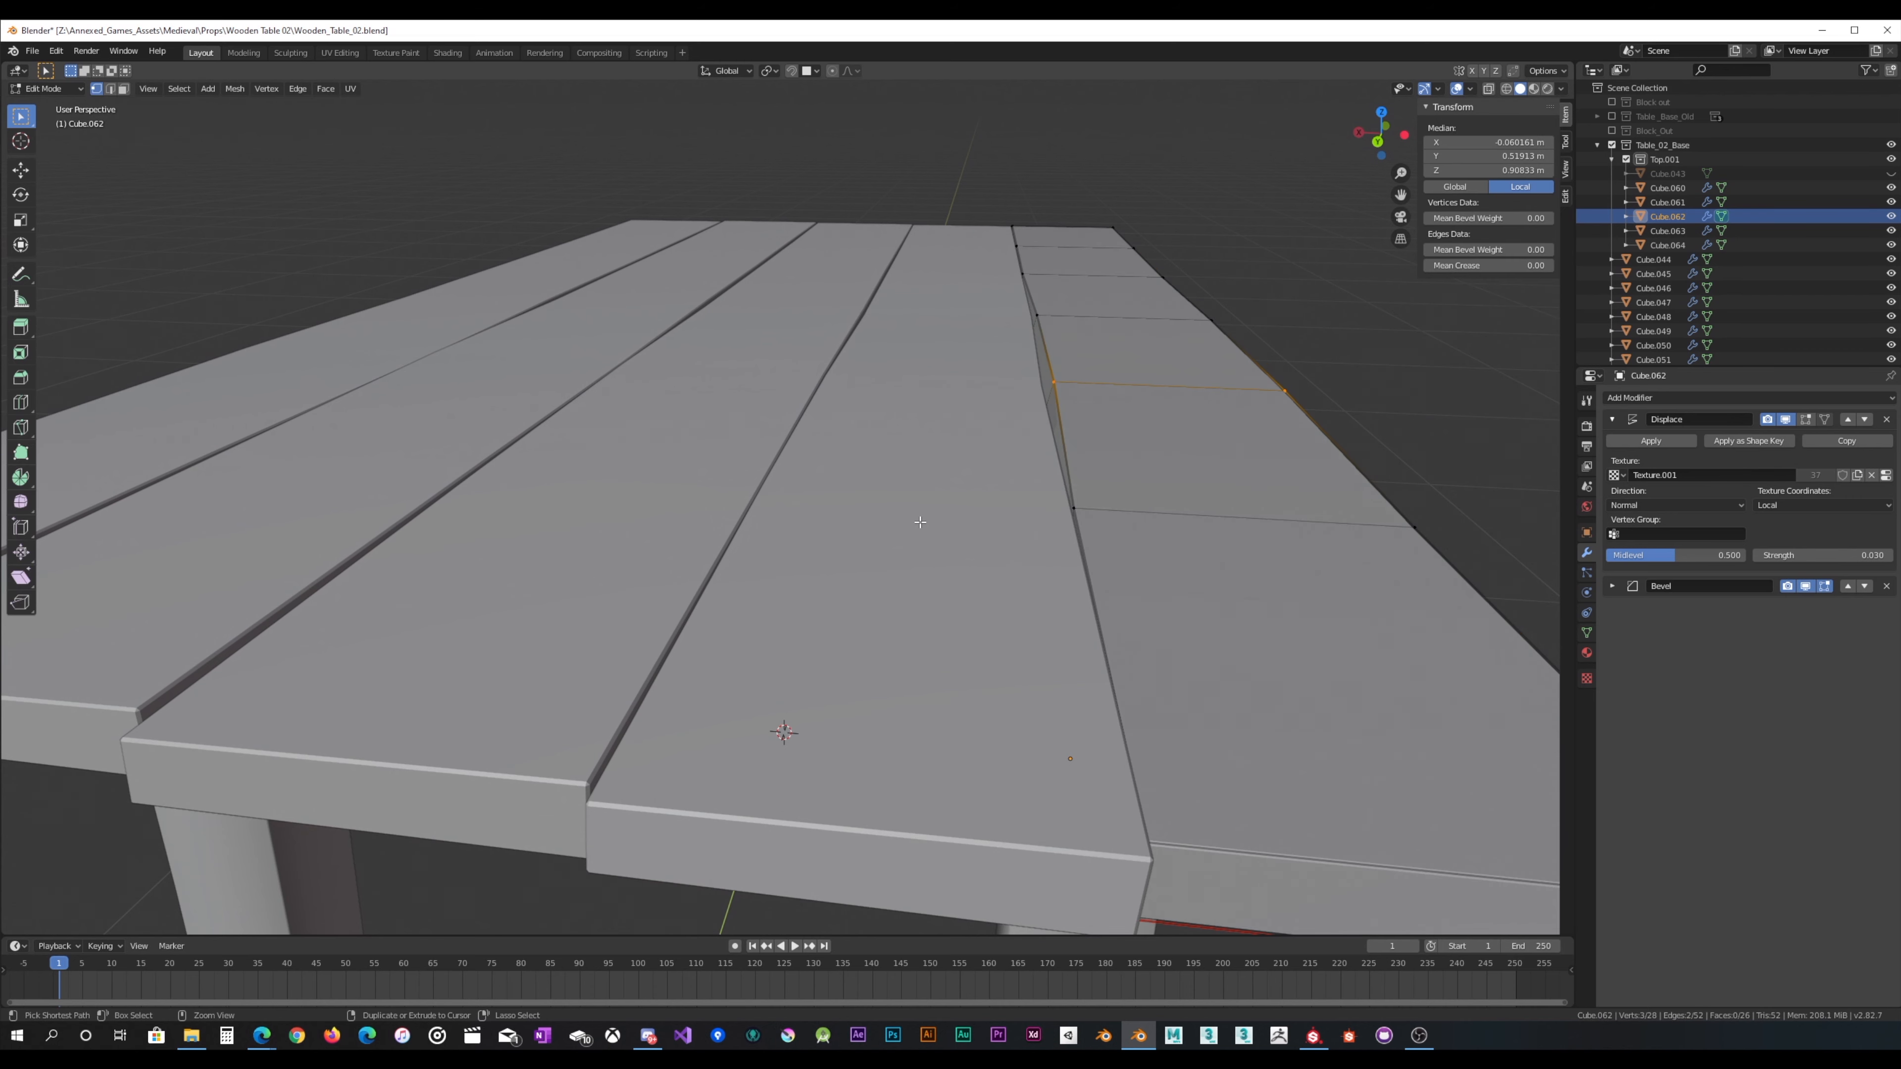
pyautogui.press('Tab')
pyautogui.click(892, 526)
pyautogui.press('Tab')
pyautogui.press('Tab')
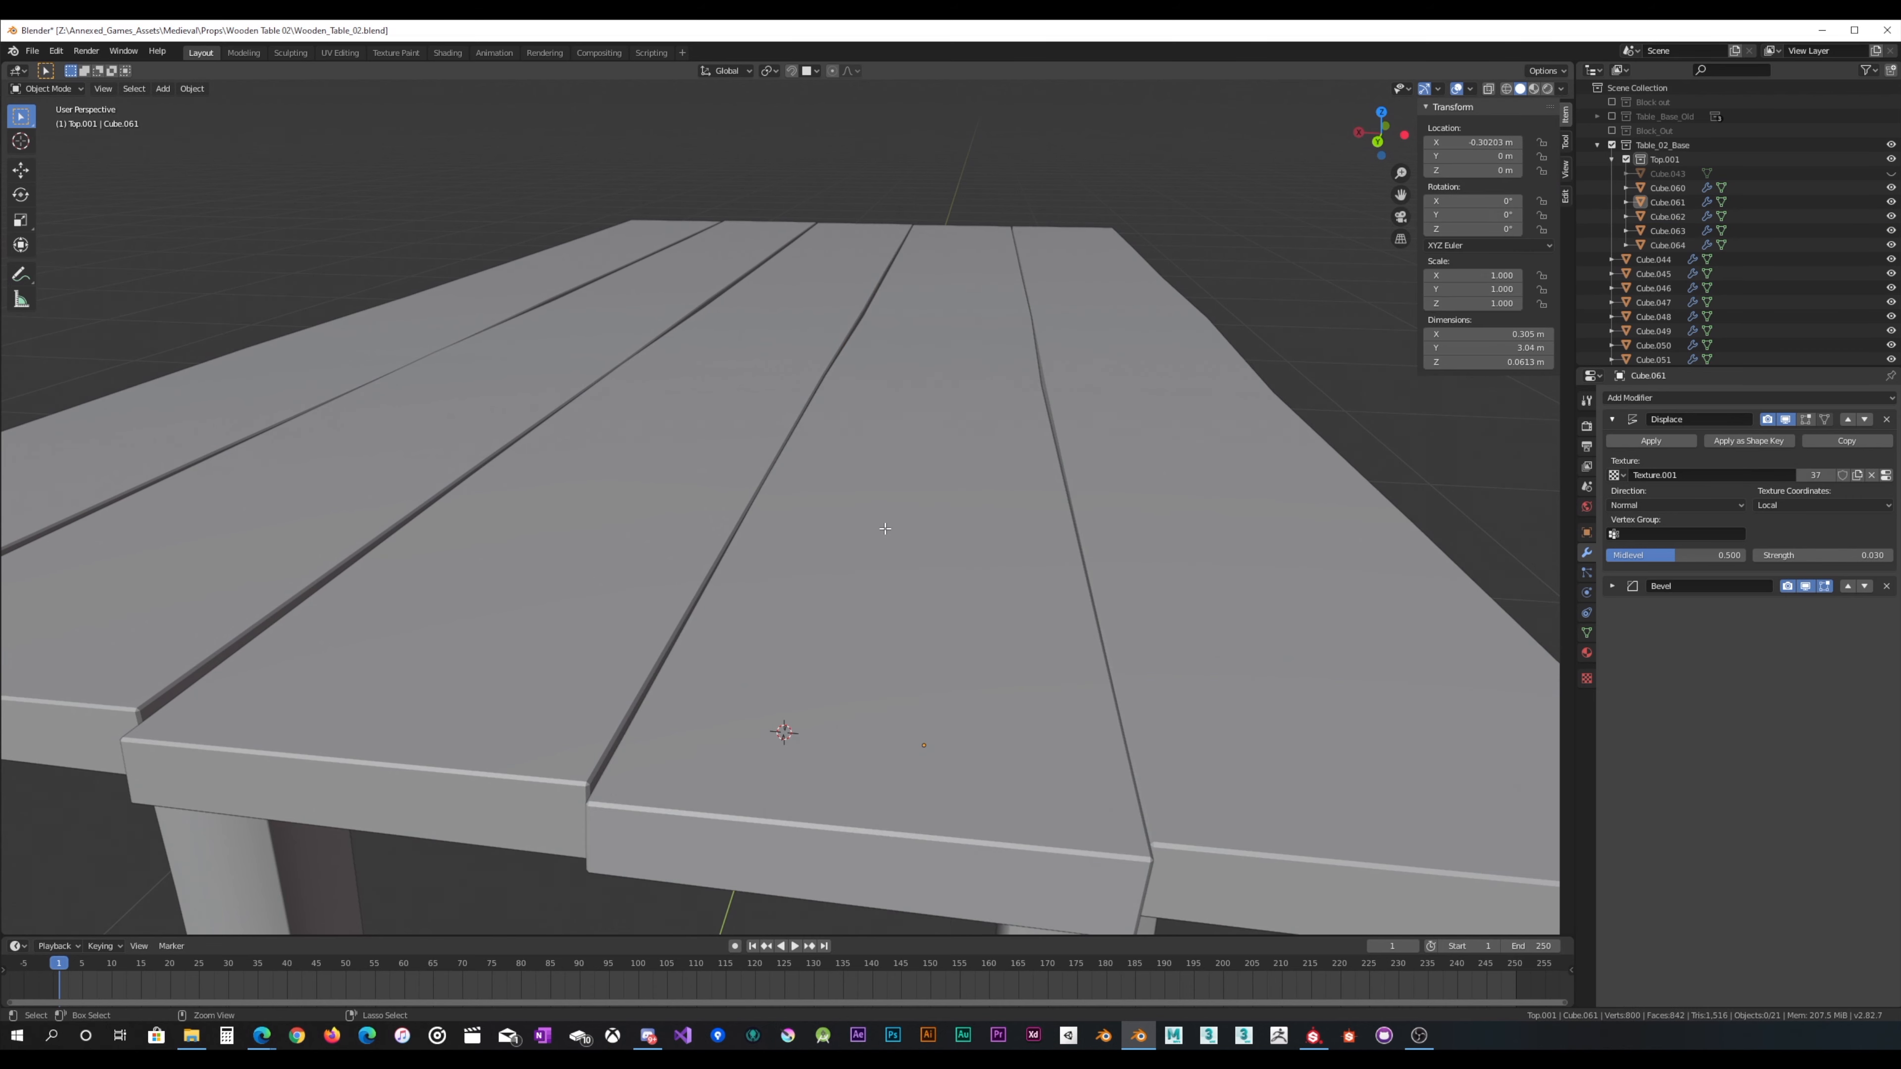
pyautogui.click(885, 529)
pyautogui.press('Tab')
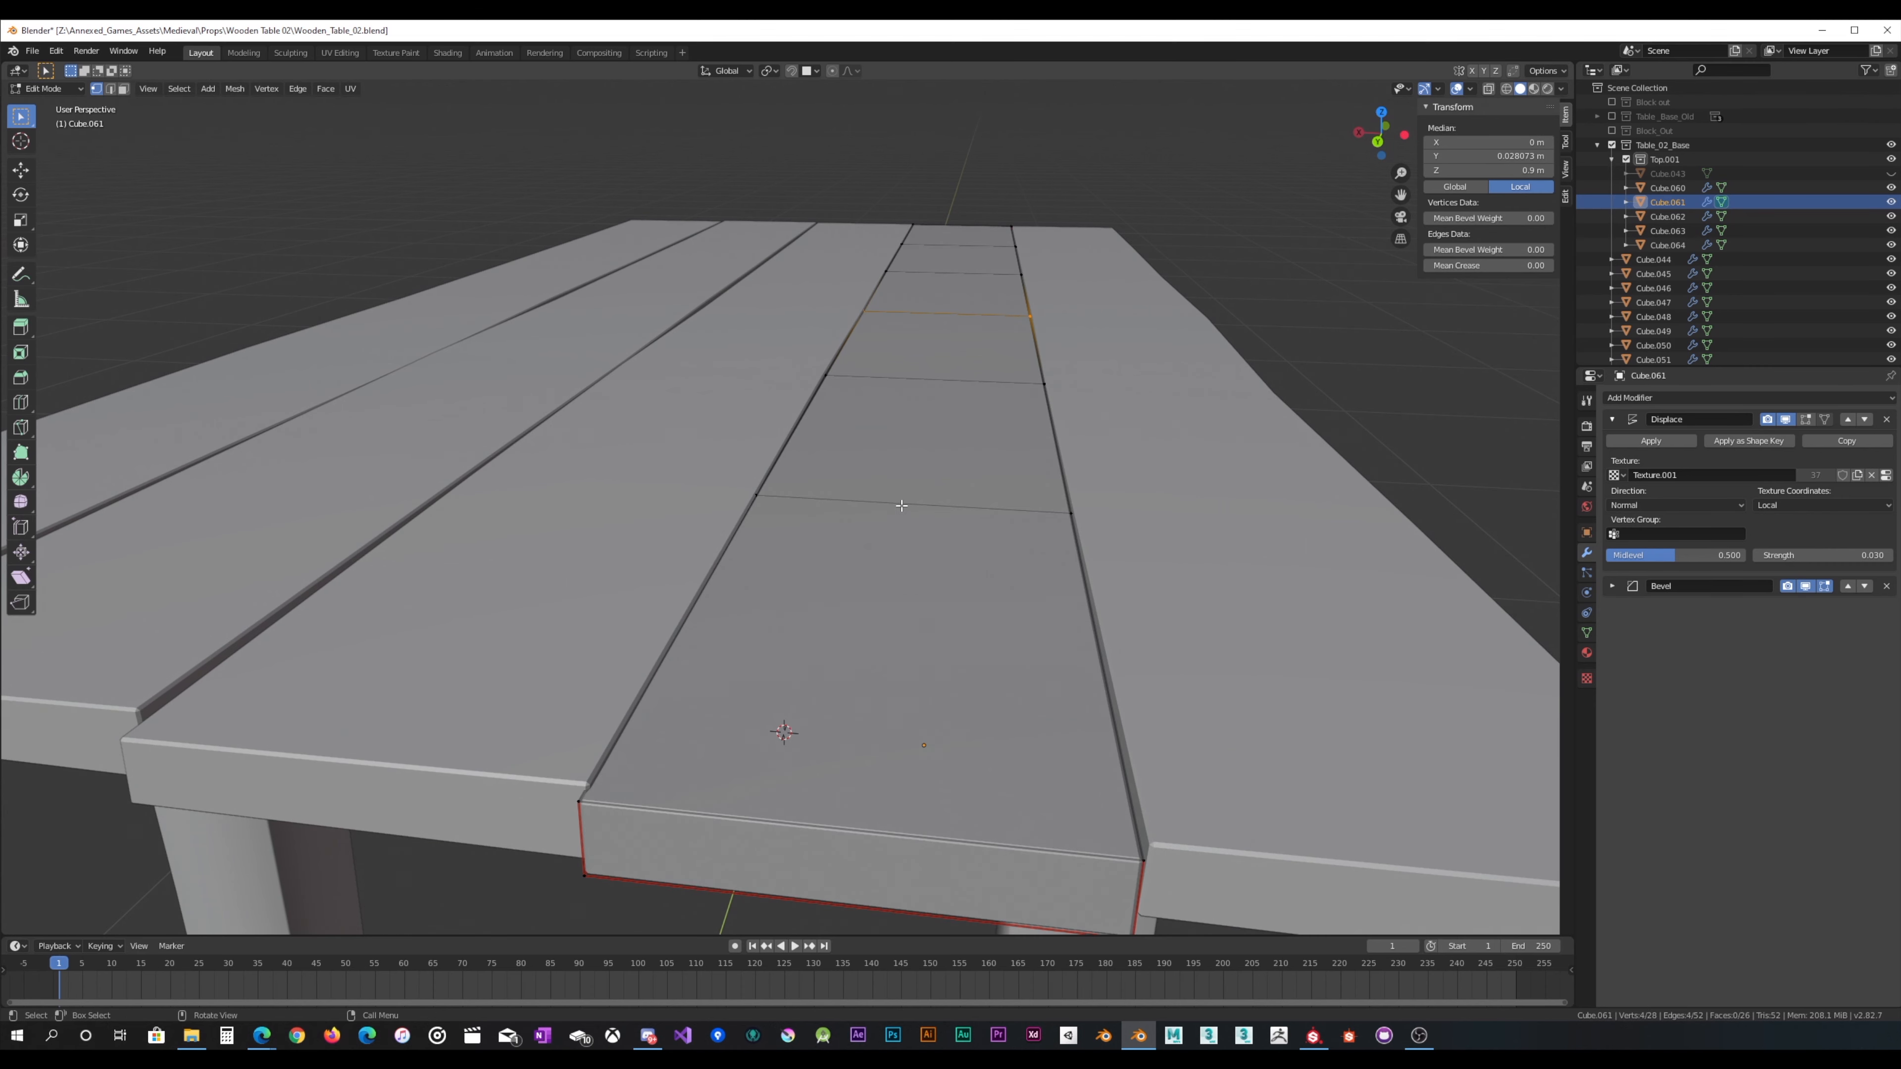
pyautogui.scroll(-5, 901, 505)
pyautogui.press('Tab')
# Step: Select all five tabletop planks, Cube.060 to Cube.064, and apply Shade Smooth to them
pyautogui.moveTo(985, 406); pyautogui.dragTo(941, 436, button='middle')
pyautogui.keyDown('shift'); pyautogui.click(906, 453); pyautogui.keyUp('shift')
pyautogui.keyDown('shift'); pyautogui.click(674, 457); pyautogui.keyUp('shift')
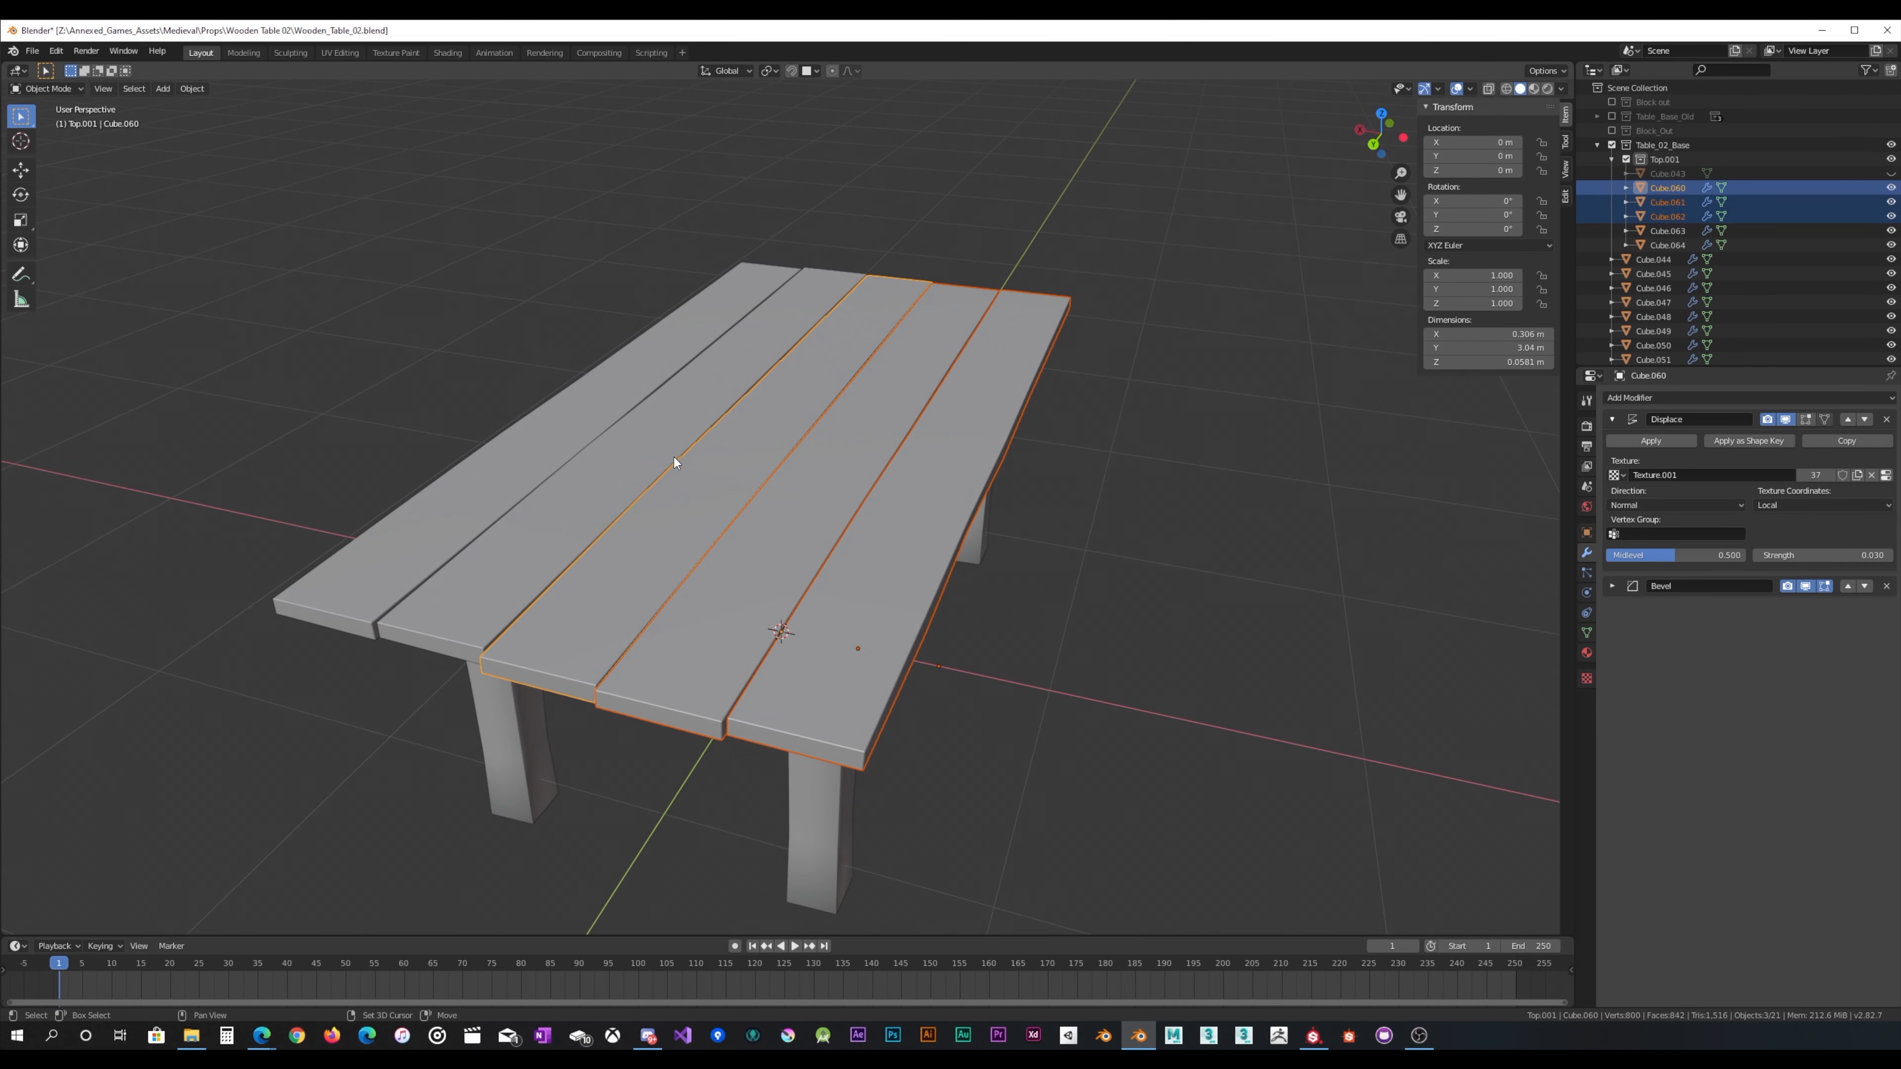
pyautogui.keyDown('shift'); pyautogui.click(632, 448); pyautogui.keyUp('shift')
pyautogui.keyDown('shift'); pyautogui.click(522, 436); pyautogui.keyUp('shift')
pyautogui.click(193, 89)
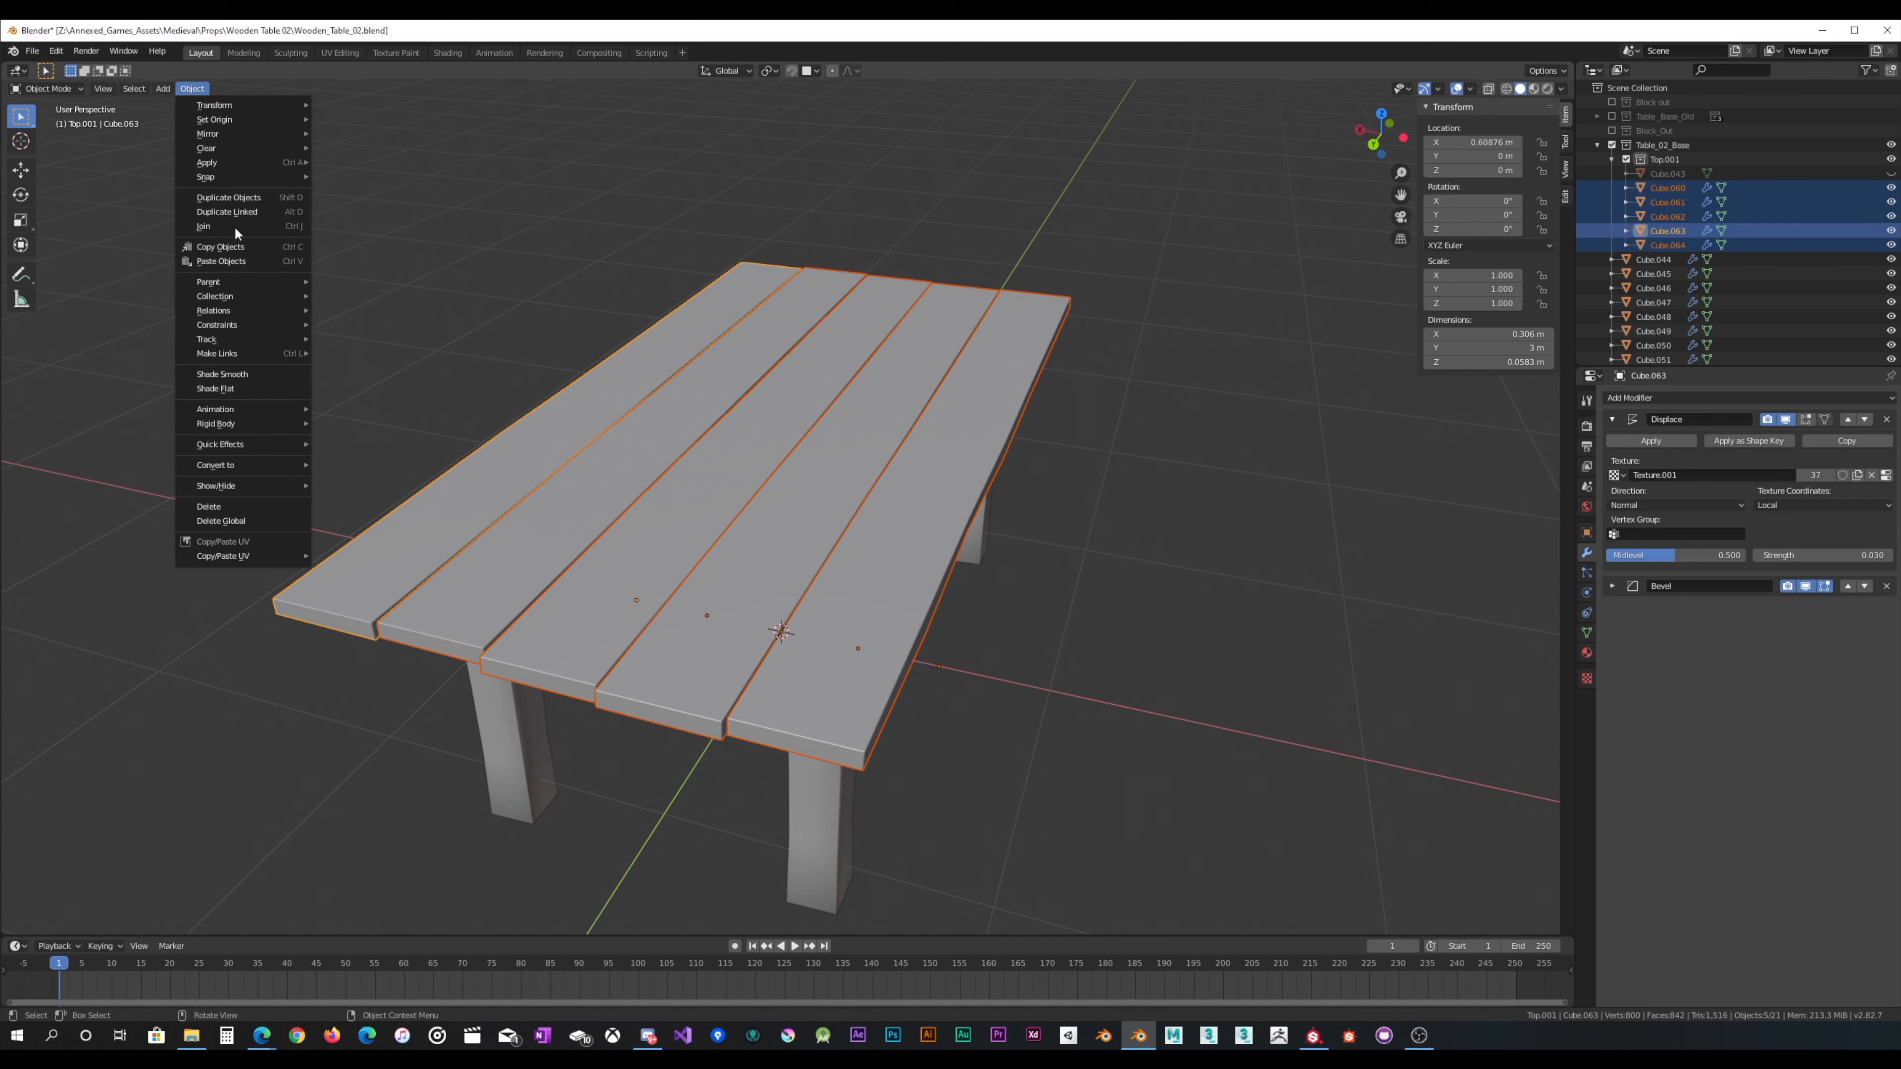
pyautogui.click(224, 374)
# Step: Inspect the smooth-shaded planks from the long side, the end and beneath the tabletop
pyautogui.moveTo(908, 450); pyautogui.dragTo(767, 447, button='middle')
pyautogui.scroll(2, 788, 404)
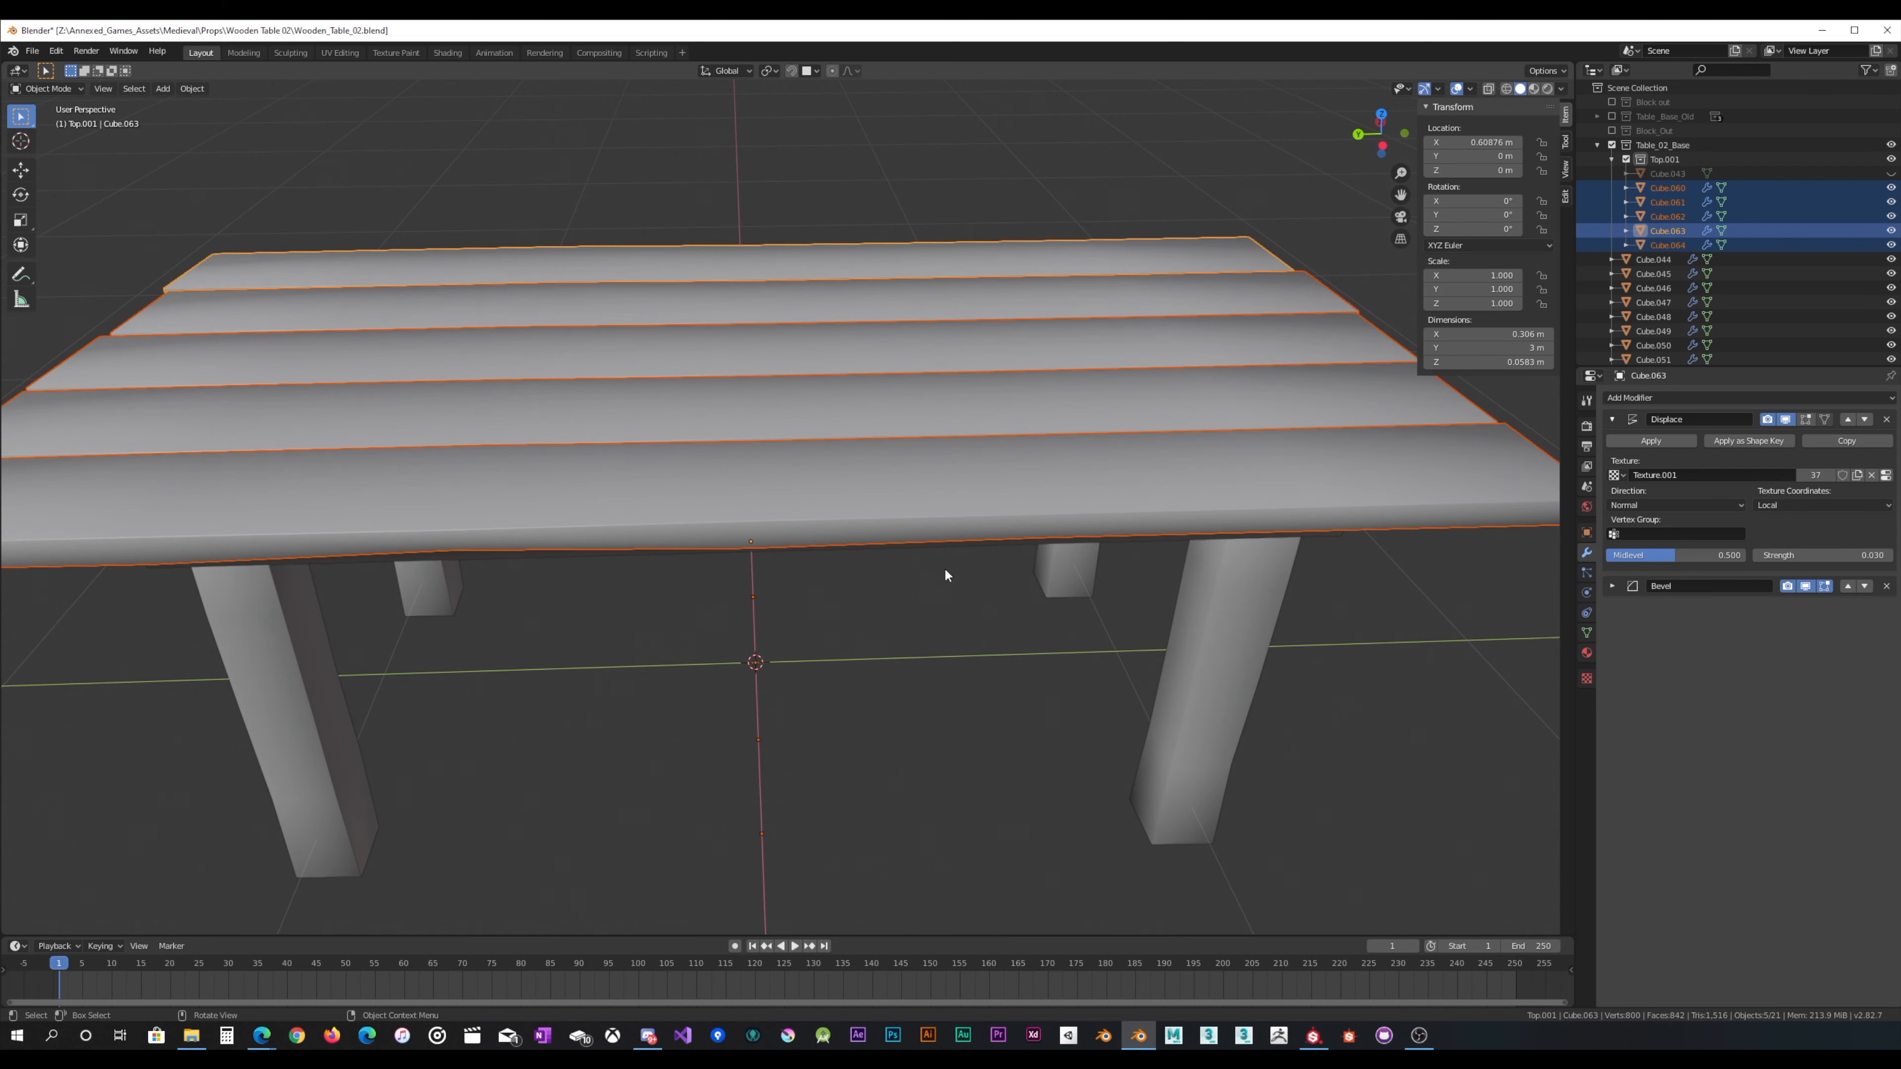
pyautogui.moveTo(945, 570); pyautogui.dragTo(875, 513, button='middle')
pyautogui.scroll(-4, 839, 544)
pyautogui.scroll(3, 875, 545)
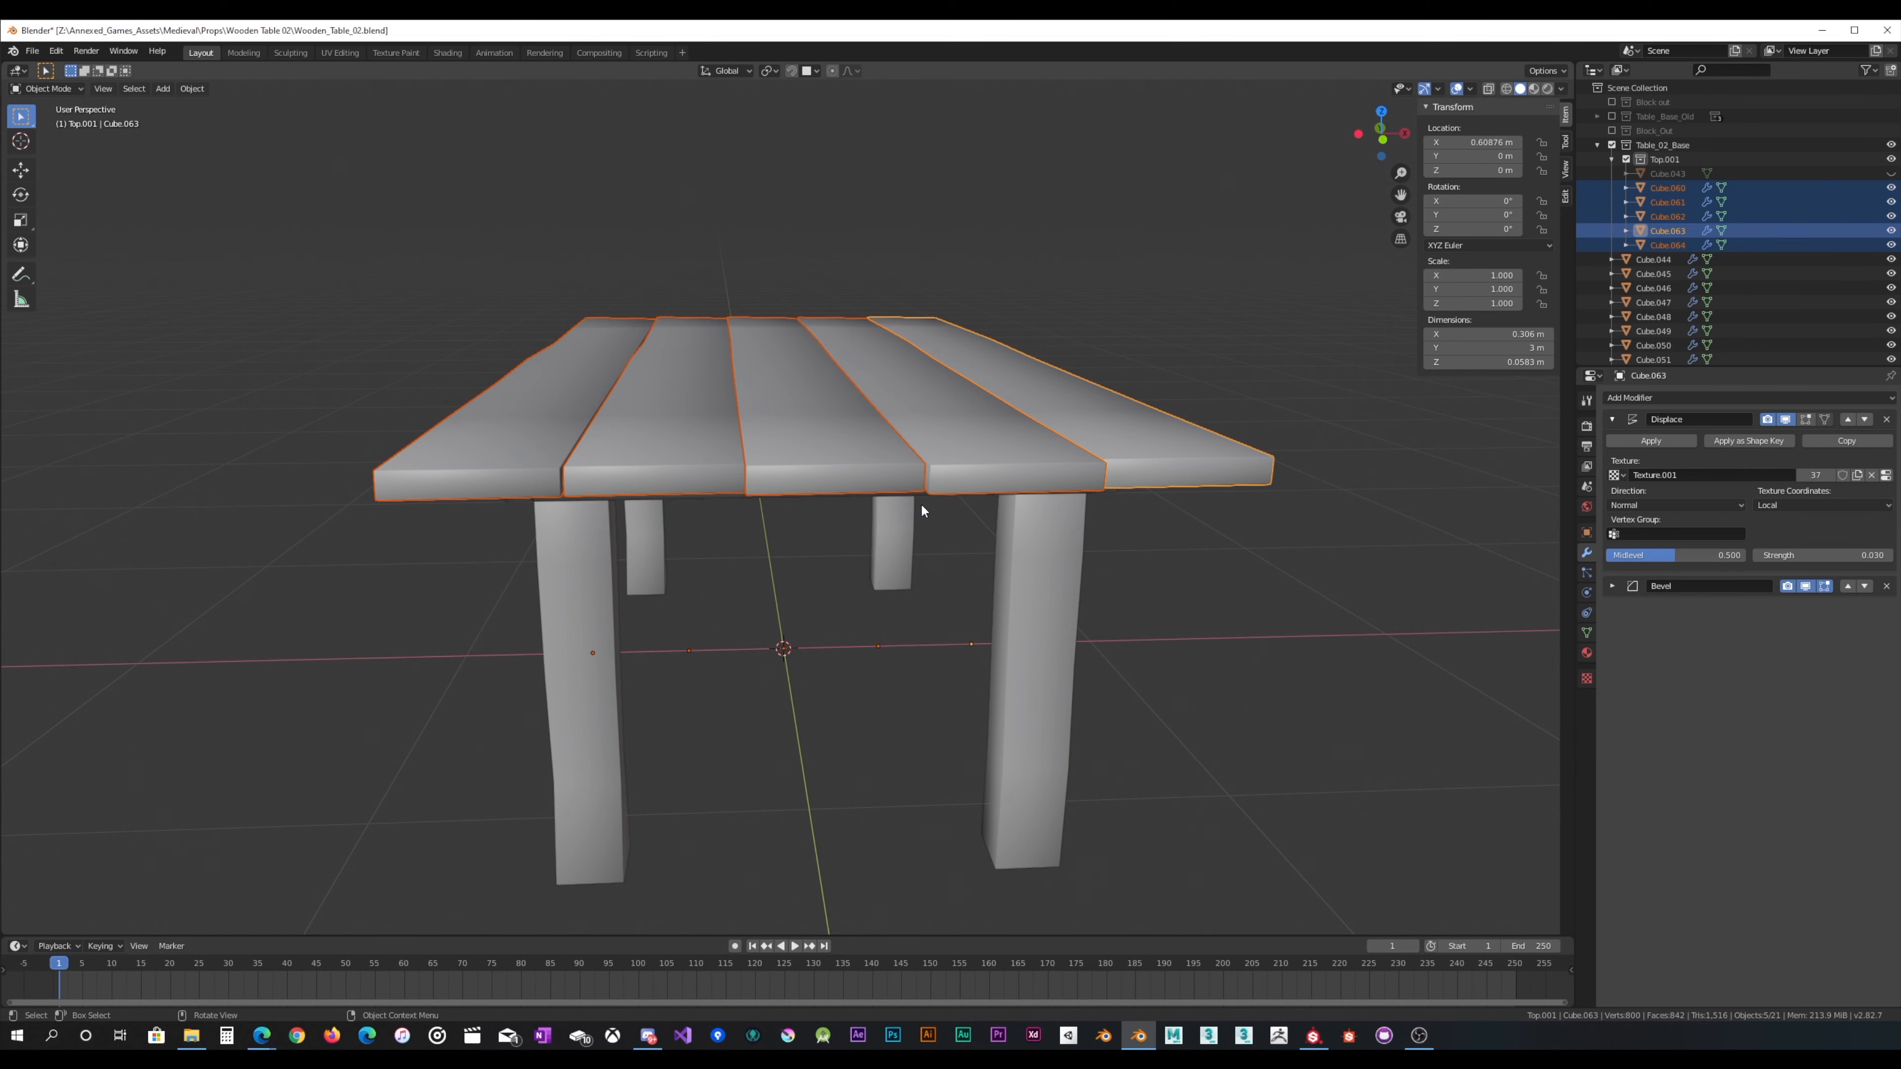
pyautogui.press('Tab')
pyautogui.moveTo(924, 508); pyautogui.dragTo(938, 458, button='middle')
pyautogui.scroll(4, 937, 459)
pyautogui.press('Tab')
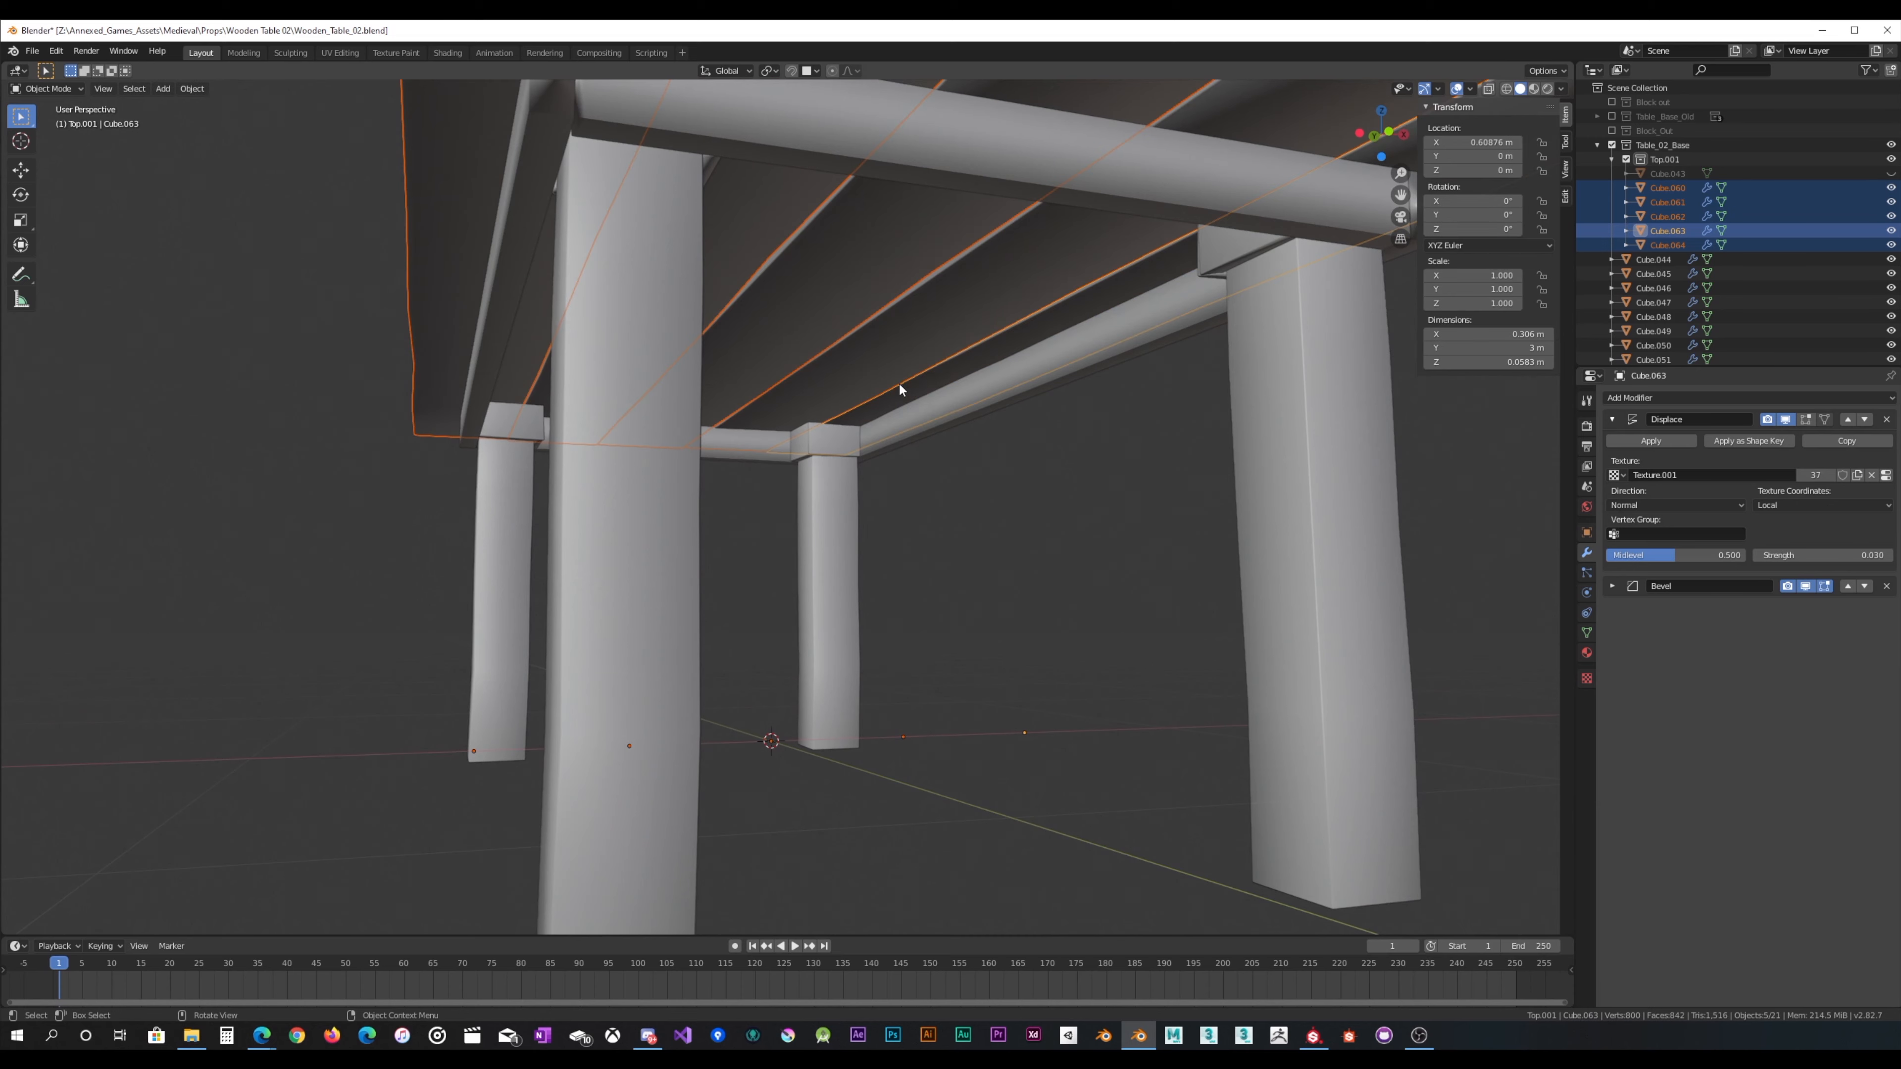
# Step: Examine the end frame beam Cube.050 under the tabletop and its mesh in Edit Mode
pyautogui.moveTo(901, 387); pyautogui.dragTo(1218, 518, button='middle')
pyautogui.scroll(2, 1202, 513)
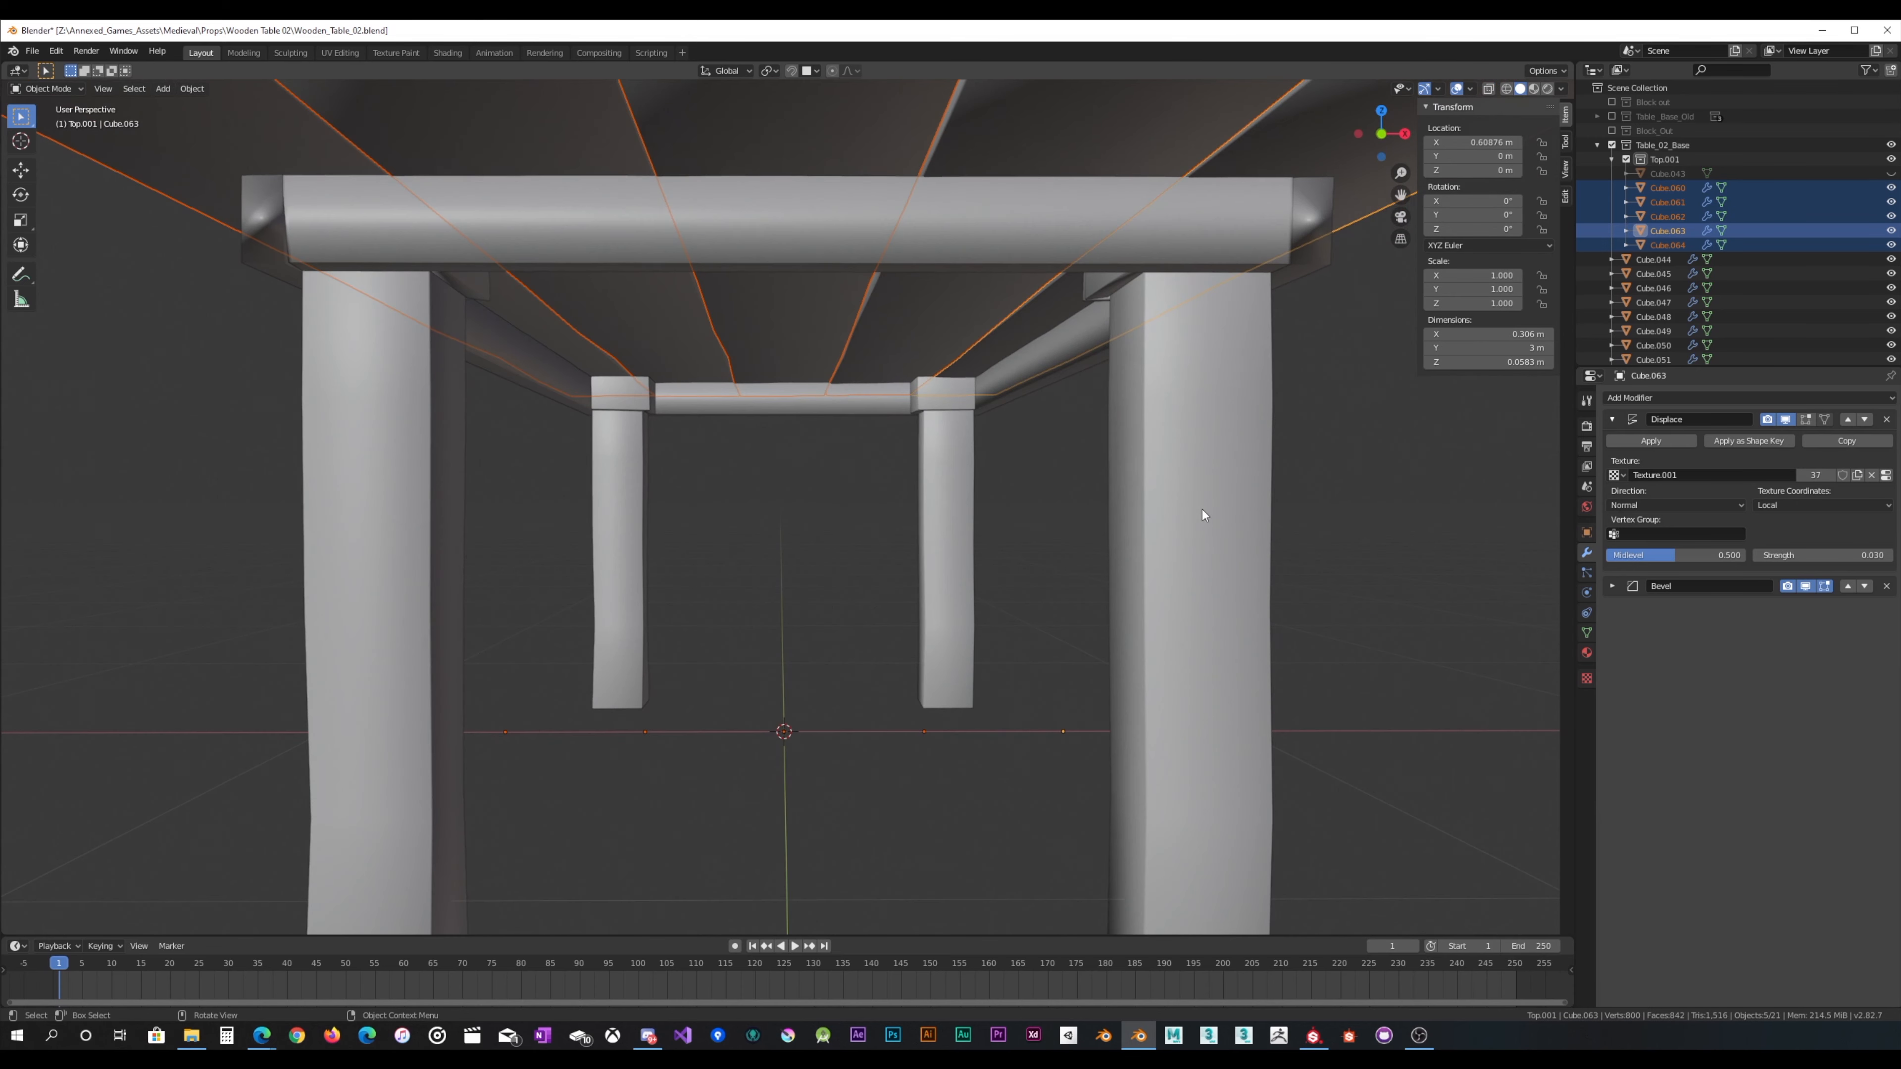
pyautogui.click(837, 264)
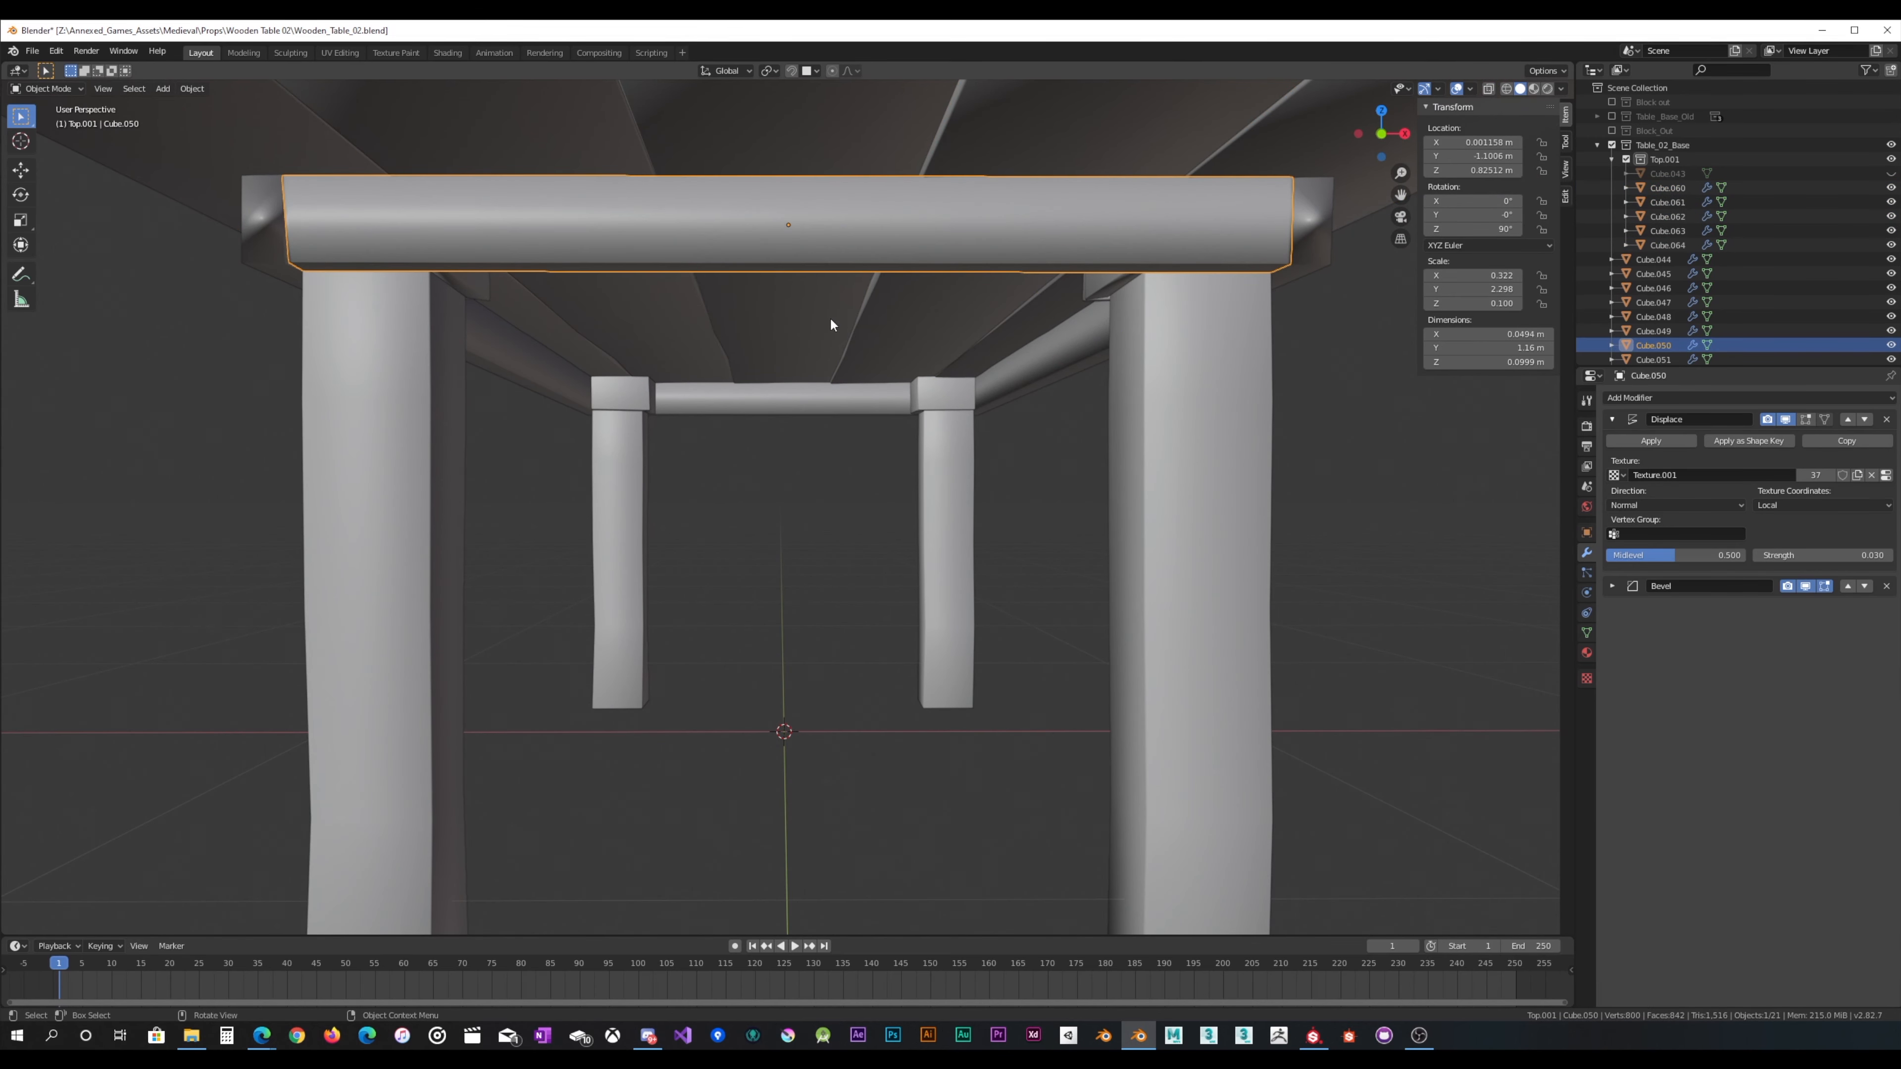
pyautogui.press('Tab')
pyautogui.moveTo(830, 317); pyautogui.dragTo(913, 426, button='middle')
pyautogui.press('Tab')
pyautogui.scroll(-5, 1070, 412)
pyautogui.moveTo(809, 475); pyautogui.dragTo(758, 448, button='middle')
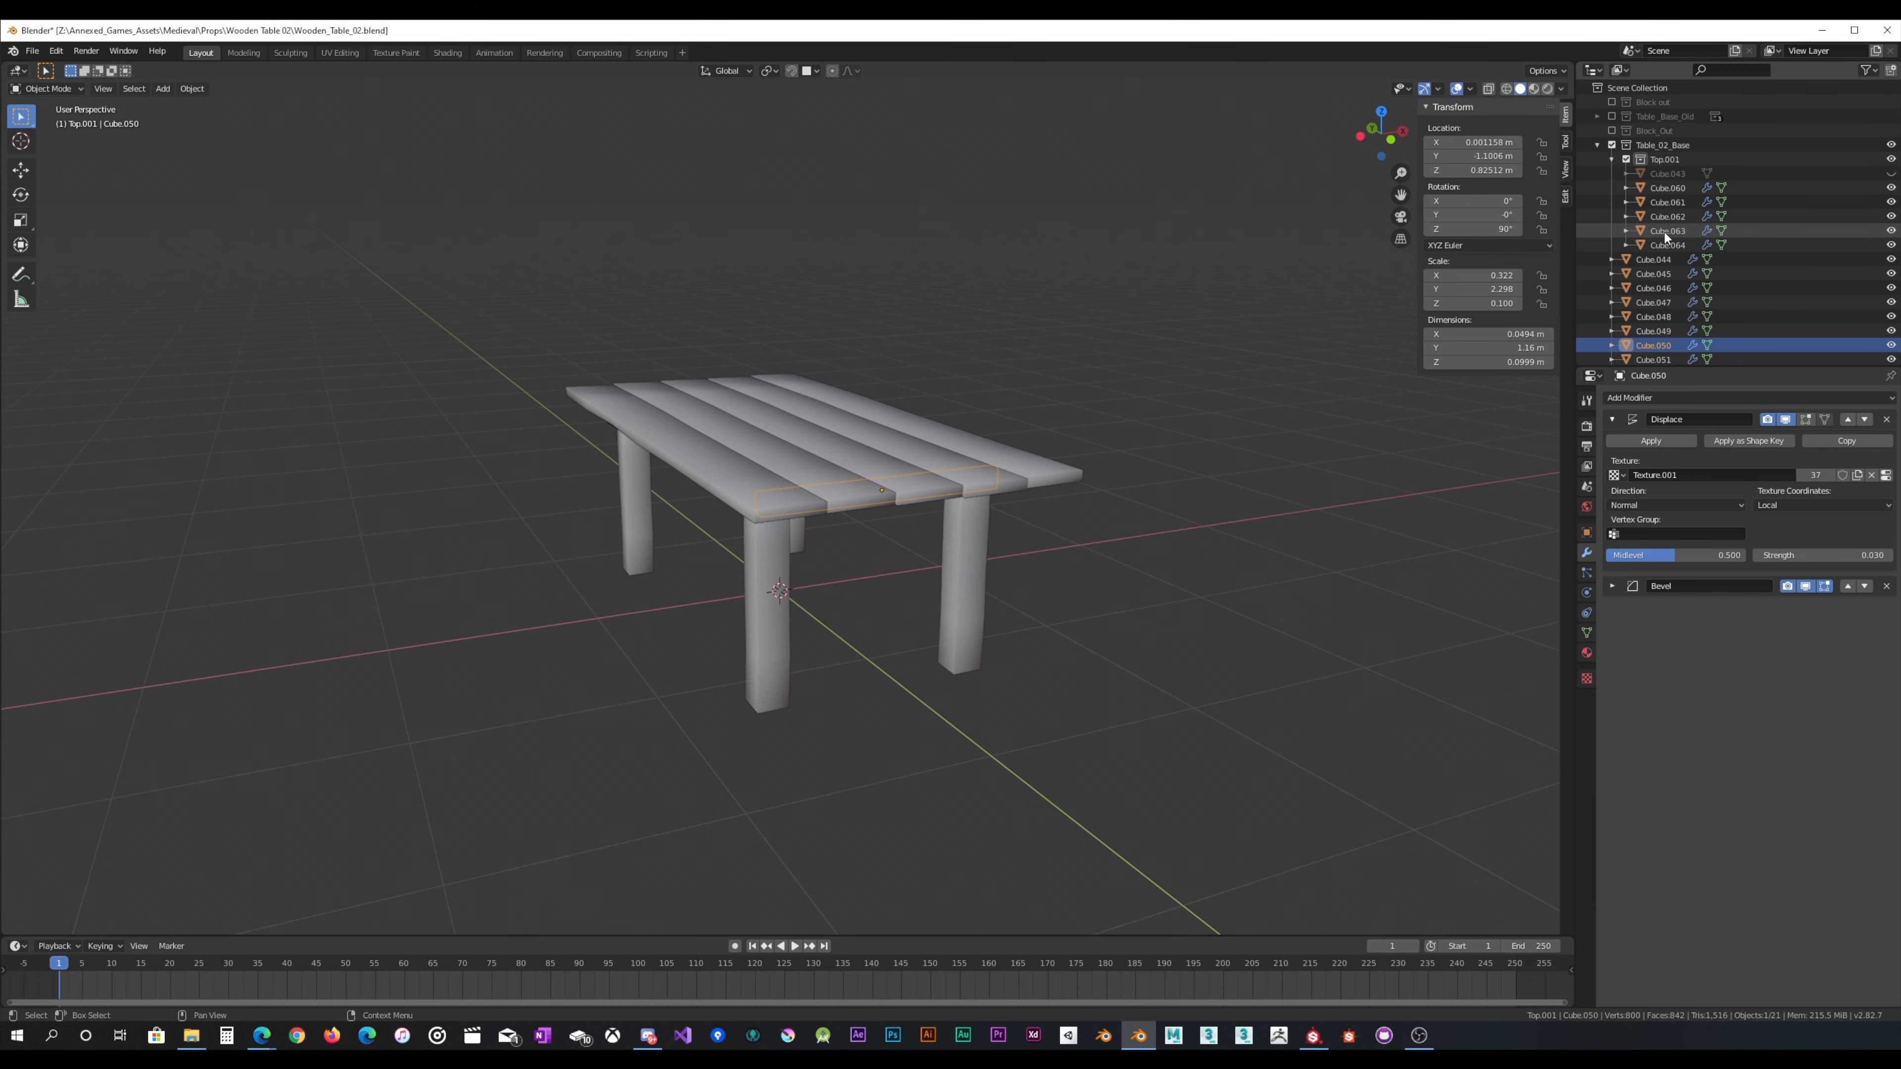
# Step: Delete the hidden Cube.043 from the Top.001 collection, clear the selection and collapse the collection
pyautogui.click(1659, 175)
pyautogui.rightClick(1659, 179)
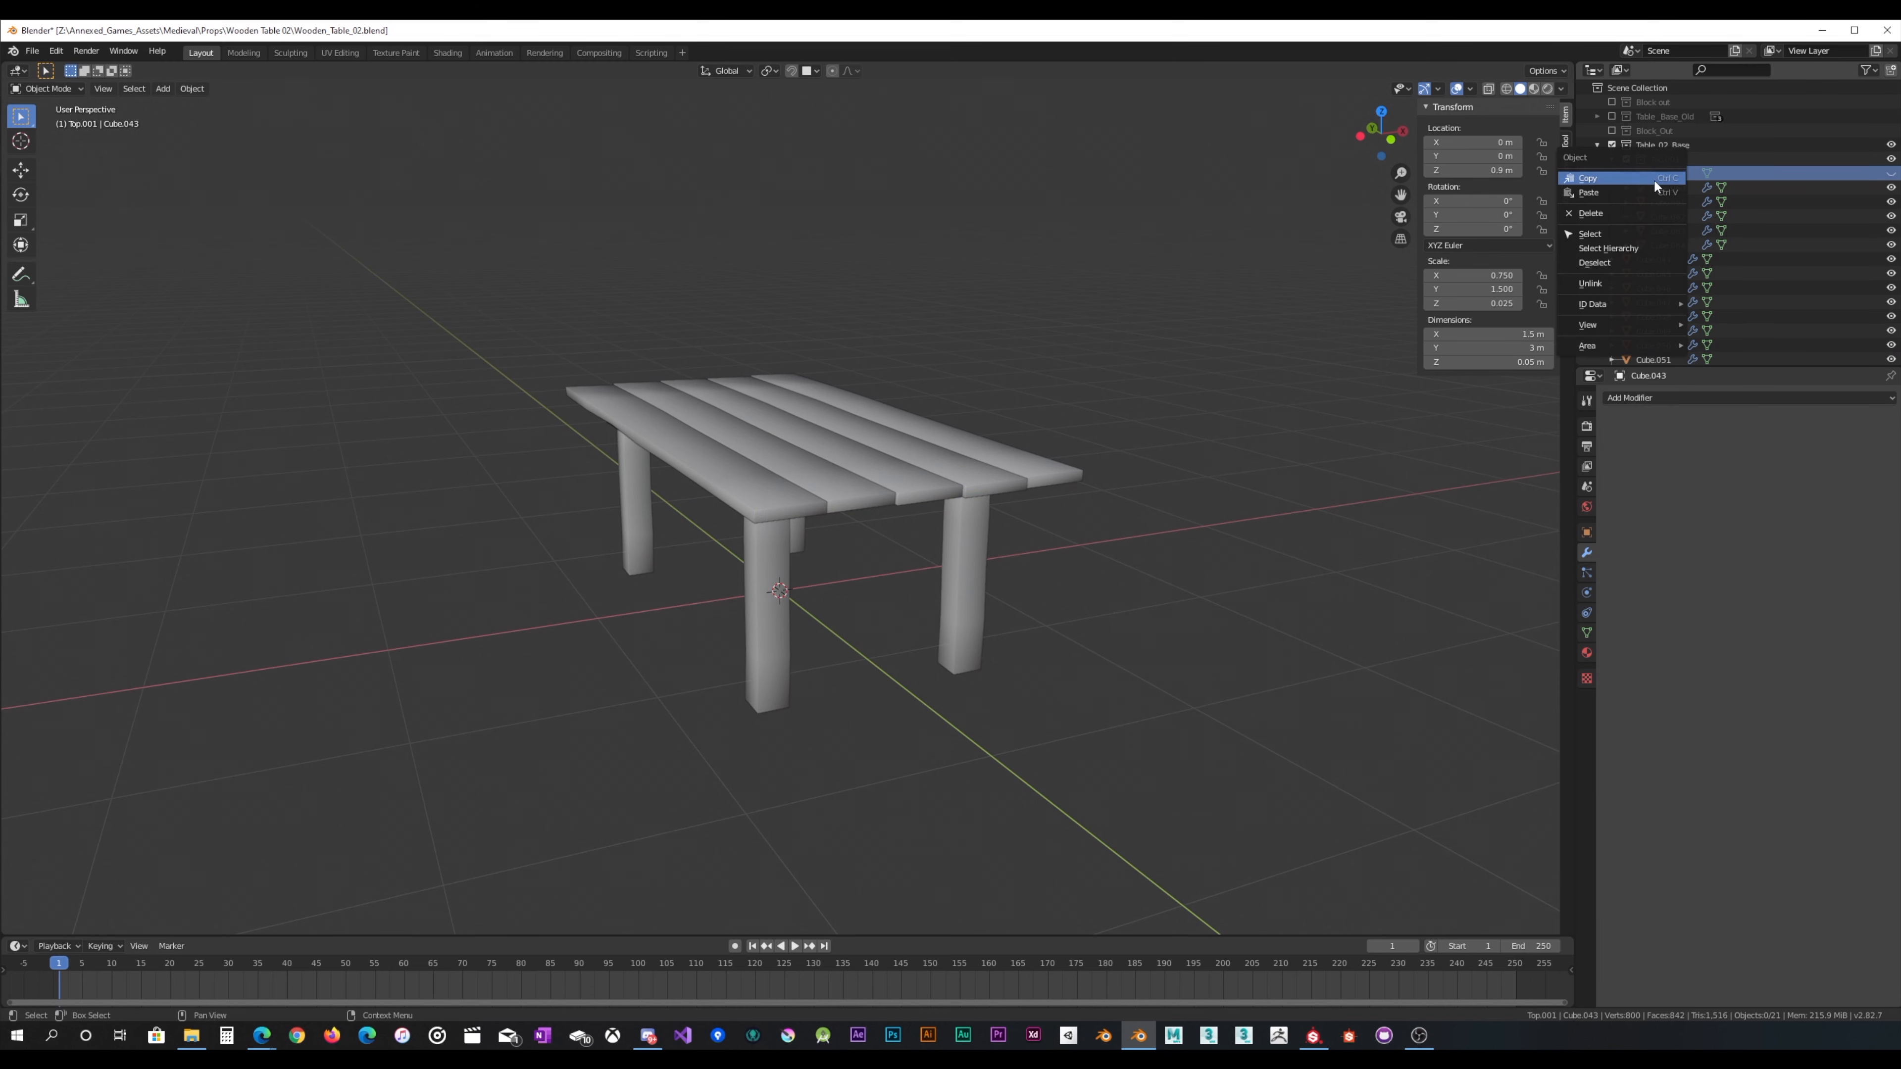
pyautogui.click(1647, 195)
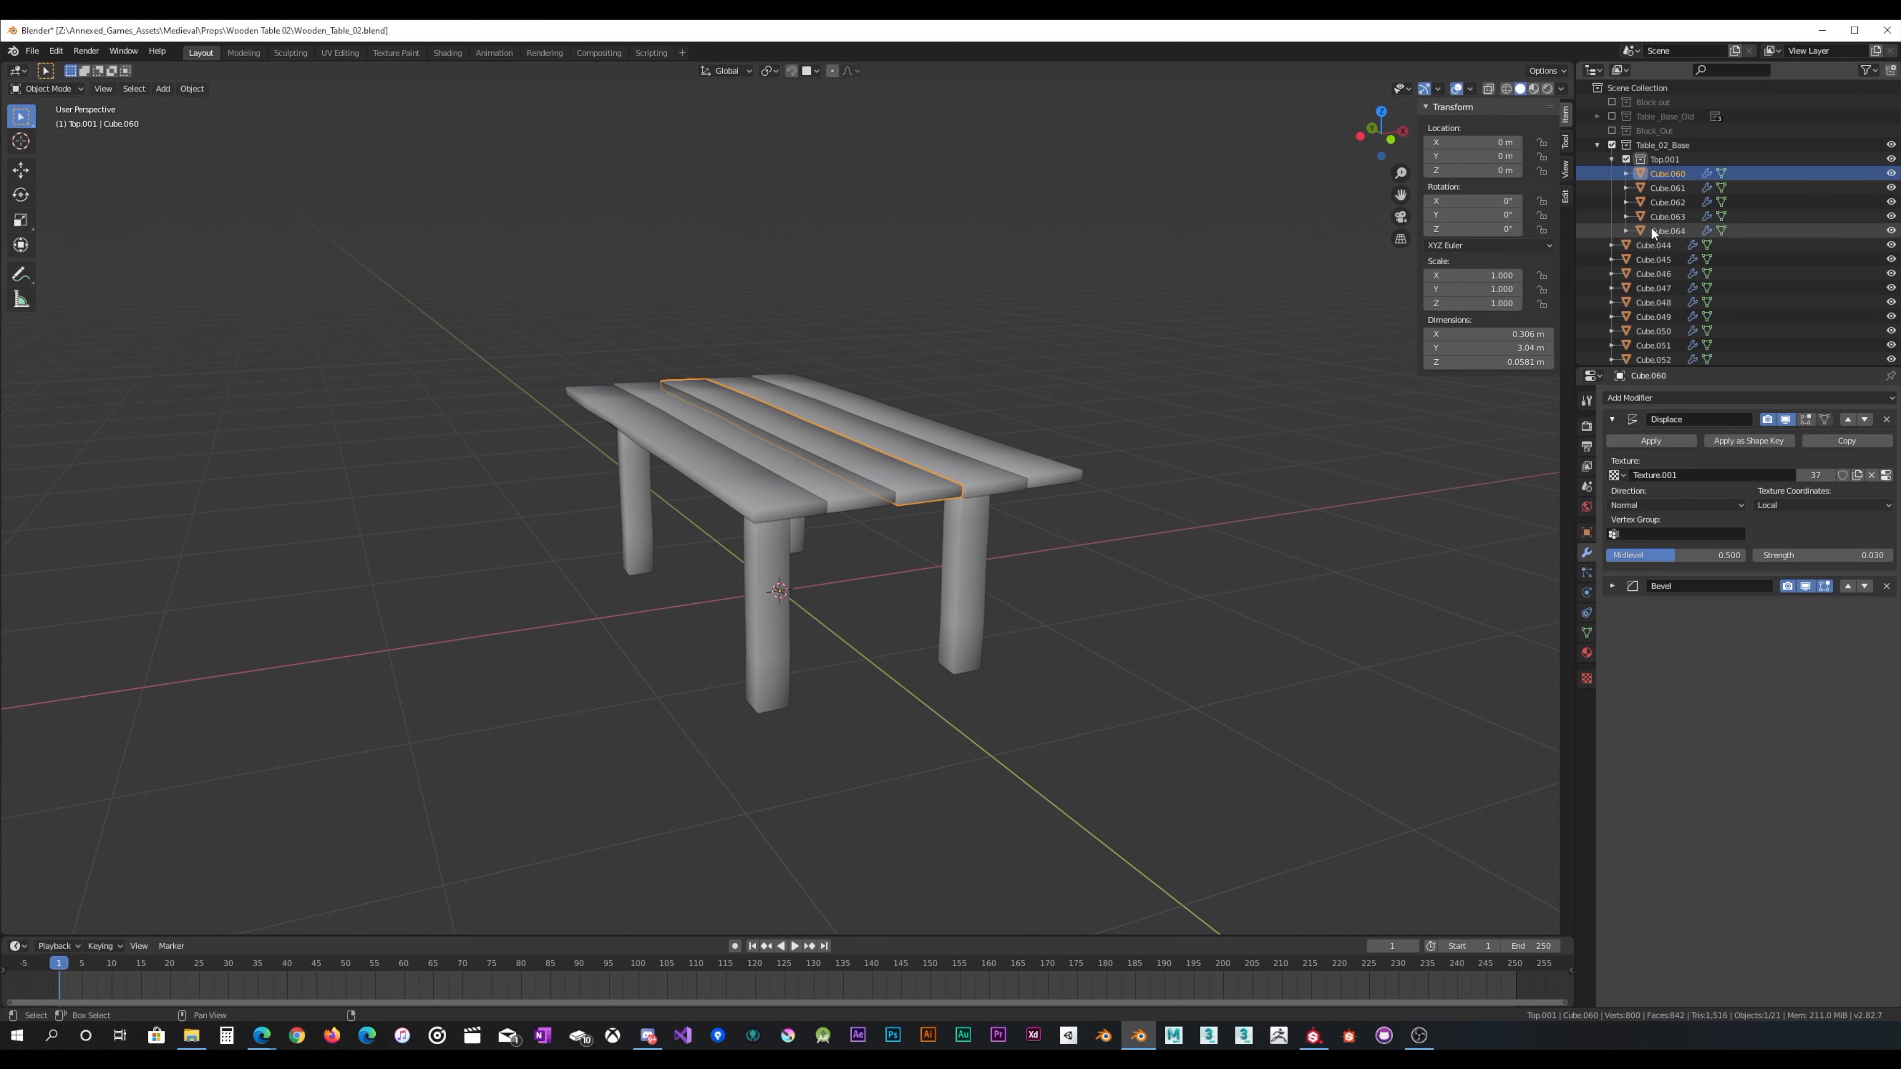
pyautogui.click(1094, 360)
pyautogui.moveTo(1093, 360); pyautogui.dragTo(1059, 343, button='middle')
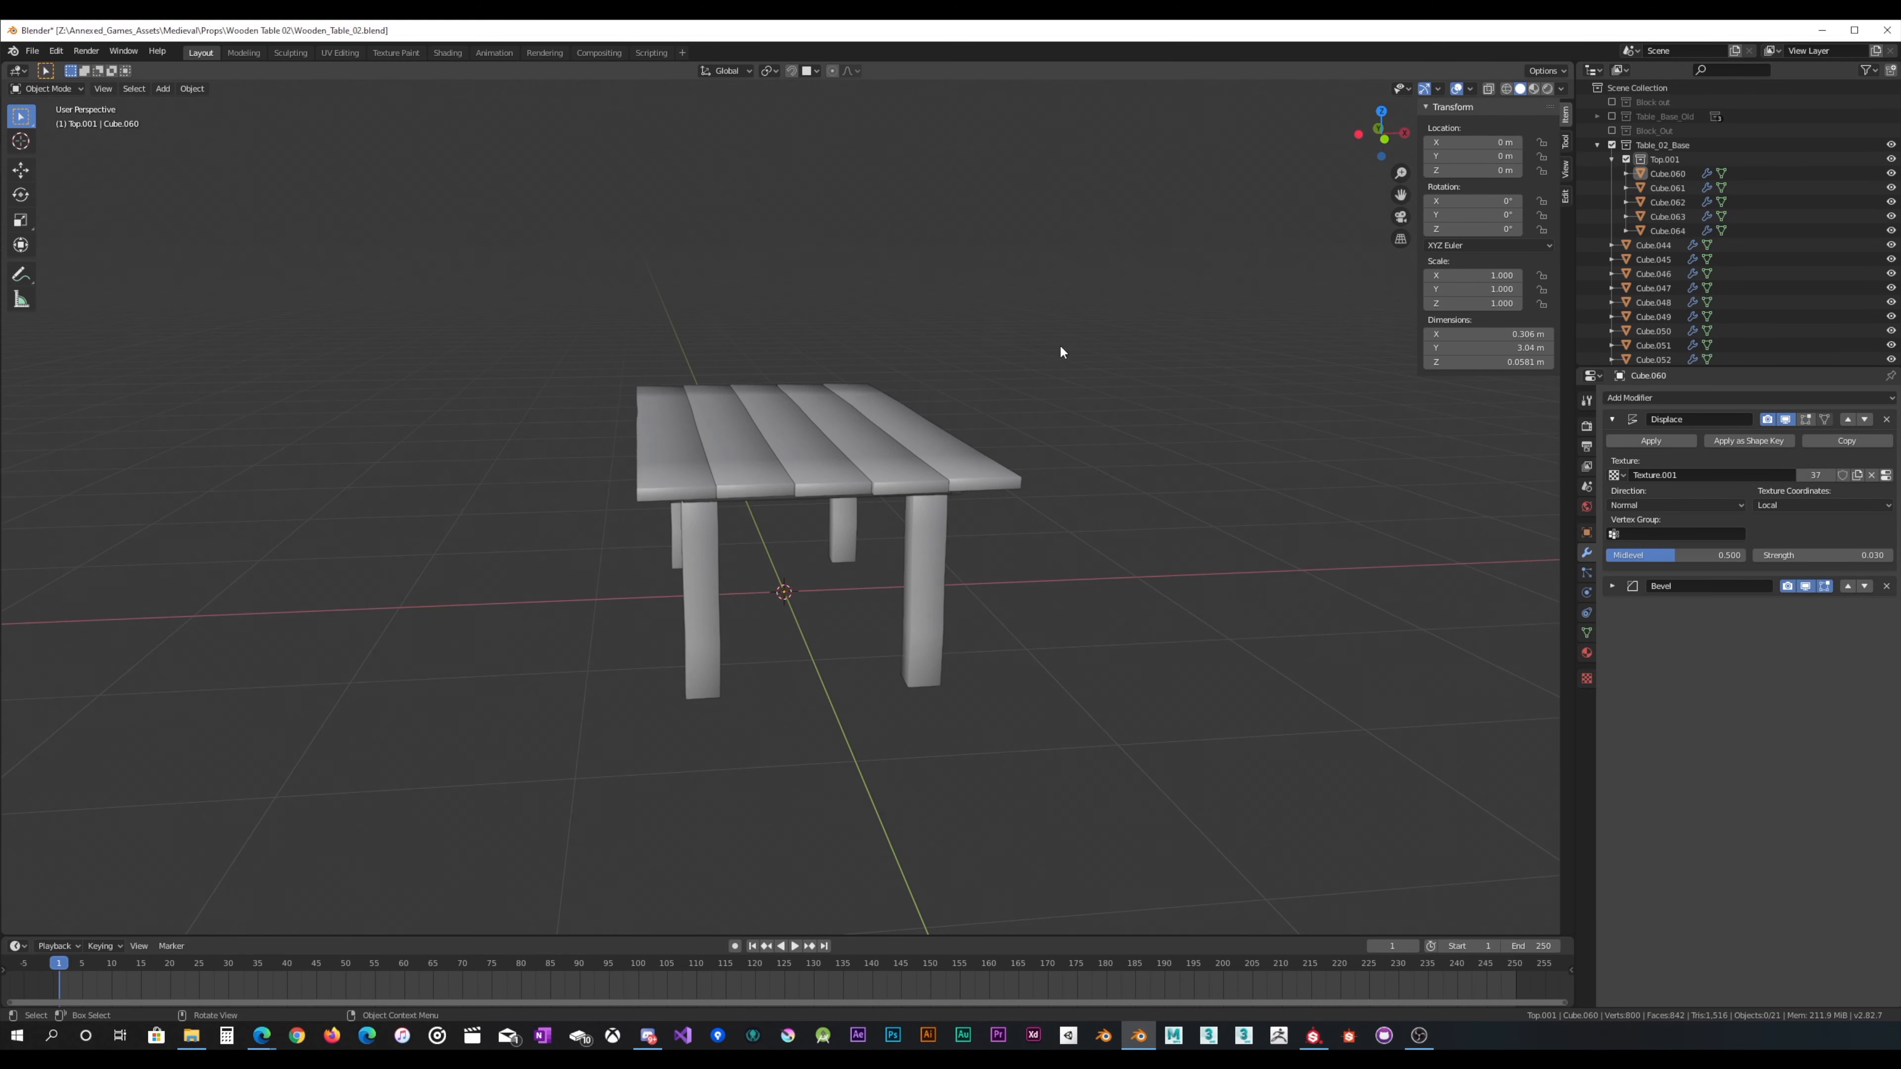
pyautogui.click(1612, 159)
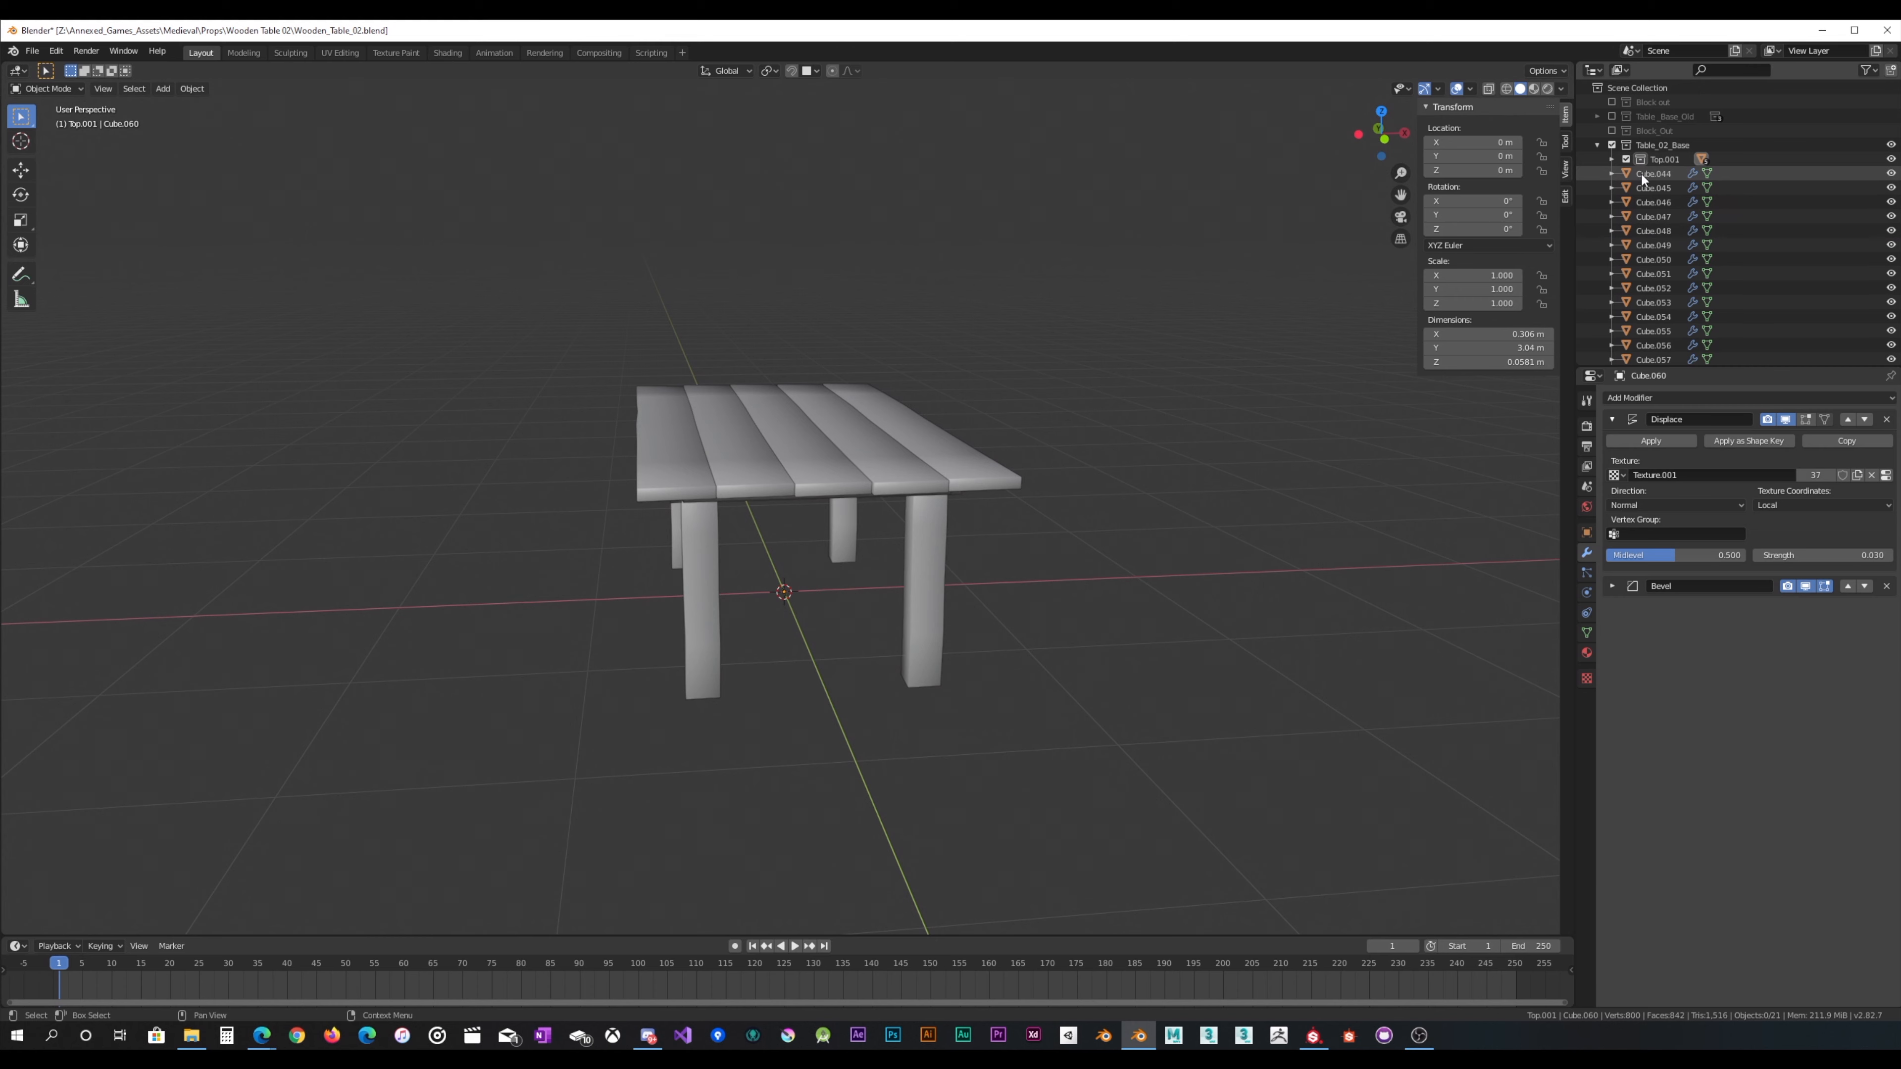
# Step: Select the four table legs beneath the tabletop
pyautogui.click(1641, 172)
pyautogui.scroll(-3, 1638, 243)
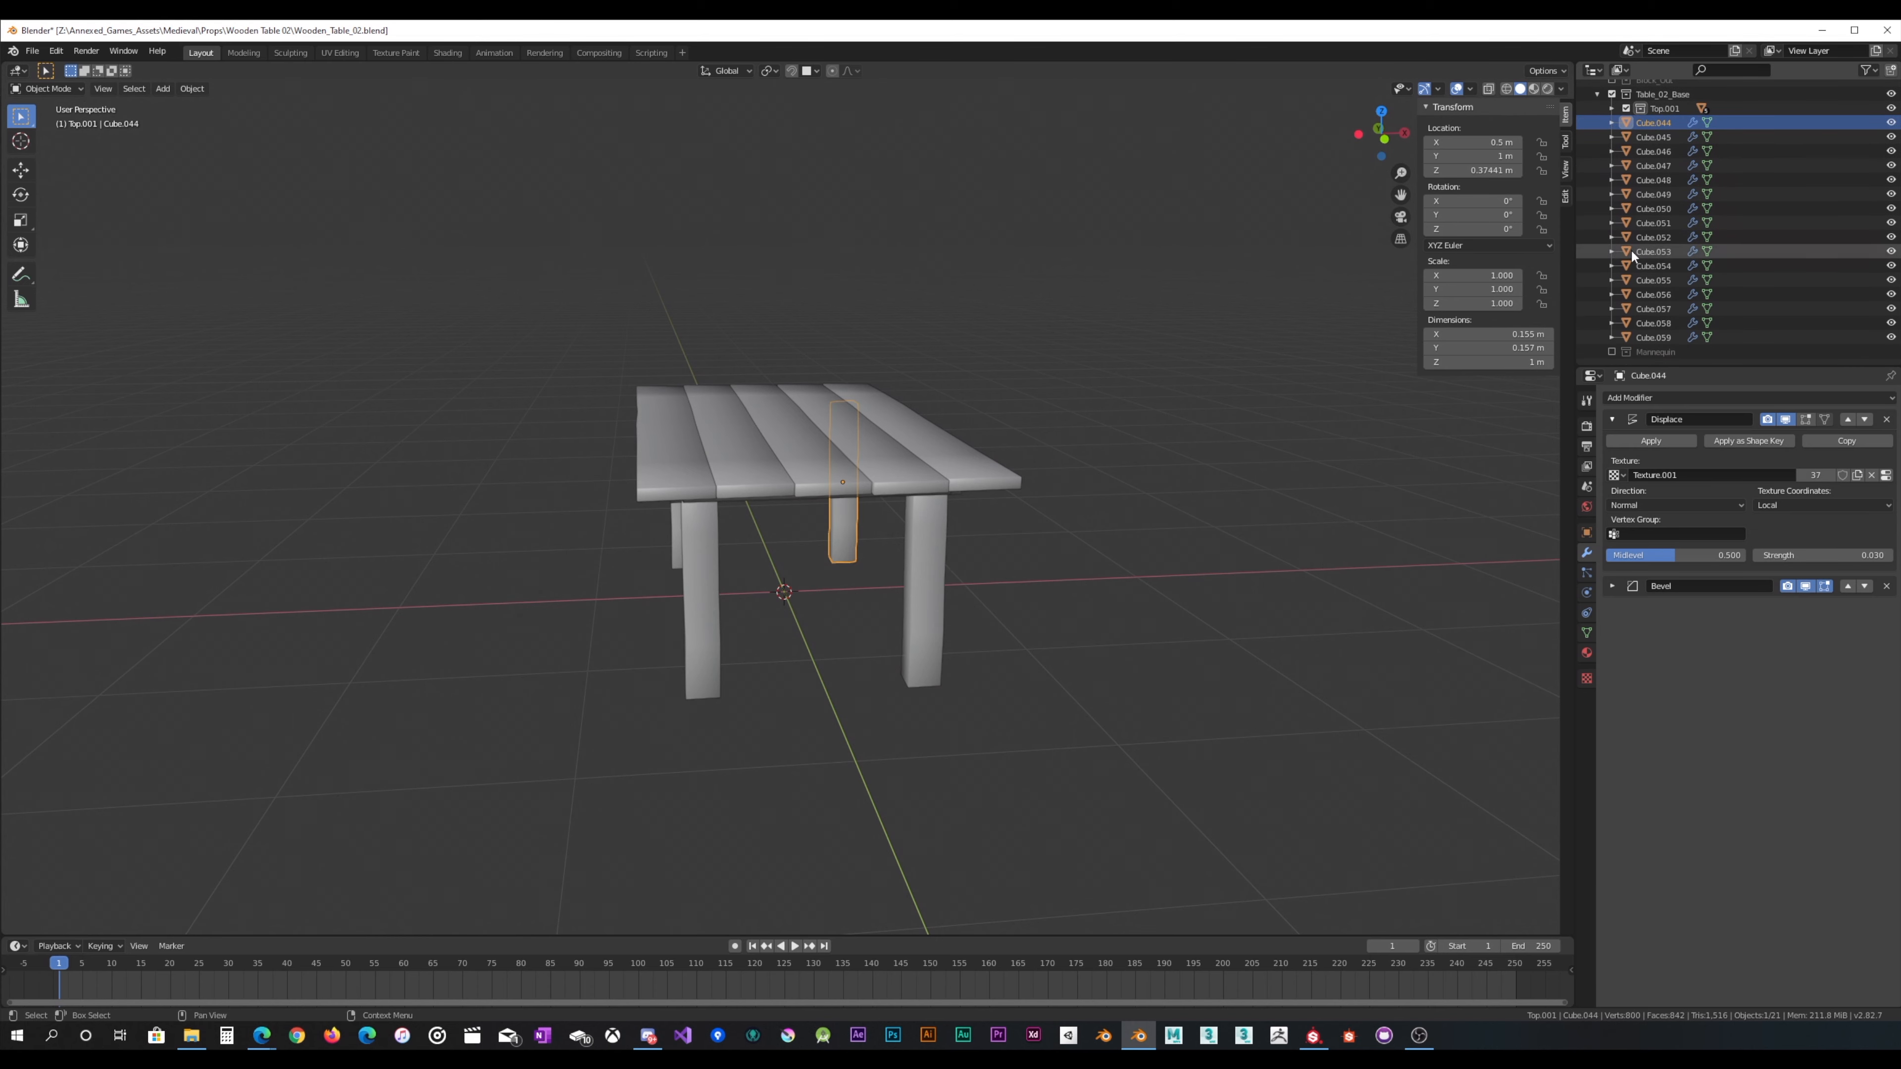
pyautogui.keyDown('shift'); pyautogui.click(1663, 336); pyautogui.keyUp('shift')
pyautogui.click(1155, 452)
pyautogui.moveTo(1156, 451); pyautogui.dragTo(961, 565, button='middle')
pyautogui.click(963, 565)
pyautogui.keyDown('shift'); pyautogui.click(817, 528); pyautogui.keyUp('shift')
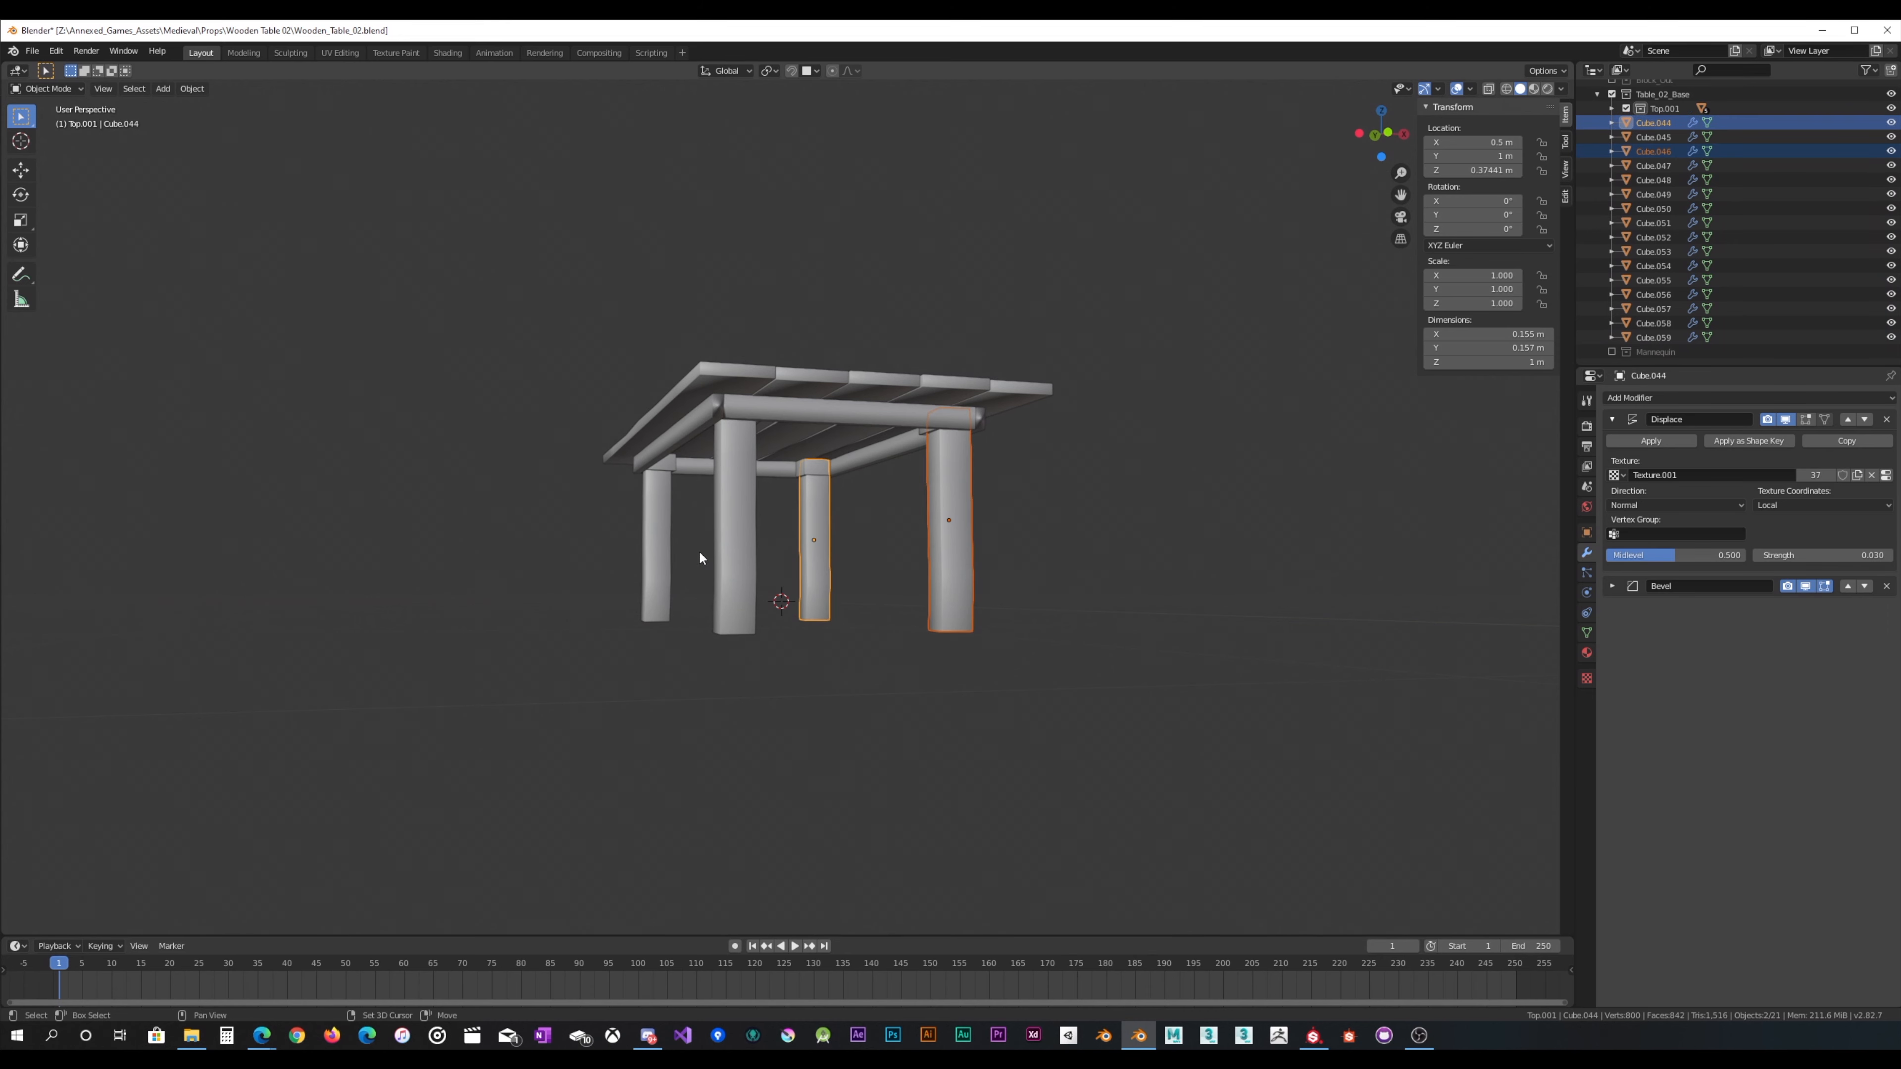
pyautogui.keyDown('shift'); pyautogui.click(731, 545); pyautogui.keyUp('shift')
pyautogui.keyDown('shift'); pyautogui.click(656, 546); pyautogui.keyUp('shift')
pyautogui.moveTo(916, 481); pyautogui.dragTo(1459, 315, button='middle')
# Step: Create a new collection inside Table_02_Base and name it Legs
pyautogui.rightClick(1690, 91)
pyautogui.click(1686, 97)
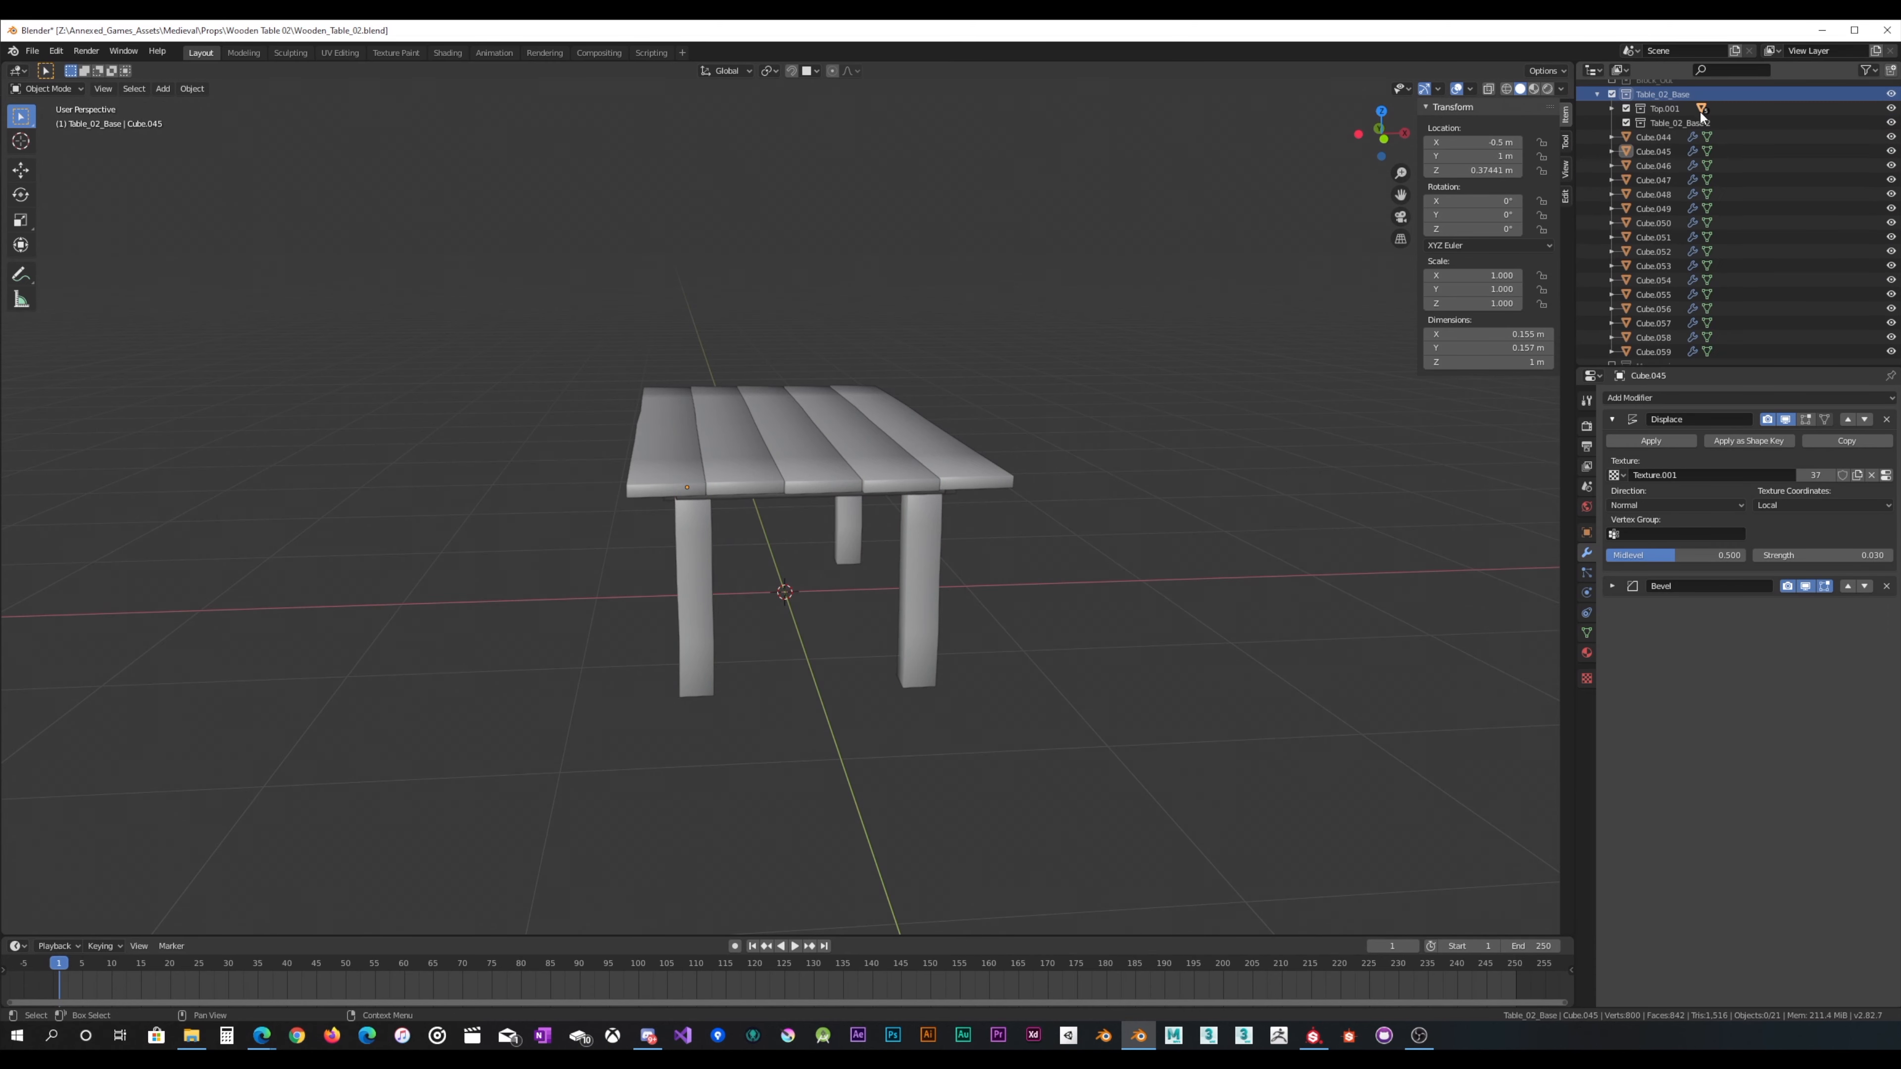
pyautogui.doubleClick(1680, 122)
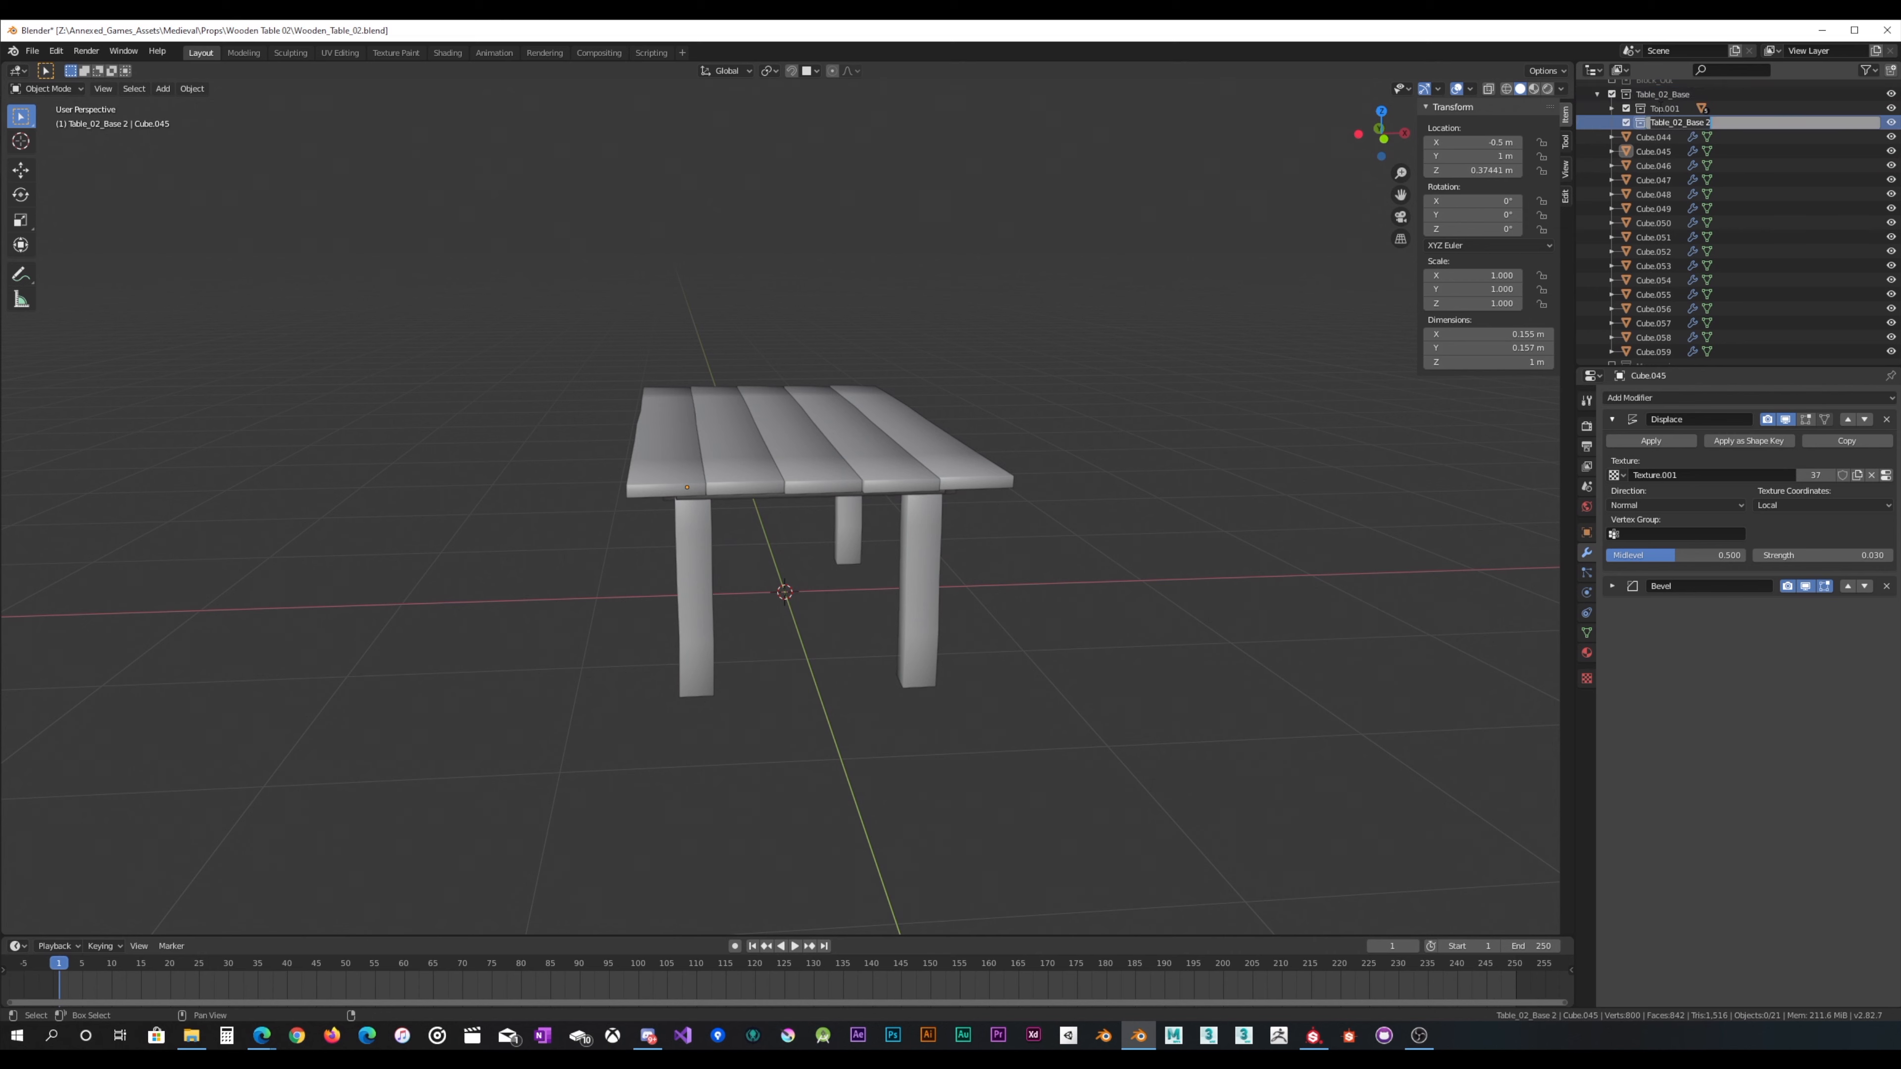
pyautogui.write('Legs')
pyautogui.press('Return')
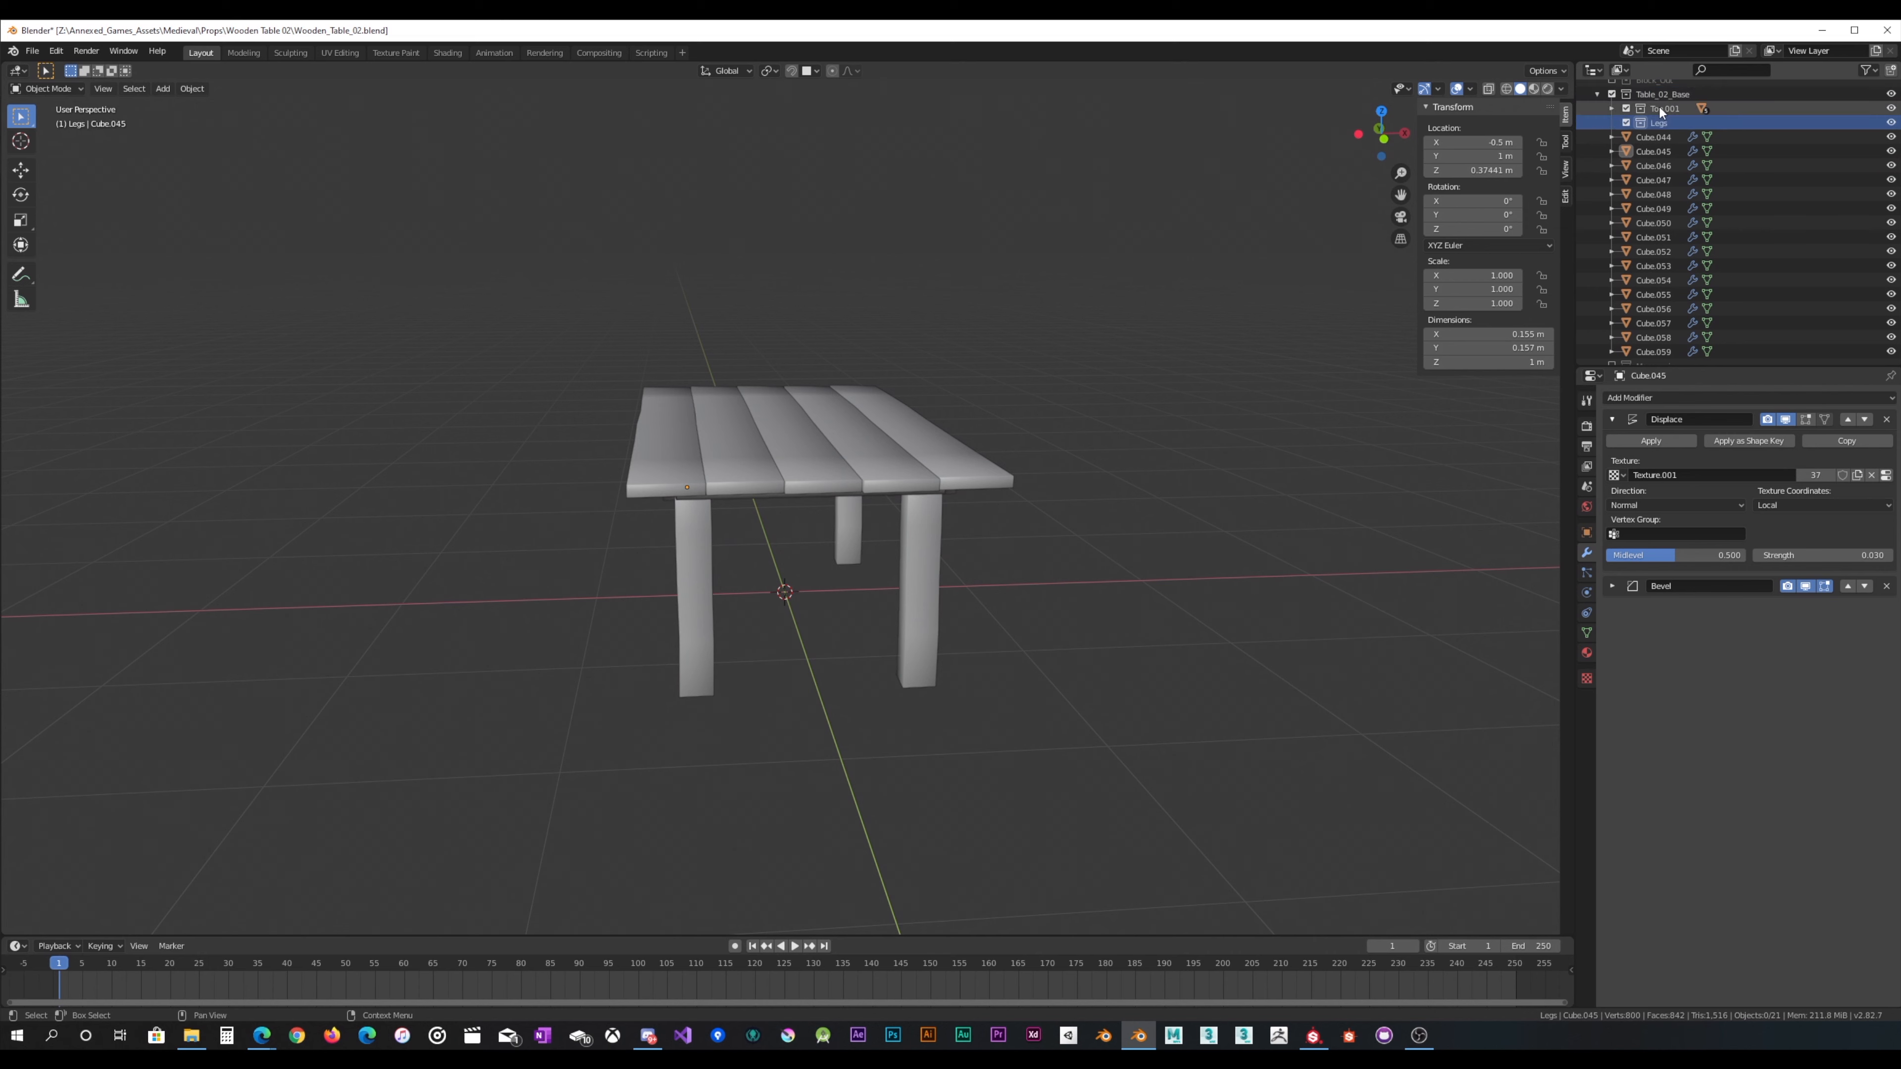
# Step: Select the four legs, Cube.044 to Cube.047, move them into the Legs collection and collapse it
pyautogui.click(895, 546)
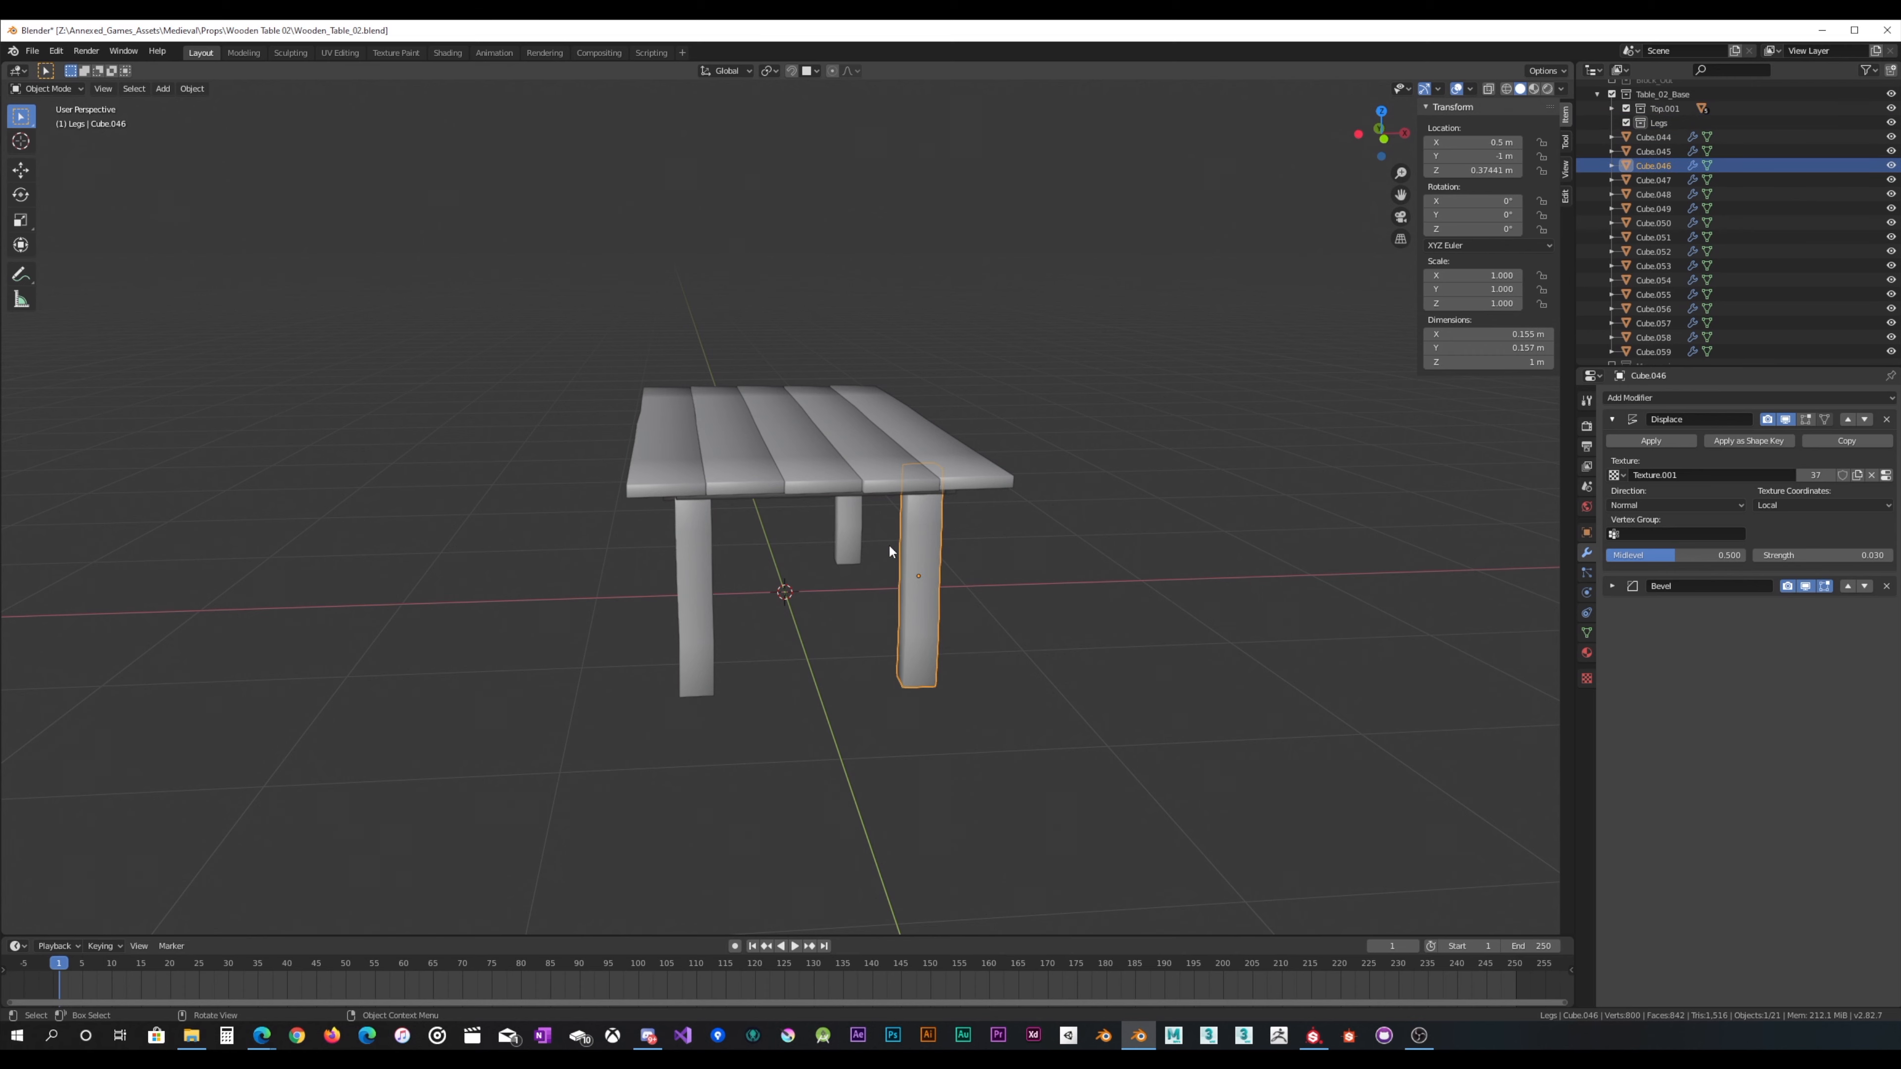
pyautogui.keyDown('shift'); pyautogui.click(848, 533); pyautogui.keyUp('shift')
pyautogui.keyDown('shift'); pyautogui.click(717, 585); pyautogui.keyUp('shift')
pyautogui.moveTo(719, 587); pyautogui.dragTo(655, 524, button='middle')
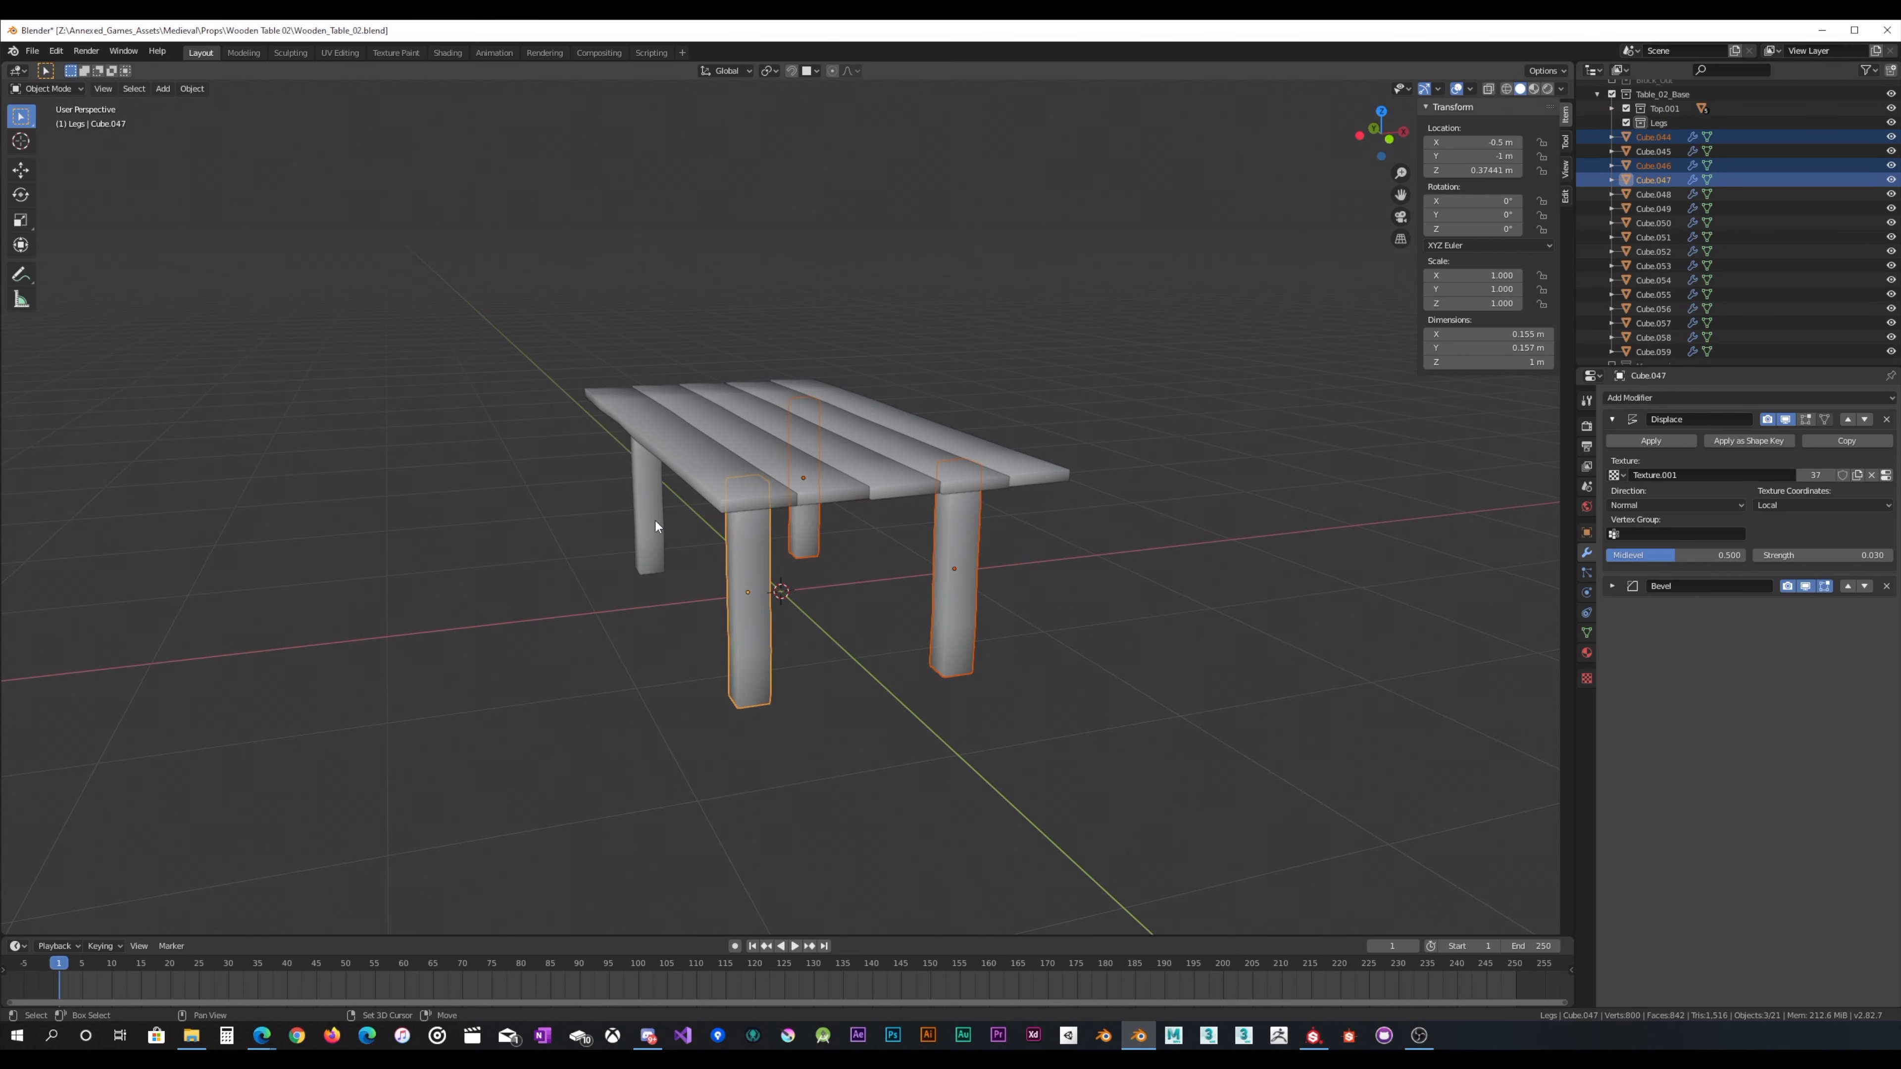
pyautogui.keyDown('shift'); pyautogui.click(655, 526); pyautogui.keyUp('shift')
pyautogui.moveTo(1644, 175); pyautogui.dragTo(1642, 120)
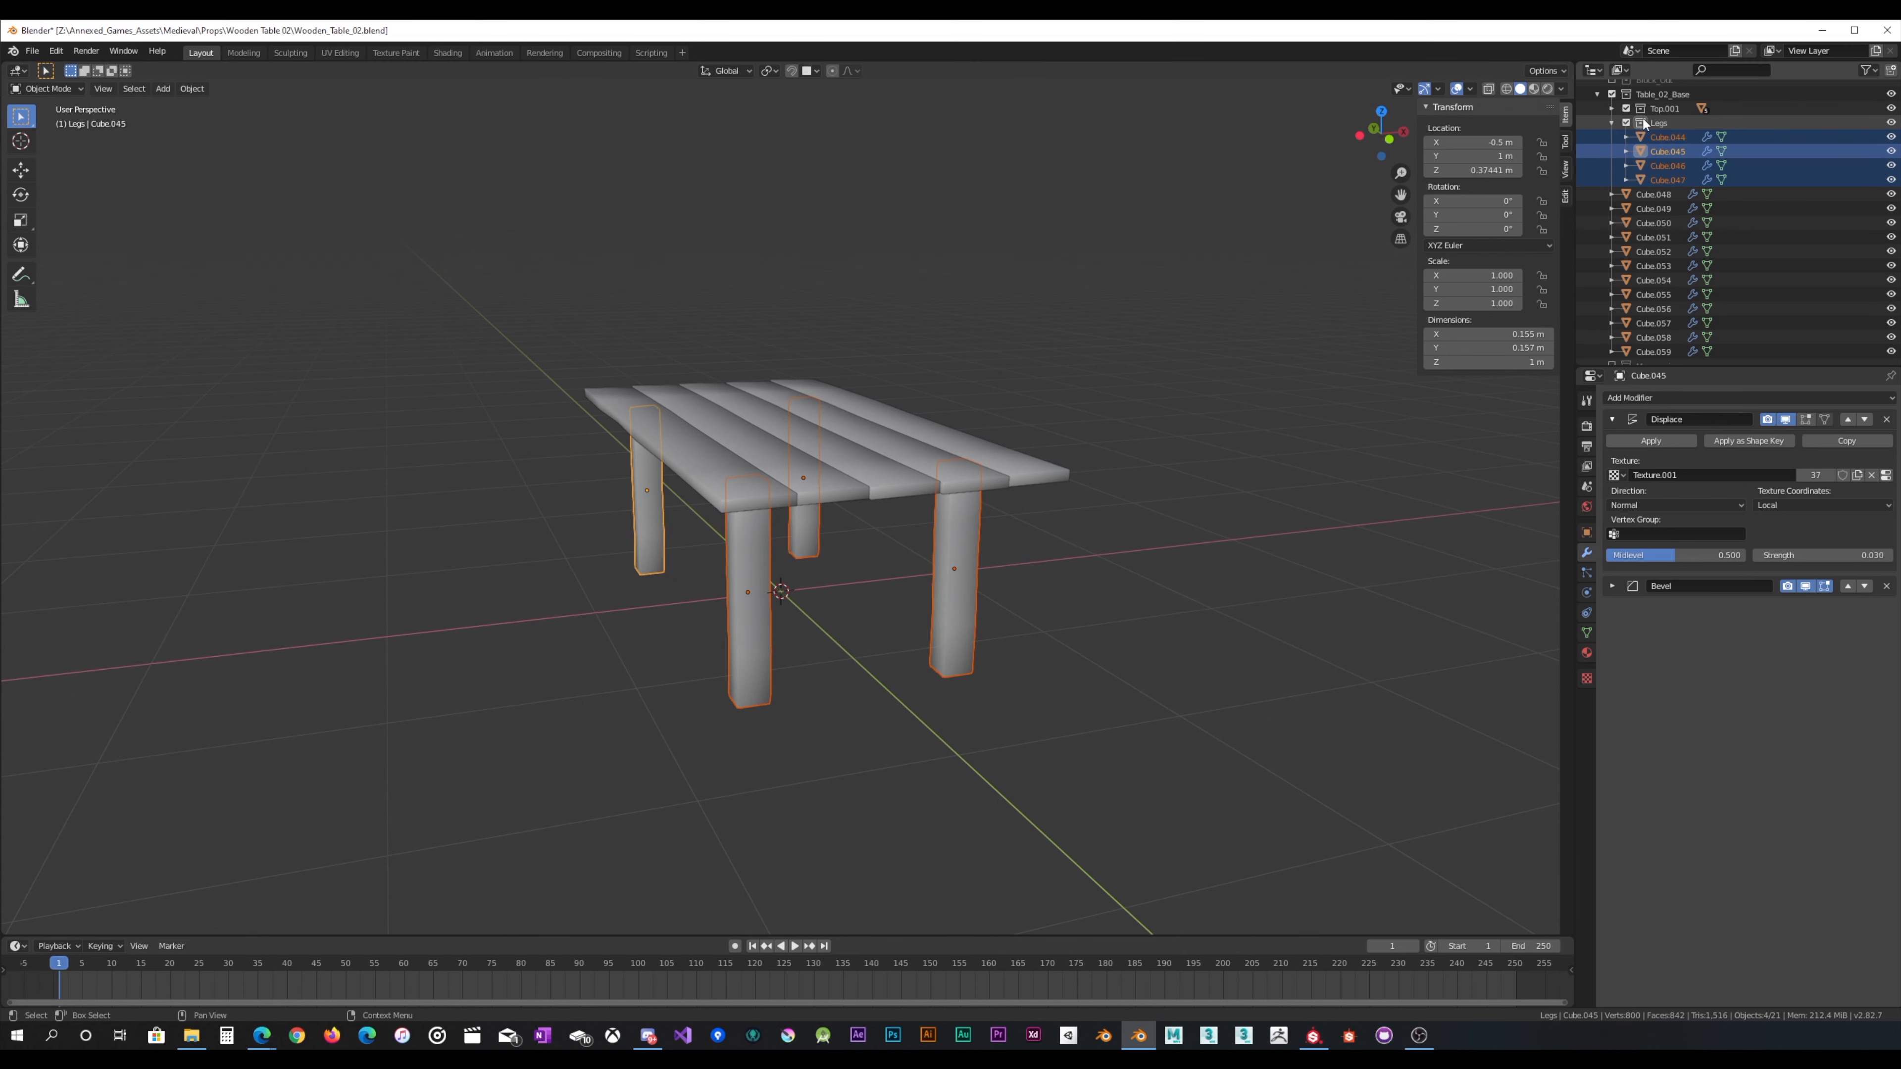
pyautogui.click(1610, 122)
# Step: Create another collection inside Table_02_Base and name it Frame
pyautogui.scroll(3, 1652, 96)
pyautogui.rightClick(1652, 133)
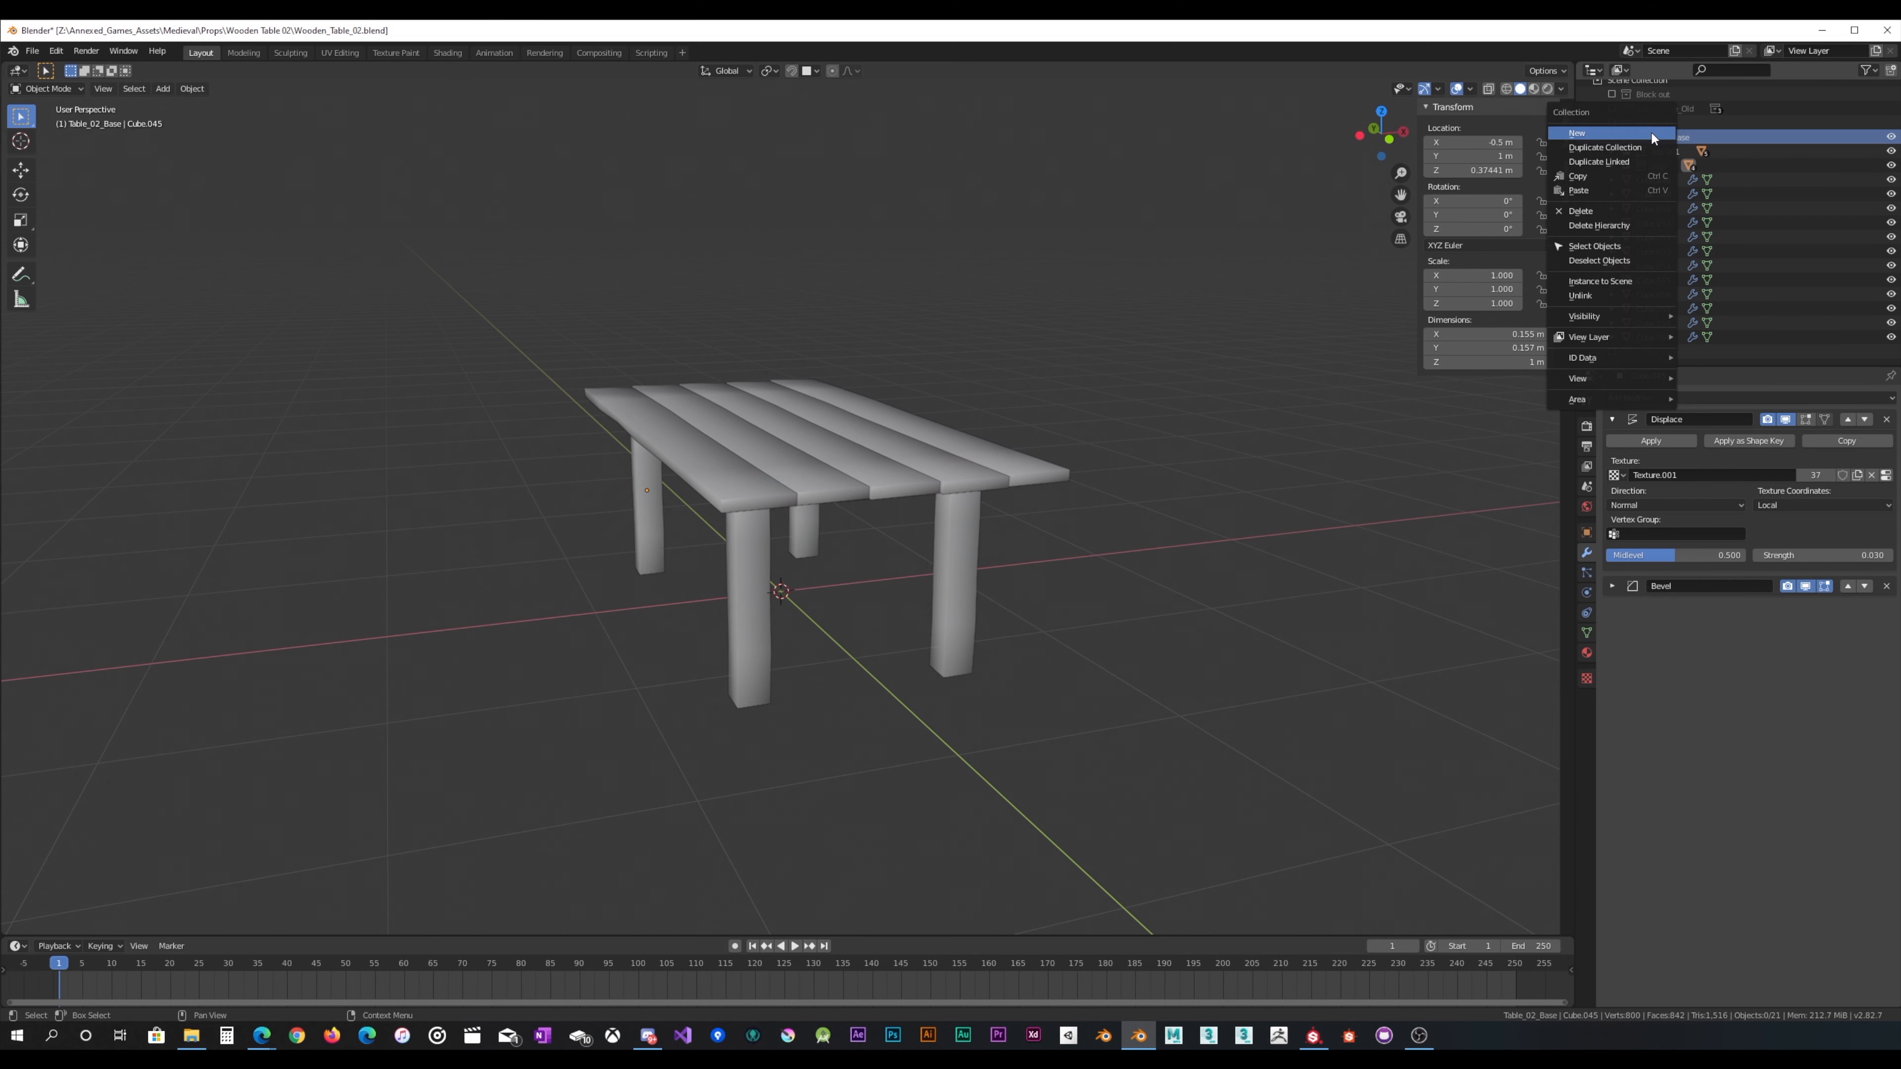
pyautogui.click(1649, 134)
pyautogui.click(1665, 178)
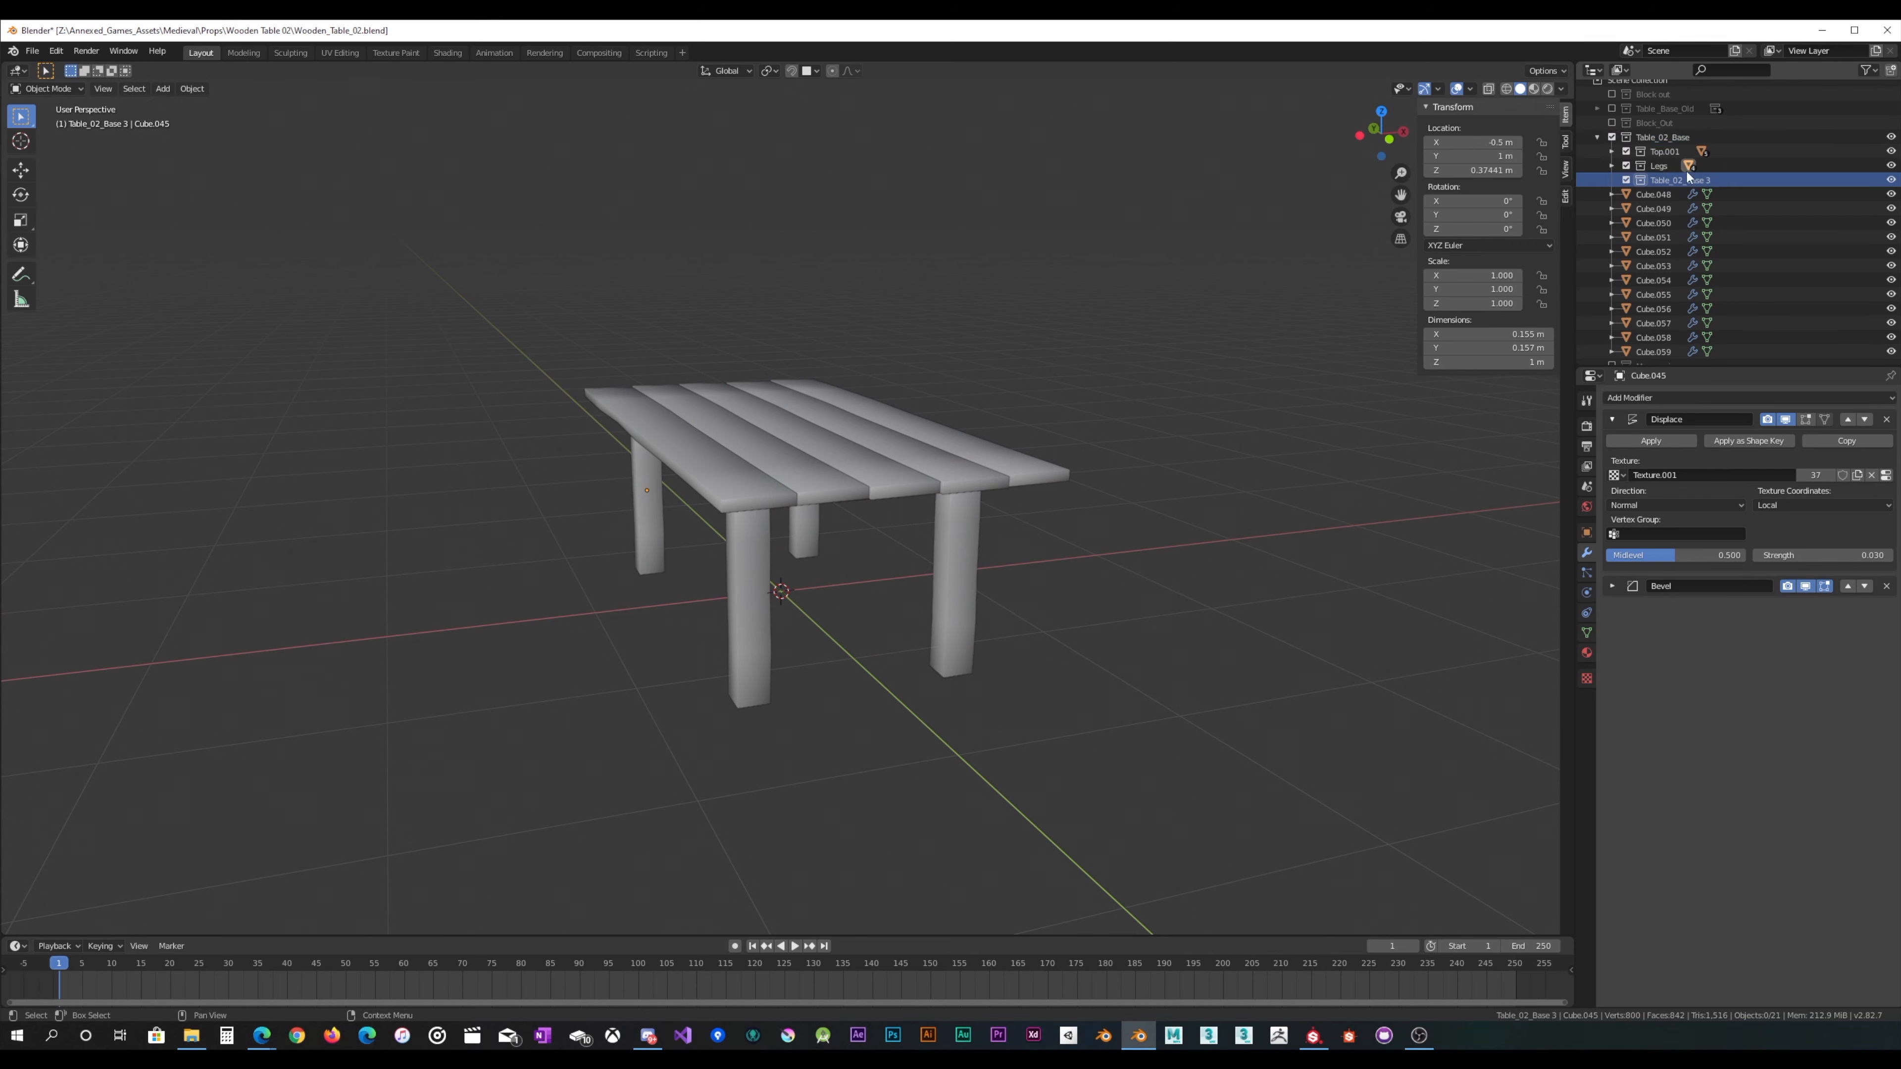
pyautogui.doubleClick(1693, 181)
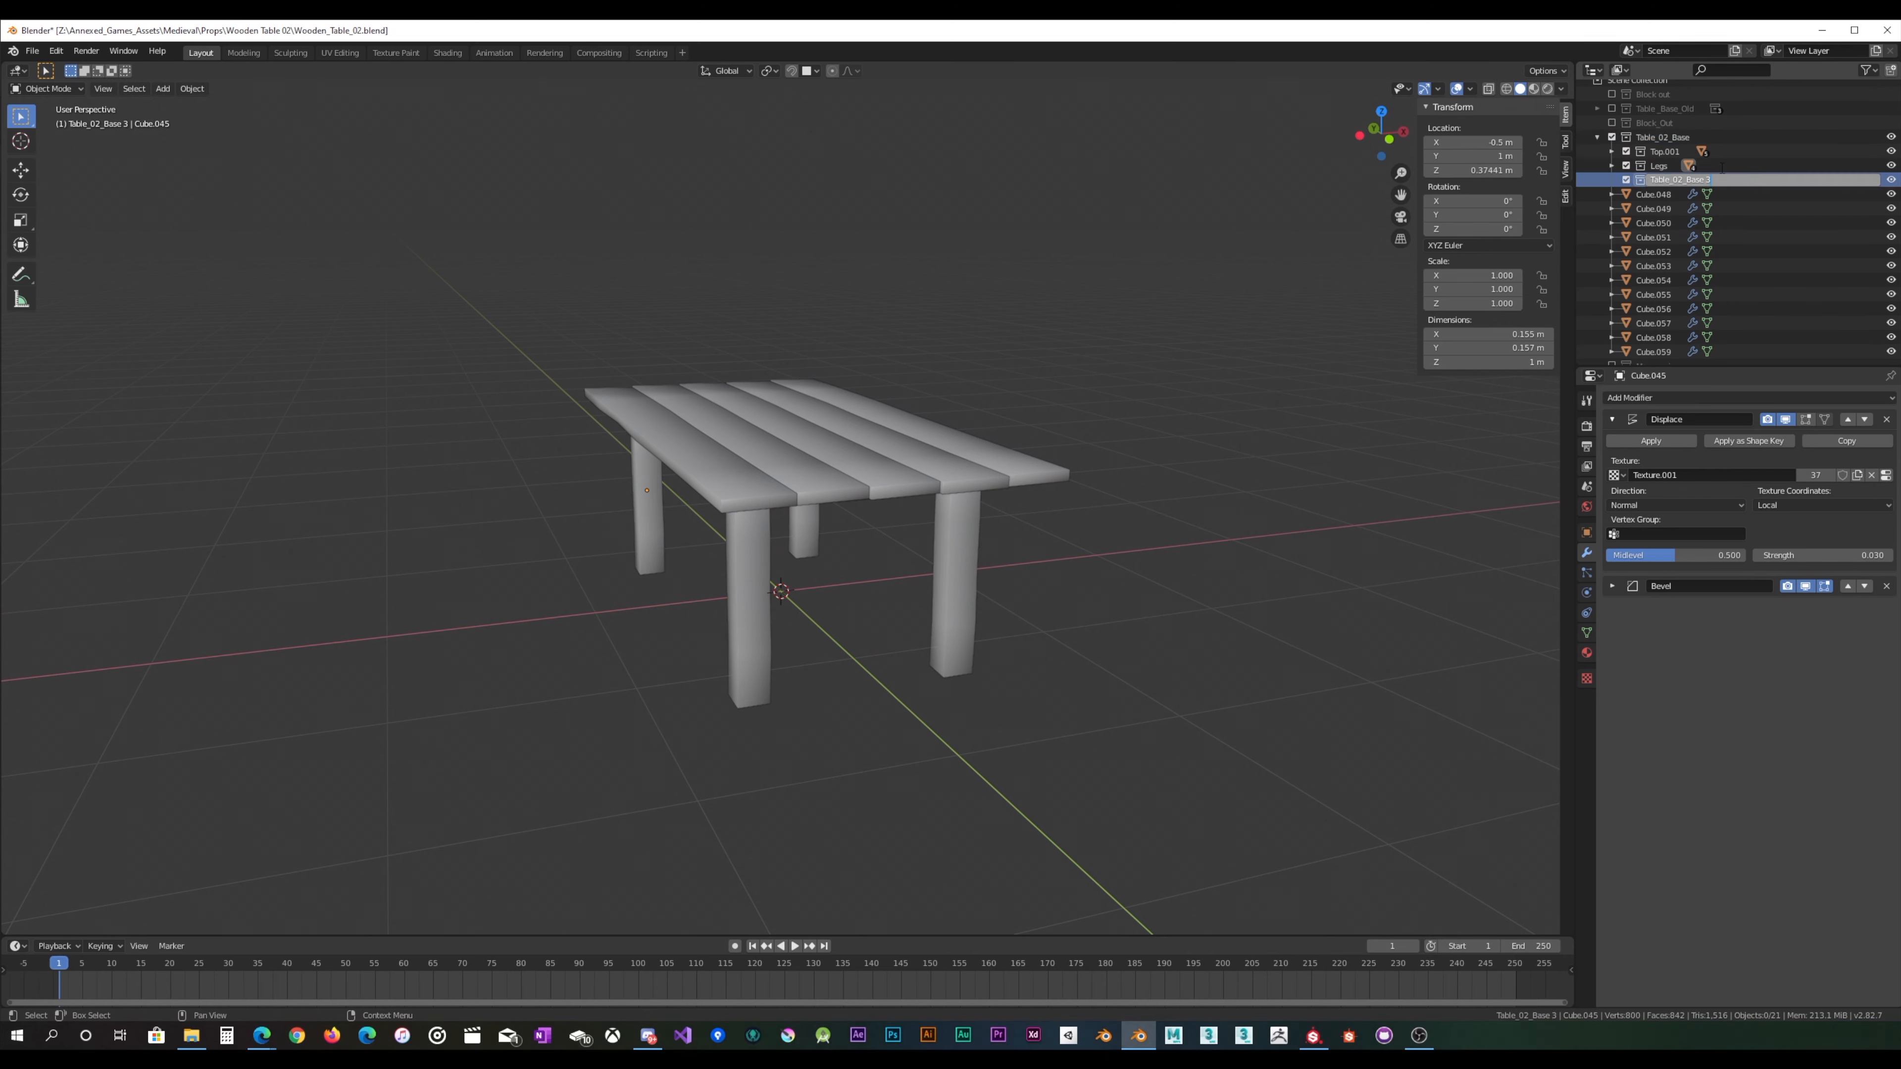
pyautogui.doubleClick(1679, 179)
pyautogui.write('F')
pyautogui.write('rame')
pyautogui.press('Return')
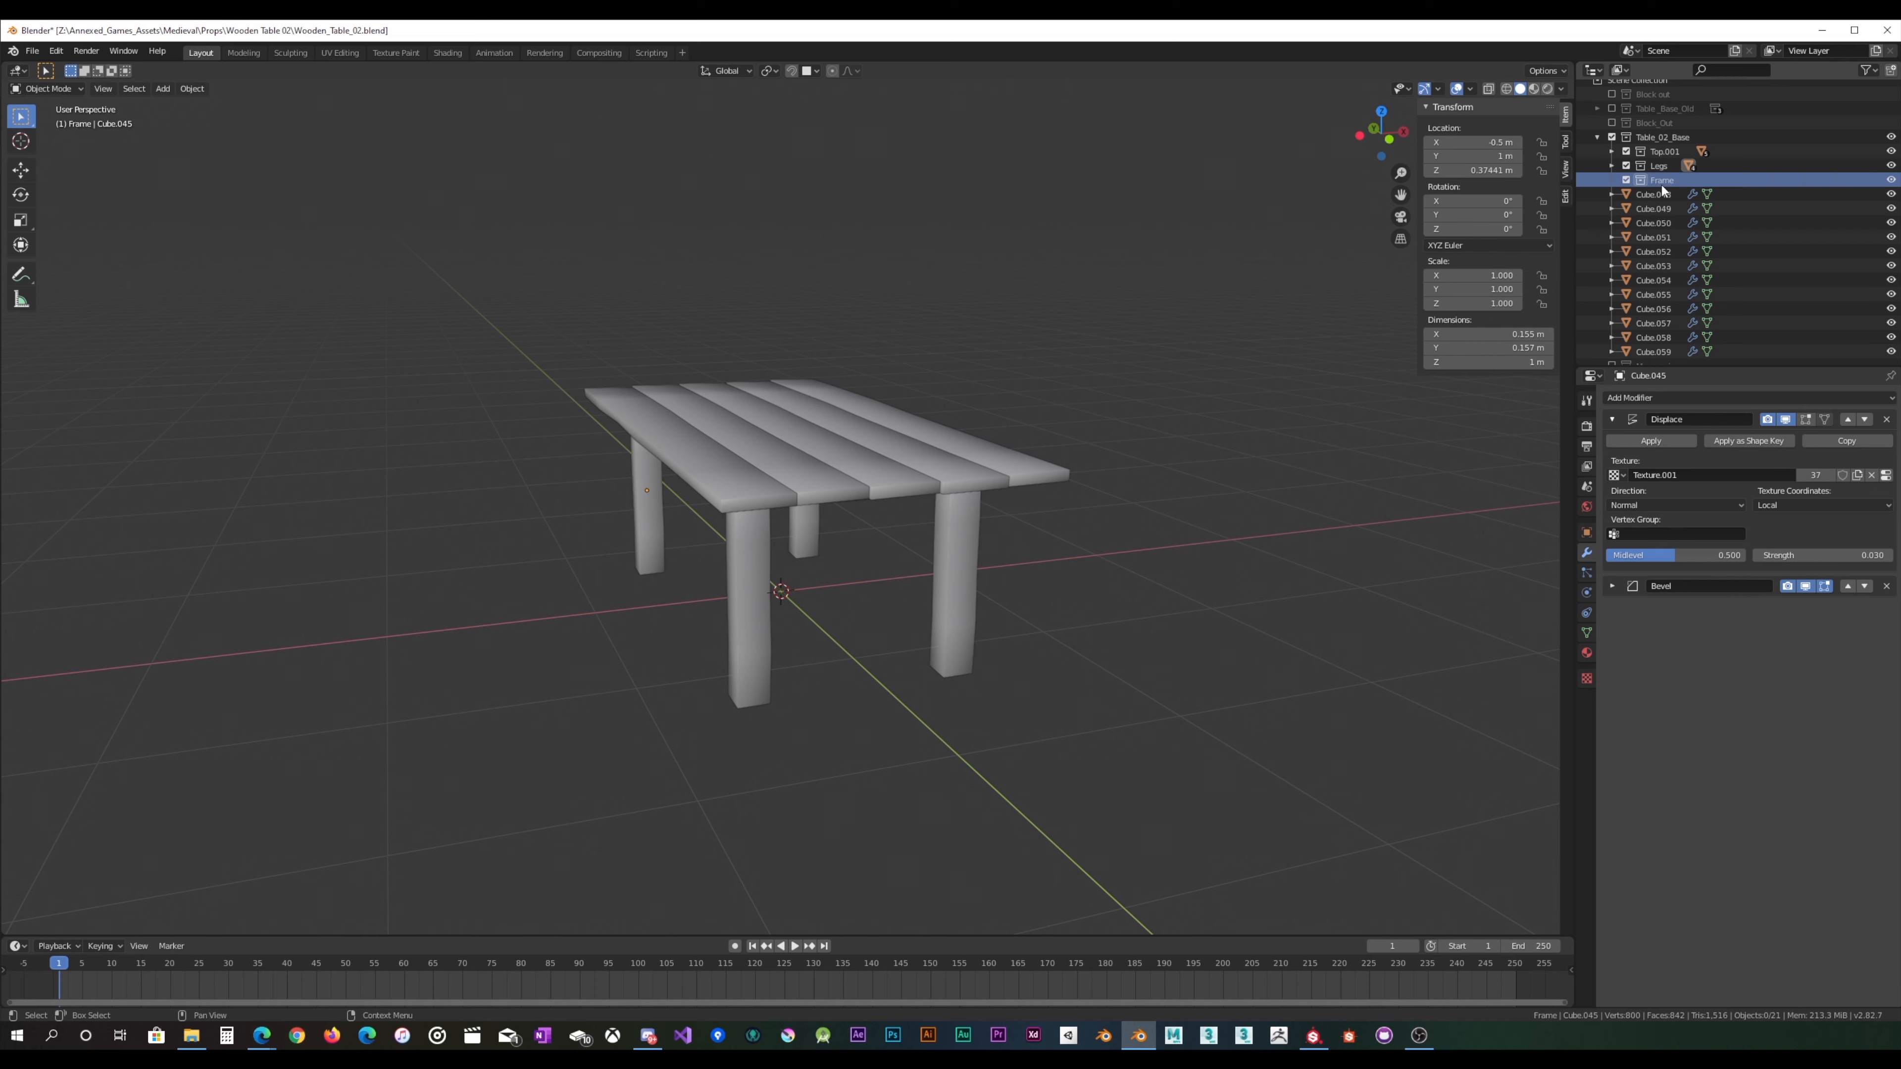
# Step: Select the remaining table pieces, Cube.048 to Cube.059, and move them into the Frame collection
pyautogui.click(1657, 196)
pyautogui.scroll(-1, 1658, 197)
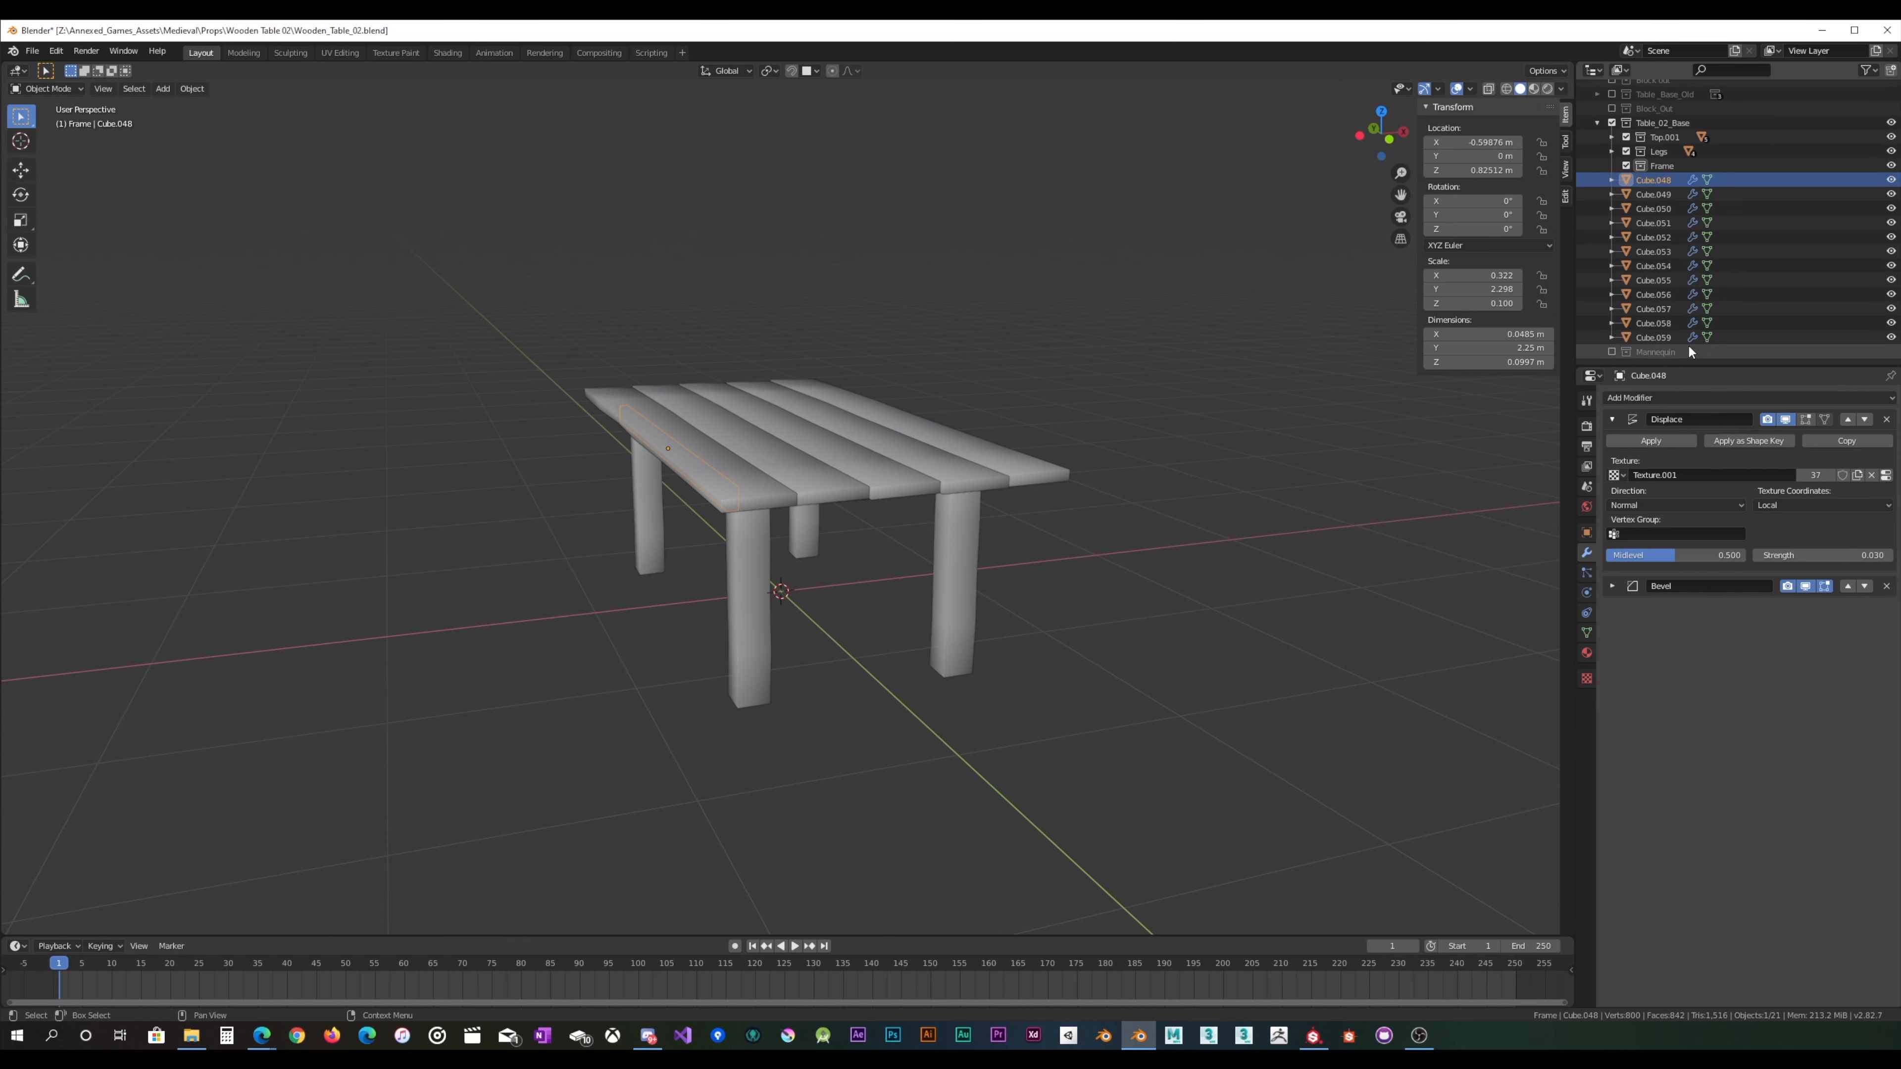
pyautogui.keyDown('shift'); pyautogui.click(1673, 336); pyautogui.keyUp('shift')
pyautogui.moveTo(1653, 314); pyautogui.dragTo(1663, 166)
# Step: Select every table part and apply all transforms, covering location, rotation and scale
pyautogui.scroll(-3, 941, 486)
pyautogui.press('a')
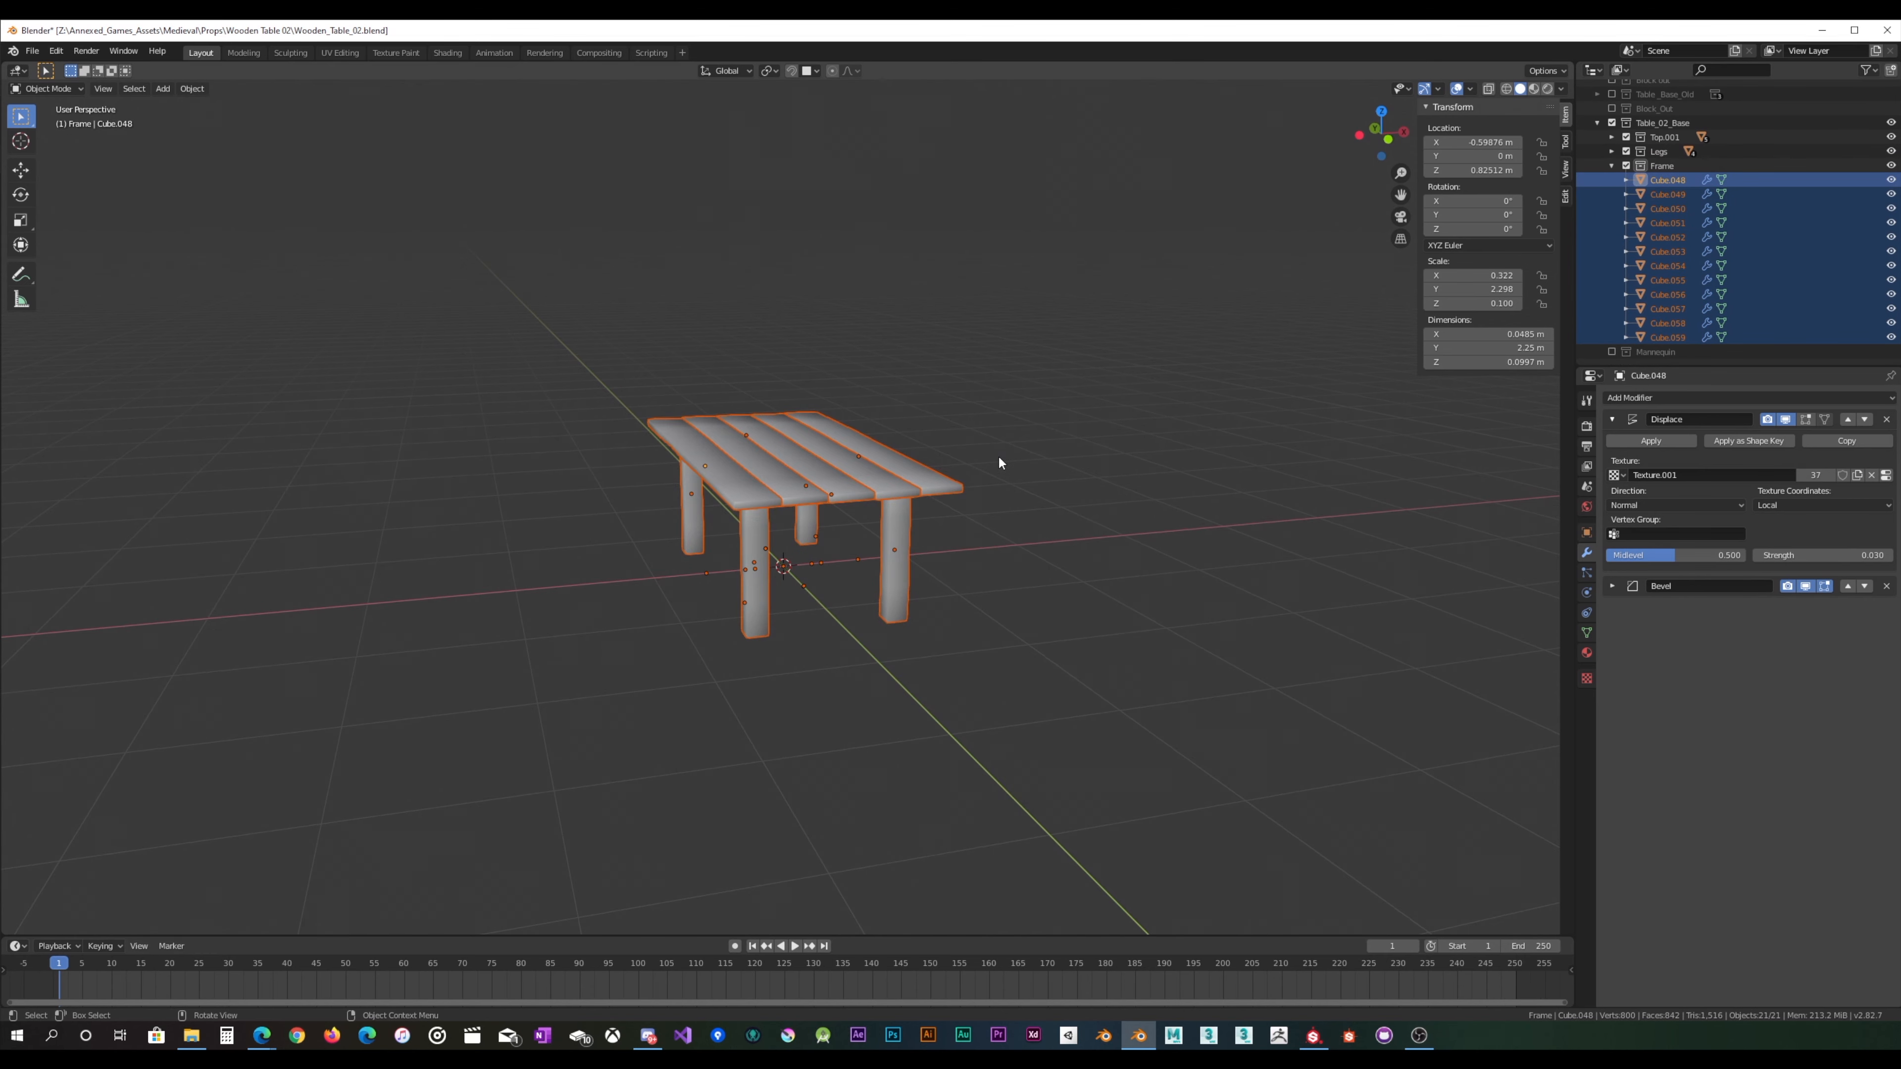
pyautogui.hotkey('ctrl', 'a')
pyautogui.click(982, 464)
# Step: Examine the frame boards and corner blocks beneath the tabletop, checking how they meet at the corners and their mesh
pyautogui.scroll(3, 977, 482)
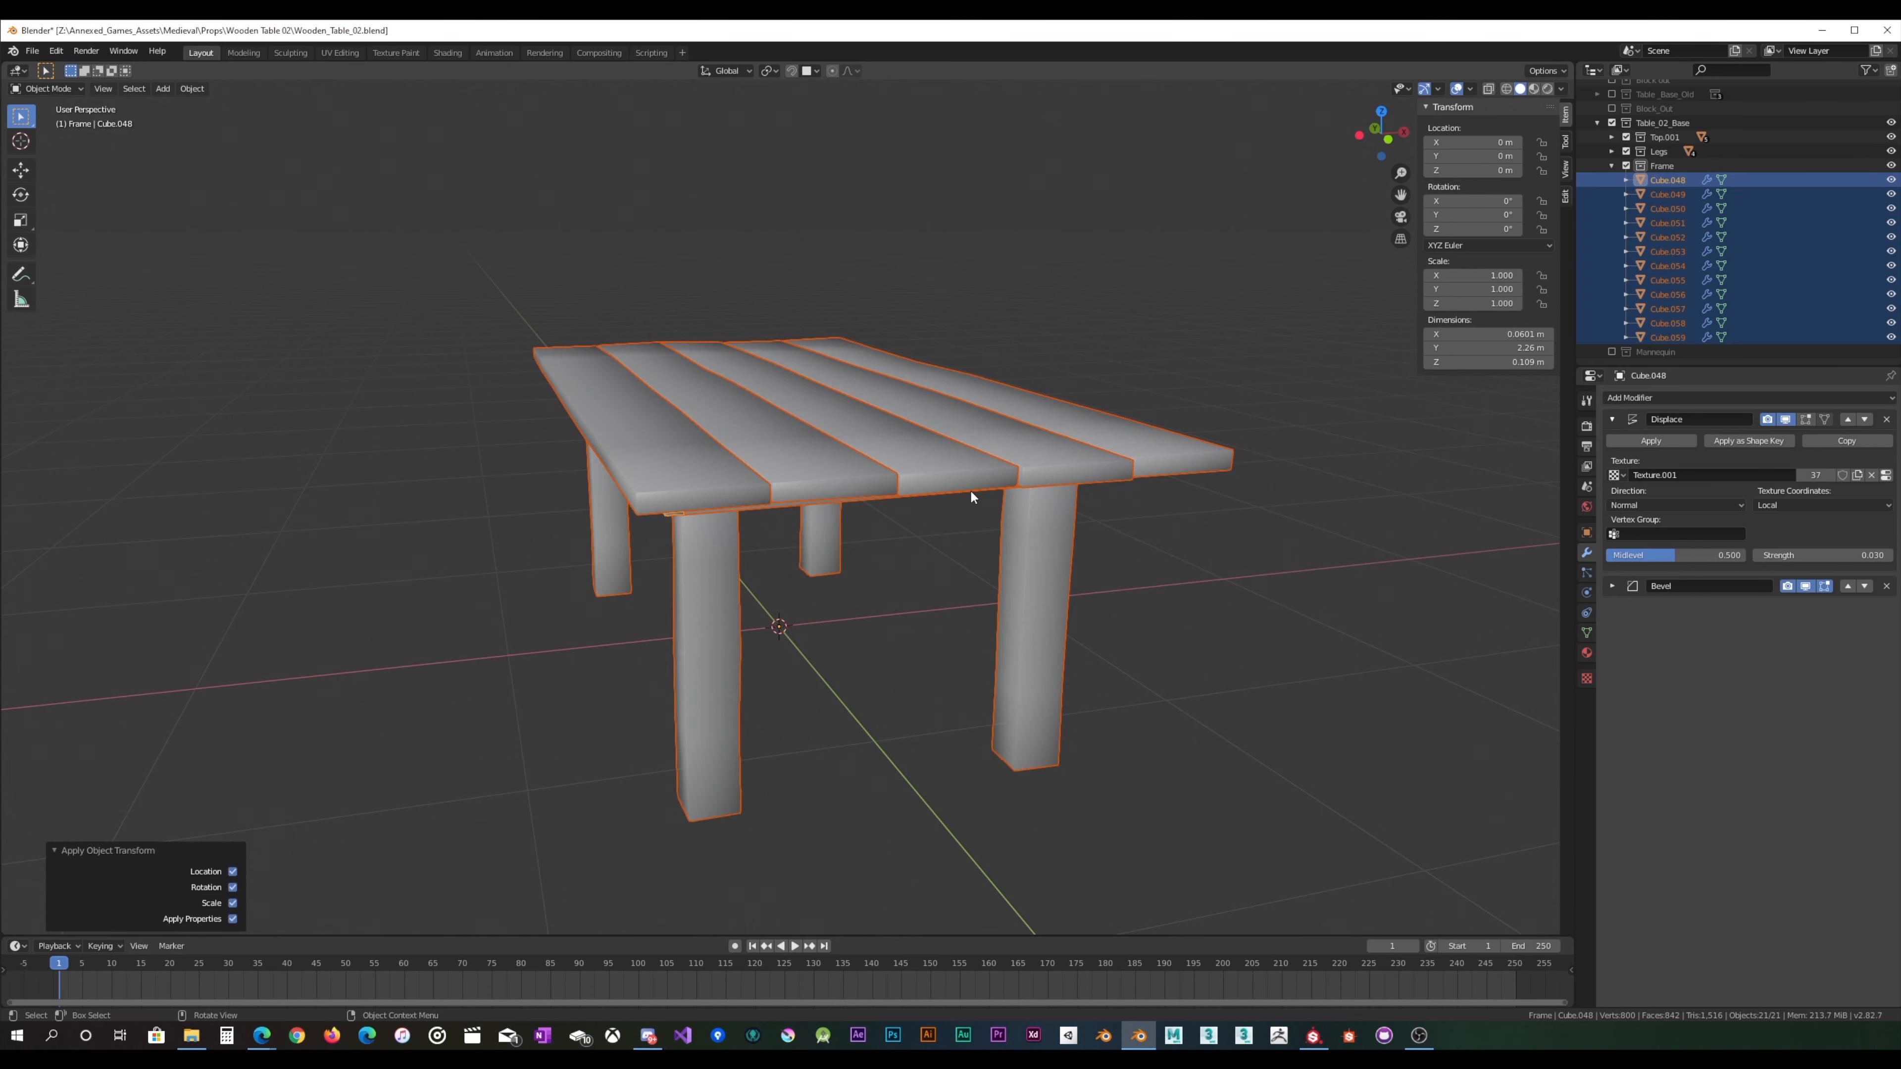
pyautogui.moveTo(970, 490); pyautogui.dragTo(936, 459, button='middle')
pyautogui.scroll(4, 936, 466)
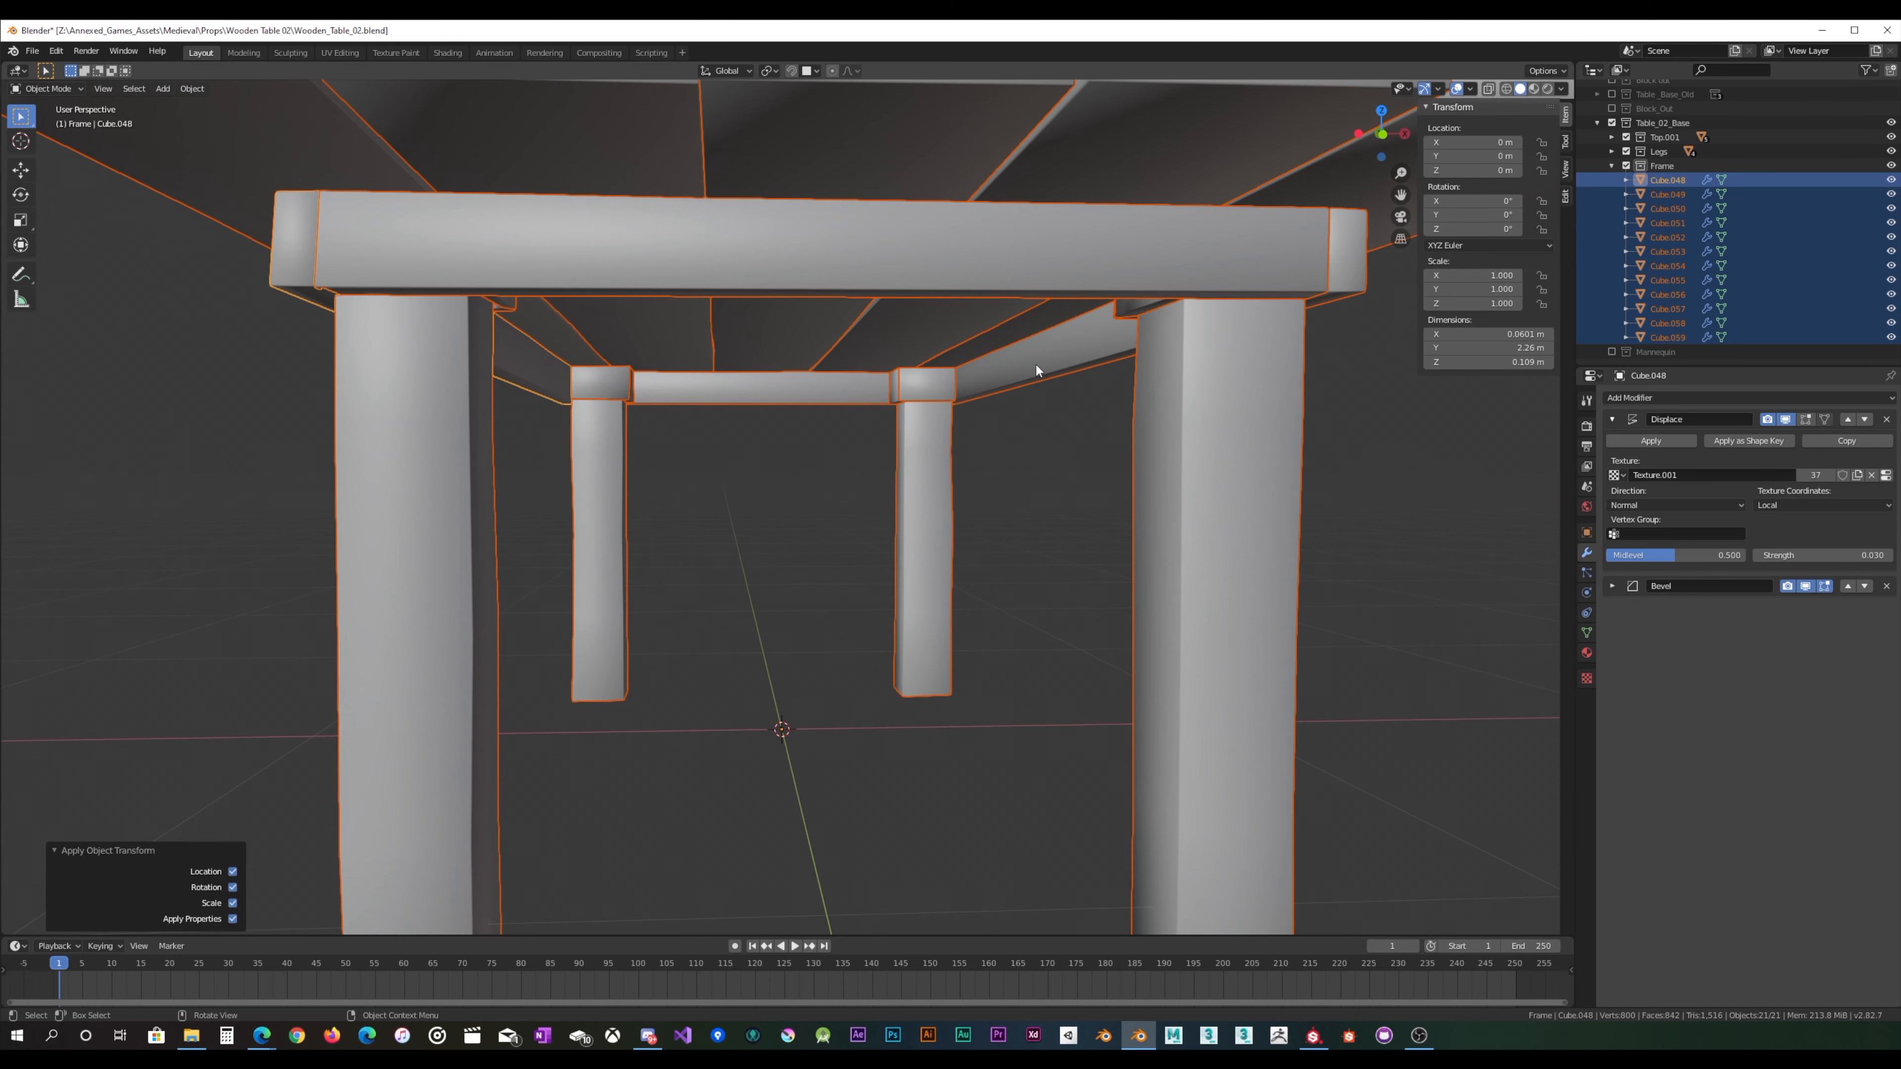
pyautogui.click(925, 399)
pyautogui.moveTo(922, 408); pyautogui.dragTo(882, 345, button='middle')
pyautogui.scroll(3, 953, 397)
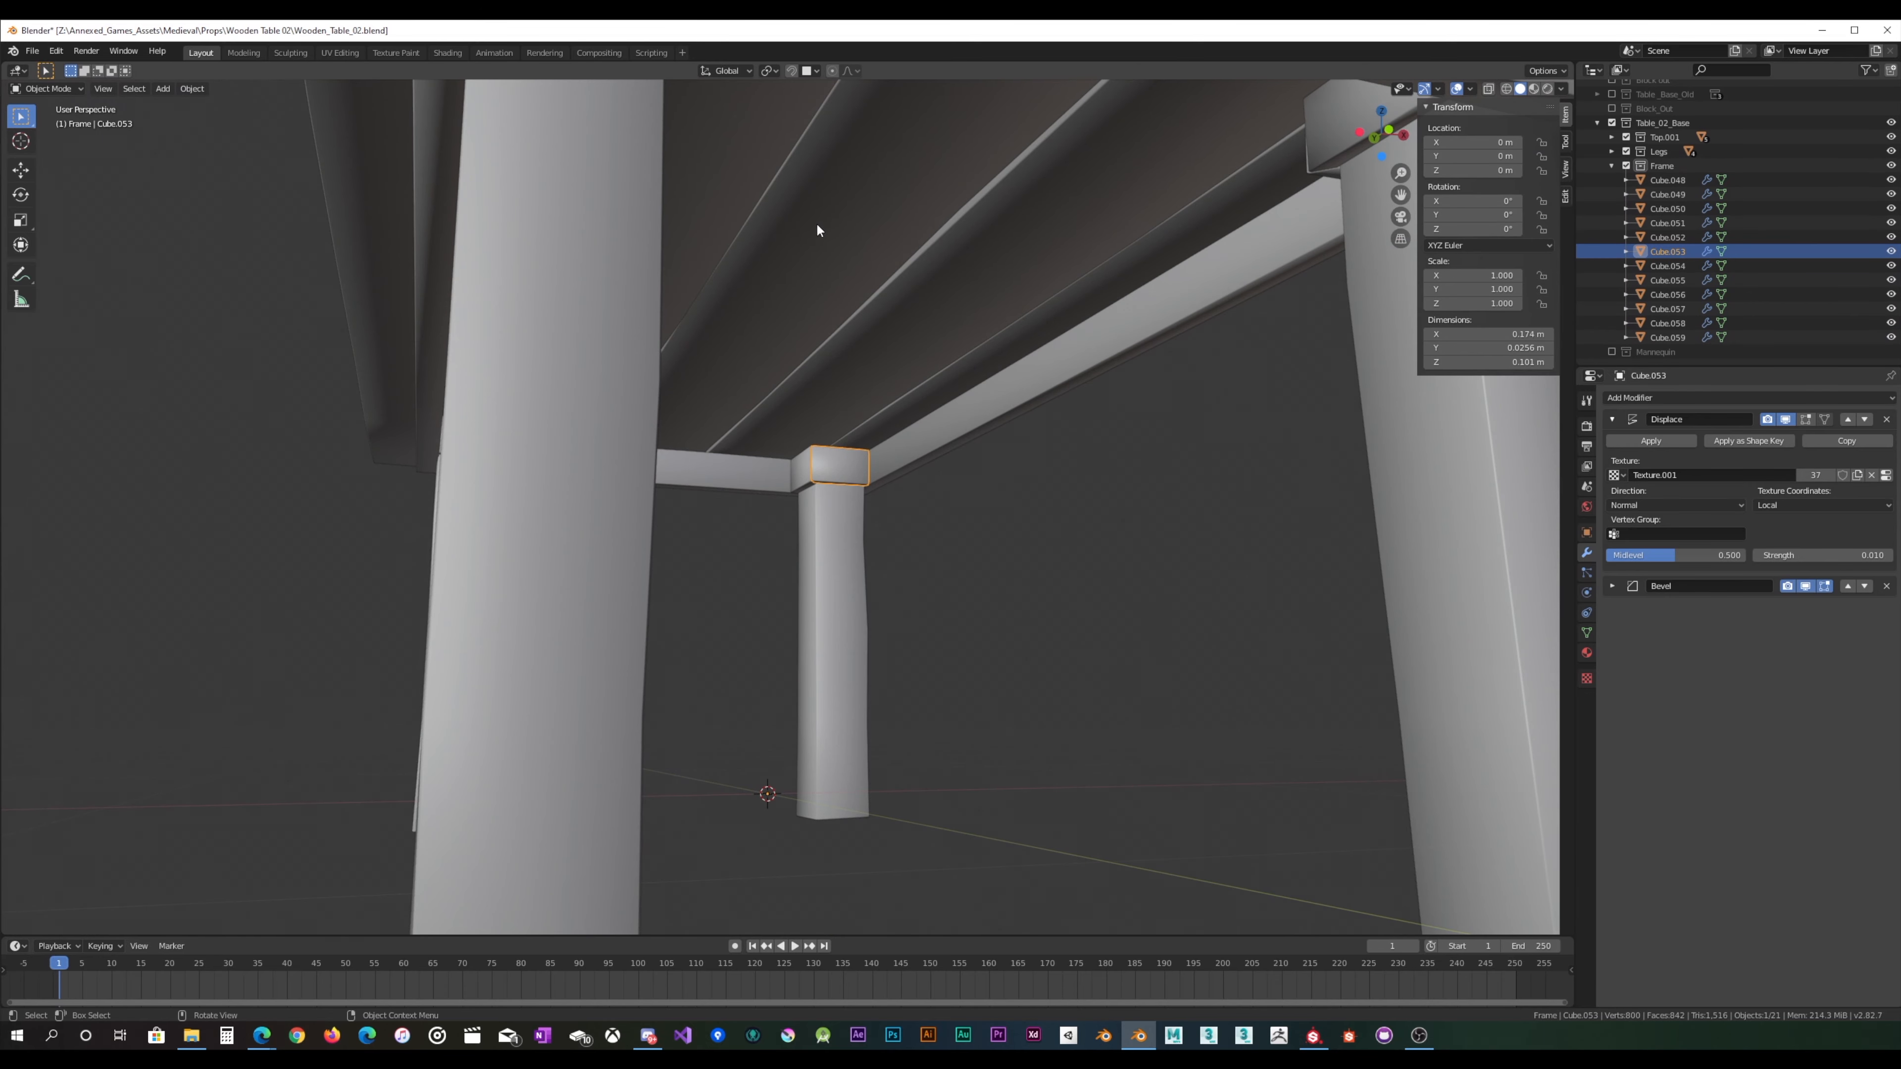
pyautogui.scroll(-4, 817, 228)
pyautogui.scroll(5, 862, 427)
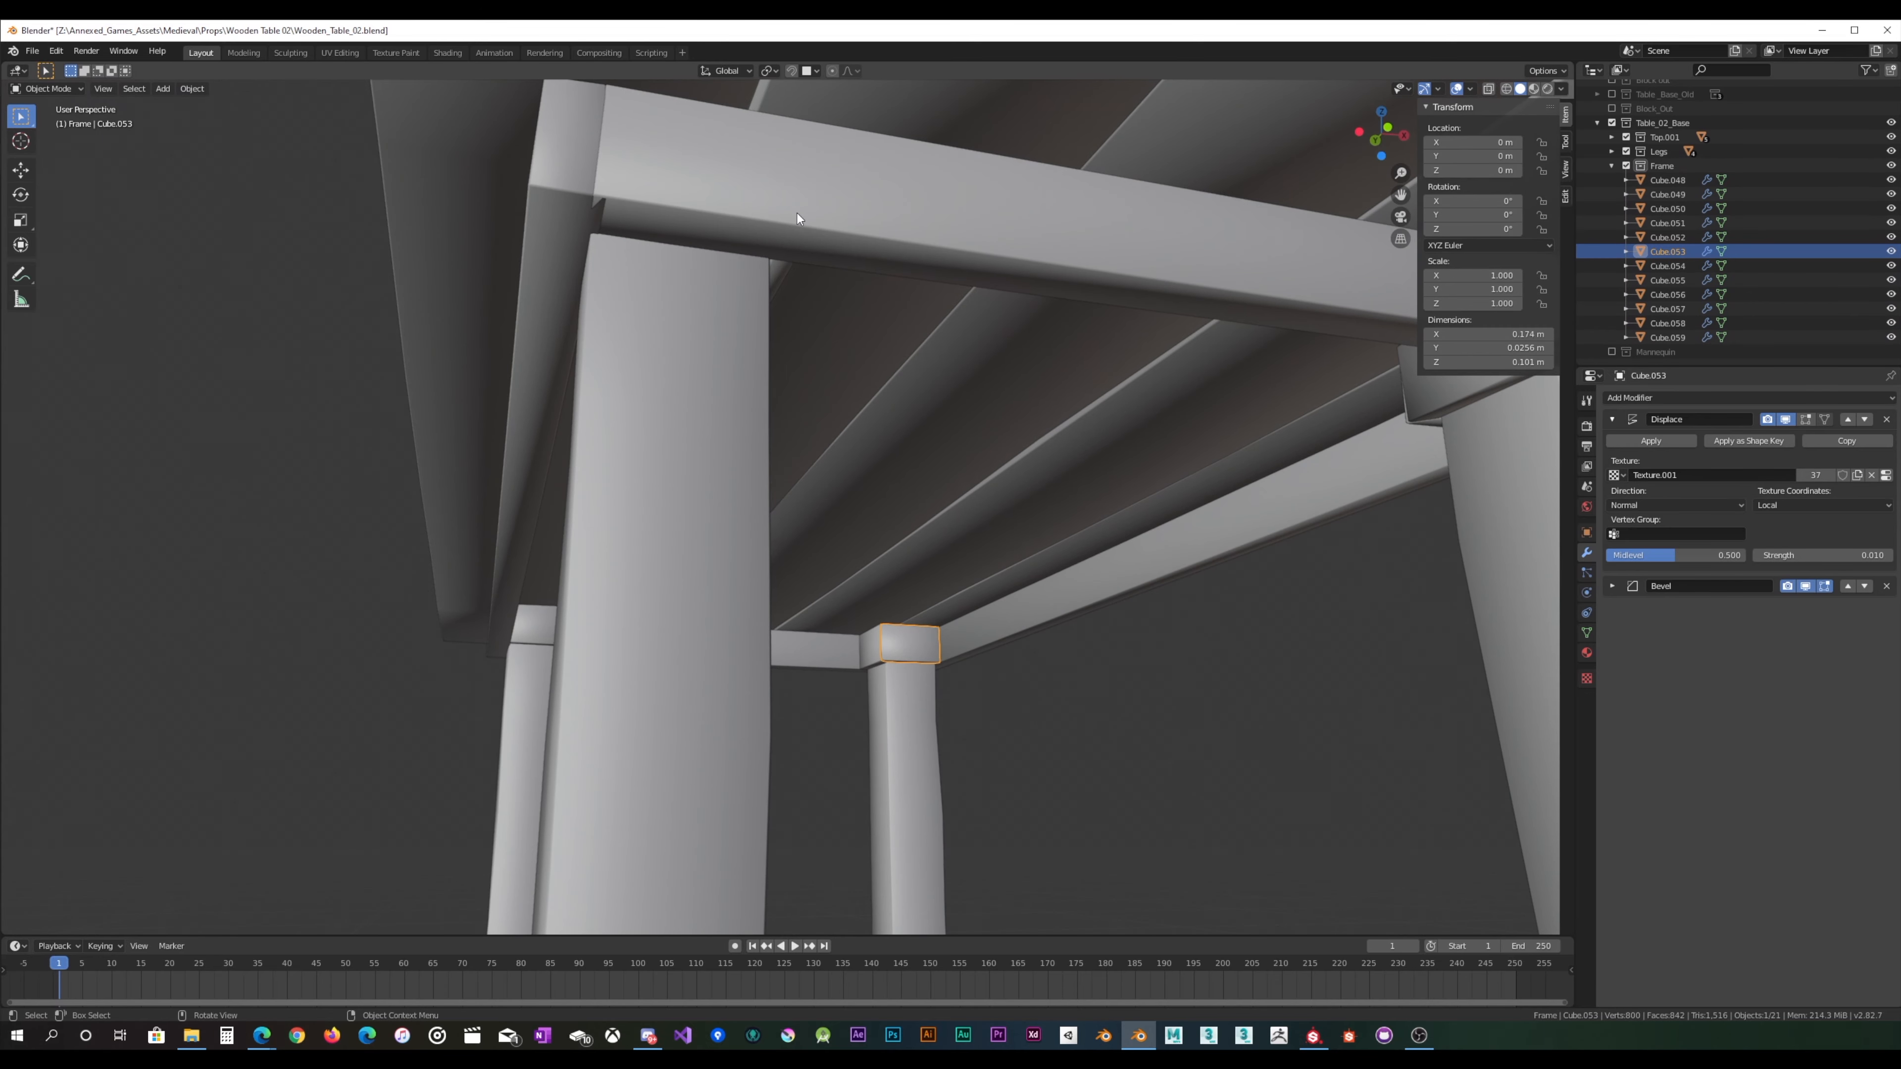
pyautogui.click(798, 213)
pyautogui.keyDown('shift'); pyautogui.click(533, 200); pyautogui.keyUp('shift')
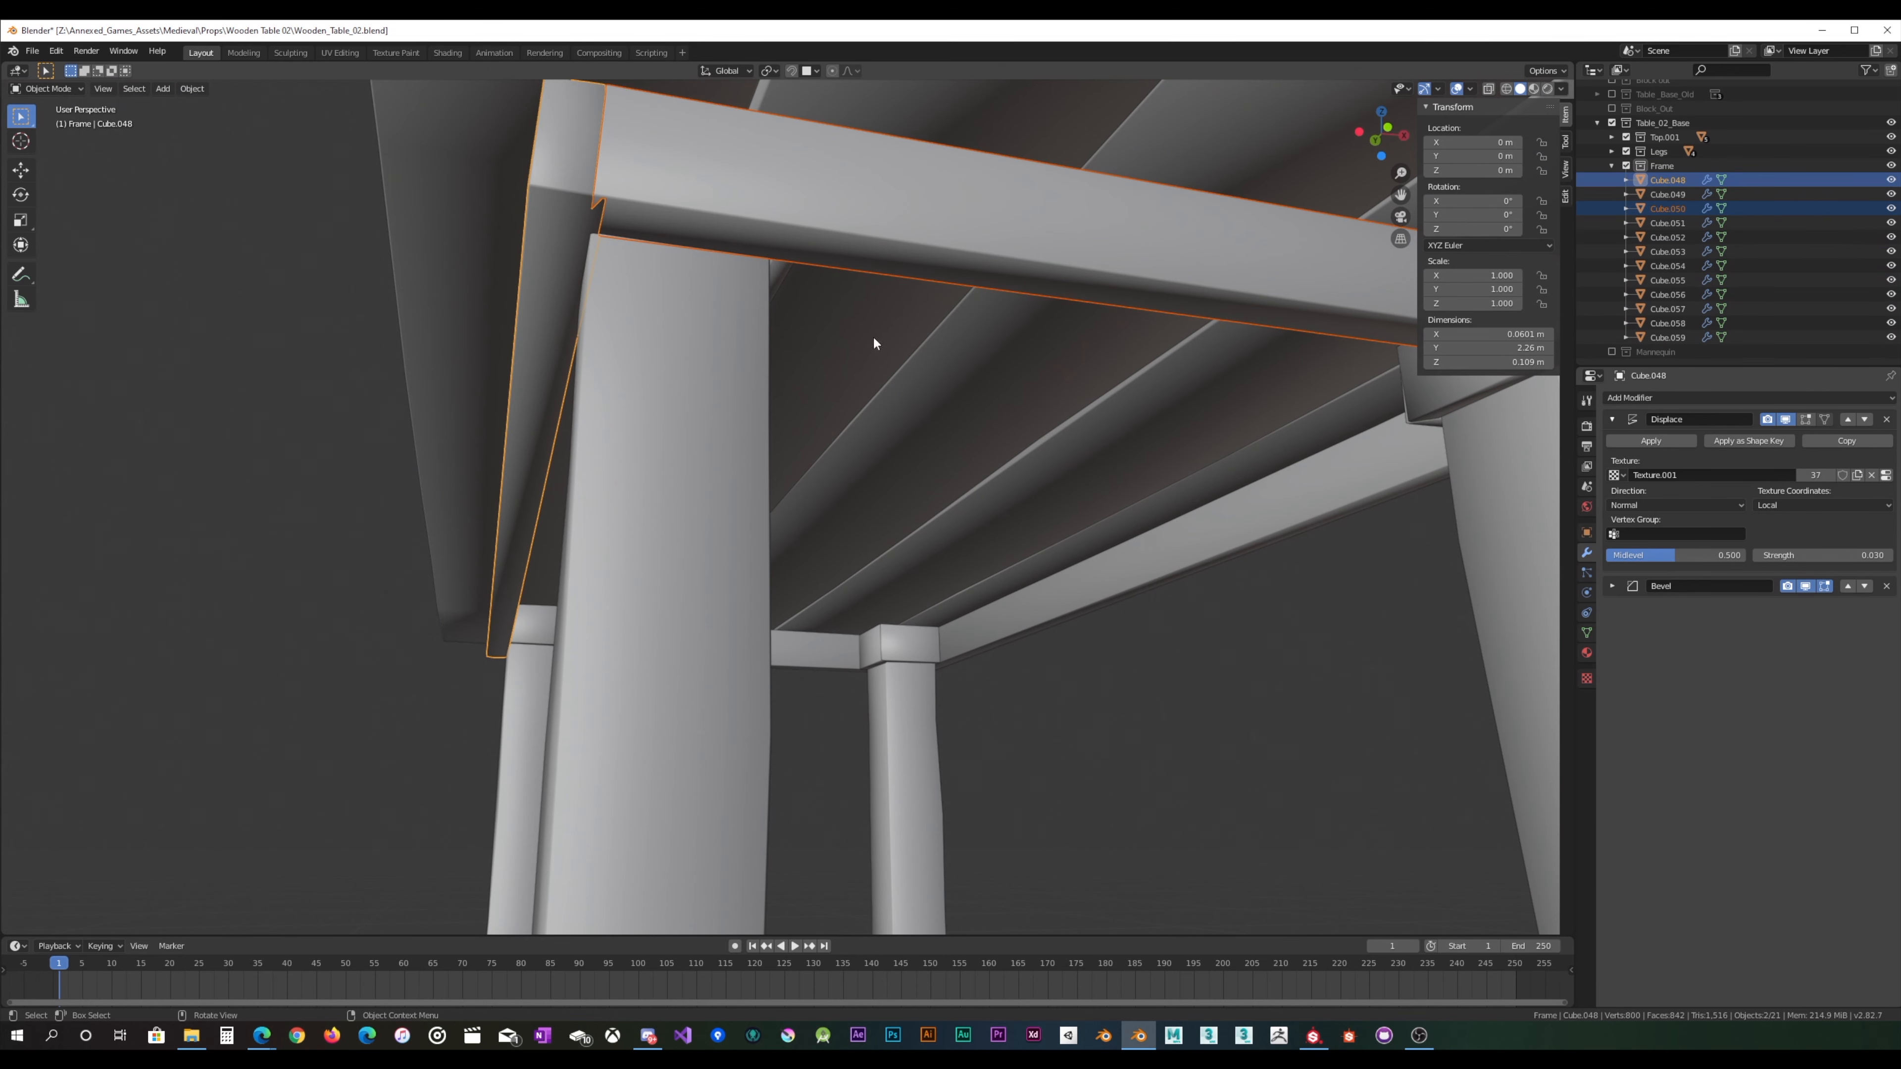
pyautogui.press('Tab')
pyautogui.press('Tab')
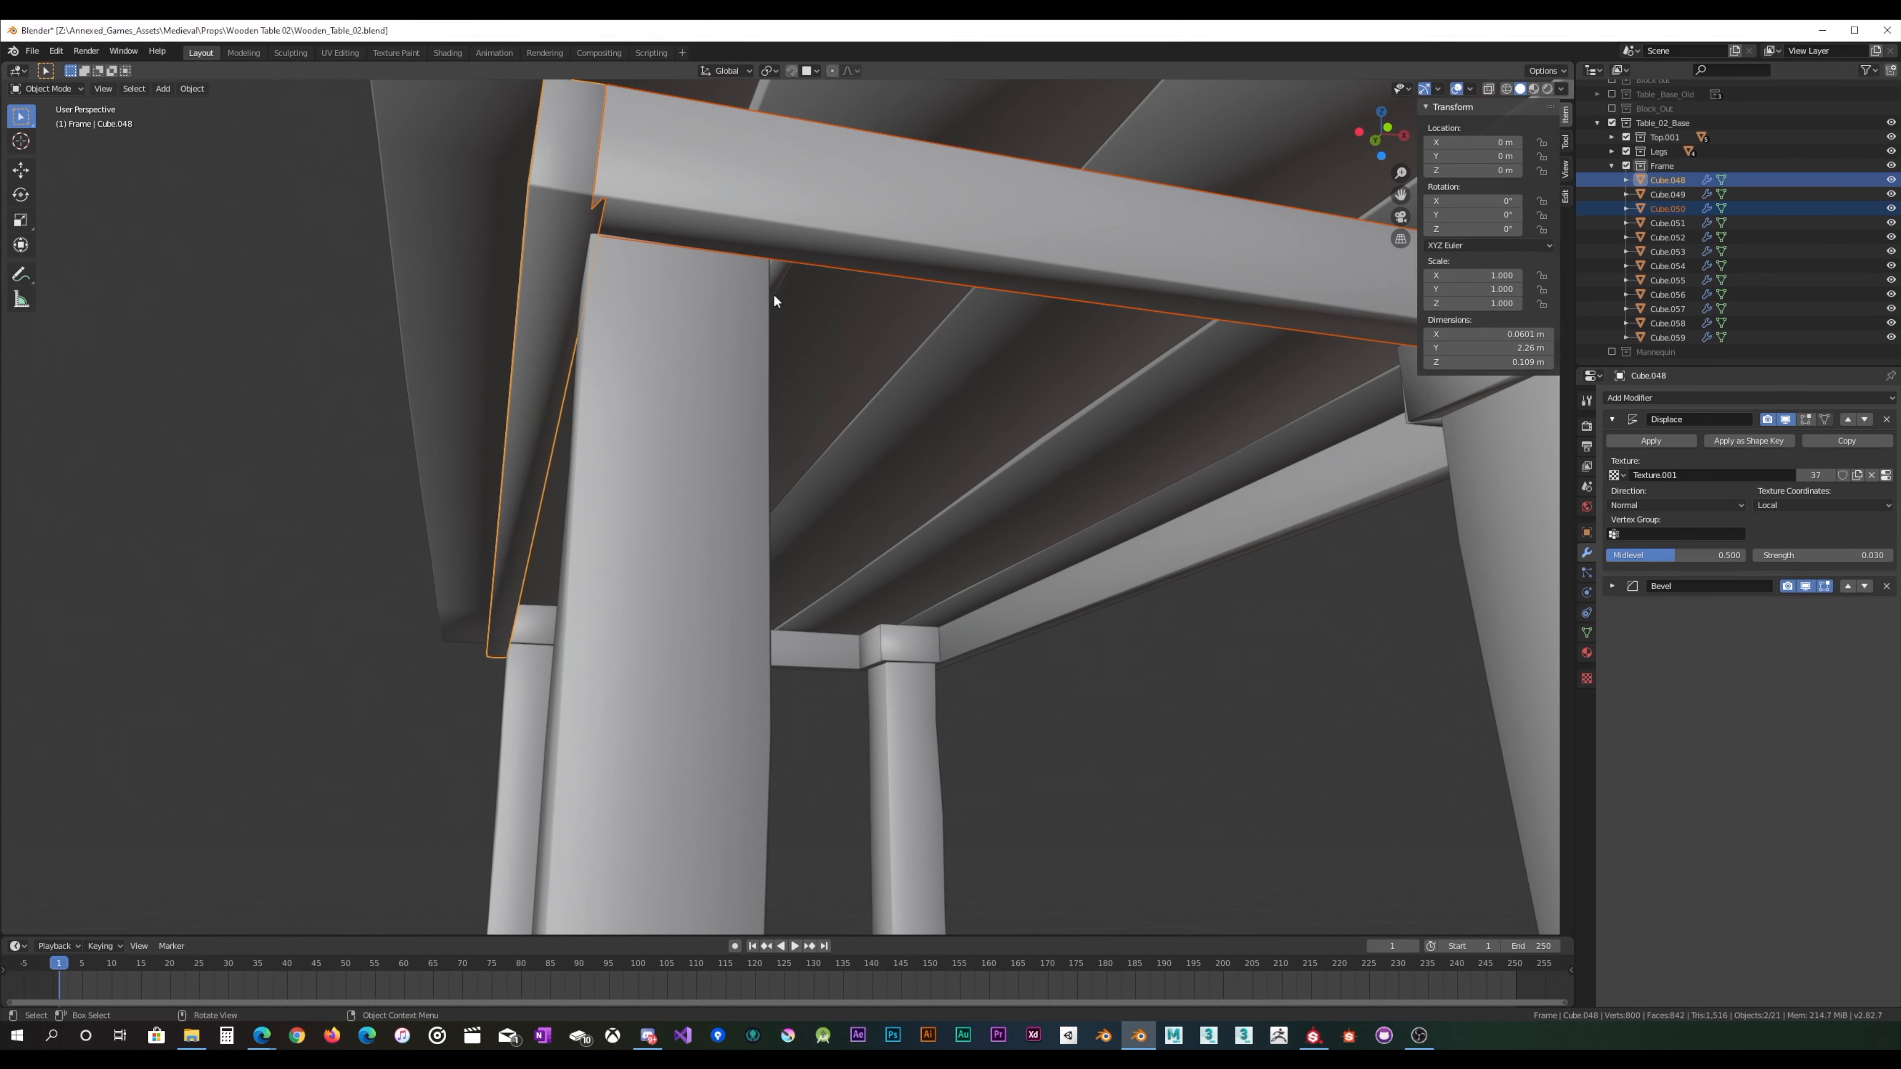
pyautogui.moveTo(774, 292); pyautogui.dragTo(766, 301, button='middle')
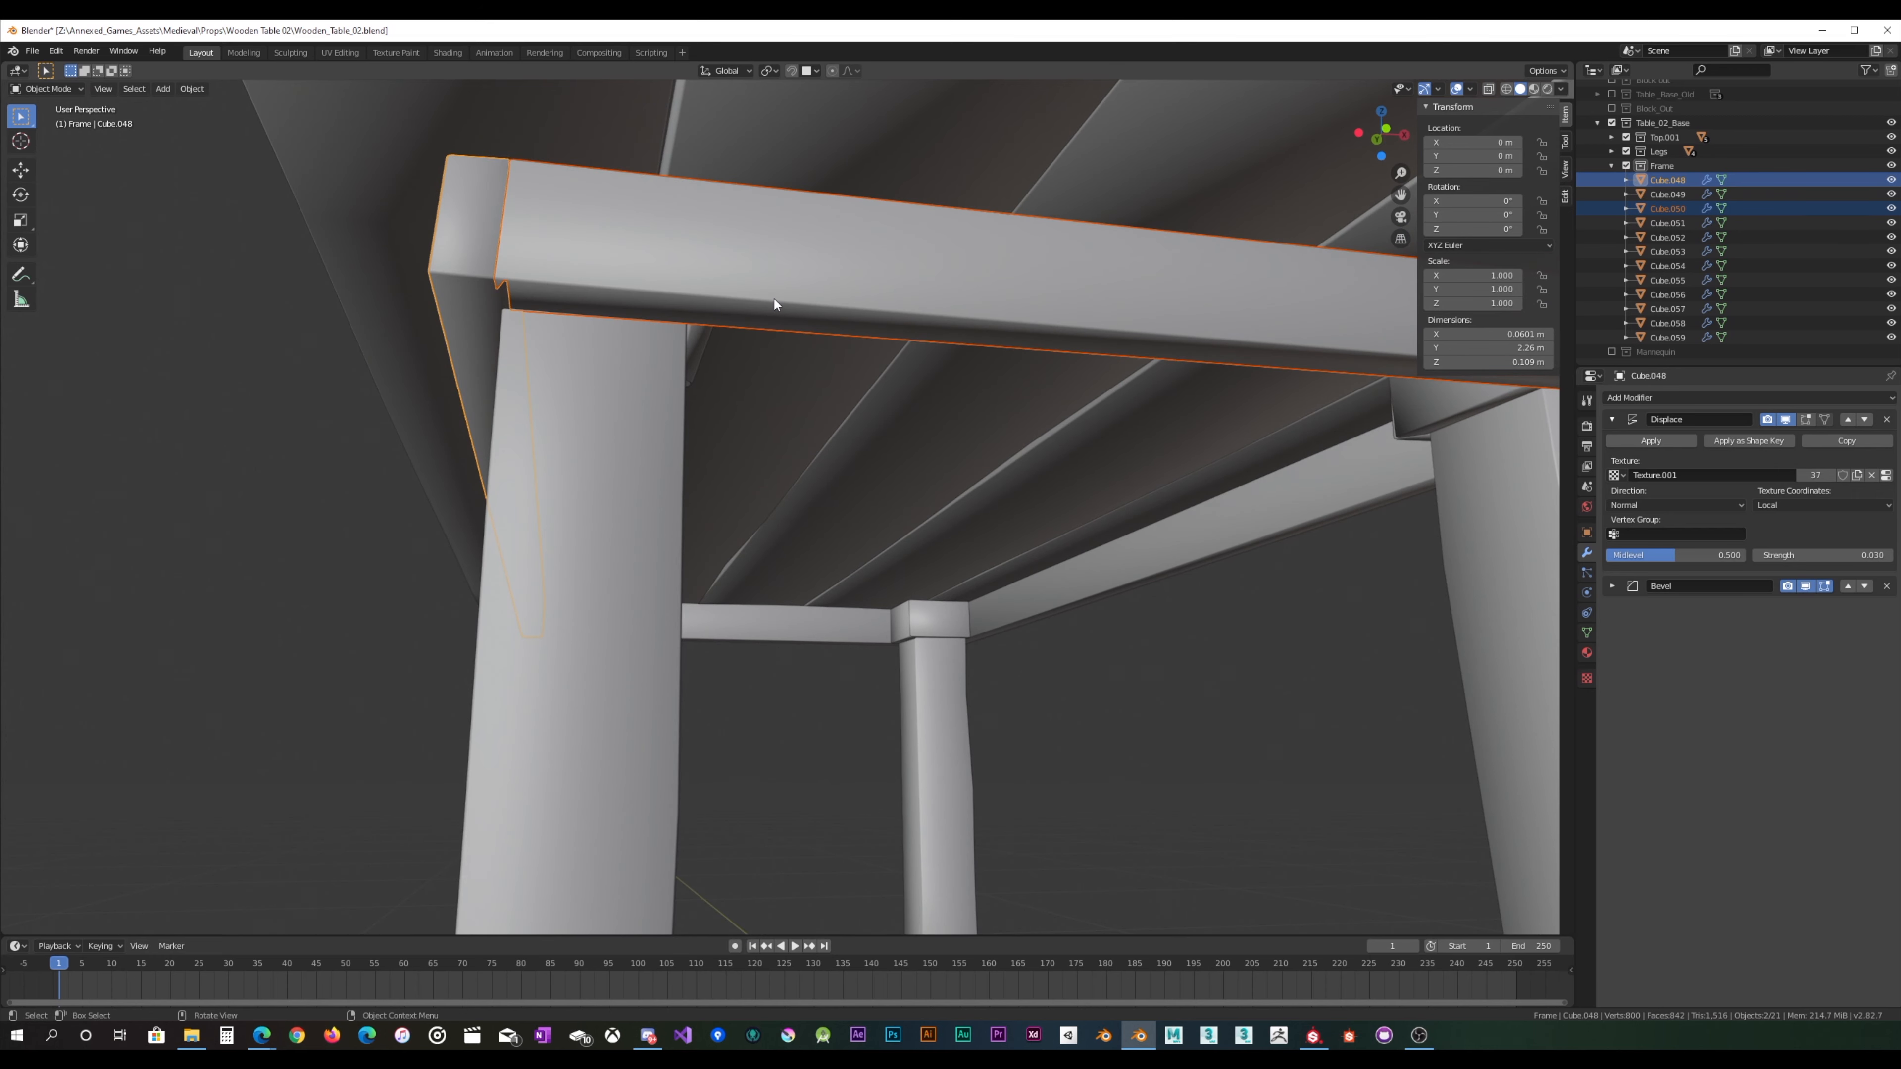
pyautogui.scroll(-6, 774, 299)
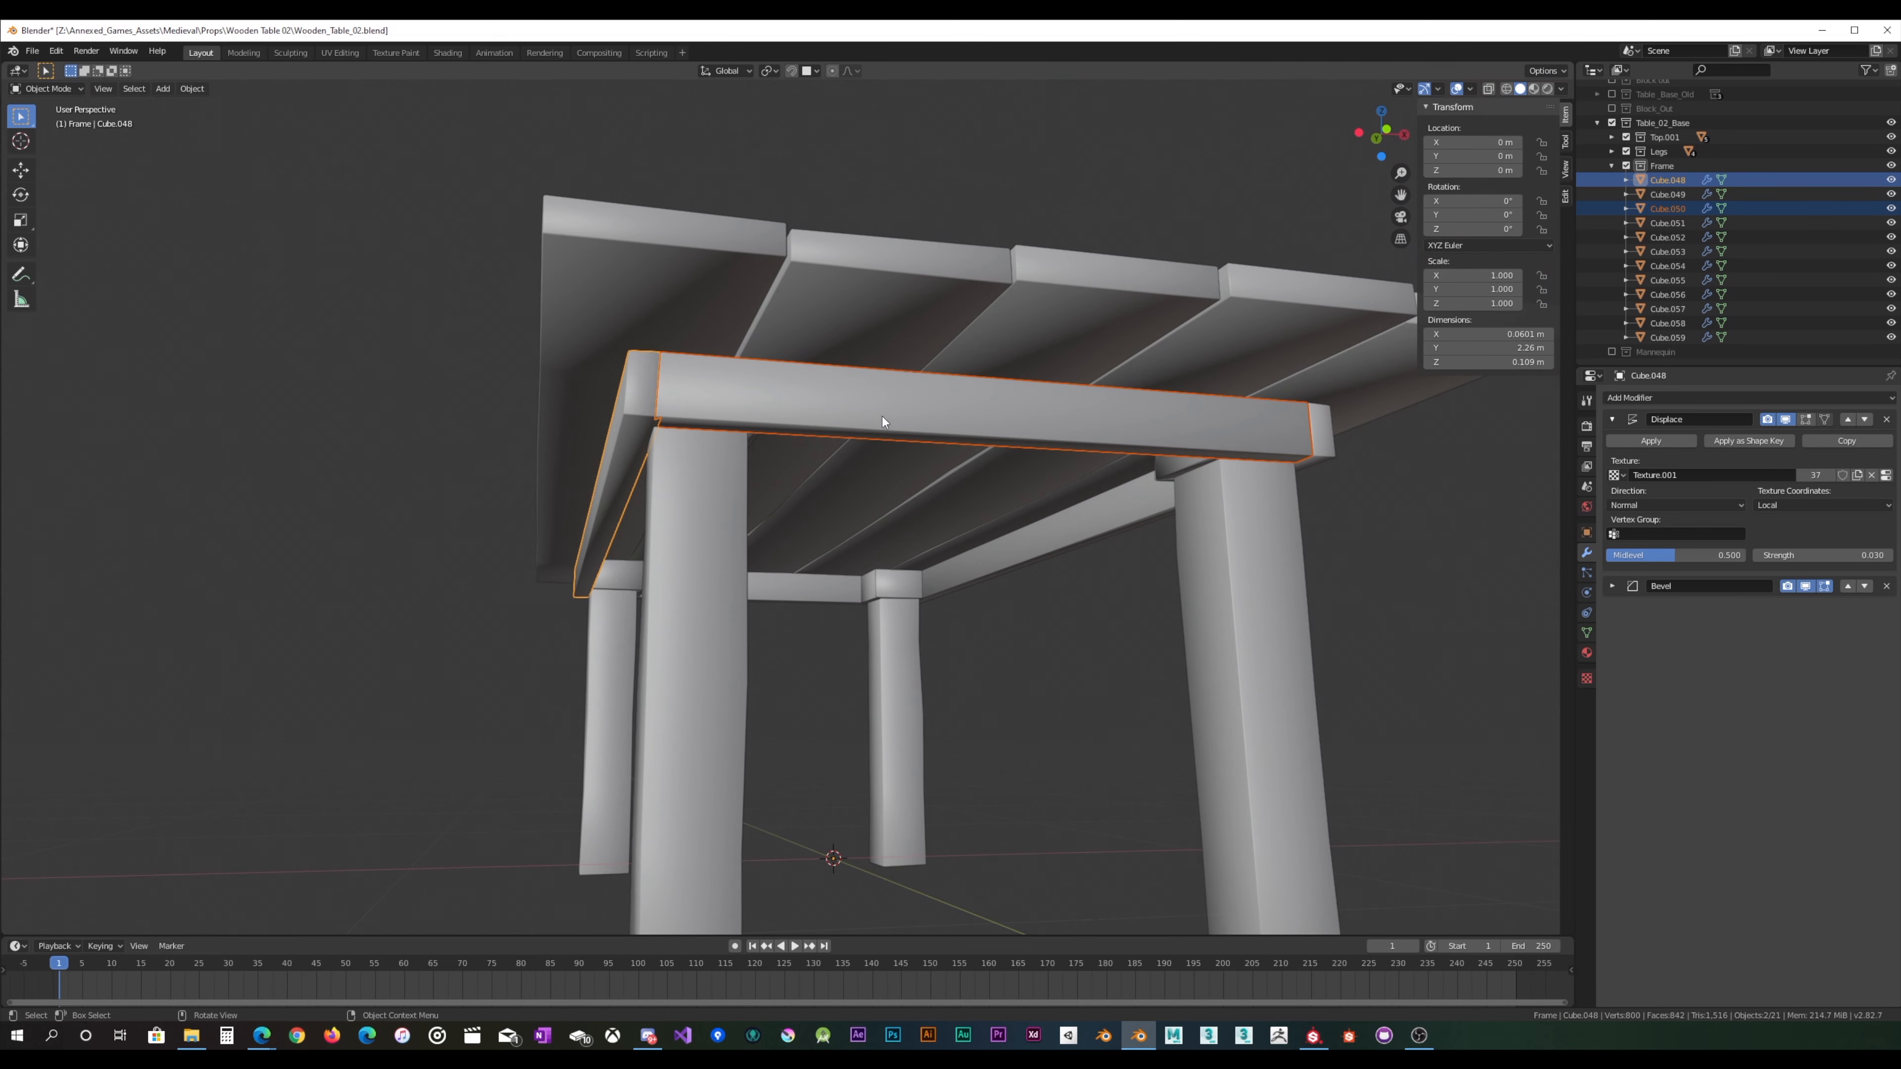
# Step: Add three evenly spaced loop cuts across the length of the long frame board Cube.048
pyautogui.click(1667, 180)
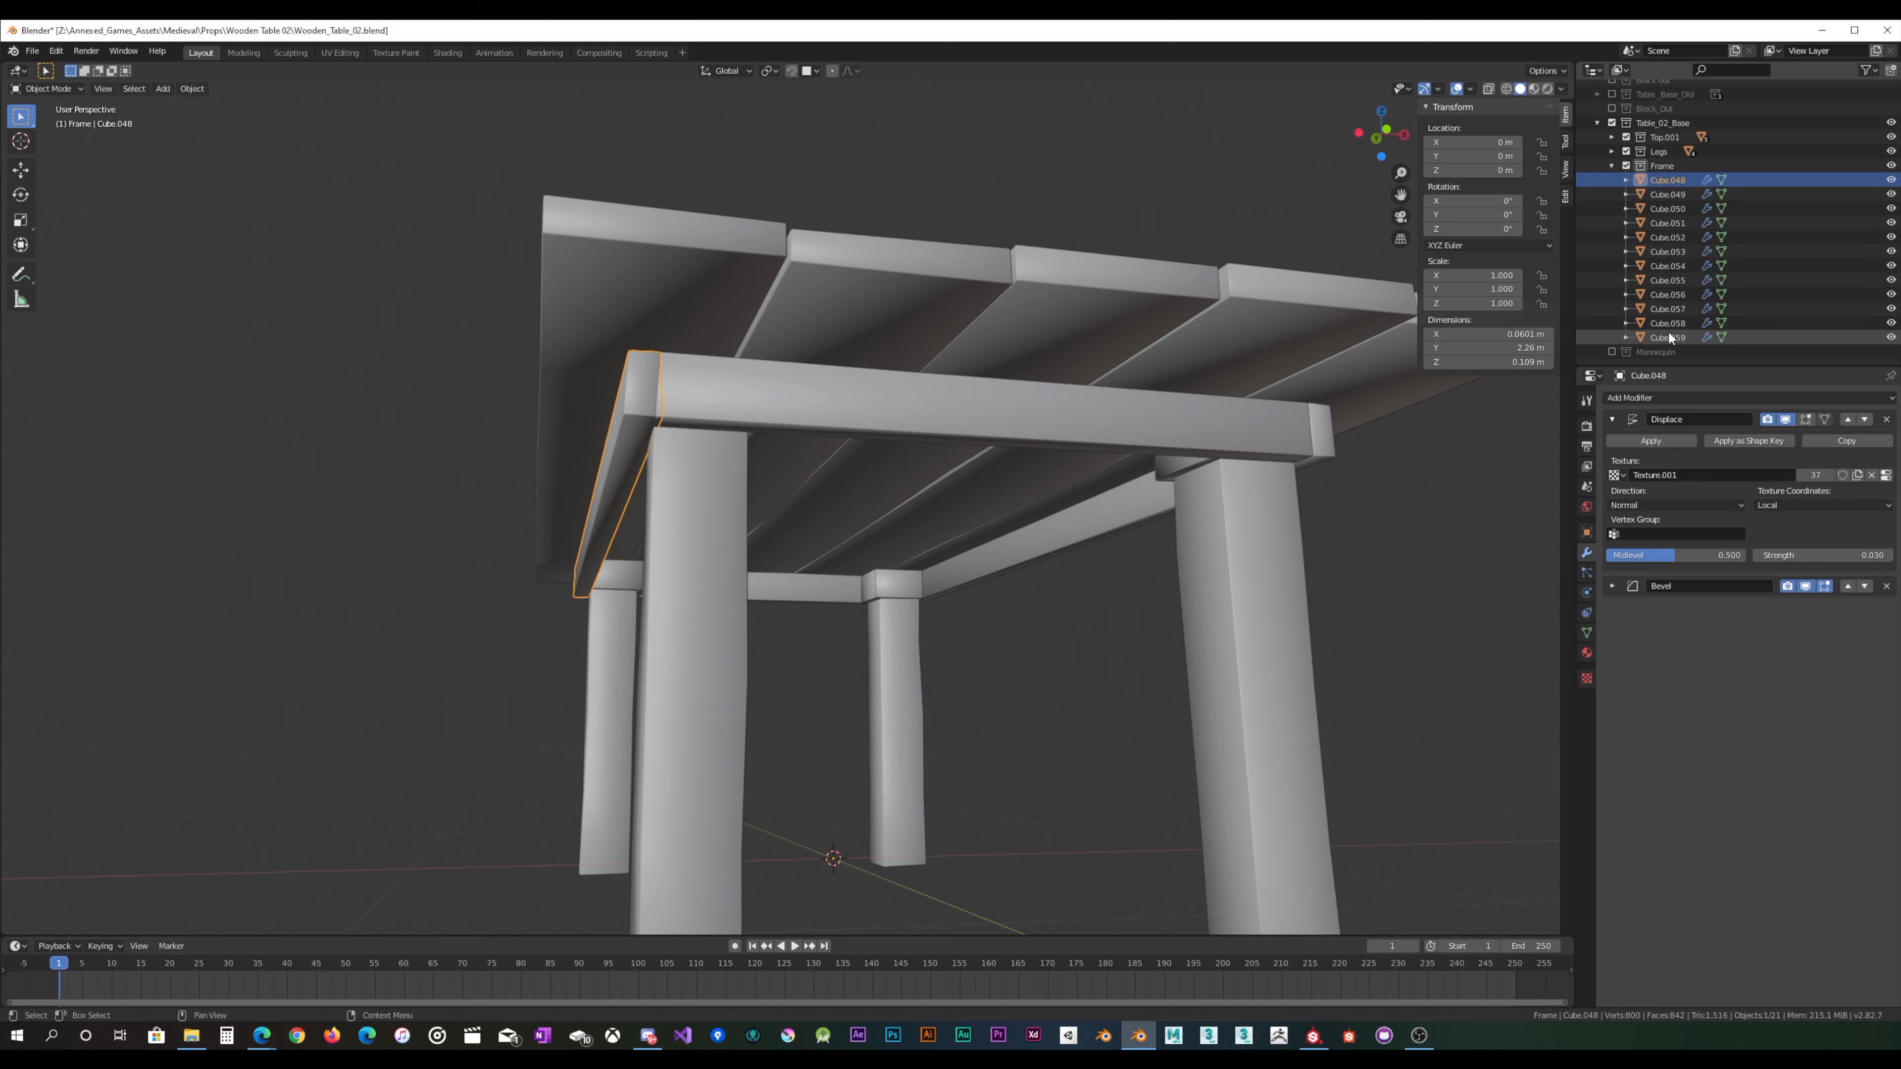
pyautogui.press('Tab')
pyautogui.moveTo(942, 442); pyautogui.dragTo(835, 517, button='middle')
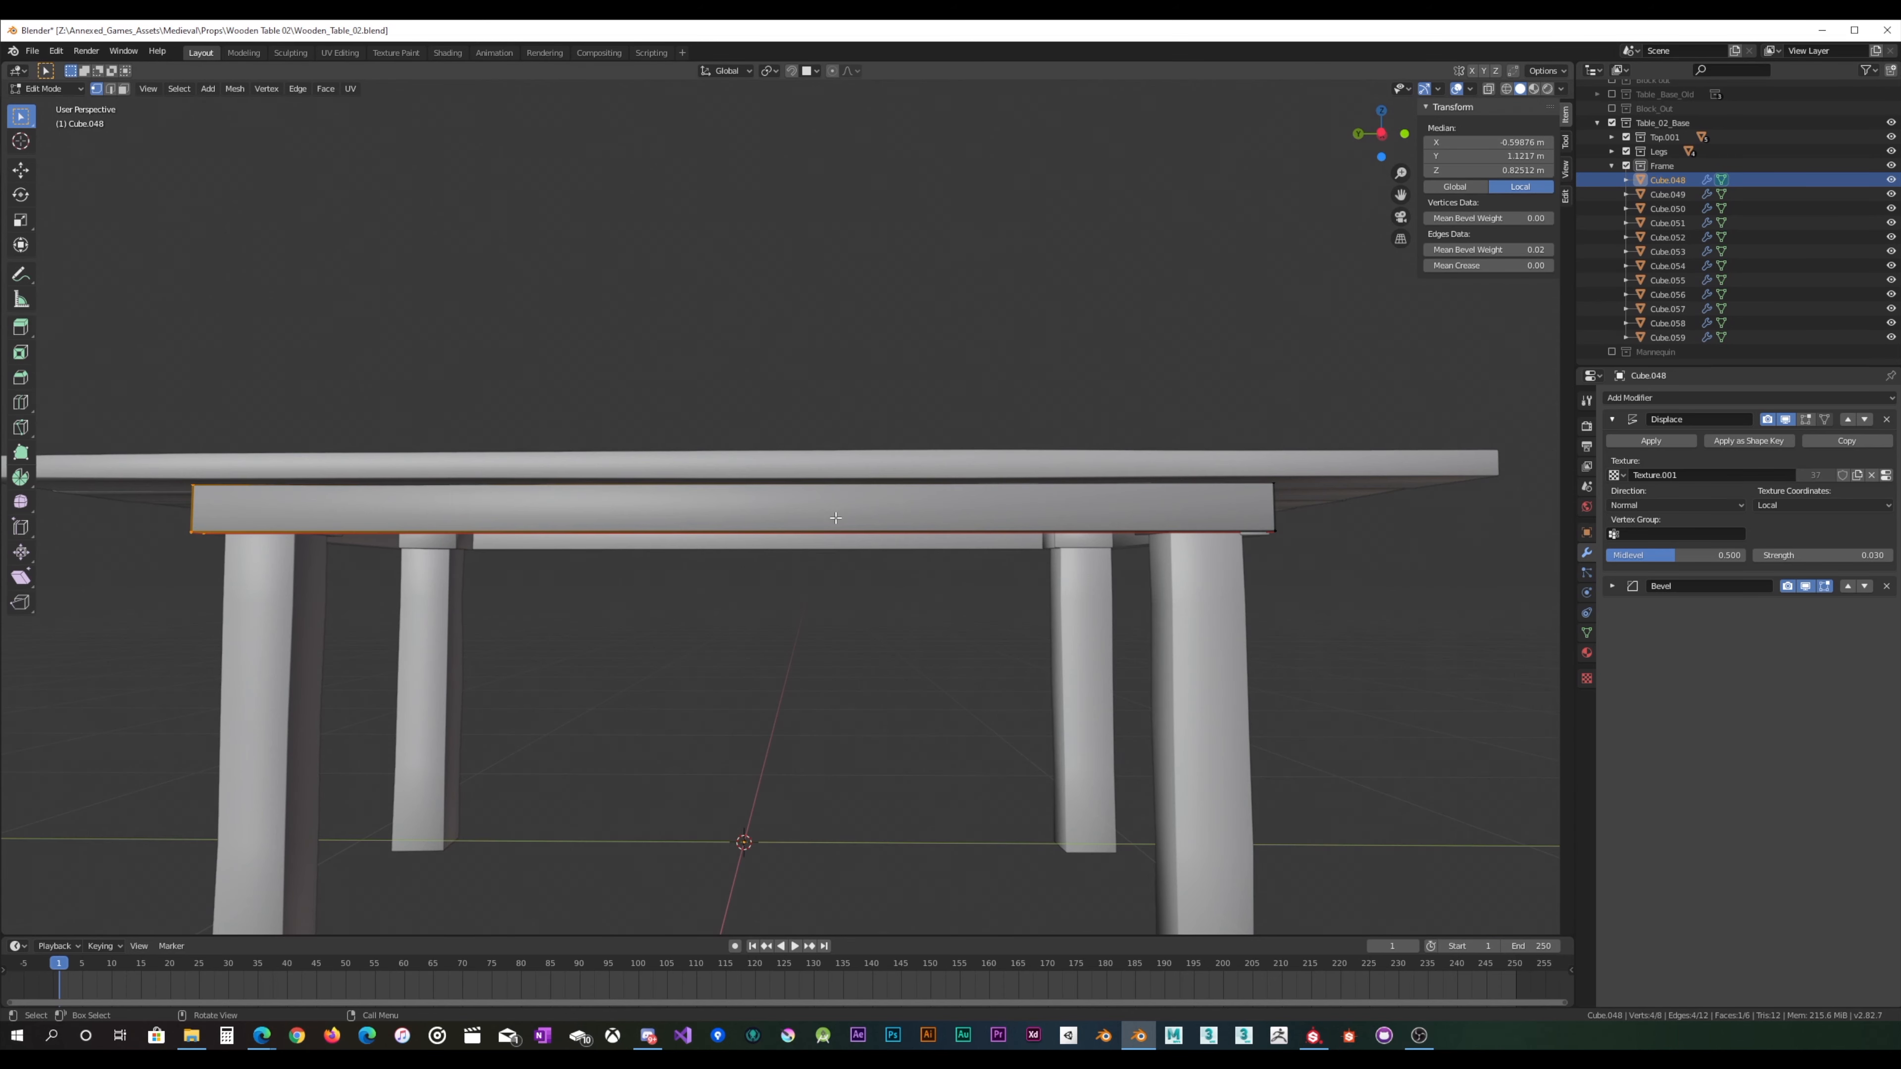
pyautogui.hotkey('ctrl', 'r')
pyautogui.scroll(2, 789, 533)
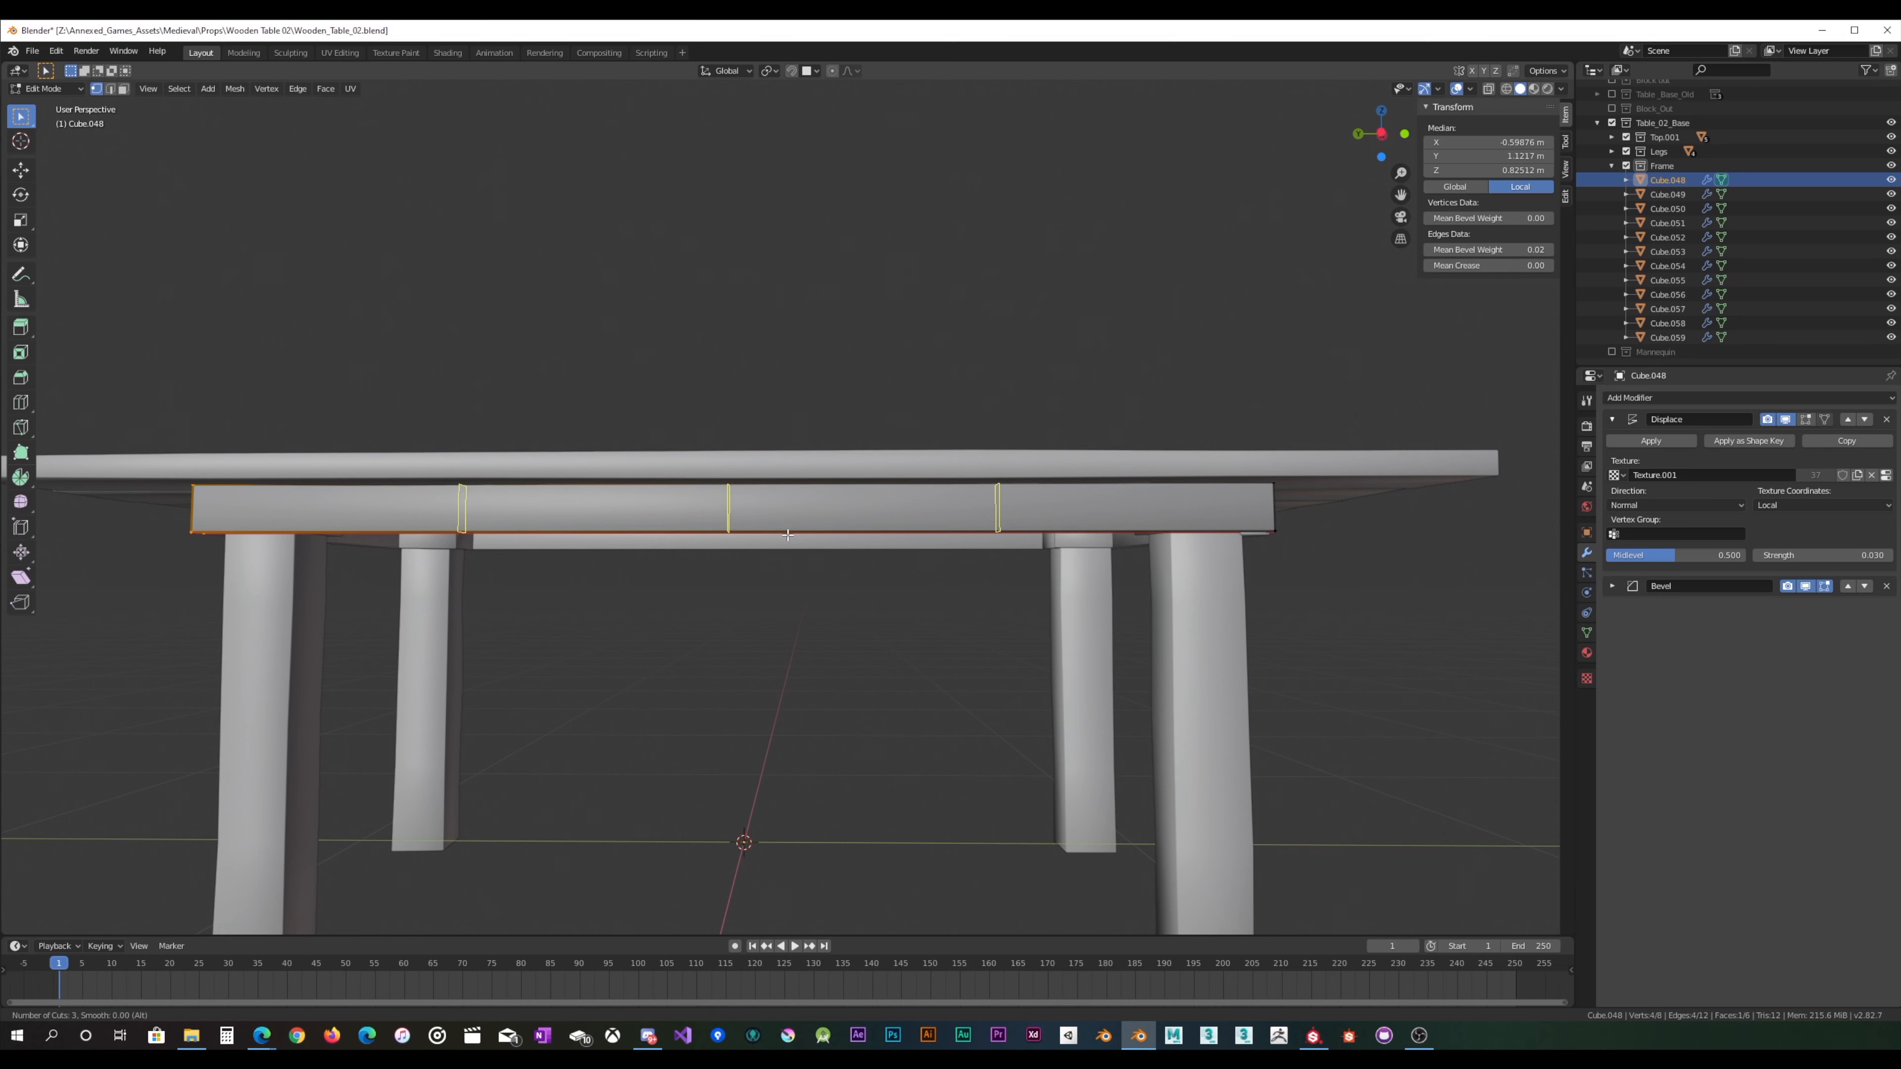
pyautogui.click(788, 534)
pyautogui.rightClick(785, 534)
# Step: Add three evenly spaced loop cuts across the opposite long frame board, Cube.049
pyautogui.moveTo(786, 535); pyautogui.dragTo(907, 574, button='middle')
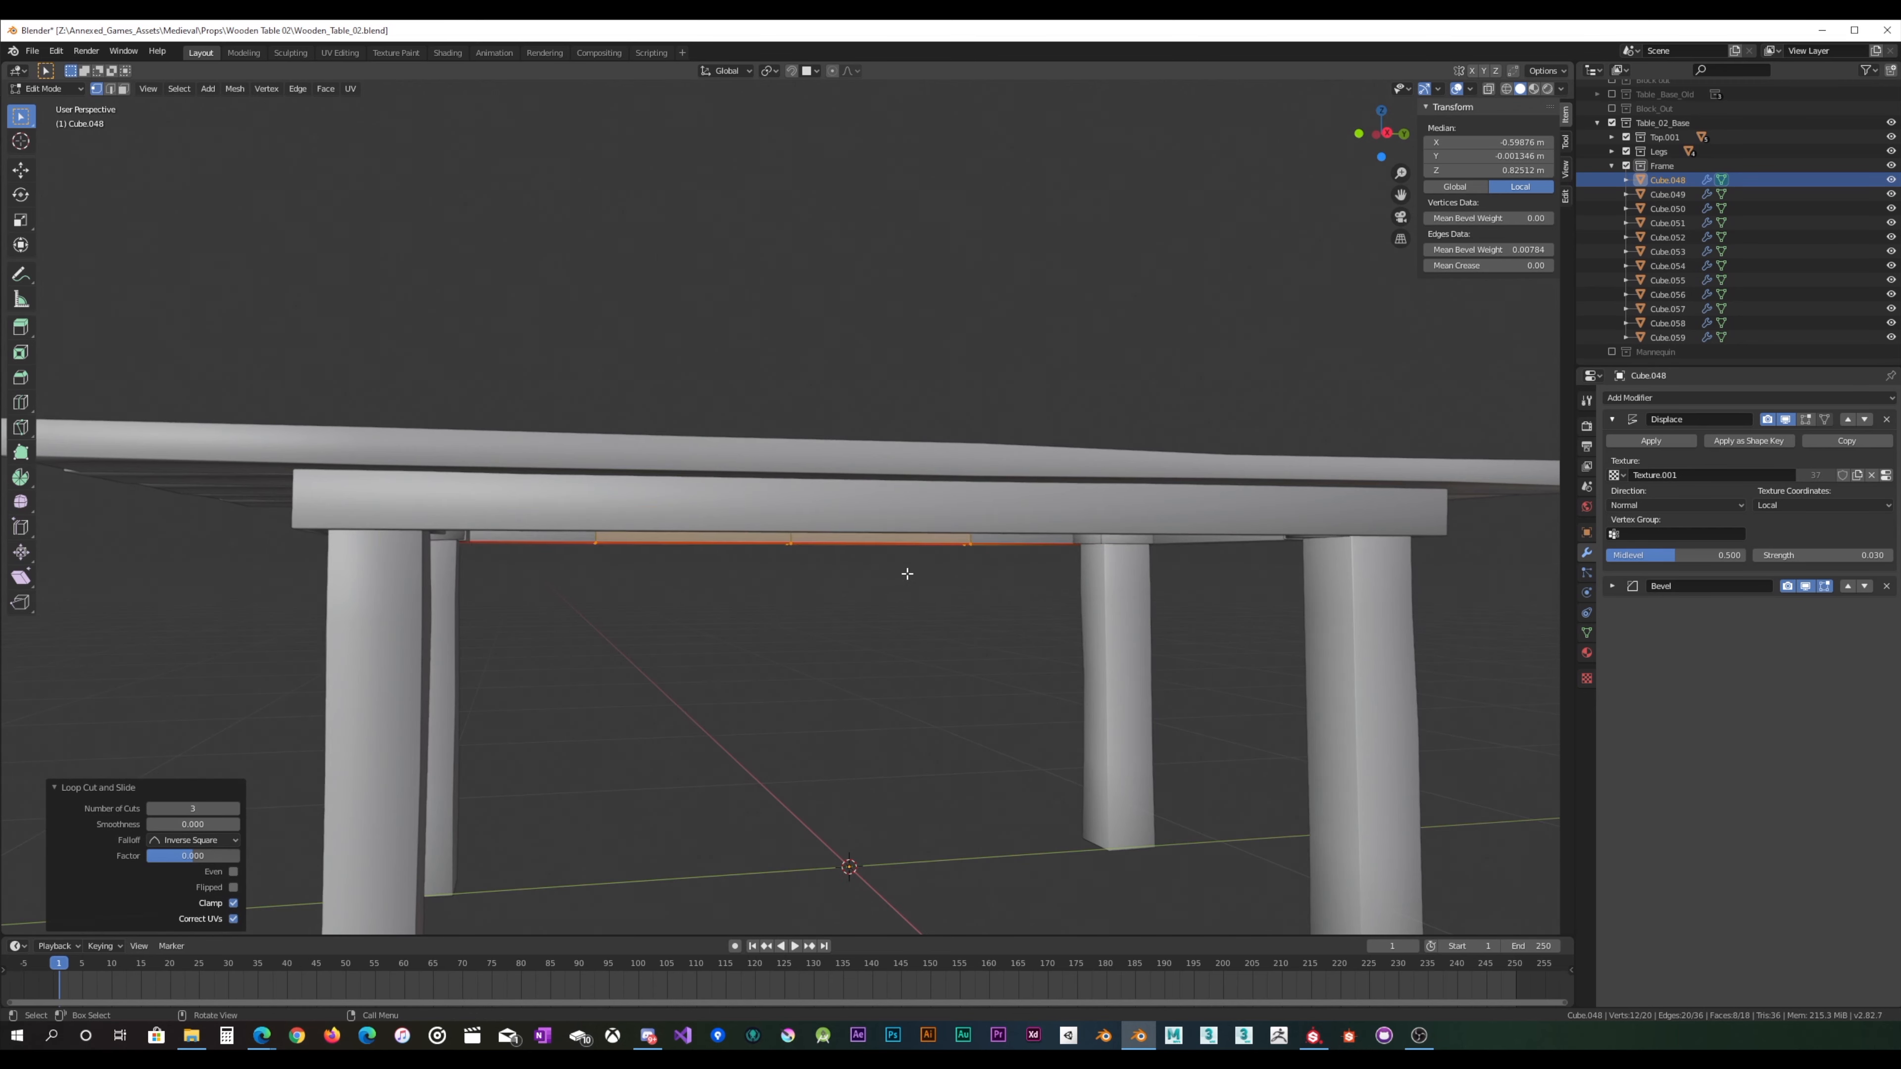
pyautogui.click(931, 538)
pyautogui.hotkey('ctrl', 'r')
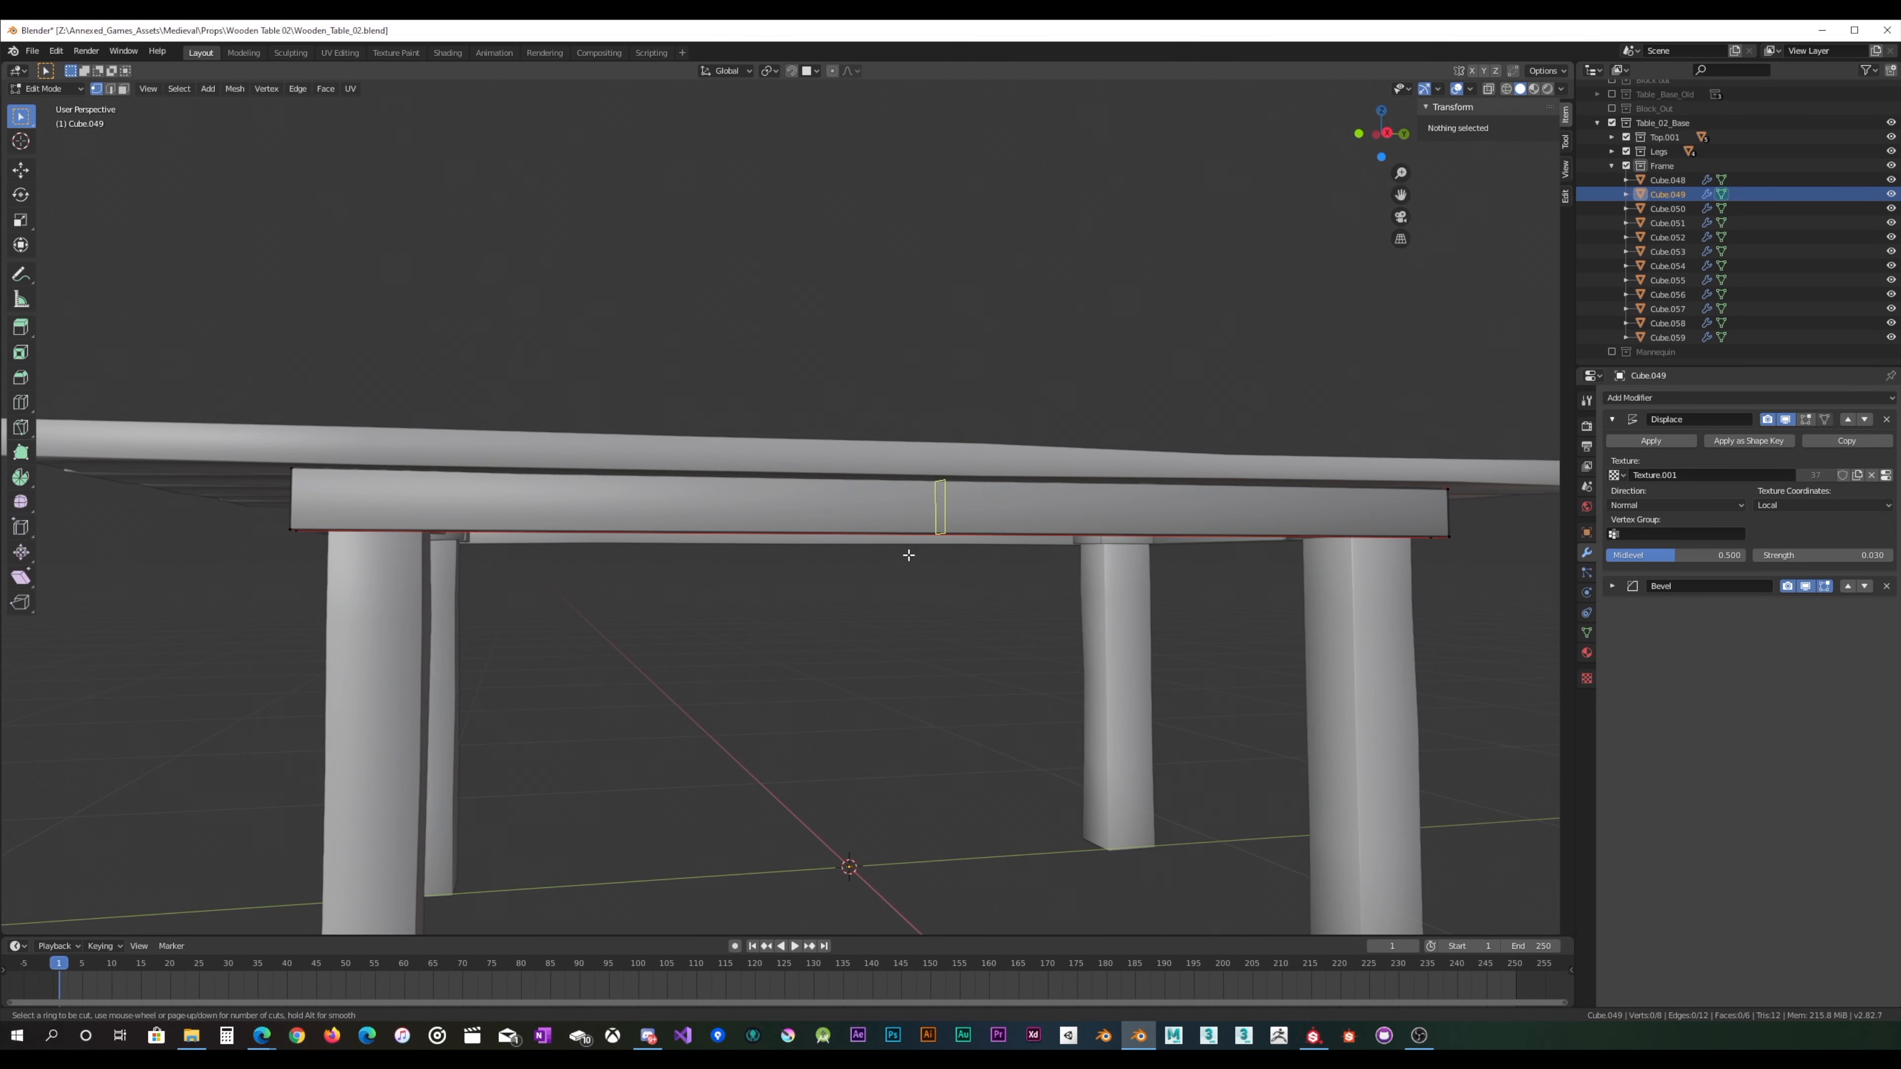
pyautogui.scroll(2, 909, 555)
pyautogui.click(908, 554)
pyautogui.rightClick(908, 553)
# Step: Add two evenly spaced loop cuts across the short end board of the frame, Cube.050
pyautogui.moveTo(908, 554)
pyautogui.mouseDown(button='middle')
pyautogui.moveTo(855, 580)
pyautogui.moveTo(909, 552)
pyautogui.mouseUp(button='middle')
pyautogui.click(855, 580)
pyautogui.click(903, 526)
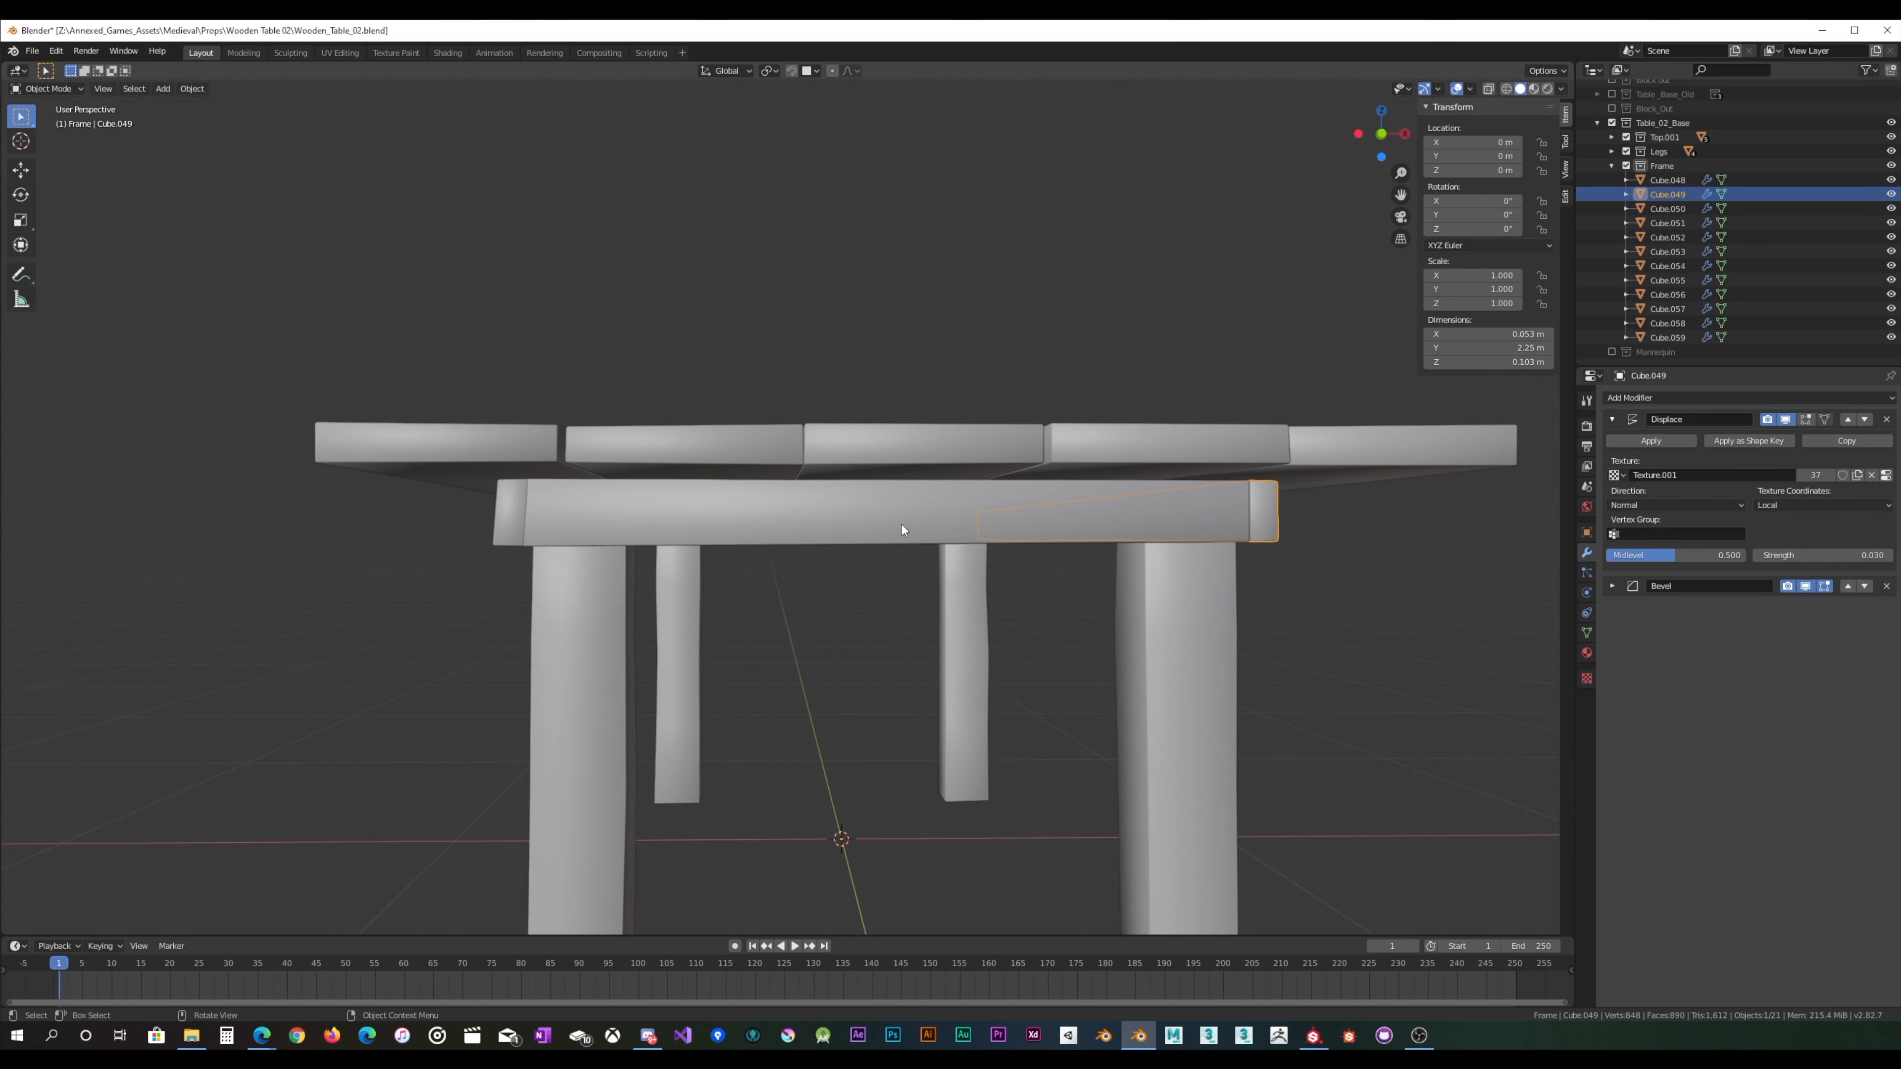
pyautogui.hotkey('ctrl', 'r')
pyautogui.scroll(1, 886, 557)
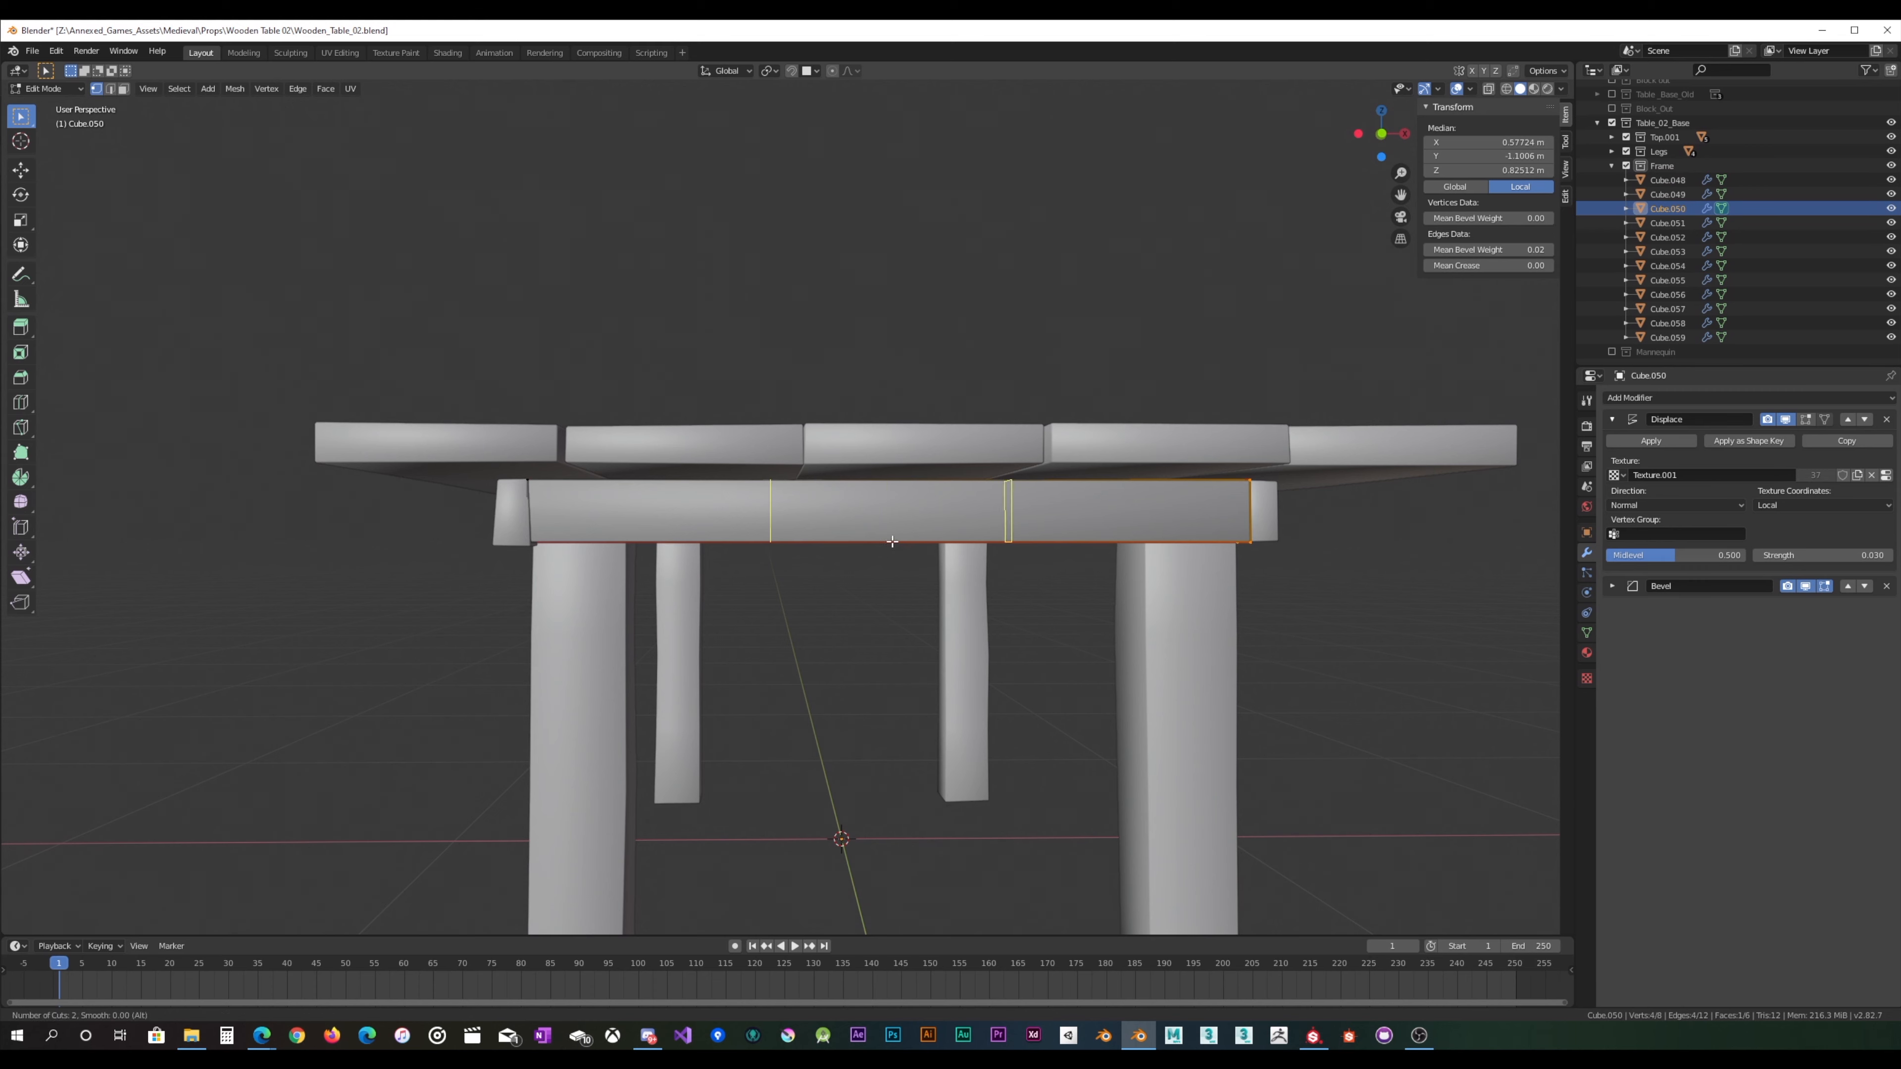
pyautogui.click(886, 557)
pyautogui.rightClick(887, 557)
# Step: Add two evenly spaced loop cuts across the opposite short end board, Cube.051, and return to Object Mode
pyautogui.moveTo(886, 557)
pyautogui.mouseDown(button='middle')
pyautogui.moveTo(830, 558)
pyautogui.moveTo(906, 561)
pyautogui.mouseUp(button='middle')
pyautogui.click(828, 539)
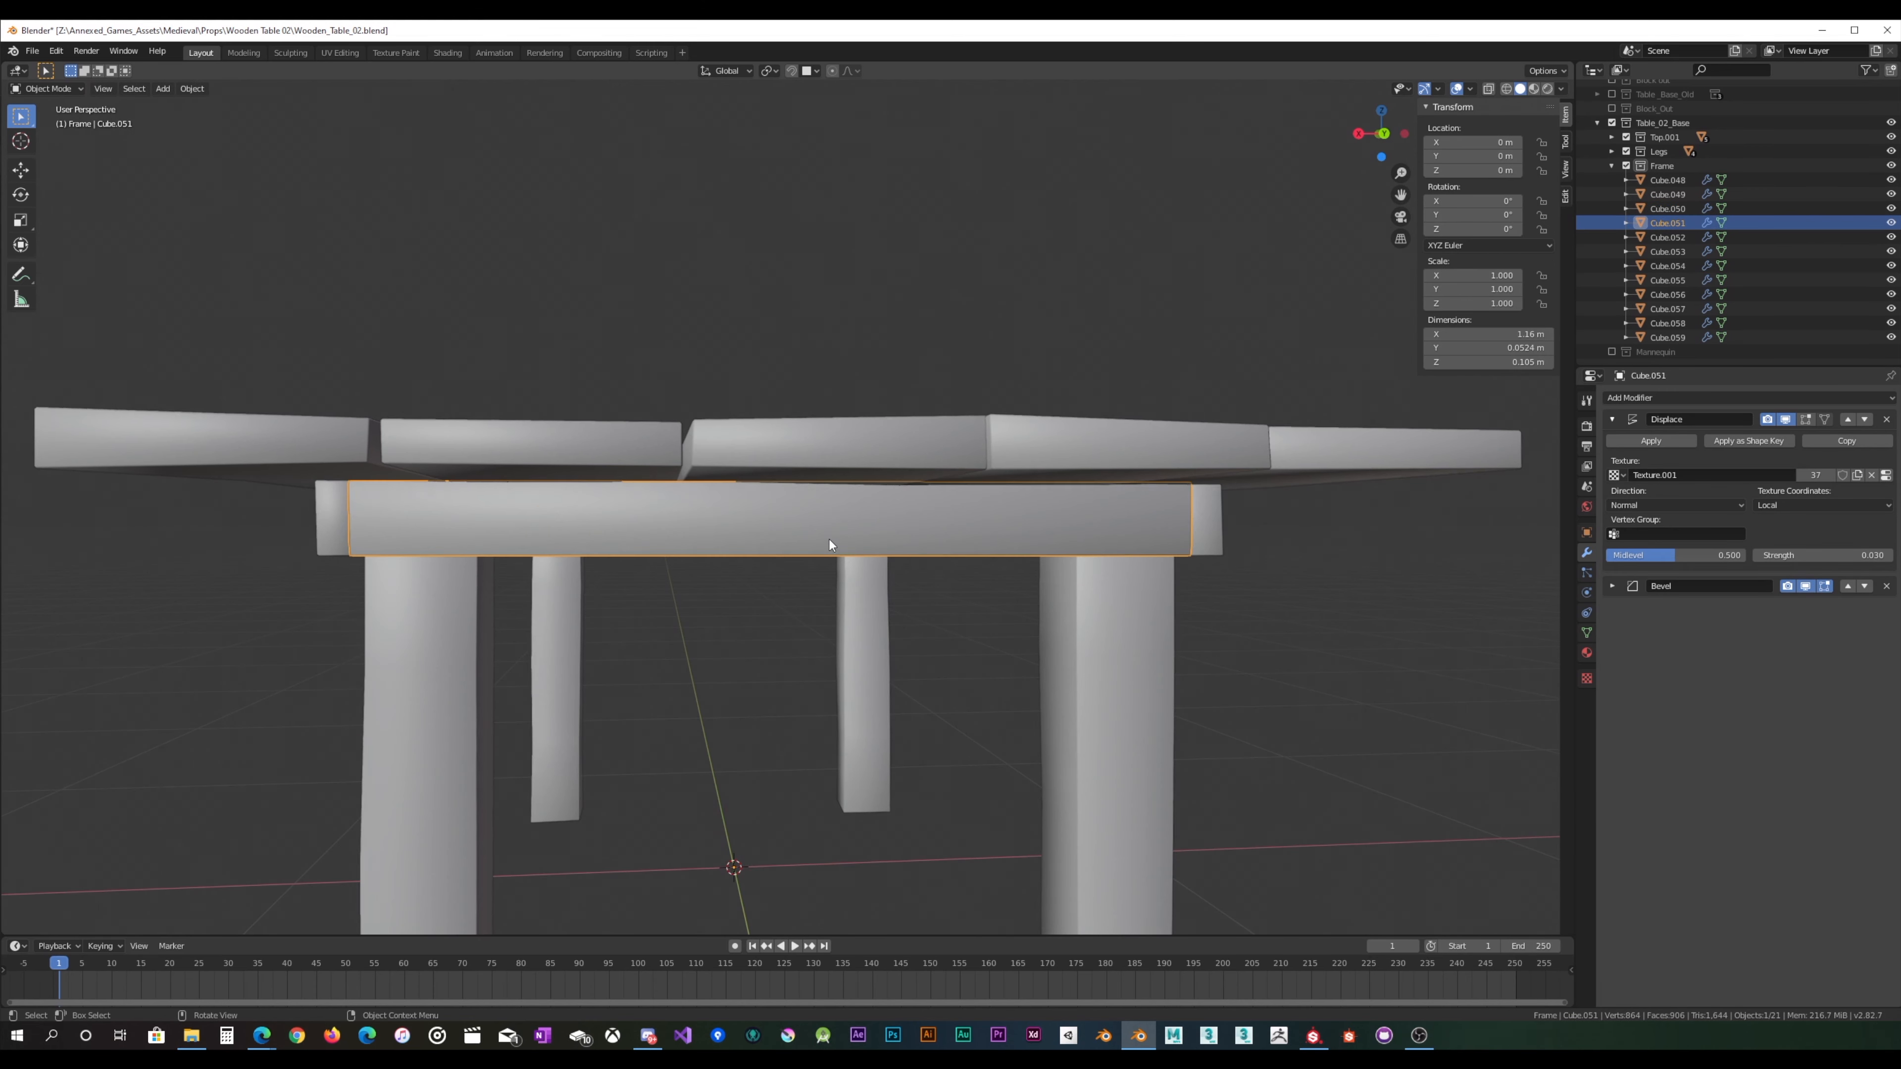
pyautogui.hotkey('ctrl', 'r')
pyautogui.scroll(1, 820, 533)
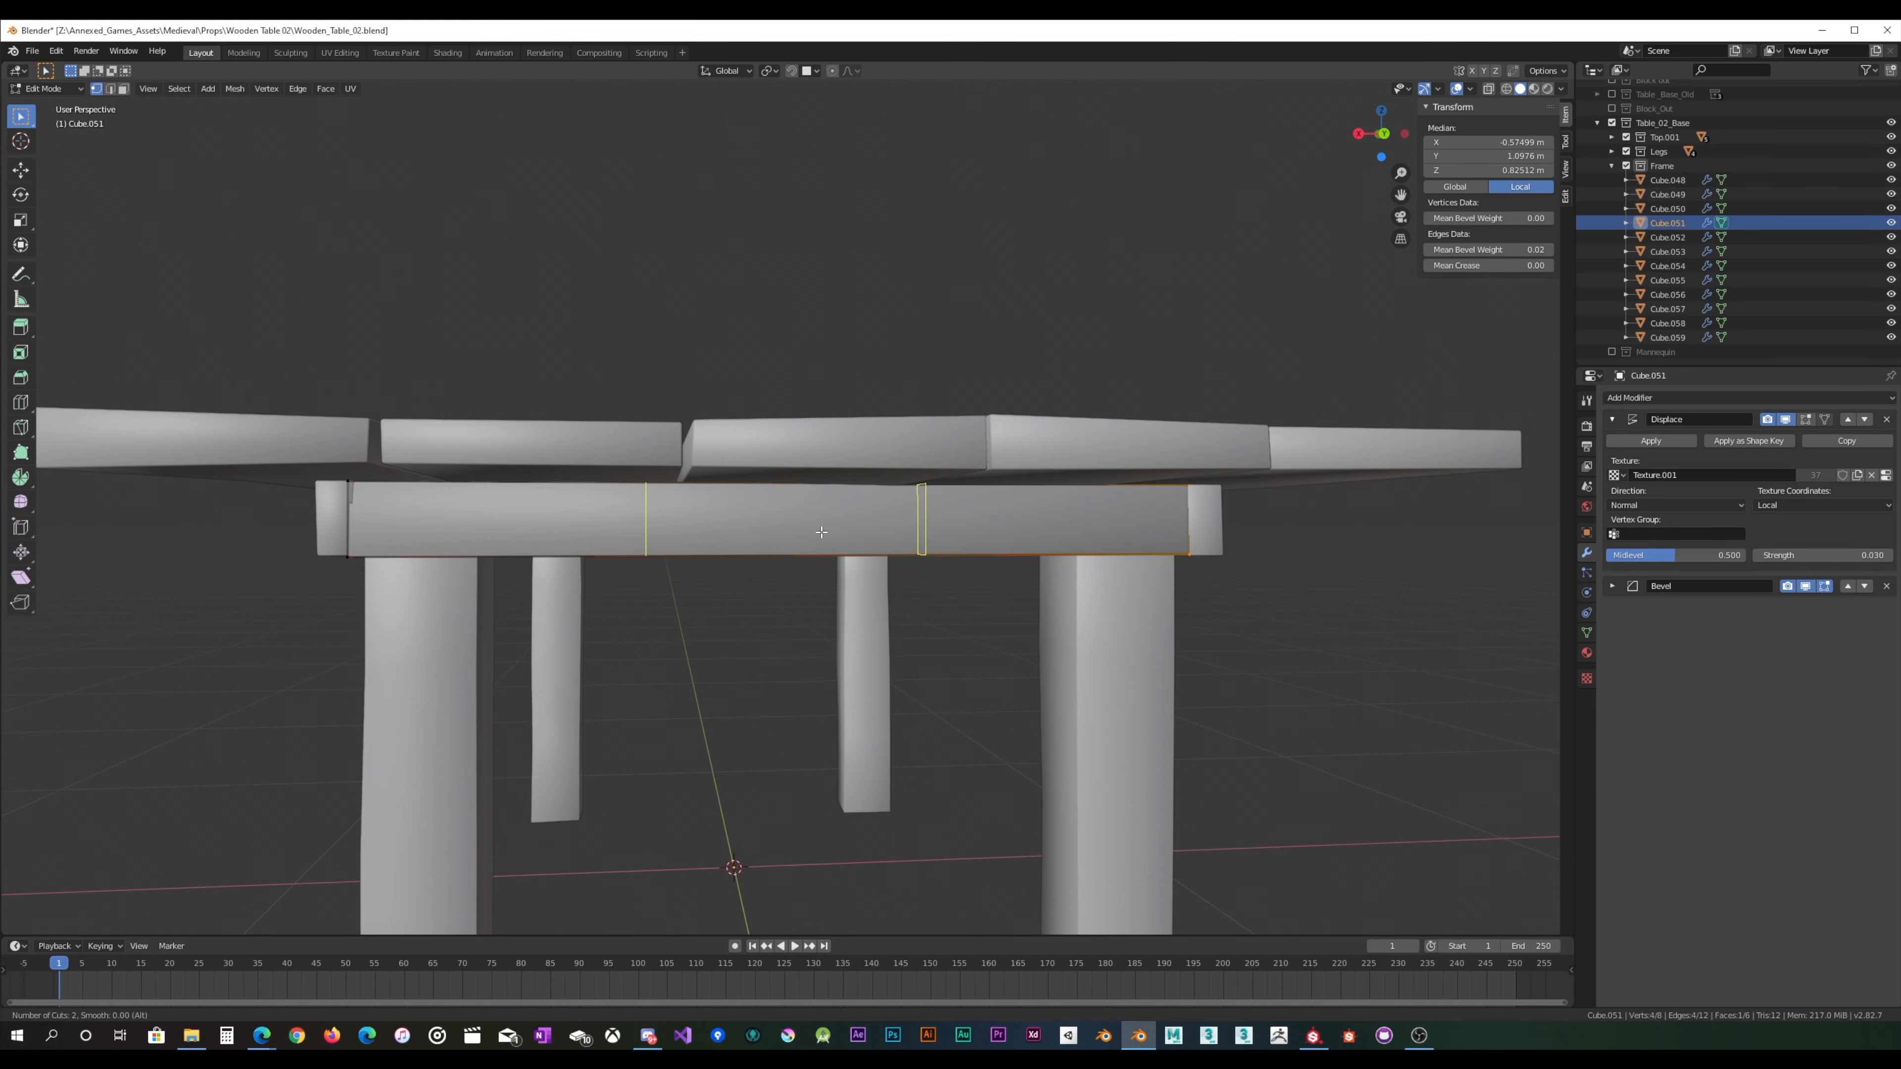
pyautogui.click(821, 533)
pyautogui.rightClick(821, 534)
pyautogui.press('Tab')
# Step: Try a Displace strength of 0.02 on the long frame board Cube.048
pyautogui.moveTo(855, 637); pyautogui.dragTo(784, 609, button='middle')
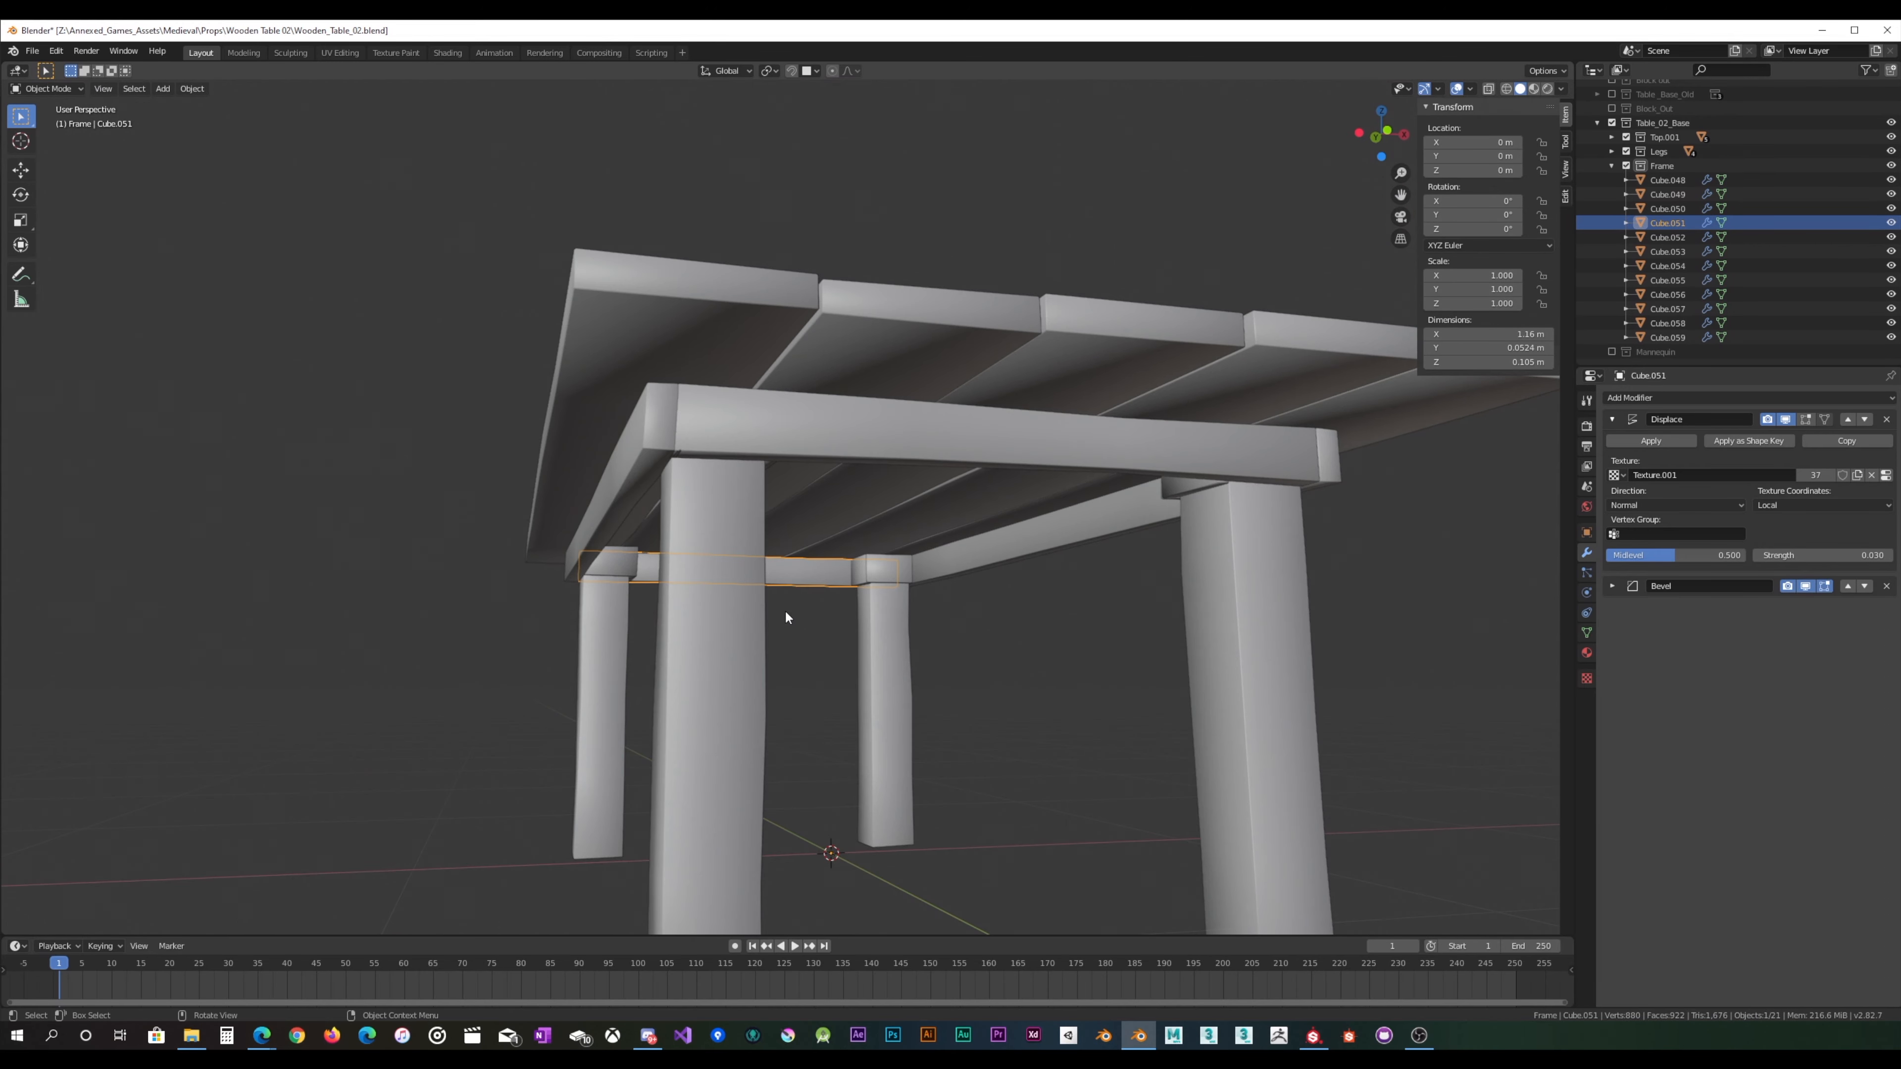
pyautogui.scroll(3, 776, 607)
pyautogui.click(511, 340)
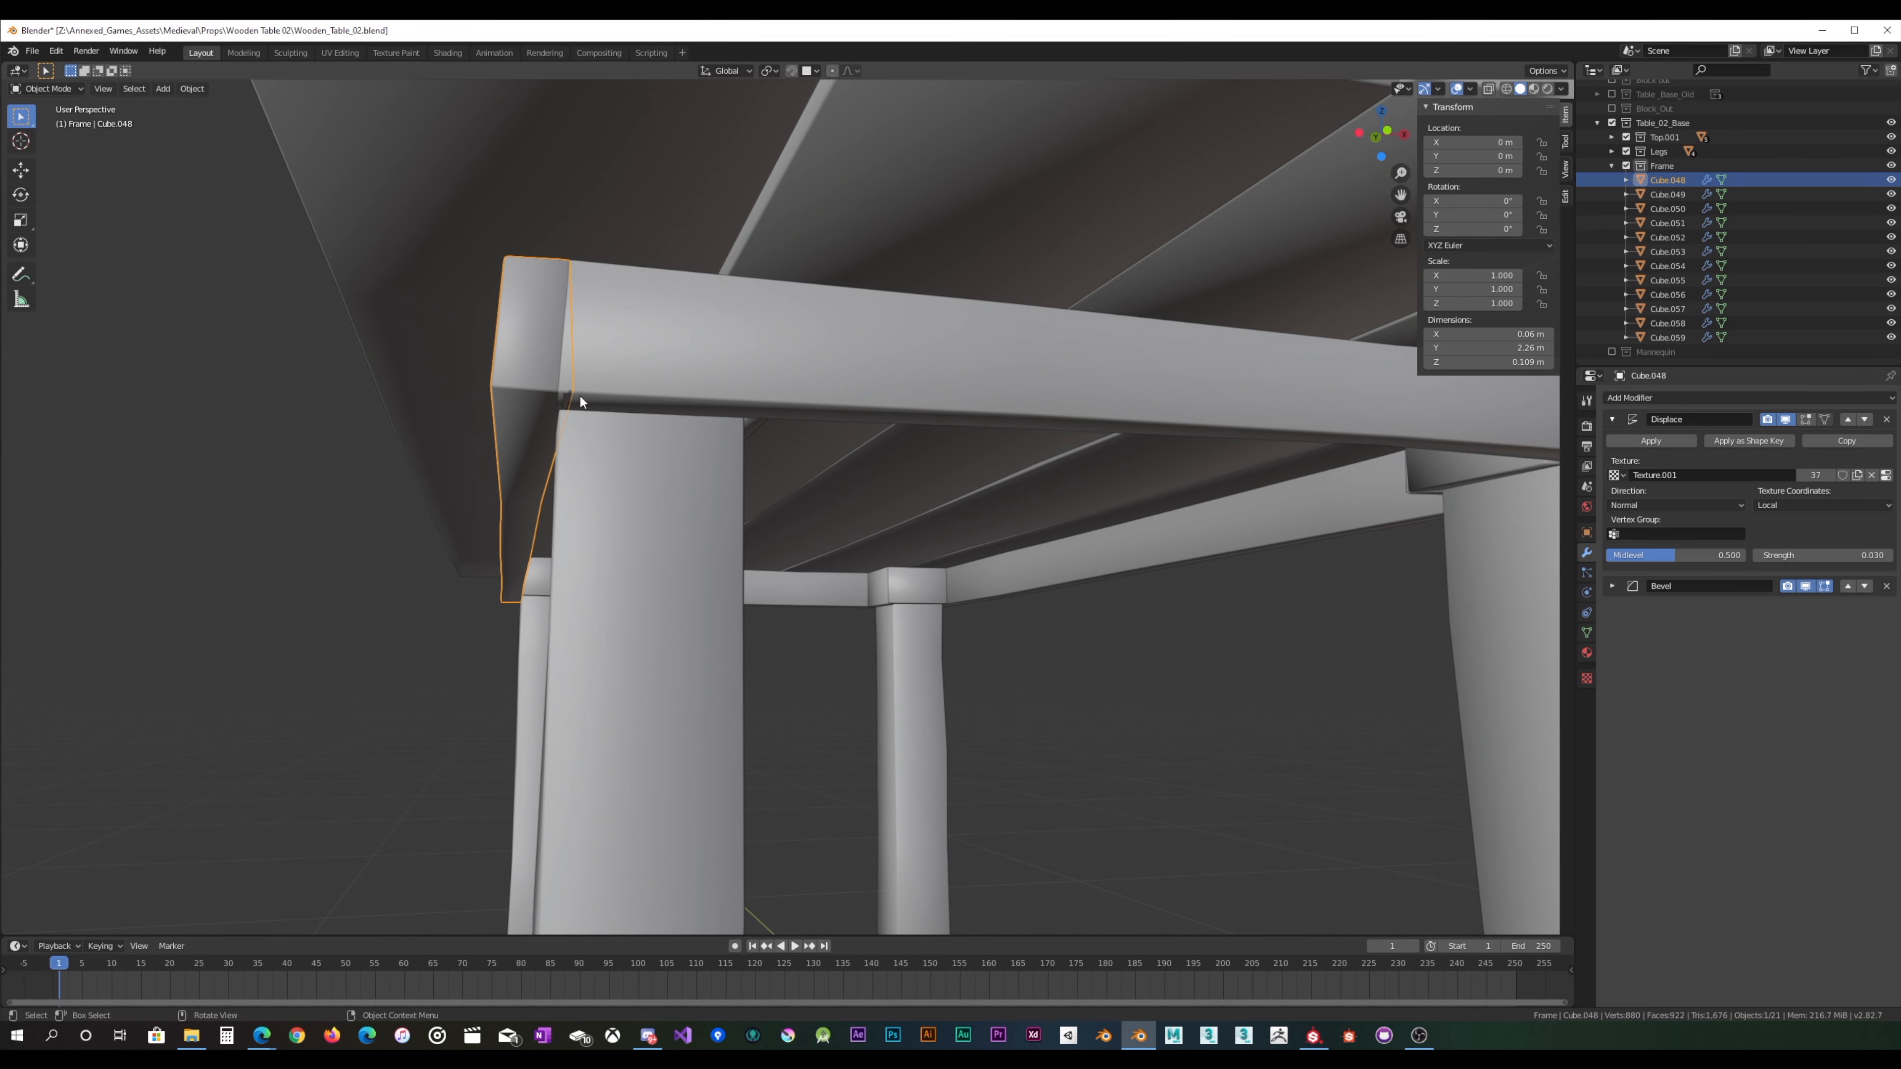
pyautogui.press('Tab')
pyautogui.press('Tab')
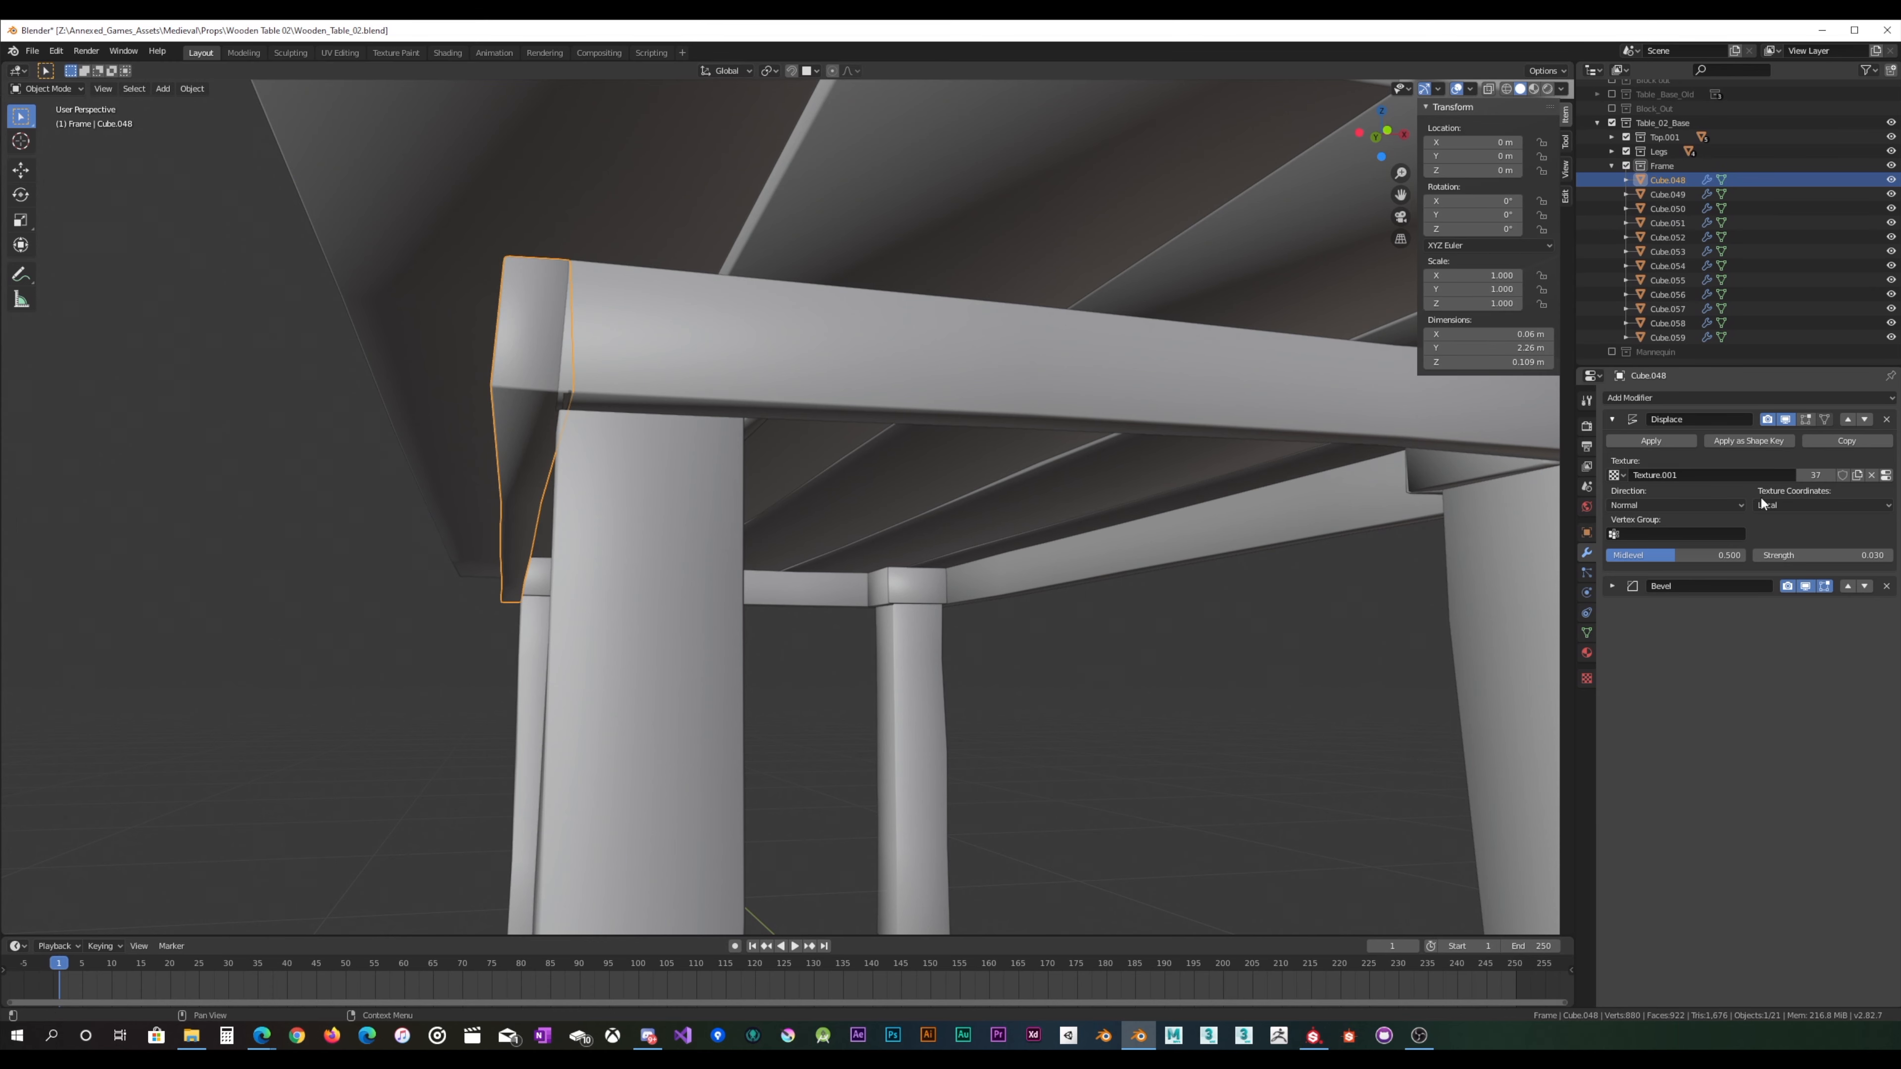
pyautogui.click(1826, 552)
pyautogui.write('.02')
pyautogui.press('Return')
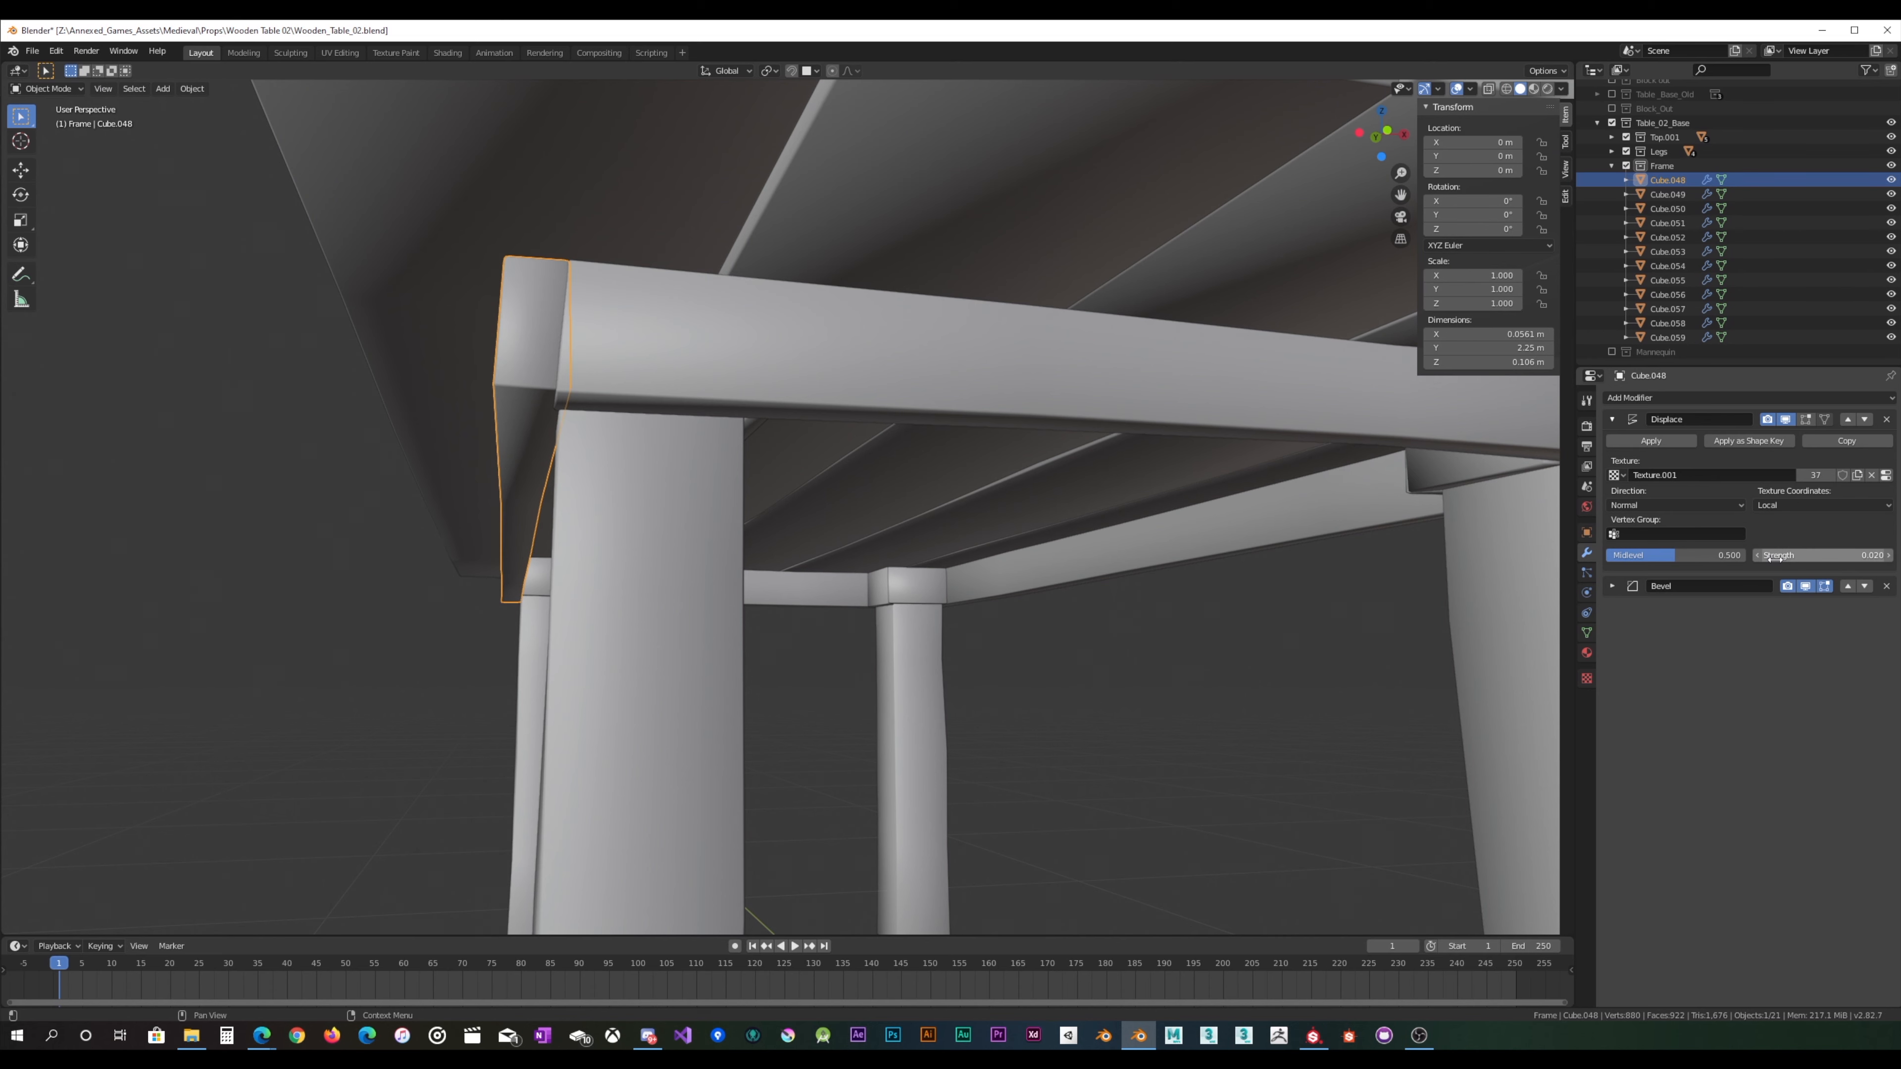
pyautogui.click(1771, 559)
pyautogui.press('Return')
# Step: Undo the Displace strength changes on the long frame board Cube.048
pyautogui.moveTo(898, 569); pyautogui.dragTo(777, 503, button='middle')
pyautogui.hotkey('ctrl', 'z')
pyautogui.hotkey('ctrl', 'z')
# Step: Select frame boards Cube.050 and Cube.048 together and set their Displace strength to 0.01
pyautogui.click(753, 302)
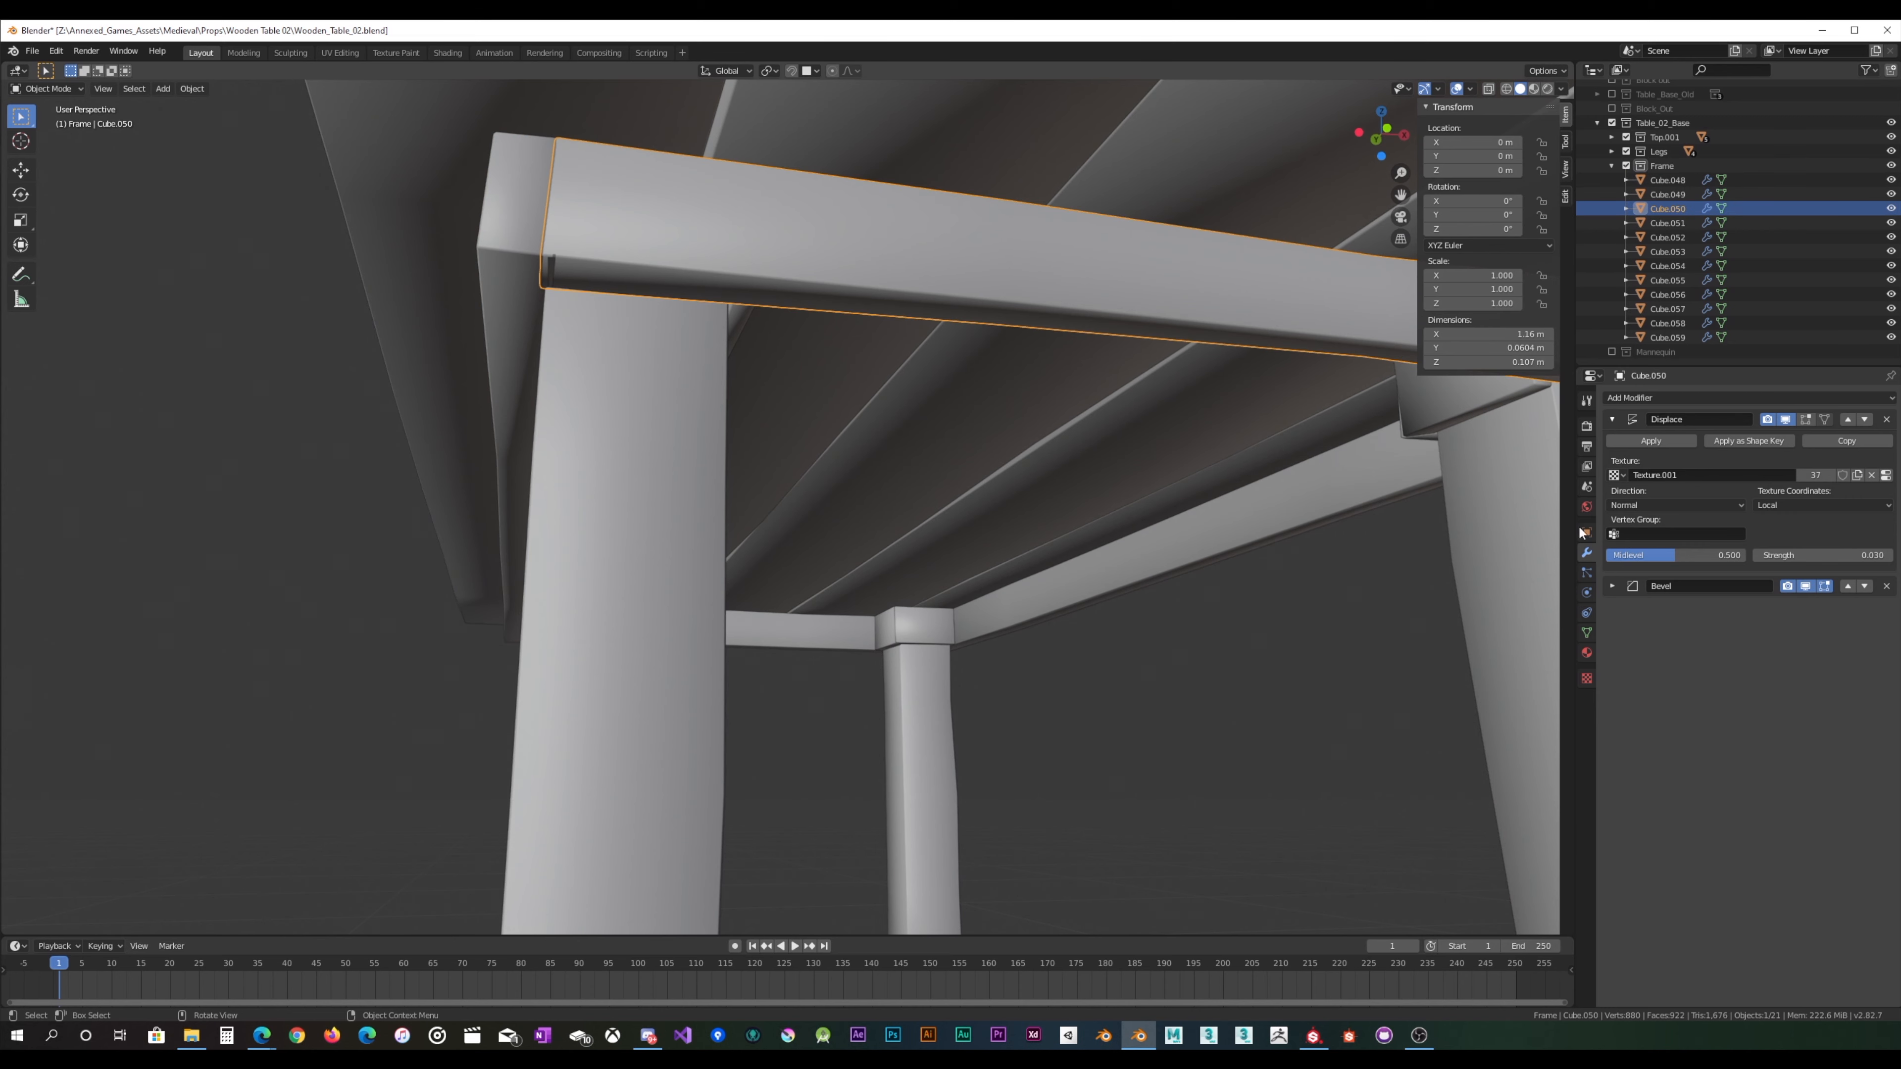
pyautogui.keyDown('shift'); pyautogui.click(521, 292); pyautogui.keyUp('shift')
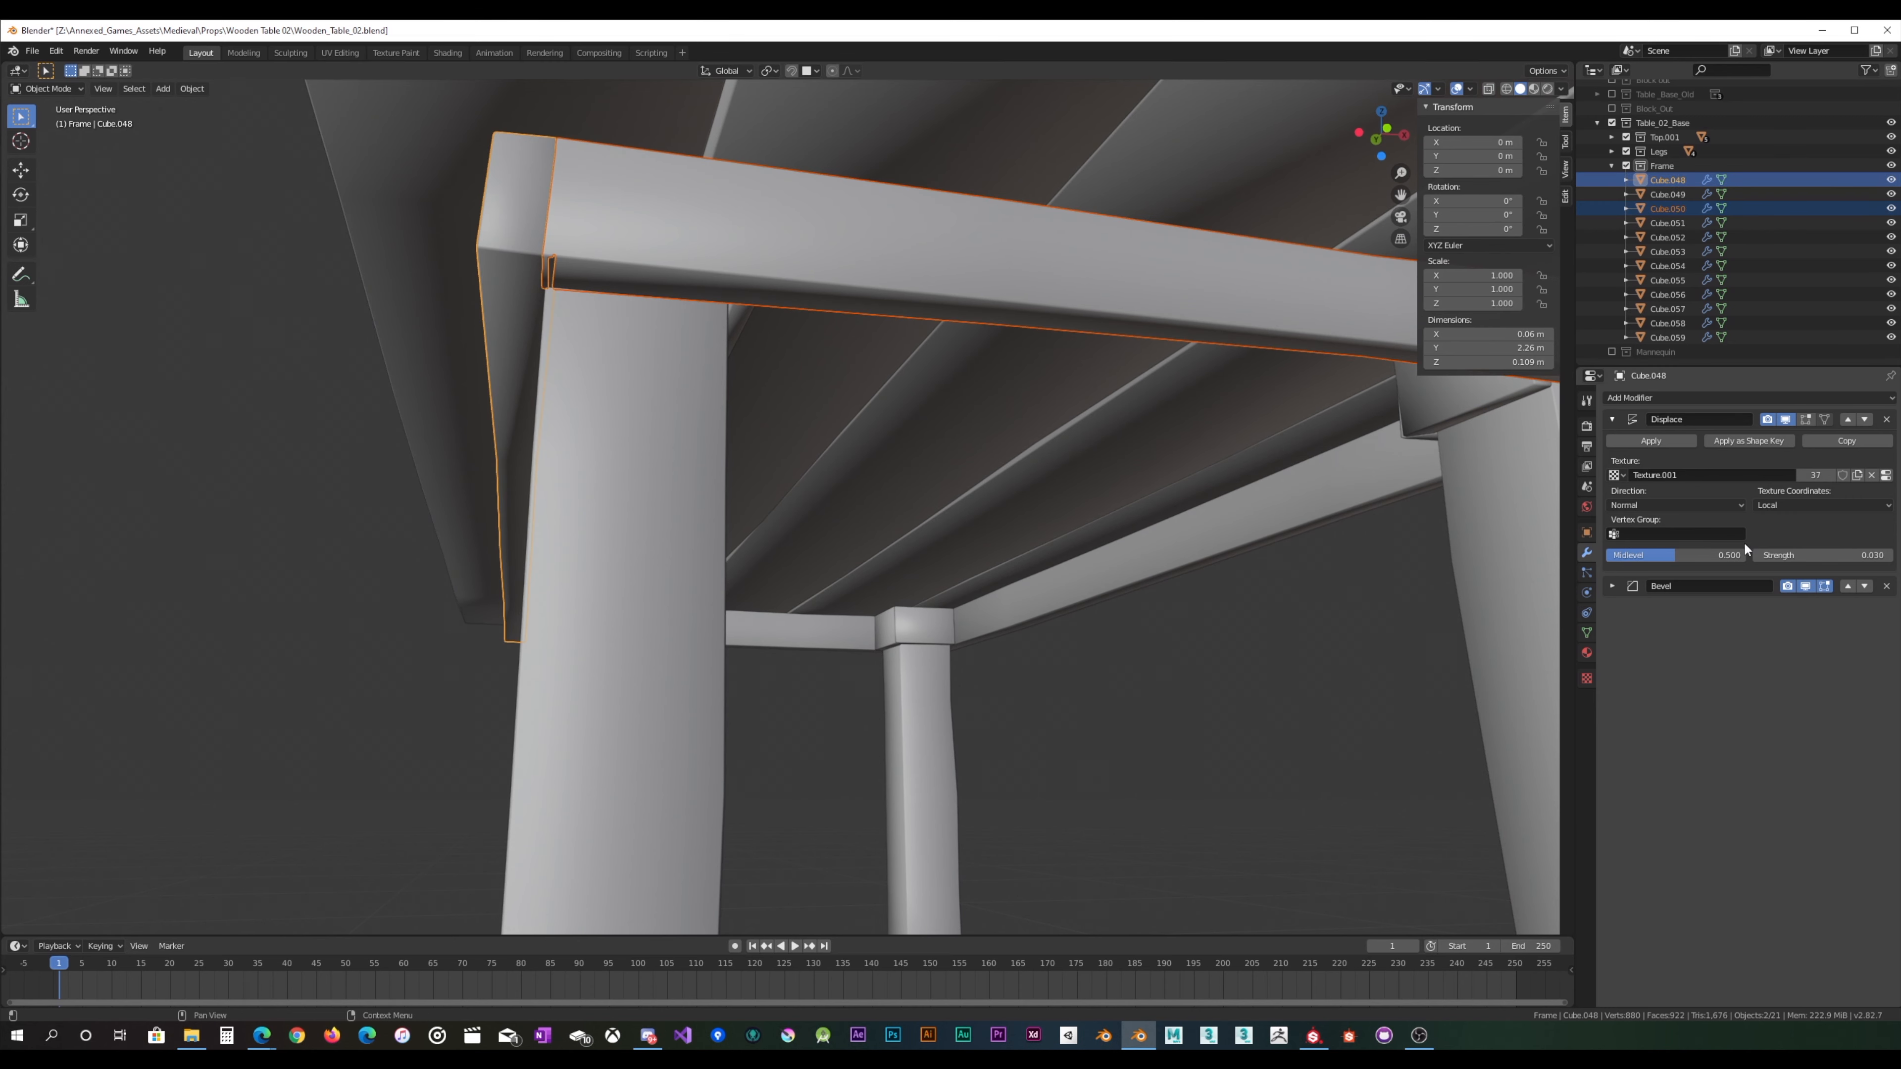
pyautogui.click(1781, 554)
pyautogui.write('.02')
pyautogui.press('Return')
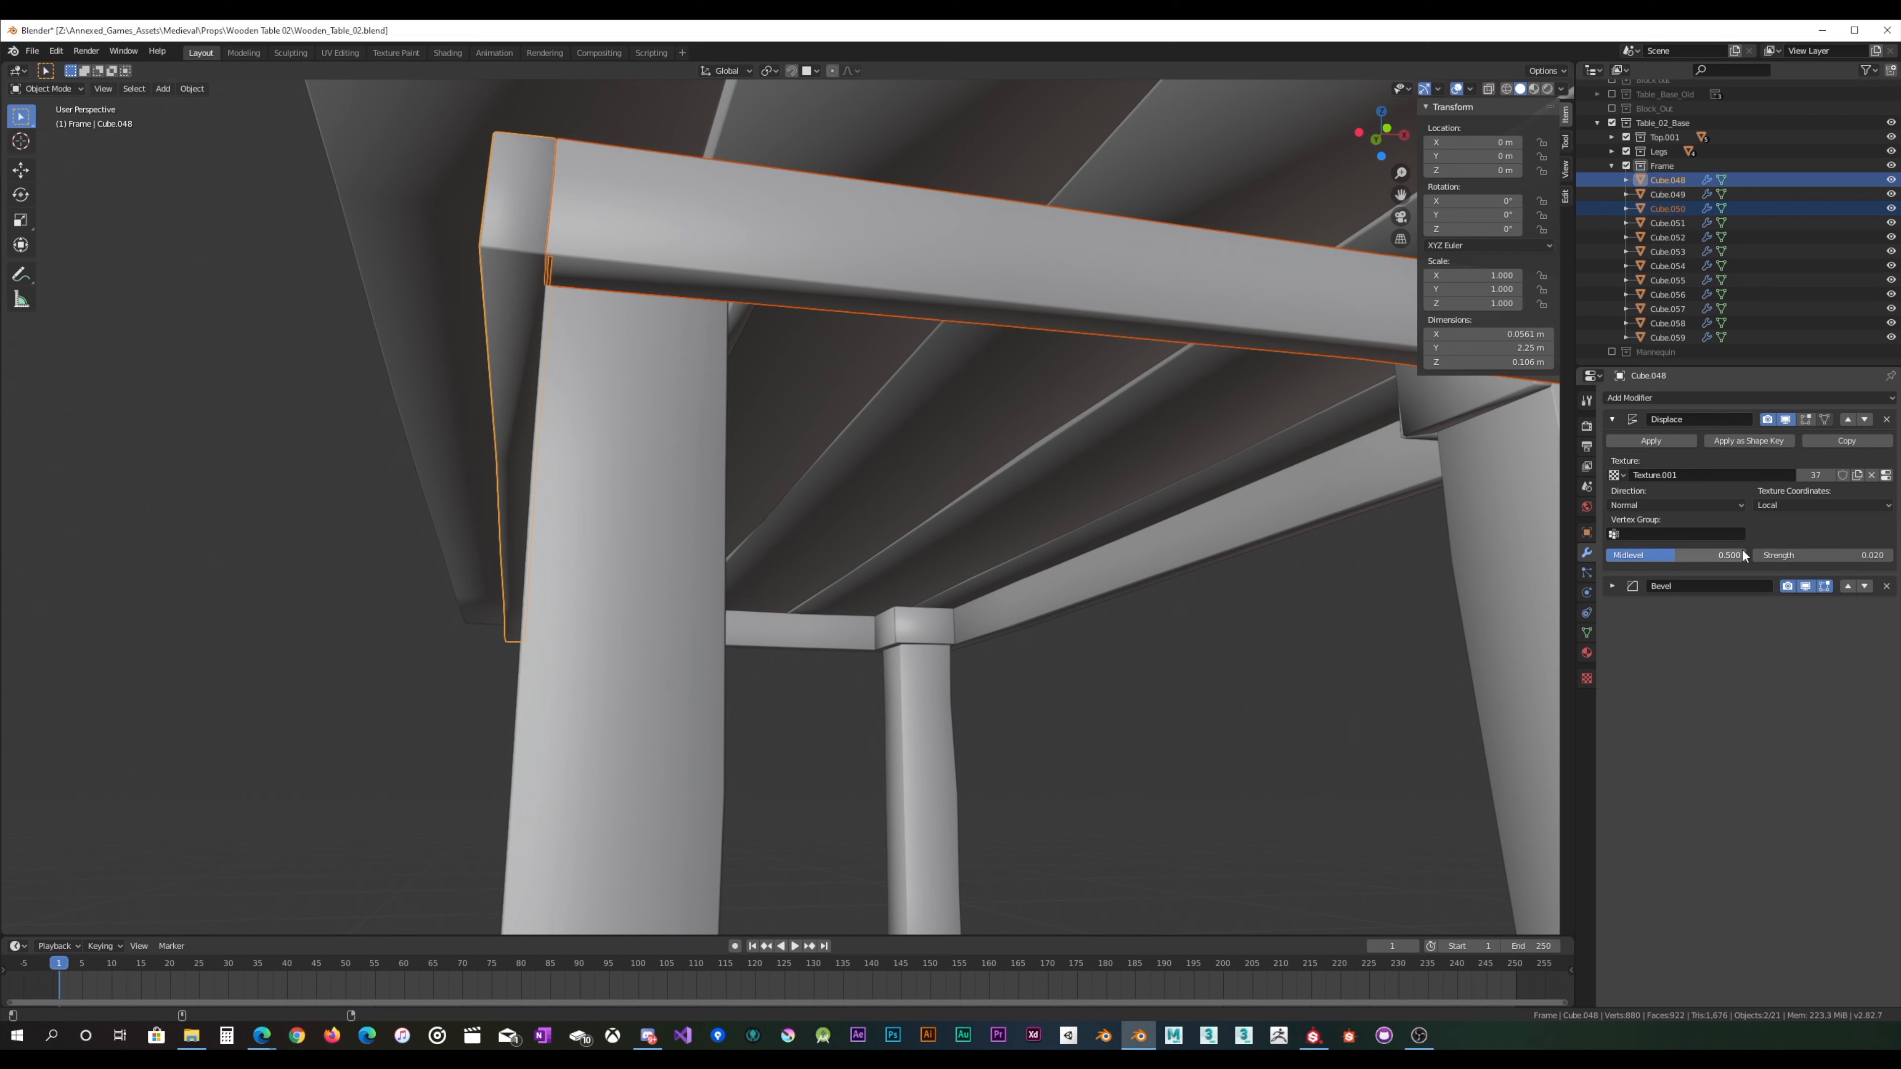
pyautogui.click(1796, 555)
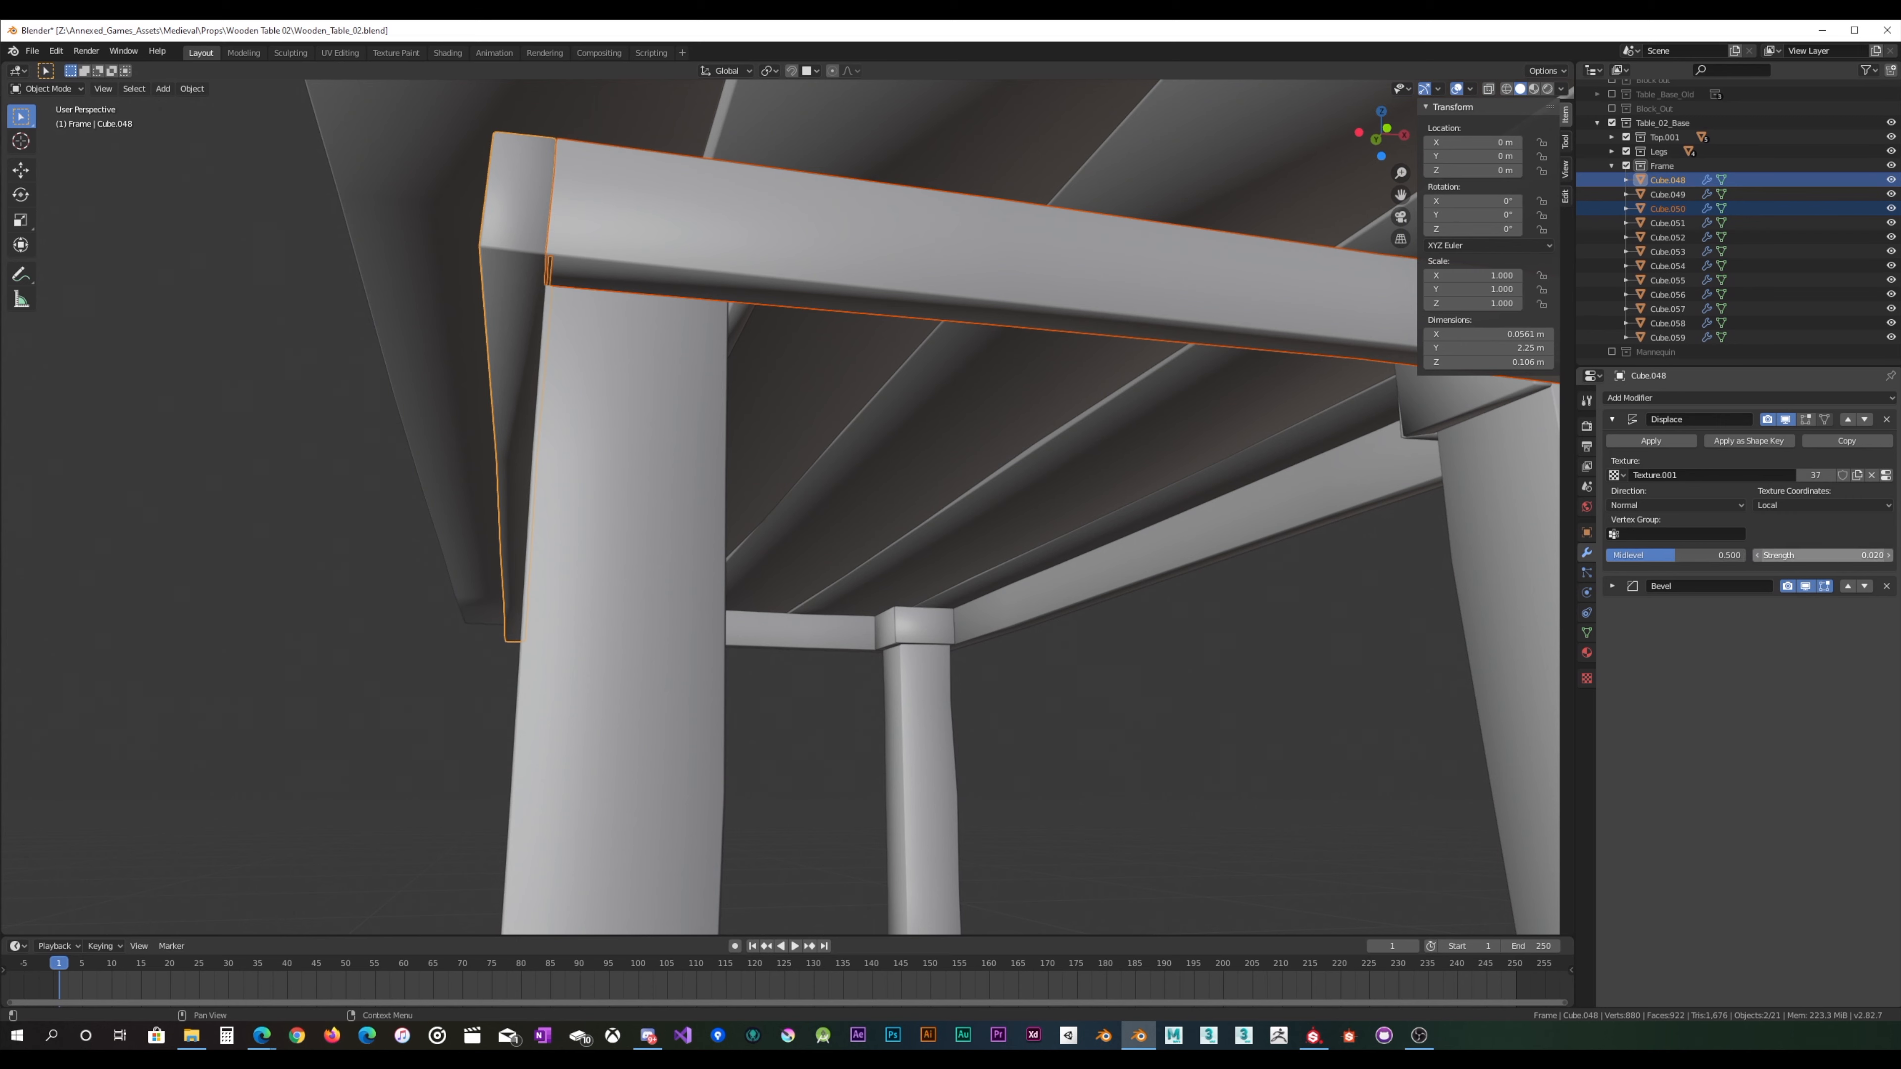
pyautogui.press('BackSpace')
pyautogui.write('.01')
pyautogui.press('Return')
# Step: Try to set the Displace strength of all frame pieces, Cube.048 to Cube.059, to 0.01 at once
pyautogui.moveTo(1127, 501); pyautogui.dragTo(988, 482, button='middle')
pyautogui.scroll(-2, 988, 482)
pyautogui.moveTo(1130, 483); pyautogui.dragTo(966, 492, button='middle')
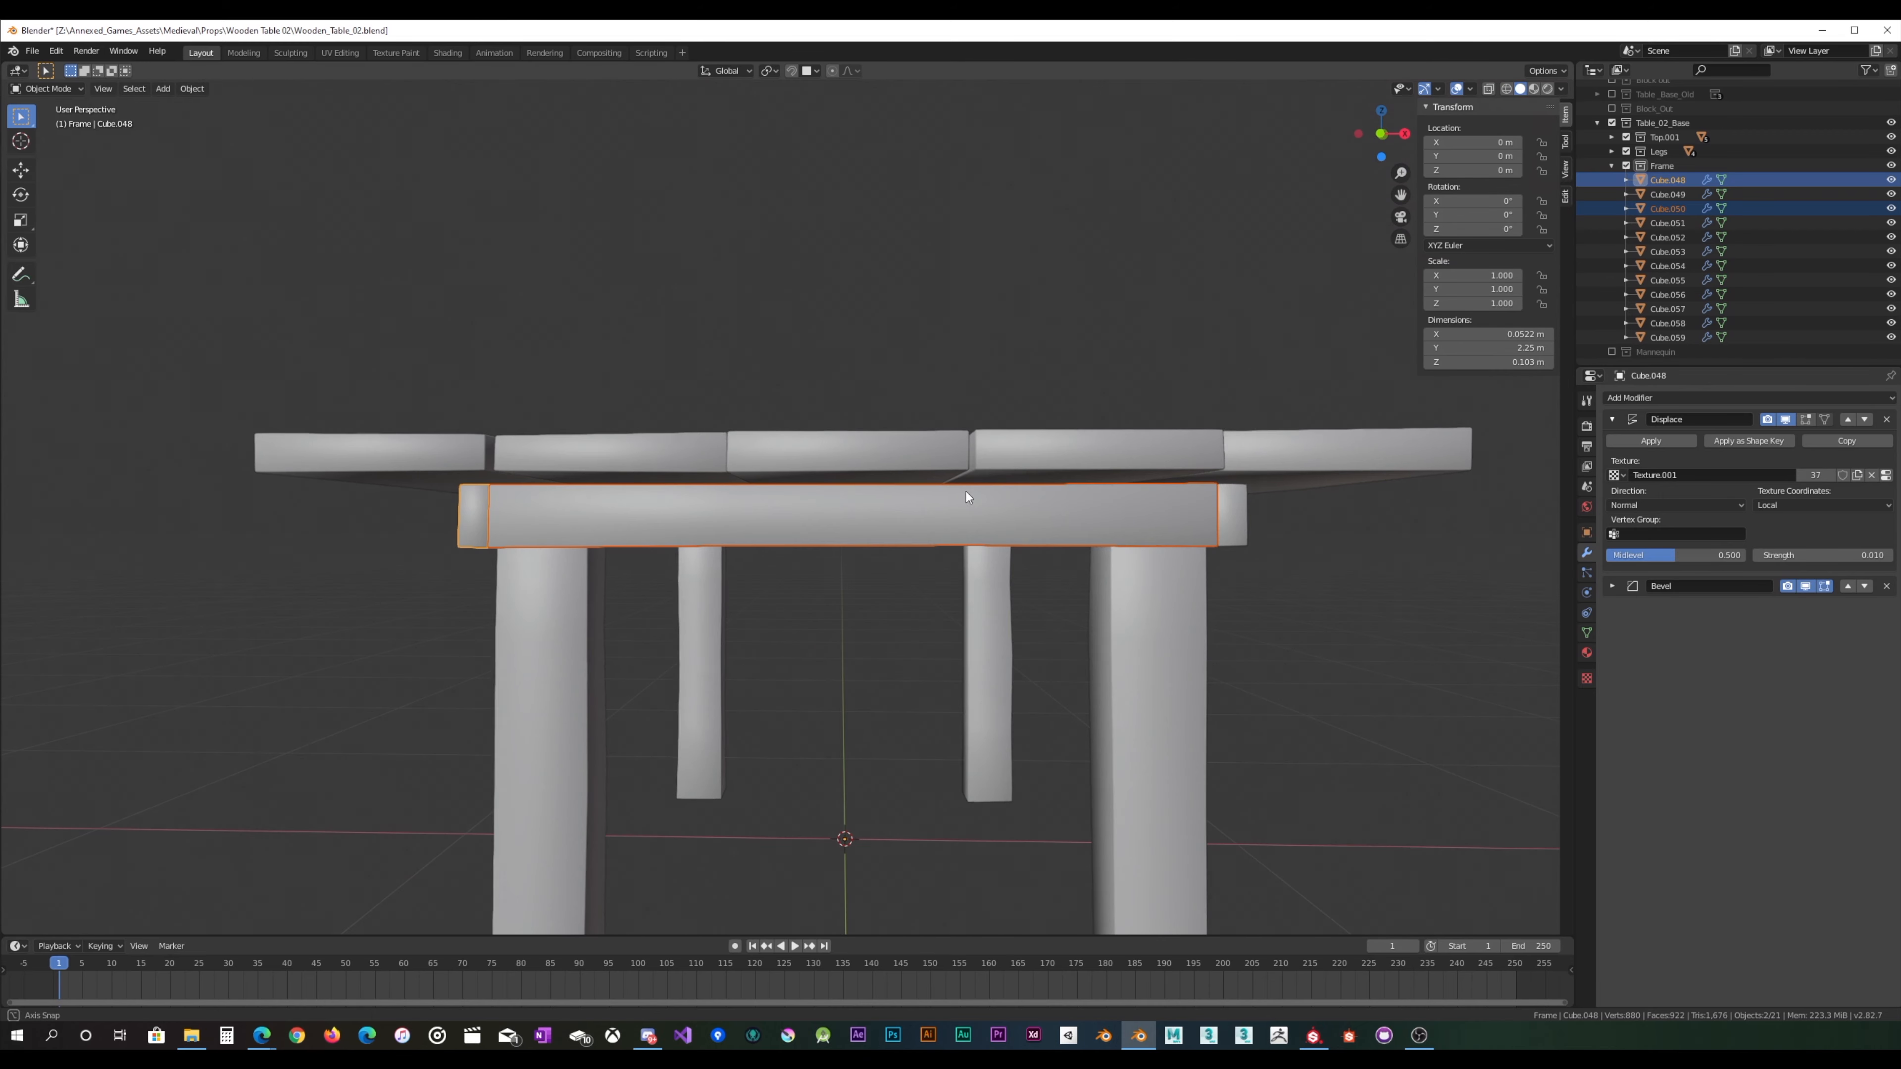
pyautogui.click(1693, 180)
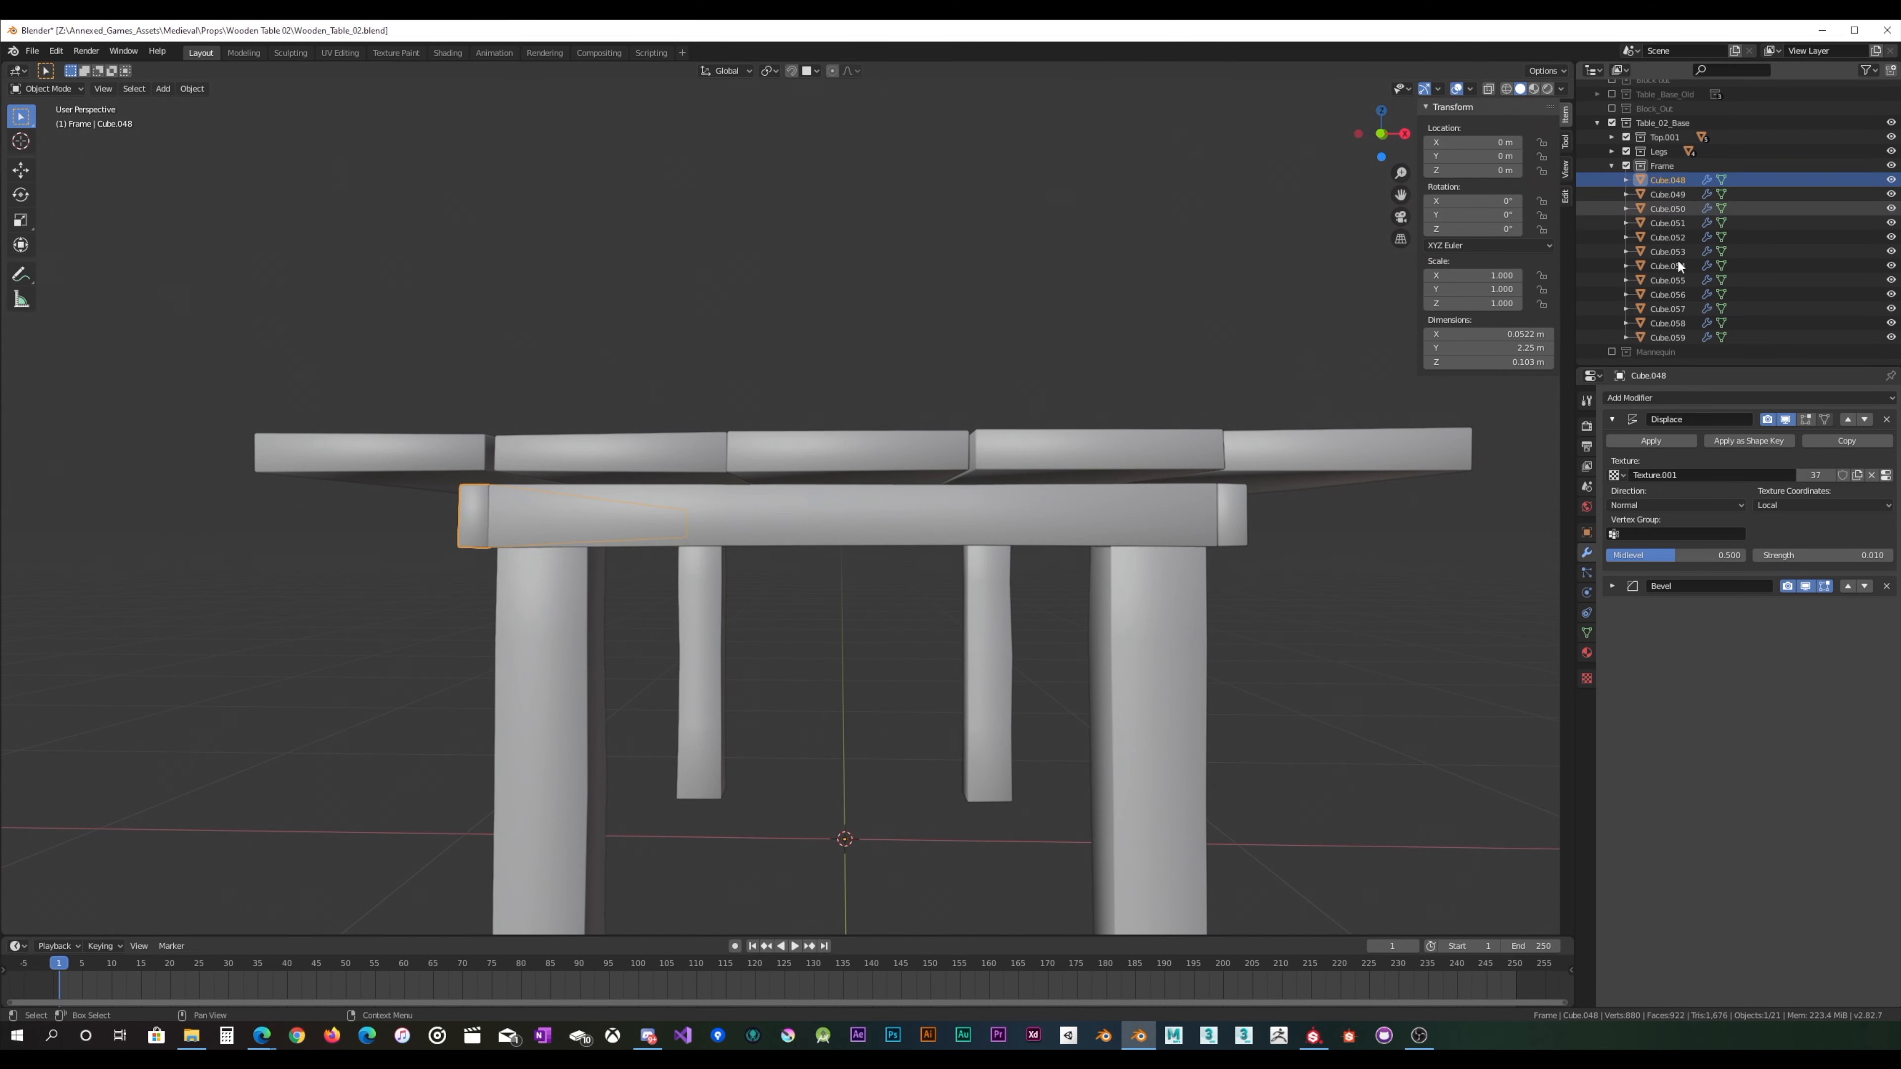
pyautogui.keyDown('shift'); pyautogui.click(1662, 337); pyautogui.keyUp('shift')
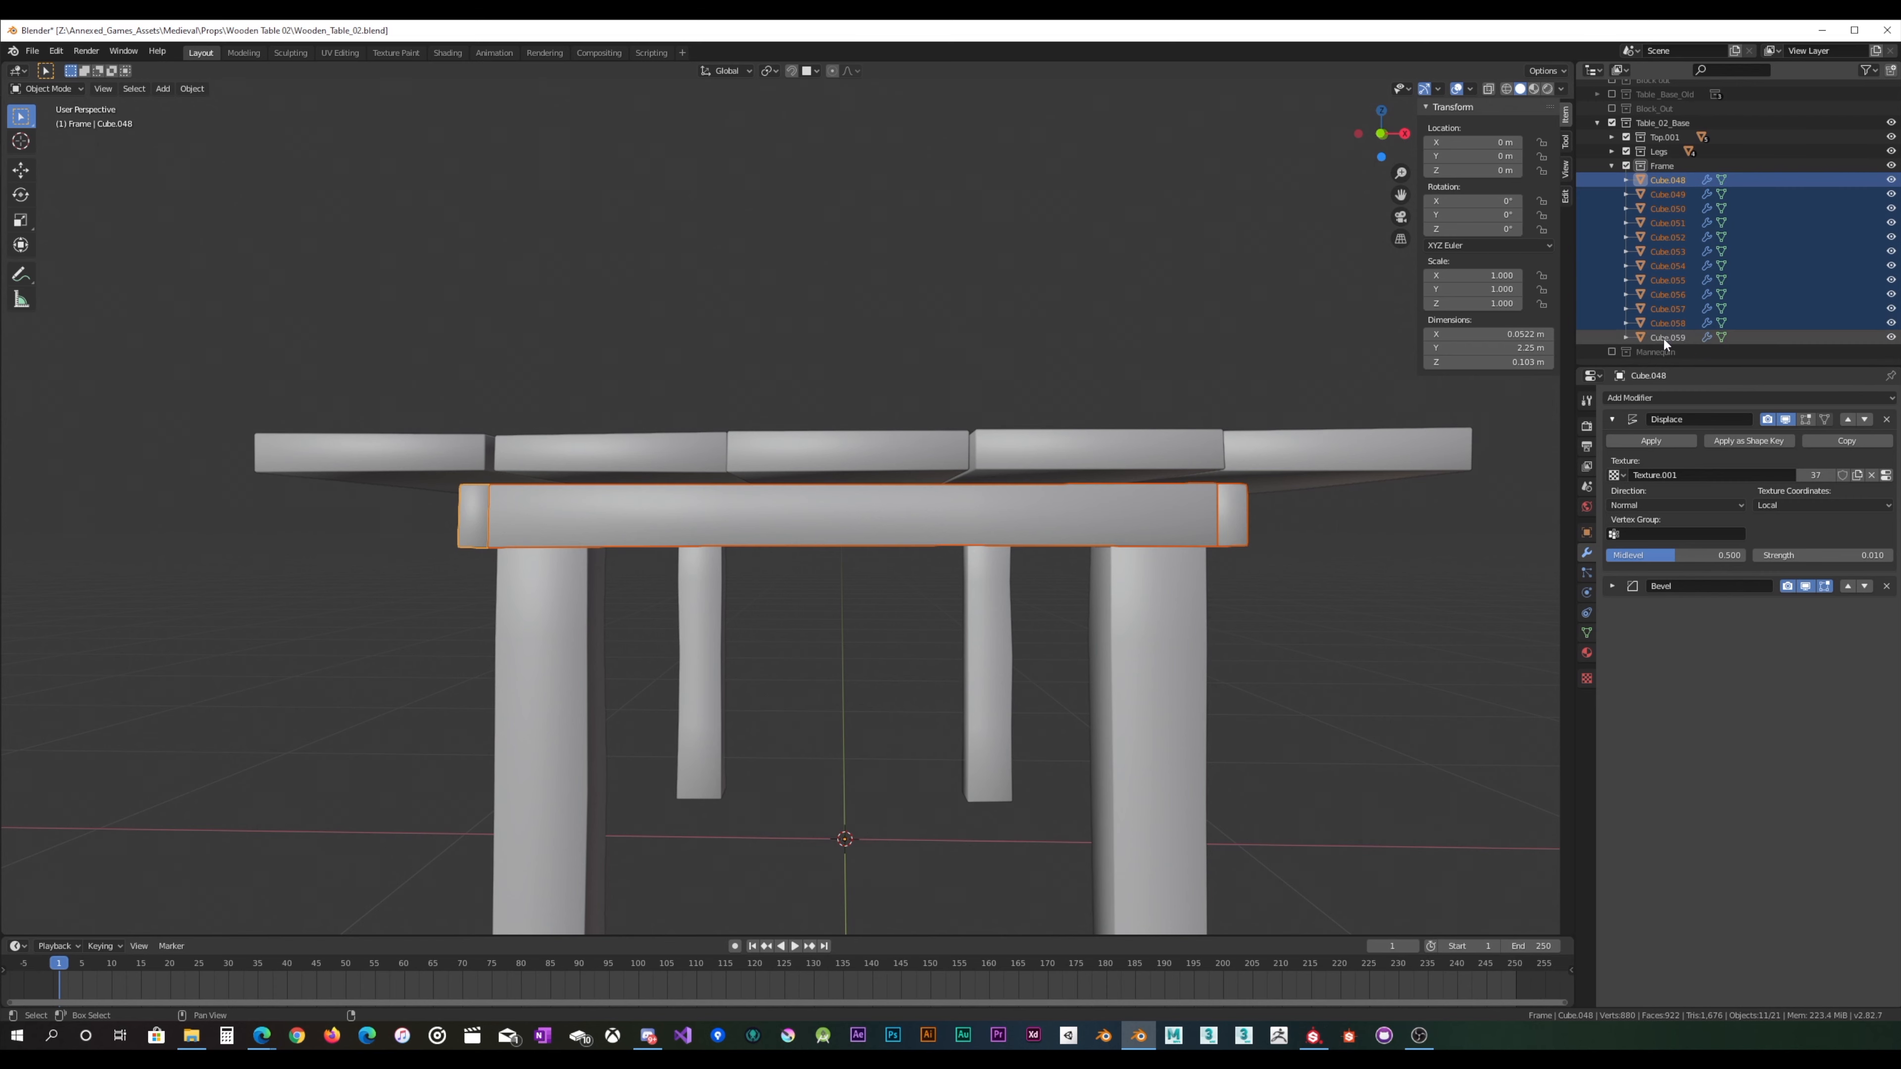
pyautogui.click(1847, 554)
pyautogui.write('.01')
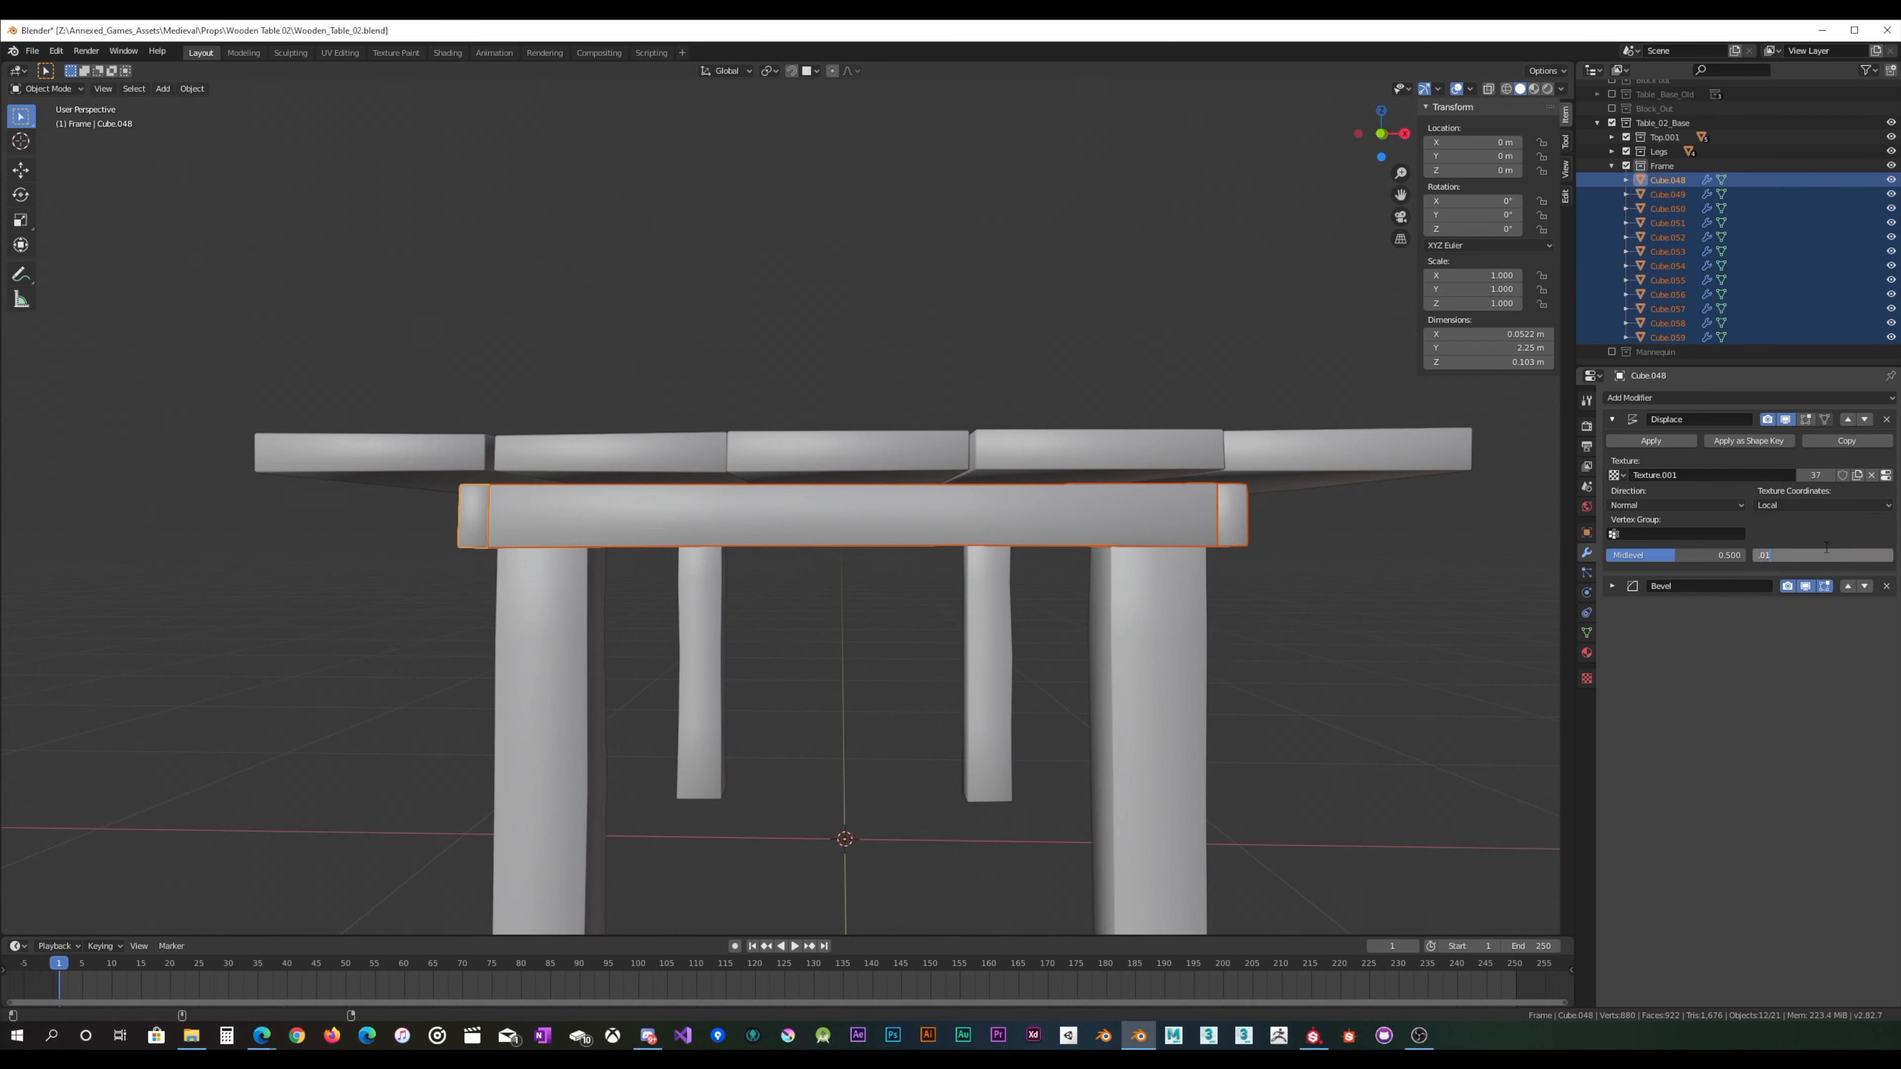
# Step: Check the Displace strength of individual frame pieces, including Cube.049, Cube.053, Cube.056 and Cube.058
pyautogui.moveTo(958, 553); pyautogui.dragTo(1107, 529, button='middle')
pyautogui.scroll(2, 1071, 486)
pyautogui.click(1064, 464)
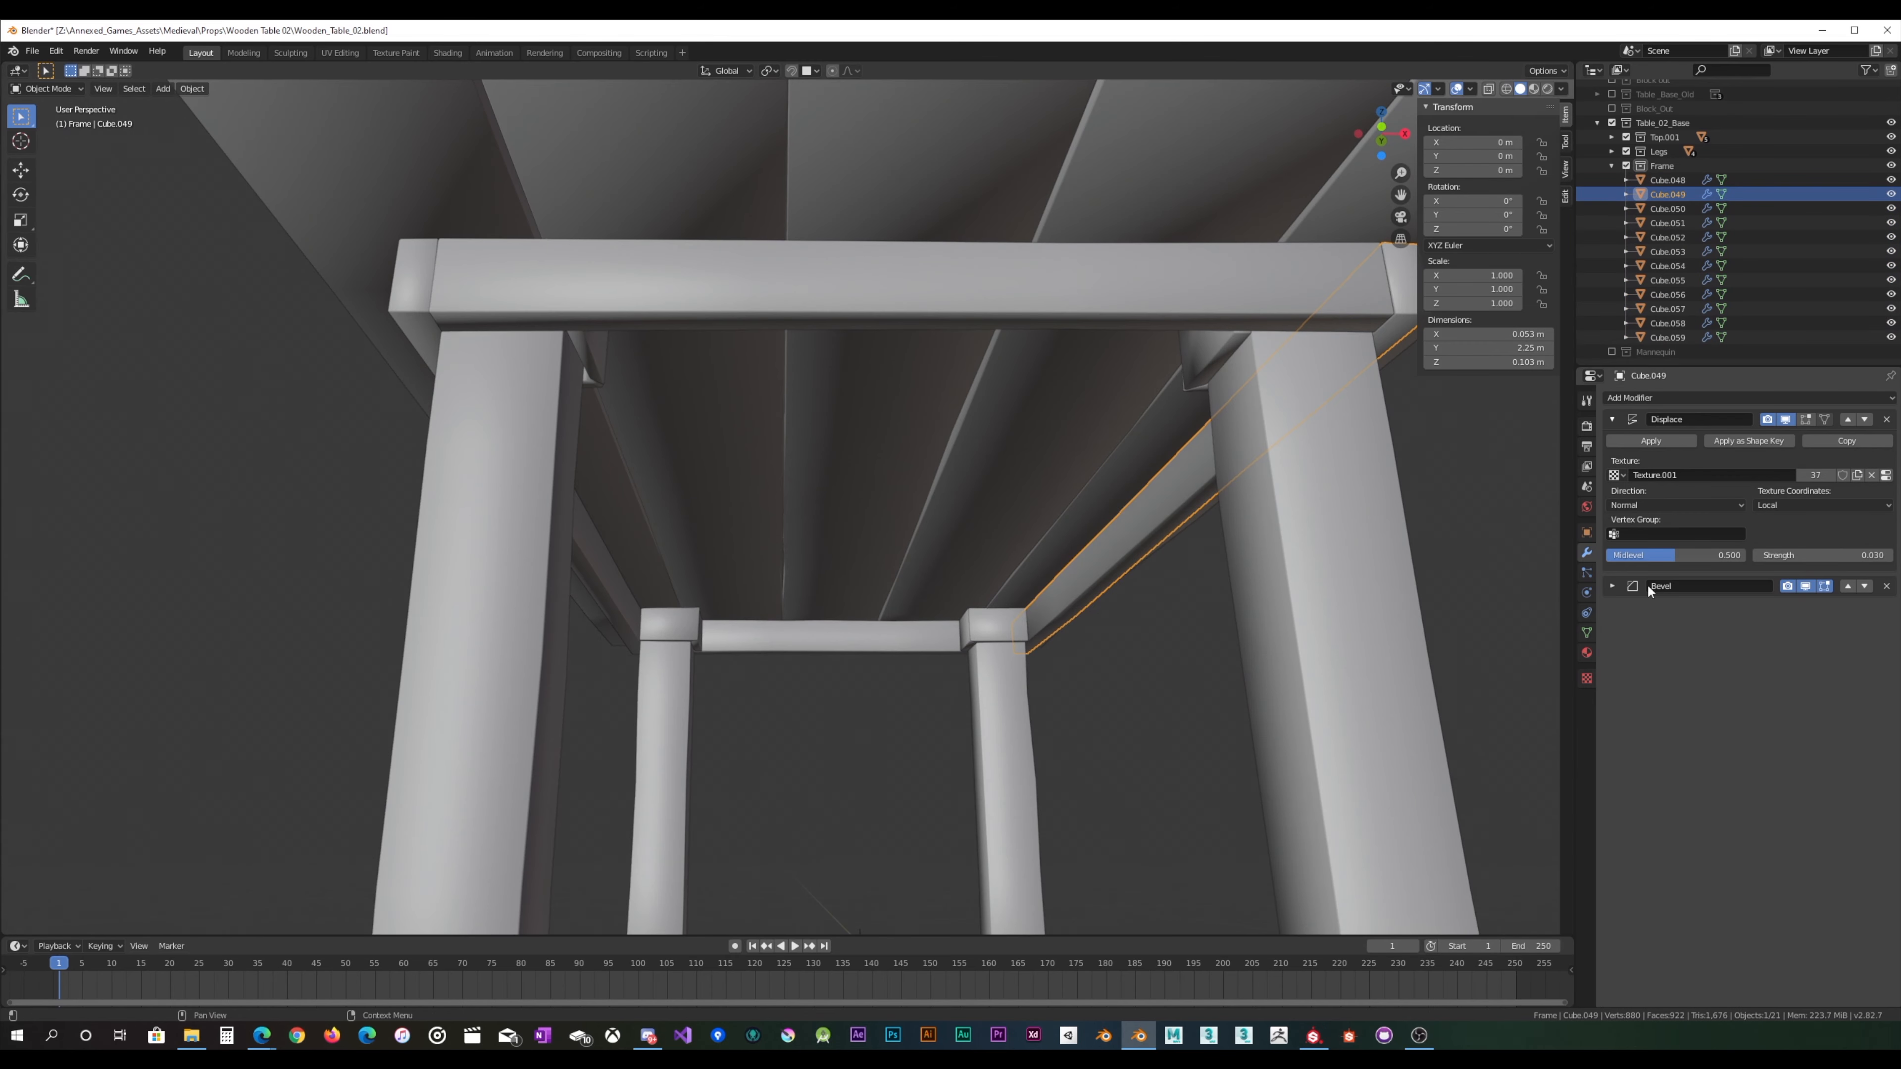
pyautogui.click(1659, 253)
pyautogui.click(1663, 296)
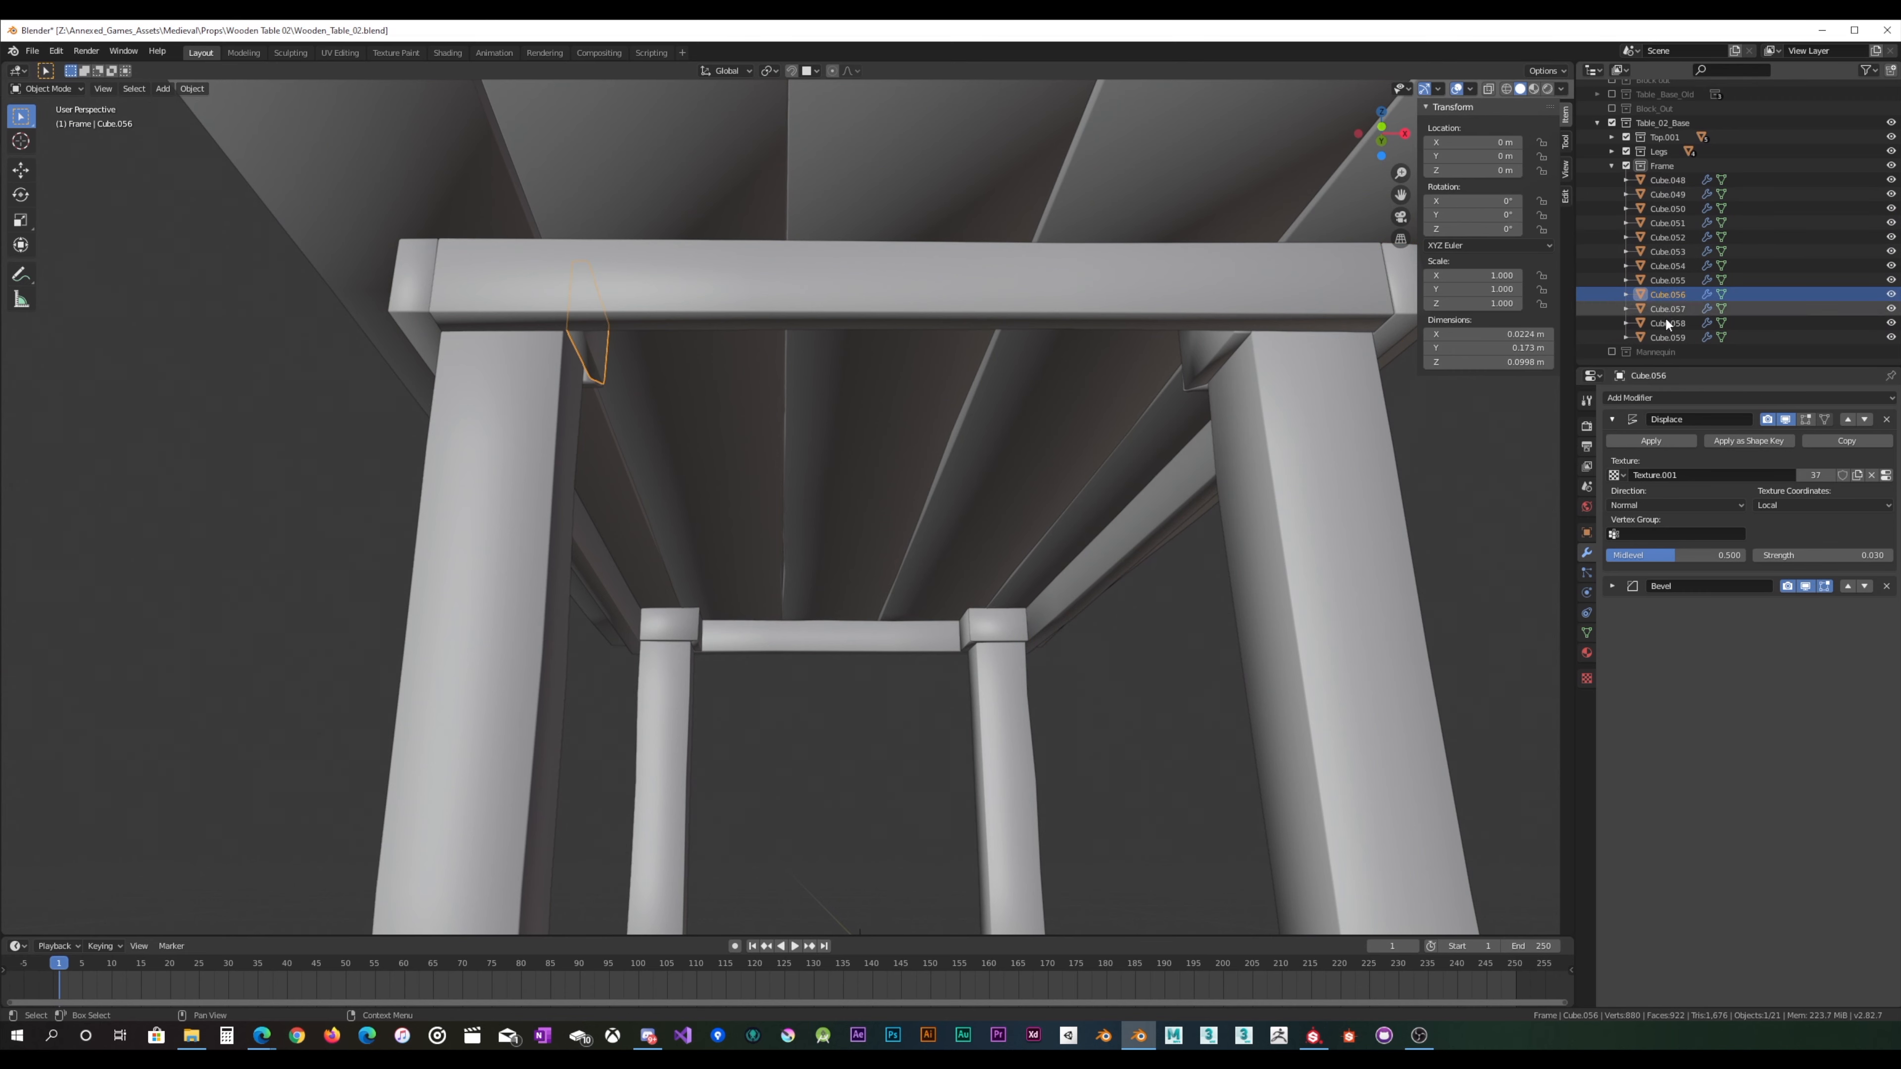
pyautogui.click(1662, 326)
pyautogui.click(1665, 295)
# Step: Select frame pieces Cube.054 to Cube.059 and try to set their Displace strength to 0.01 together
pyautogui.click(1670, 267)
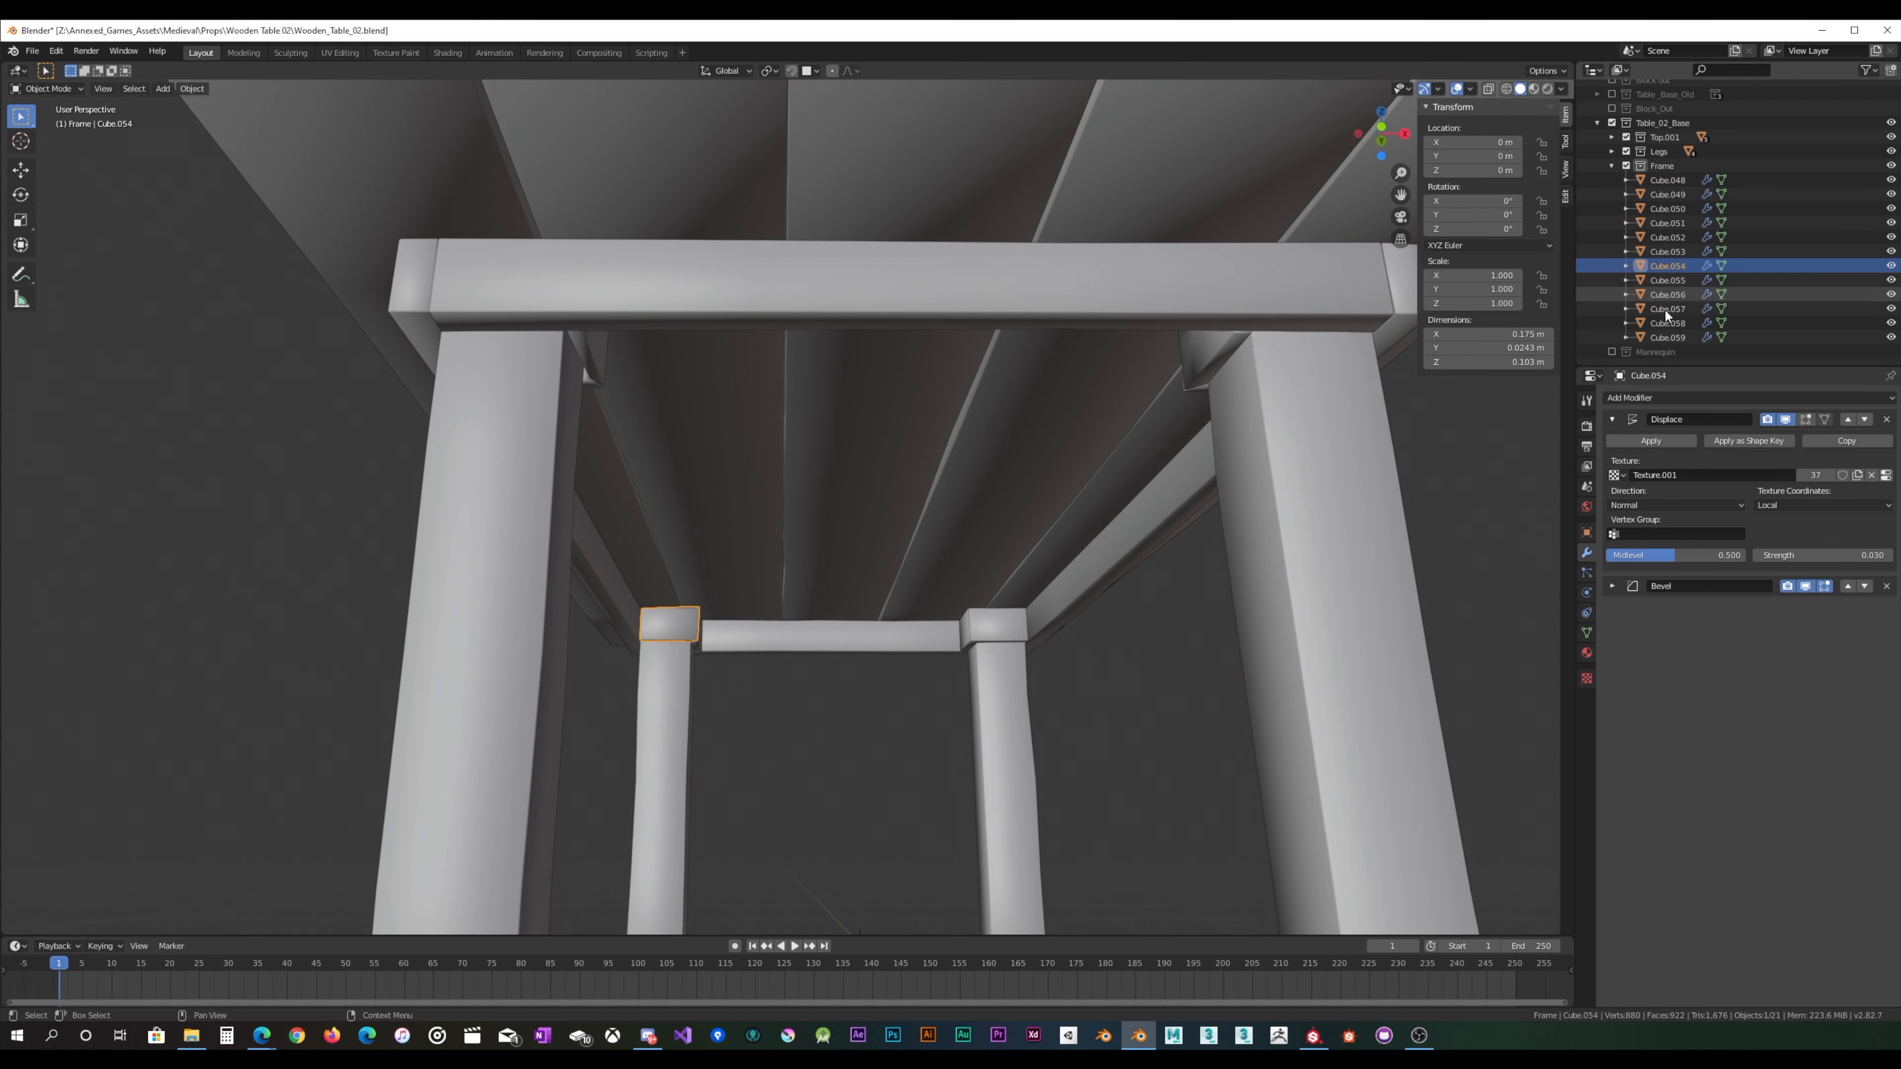
pyautogui.keyDown('shift'); pyautogui.click(1665, 339); pyautogui.keyUp('shift')
pyautogui.click(1812, 555)
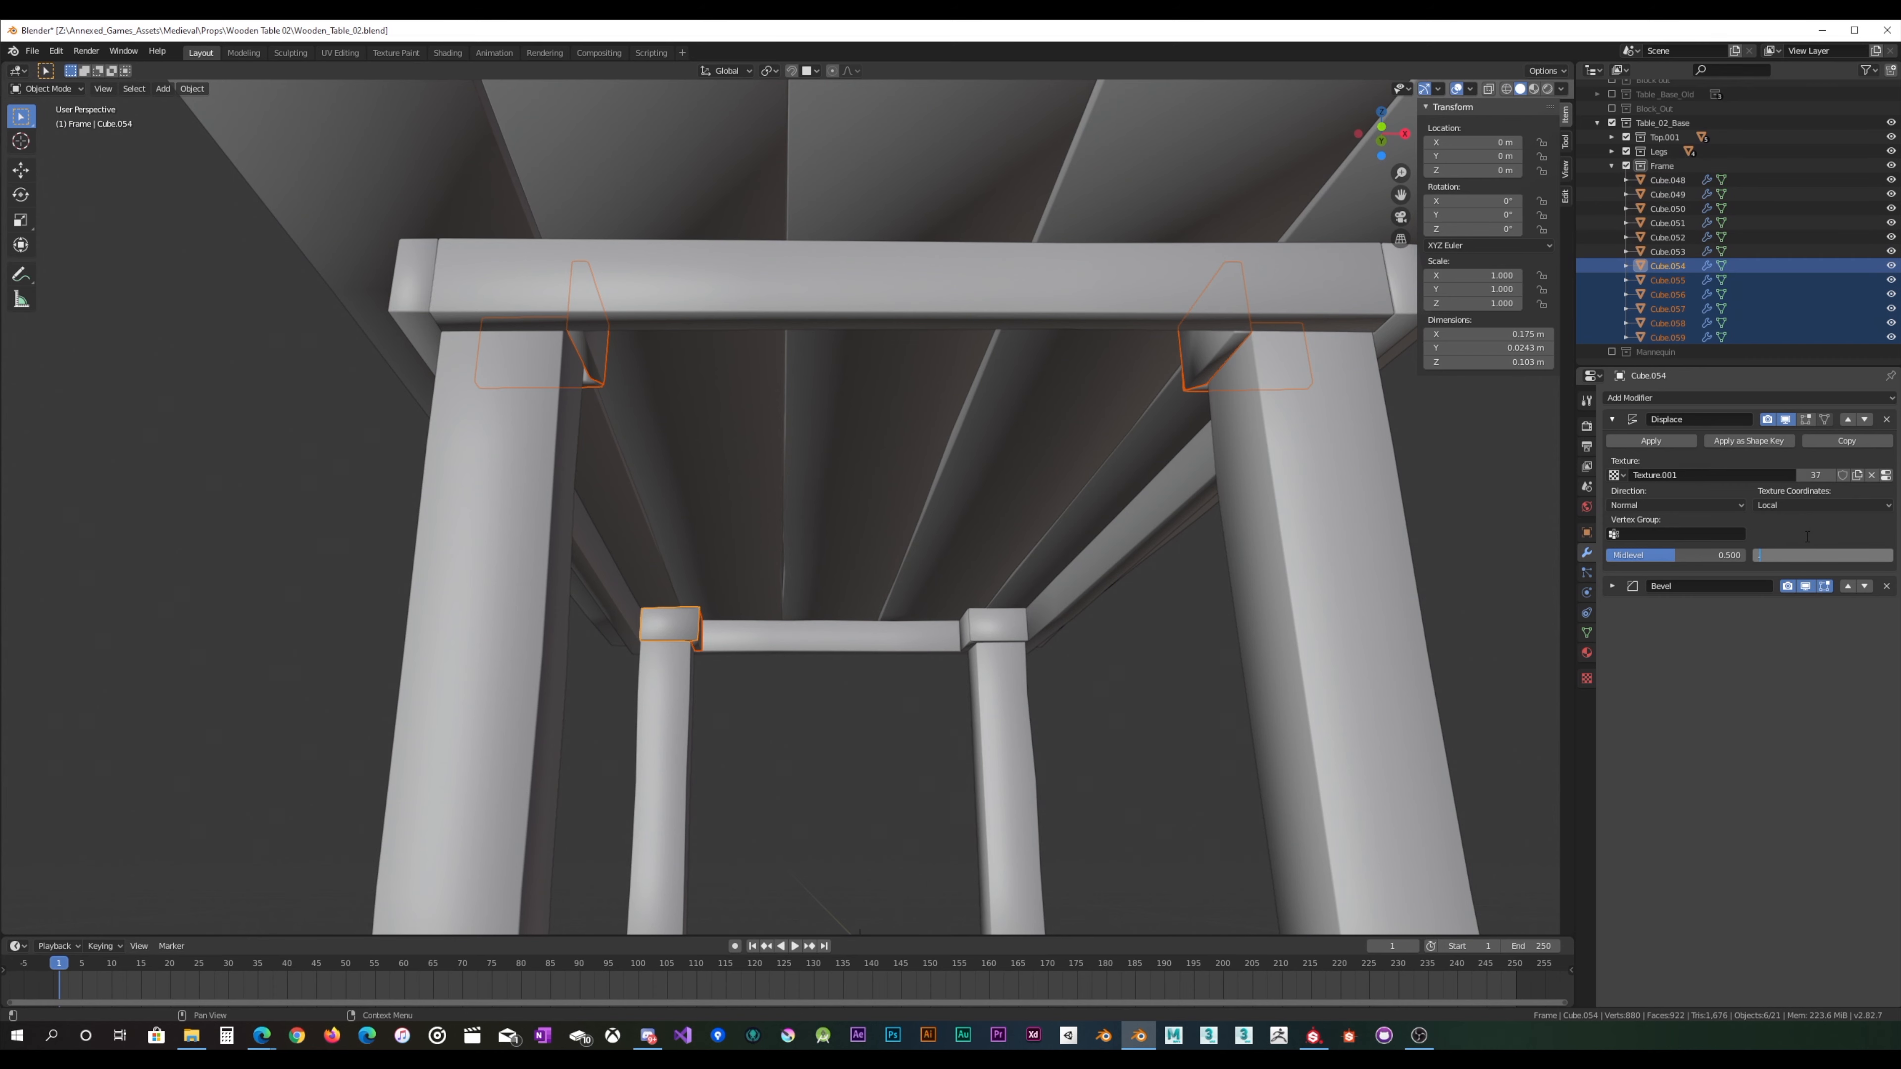
pyautogui.write('.01')
pyautogui.press('Return')
# Step: Check the Displace strength of individual frame pieces, including Cube.057, Cube.059, Cube.048 and Cube.051
pyautogui.click(1671, 282)
pyautogui.click(1670, 309)
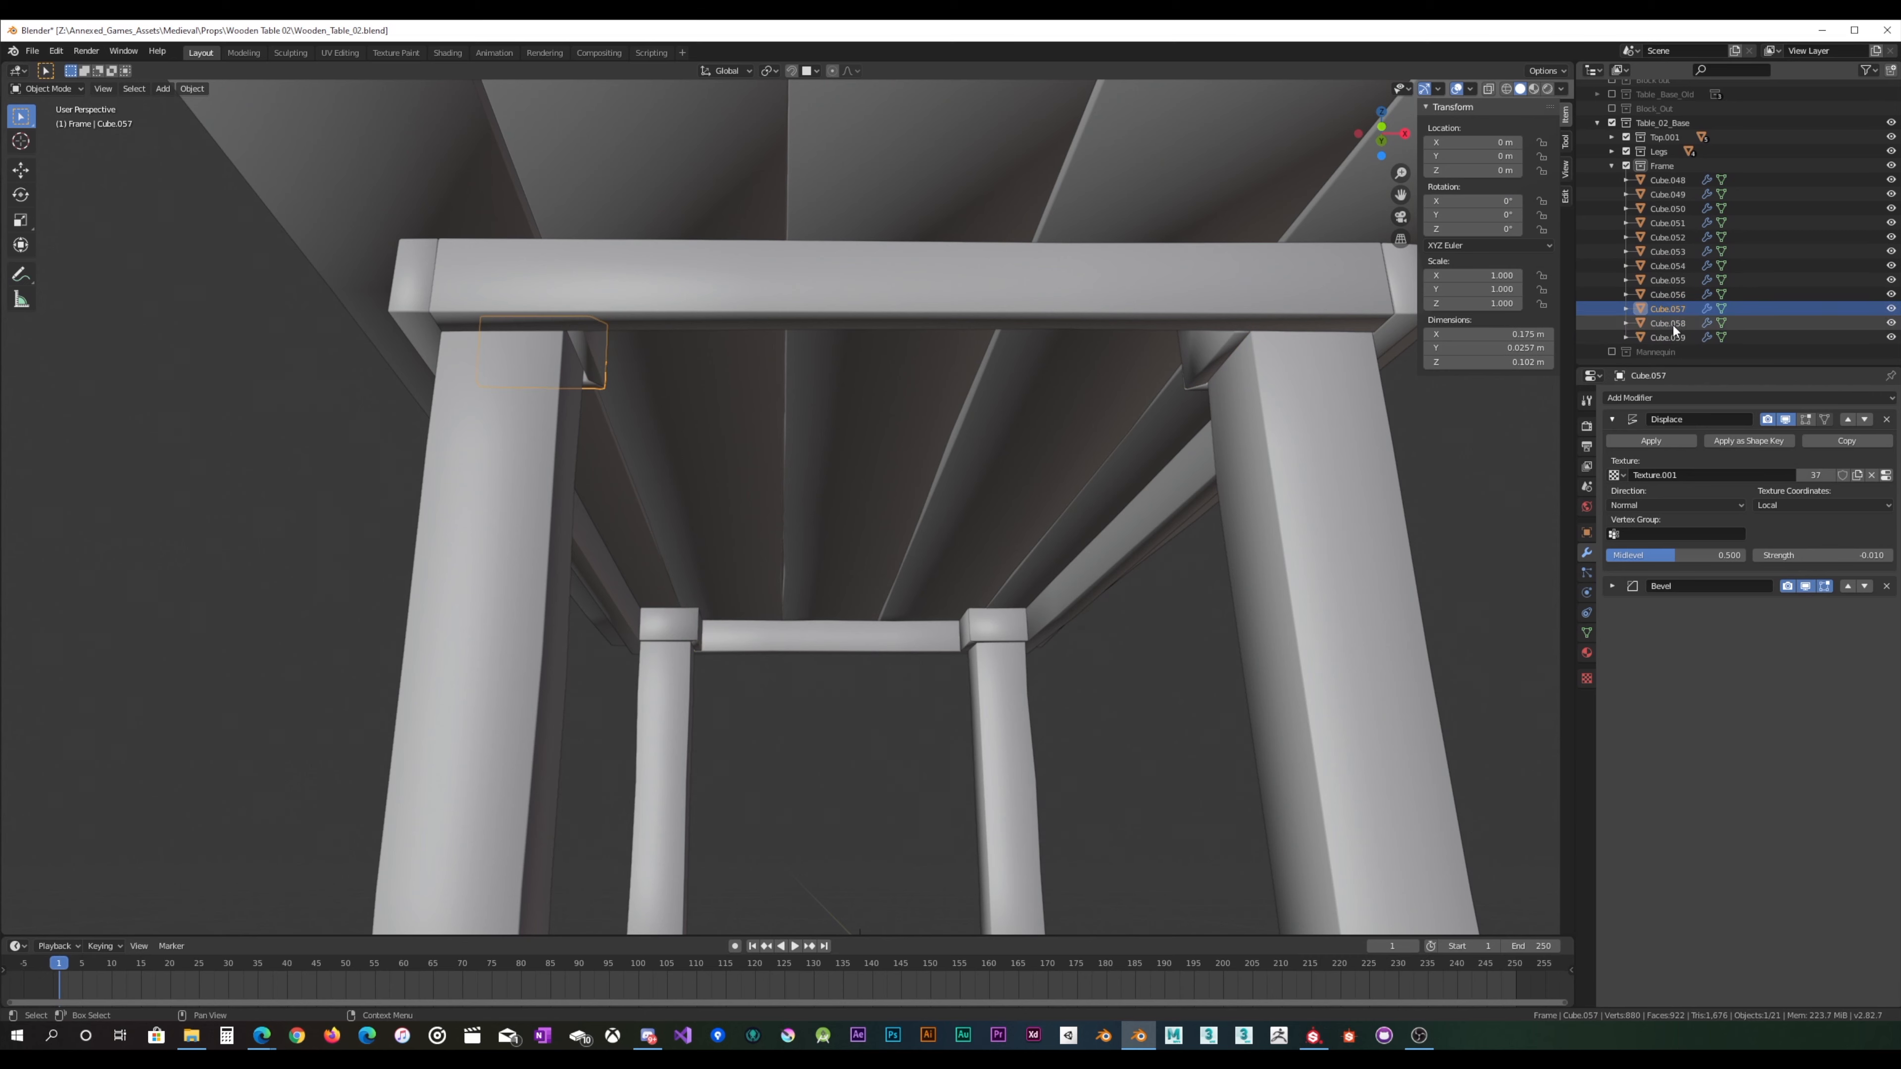
pyautogui.click(1670, 337)
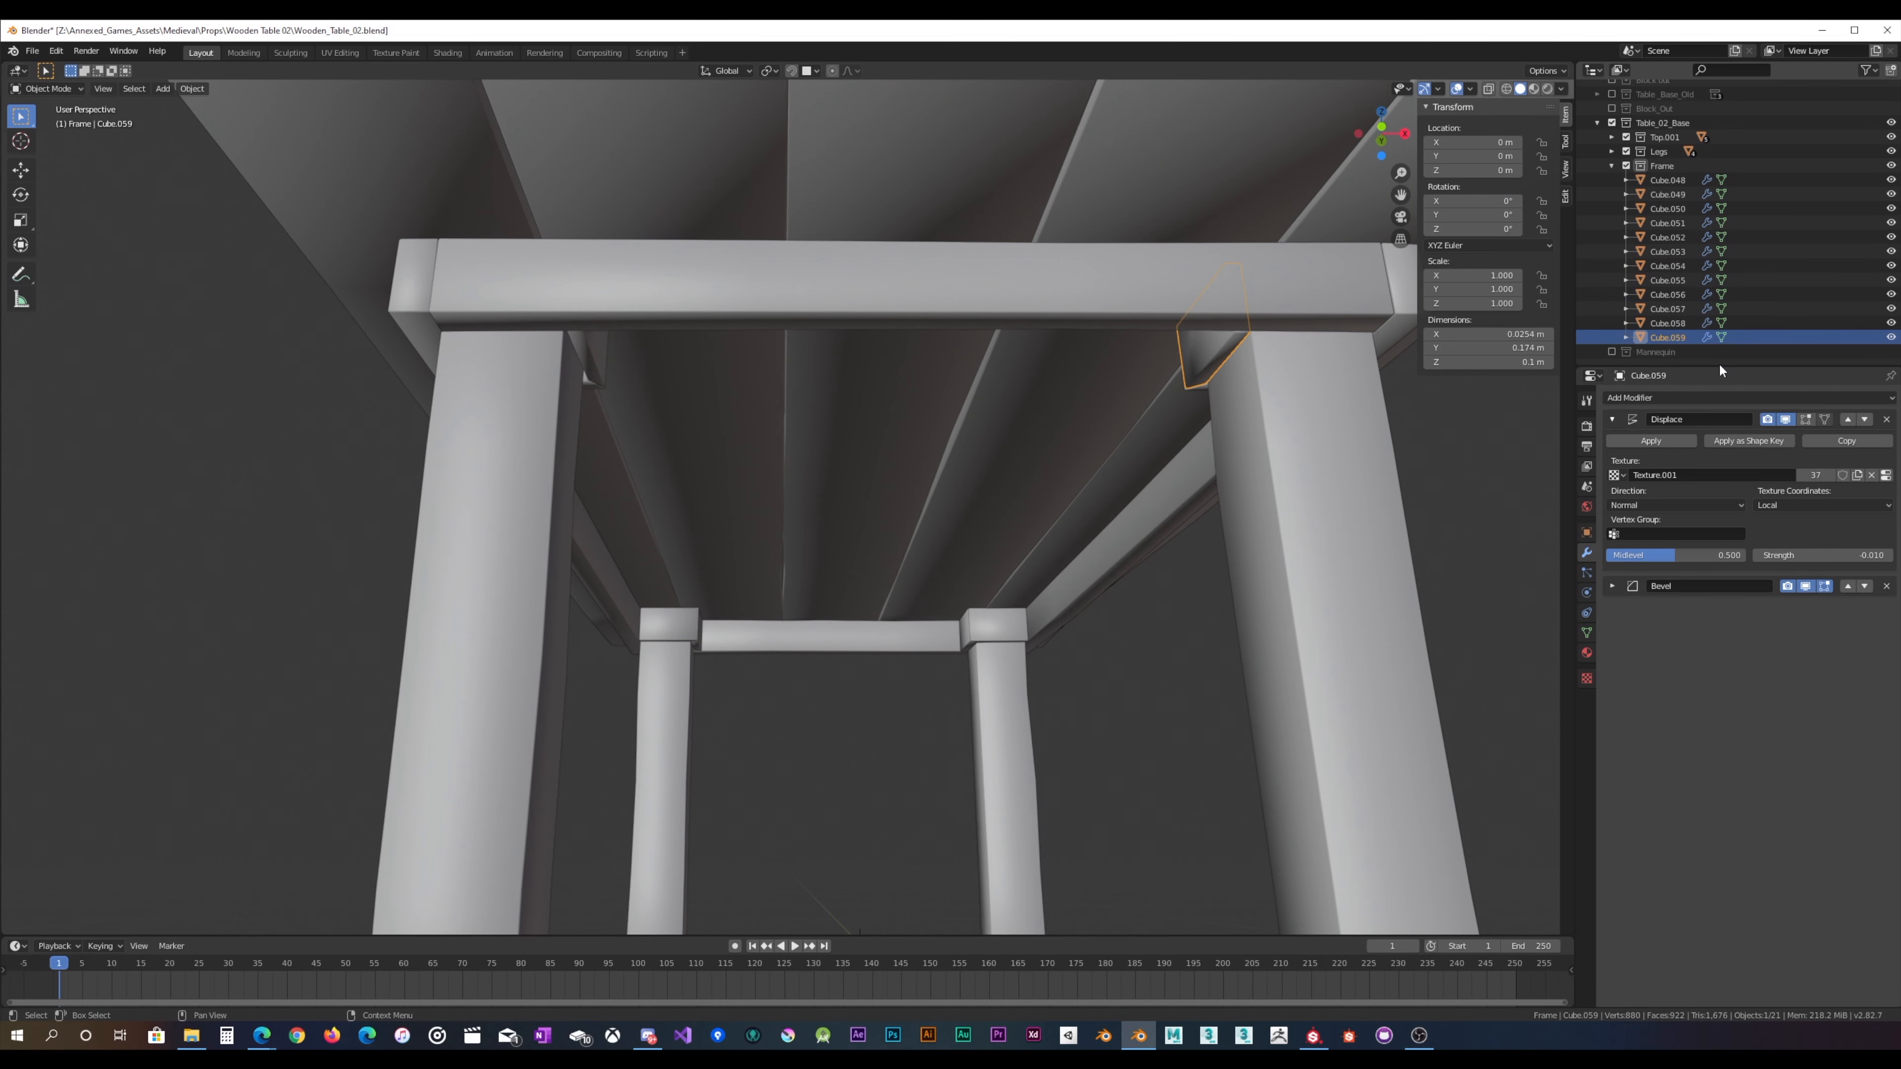
pyautogui.click(1665, 294)
pyautogui.click(1668, 251)
pyautogui.click(1670, 209)
pyautogui.click(1666, 182)
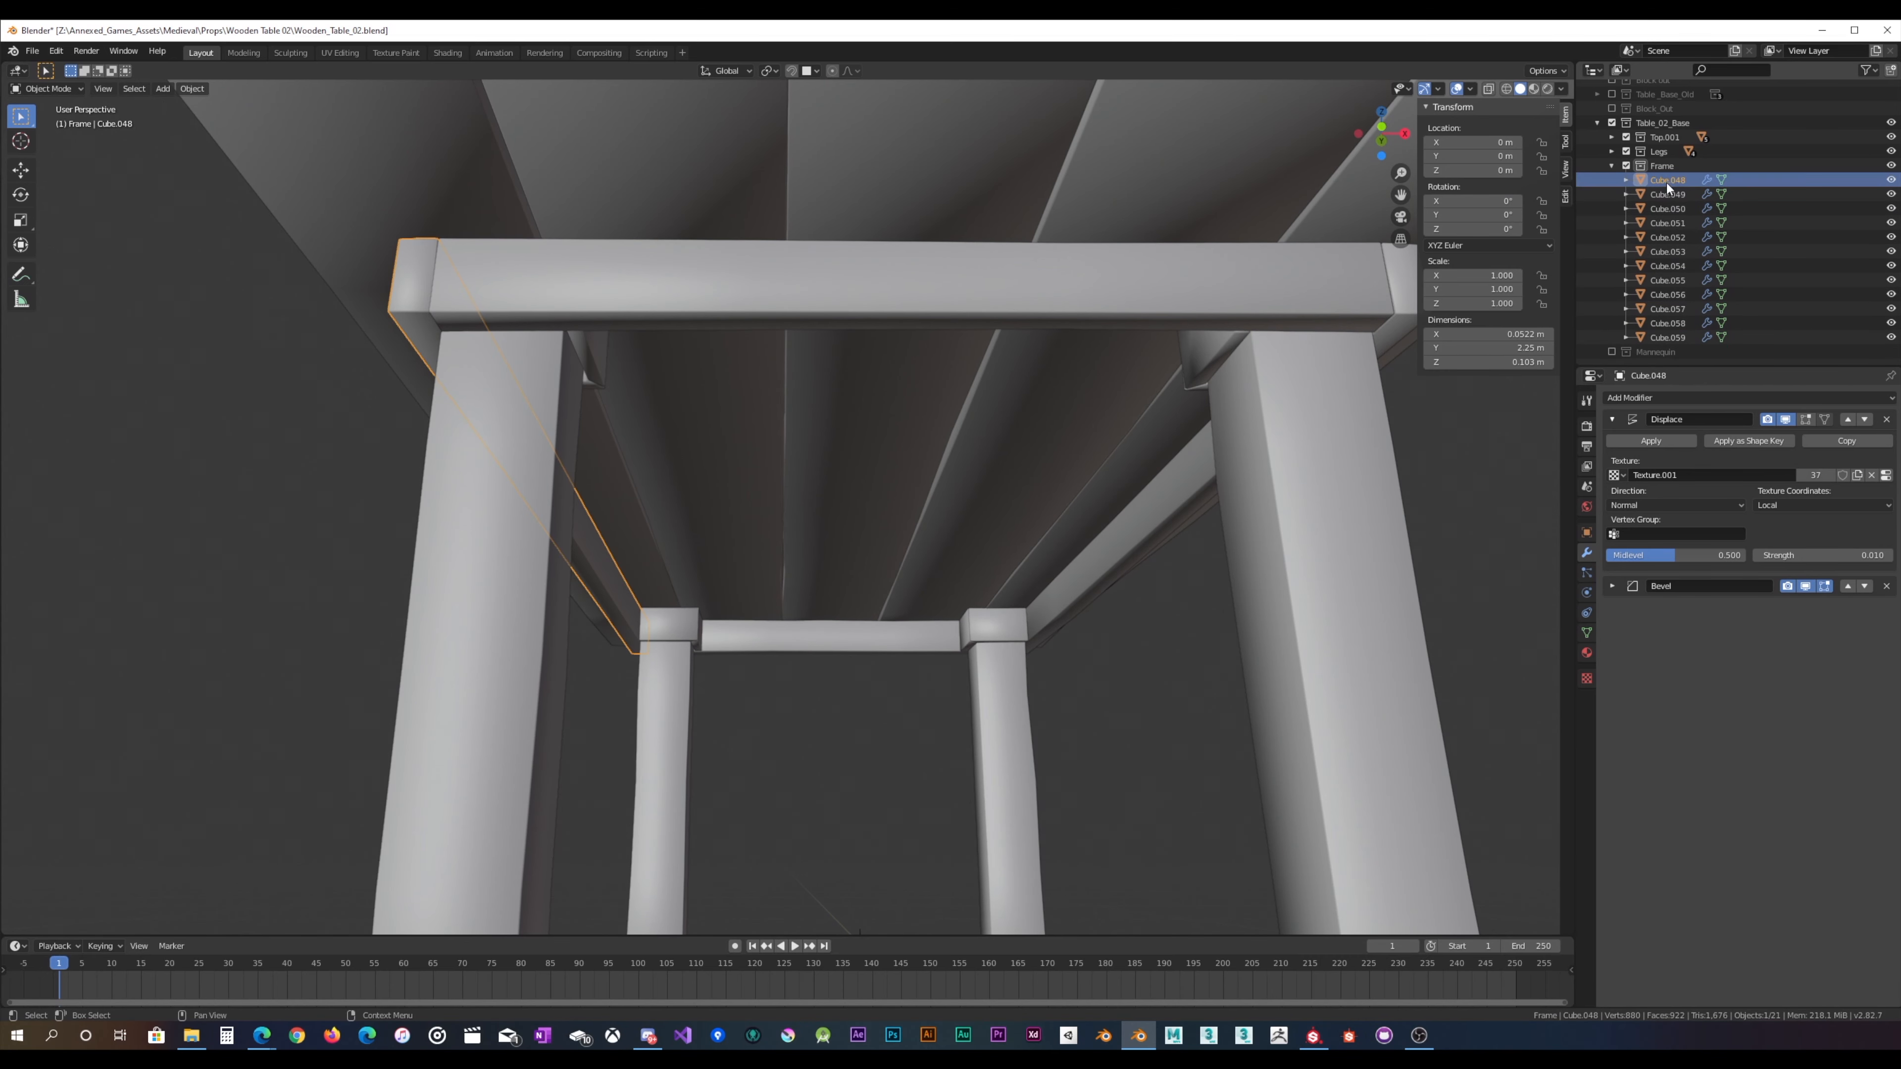
pyautogui.click(1671, 223)
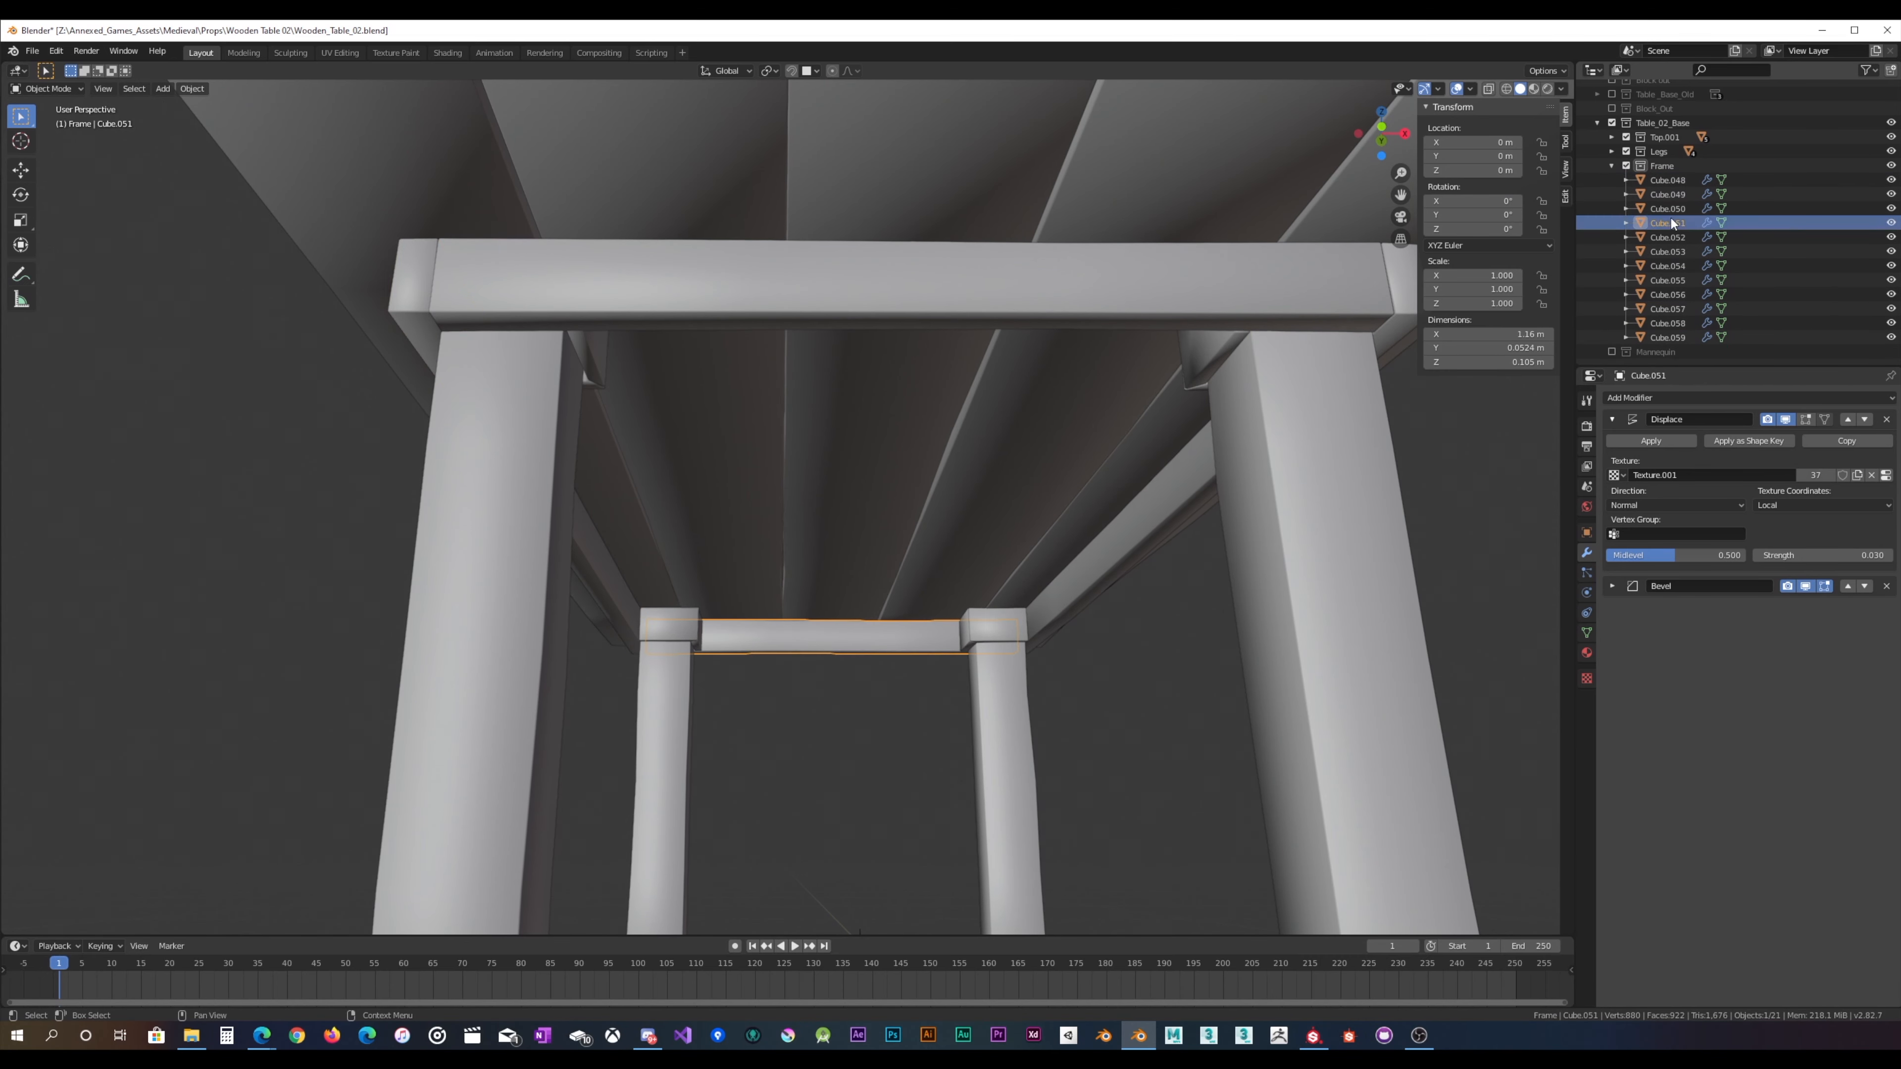
# Step: Try to set the Displace strength of all frame pieces to 0.02 at once, and check Cube.051
pyautogui.click(1673, 181)
pyautogui.keyDown('shift'); pyautogui.click(1675, 337); pyautogui.keyUp('shift')
pyautogui.click(1851, 554)
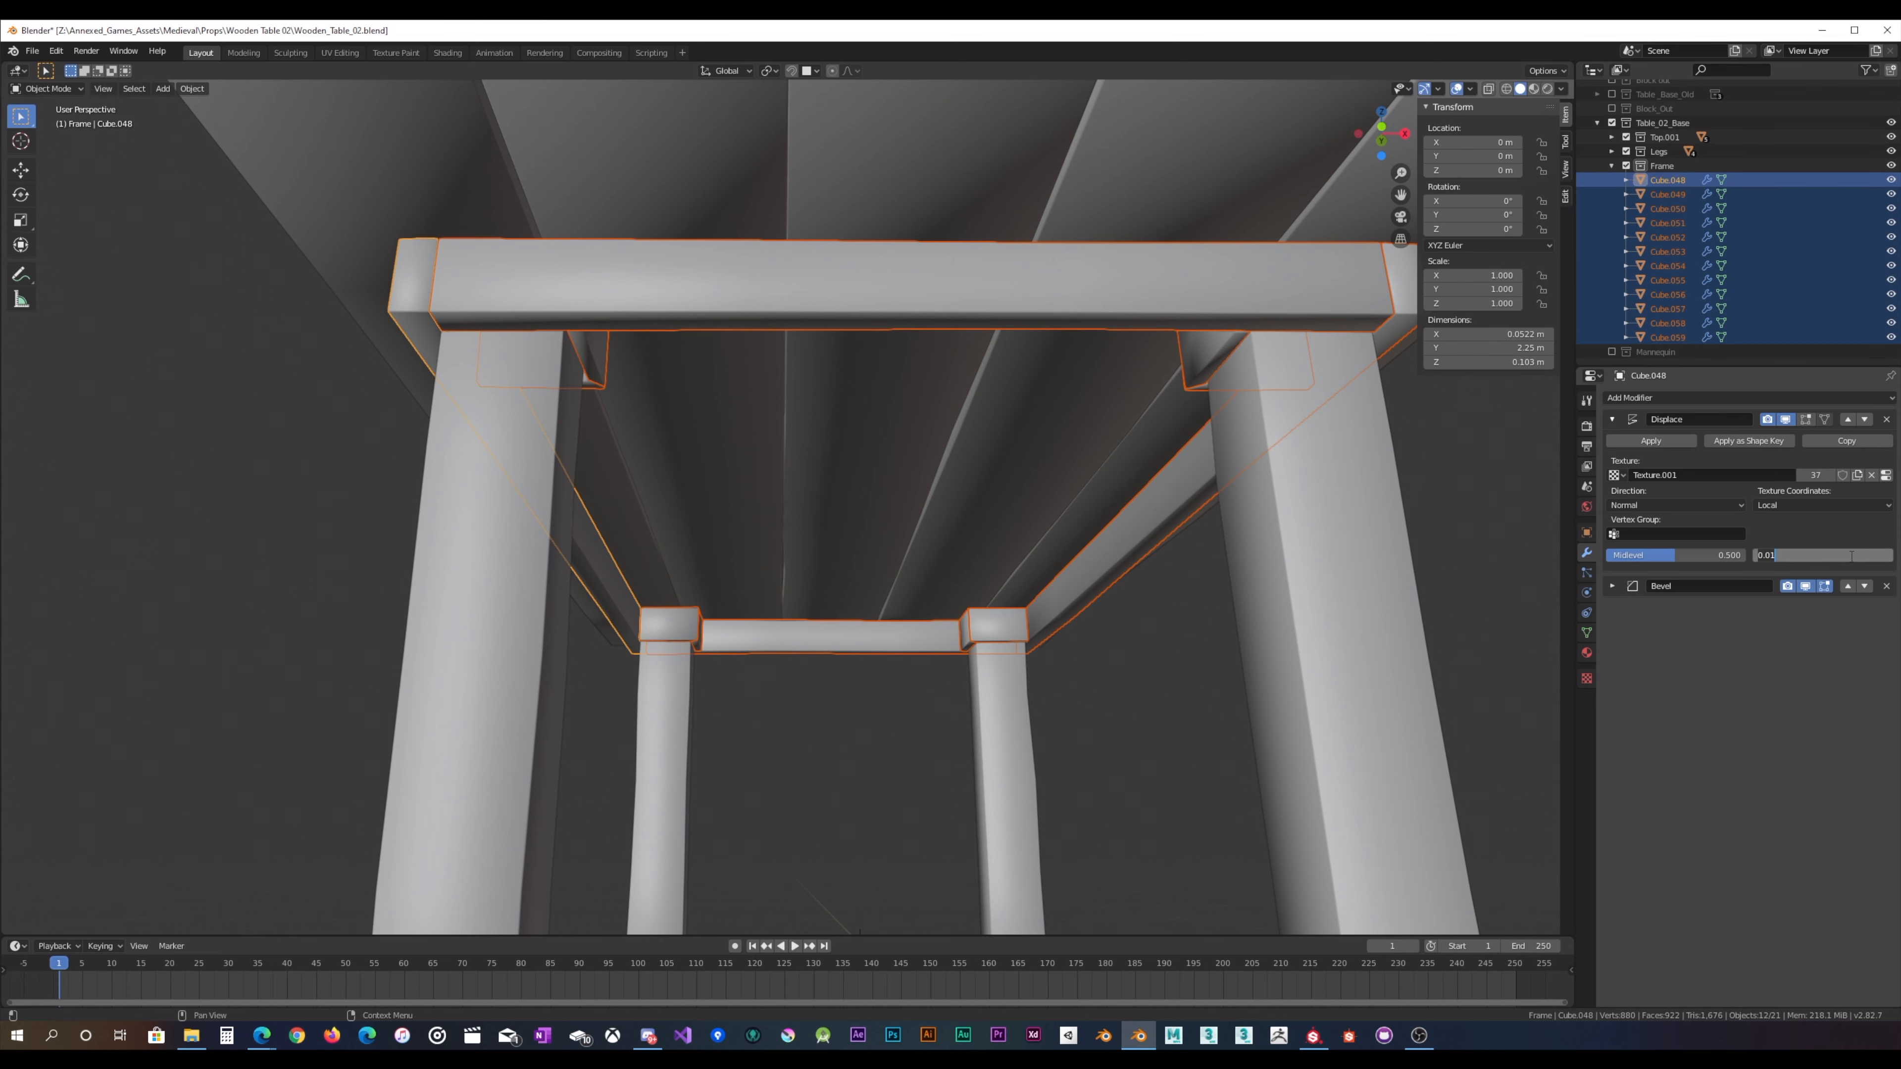
pyautogui.write('.02')
pyautogui.press('Return')
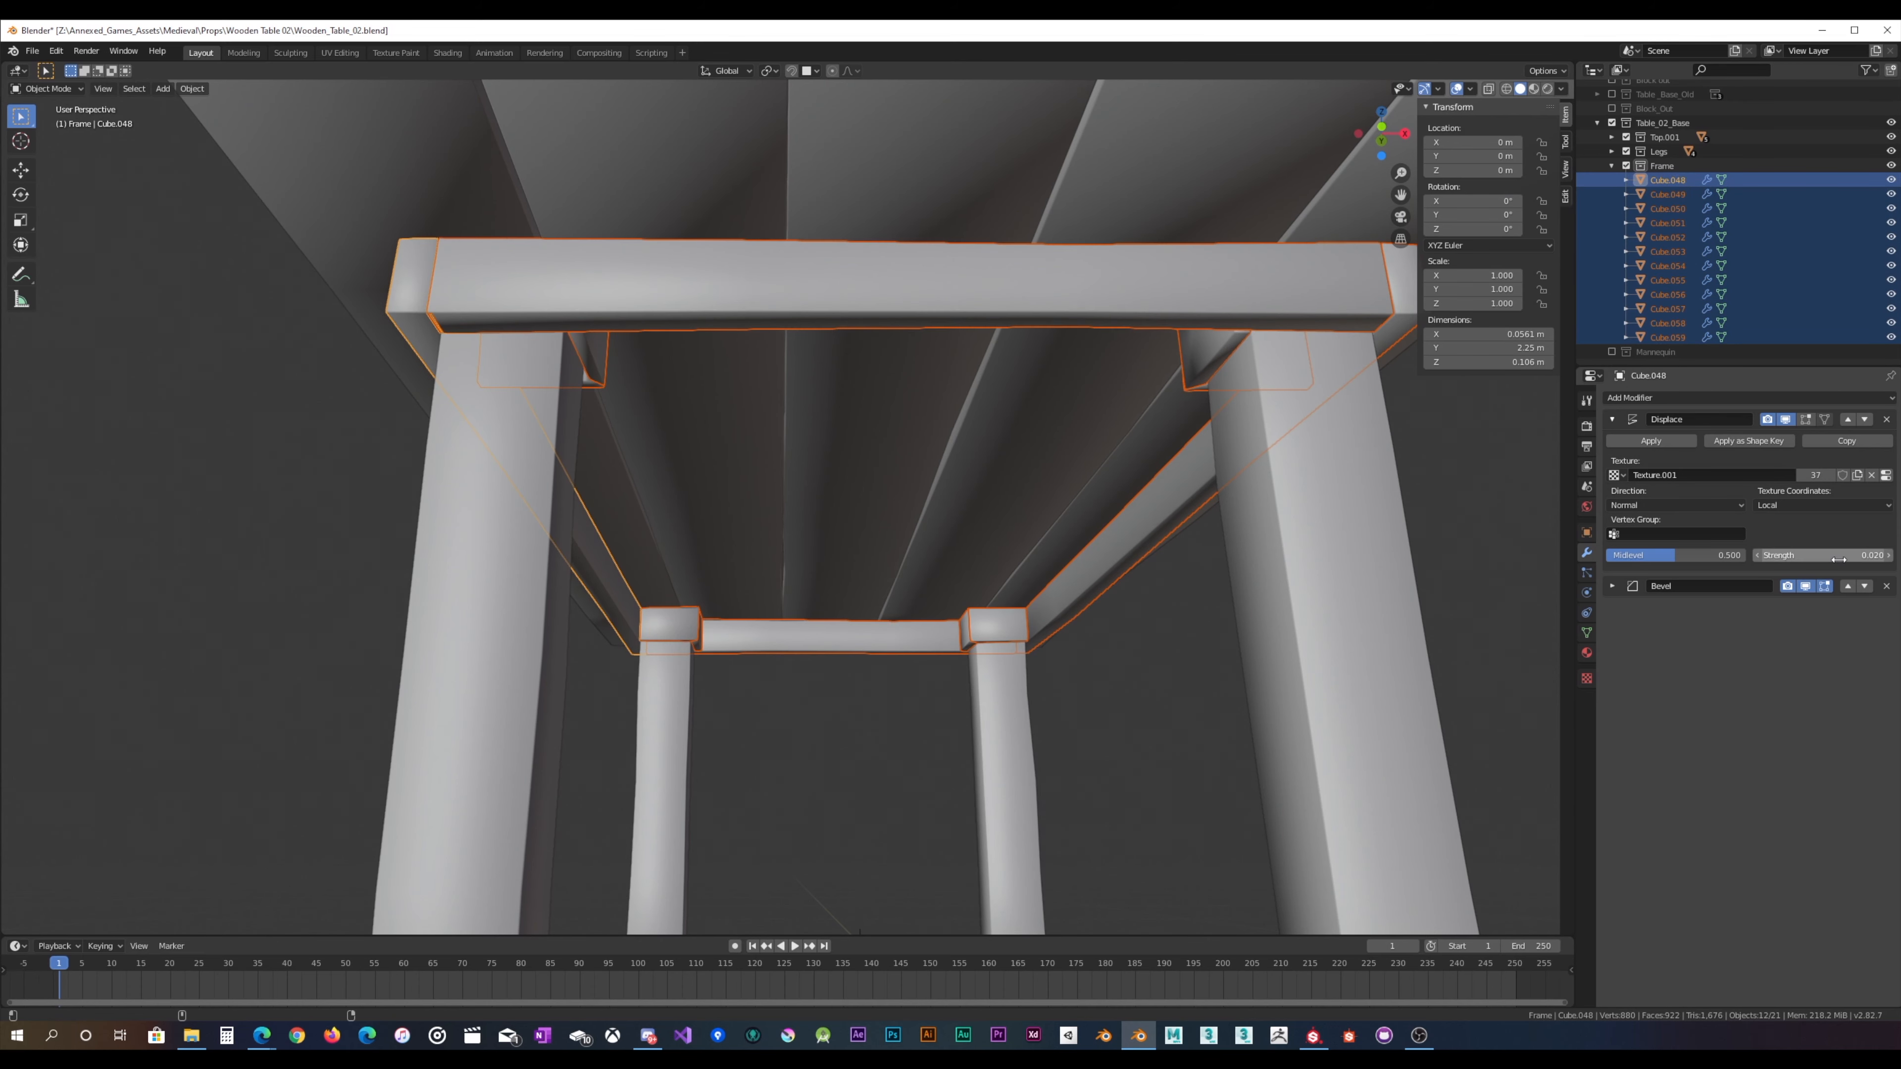
pyautogui.click(1668, 223)
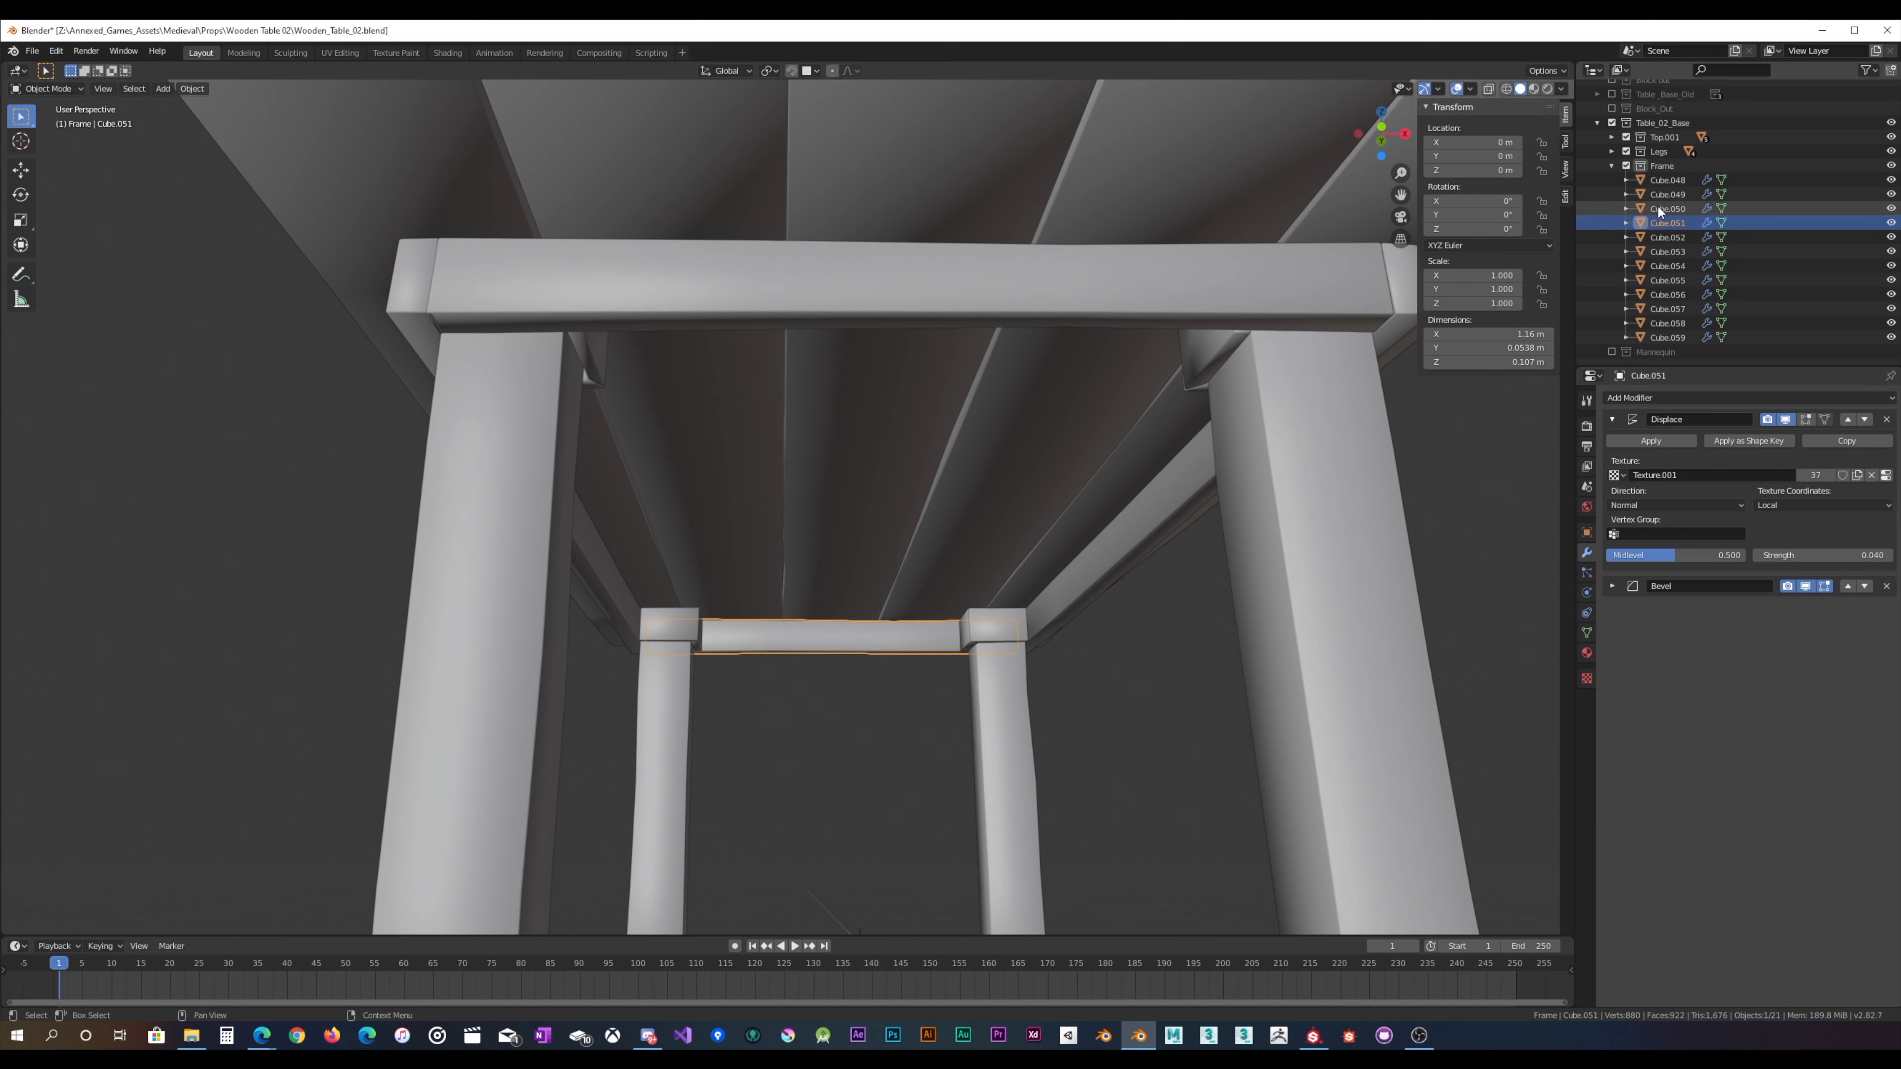
# Step: Reselect all frame pieces, Cube.048 to Cube.059, and set their Displace strength back to 0.01
pyautogui.click(1667, 180)
pyautogui.keyDown('shift'); pyautogui.click(1663, 337); pyautogui.keyUp('shift')
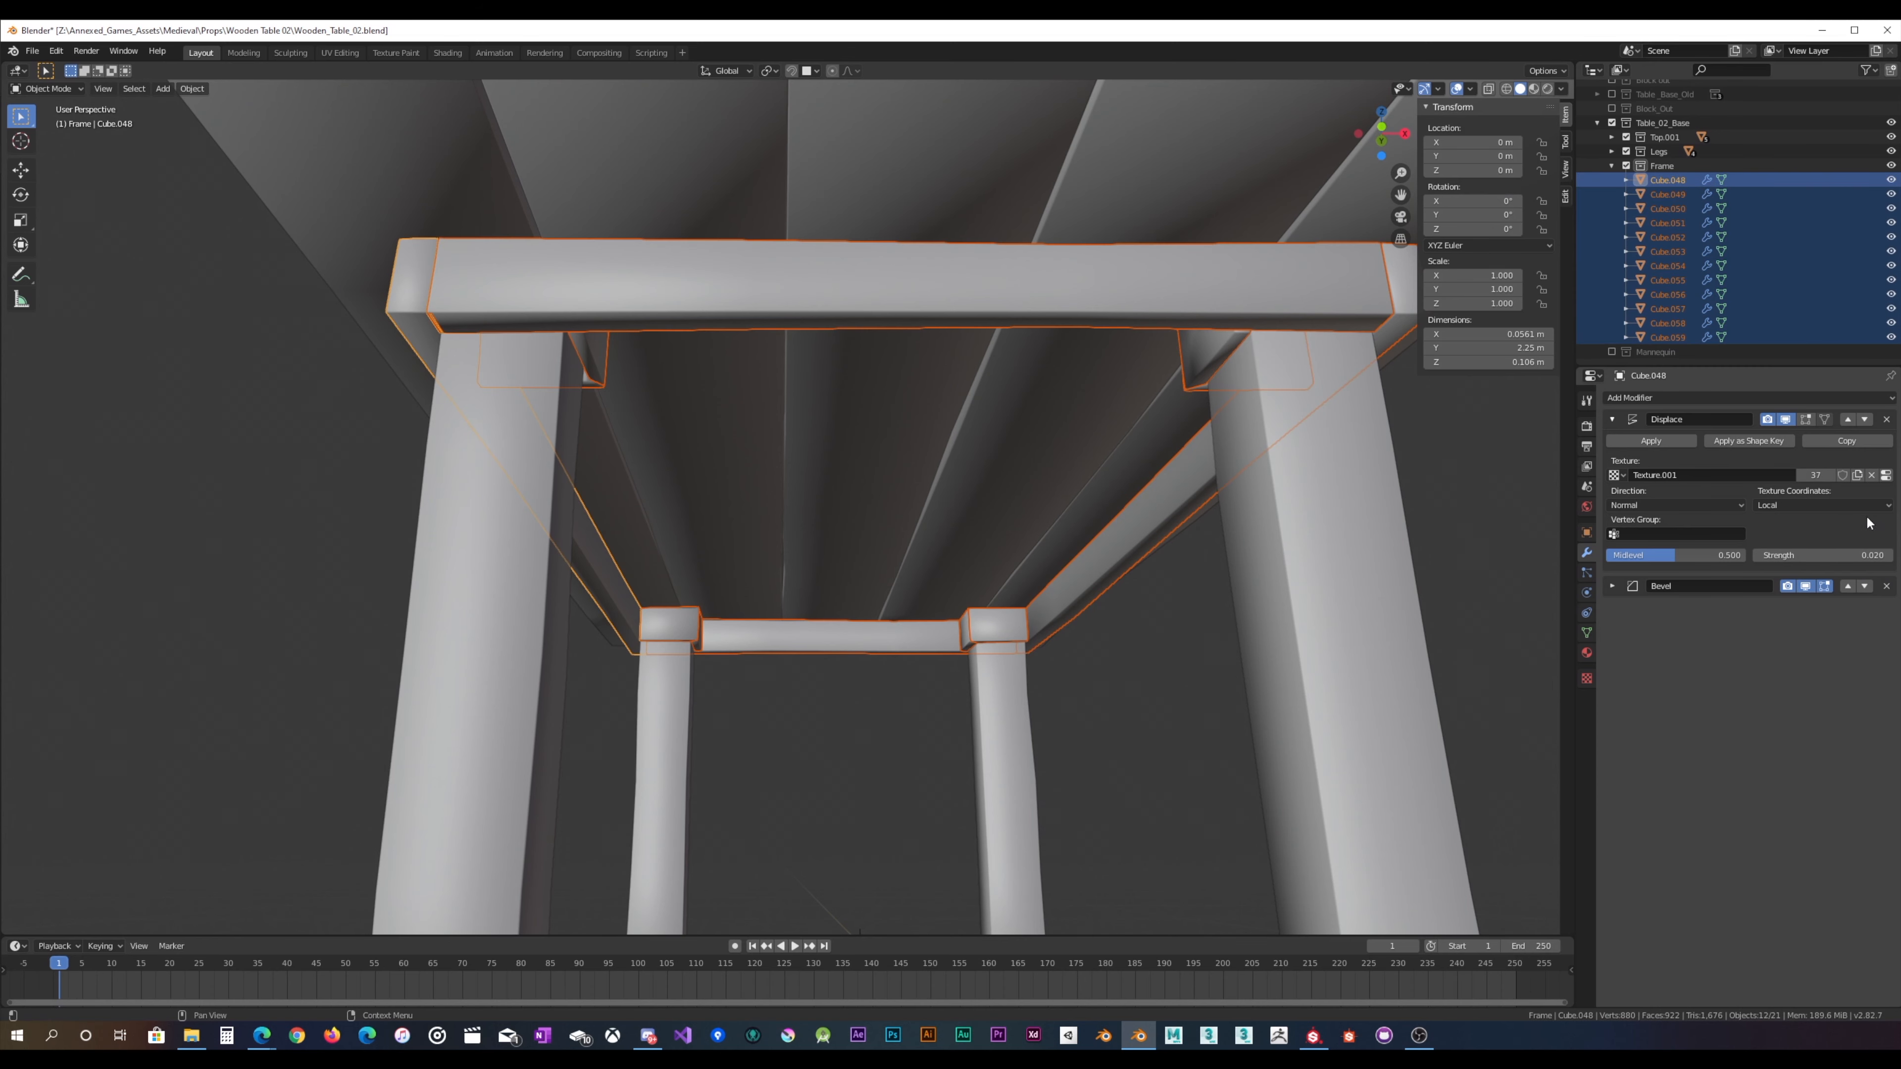
pyautogui.click(1826, 555)
pyautogui.press('Return')
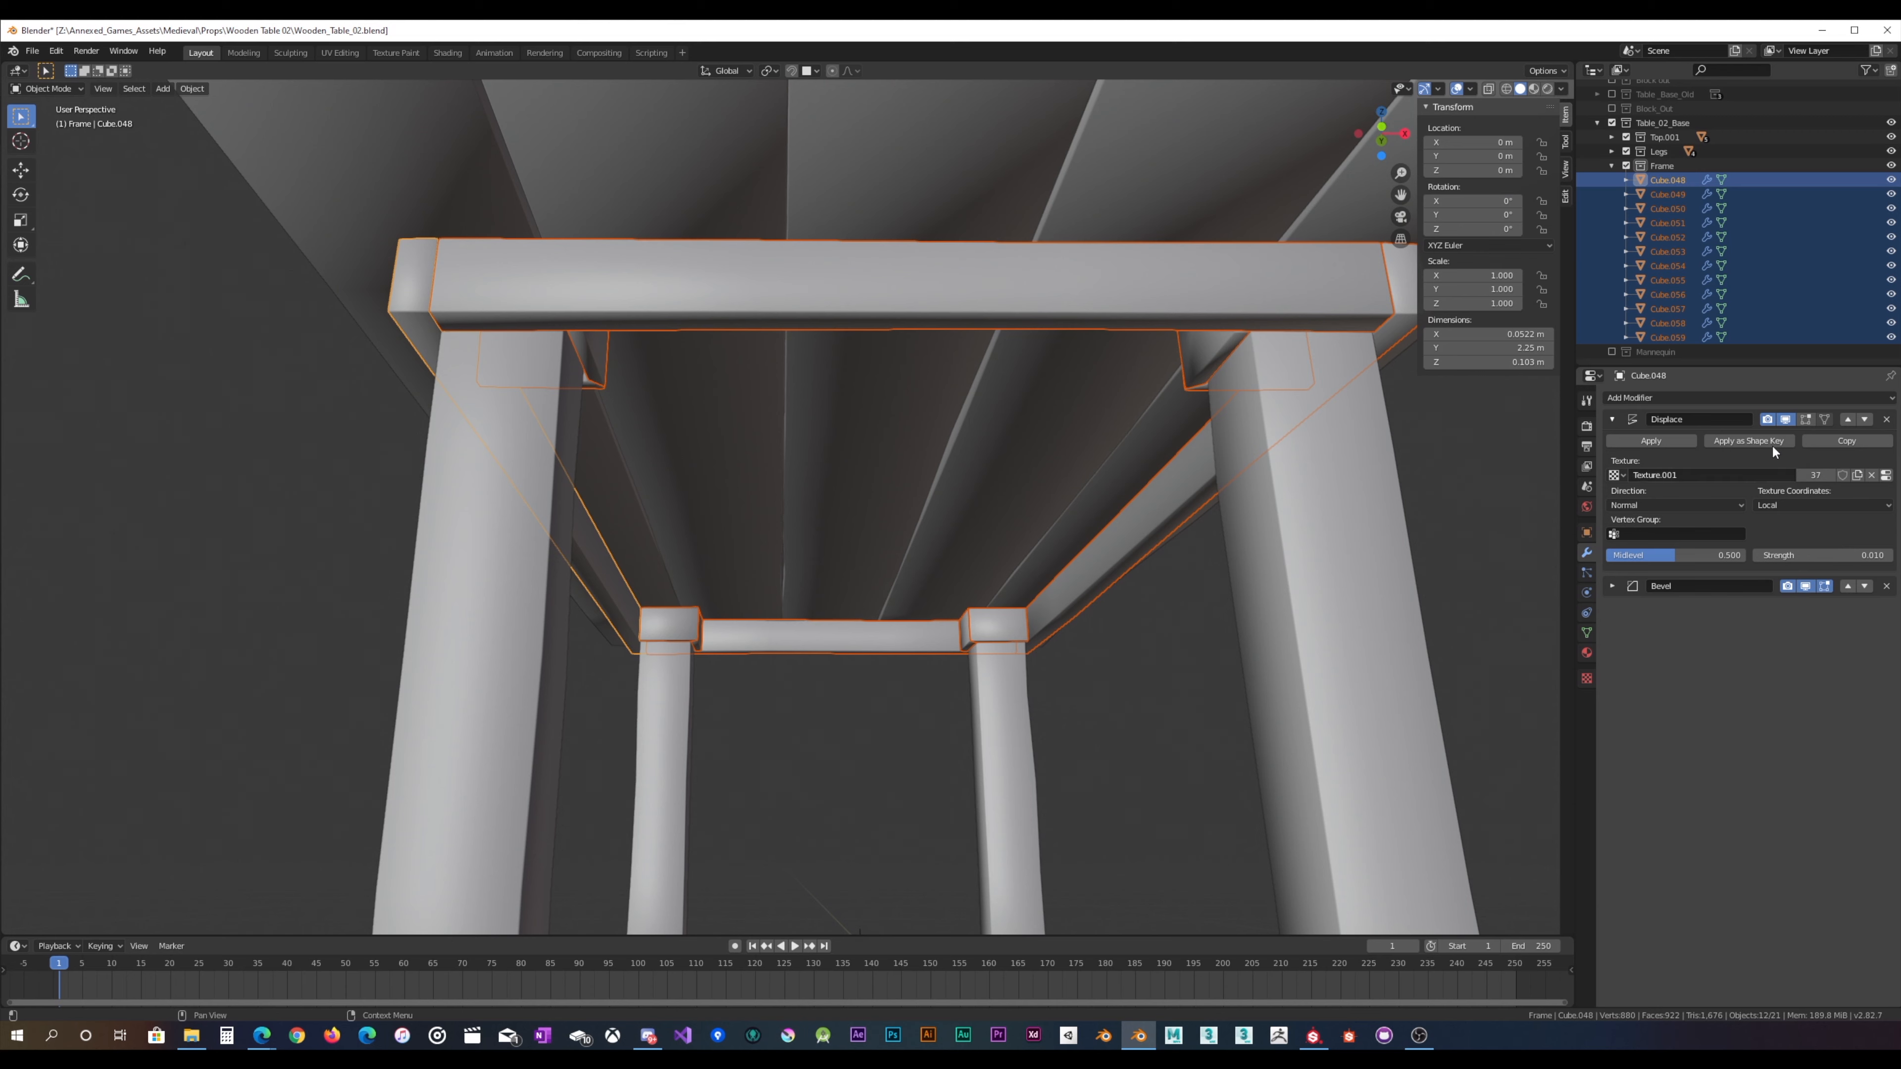
# Step: Check Cube.051 and Cube.053, and adjust the Displace strength of frame piece Cube.052 individually
pyautogui.click(1651, 222)
pyautogui.click(1668, 251)
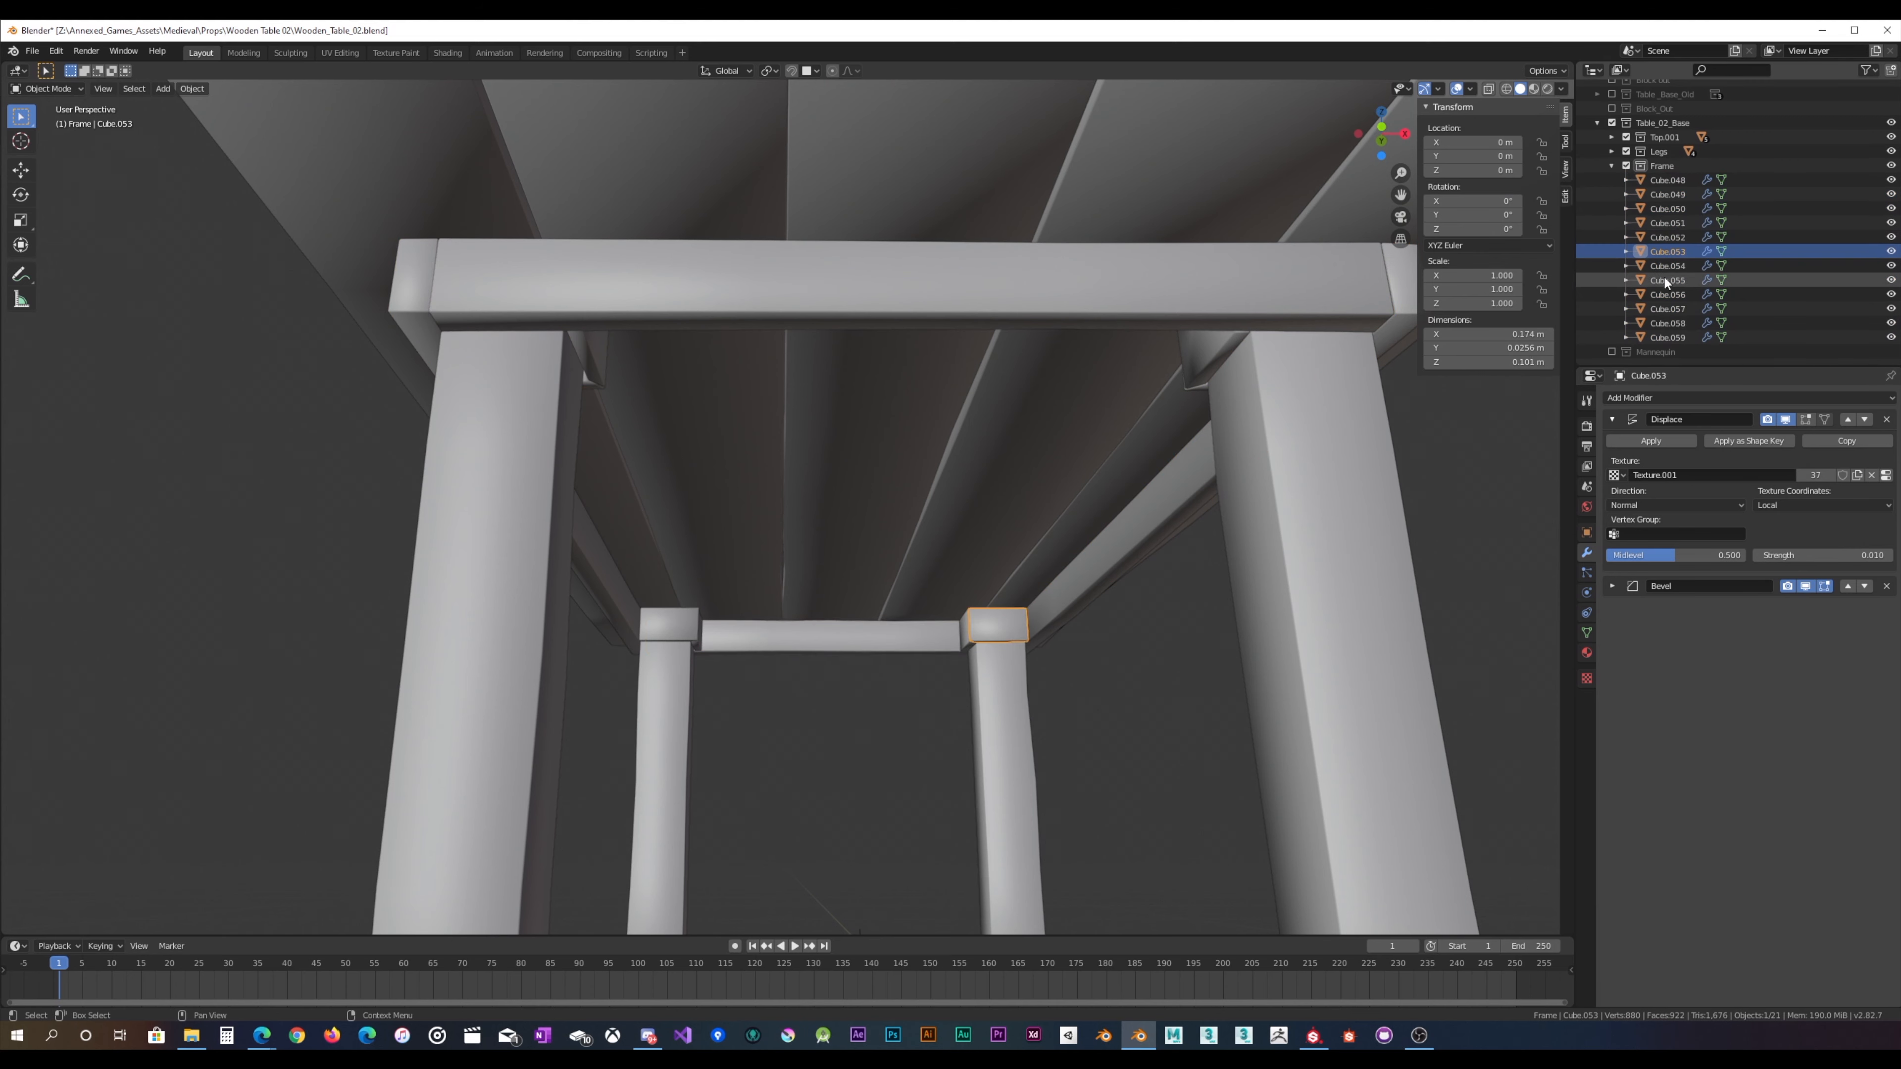
pyautogui.click(1669, 237)
pyautogui.click(1817, 555)
pyautogui.write('0.03')
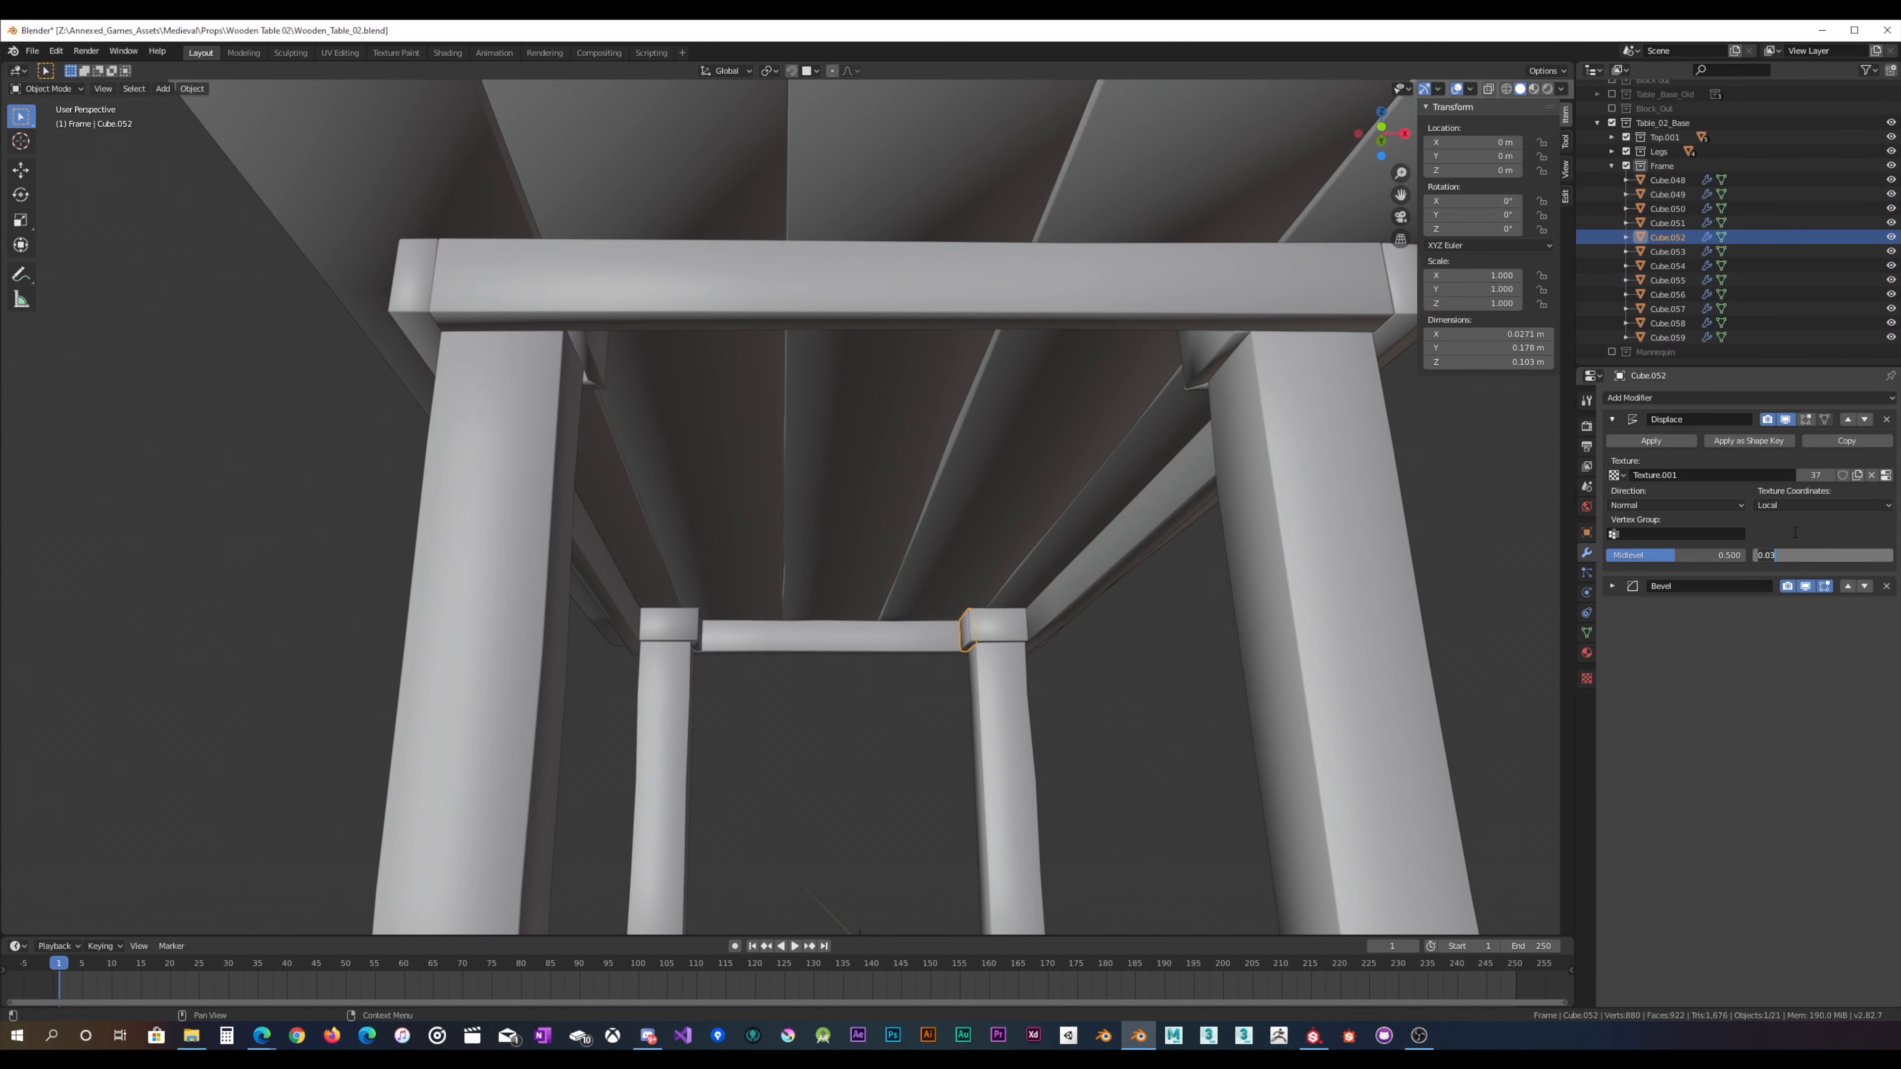
pyautogui.write('1')
pyautogui.press('Return')
# Step: Check the Displace strength of frame pieces Cube.058, Cube.059 and Cube.048 and examine the frame from the end of the table
pyautogui.click(1667, 322)
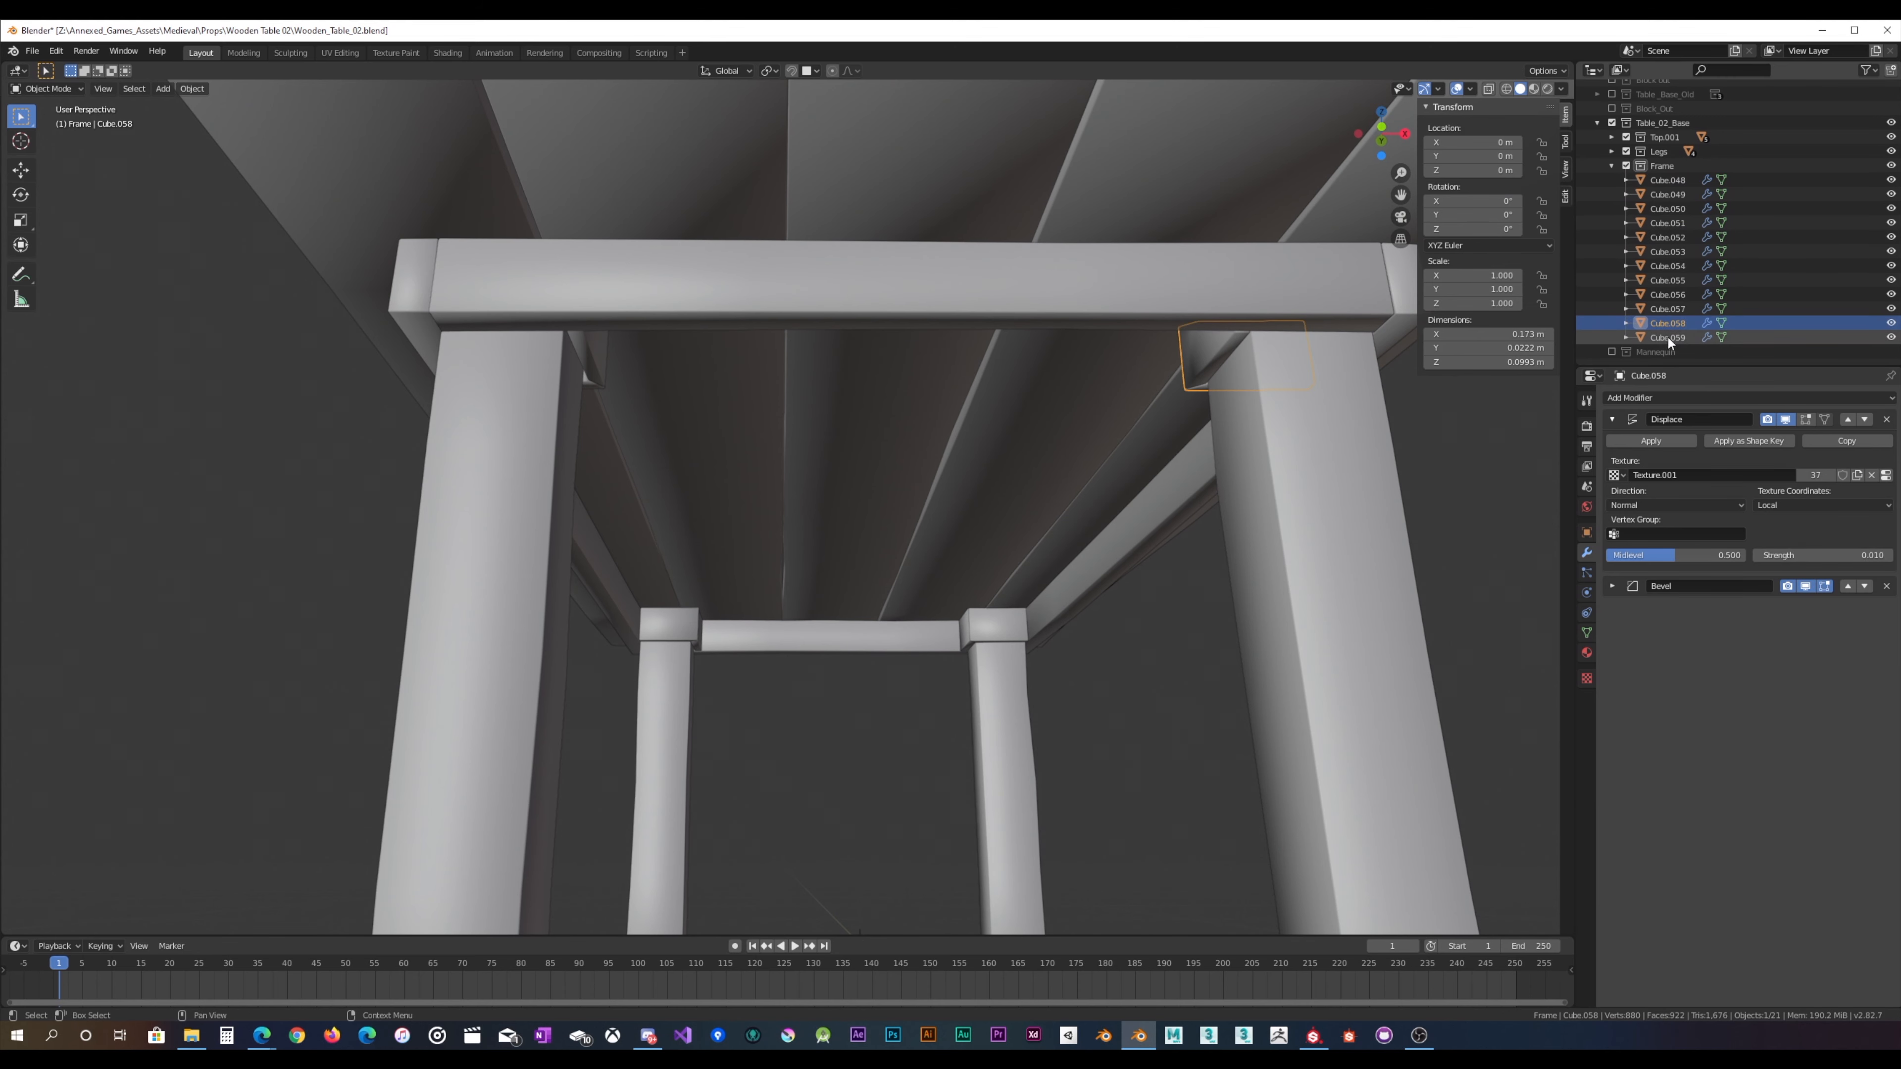
pyautogui.click(1668, 337)
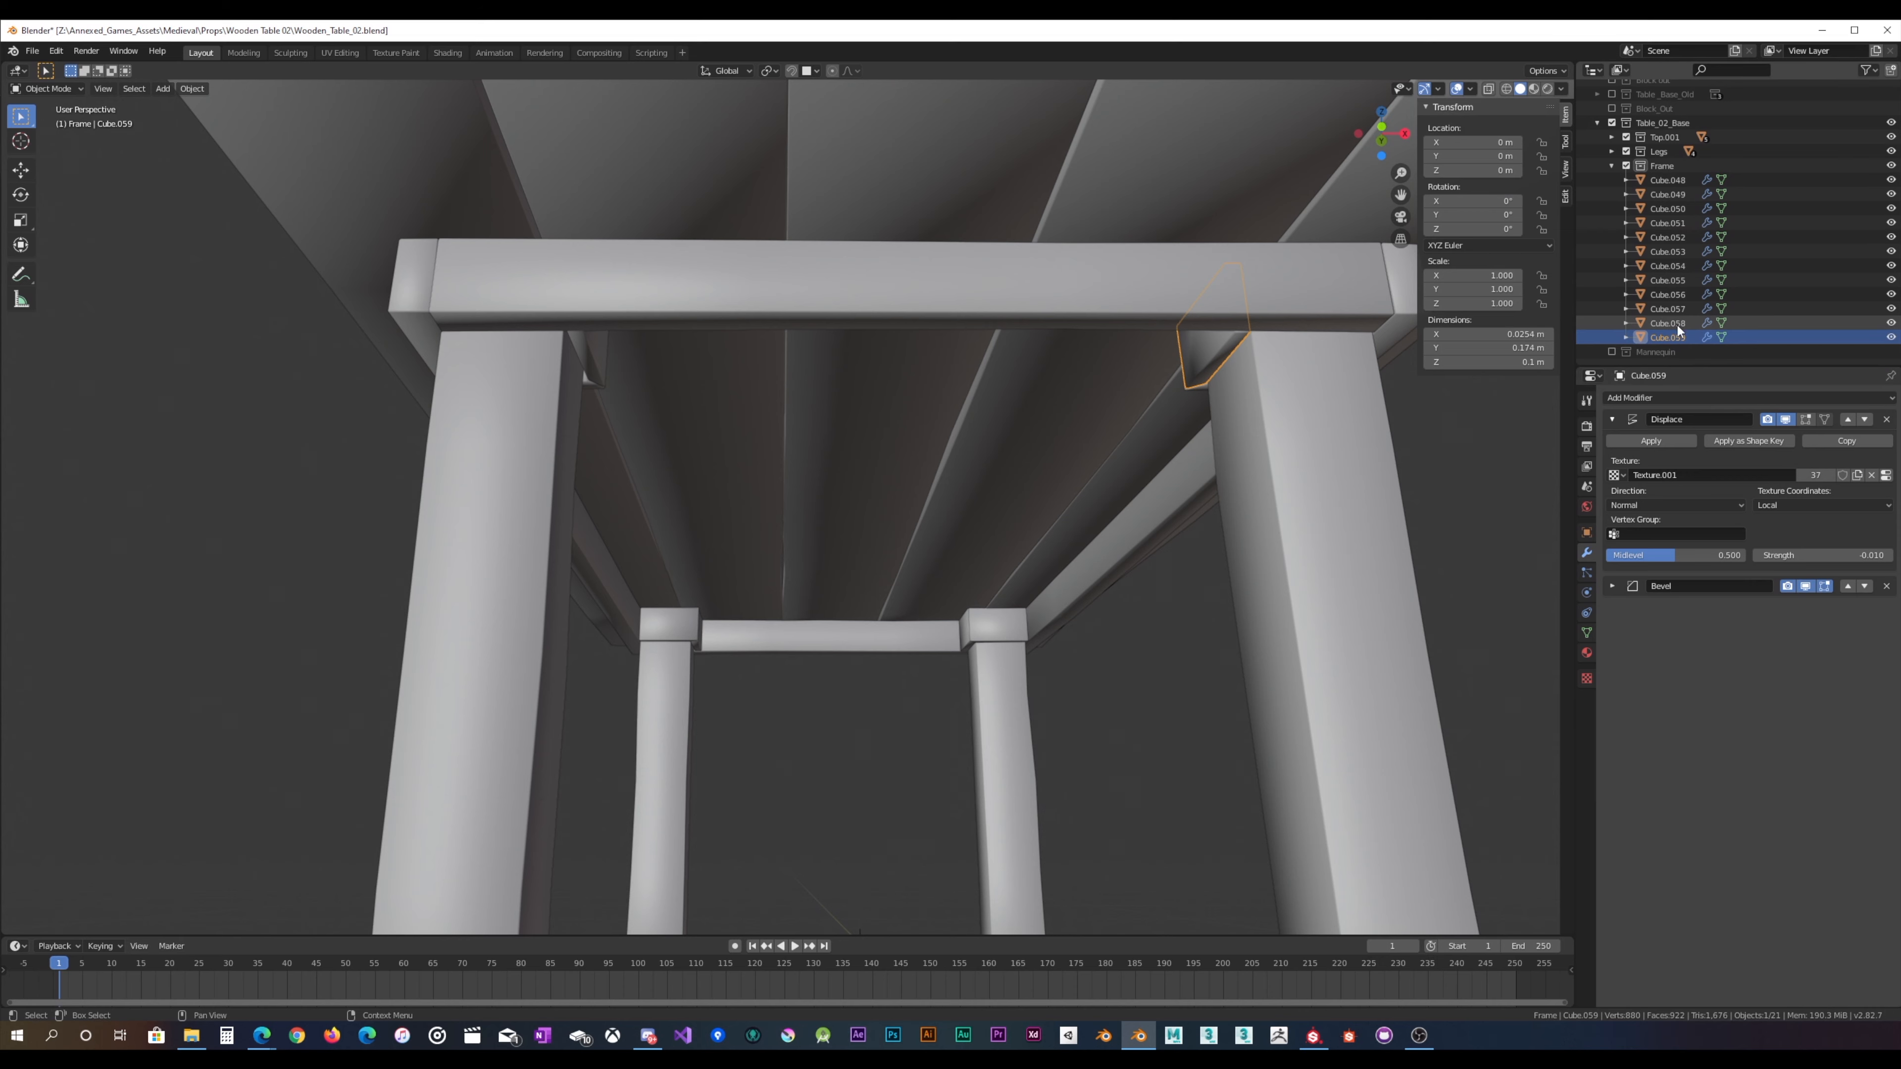
pyautogui.click(1675, 325)
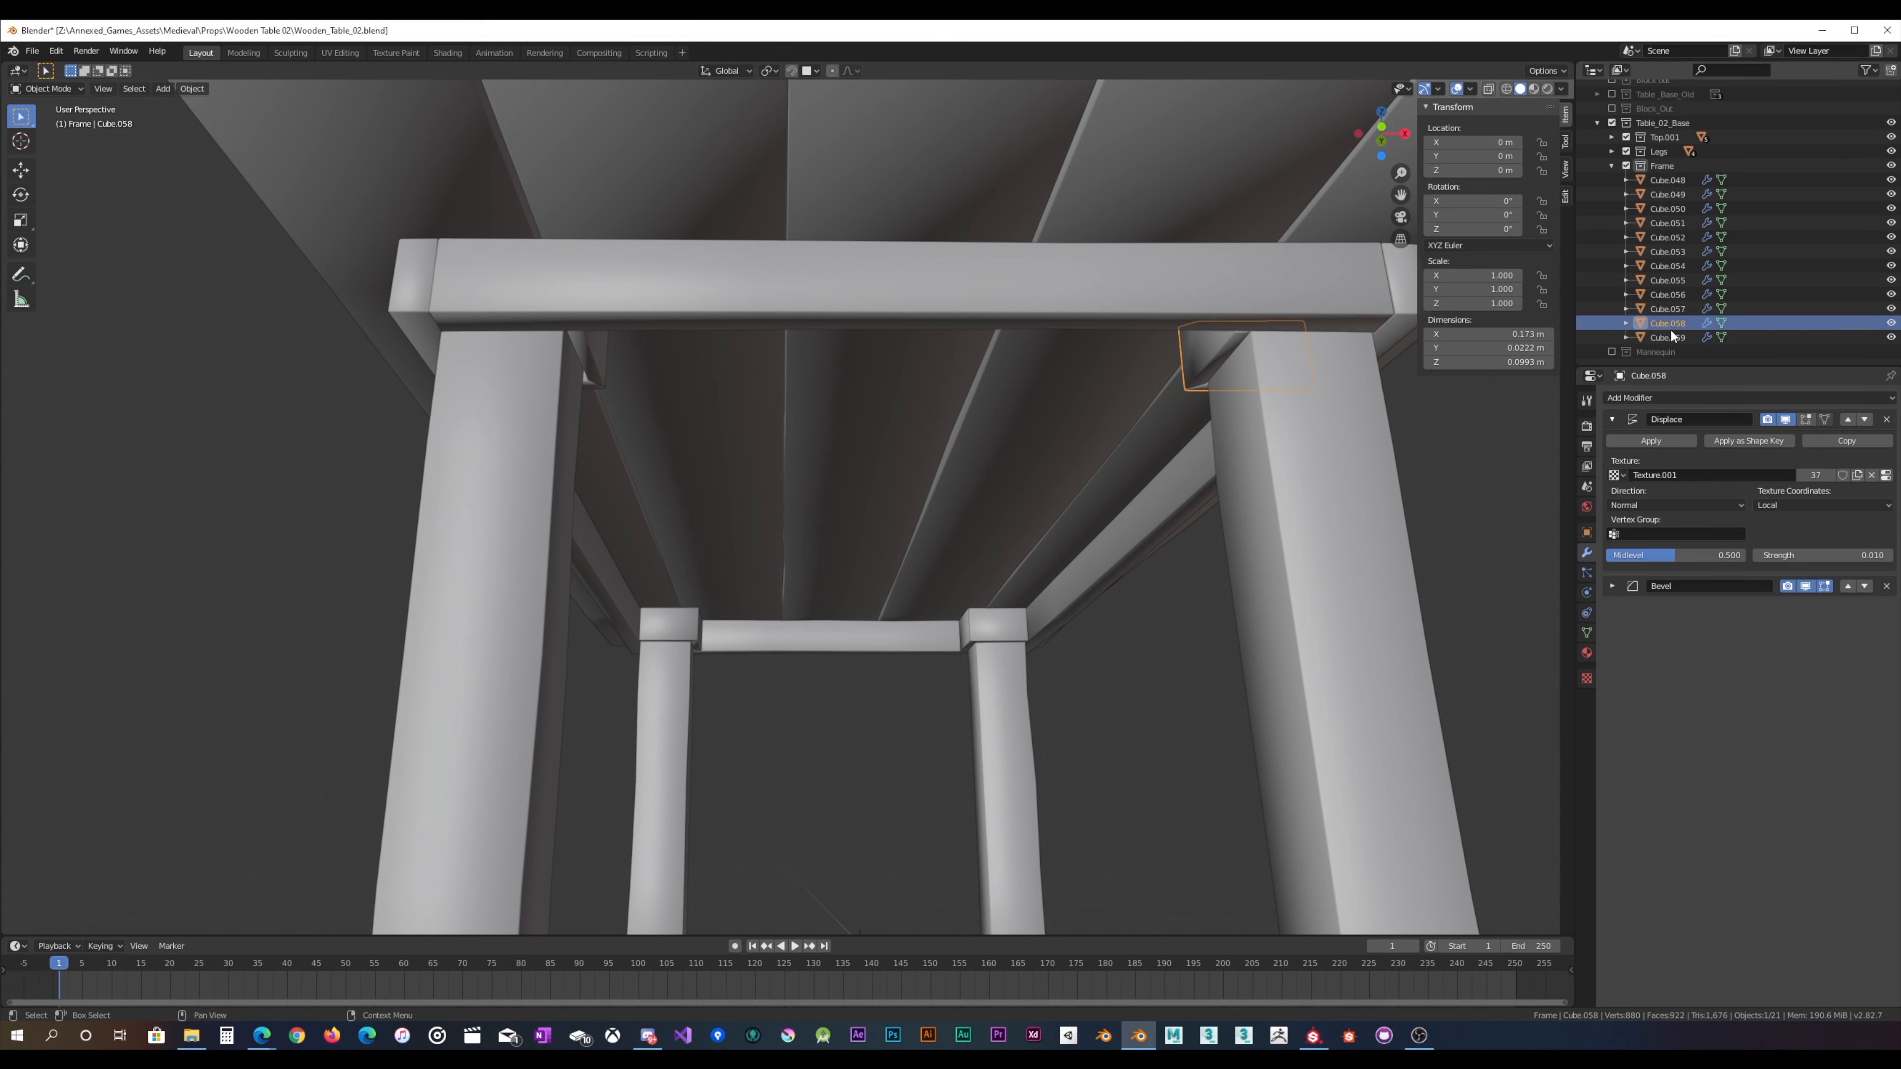
pyautogui.click(1670, 338)
pyautogui.moveTo(1338, 390); pyautogui.dragTo(863, 491, button='middle')
pyautogui.moveTo(826, 477); pyautogui.dragTo(803, 528, button='middle')
pyautogui.scroll(-4, 668, 476)
pyautogui.scroll(3, 804, 527)
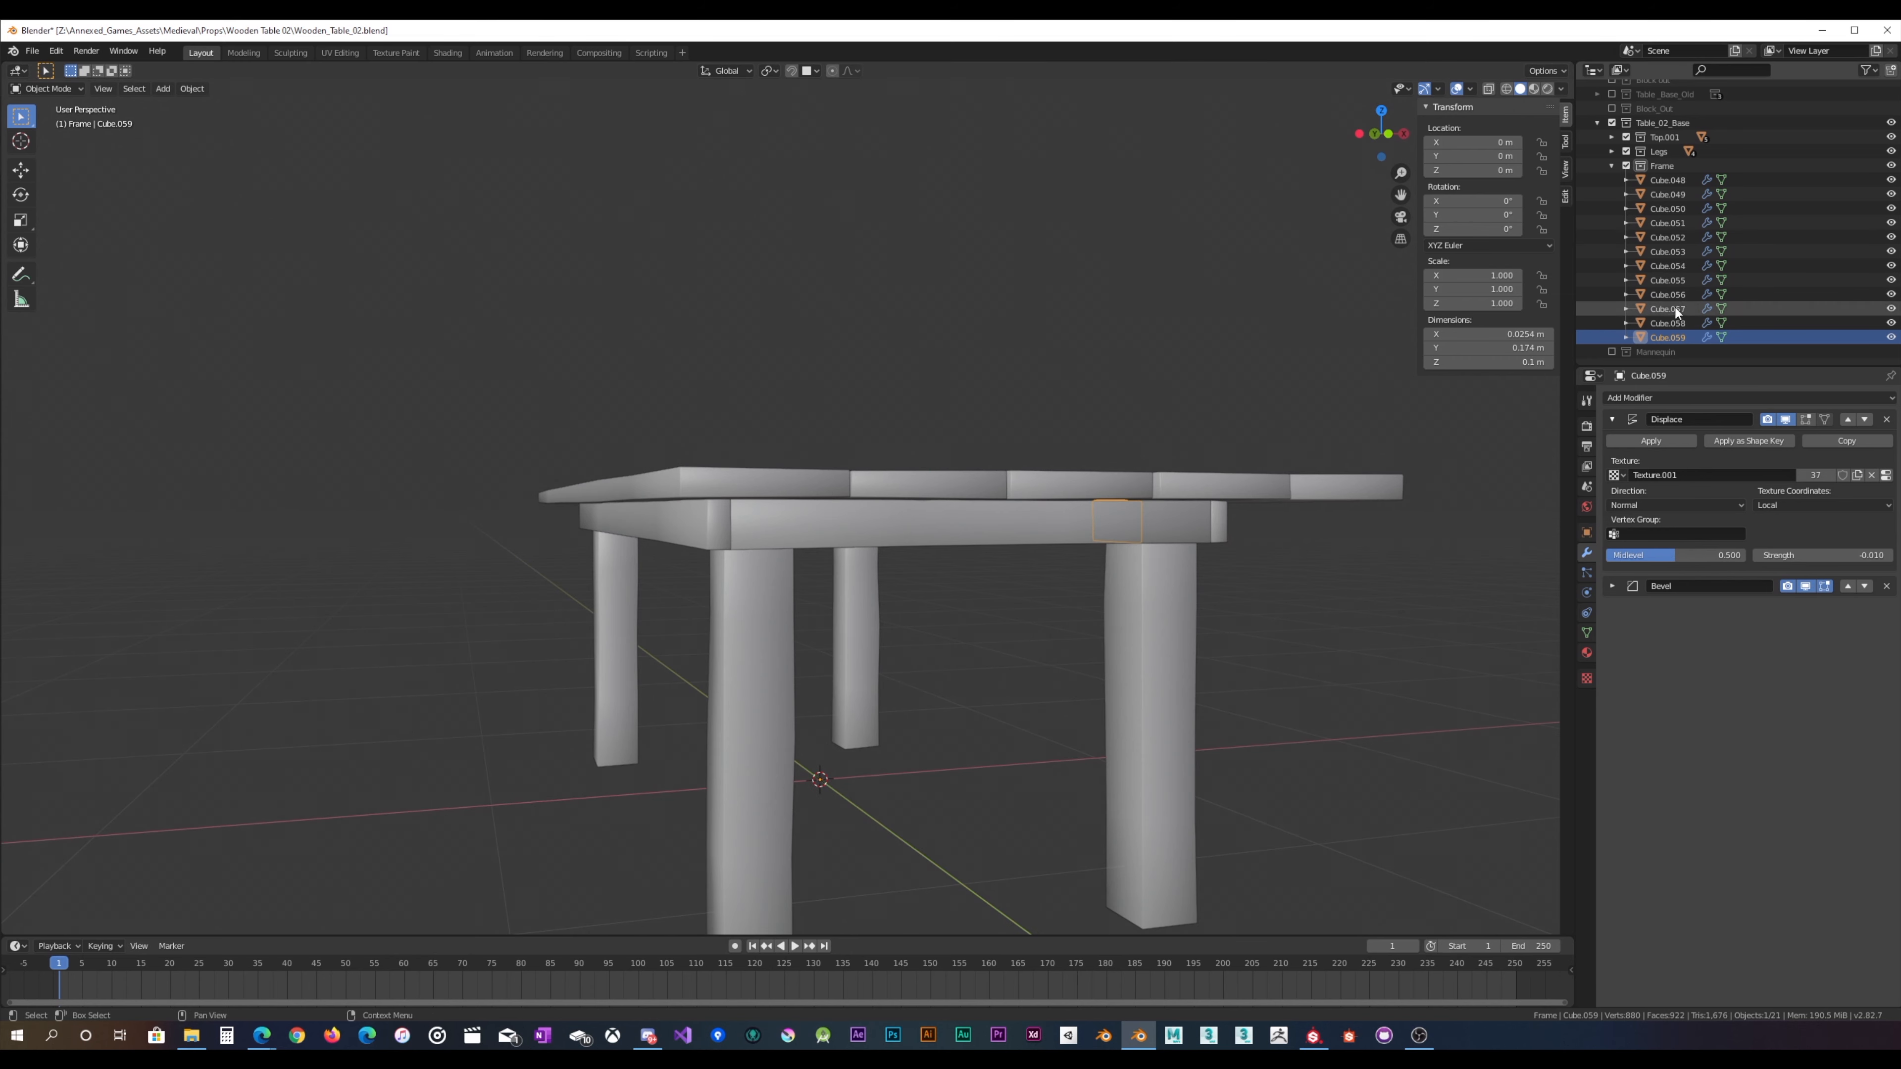
pyautogui.click(1664, 179)
pyautogui.moveTo(895, 531); pyautogui.dragTo(823, 524, button='middle')
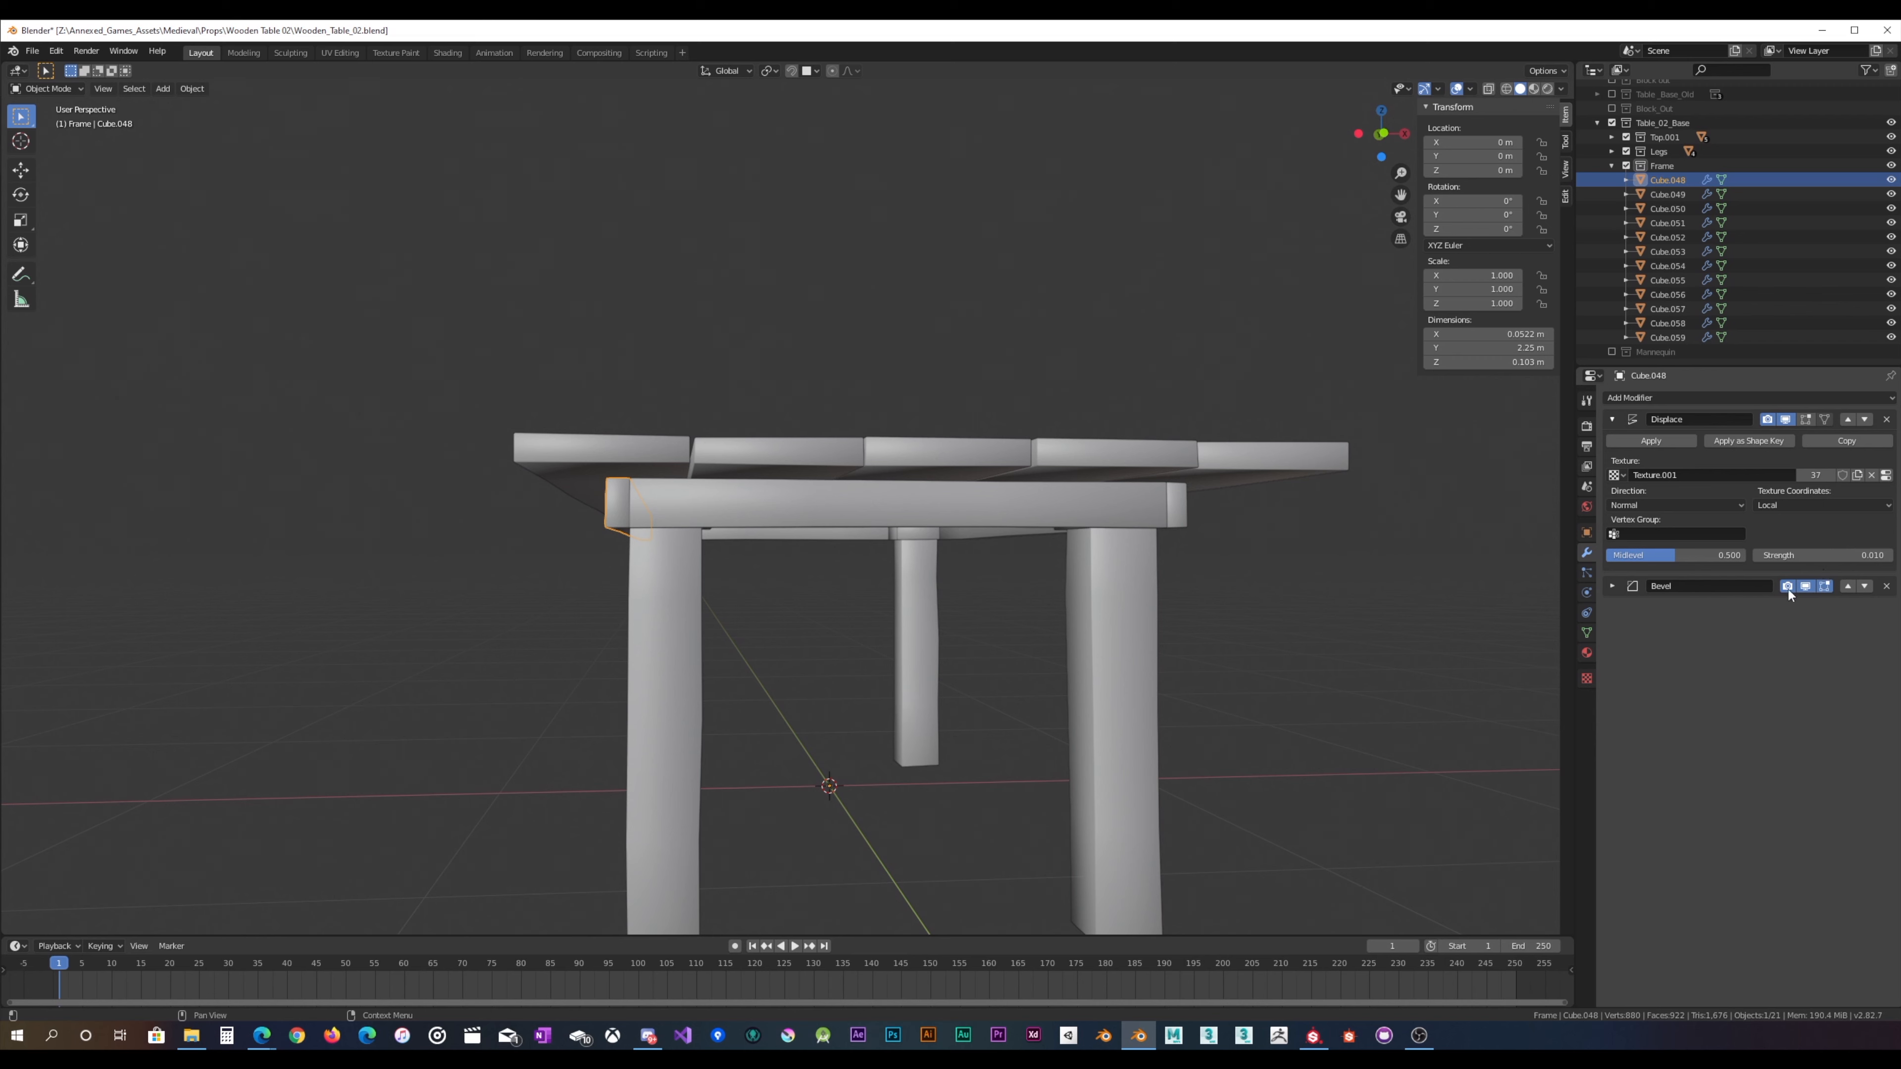
# Step: Link the modifiers of Cube.059 to all other frame pieces, and check the Displace settings of Cube.058
pyautogui.click(1649, 334)
pyautogui.keyDown('shift'); pyautogui.click(1669, 181); pyautogui.keyUp('shift')
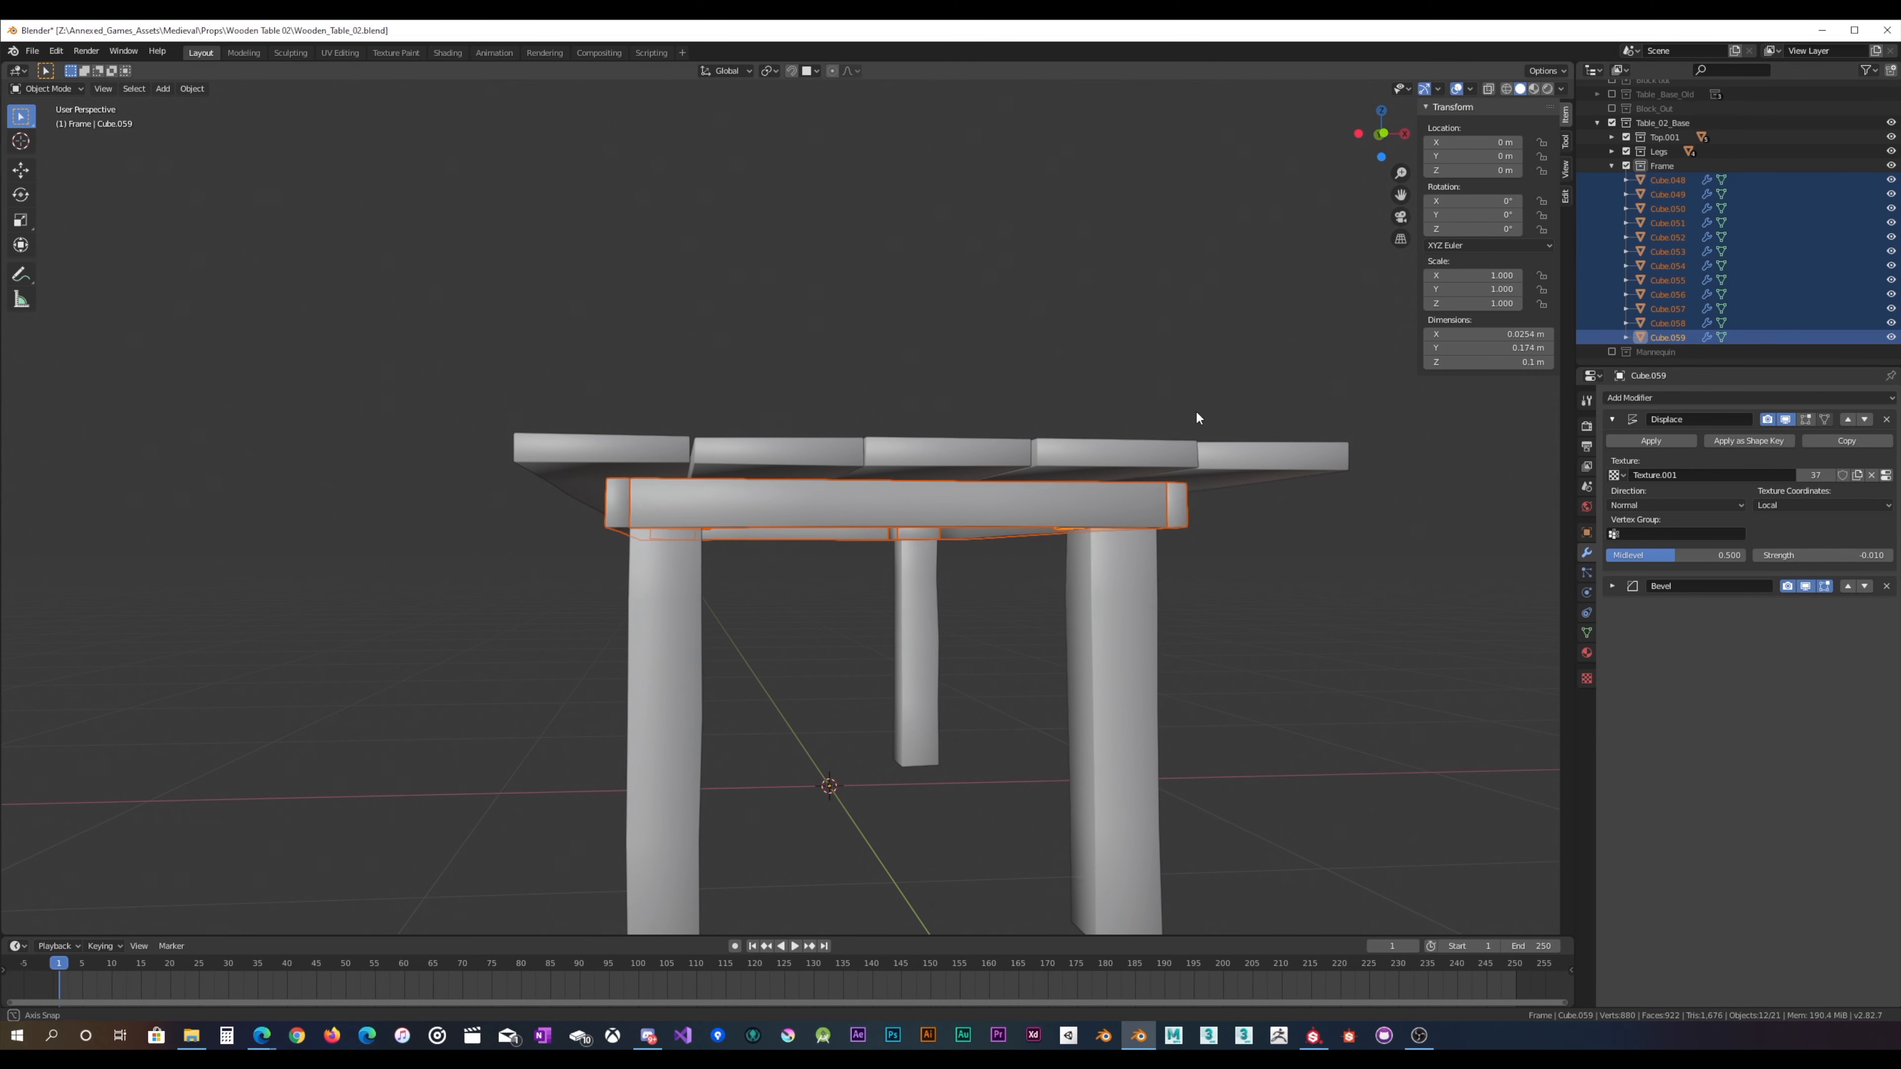
pyautogui.press('KP_Decimal')
pyautogui.hotkey('ctrl', 'l')
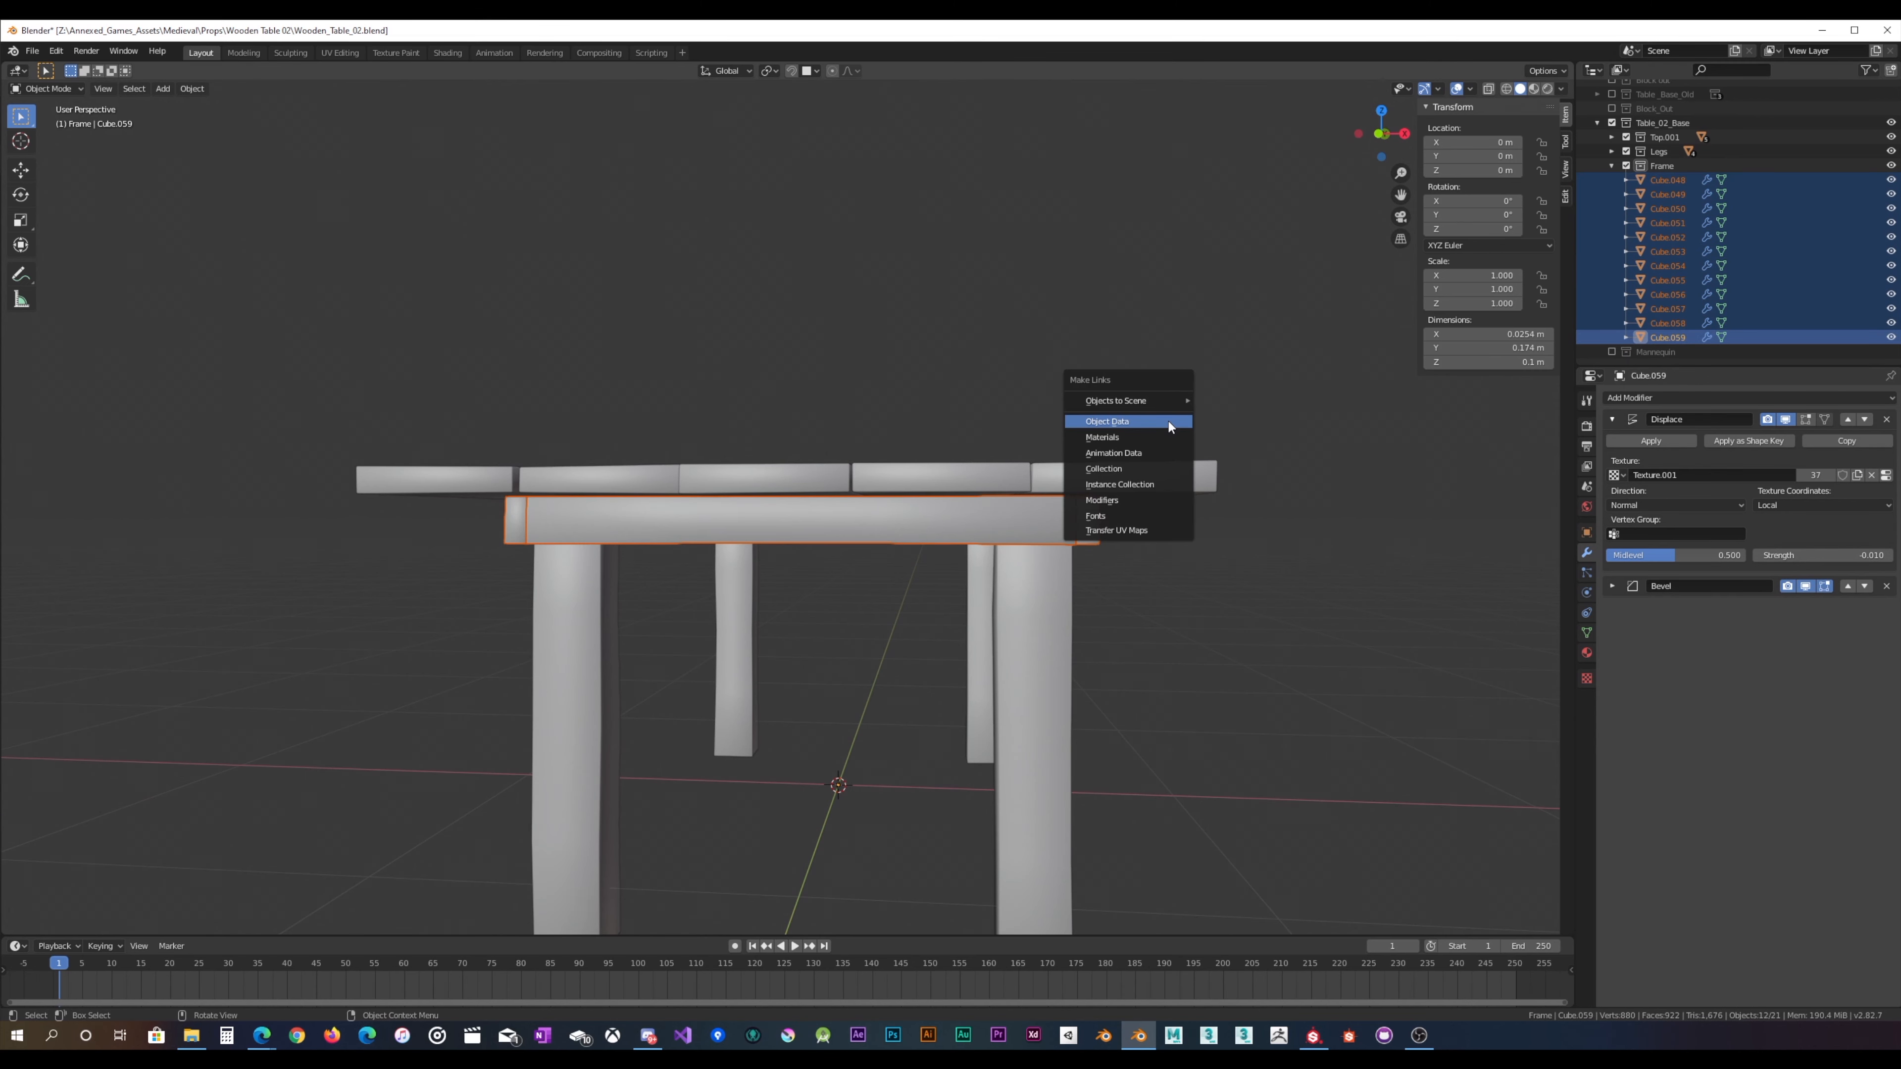
pyautogui.click(1144, 498)
pyautogui.moveTo(916, 542); pyautogui.dragTo(922, 537, button='middle')
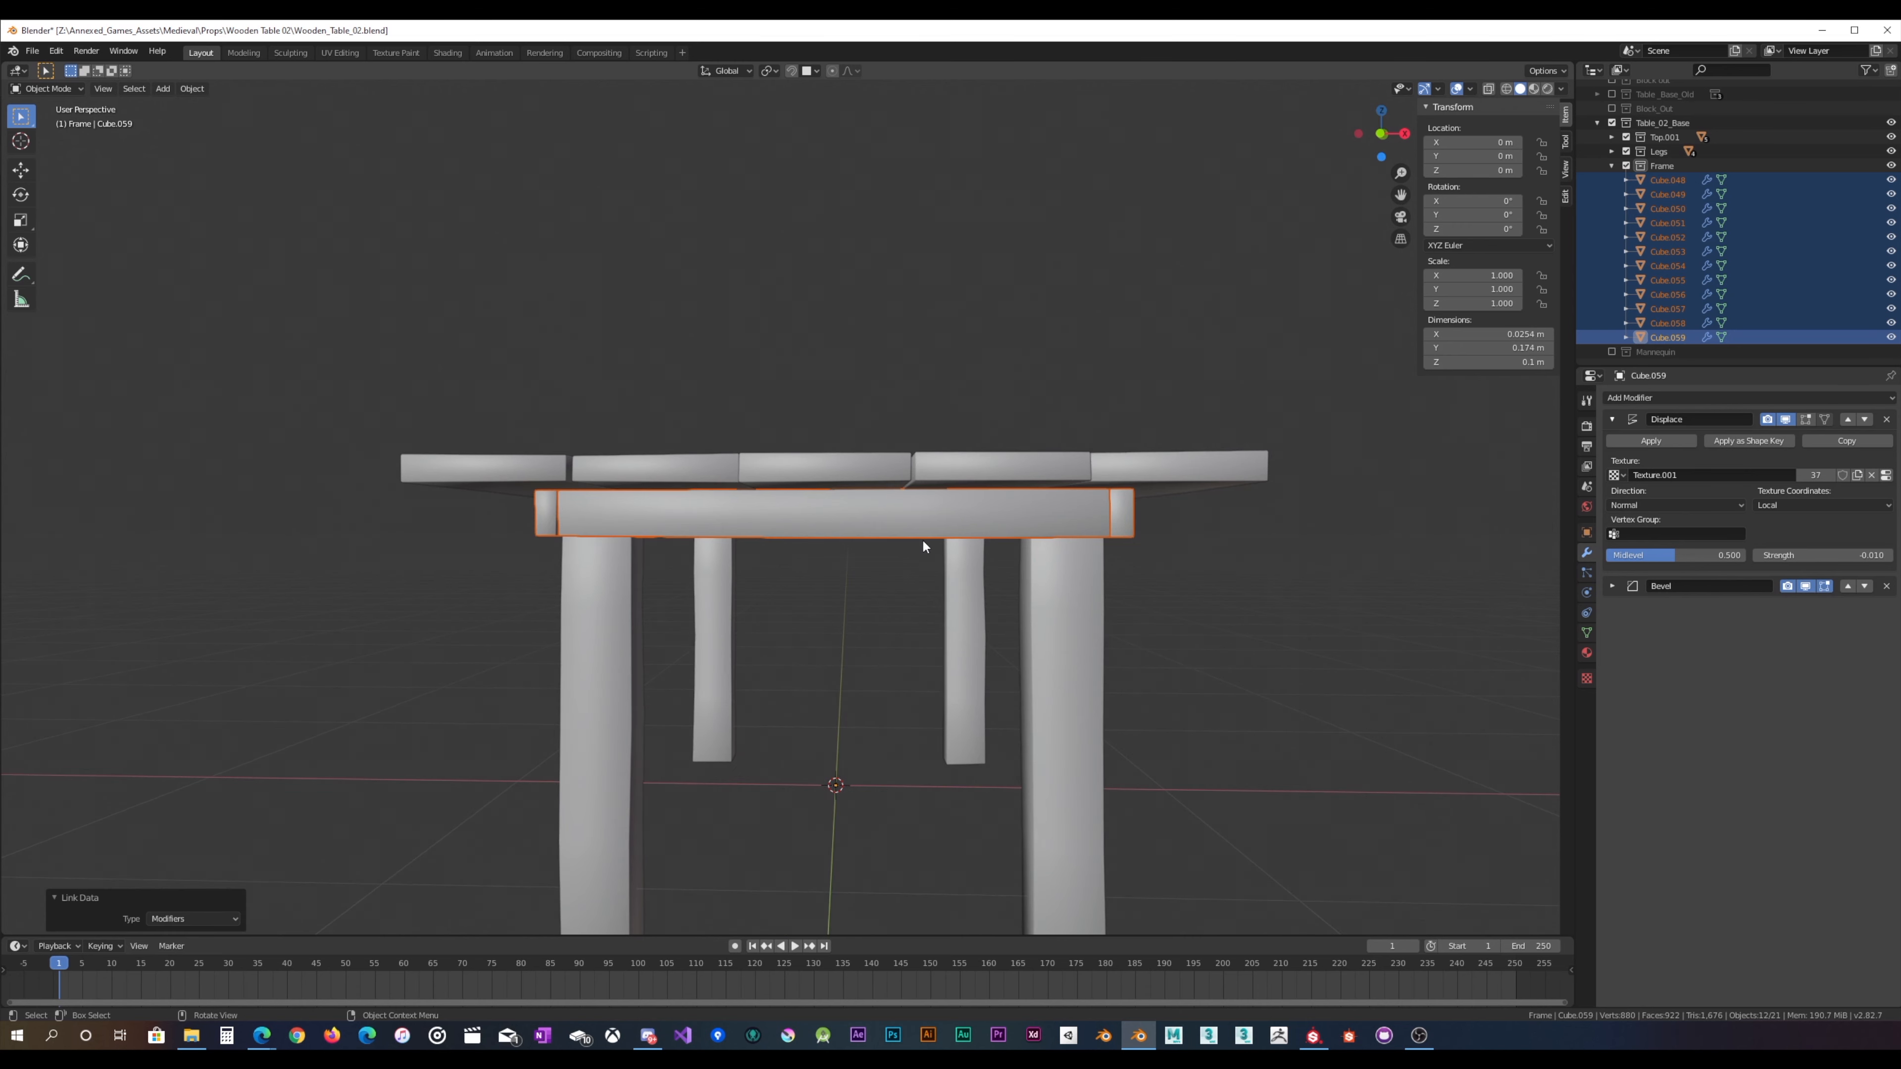
pyautogui.scroll(4, 923, 538)
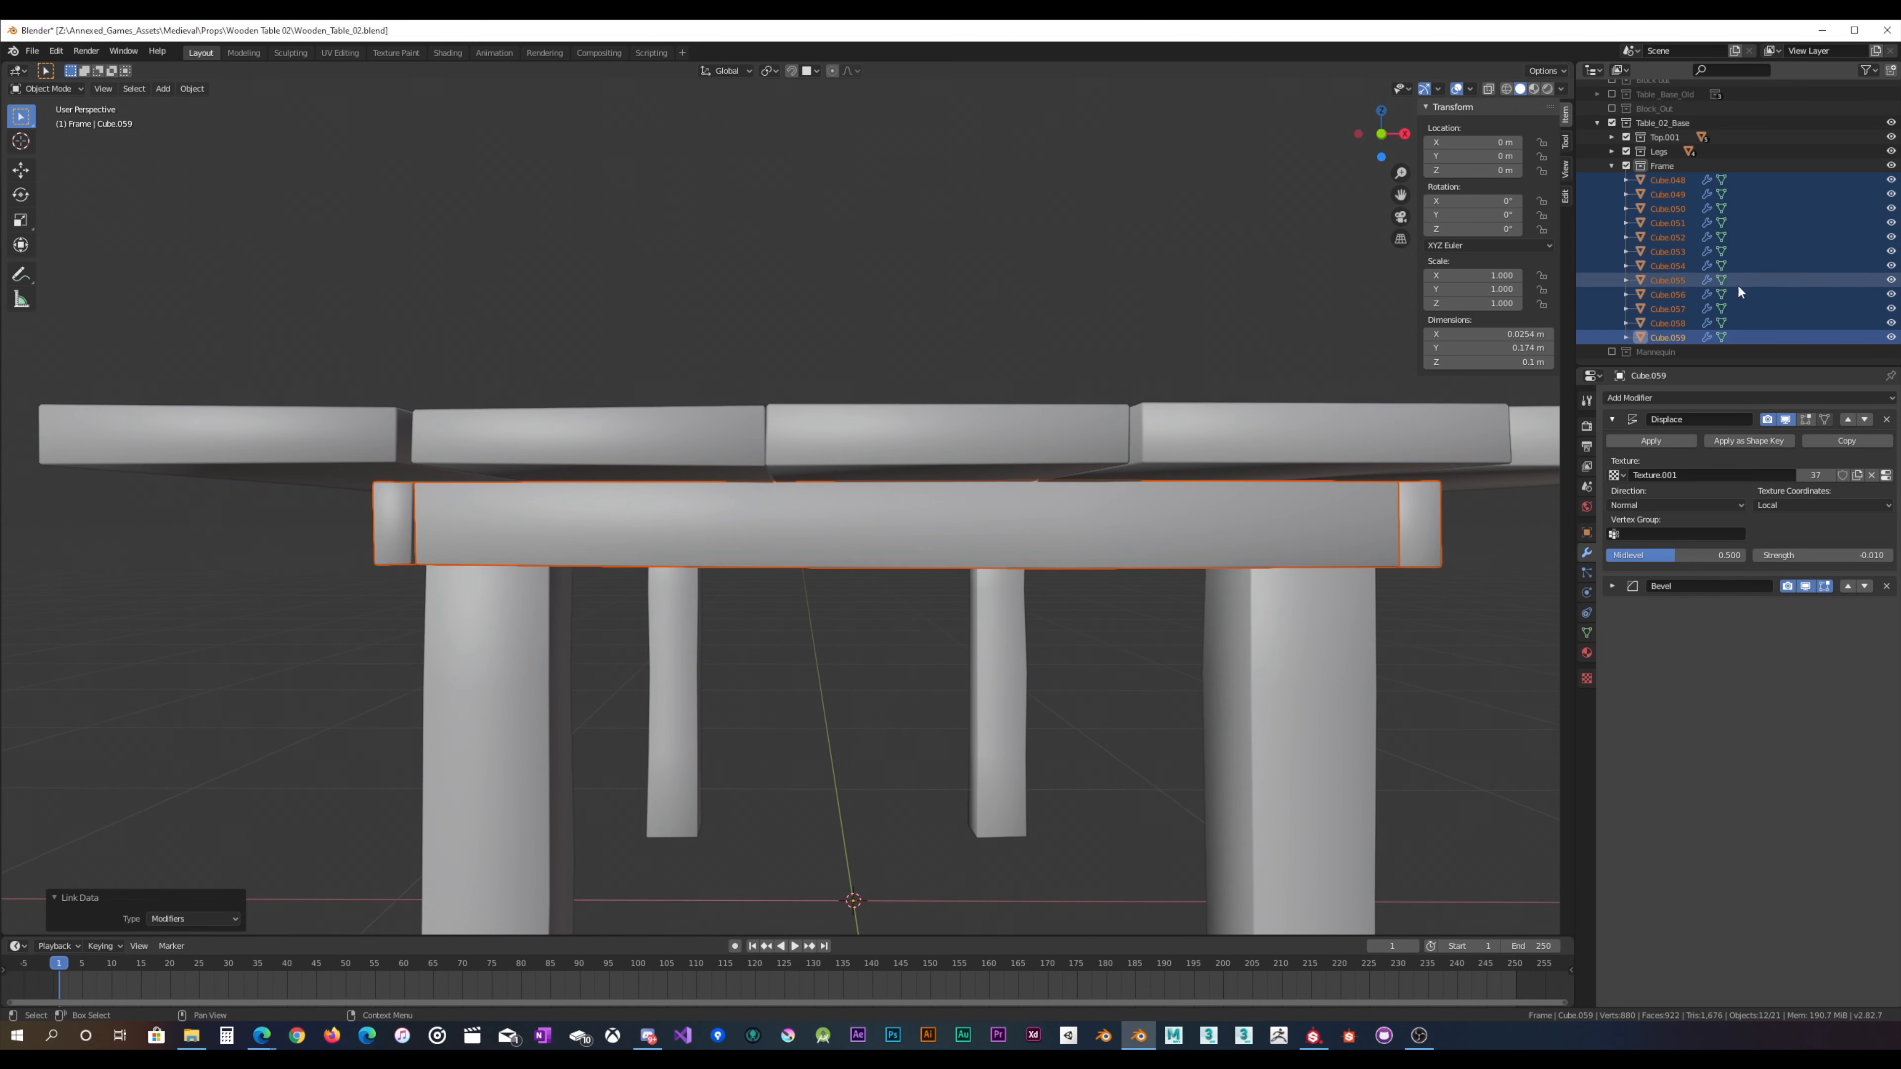
pyautogui.click(1662, 338)
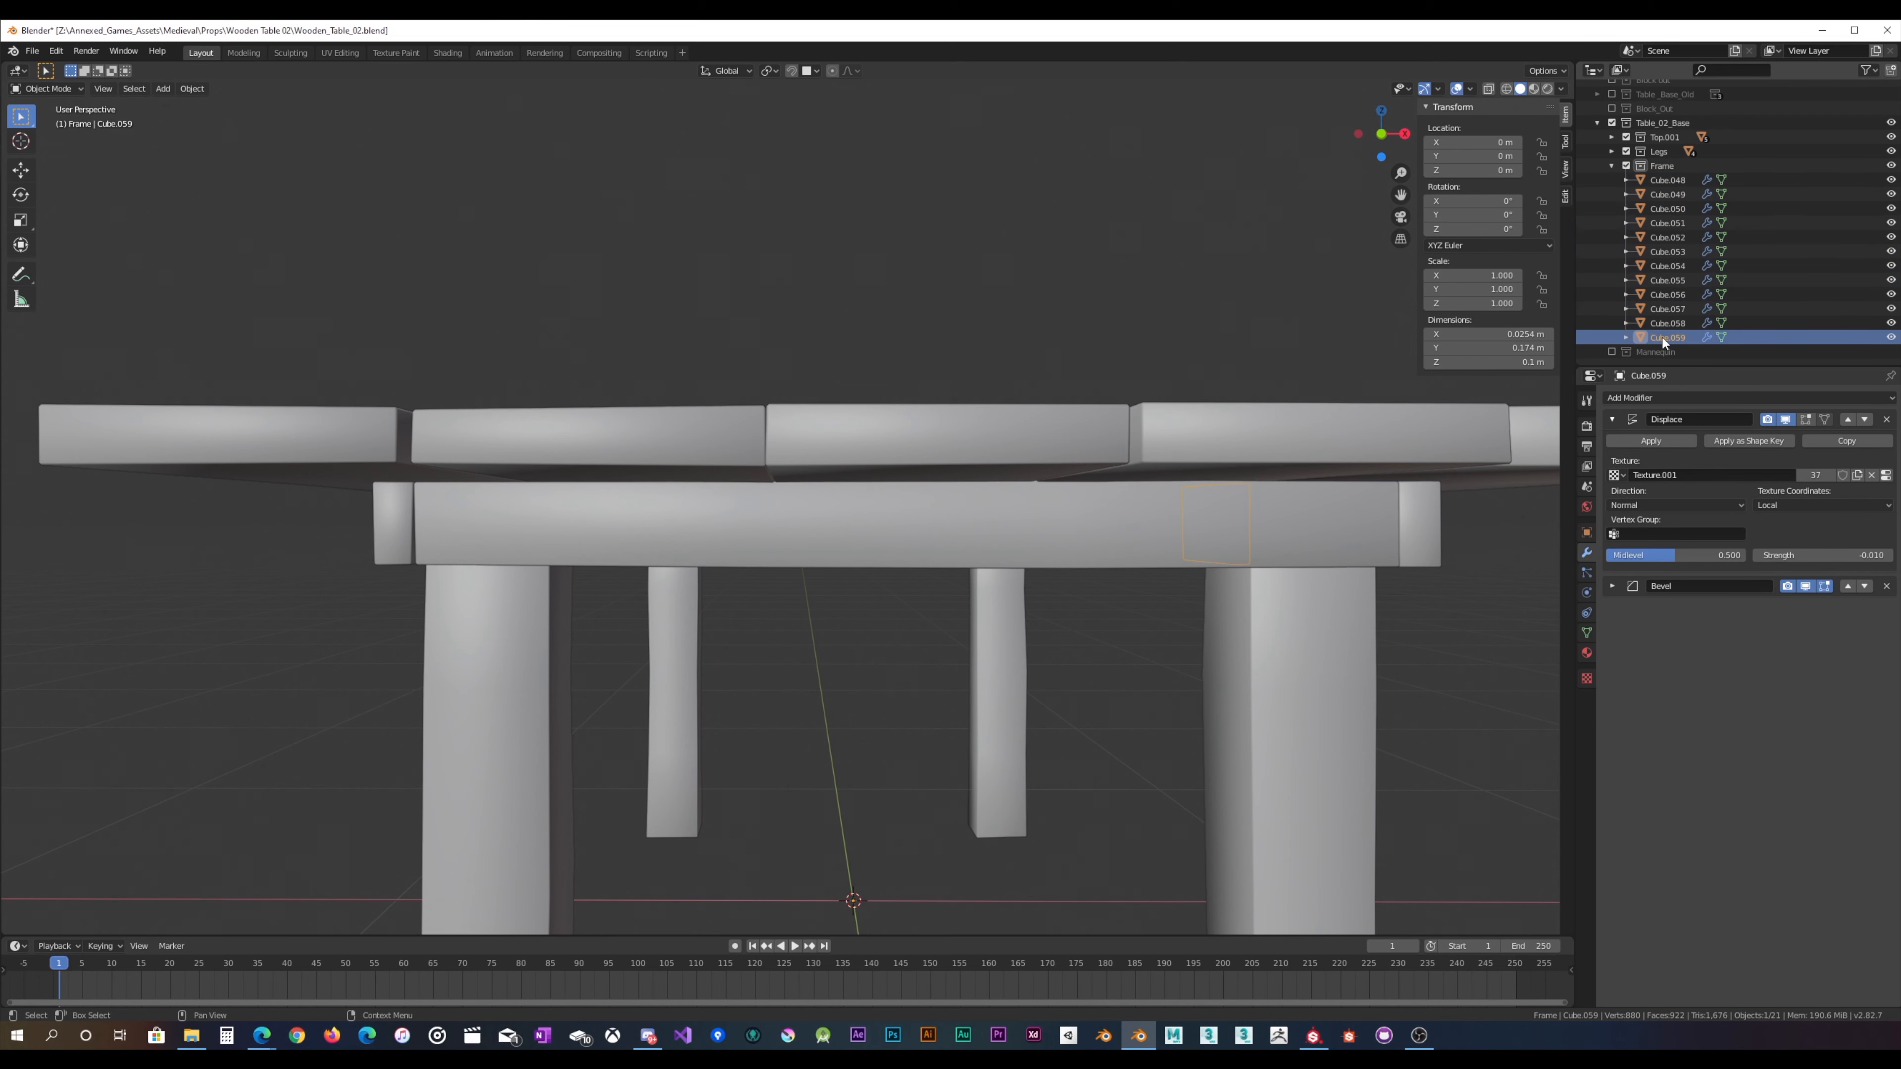
pyautogui.click(1670, 321)
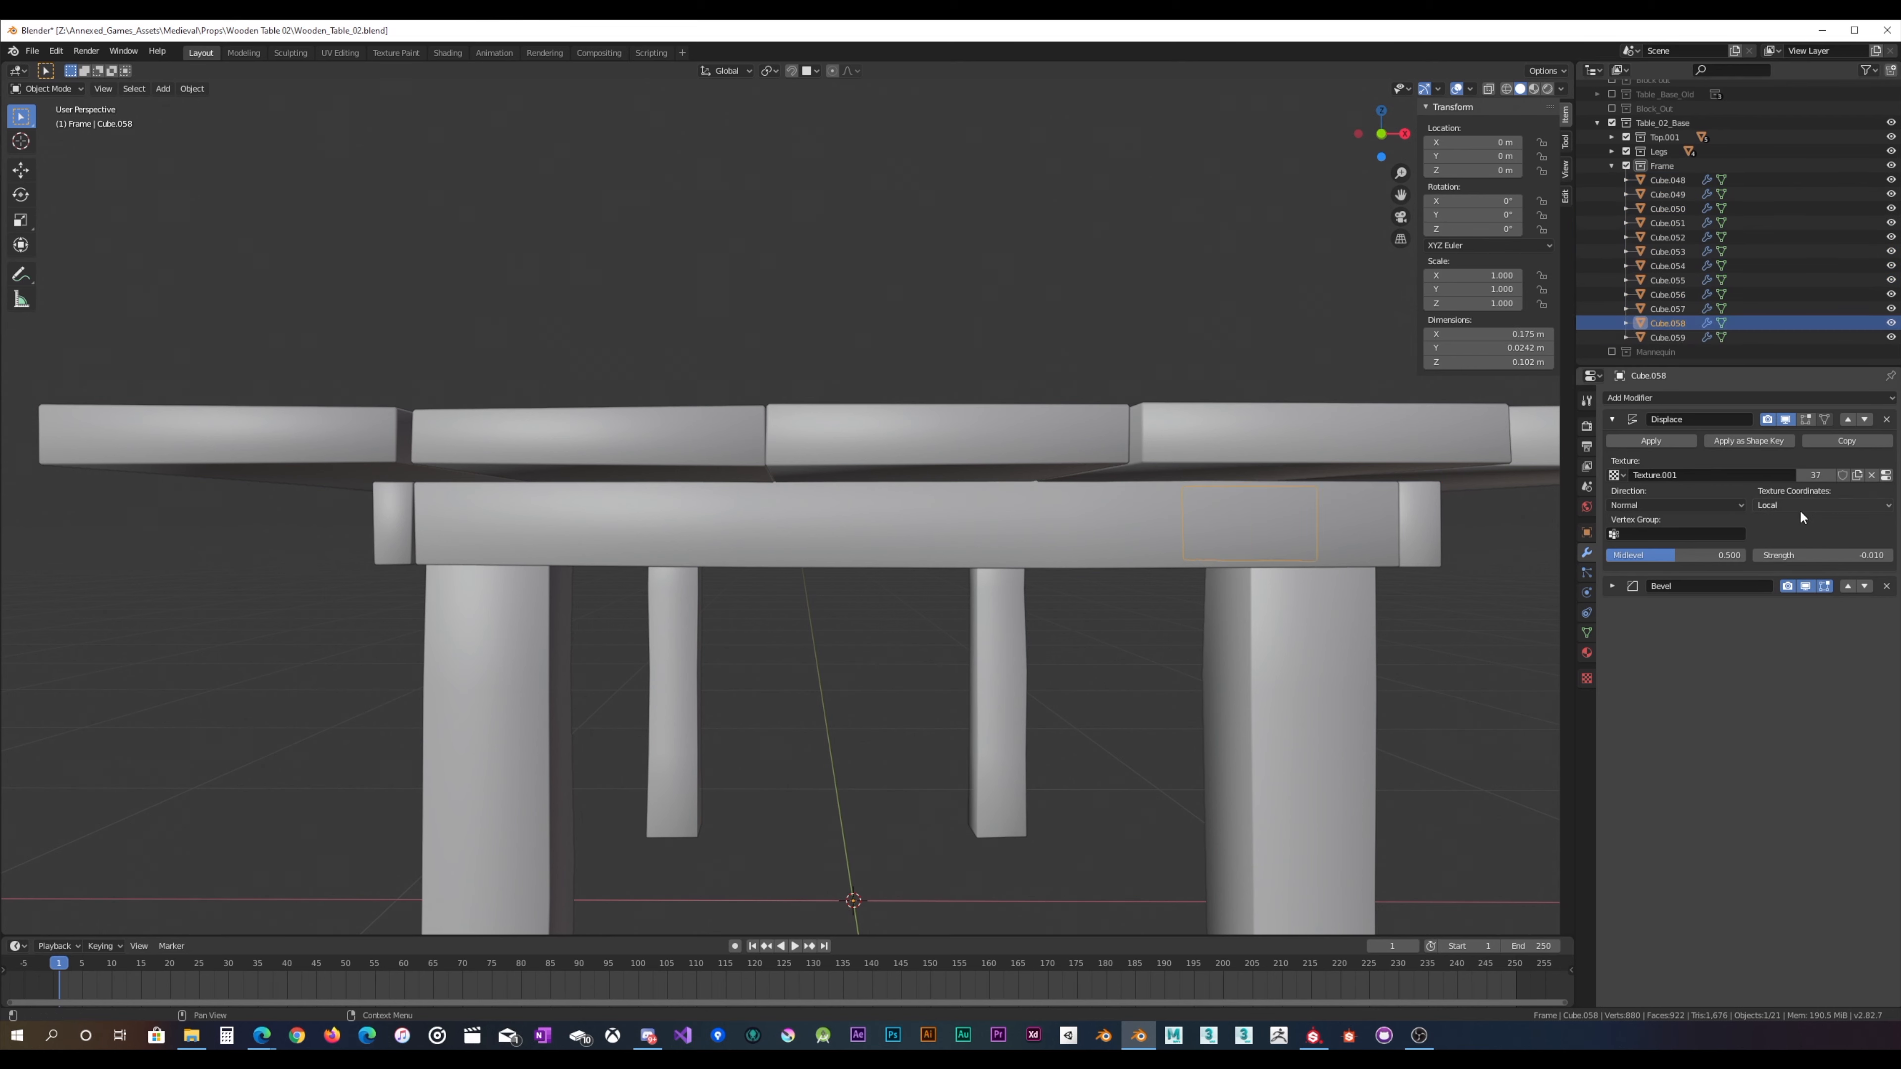
# Step: With all frame pieces selected and Cube.059 active, set its Displace strength to 0.01 and link its modifiers to the others
pyautogui.click(1668, 337)
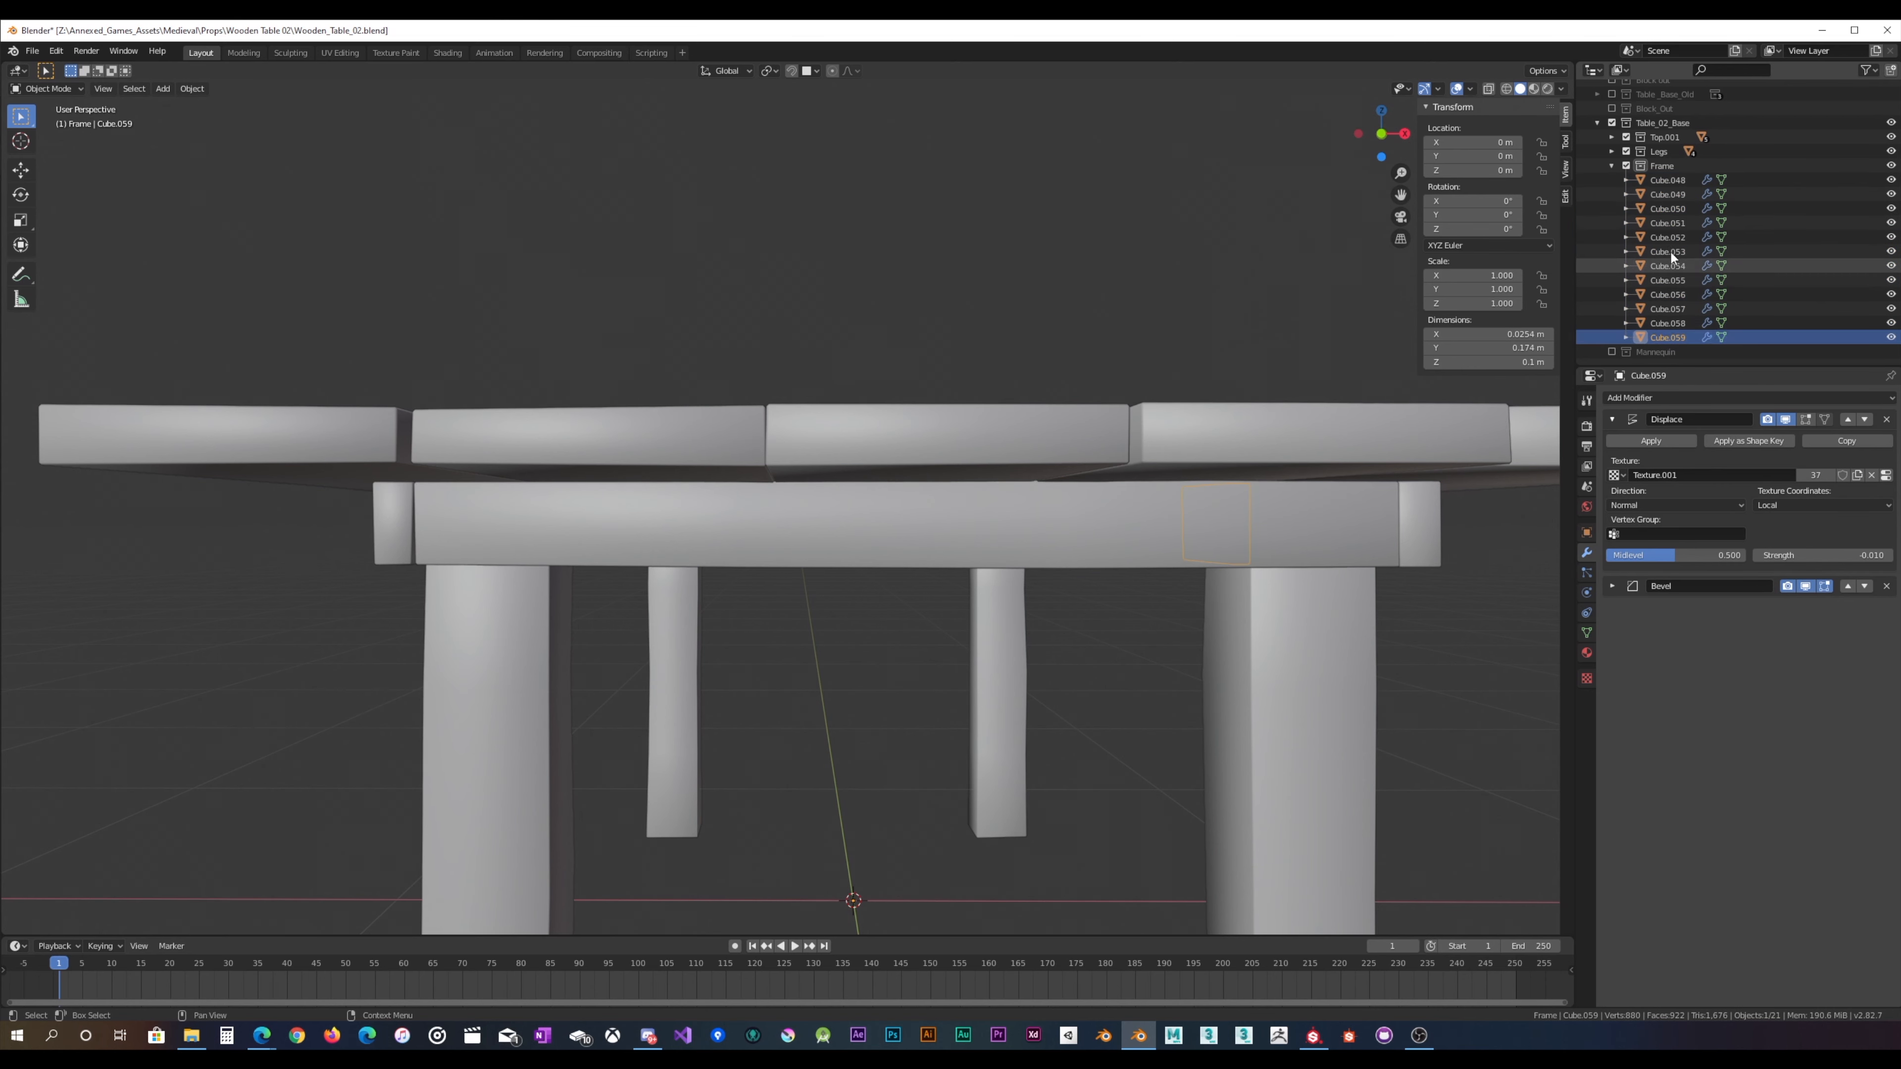
pyautogui.keyDown('shift'); pyautogui.click(1667, 183); pyautogui.keyUp('shift')
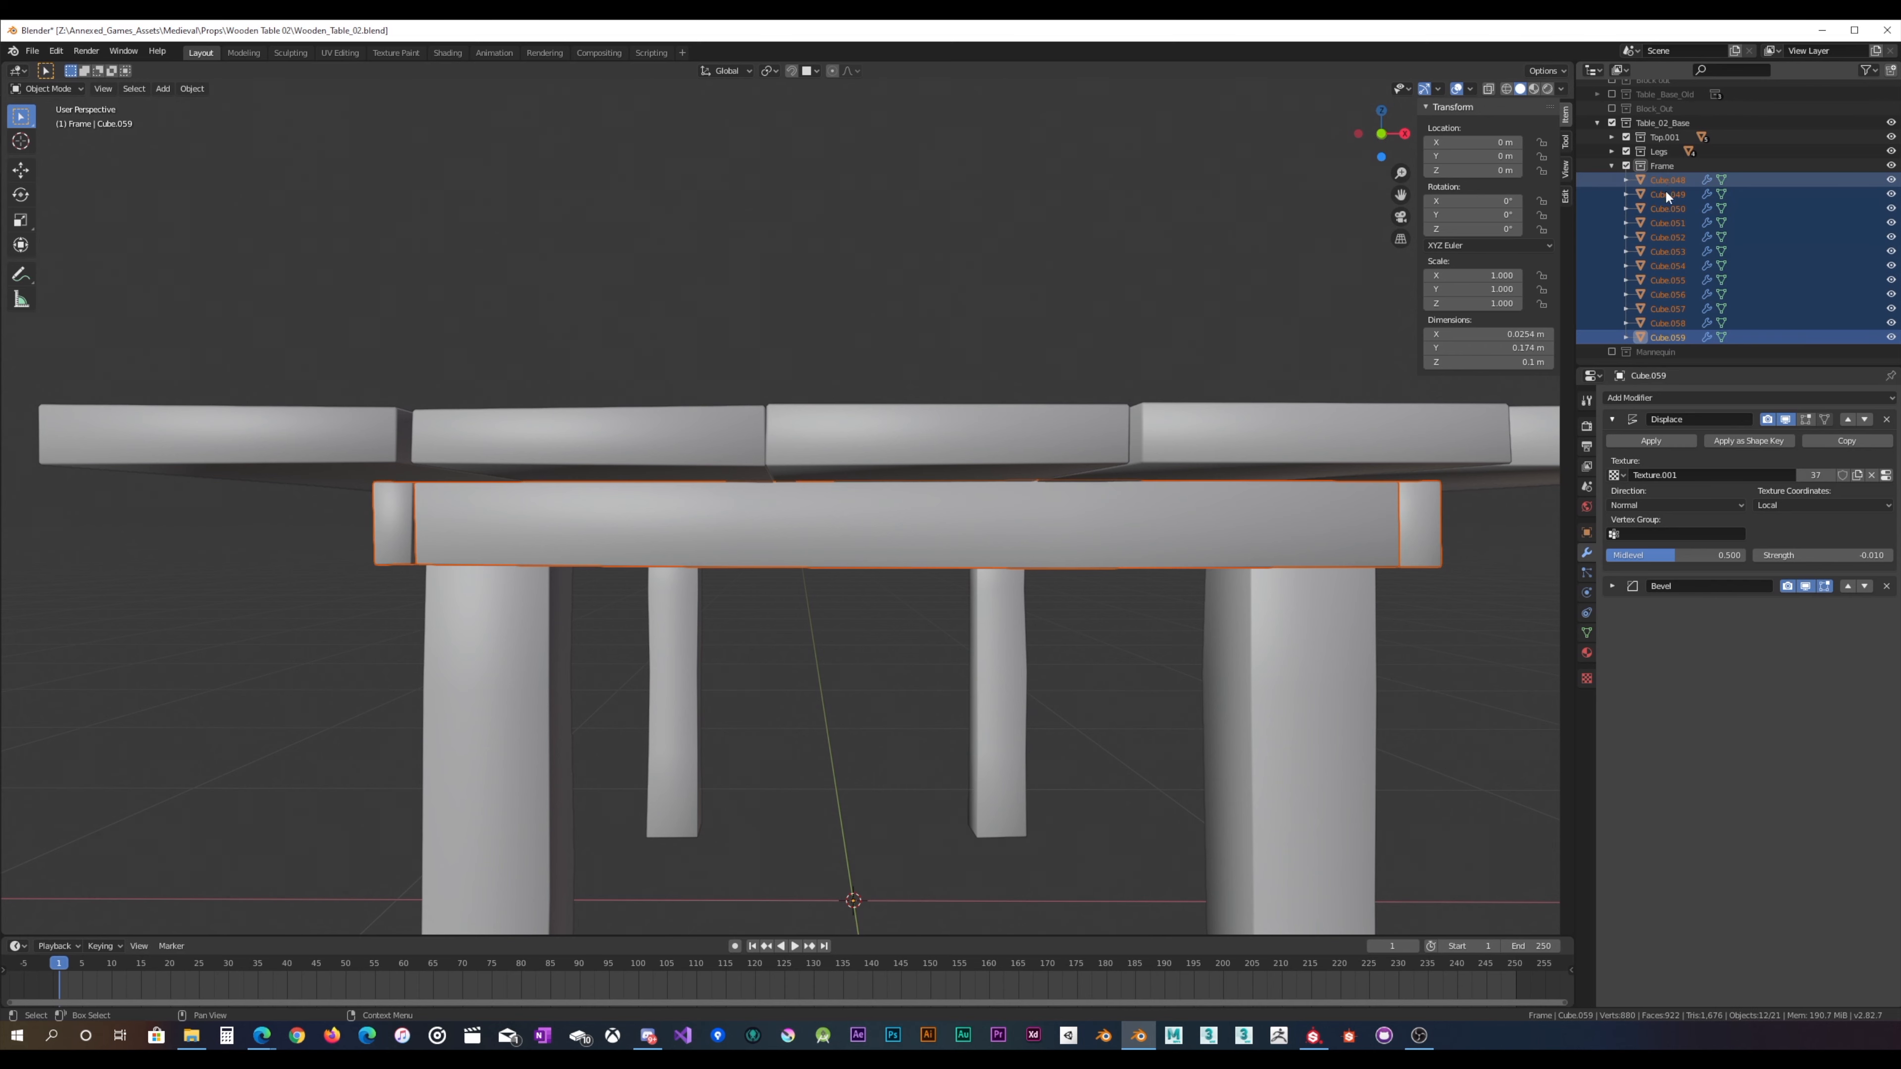
pyautogui.click(1835, 556)
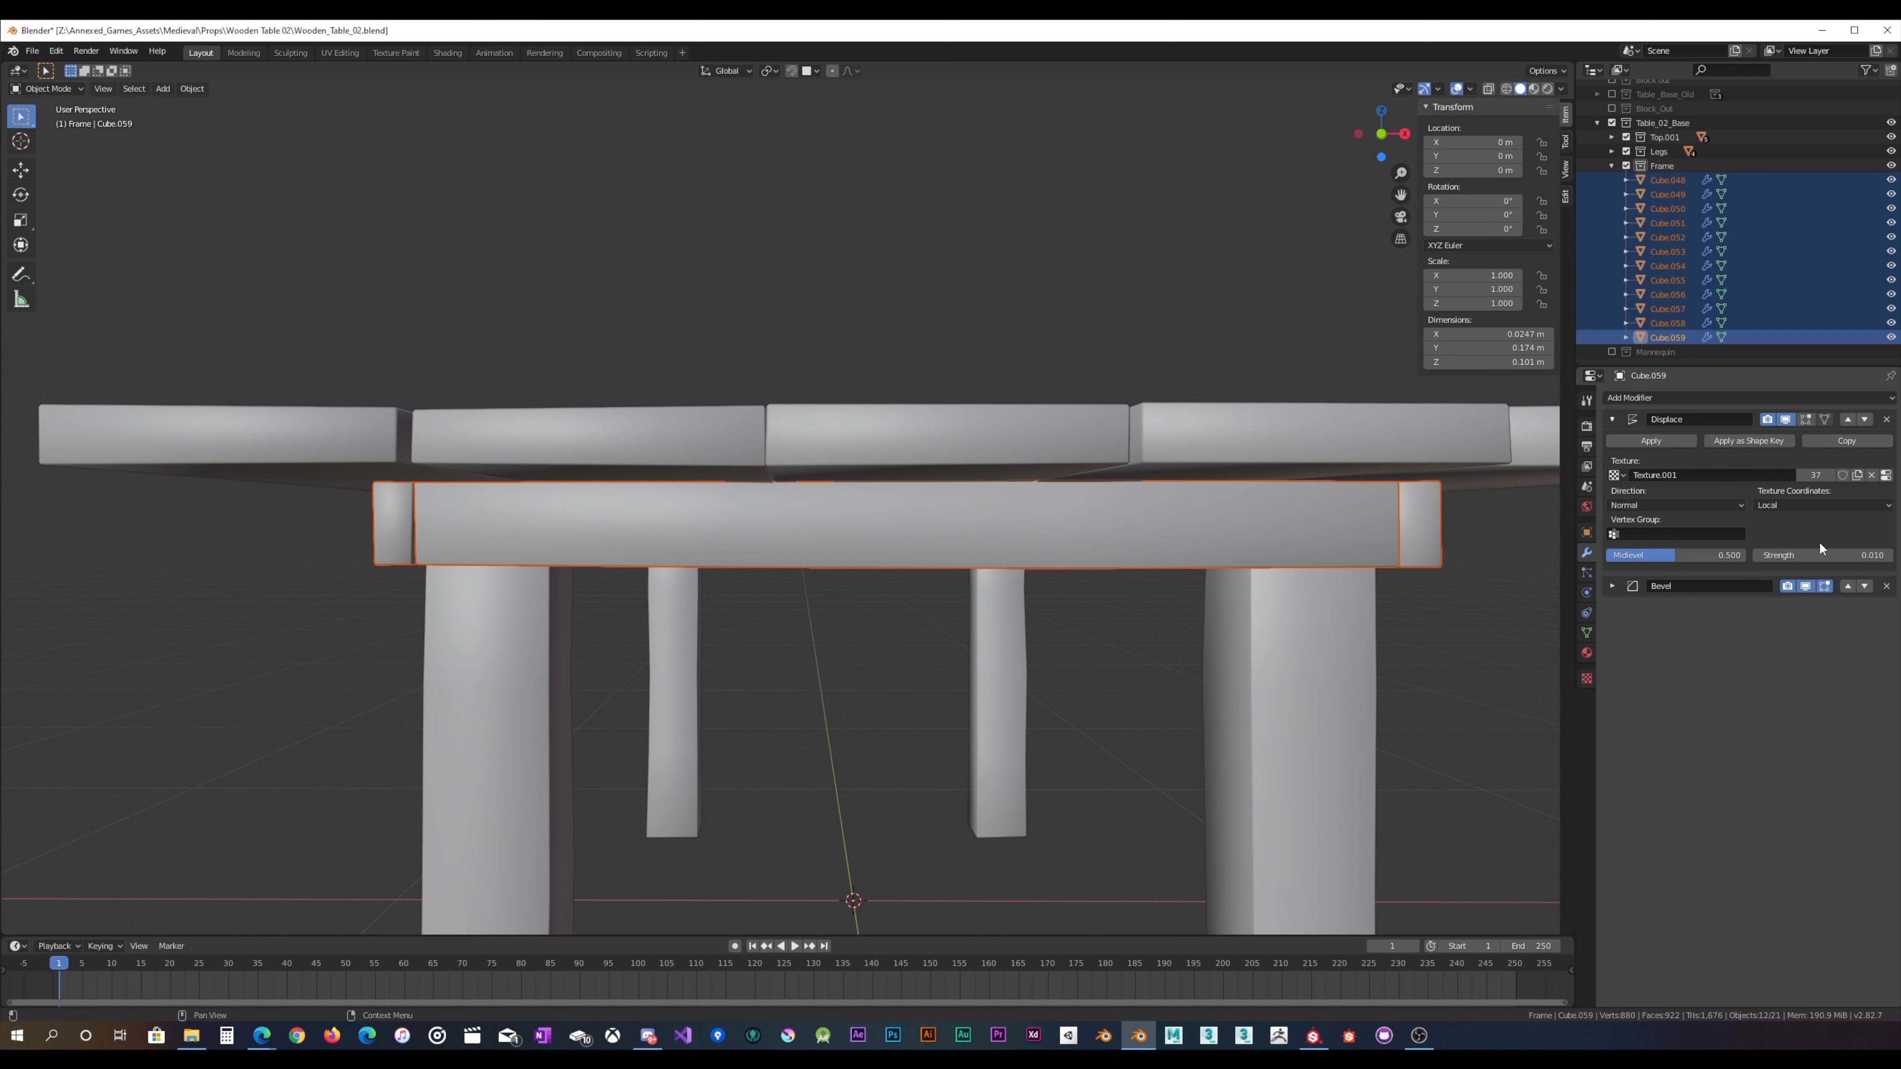
pyautogui.hotkey('ctrl', 'l')
pyautogui.click(1007, 507)
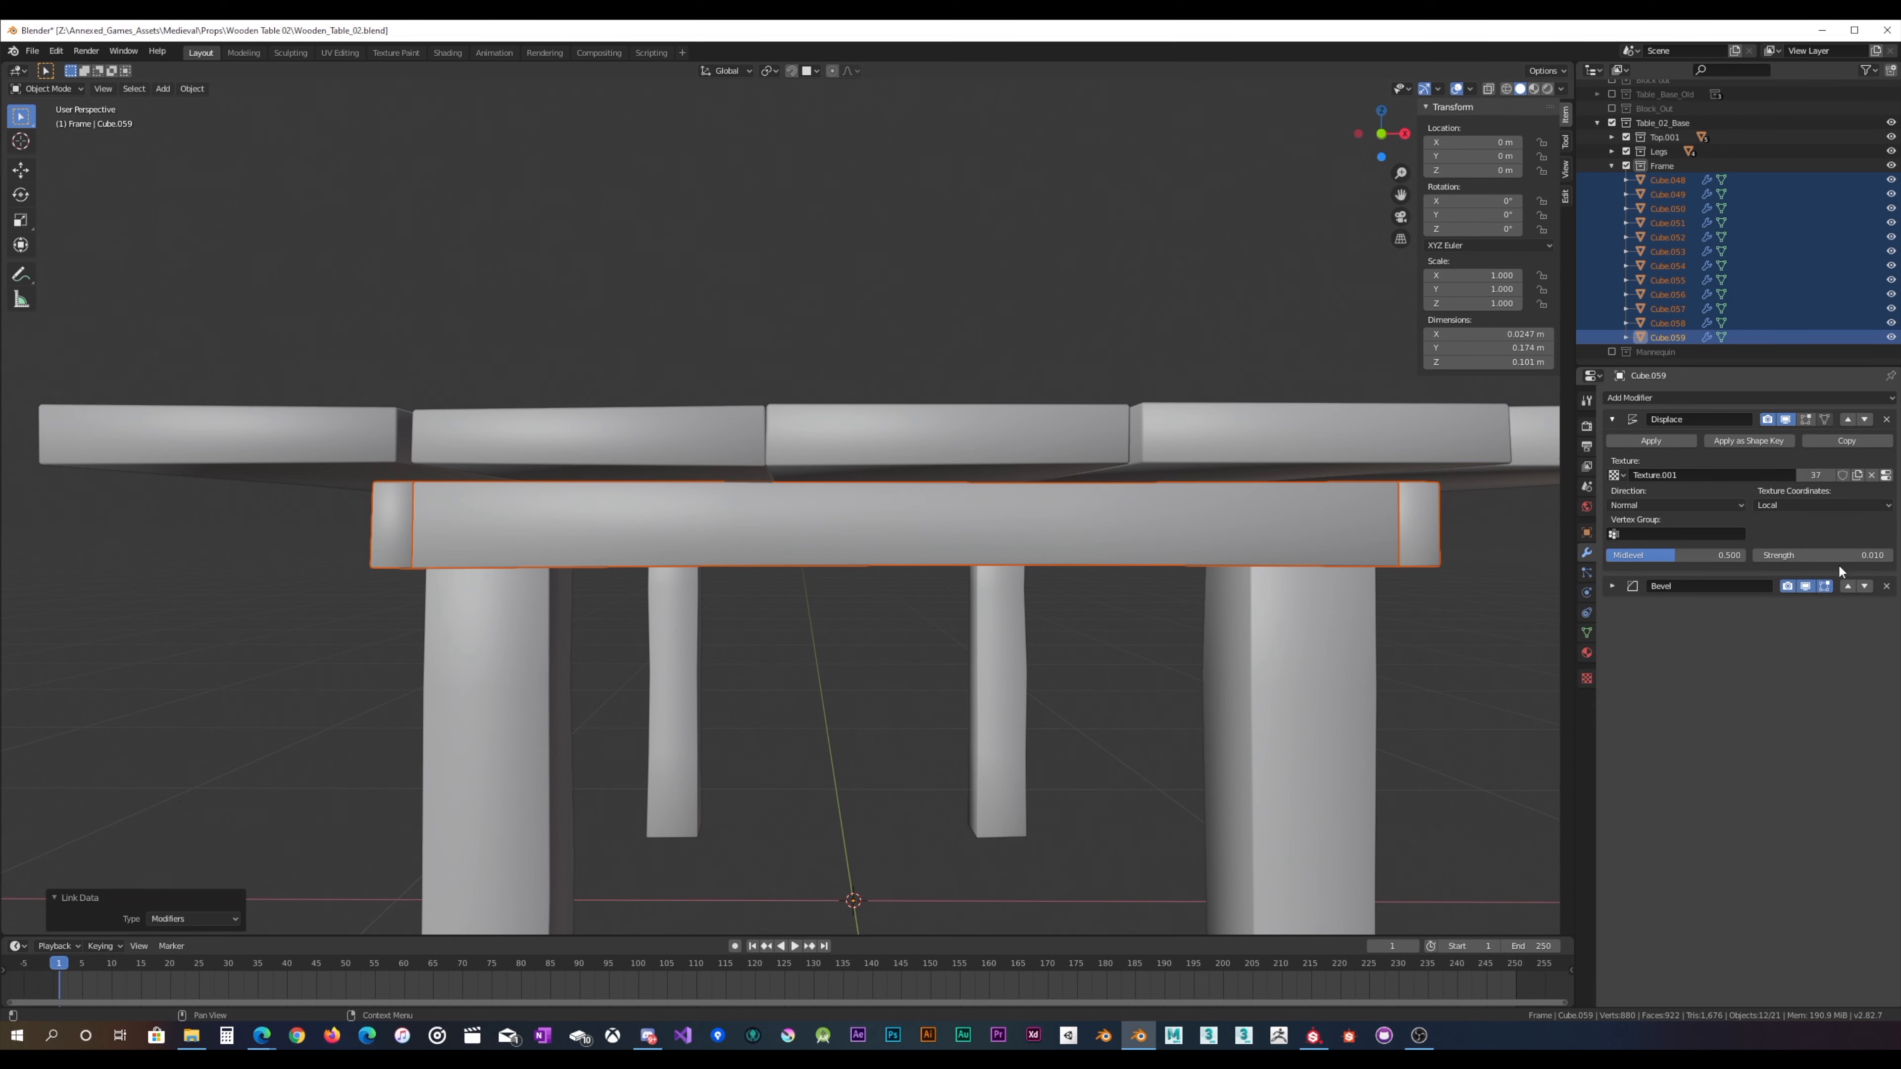
# Step: Check the linked Displace strength on the frame boards Cube.048 and Cube.050
pyautogui.scroll(-4, 1006, 527)
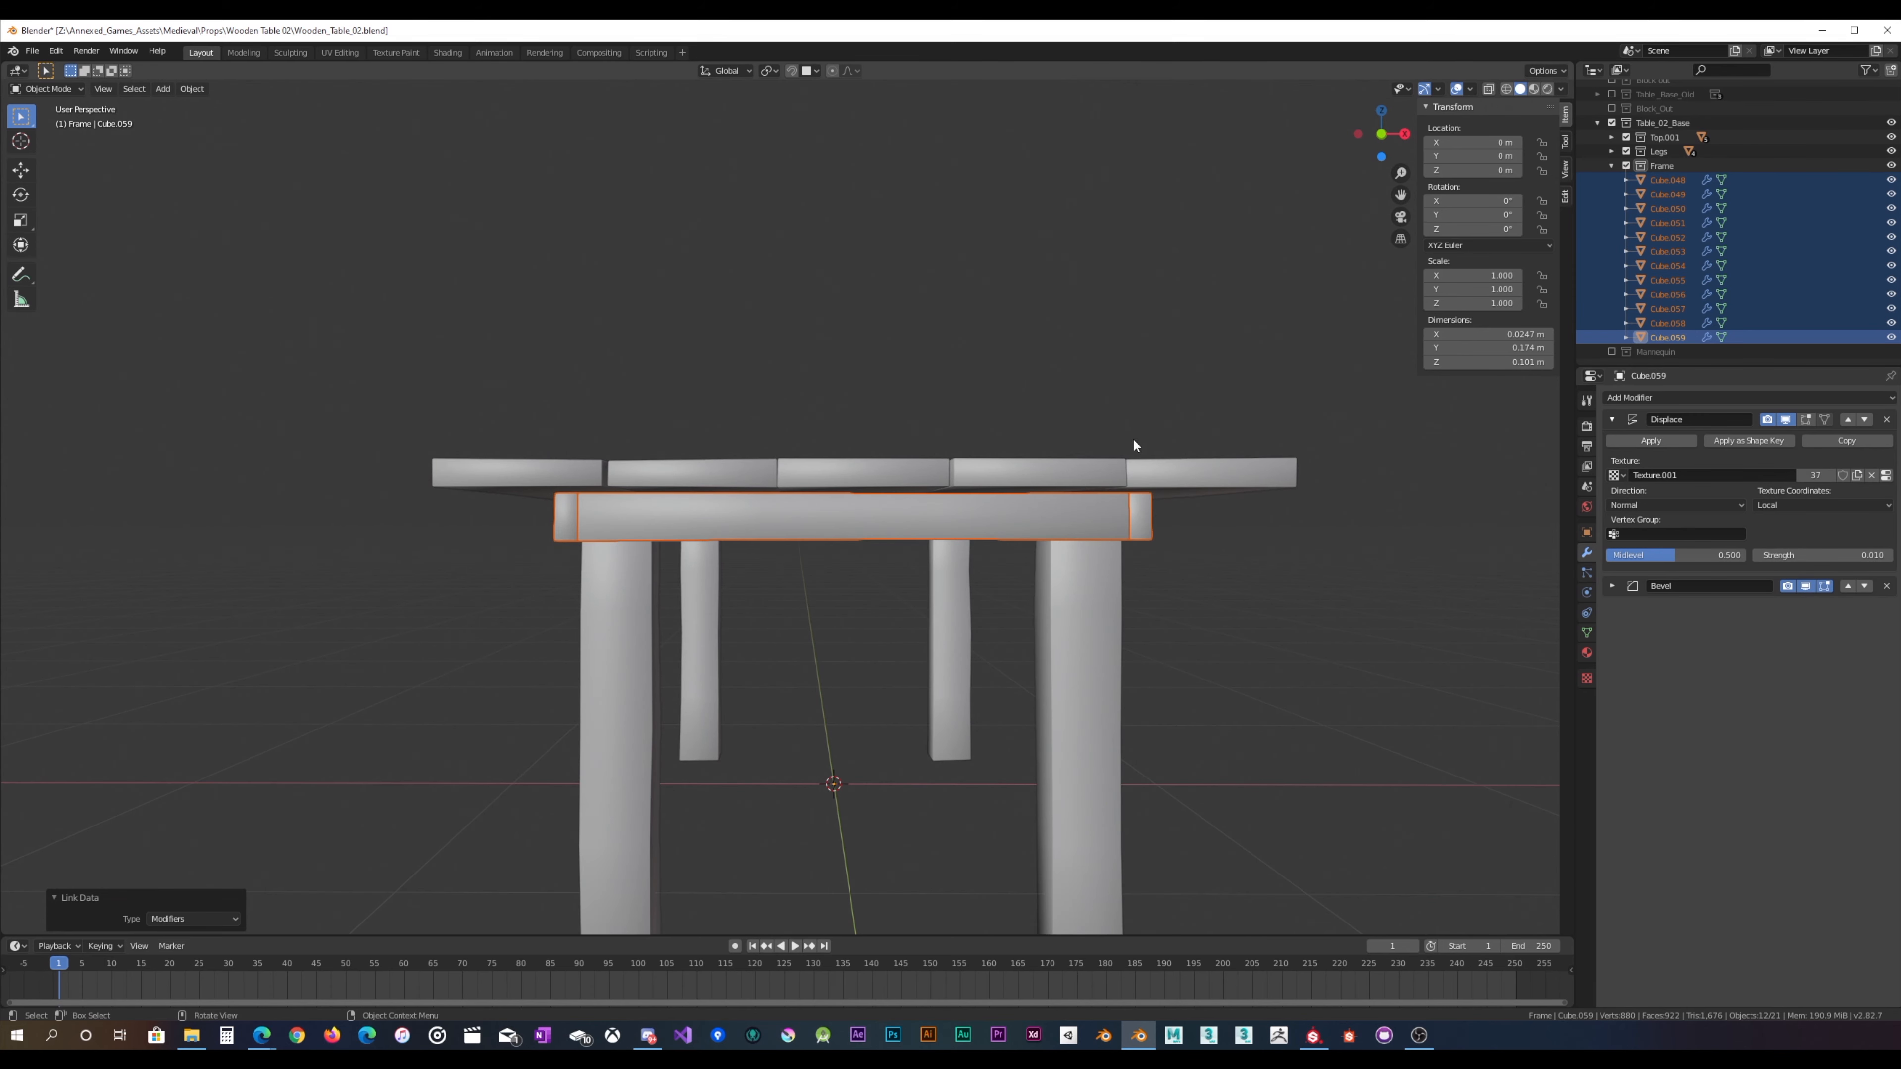
pyautogui.moveTo(1133, 446); pyautogui.dragTo(815, 526, button='middle')
pyautogui.click(812, 524)
pyautogui.moveTo(1095, 526); pyautogui.dragTo(1068, 517, button='middle')
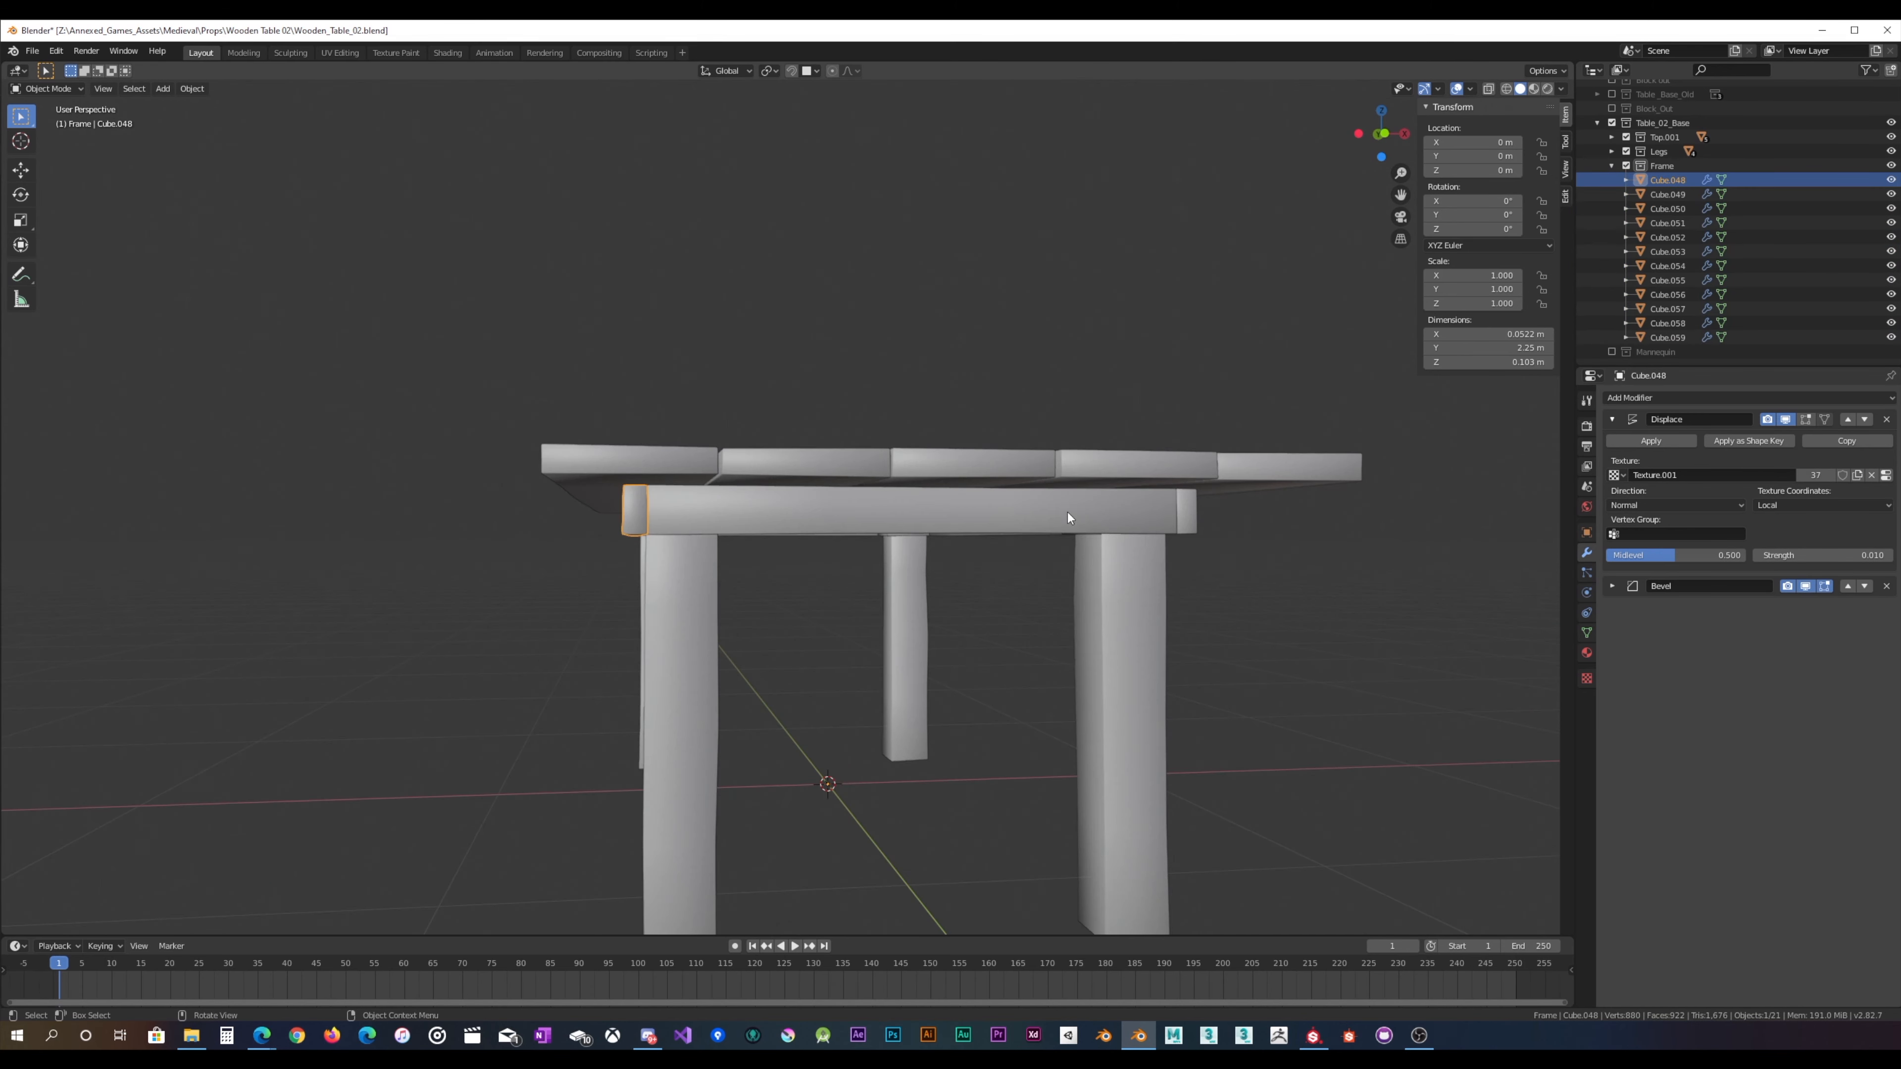
pyautogui.click(1048, 514)
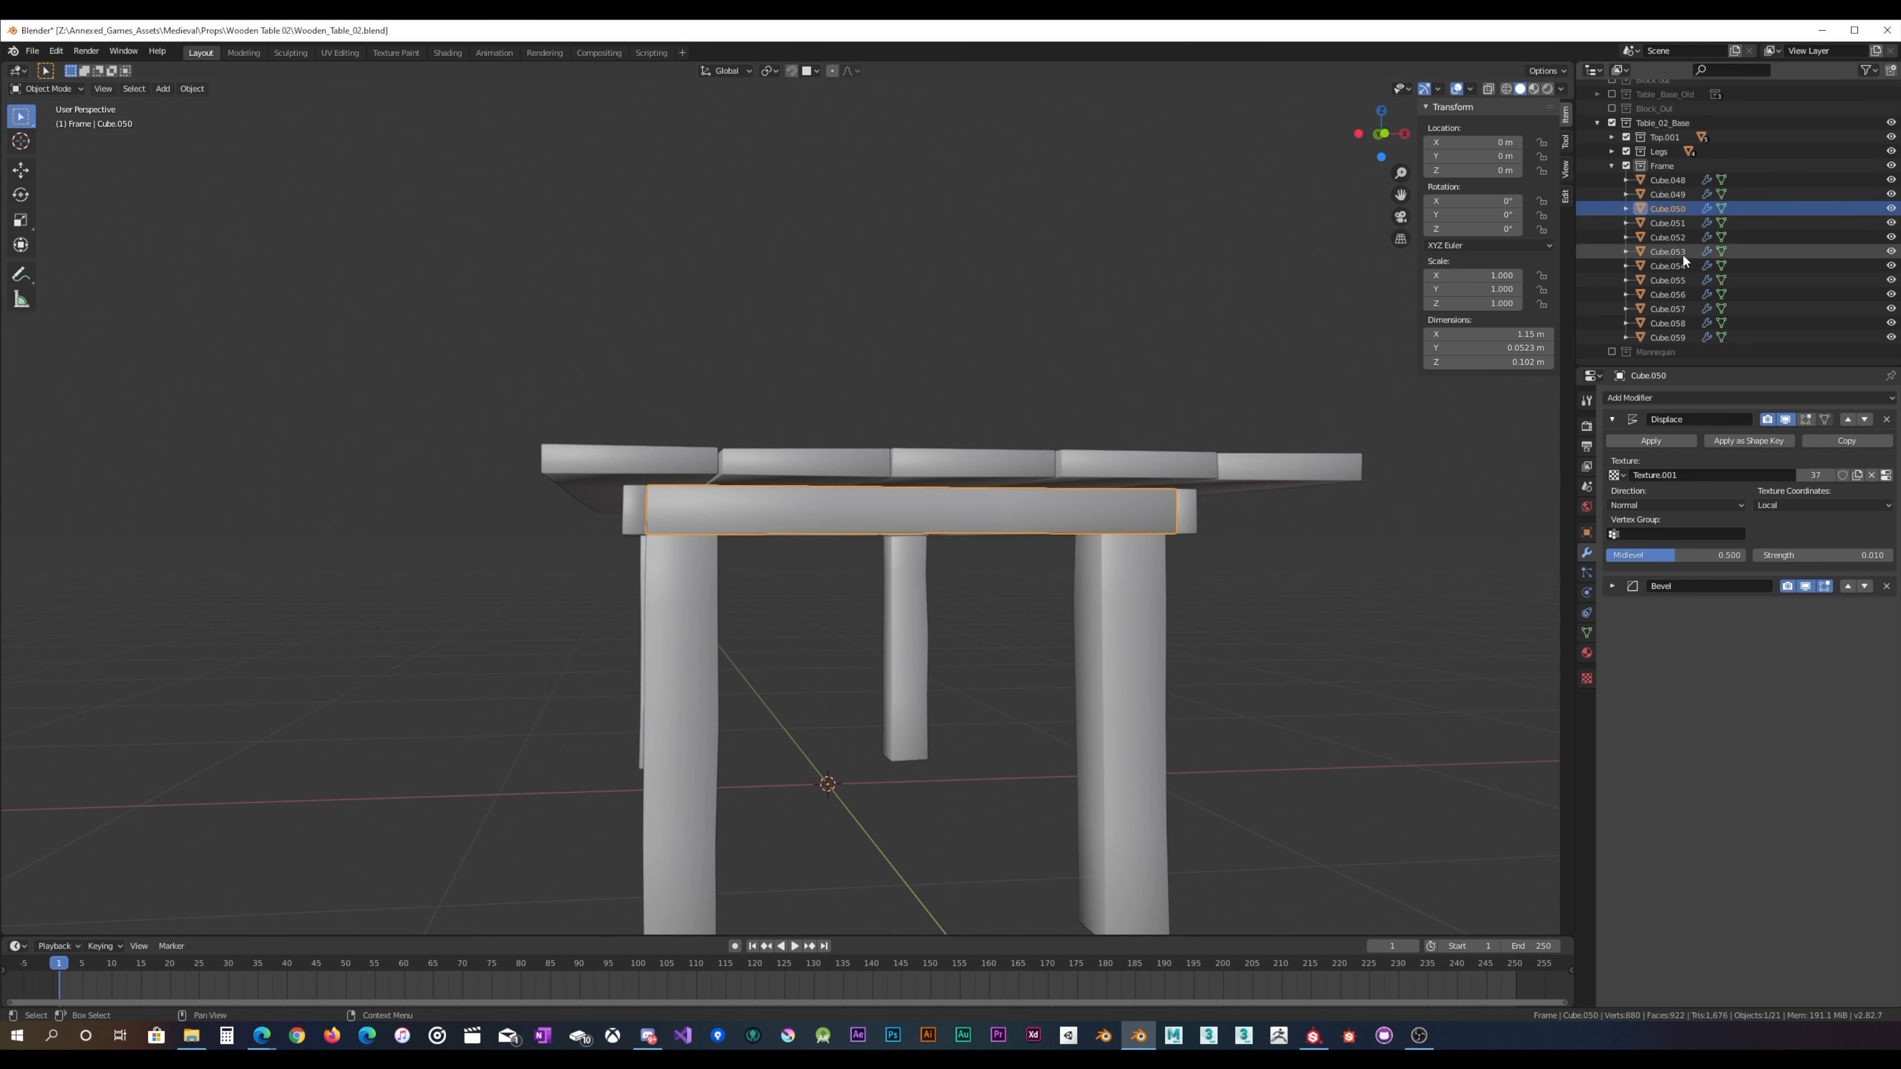
pyautogui.hotkey('ctrl', 'l')
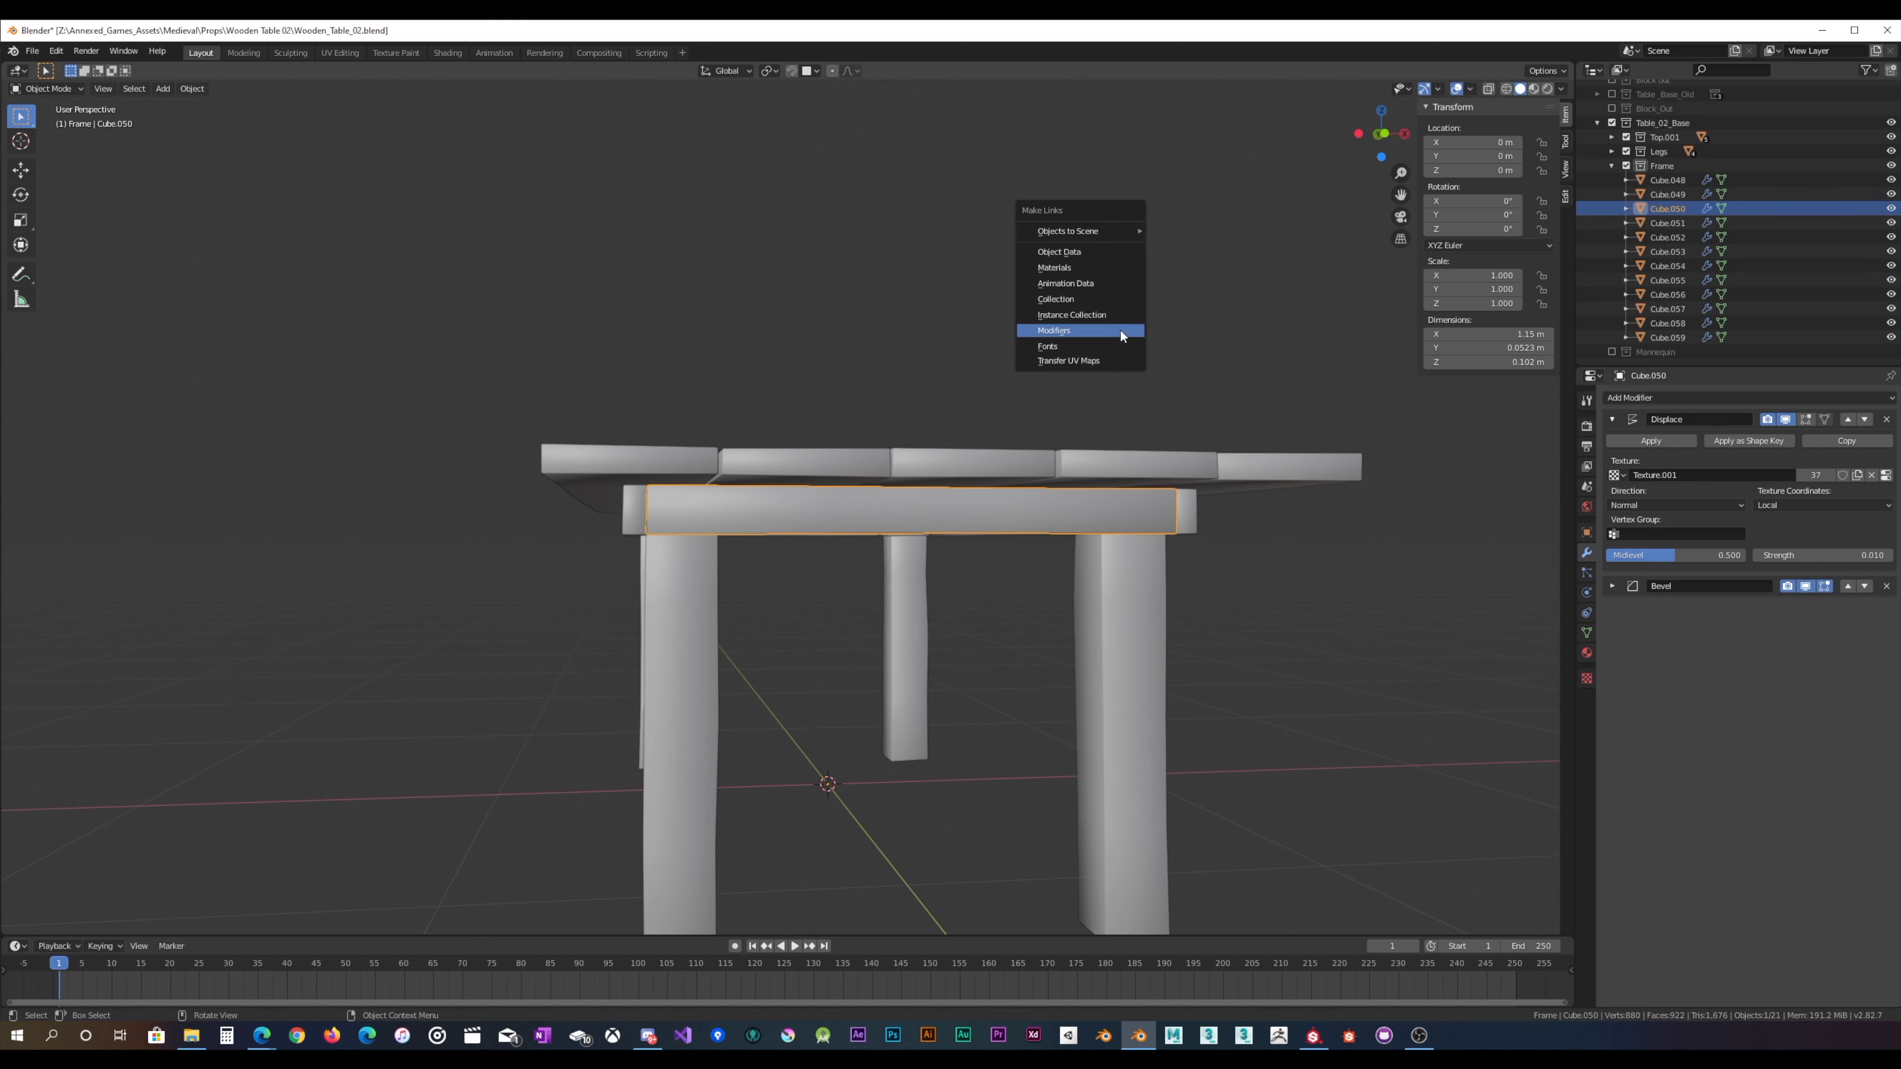
pyautogui.click(1120, 330)
pyautogui.click(1231, 329)
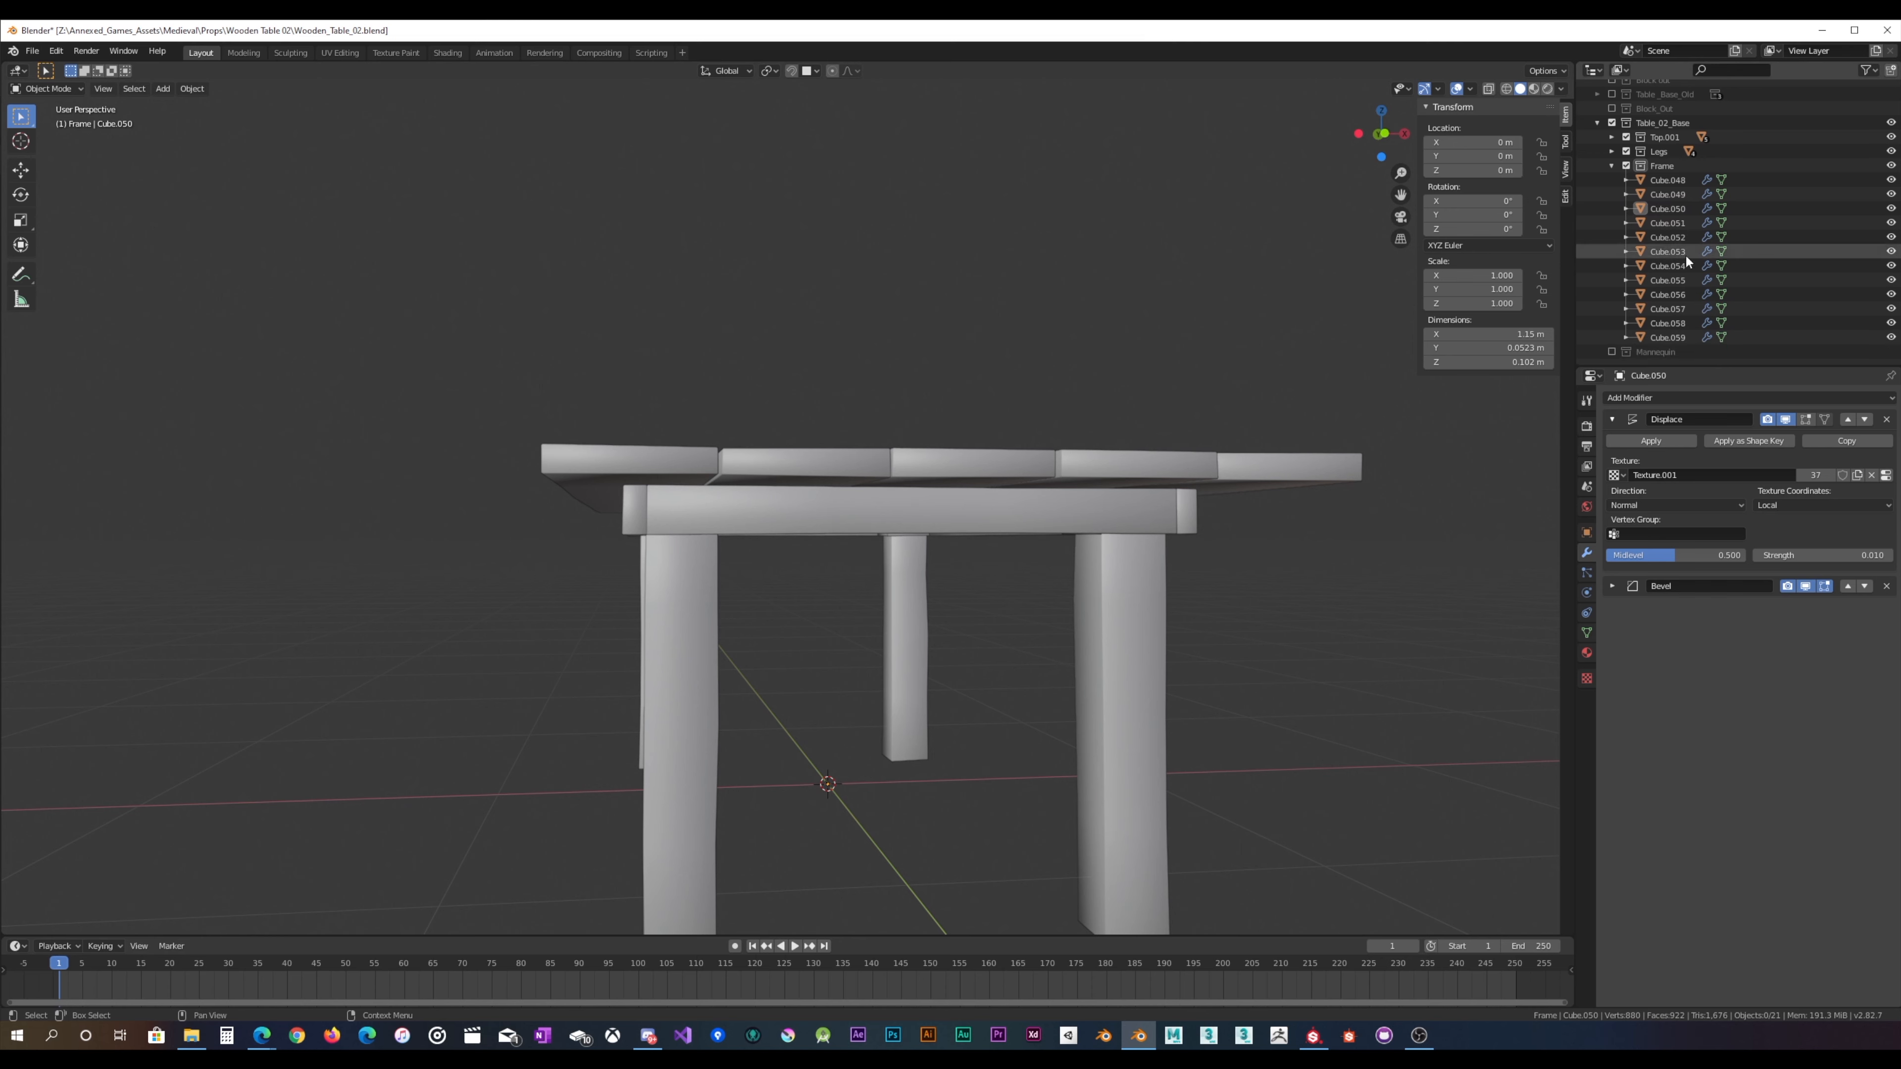
# Step: Select all frame pieces from Cube.048 to Cube.059 and examine the frame from its corners, underneath and above
pyautogui.click(1663, 181)
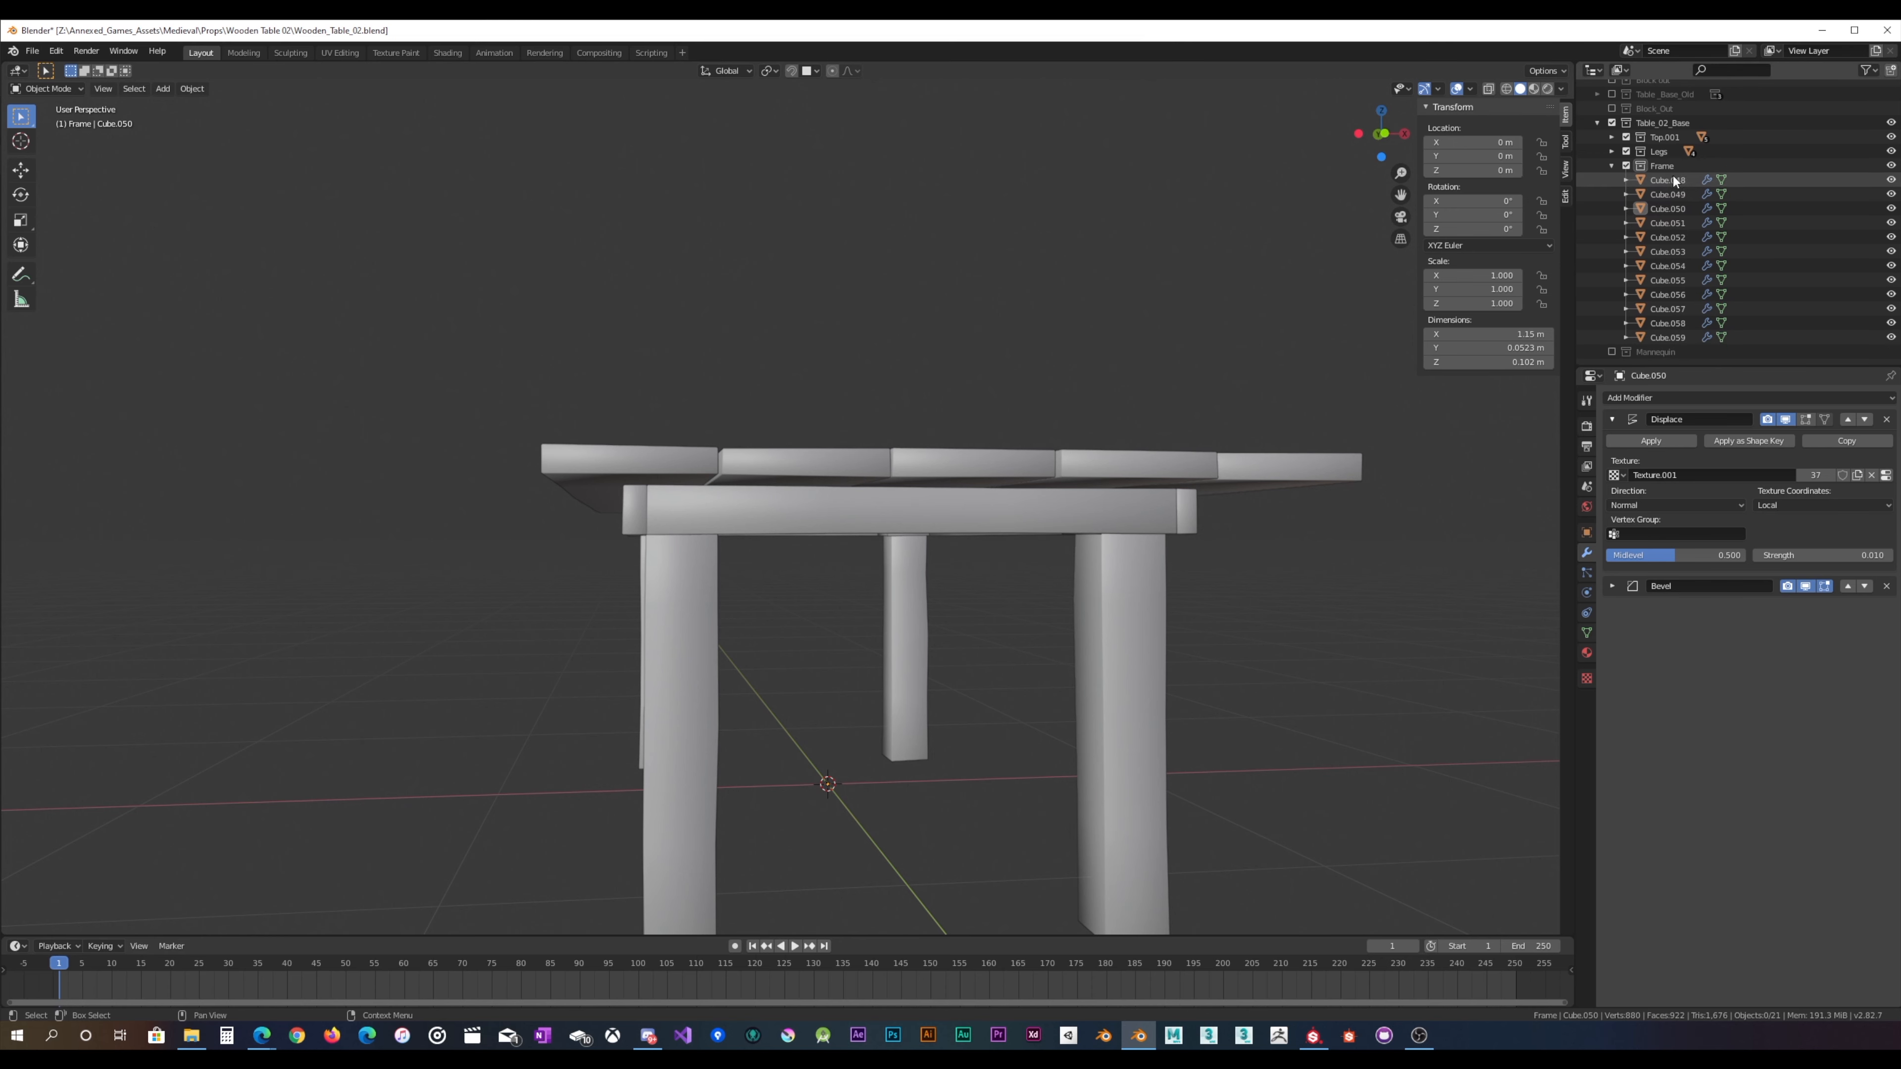
pyautogui.keyDown('shift'); pyautogui.click(1667, 338); pyautogui.keyUp('shift')
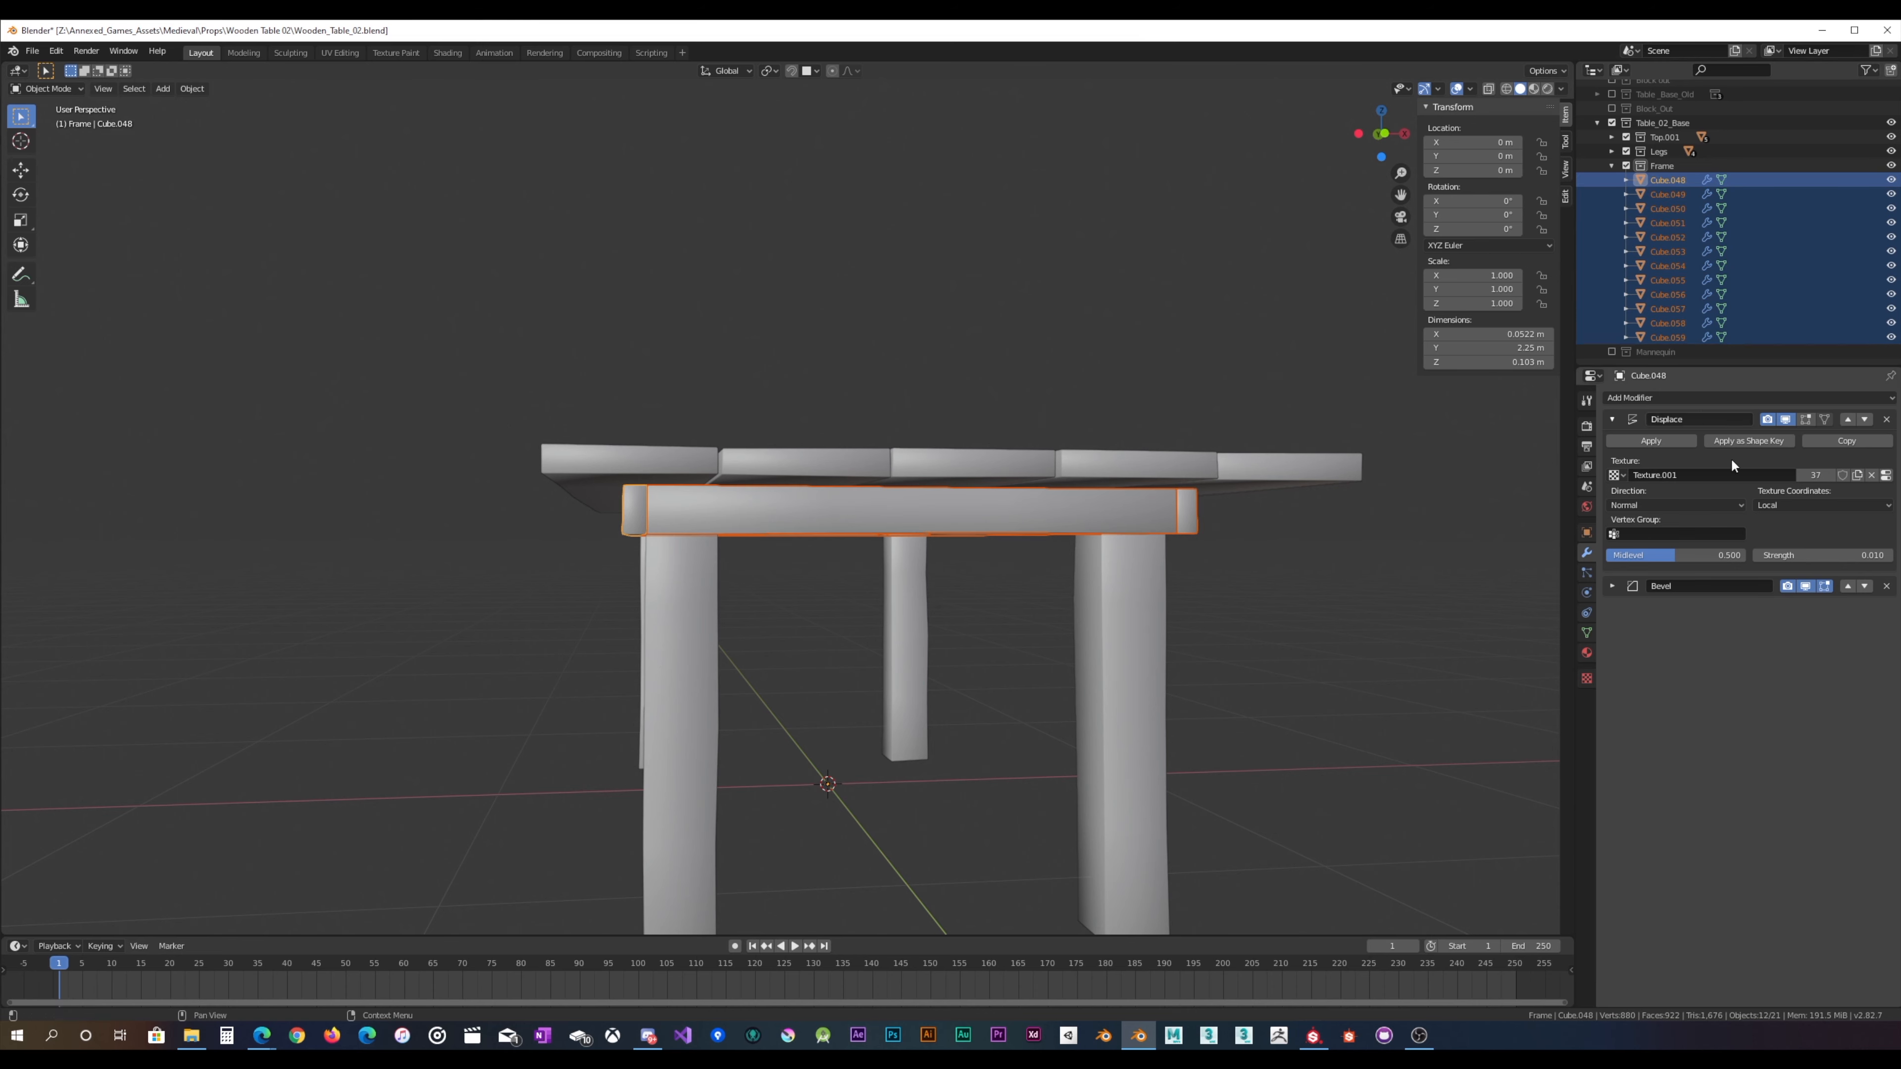
pyautogui.moveTo(1227, 537); pyautogui.dragTo(699, 541, button='middle')
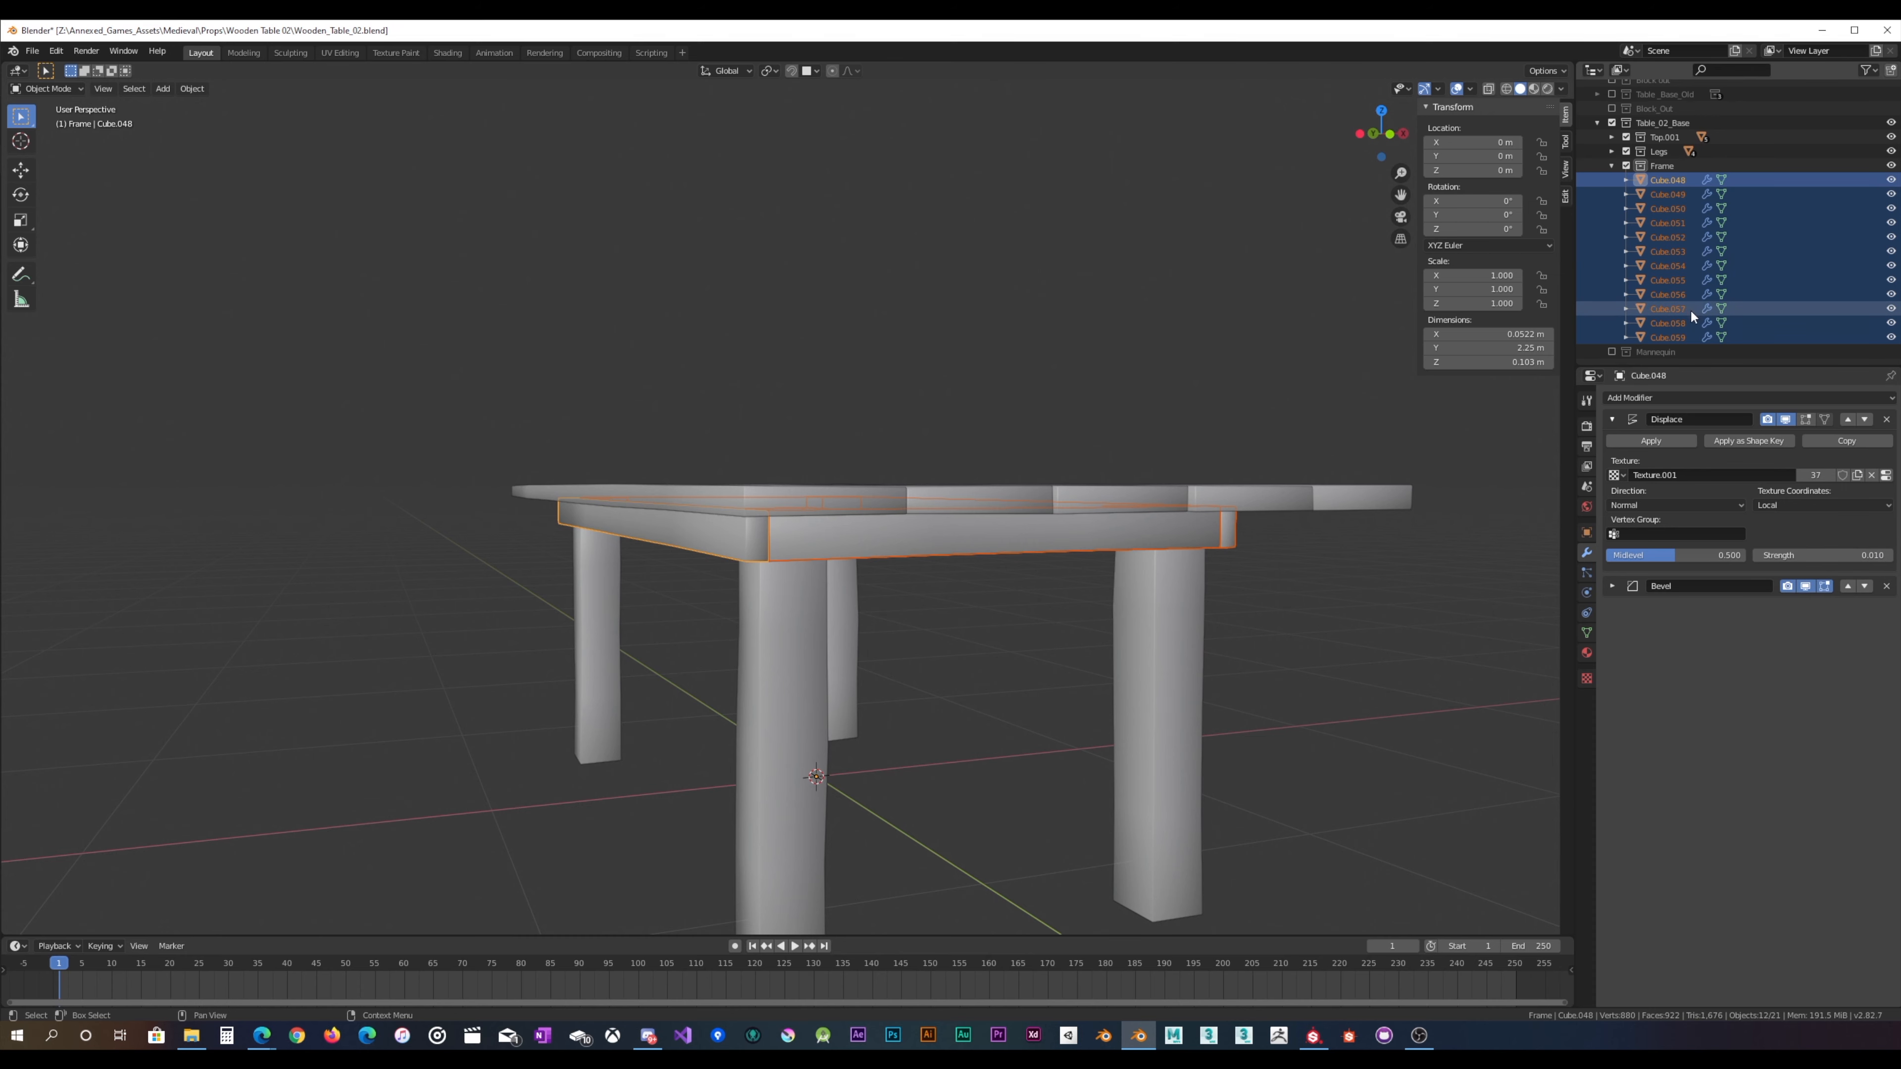
pyautogui.moveTo(1022, 487); pyautogui.dragTo(914, 554, button='middle')
pyautogui.scroll(6, 903, 521)
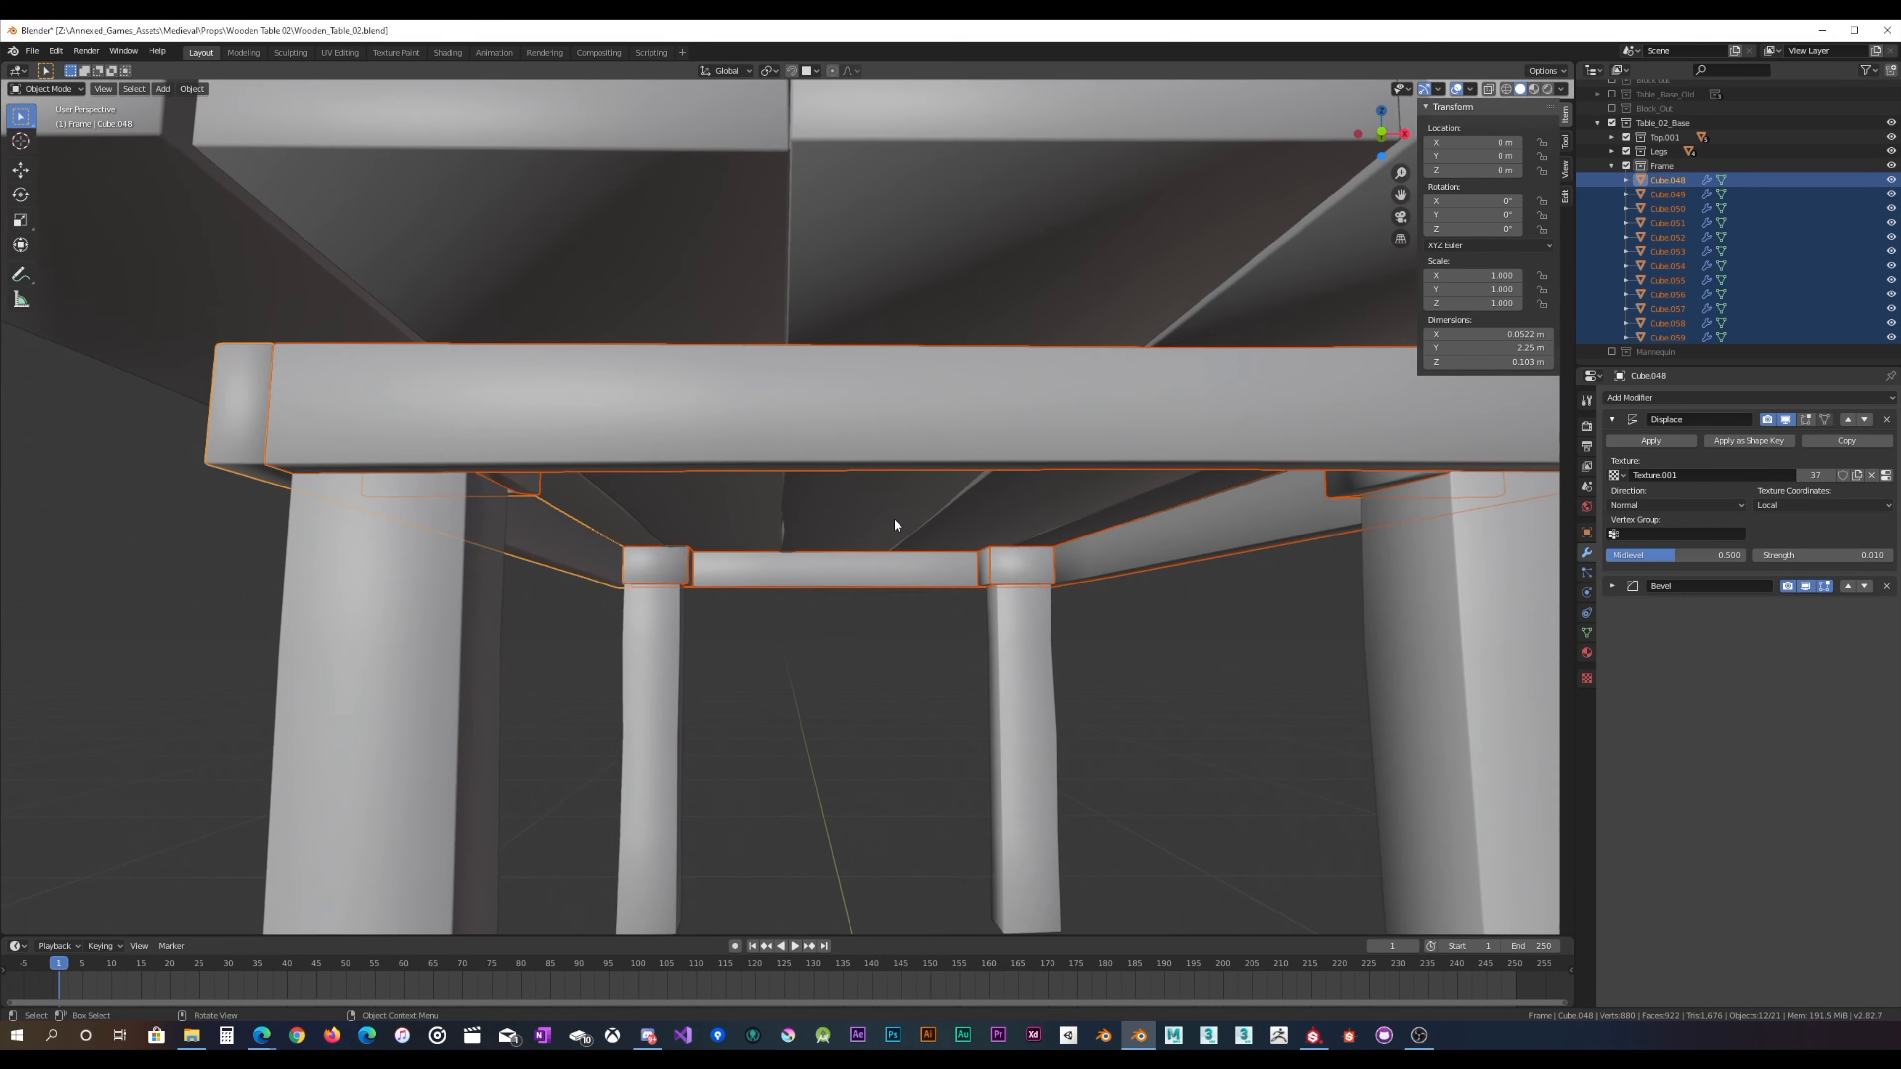
pyautogui.scroll(-8, 894, 518)
pyautogui.moveTo(893, 521); pyautogui.dragTo(747, 593, button='middle')
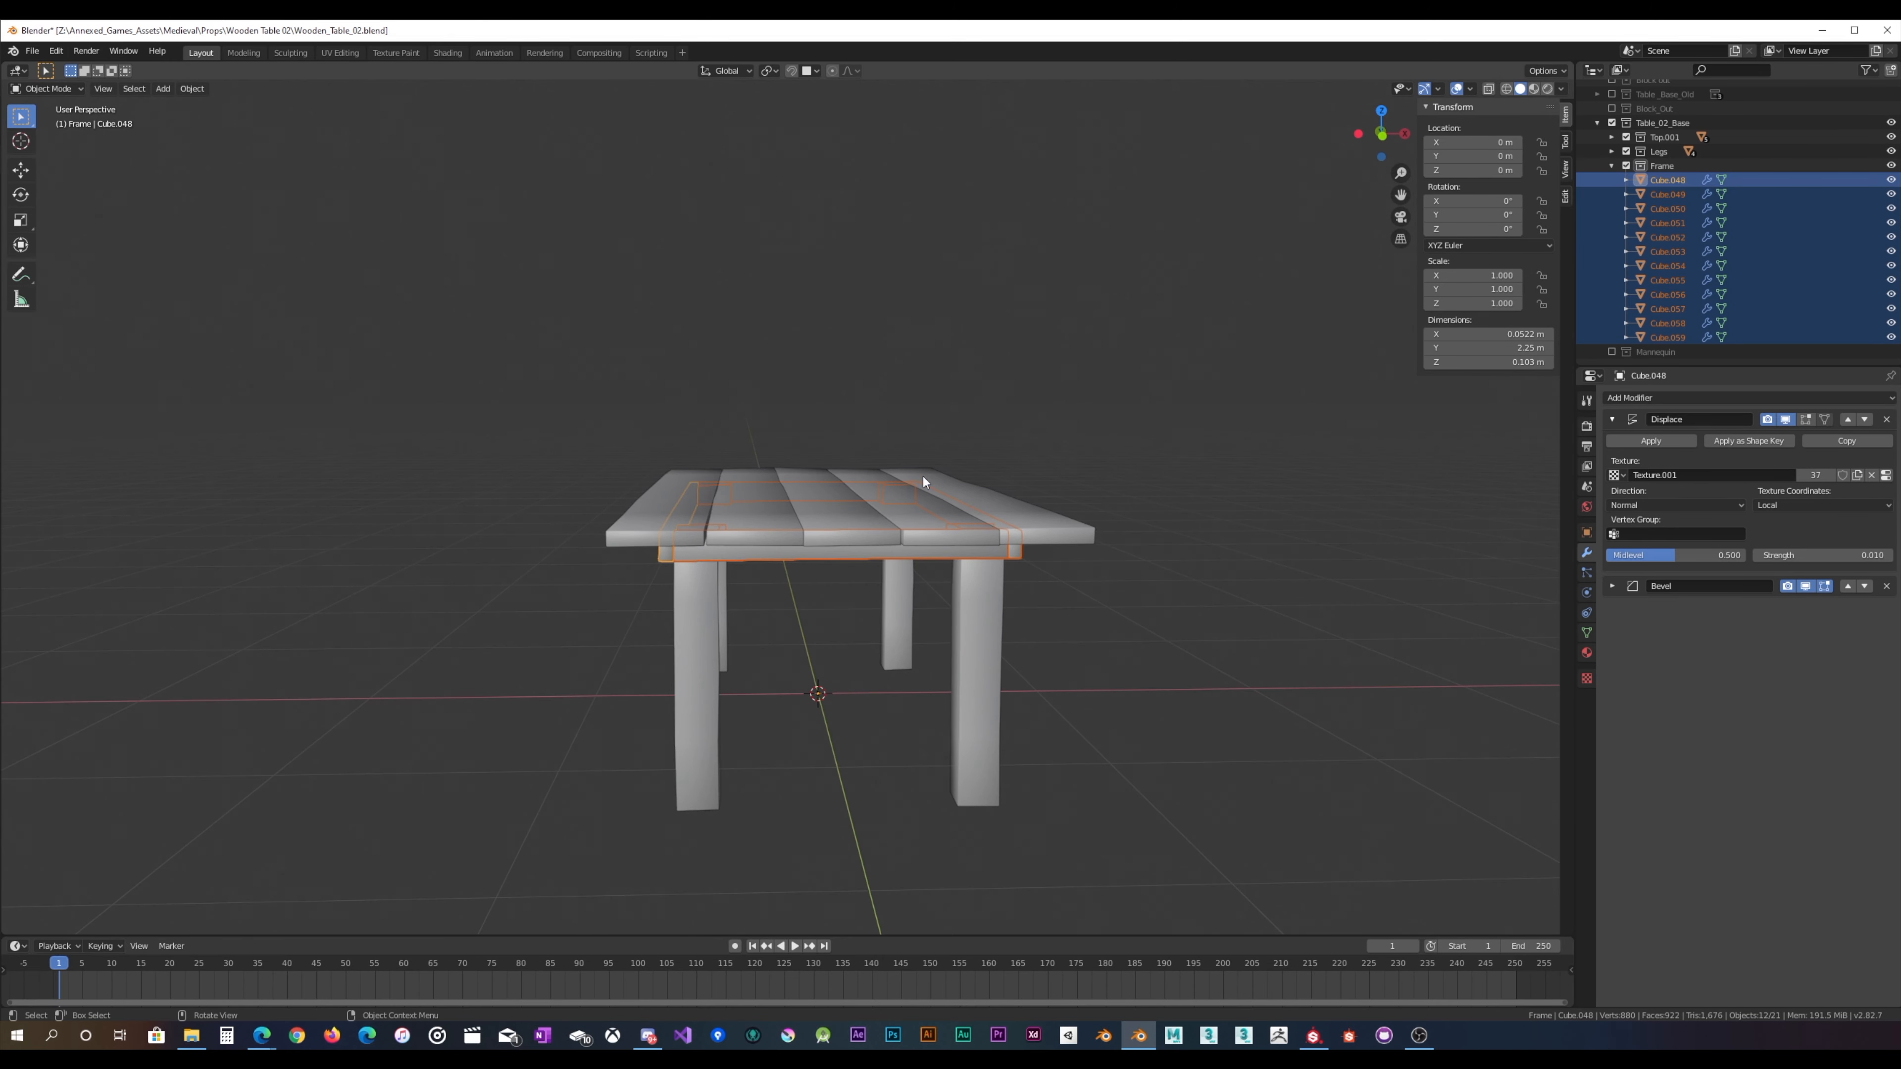
pyautogui.moveTo(890, 494); pyautogui.dragTo(928, 507, button='middle')
pyautogui.scroll(3, 902, 514)
pyautogui.scroll(-3, 903, 504)
pyautogui.scroll(2, 952, 501)
pyautogui.click(1201, 468)
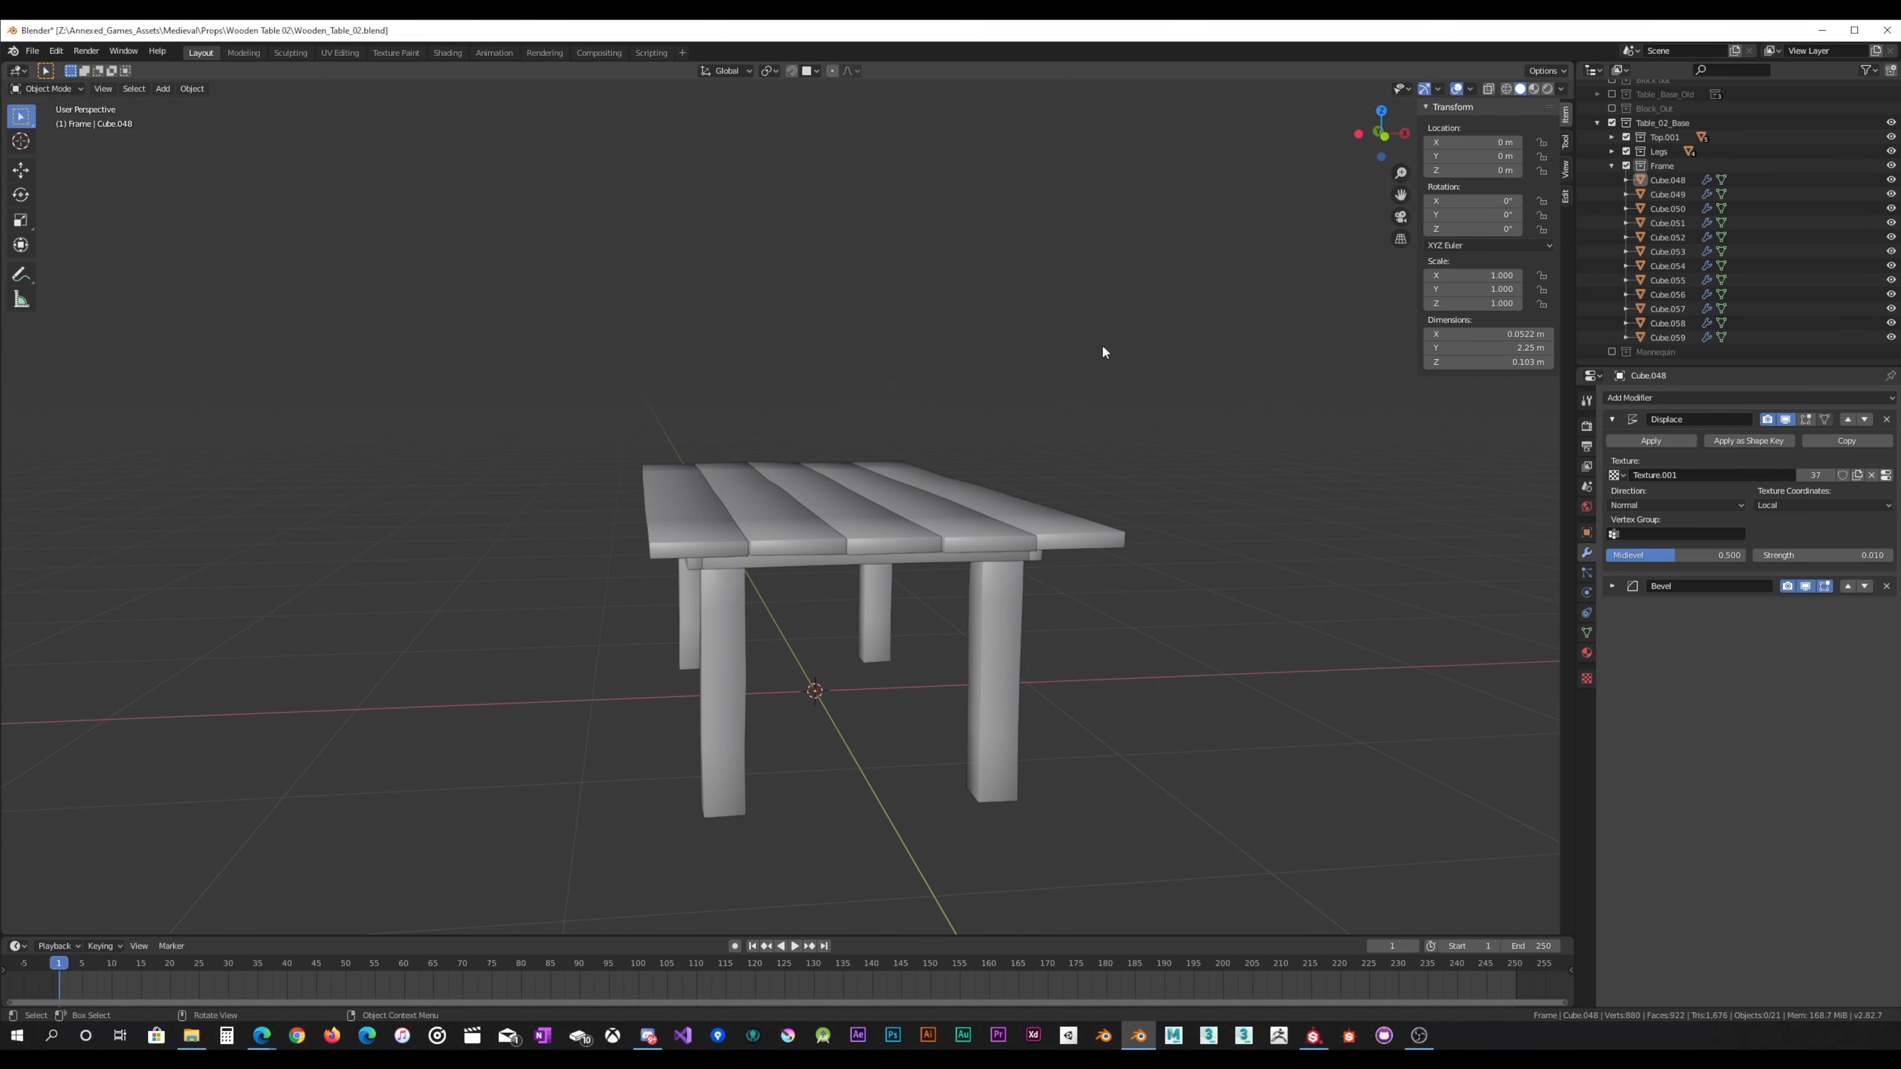
pyautogui.scroll(-1, 1101, 352)
# Step: Select every table piece, split the 3D viewport into two side-by-side areas and switch the new one to the UV Editor
pyautogui.click(1661, 179)
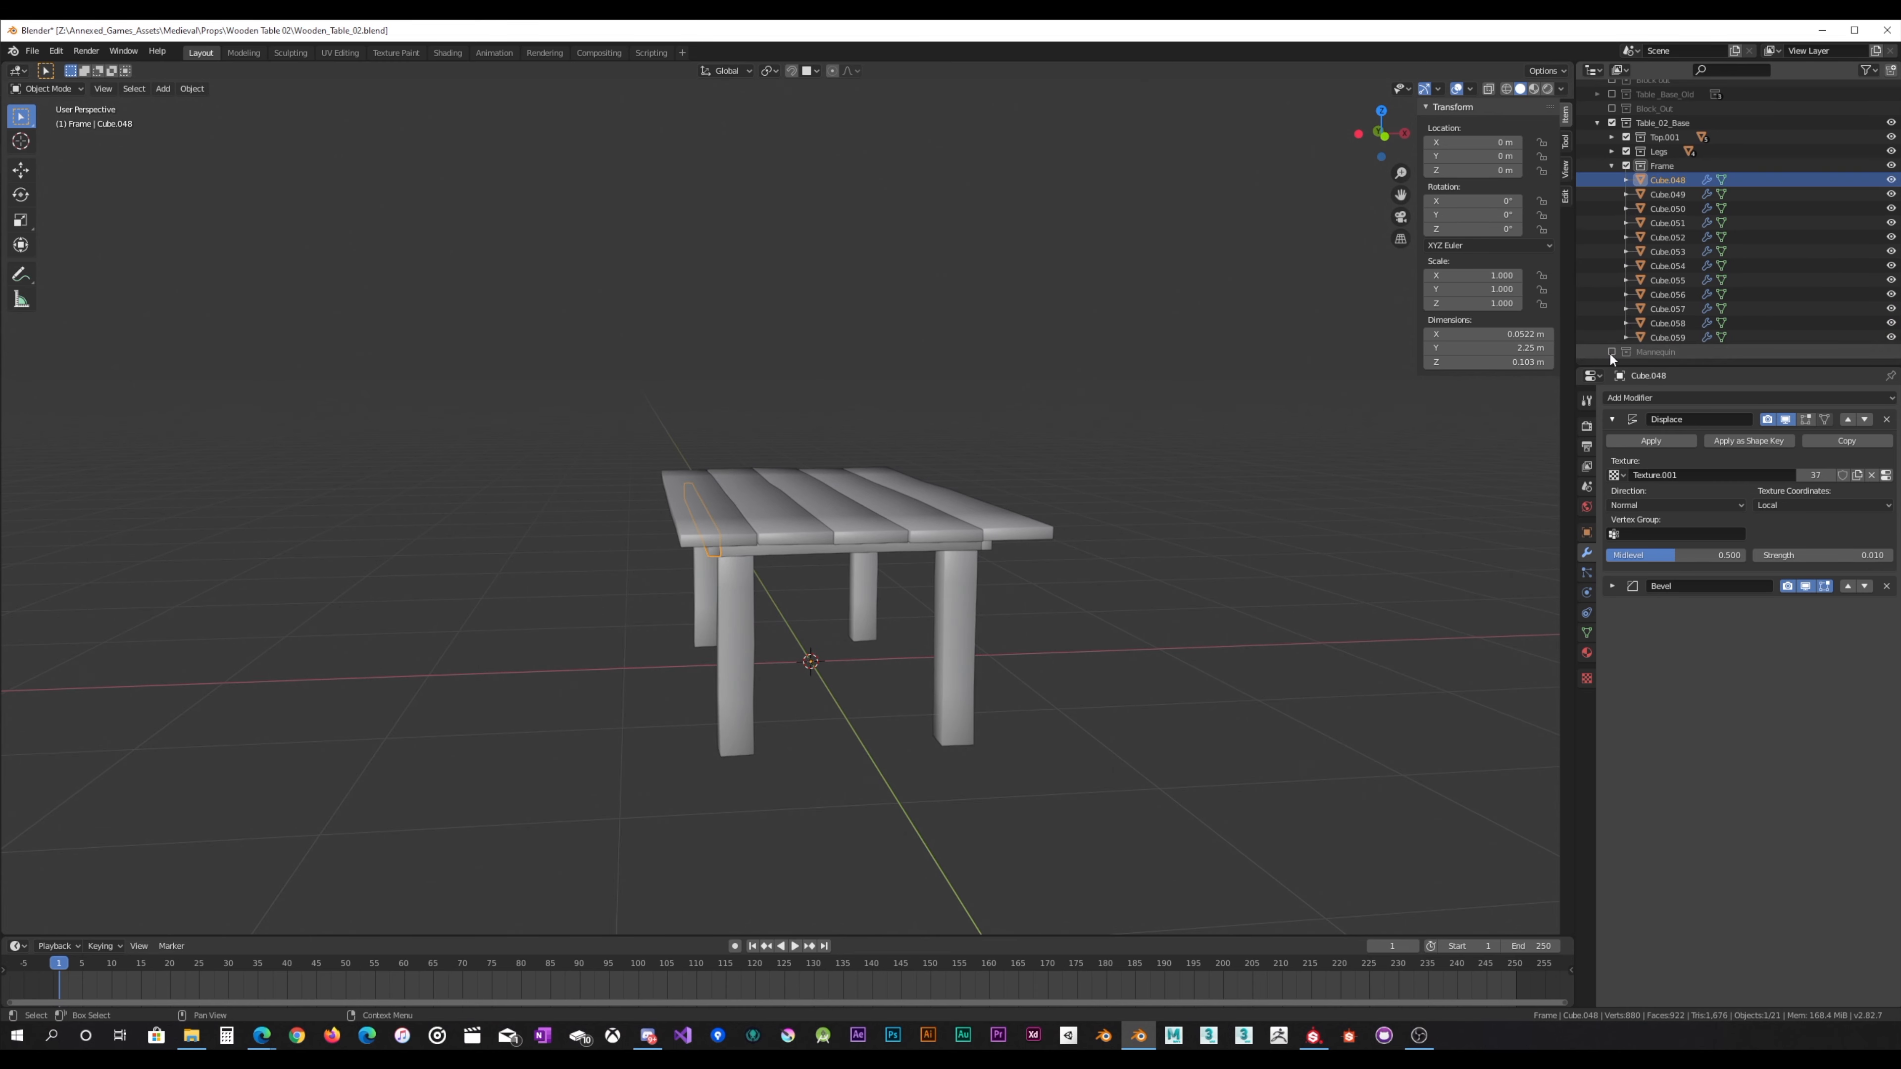
pyautogui.press('a')
pyautogui.moveTo(1053, 437); pyautogui.dragTo(1120, 412, button='middle')
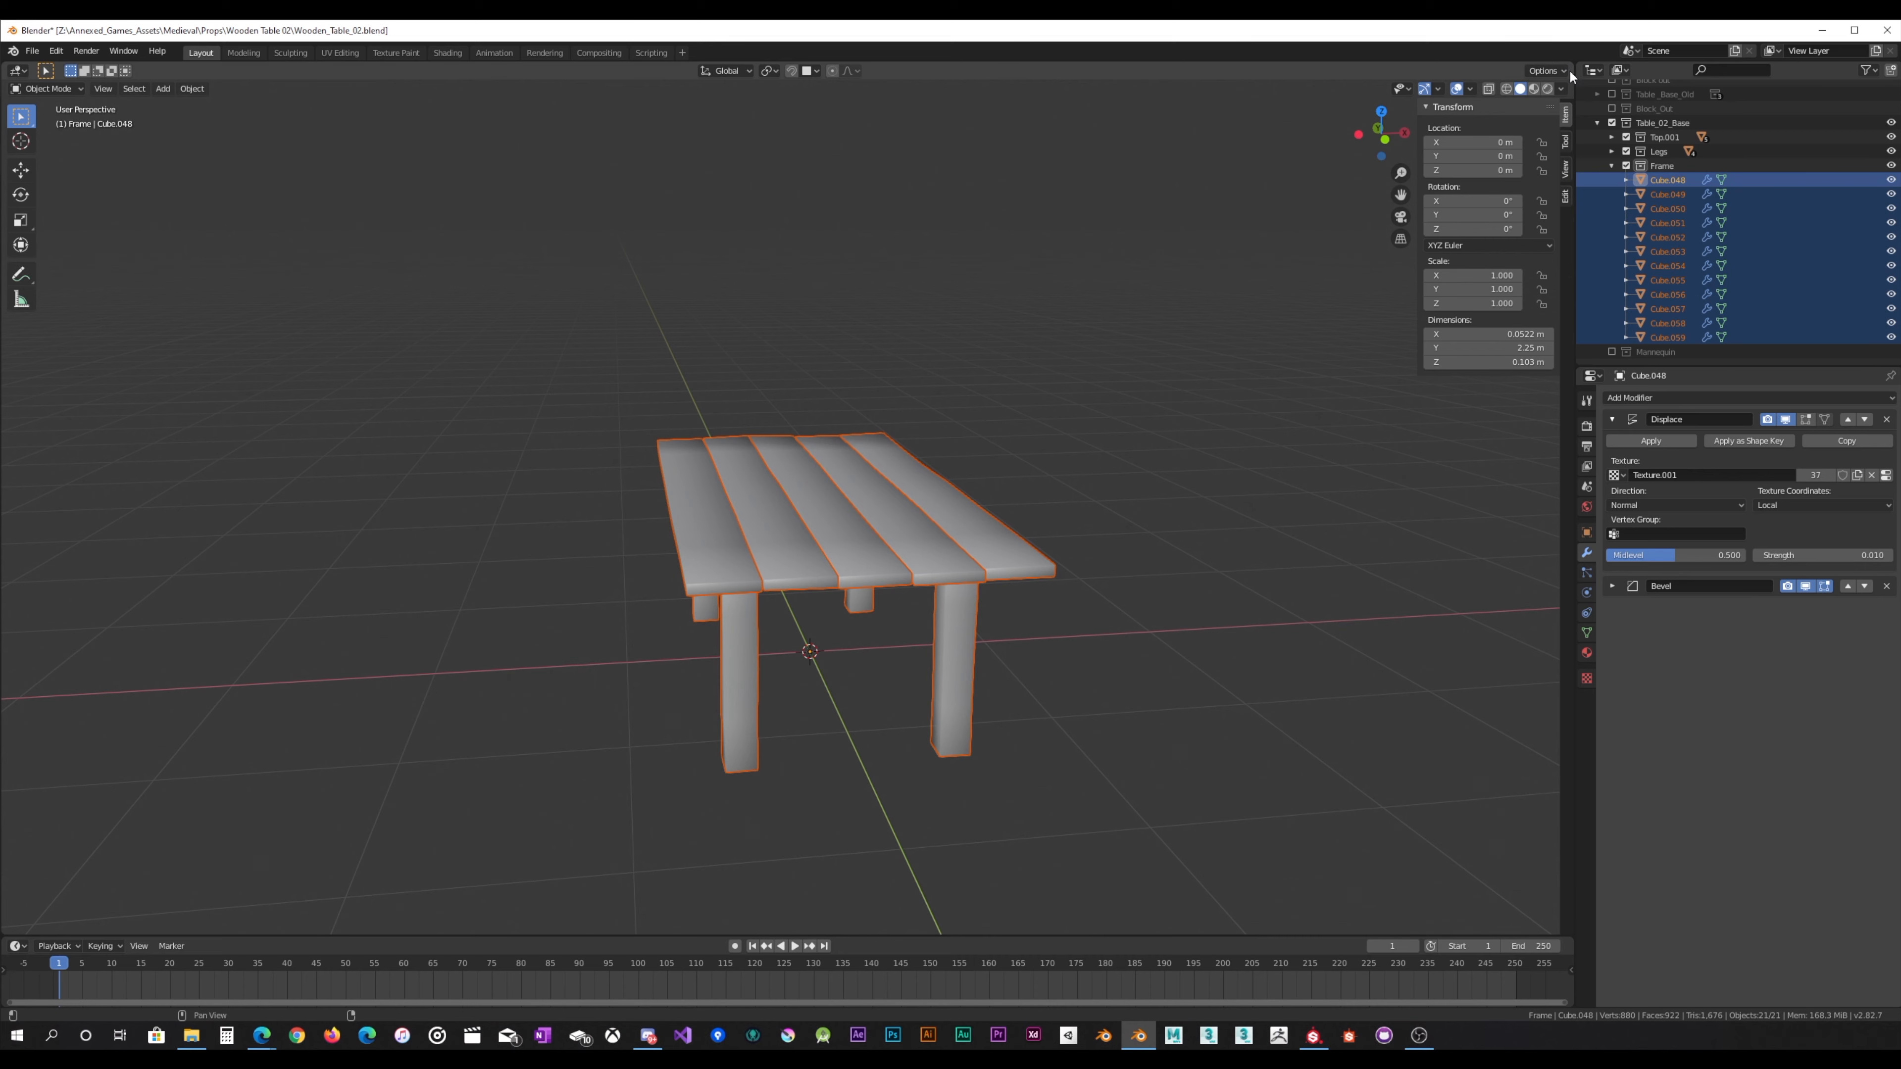
pyautogui.moveTo(1556, 66); pyautogui.dragTo(941, 165)
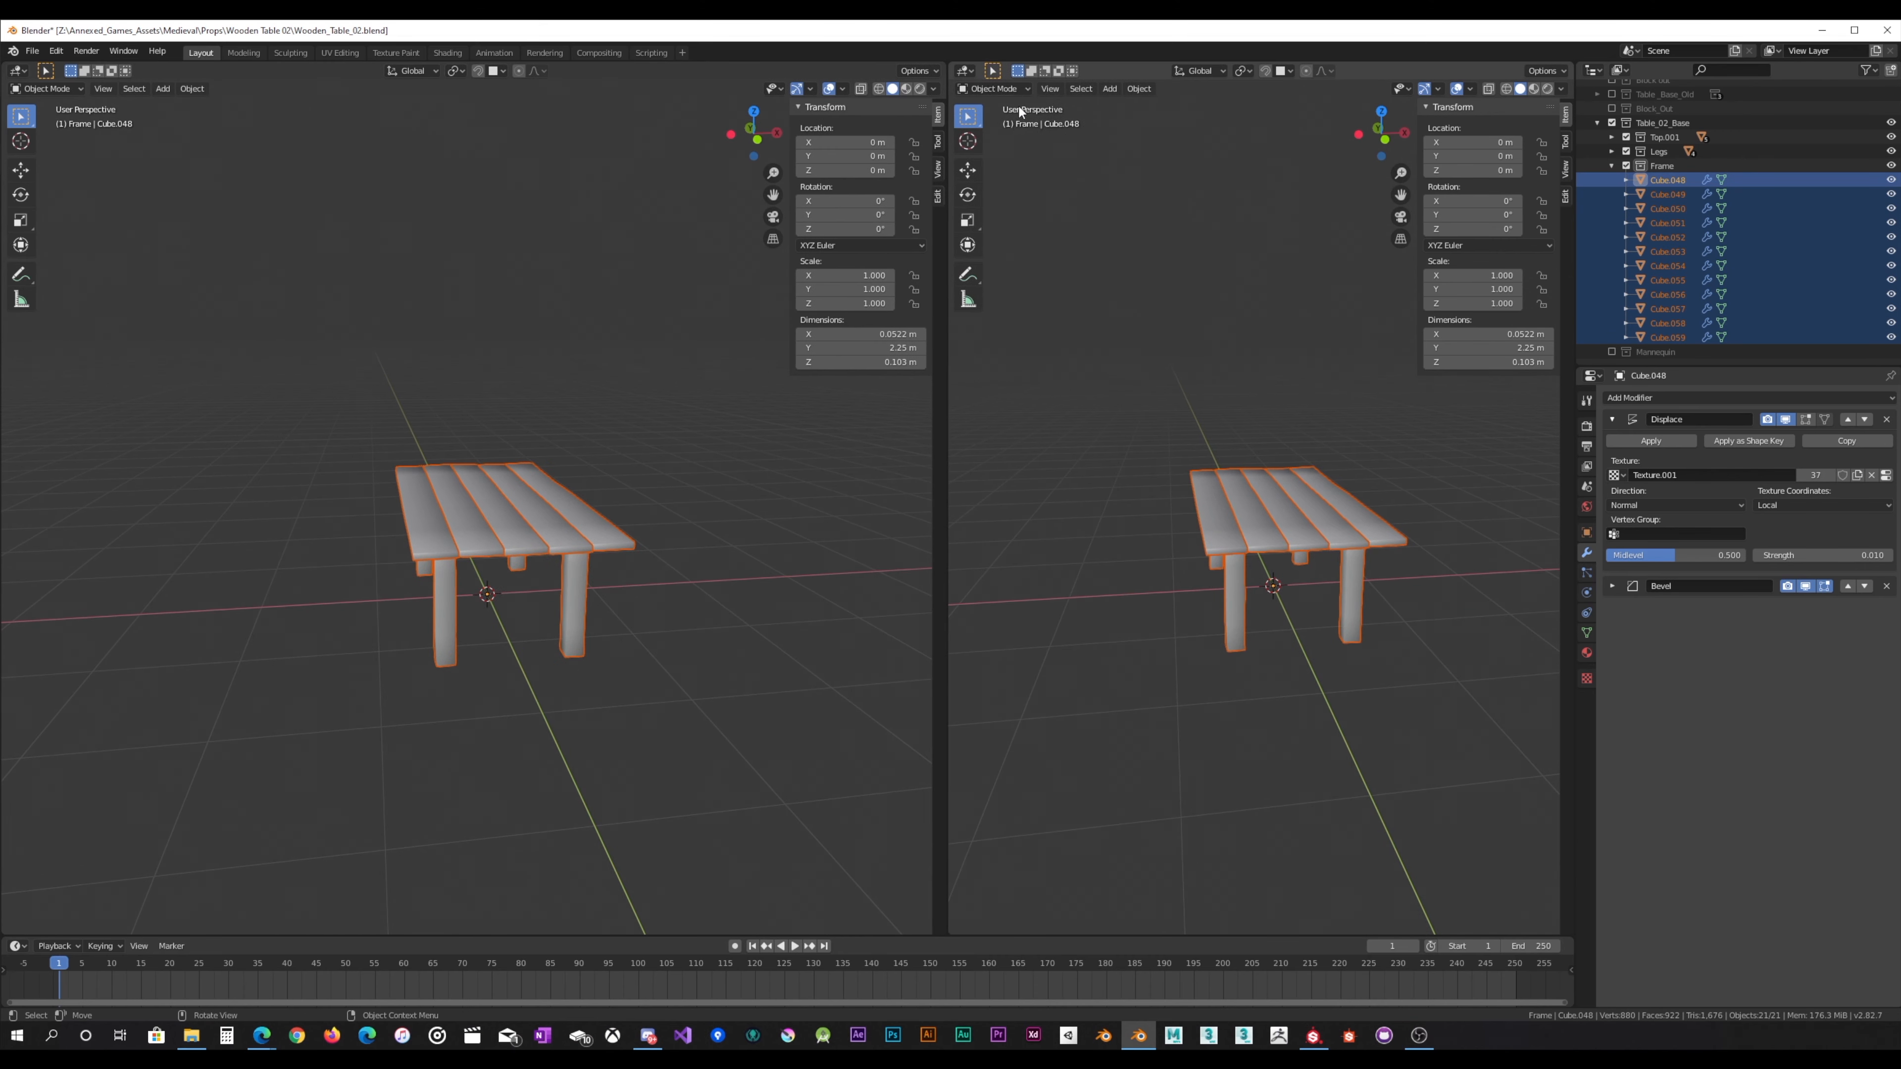
pyautogui.click(1018, 89)
pyautogui.click(1018, 105)
pyautogui.click(965, 70)
pyautogui.click(990, 155)
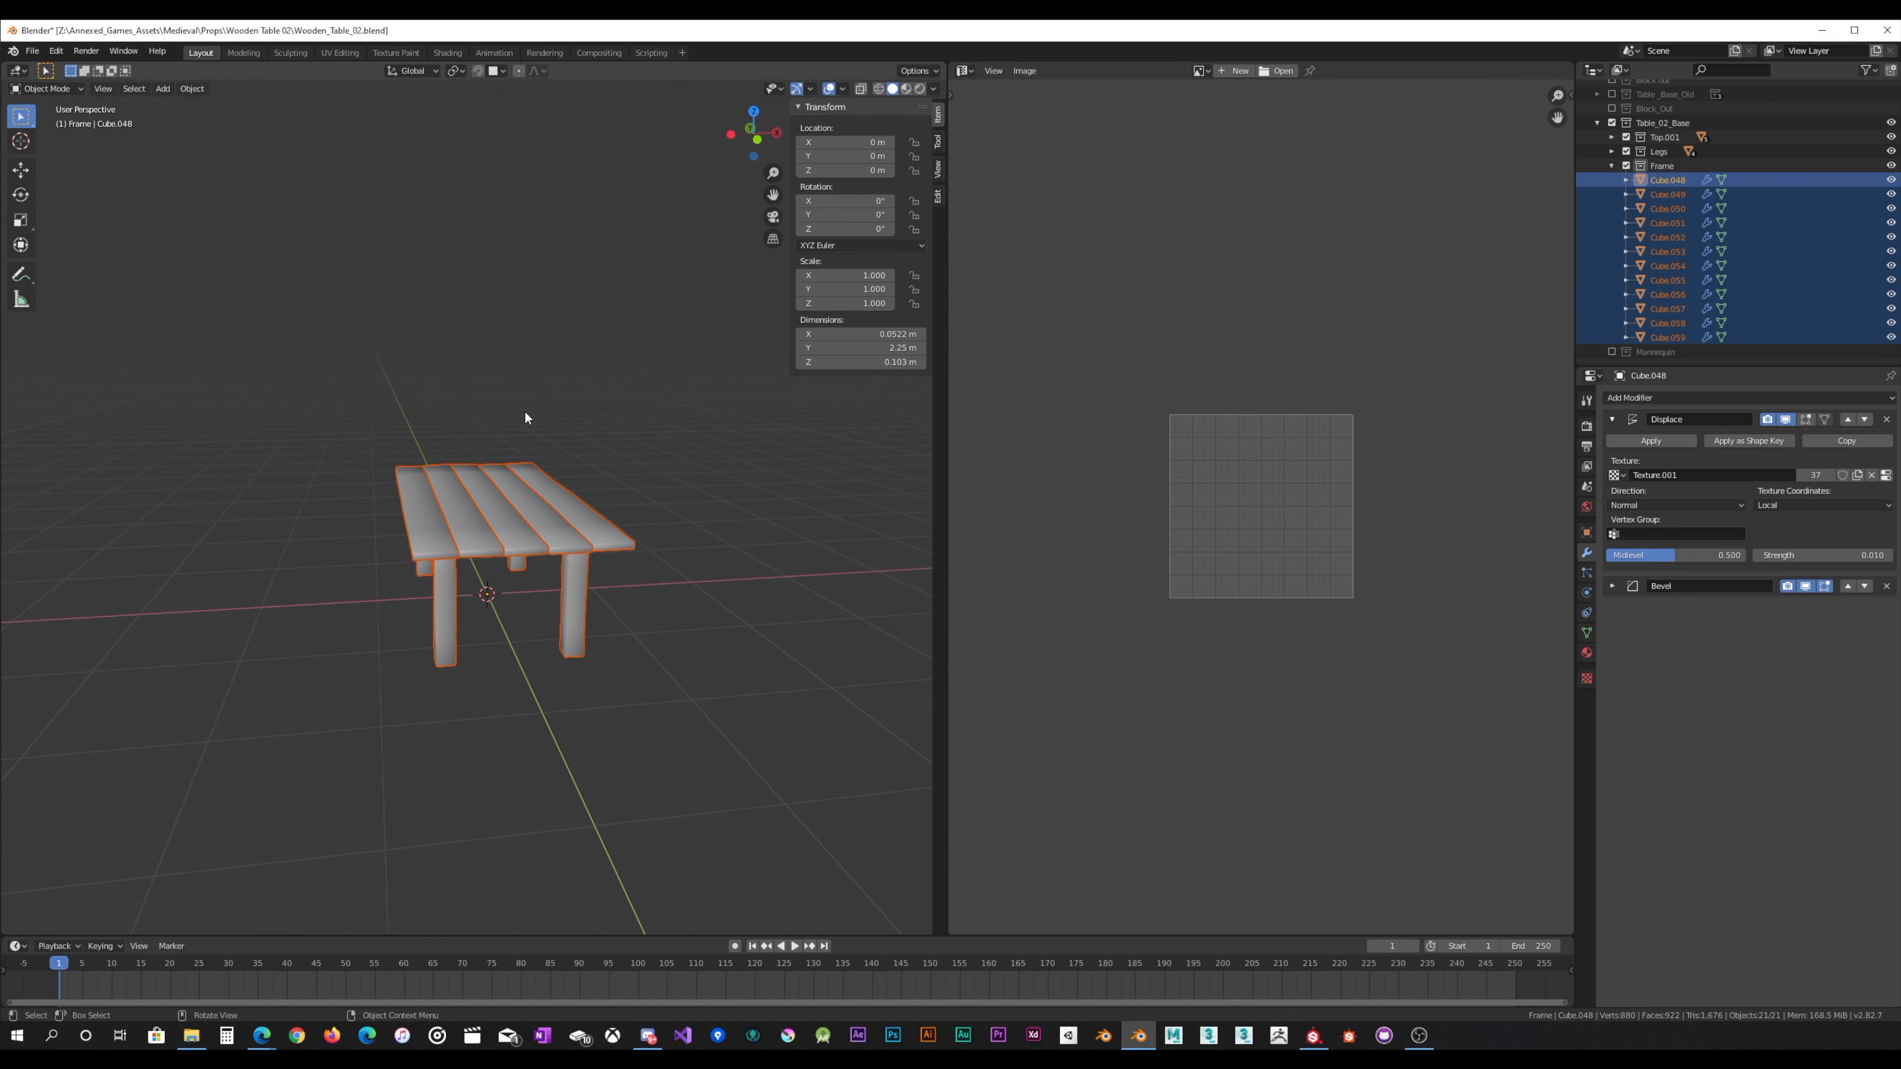
# Step: Unwrap the full geometry of all selected table pieces together, inspect the UV layout and return to Object Mode
pyautogui.moveTo(530, 407)
pyautogui.mouseDown(button='middle')
pyautogui.moveTo(543, 400)
pyautogui.moveTo(528, 414)
pyautogui.mouseUp(button='middle')
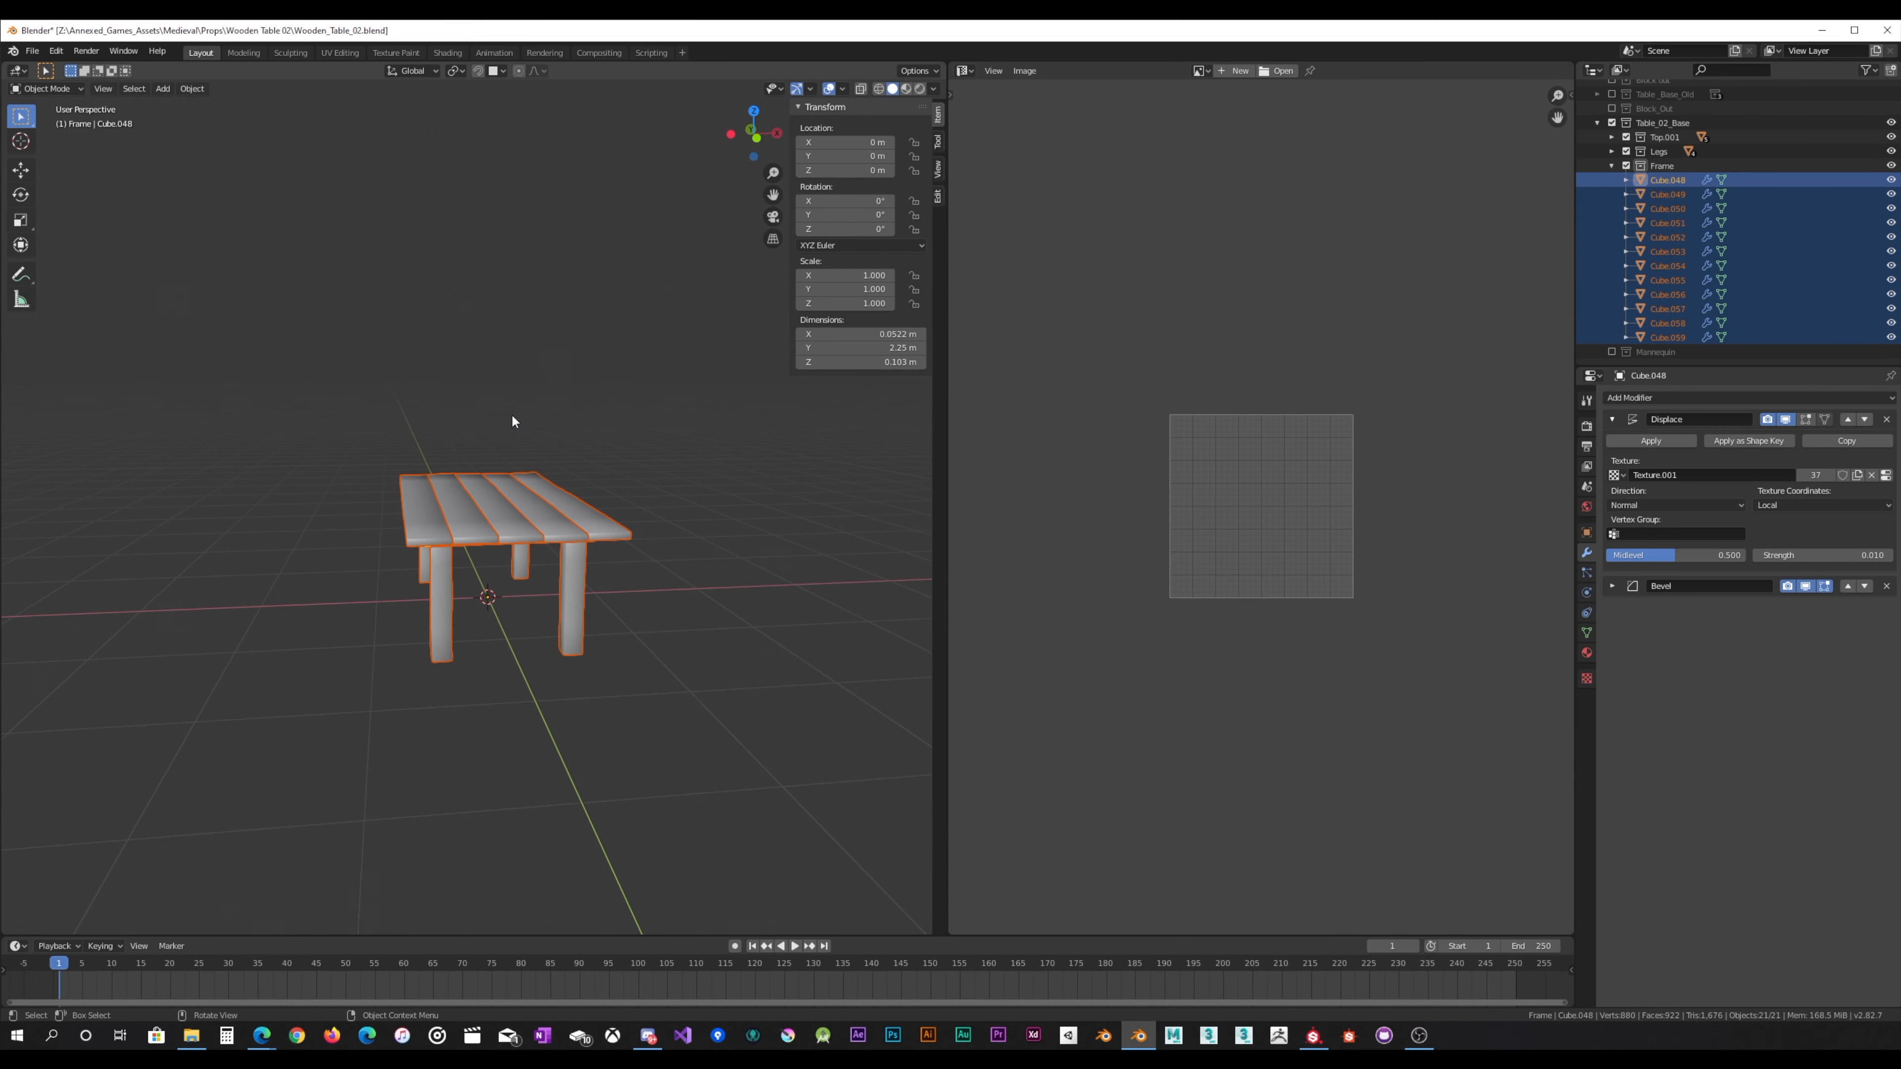
pyautogui.scroll(4, 524, 448)
pyautogui.press('Tab')
pyautogui.press('a')
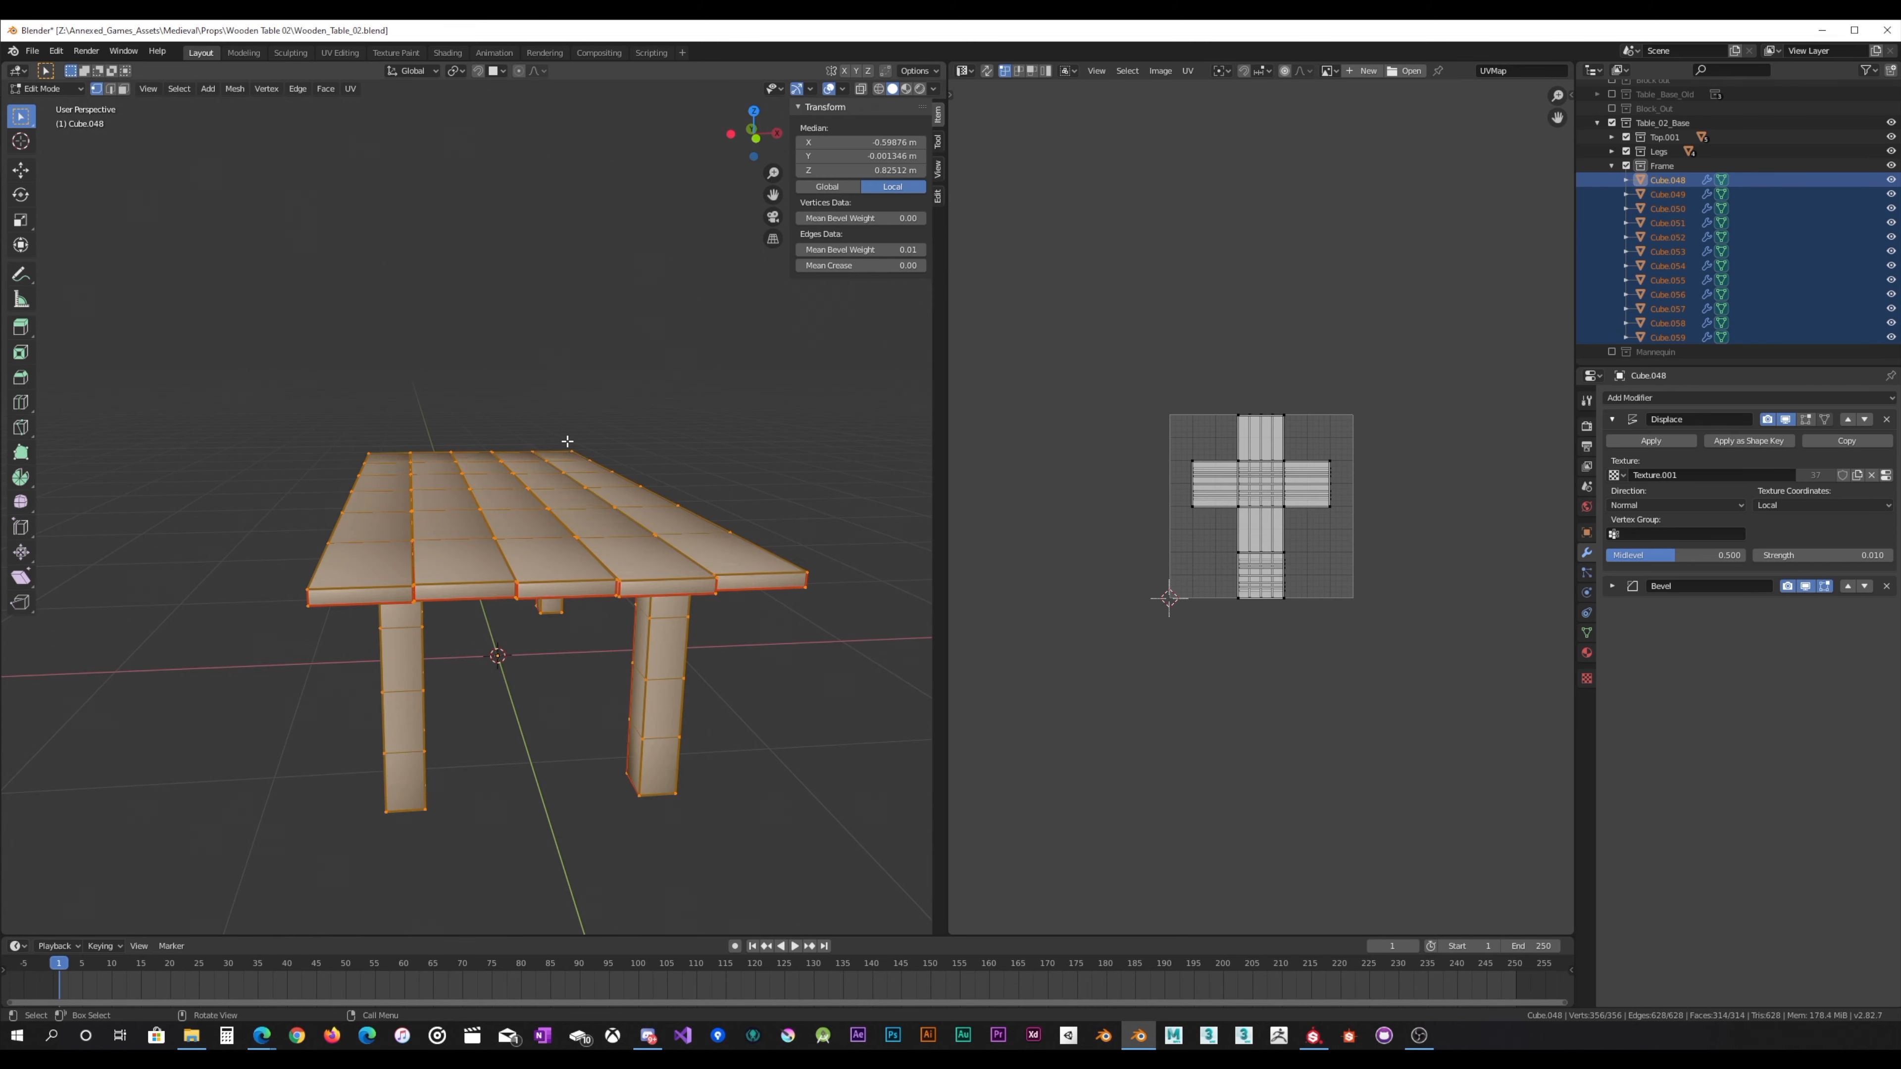
pyautogui.press('u')
pyautogui.click(554, 450)
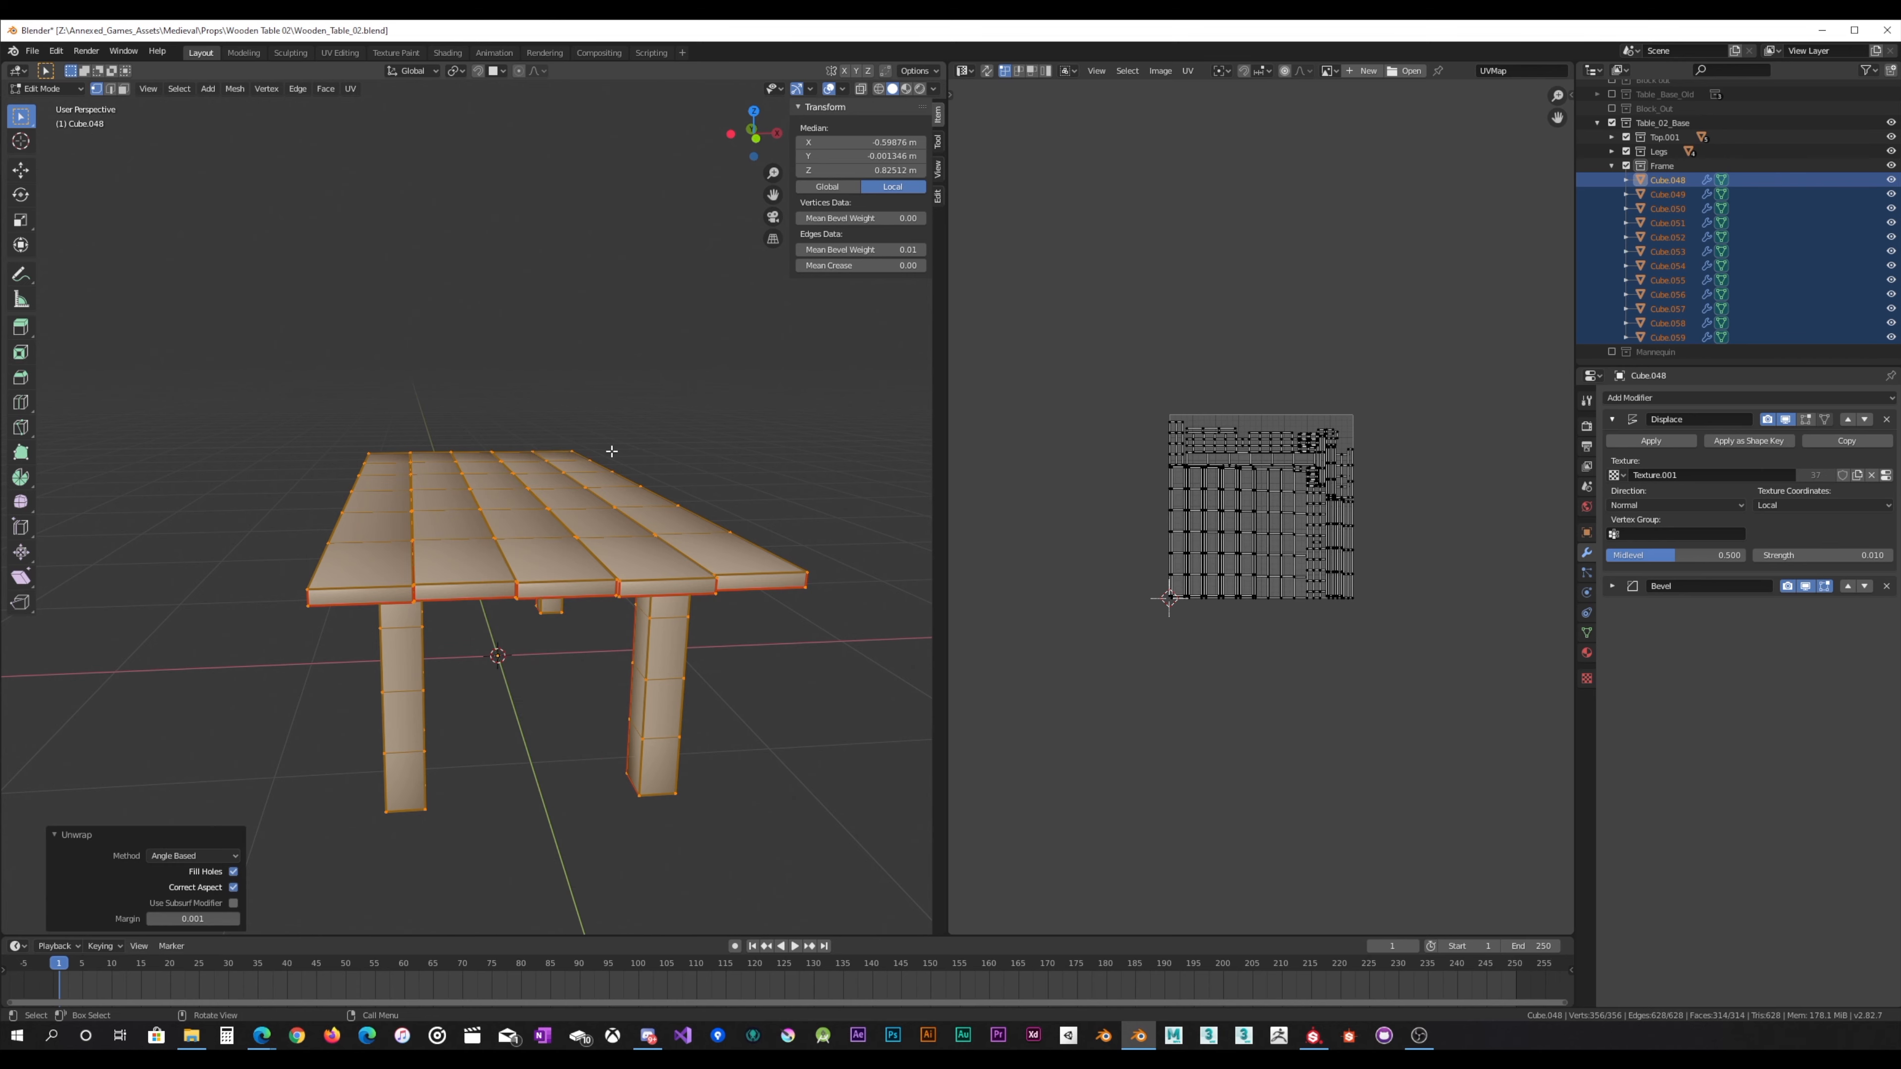
pyautogui.scroll(5, 1303, 528)
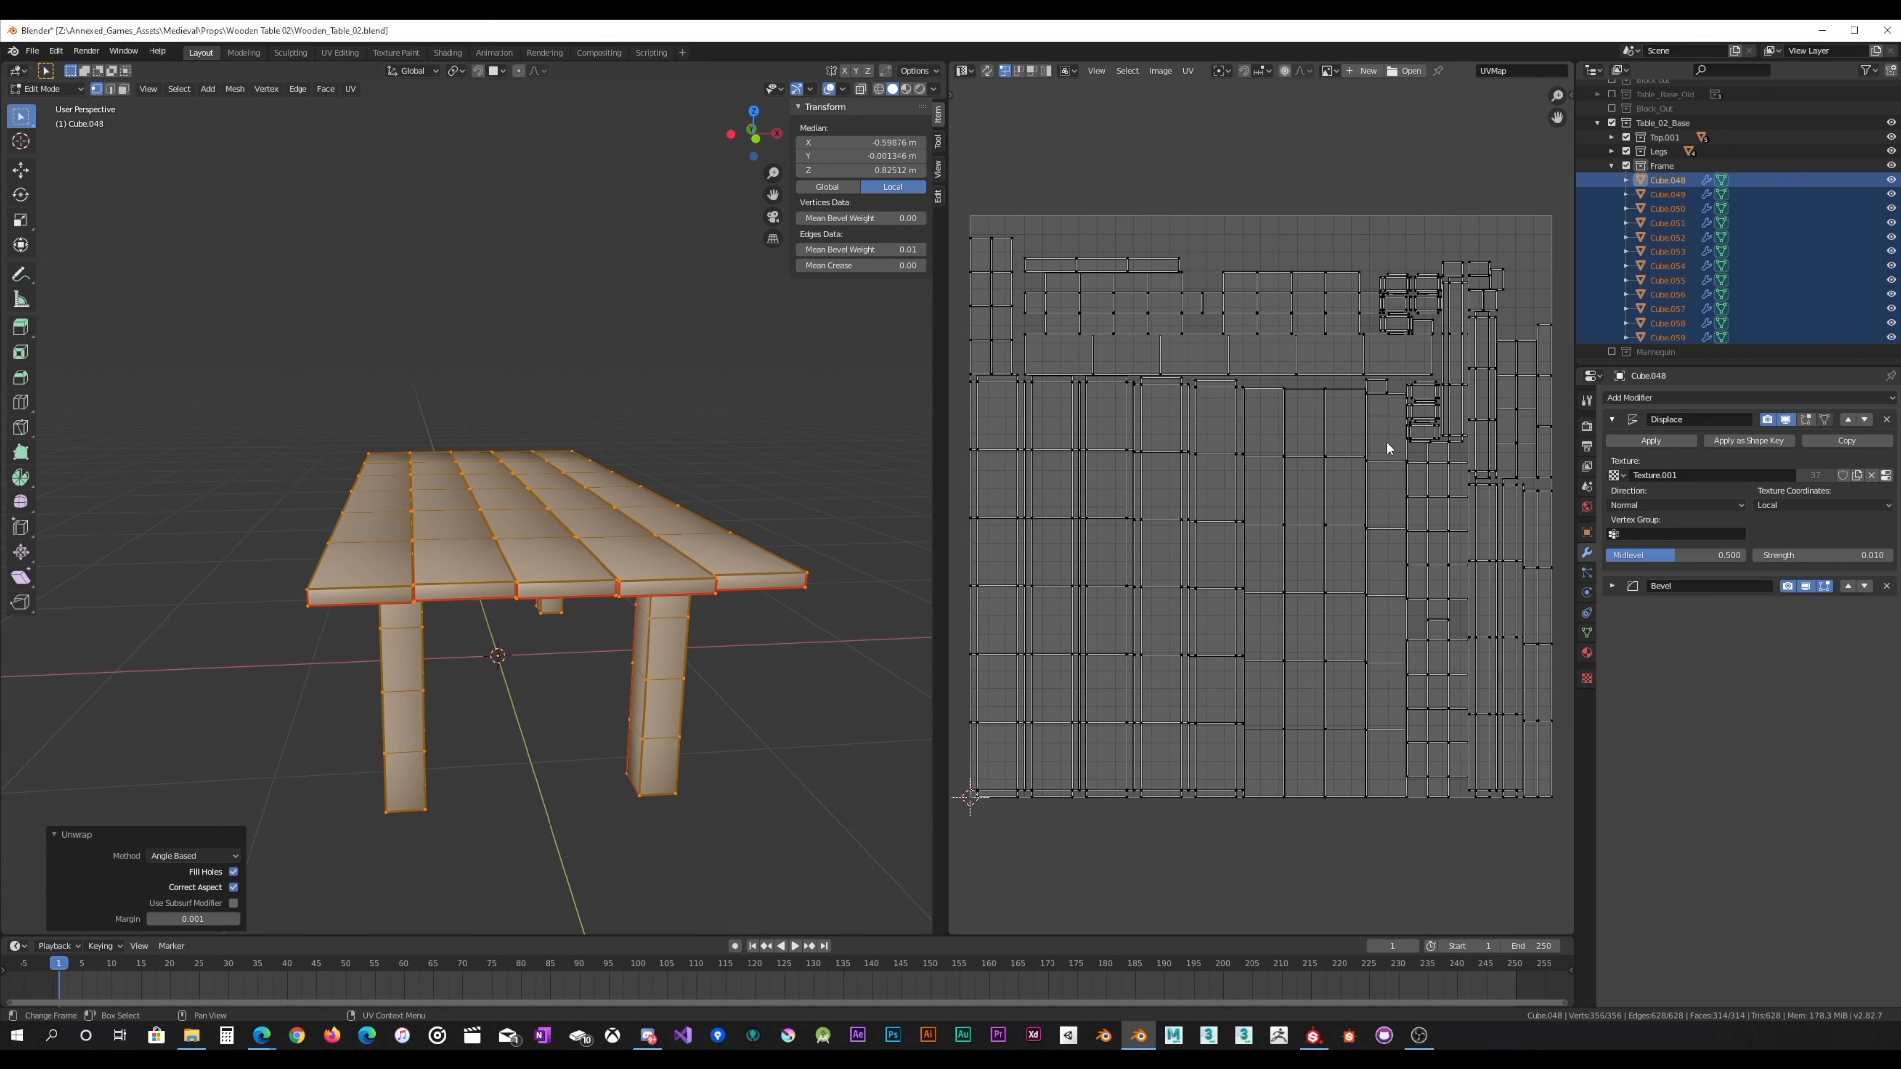
pyautogui.moveTo(1208, 567)
pyautogui.mouseDown(button='middle')
pyautogui.moveTo(1159, 574)
pyautogui.moveTo(1202, 581)
pyautogui.moveTo(1183, 567)
pyautogui.mouseUp(button='middle')
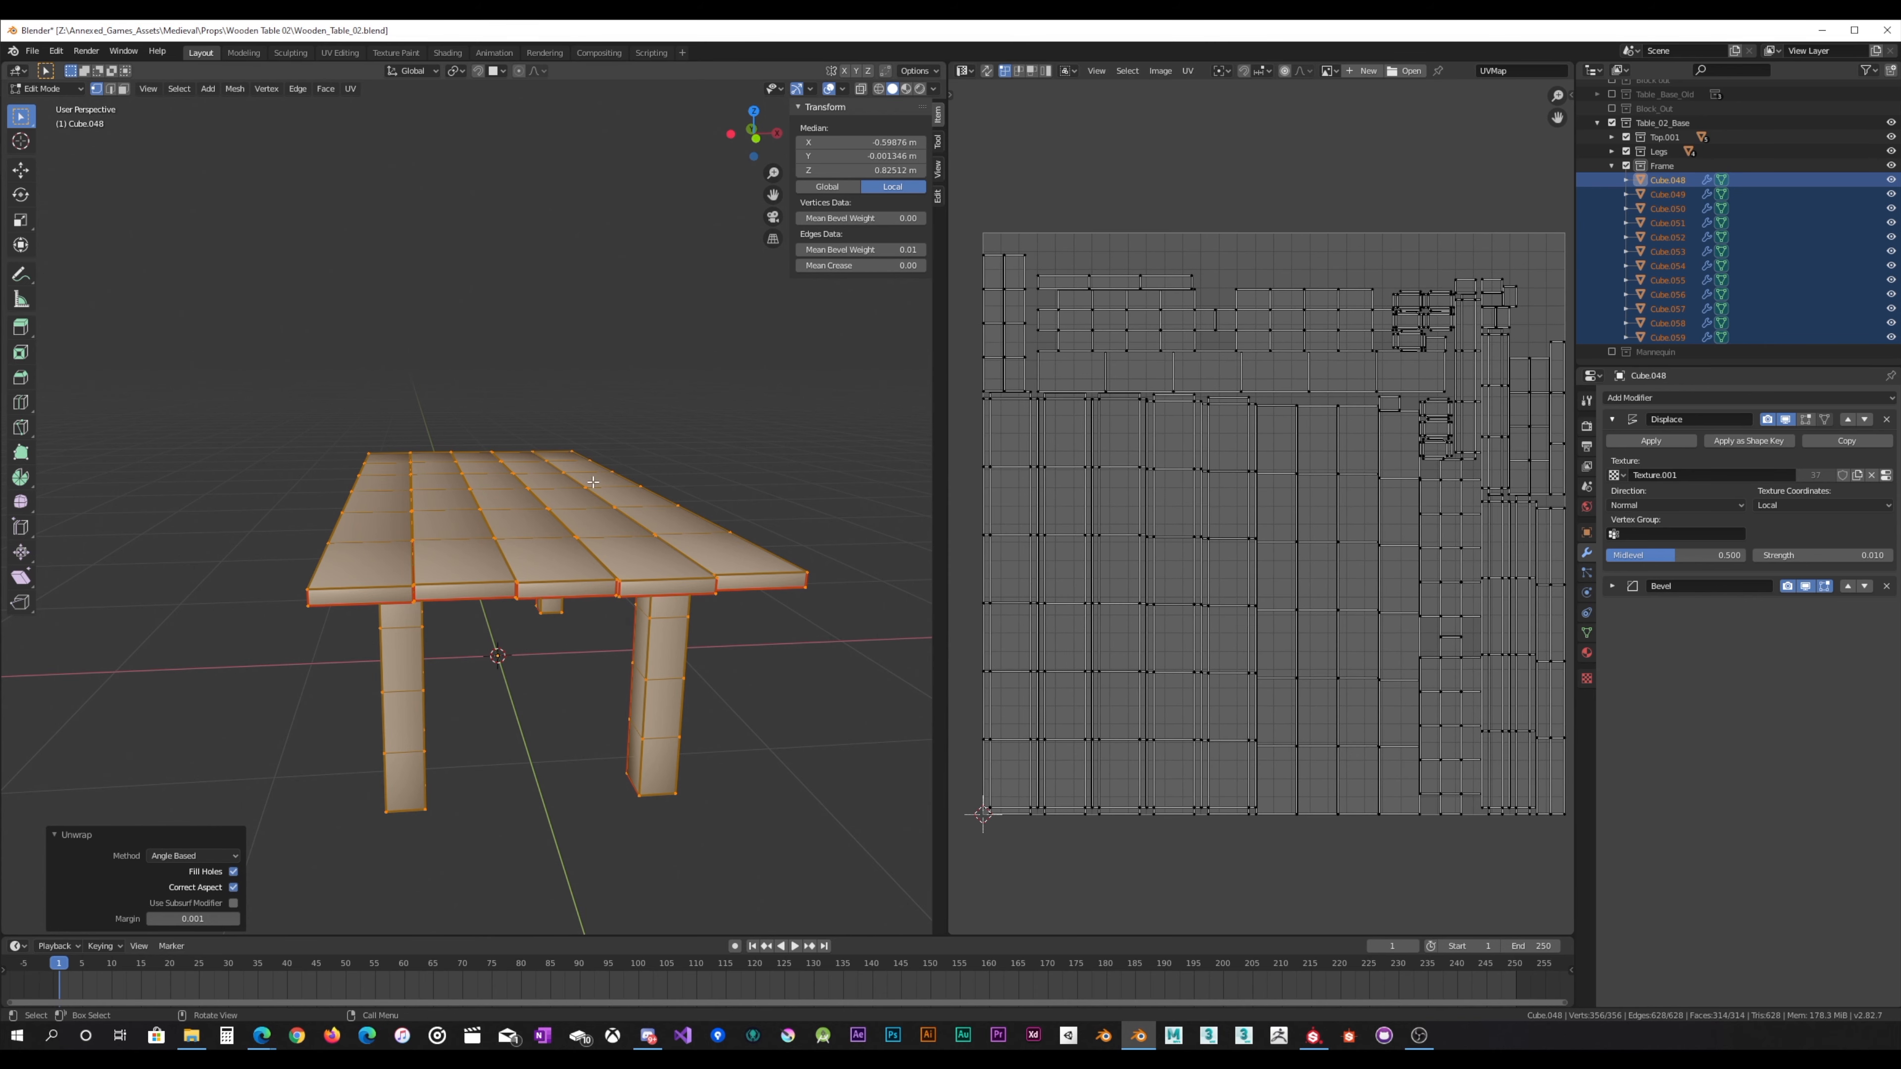
pyautogui.press('Tab')
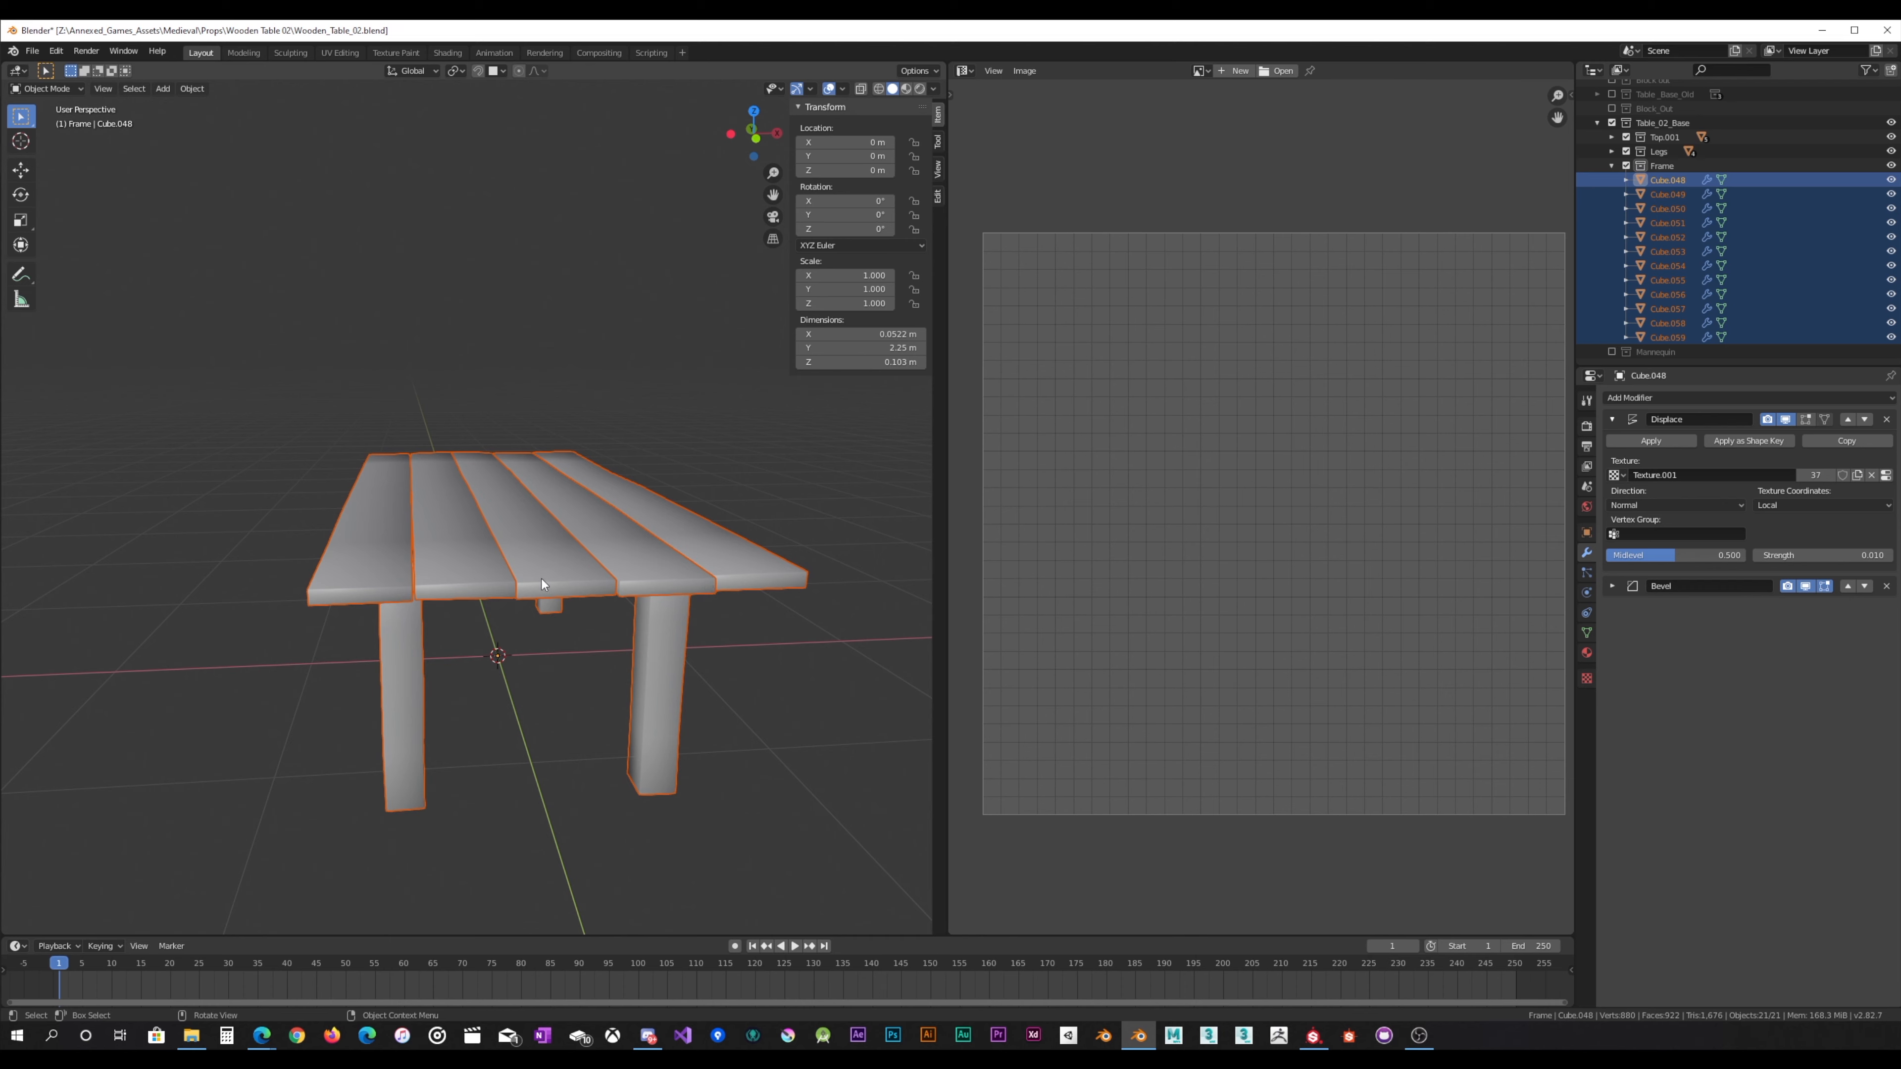
# Step: Examine the table's planks and legs from several angles and check their mesh divisions in Edit Mode
pyautogui.moveTo(542, 578); pyautogui.dragTo(575, 548, button='middle')
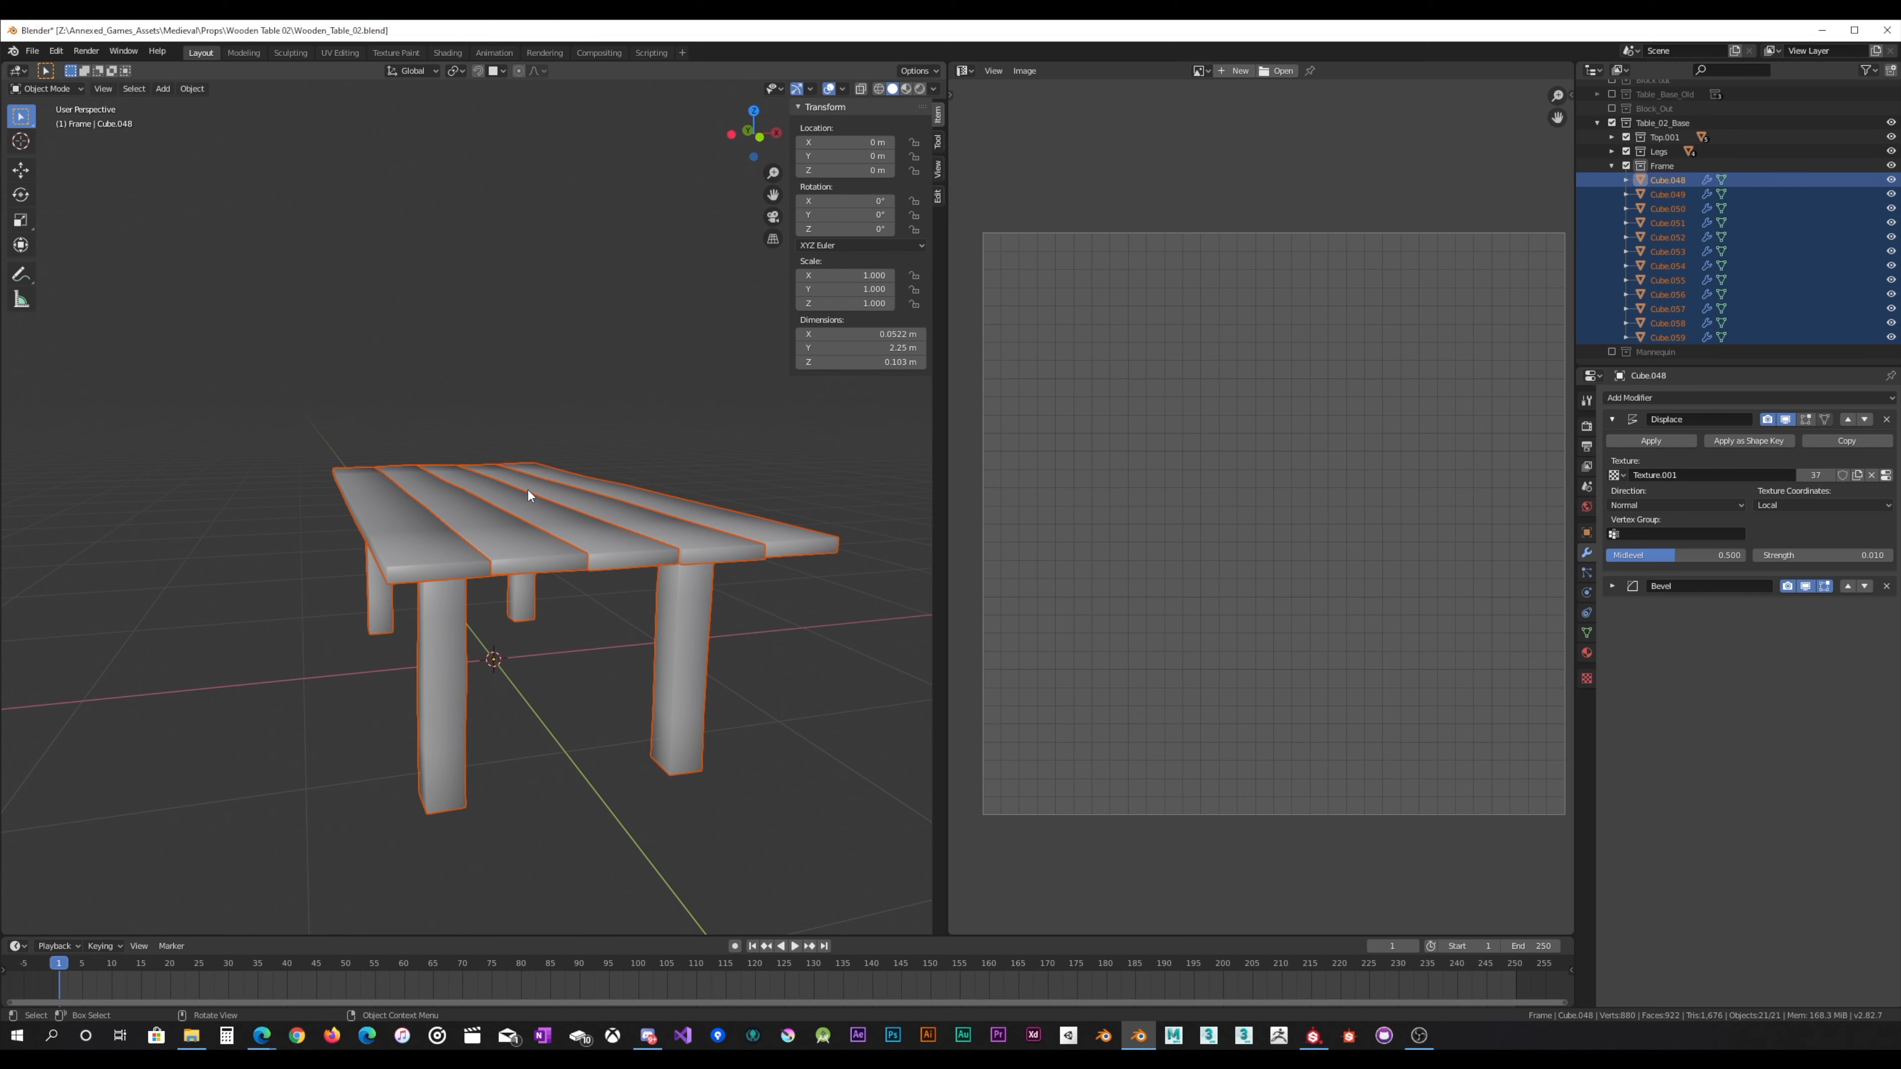
pyautogui.moveTo(527, 491); pyautogui.dragTo(517, 547, button='middle')
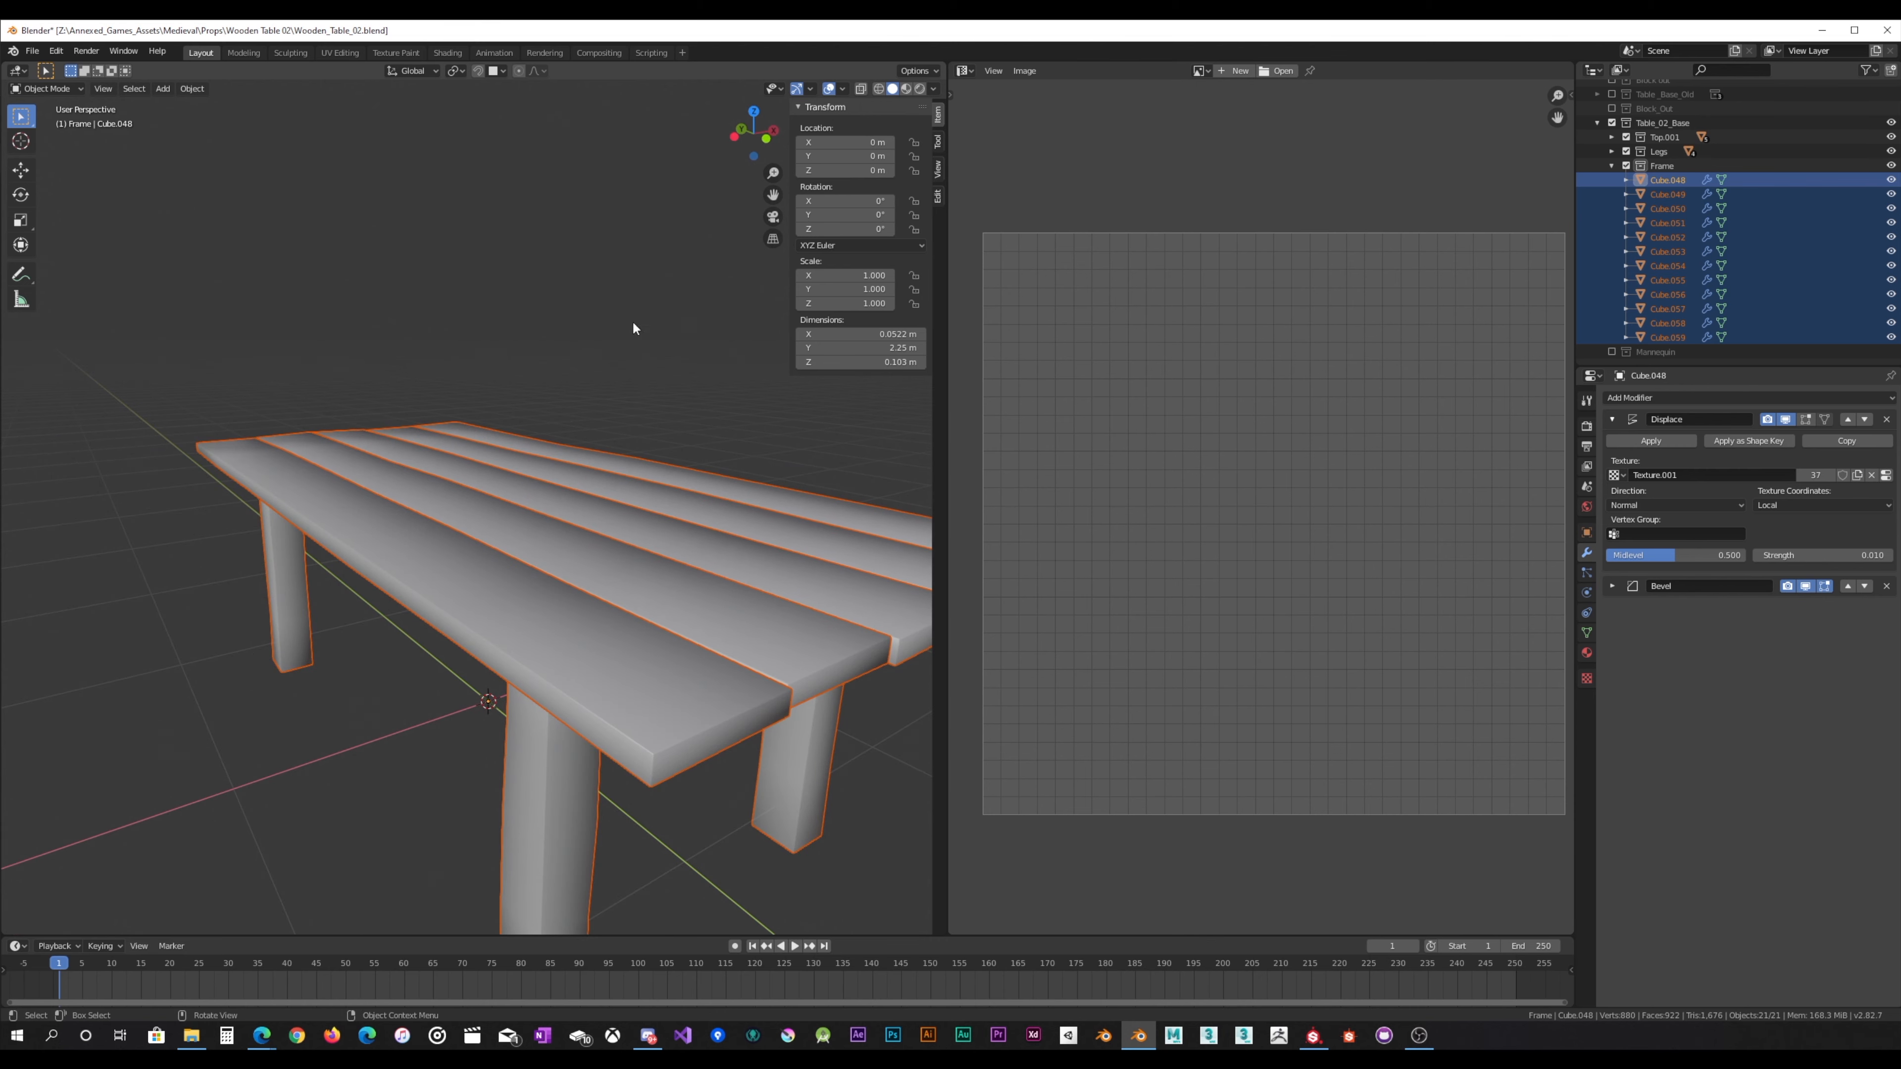
pyautogui.moveTo(597, 394); pyautogui.dragTo(597, 390, button='middle')
pyautogui.scroll(-1, 658, 453)
pyautogui.moveTo(655, 452)
pyautogui.mouseDown(button='middle')
pyautogui.moveTo(576, 469)
pyautogui.moveTo(643, 479)
pyautogui.mouseUp(button='middle')
pyautogui.press('Tab')
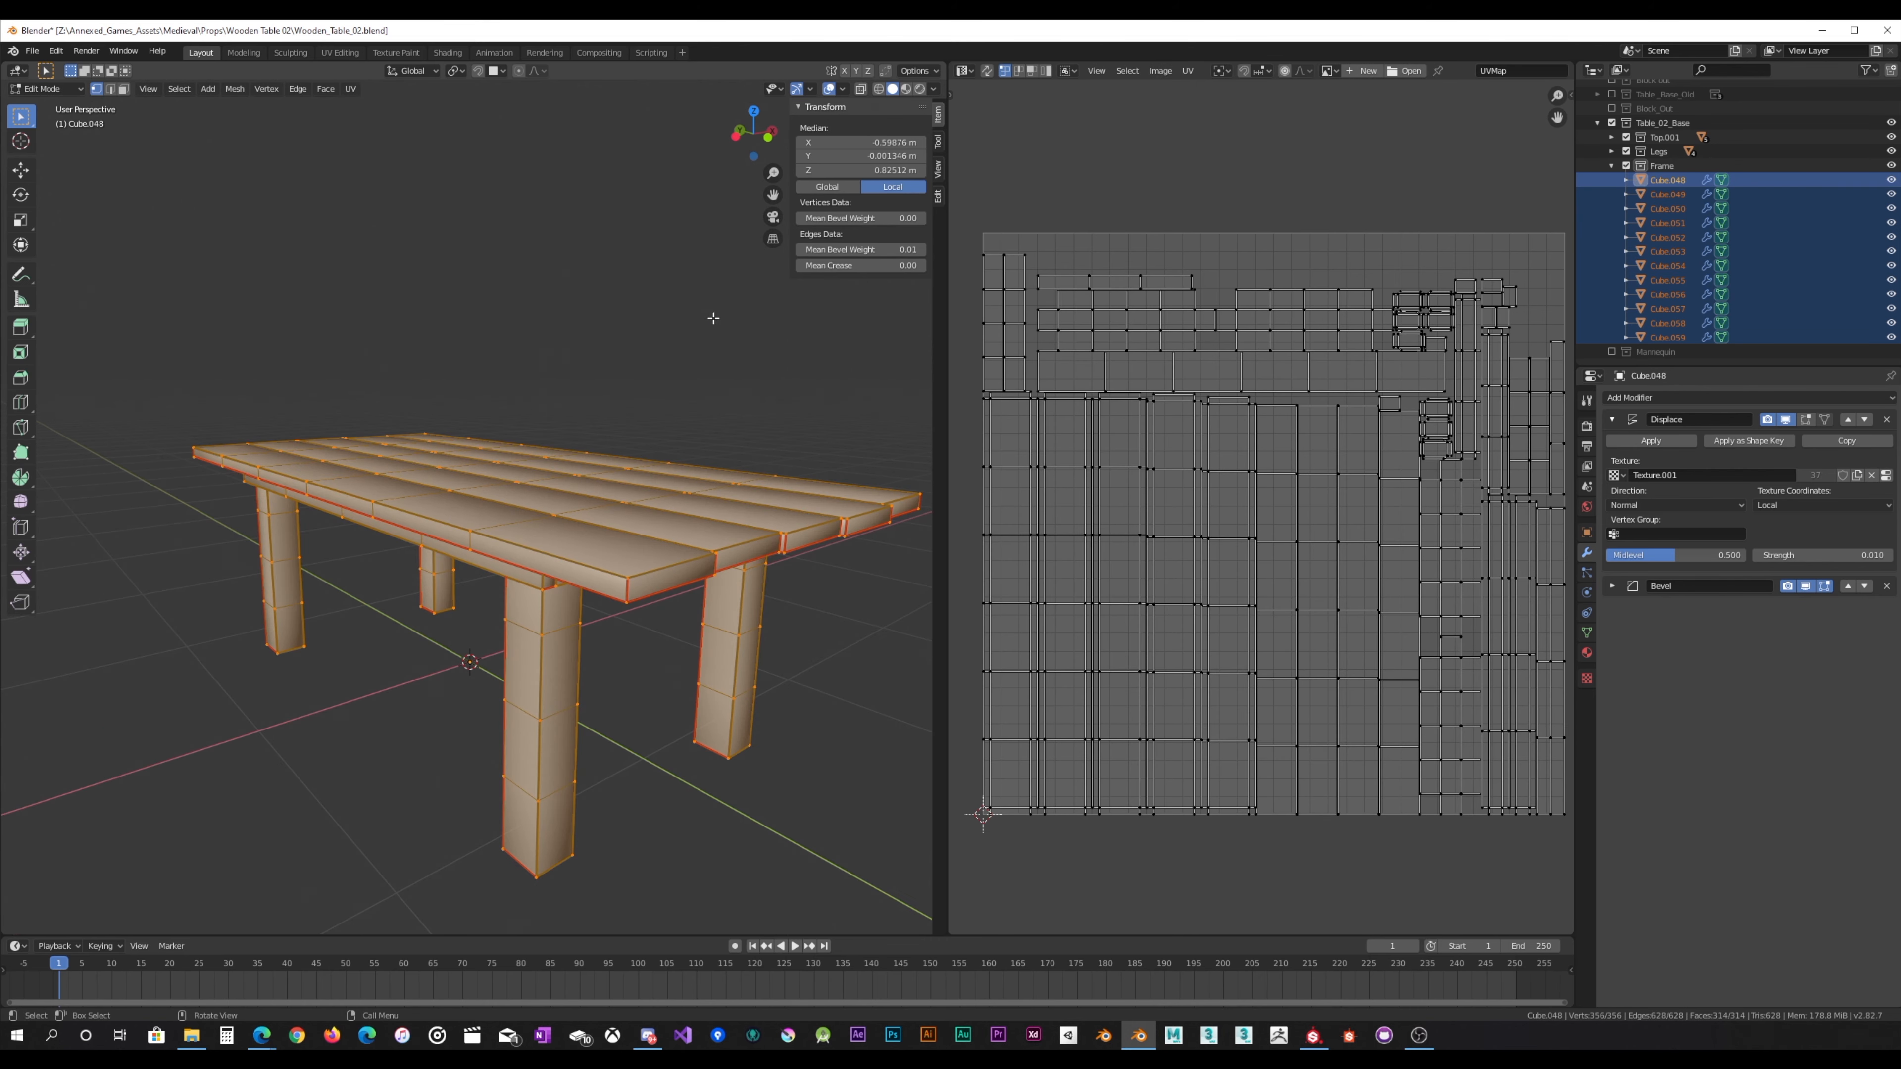
pyautogui.moveTo(718, 270); pyautogui.dragTo(687, 374, button='middle')
pyautogui.press('Tab')
# Step: In Edit Mode on outer top plank Cube.063, try nudging the cross edge nearest the front end by about 0.003 m in Y and Z
pyautogui.click(561, 587)
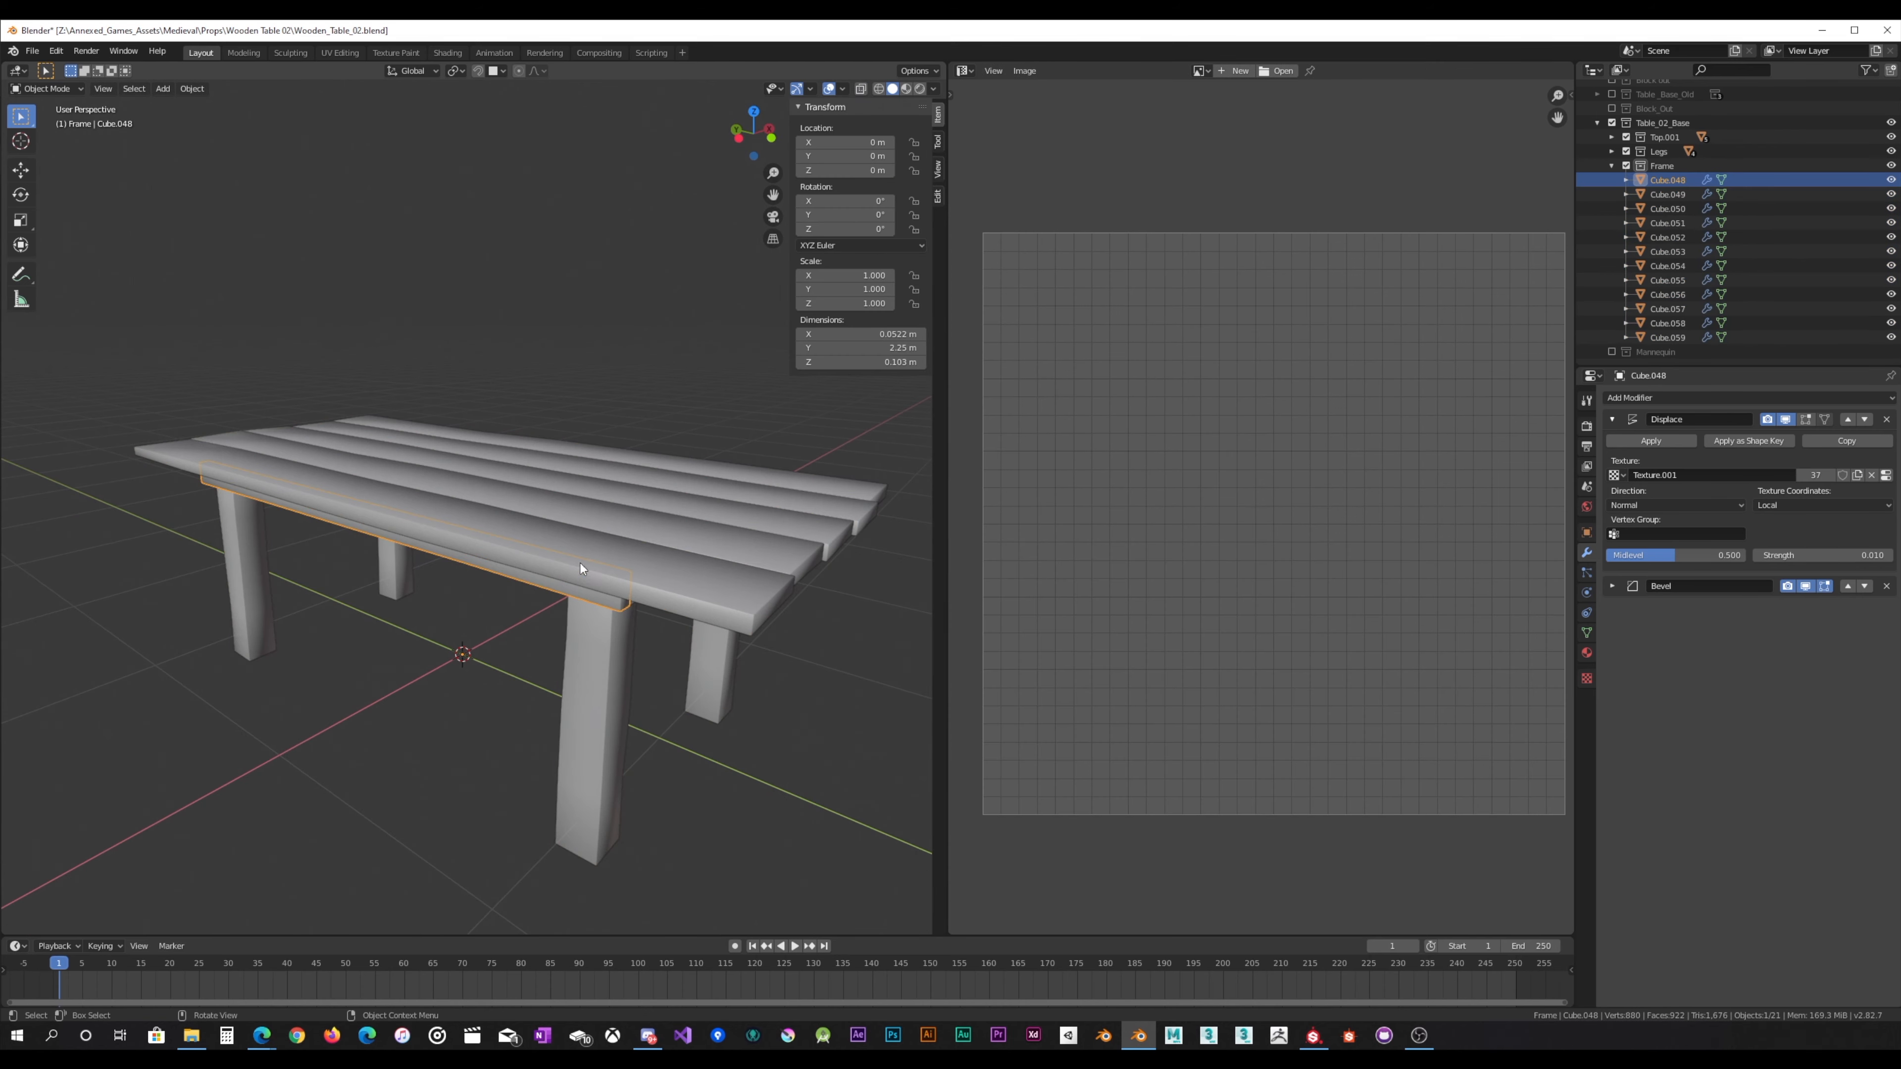
pyautogui.moveTo(581, 563); pyautogui.dragTo(420, 621, button='middle')
pyautogui.click(582, 538)
pyautogui.press('Tab')
pyautogui.press('Tab')
pyautogui.click(516, 620)
pyautogui.press('Tab')
pyautogui.moveTo(385, 625); pyautogui.dragTo(640, 519)
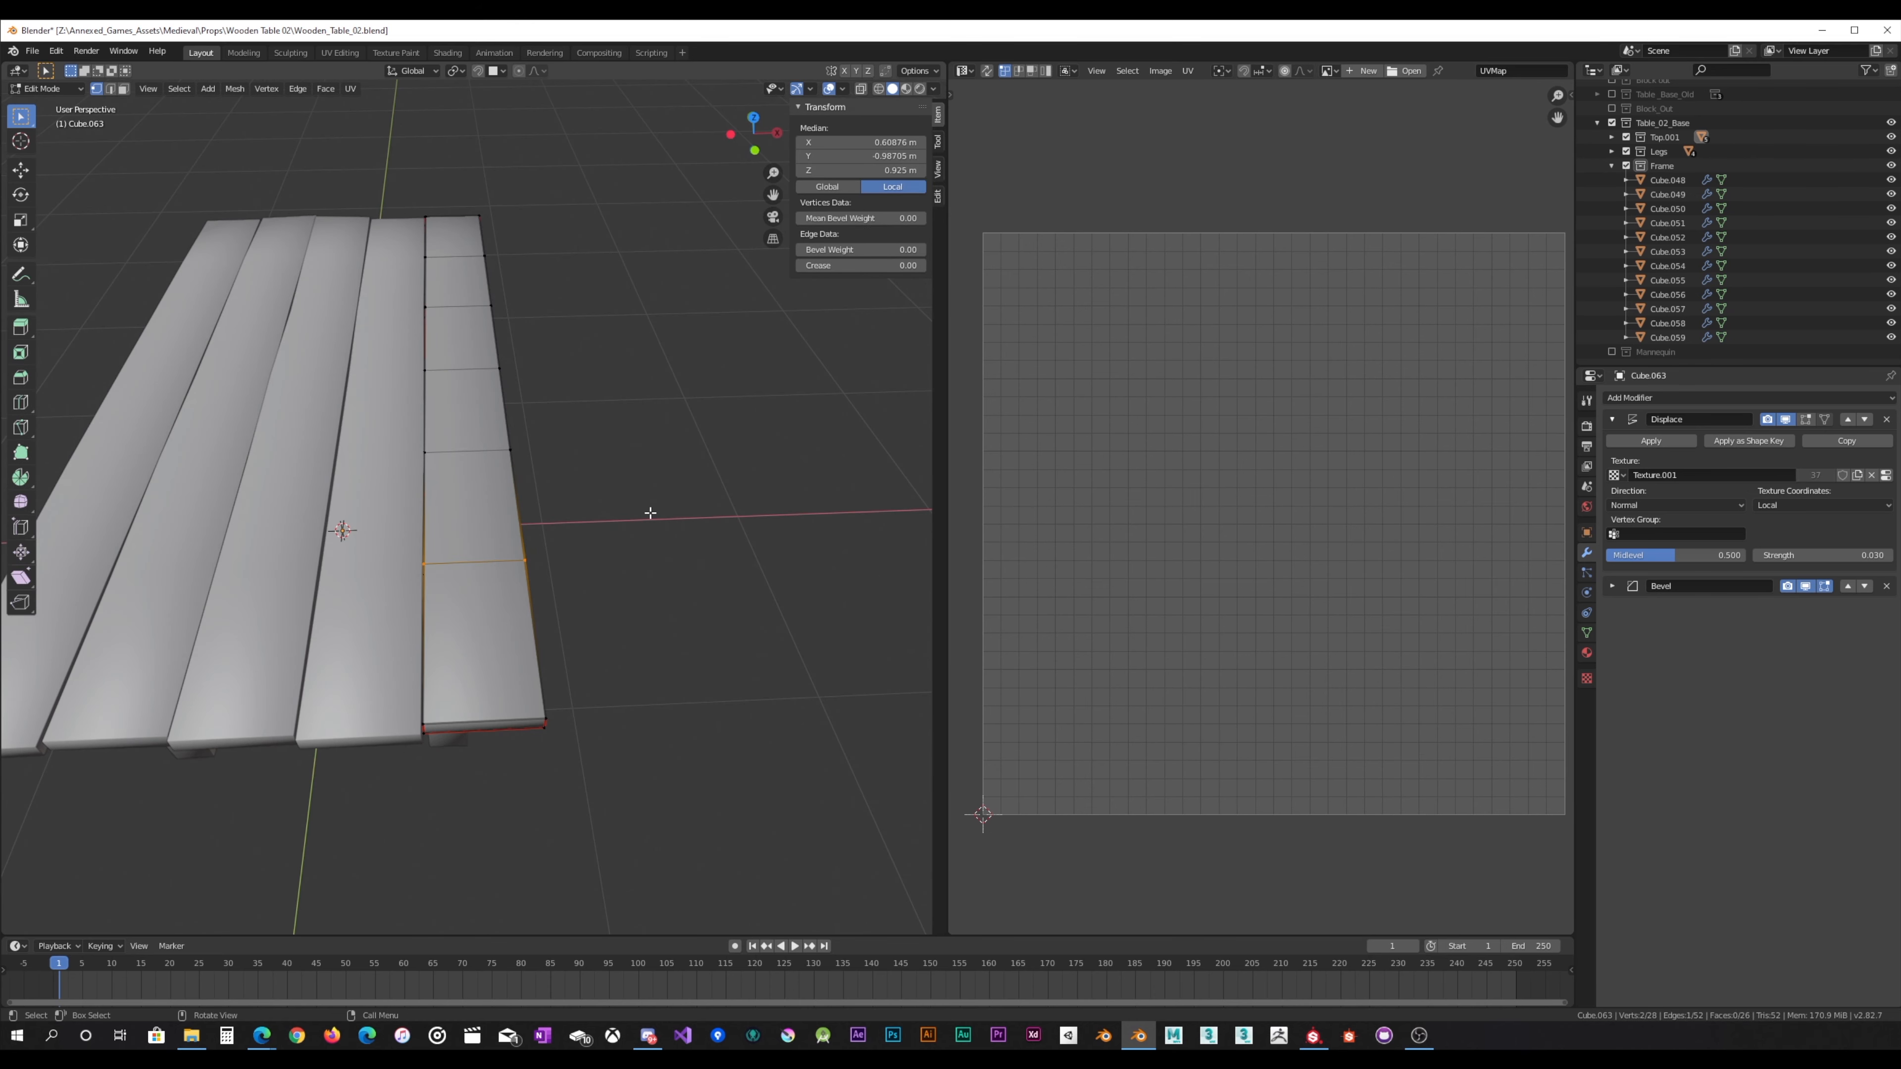
pyautogui.moveTo(659, 513); pyautogui.dragTo(657, 501, button='middle')
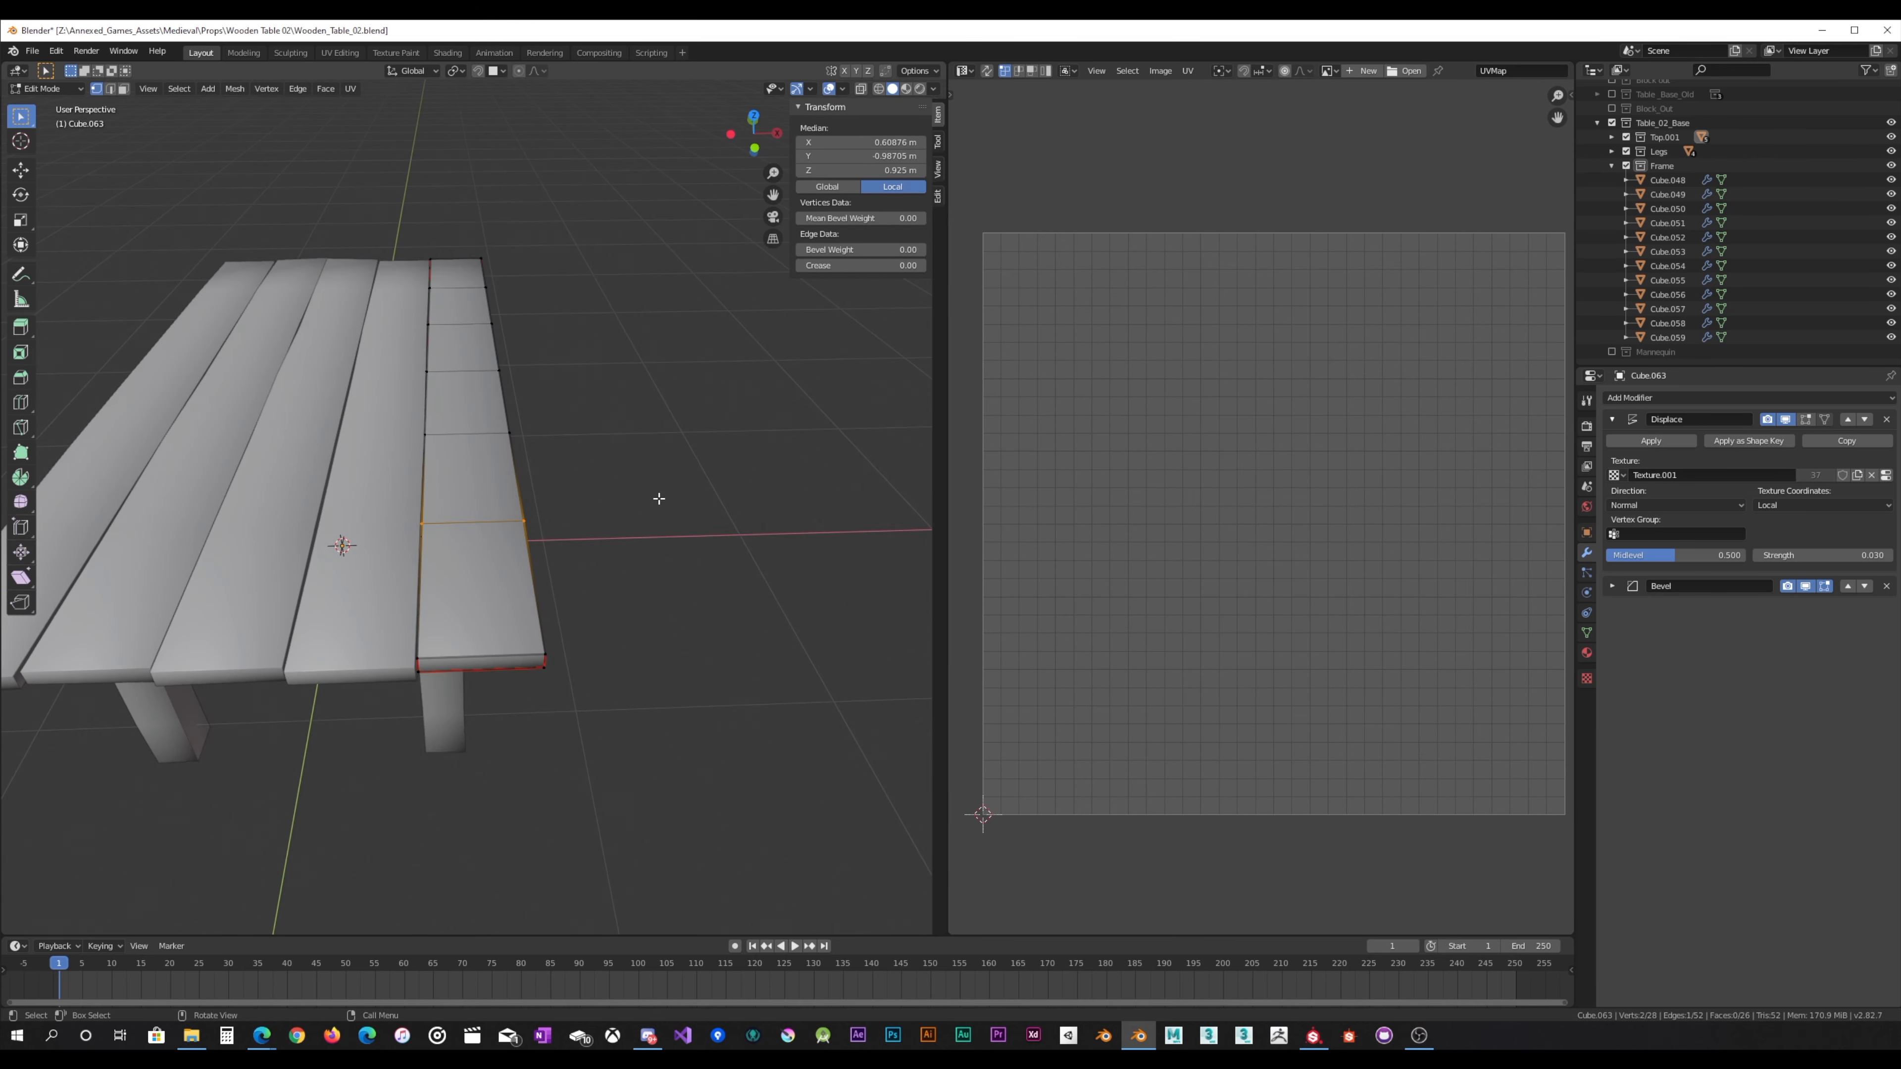
pyautogui.press('g')
pyautogui.click(651, 492)
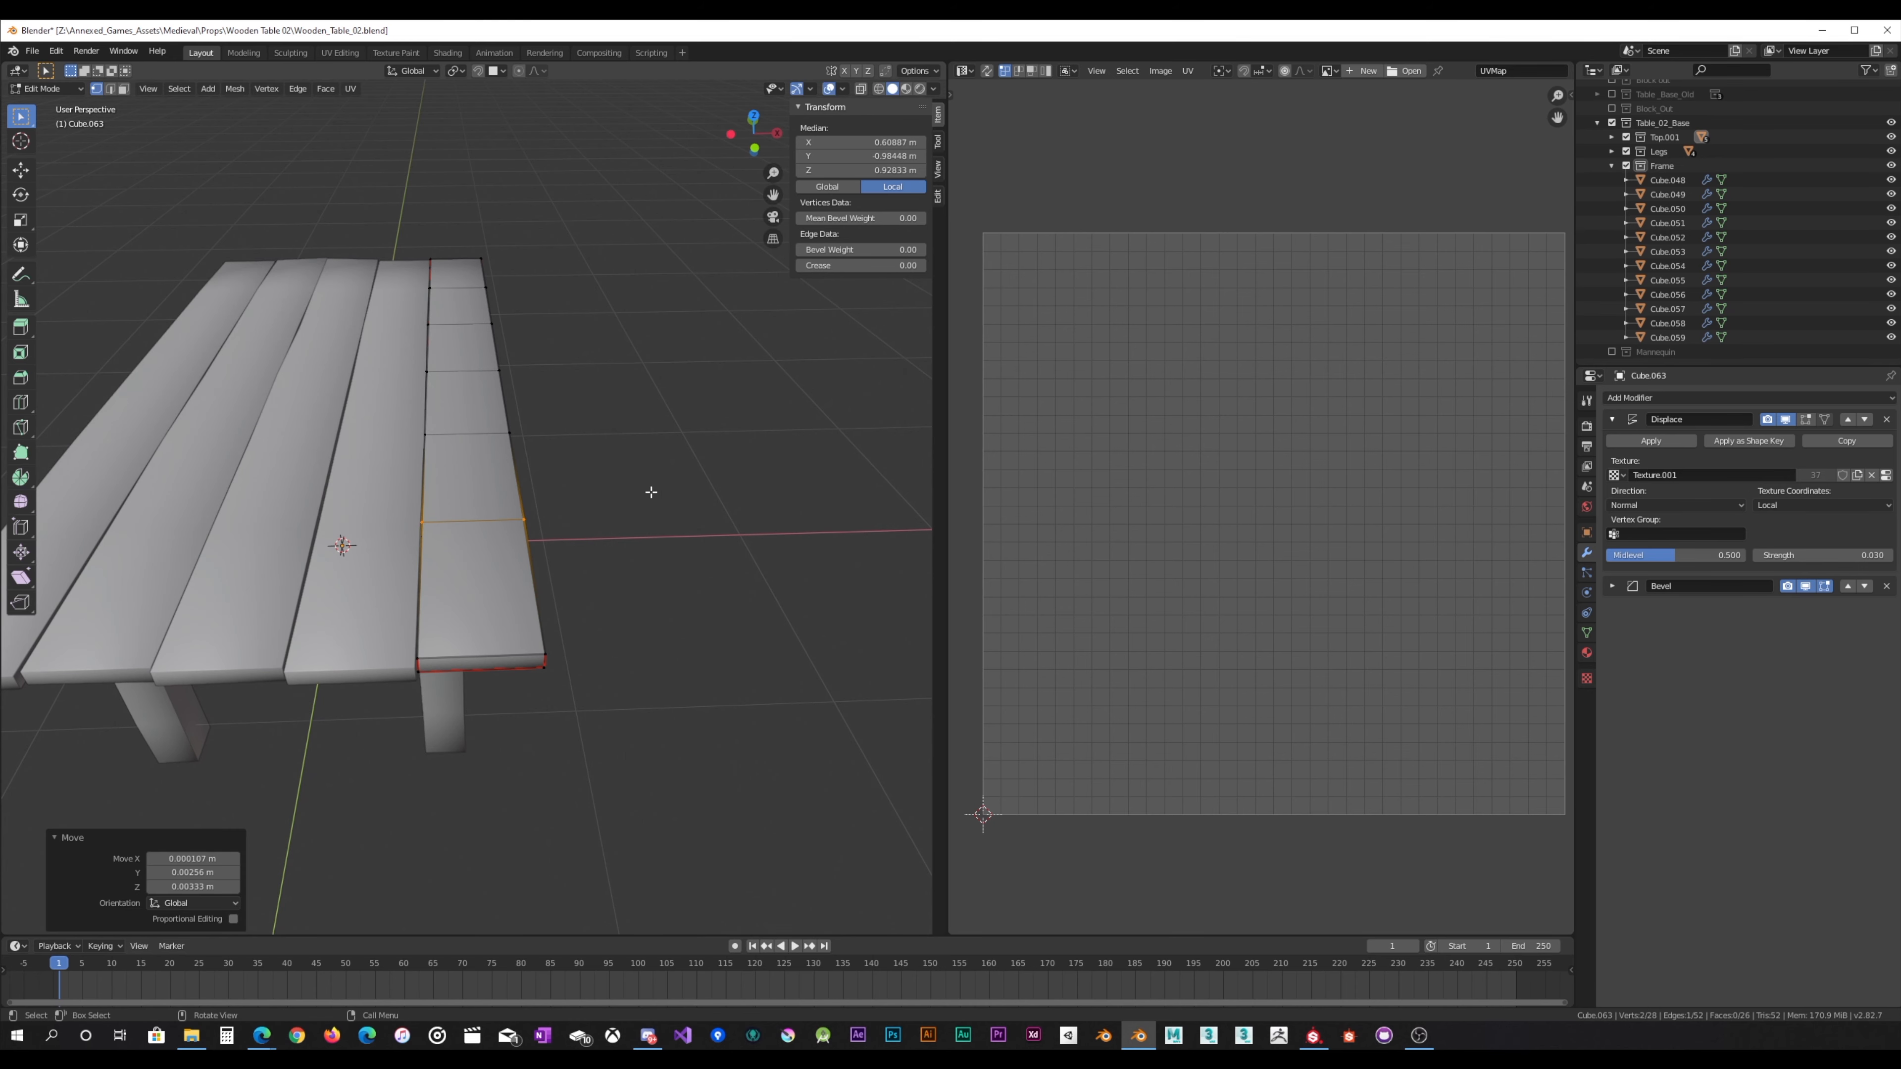
# Step: With X-ray enabled, try shifting the next two cross loops along the outer plank slightly out of line
pyautogui.click(860, 89)
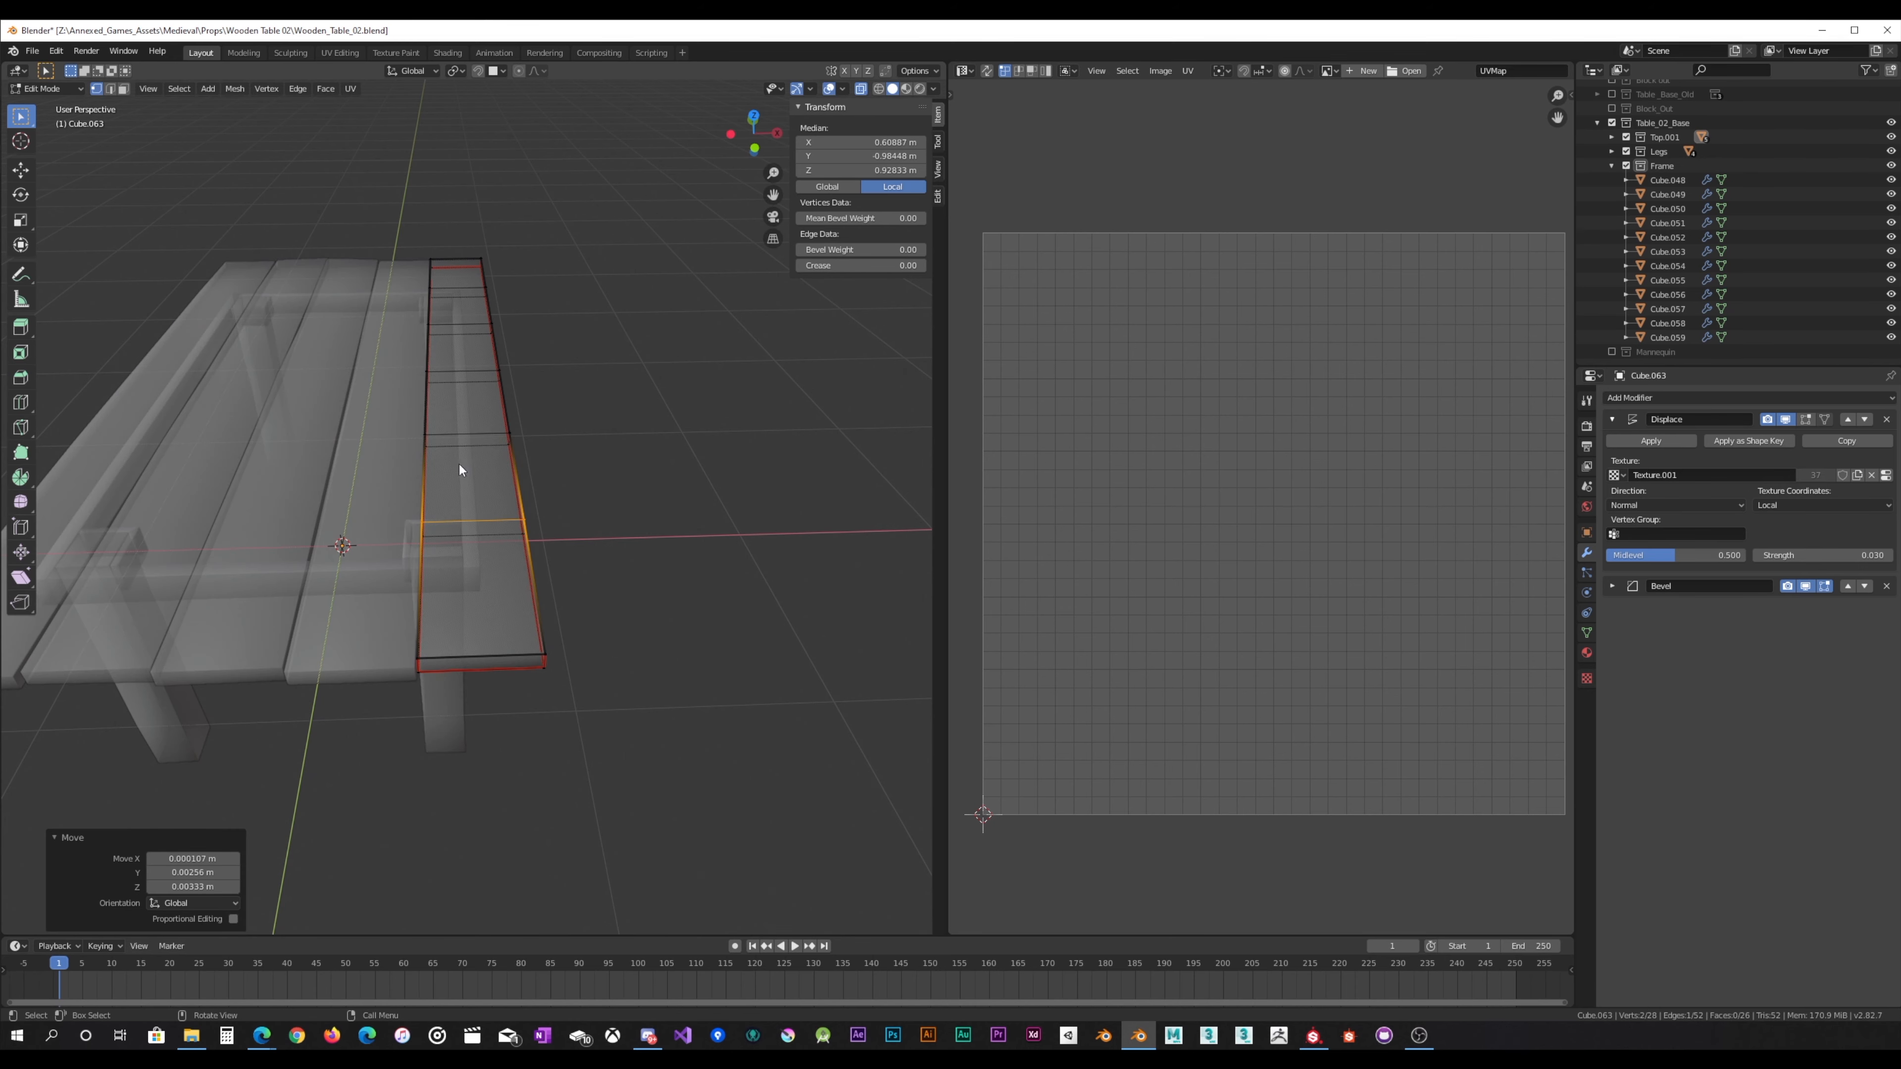
pyautogui.moveTo(403, 458); pyautogui.dragTo(497, 404)
pyautogui.press('g')
pyautogui.click(536, 402)
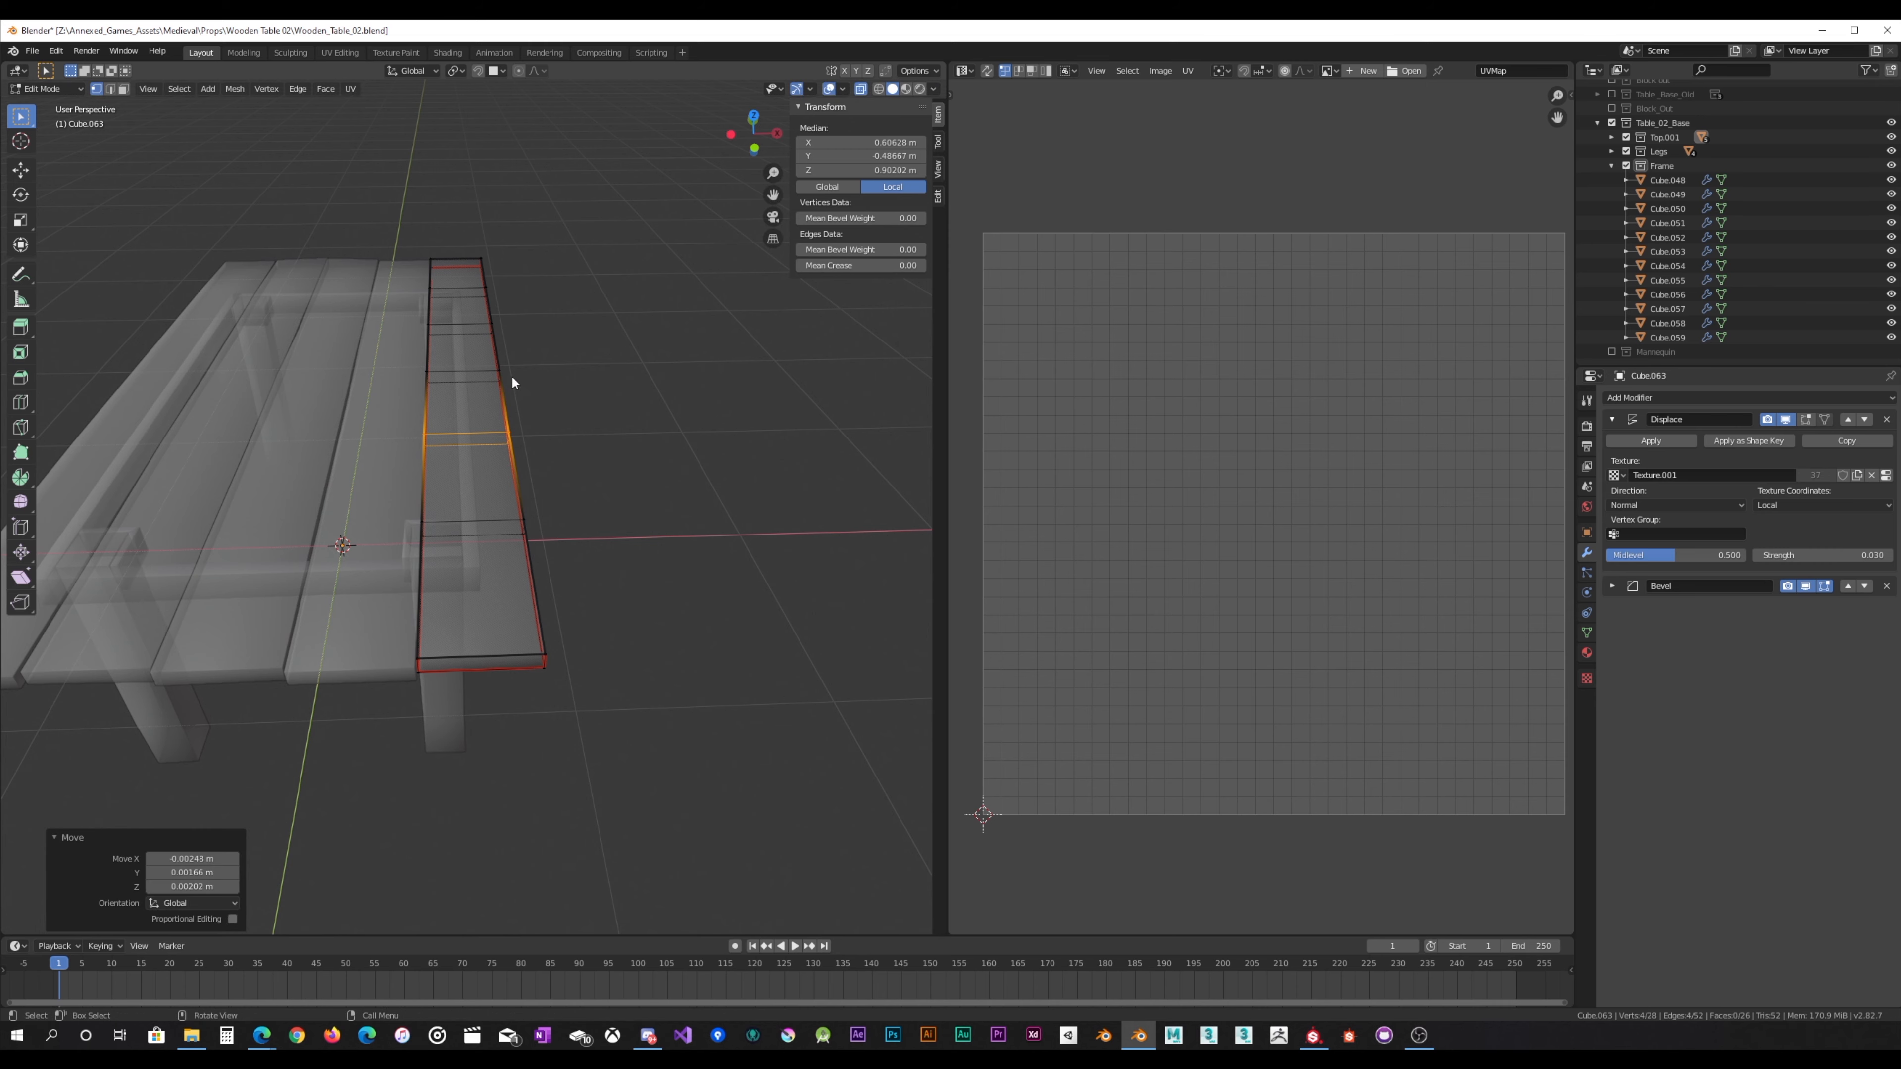
pyautogui.moveTo(512, 374); pyautogui.dragTo(466, 393, button='middle')
pyautogui.moveTo(400, 411); pyautogui.dragTo(524, 354)
pyautogui.press('g')
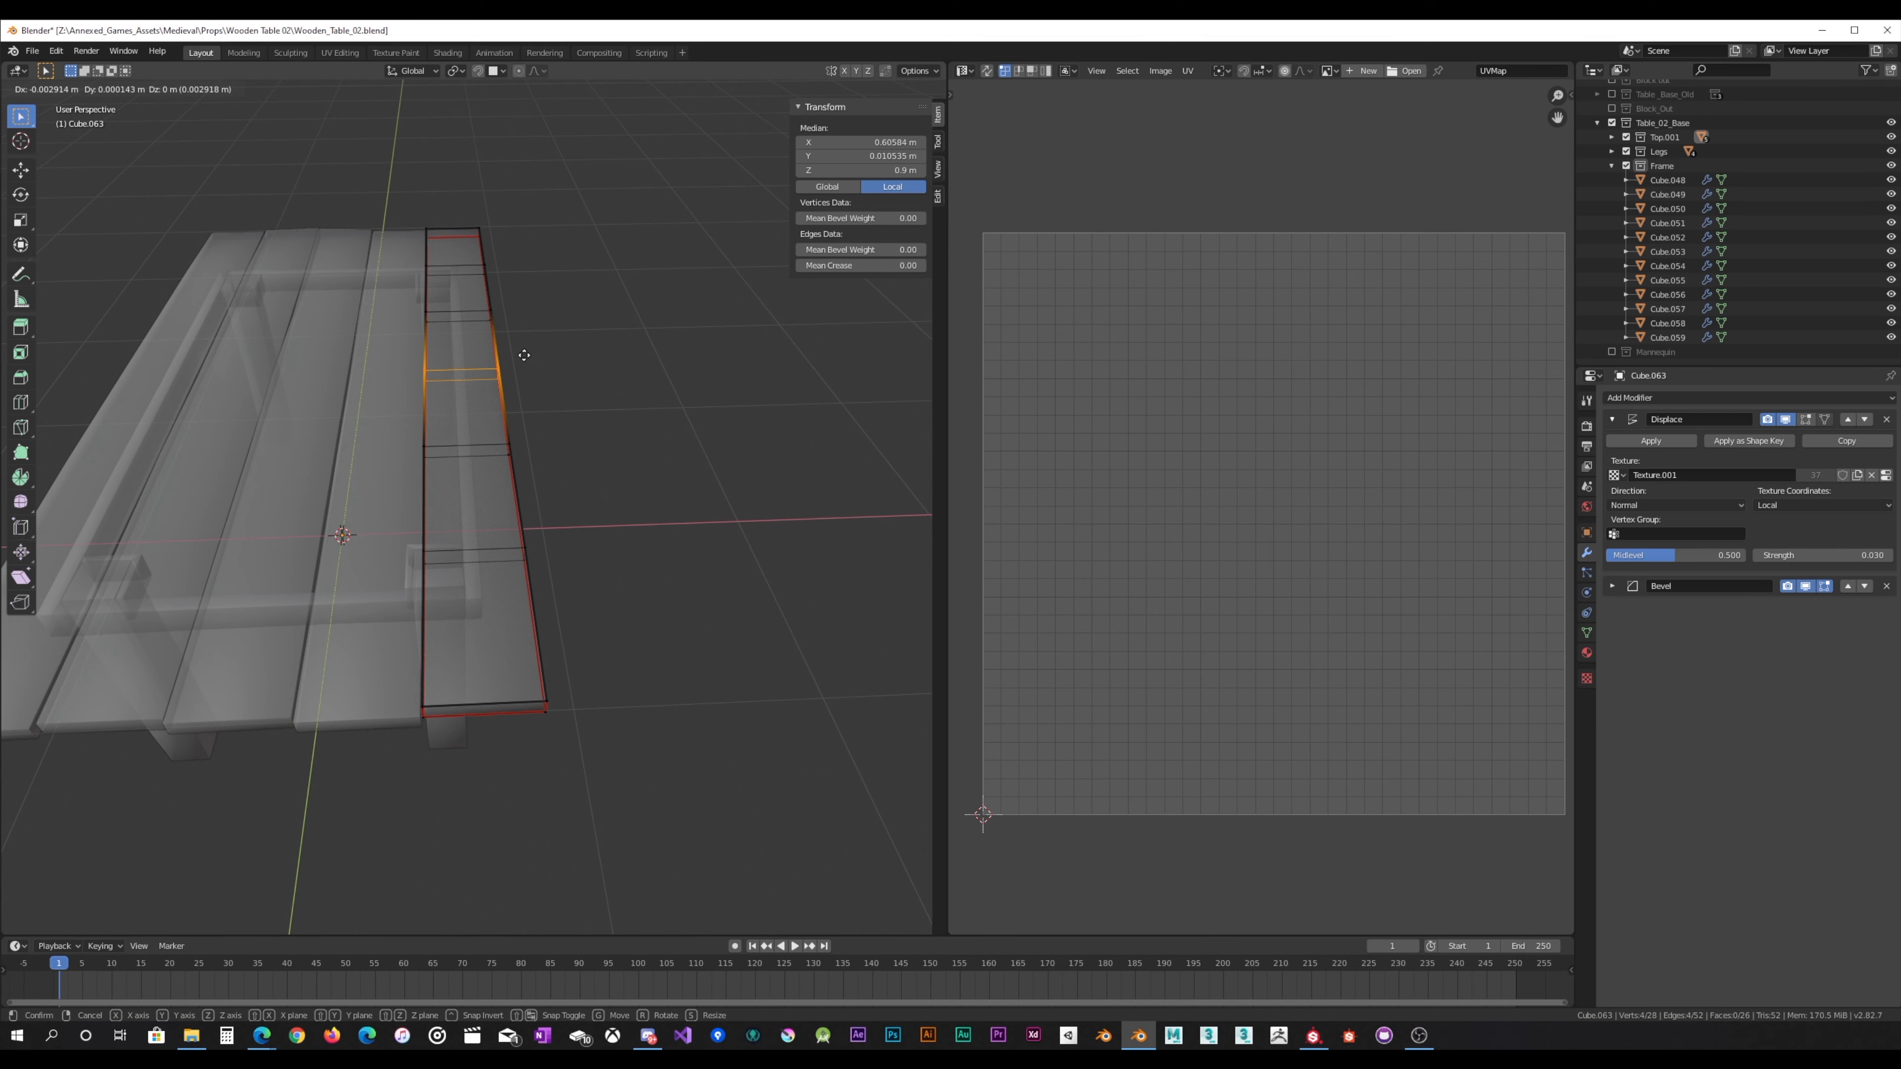
pyautogui.click(521, 358)
# Step: Try offsetting the cross loop near the outer plank's far end with several small freehand moves
pyautogui.moveTo(416, 323); pyautogui.dragTo(521, 249)
pyautogui.press('g')
pyautogui.click(527, 287)
pyautogui.press('g')
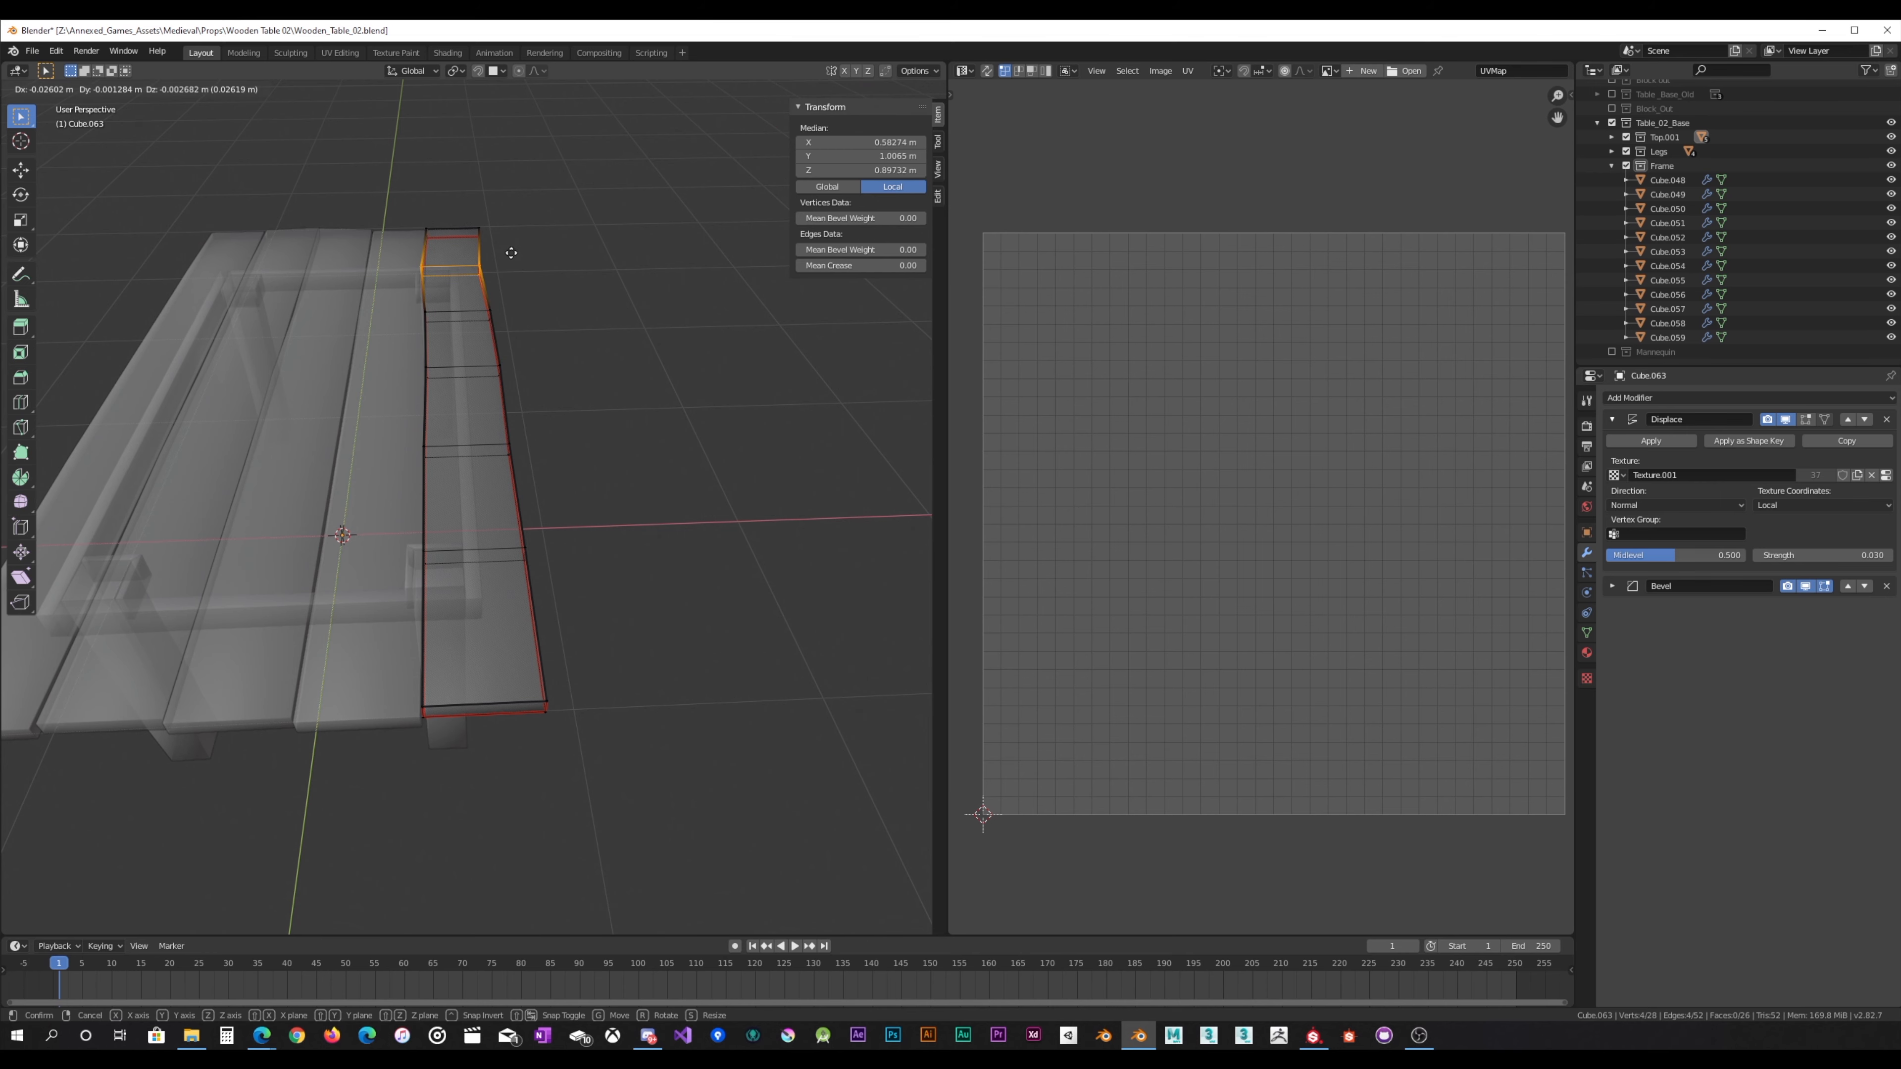
pyautogui.click(538, 251)
pyautogui.press('g')
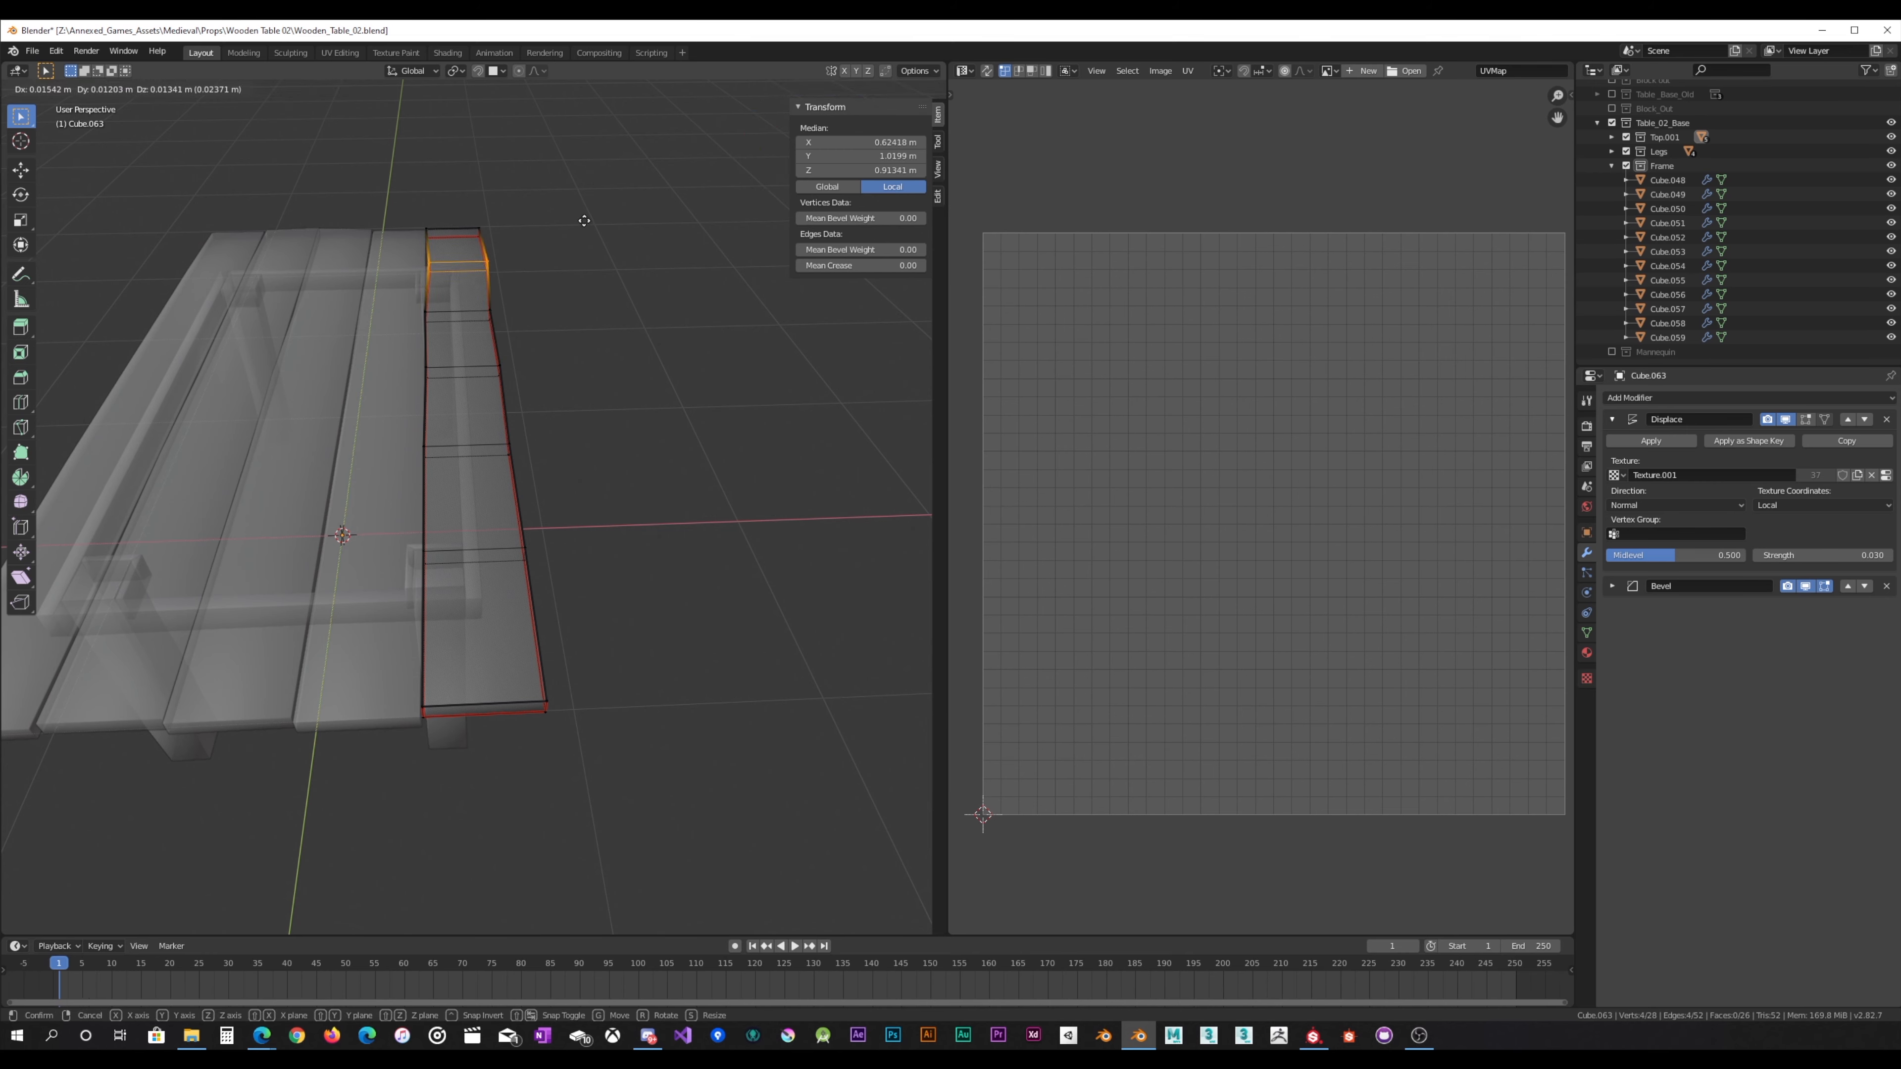
pyautogui.rightClick(582, 220)
pyautogui.press('g')
pyautogui.click(585, 220)
# Step: Turn off X-ray and undo the cross-loop moves on the outer plank, returning to Object Mode
pyautogui.press('Tab')
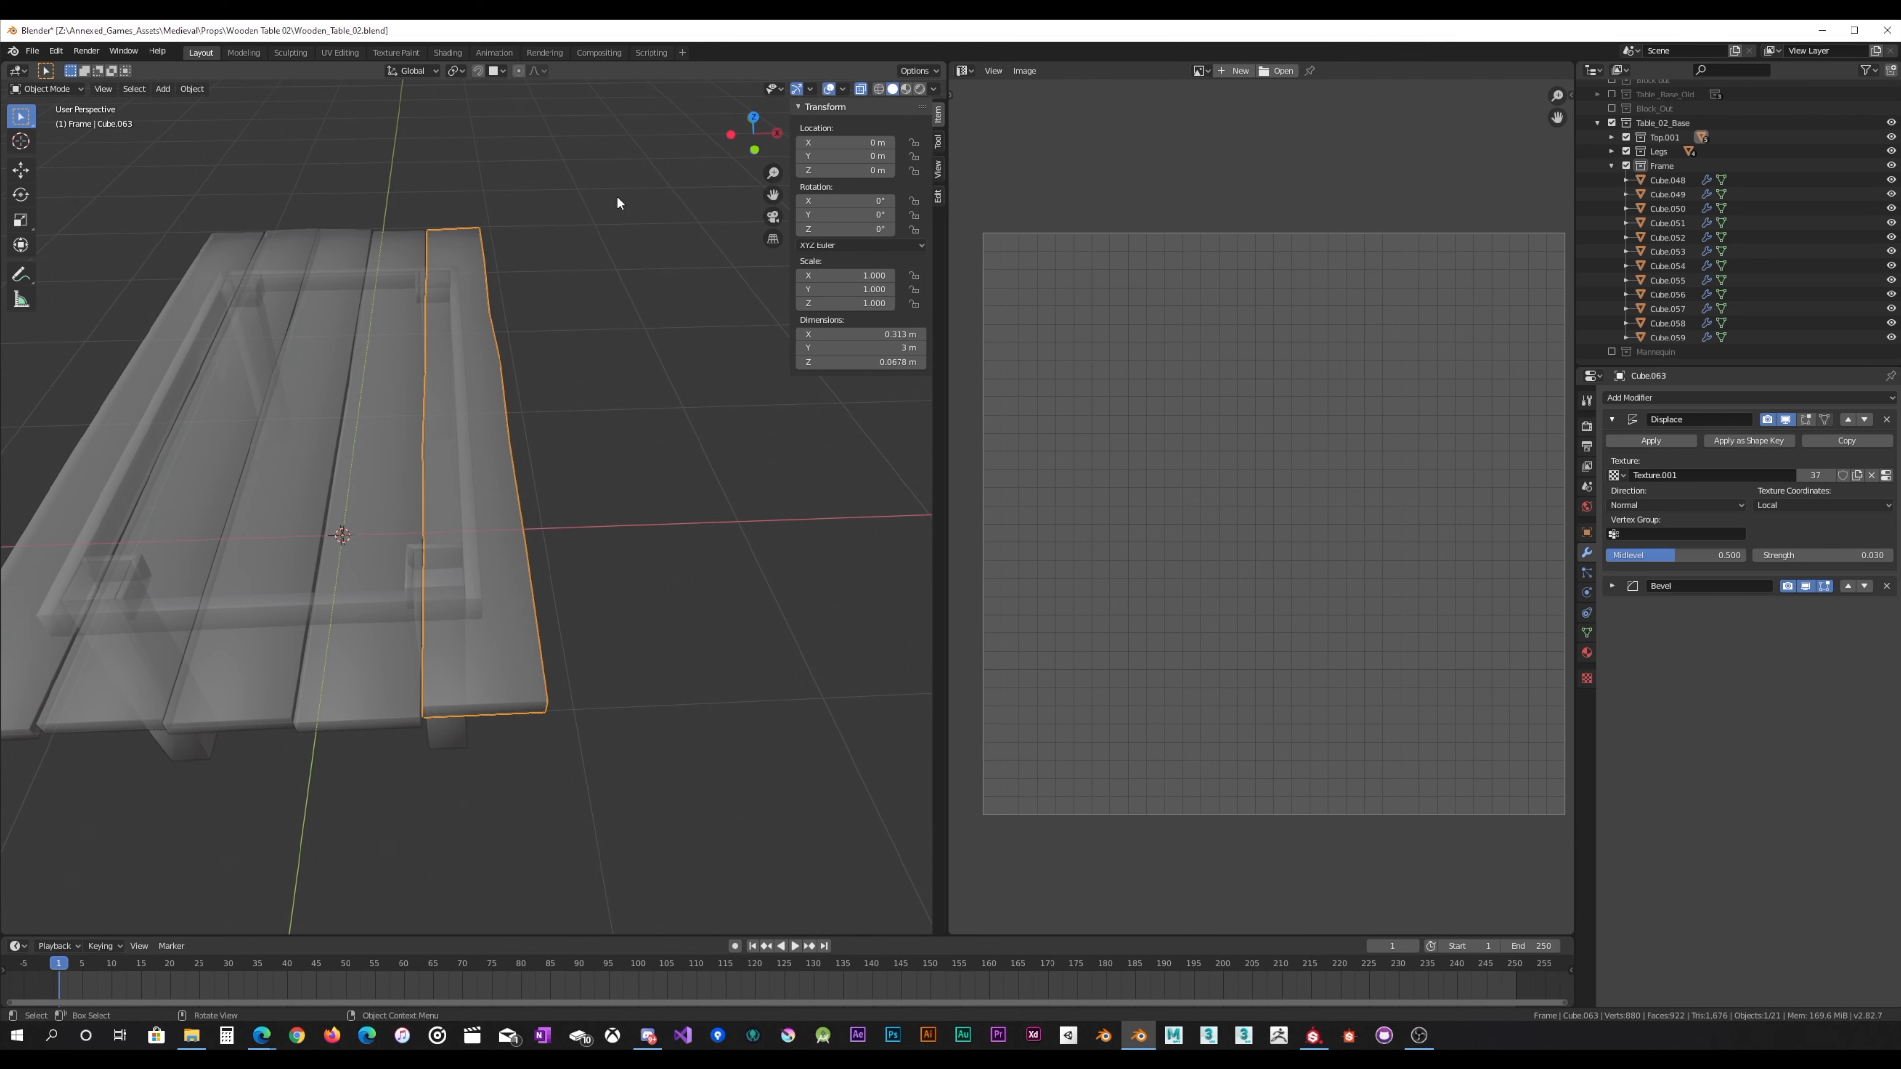
pyautogui.click(861, 89)
pyautogui.moveTo(709, 274); pyautogui.dragTo(631, 290, button='middle')
pyautogui.press('Tab')
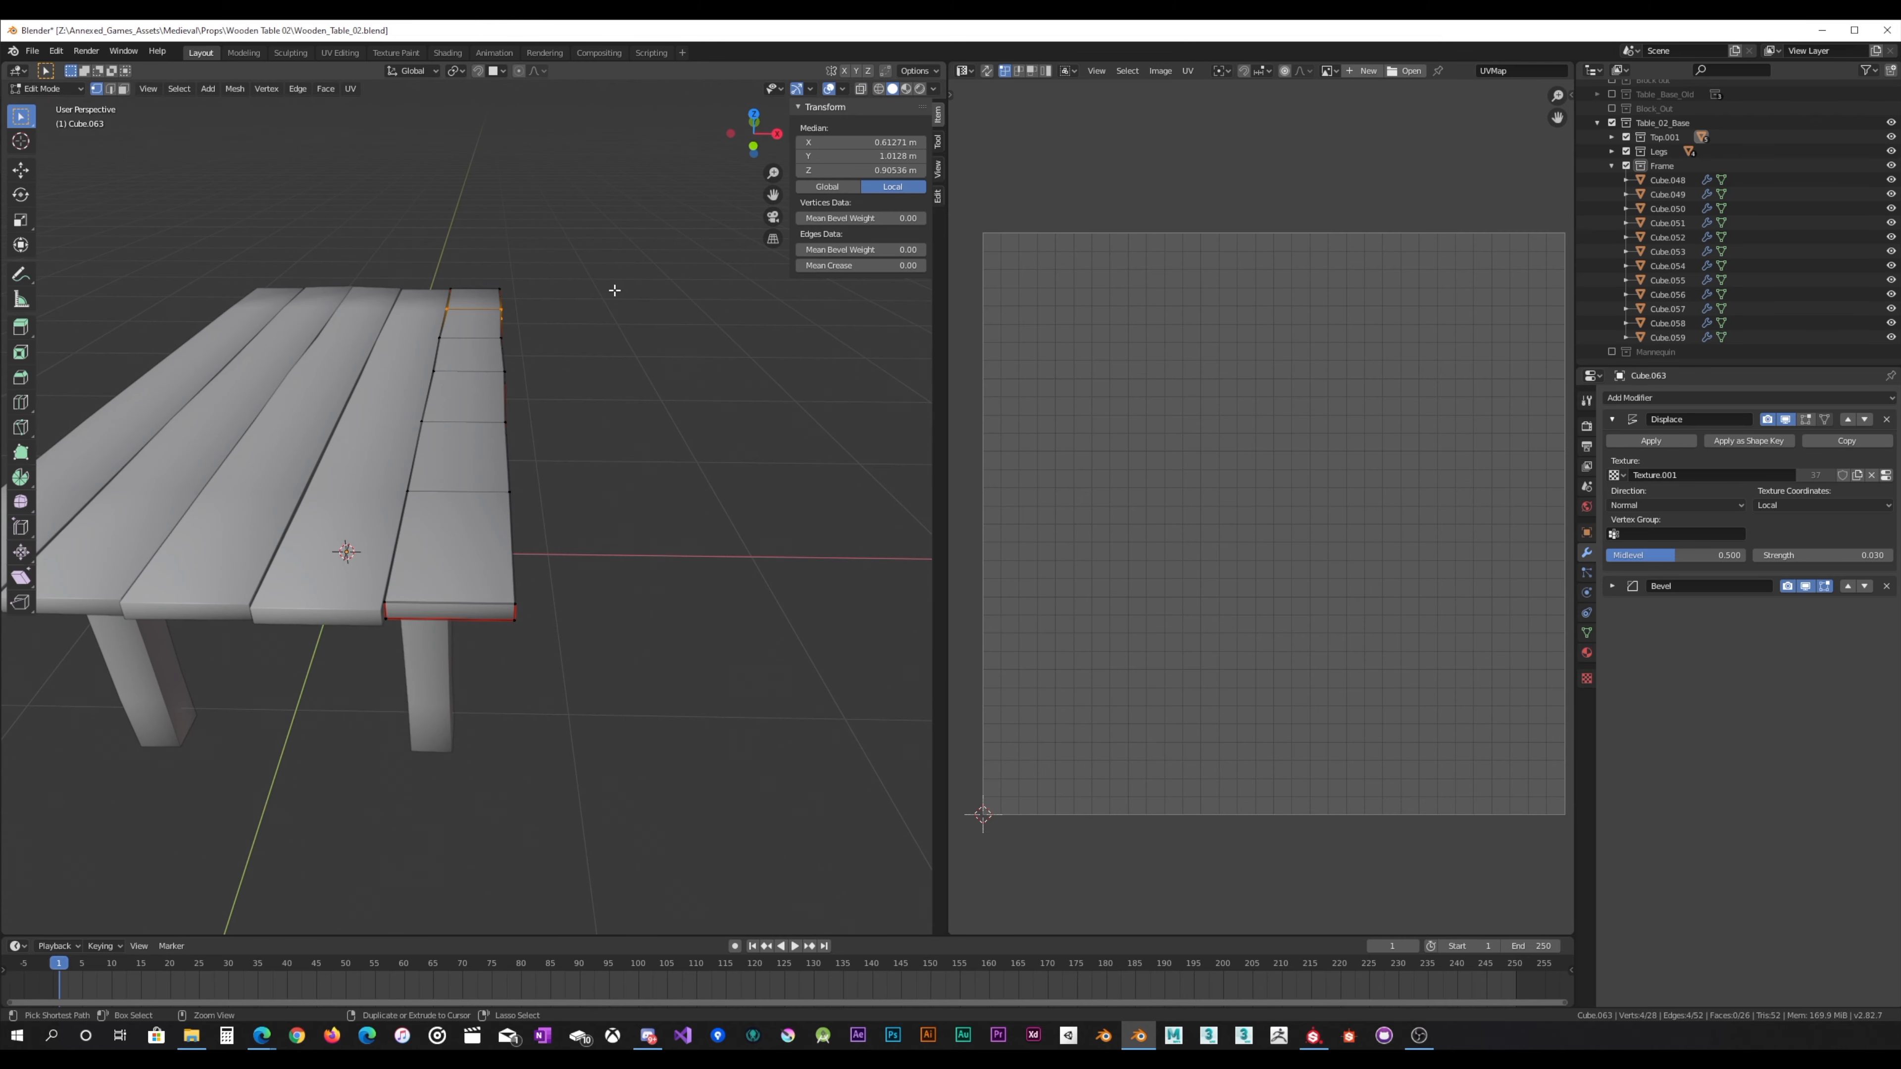
pyautogui.press('Tab')
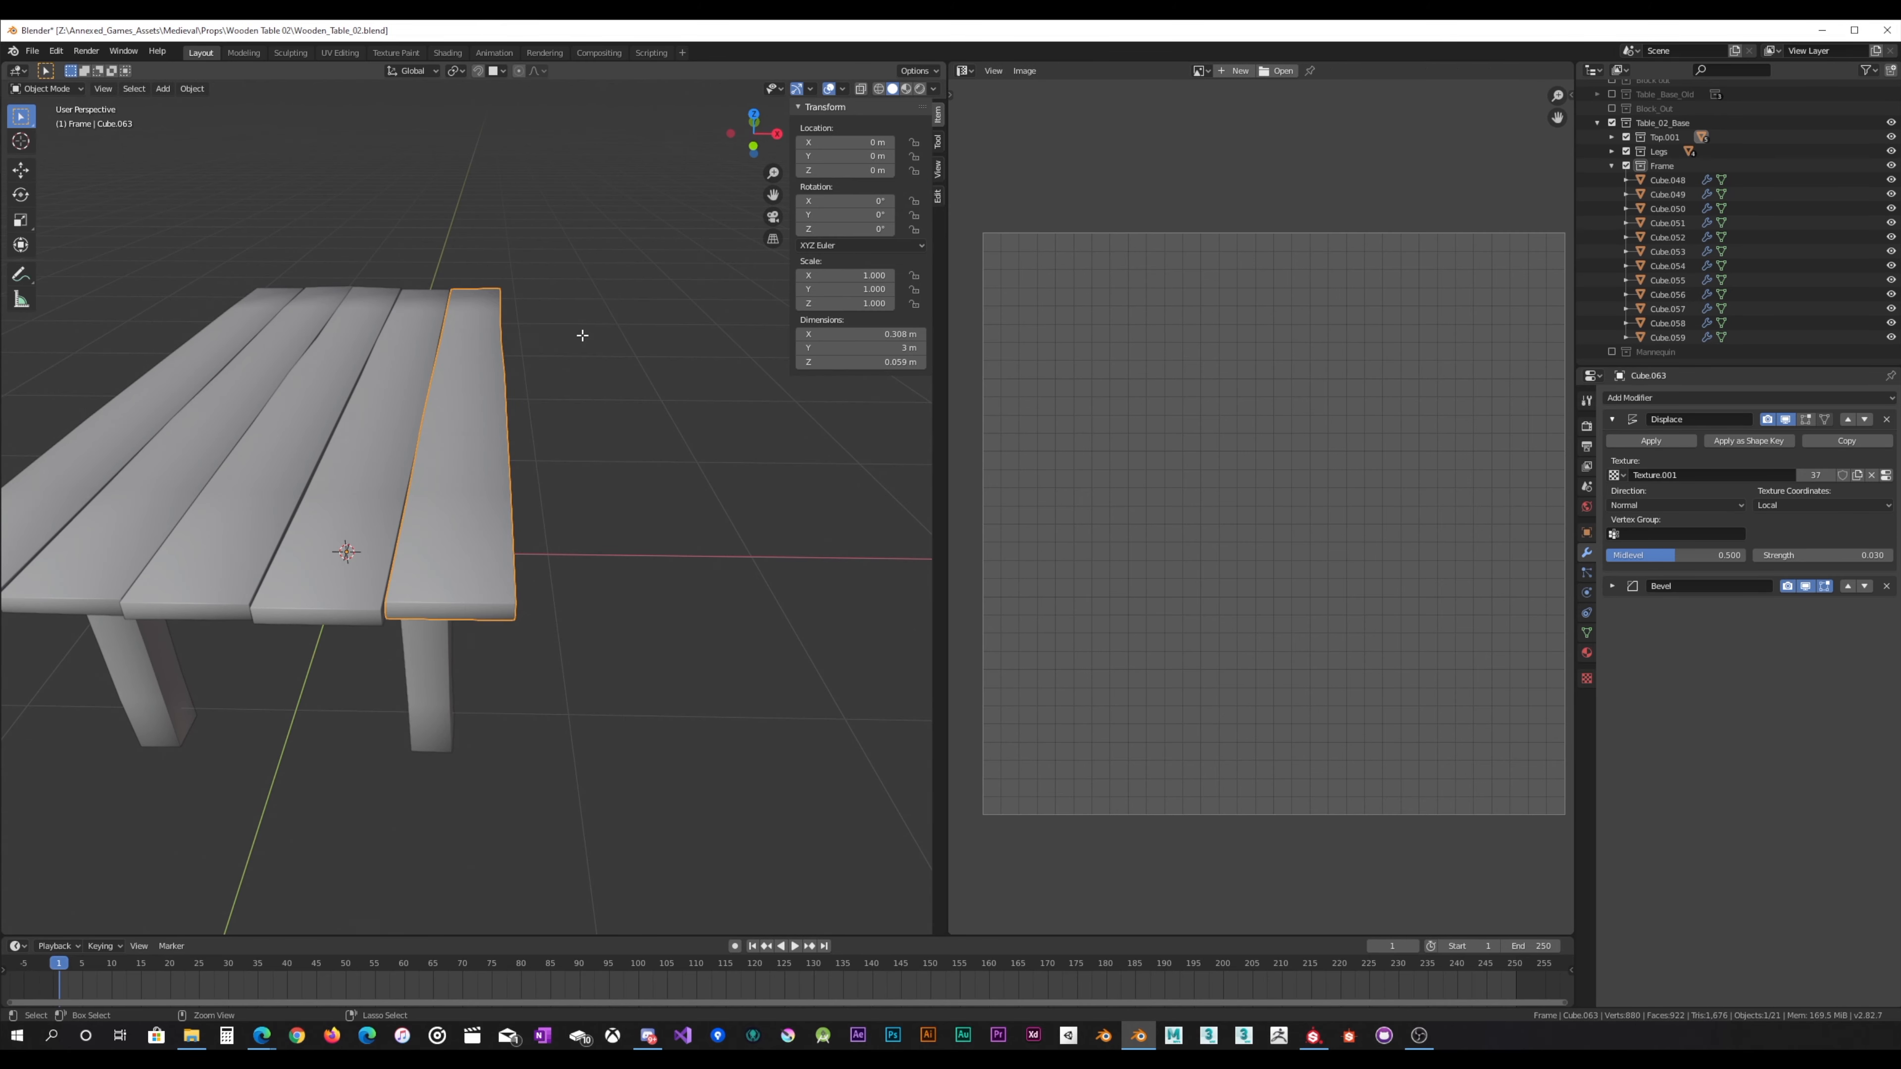
# Step: Select all five tabletop planks with outer plank Cube.062 active, and add a second Displace modifier to it
pyautogui.moveTo(598, 359); pyautogui.dragTo(605, 361, button='middle')
pyautogui.keyDown('shift'); pyautogui.moveTo(517, 428); pyautogui.dragTo(594, 424, button='middle'); pyautogui.keyUp('shift')
pyautogui.keyDown('shift'); pyautogui.click(542, 507); pyautogui.keyUp('shift')
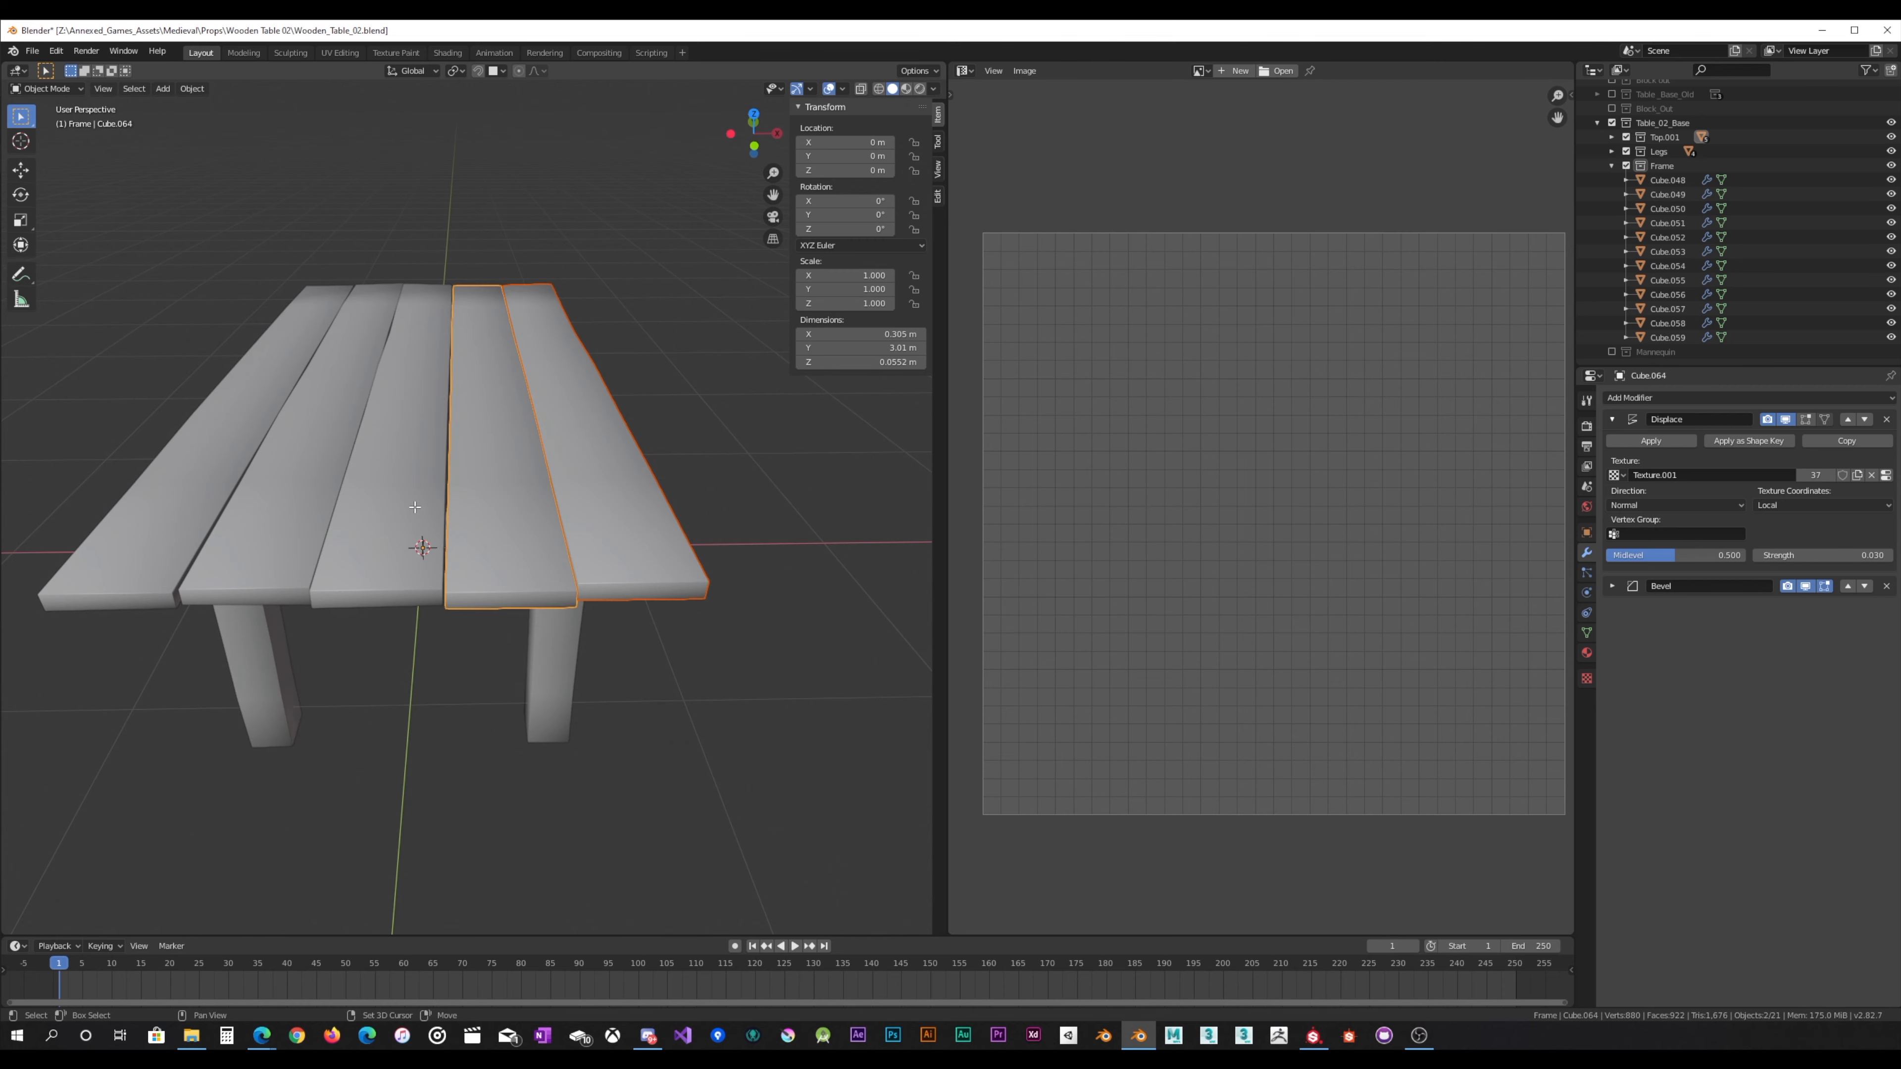
pyautogui.keyDown('shift'); pyautogui.click(411, 508); pyautogui.keyUp('shift')
pyautogui.keyDown('shift'); pyautogui.click(289, 506); pyautogui.keyUp('shift')
pyautogui.keyDown('shift'); pyautogui.click(166, 510); pyautogui.keyUp('shift')
pyautogui.moveTo(447, 442)
pyautogui.mouseDown(button='middle')
pyautogui.moveTo(529, 413)
pyautogui.moveTo(468, 445)
pyautogui.mouseUp(button='middle')
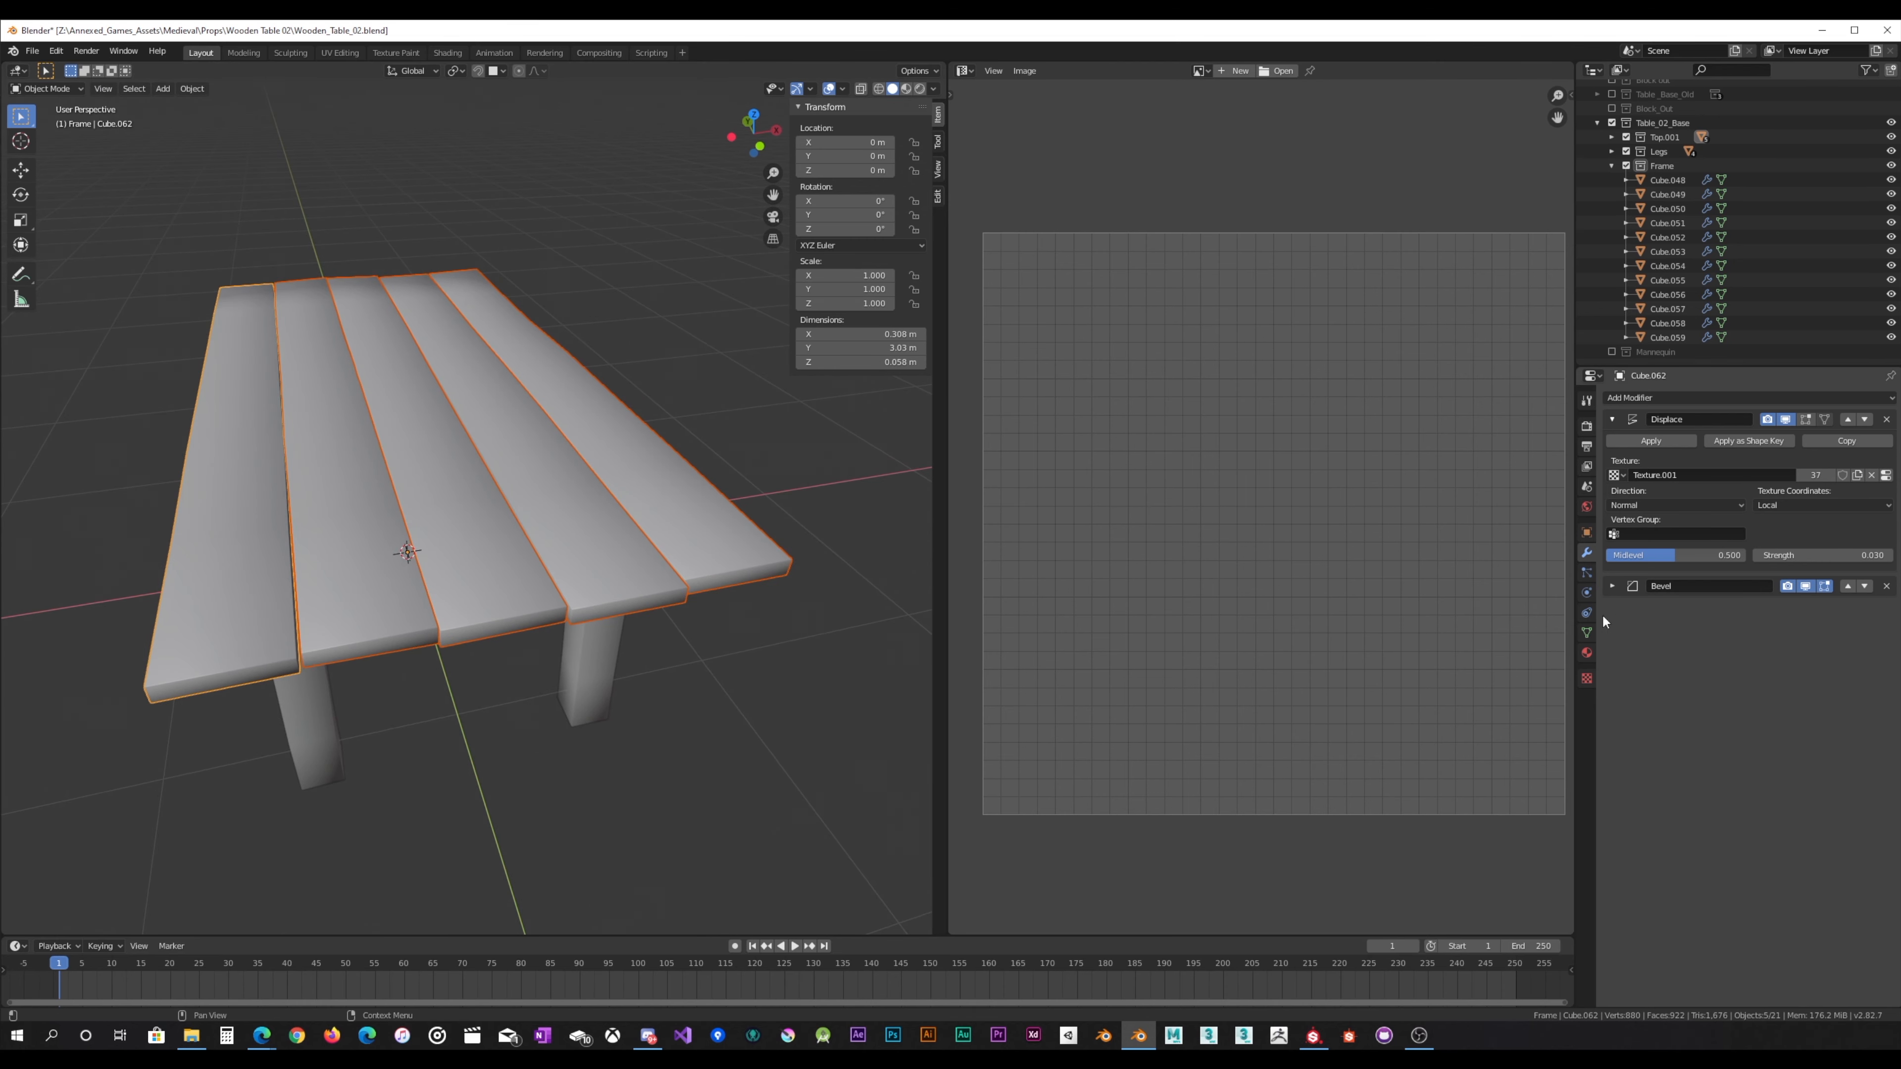
pyautogui.moveTo(591, 498); pyautogui.dragTo(389, 460, button='middle')
pyautogui.scroll(3, 516, 432)
pyautogui.scroll(-5, 562, 416)
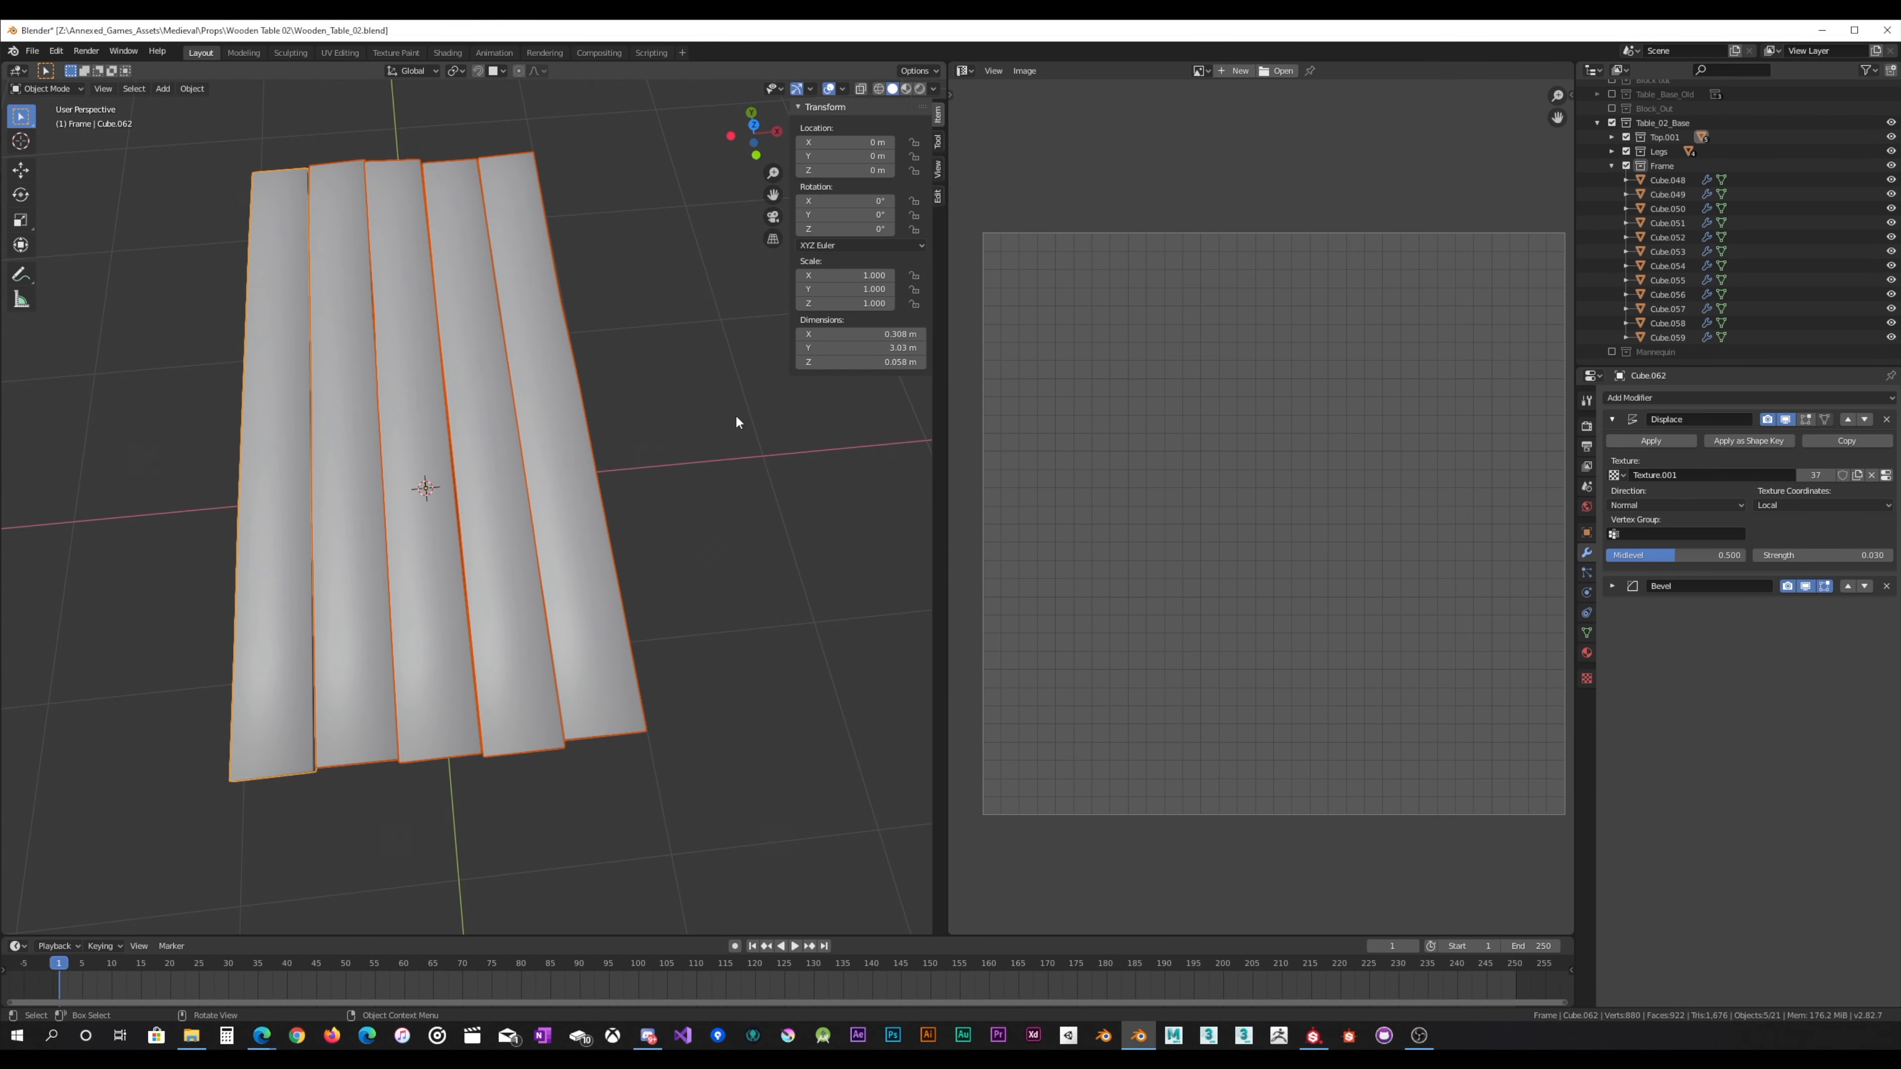
pyautogui.click(1689, 399)
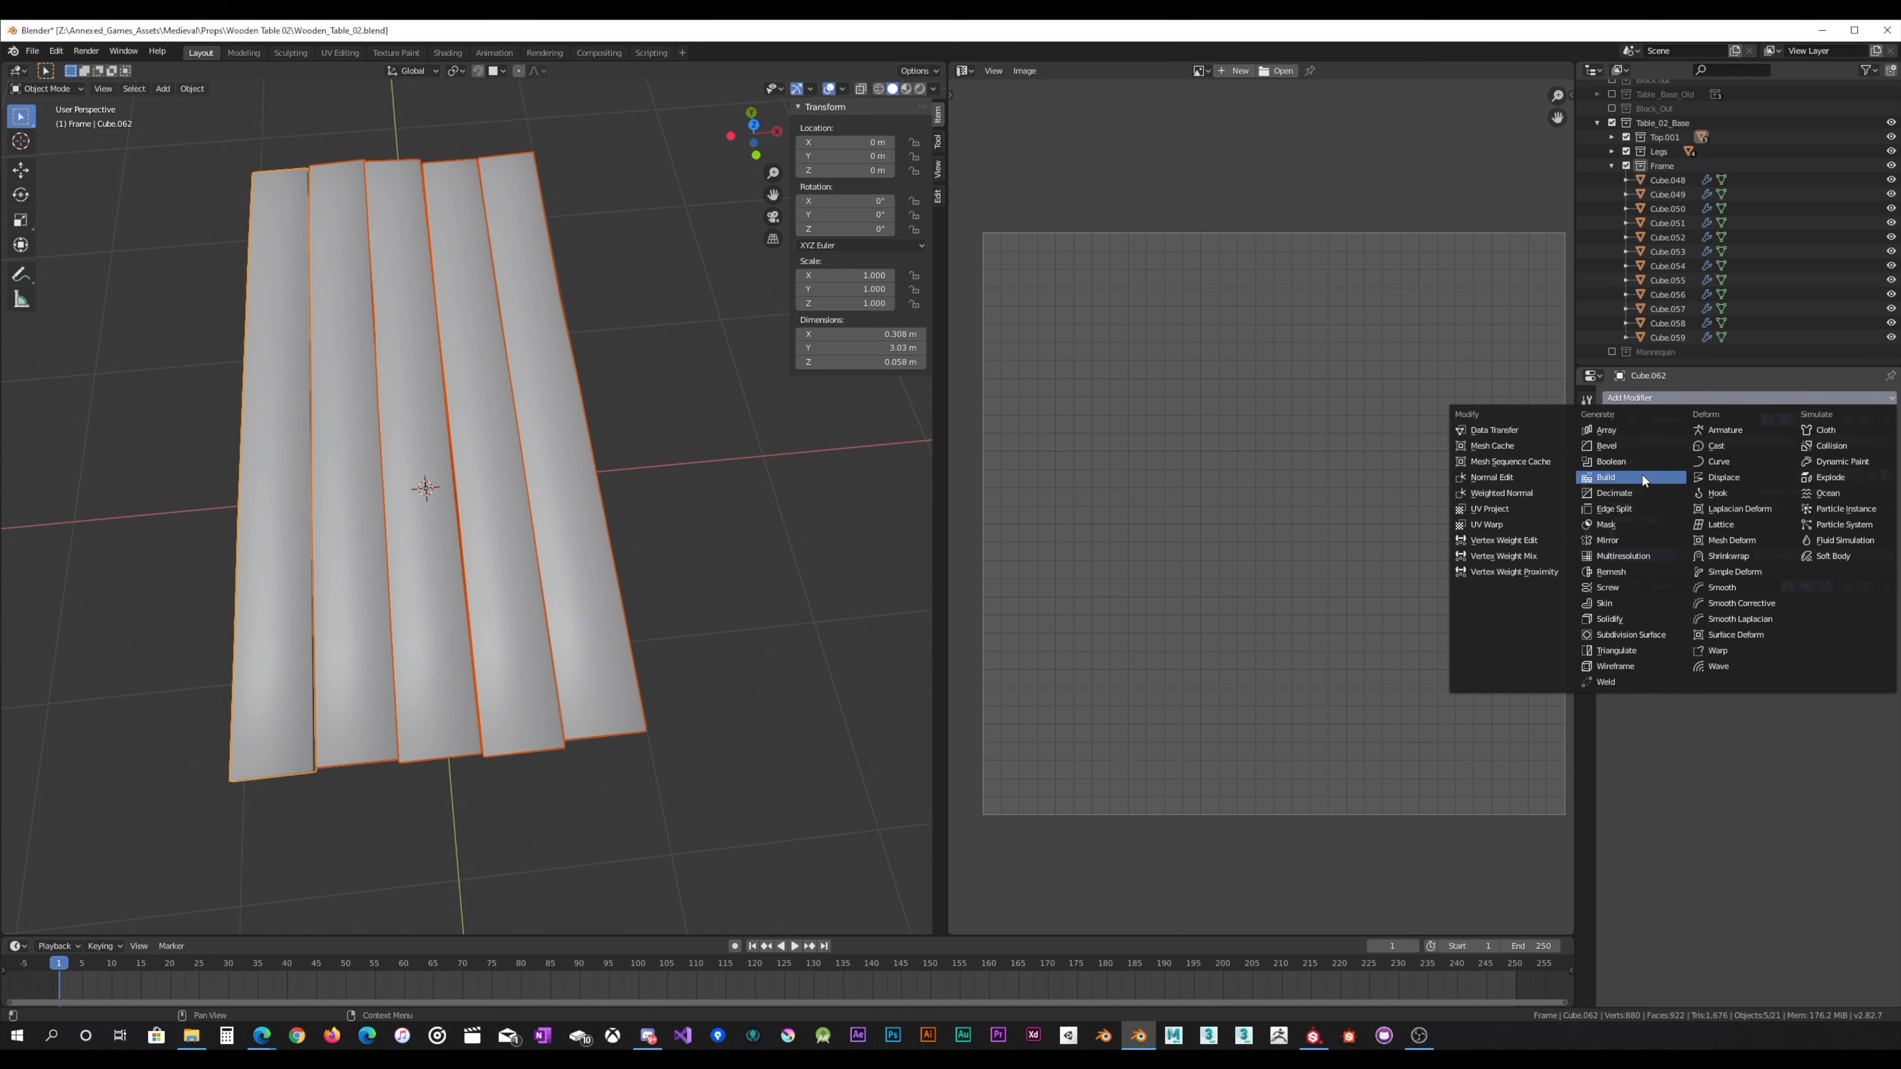
pyautogui.click(1724, 477)
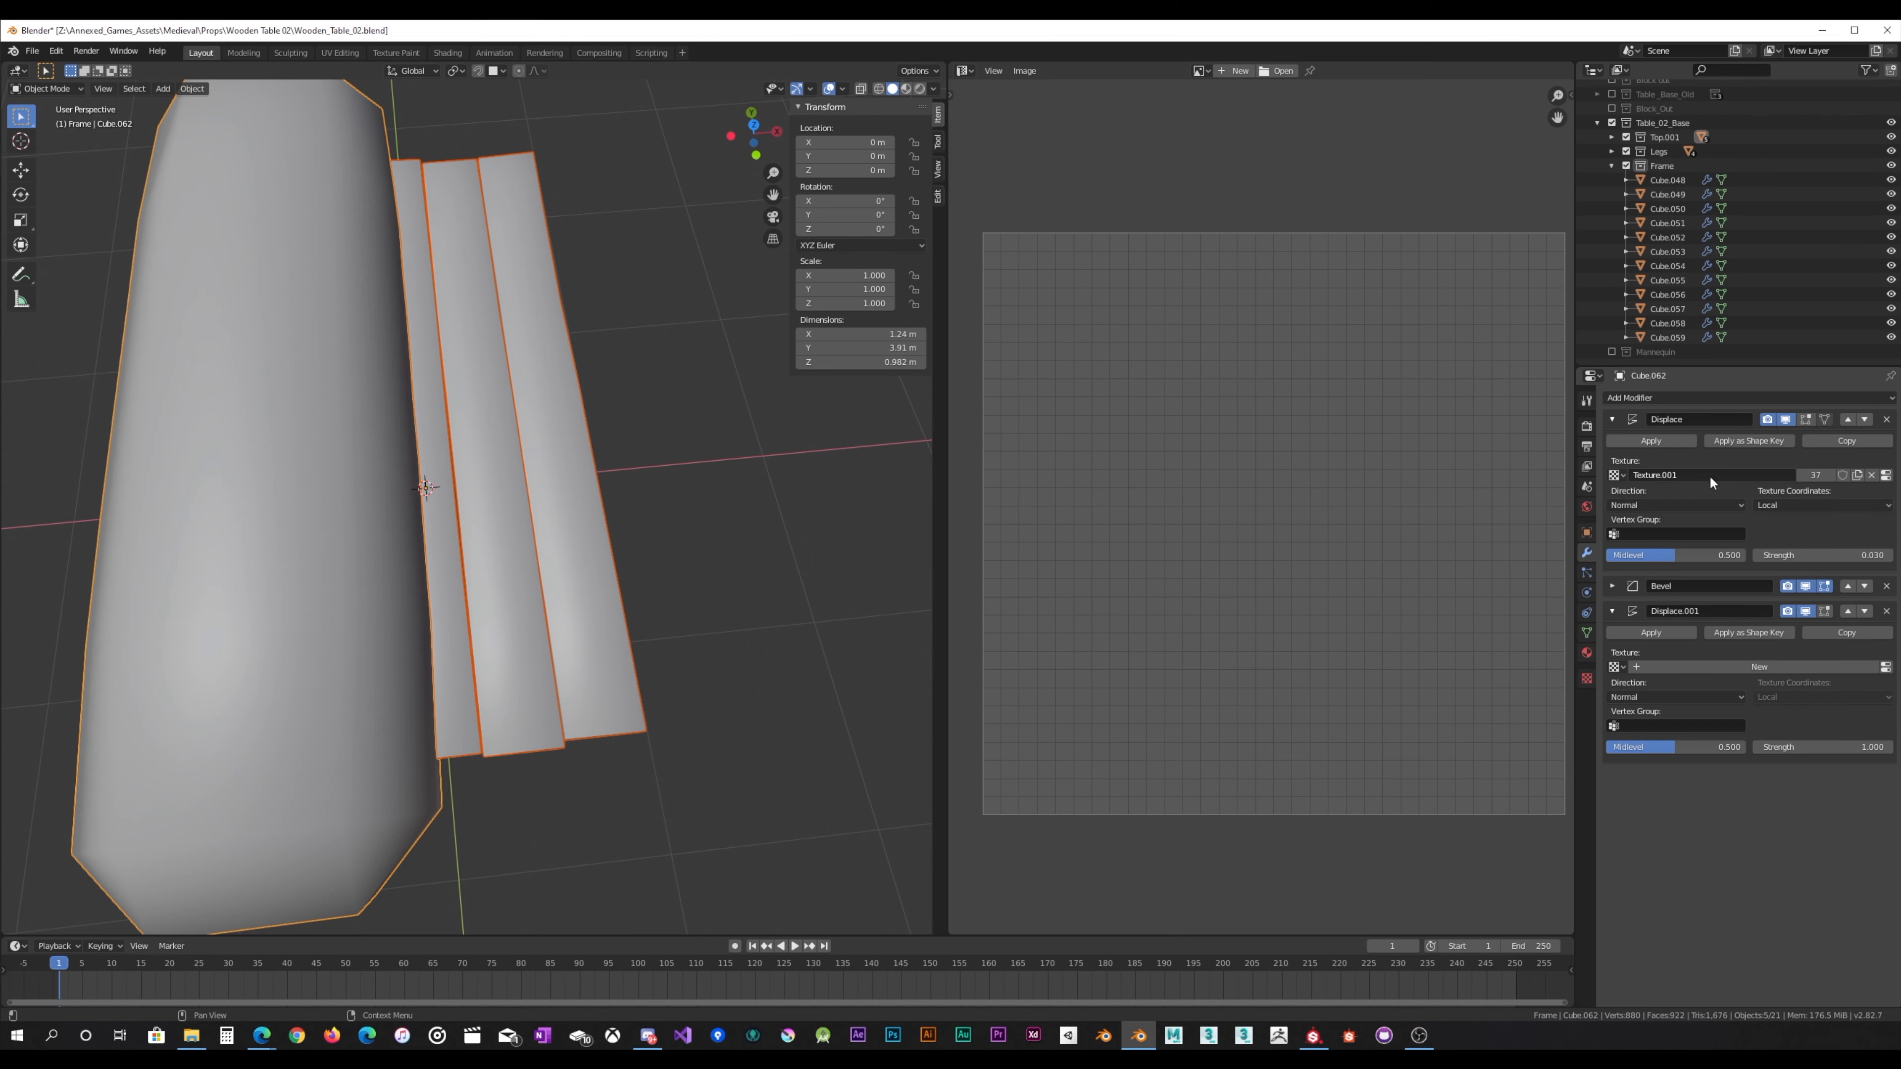
# Step: Give the new Displace modifier Texture.001, X direction and a strength of 0.05
pyautogui.click(1621, 667)
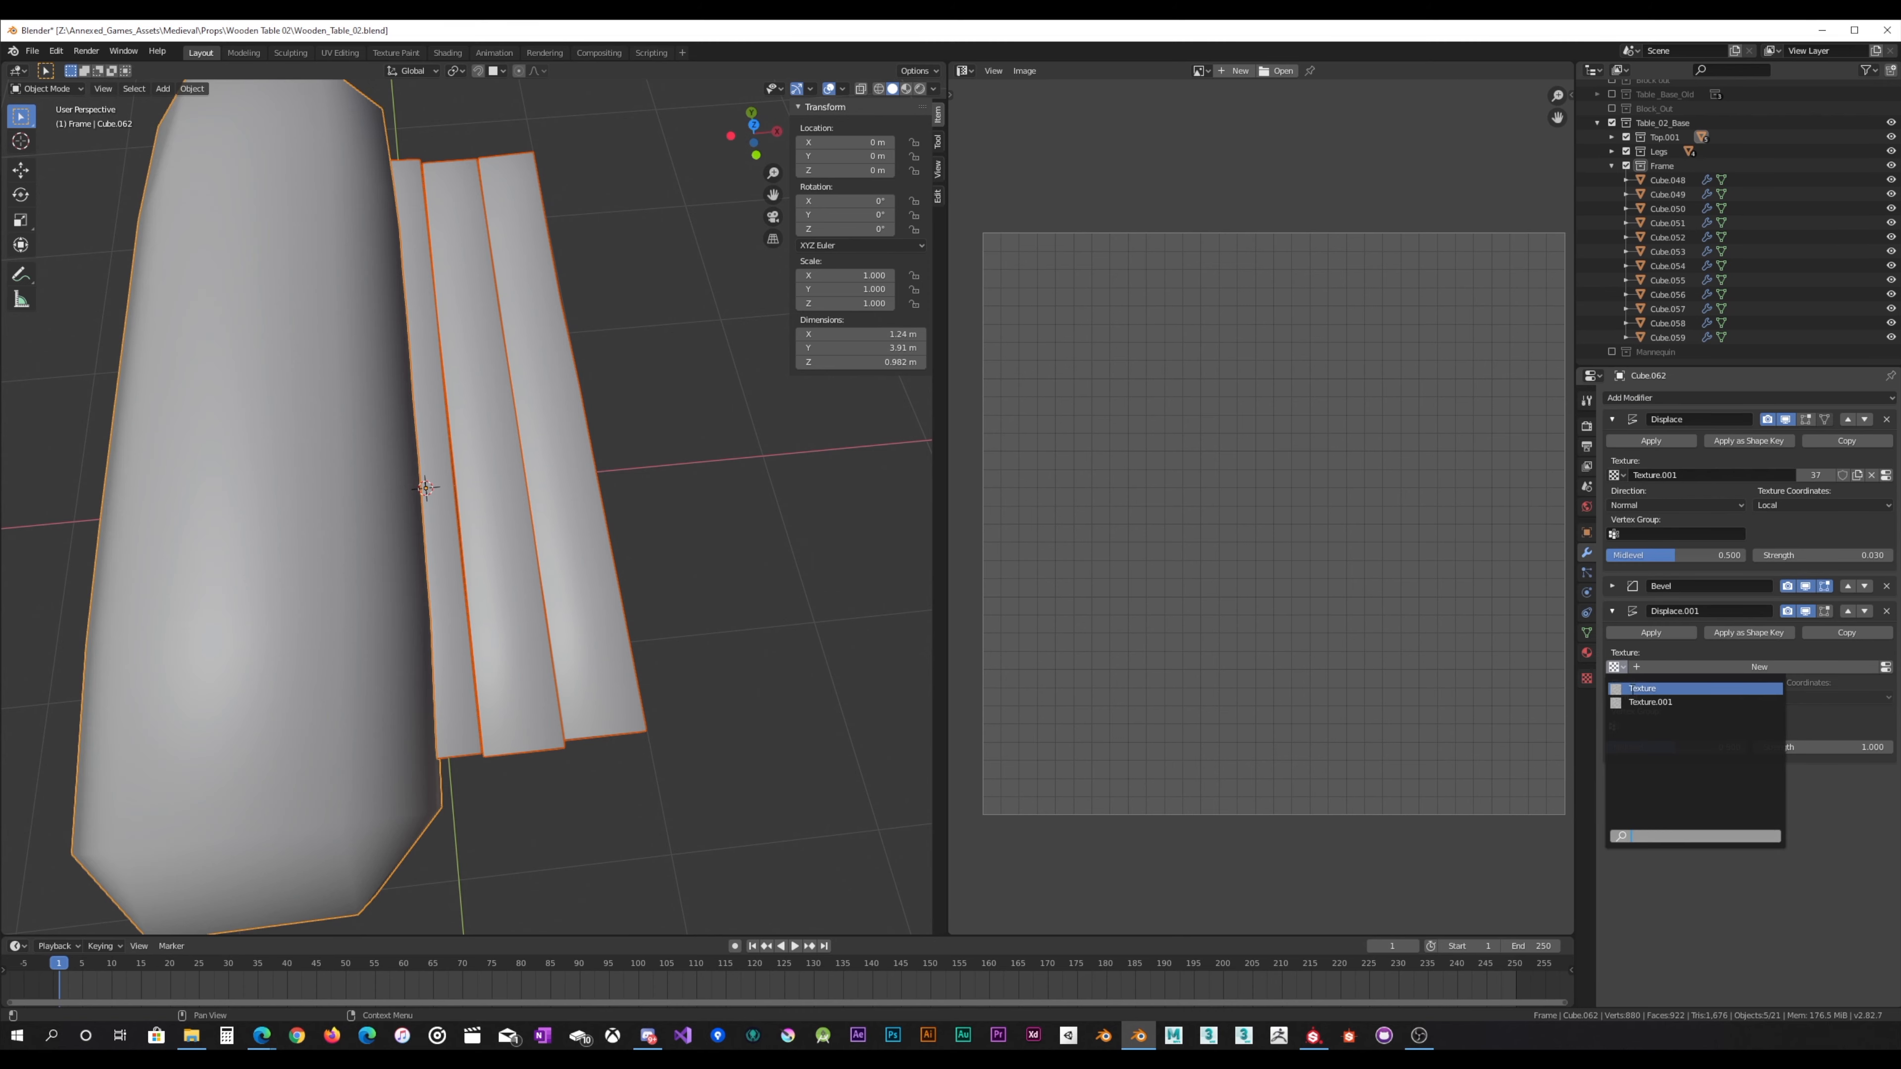
pyautogui.click(1637, 702)
pyautogui.click(1661, 697)
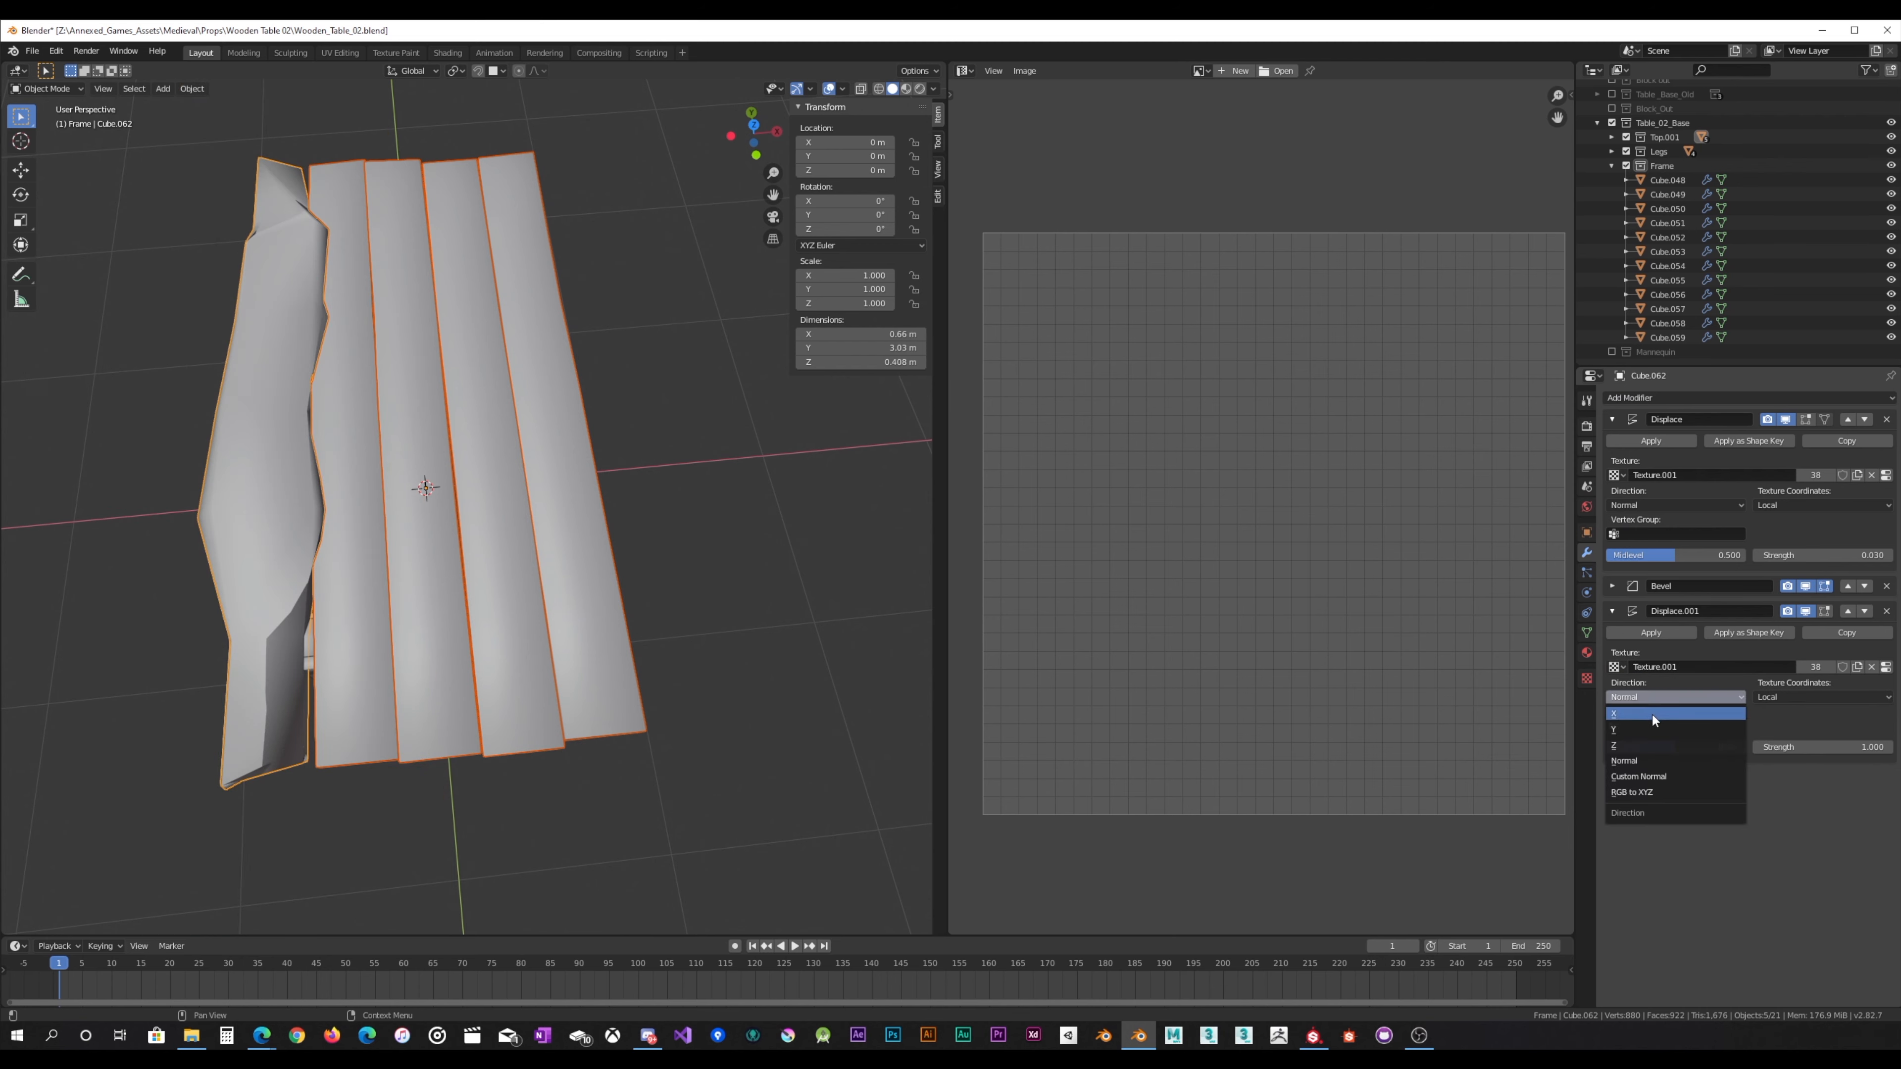
pyautogui.click(1652, 714)
pyautogui.click(1843, 773)
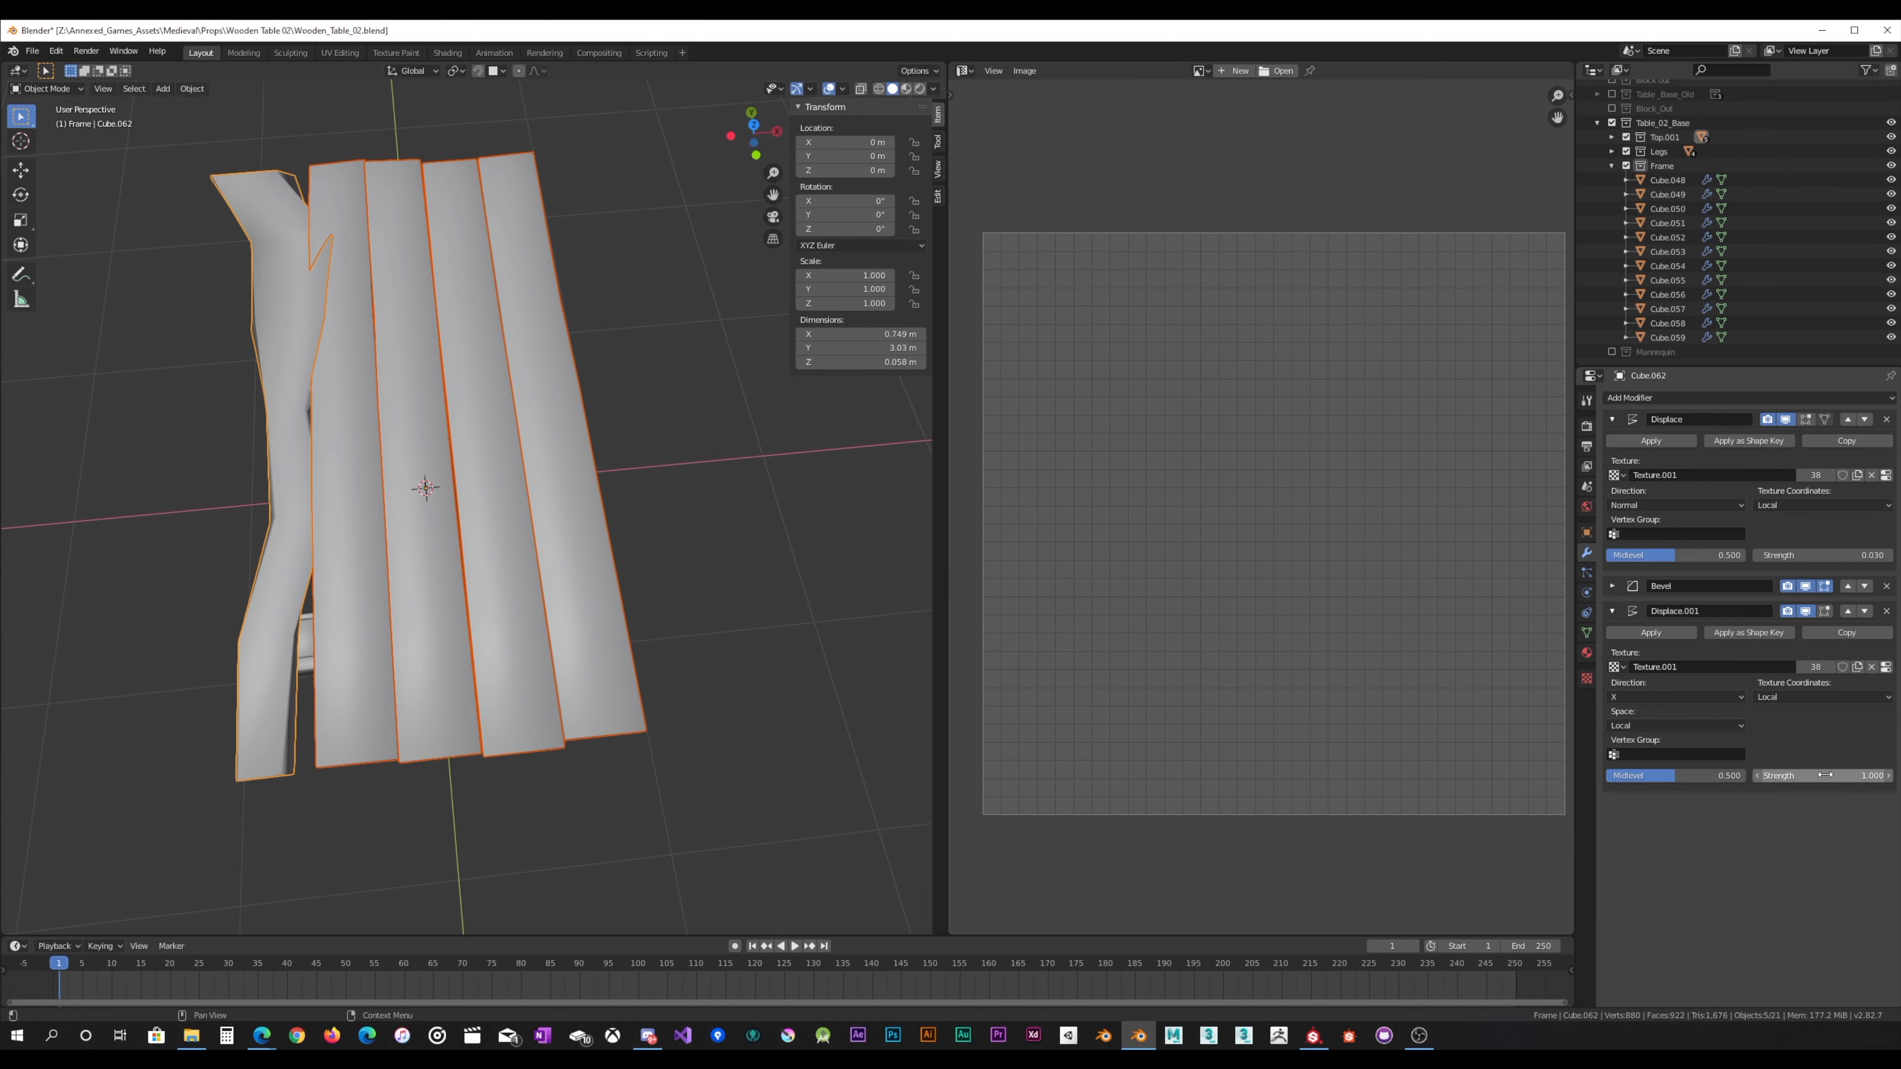
pyautogui.write('.05')
pyautogui.press('Return')
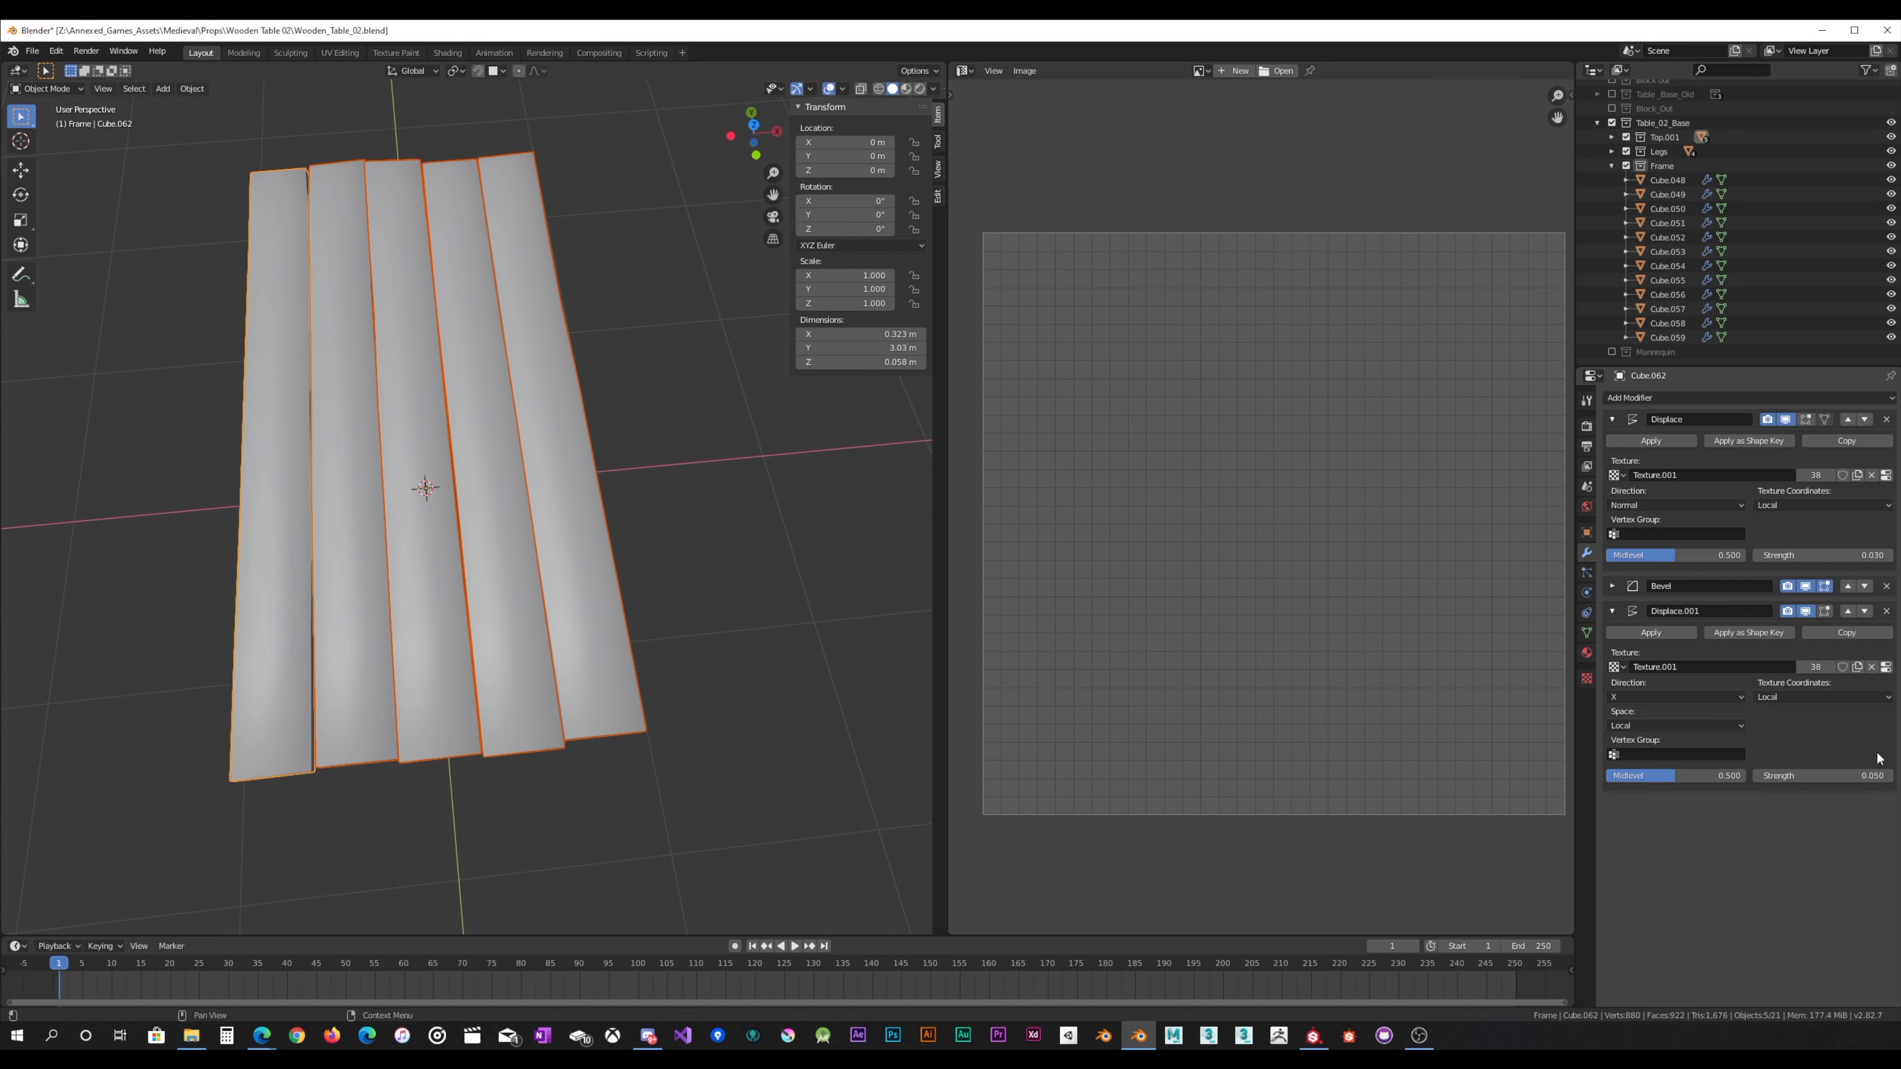
# Step: Link the active plank's modifiers to the other selected planks
pyautogui.keyDown('shift'); pyautogui.moveTo(453, 598); pyautogui.dragTo(577, 577, button='middle'); pyautogui.keyUp('shift')
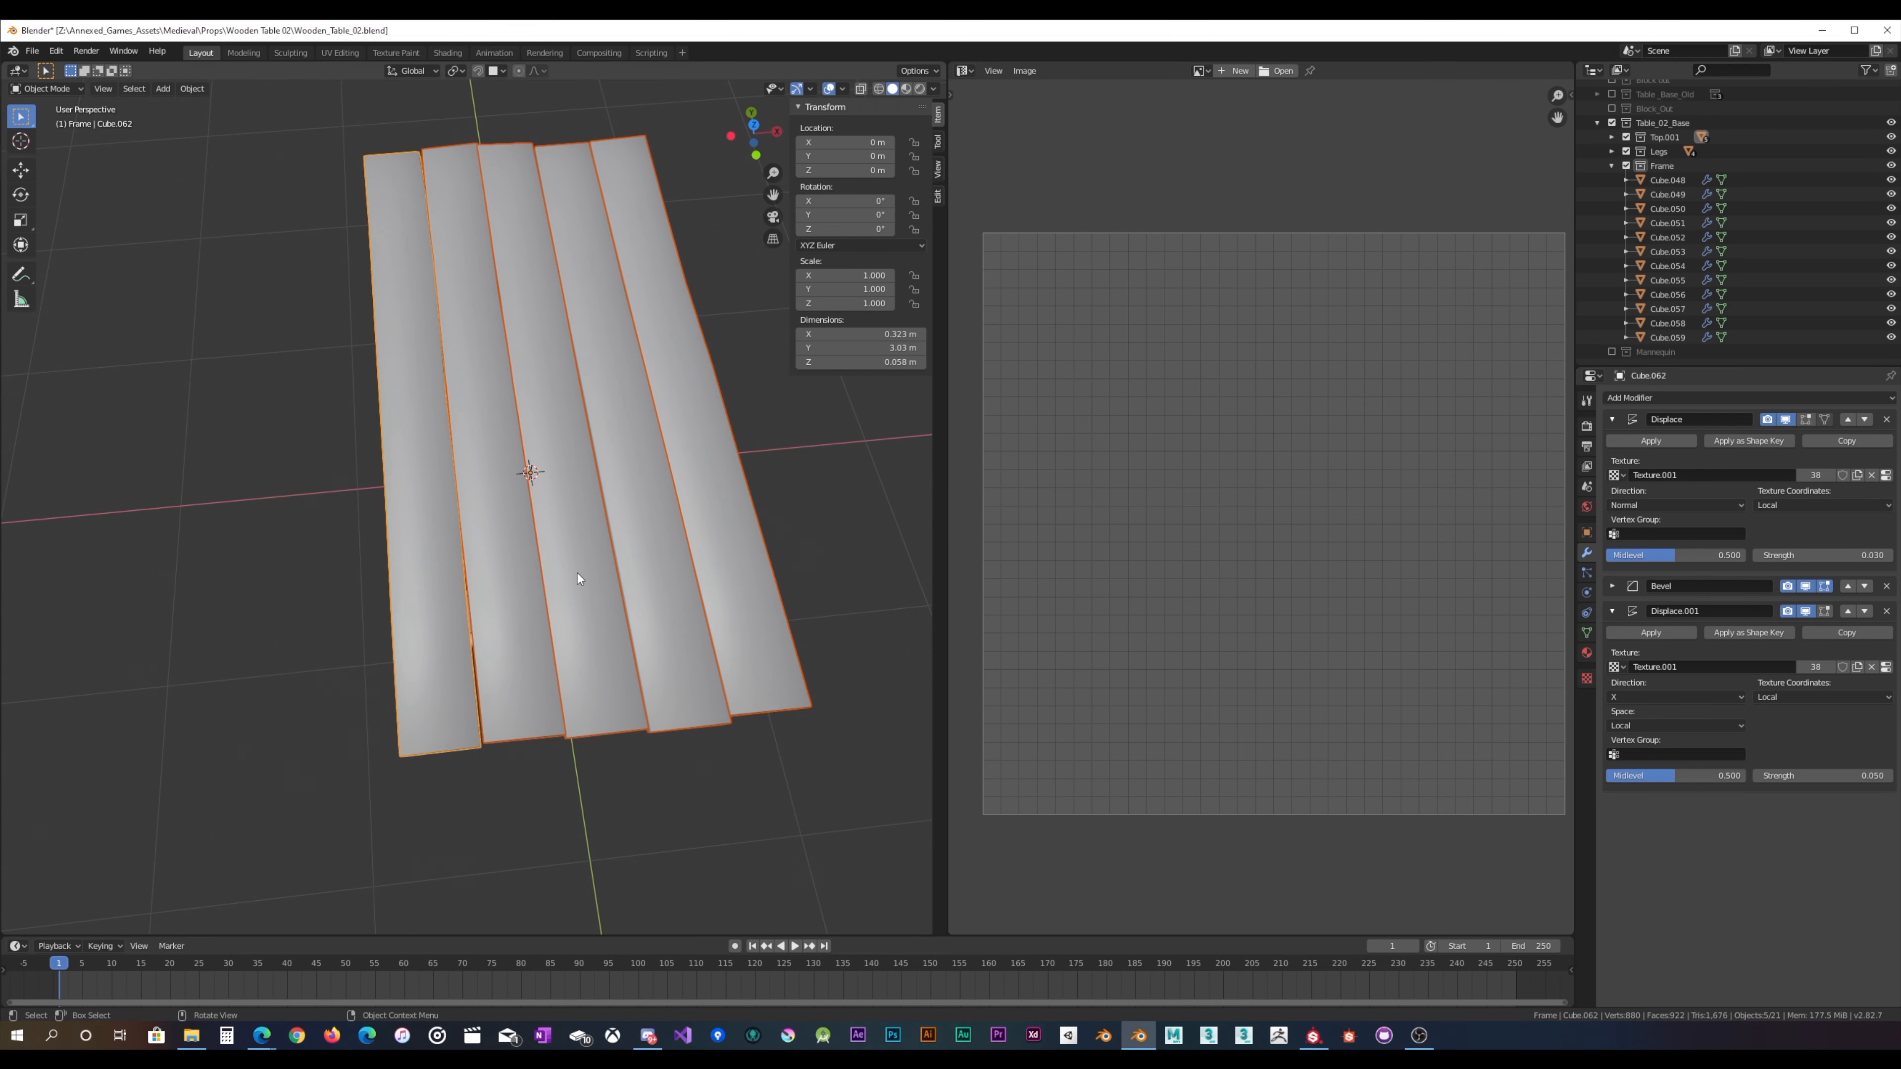
pyautogui.hotkey('ctrl', 'l')
pyautogui.click(860, 556)
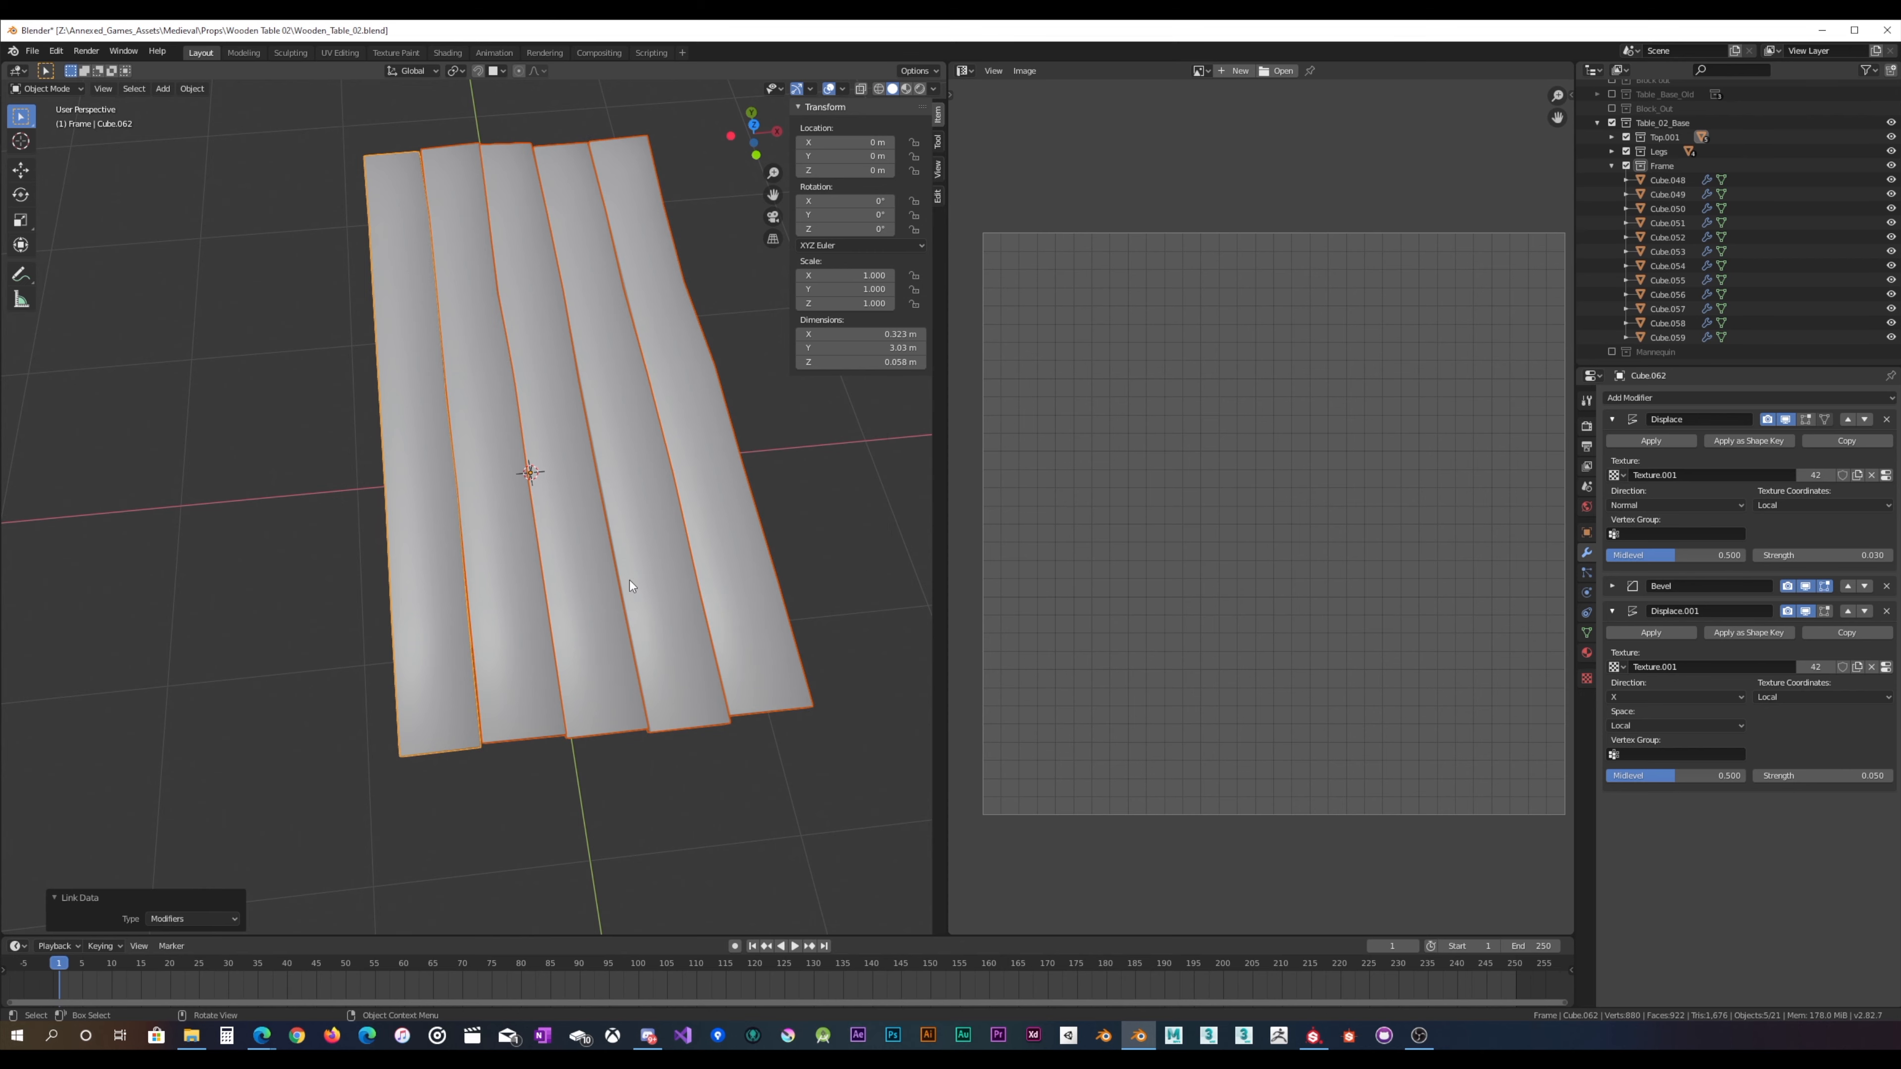
pyautogui.moveTo(629, 580)
pyautogui.mouseDown(button='middle')
pyautogui.moveTo(623, 564)
pyautogui.moveTo(611, 586)
pyautogui.moveTo(632, 604)
pyautogui.moveTo(640, 554)
pyautogui.moveTo(679, 527)
pyautogui.moveTo(623, 599)
pyautogui.mouseUp(button='middle')
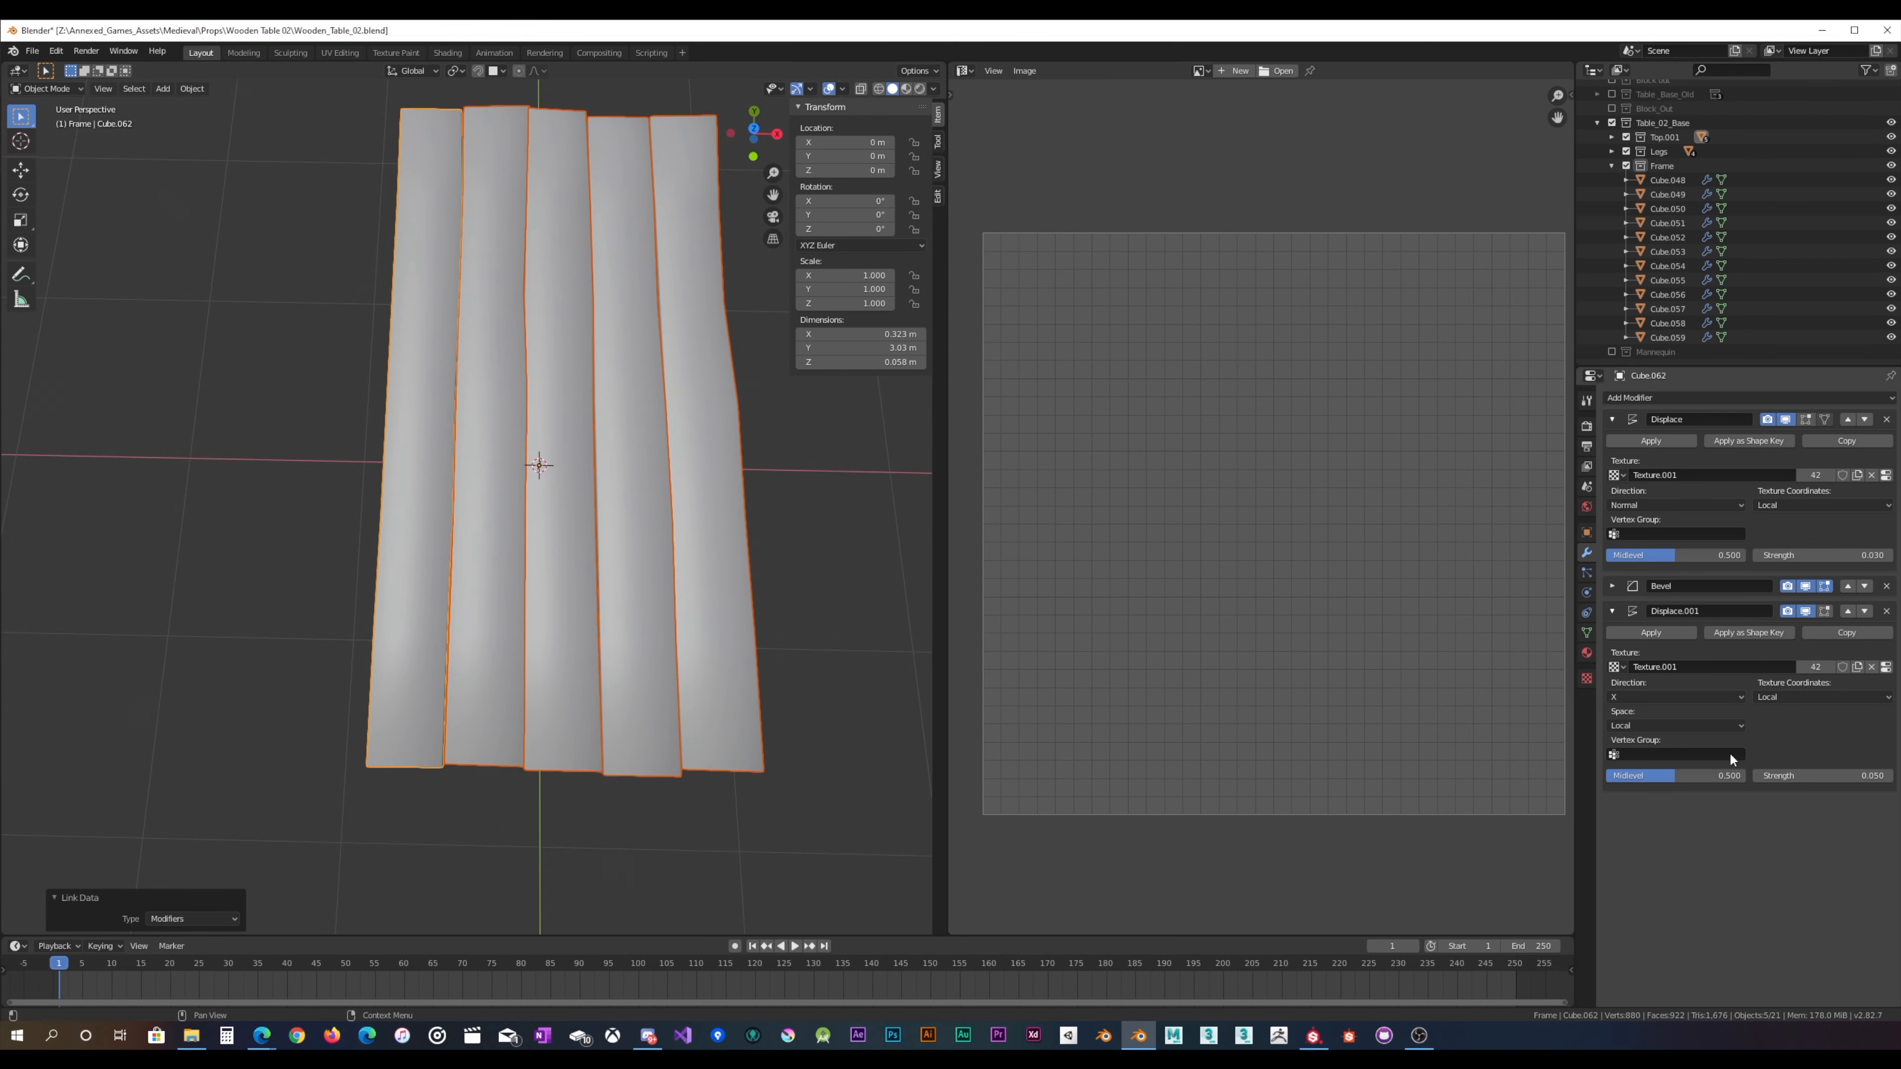
# Step: Set the active plank's second Displace strength to 0.03 and inspect the tabletop from several angles
pyautogui.click(1850, 776)
pyautogui.press('Return')
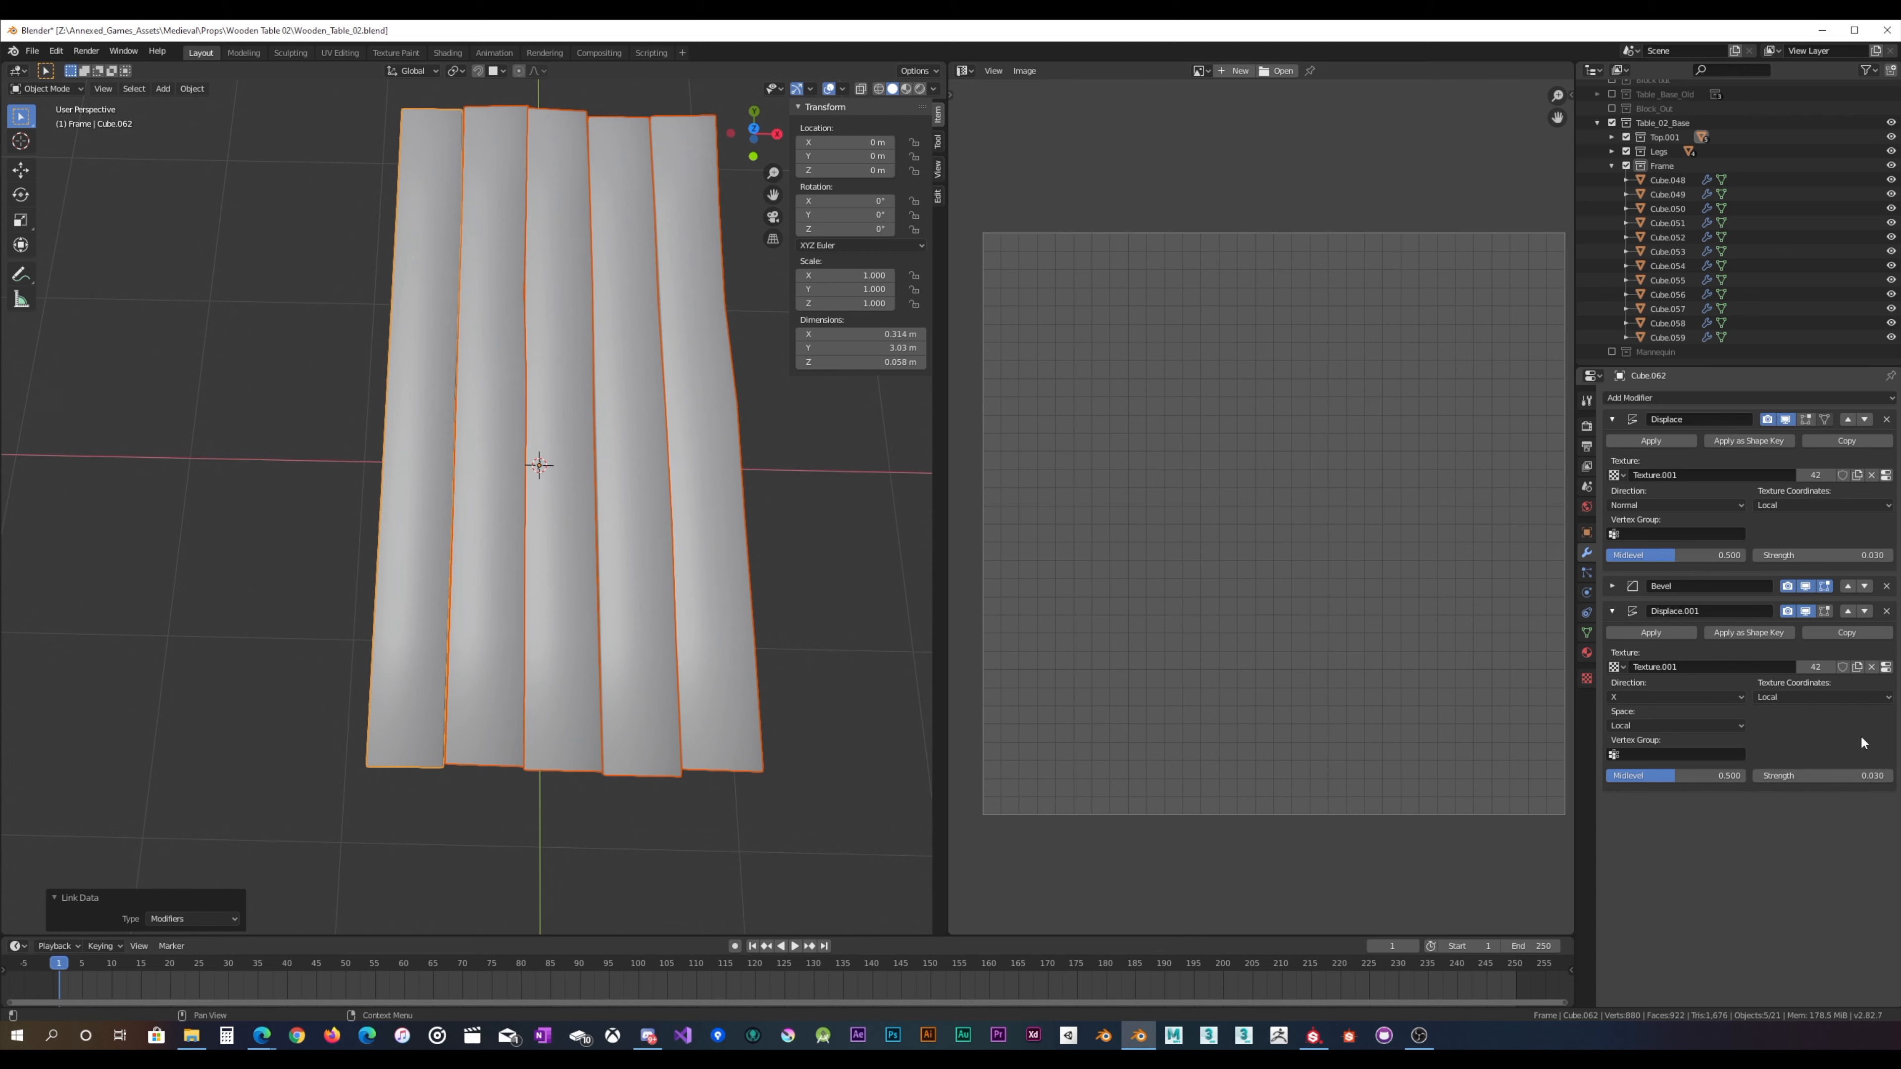
pyautogui.moveTo(731, 561); pyautogui.dragTo(472, 356, button='middle')
pyautogui.scroll(3, 681, 482)
pyautogui.scroll(-5, 463, 433)
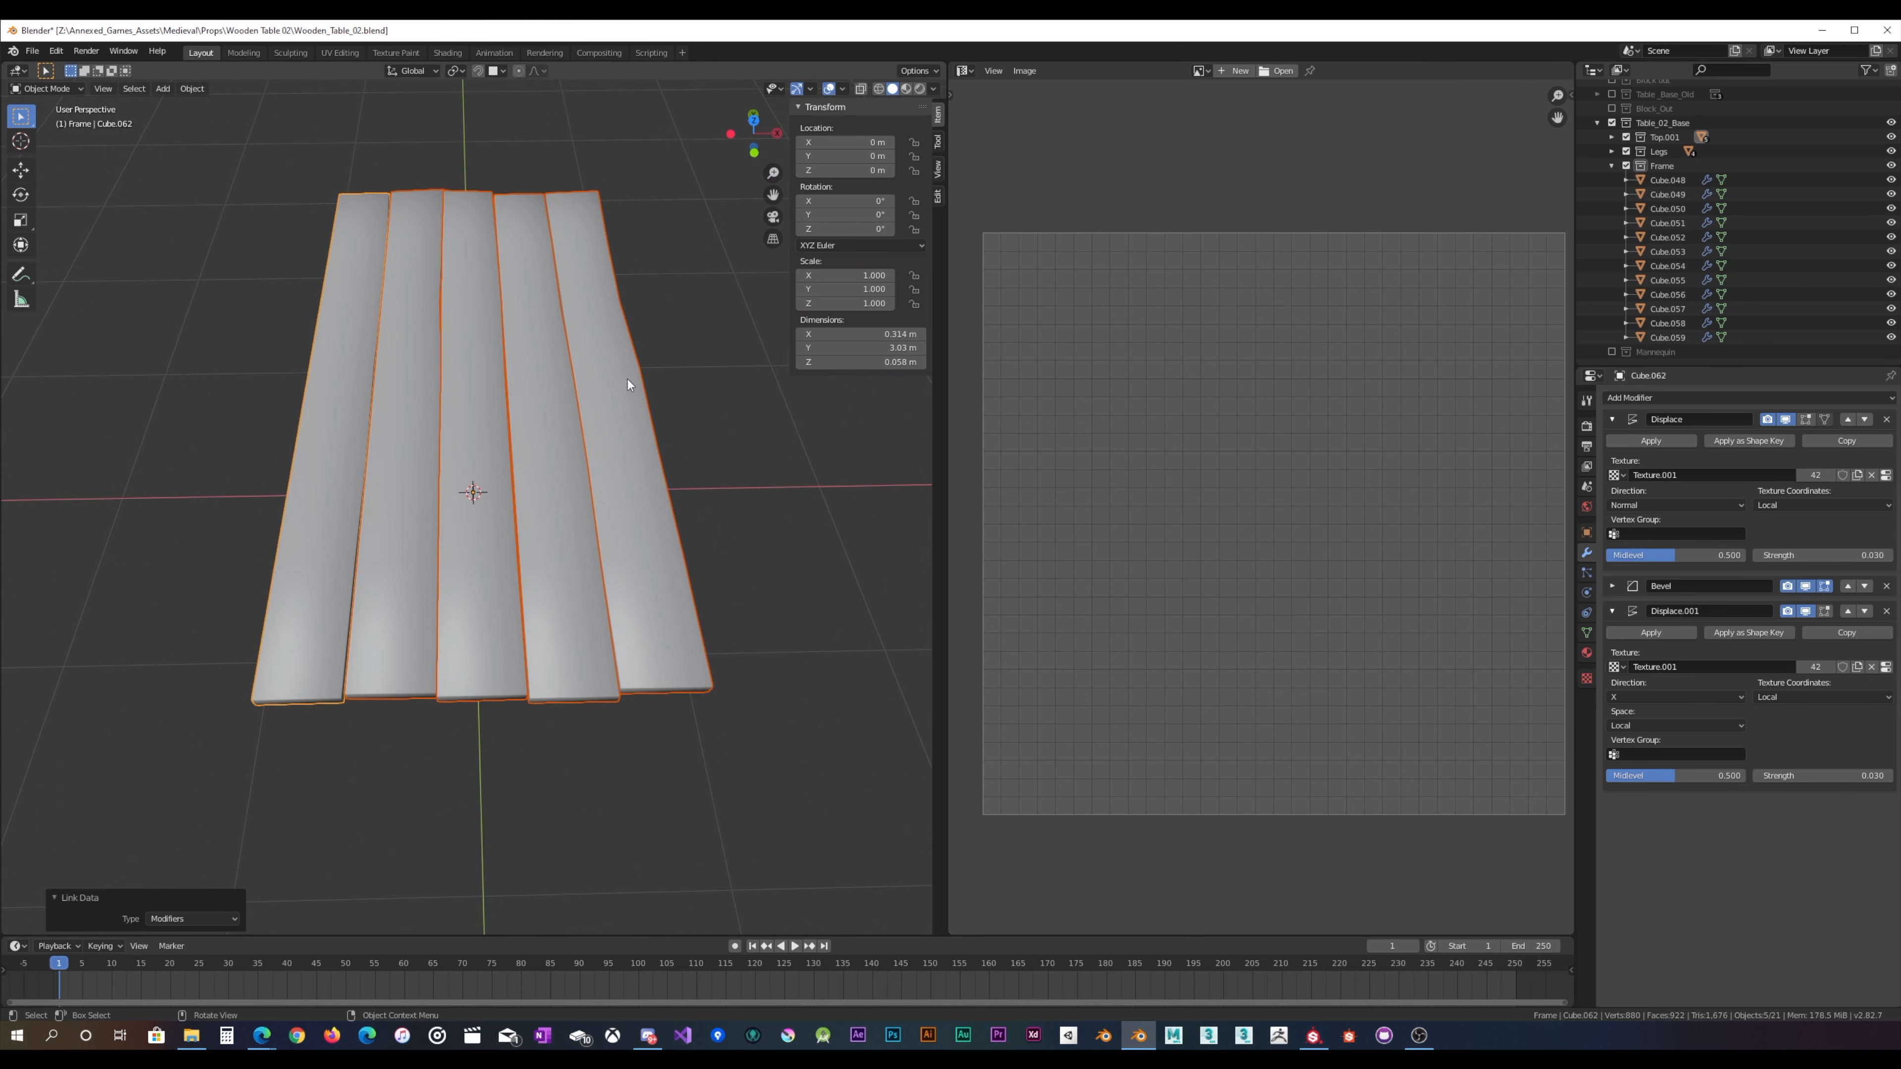
pyautogui.moveTo(608, 427); pyautogui.dragTo(548, 396, button='middle')
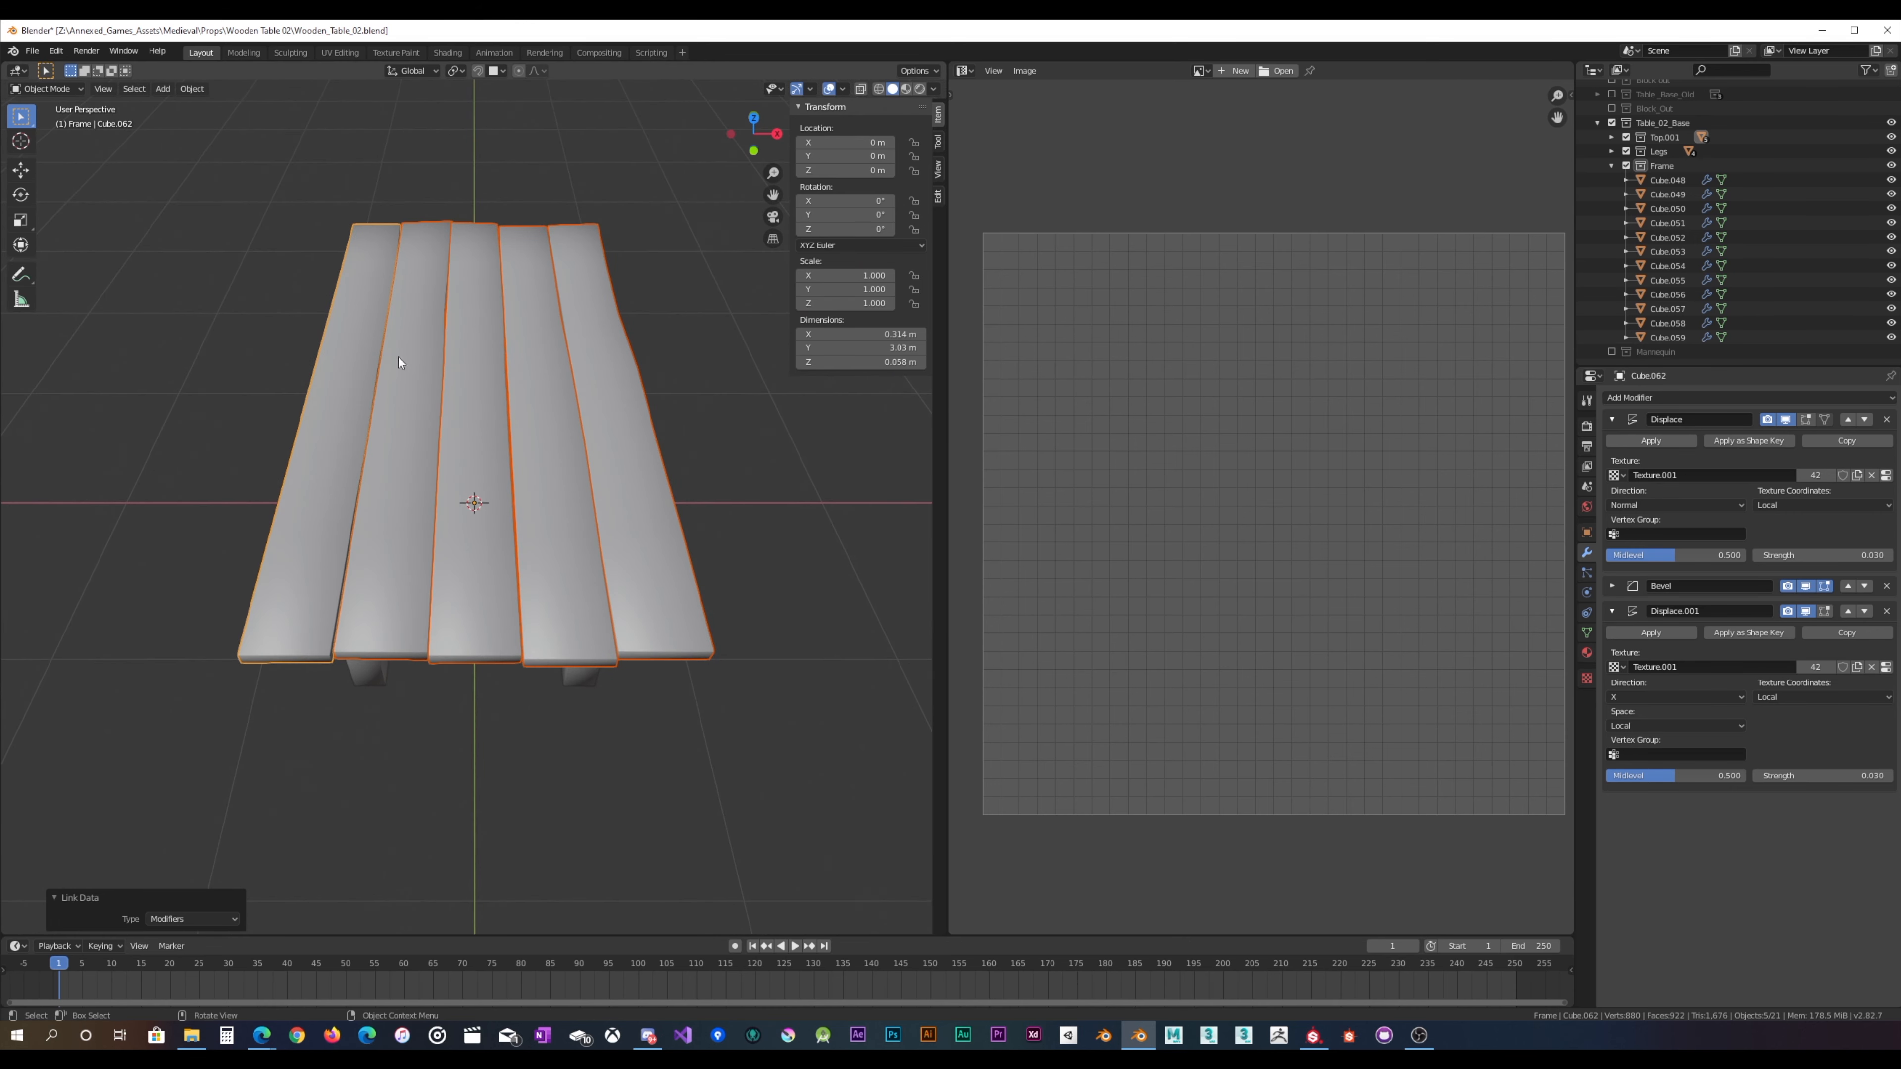
pyautogui.moveTo(473, 291); pyautogui.dragTo(434, 315, button='middle')
pyautogui.moveTo(680, 542); pyautogui.dragTo(467, 360, button='middle')
# Step: Remove the active plank's second Displace modifier and link its remaining modifiers to the other selected planks
pyautogui.click(1885, 611)
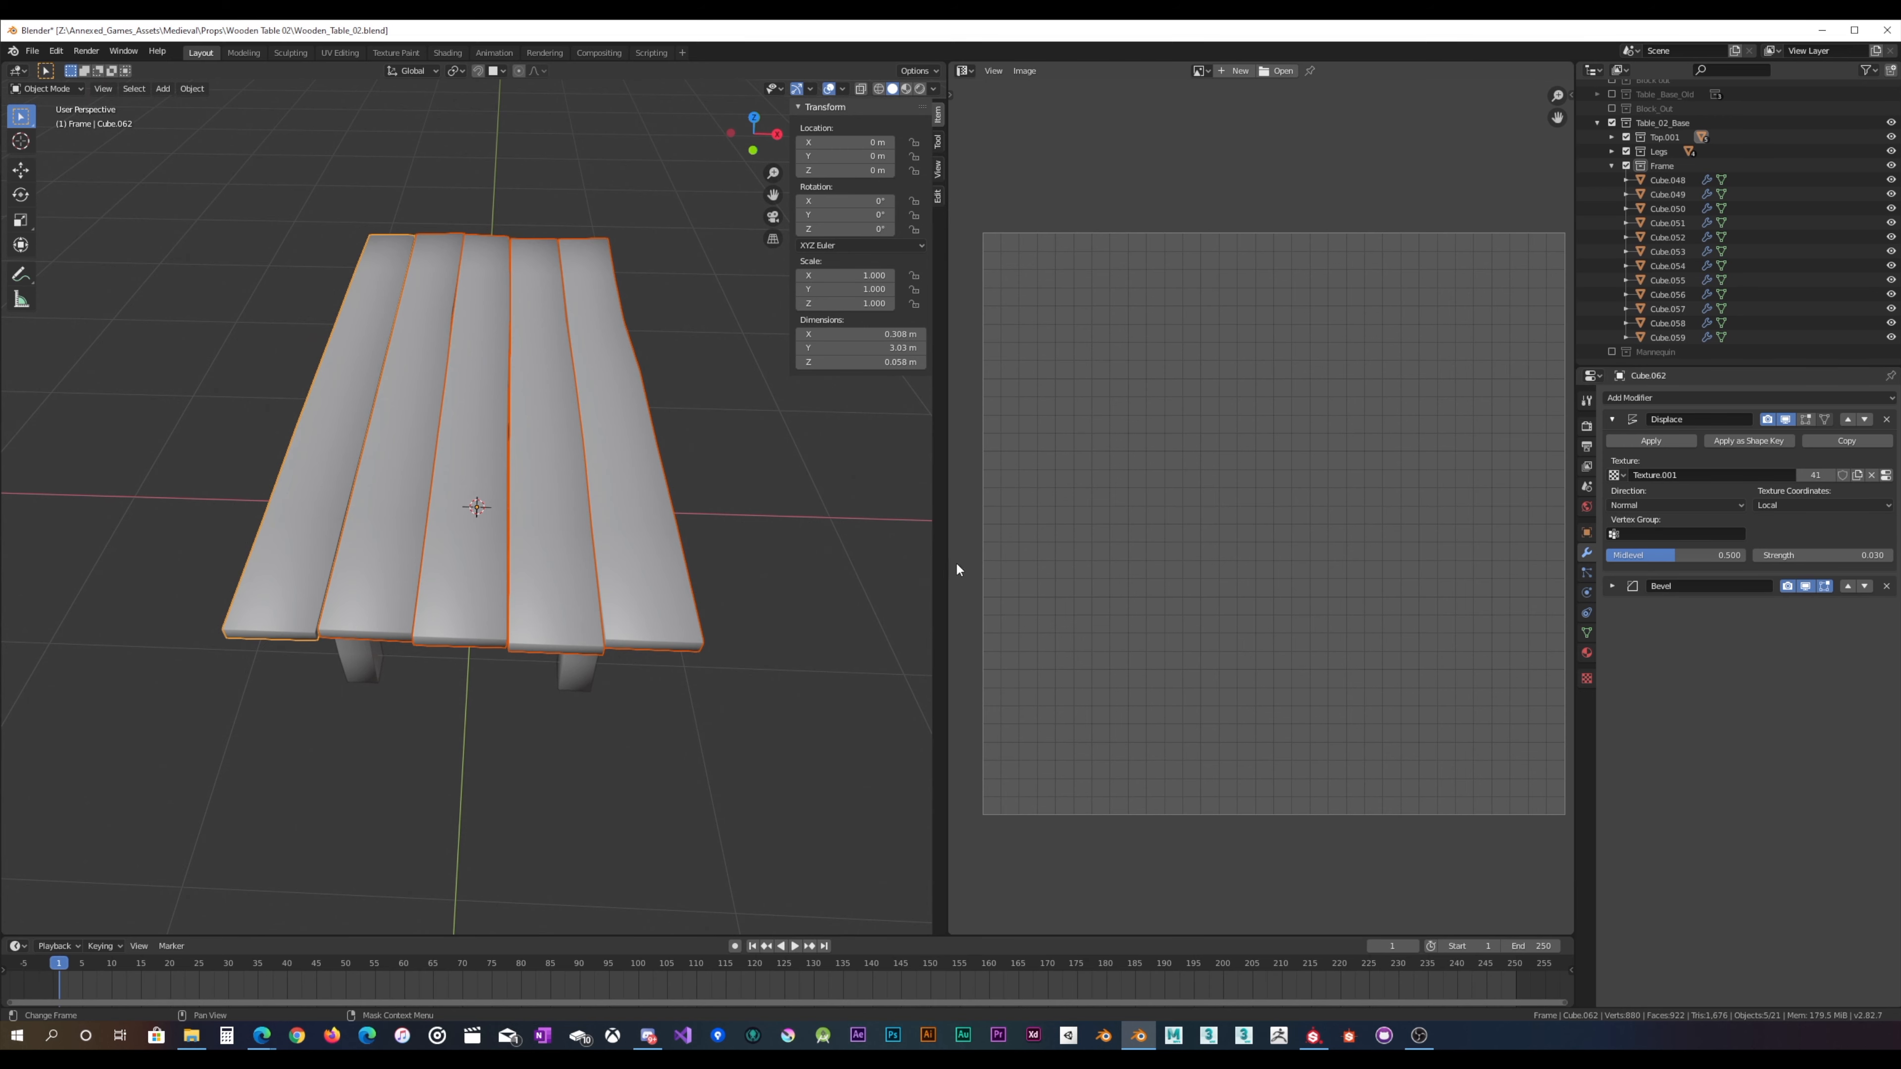
pyautogui.hotkey('ctrl', 'z')
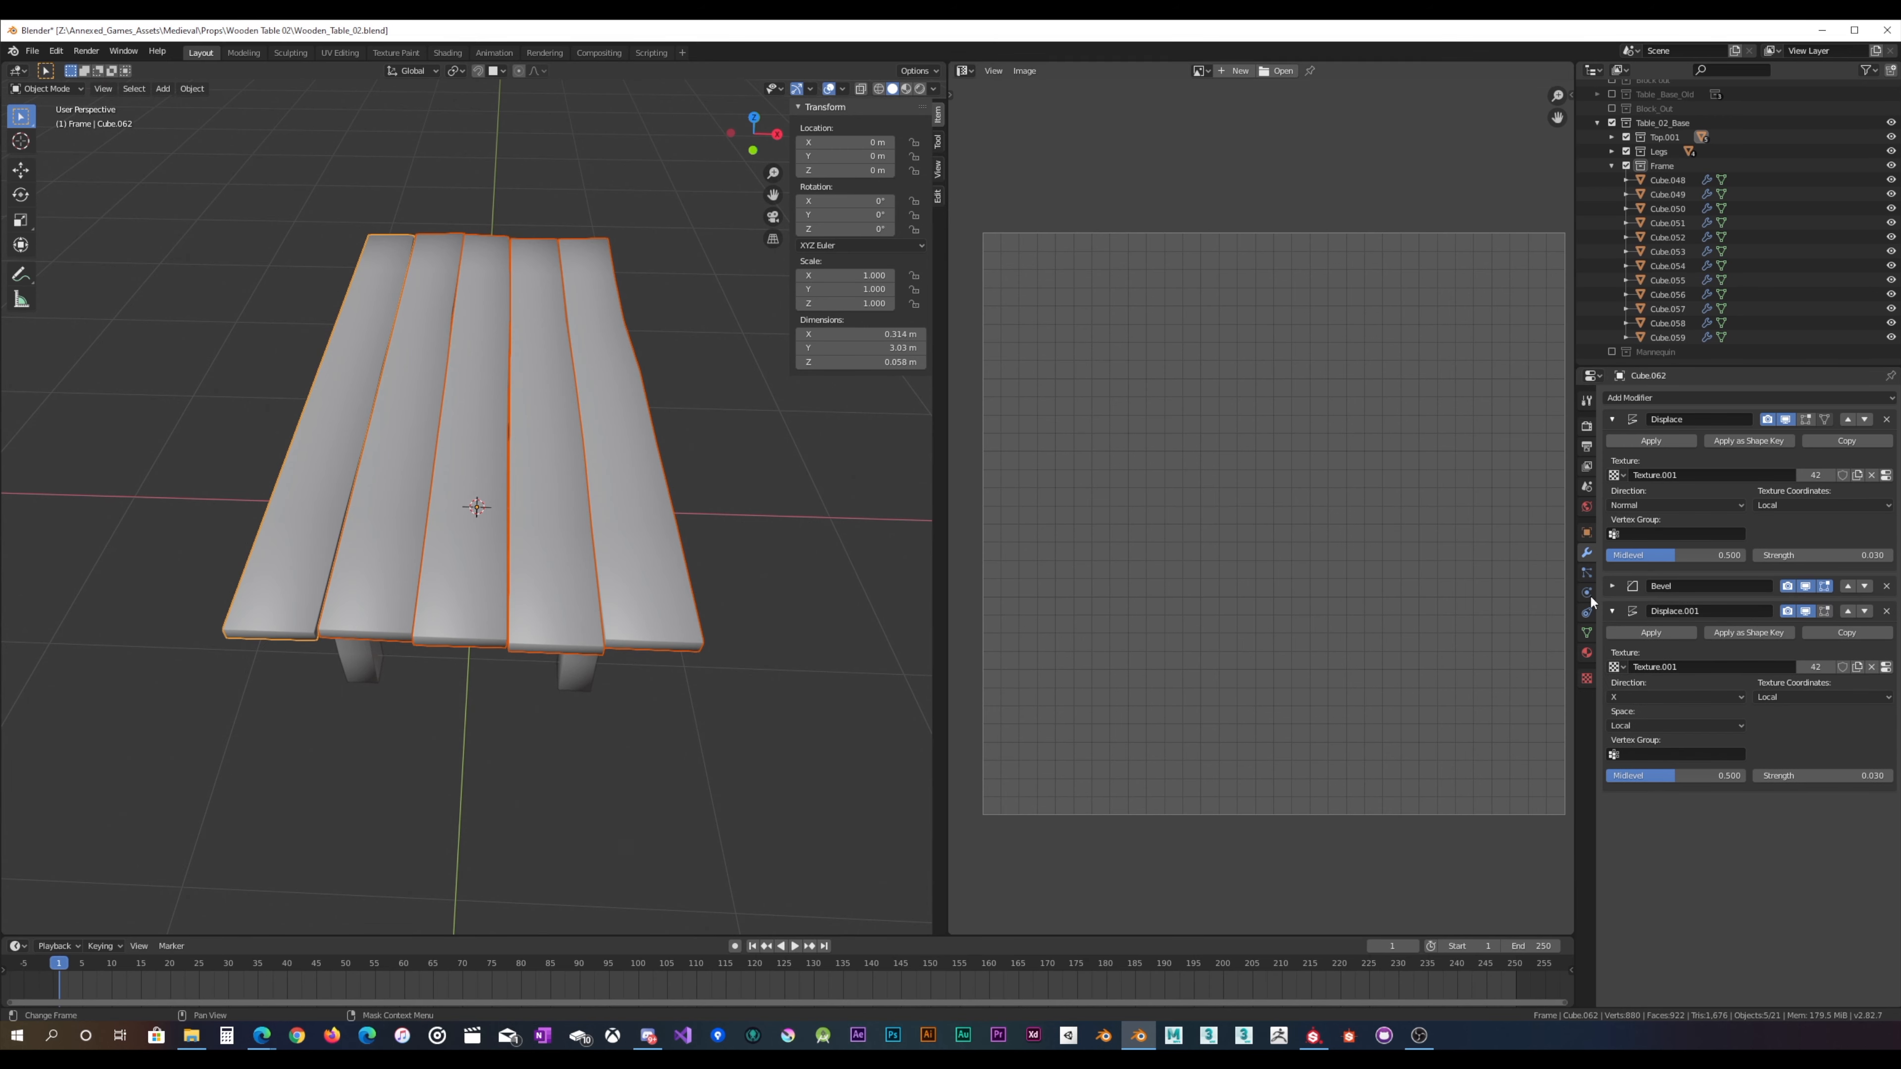
pyautogui.click(1886, 611)
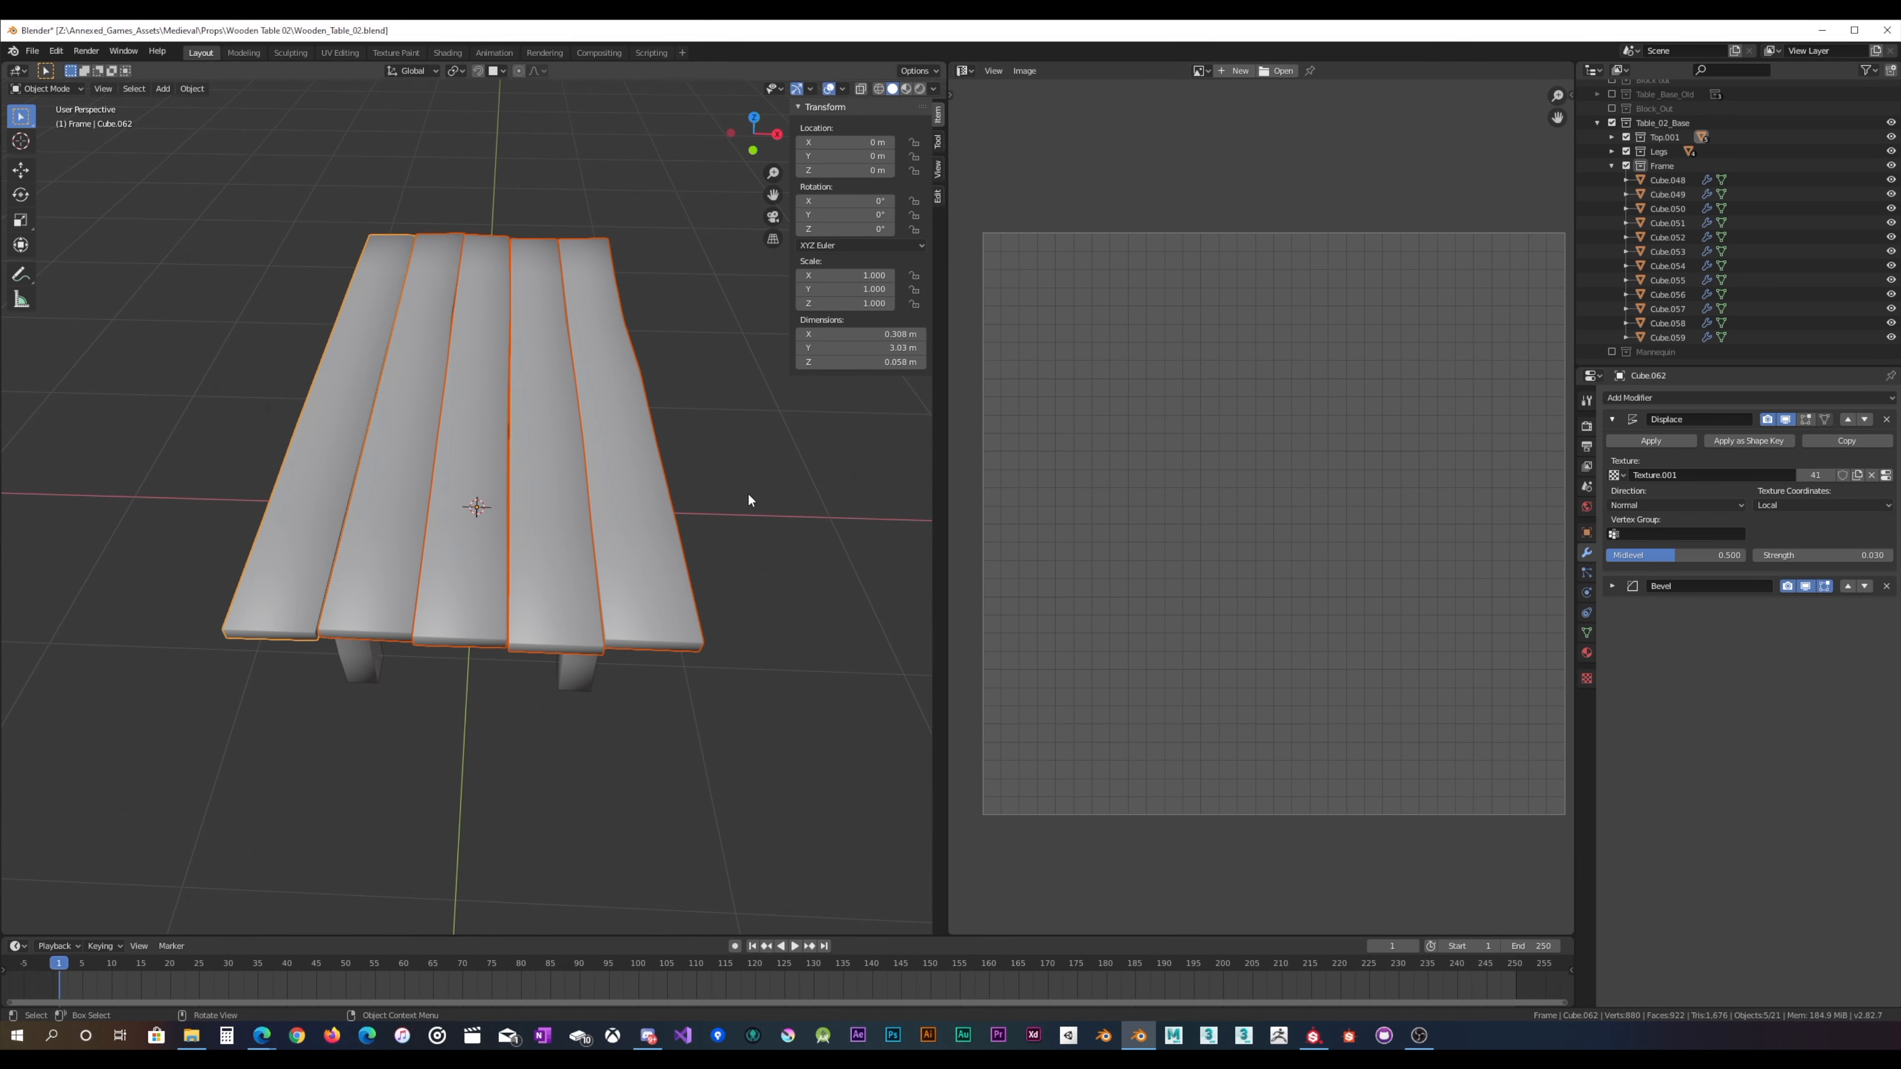
pyautogui.hotkey('ctrl', 'l')
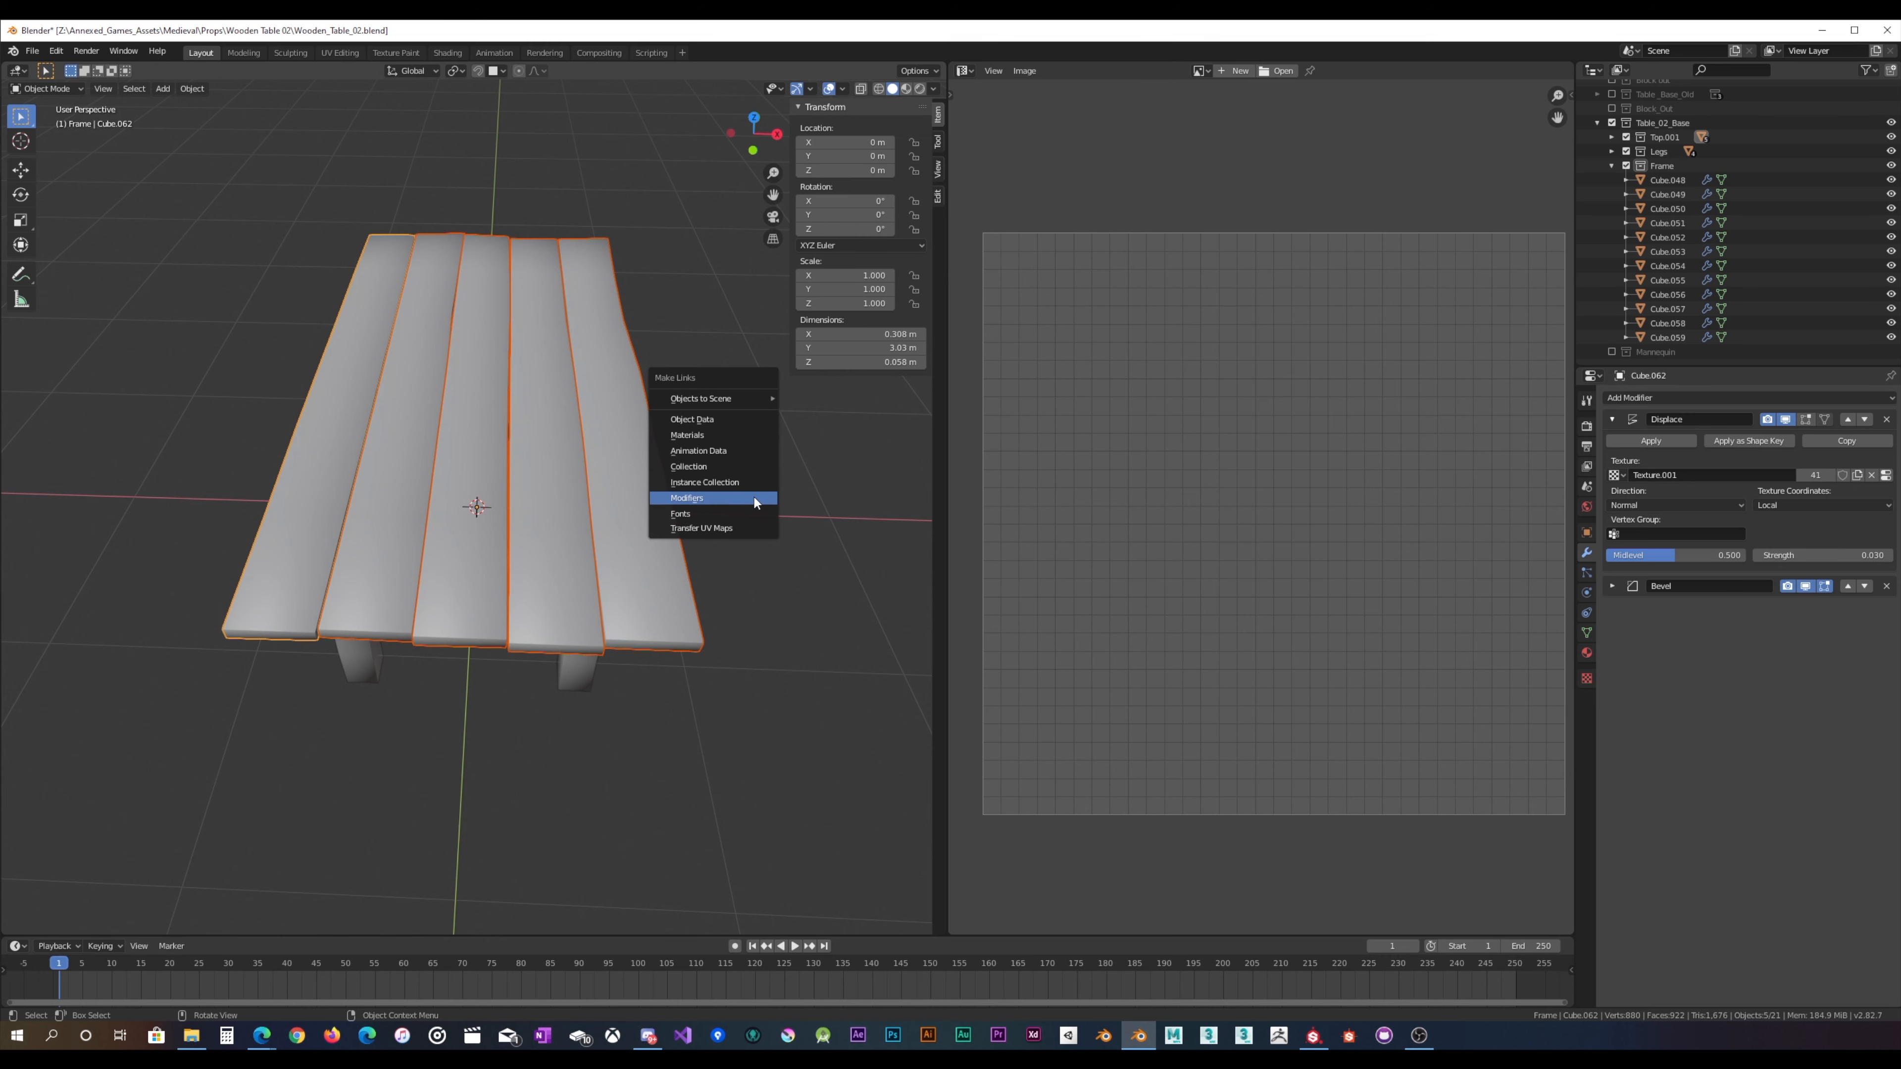
pyautogui.click(754, 498)
# Step: Select only outer plank Cube.062, enter Edit Mode on it, and enable X-ray
pyautogui.moveTo(683, 446); pyautogui.dragTo(558, 414, button='middle')
pyautogui.press('Tab')
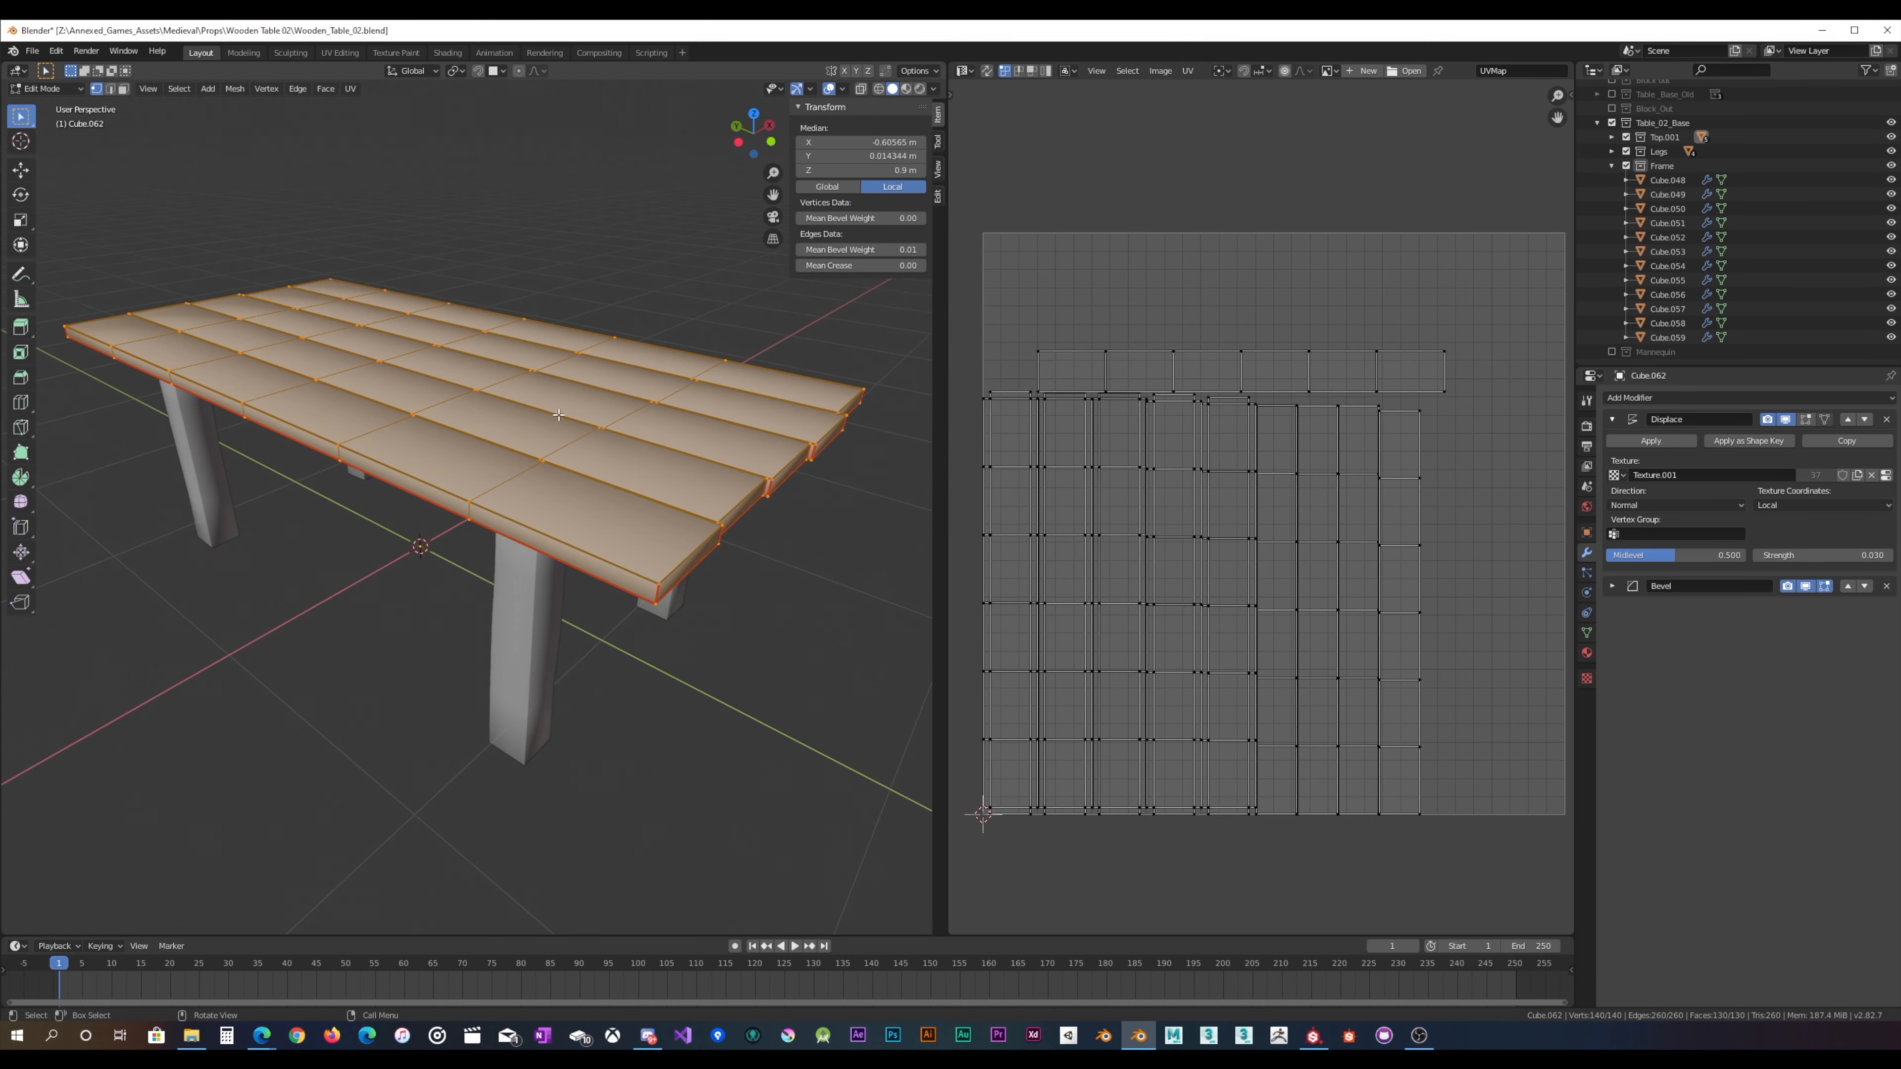
pyautogui.press('Tab')
pyautogui.moveTo(516, 256); pyautogui.dragTo(419, 557, button='middle')
pyautogui.click(436, 554)
pyautogui.press('Tab')
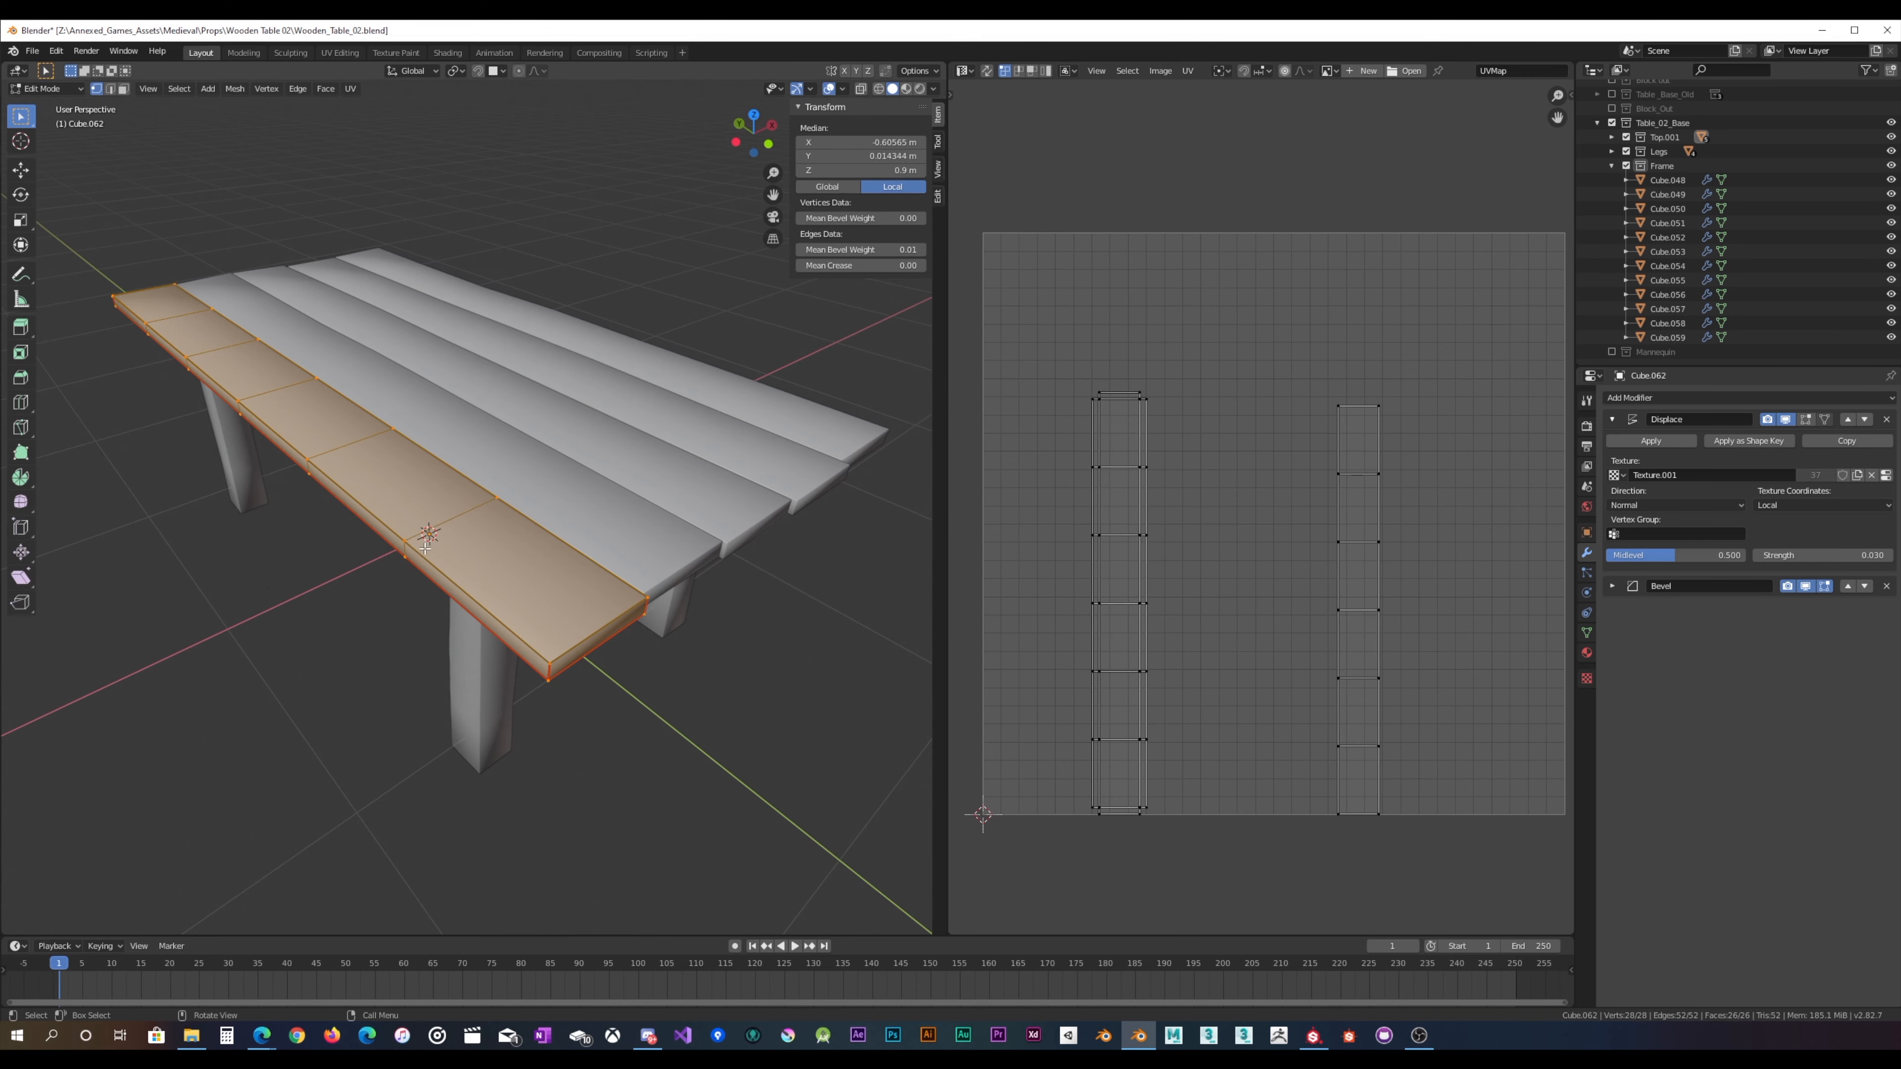
pyautogui.moveTo(357, 587); pyautogui.dragTo(494, 495)
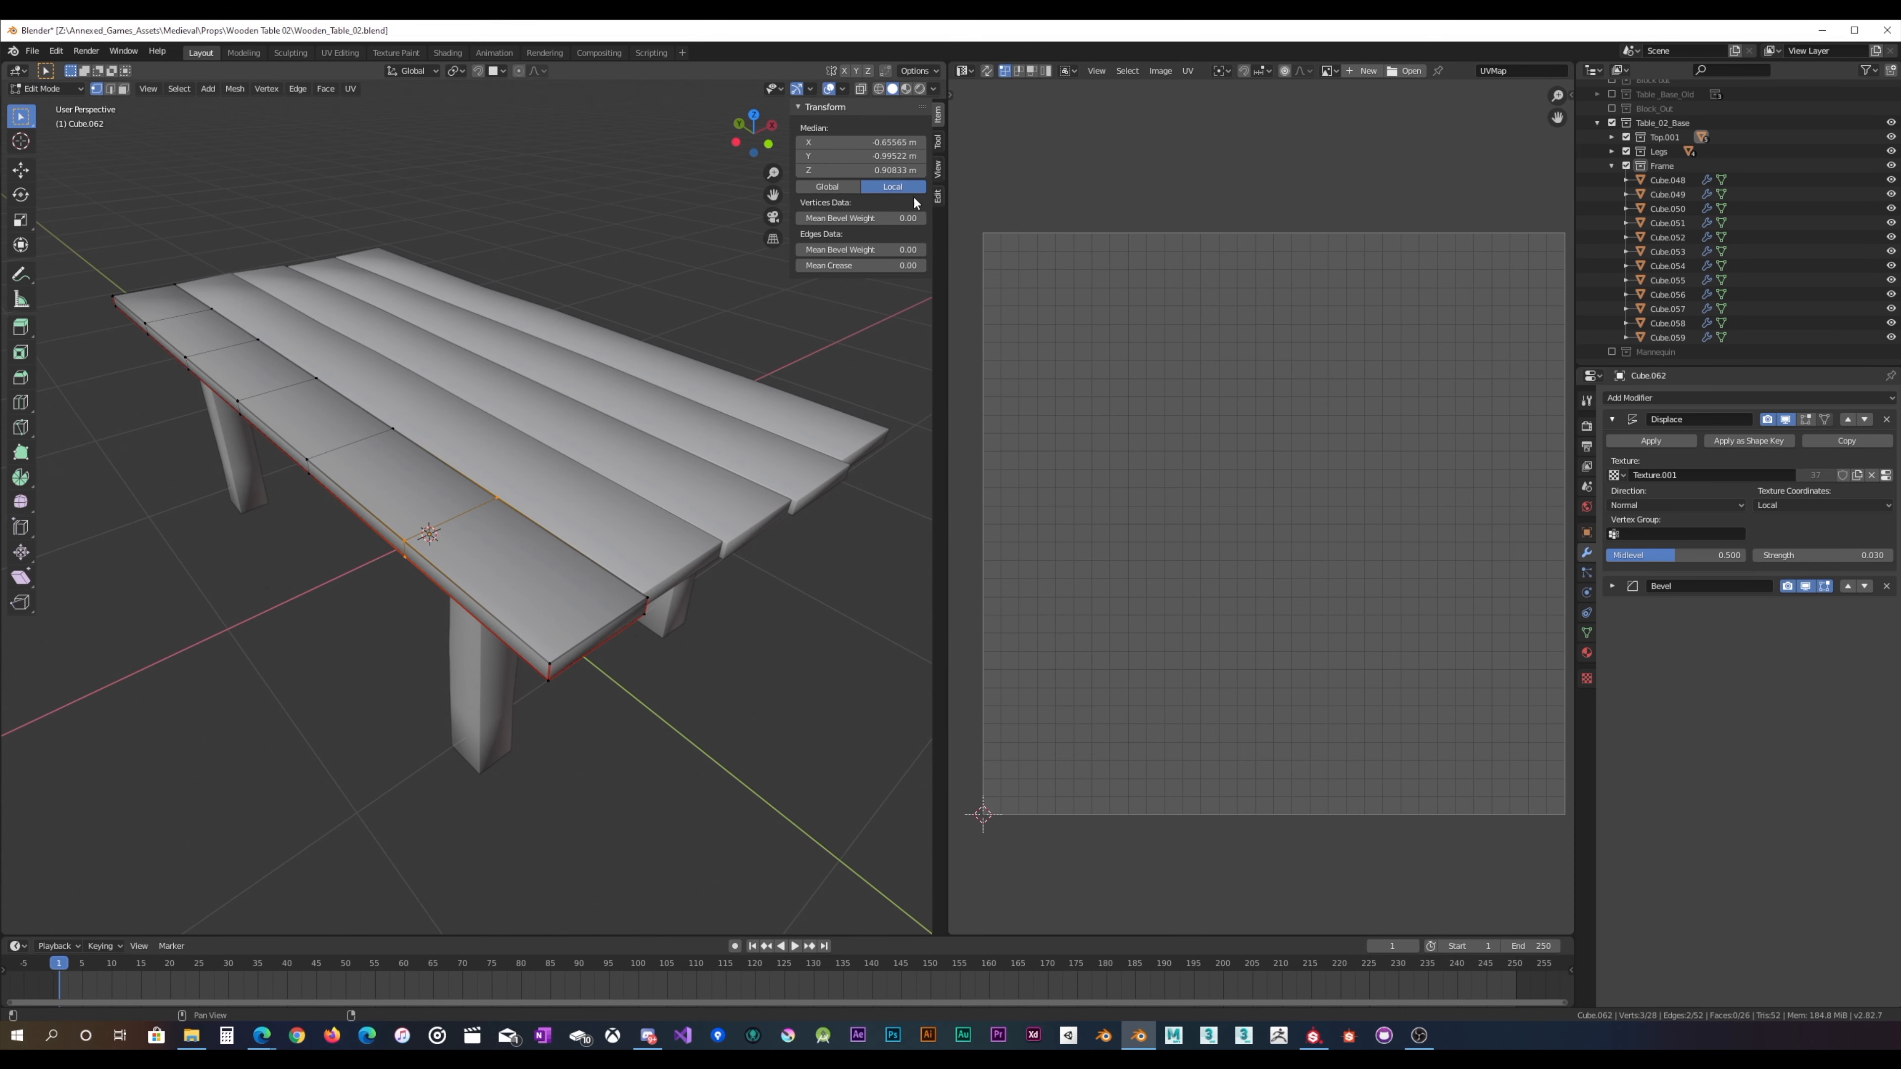
pyautogui.click(862, 89)
# Step: Scale the outer plank's cross loop nearest the front end to about 0.985 and nudge it along X
pyautogui.moveTo(389, 464); pyautogui.dragTo(219, 649, button='middle')
pyautogui.scroll(4, 436, 605)
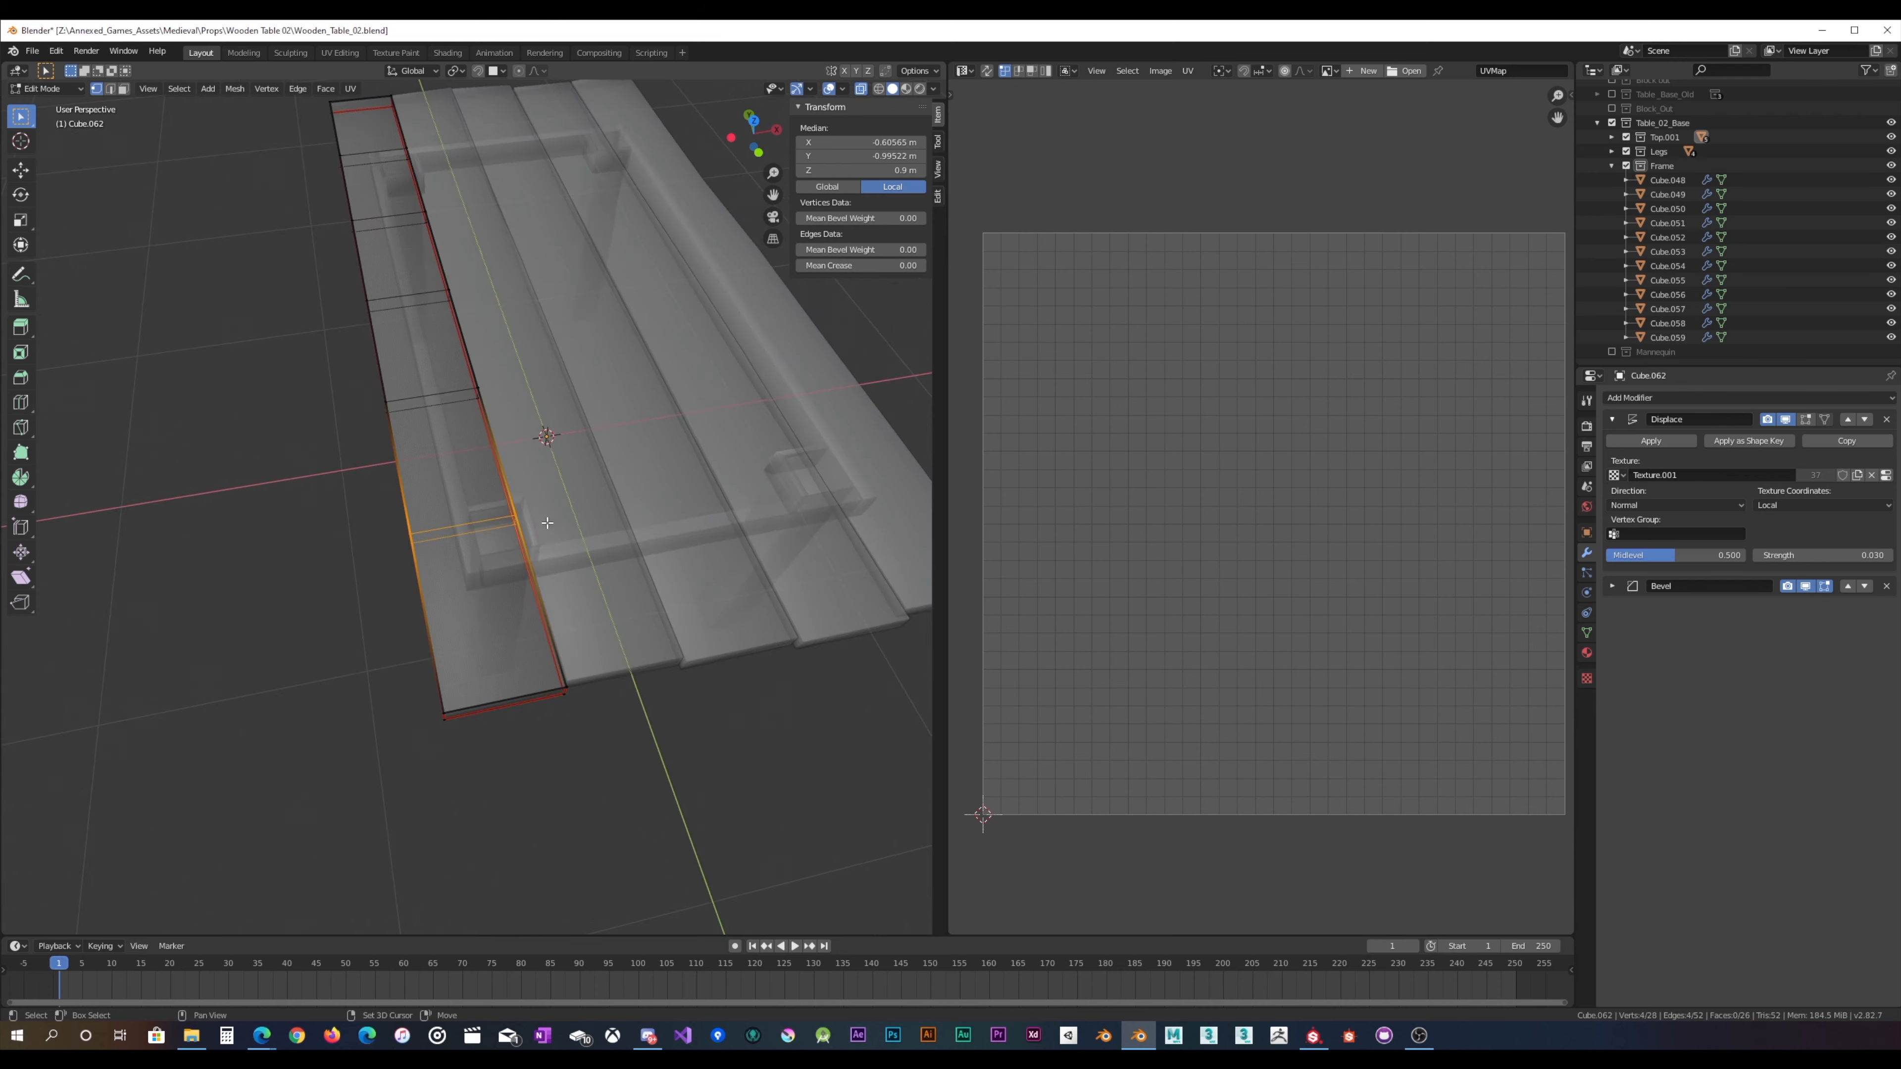
pyautogui.press('s')
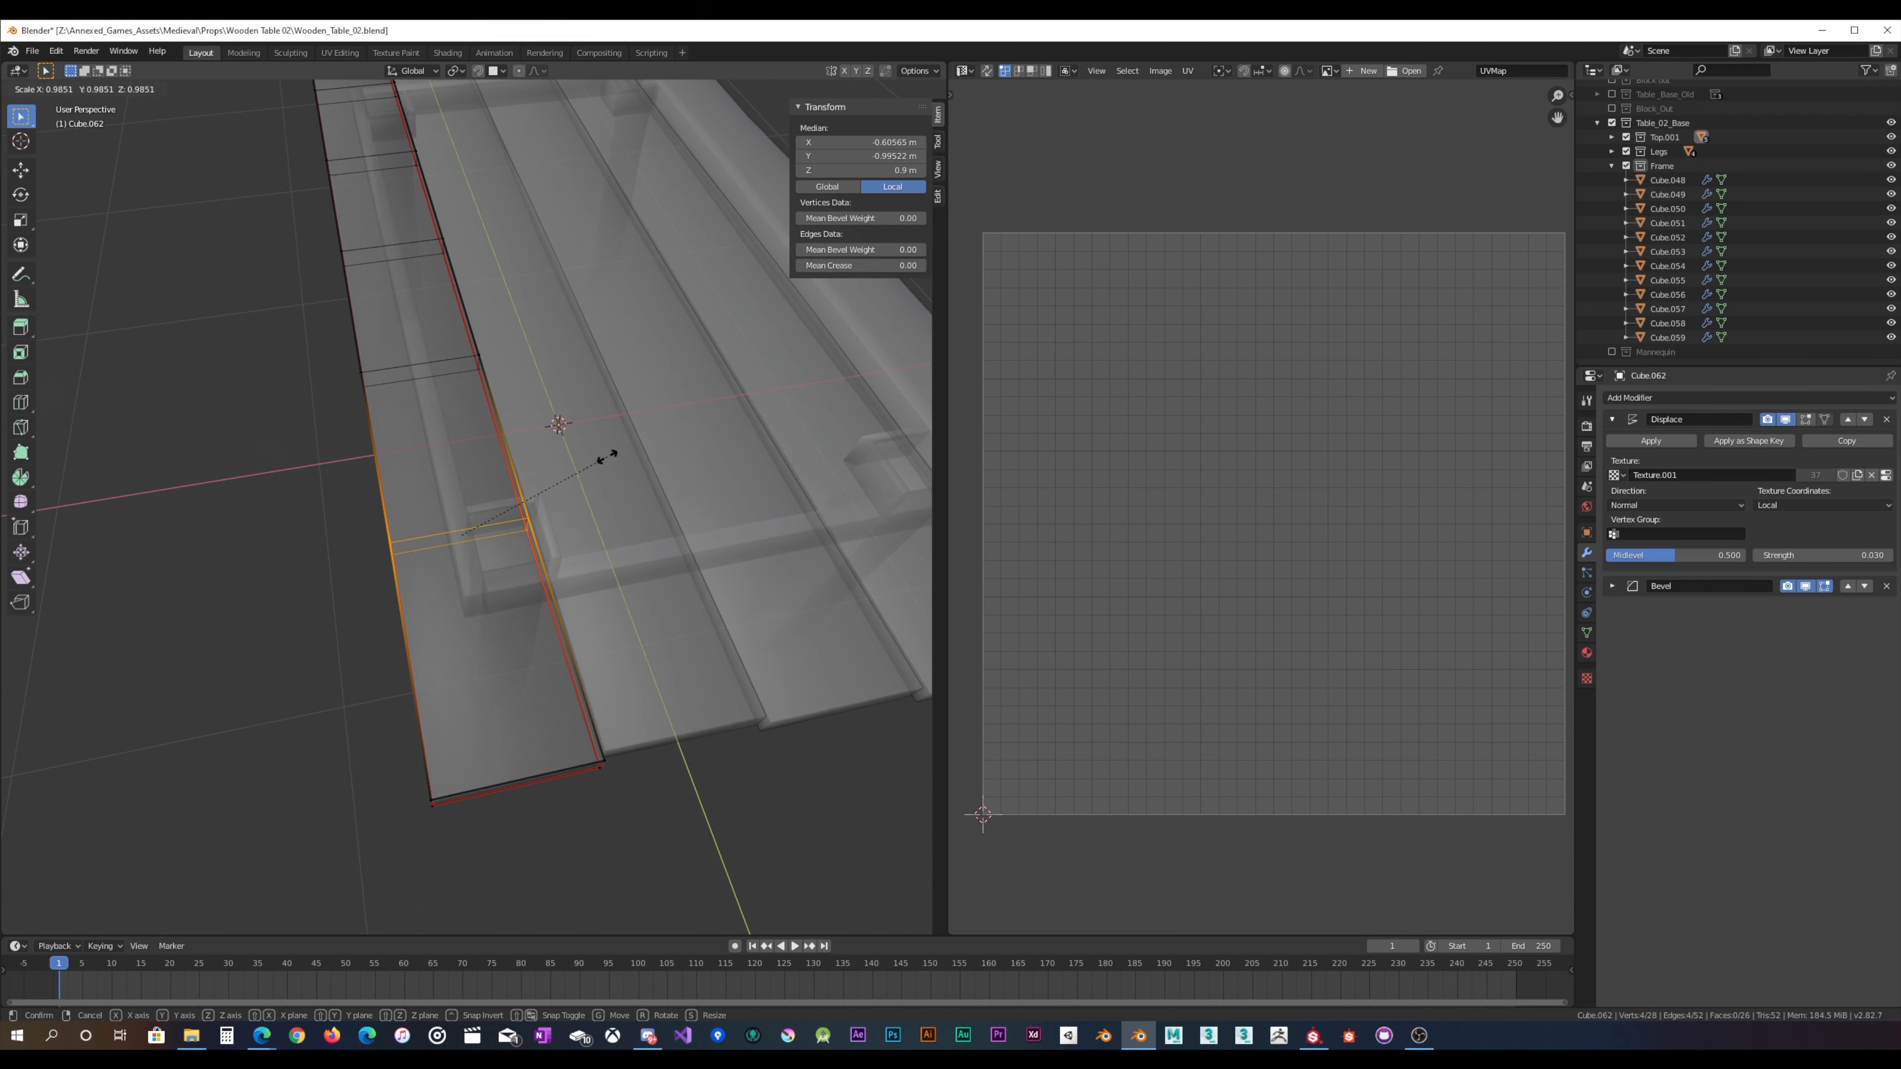
pyautogui.click(607, 457)
pyautogui.press('g')
pyautogui.press('x')
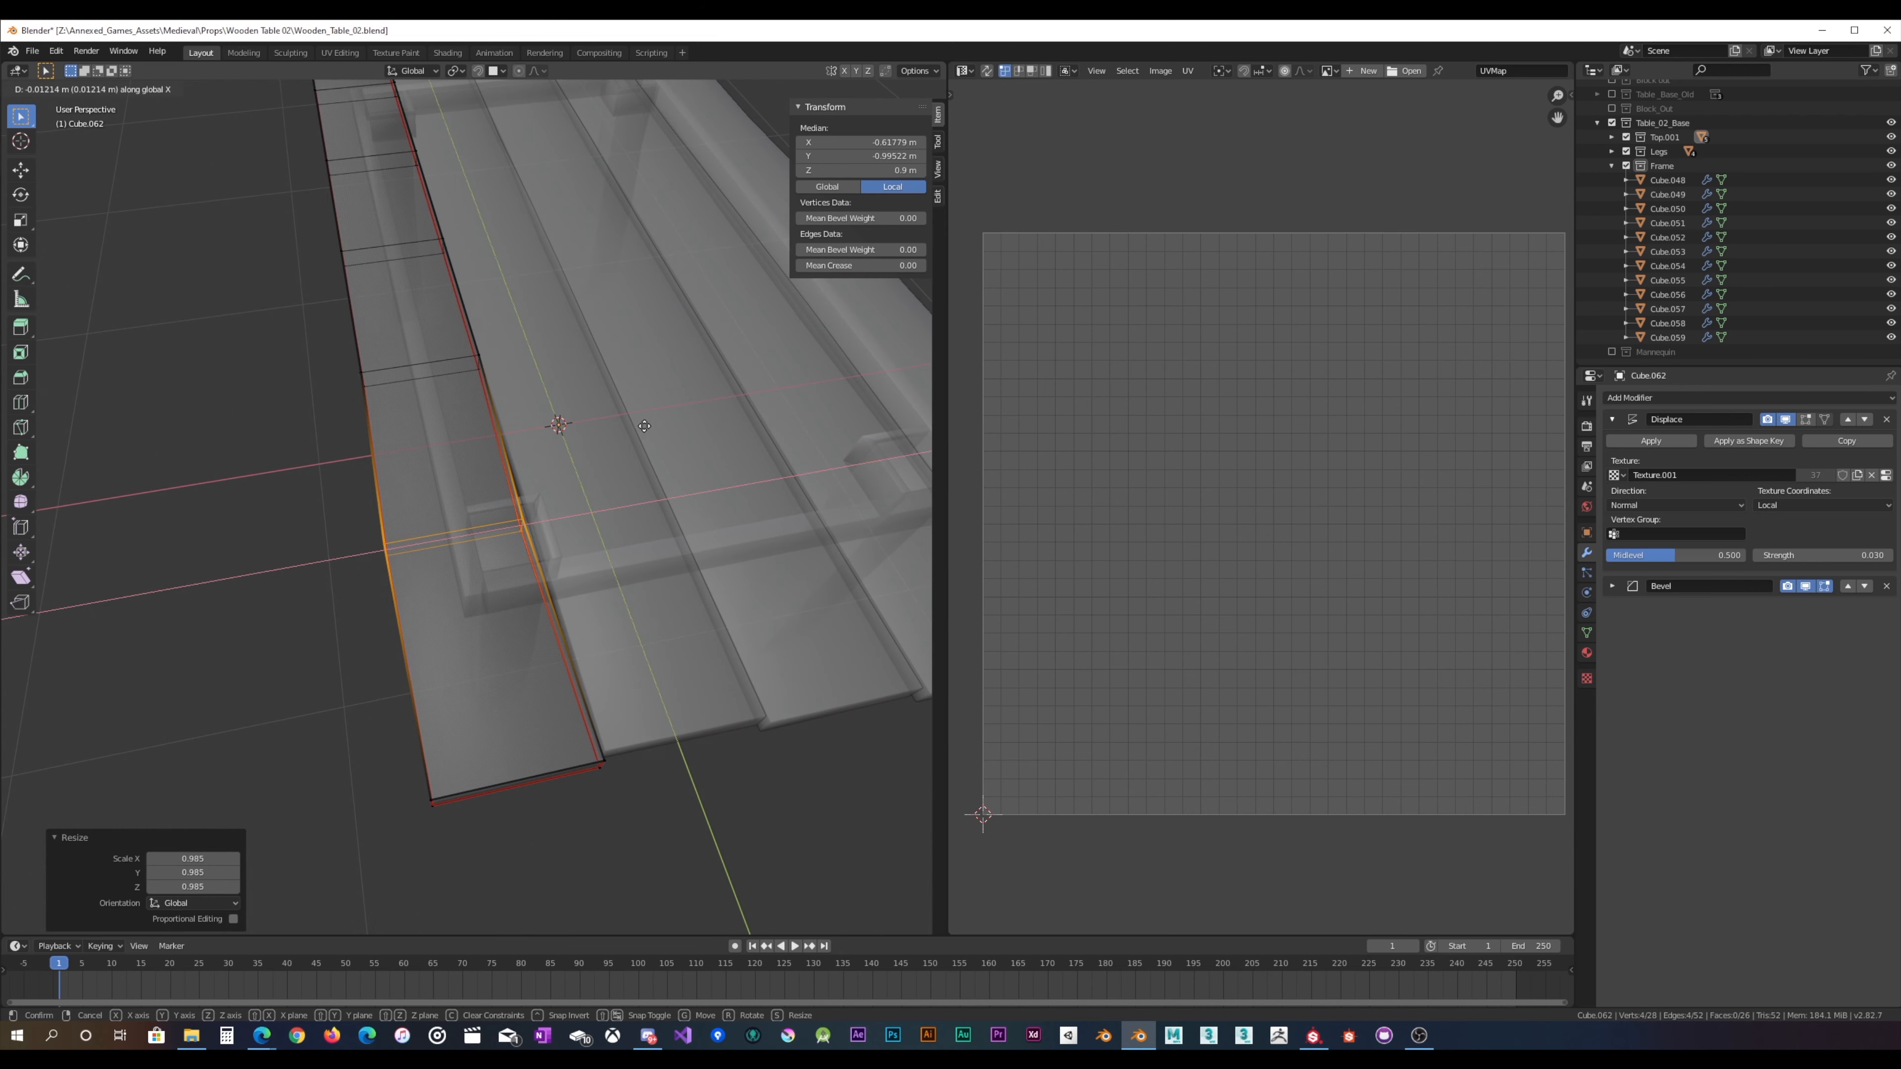
pyautogui.click(498, 432)
# Step: Move the second cross loop from the outer plank's front end about -0.006 m in X and scale it to about 1.035
pyautogui.moveTo(347, 424); pyautogui.dragTo(594, 333)
pyautogui.press('g')
pyautogui.press('x')
pyautogui.click(591, 335)
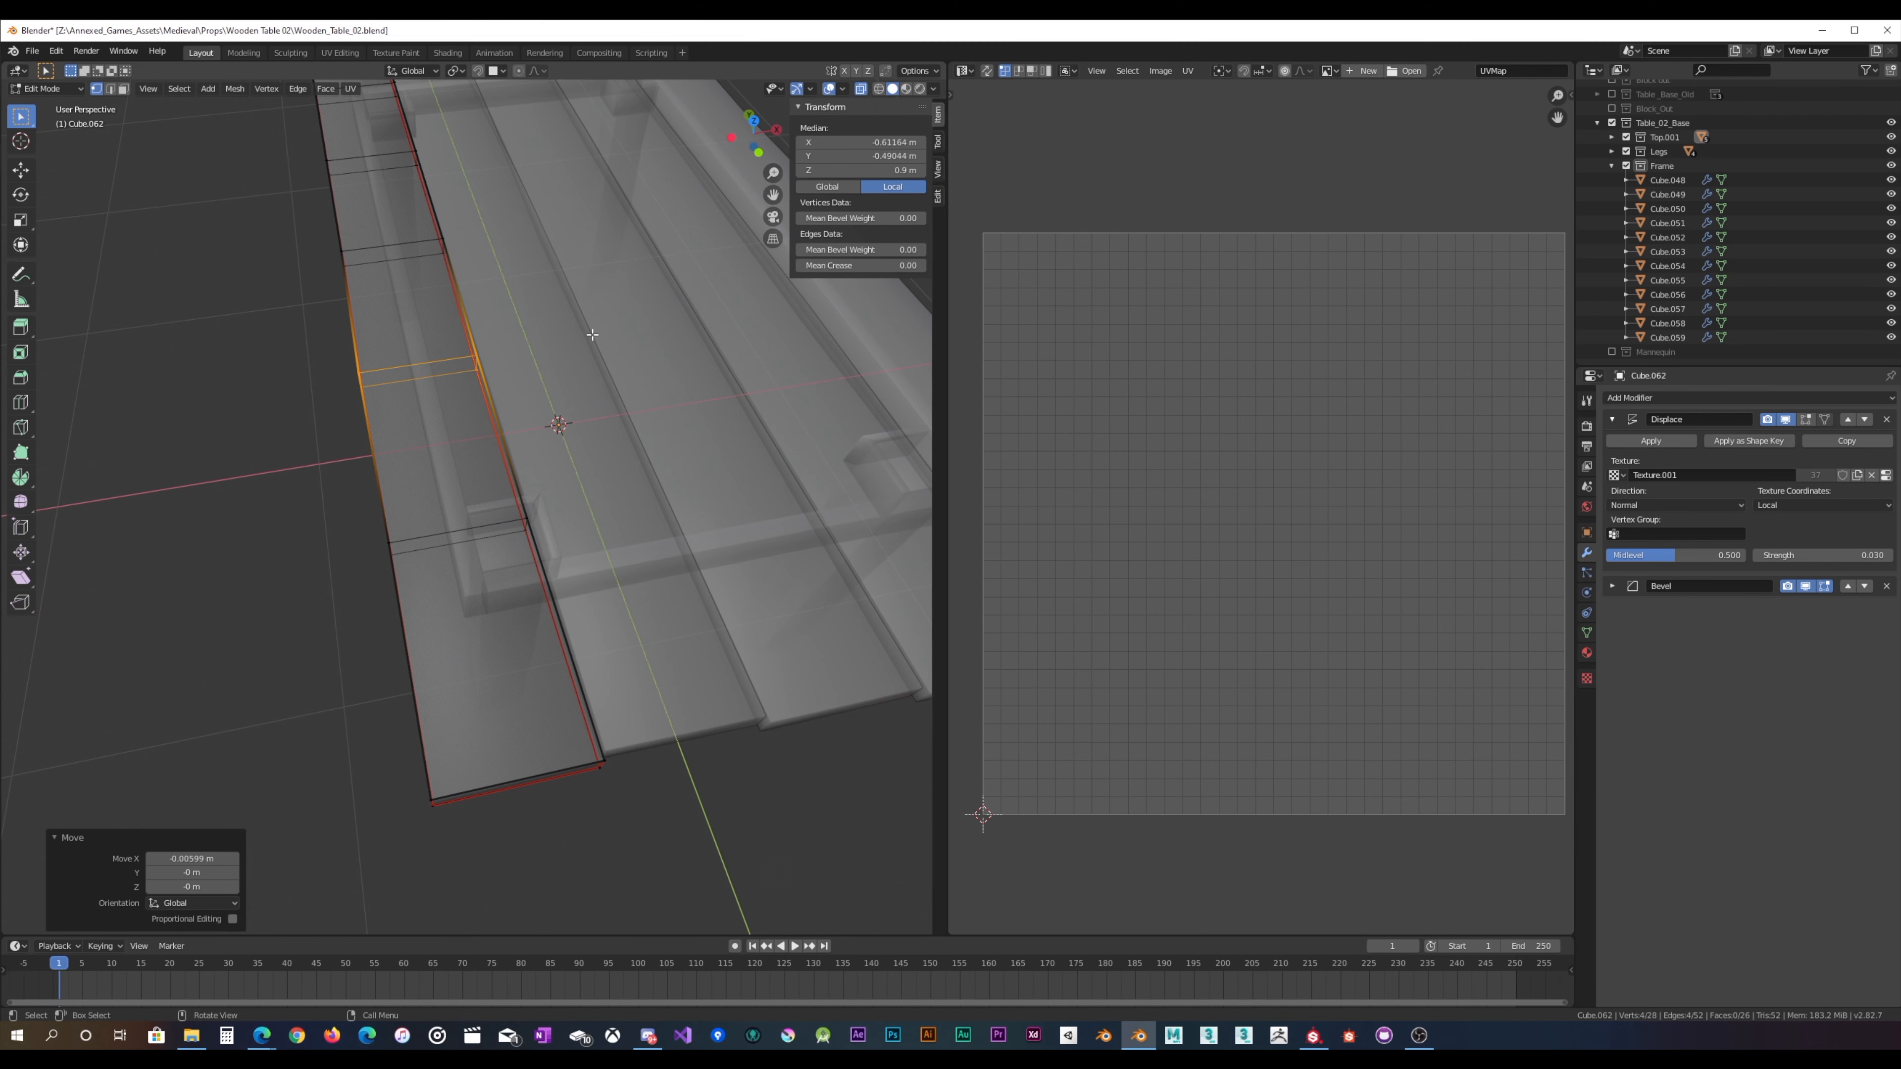
pyautogui.press('s')
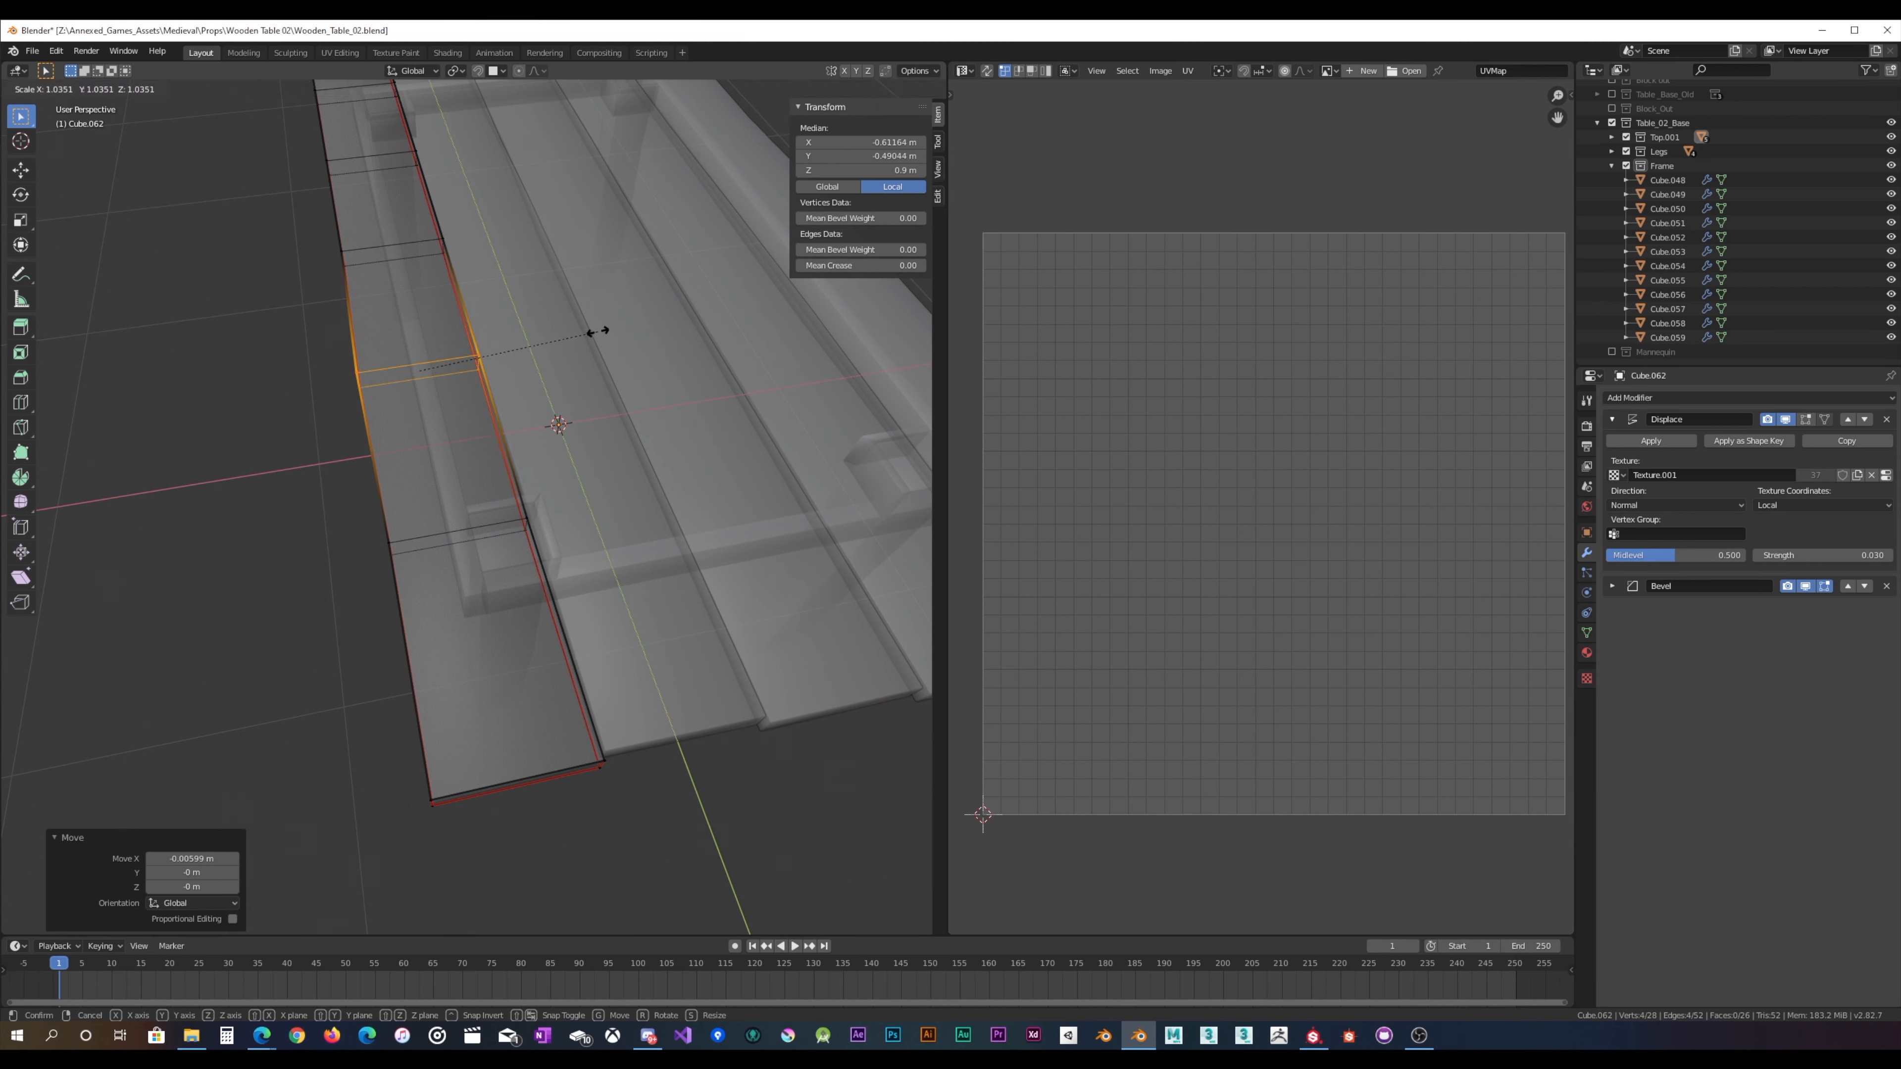
pyautogui.click(597, 331)
# Step: Scale the outer plank's middle cross loop to about 1.027 and nudge it slightly along X
pyautogui.moveTo(597, 331); pyautogui.dragTo(333, 682, button='middle')
pyautogui.moveTo(330, 678); pyautogui.dragTo(648, 517)
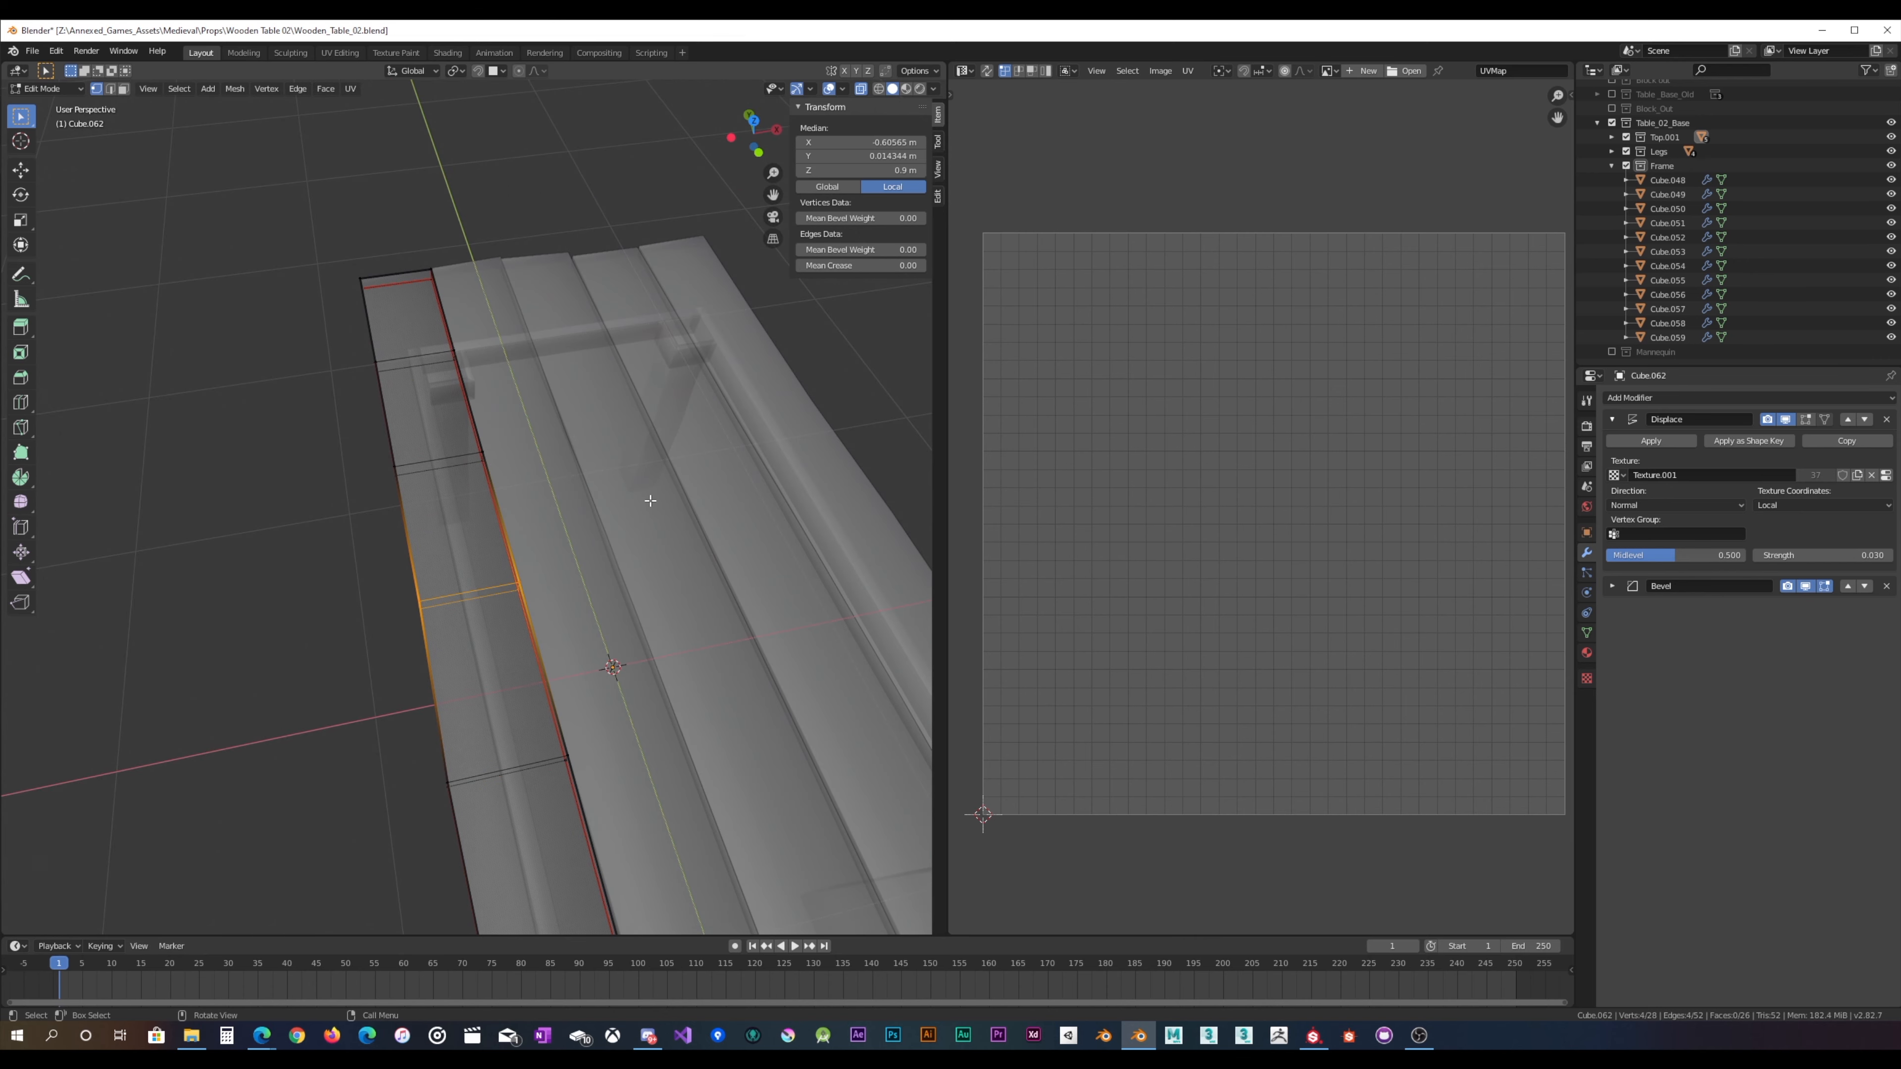
pyautogui.press('s')
pyautogui.click(678, 500)
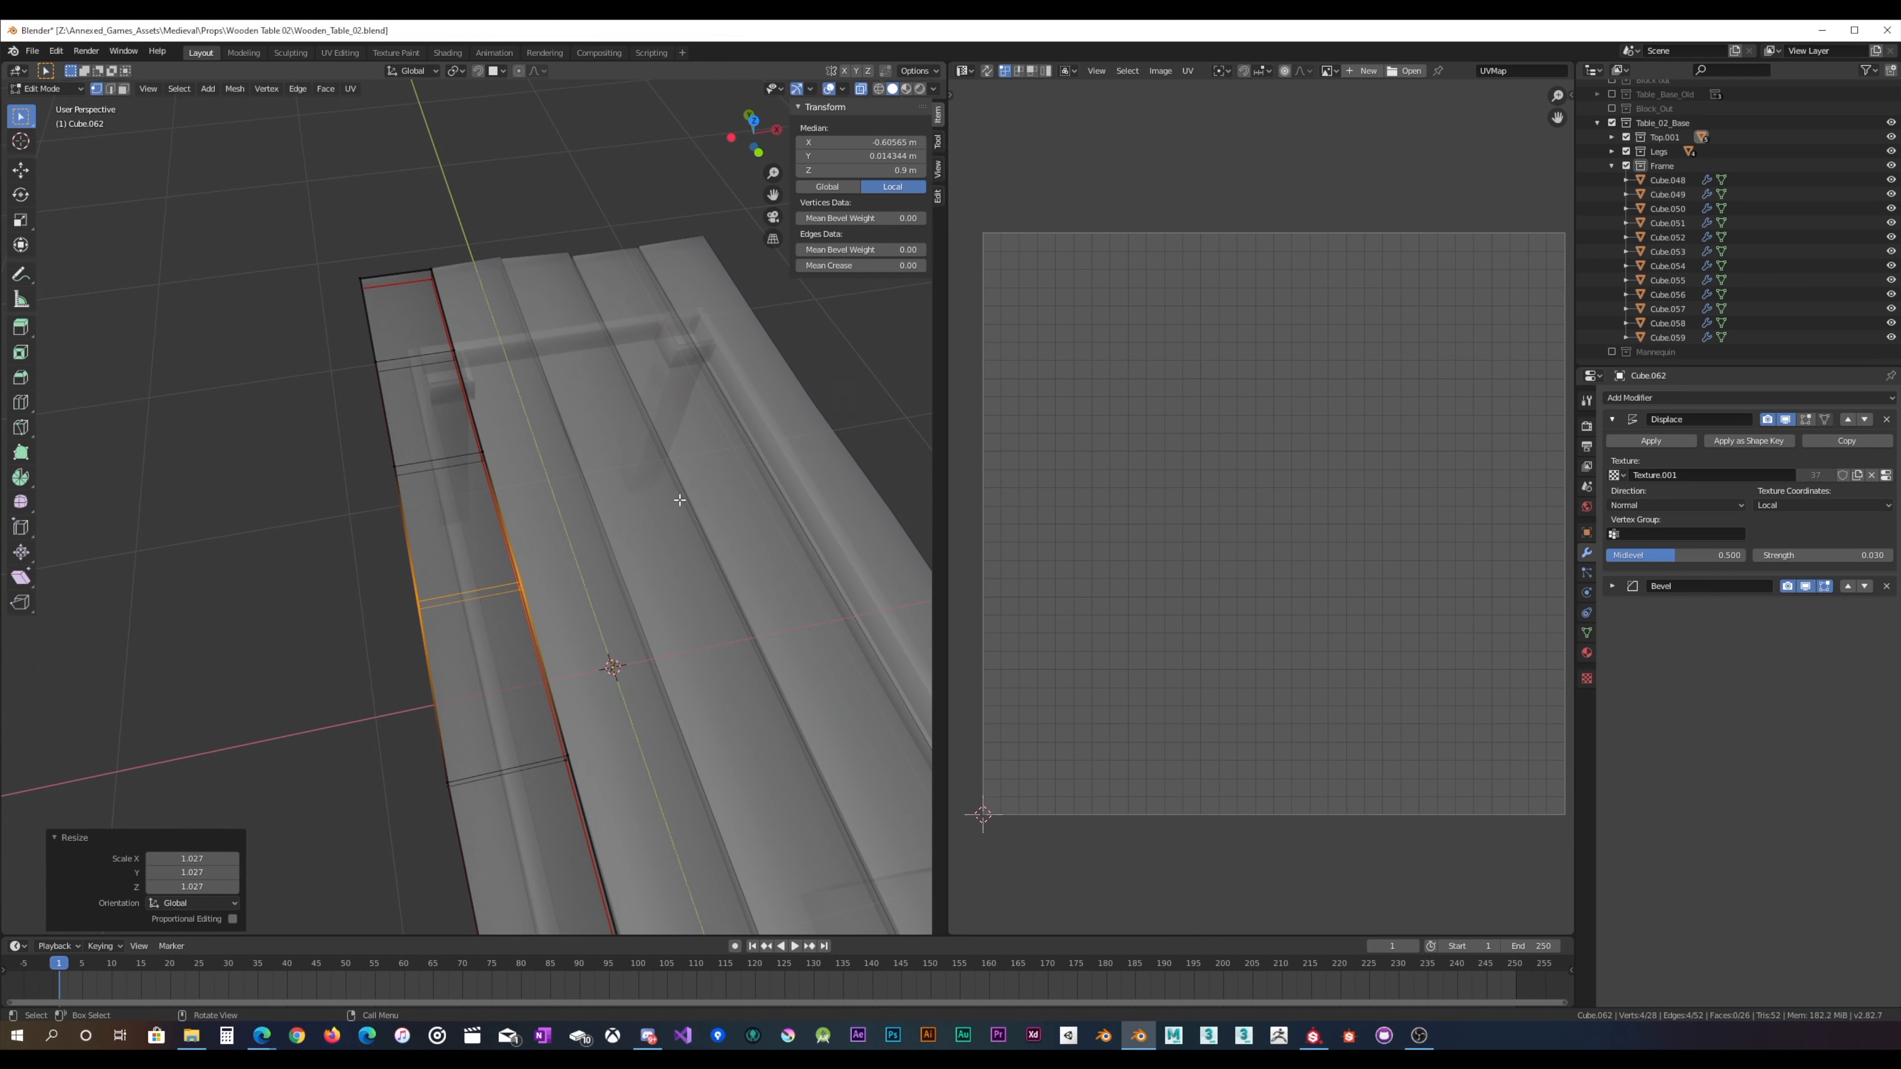
pyautogui.press('g')
pyautogui.press('x')
pyautogui.press('Escape')
# Step: Shift the next cross loop beyond the middle about -0.0076 m in X and -0.0037 m in Z, and scale it to about 1.005
pyautogui.moveTo(341, 512); pyautogui.dragTo(523, 420)
pyautogui.press('g')
pyautogui.press('x')
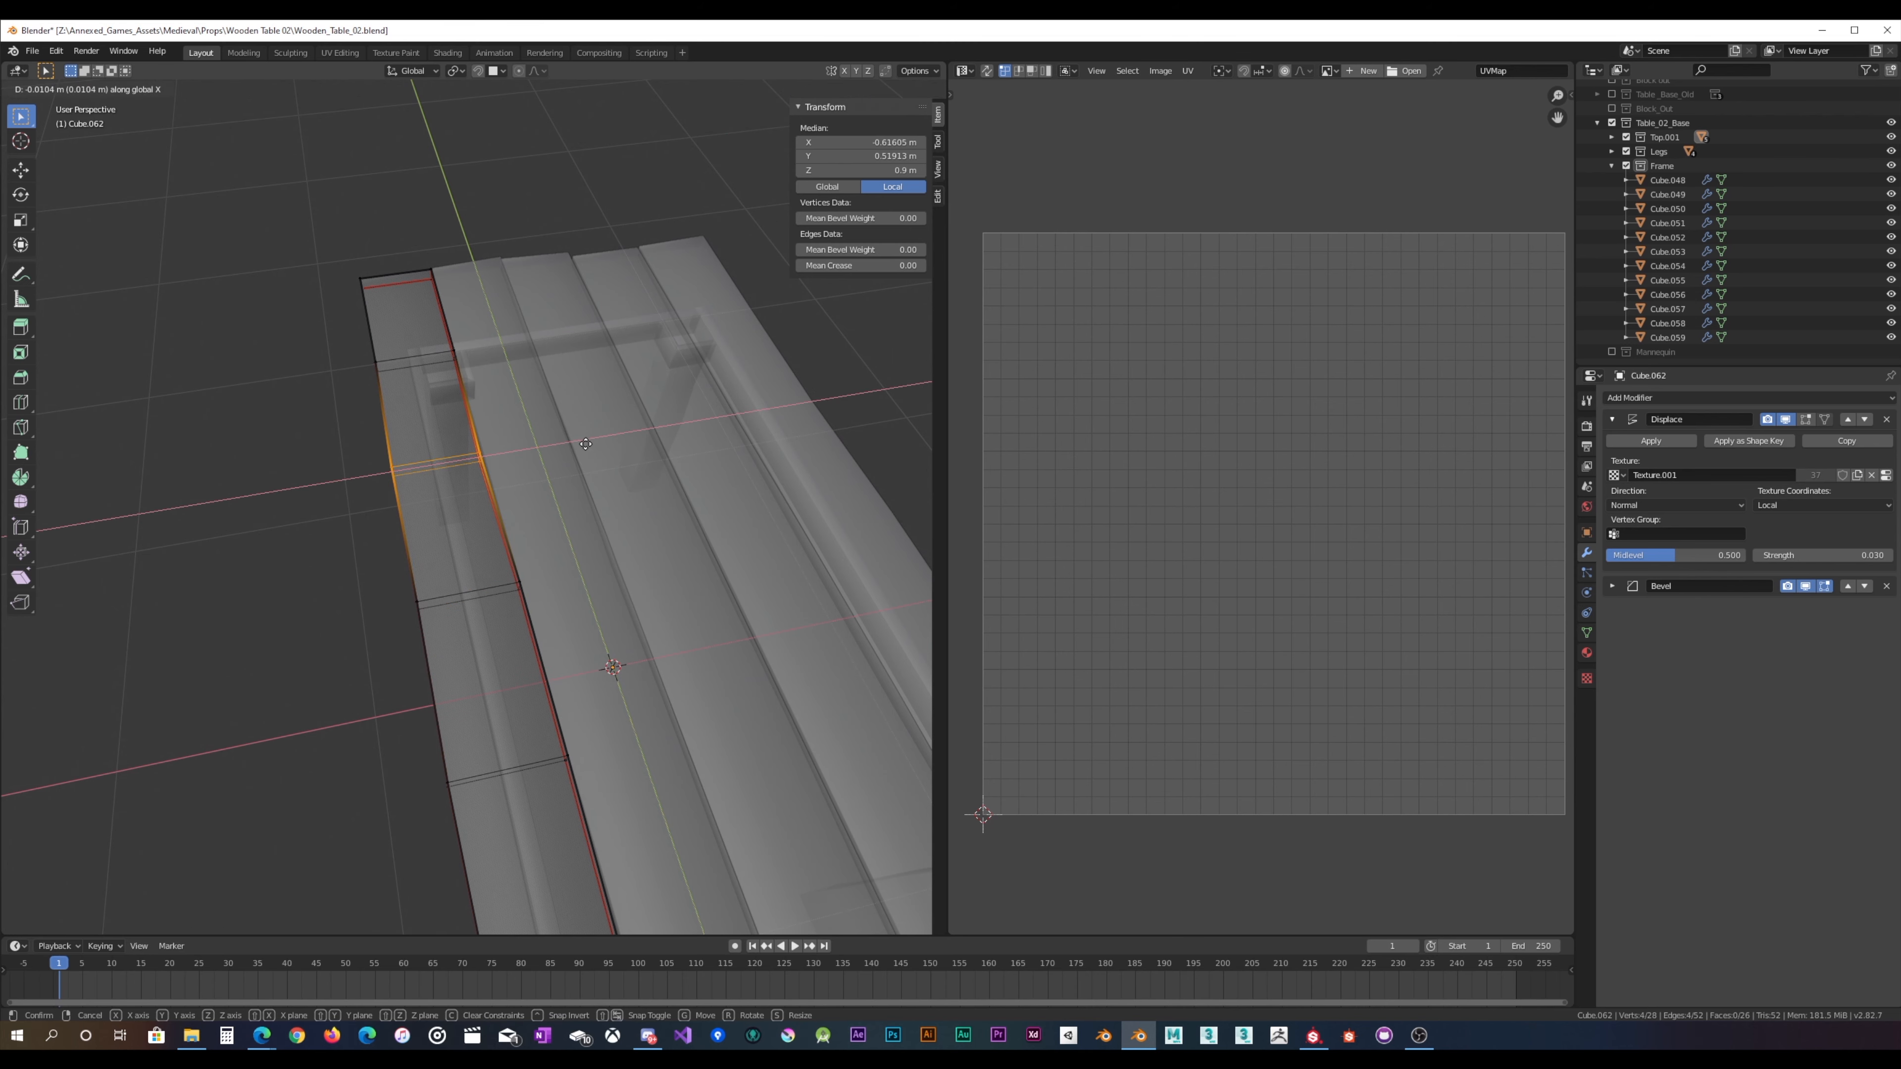
pyautogui.click(586, 443)
pyautogui.press('g')
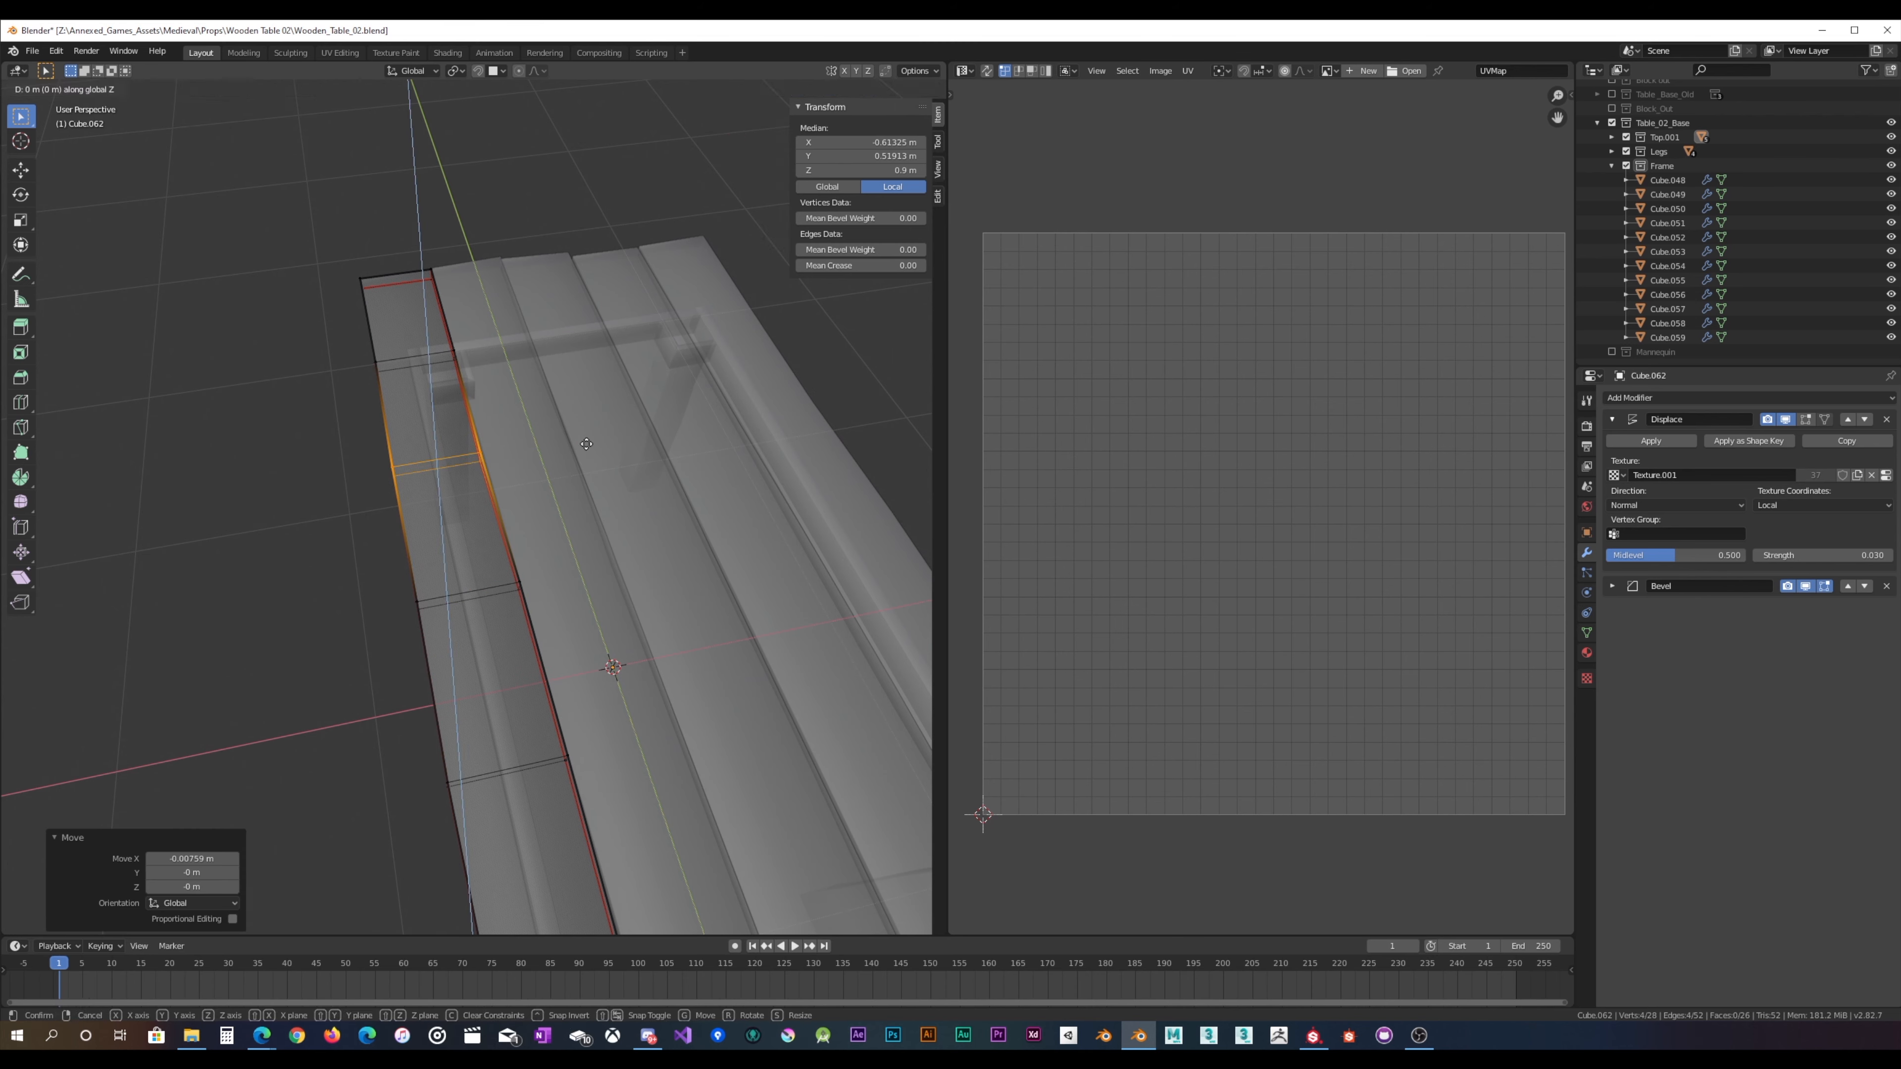
pyautogui.press('z')
pyautogui.click(586, 445)
pyautogui.press('s')
pyautogui.click(586, 443)
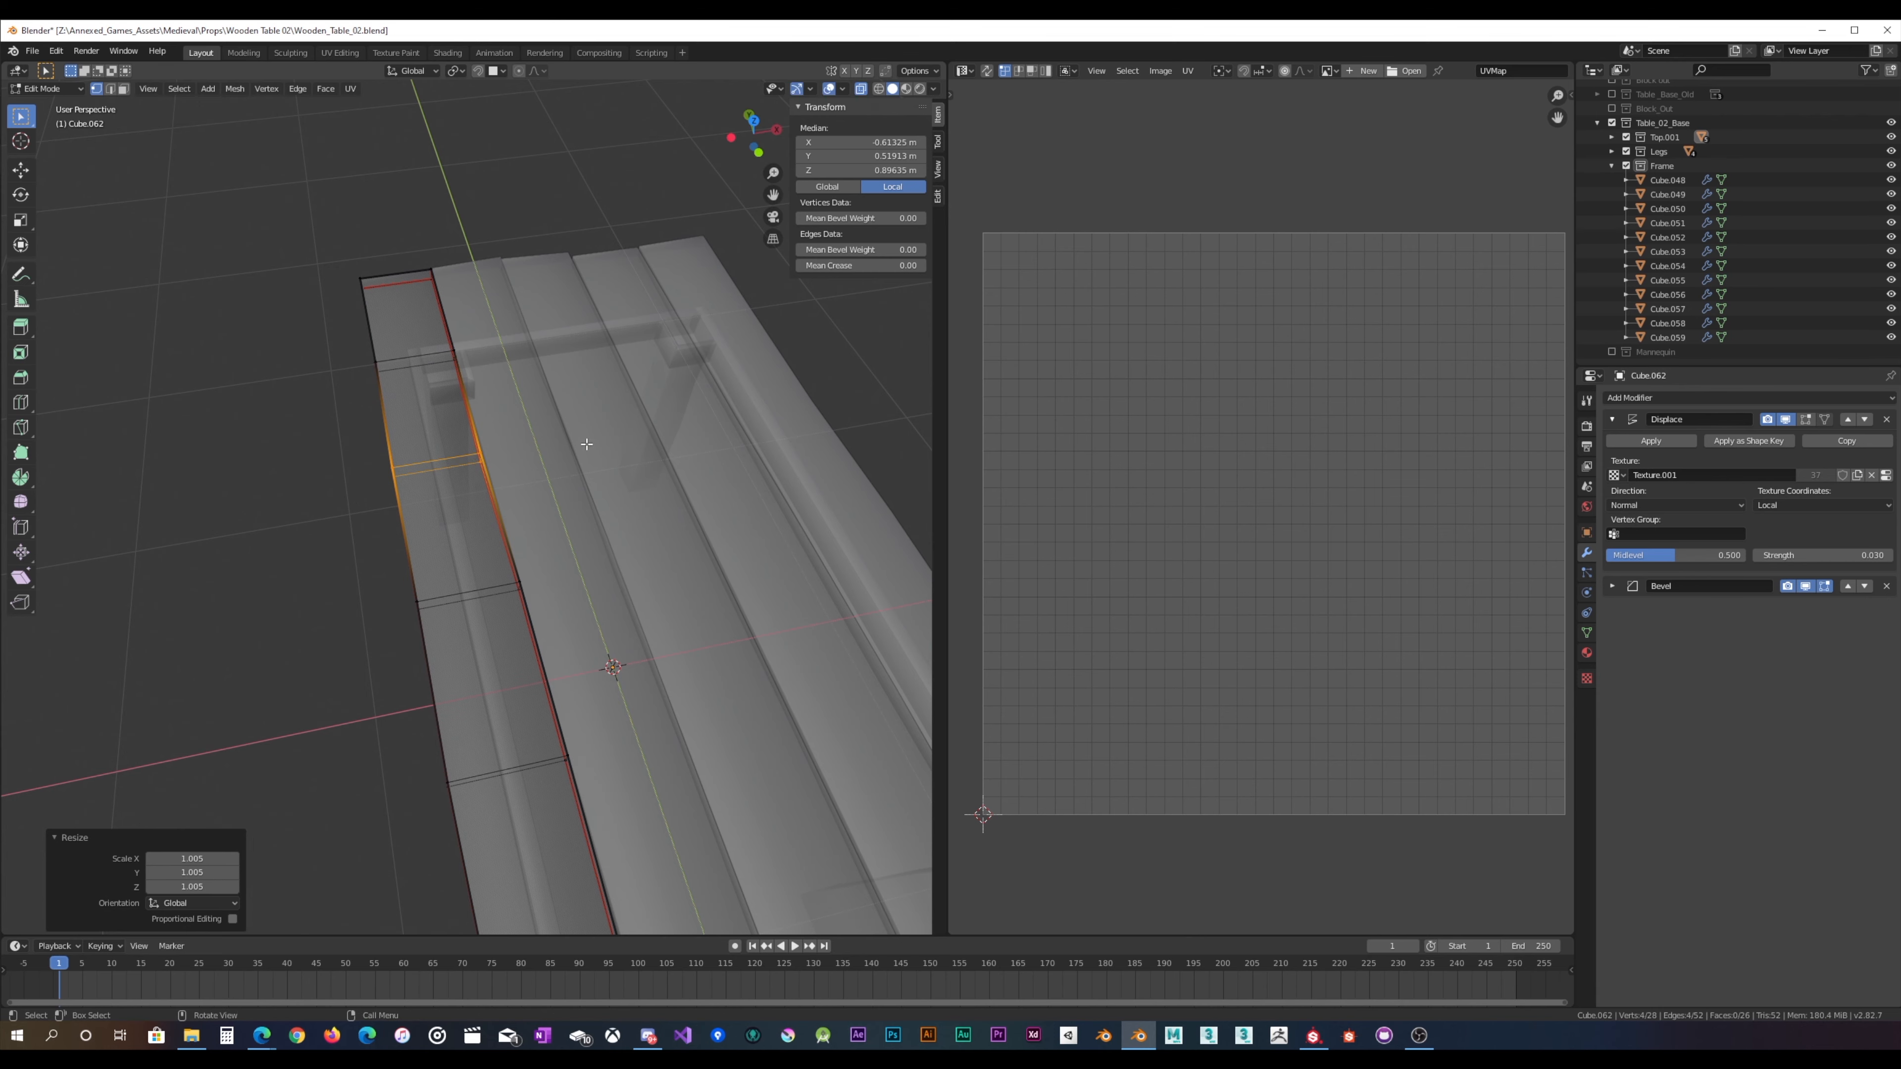
# Step: Scale the cross loop nearest the outer plank's far end to about 1.019
pyautogui.moveTo(542, 483); pyautogui.dragTo(730, 415, button='middle')
pyautogui.moveTo(266, 588); pyautogui.dragTo(392, 419)
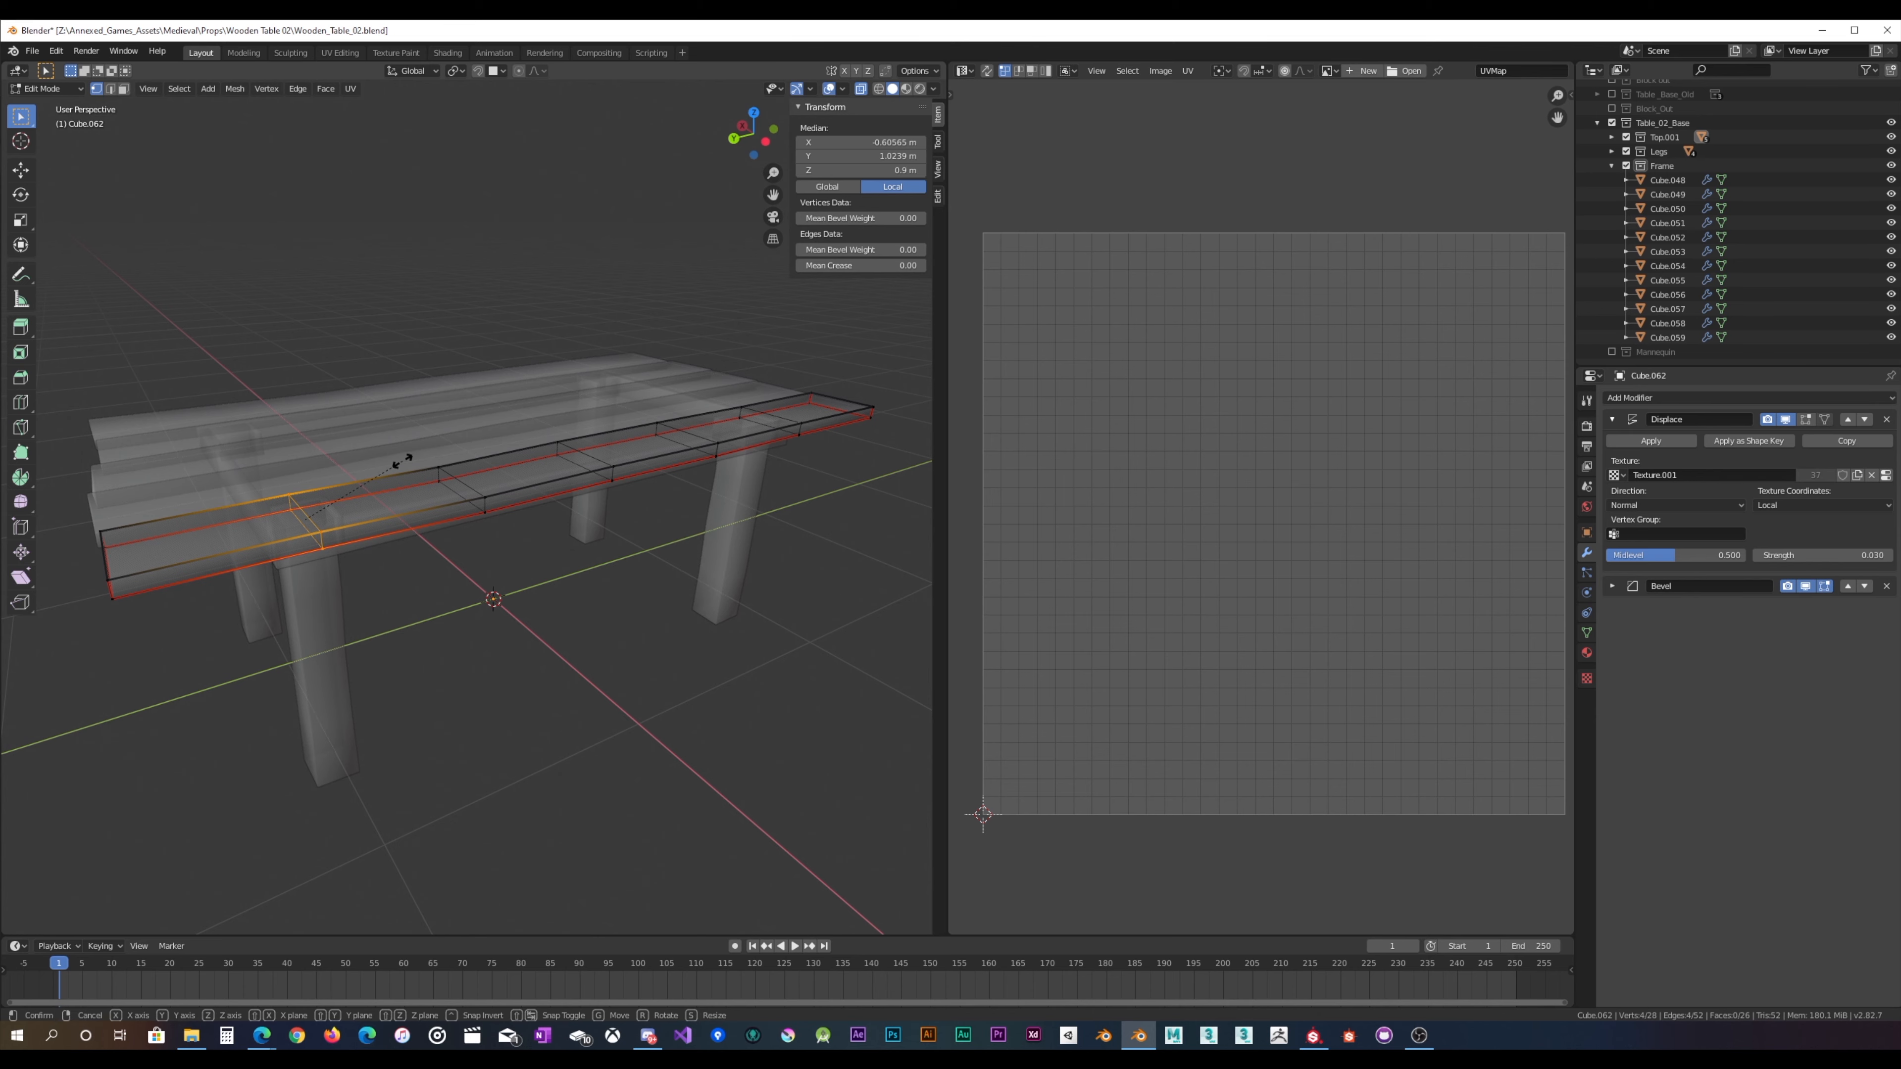
pyautogui.press('s')
pyautogui.click(404, 460)
# Step: Move the outer plank's middle cross loop vertically along Z
pyautogui.moveTo(509, 437); pyautogui.dragTo(449, 442, button='middle')
pyautogui.moveTo(819, 586); pyautogui.dragTo(772, 512, button='middle')
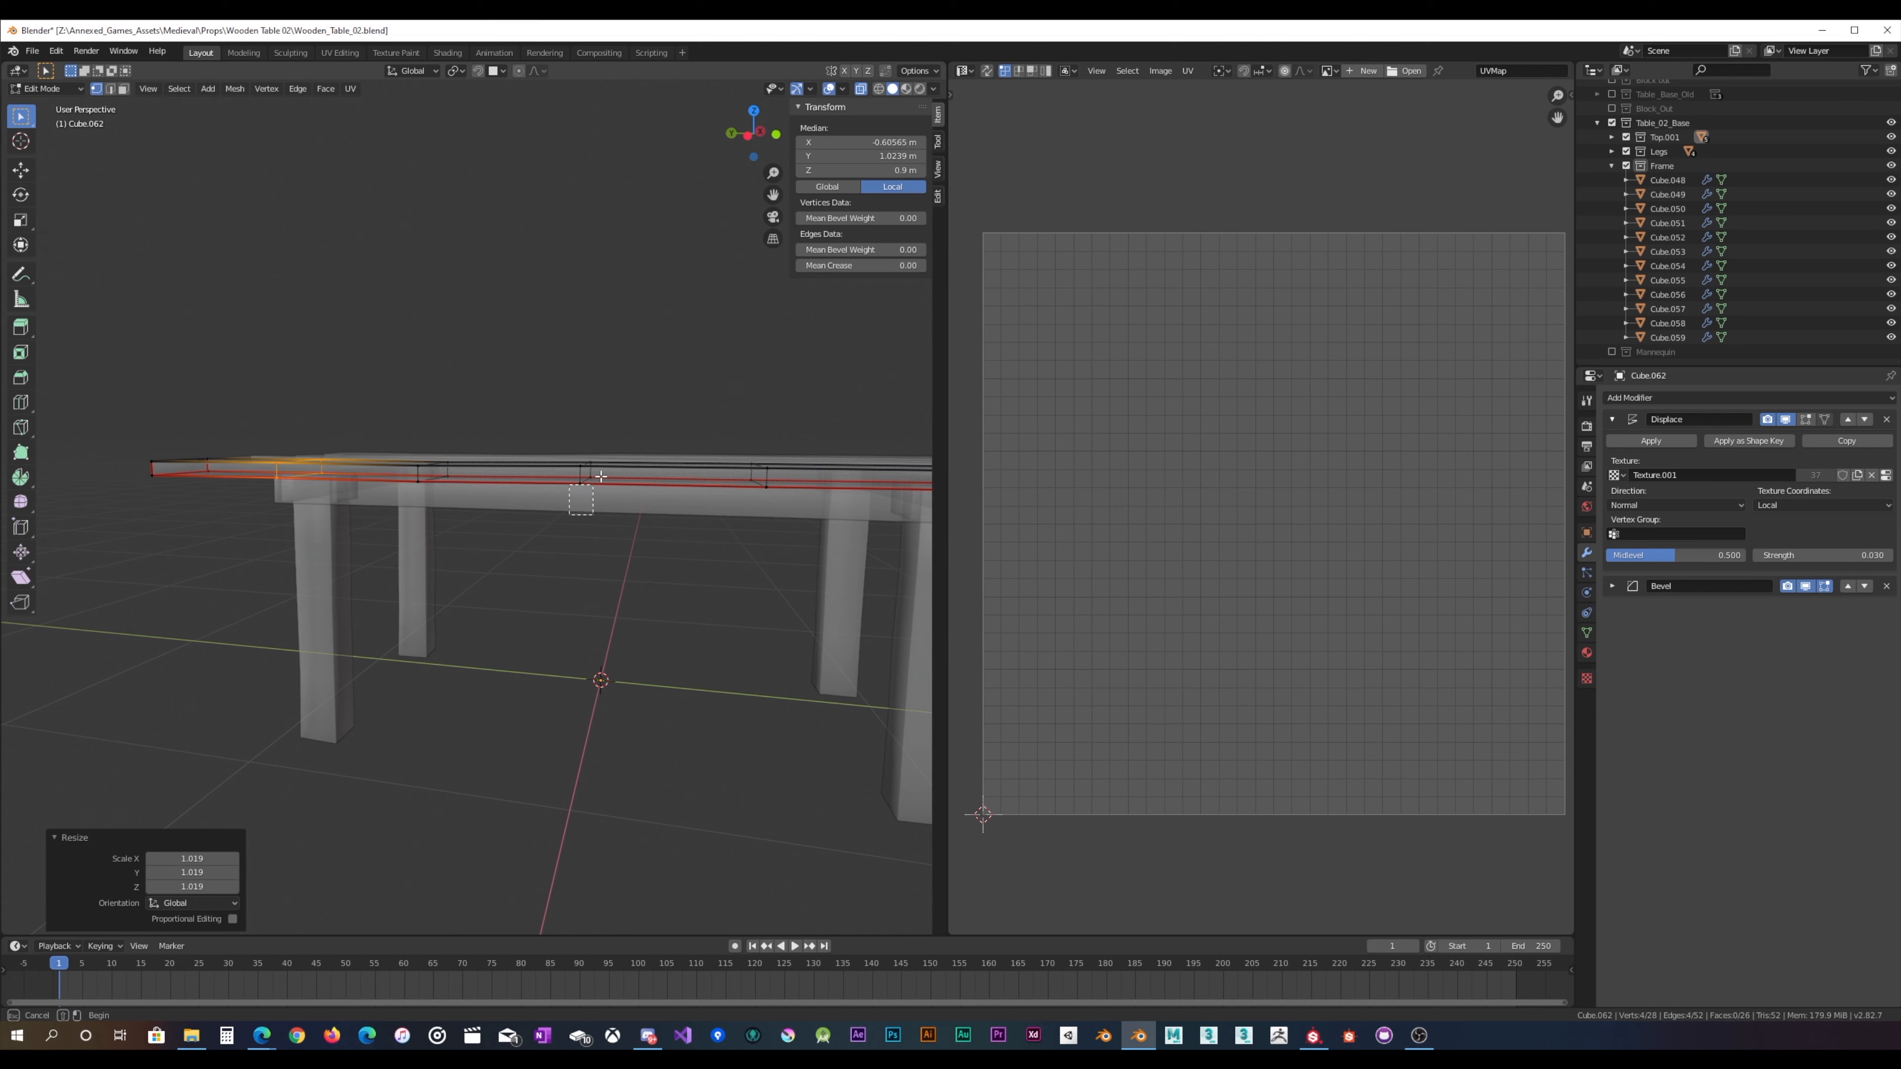
pyautogui.click(585, 476)
pyautogui.press('g')
pyautogui.press('z')
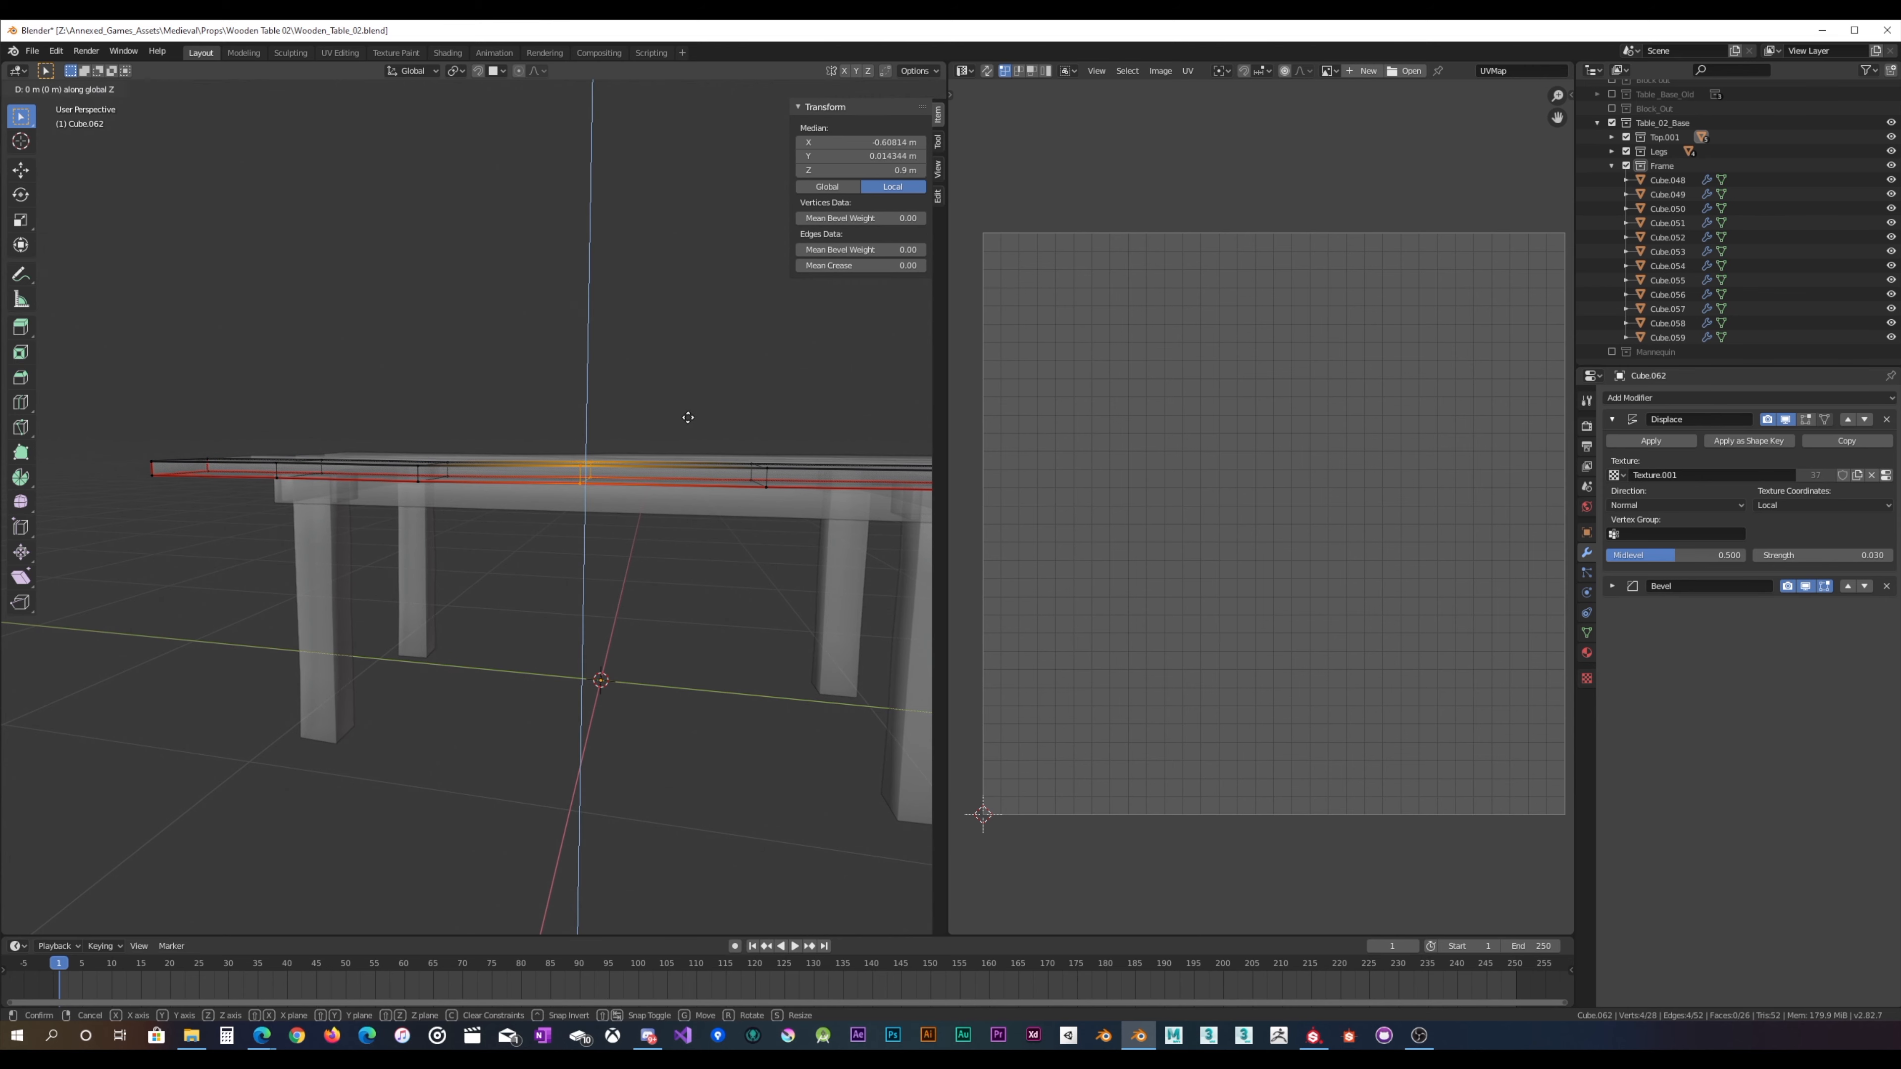
# Step: Lower the selected cross-section loop of the edge tabletop plank about 0.002 m along Z
pyautogui.click(688, 418)
pyautogui.keyDown('shift'); pyautogui.moveTo(687, 421); pyautogui.dragTo(500, 443, button='middle'); pyautogui.keyUp('shift')
pyautogui.moveTo(607, 554); pyautogui.dragTo(710, 455)
pyautogui.moveTo(455, 535); pyautogui.dragTo(579, 431)
pyautogui.press('g')
pyautogui.press('z')
pyautogui.click(587, 431)
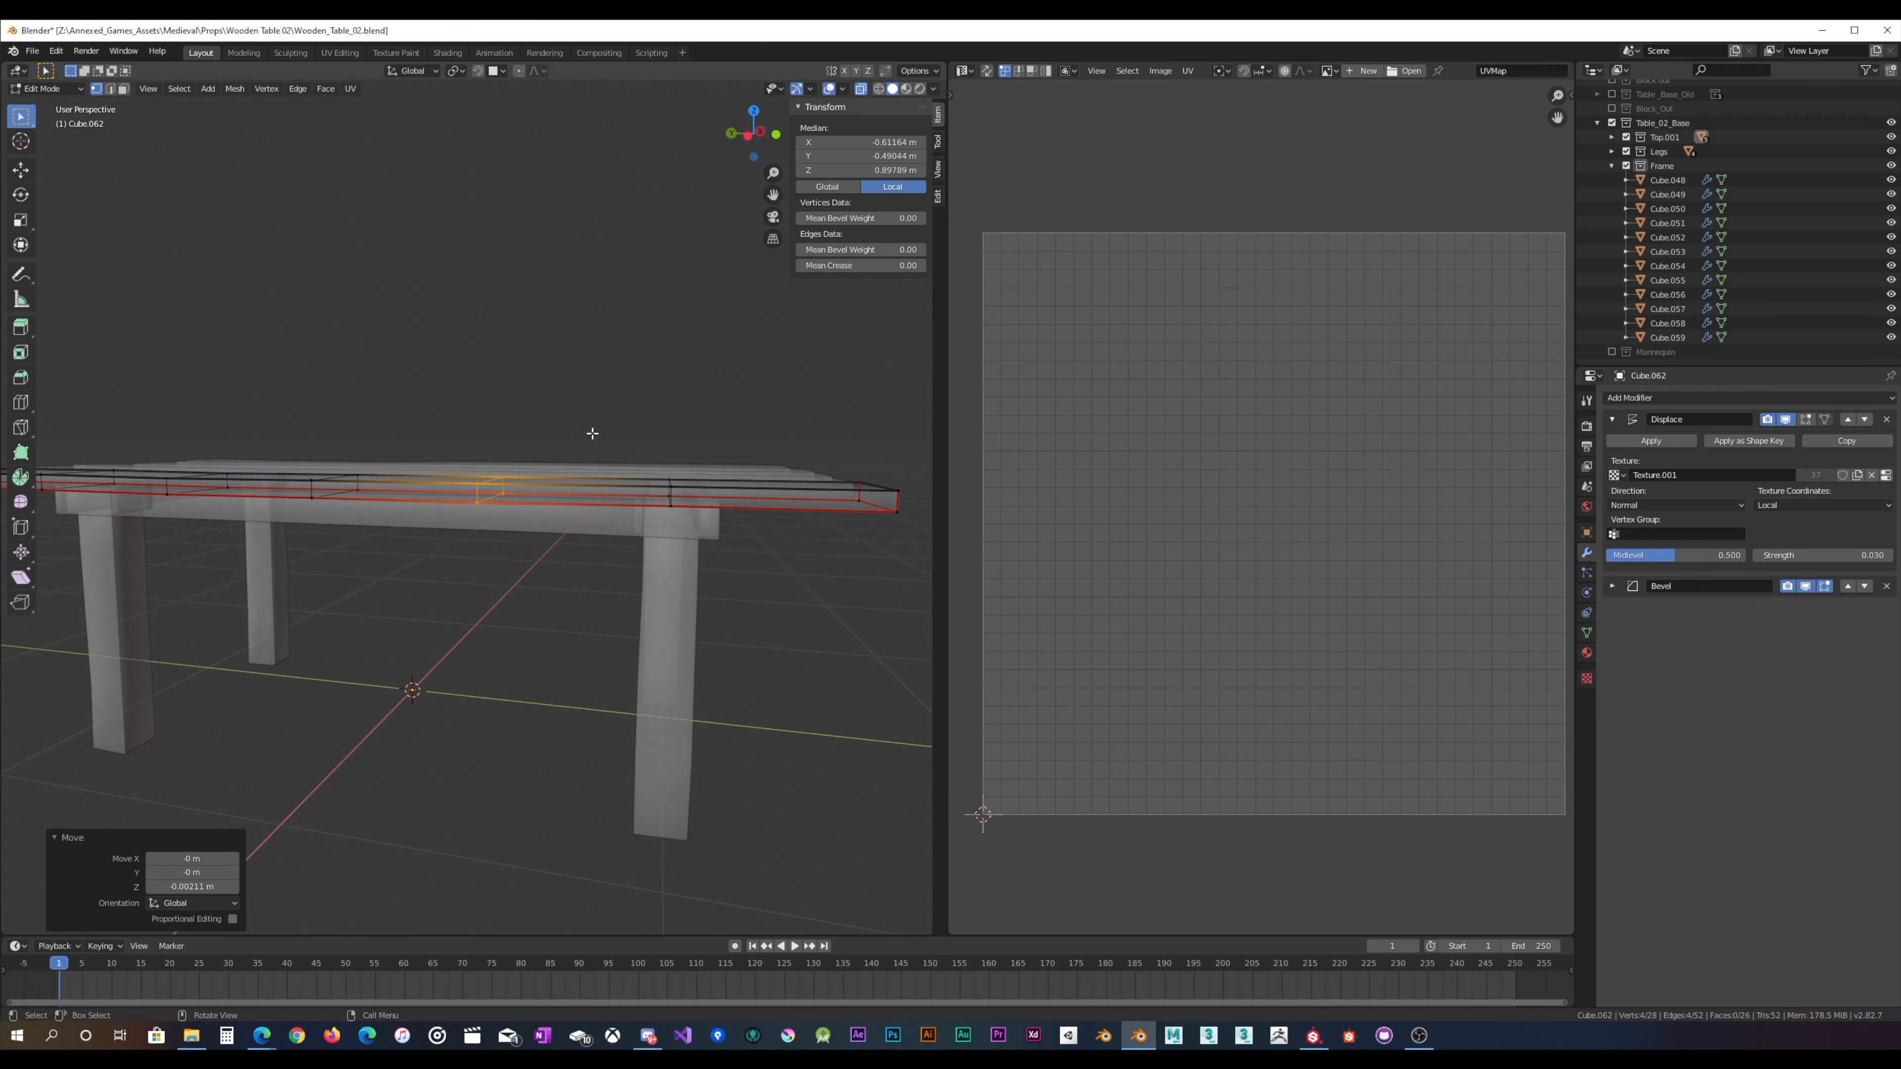
# Step: Select the end of the edge plank on the negative Y side and nudge it along Z
pyautogui.moveTo(590, 433); pyautogui.dragTo(768, 547, button='middle')
pyautogui.moveTo(710, 592); pyautogui.dragTo(793, 454)
pyautogui.press('g')
pyautogui.press('z')
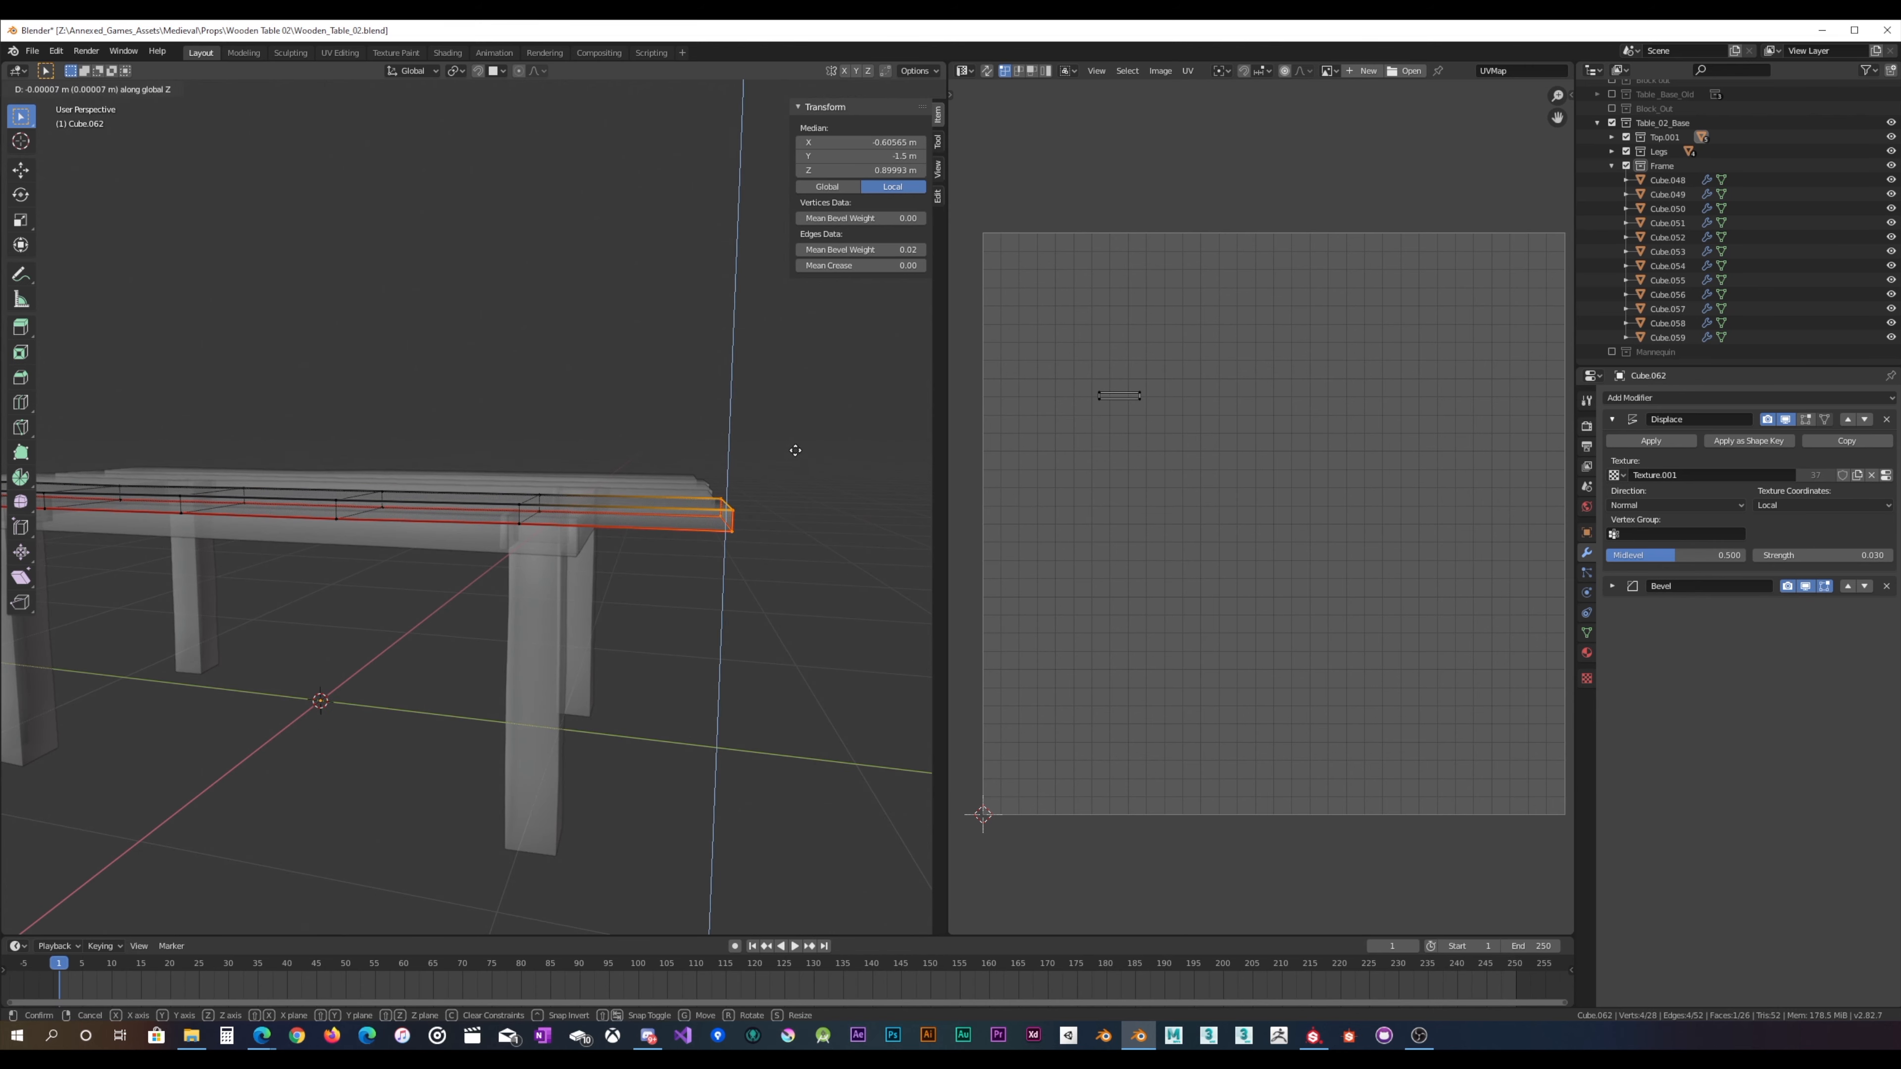
pyautogui.click(794, 449)
# Step: Raise the edge plank's opposite end about 0.002 m along Z and finish editing its mesh
pyautogui.moveTo(793, 450); pyautogui.dragTo(173, 545, button='middle')
pyautogui.moveTo(202, 533); pyautogui.dragTo(133, 434)
pyautogui.press('g')
pyautogui.press('z')
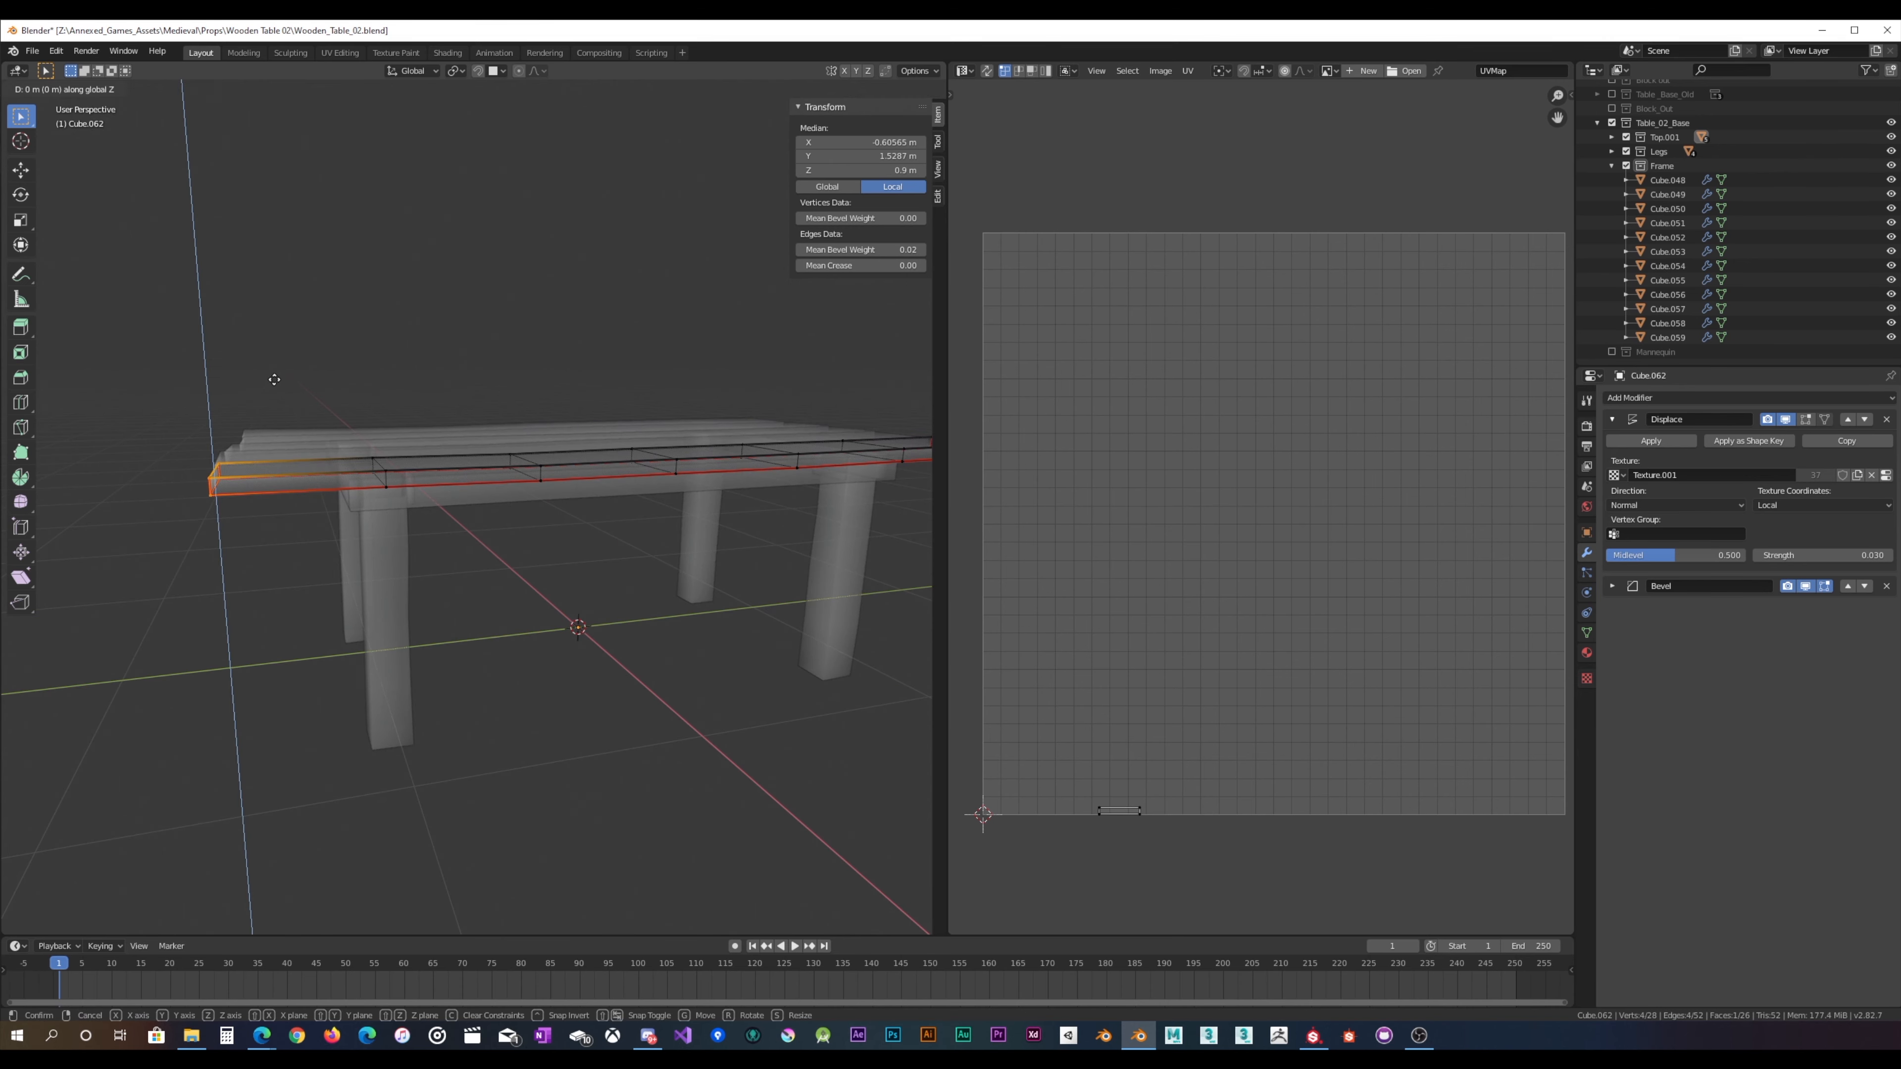
pyautogui.press('Escape')
pyautogui.press('Tab')
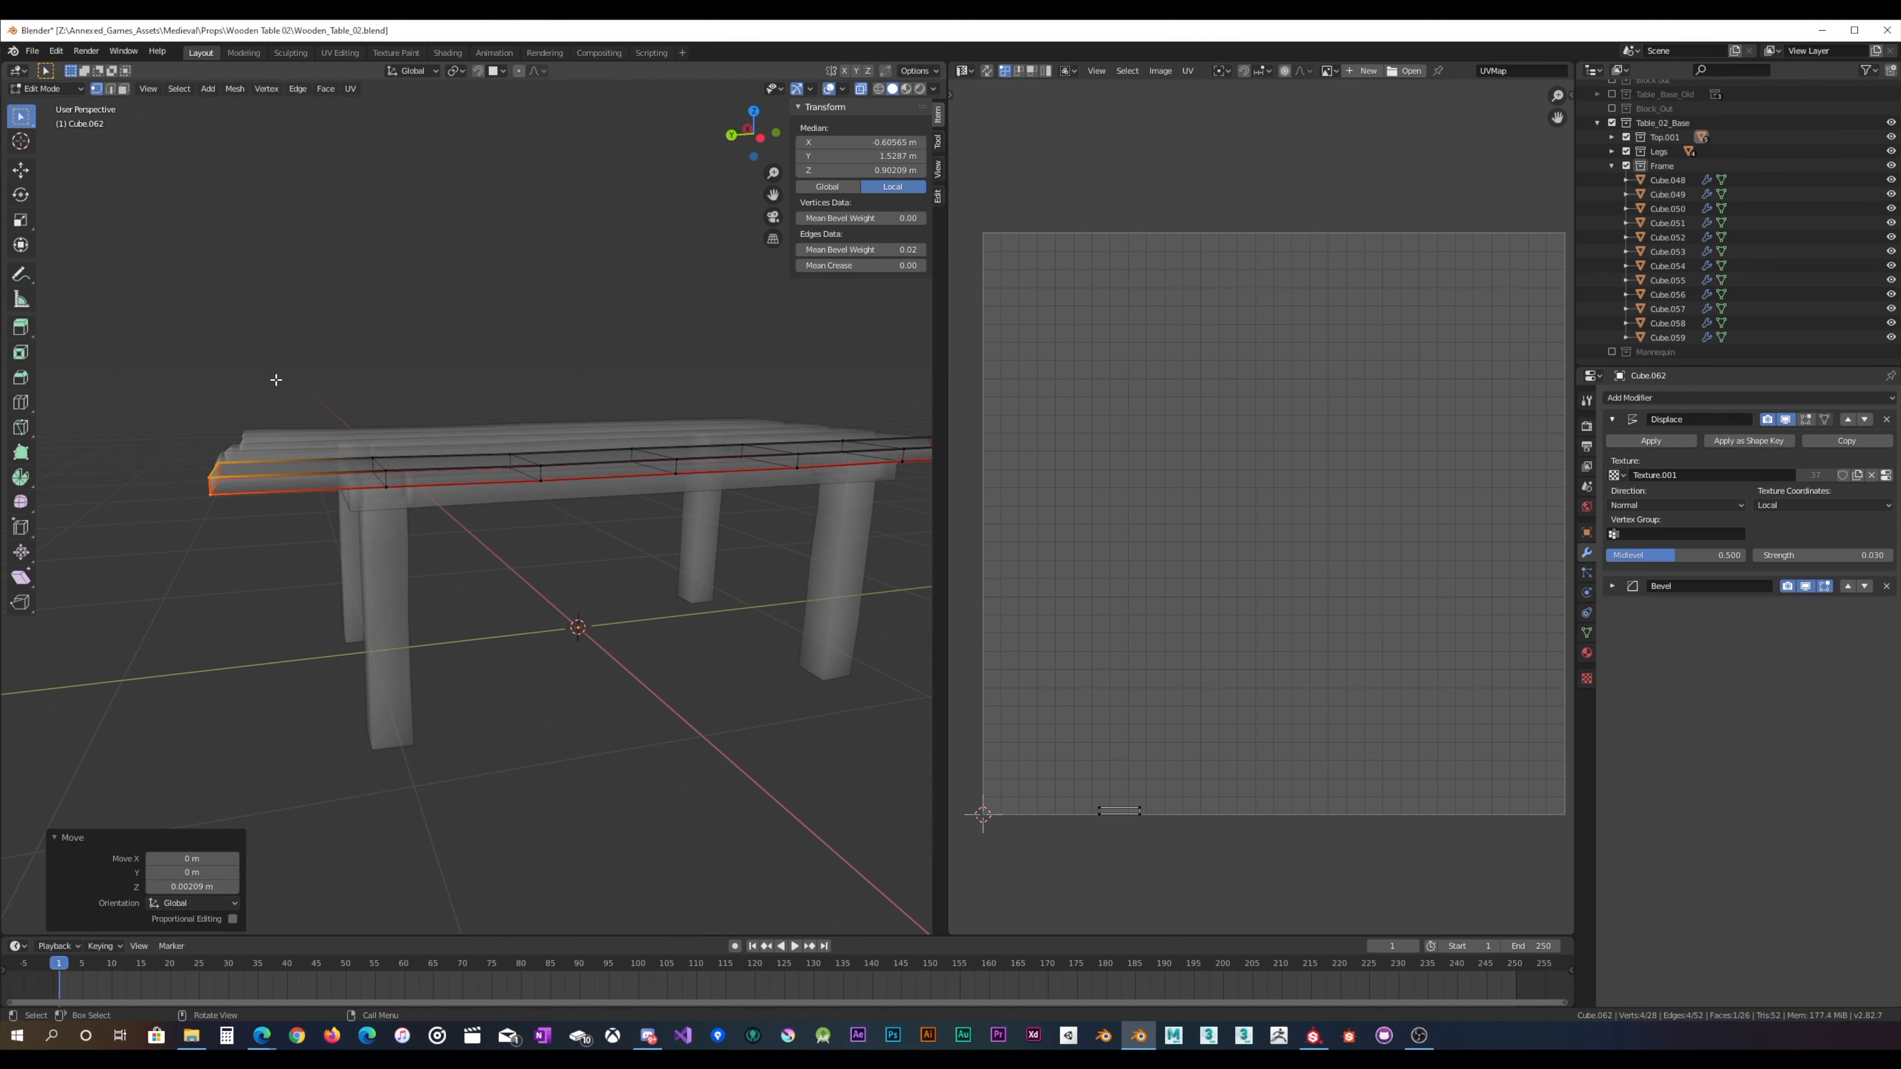
# Step: Select the tabletop plank beside the edge plank and open its mesh for editing
pyautogui.press('KP_Decimal')
pyautogui.click(396, 541)
pyautogui.press('Tab')
pyautogui.moveTo(397, 540); pyautogui.dragTo(410, 478, button='middle')
pyautogui.press('Tab')
pyautogui.click(385, 536)
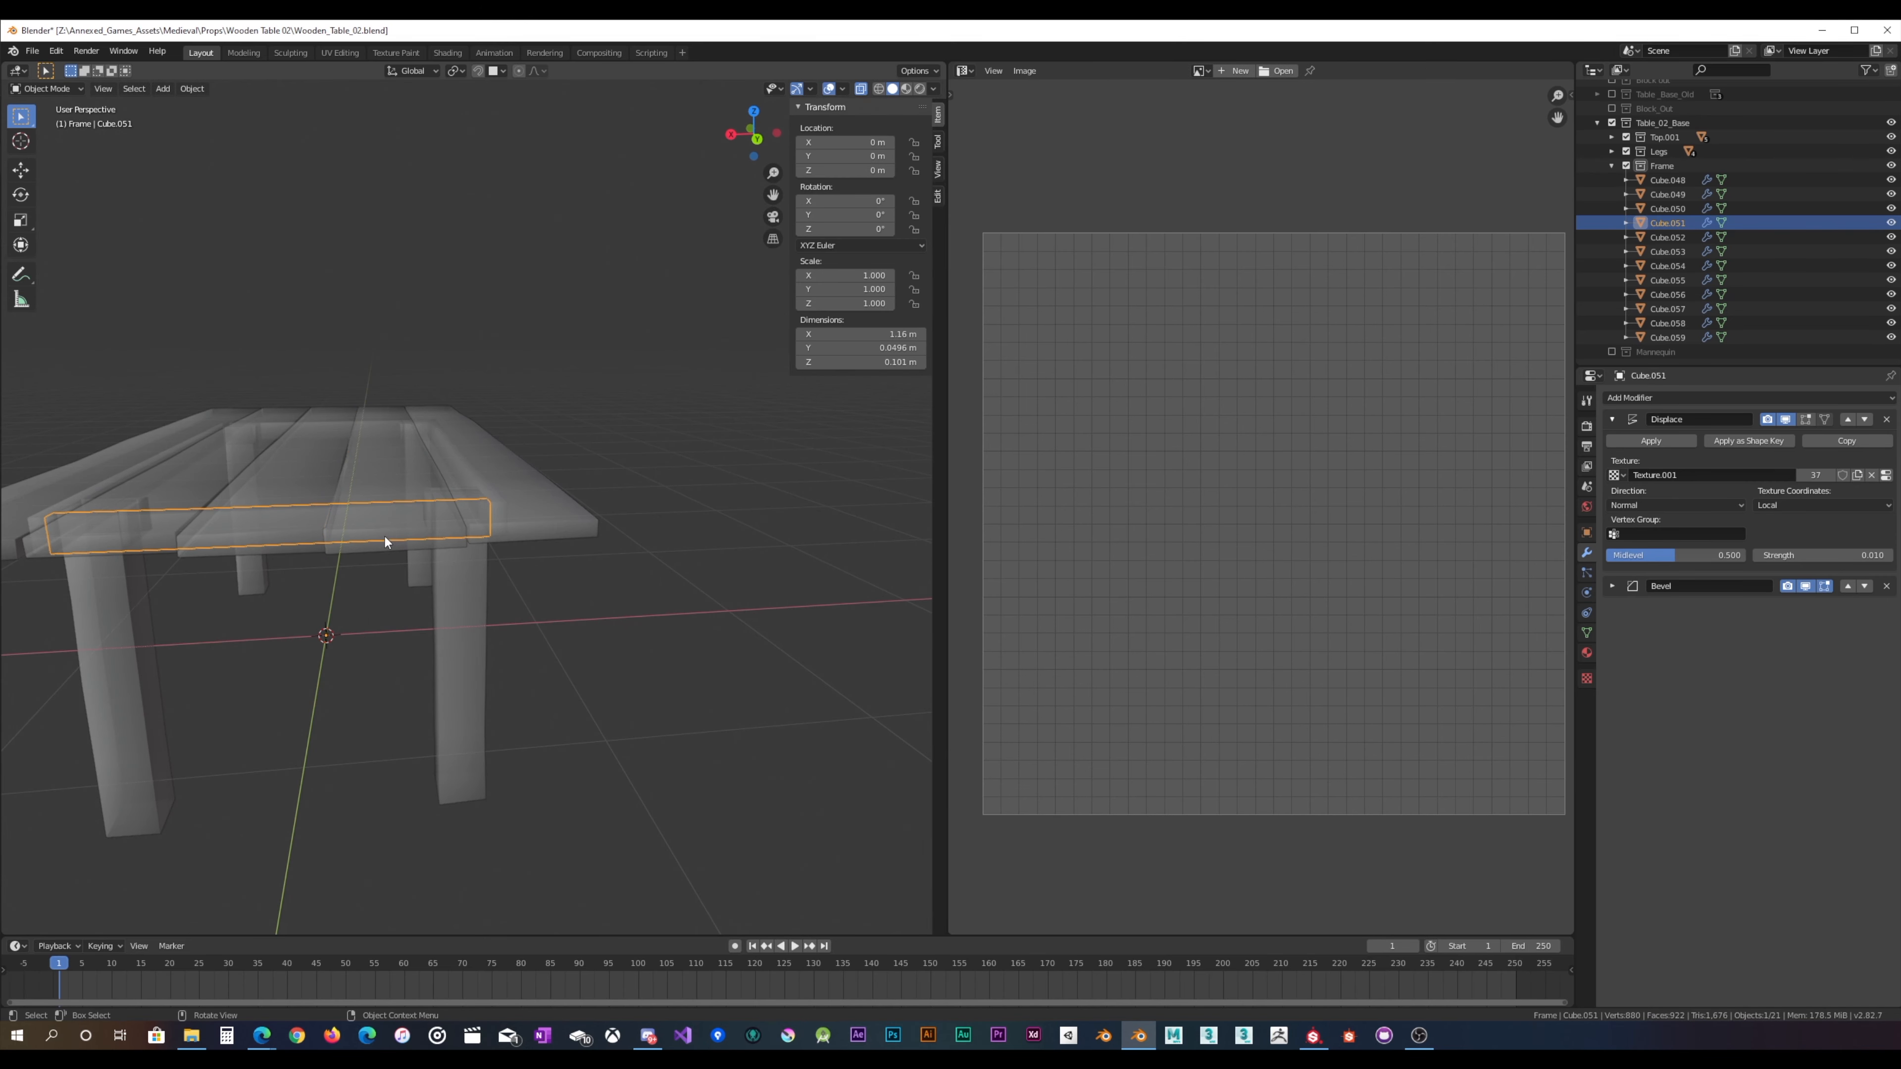
pyautogui.click(386, 444)
pyautogui.press('Tab')
pyautogui.press('KP_Decimal')
# Step: Lower the positive Y end of the second plank about 0.006 m along Z
pyautogui.keyDown('alt'); pyautogui.click(615, 612); pyautogui.keyUp('alt')
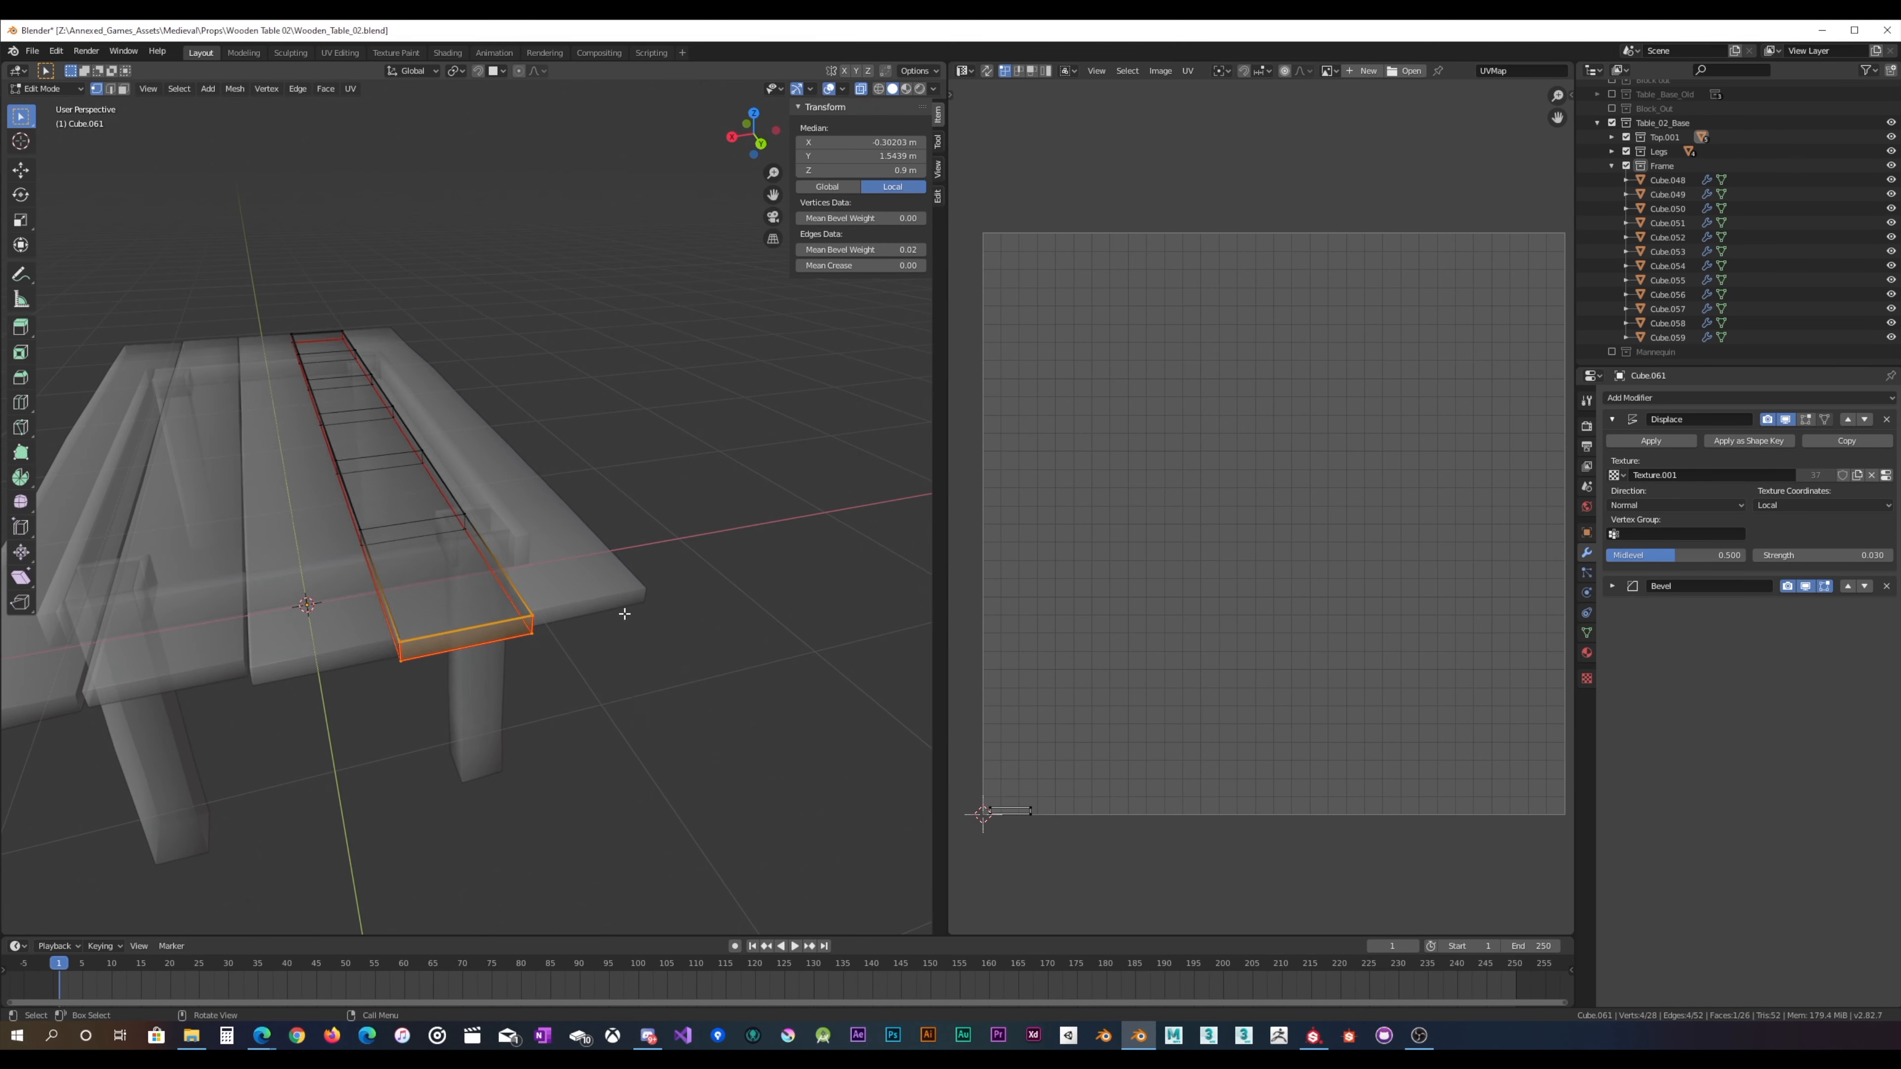
pyautogui.press('g')
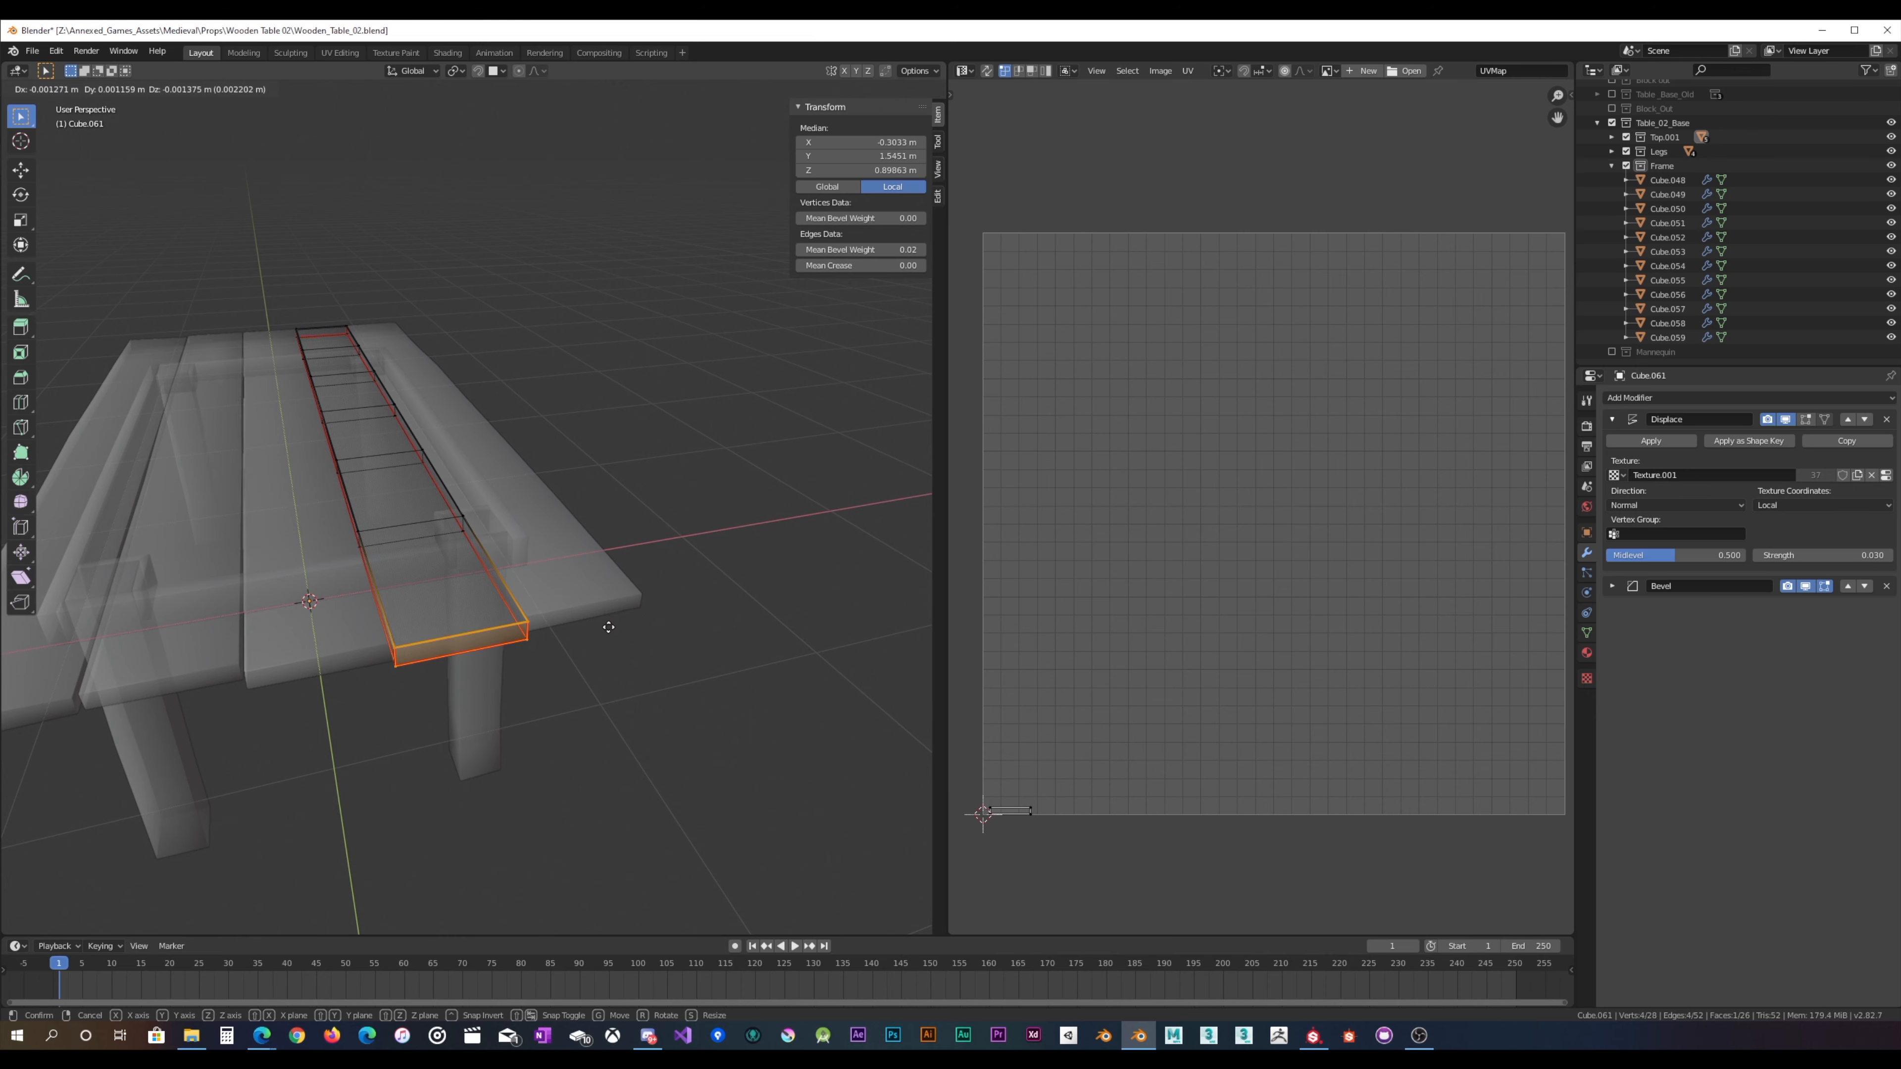
pyautogui.press('Escape')
pyautogui.press('g')
pyautogui.press('z')
pyautogui.click(630, 603)
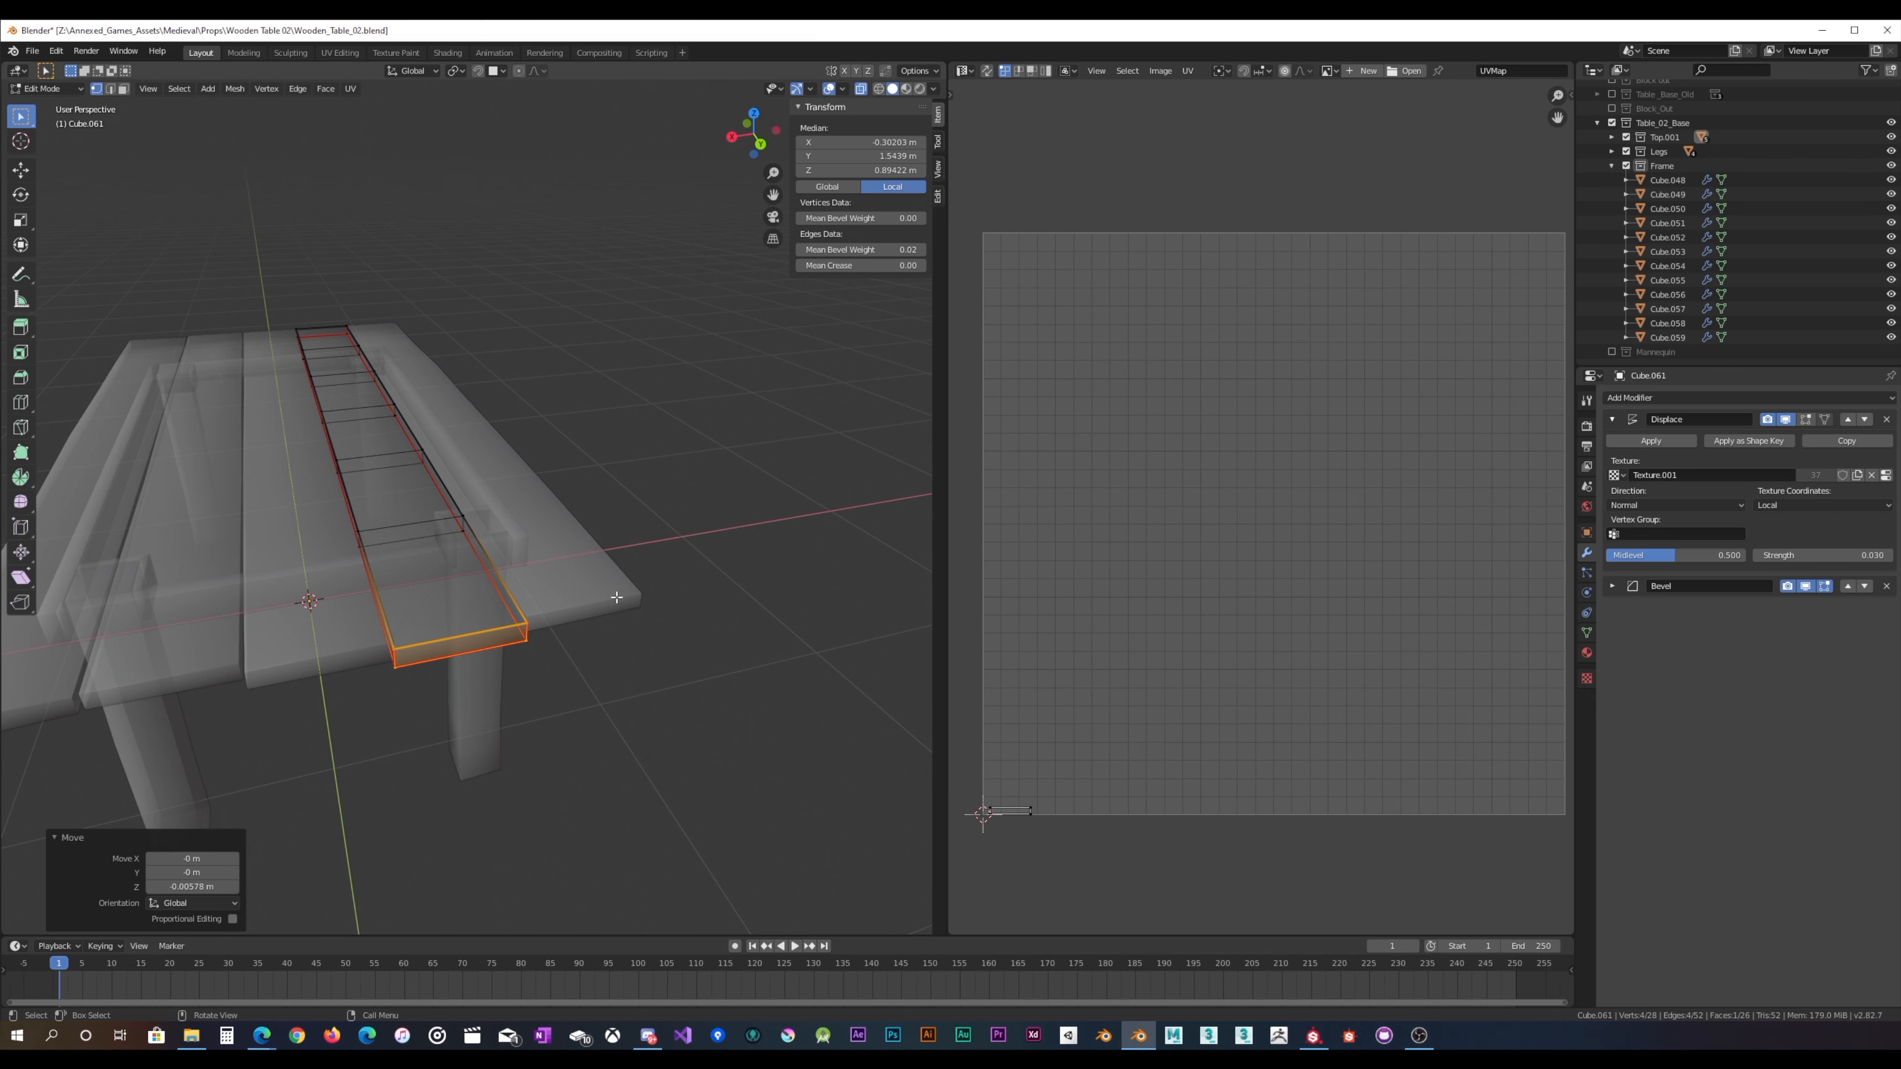
# Step: Lower the second plank's cross-section loop between its centre and the positive Y end about 0.007 m along Z
pyautogui.moveTo(619, 596); pyautogui.dragTo(808, 670, button='middle')
pyautogui.moveTo(437, 675); pyautogui.dragTo(525, 515)
pyautogui.moveTo(525, 514); pyautogui.dragTo(501, 491, button='middle')
pyautogui.press('g')
pyautogui.press('z')
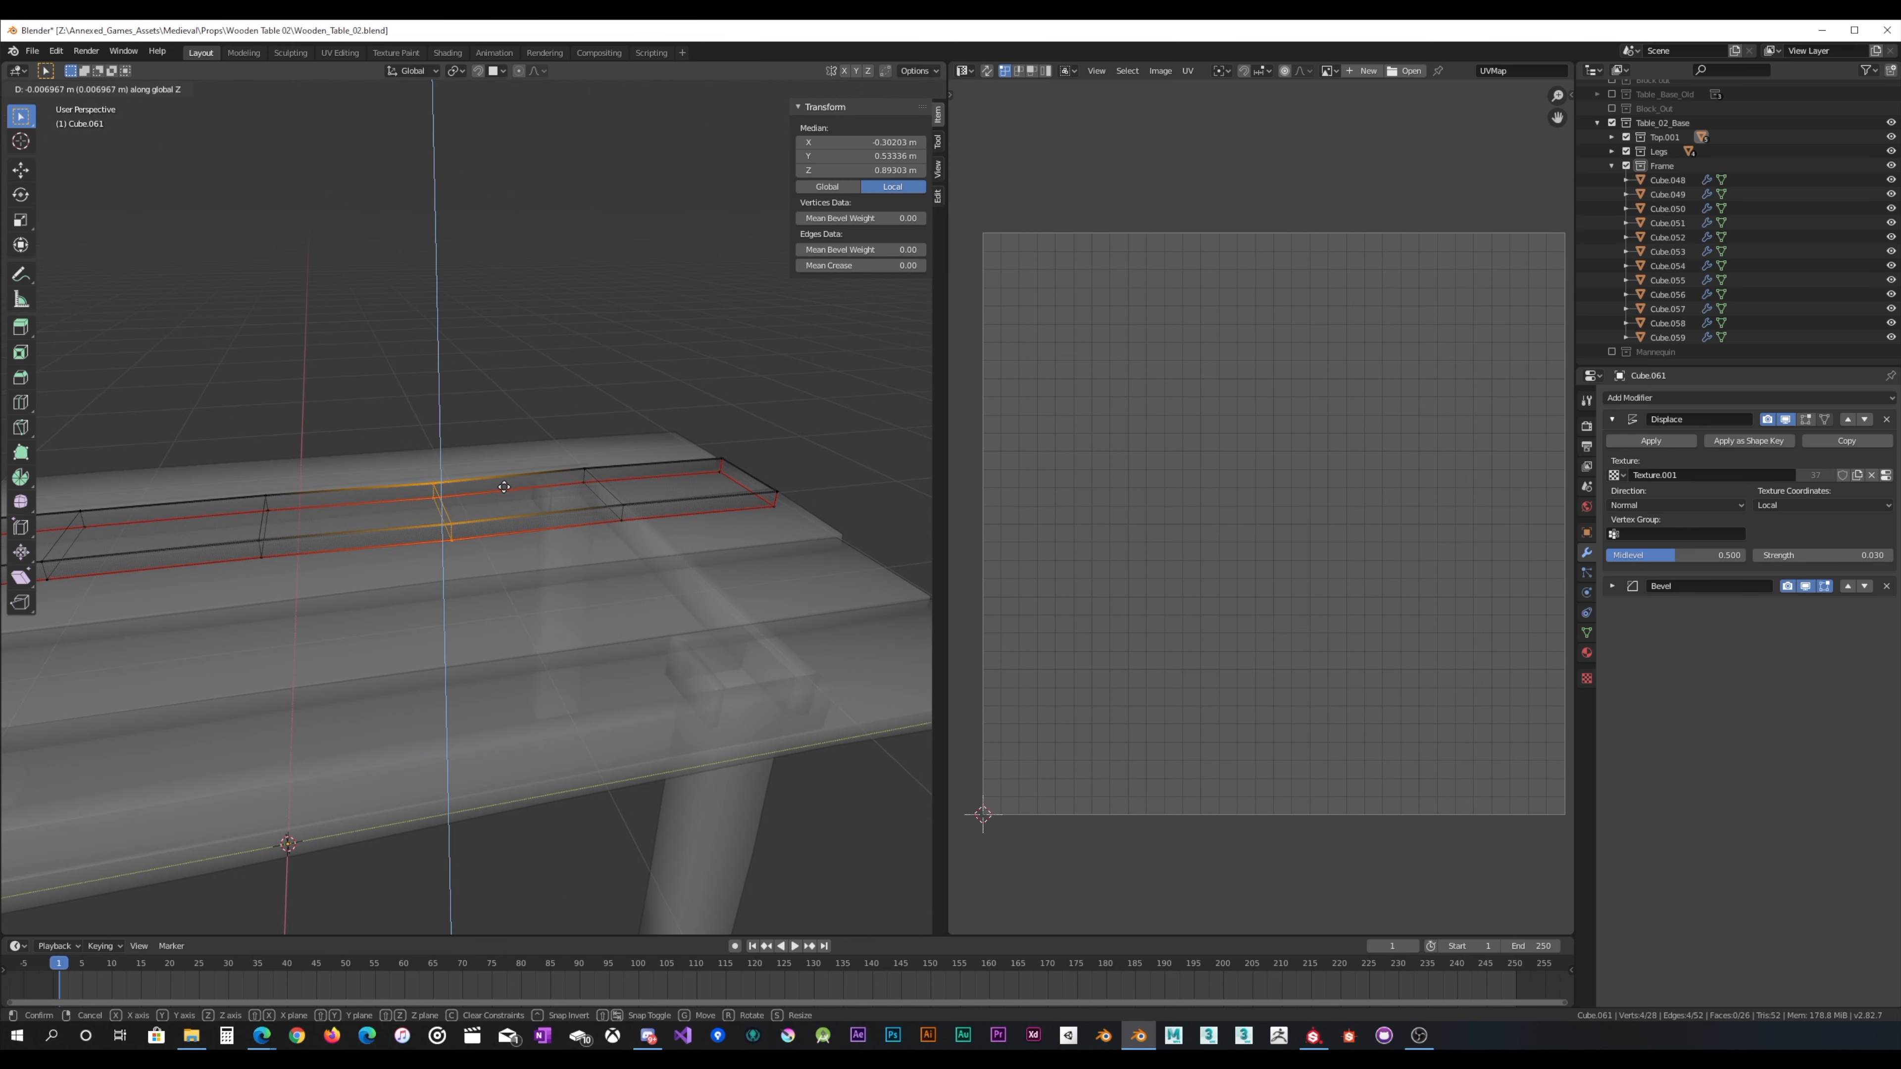
pyautogui.click(503, 487)
# Step: Raise the second plank's central loop about 0.004 m along Z and scale it to about 0.97
pyautogui.keyDown('shift'); pyautogui.moveTo(329, 490); pyautogui.dragTo(577, 491, button='middle'); pyautogui.keyUp('shift')
pyautogui.moveTo(475, 615); pyautogui.dragTo(609, 479)
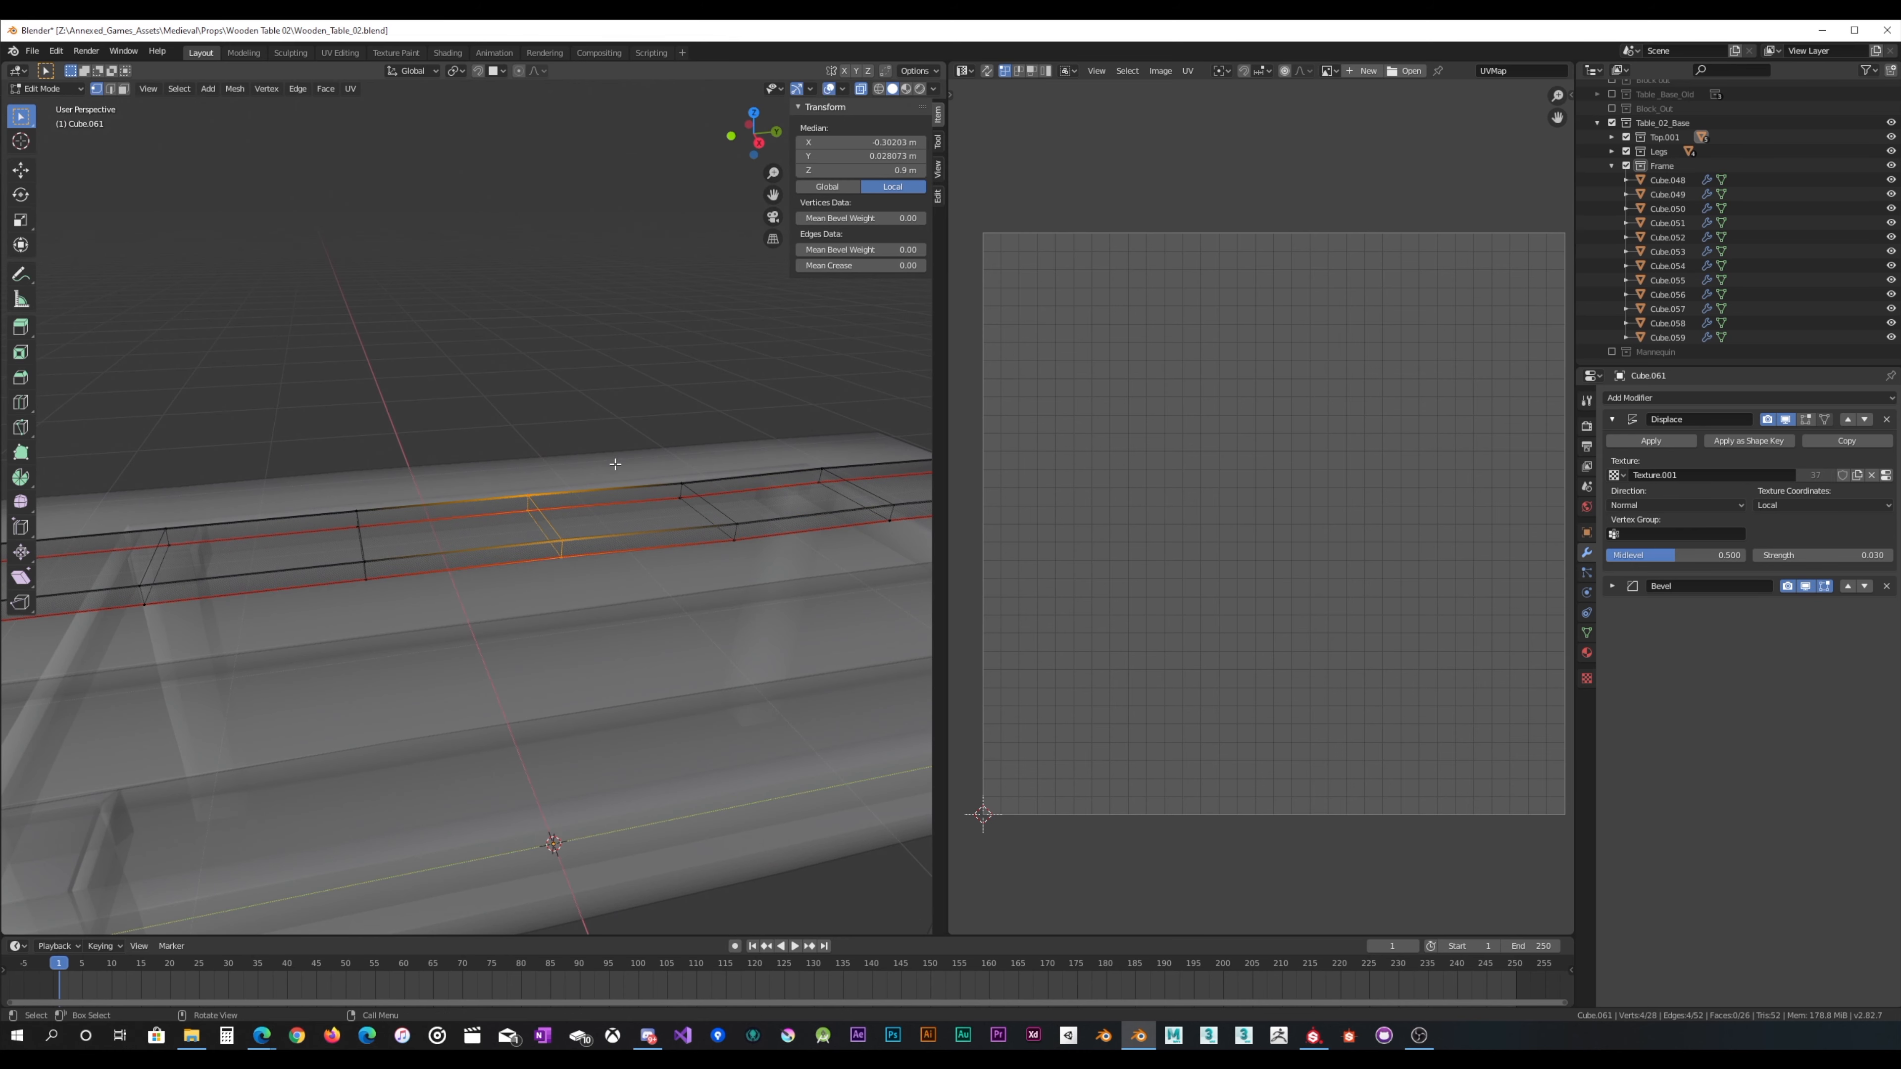
pyautogui.press('g')
pyautogui.press('z')
pyautogui.click(615, 467)
pyautogui.moveTo(616, 467); pyautogui.dragTo(732, 501, button='middle')
pyautogui.press('s')
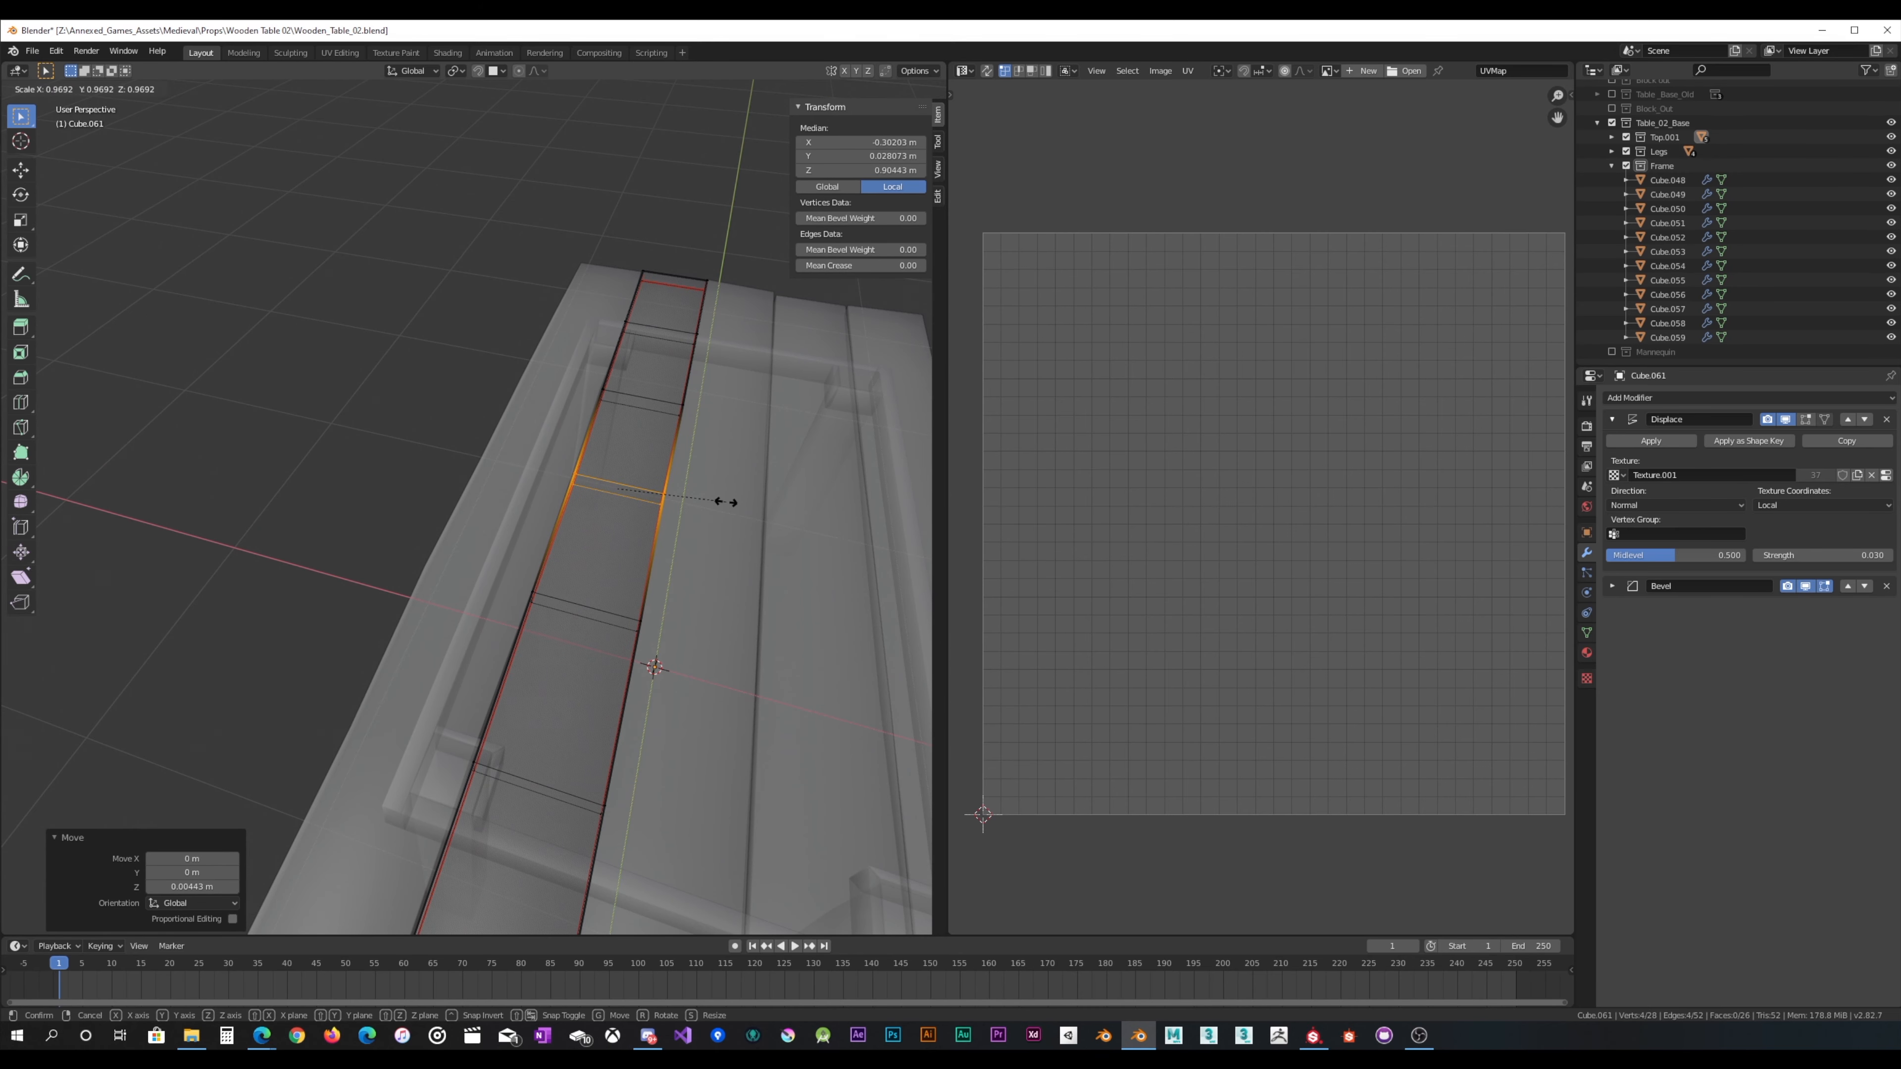
pyautogui.click(726, 501)
# Step: Scale the second plank's loop on the positive Y side of the centre to 1.011
pyautogui.keyDown('alt'); pyautogui.click(709, 385); pyautogui.keyUp('alt')
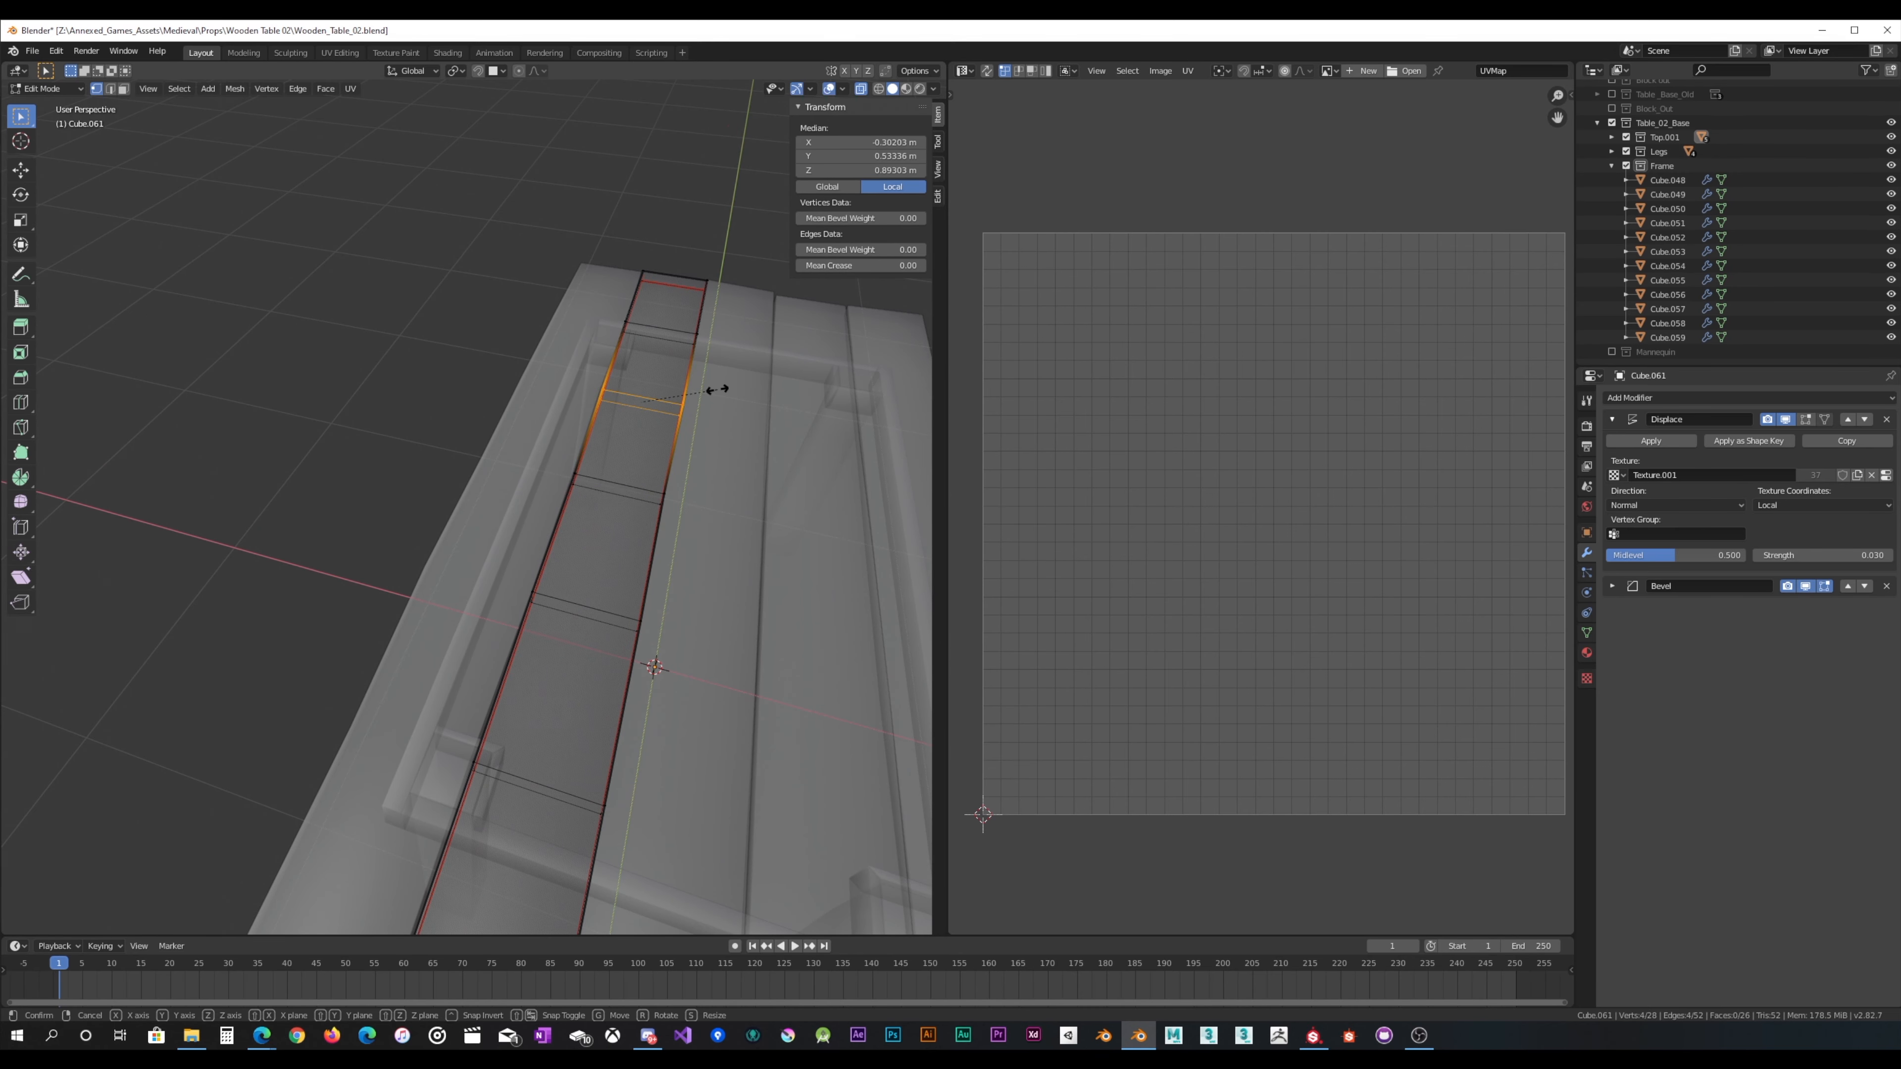
pyautogui.press('s')
pyautogui.click(719, 388)
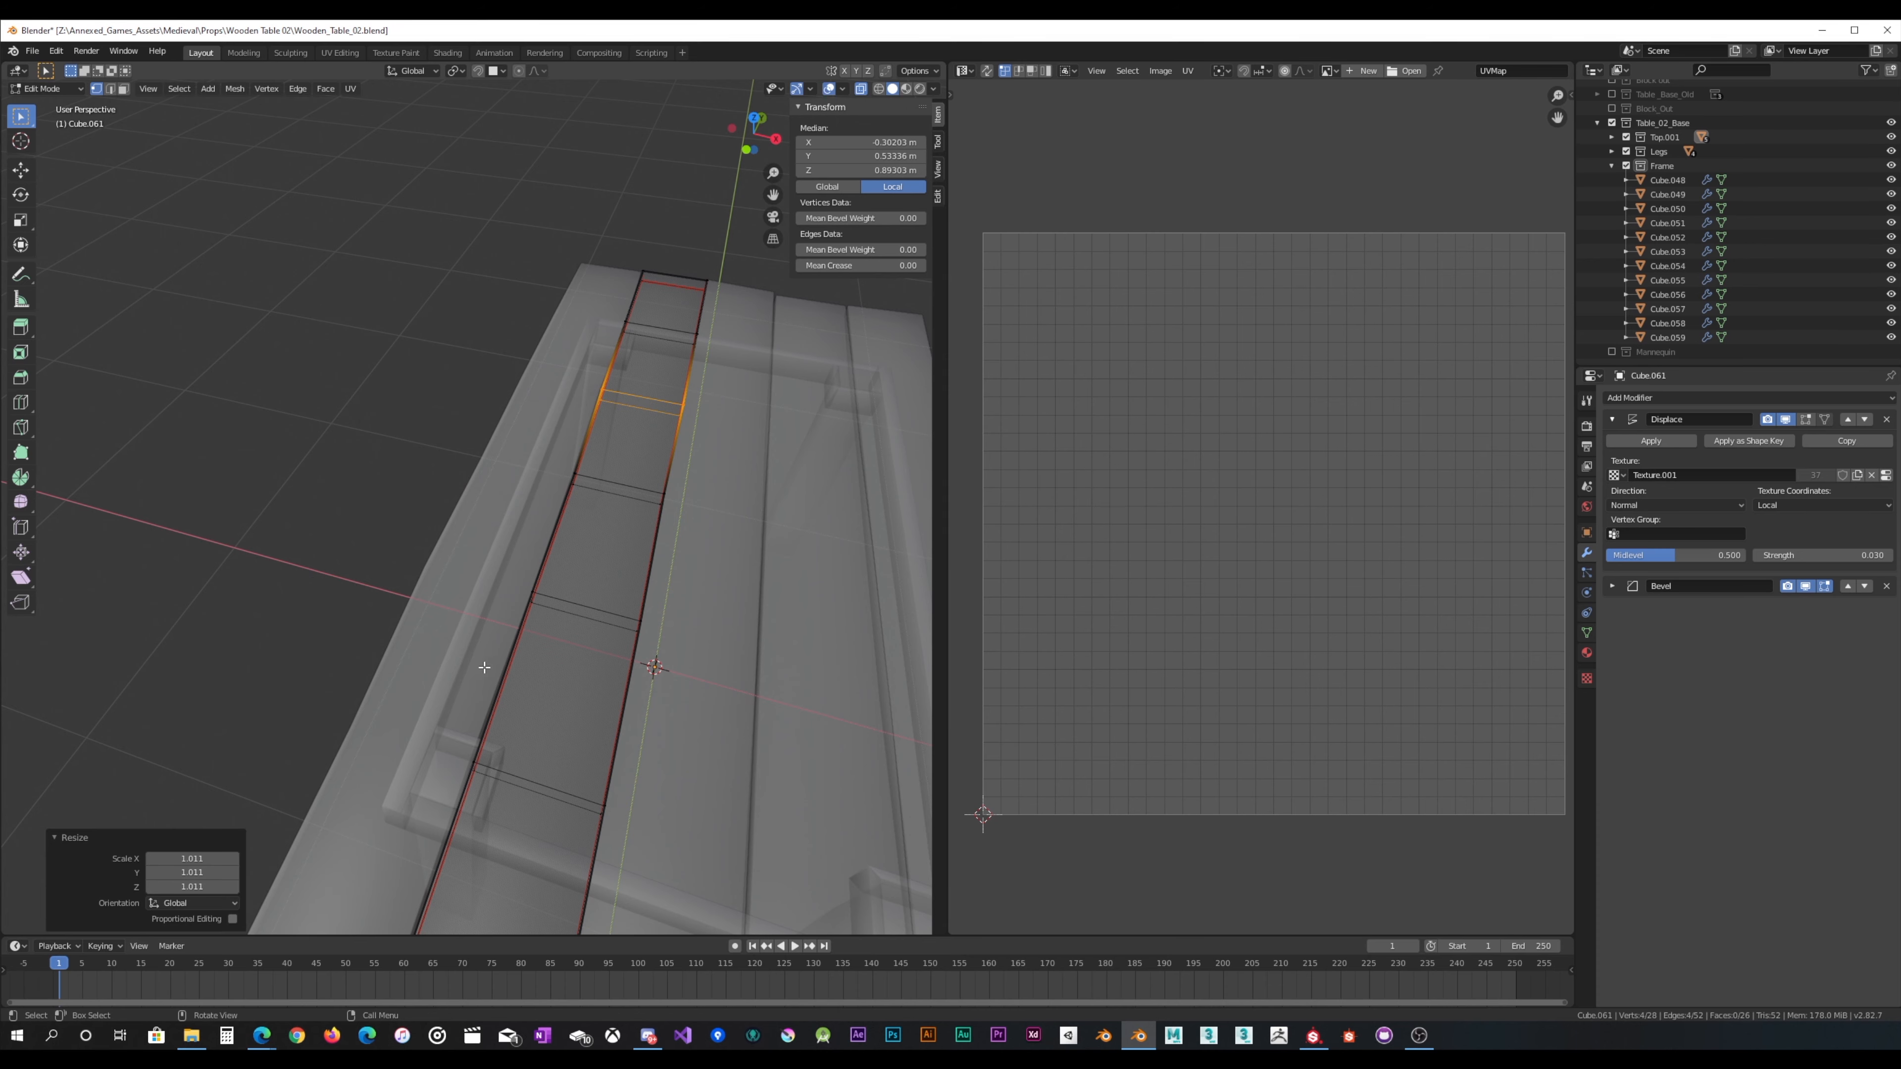
# Step: Move the second plank's loop on the negative Y side about -0.002 m along X and raise it about 0.004 m along Z
pyautogui.keyDown('alt'); pyautogui.click(706, 544); pyautogui.keyUp('alt')
pyautogui.press('g')
pyautogui.press('x')
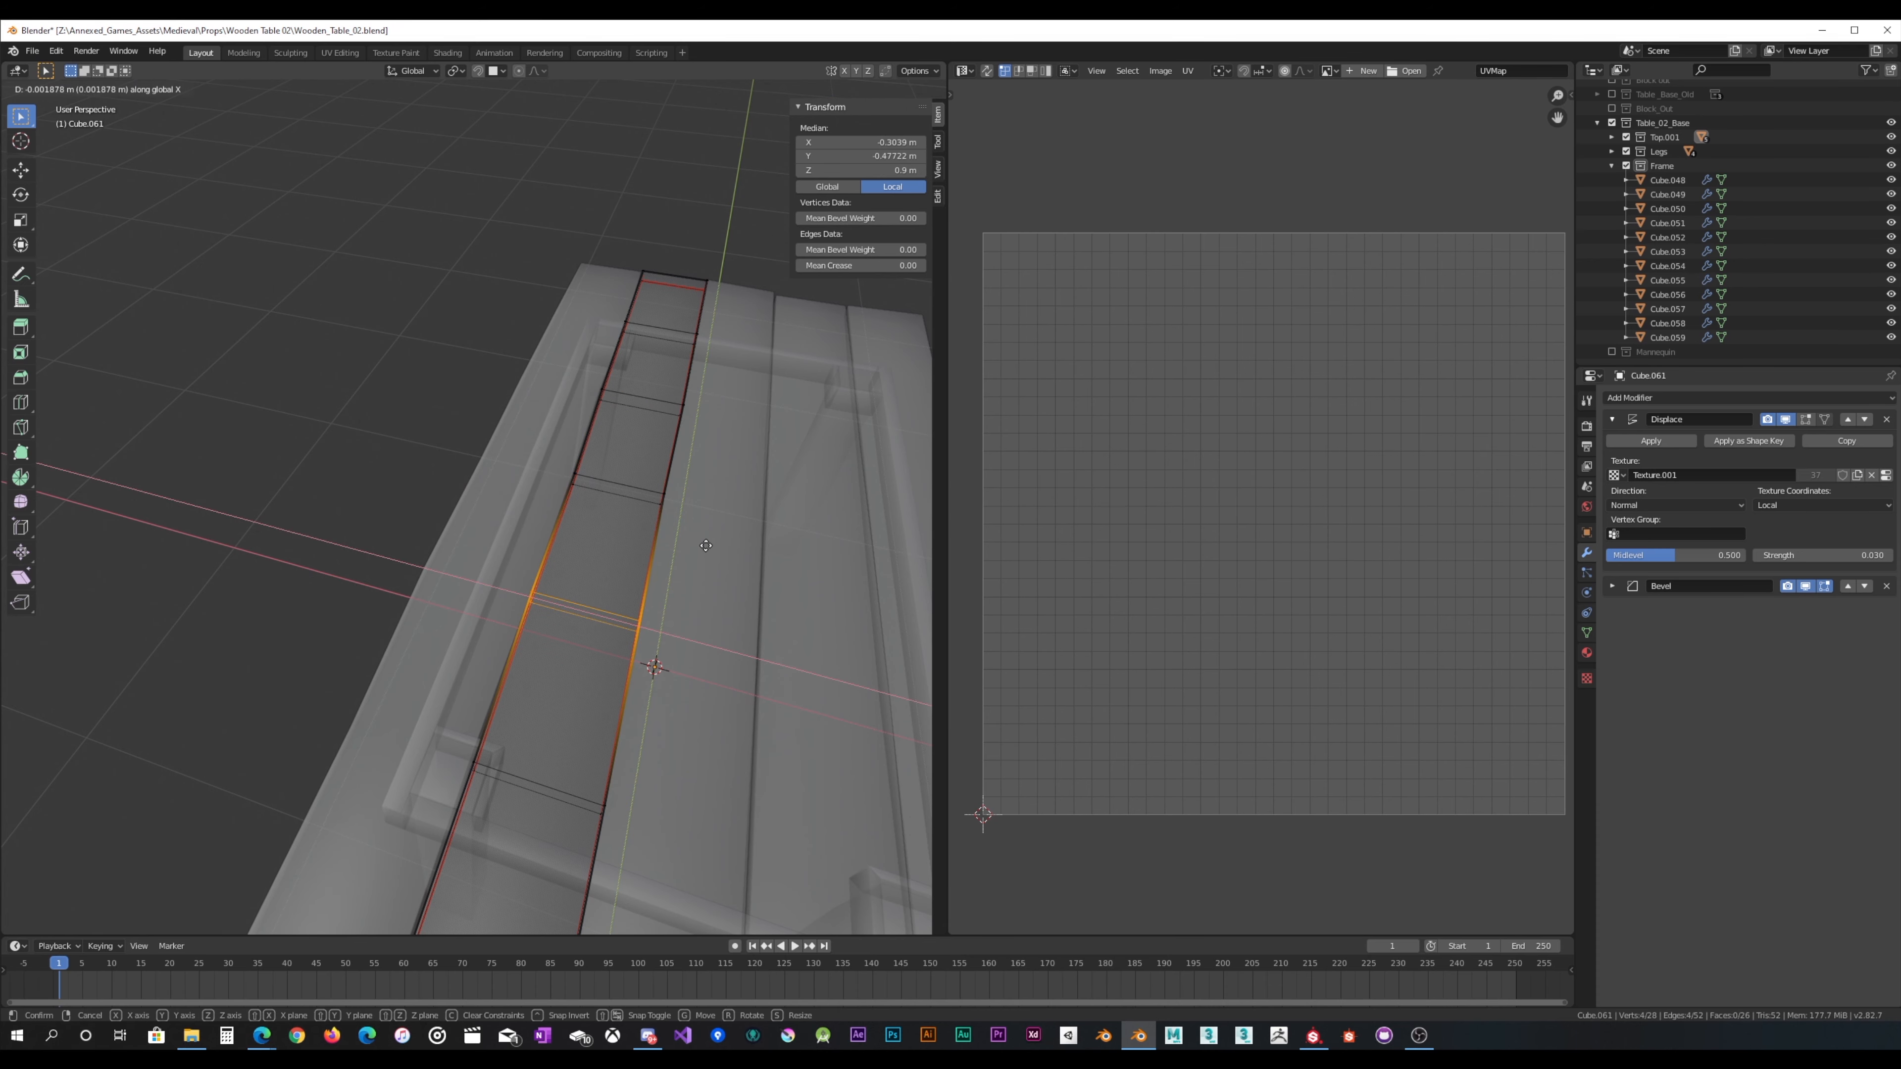
pyautogui.click(706, 544)
pyautogui.press('s')
pyautogui.rightClick(706, 544)
pyautogui.moveTo(705, 544); pyautogui.dragTo(654, 614, button='middle')
pyautogui.press('g')
pyautogui.press('z')
pyautogui.click(600, 483)
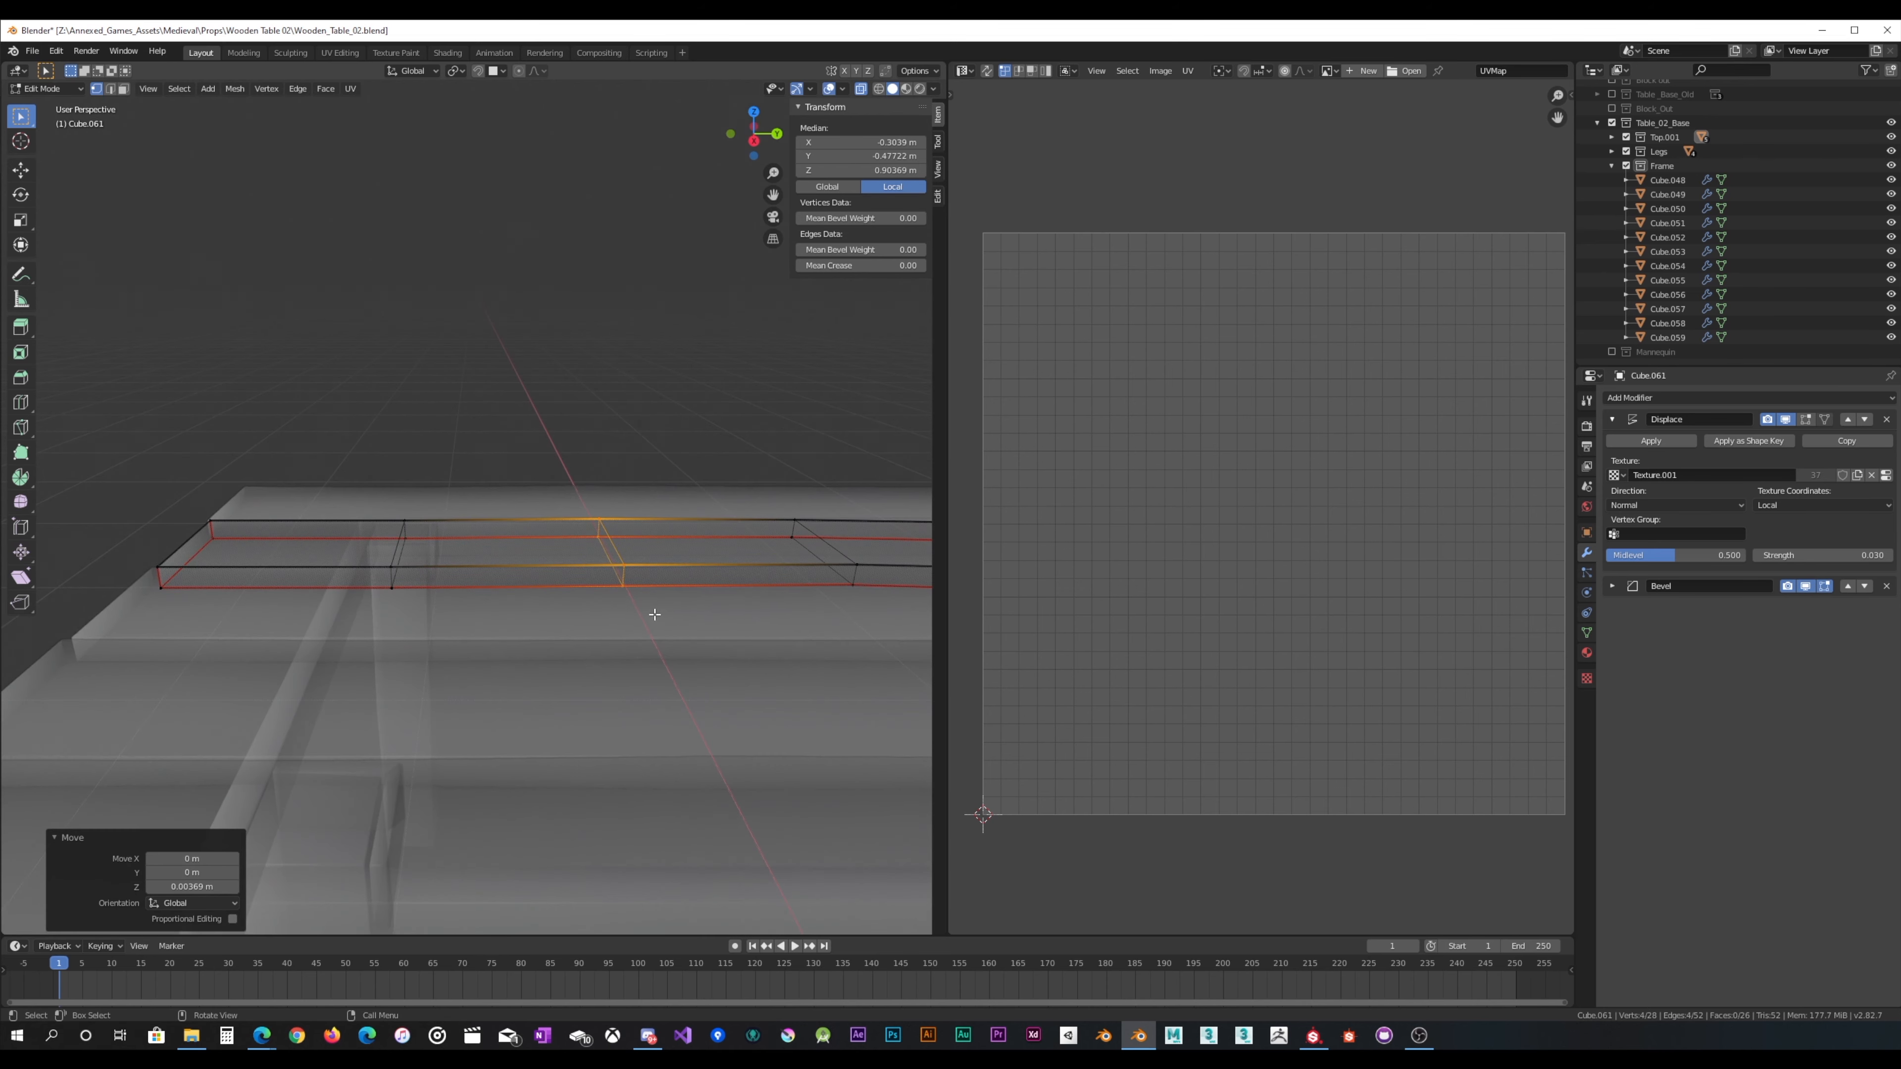
# Step: Lower the second plank's negative Y end about 0.002 m along Z, scale it to 0.985, and finish editing the mesh
pyautogui.moveTo(136, 614); pyautogui.dragTo(295, 492)
pyautogui.press('g')
pyautogui.press('z')
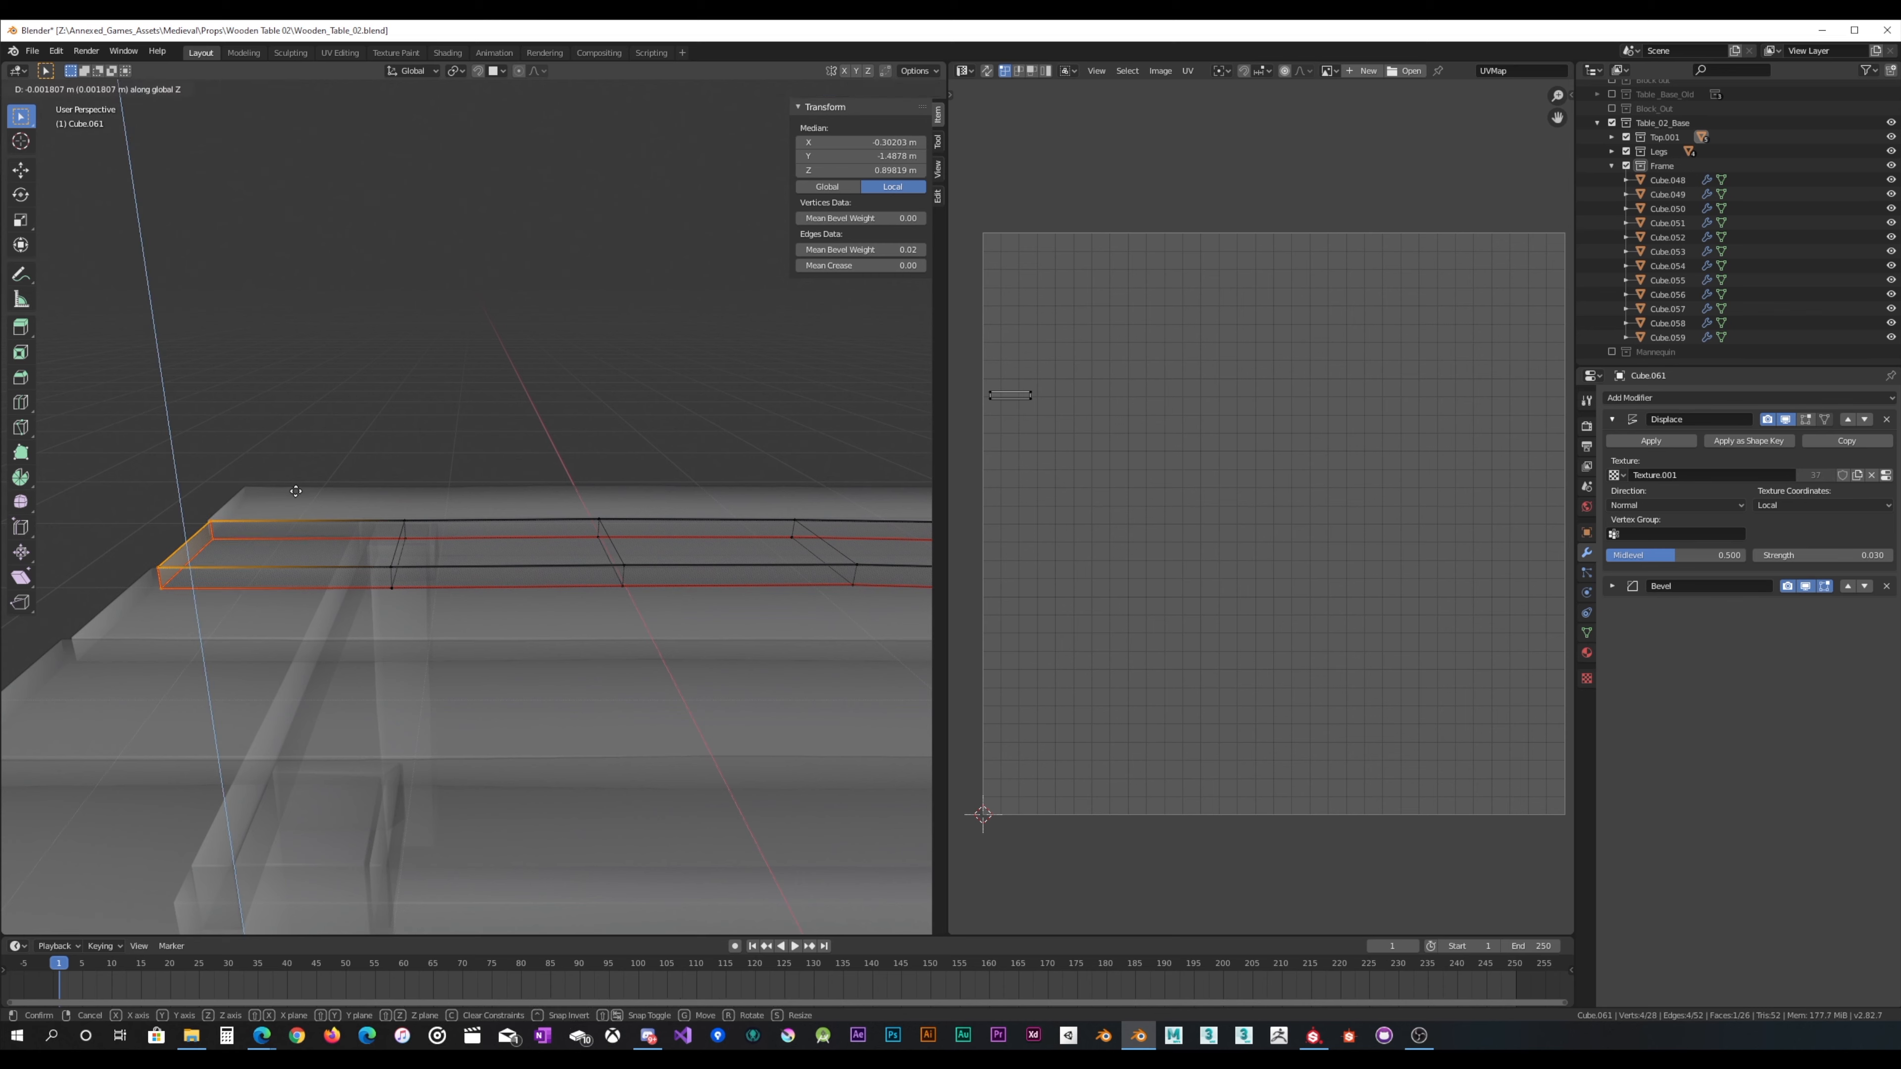
pyautogui.click(295, 492)
pyautogui.moveTo(296, 492); pyautogui.dragTo(594, 571, button='middle')
pyautogui.press('s')
pyautogui.click(668, 582)
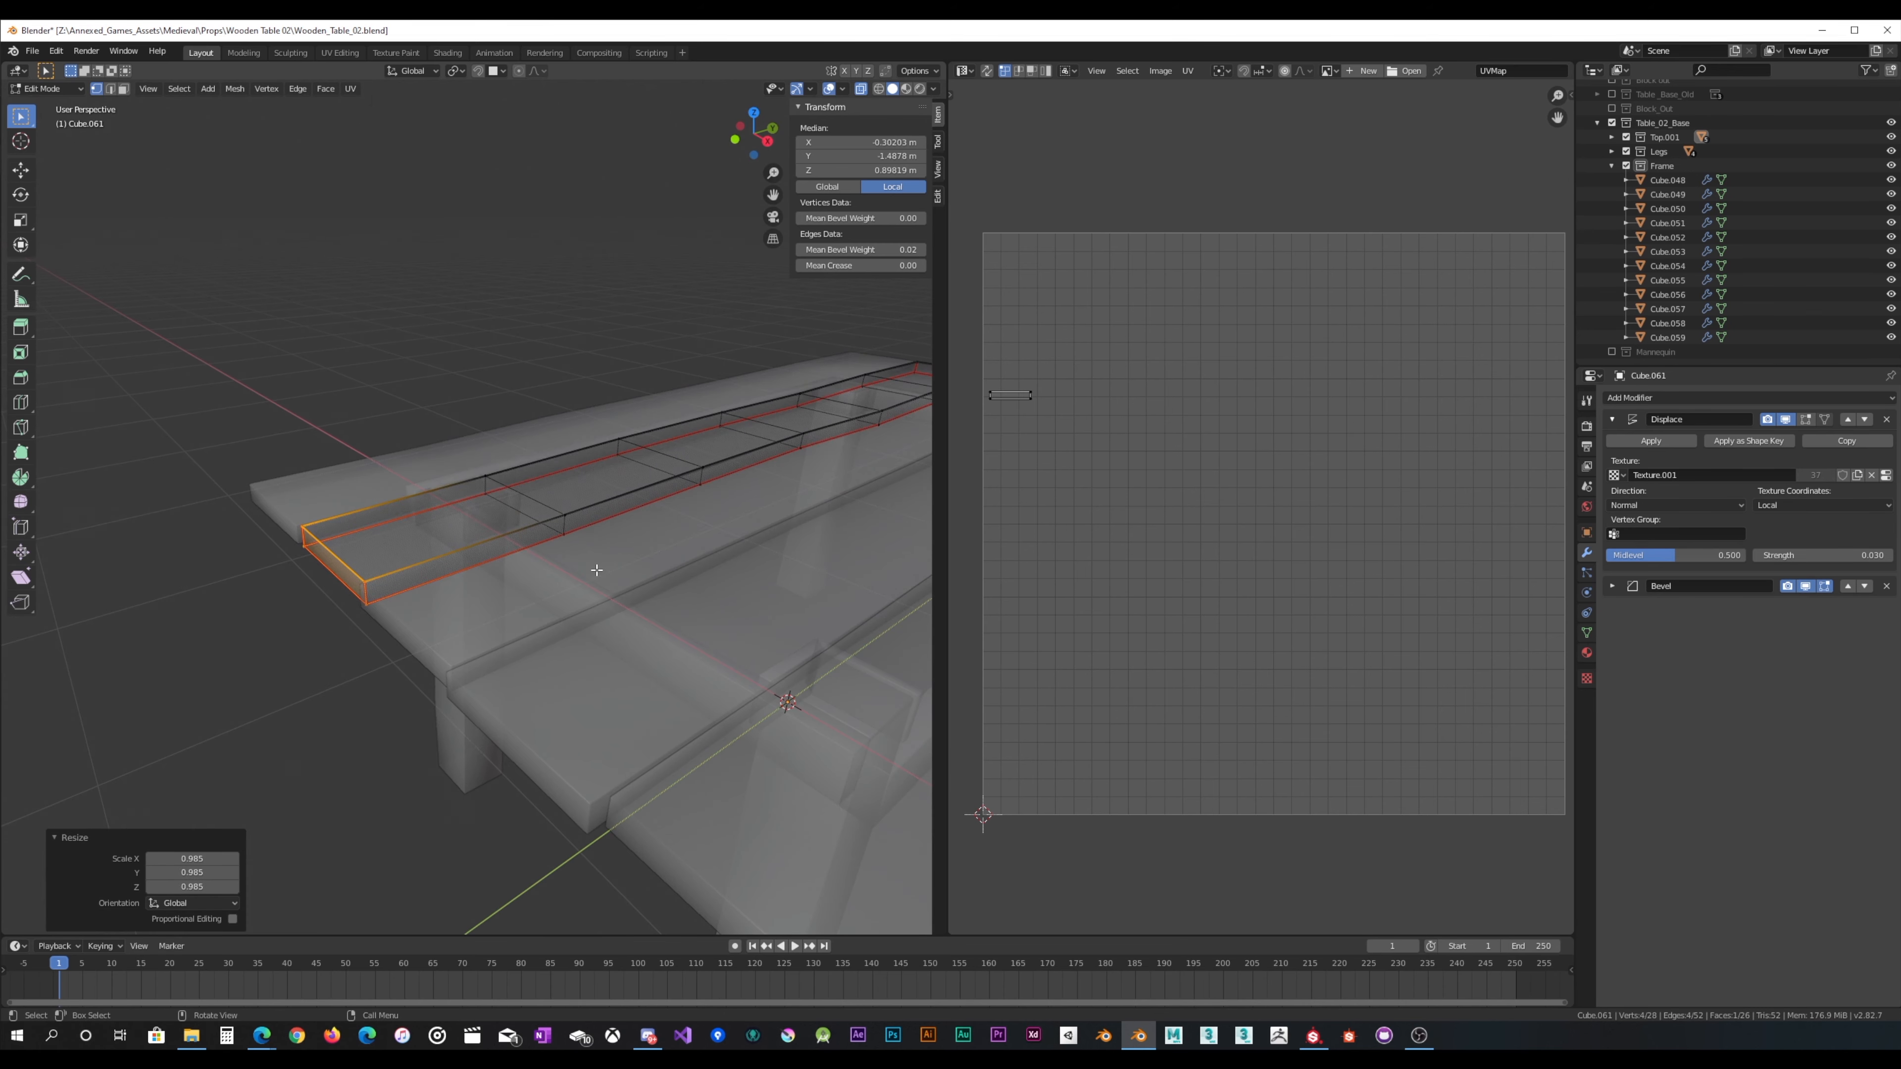
pyautogui.press('Tab')
# Step: Edit the middle plank, raising its negative Y end about 0.006 m along Z and scaling it down slightly
pyautogui.click(580, 594)
pyautogui.click(660, 554)
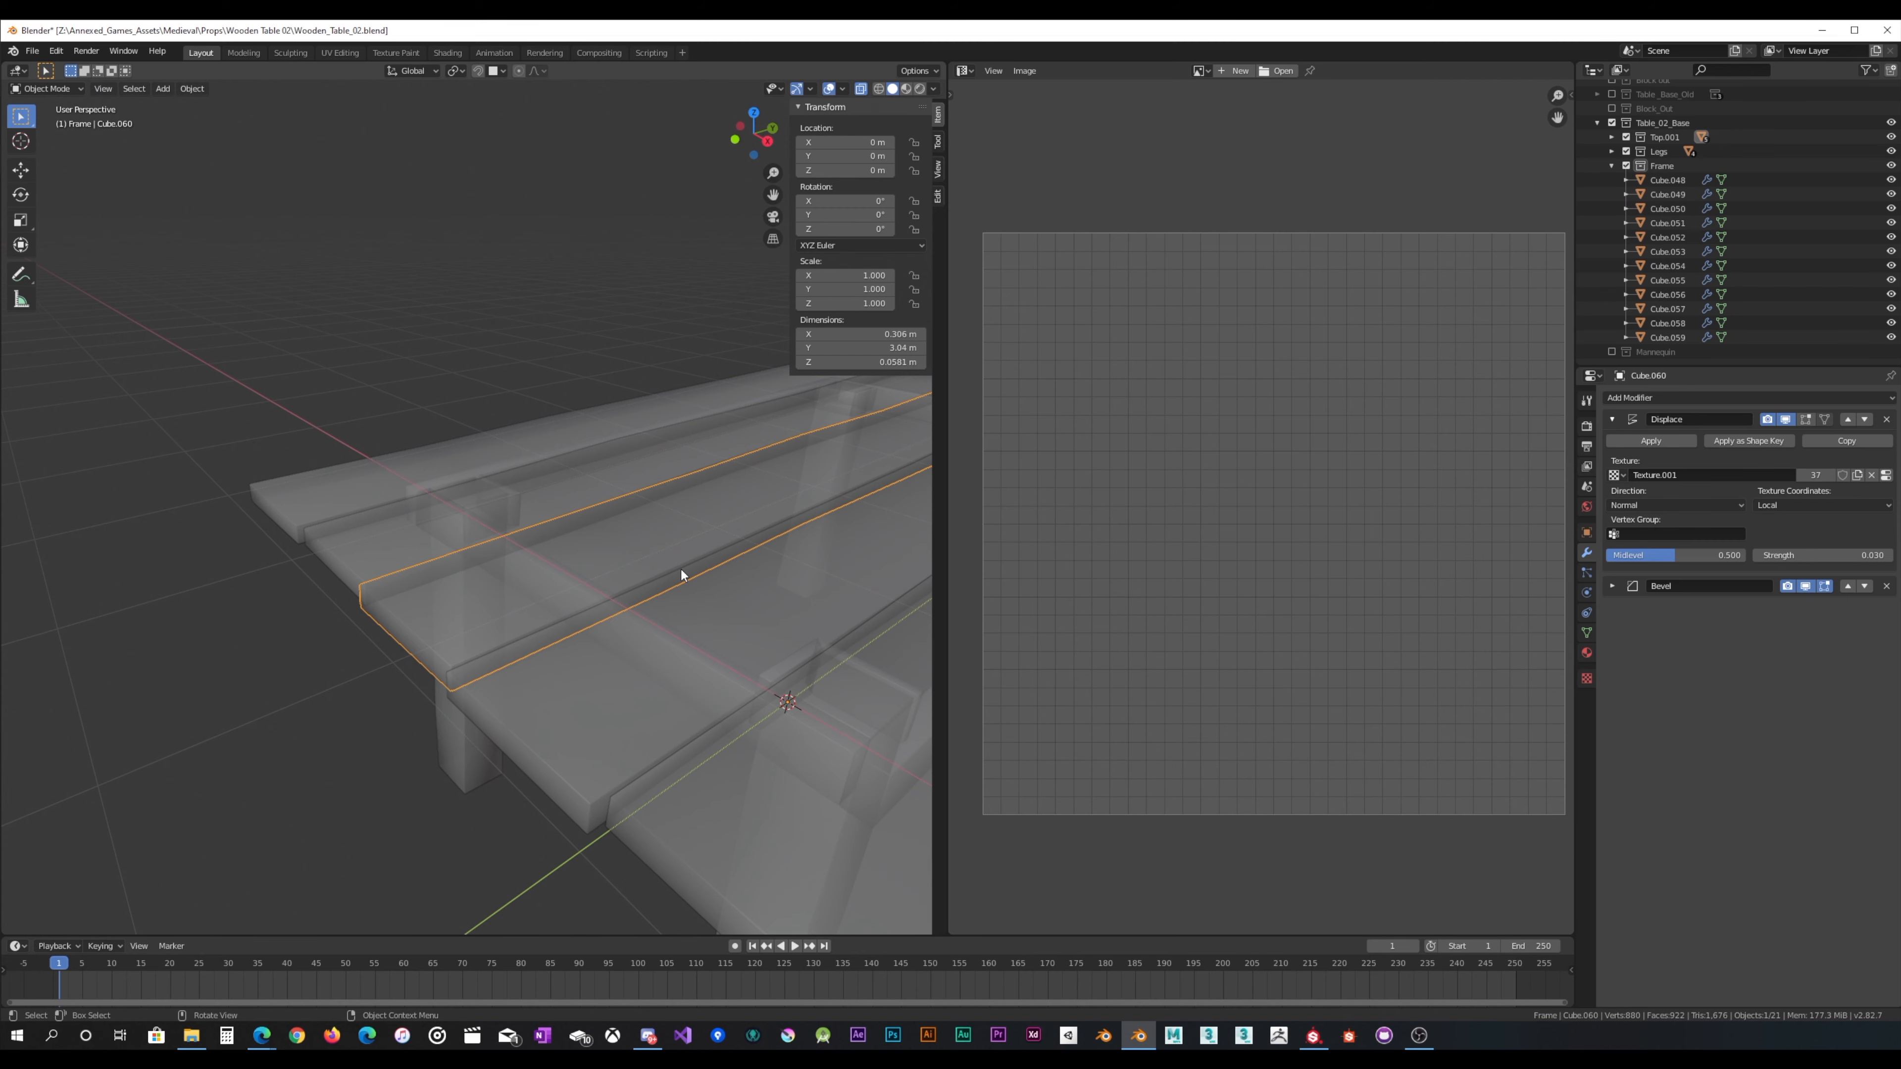
pyautogui.press('Tab')
pyautogui.moveTo(281, 733); pyautogui.dragTo(481, 506)
pyautogui.keyDown('shift'); pyautogui.moveTo(561, 517); pyautogui.dragTo(456, 507, button='middle'); pyautogui.keyUp('shift')
pyautogui.press('g')
pyautogui.press('z')
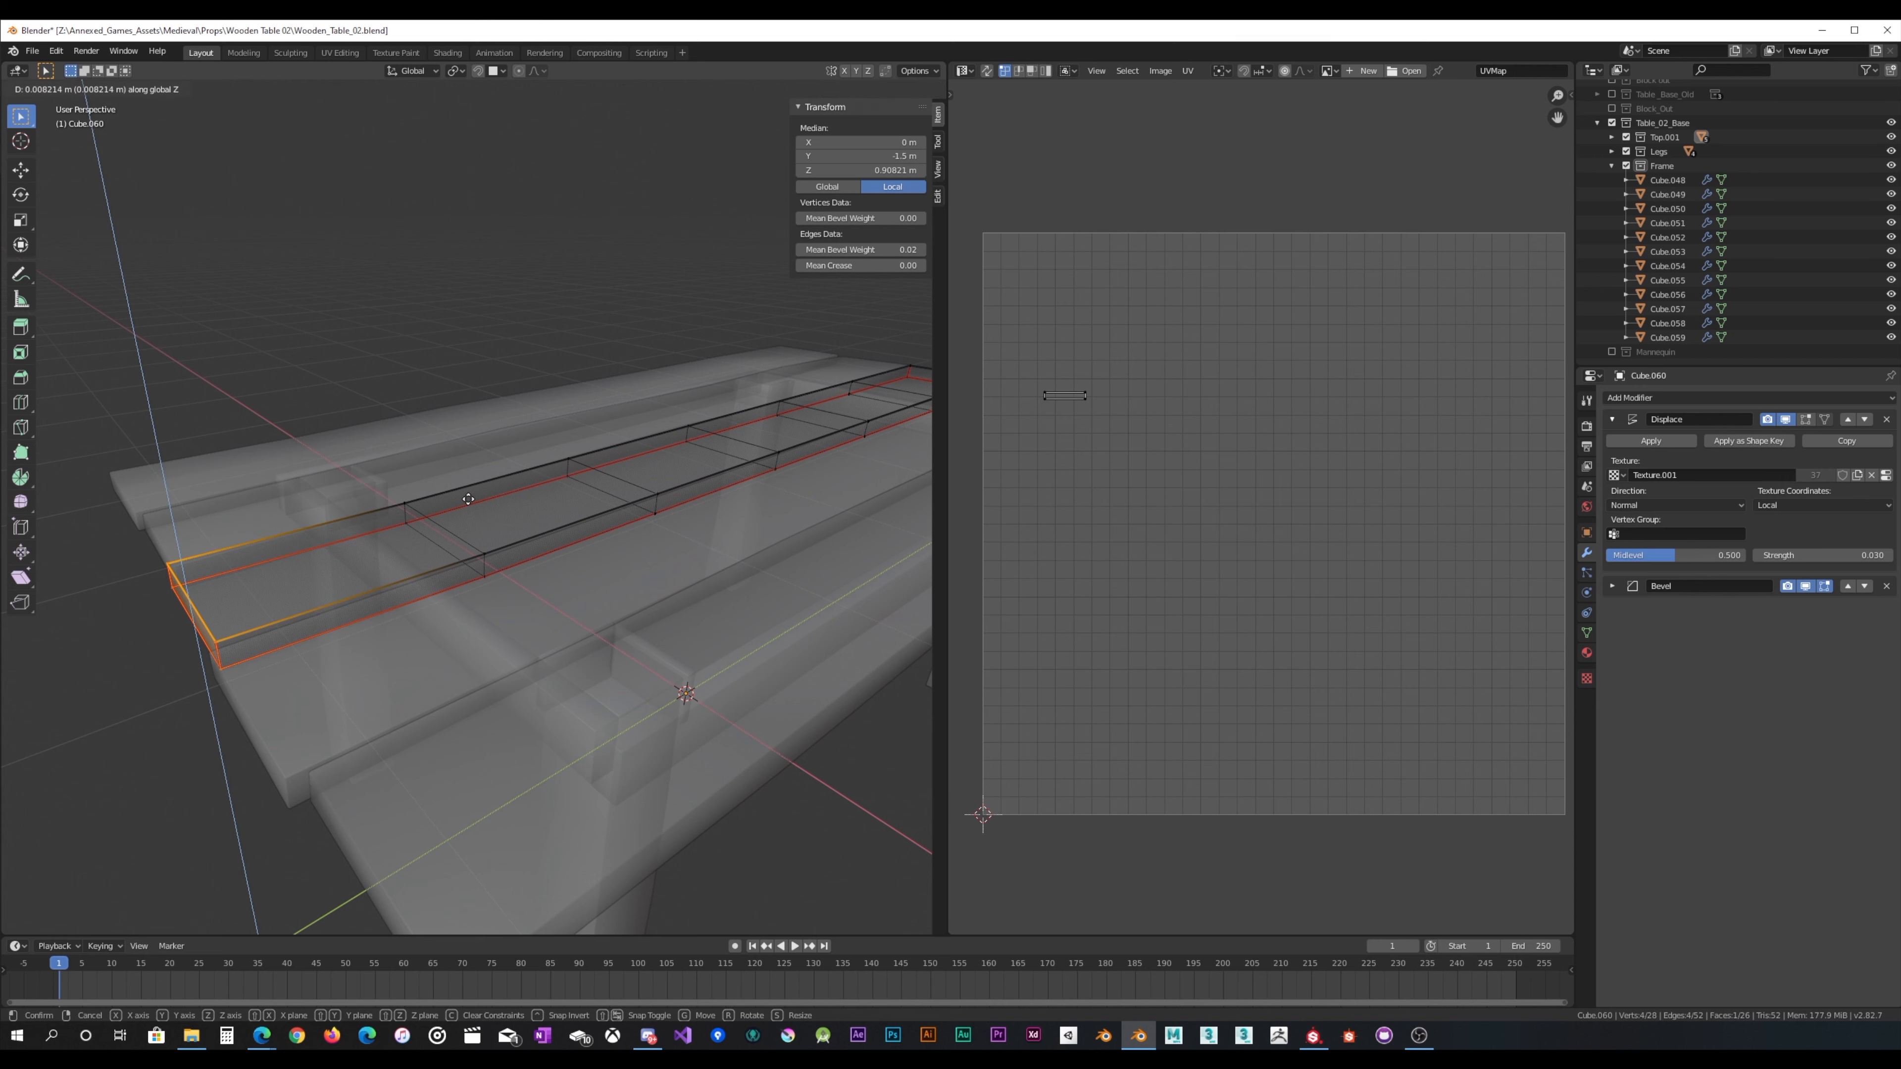
pyautogui.click(467, 500)
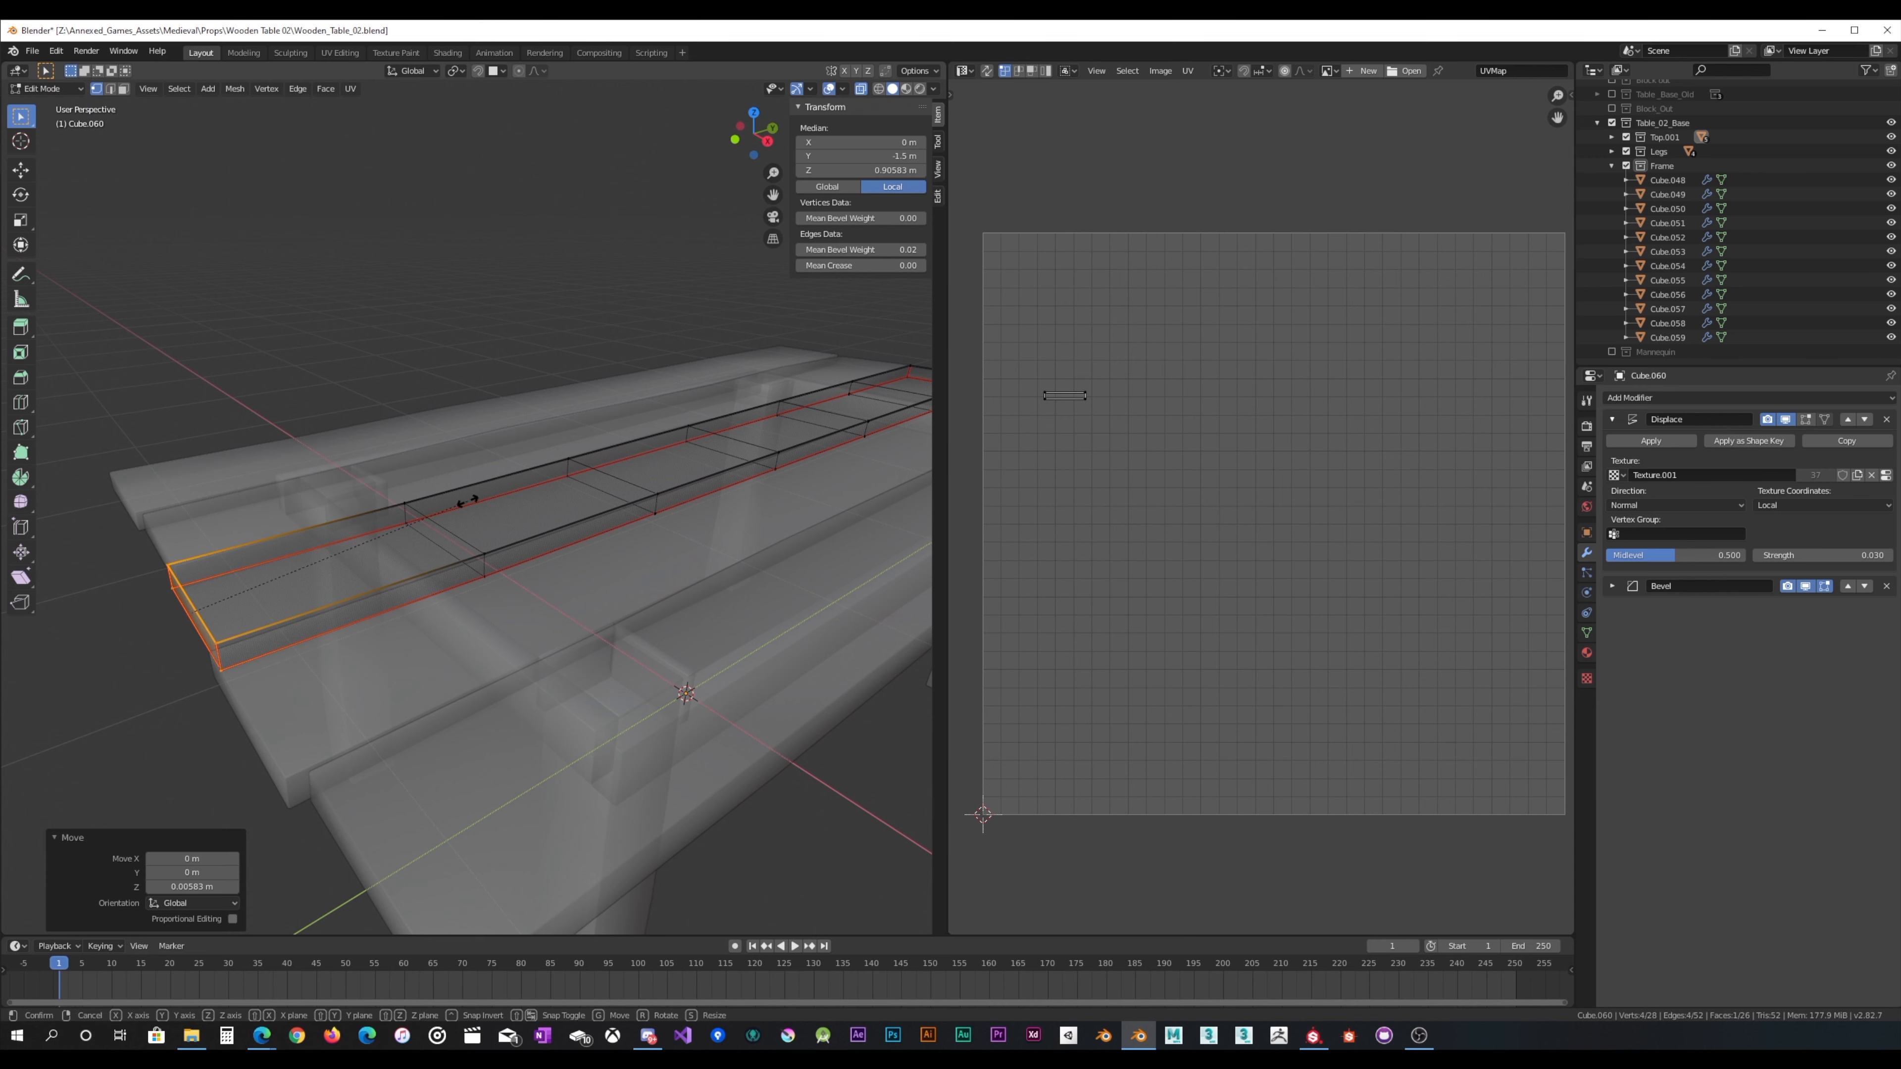
pyautogui.press('s')
pyautogui.click(459, 508)
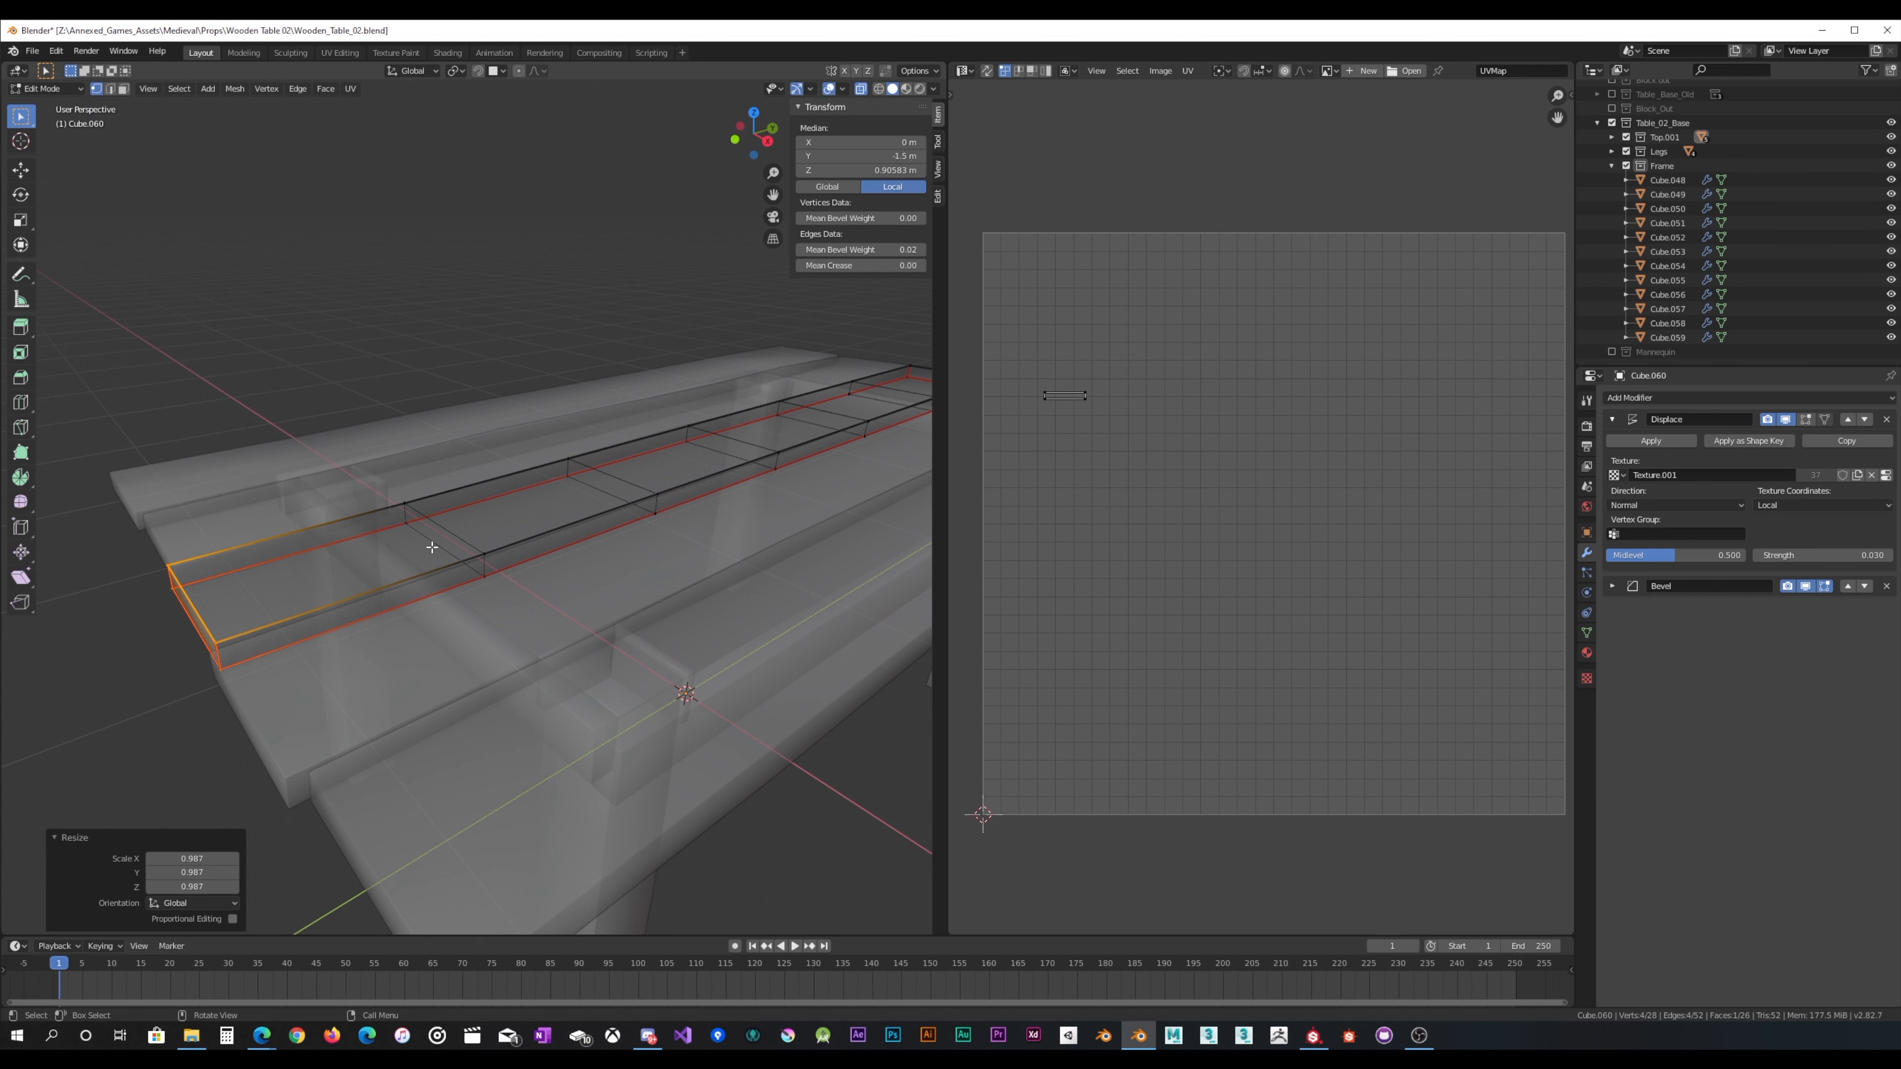
# Step: Scale the middle plank's loop on the negative Y side of the centre to 1.009 and nudge it along X
pyautogui.moveTo(479, 647); pyautogui.dragTo(333, 480)
pyautogui.moveTo(675, 501); pyautogui.dragTo(424, 643, button='middle')
pyautogui.moveTo(362, 671); pyautogui.dragTo(495, 462)
pyautogui.moveTo(491, 522); pyautogui.dragTo(505, 527, button='middle')
pyautogui.press('s')
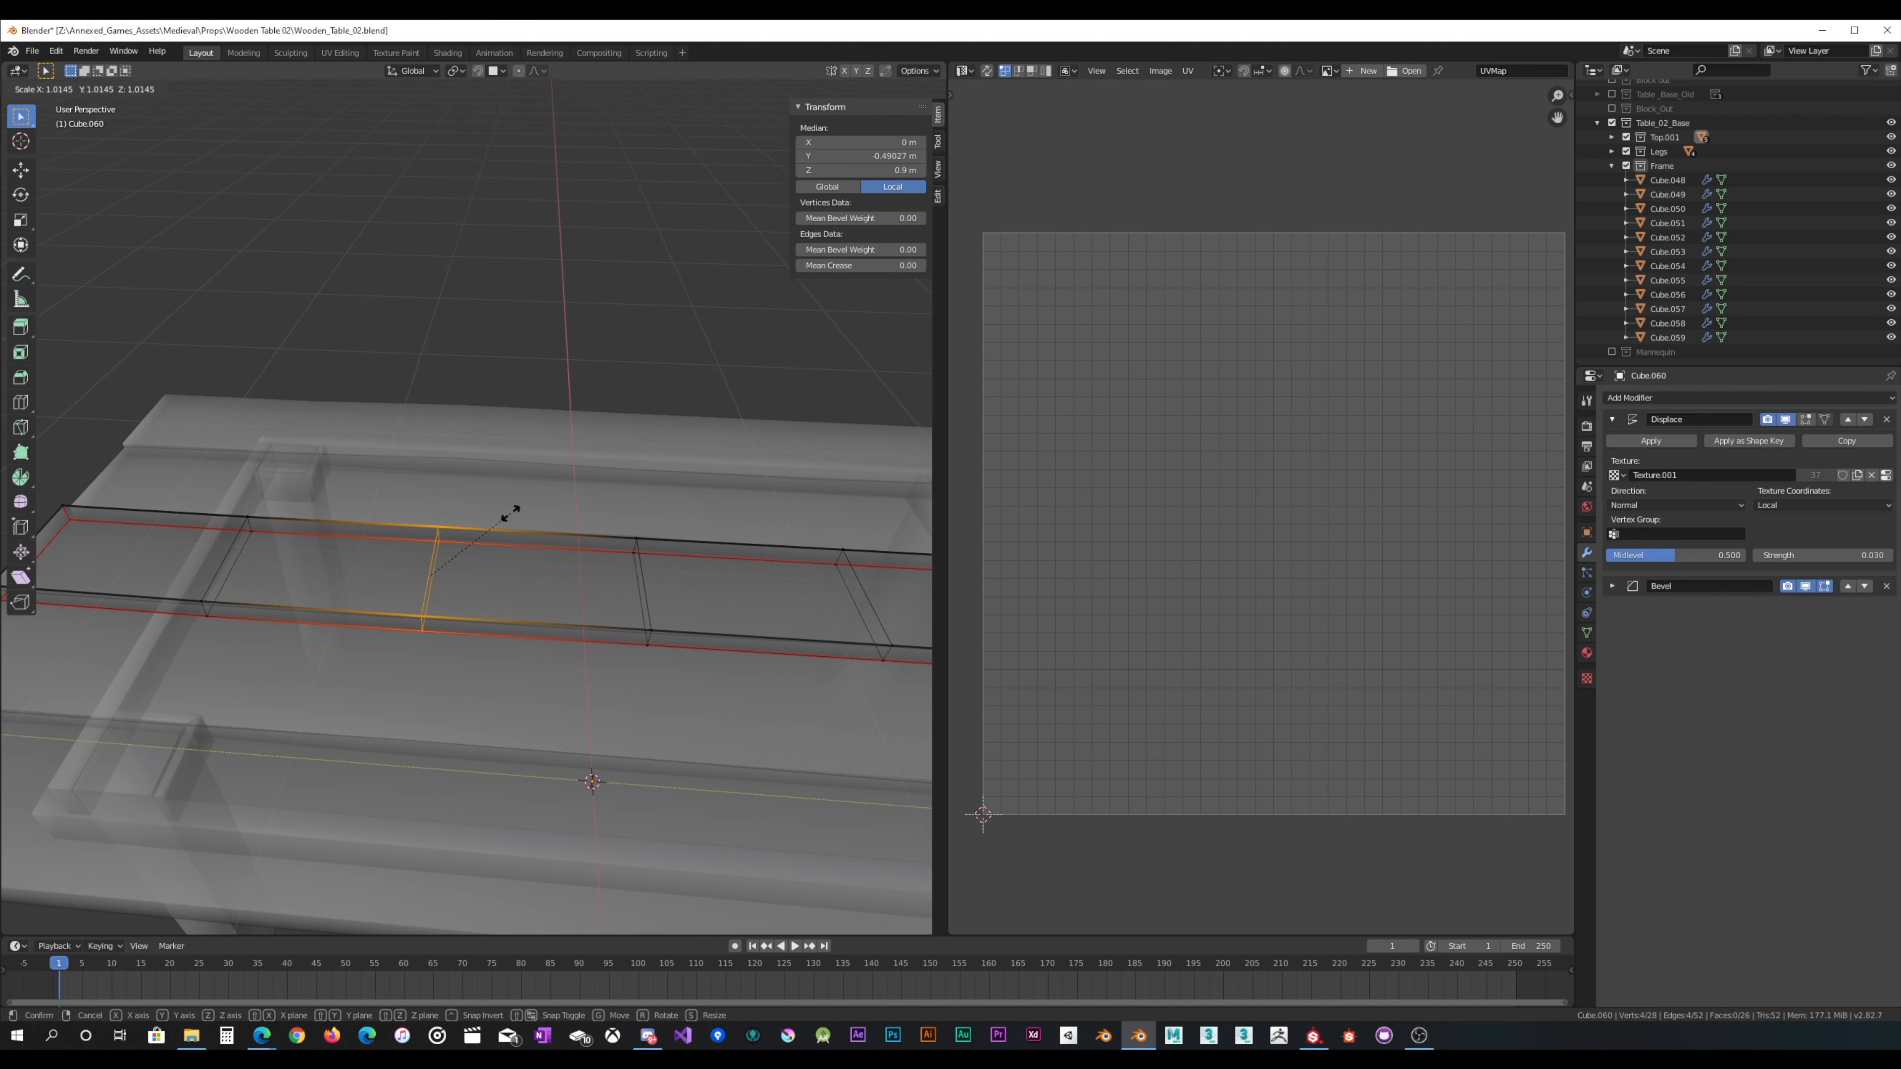
pyautogui.click(510, 513)
pyautogui.press('g')
pyautogui.press('x')
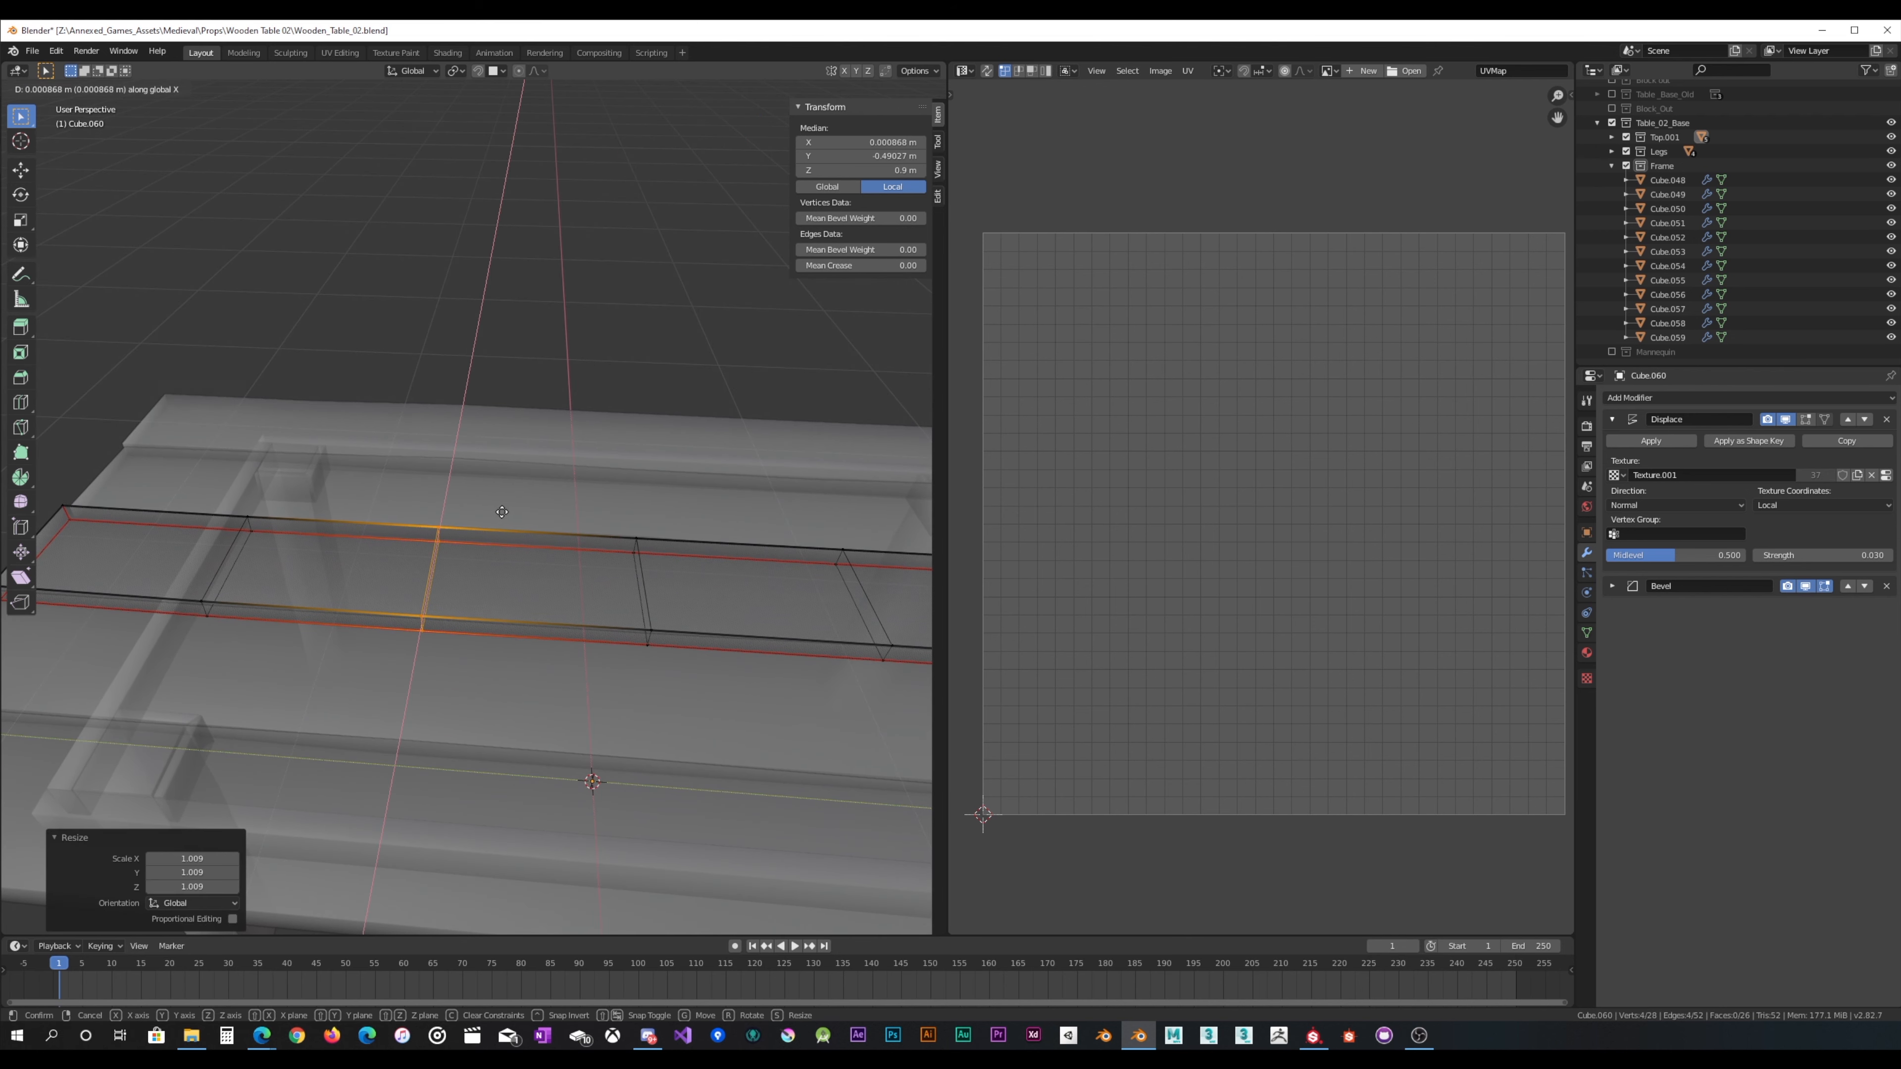
pyautogui.click(509, 512)
# Step: Clear the selection and inspect the tabletop planks with X-ray off, restoring X-ray when done
pyautogui.hotkey('alt', 'a')
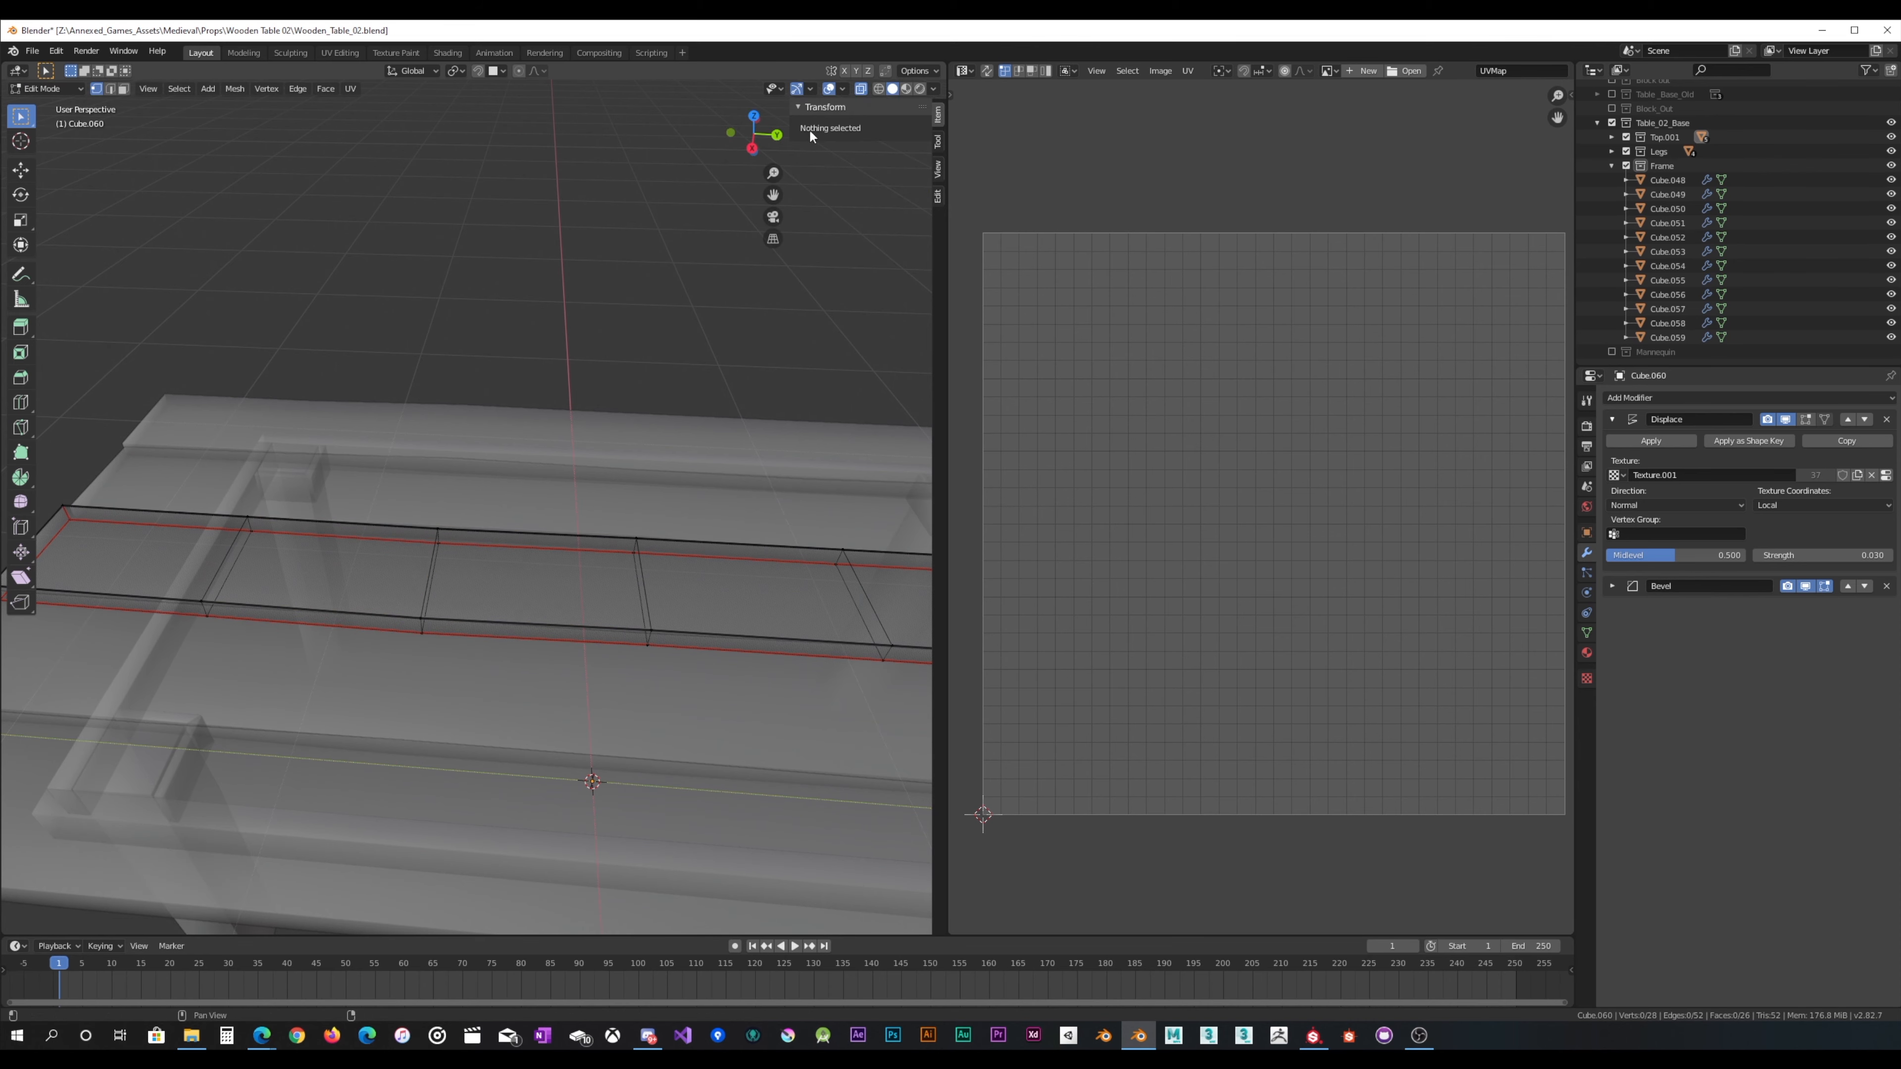
pyautogui.click(860, 89)
pyautogui.moveTo(396, 551); pyautogui.dragTo(601, 569, button='middle')
pyautogui.scroll(-5, 601, 569)
pyautogui.moveTo(534, 479); pyautogui.dragTo(870, 90, button='middle')
pyautogui.click(863, 89)
pyautogui.moveTo(749, 285); pyautogui.dragTo(635, 432, button='middle')
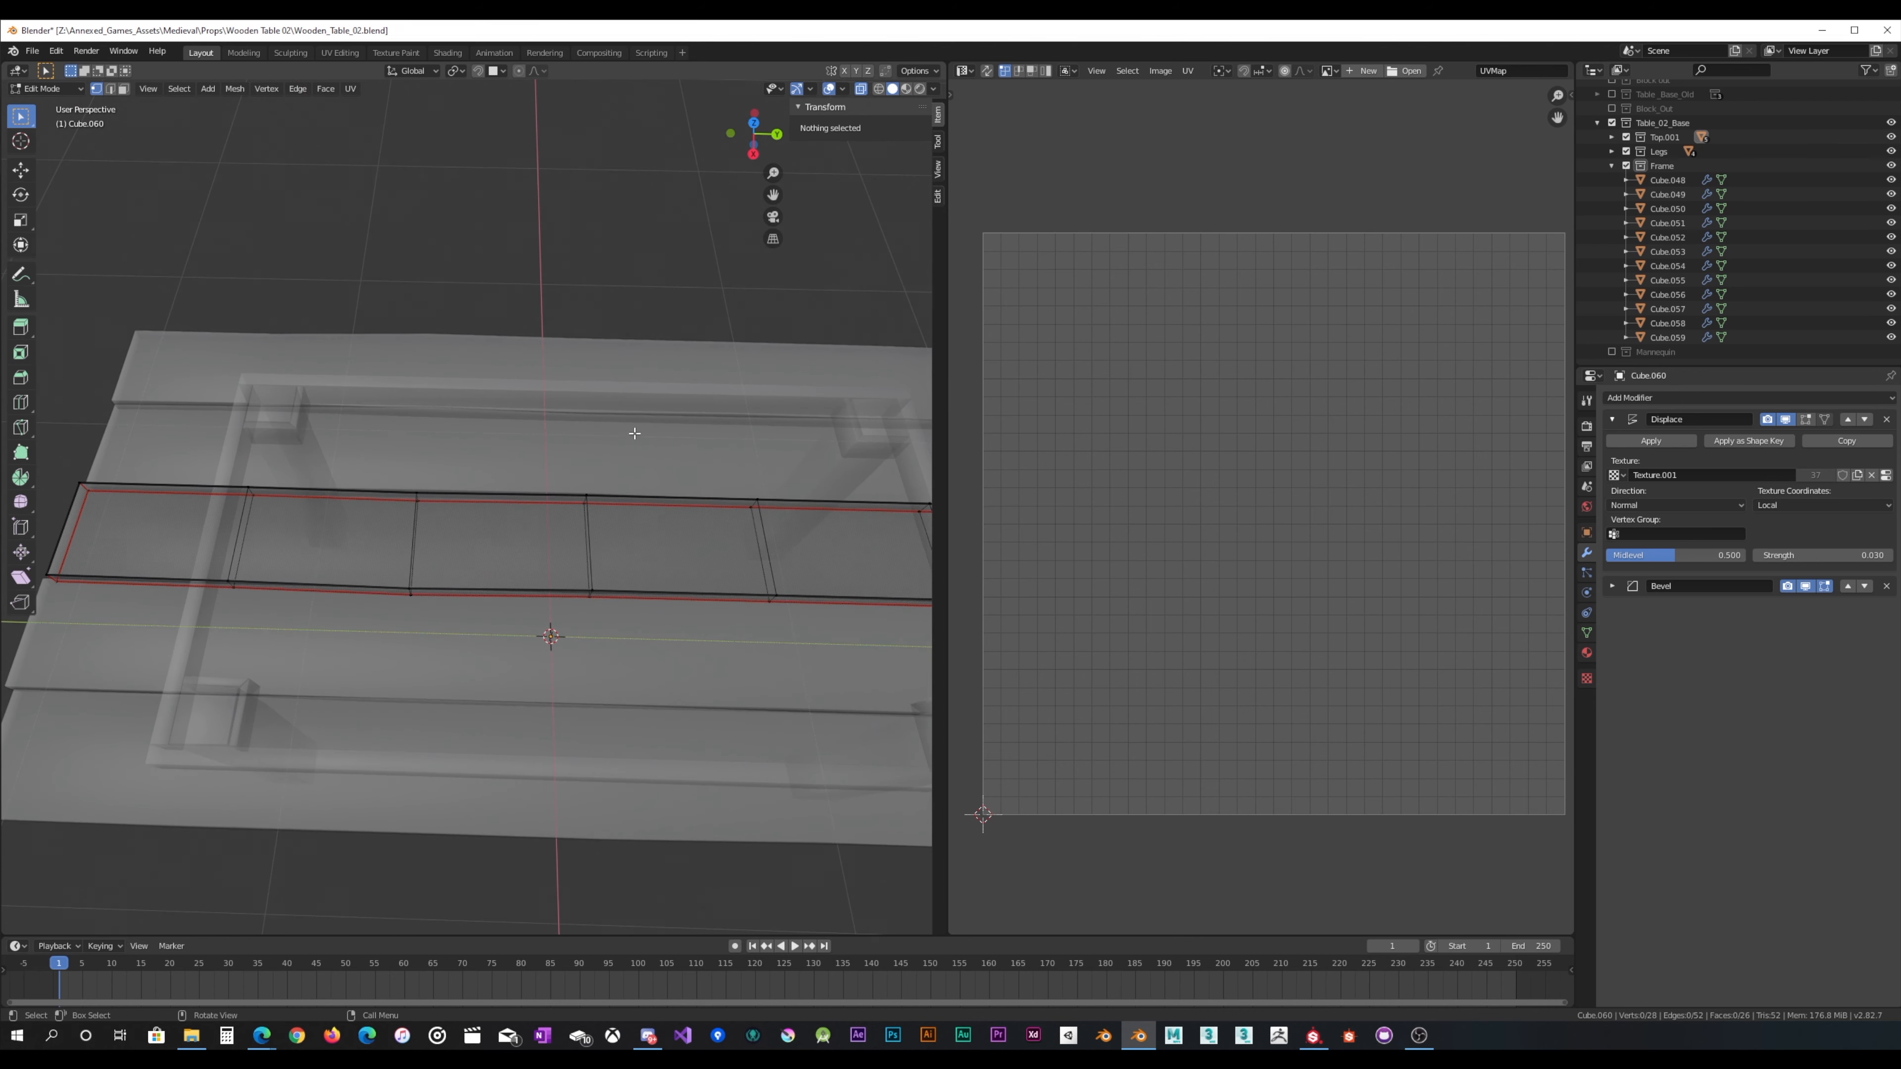
# Step: Scale the middle plank's loop on the positive Y side of the centre to about 0.99 and shift it along Z
pyautogui.moveTo(559, 621); pyautogui.dragTo(513, 626, button='middle')
pyautogui.moveTo(513, 629); pyautogui.dragTo(651, 443)
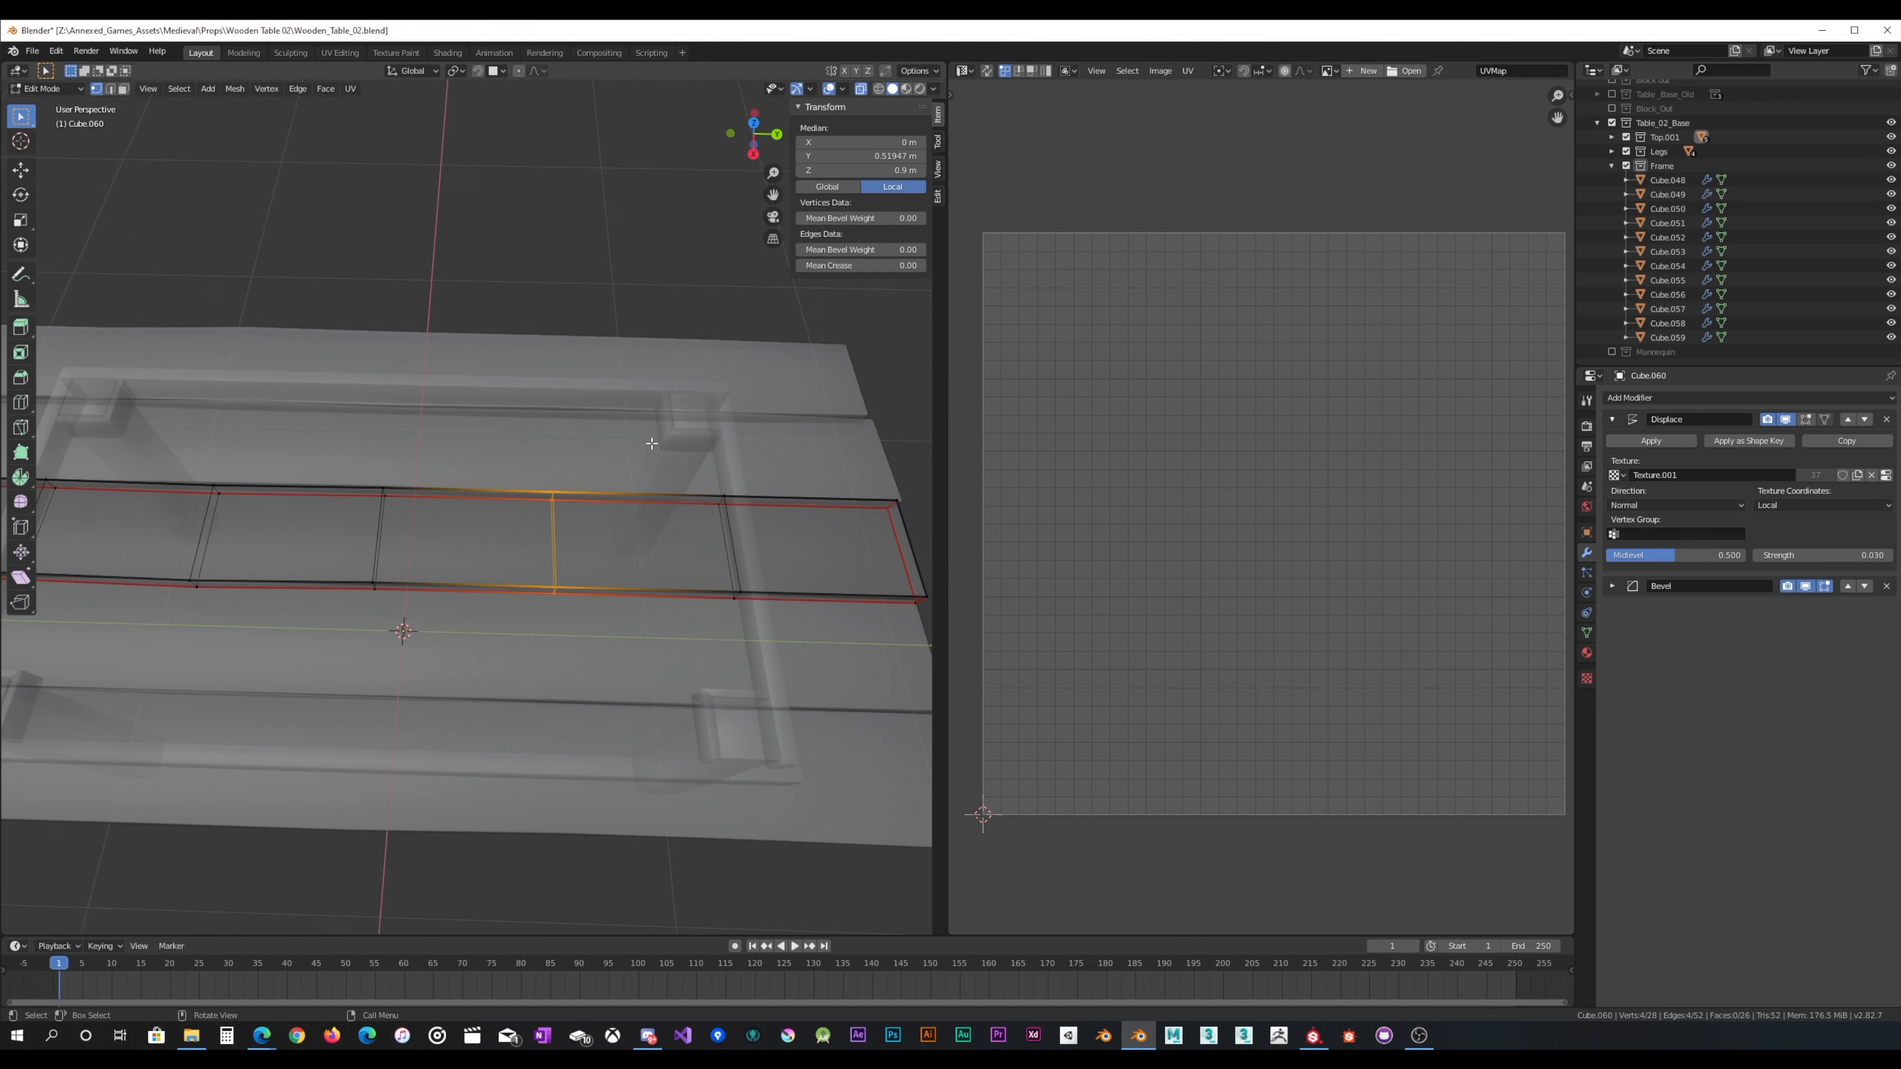
pyautogui.press('s')
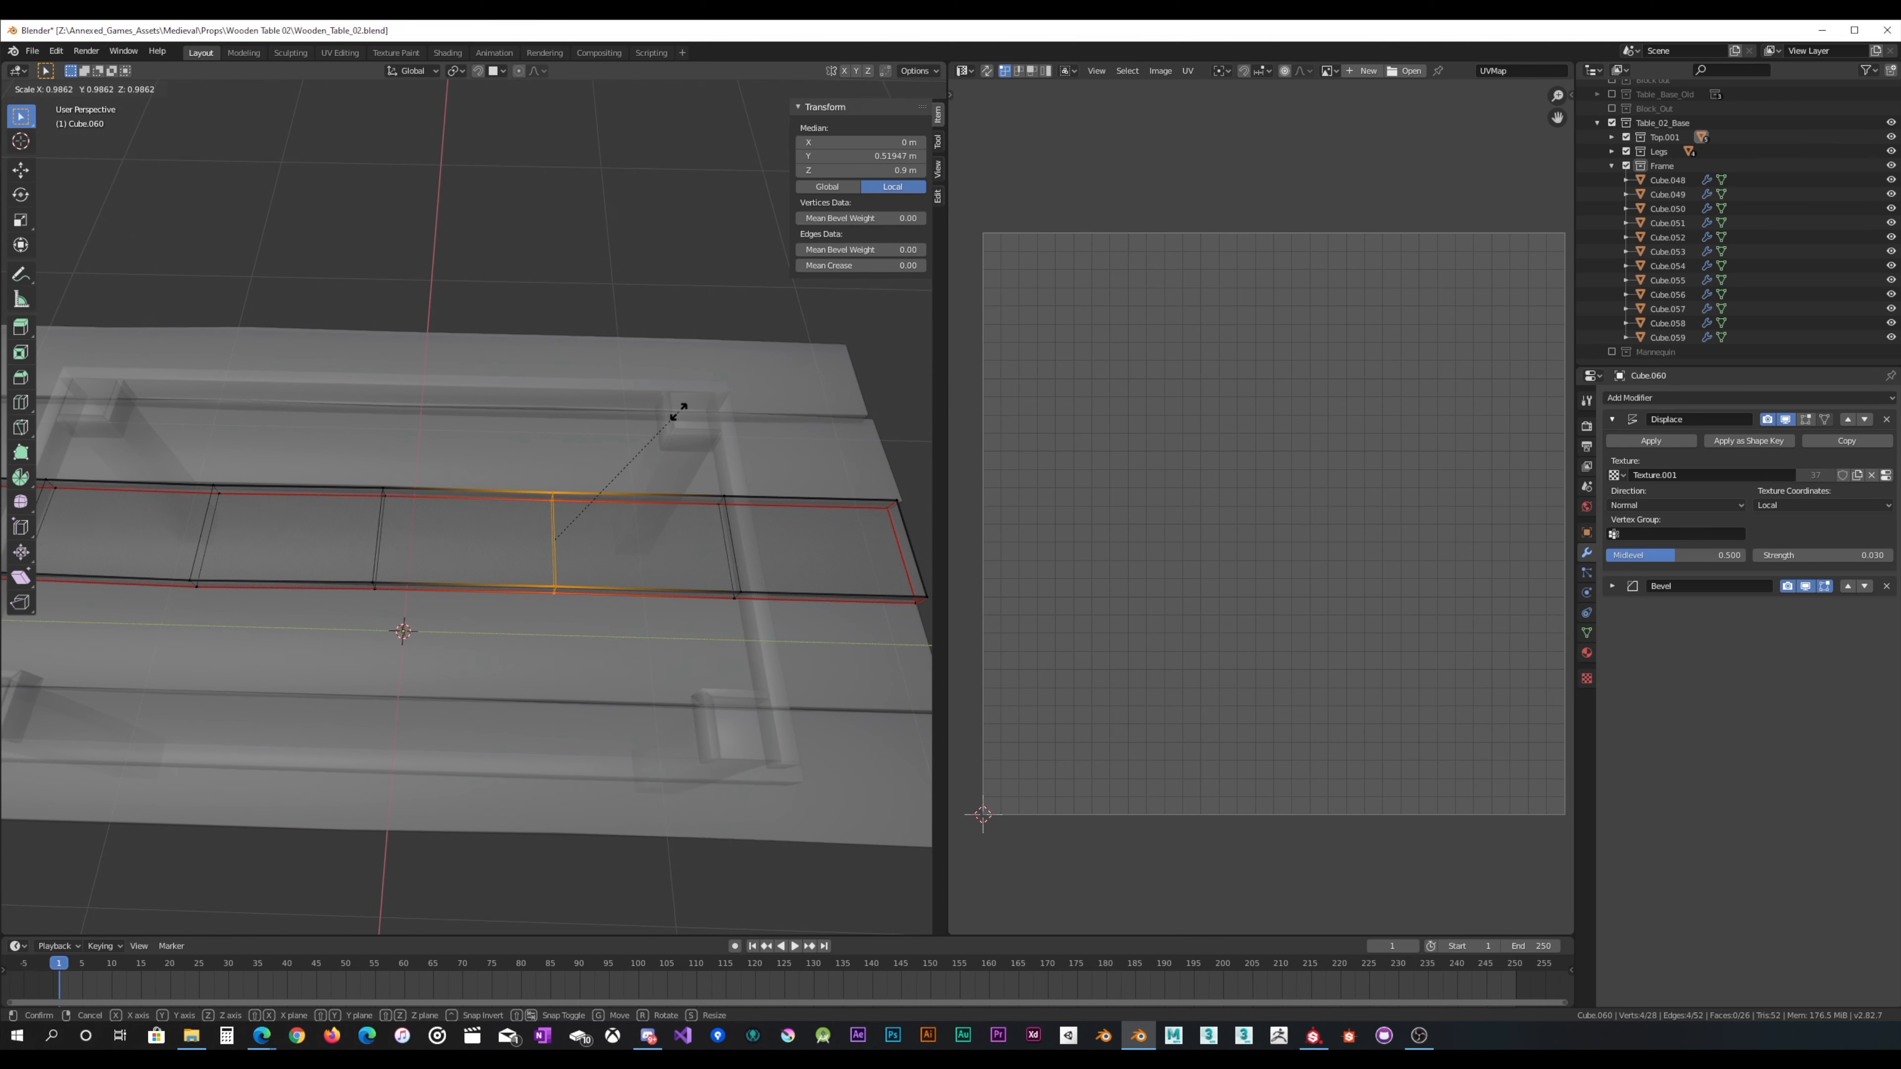
pyautogui.click(678, 411)
pyautogui.moveTo(679, 410); pyautogui.dragTo(794, 433, button='middle')
pyautogui.press('g')
pyautogui.press('z')
pyautogui.click(692, 374)
# Step: Raise the middle plank's positive Y end about 0.004 m along Z and finish editing its mesh
pyautogui.keyDown('alt'); pyautogui.click(757, 506); pyautogui.keyUp('alt')
pyautogui.press('g')
pyautogui.press('z')
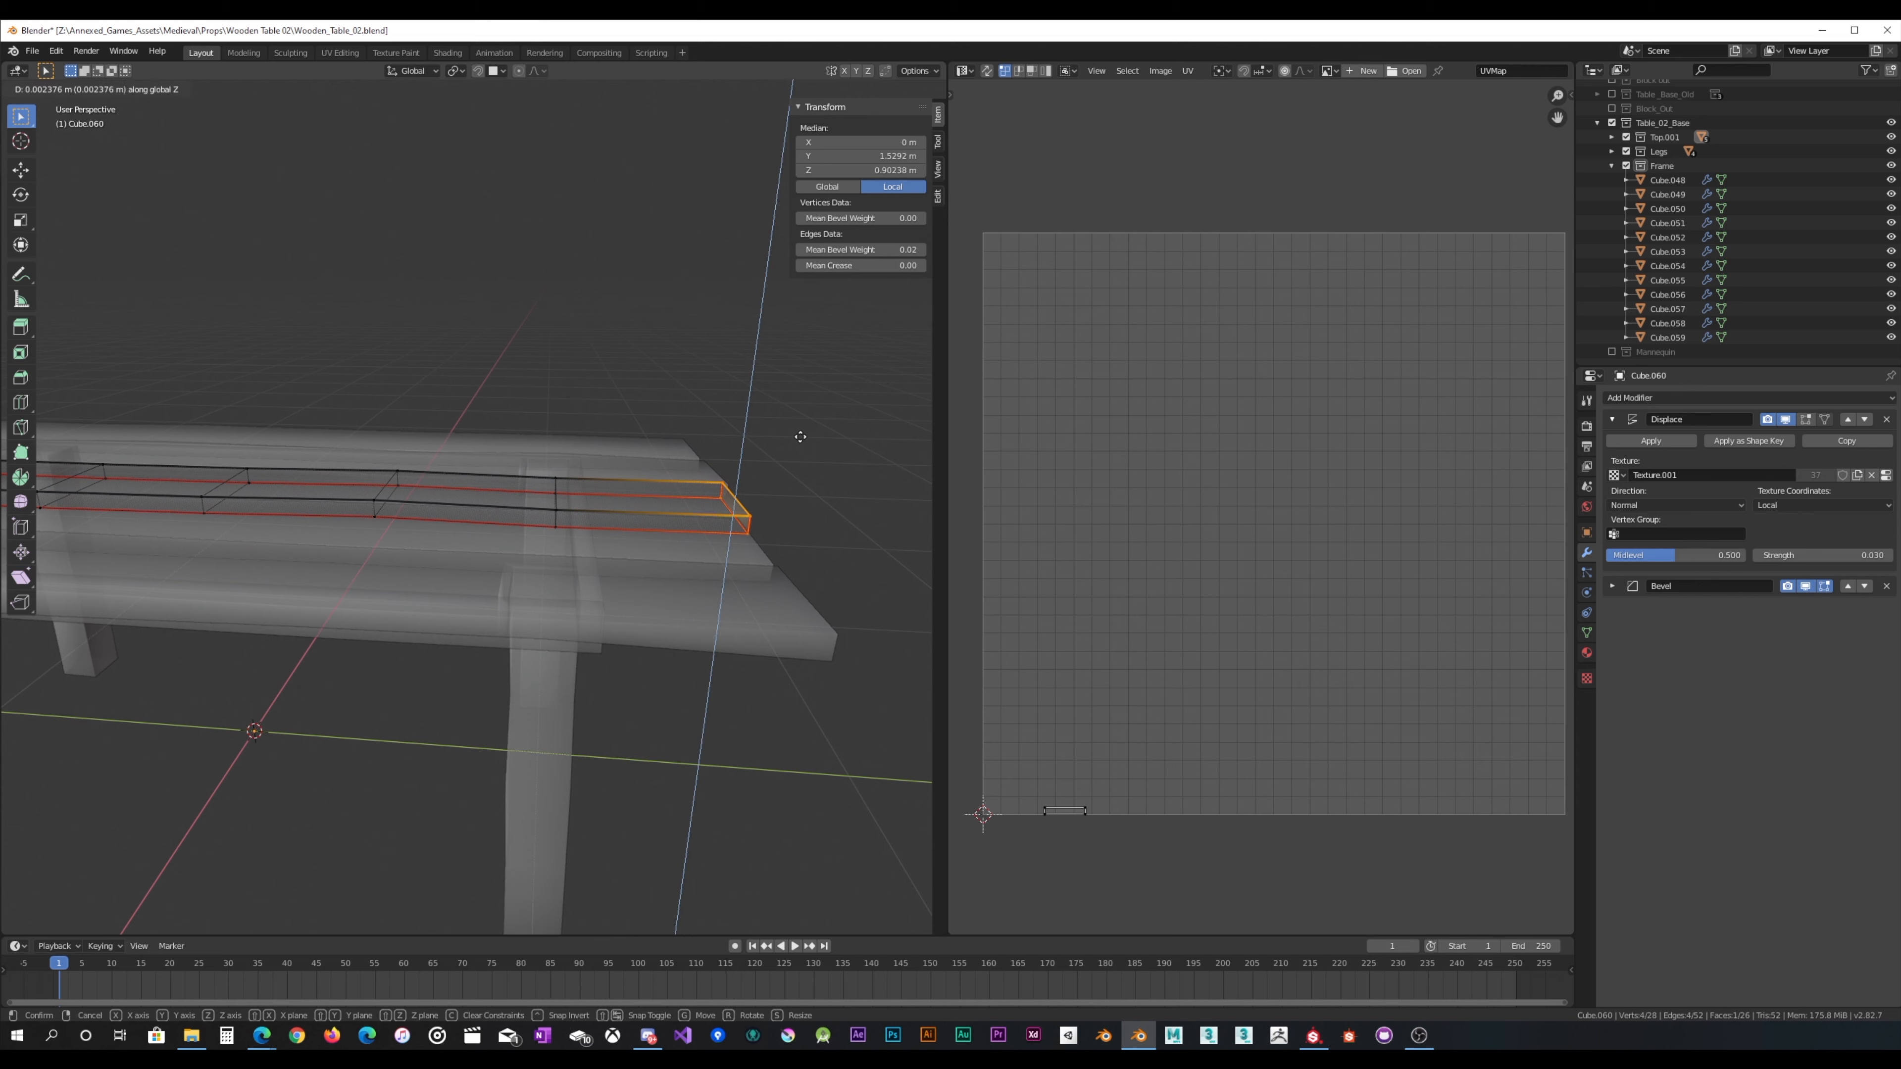
pyautogui.click(799, 437)
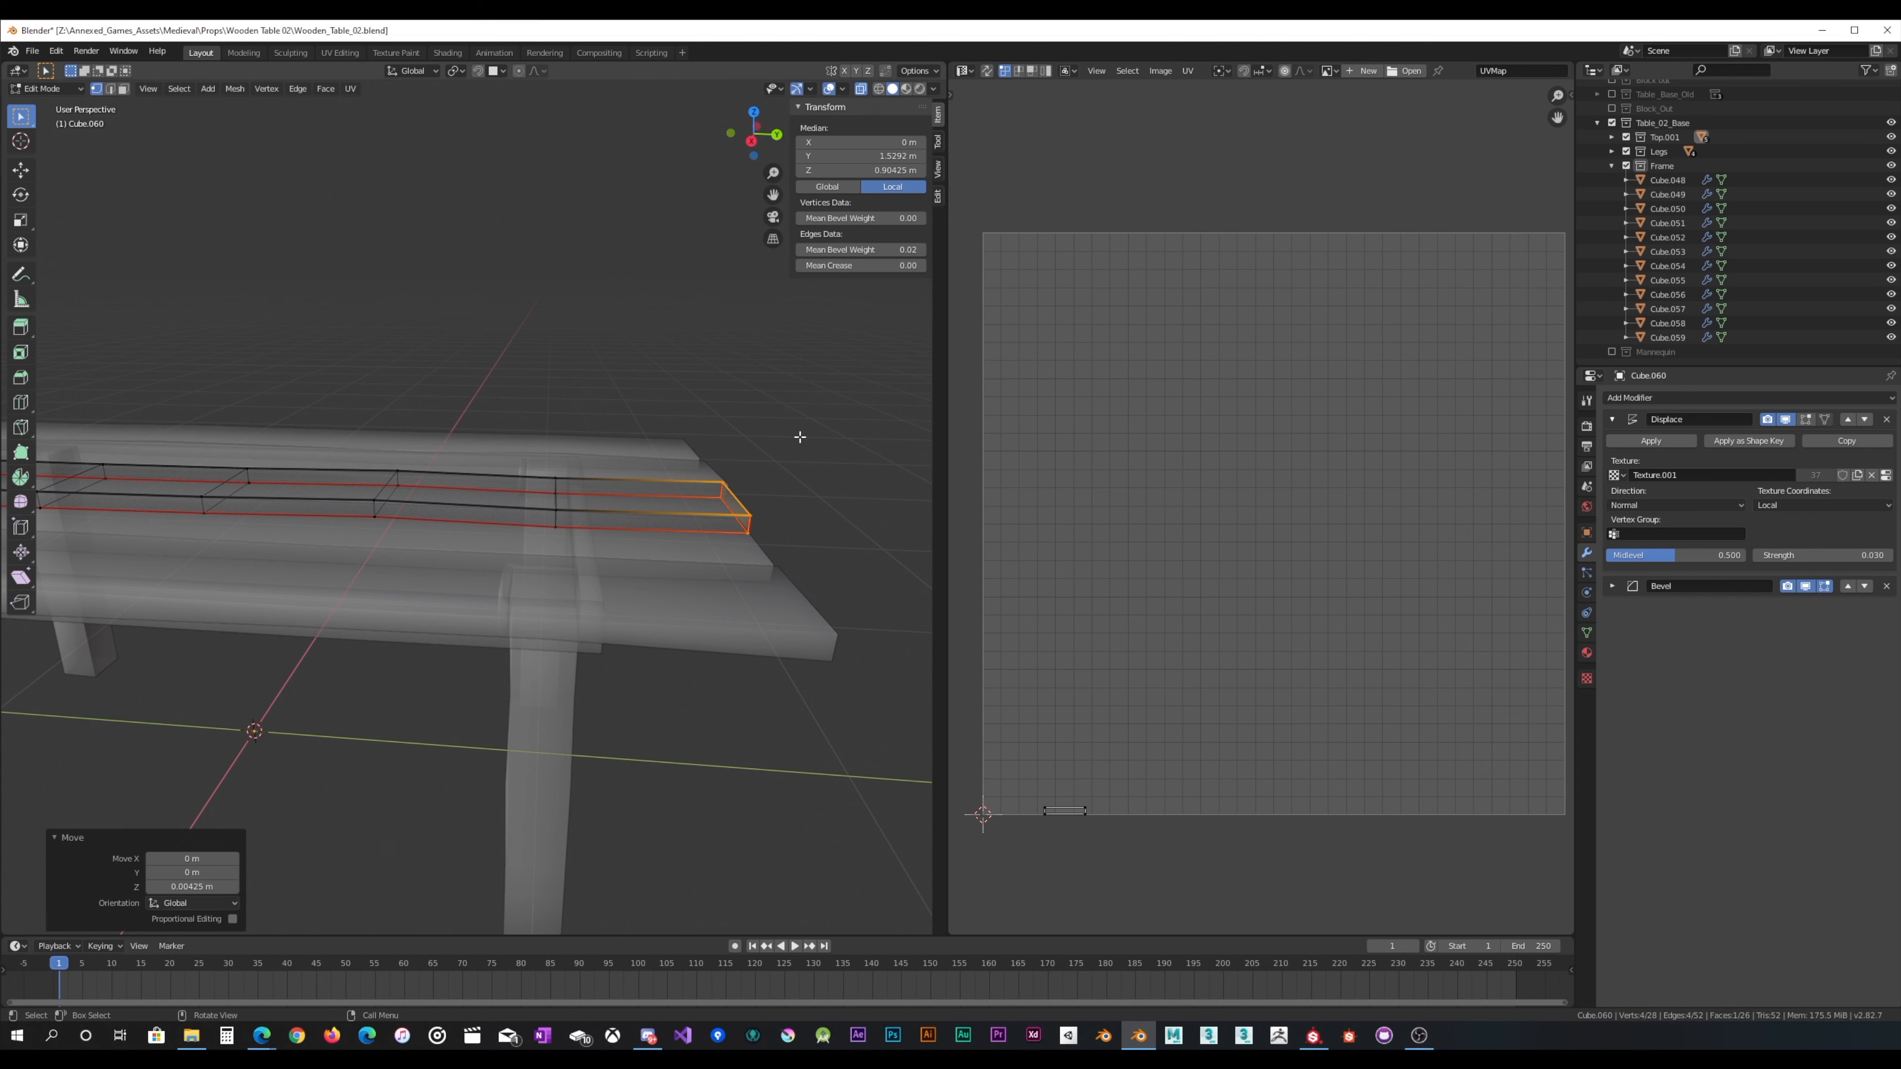
pyautogui.press('Tab')
# Step: Turn off X-ray and move the middle plank's vertical corner edge at its positive Y end about 0.005 m along X
pyautogui.moveTo(800, 437); pyautogui.dragTo(738, 349, button='middle')
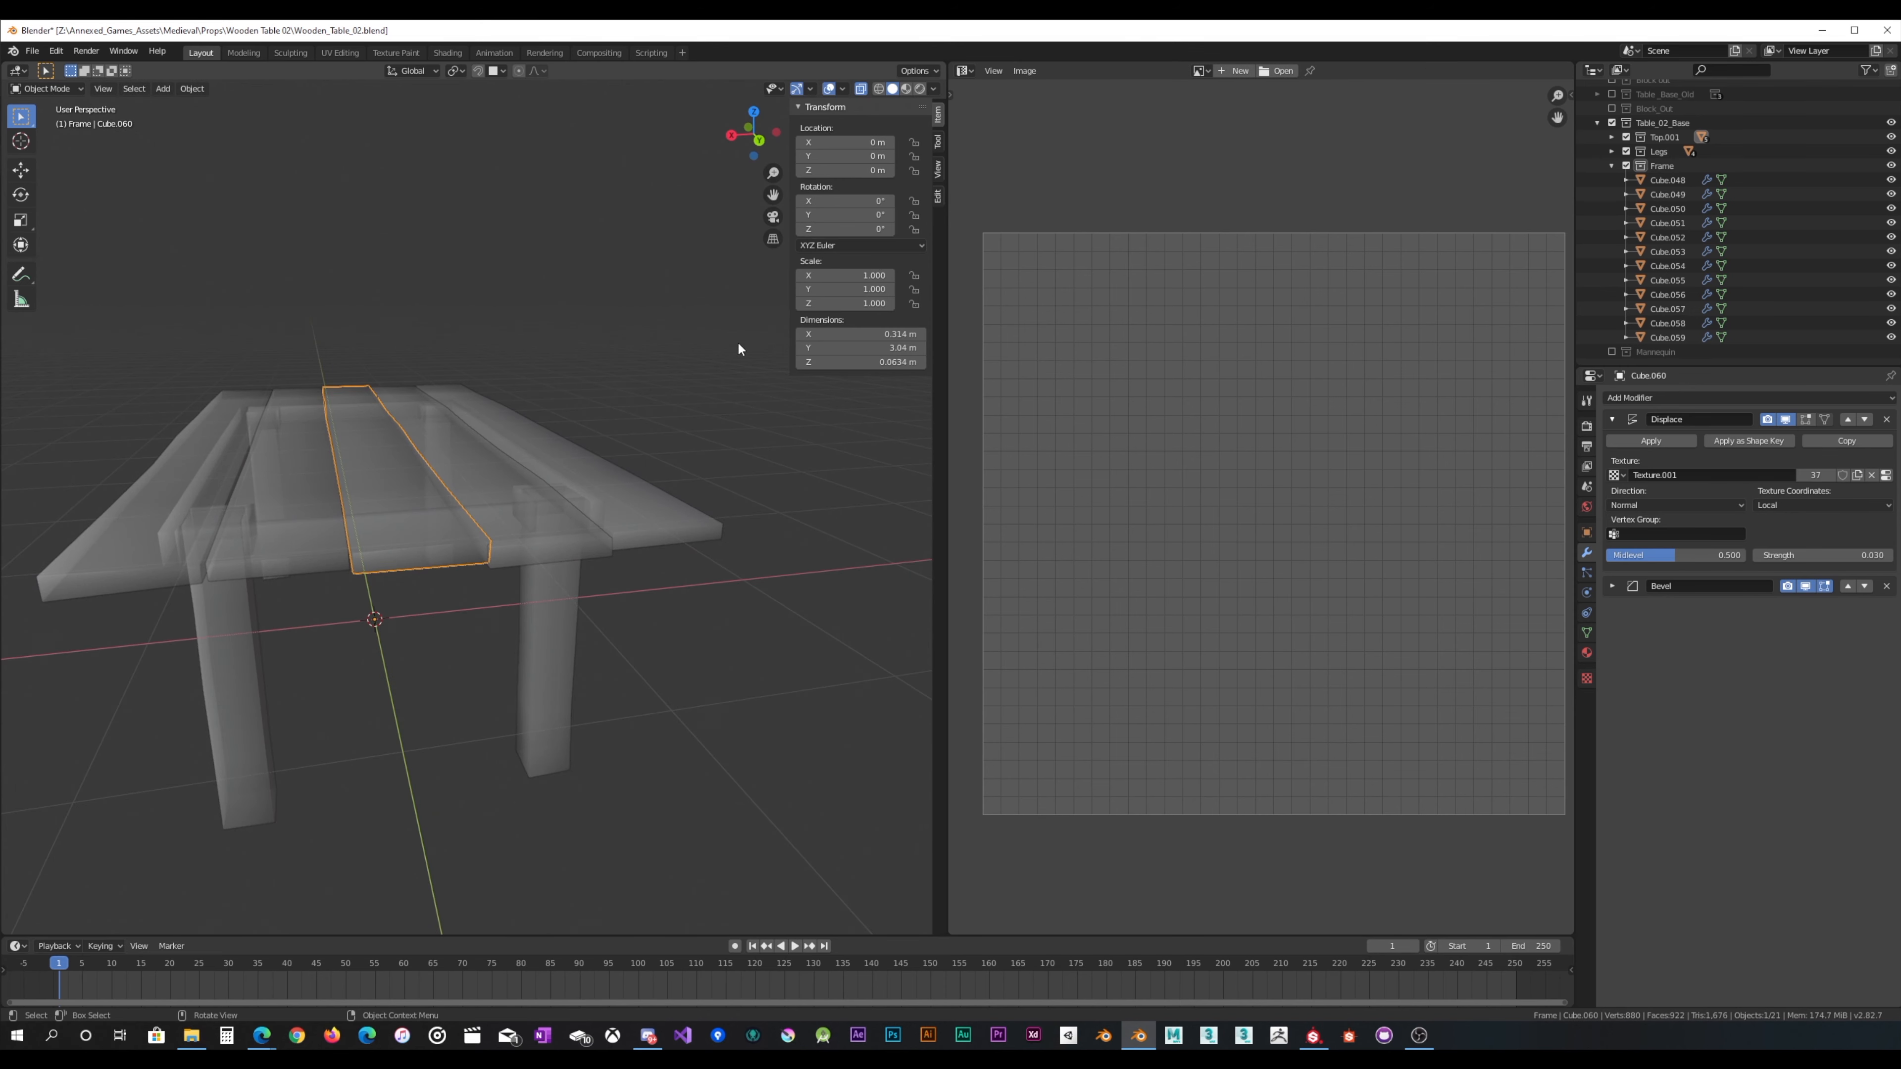
pyautogui.click(861, 89)
pyautogui.moveTo(627, 443); pyautogui.dragTo(613, 418, button='middle')
pyautogui.scroll(2, 481, 445)
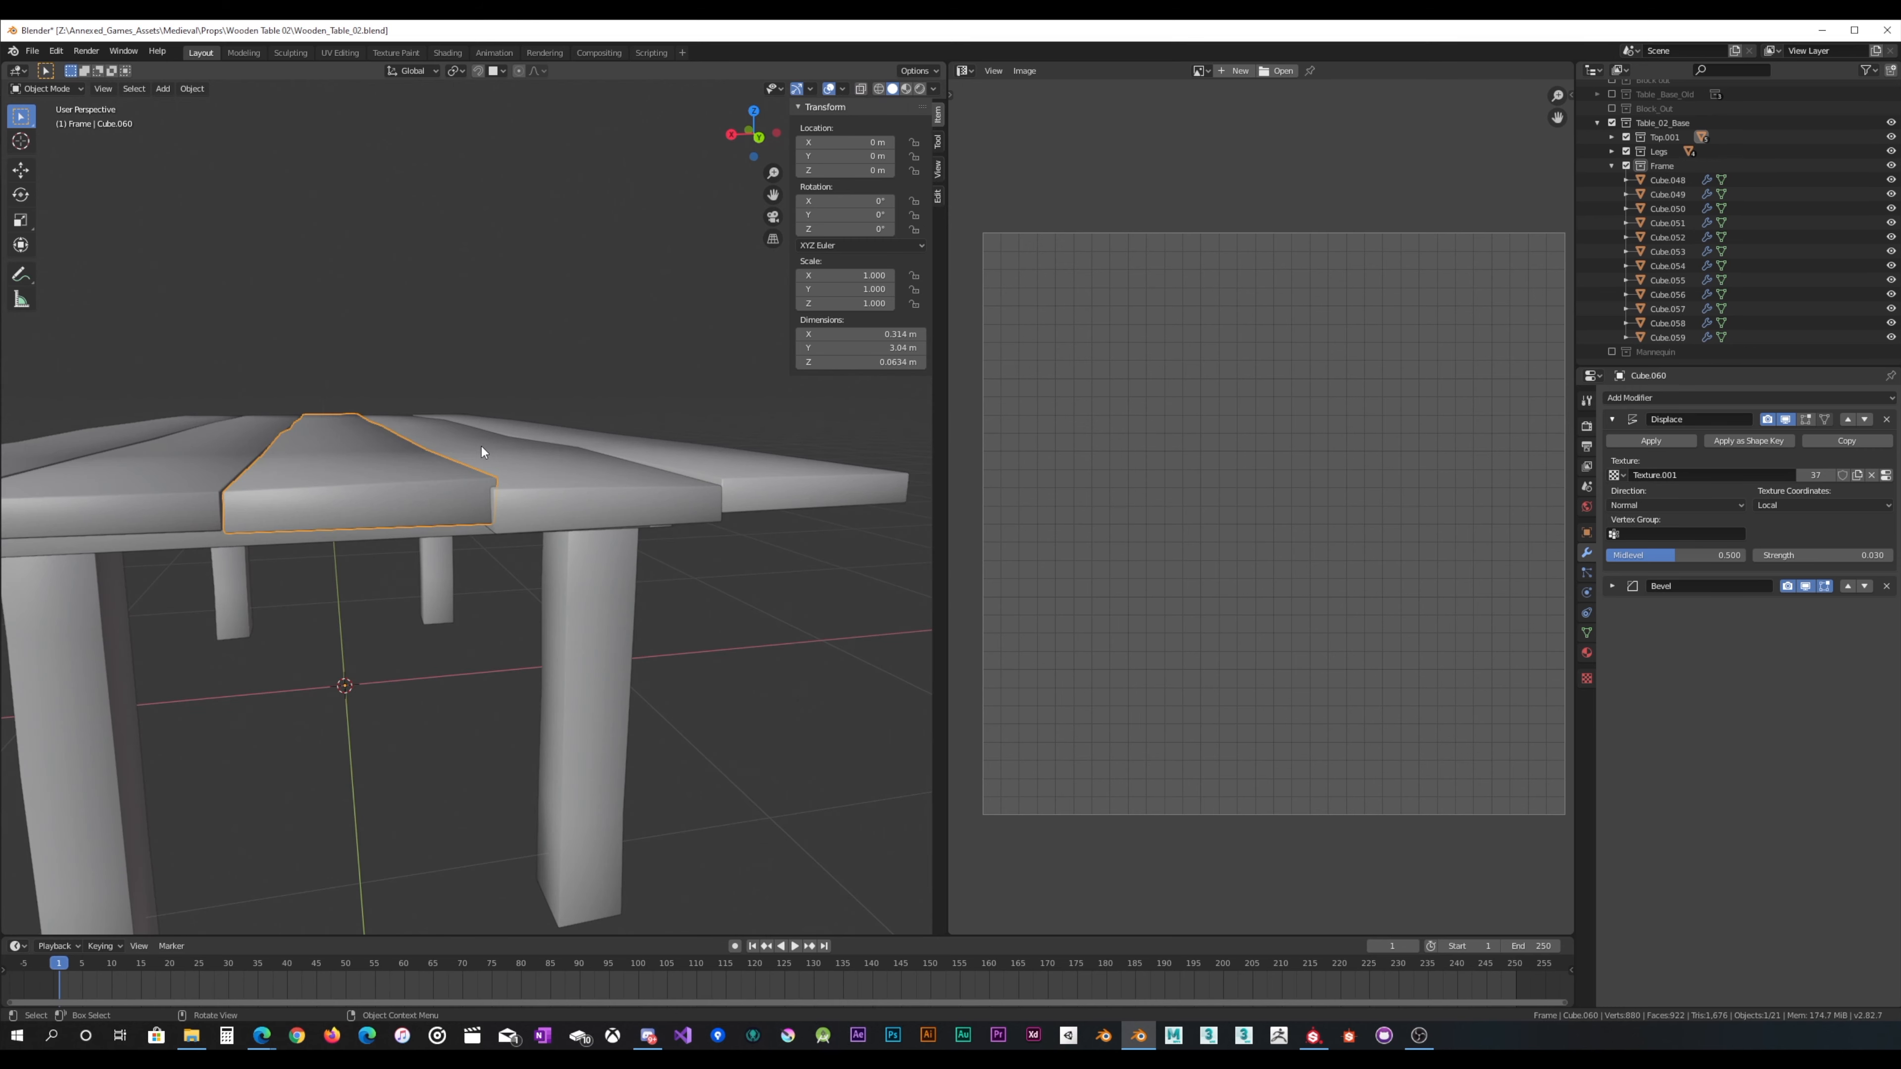
pyautogui.press('Tab')
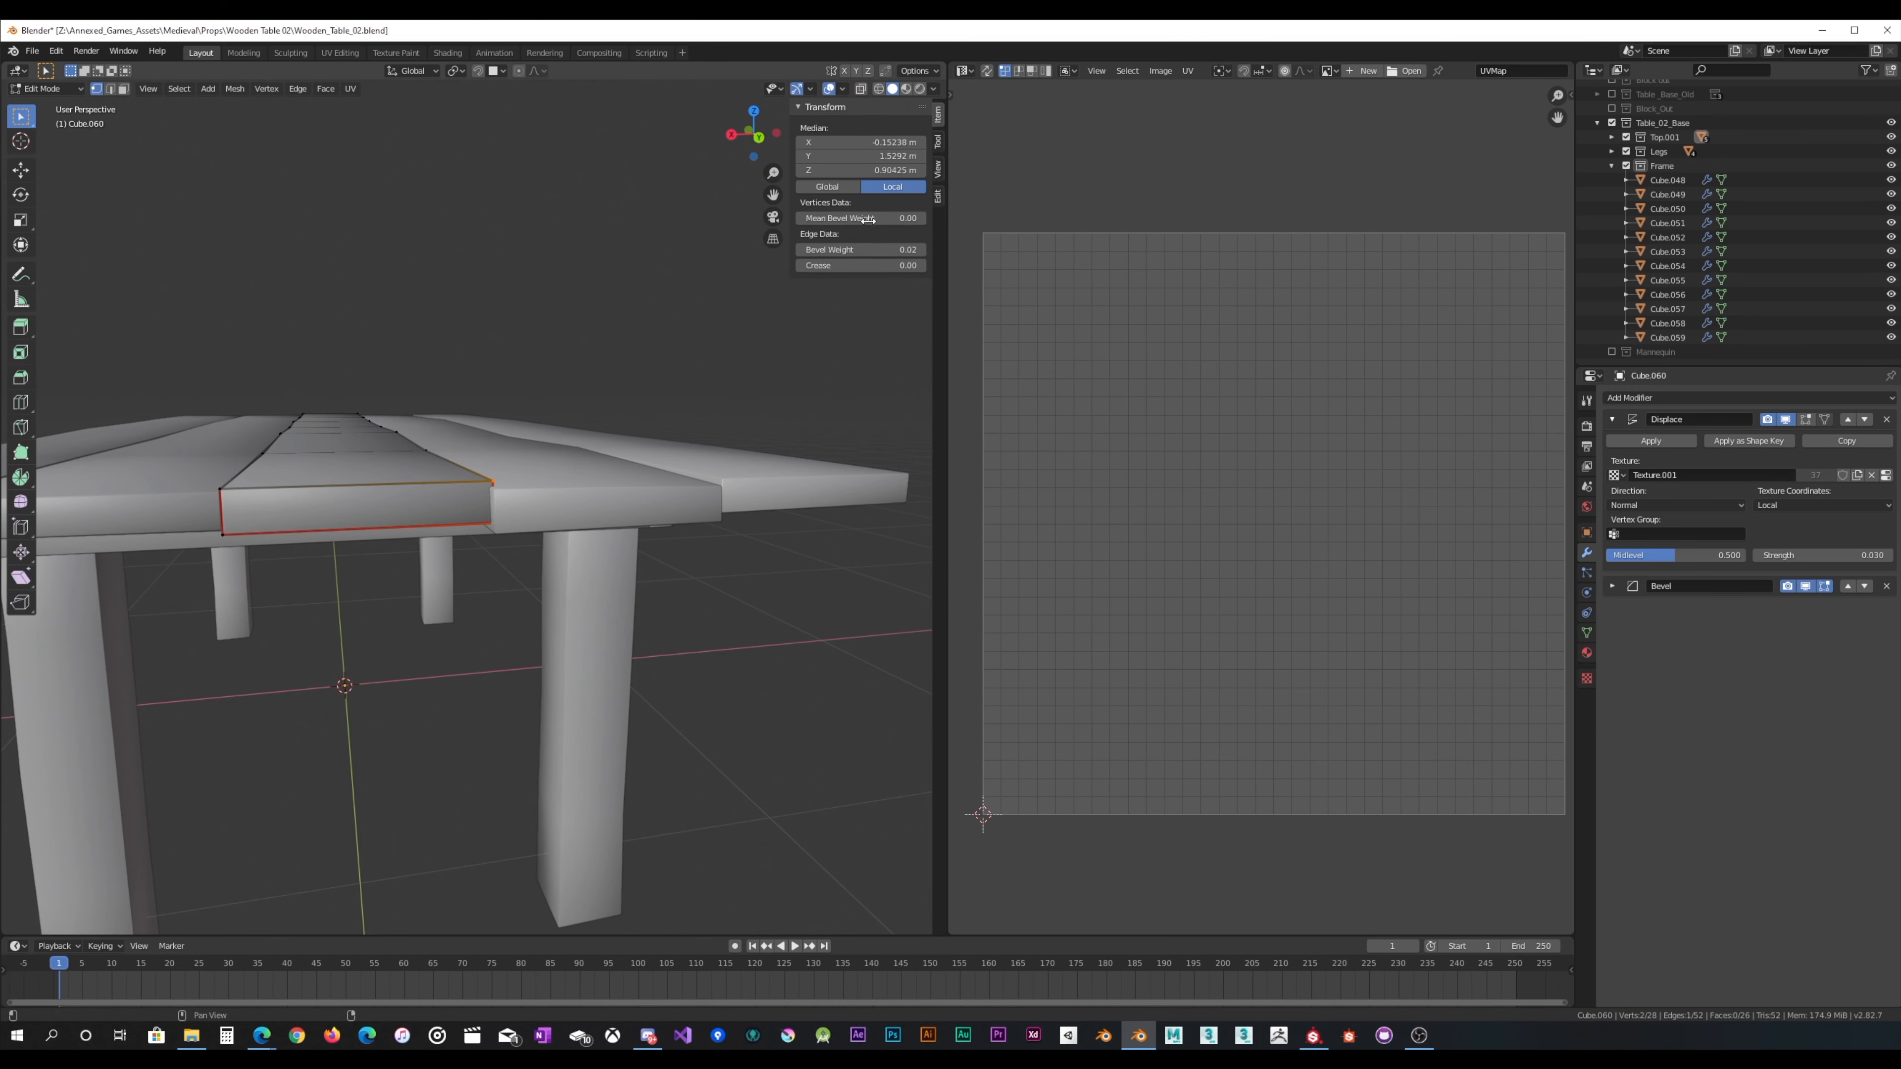
pyautogui.press('g')
pyautogui.press('x')
pyautogui.click(848, 233)
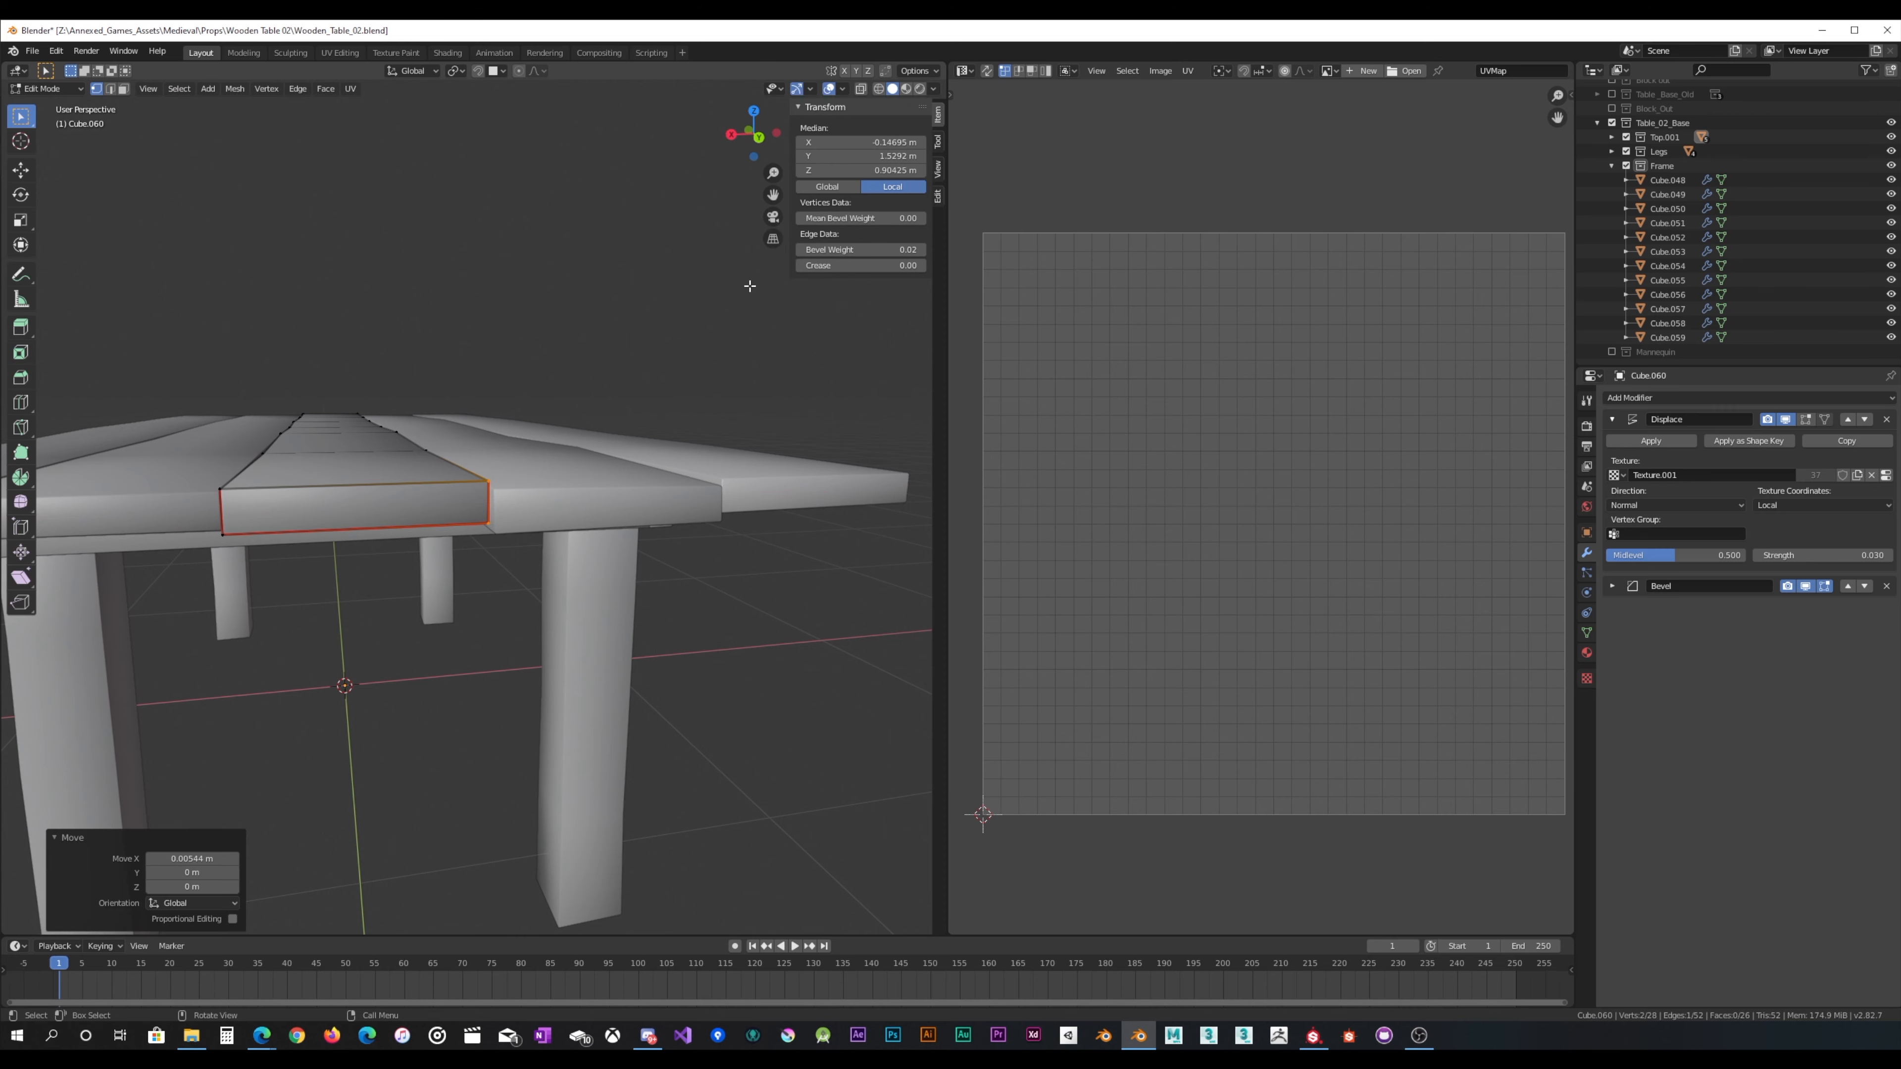
pyautogui.moveTo(621, 366); pyautogui.dragTo(600, 445, button='middle')
pyautogui.scroll(-4, 598, 422)
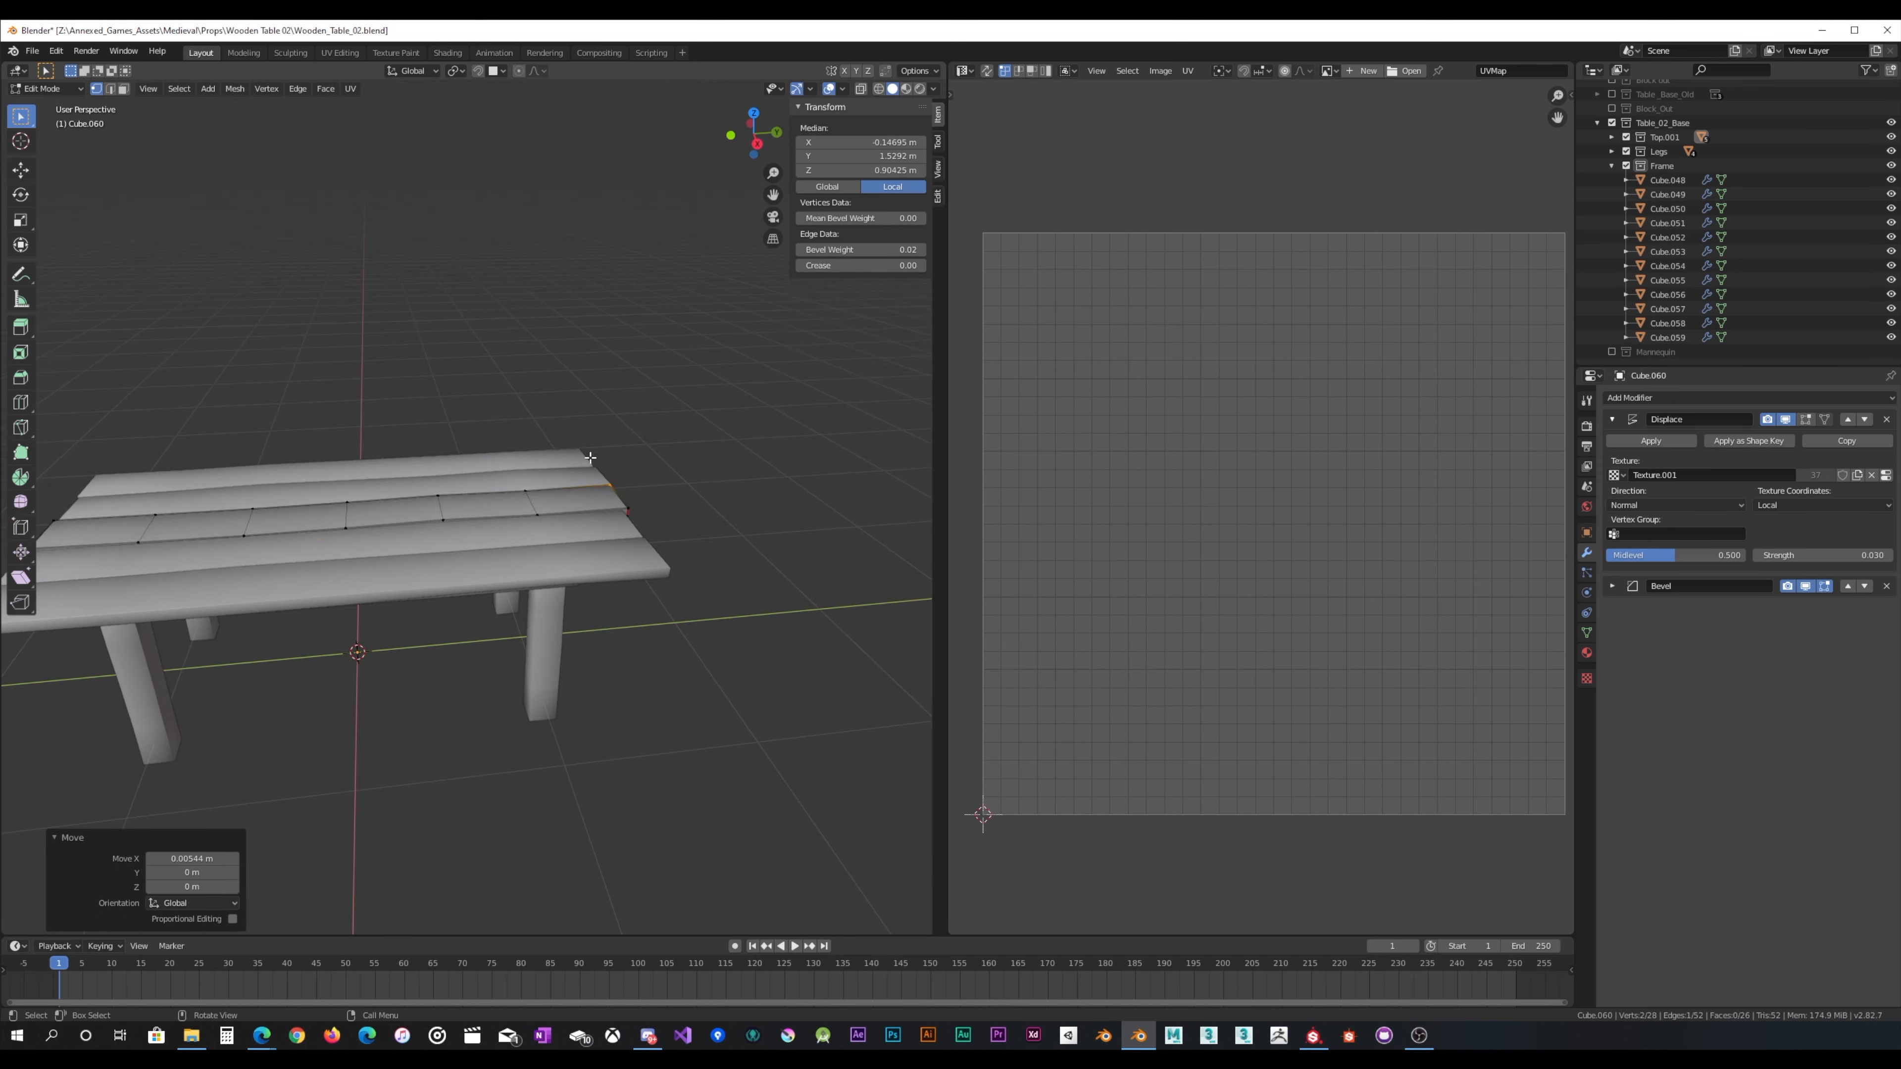
# Step: On the second plank from the positive X side, scale the positive Y end to about 0.98 and lower it about 0.006 m along Z
pyautogui.press('Tab')
pyautogui.click(502, 539)
pyautogui.press('Tab')
pyautogui.scroll(3, 693, 552)
pyautogui.moveTo(695, 552); pyautogui.dragTo(655, 631, button='middle')
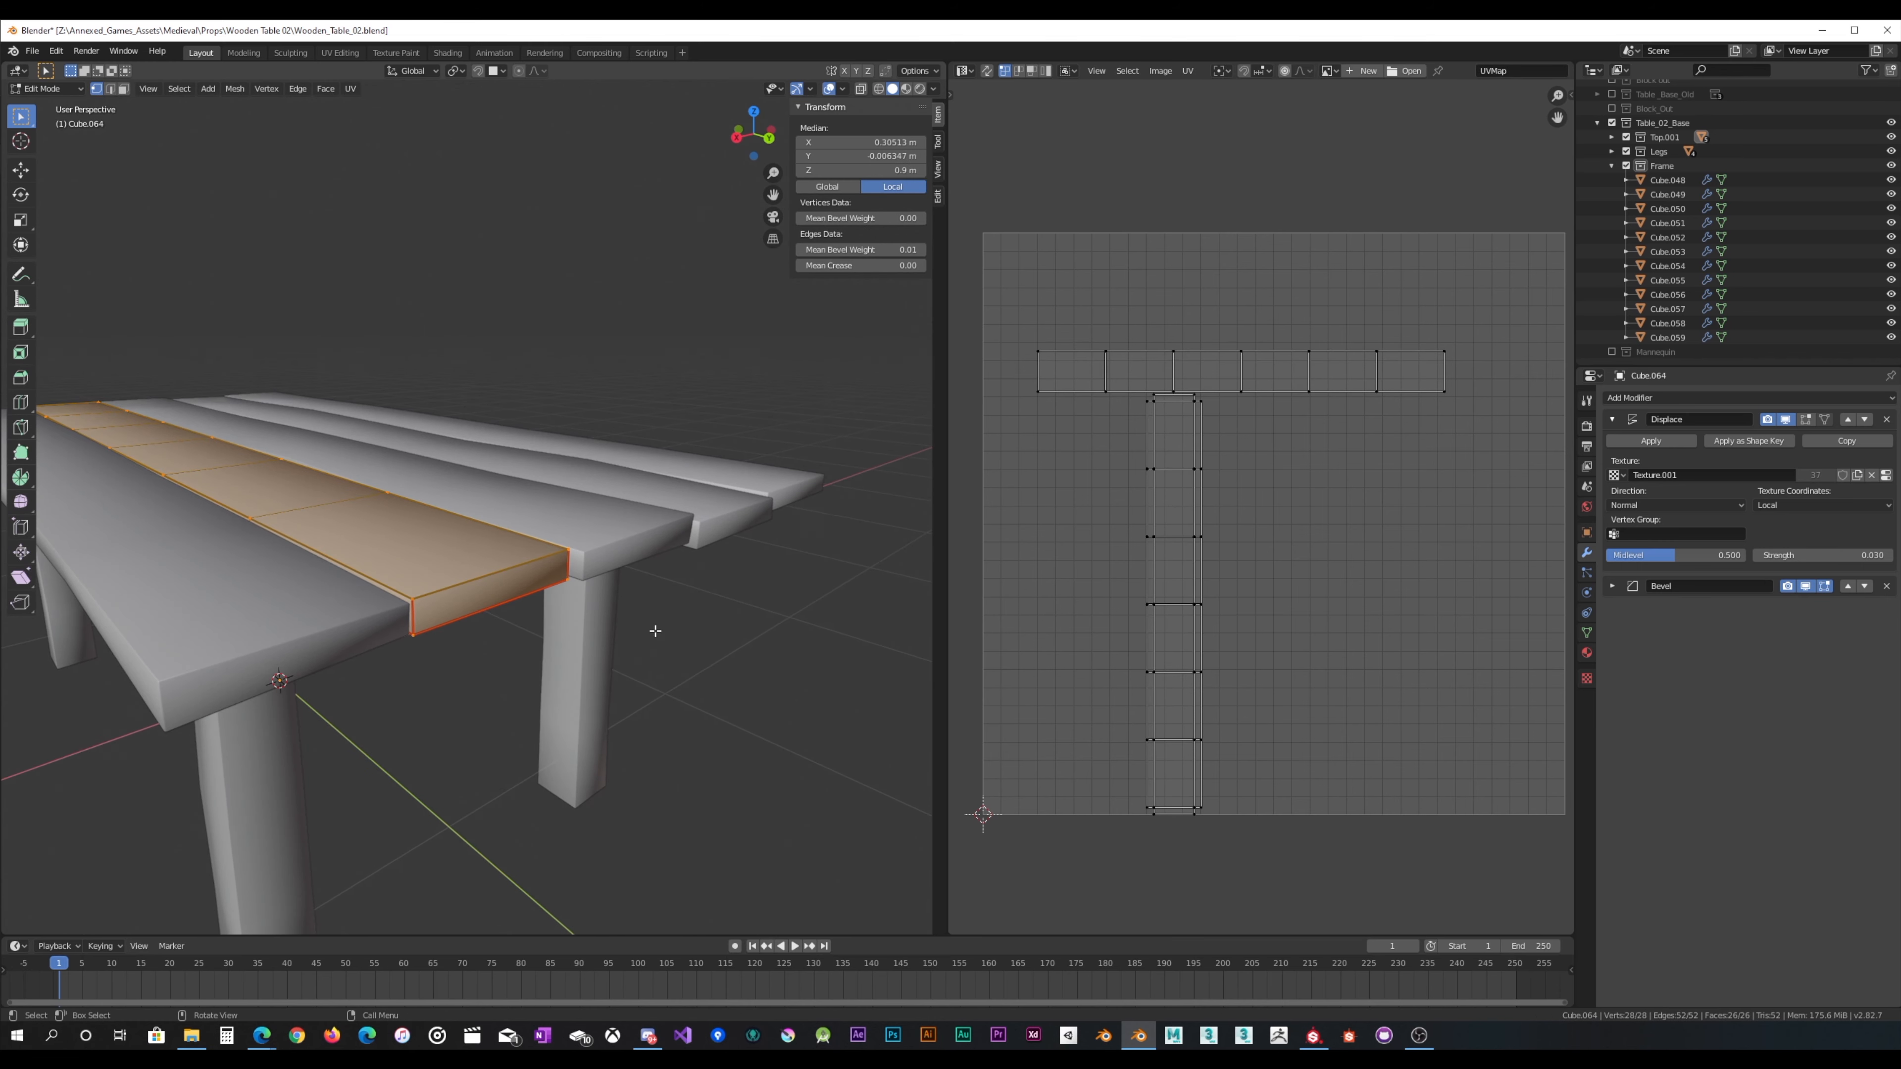
pyautogui.click(863, 90)
pyautogui.moveTo(704, 413); pyautogui.dragTo(726, 425, button='middle')
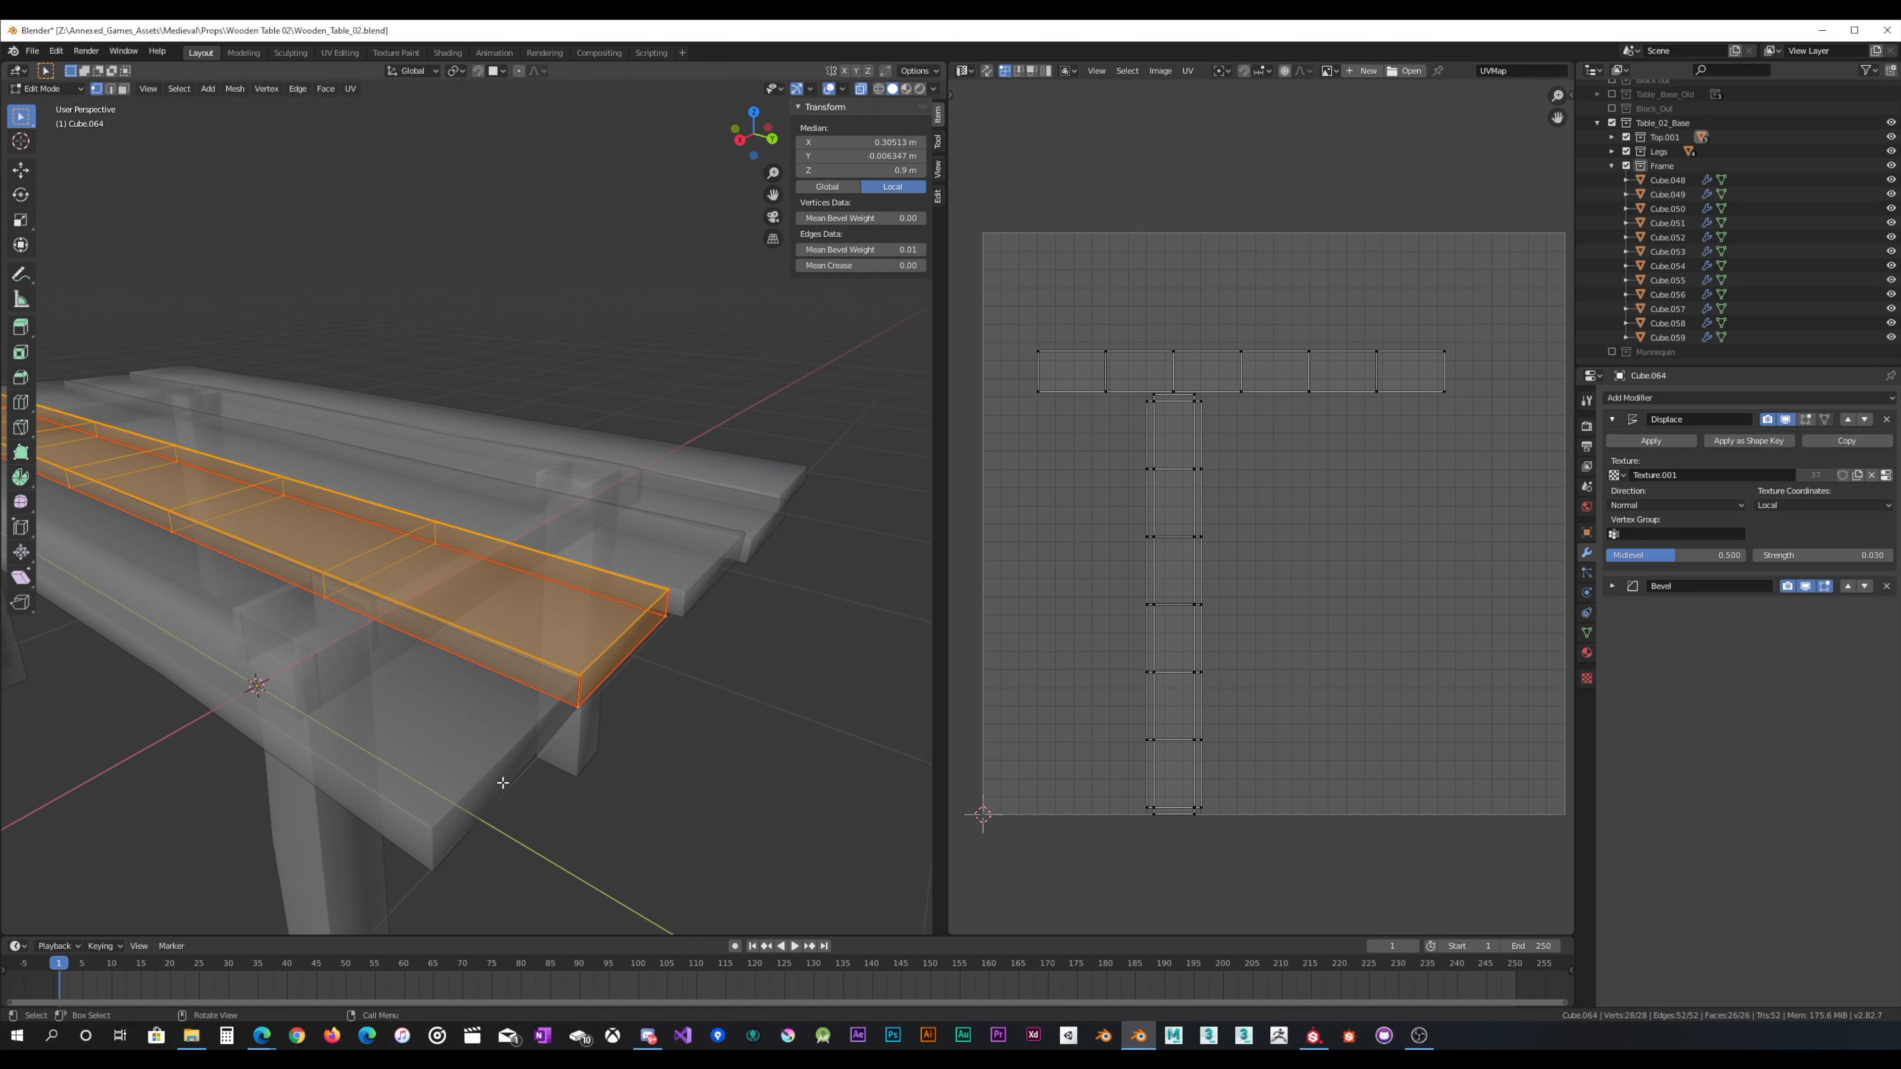
pyautogui.moveTo(508, 779); pyautogui.dragTo(751, 529)
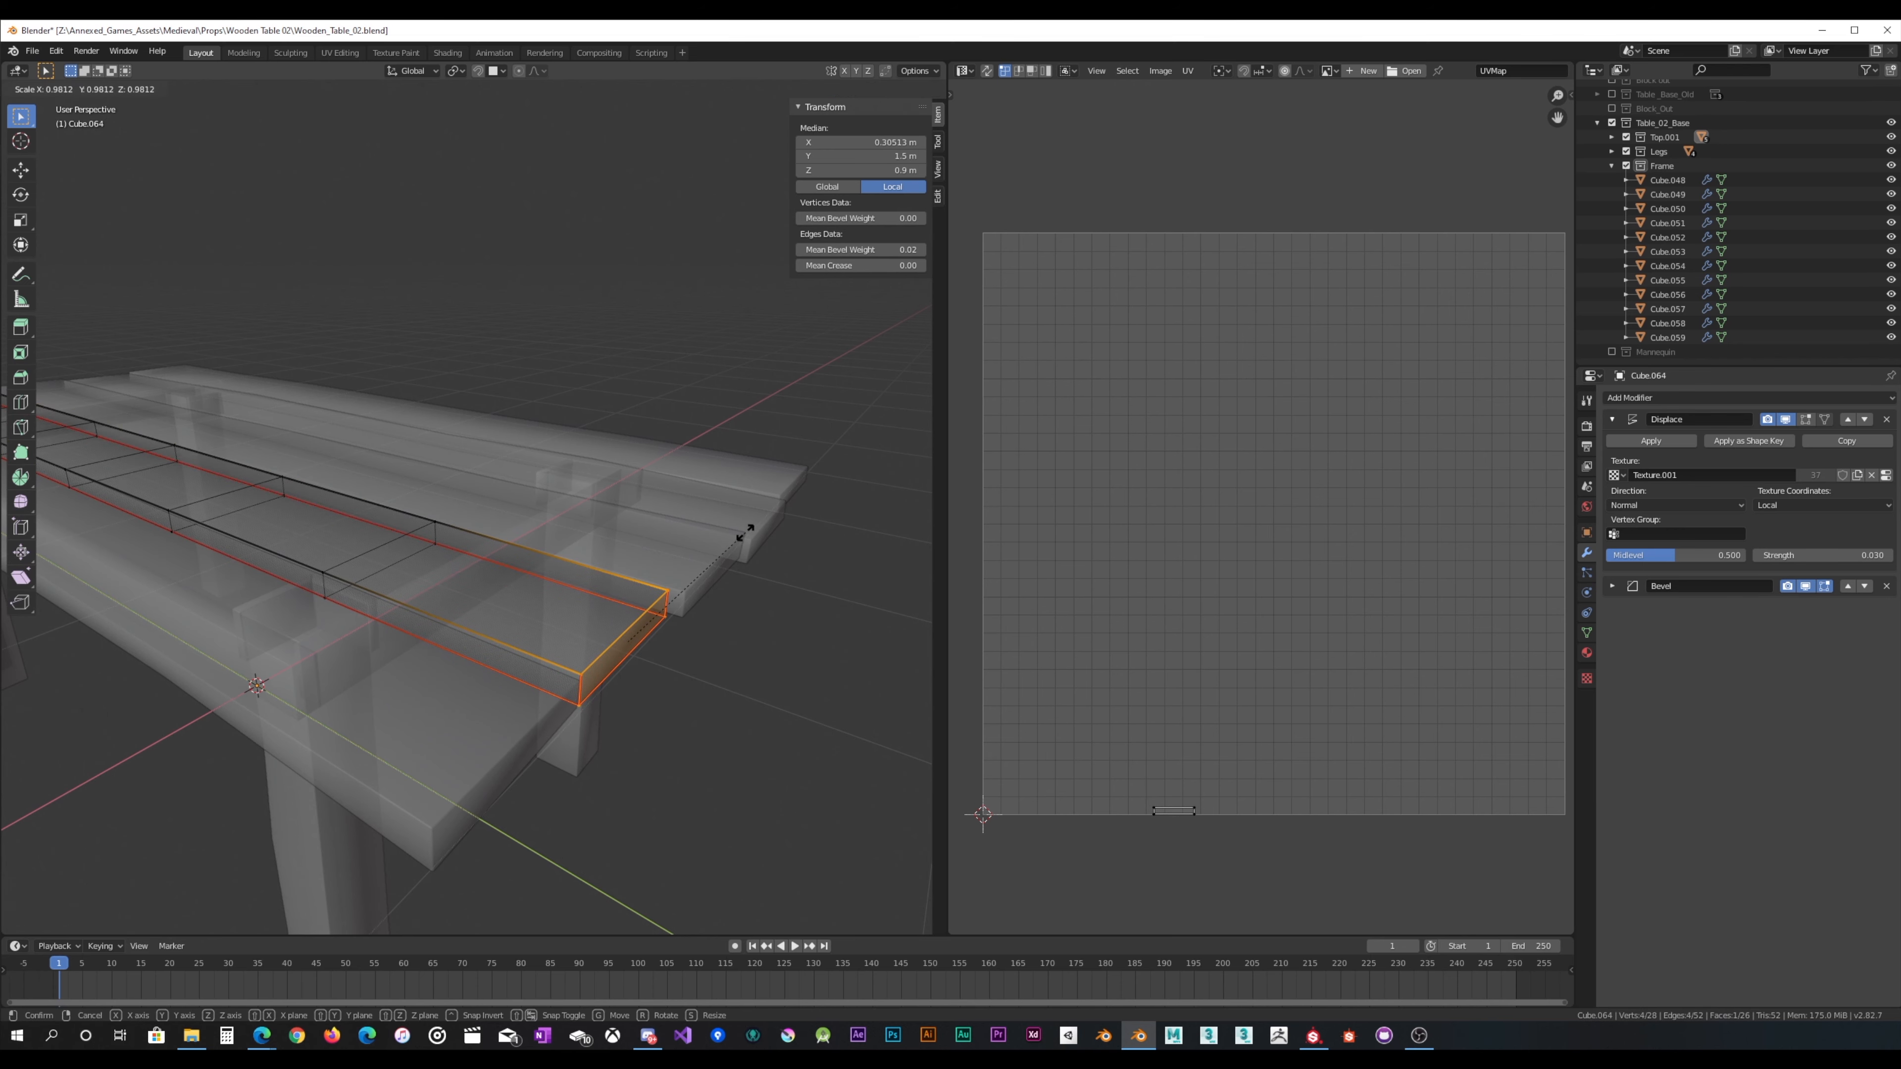
pyautogui.click(746, 533)
pyautogui.press('g')
pyautogui.press('z')
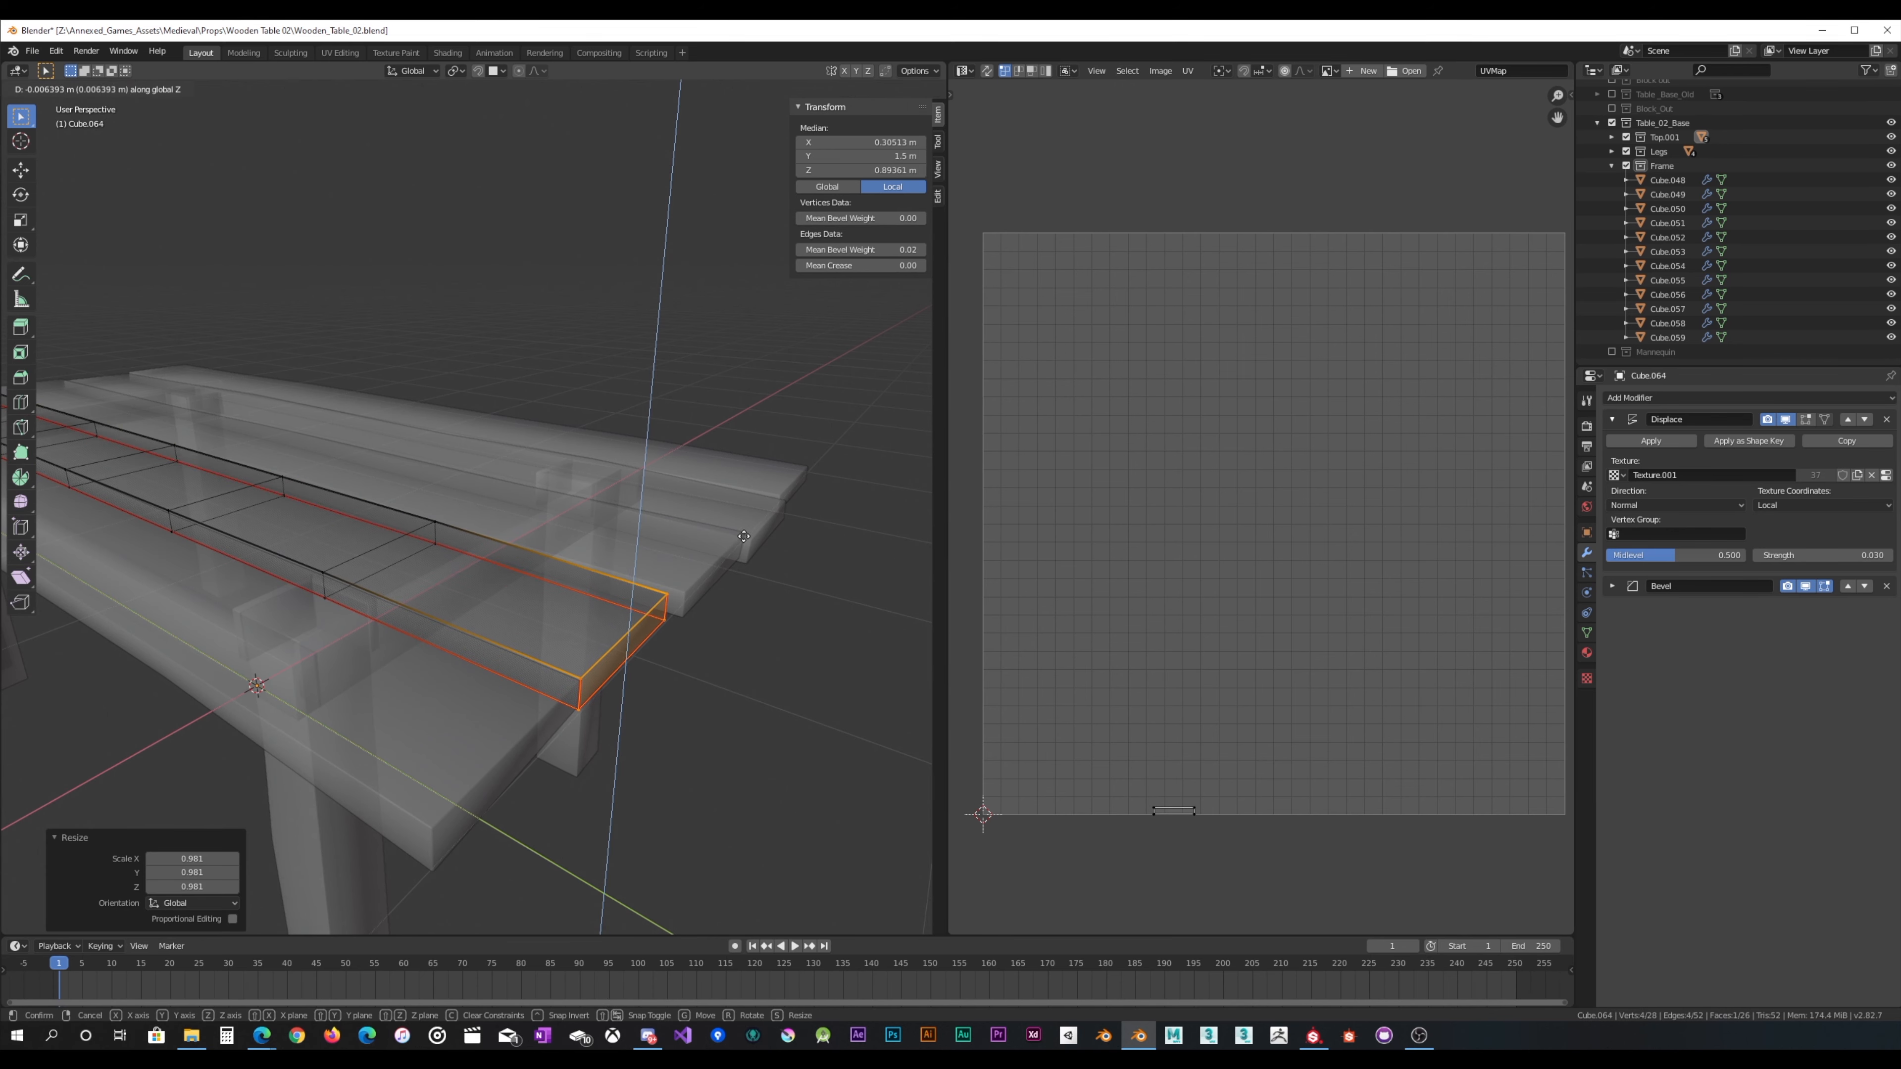
pyautogui.click(743, 536)
# Step: Raise the same plank's first loop on the positive Y side of the centre about 0.005 m along Z
pyautogui.moveTo(456, 558); pyautogui.dragTo(584, 666, button='middle')
pyautogui.moveTo(404, 723); pyautogui.dragTo(585, 487)
pyautogui.press('g')
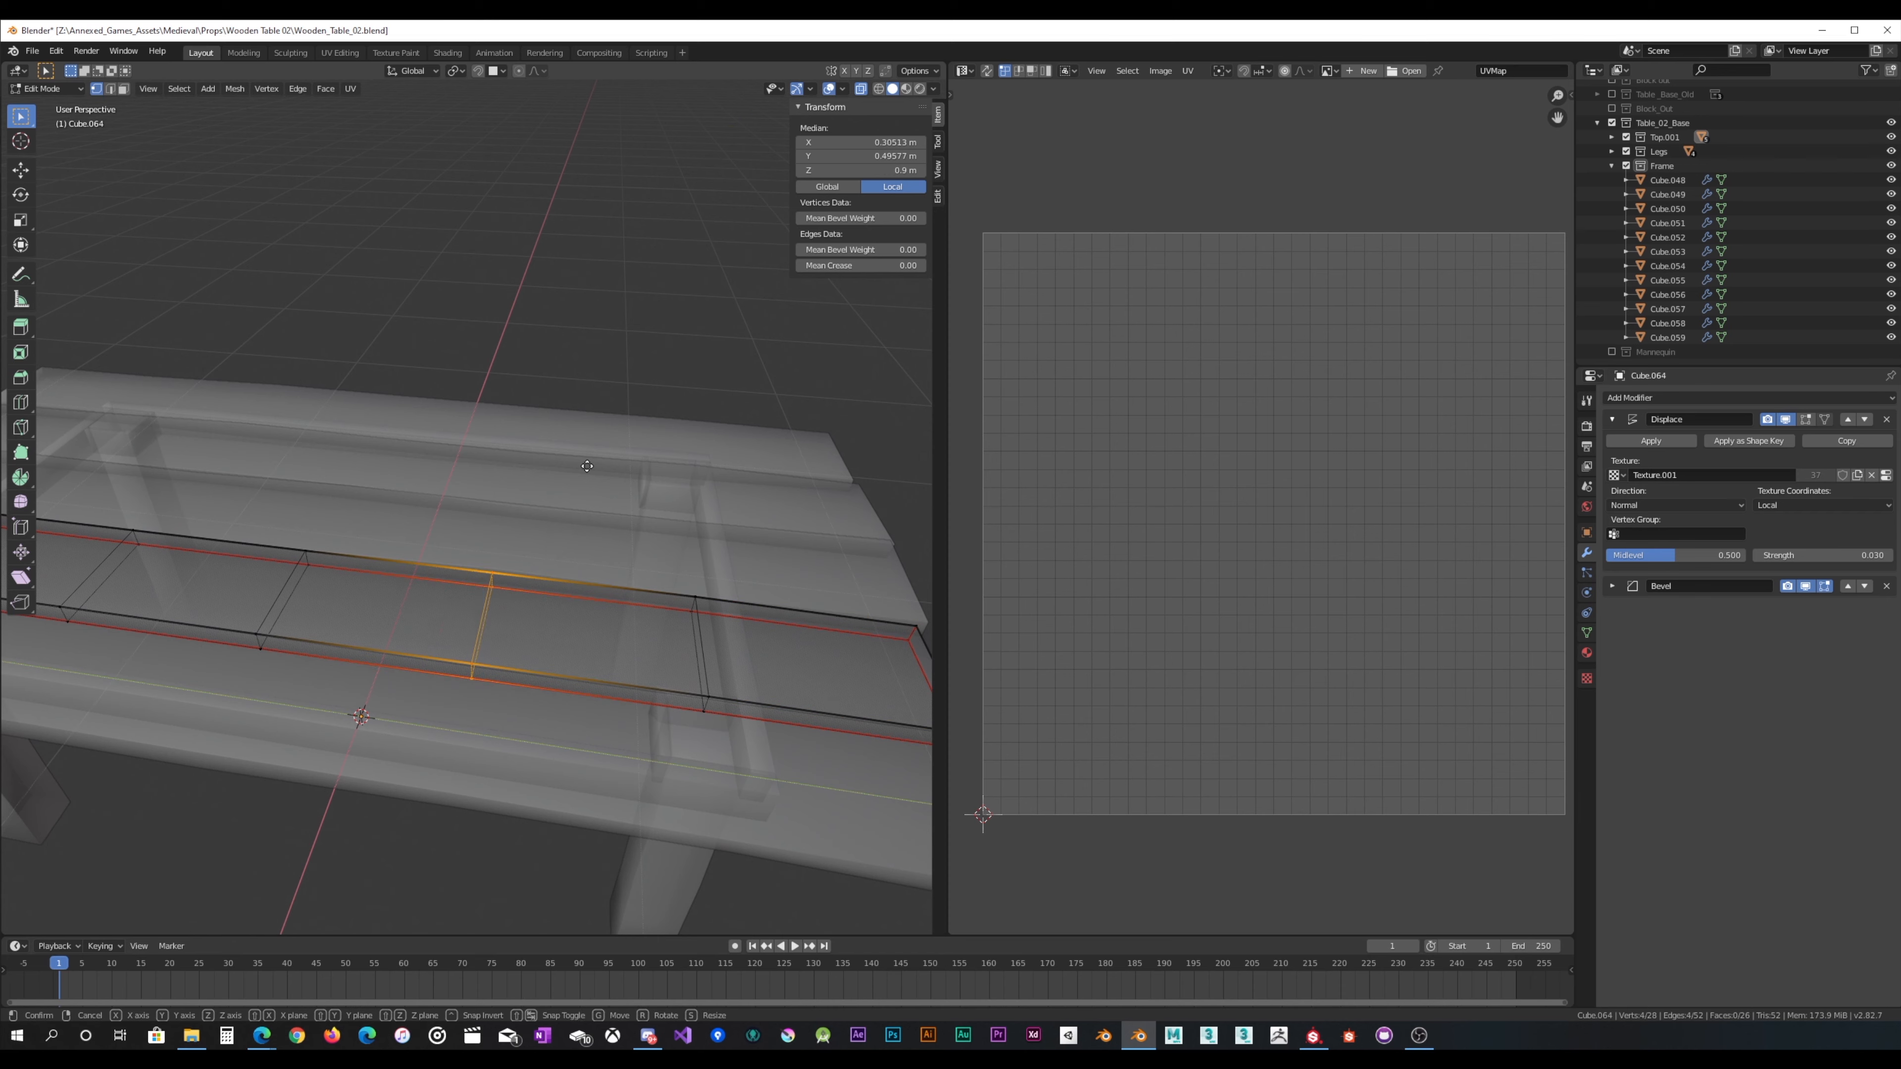
pyautogui.click(586, 466)
# Step: Raise the same plank's centre loop about 0.0024 m along Z and slightly adjust its position and scale
pyautogui.keyDown('shift'); pyautogui.moveTo(442, 522); pyautogui.dragTo(562, 514, button='middle'); pyautogui.keyUp('shift')
pyautogui.moveTo(342, 698); pyautogui.dragTo(524, 486)
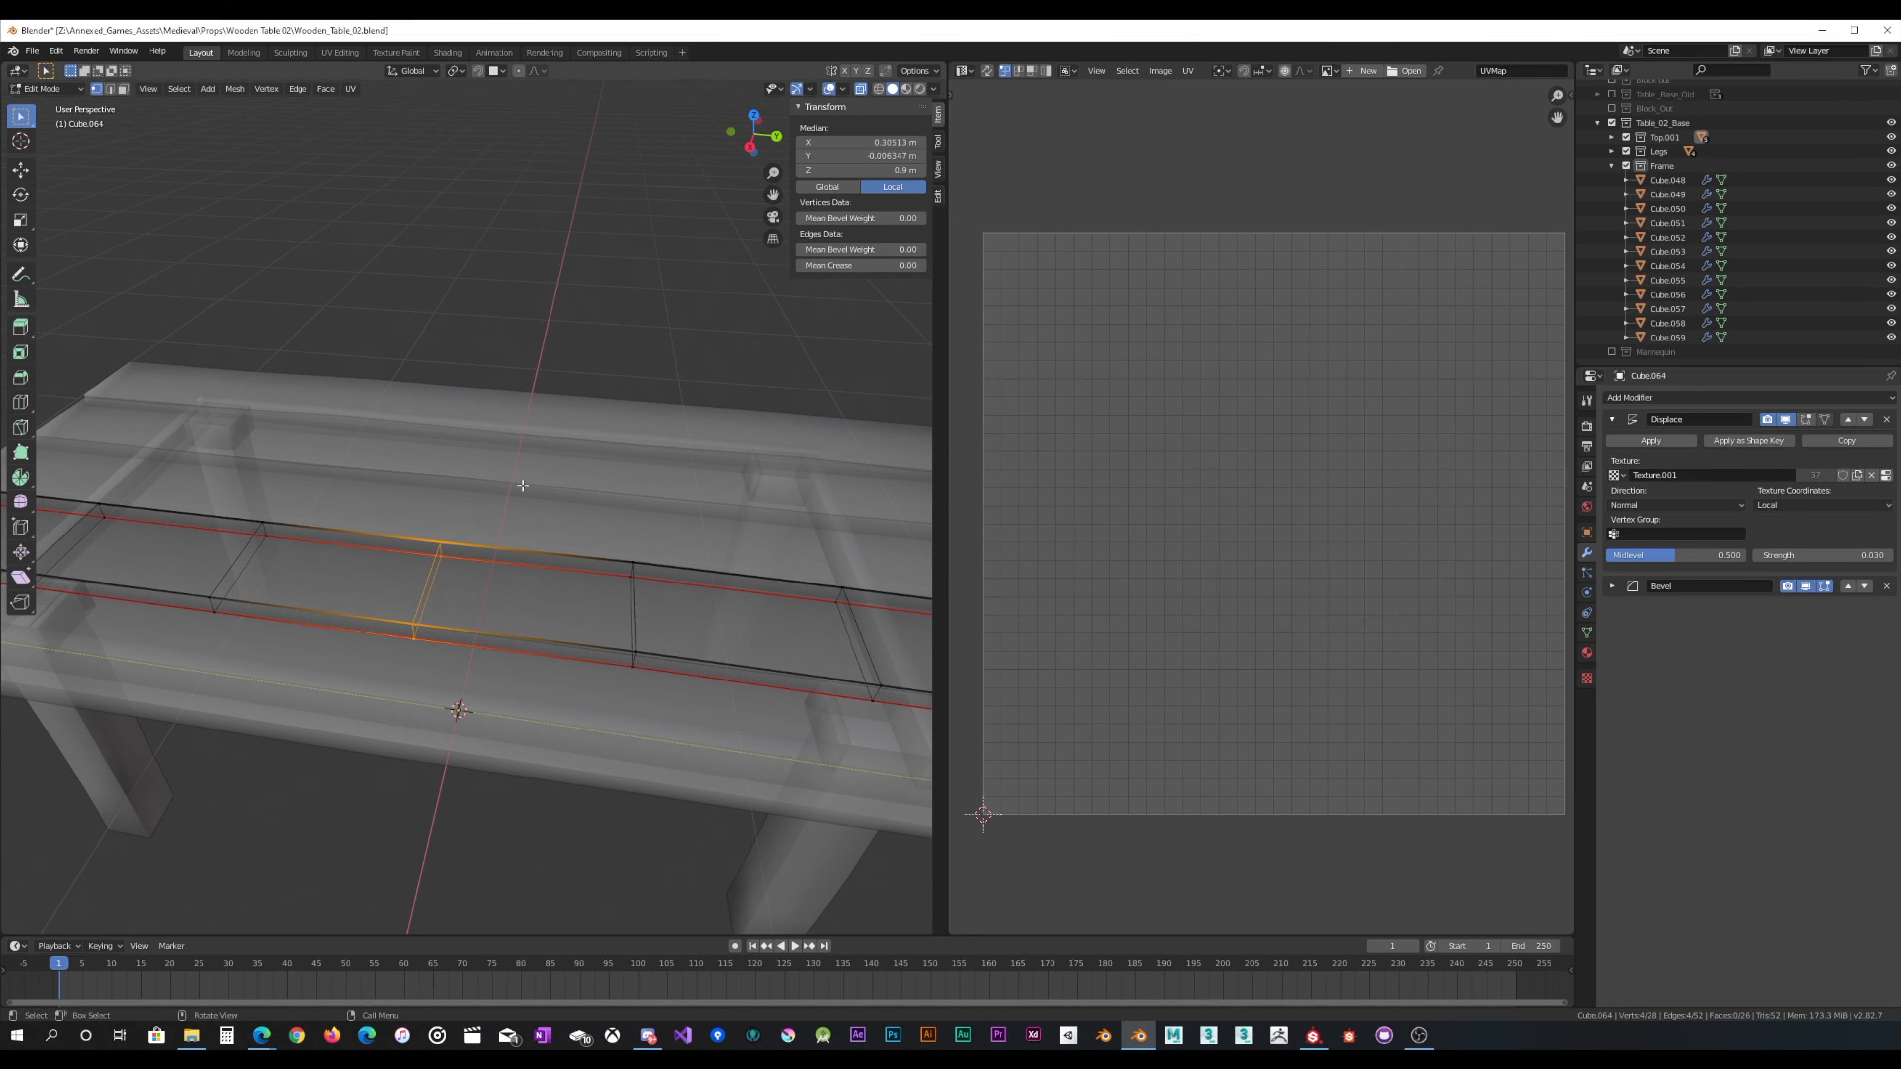
pyautogui.click(522, 485)
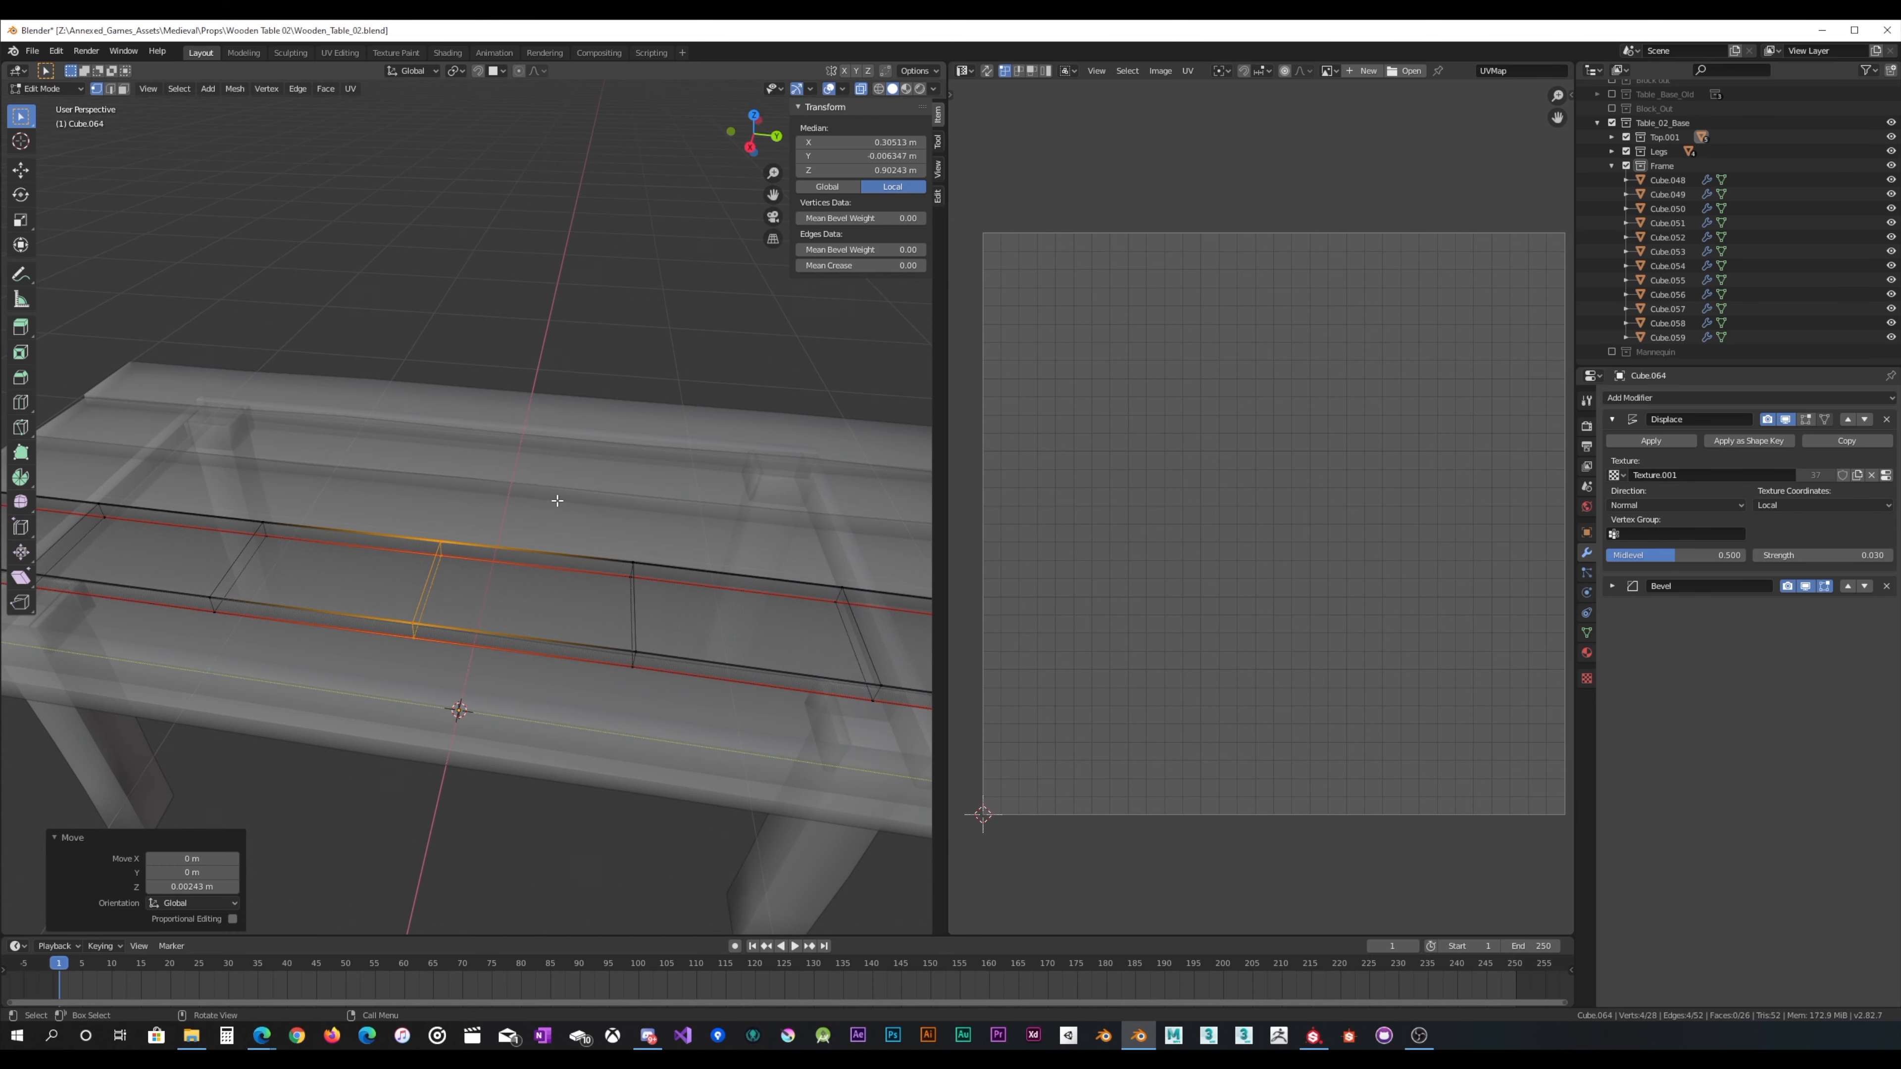
pyautogui.press('g')
pyautogui.click(553, 501)
pyautogui.press('s')
pyautogui.click(577, 540)
# Step: Slightly scale the same plank's first loop on the positive Y side of the centre
pyautogui.moveTo(696, 546); pyautogui.dragTo(700, 535)
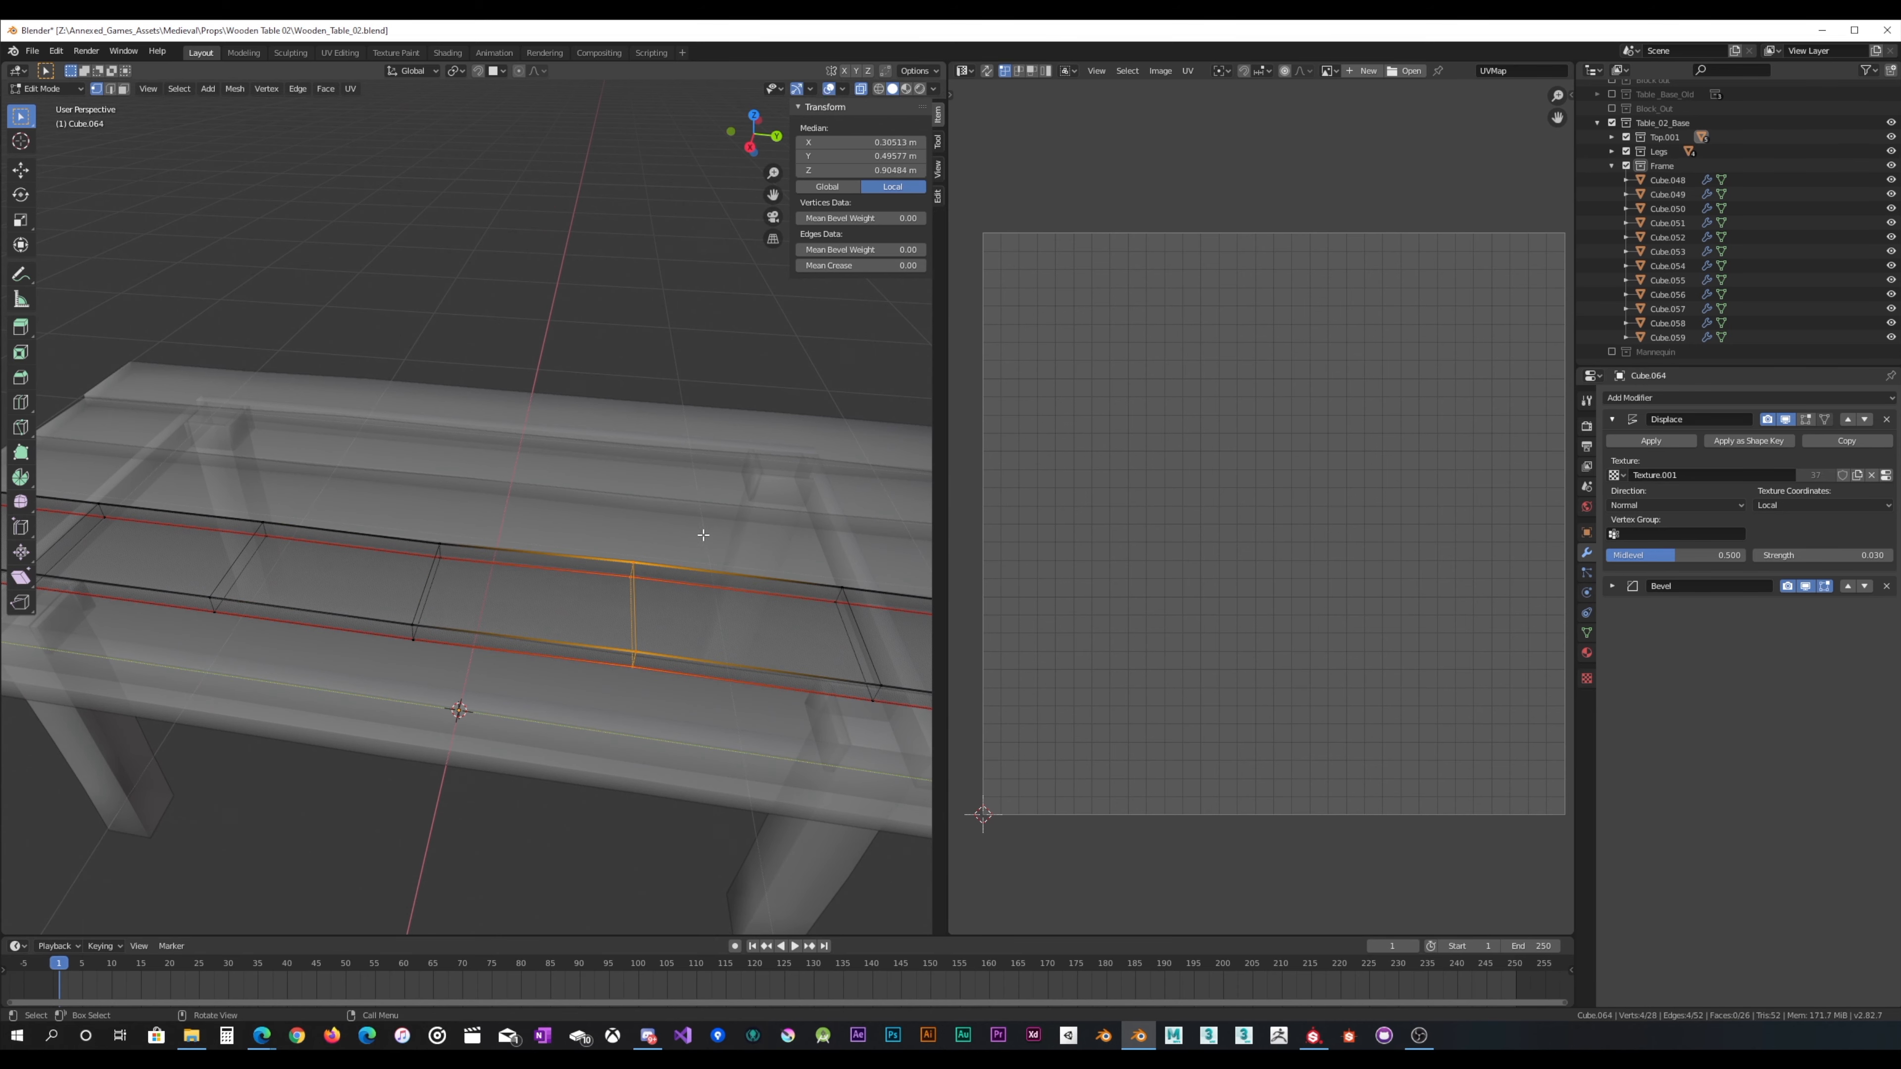
pyautogui.press('s')
pyautogui.click(704, 530)
# Step: Lower the first loop on the negative Y side about 0.0027 m, scale it to about 1.01 and shift it about 0.0025 m along X
pyautogui.moveTo(391, 543); pyautogui.dragTo(199, 703, button='middle')
pyautogui.keyDown('alt'); pyautogui.click(253, 600); pyautogui.keyUp('alt')
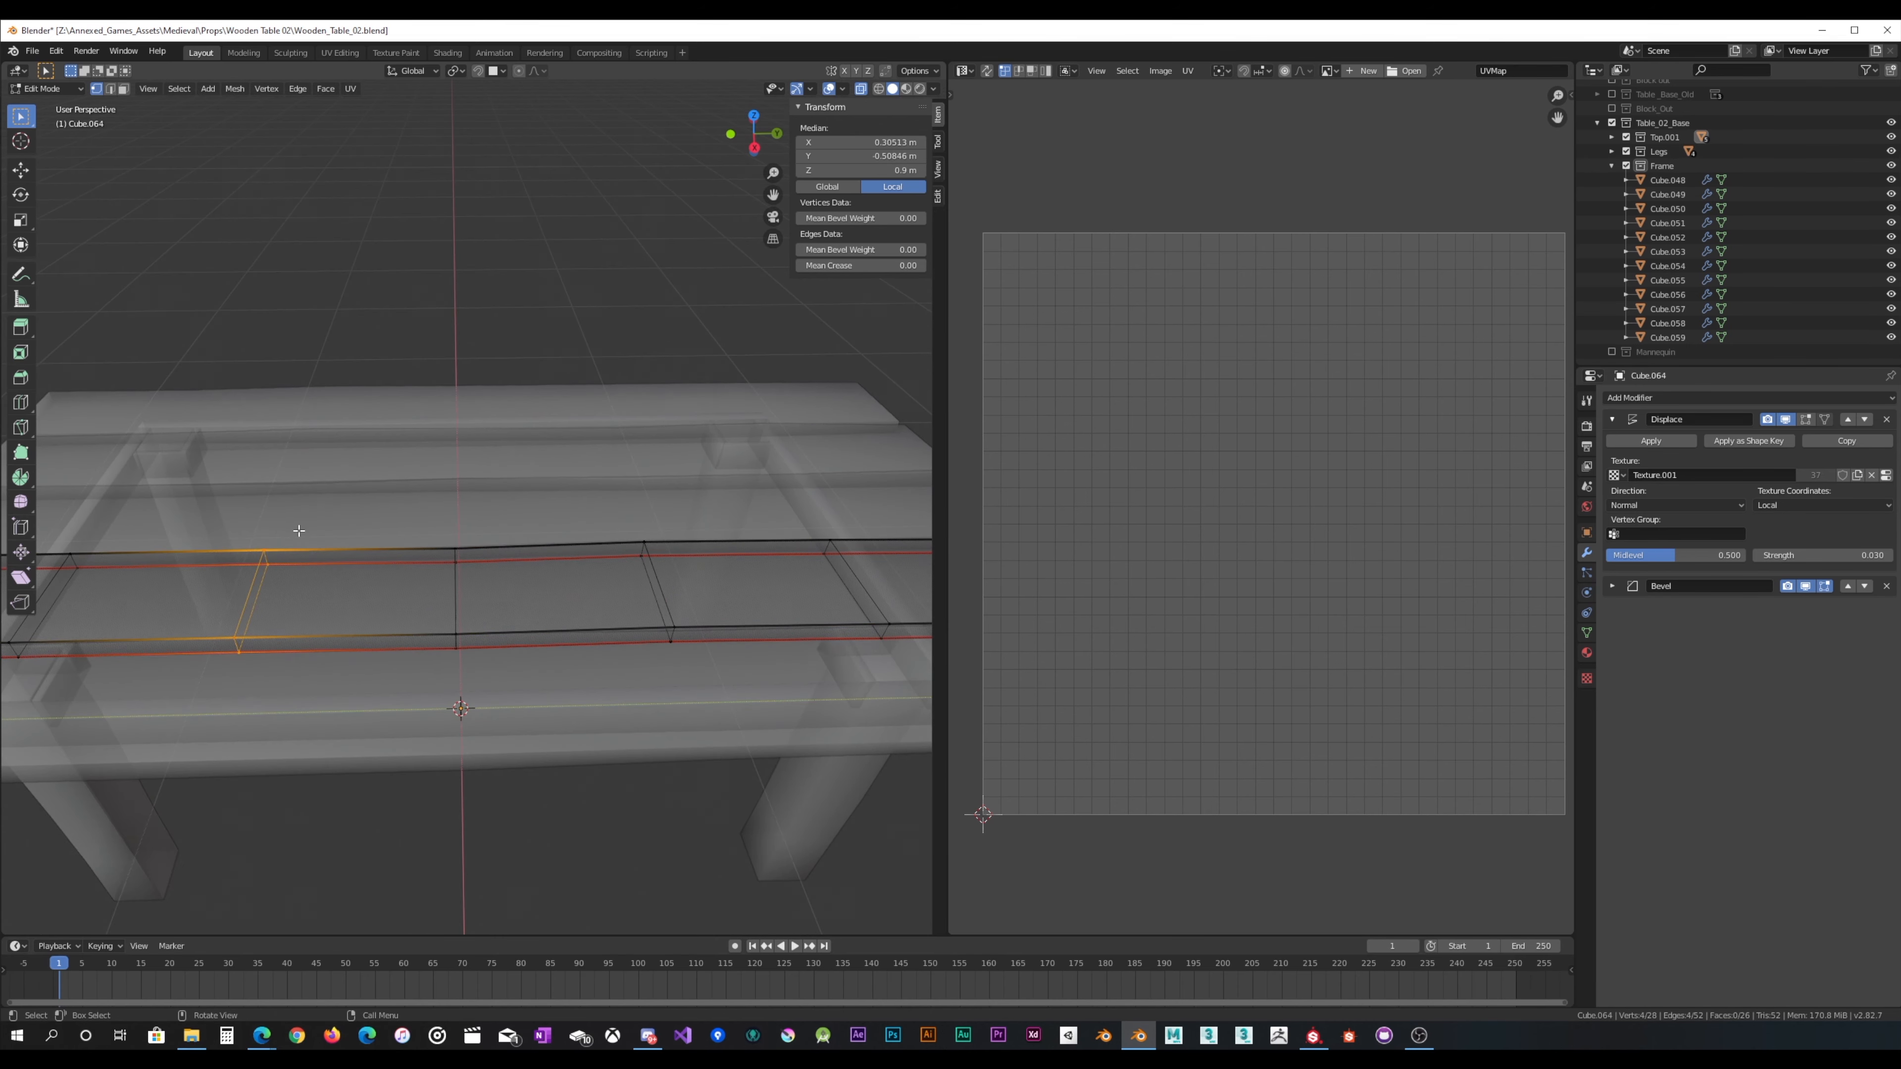
pyautogui.moveTo(297, 539); pyautogui.dragTo(497, 504, button='middle')
pyautogui.press('z')
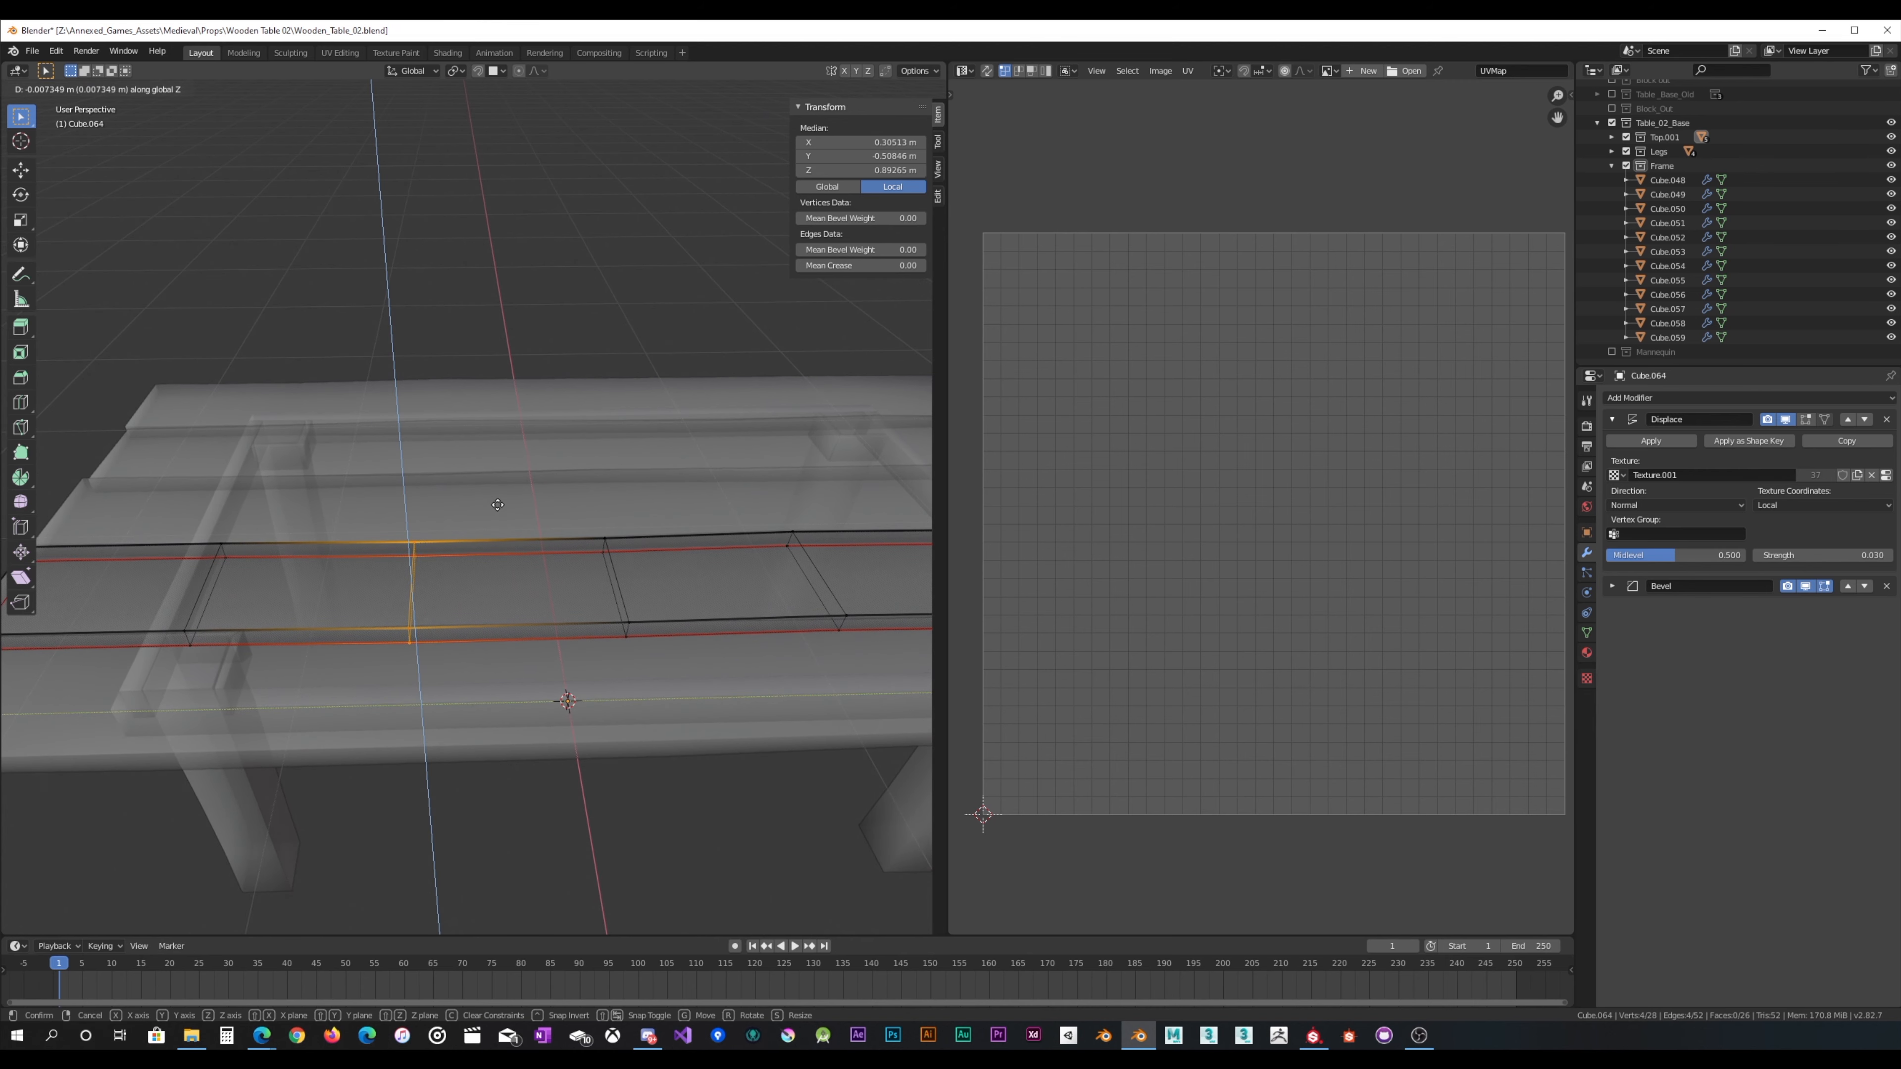
pyautogui.click(498, 504)
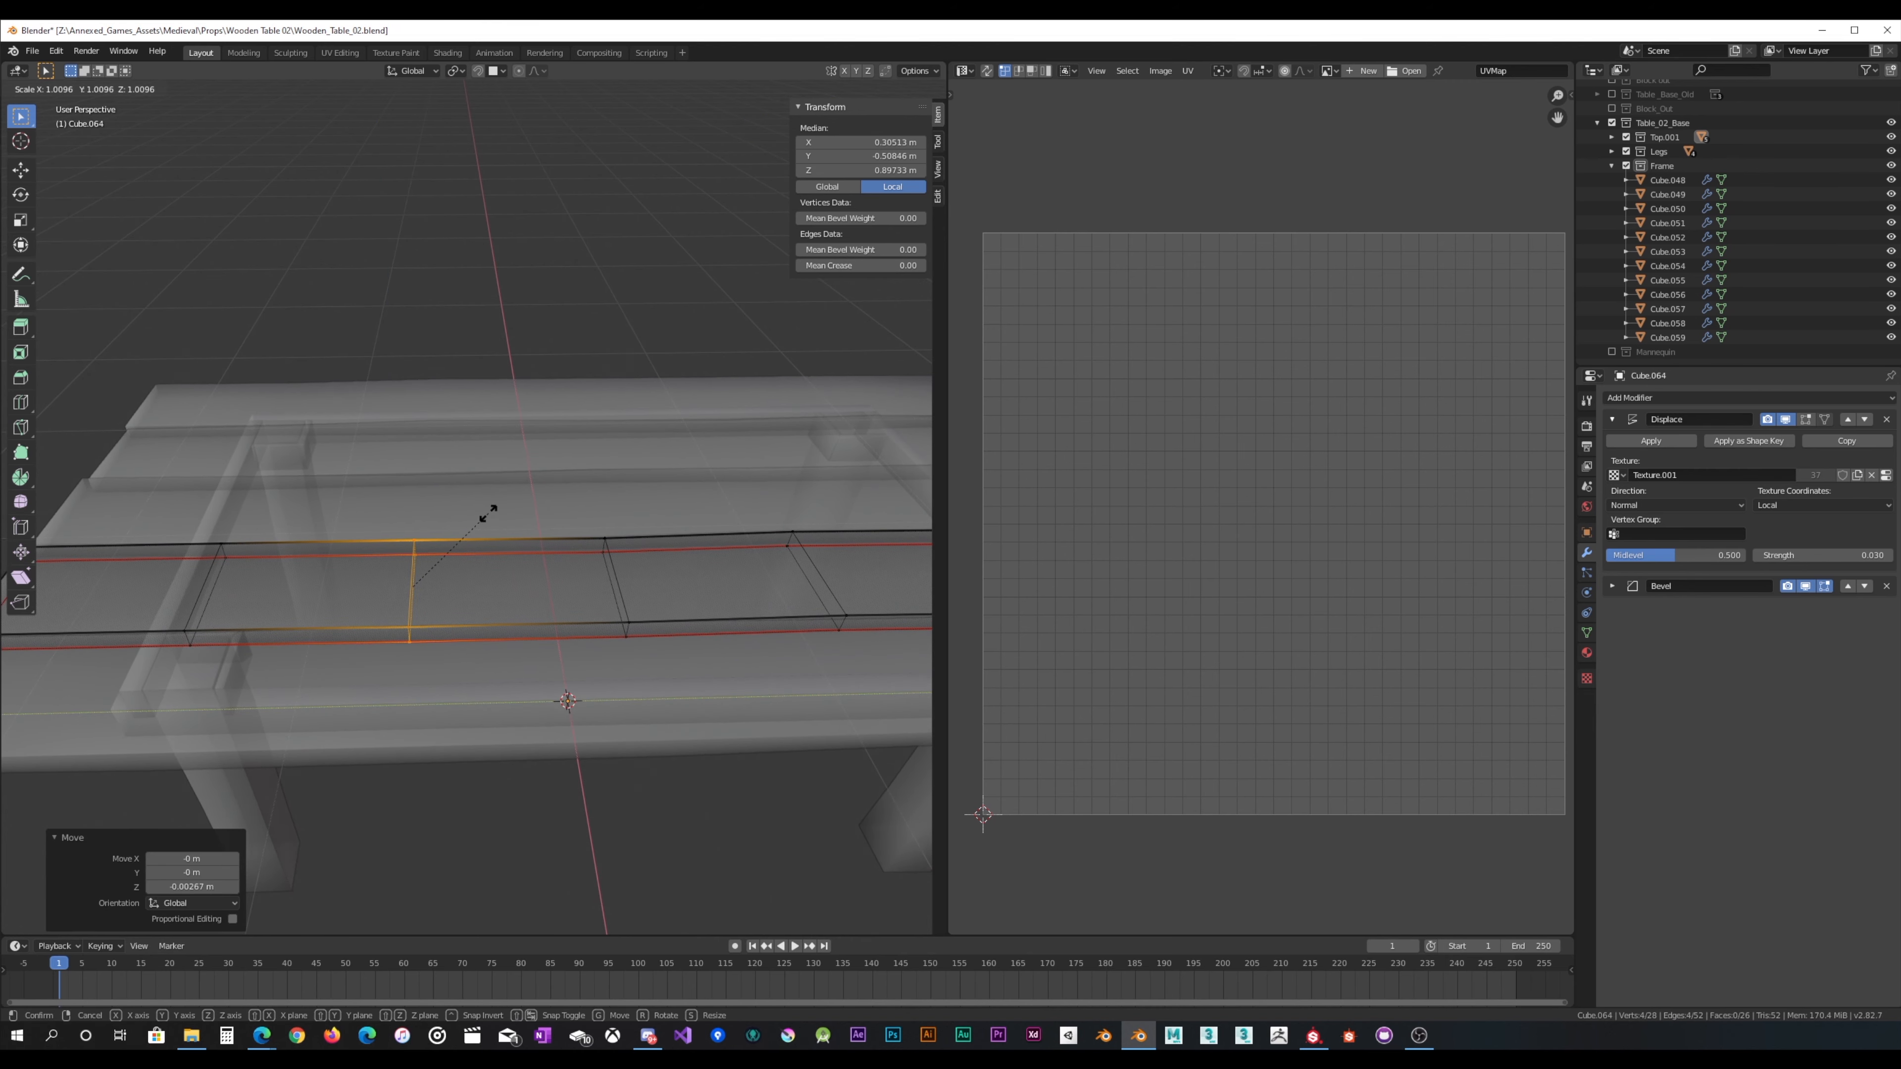
pyautogui.click(486, 515)
pyautogui.click(485, 516)
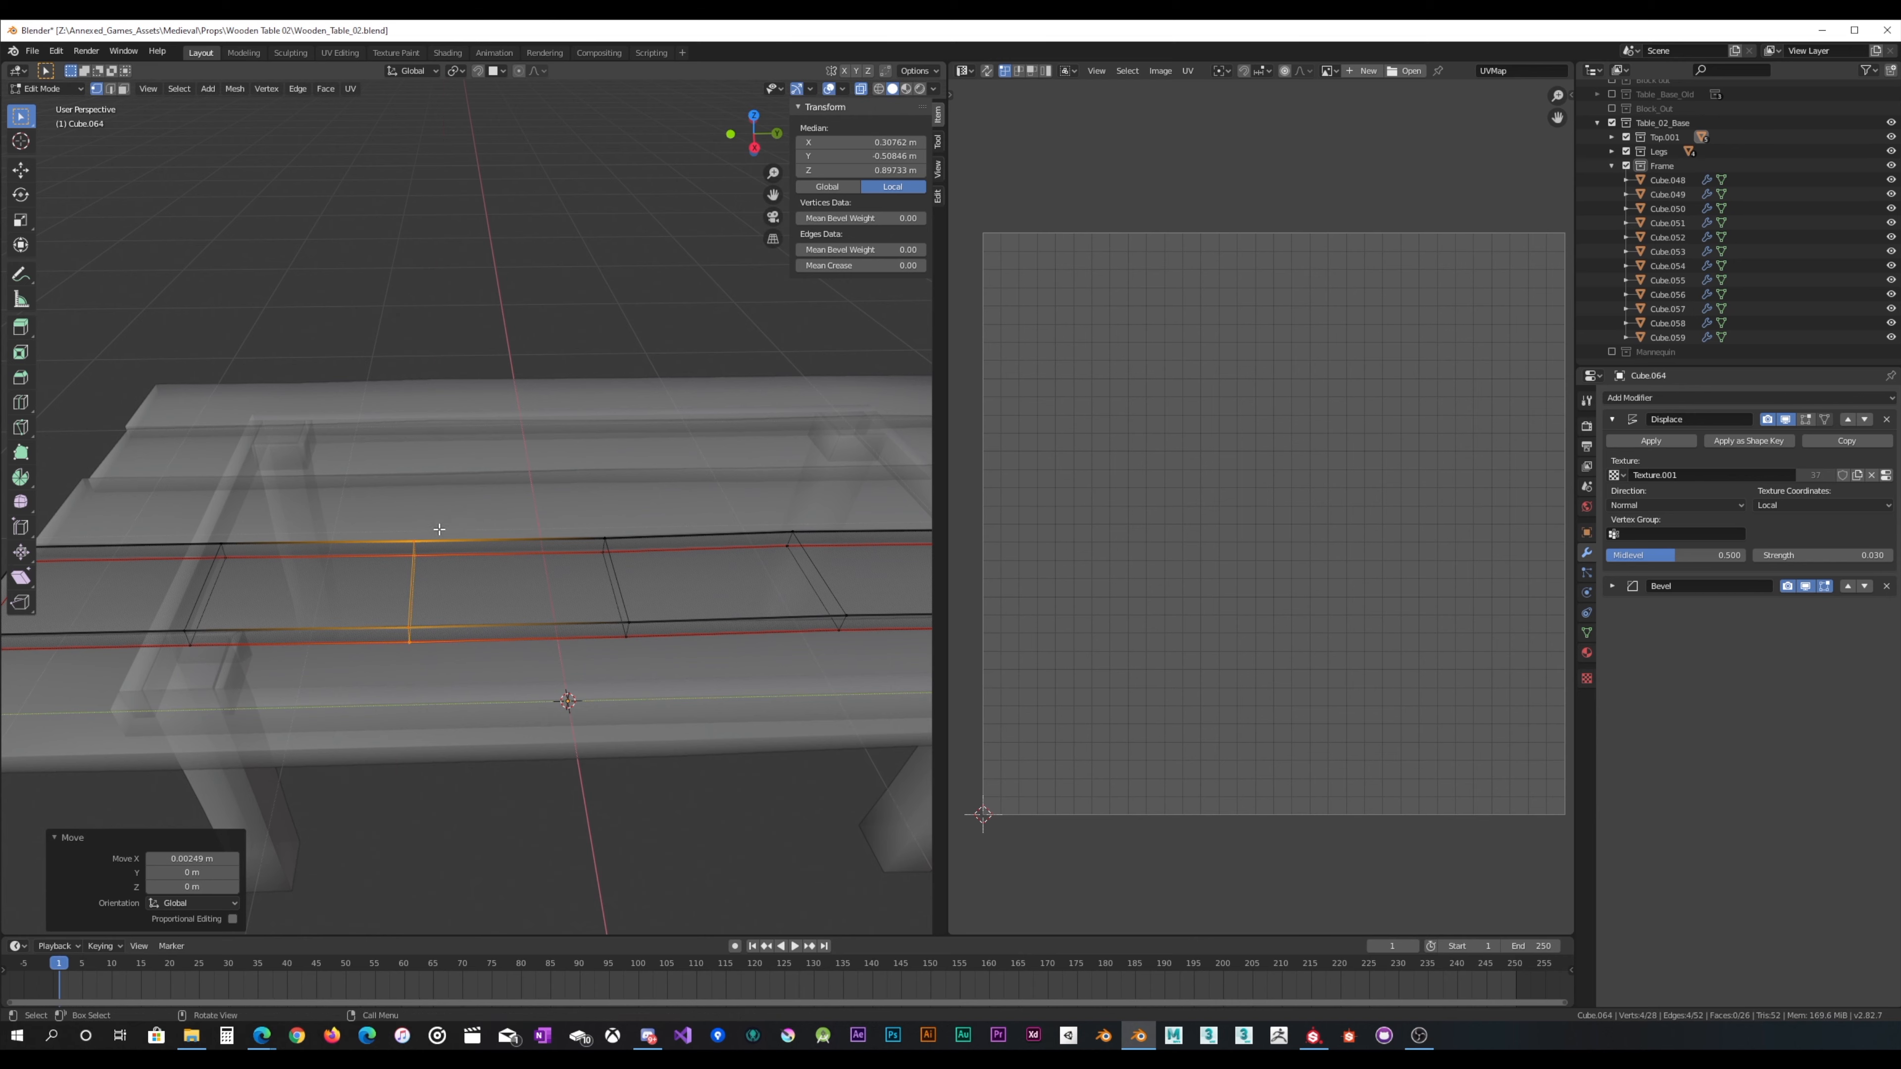
# Step: Scale the same plank's negative Y end to about 0.987 and lower it about 0.015 m along Z
pyautogui.moveTo(486, 516); pyautogui.dragTo(565, 523, button='middle')
pyautogui.click(221, 588)
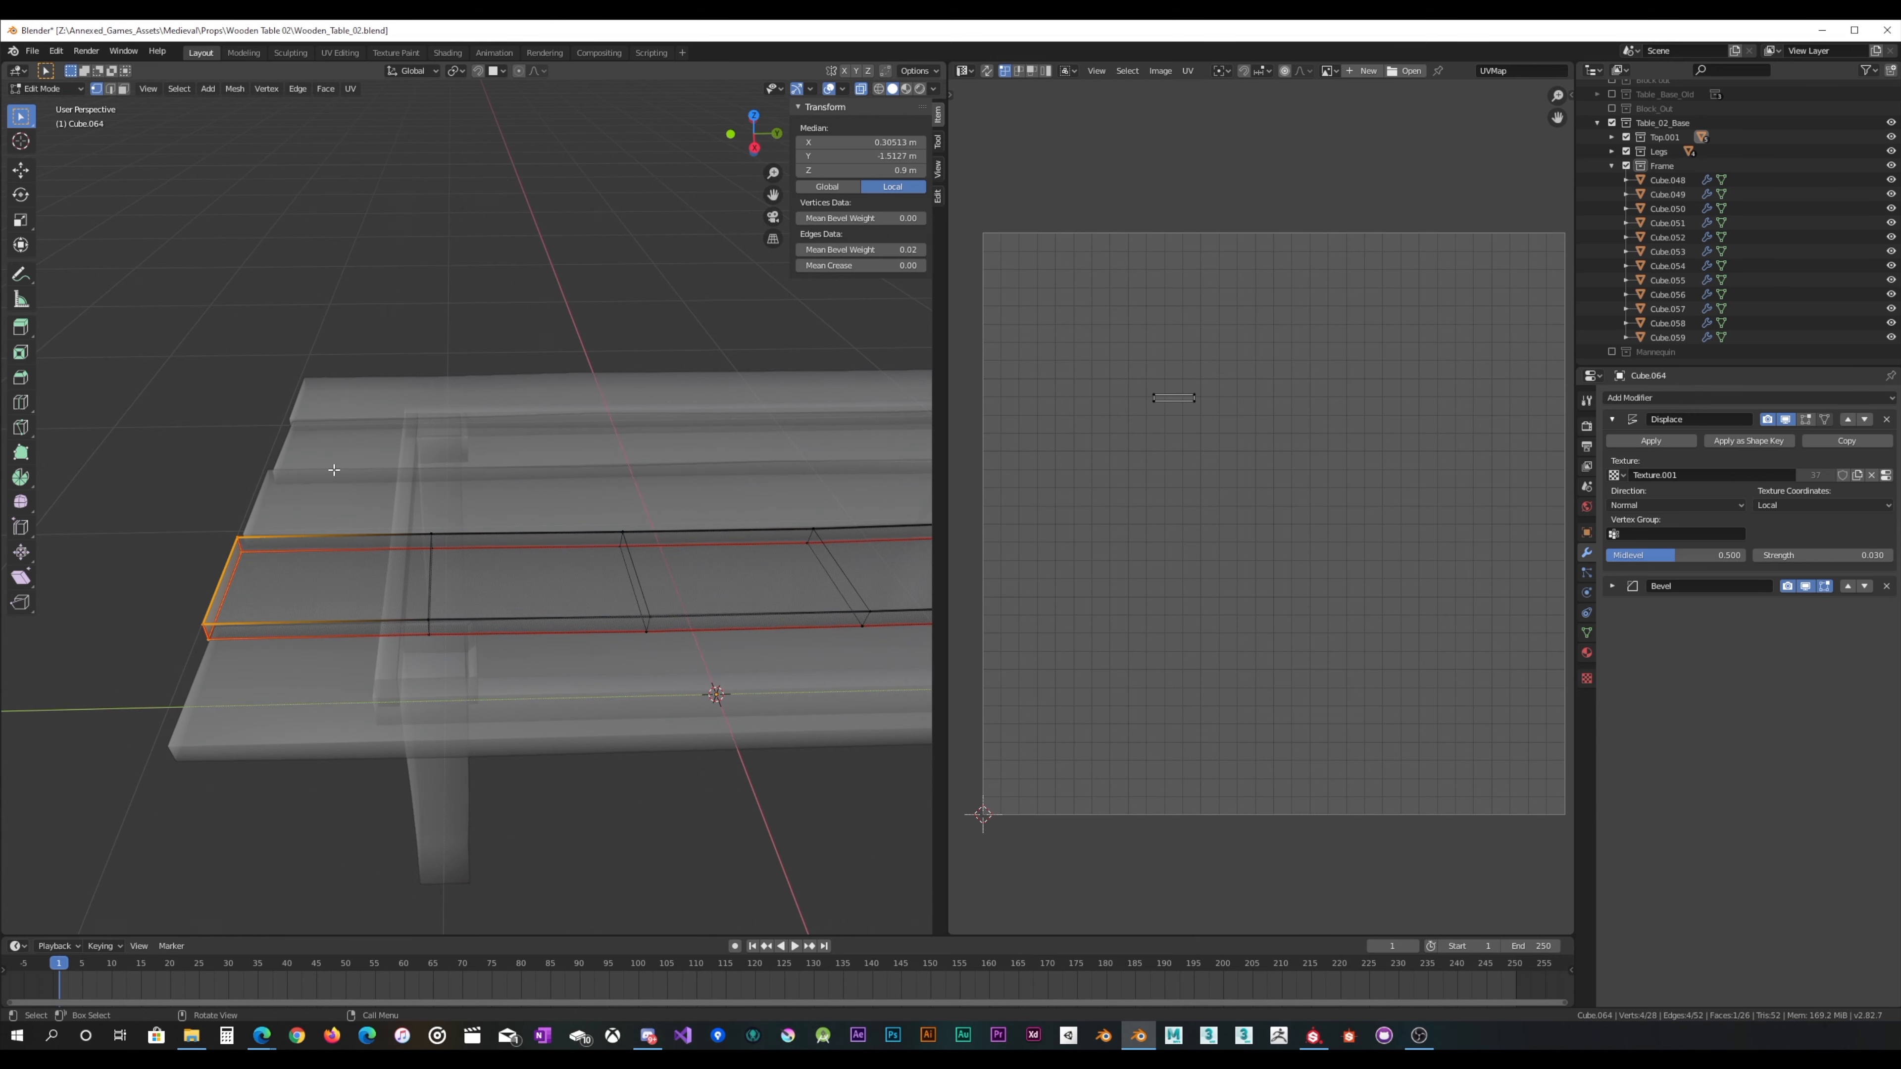
pyautogui.press('s')
pyautogui.click(443, 477)
pyautogui.press('g')
pyautogui.press('z')
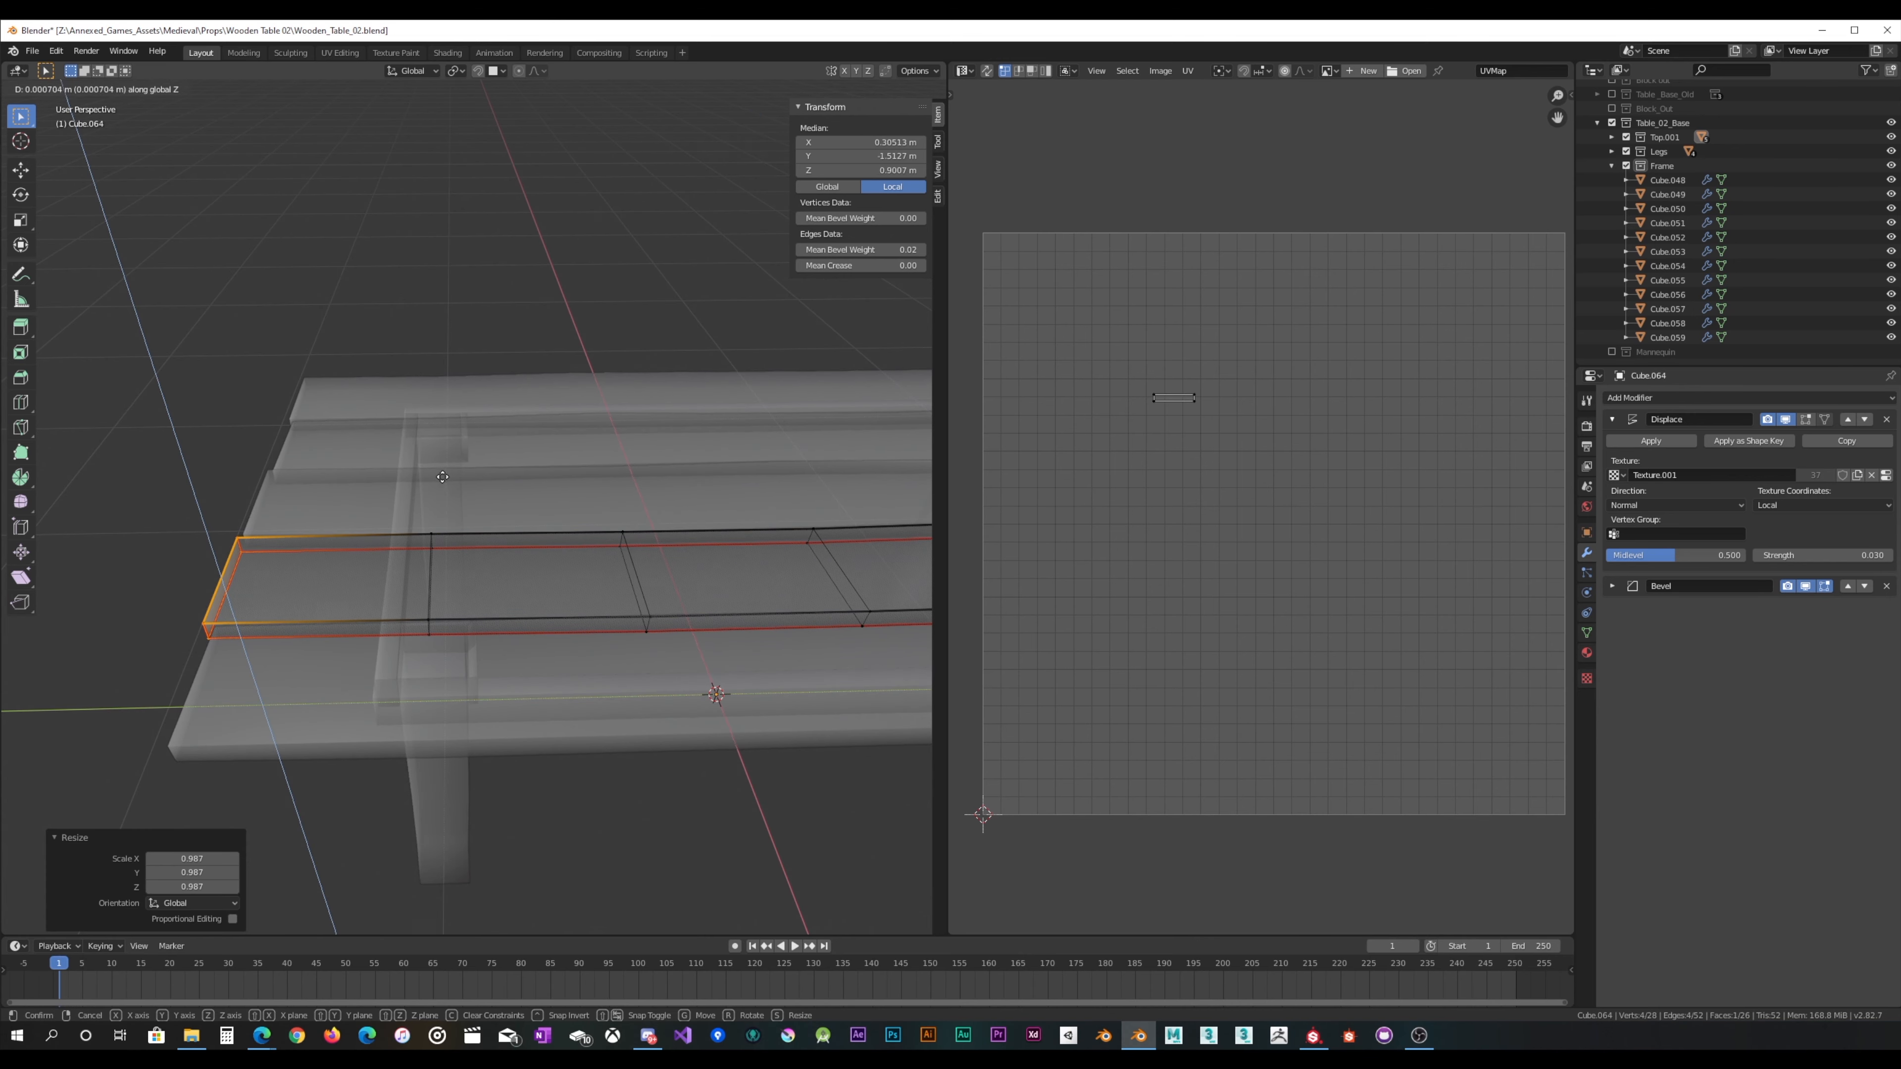
pyautogui.click(438, 482)
# Step: Turn off X-ray and raise the same plank's negative Y end about 0.009 m along Z
pyautogui.moveTo(438, 483); pyautogui.dragTo(554, 429, button='middle')
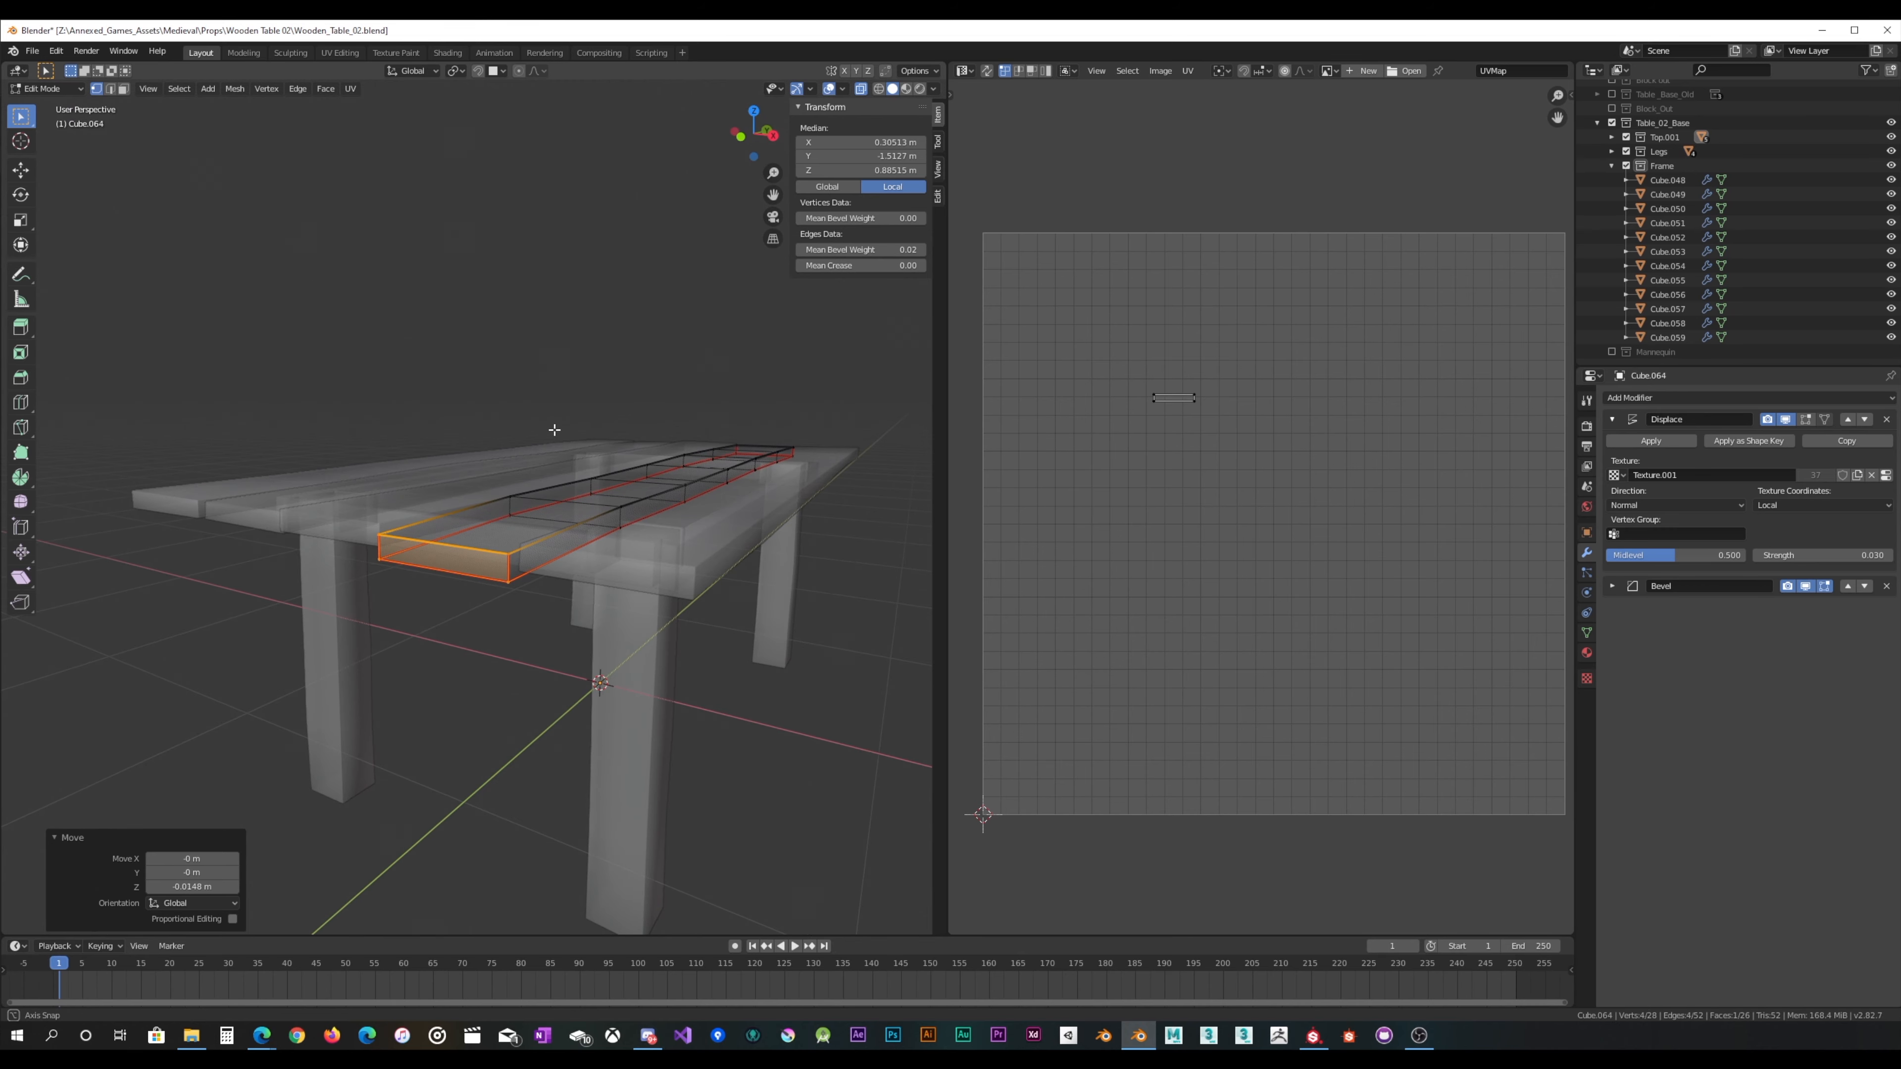
pyautogui.click(861, 89)
pyautogui.press('Tab')
pyautogui.moveTo(698, 419)
pyautogui.mouseDown(button='middle')
pyautogui.moveTo(754, 412)
pyautogui.moveTo(721, 428)
pyautogui.mouseUp(button='middle')
pyautogui.press('Tab')
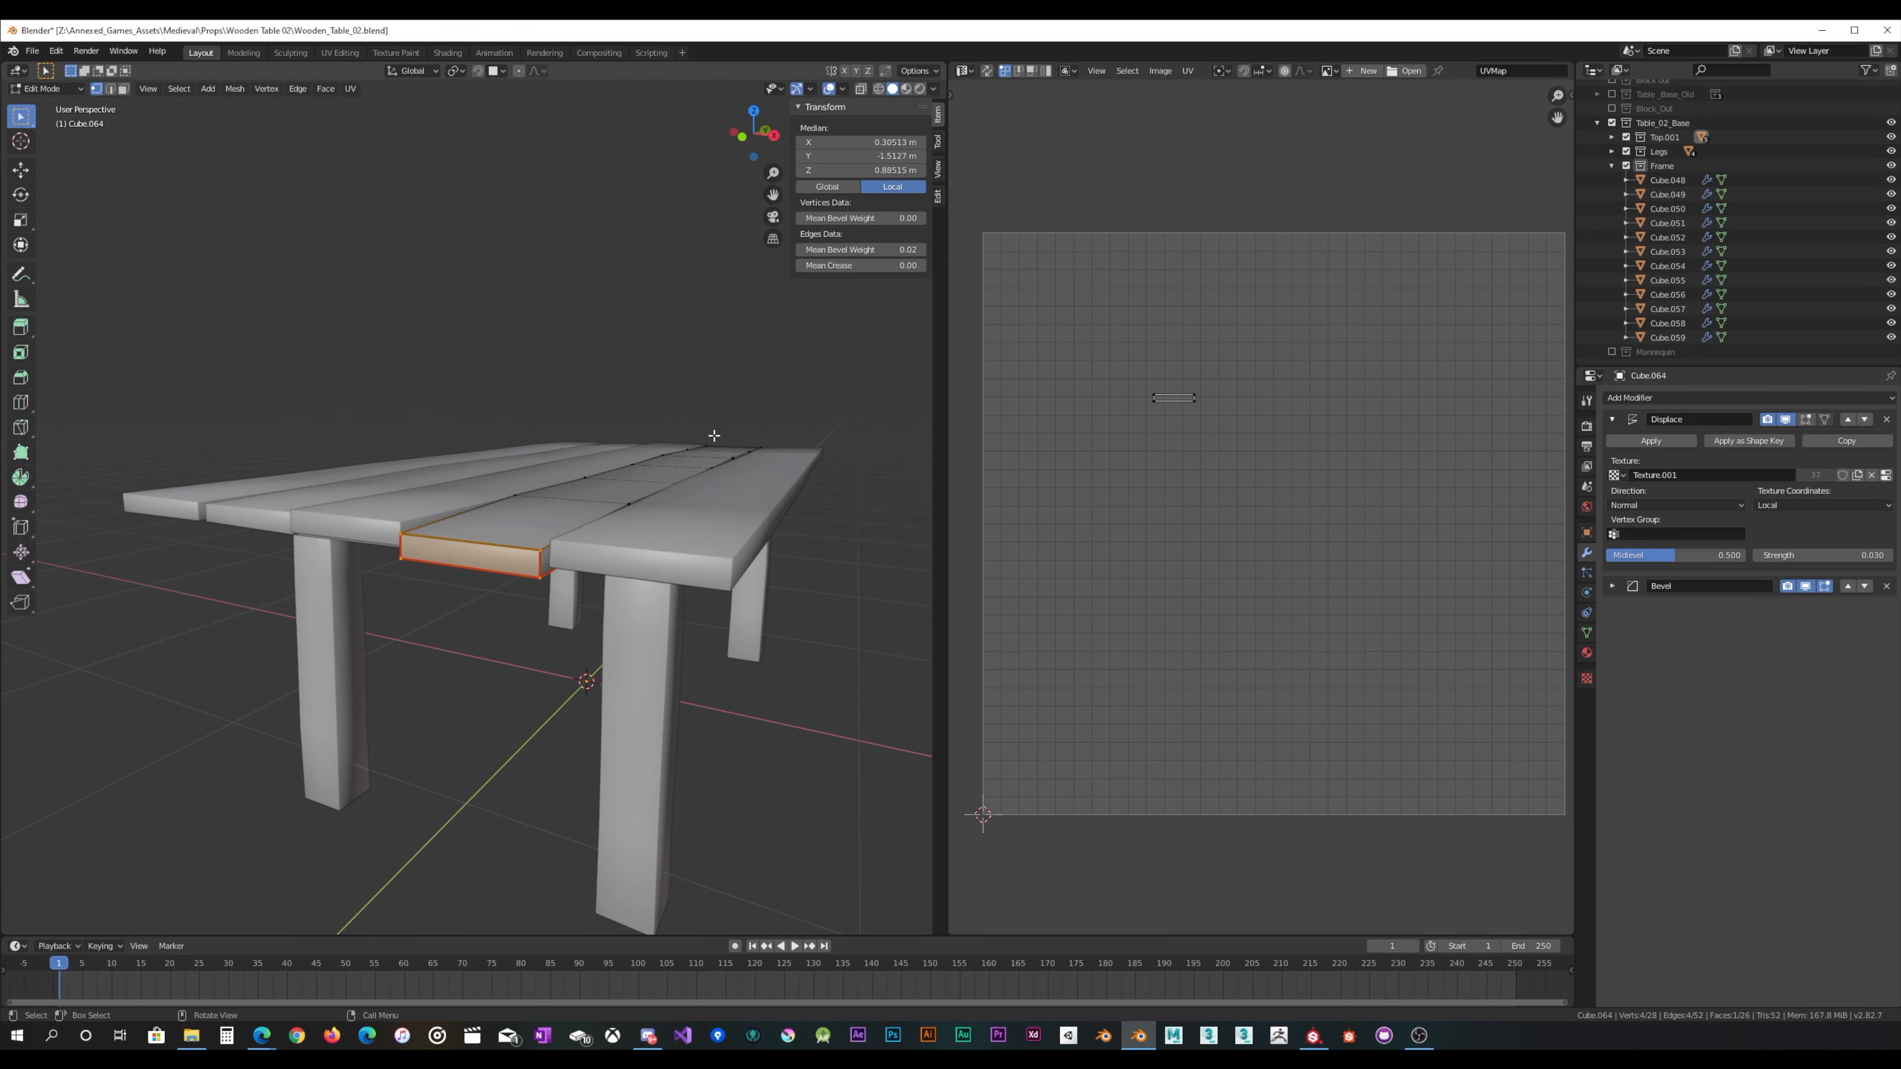
pyautogui.press('g')
pyautogui.press('z')
pyautogui.click(715, 432)
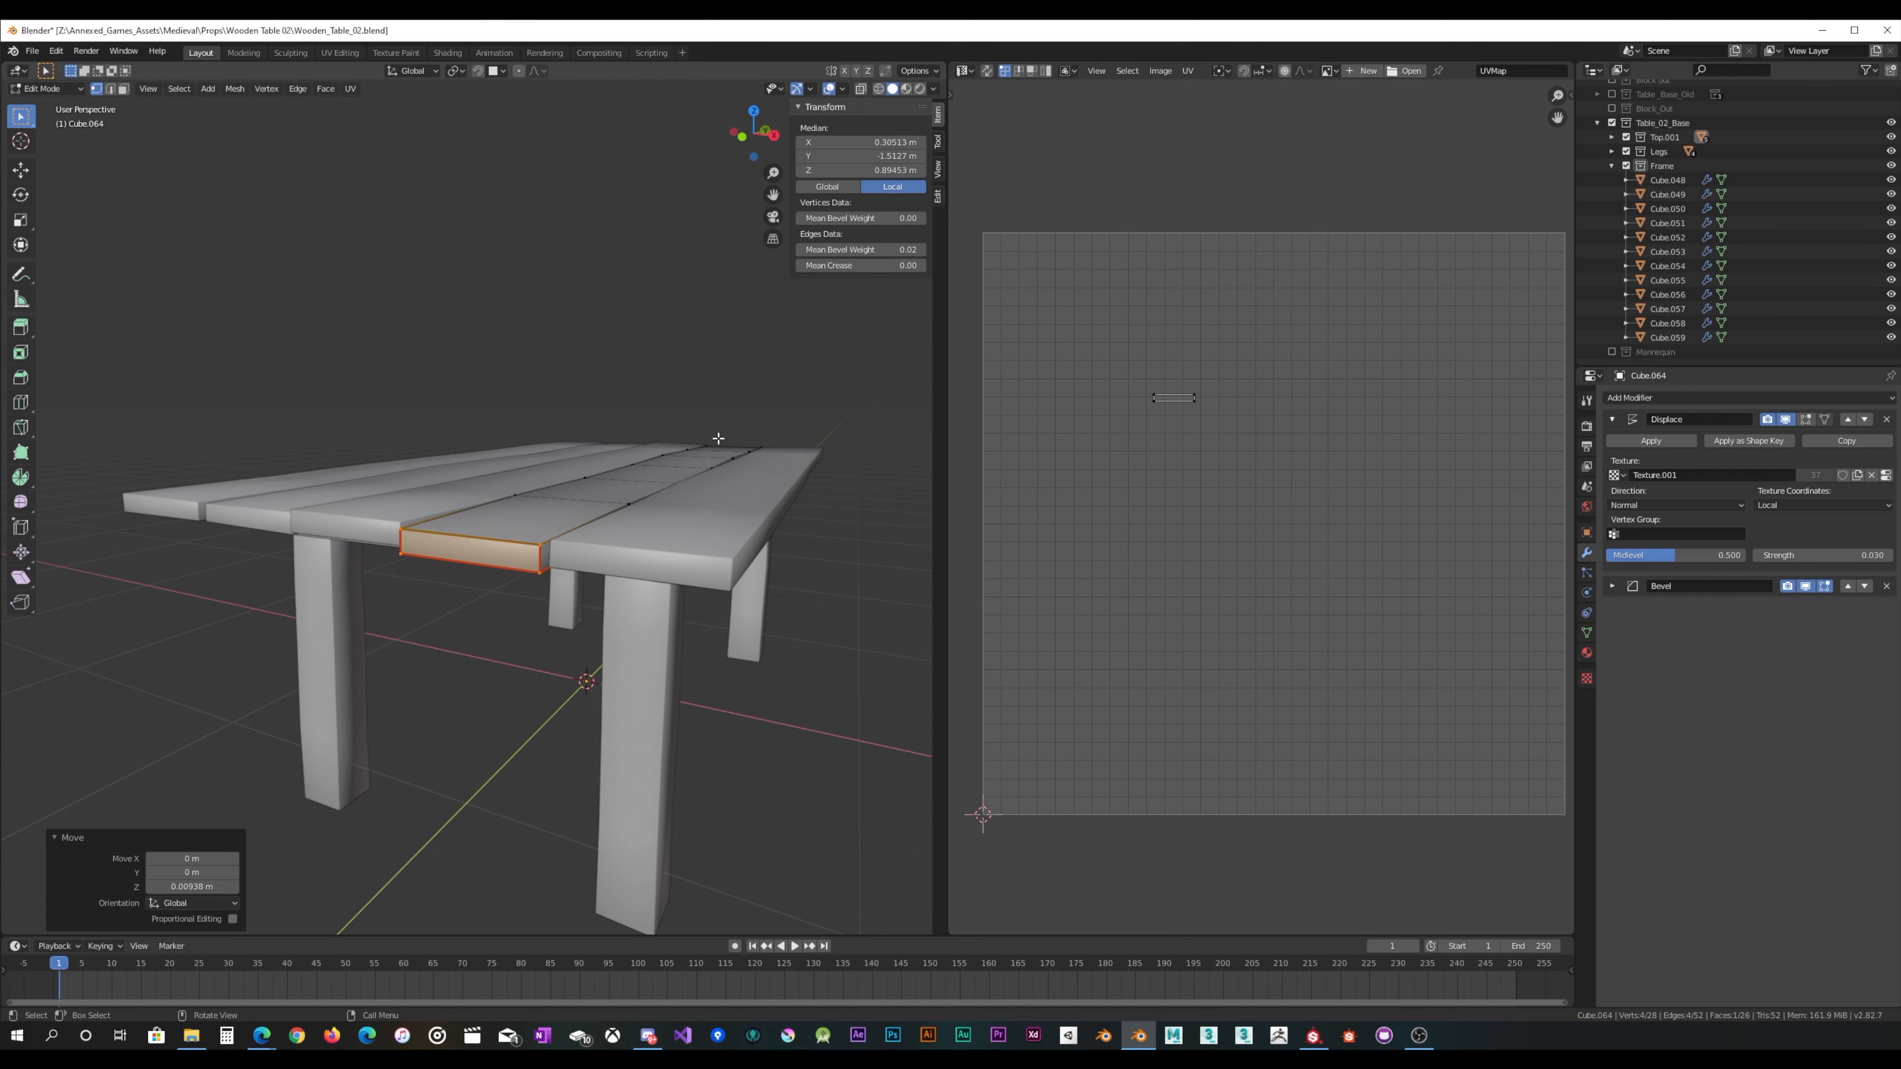
# Step: With X-ray on, move the second negative X plank's edge facing the outermost plank about 0.0025 m along X, just past centre towards negative Y
pyautogui.moveTo(718, 438); pyautogui.dragTo(758, 435, button='middle')
pyautogui.scroll(5, 758, 435)
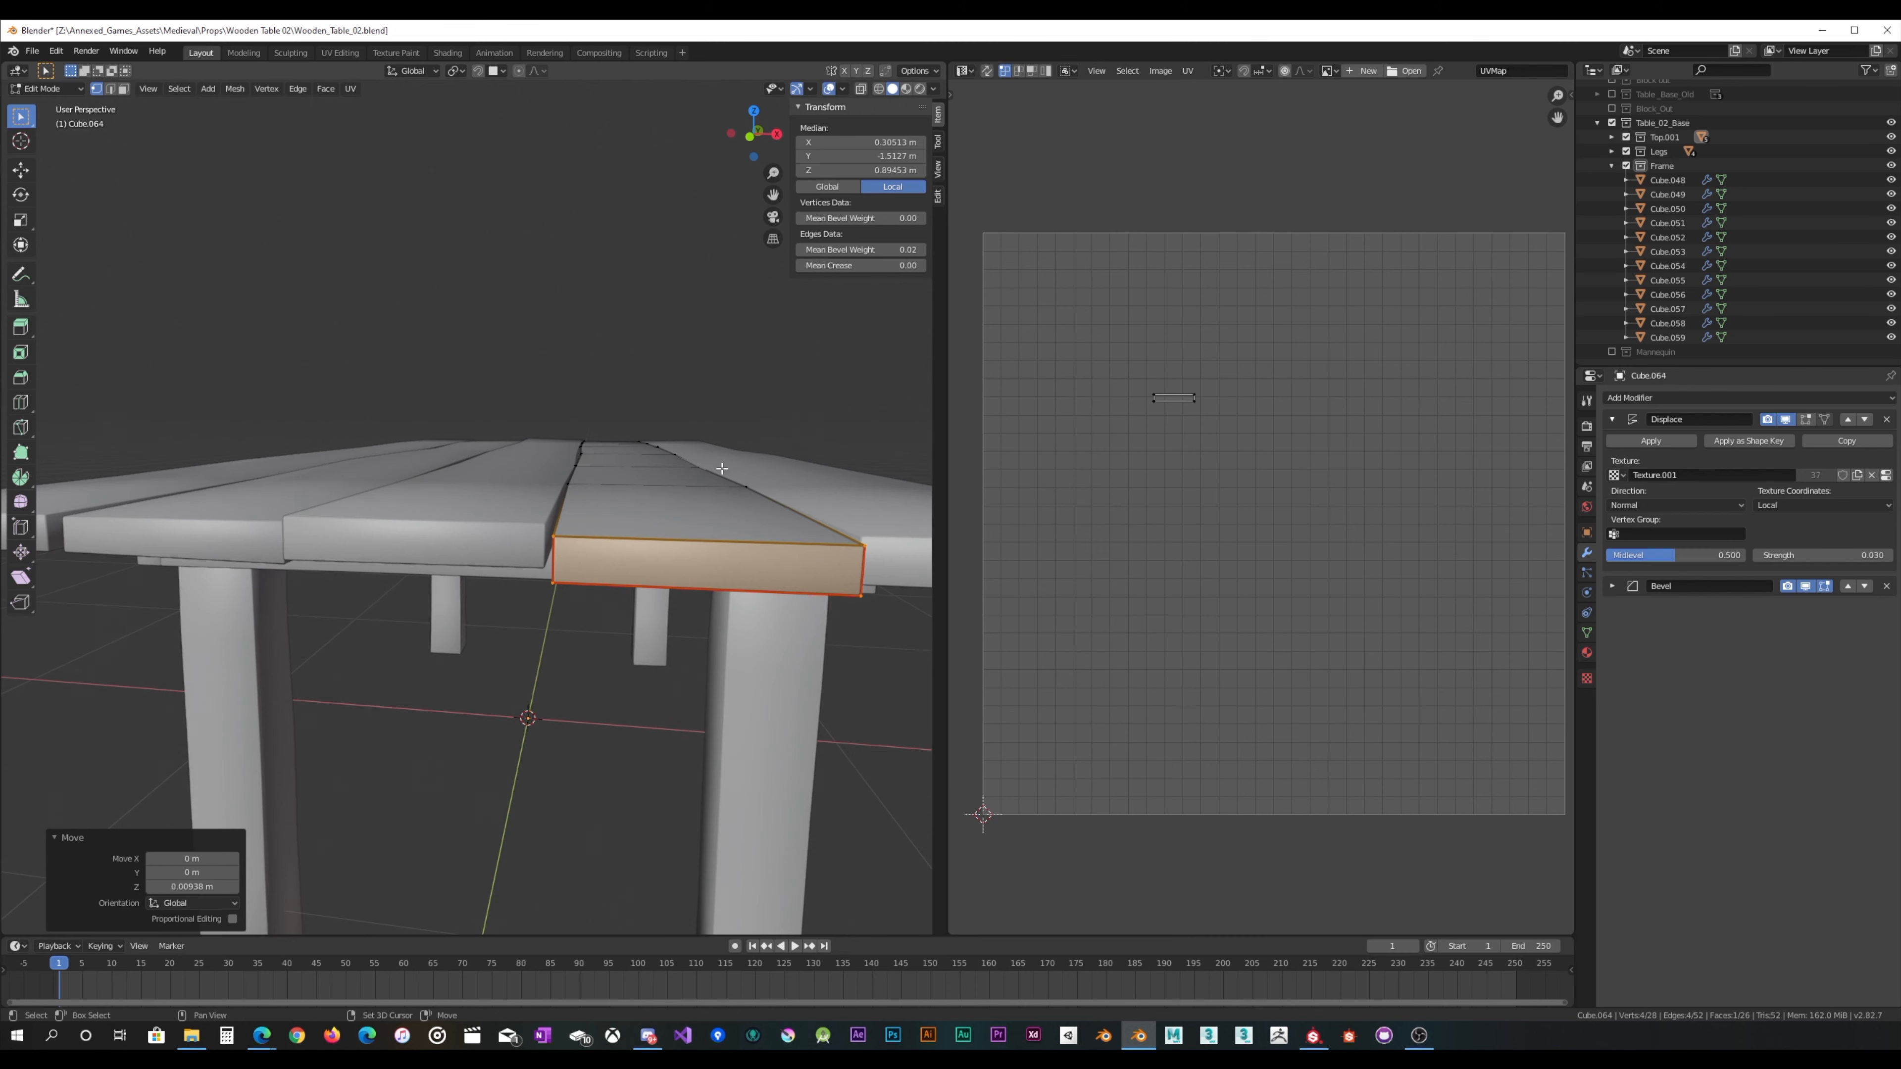
pyautogui.moveTo(576, 476); pyautogui.dragTo(389, 500, button='middle')
pyautogui.scroll(-5, 624, 473)
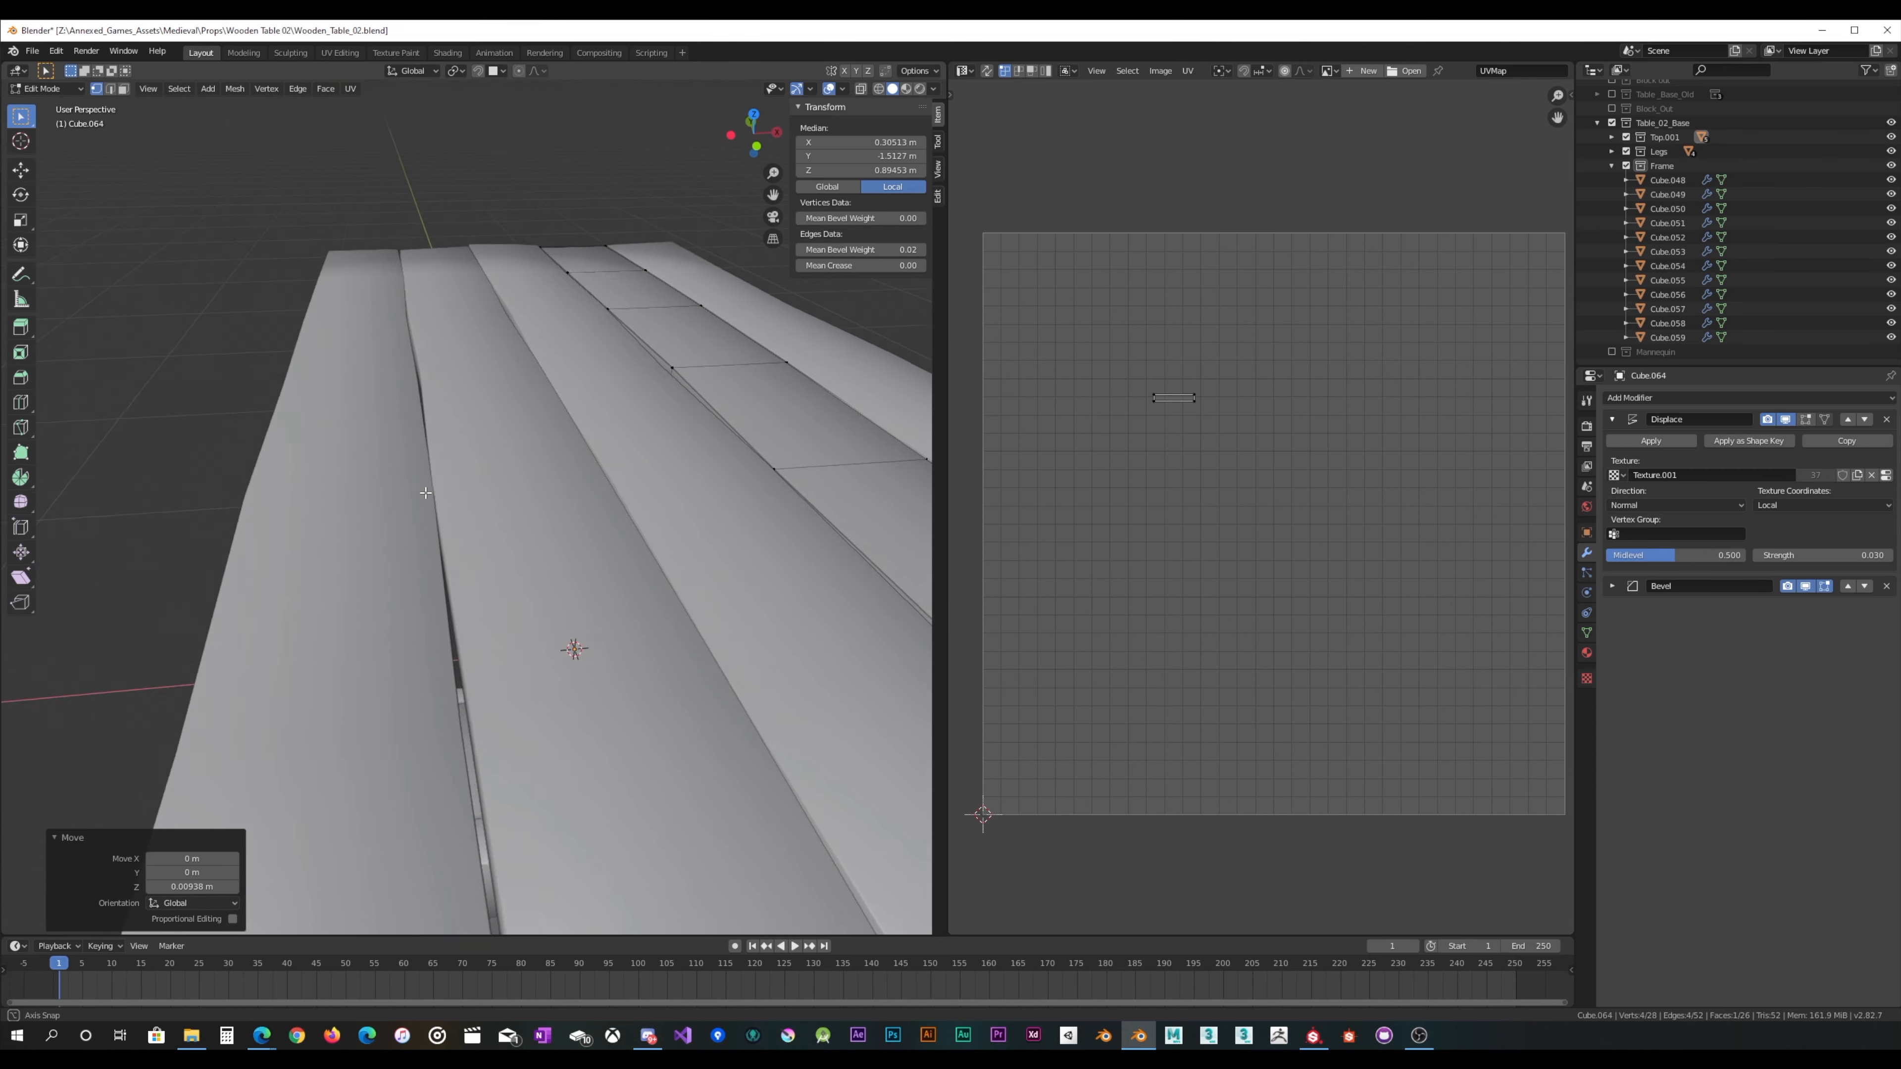
pyautogui.press('Tab')
pyautogui.click(389, 496)
pyautogui.press('Tab')
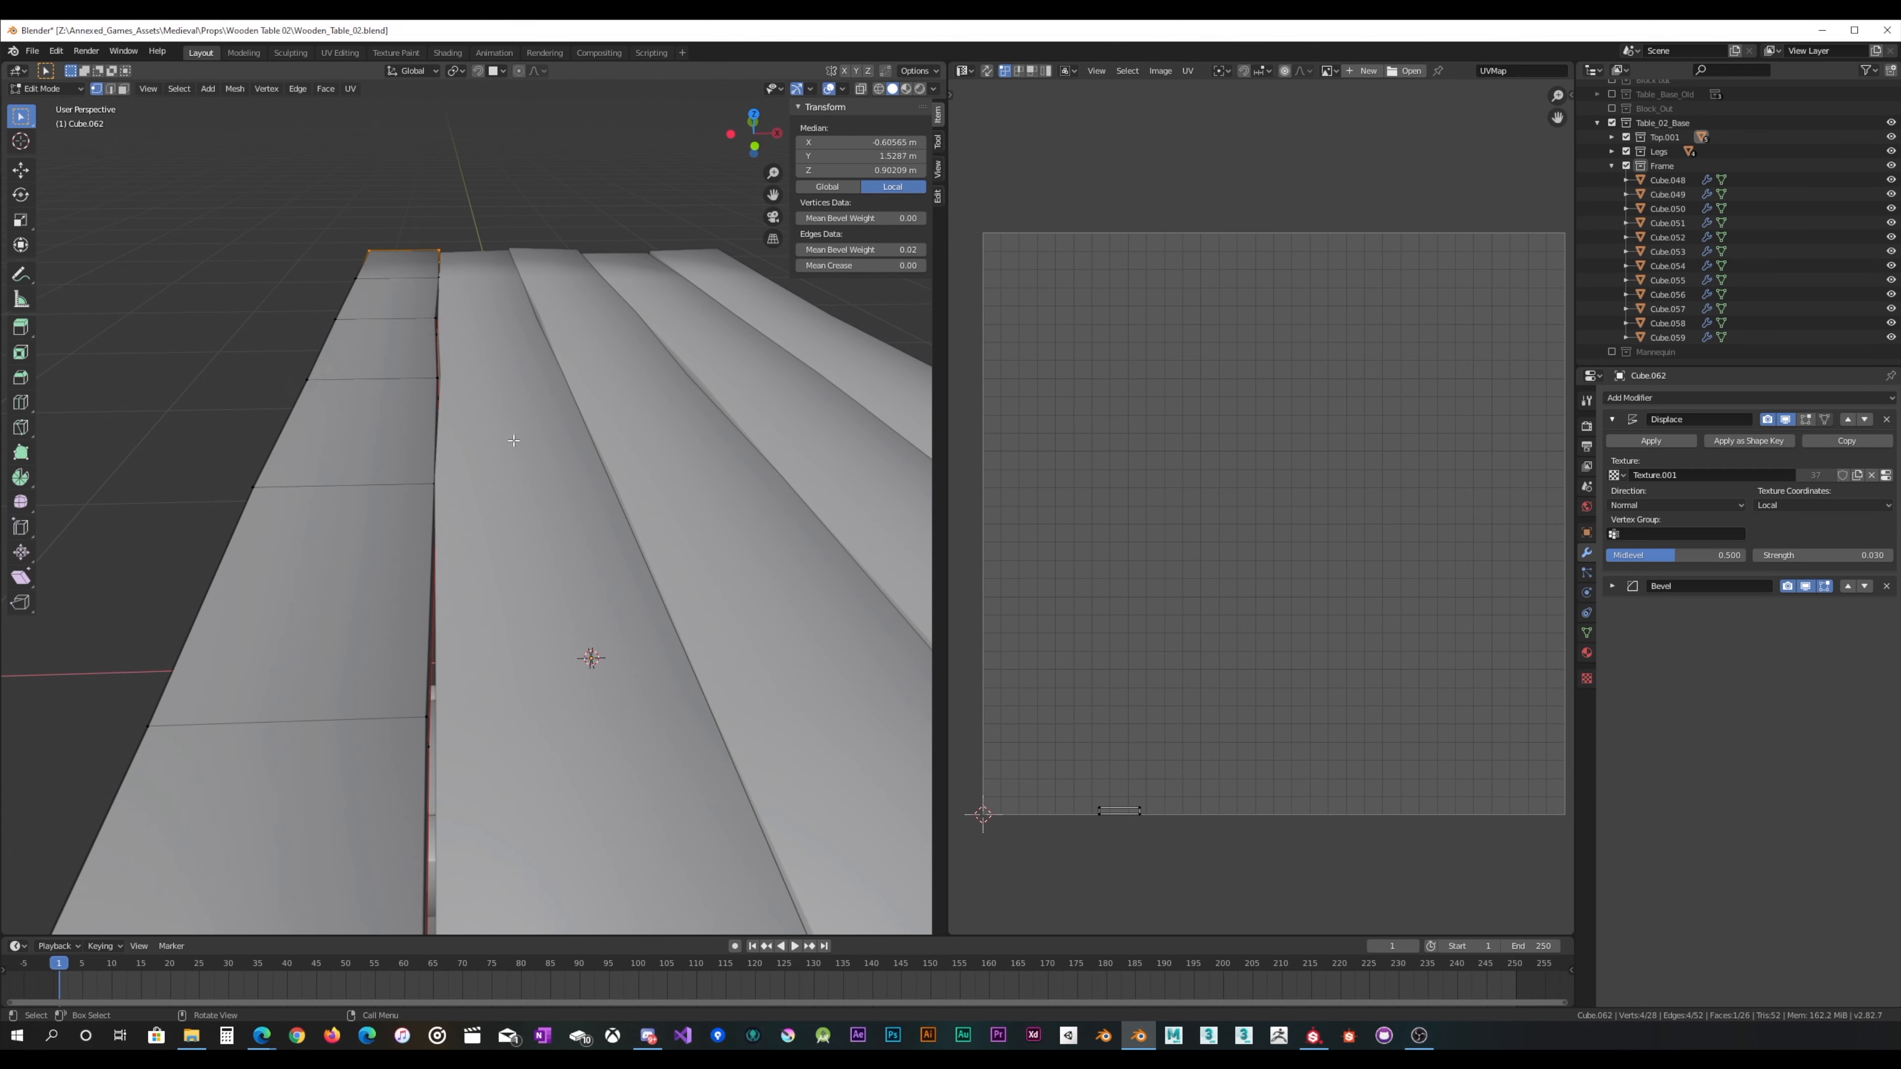
pyautogui.click(861, 89)
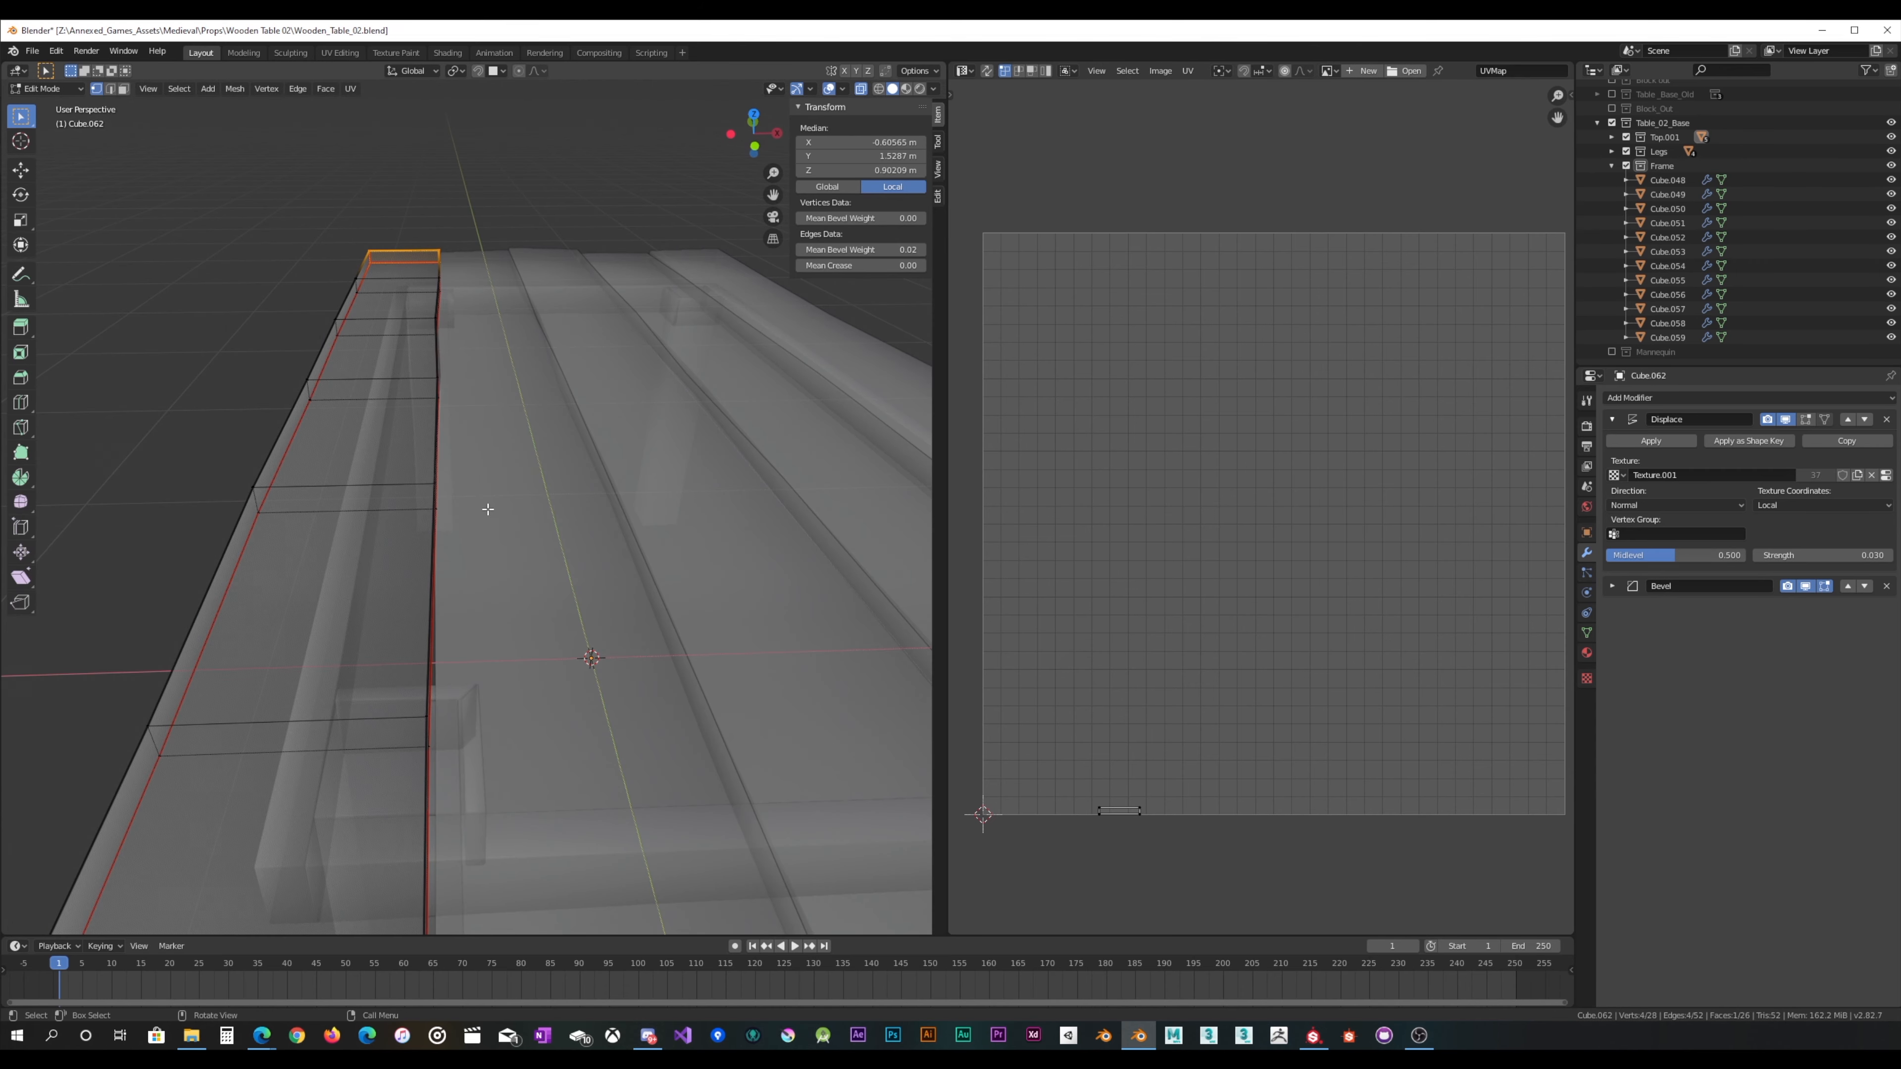
pyautogui.press('Tab')
pyautogui.click(503, 498)
pyautogui.press('Tab')
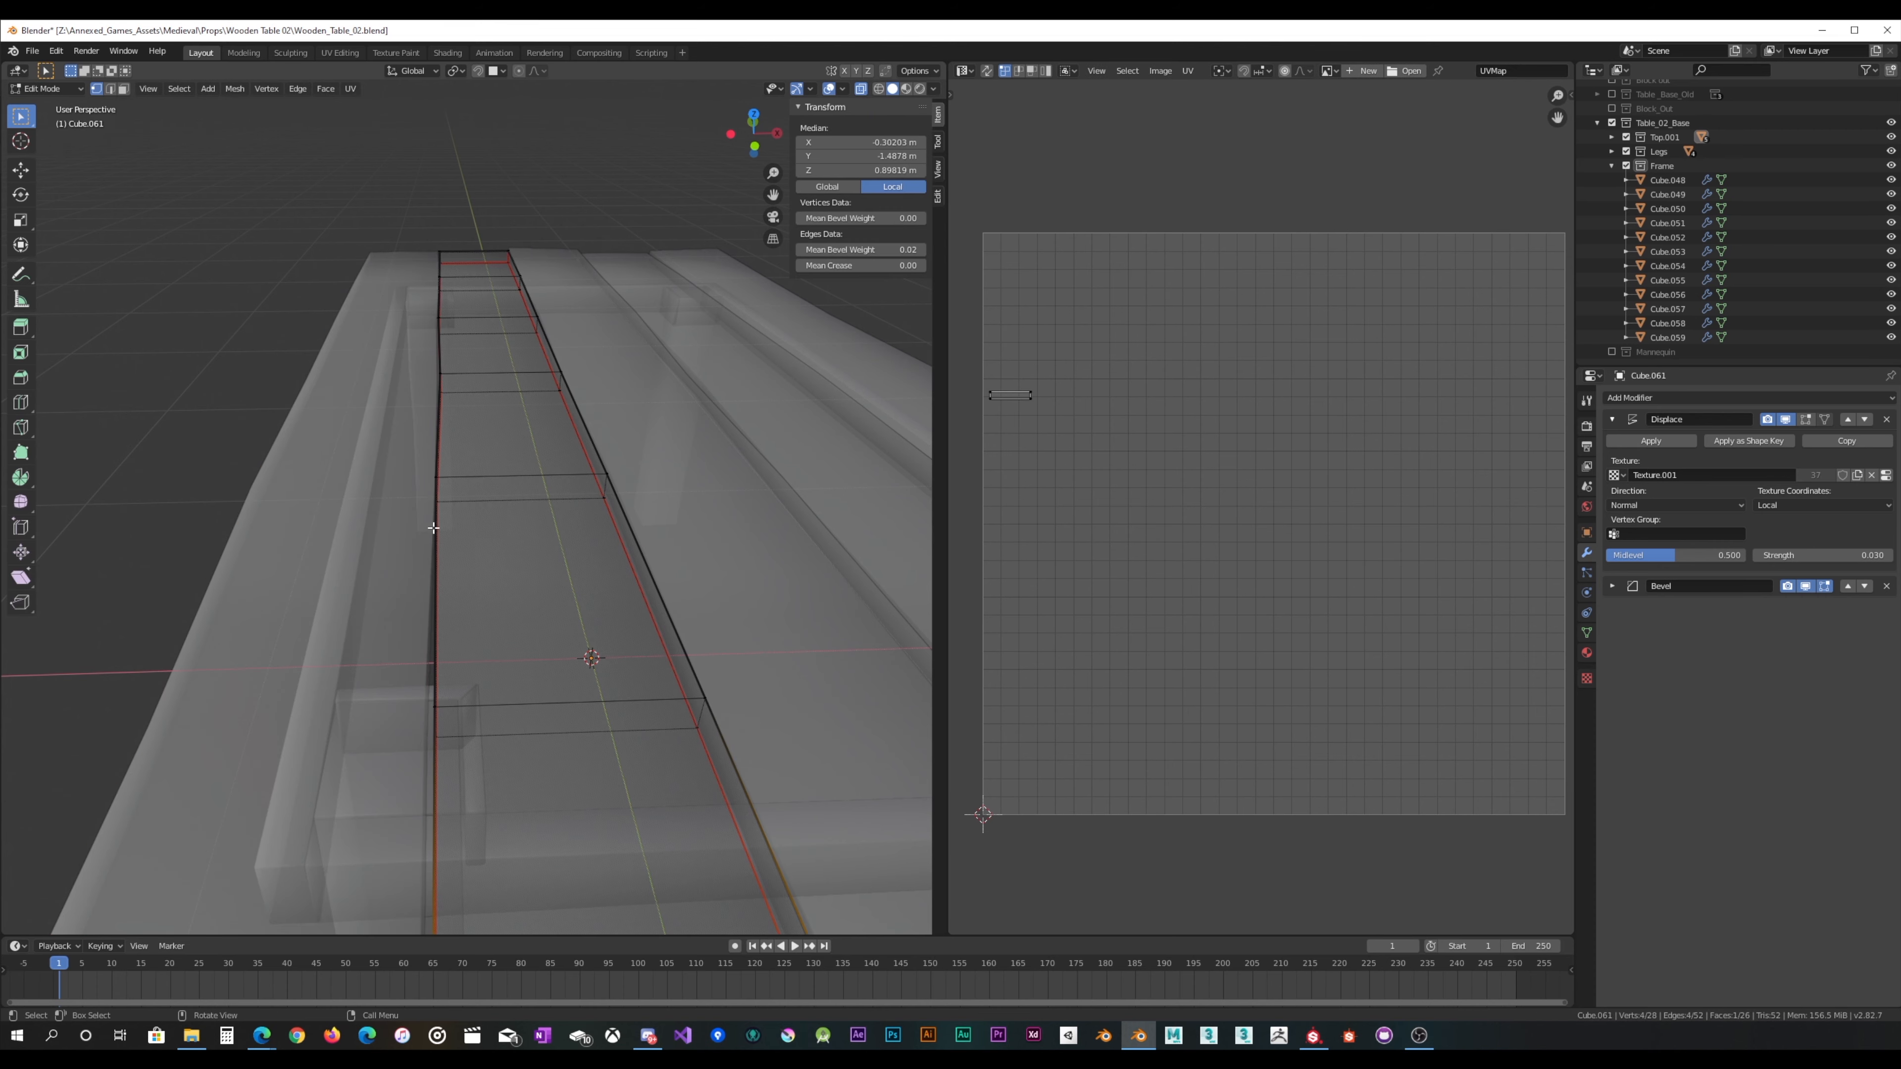
pyautogui.moveTo(366, 536); pyautogui.dragTo(473, 469)
pyautogui.rightClick(472, 467)
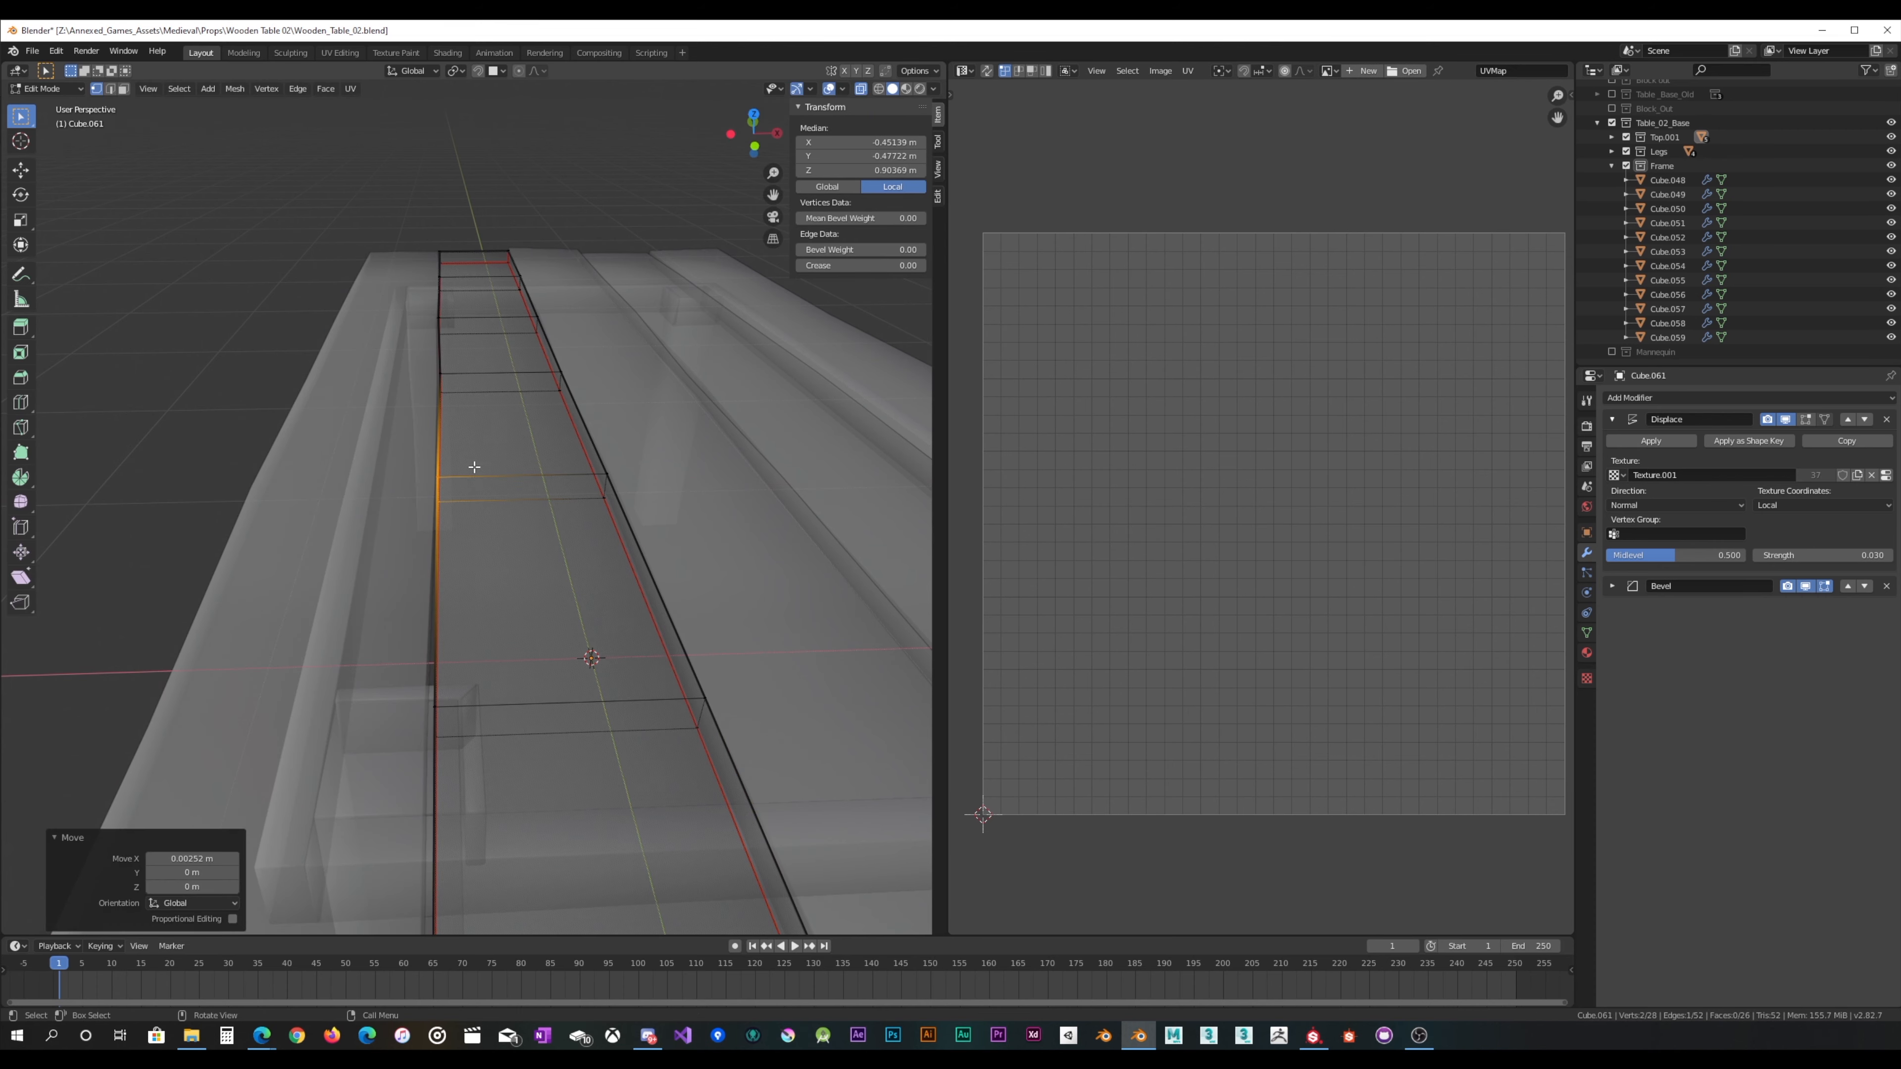
# Step: Leave mesh editing, turn off X-ray and examine the gaps and ends of the tabletop planks from several angles
pyautogui.press('Tab')
pyautogui.scroll(-3, 475, 465)
pyautogui.click(869, 90)
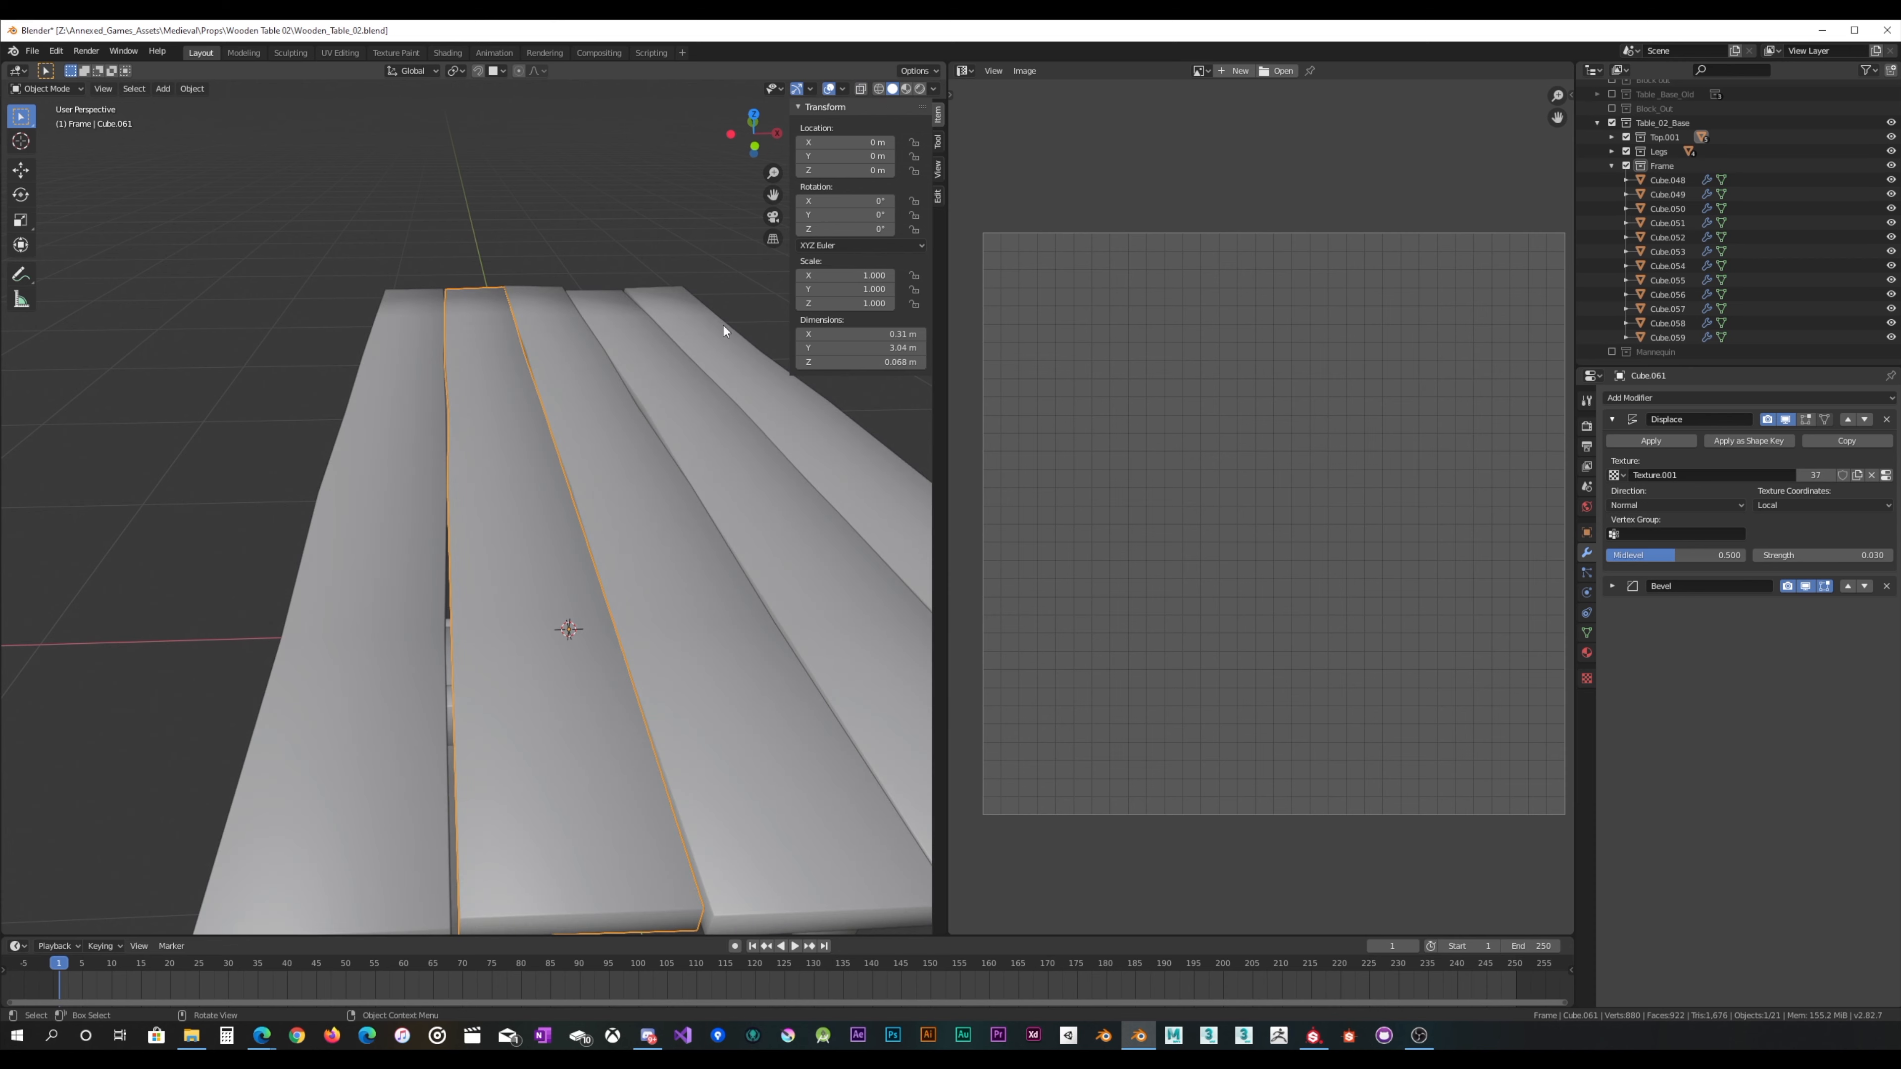
pyautogui.scroll(2, 621, 384)
pyautogui.moveTo(624, 383); pyautogui.dragTo(568, 479, button='middle')
pyautogui.scroll(-3, 613, 458)
pyautogui.scroll(2, 562, 569)
pyautogui.moveTo(557, 619); pyautogui.dragTo(561, 404, button='middle')
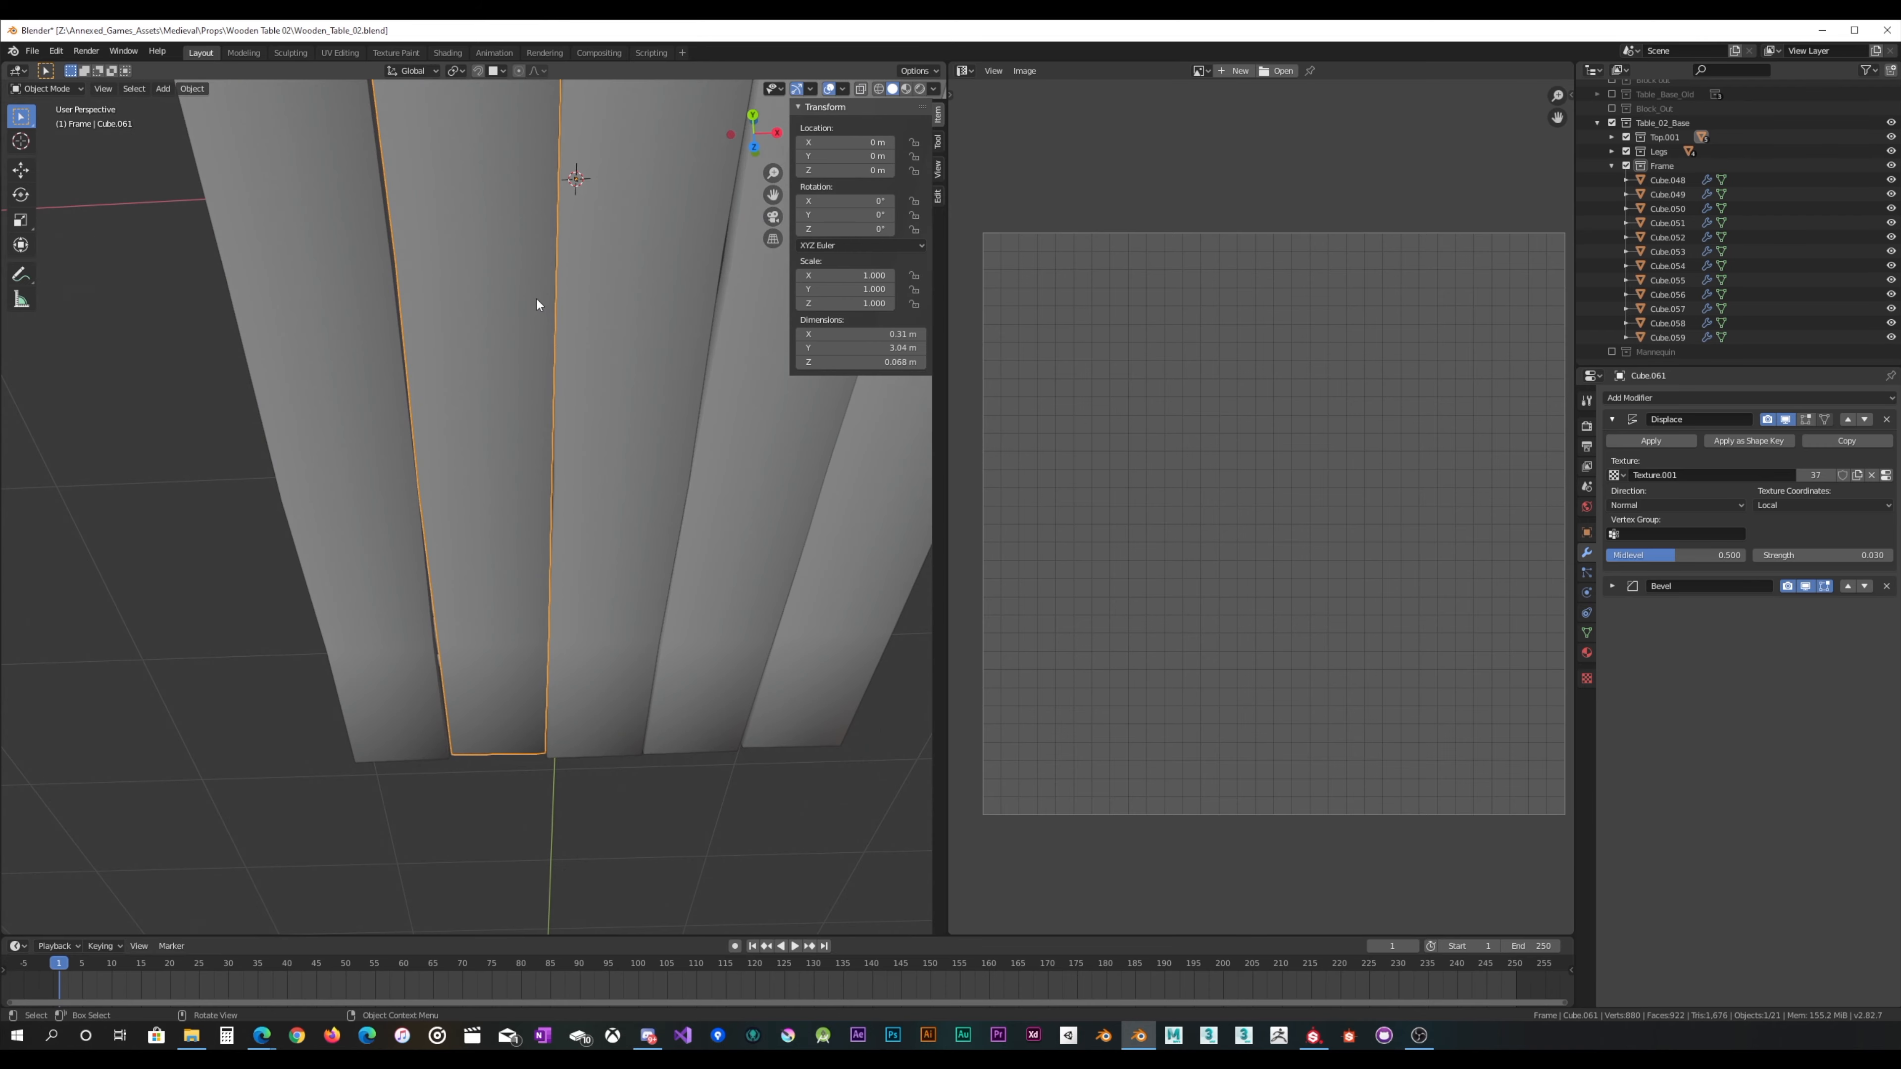
pyautogui.scroll(-5, 537, 299)
pyautogui.moveTo(527, 329); pyautogui.dragTo(480, 420, button='middle')
pyautogui.scroll(4, 480, 421)
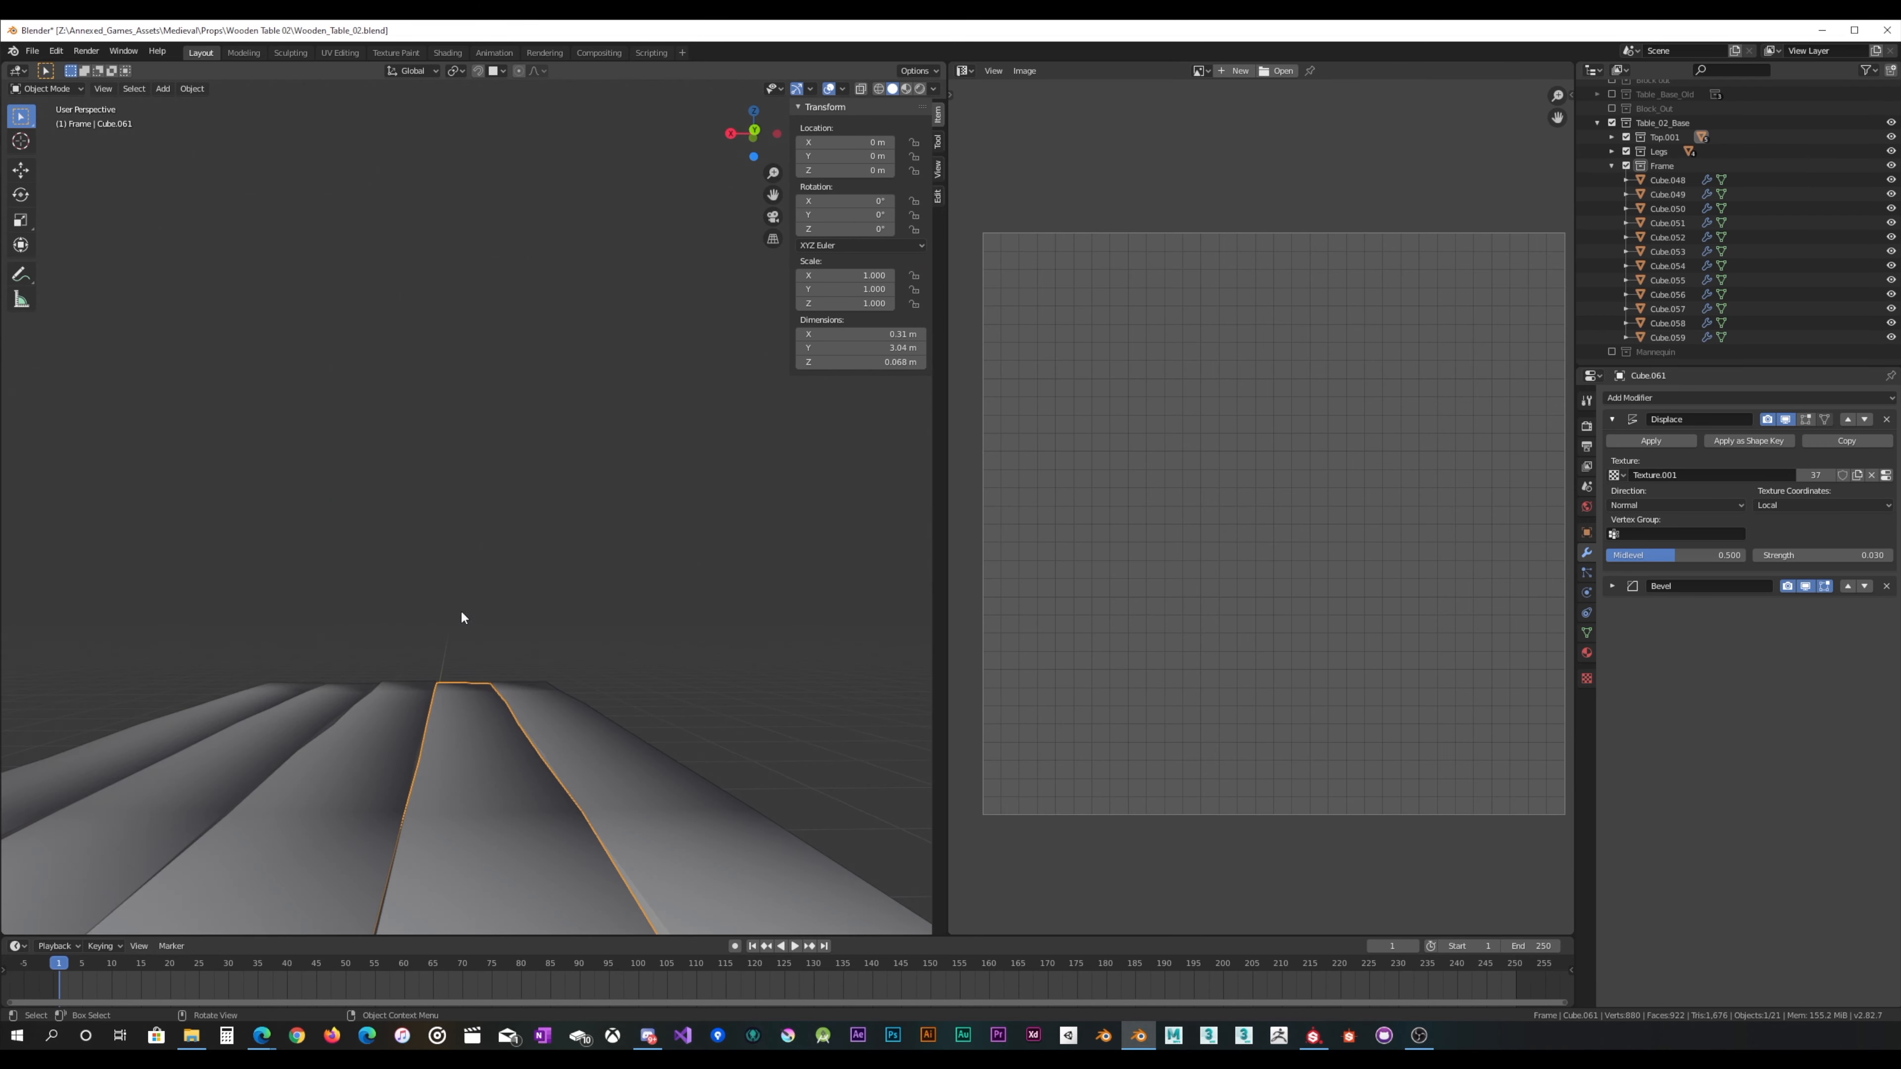
pyautogui.moveTo(461, 612)
pyautogui.keyDown('shift'); pyautogui.mouseDown(button='middle')
pyautogui.moveTo(521, 542)
pyautogui.moveTo(485, 536)
pyautogui.moveTo(498, 545)
pyautogui.moveTo(429, 596)
pyautogui.moveTo(442, 606)
pyautogui.mouseUp(button='middle'); pyautogui.keyUp('shift')
pyautogui.scroll(-1, 478, 552)
pyautogui.scroll(2, 478, 558)
# Step: Nudge the two selected vertices near the second negative X plank's positive Y end very slightly along X and finish editing its mesh
pyautogui.press('Tab')
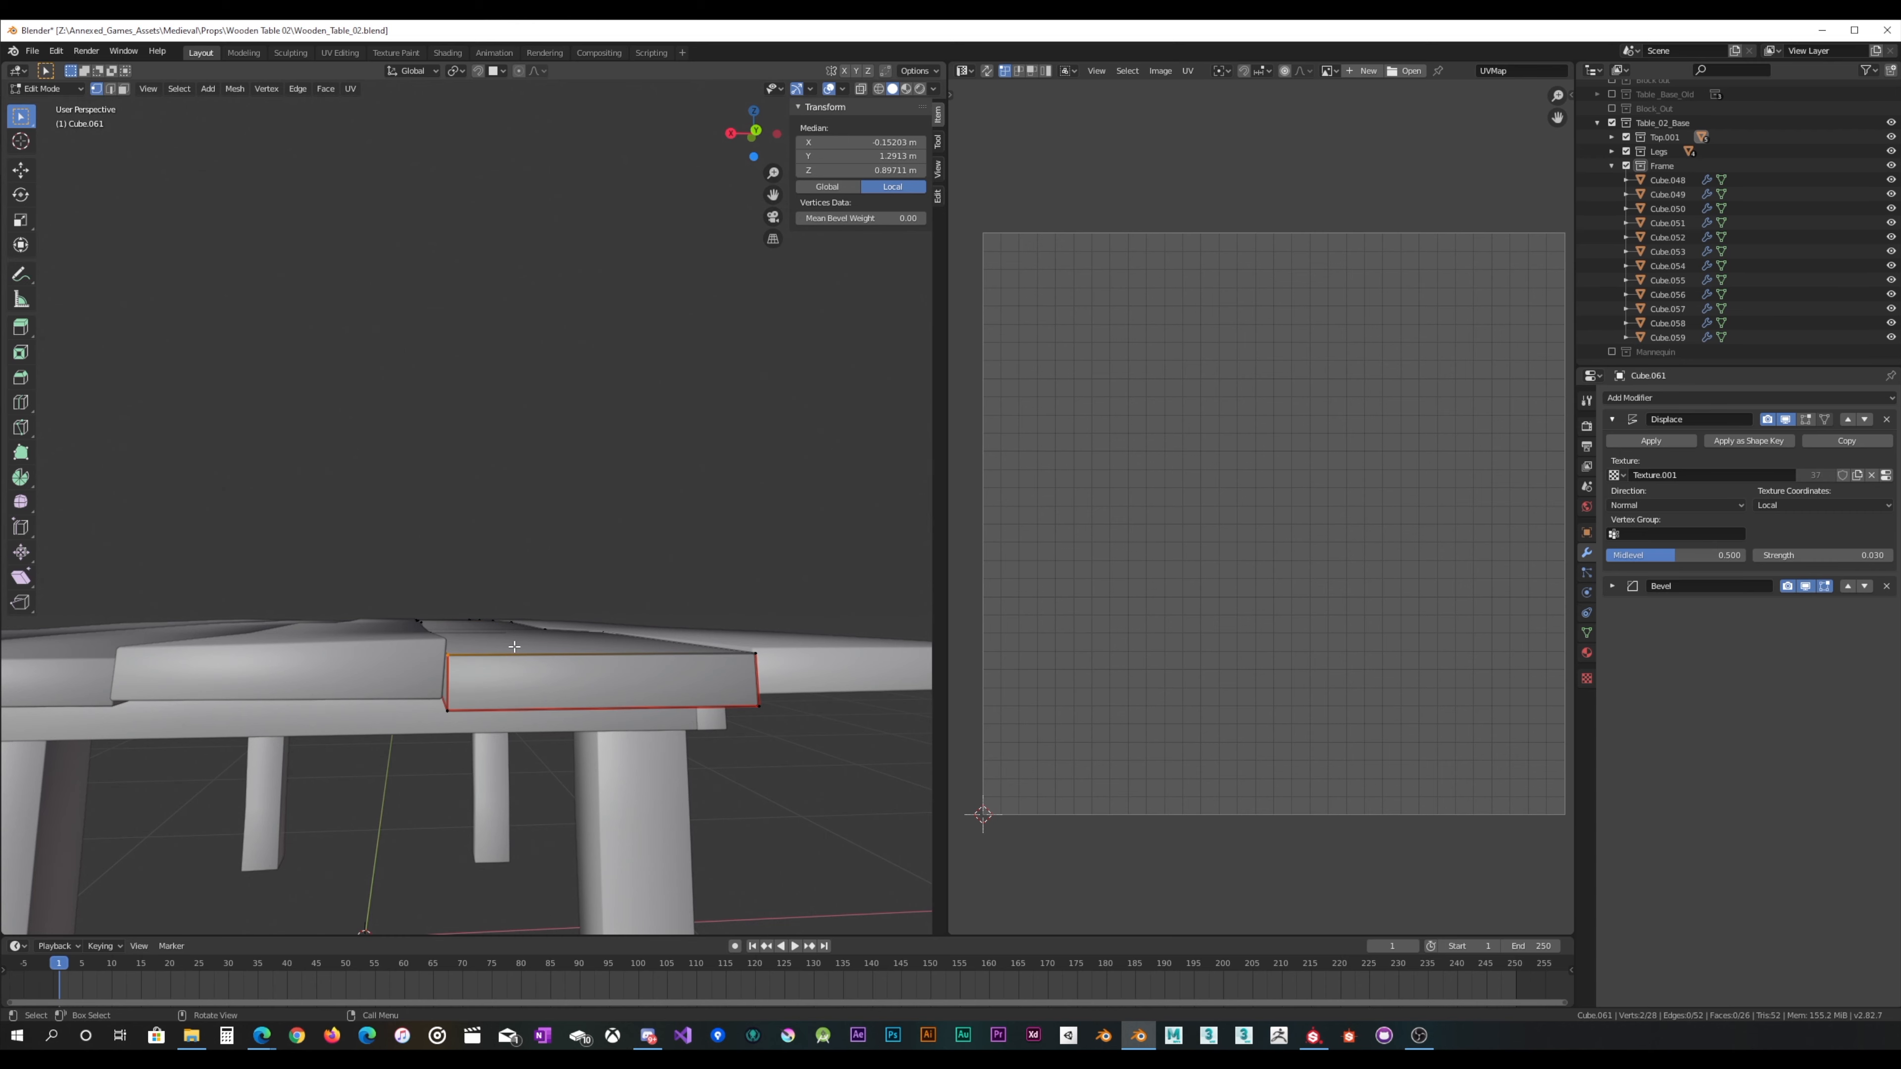
pyautogui.press('g')
pyautogui.press('x')
pyautogui.click(514, 644)
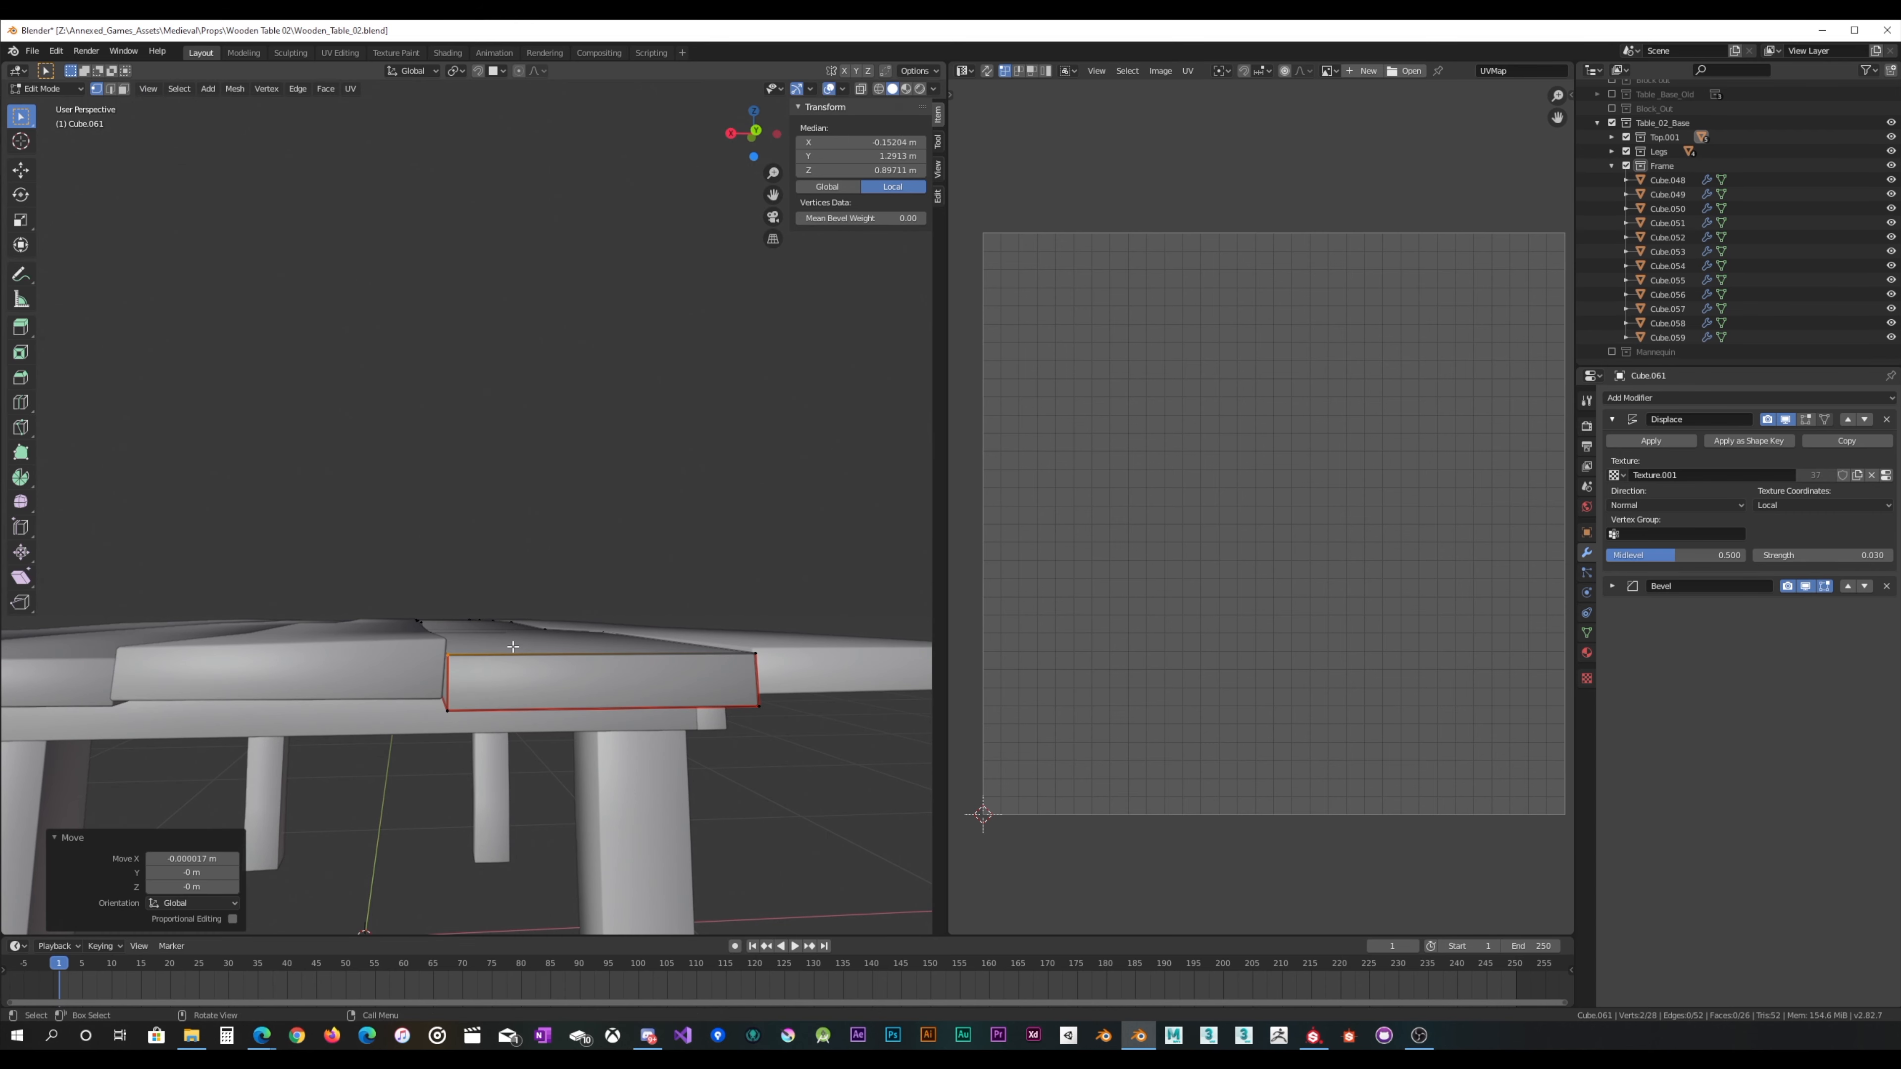
pyautogui.moveTo(515, 645)
pyautogui.mouseDown(button='middle')
pyautogui.moveTo(478, 662)
pyautogui.moveTo(513, 659)
pyautogui.mouseUp(button='middle')
pyautogui.press('Tab')
# Step: With X-ray on, raise the positive Y end of the outermost positive X plank about 0.0046 m along Z
pyautogui.moveTo(302, 683); pyautogui.dragTo(631, 682, button='middle')
pyautogui.click(631, 679)
pyautogui.moveTo(732, 711); pyautogui.dragTo(605, 572, button='middle')
pyautogui.press('Tab')
pyautogui.moveTo(378, 612); pyautogui.dragTo(494, 628, button='middle')
pyautogui.moveTo(655, 733); pyautogui.dragTo(790, 585)
pyautogui.moveTo(789, 585); pyautogui.dragTo(721, 542, button='middle')
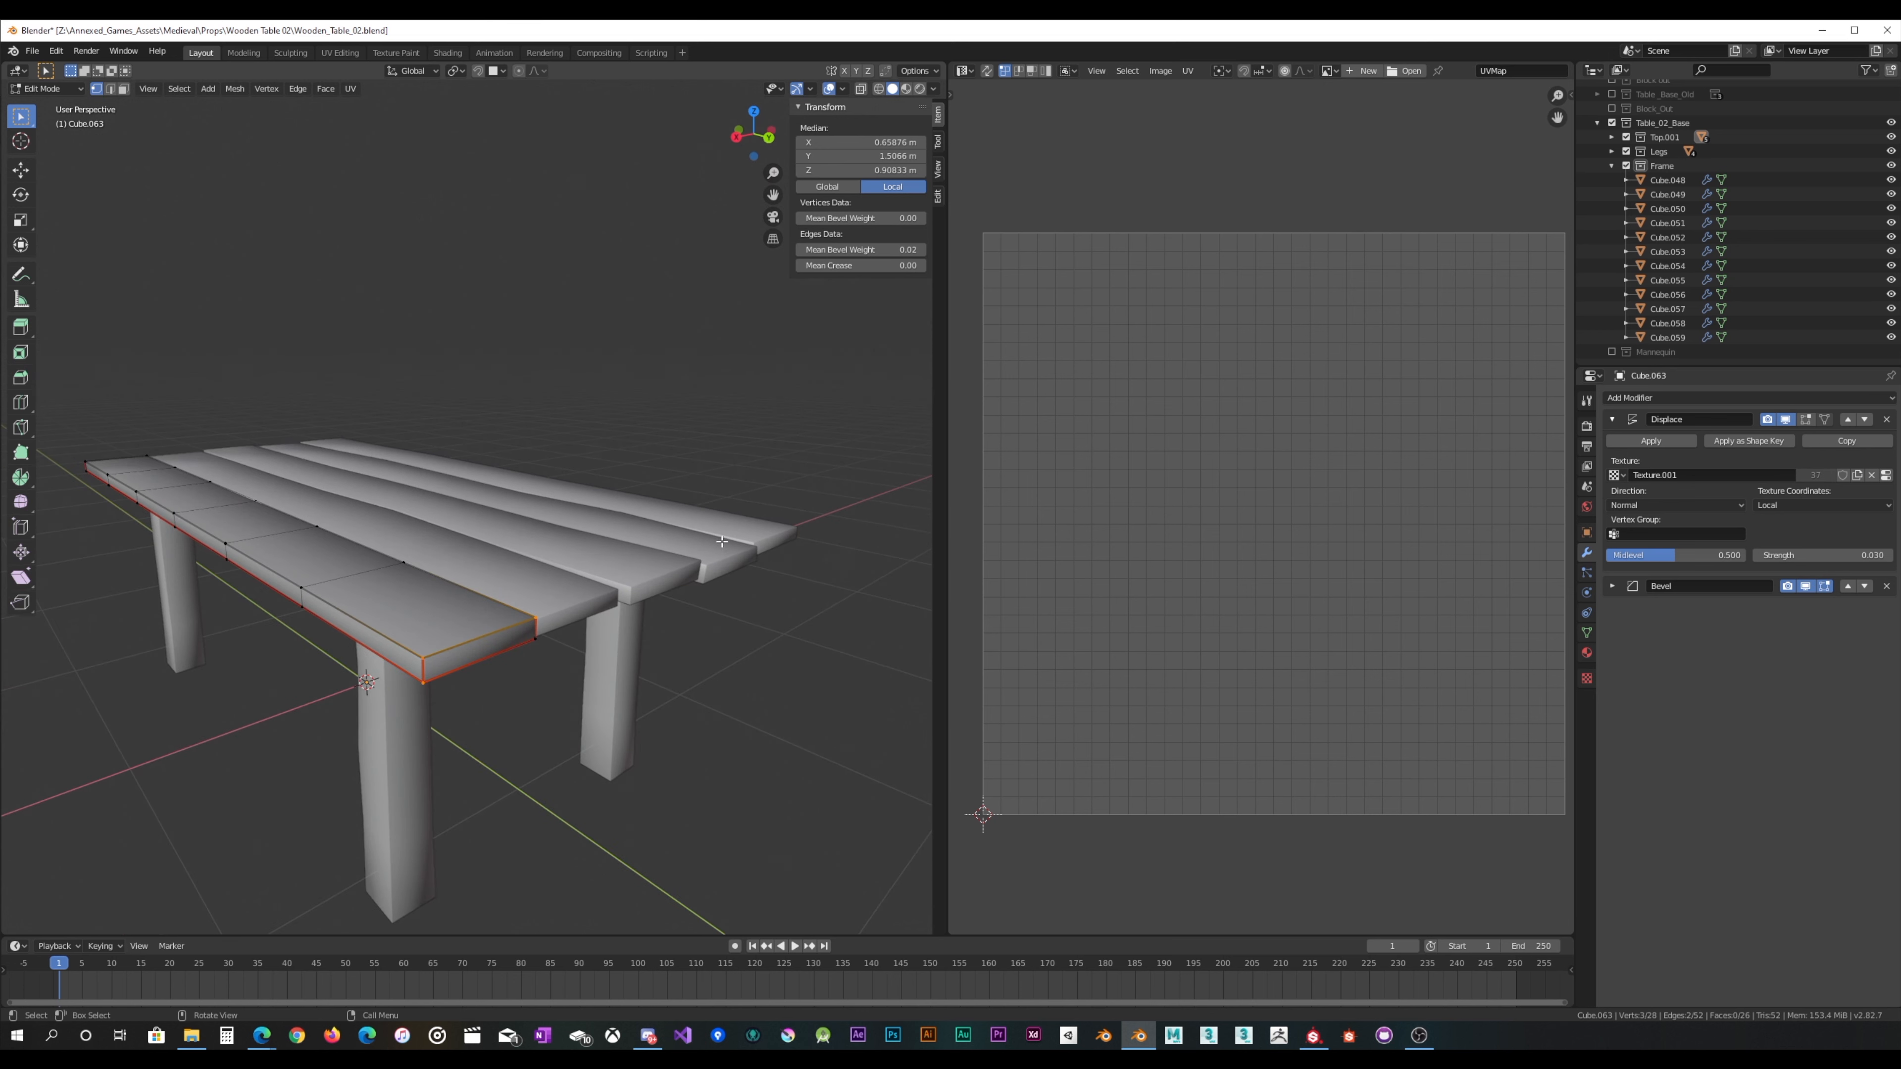
pyautogui.click(861, 89)
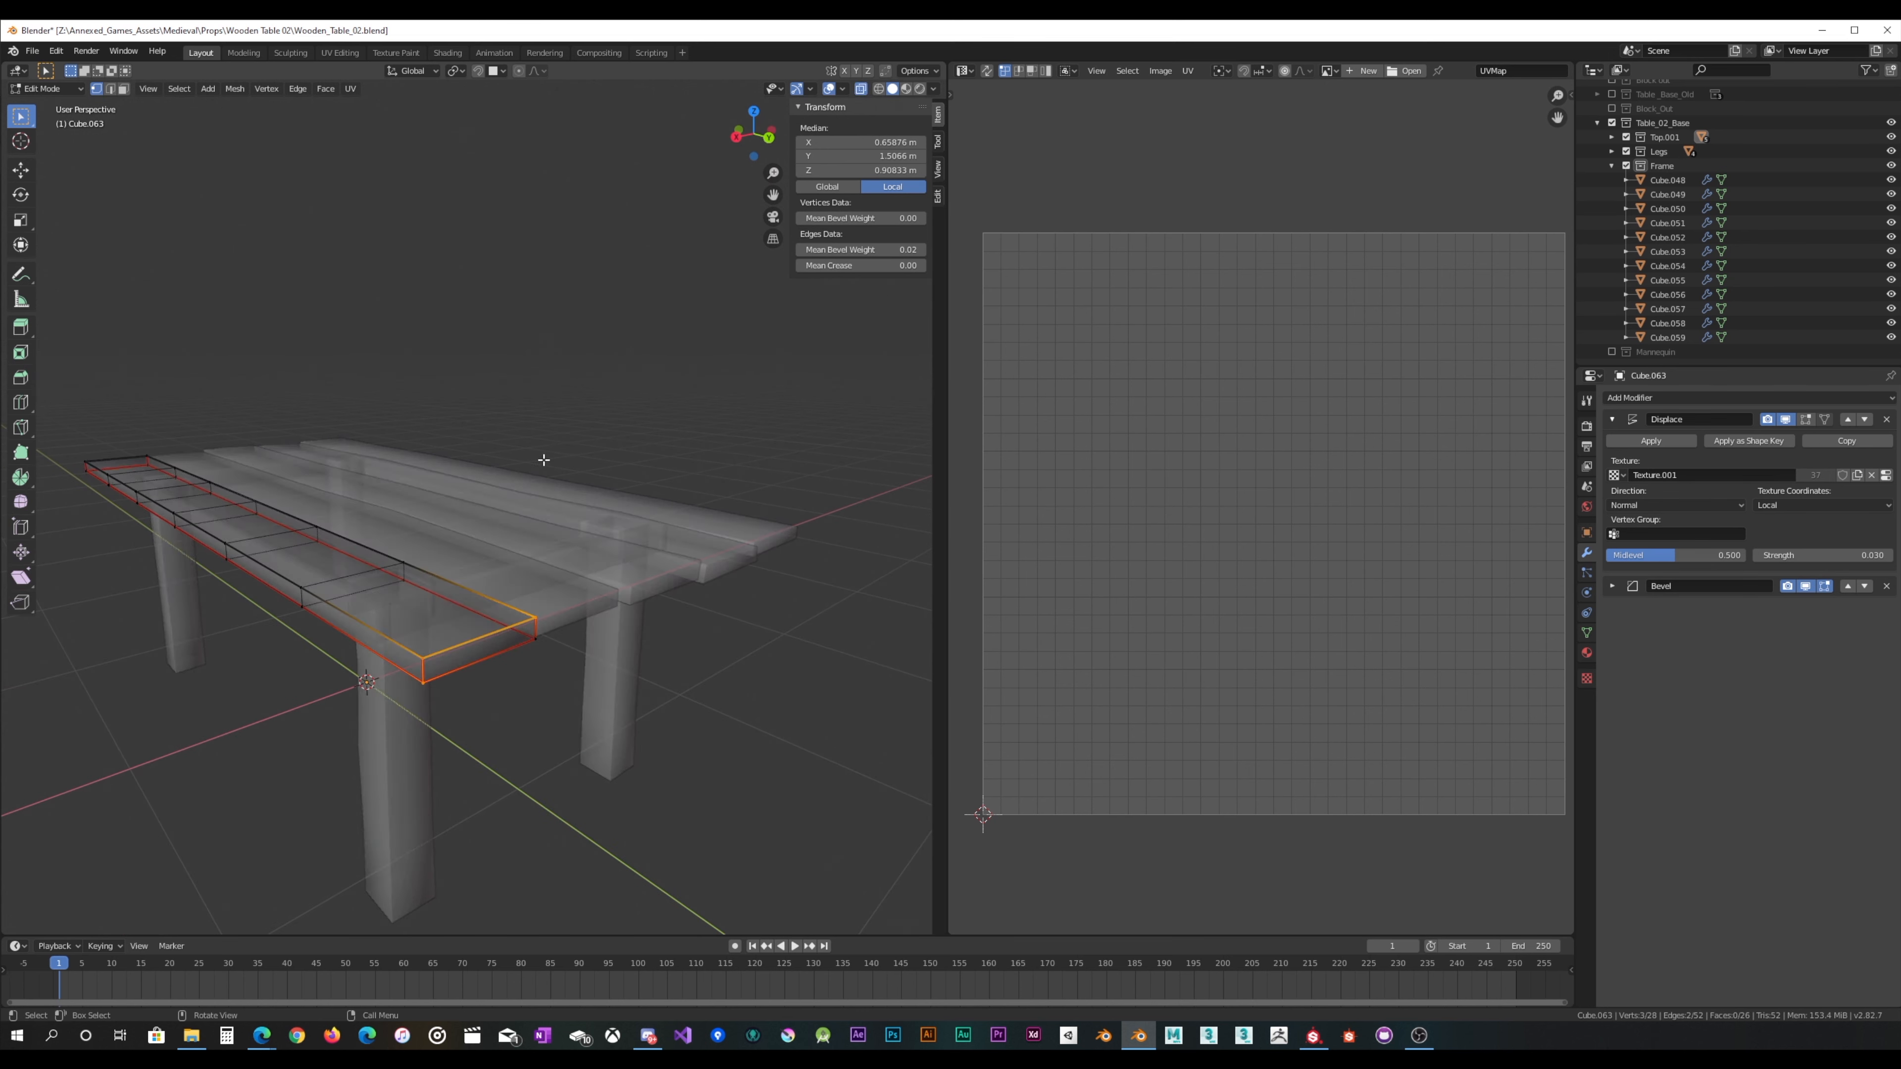
pyautogui.keyDown('shift'); pyautogui.click(430, 685); pyautogui.keyUp('shift')
pyautogui.press('g')
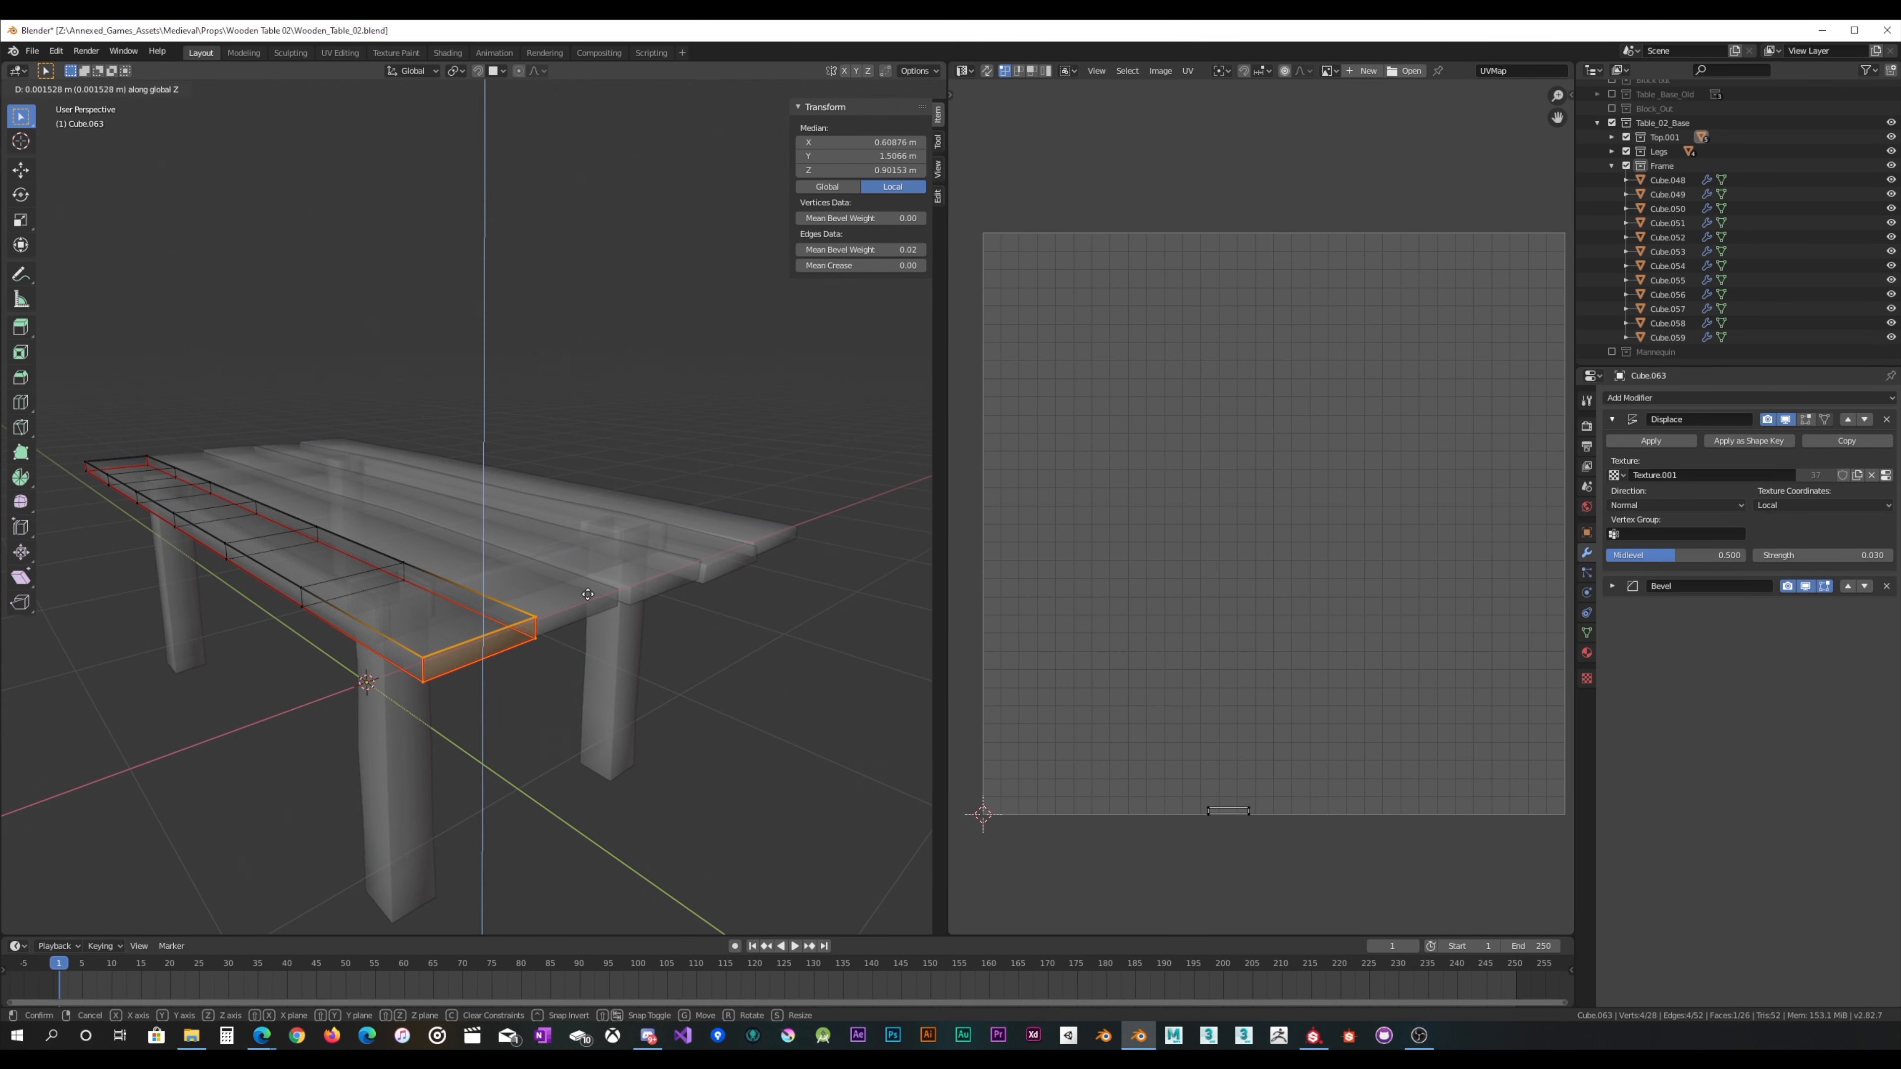
pyautogui.click(586, 592)
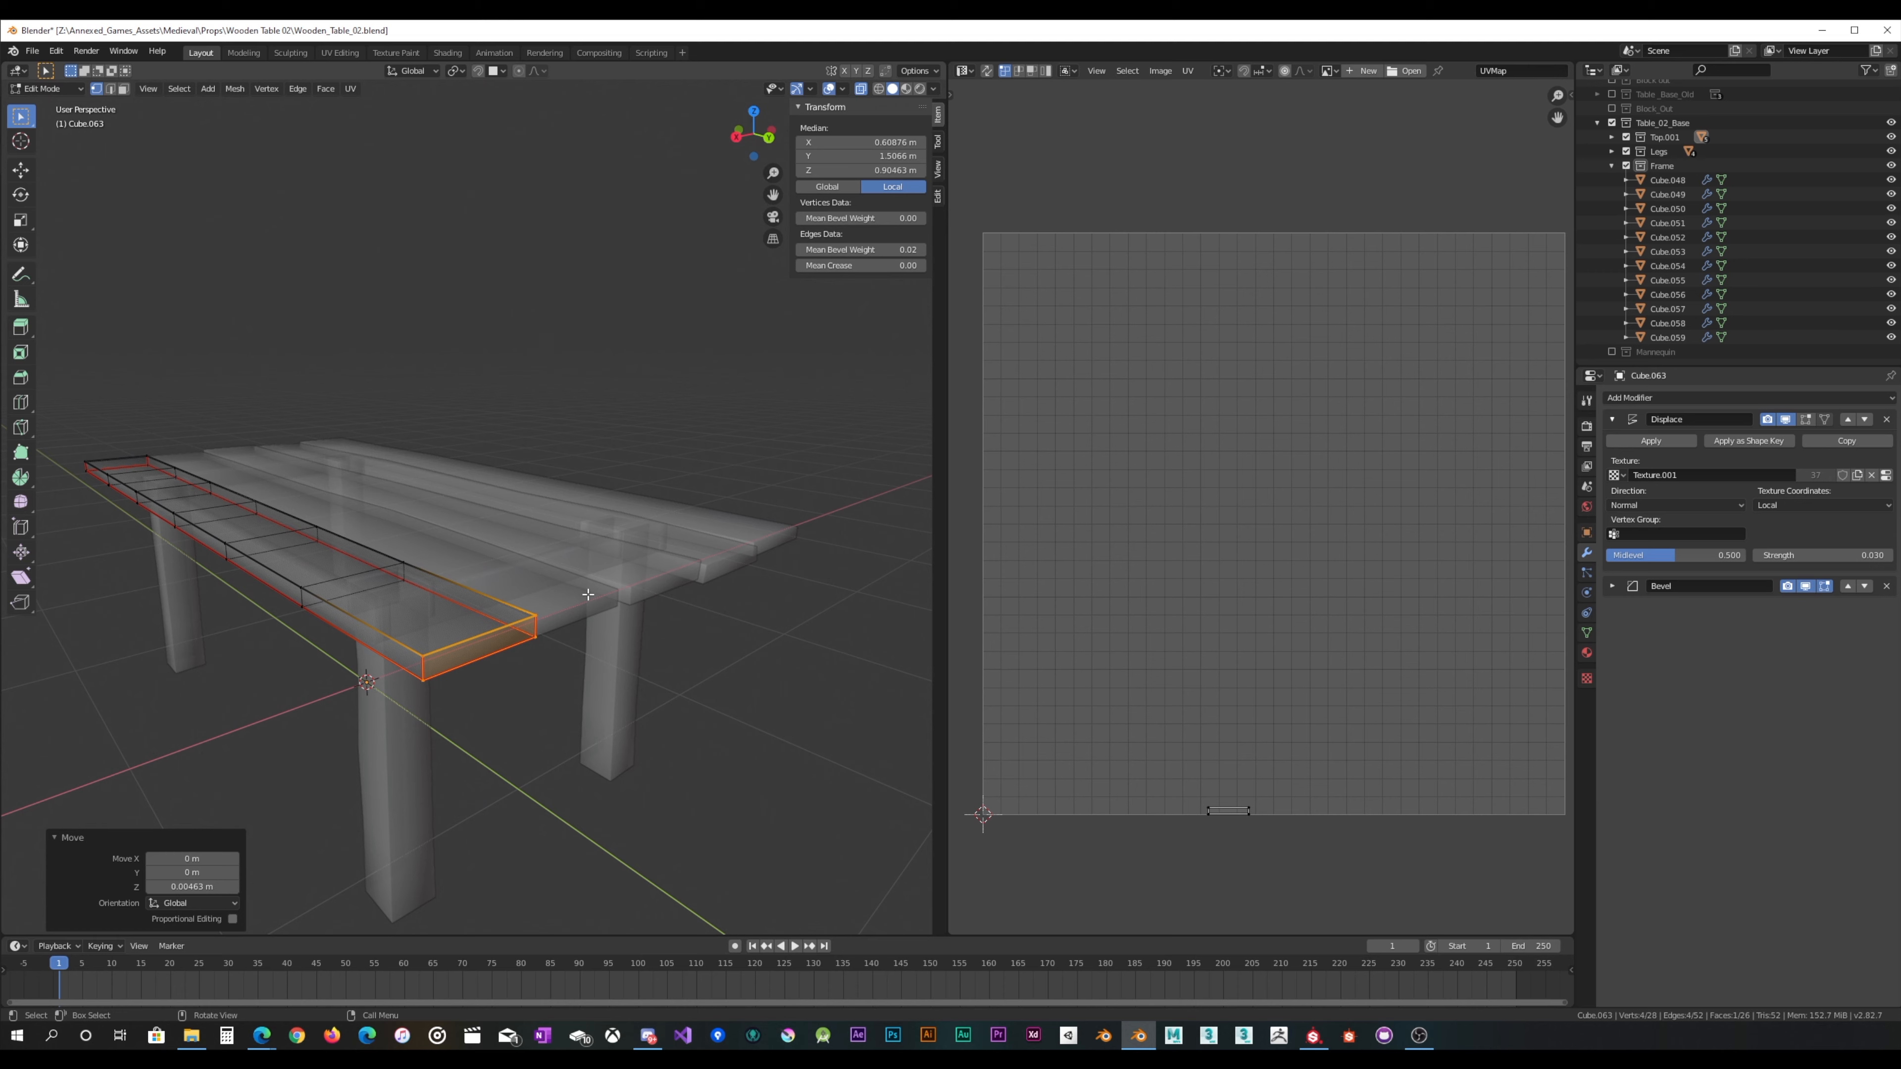
# Step: Shift the outermost plank's positive Y end slightly along X
pyautogui.press('g')
pyautogui.press('x')
pyautogui.click(589, 596)
# Step: Raise the outermost plank's first loop on the positive Y side of the centre about 0.006 m along Z and scale it to about 0.97
pyautogui.moveTo(598, 599); pyautogui.dragTo(703, 604, button='middle')
pyautogui.moveTo(381, 654); pyautogui.dragTo(487, 513)
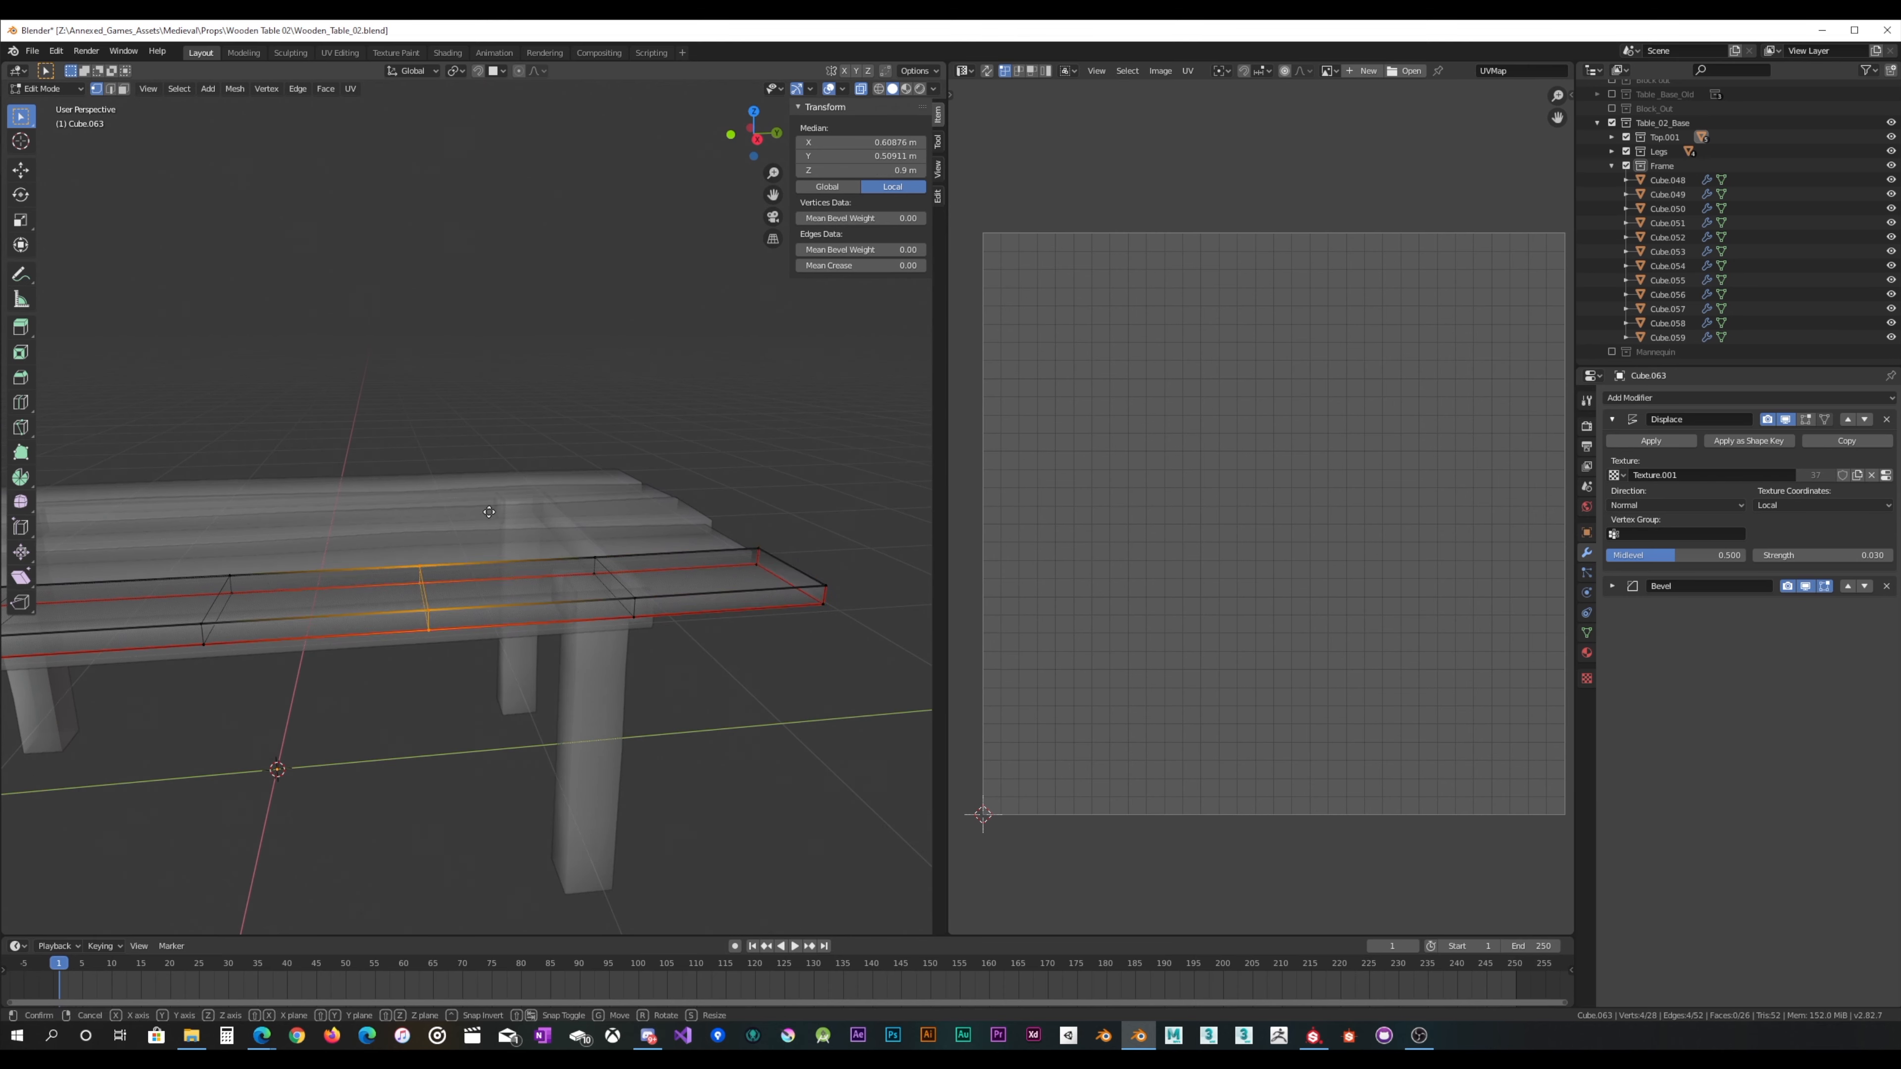
pyautogui.press('z')
pyautogui.click(487, 510)
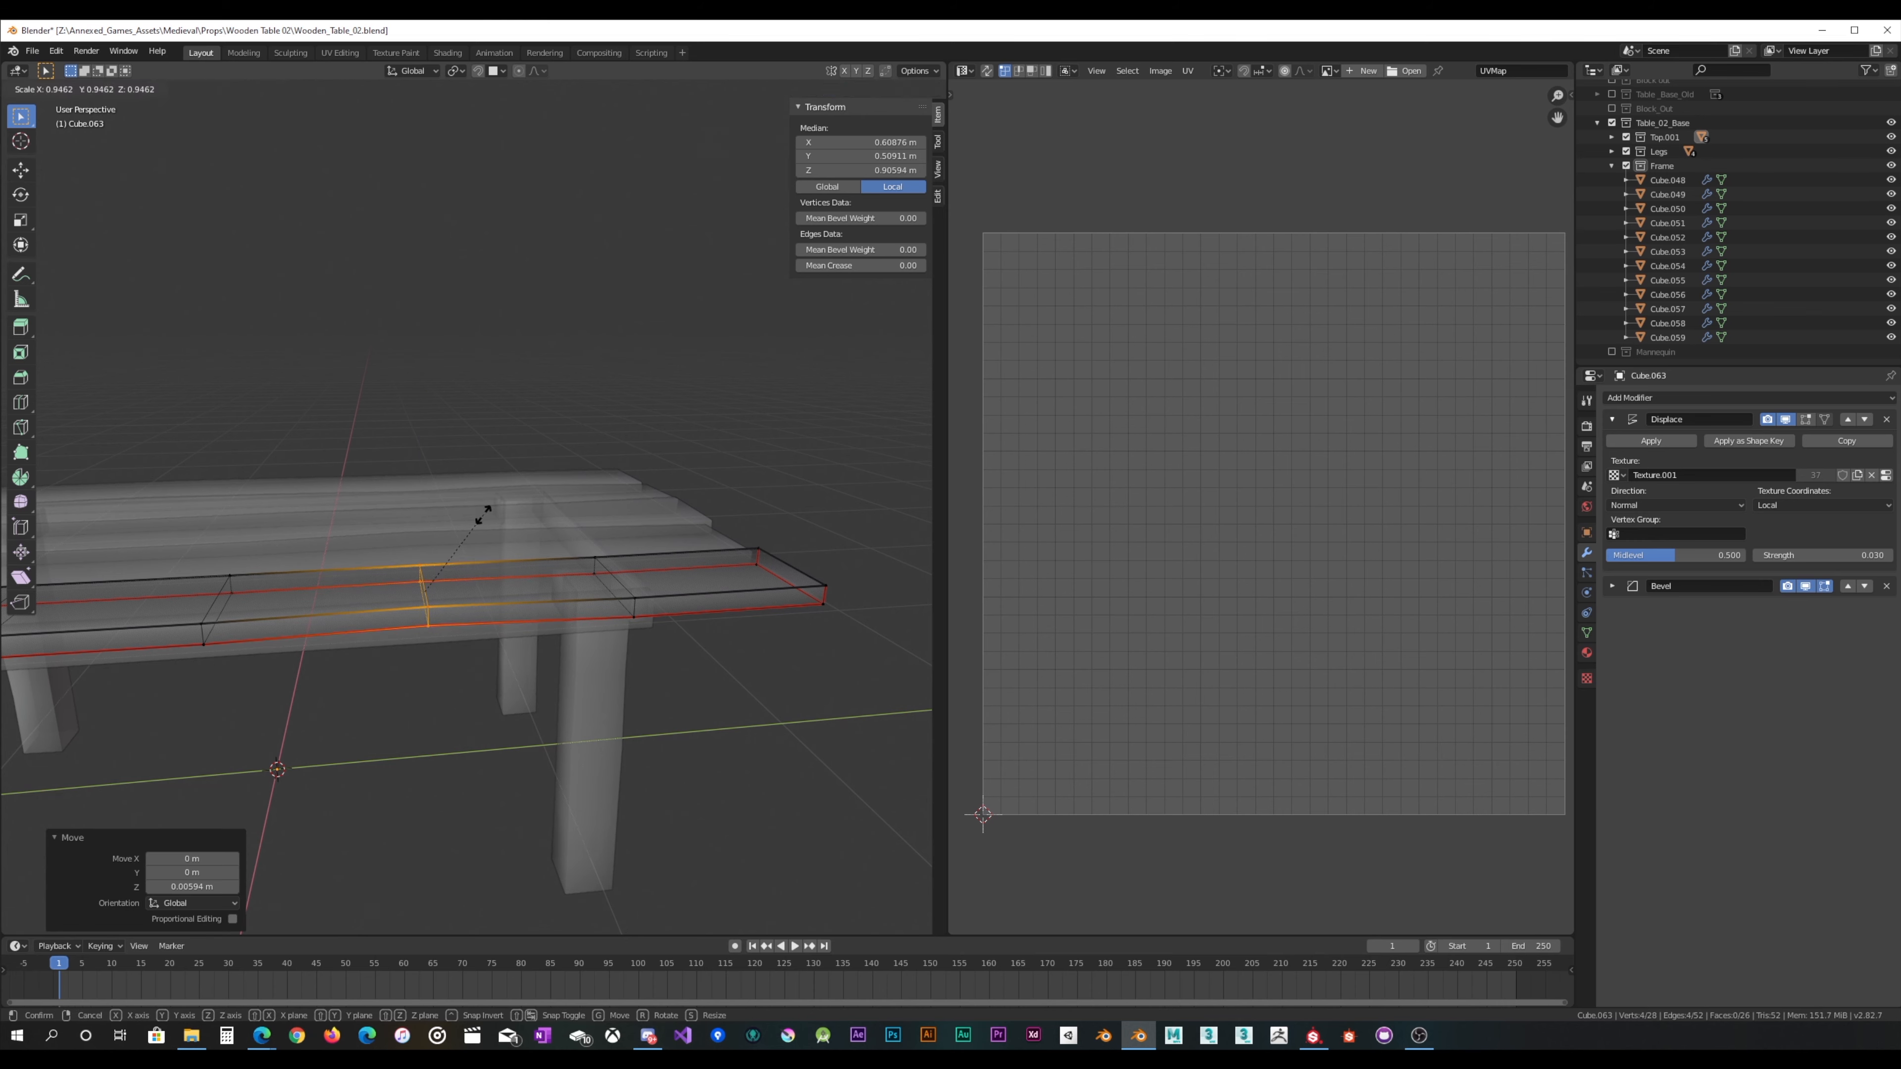
pyautogui.rightClick(487, 514)
pyautogui.press('s')
pyautogui.click(483, 516)
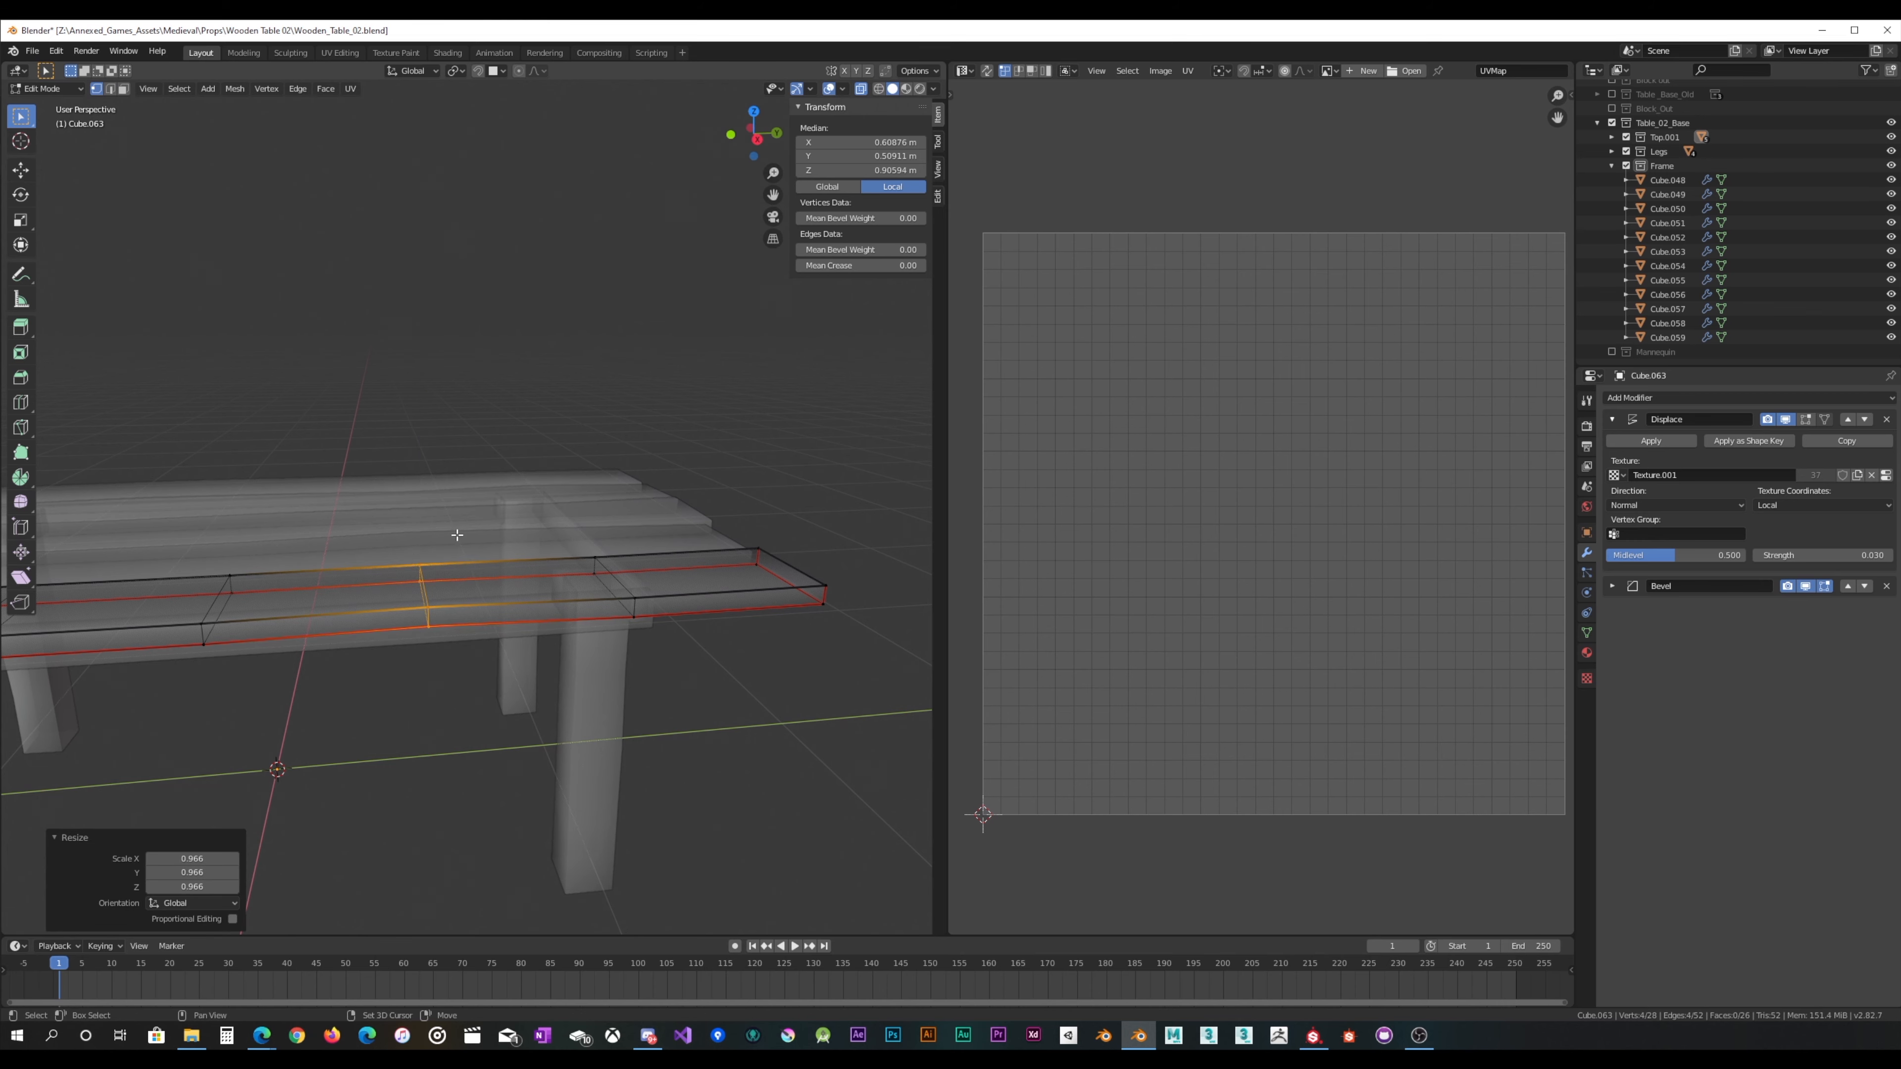
# Step: Raise the outermost positive X plank's centre loop about 0.0035 m along Z and scale it to about 0.99
pyautogui.keyDown('shift'); pyautogui.moveTo(455, 535); pyautogui.dragTo(569, 492, button='middle'); pyautogui.keyUp('shift')
pyautogui.moveTo(301, 641); pyautogui.dragTo(467, 456)
pyautogui.click(467, 455)
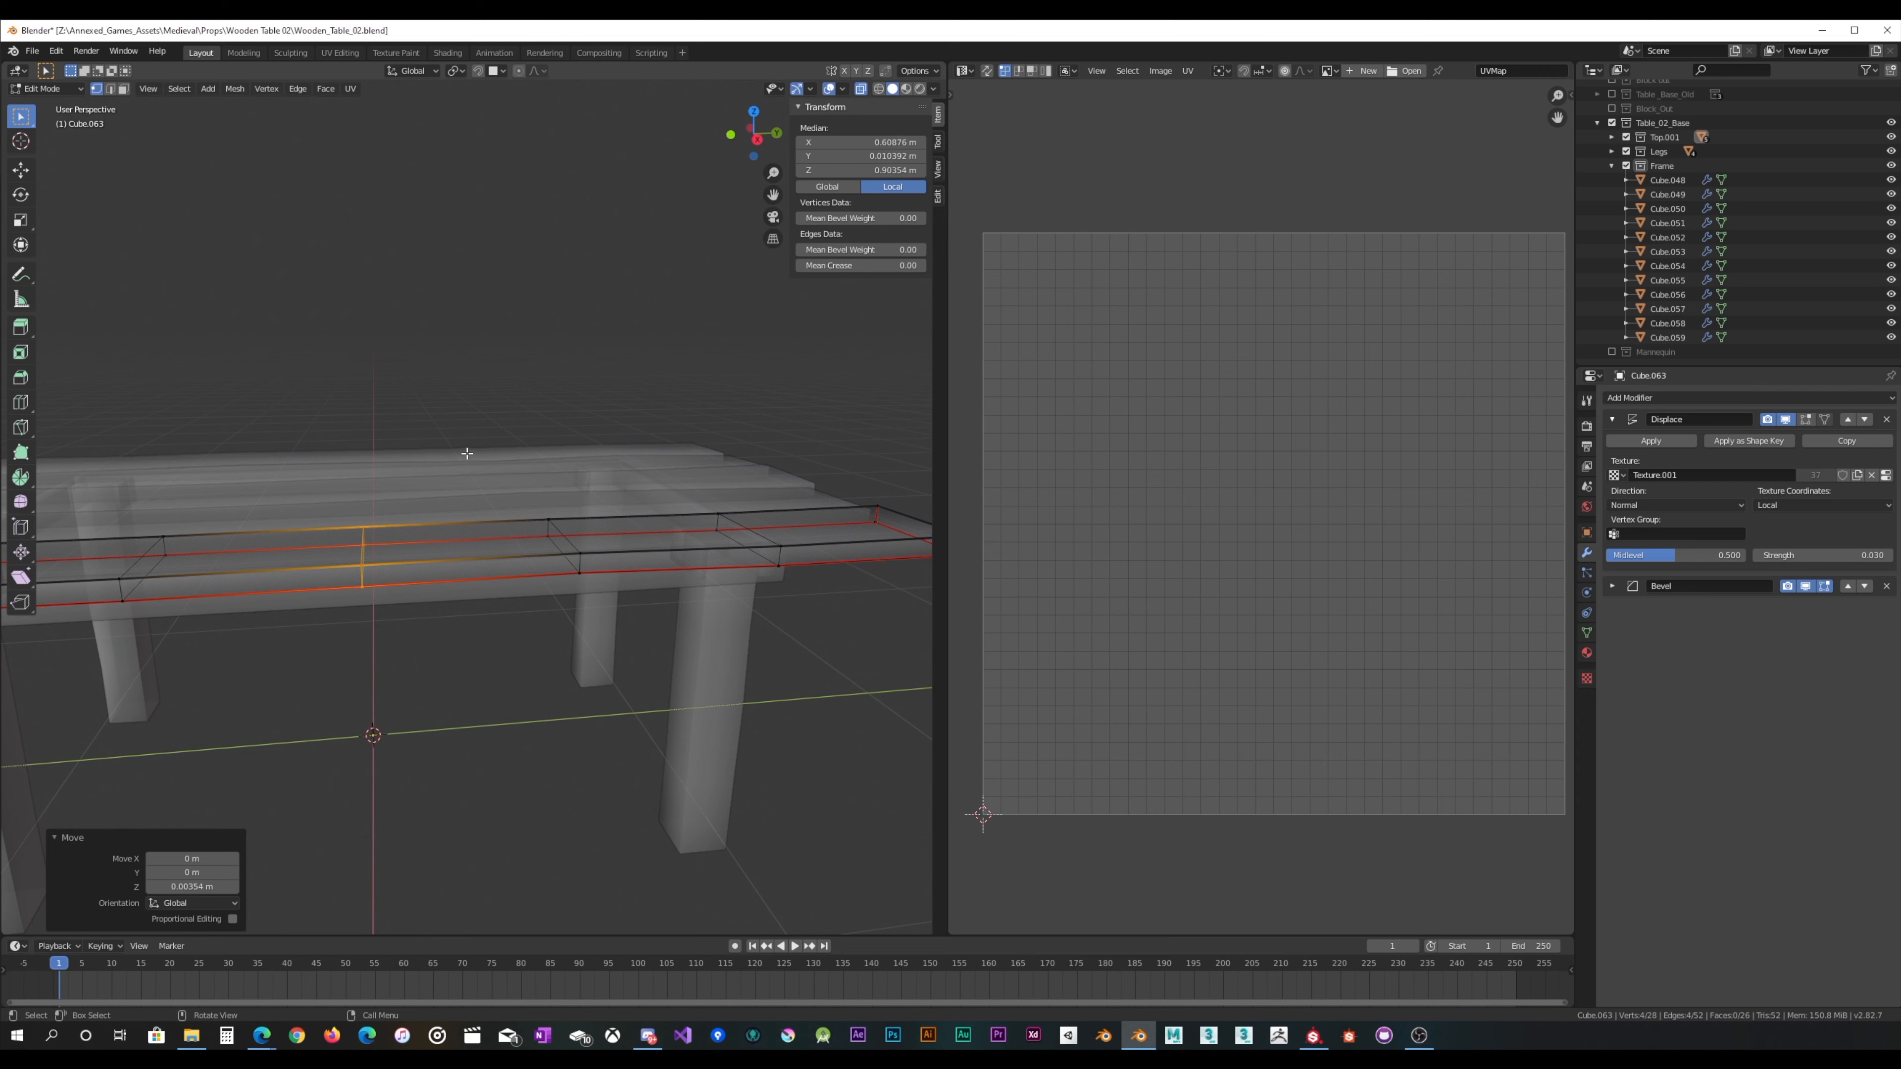
pyautogui.press('s')
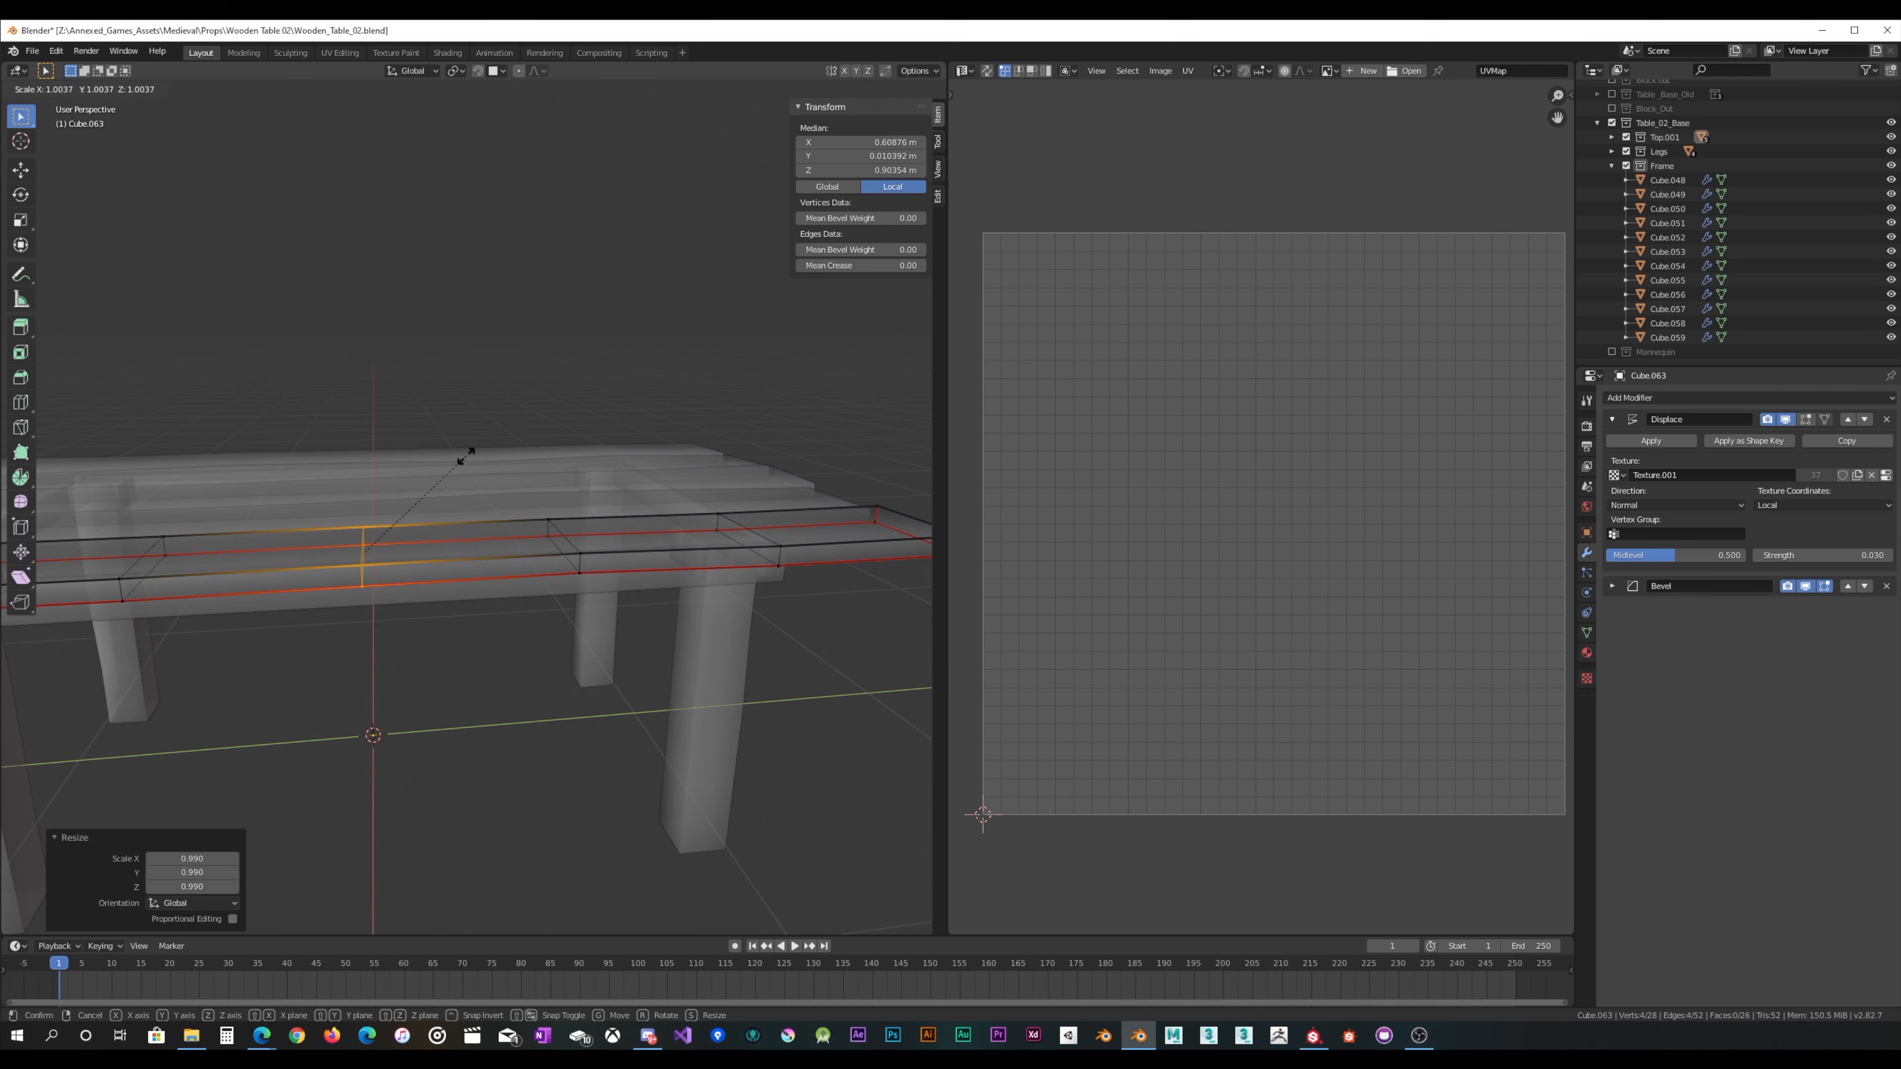
pyautogui.click(458, 455)
# Step: Raise the plank's first loop on the negative Y side of the centre about 0.0036 m along Z and scale it to 0.995
pyautogui.moveTo(457, 454); pyautogui.dragTo(550, 520, button='middle')
pyautogui.moveTo(330, 628); pyautogui.dragTo(477, 454)
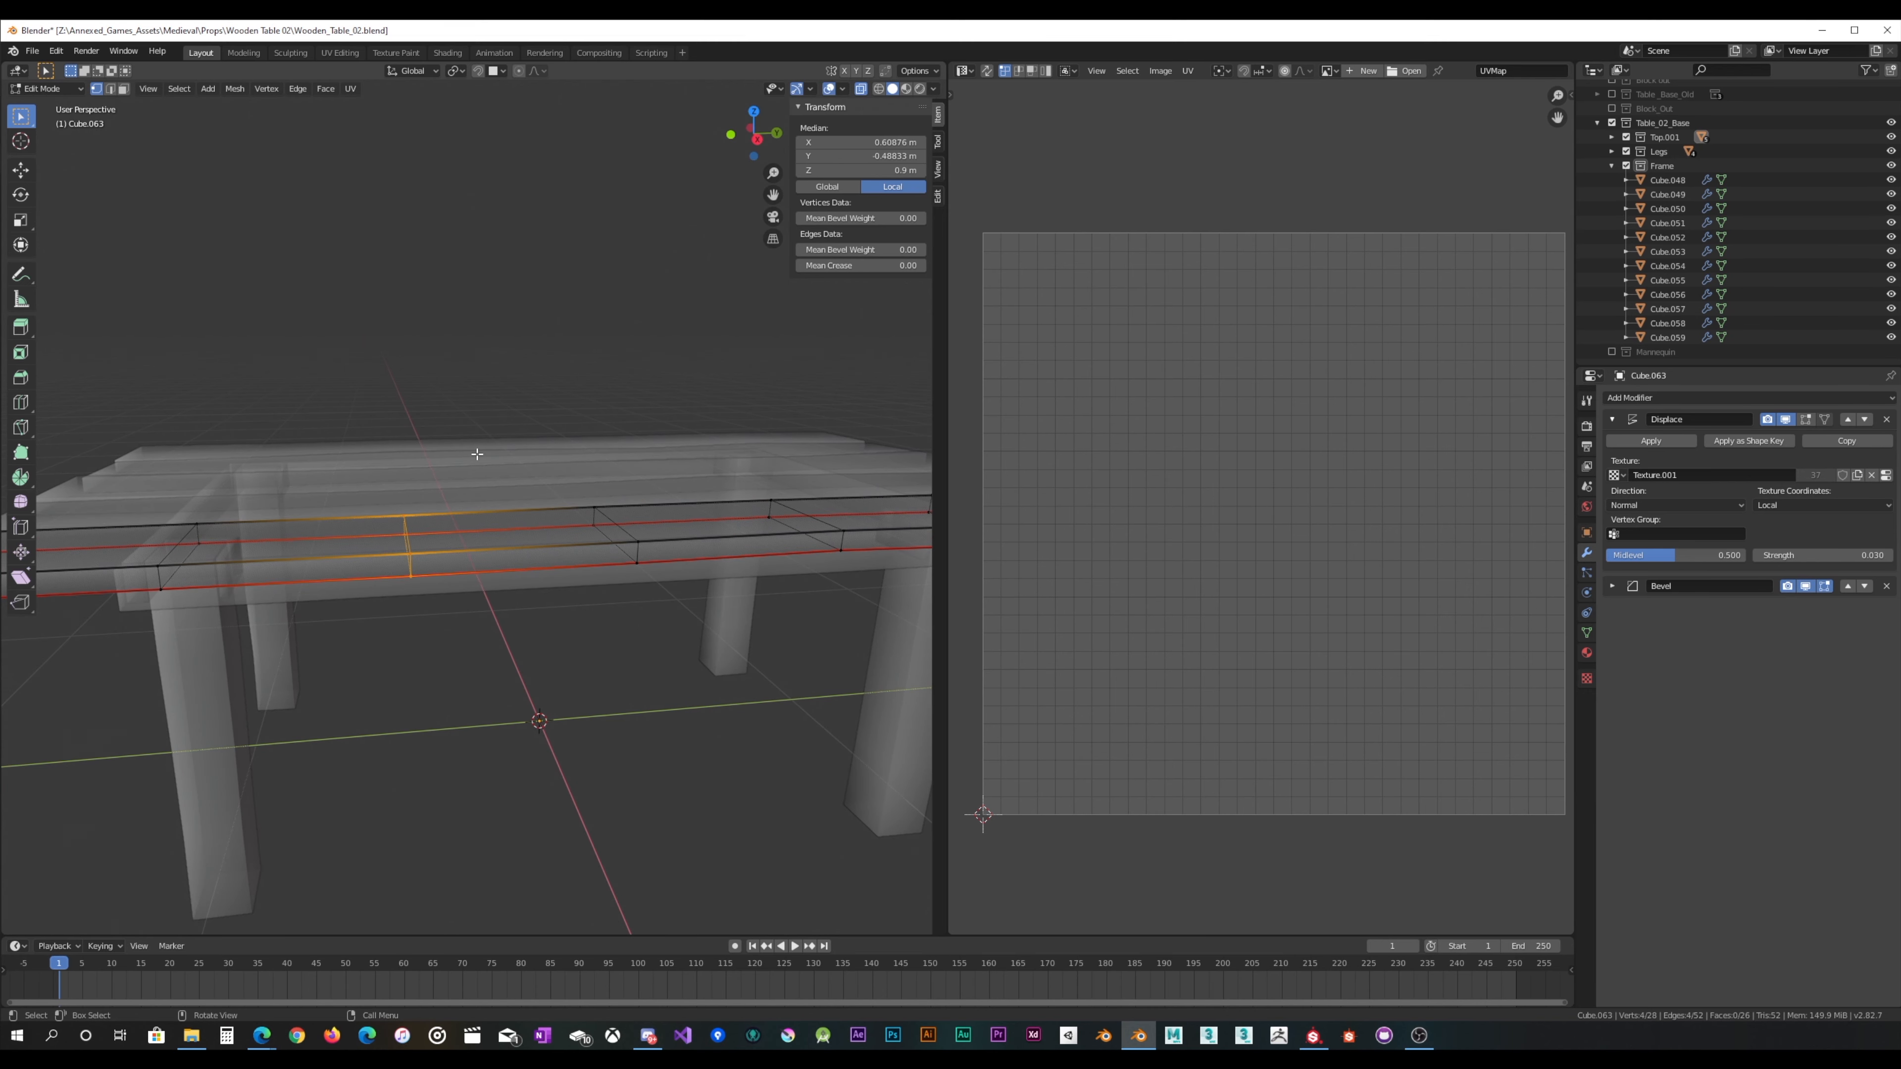
pyautogui.press('z')
pyautogui.click(475, 453)
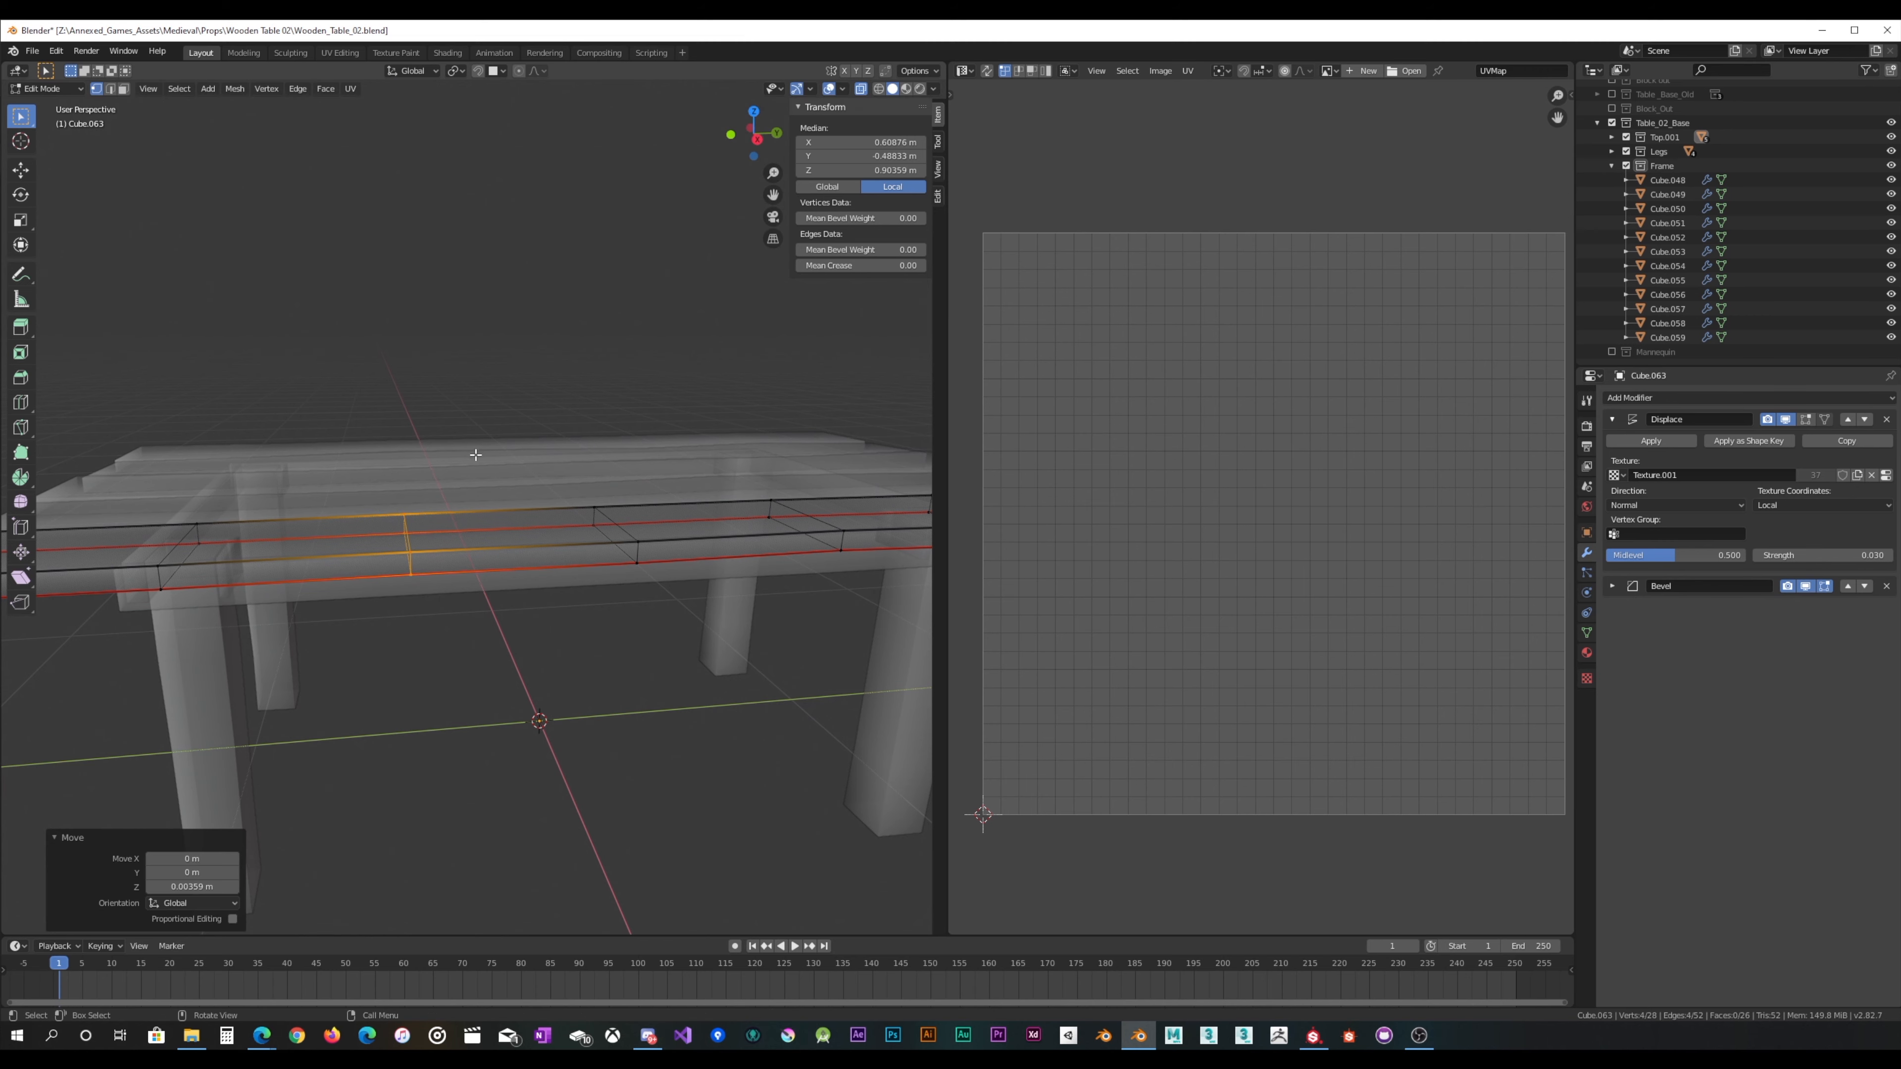
pyautogui.press('s')
pyautogui.click(475, 454)
pyautogui.keyDown('shift'); pyautogui.moveTo(348, 509); pyautogui.dragTo(606, 495, button='middle'); pyautogui.keyUp('shift')
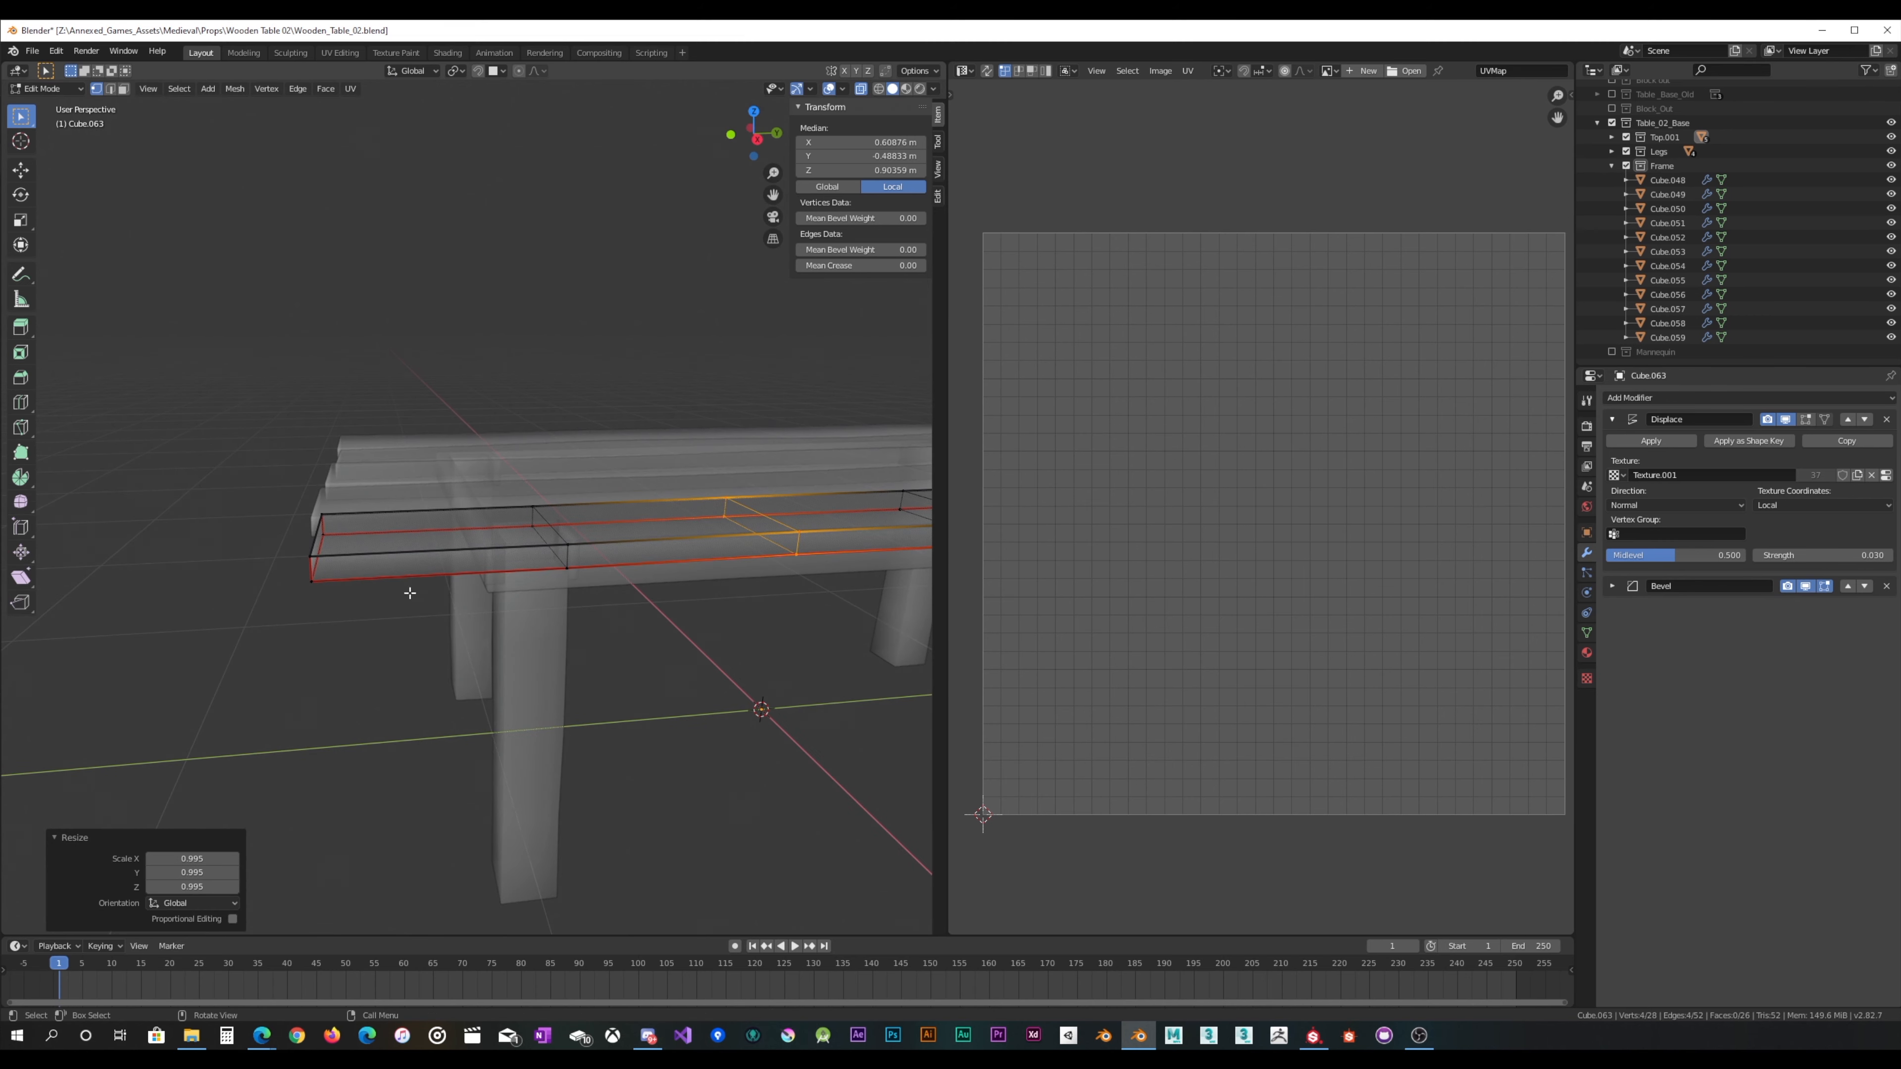
# Step: Lower the outermost positive X plank's negative Y end about 0.0107 m along Z and scale it slightly, finishing the mesh edit
pyautogui.moveTo(237, 619); pyautogui.dragTo(375, 441)
pyautogui.press('g')
pyautogui.press('z')
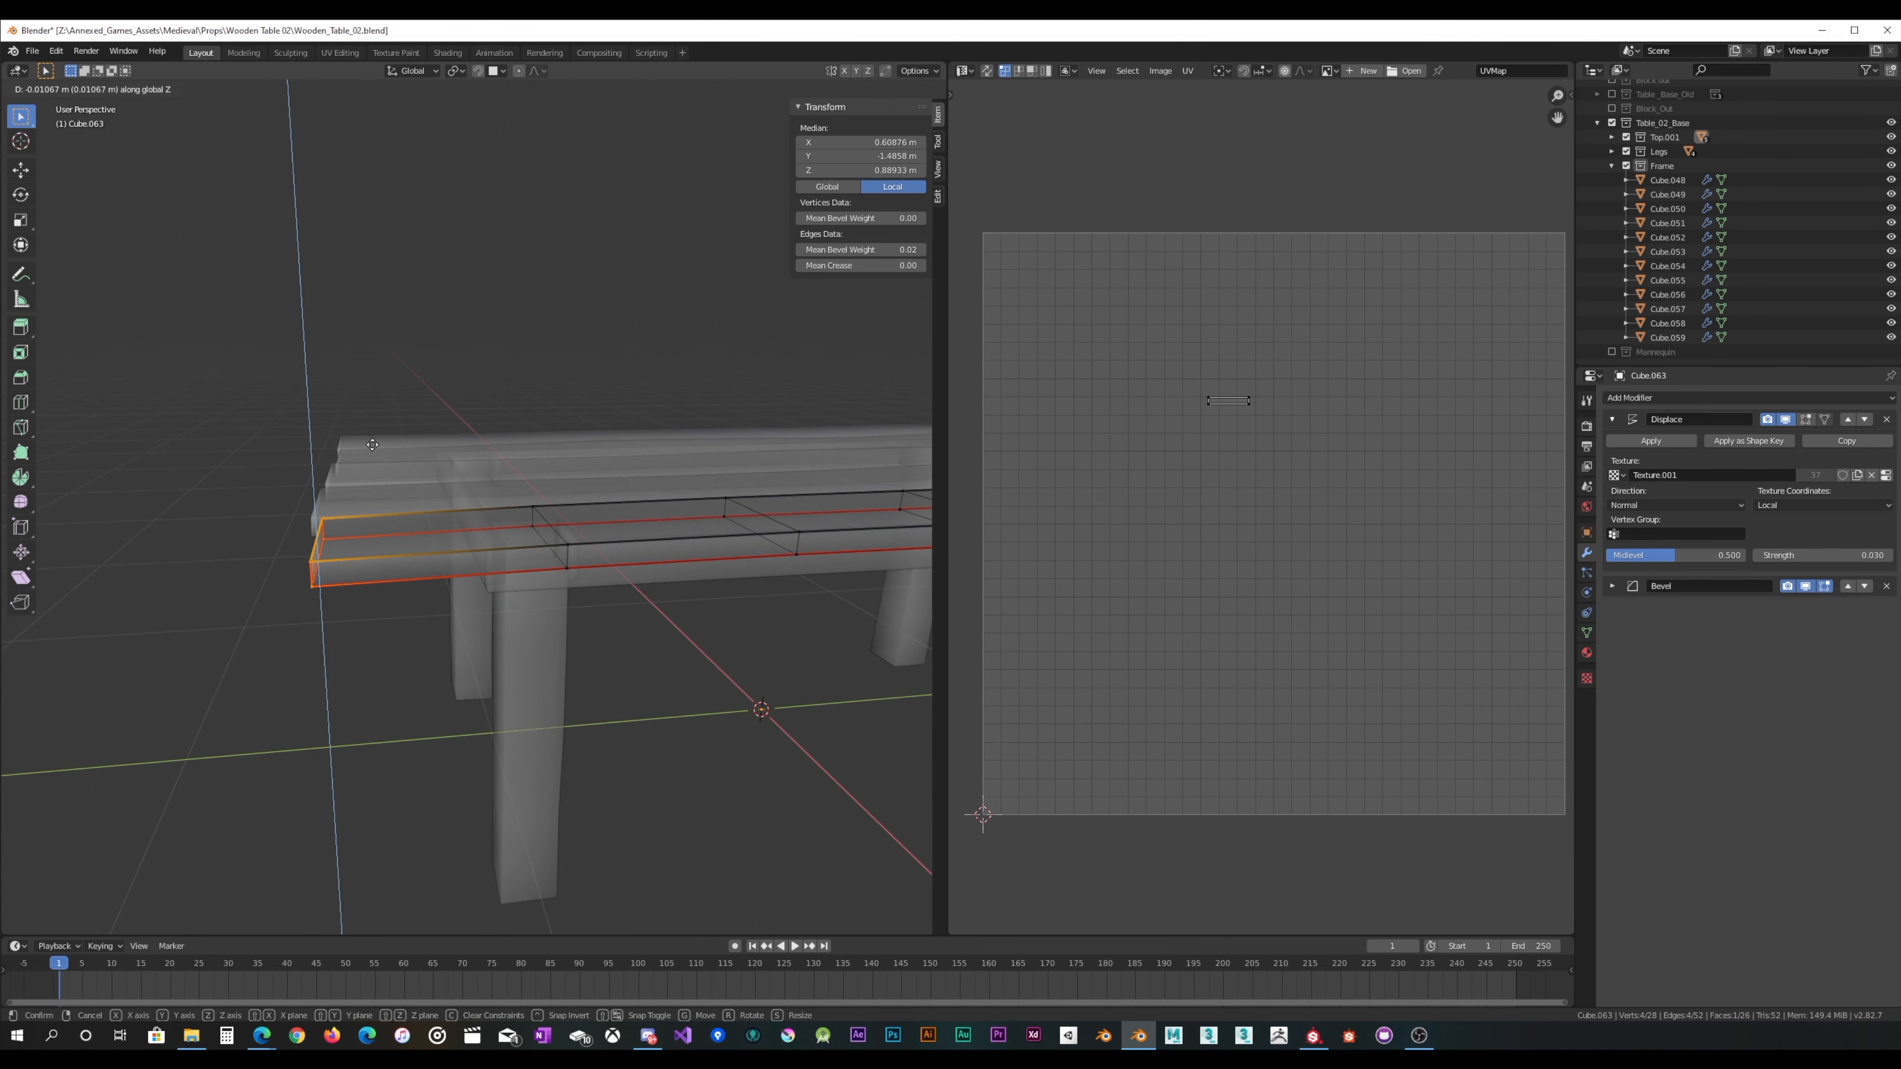
pyautogui.click(372, 444)
pyautogui.press('s')
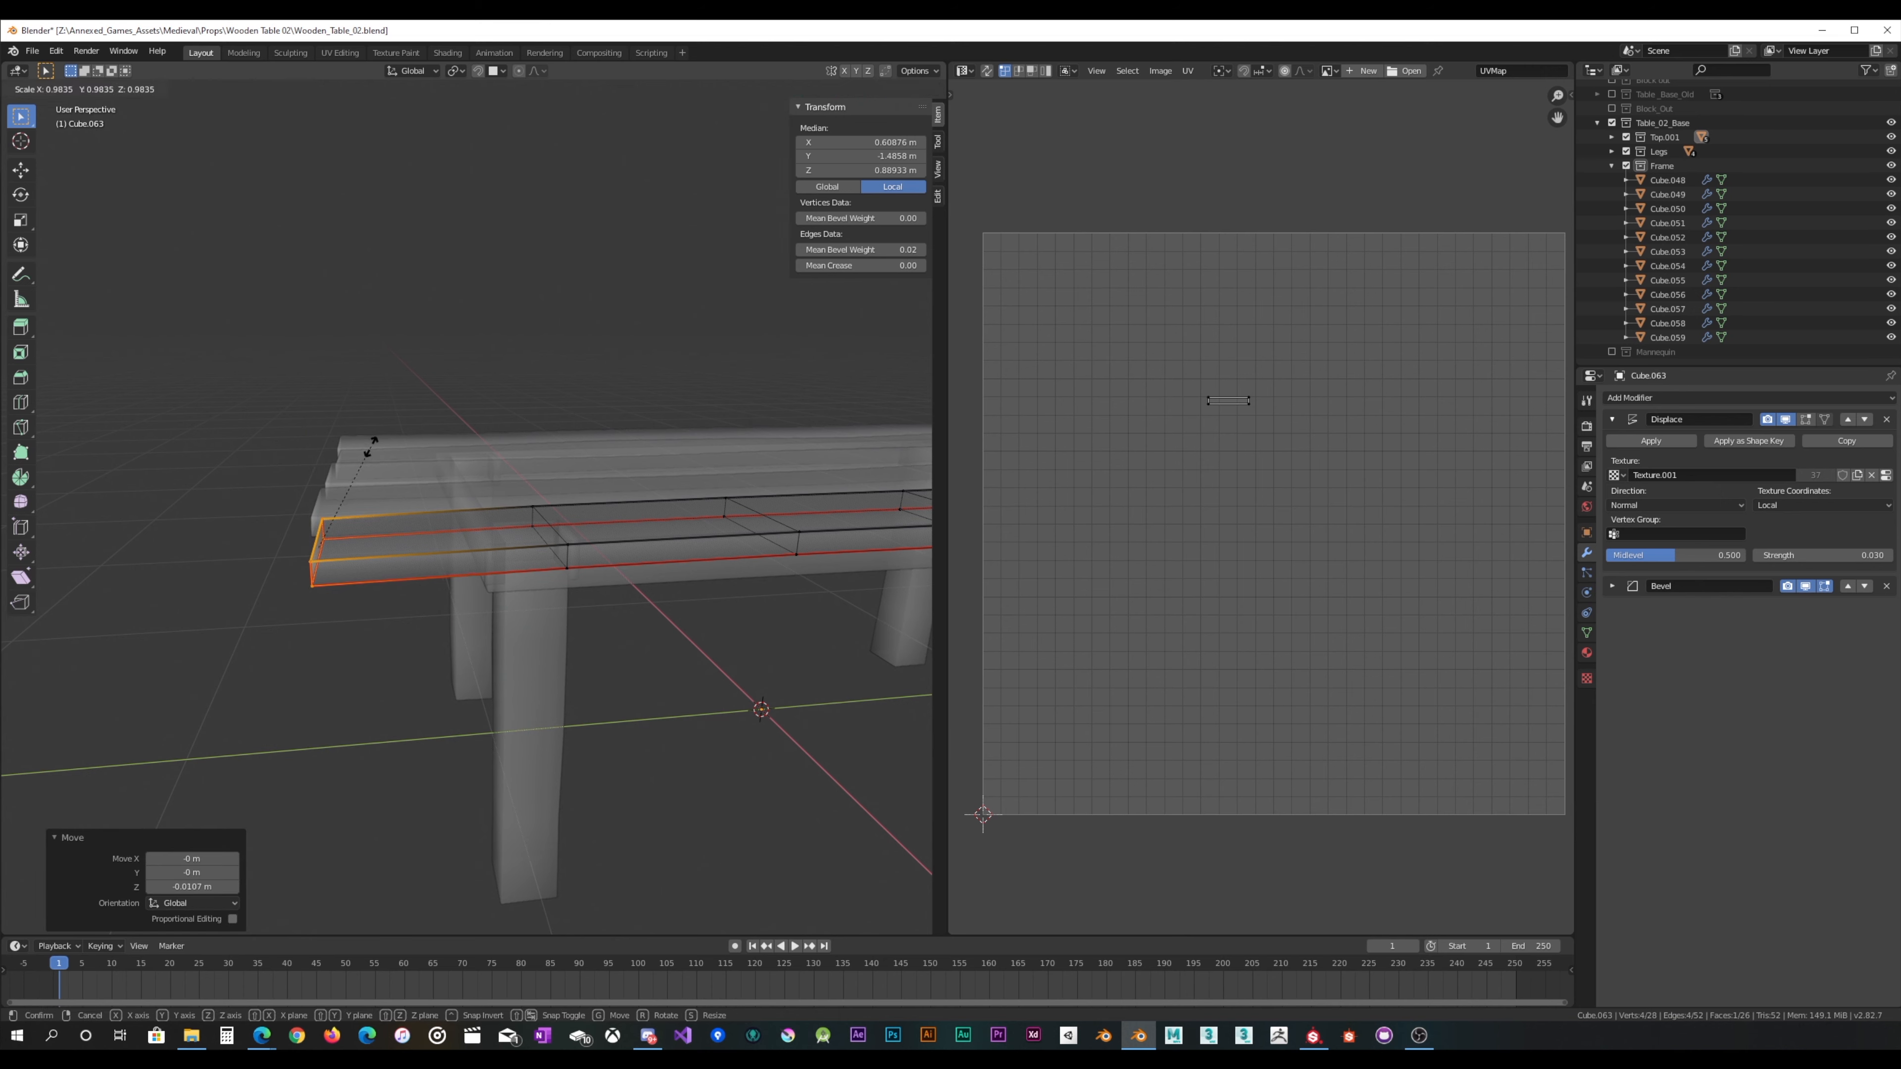
pyautogui.click(510, 371)
pyautogui.click(862, 92)
pyautogui.press('Tab')
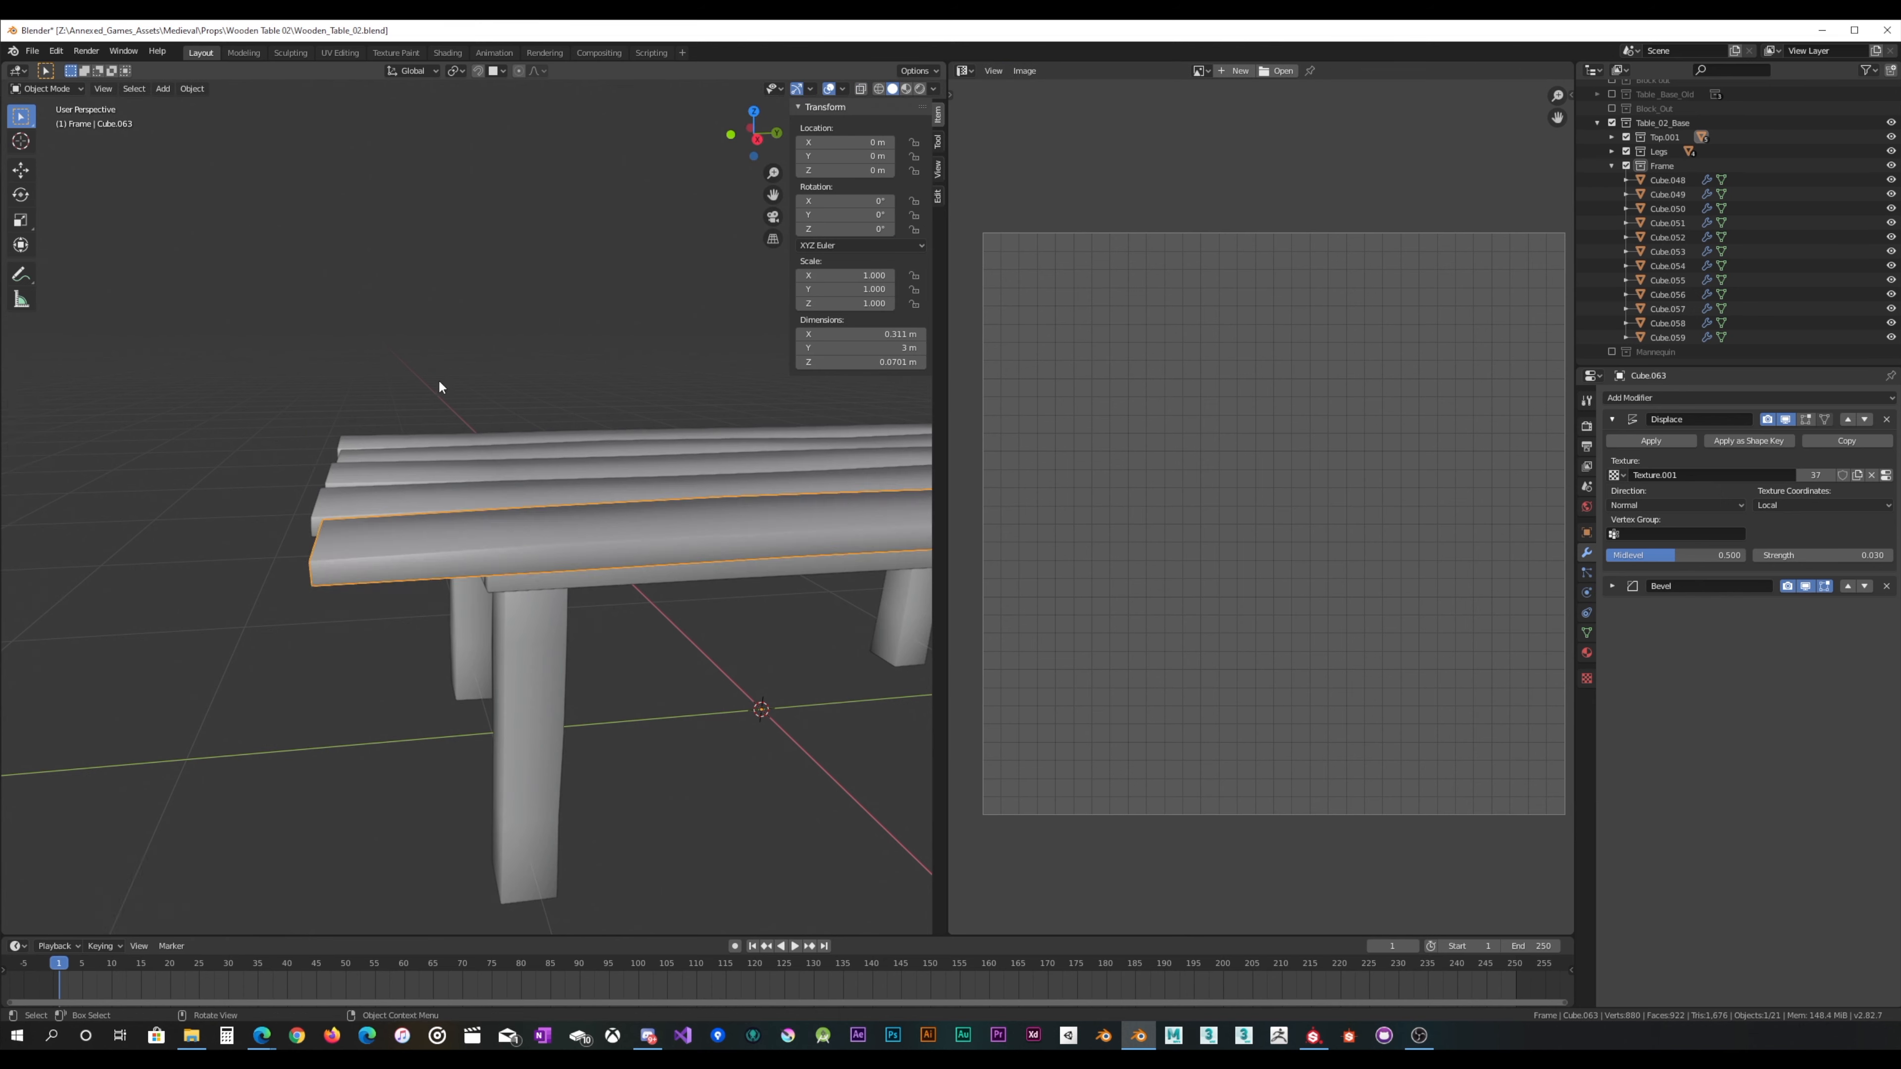
# Step: Add a Subdivision Surface modifier to the outermost negative X plank
pyautogui.moveTo(437, 379); pyautogui.dragTo(494, 469, button='middle')
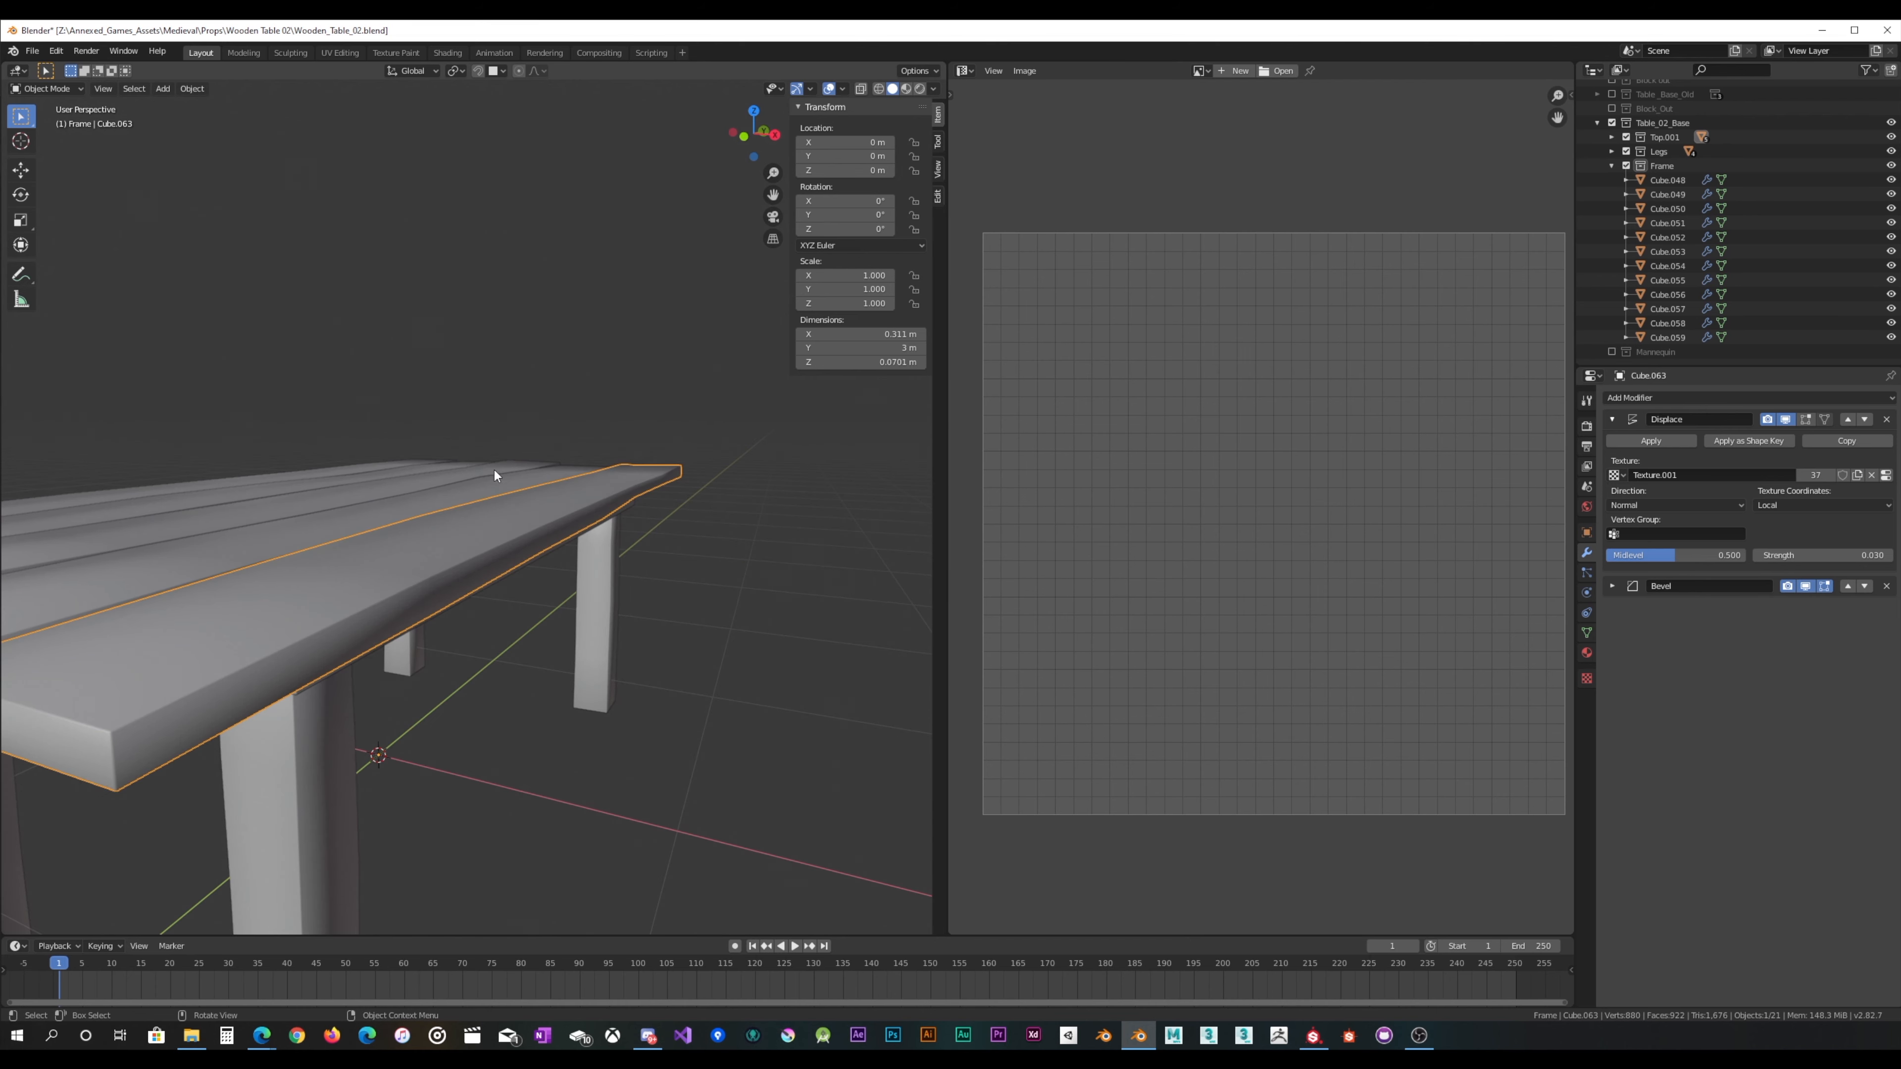
pyautogui.moveTo(759, 528); pyautogui.dragTo(827, 517, button='middle')
pyautogui.moveTo(517, 506)
pyautogui.mouseDown(button='middle')
pyautogui.moveTo(496, 500)
pyautogui.moveTo(585, 490)
pyautogui.moveTo(534, 500)
pyautogui.mouseUp(button='middle')
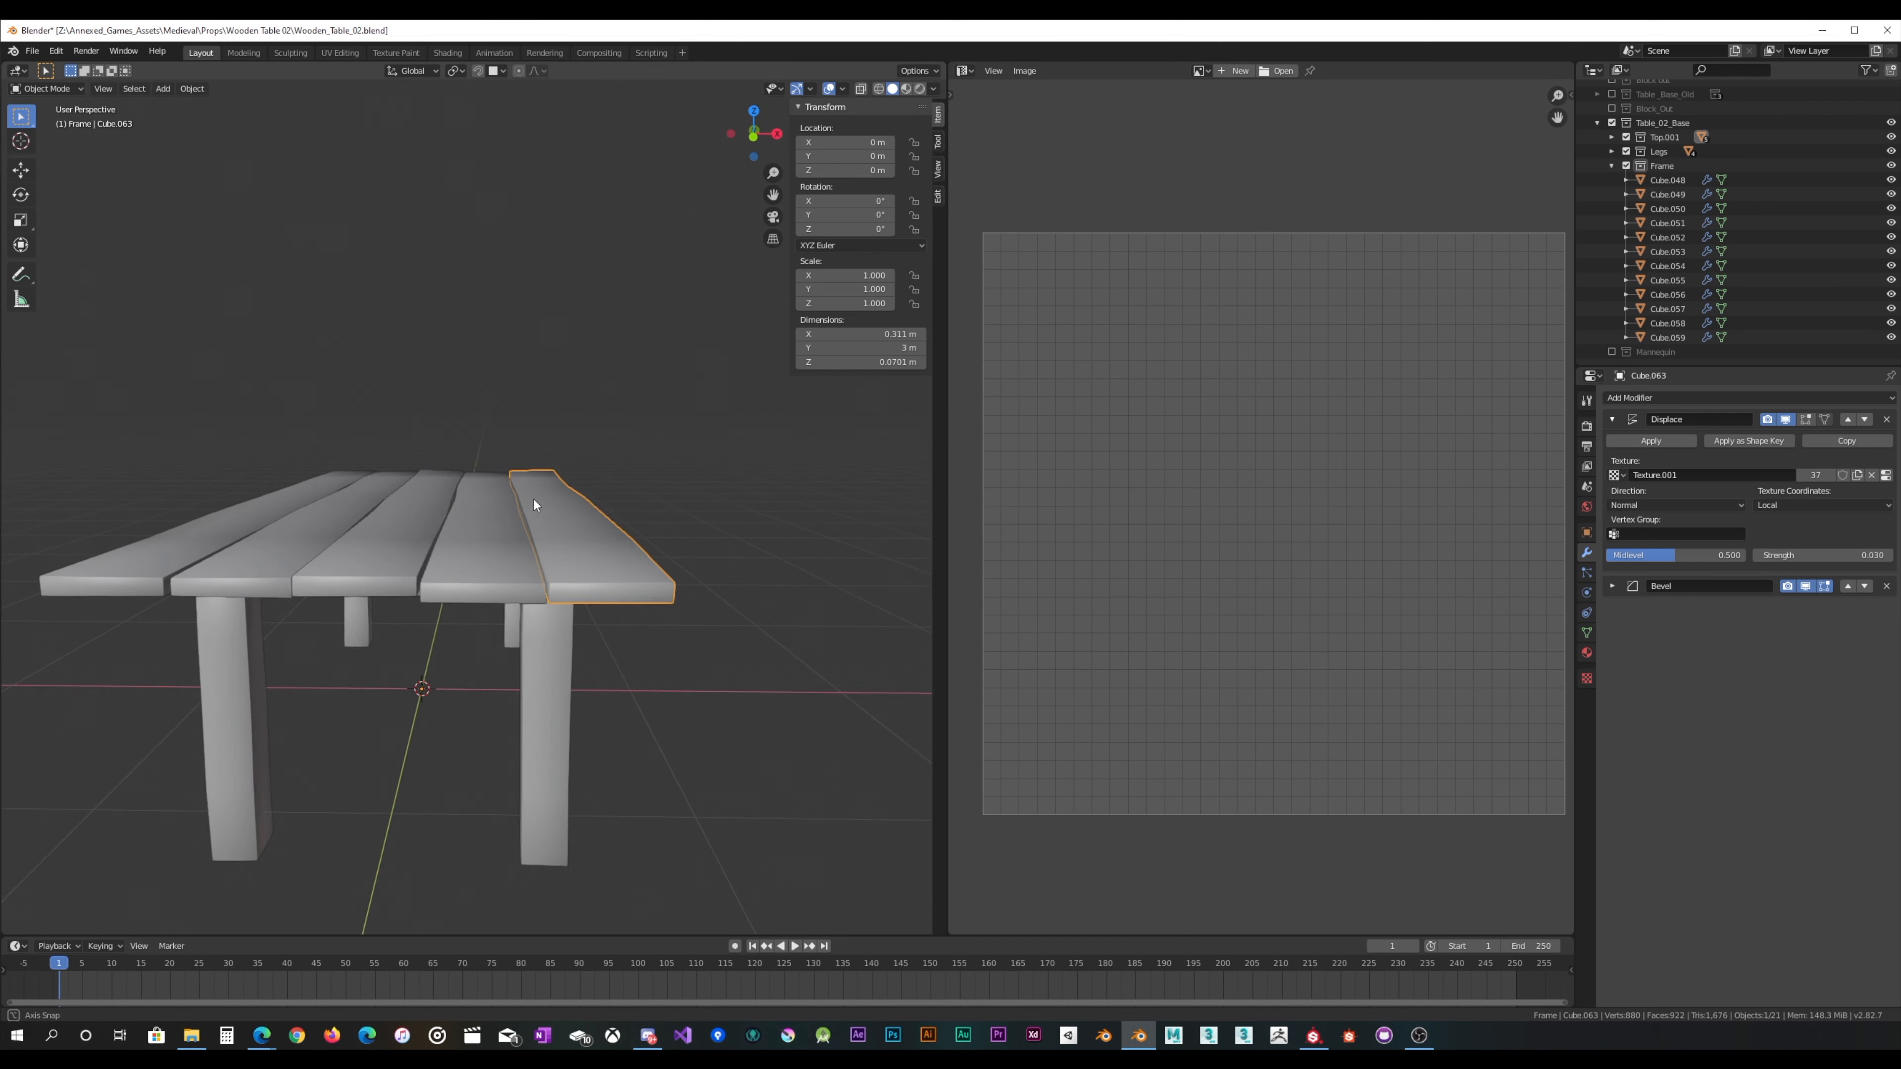
pyautogui.click(630, 443)
pyautogui.moveTo(630, 443); pyautogui.dragTo(793, 483, button='middle')
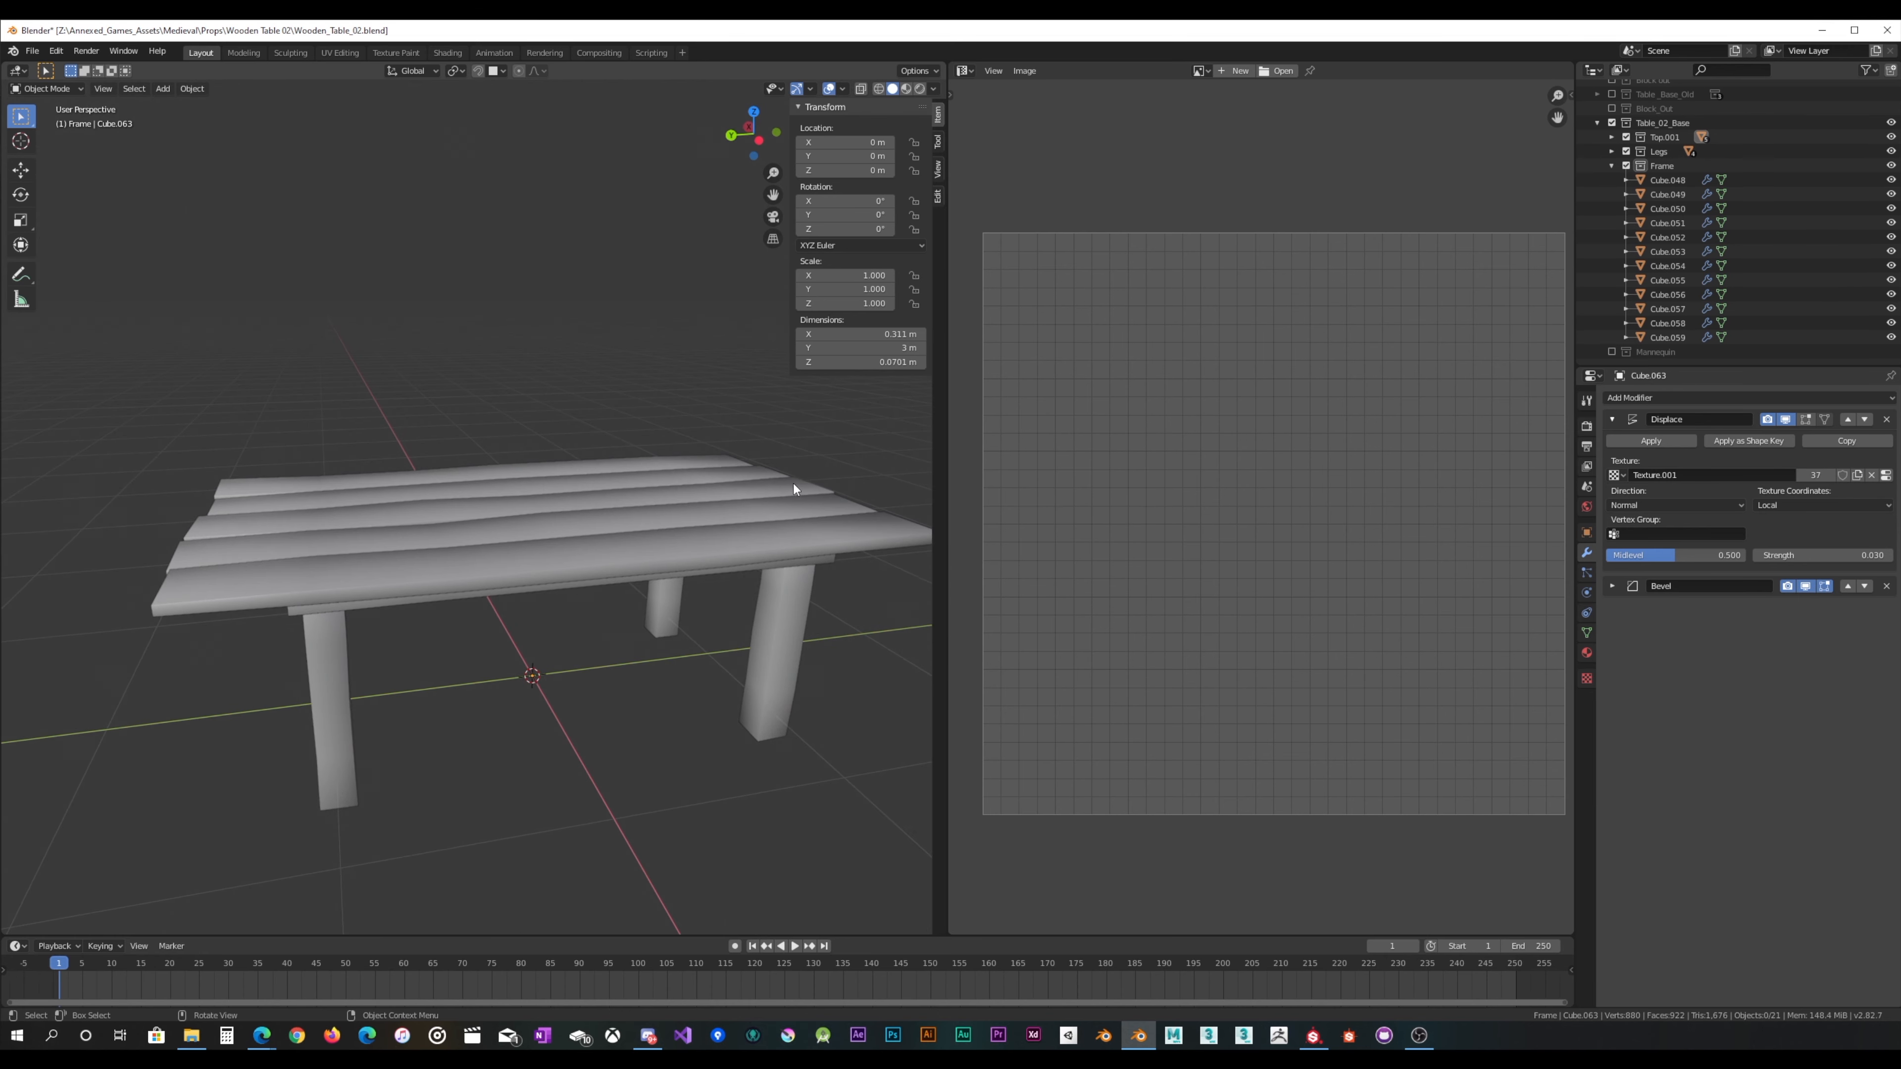
pyautogui.click(625, 536)
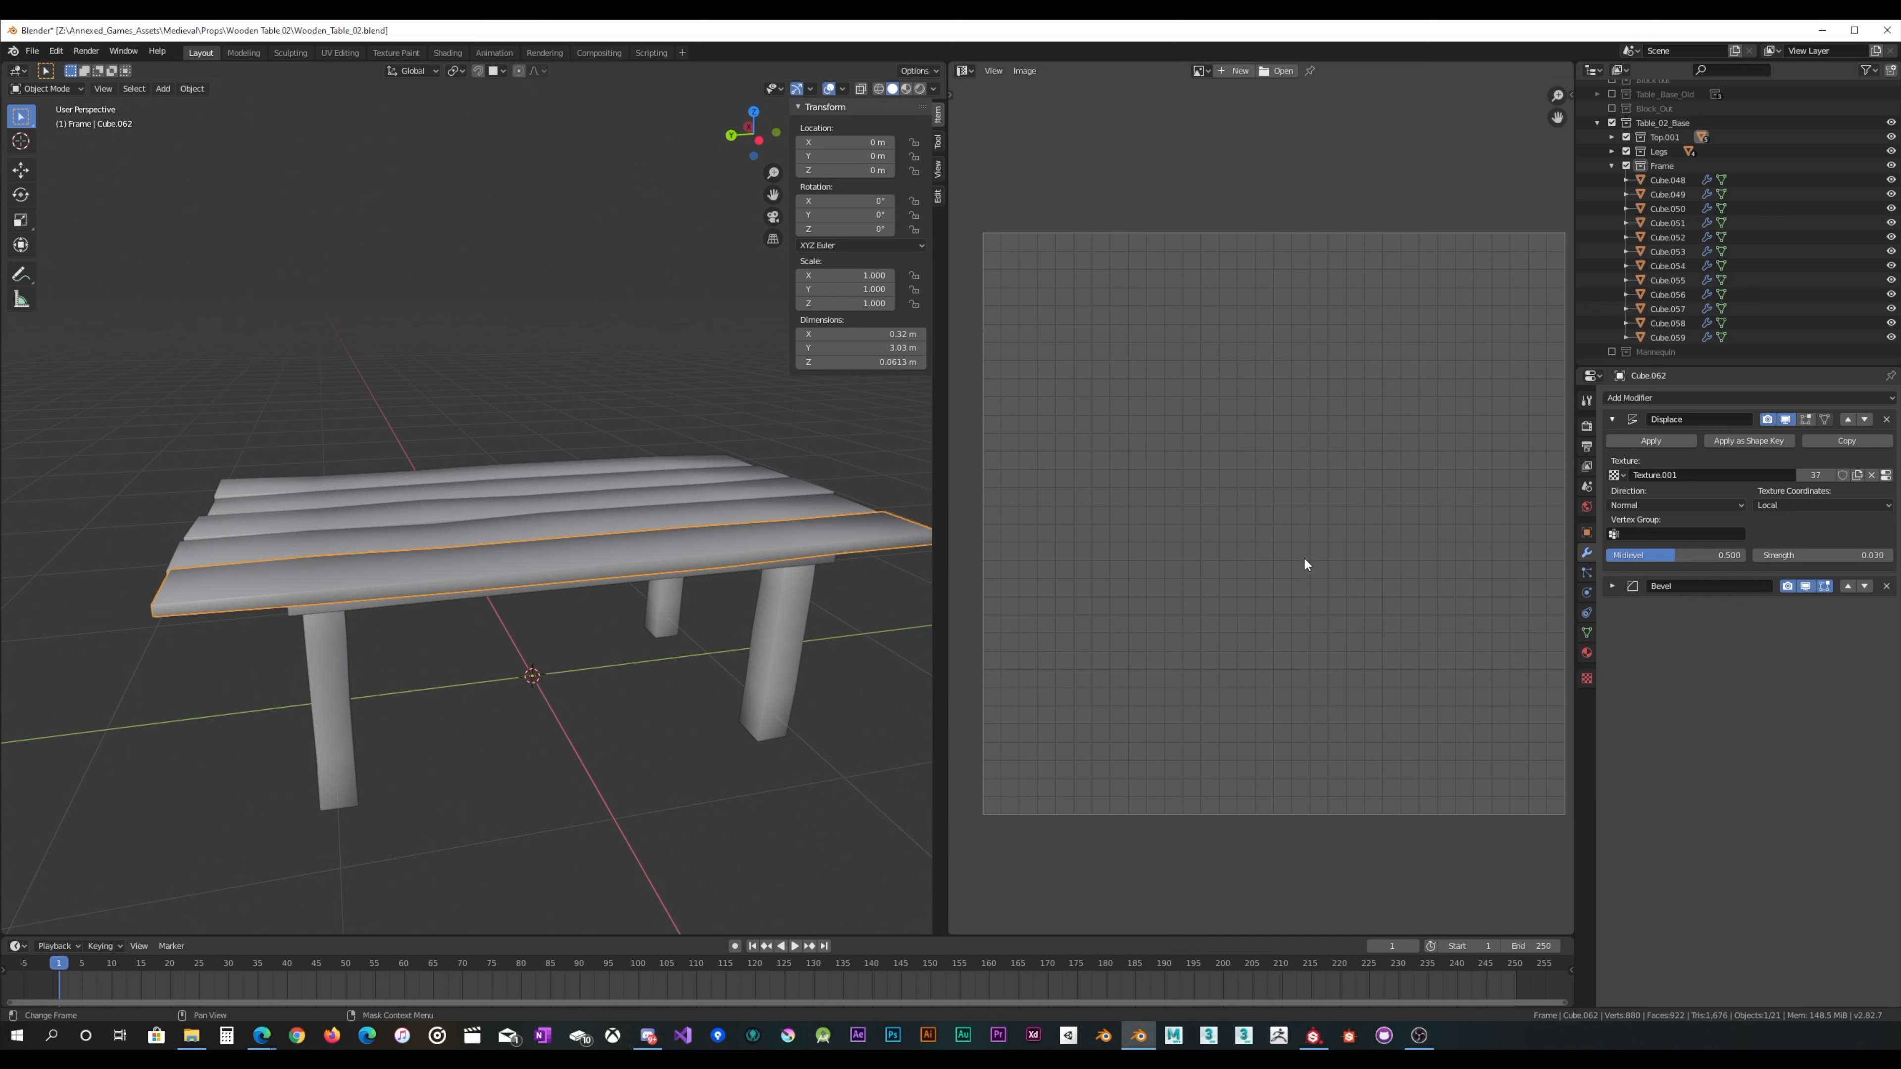
pyautogui.click(1765, 397)
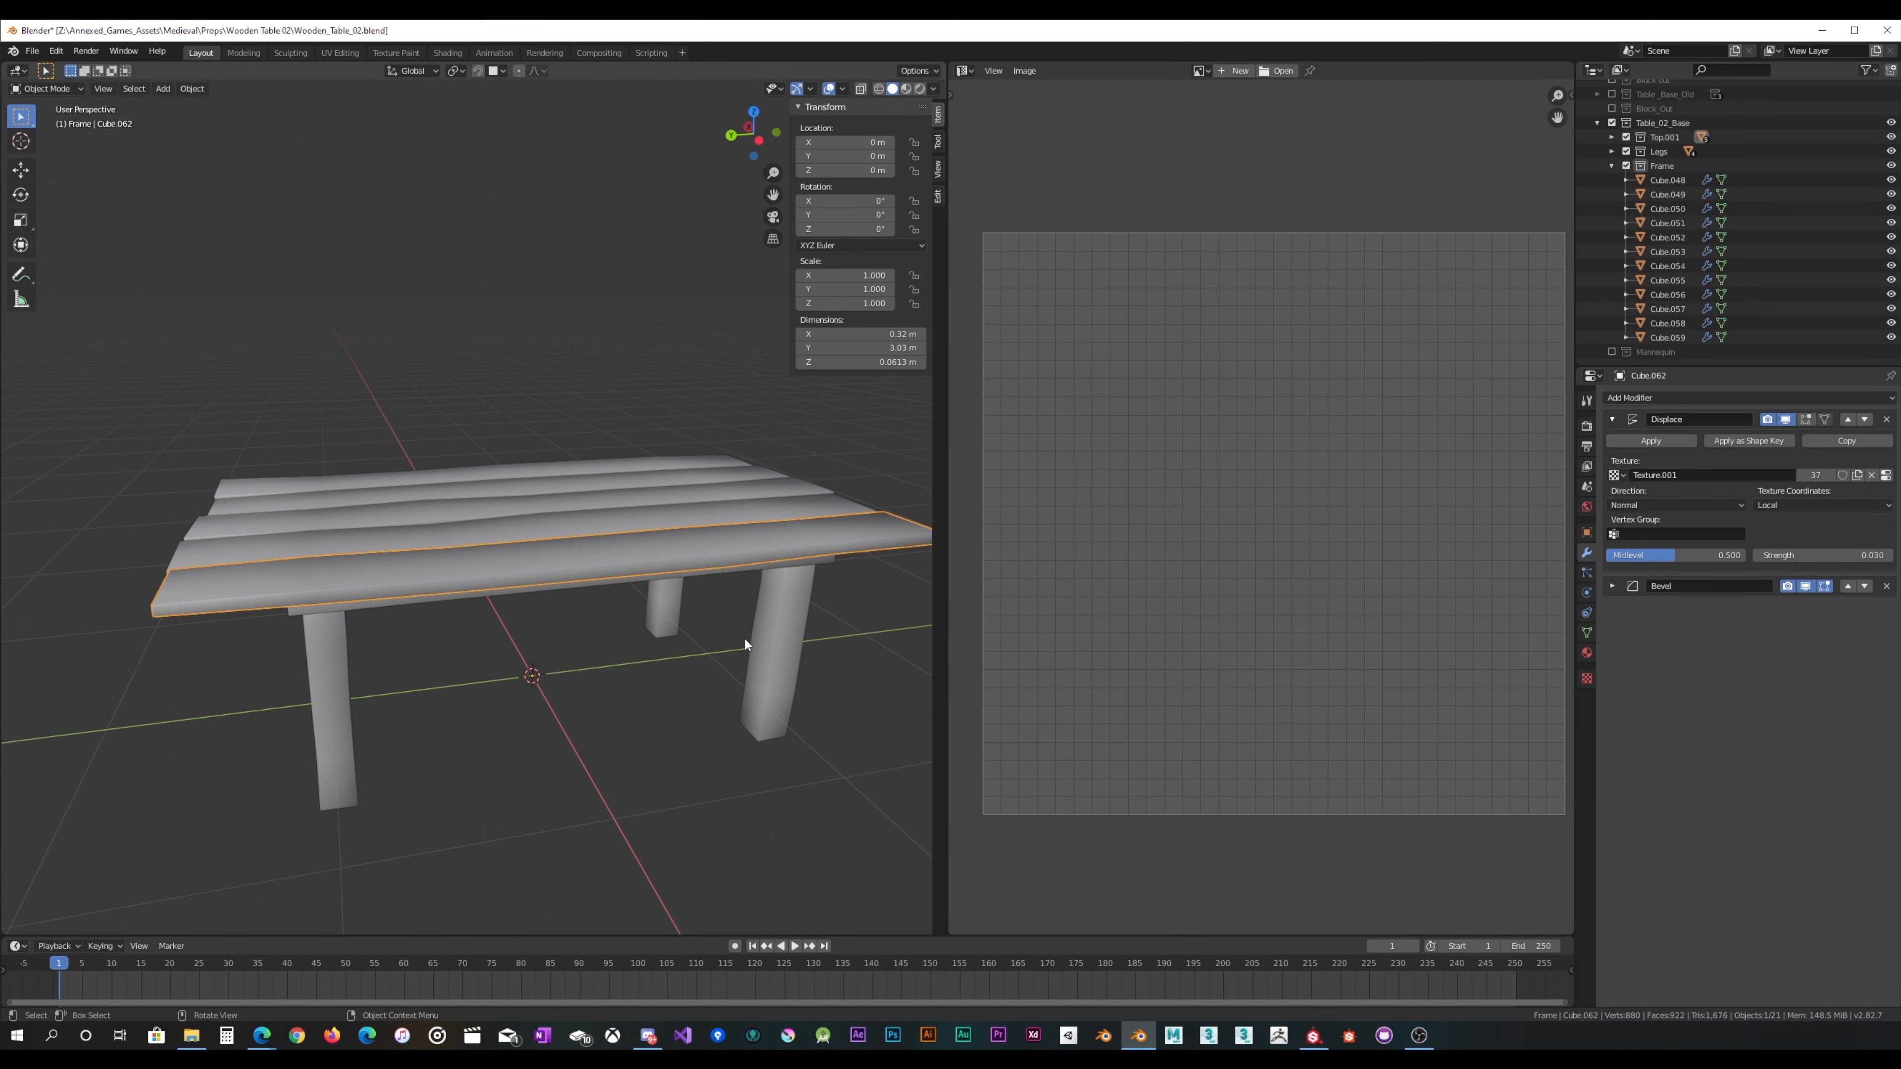
pyautogui.moveTo(744, 639); pyautogui.dragTo(730, 565, button='middle')
pyautogui.click(1665, 399)
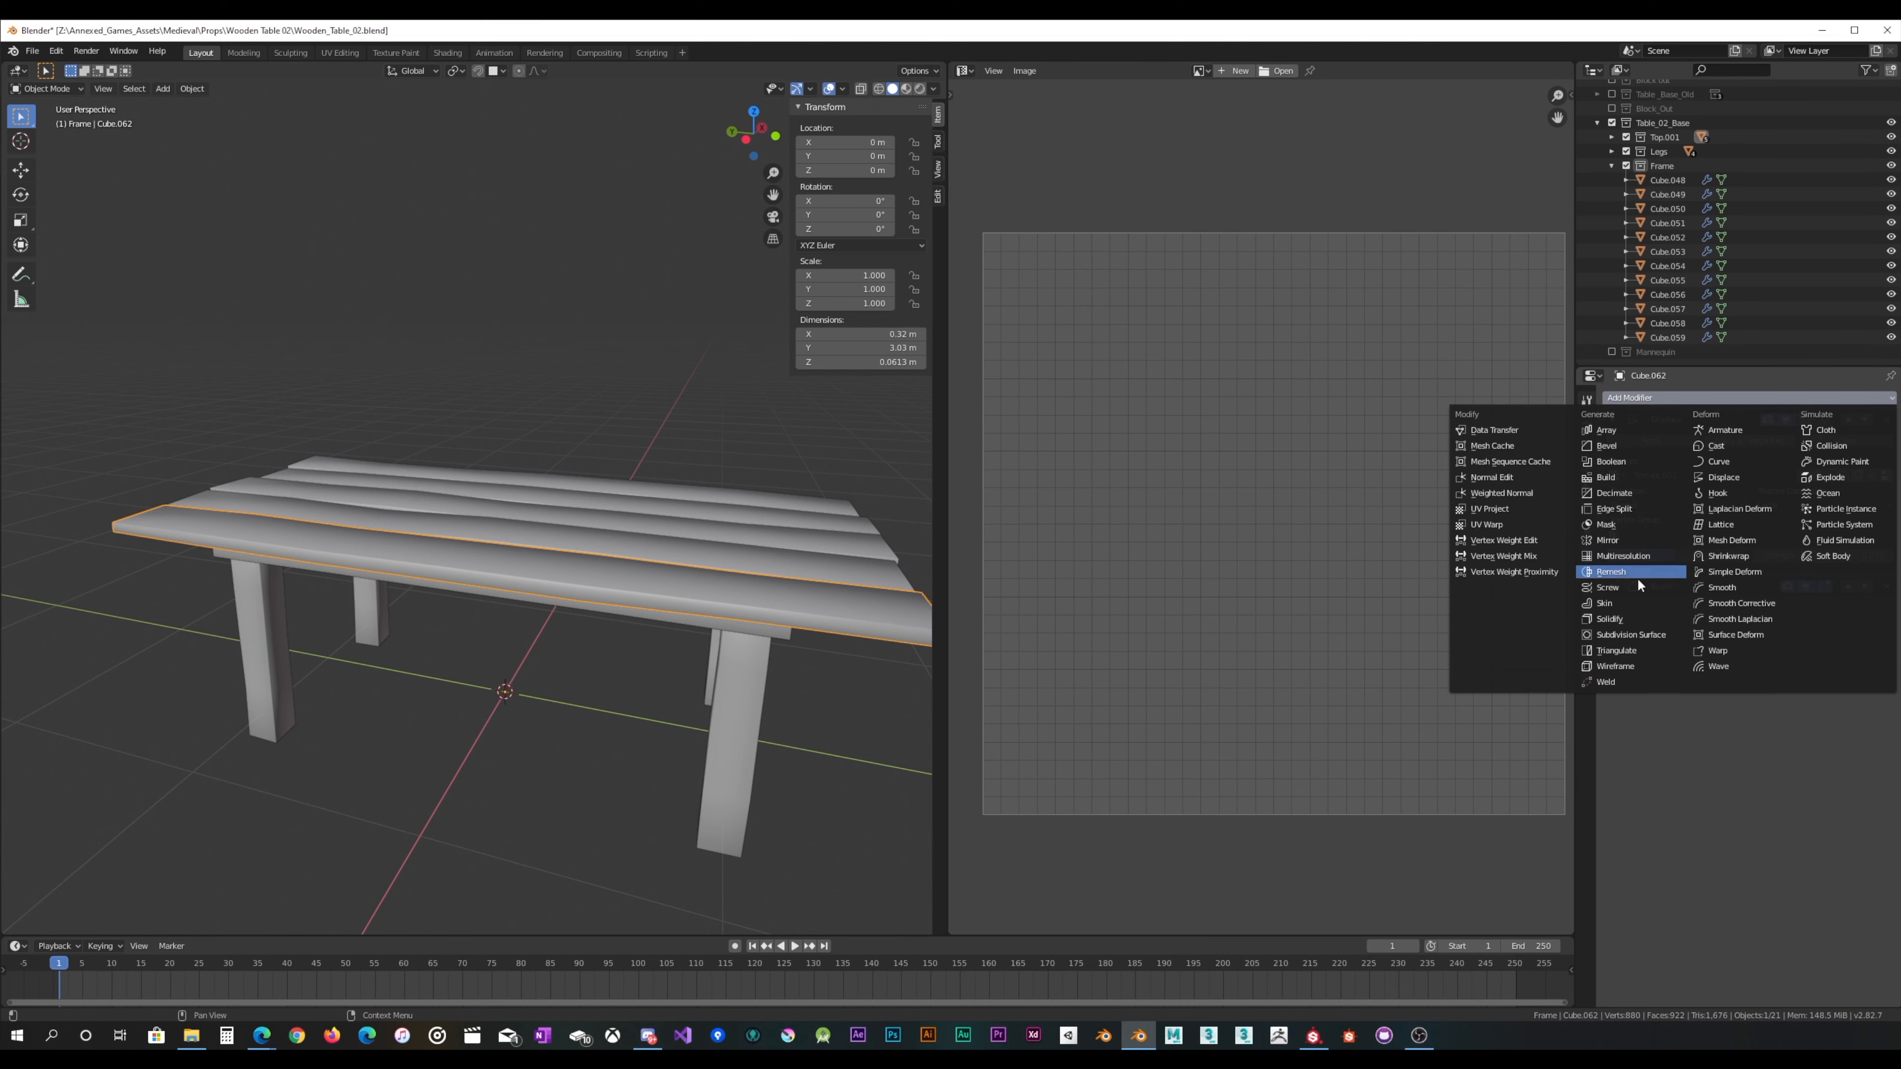
pyautogui.click(1633, 635)
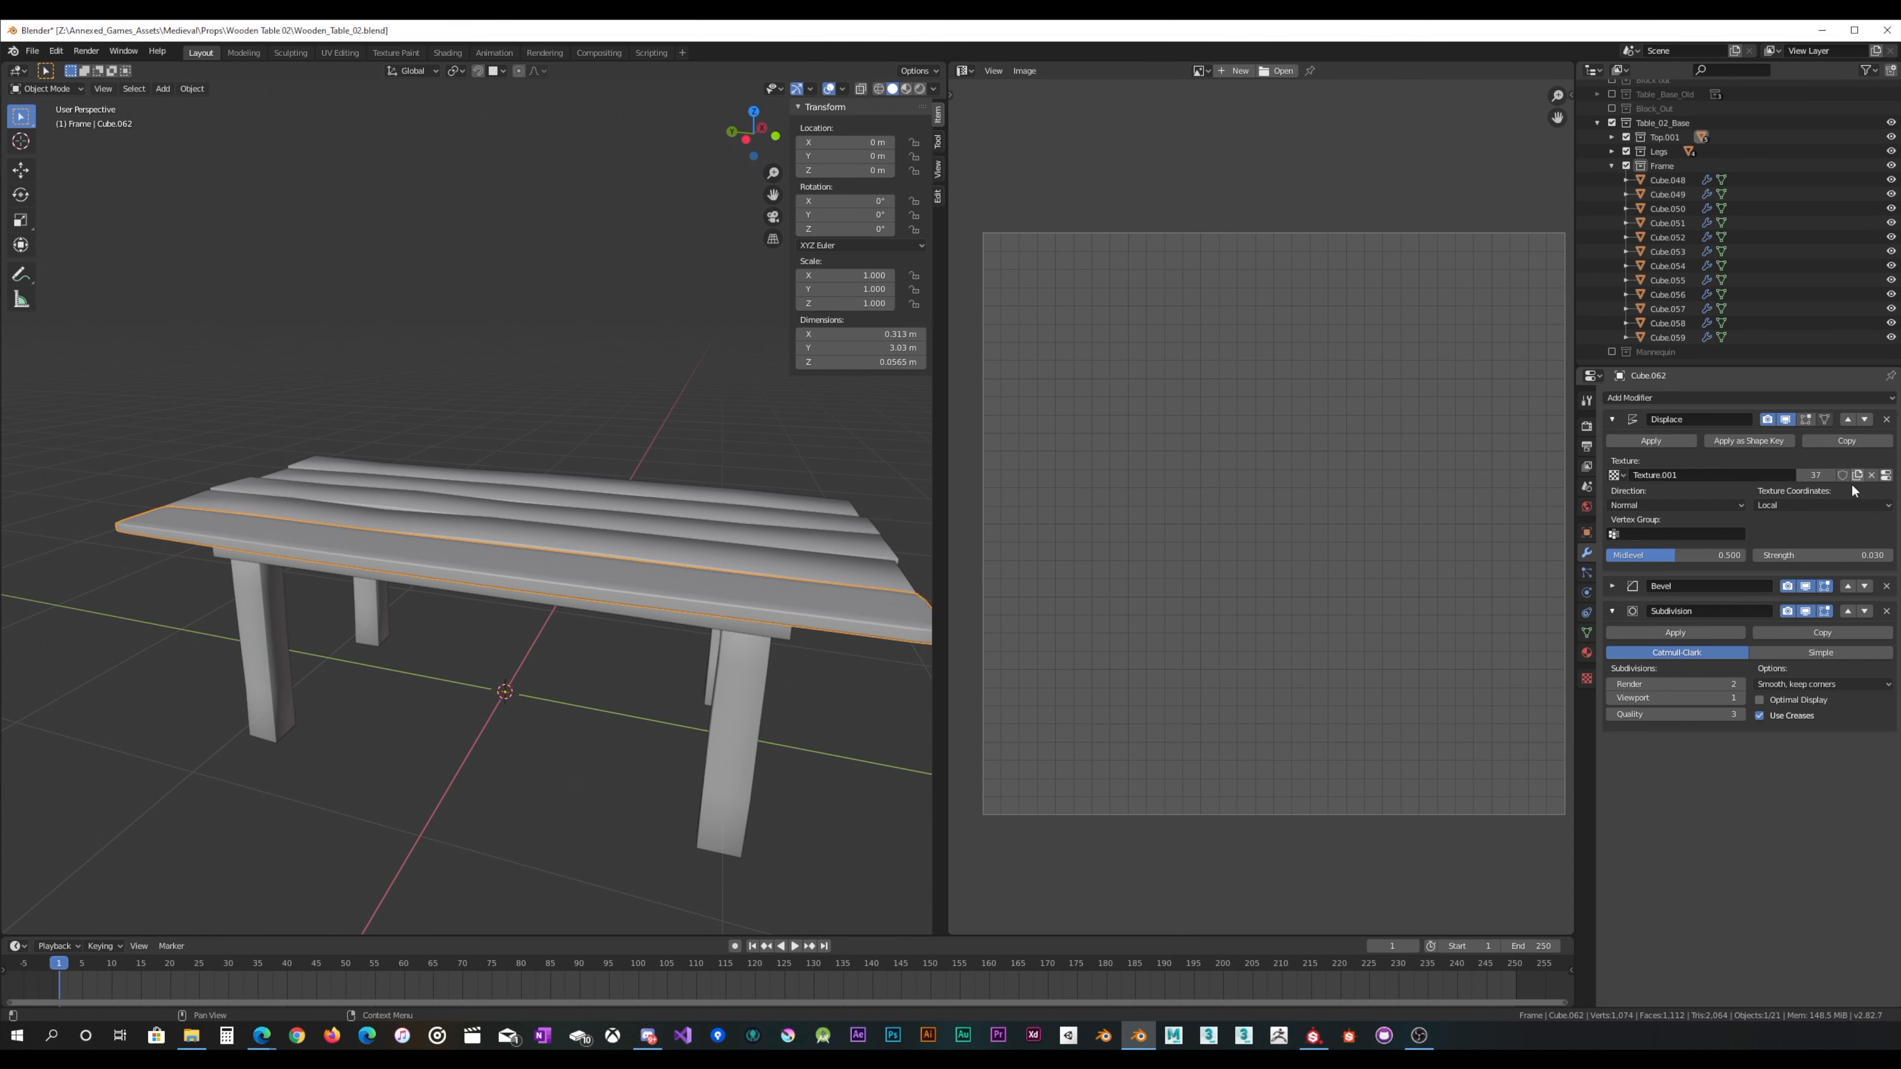
# Step: Set the outermost negative X plank's Bevel modifier to 2 segments
pyautogui.click(1612, 419)
pyautogui.scroll(3, 588, 559)
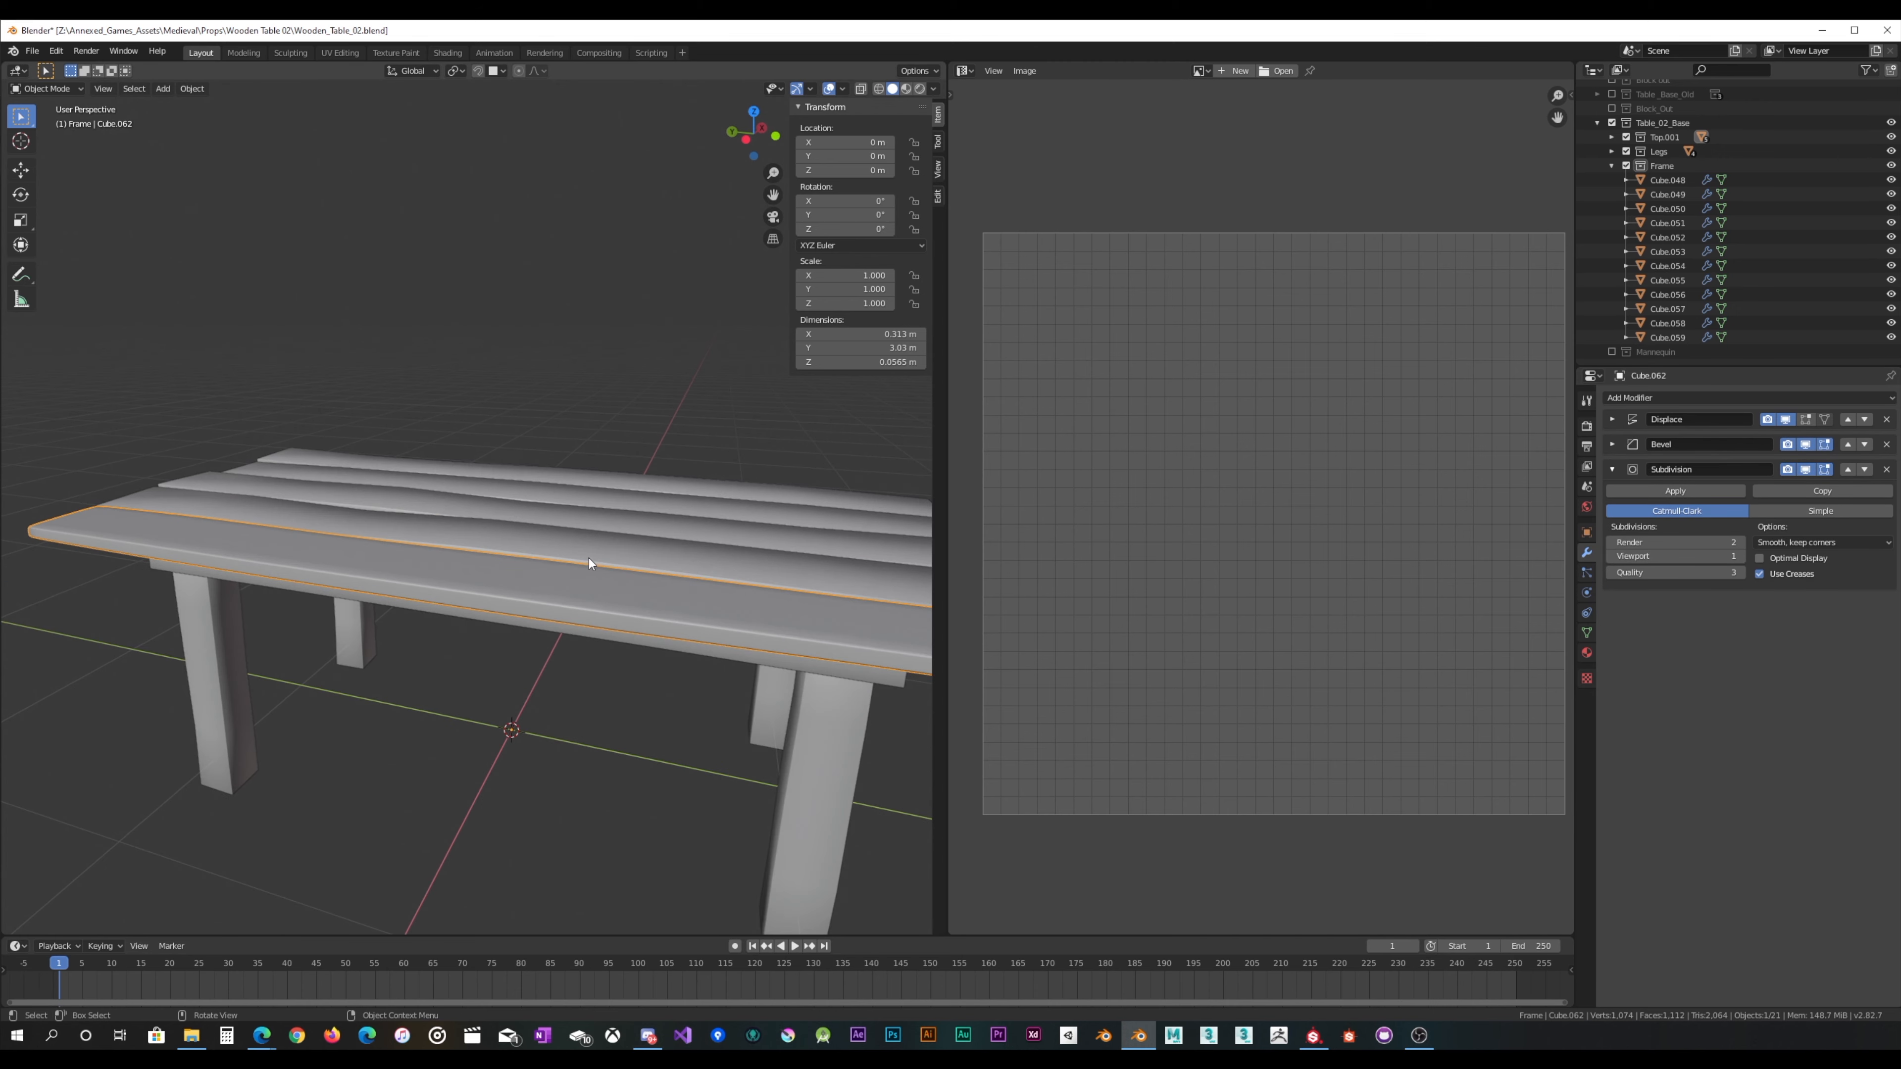
pyautogui.moveTo(588, 558); pyautogui.dragTo(487, 581, button='middle')
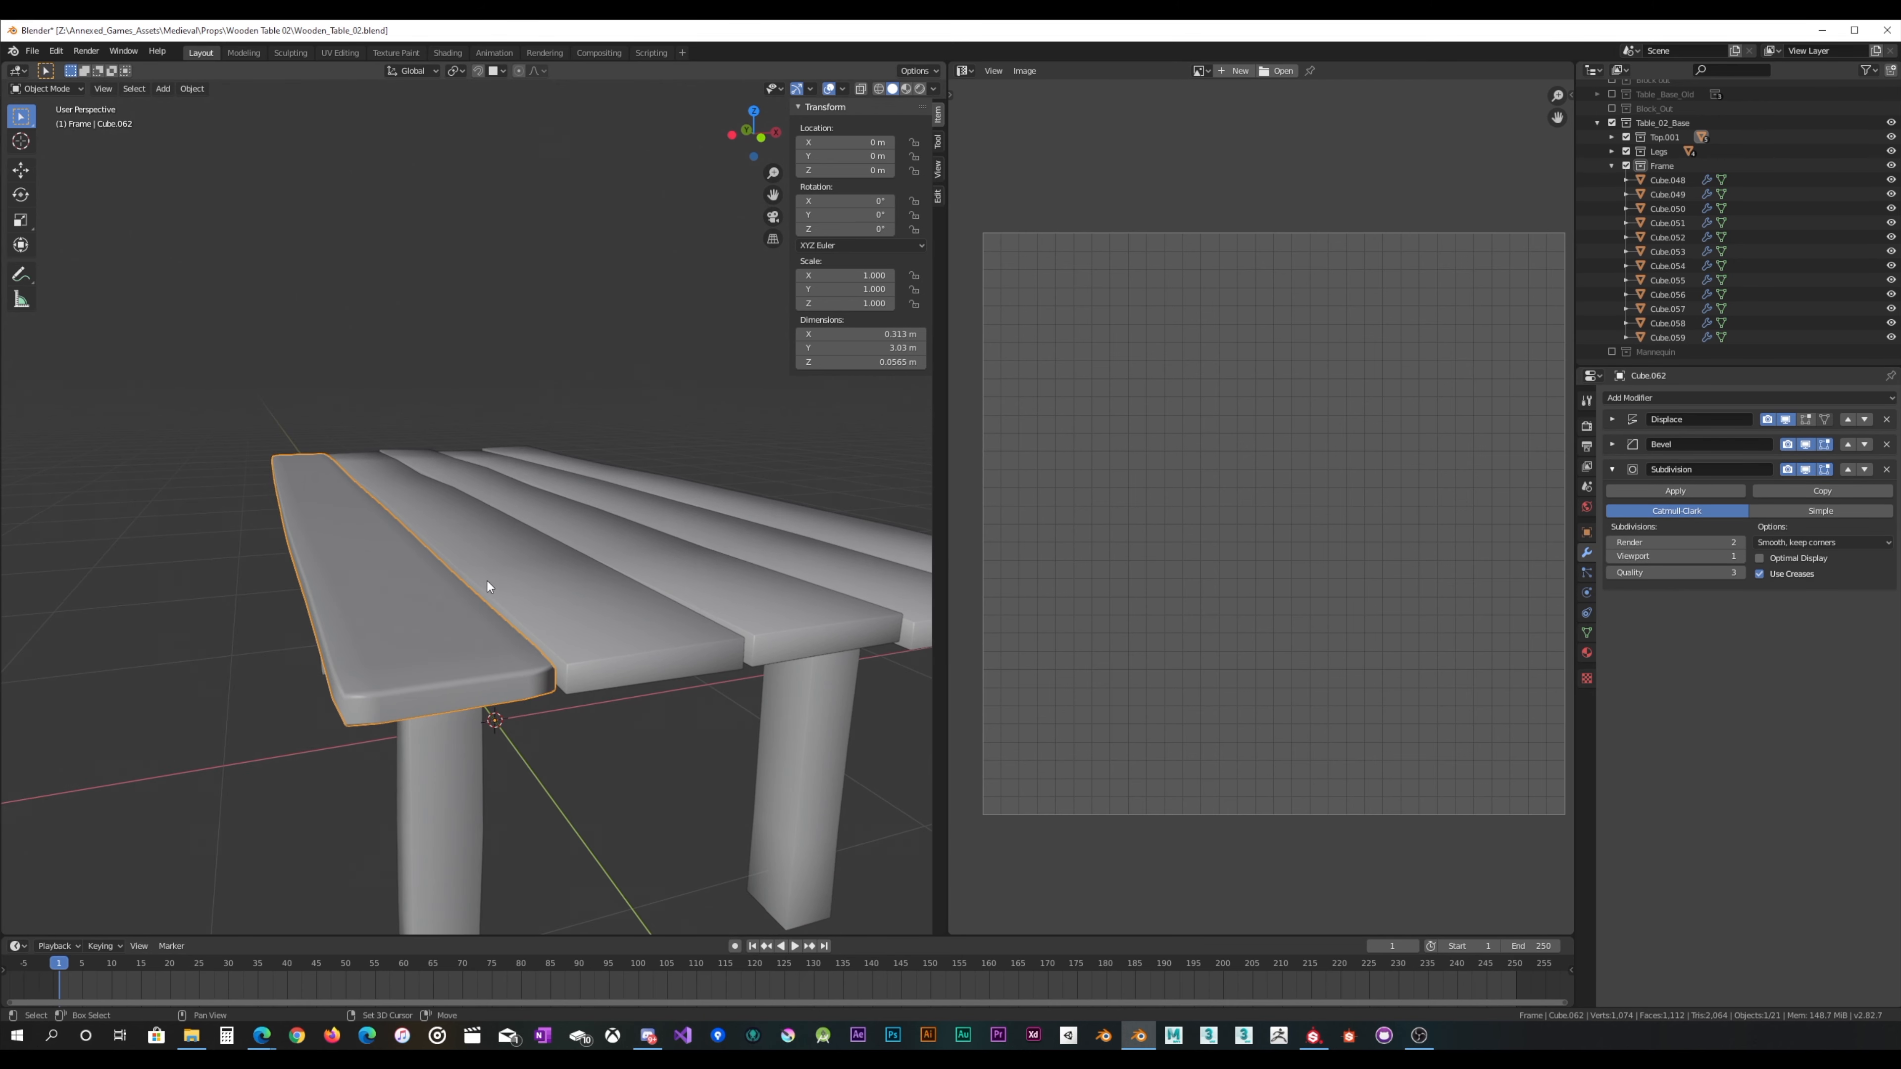
pyautogui.click(1613, 445)
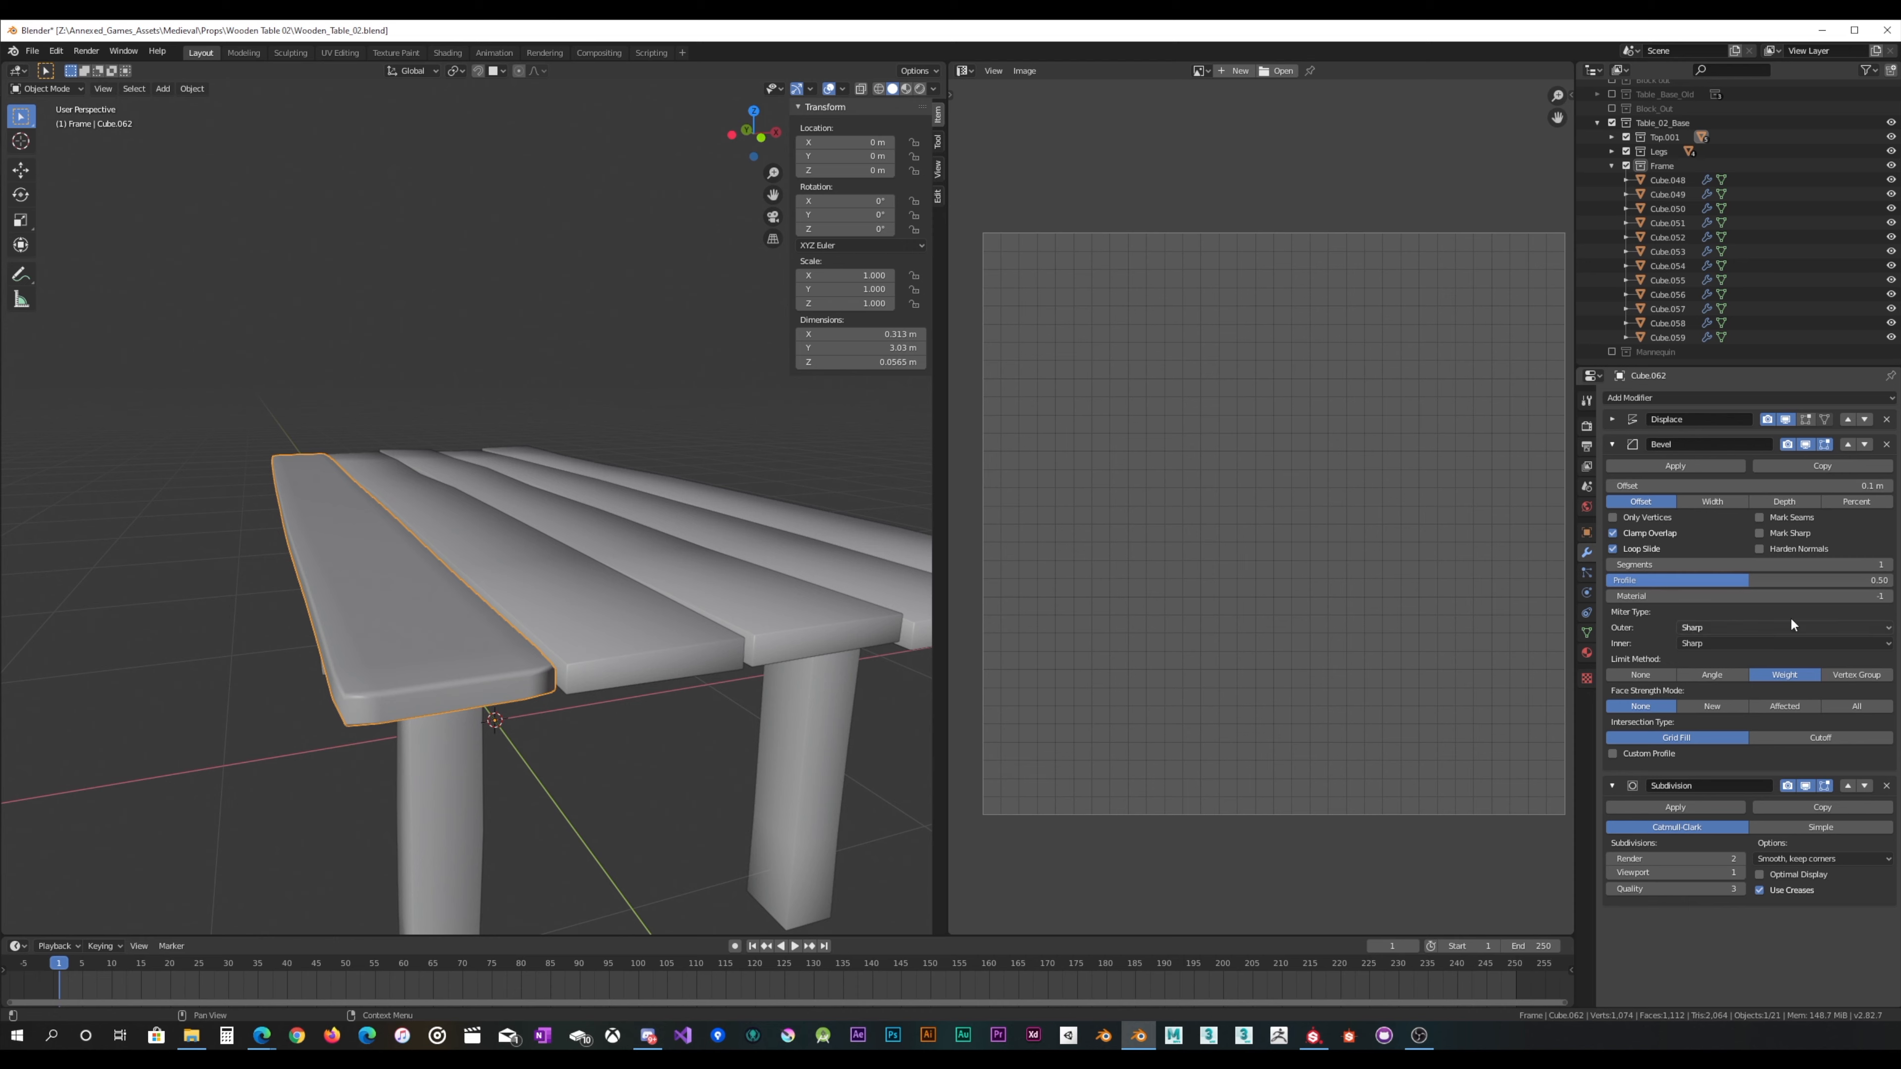
pyautogui.click(1888, 565)
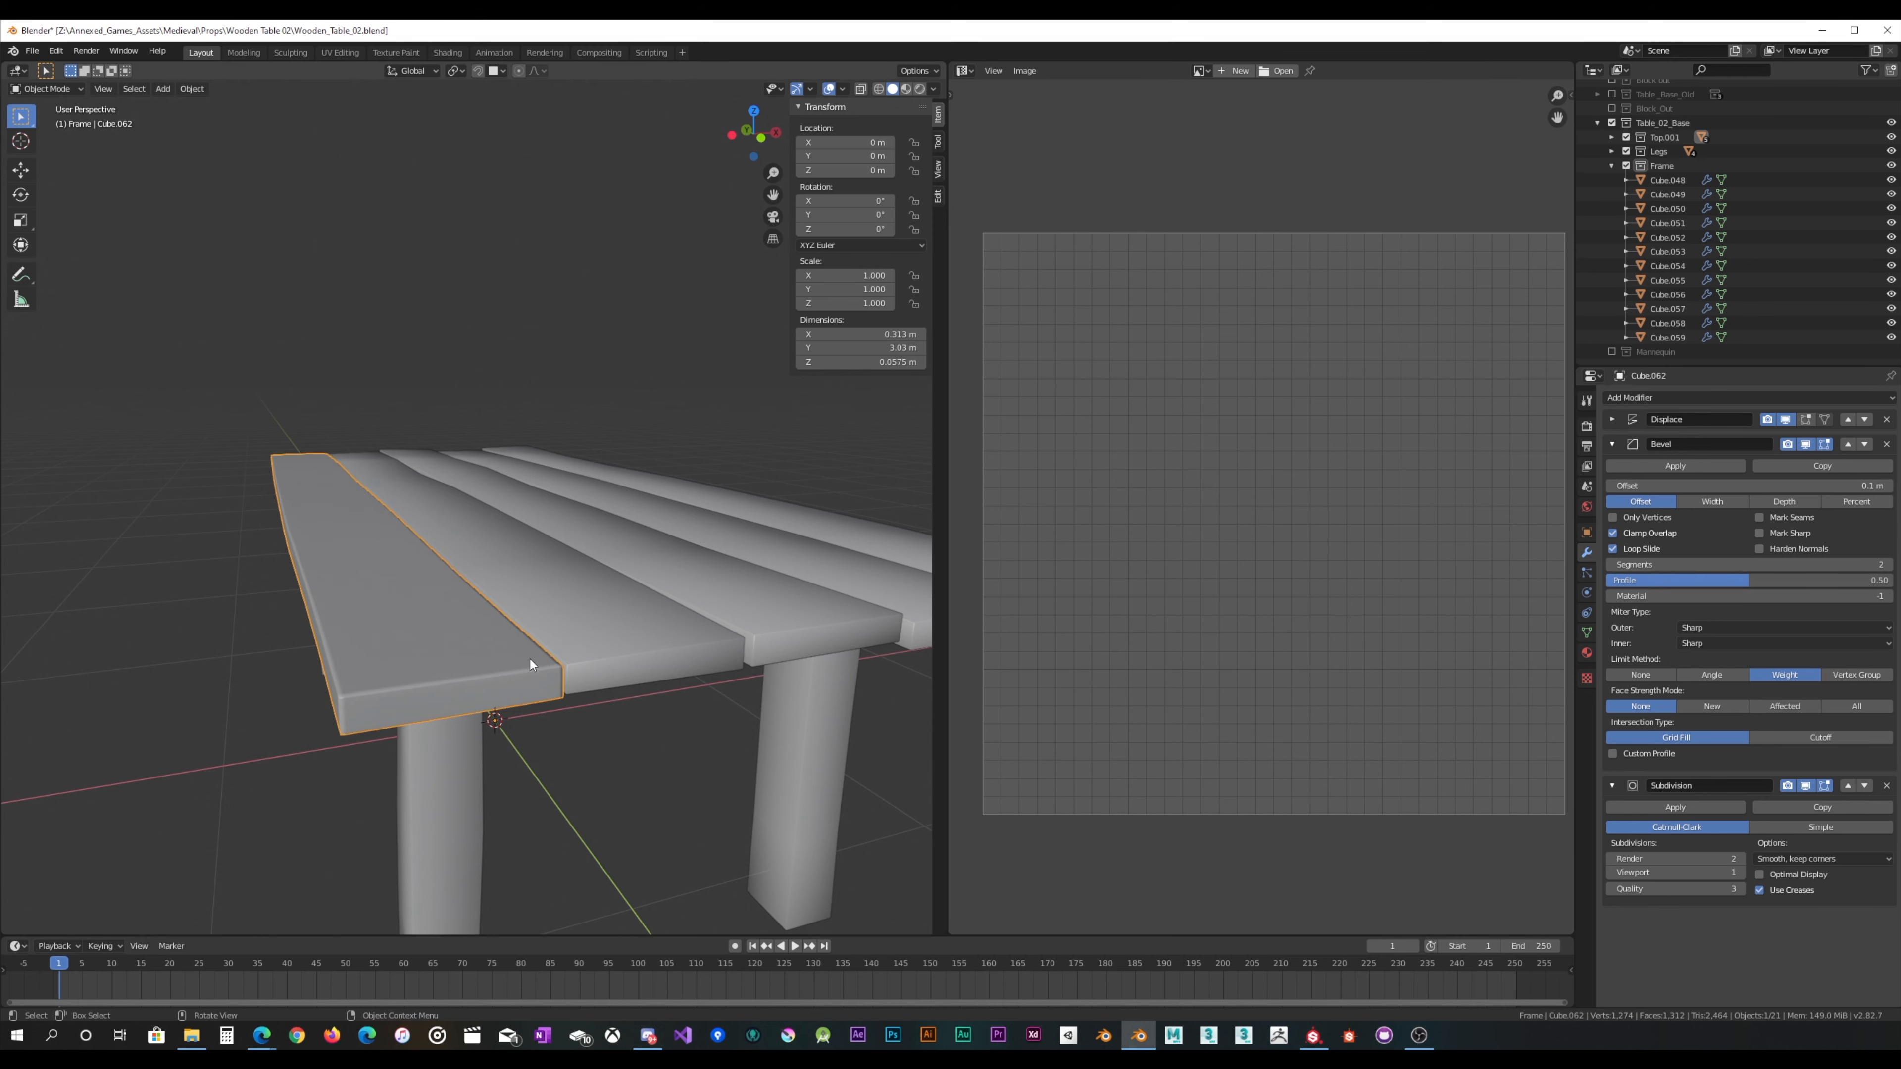
# Step: Compare the outermost negative X plank with and without subdivision, leaving the Subdivision modifier's viewport display off
pyautogui.moveTo(530, 659); pyautogui.dragTo(584, 651, button='middle')
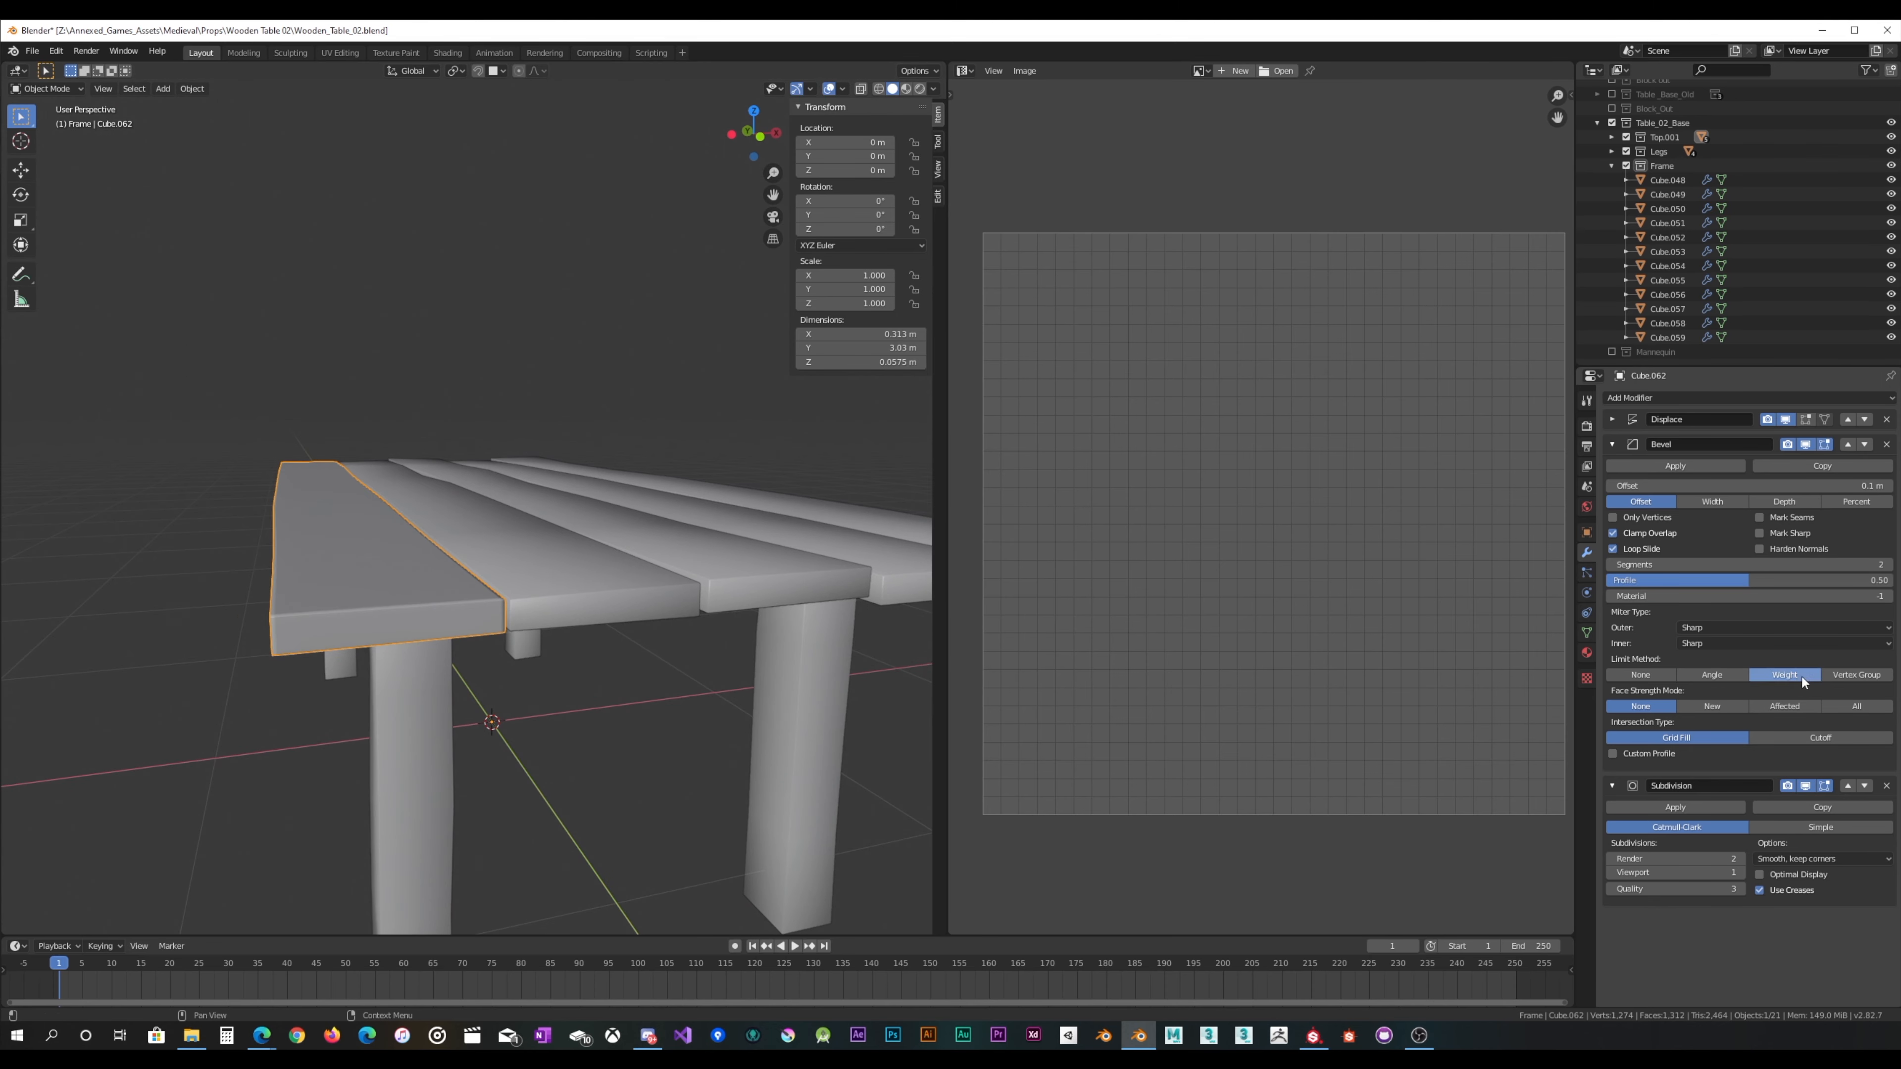
pyautogui.click(1807, 786)
pyautogui.click(1807, 786)
pyautogui.moveTo(751, 611); pyautogui.dragTo(722, 500, button='middle')
pyautogui.scroll(-4, 692, 508)
pyautogui.click(1804, 786)
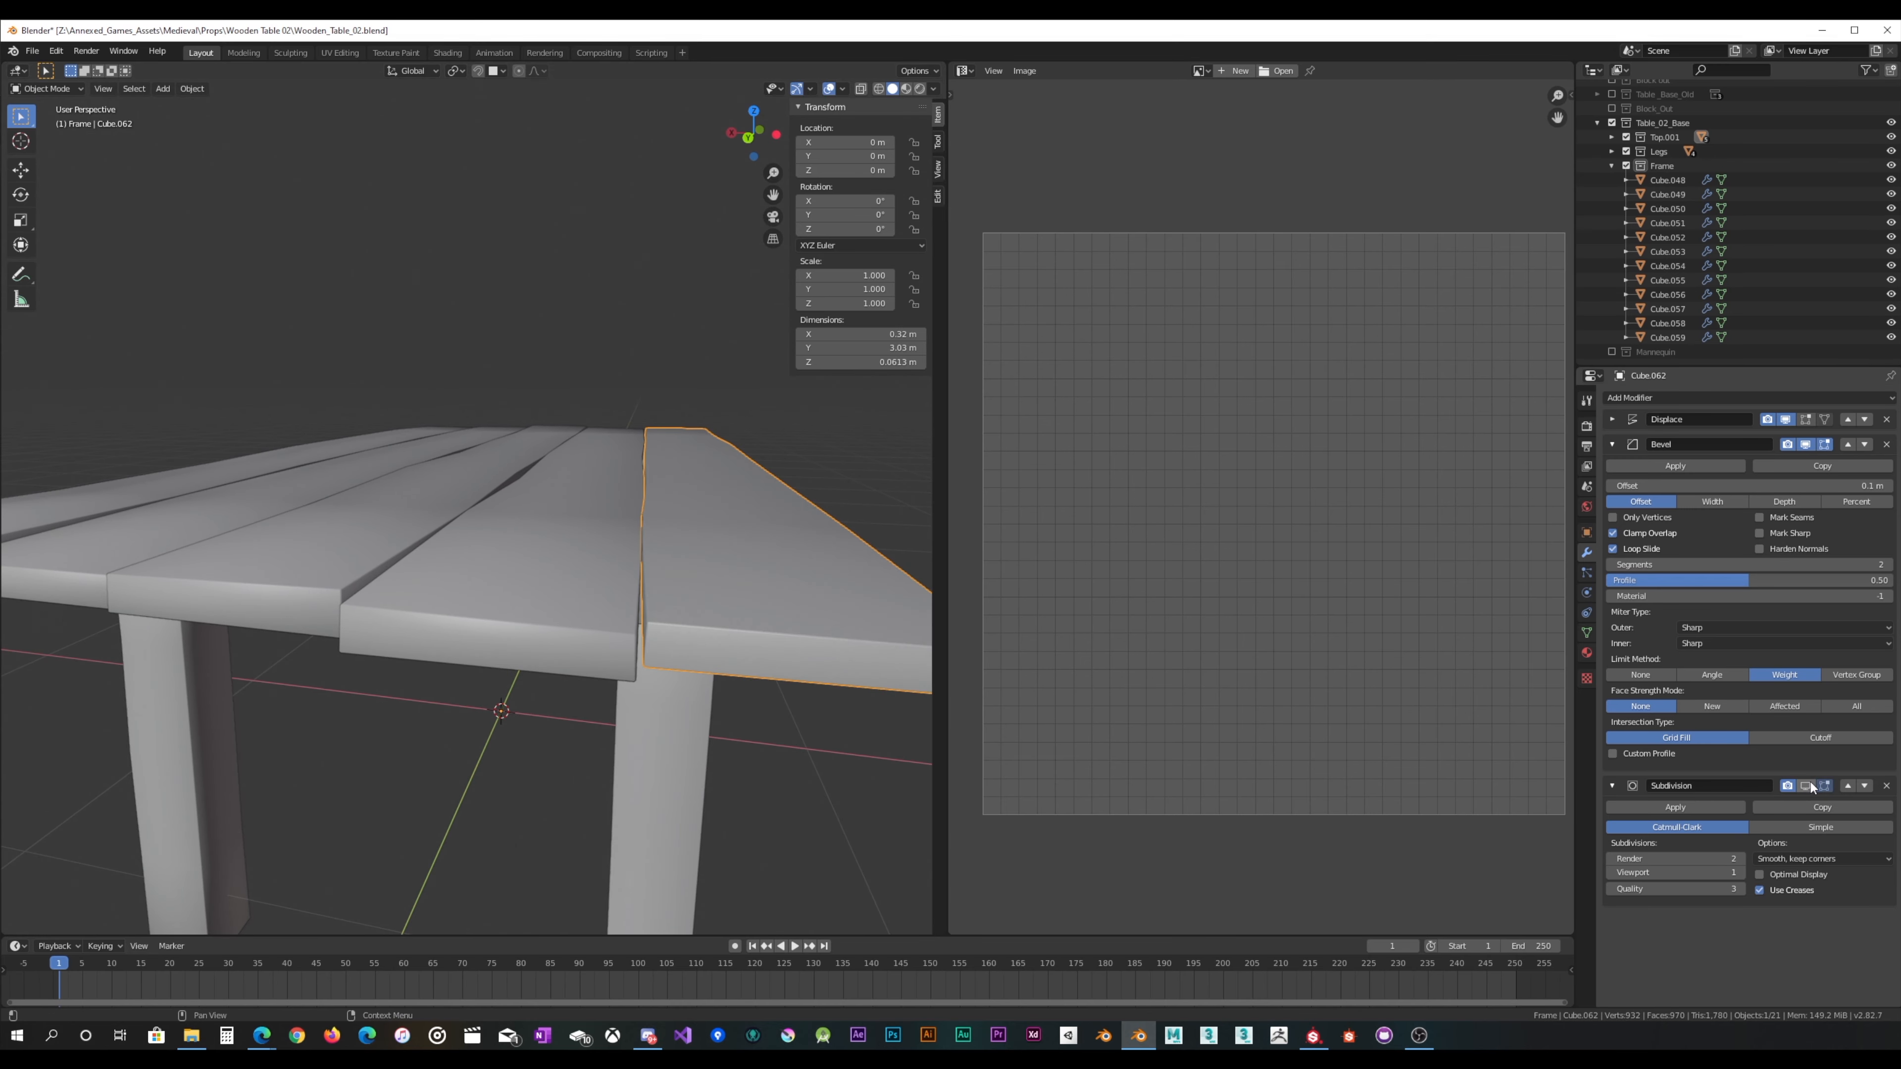
pyautogui.click(1803, 786)
pyautogui.click(1803, 786)
# Step: Examine the gaps between the tabletop planks from above in the top orthographic view
pyautogui.moveTo(653, 534); pyautogui.dragTo(372, 561, button='middle')
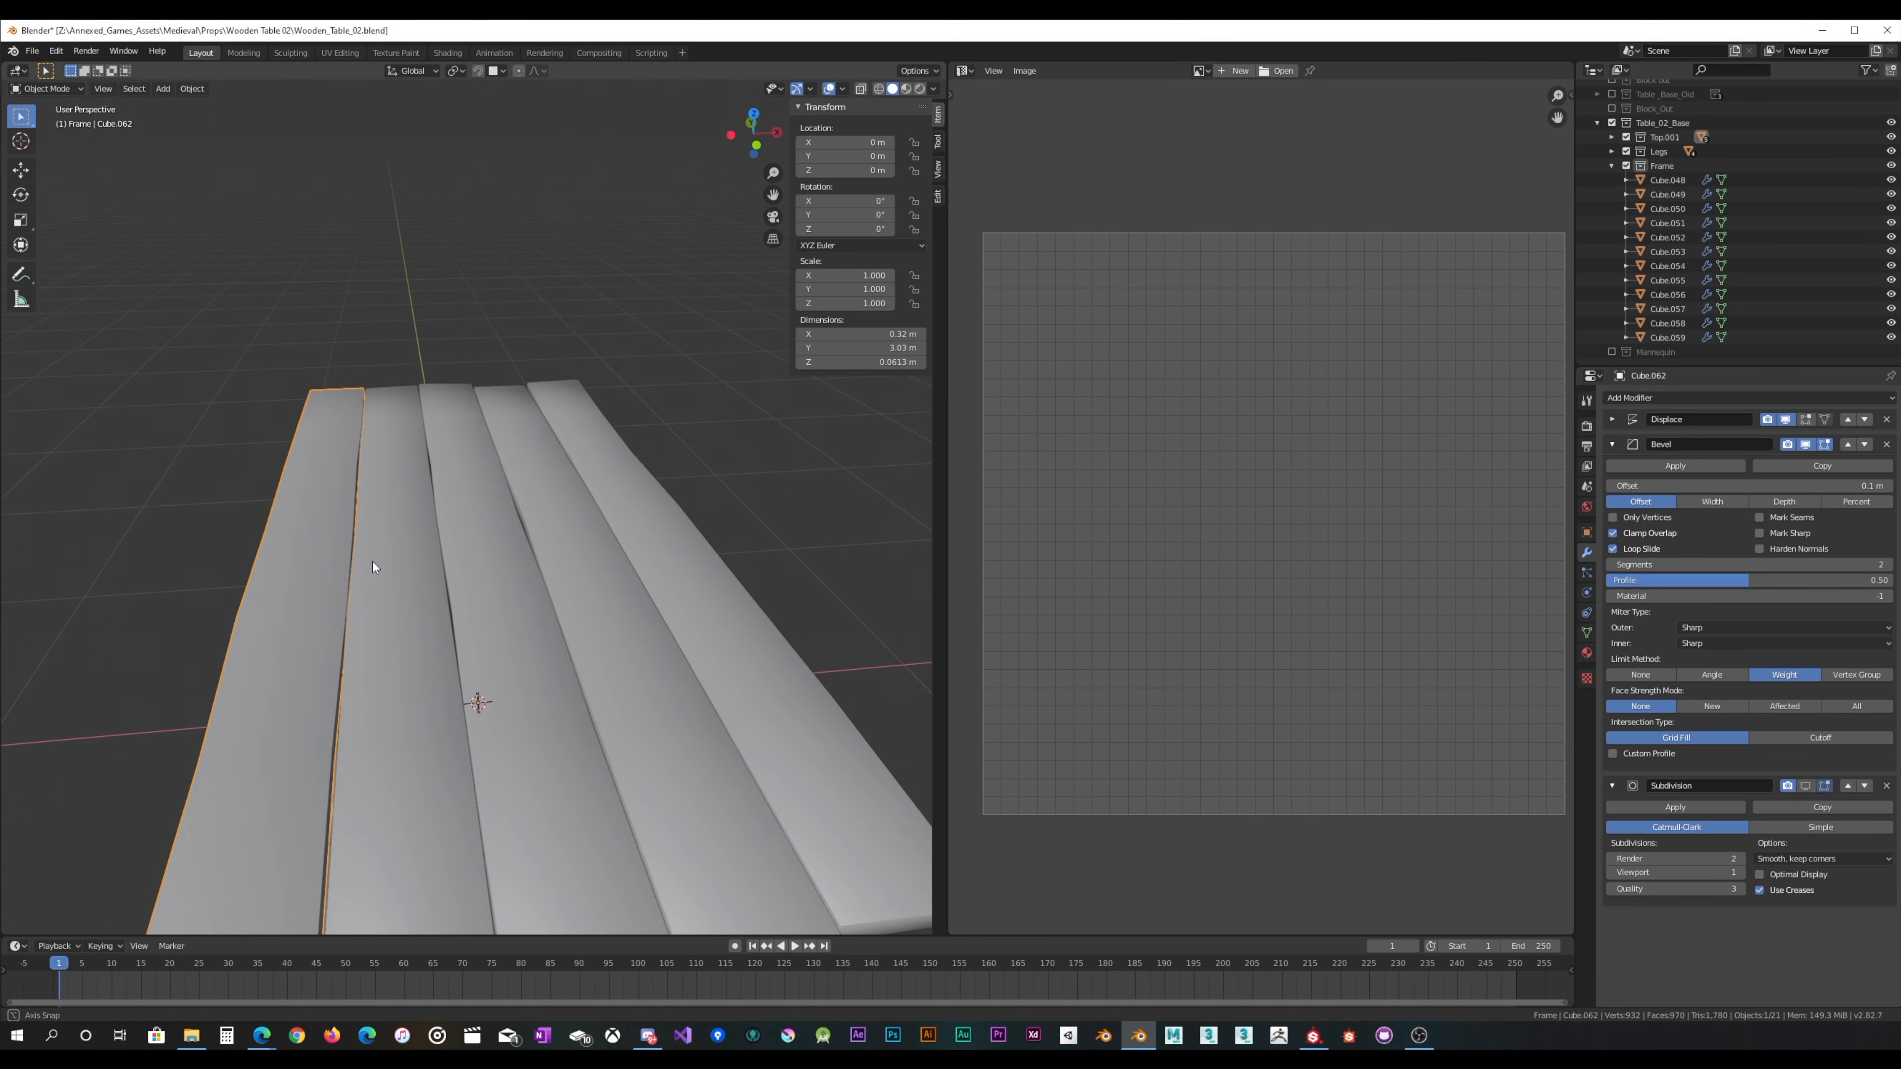
pyautogui.moveTo(394, 637); pyautogui.dragTo(423, 578, button='middle')
pyautogui.moveTo(429, 584); pyautogui.dragTo(550, 601, button='middle')
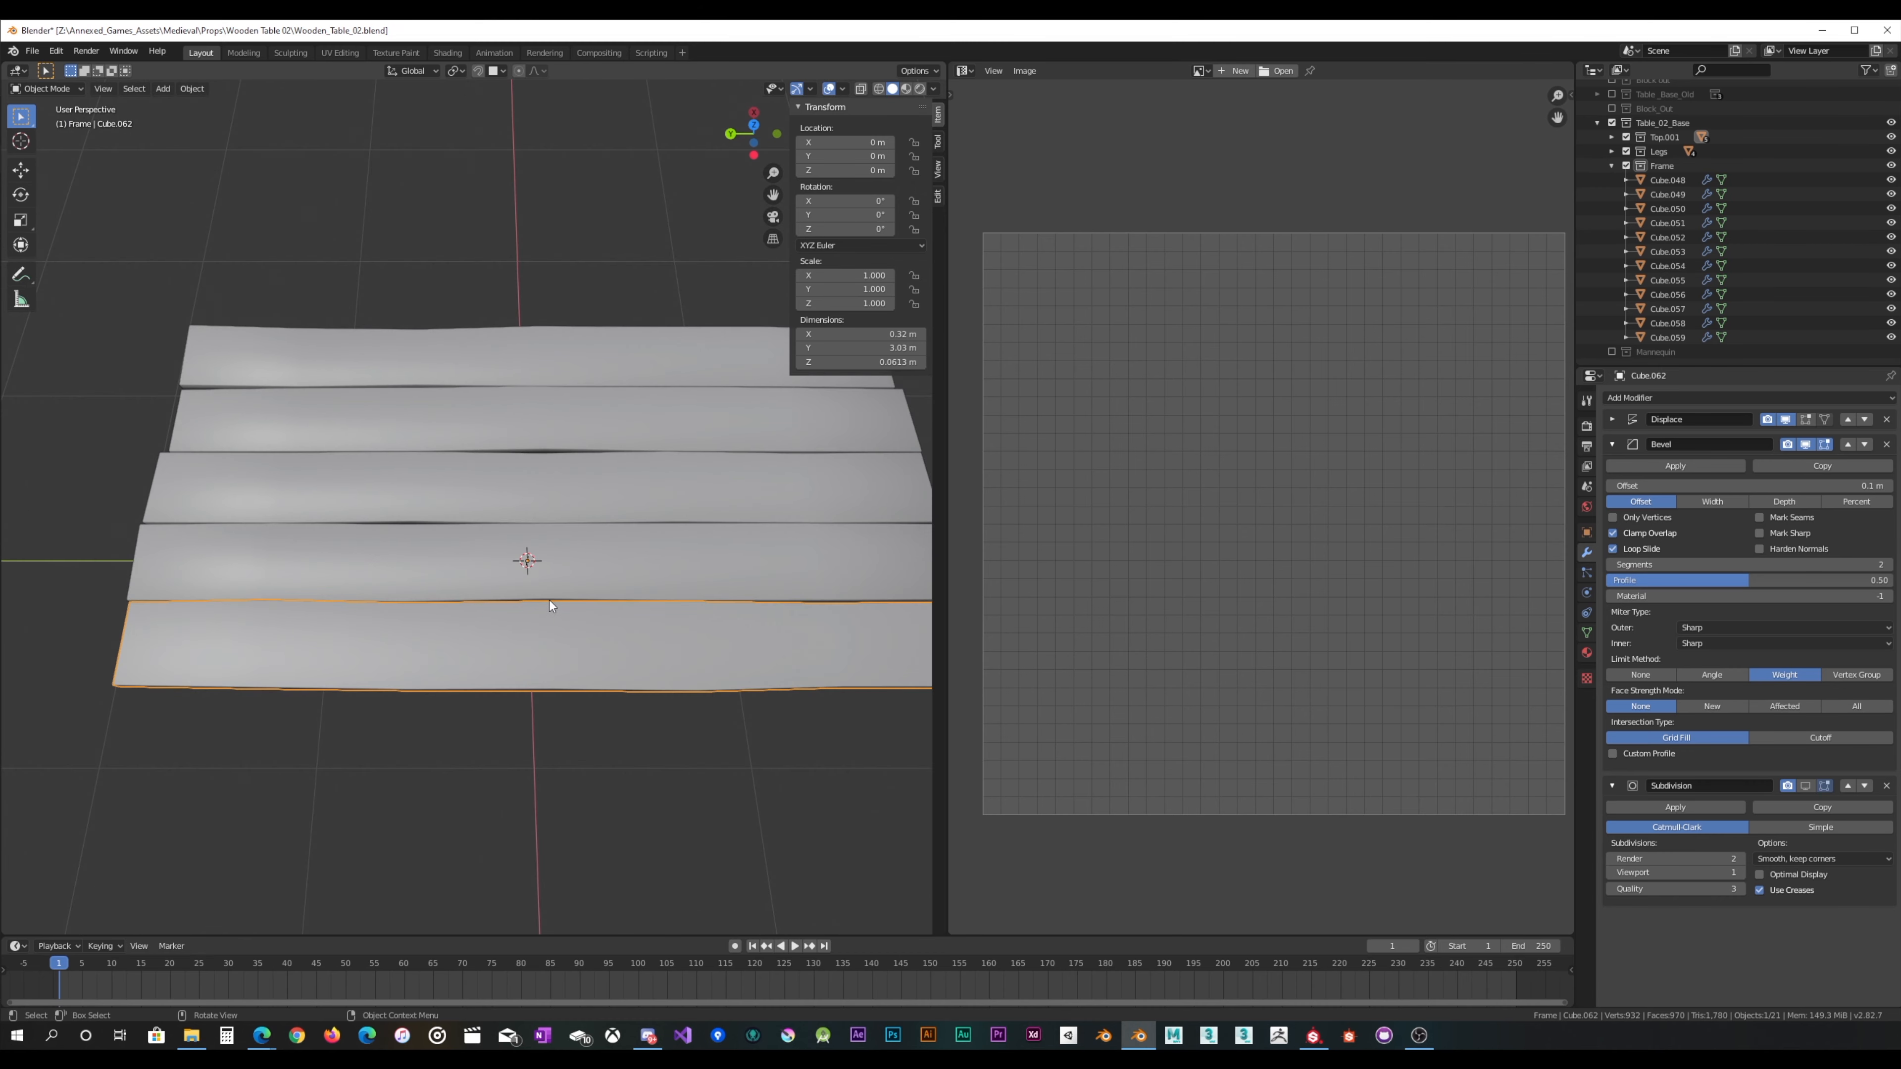
pyautogui.press('KP_7')
pyautogui.scroll(7, 480, 508)
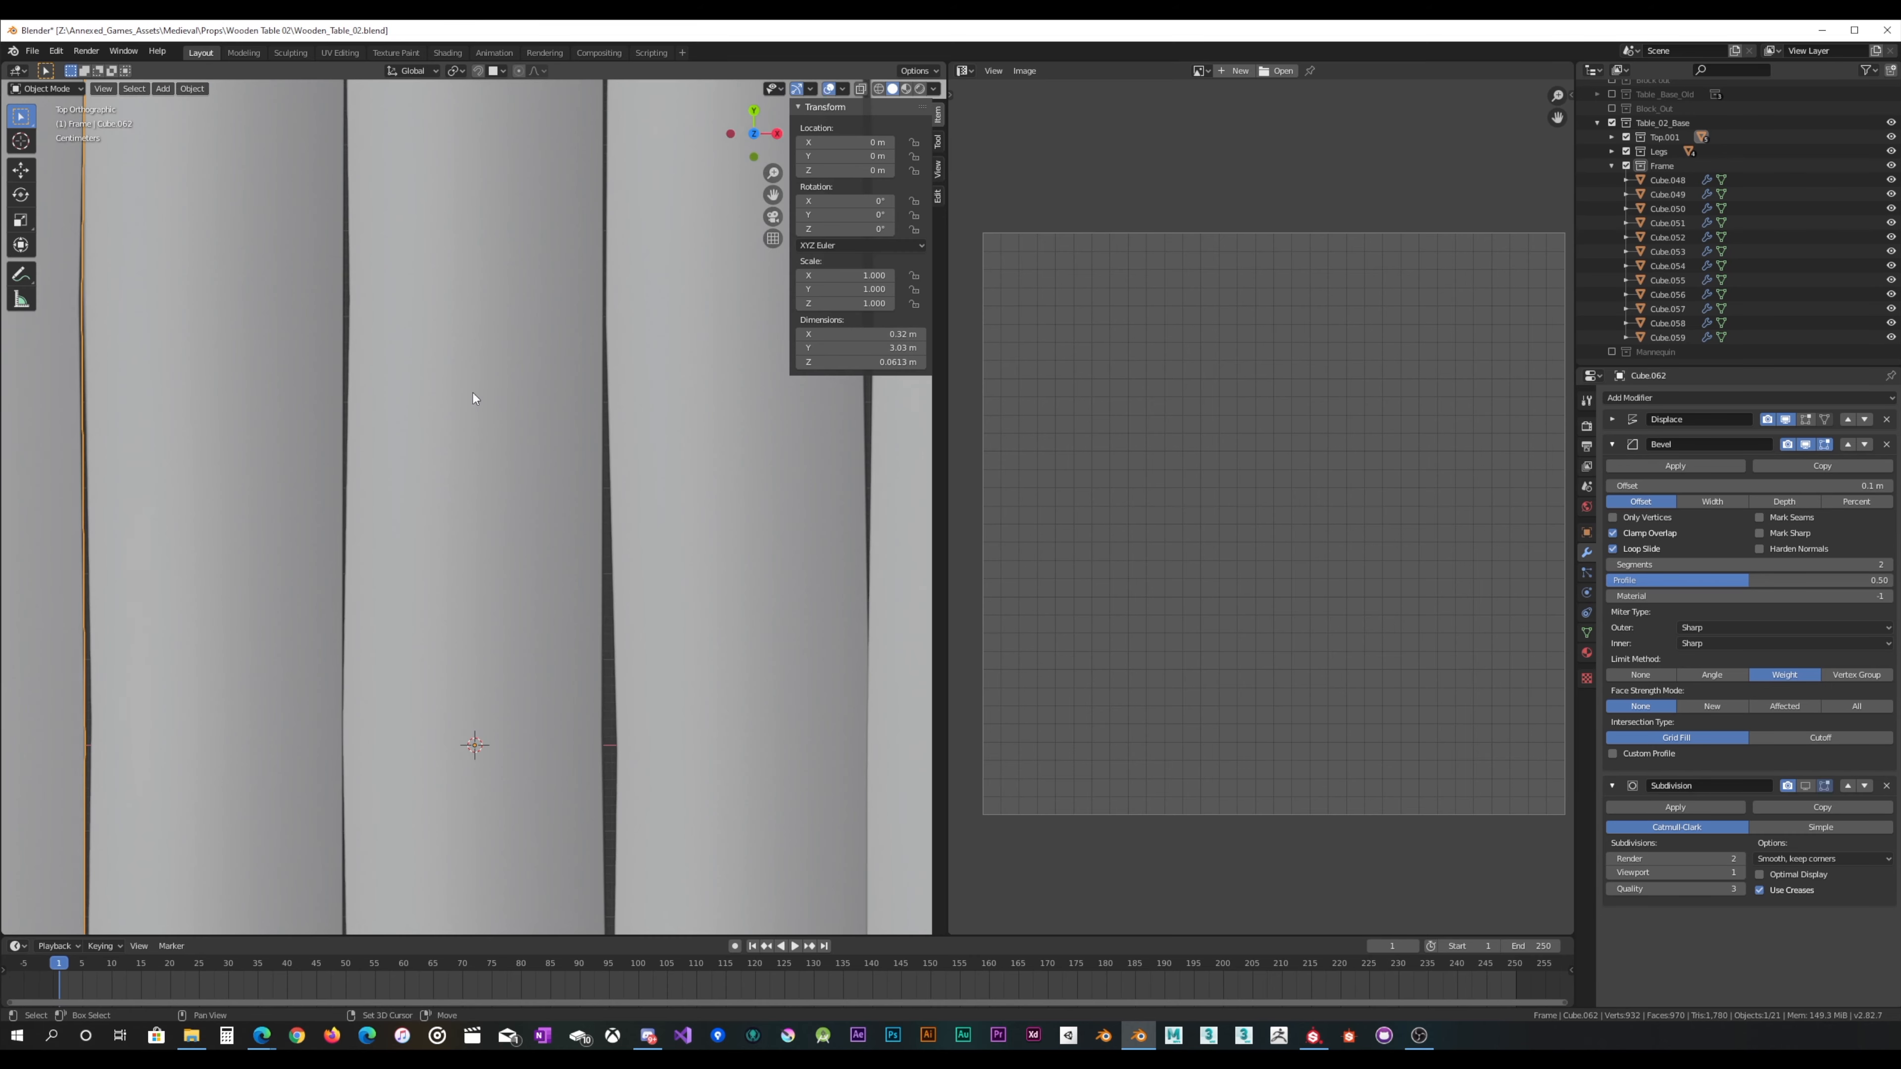
pyautogui.keyDown('shift'); pyautogui.moveTo(454, 379); pyautogui.dragTo(714, 809, button='middle'); pyautogui.keyUp('shift')
pyautogui.keyDown('shift'); pyautogui.moveTo(359, 374); pyautogui.dragTo(435, 522, button='middle'); pyautogui.keyUp('shift')
pyautogui.click(87, 481)
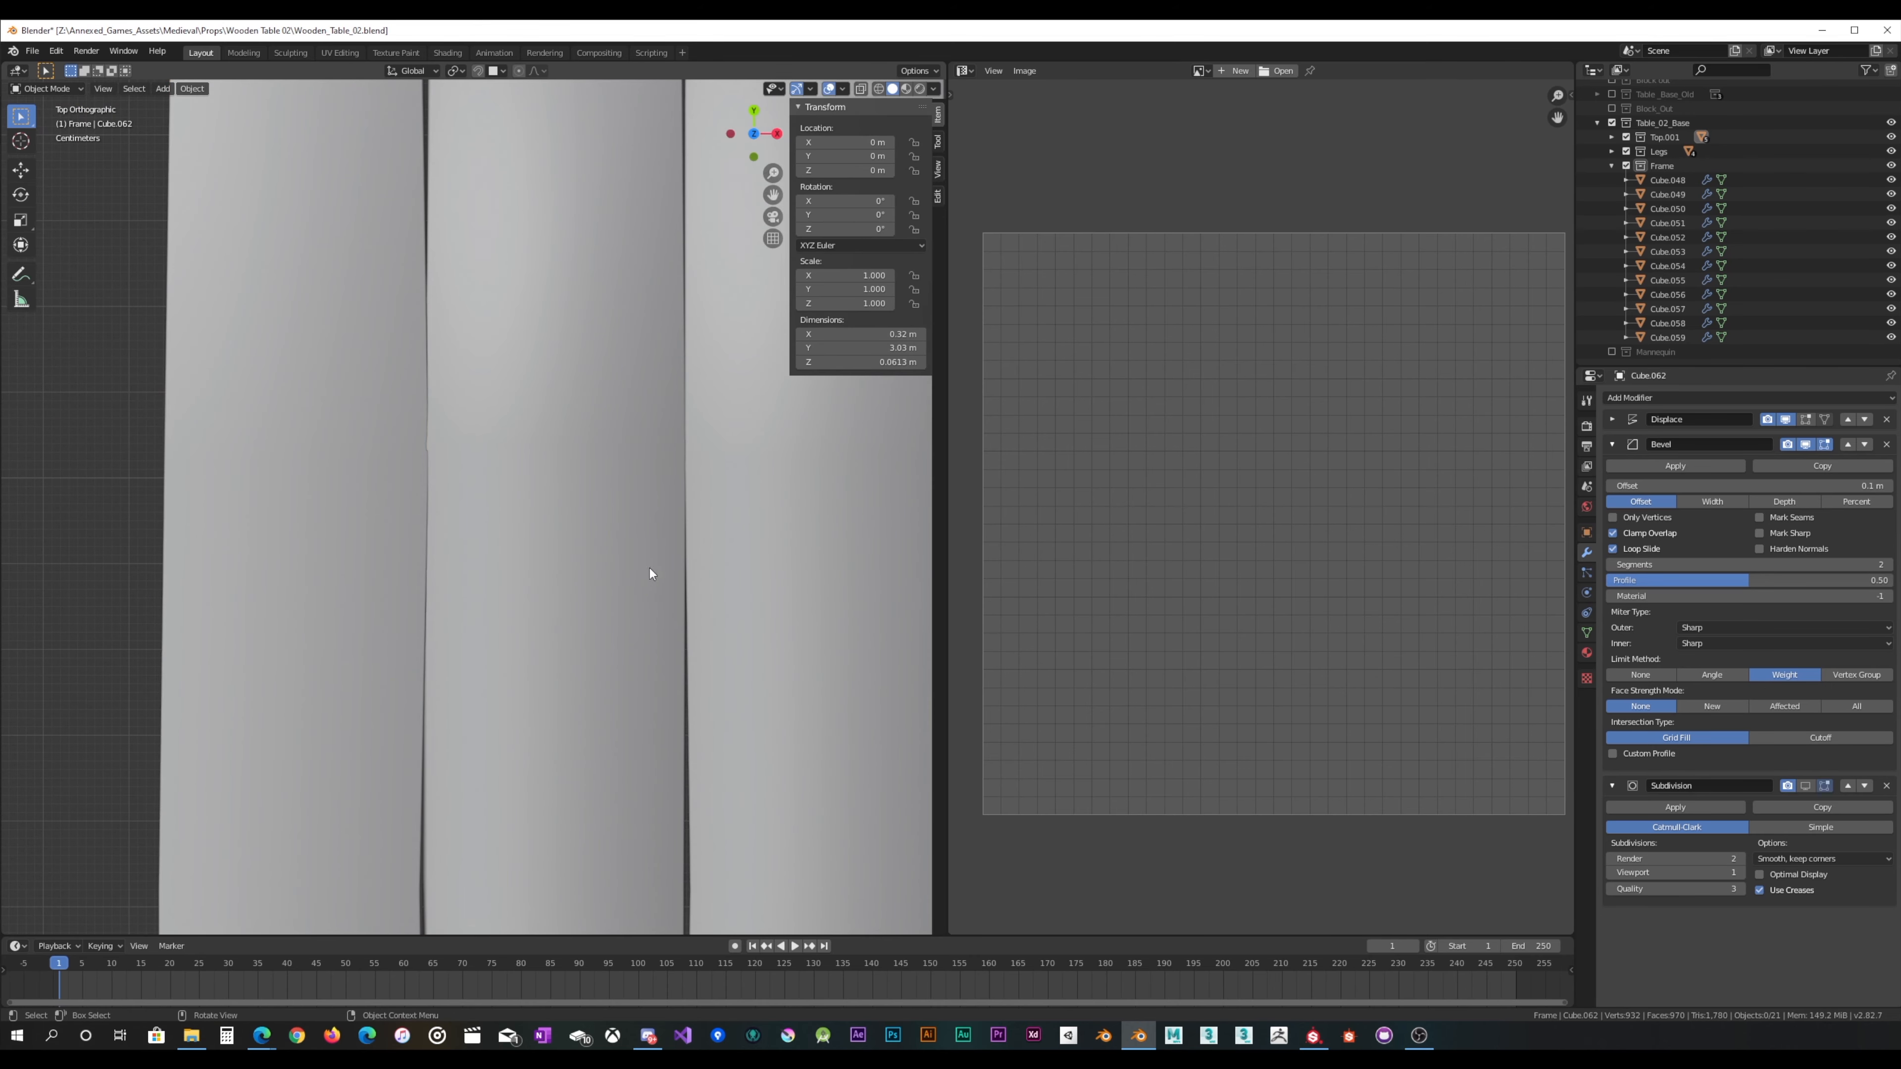
# Step: Shift the two negative X edge vertices near the second negative X plank's positive Y end about 0.0067 m along X
pyautogui.click(471, 443)
pyautogui.press('Tab')
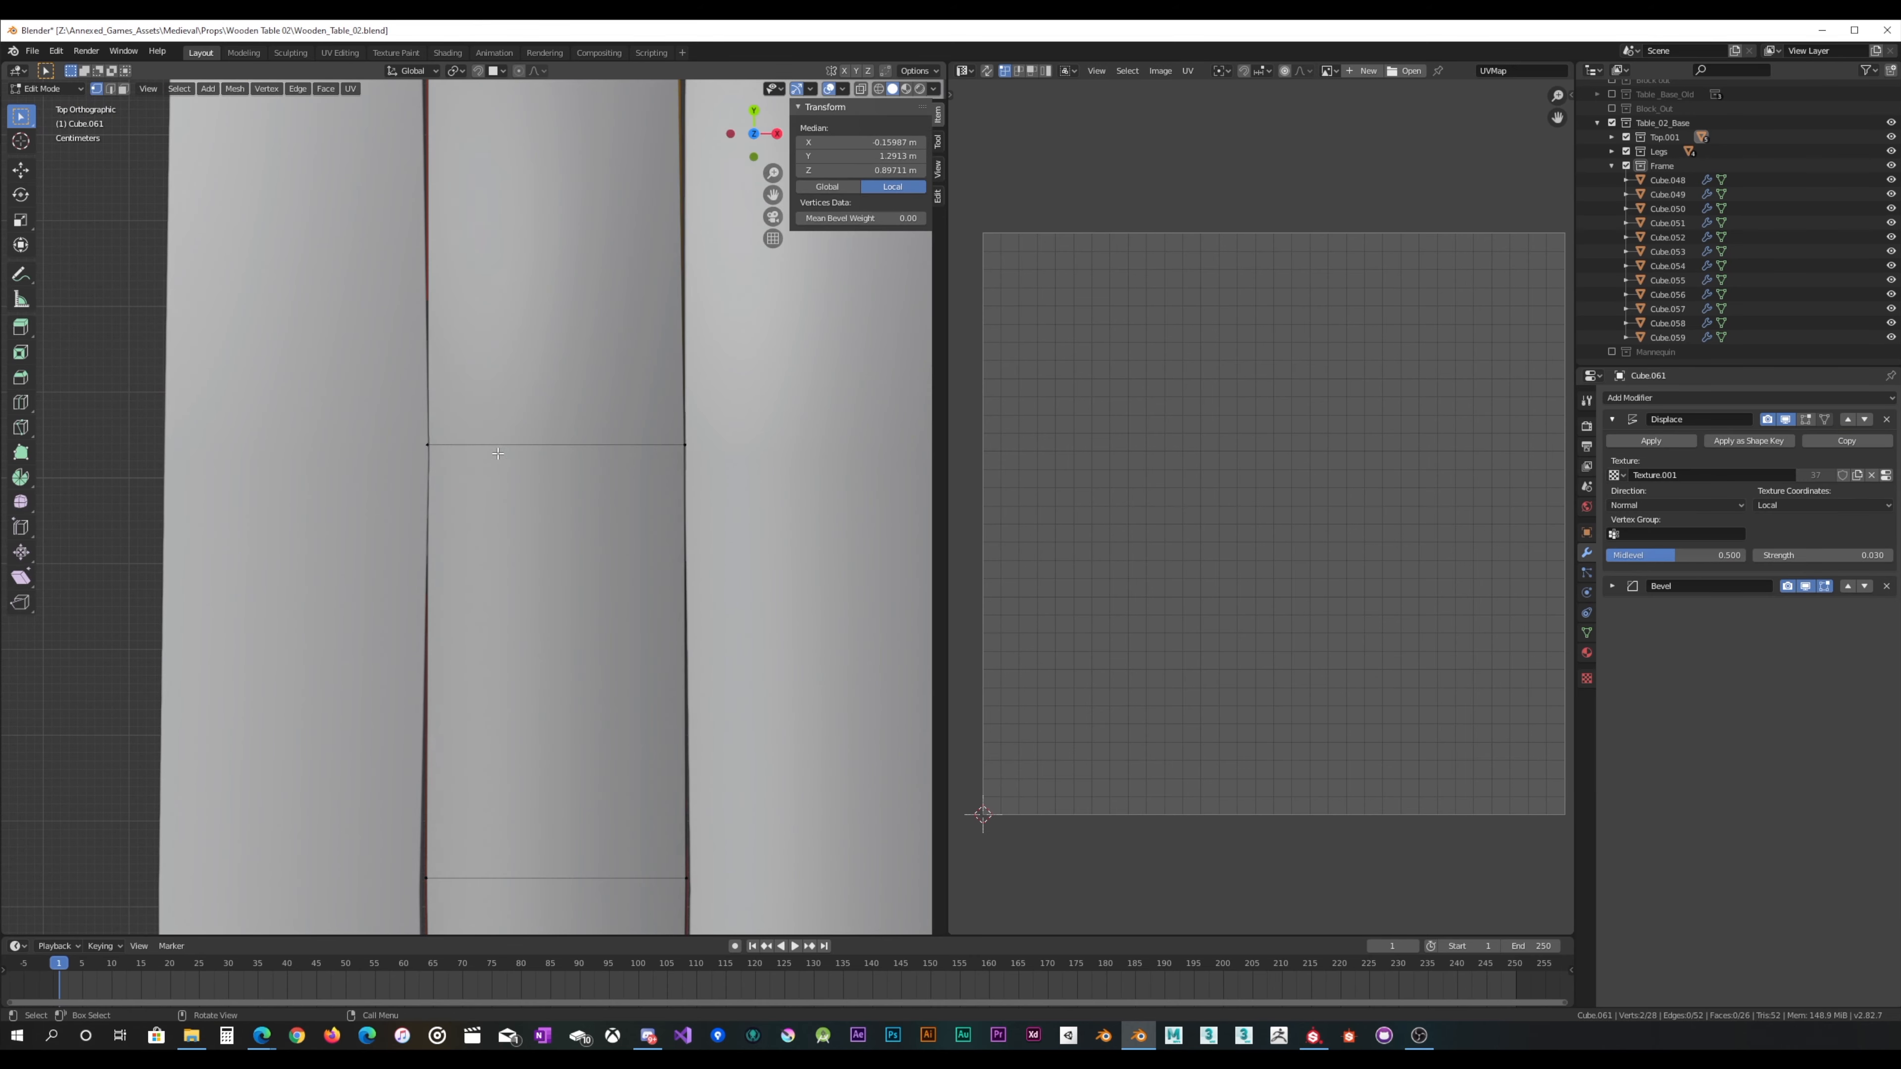
pyautogui.click(861, 88)
pyautogui.keyDown('shift'); pyautogui.moveTo(389, 486); pyautogui.dragTo(491, 386); pyautogui.keyUp('shift')
pyautogui.press('g')
pyautogui.press('x')
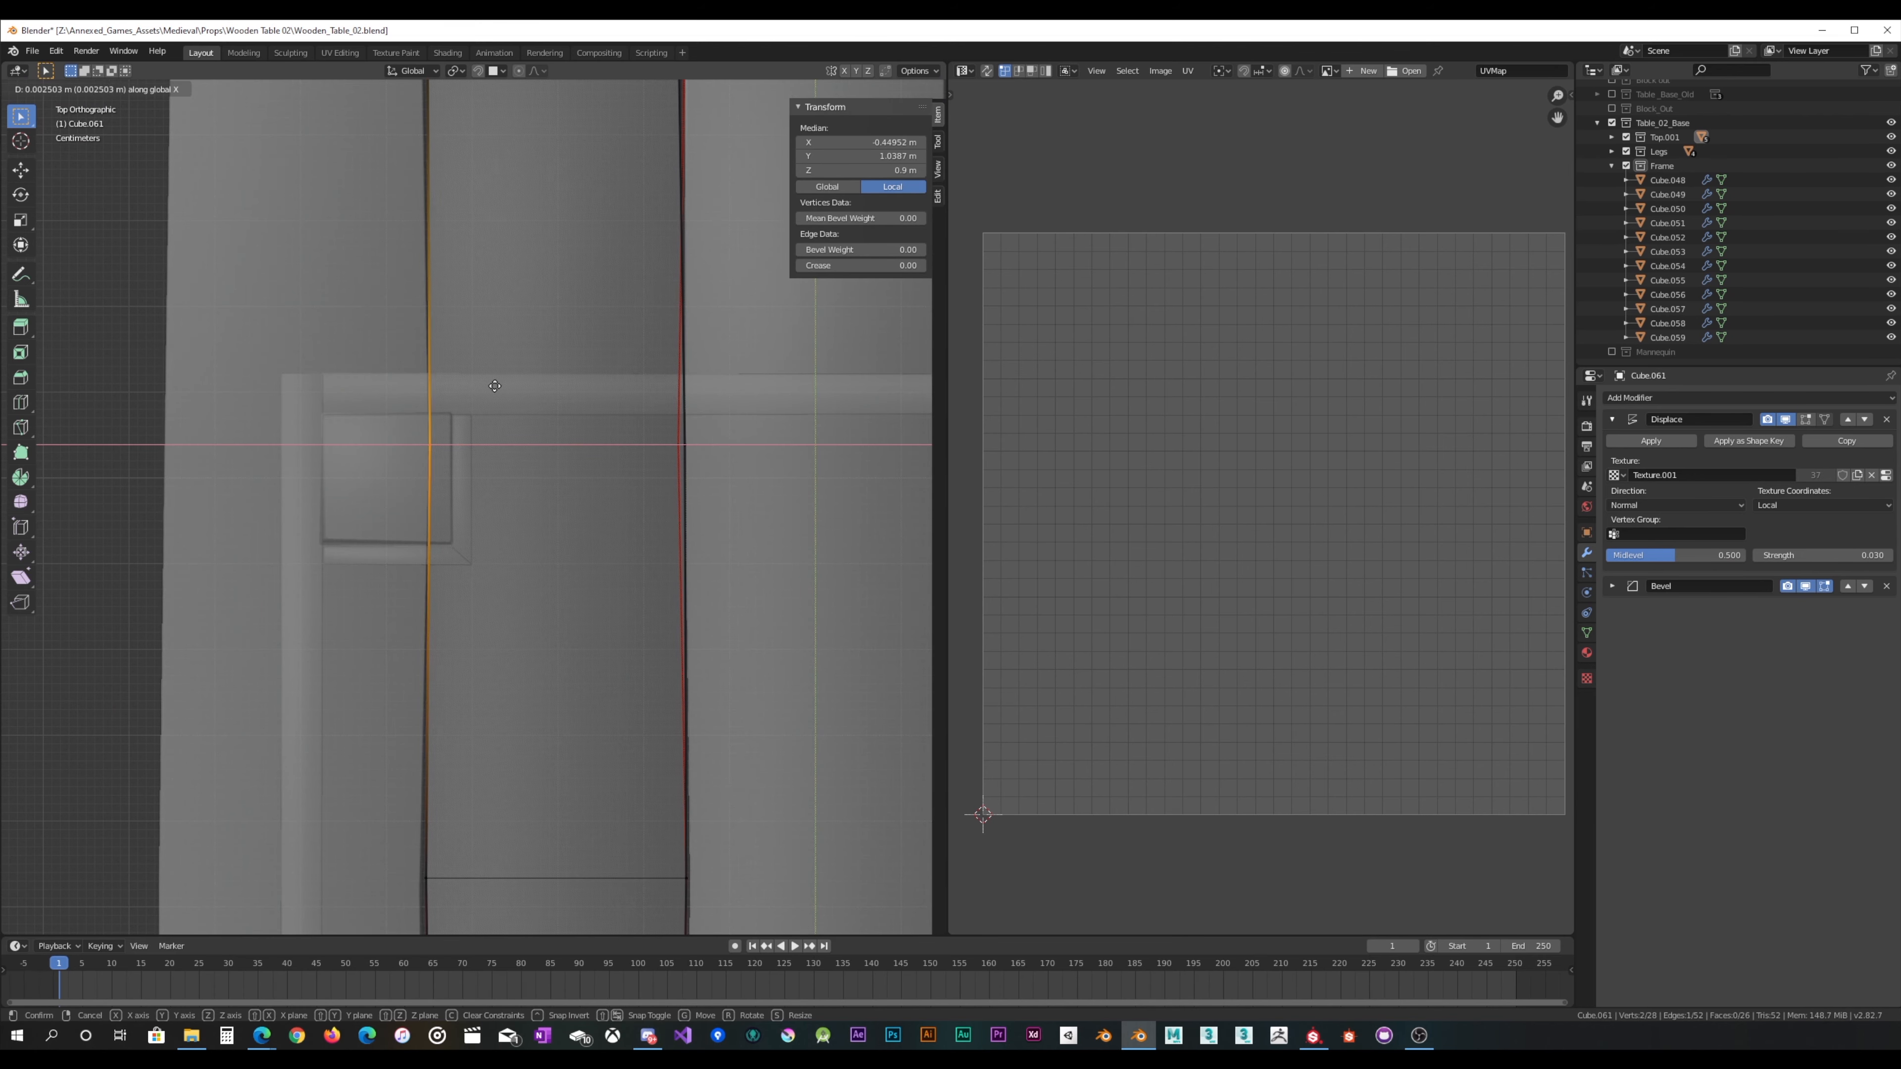
pyautogui.click(494, 386)
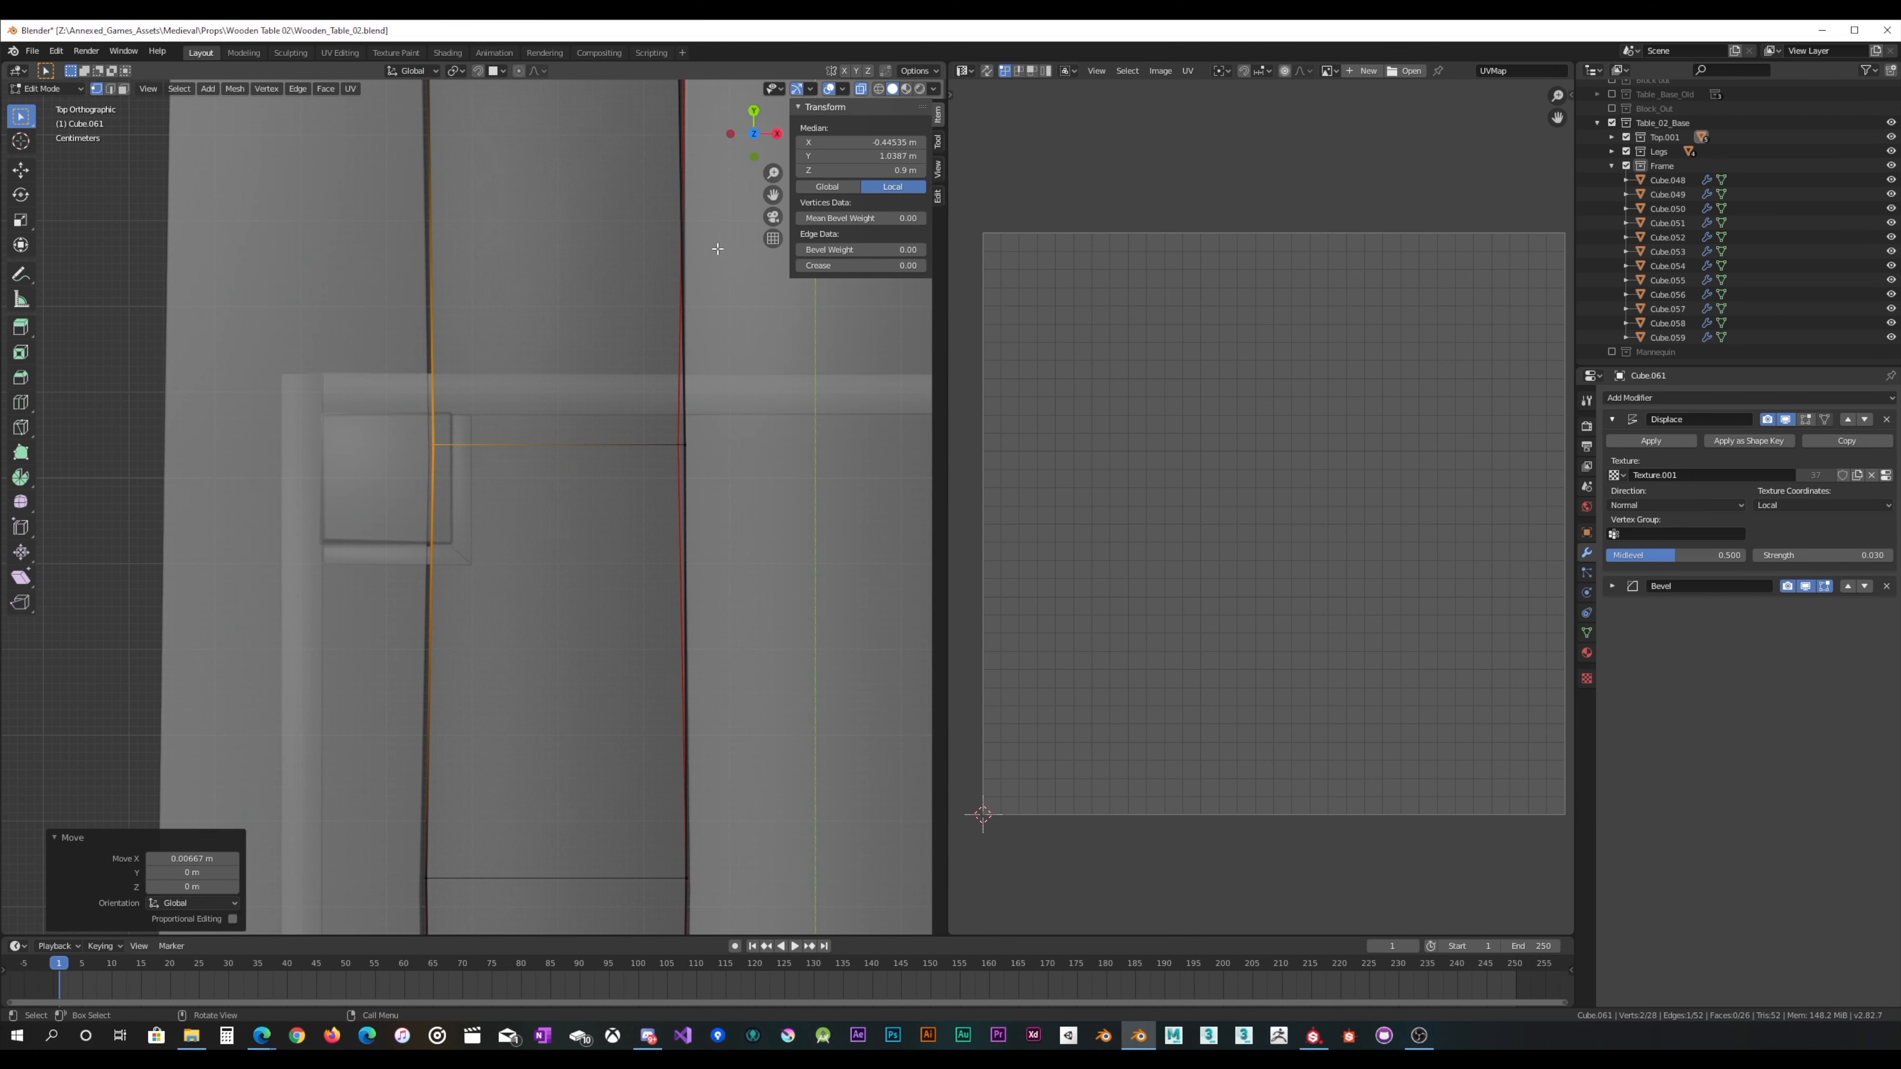
pyautogui.click(861, 88)
pyautogui.press('Tab')
pyautogui.scroll(-5, 520, 380)
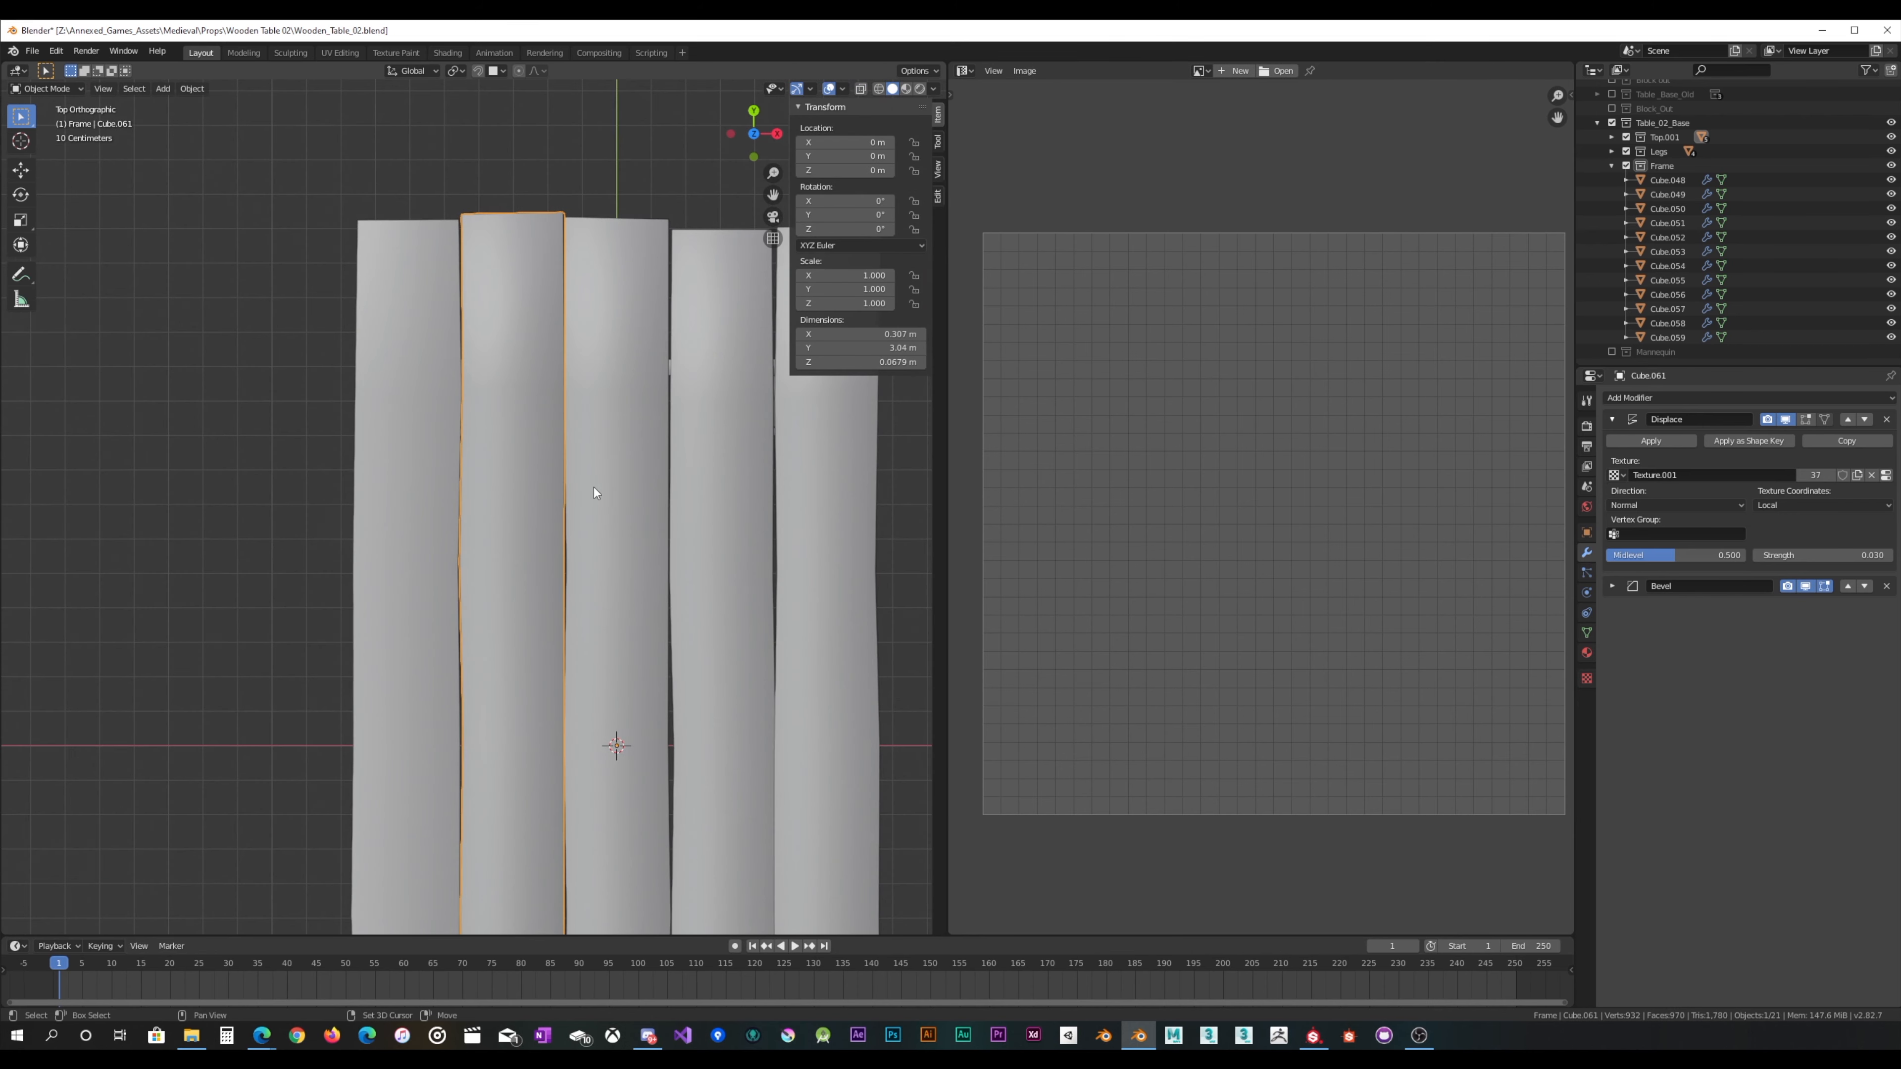
# Step: Shift the two negative X edge vertices near the centre plank's positive Y end slightly along X and finish editing its mesh
pyautogui.scroll(5, 610, 399)
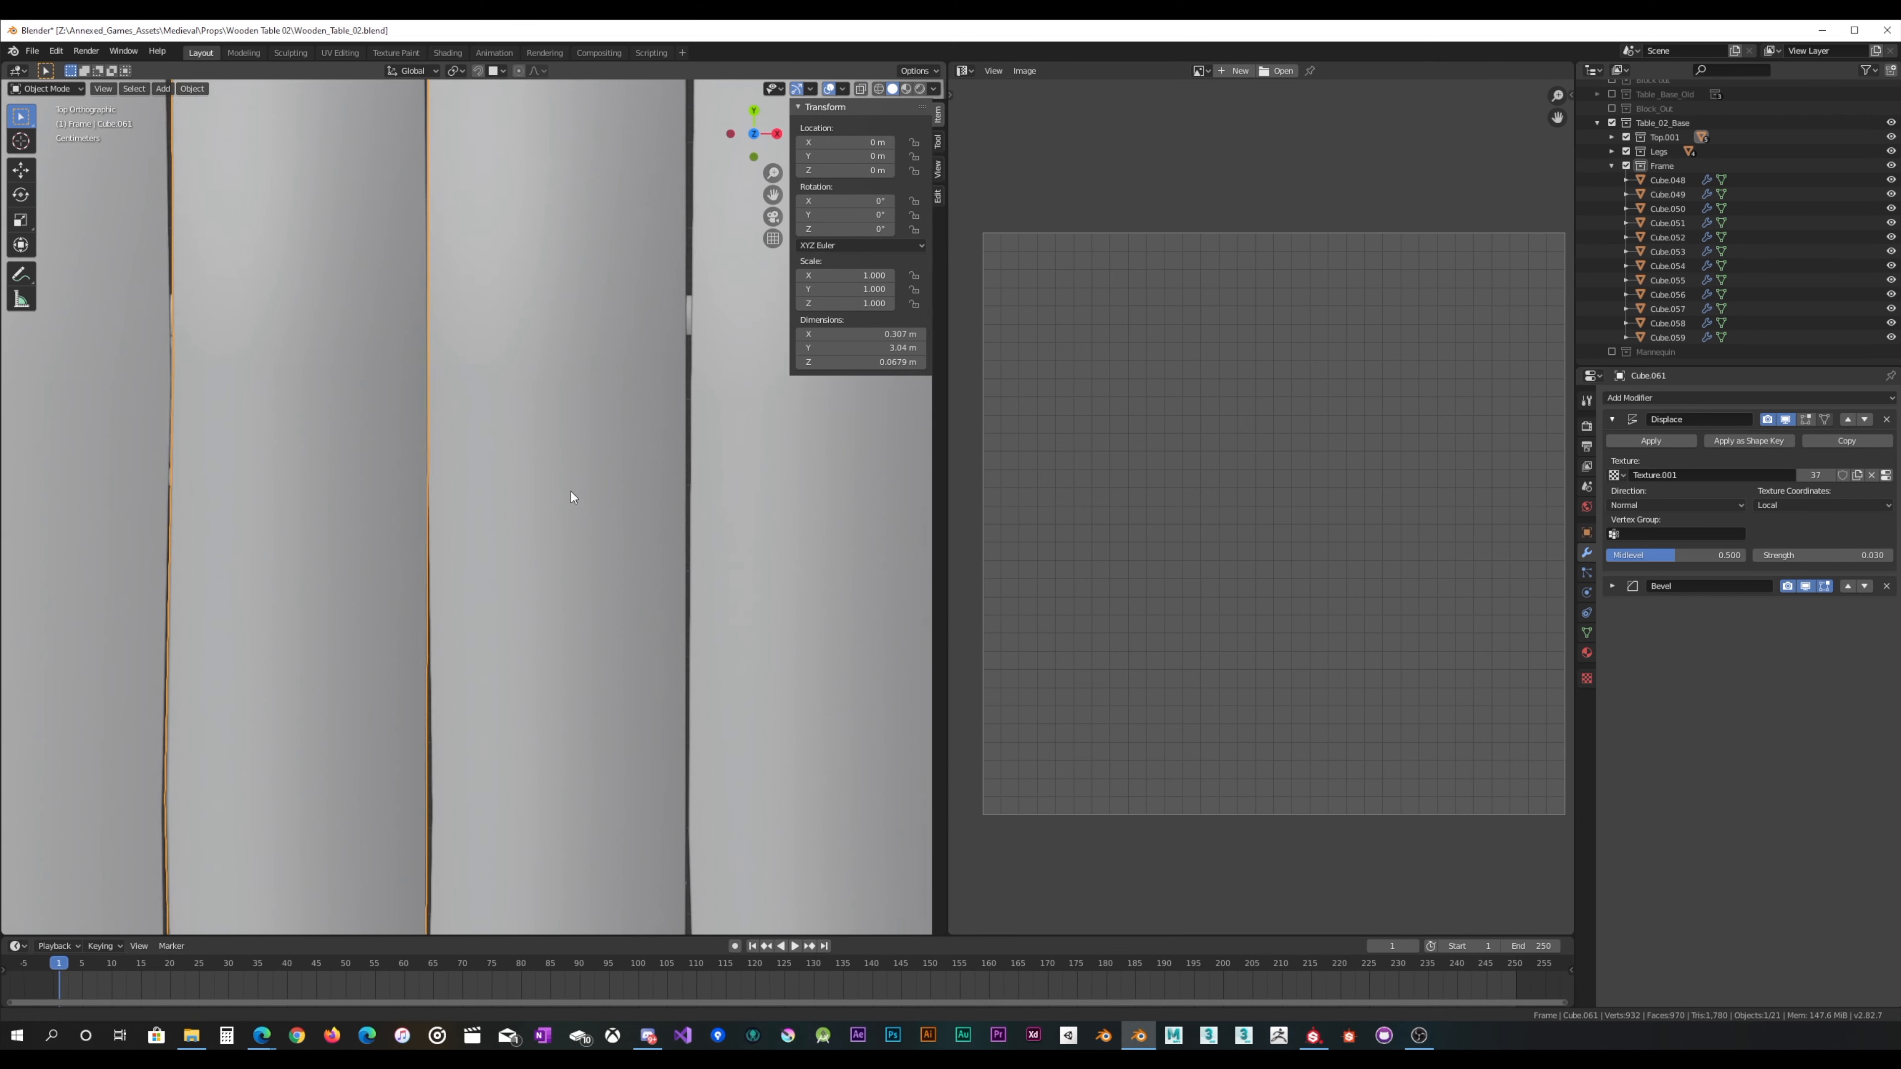
pyautogui.scroll(-3, 570, 493)
pyautogui.scroll(4, 507, 537)
pyautogui.click(527, 400)
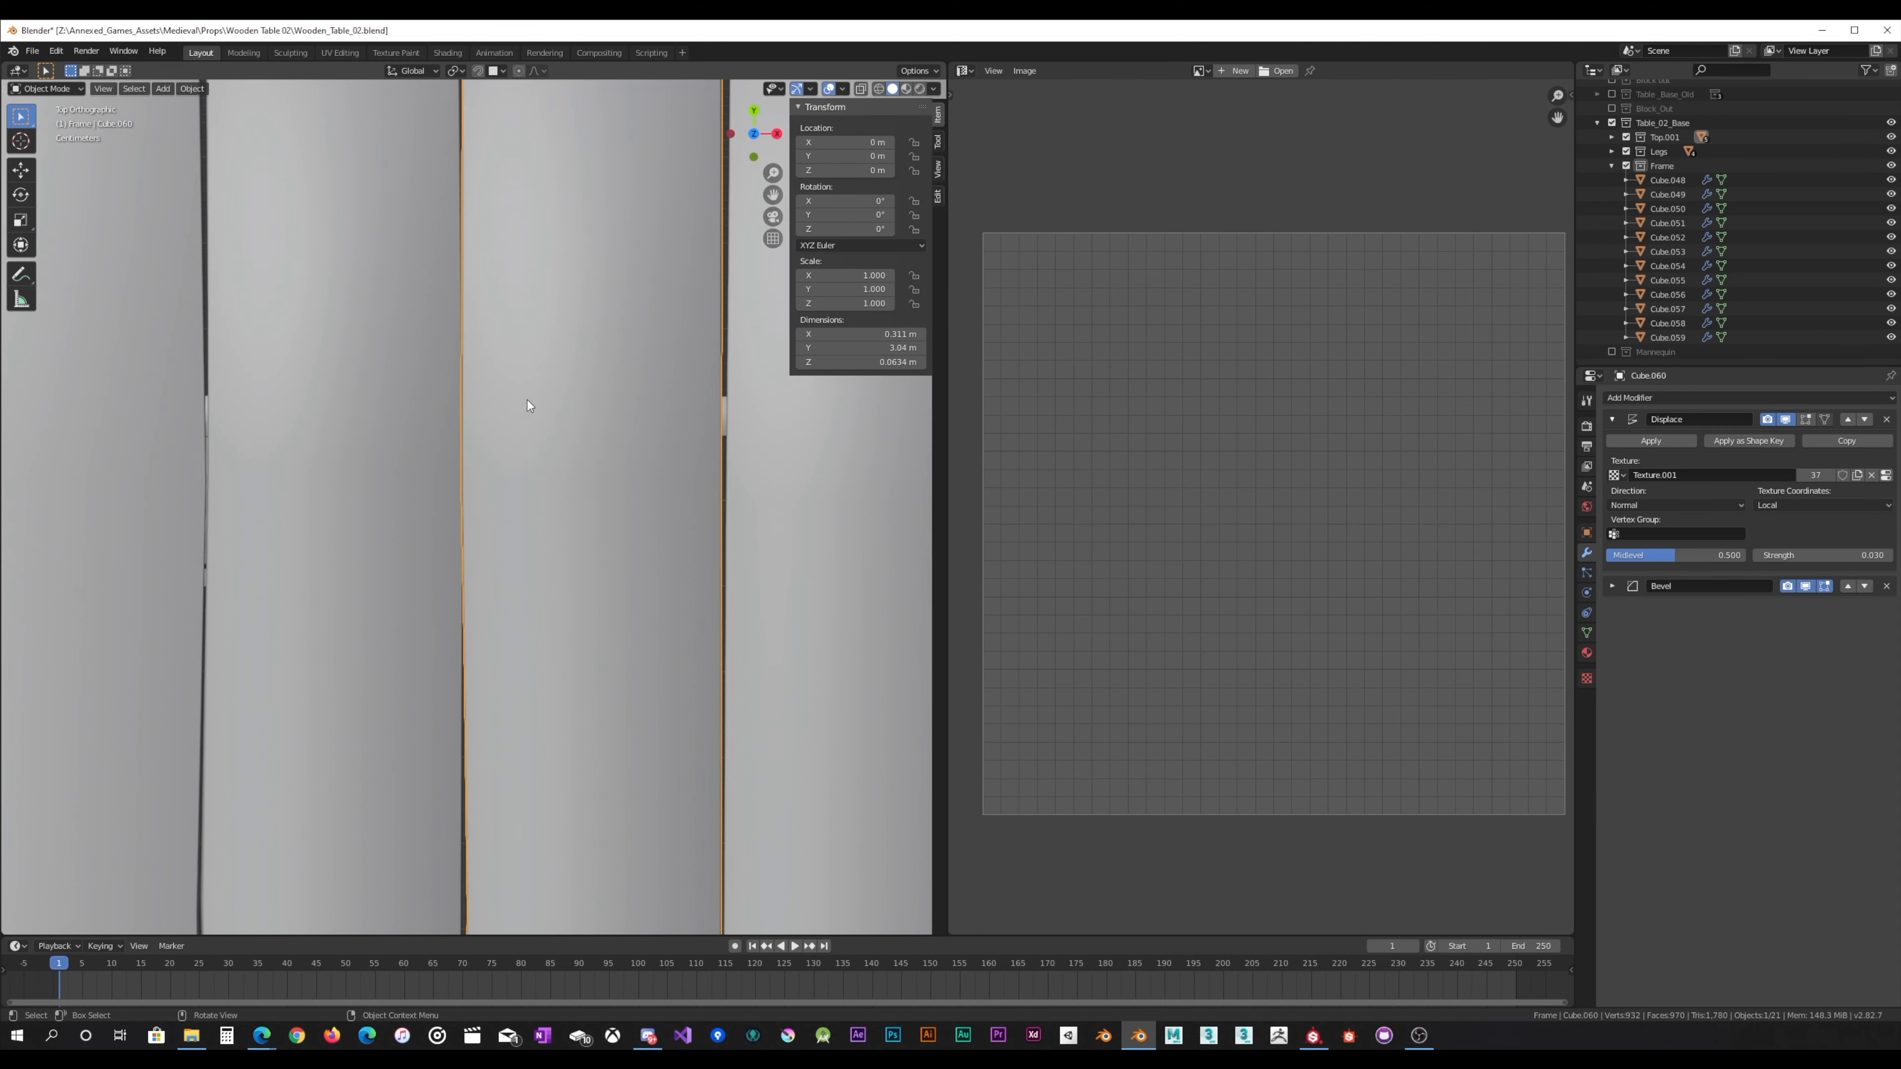
pyautogui.press('Tab')
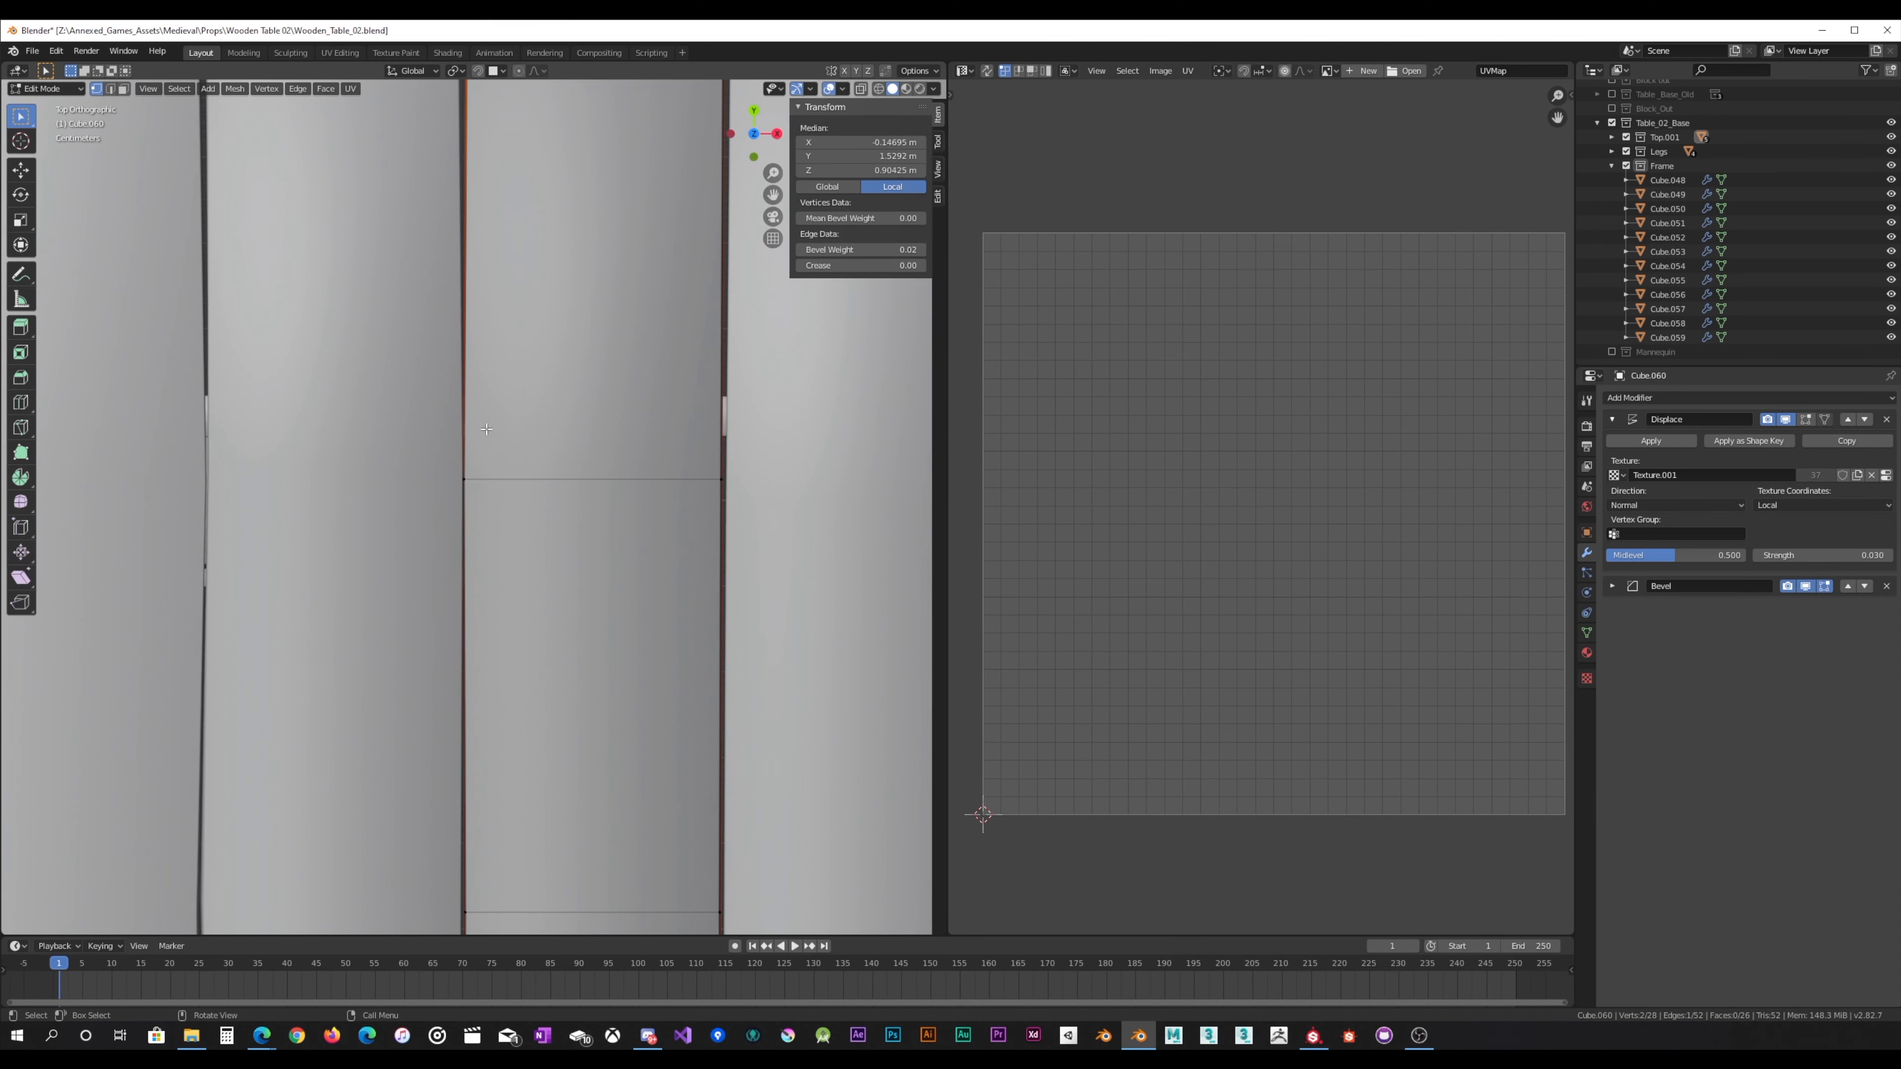
pyautogui.hotkey('alt', 'a')
pyautogui.click(861, 88)
pyautogui.moveTo(437, 513); pyautogui.dragTo(550, 372)
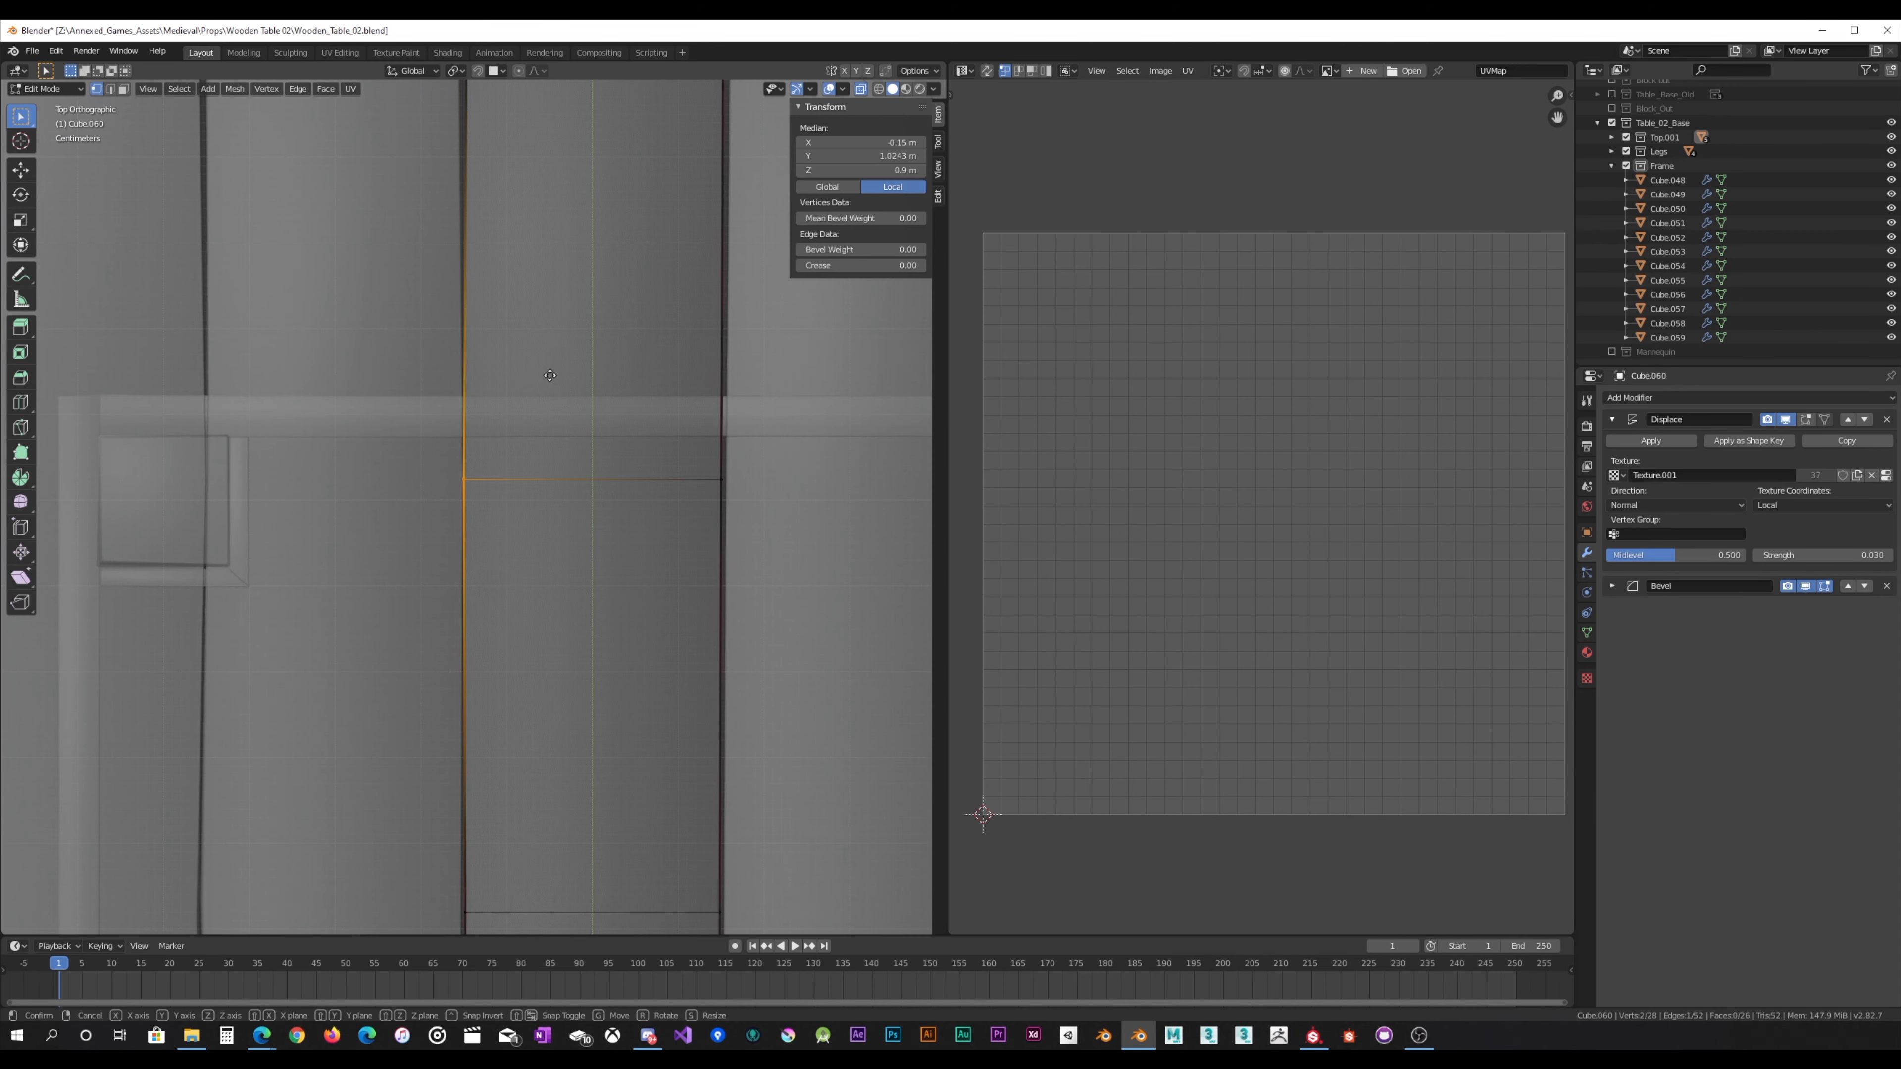
pyautogui.press('g')
pyautogui.press('x')
pyautogui.click(548, 371)
pyautogui.scroll(-10, 548, 372)
pyautogui.press('Tab')
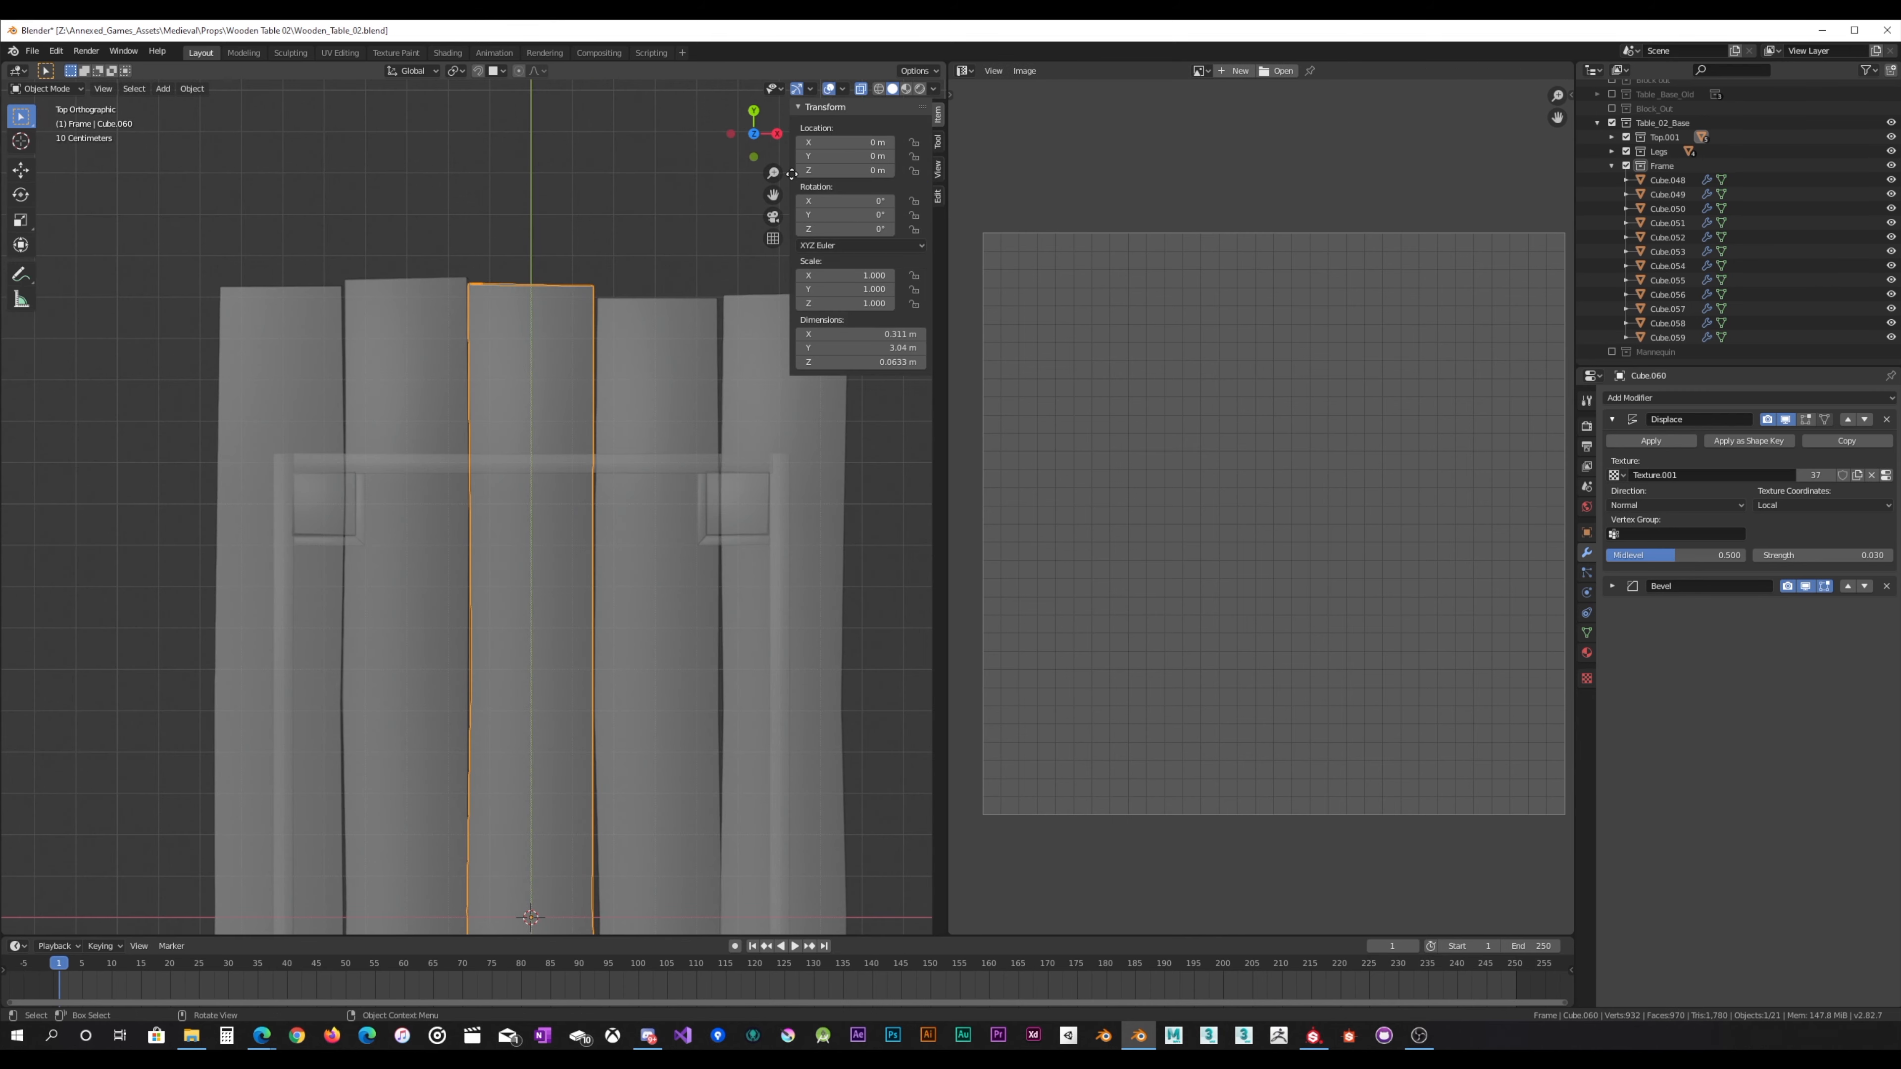
pyautogui.hotkey('alt', 'z')
# Step: Inspect the outermost positive X plank from above and the table frame under the tabletop from a low angle
pyautogui.click(836, 627)
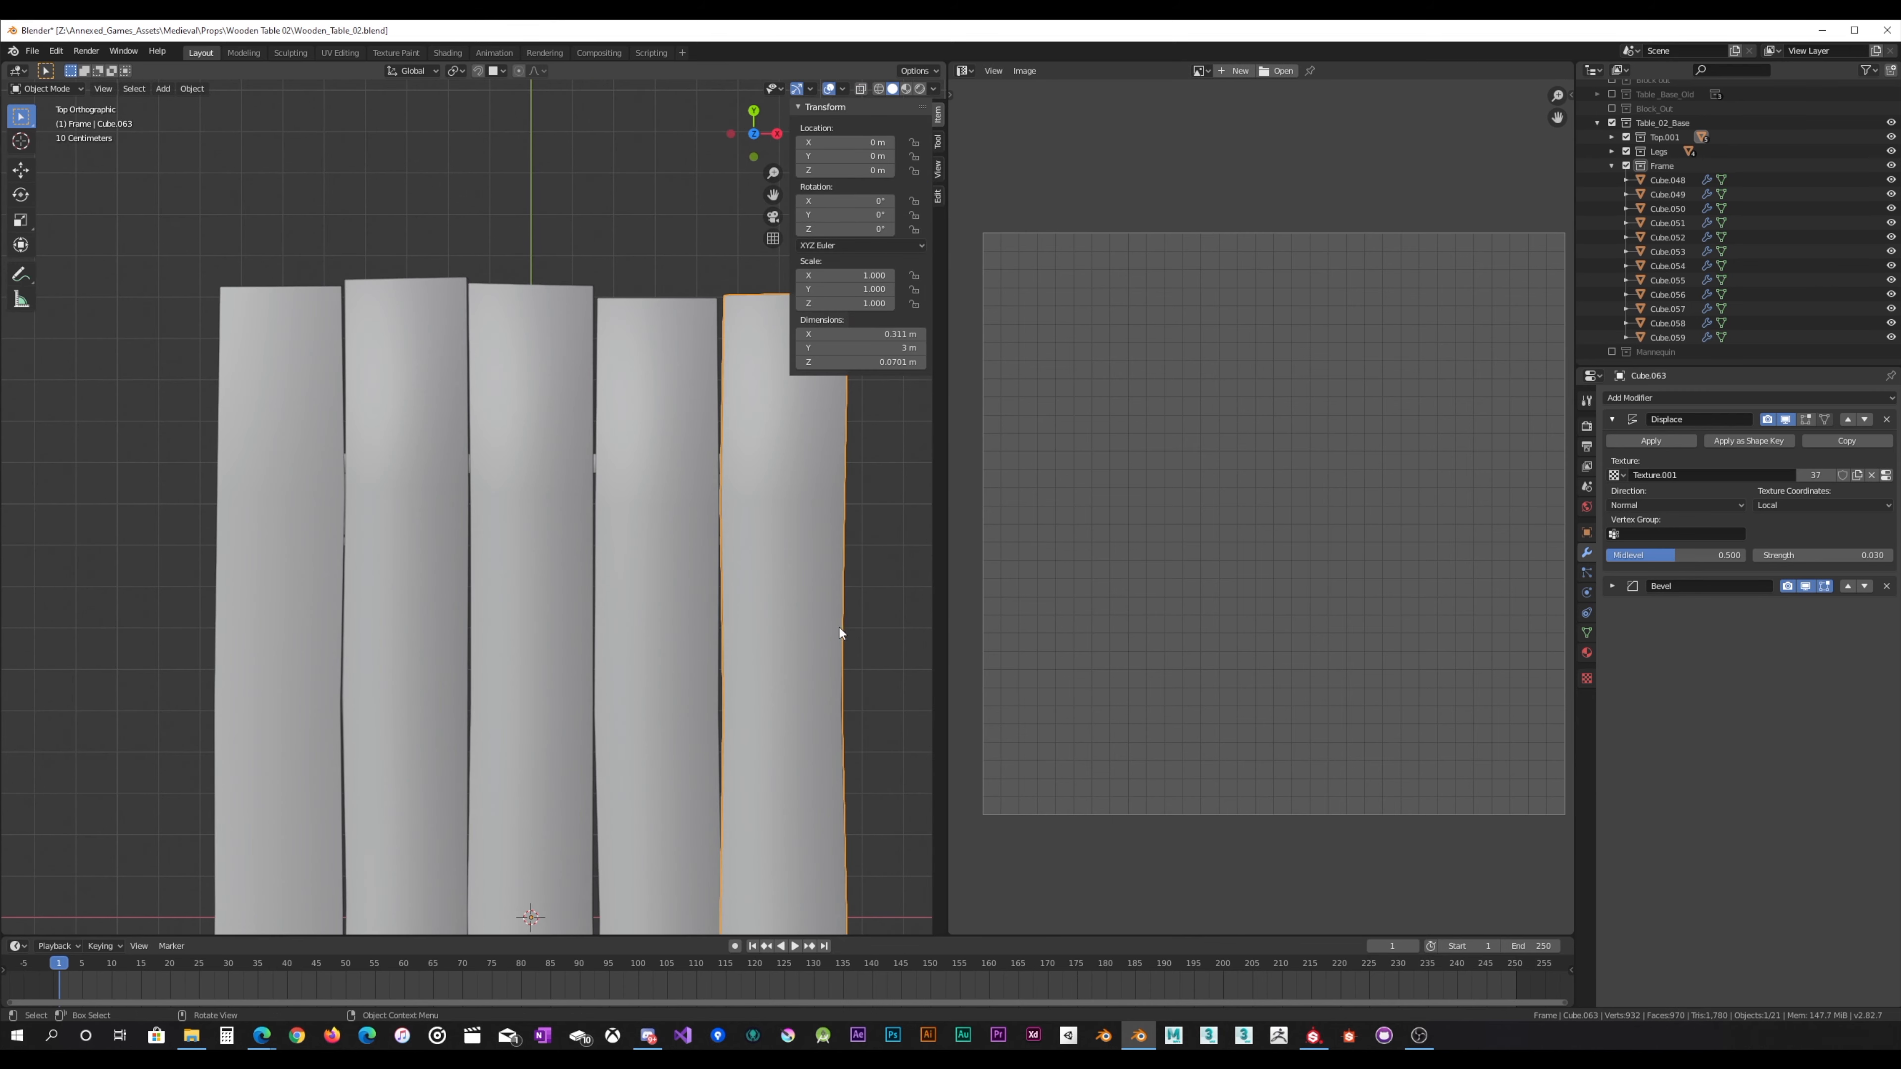
pyautogui.keyDown('shift'); pyautogui.click(784, 740); pyautogui.keyUp('shift')
pyautogui.keyDown('shift'); pyautogui.moveTo(784, 740); pyautogui.dragTo(590, 687, button='middle'); pyautogui.keyUp('shift')
pyautogui.keyDown('shift'); pyautogui.moveTo(560, 775); pyautogui.dragTo(643, 499, button='middle'); pyautogui.keyUp('shift')
pyautogui.scroll(-4, 532, 496)
pyautogui.scroll(2, 374, 495)
pyautogui.scroll(1, 349, 498)
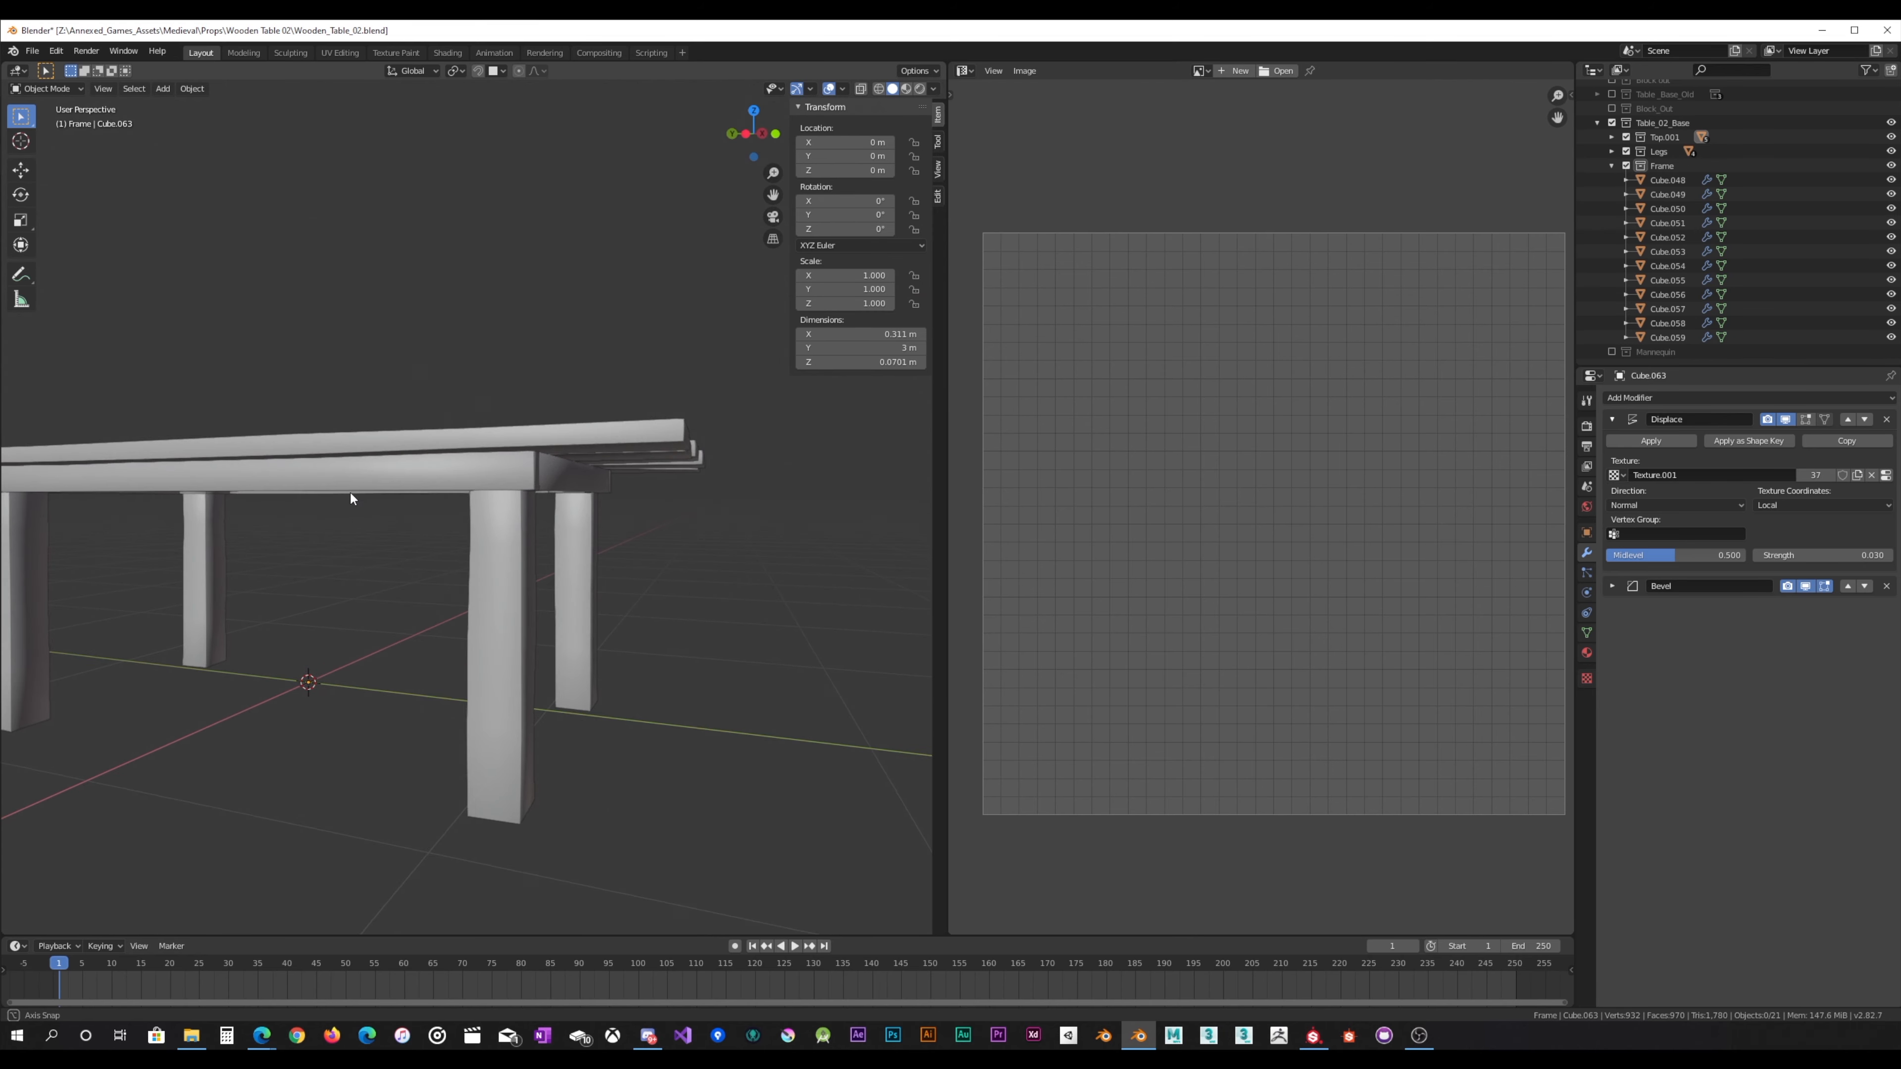
pyautogui.press('Tab')
pyautogui.scroll(2, 604, 473)
pyautogui.press('Tab')
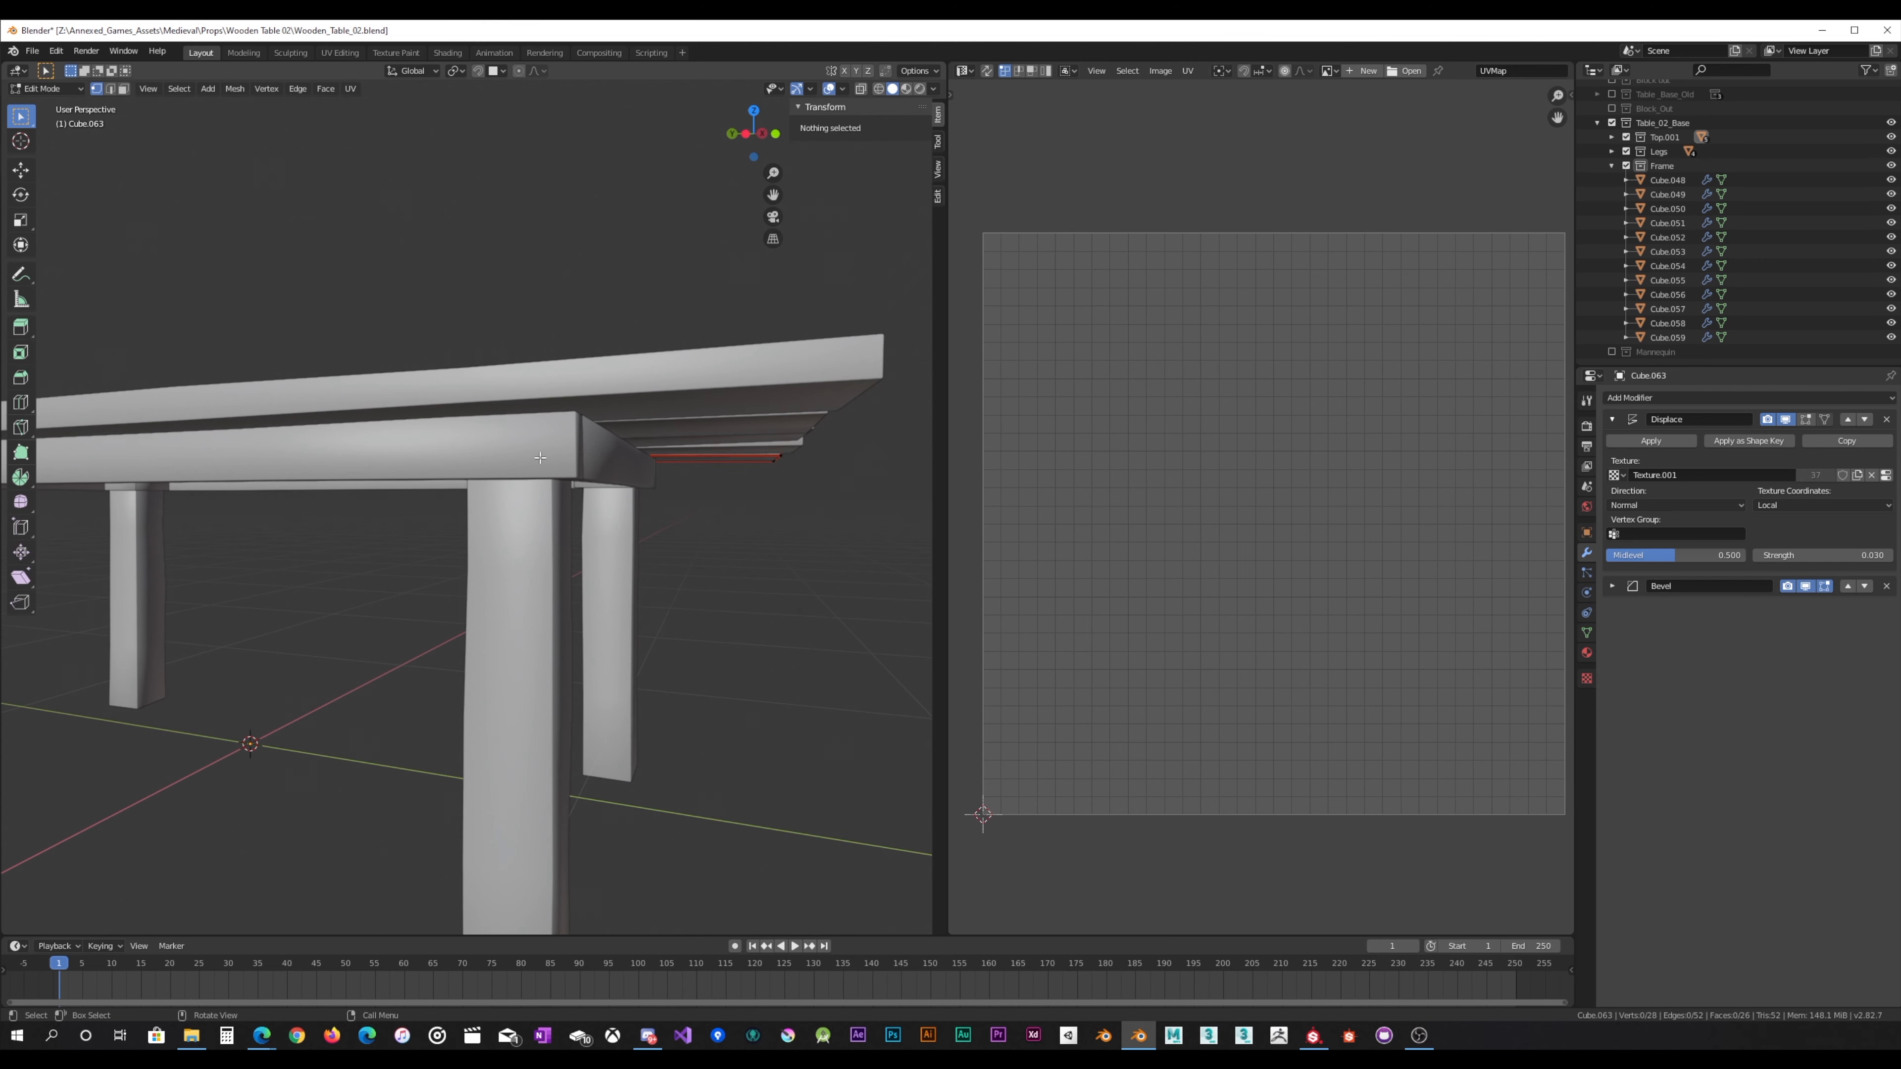
# Step: Shift the two upper vertices at the negative Y end of the negative X frame rail about 0.0047 m along Y
pyautogui.click(543, 454)
pyautogui.moveTo(543, 455); pyautogui.dragTo(603, 464, button='middle')
pyautogui.press('Tab')
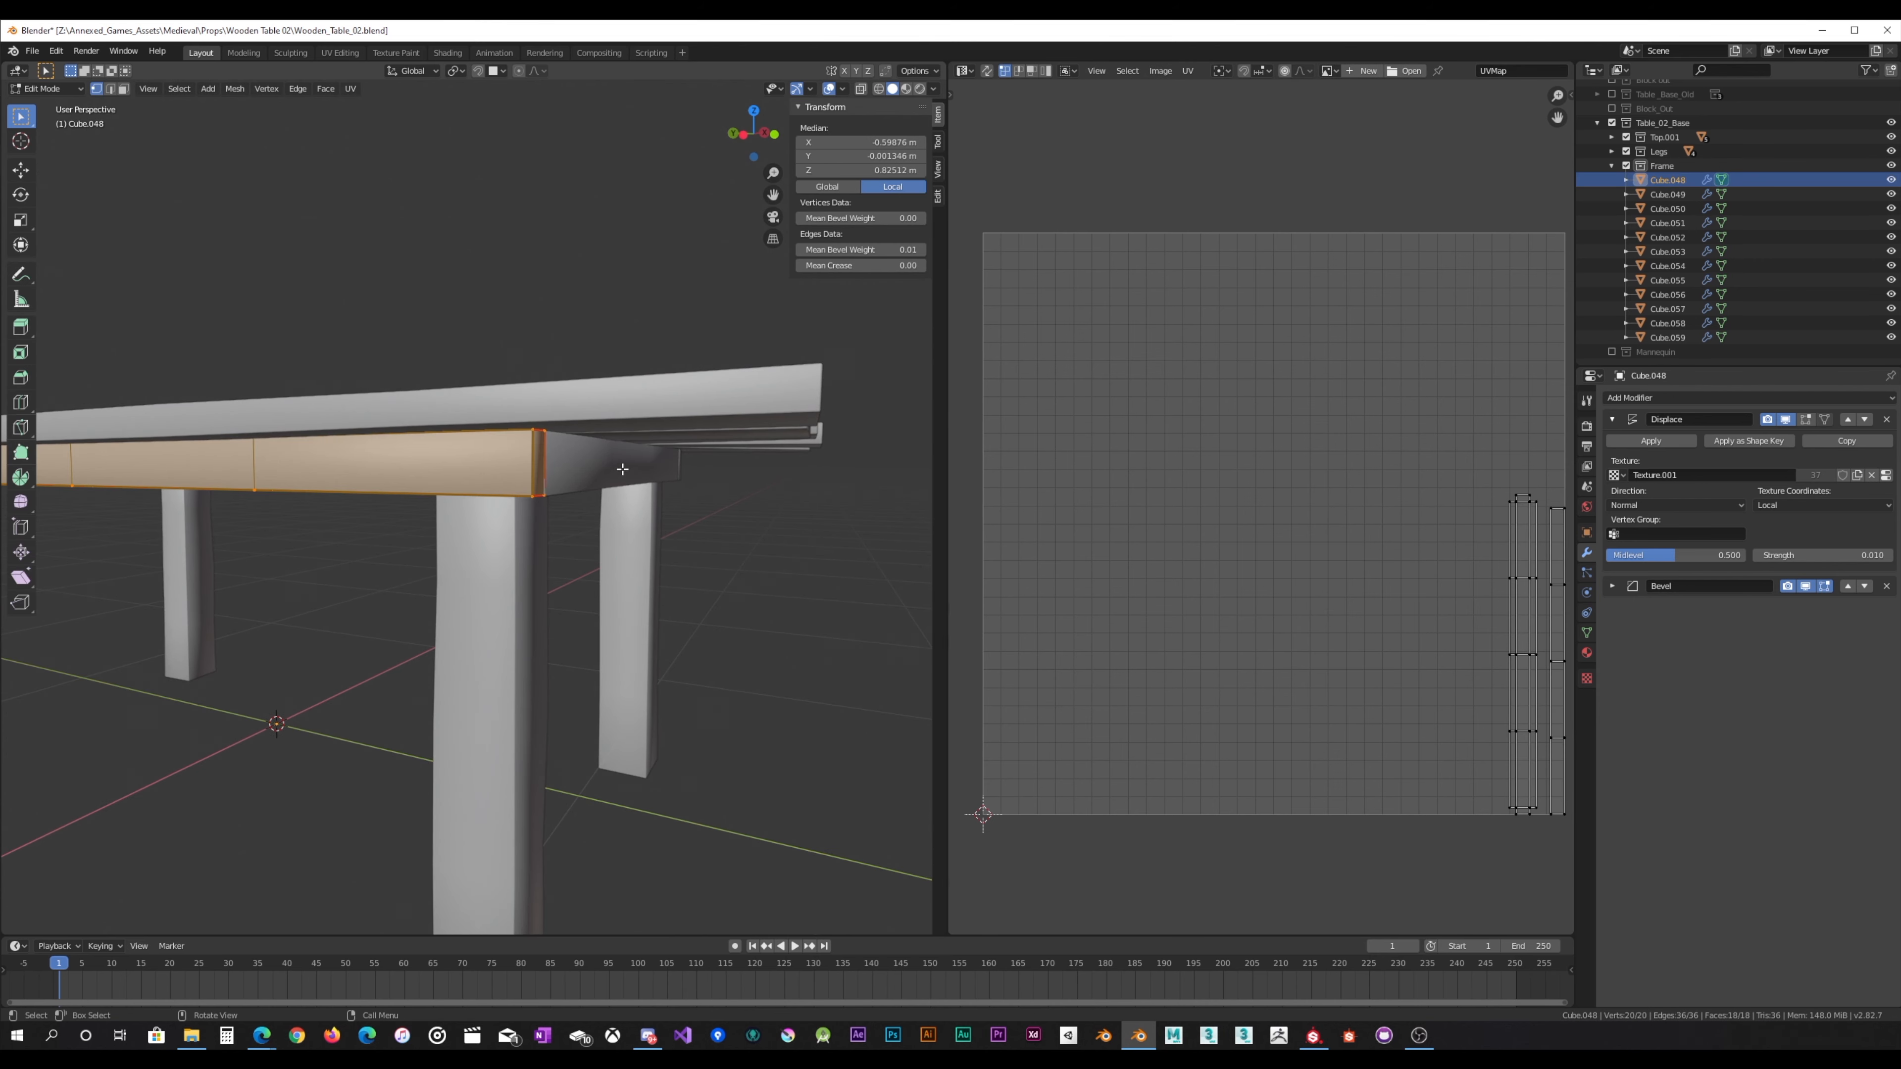
pyautogui.scroll(3, 591, 461)
pyautogui.moveTo(537, 354); pyautogui.dragTo(430, 422)
pyautogui.moveTo(551, 360); pyautogui.dragTo(588, 382, button='middle')
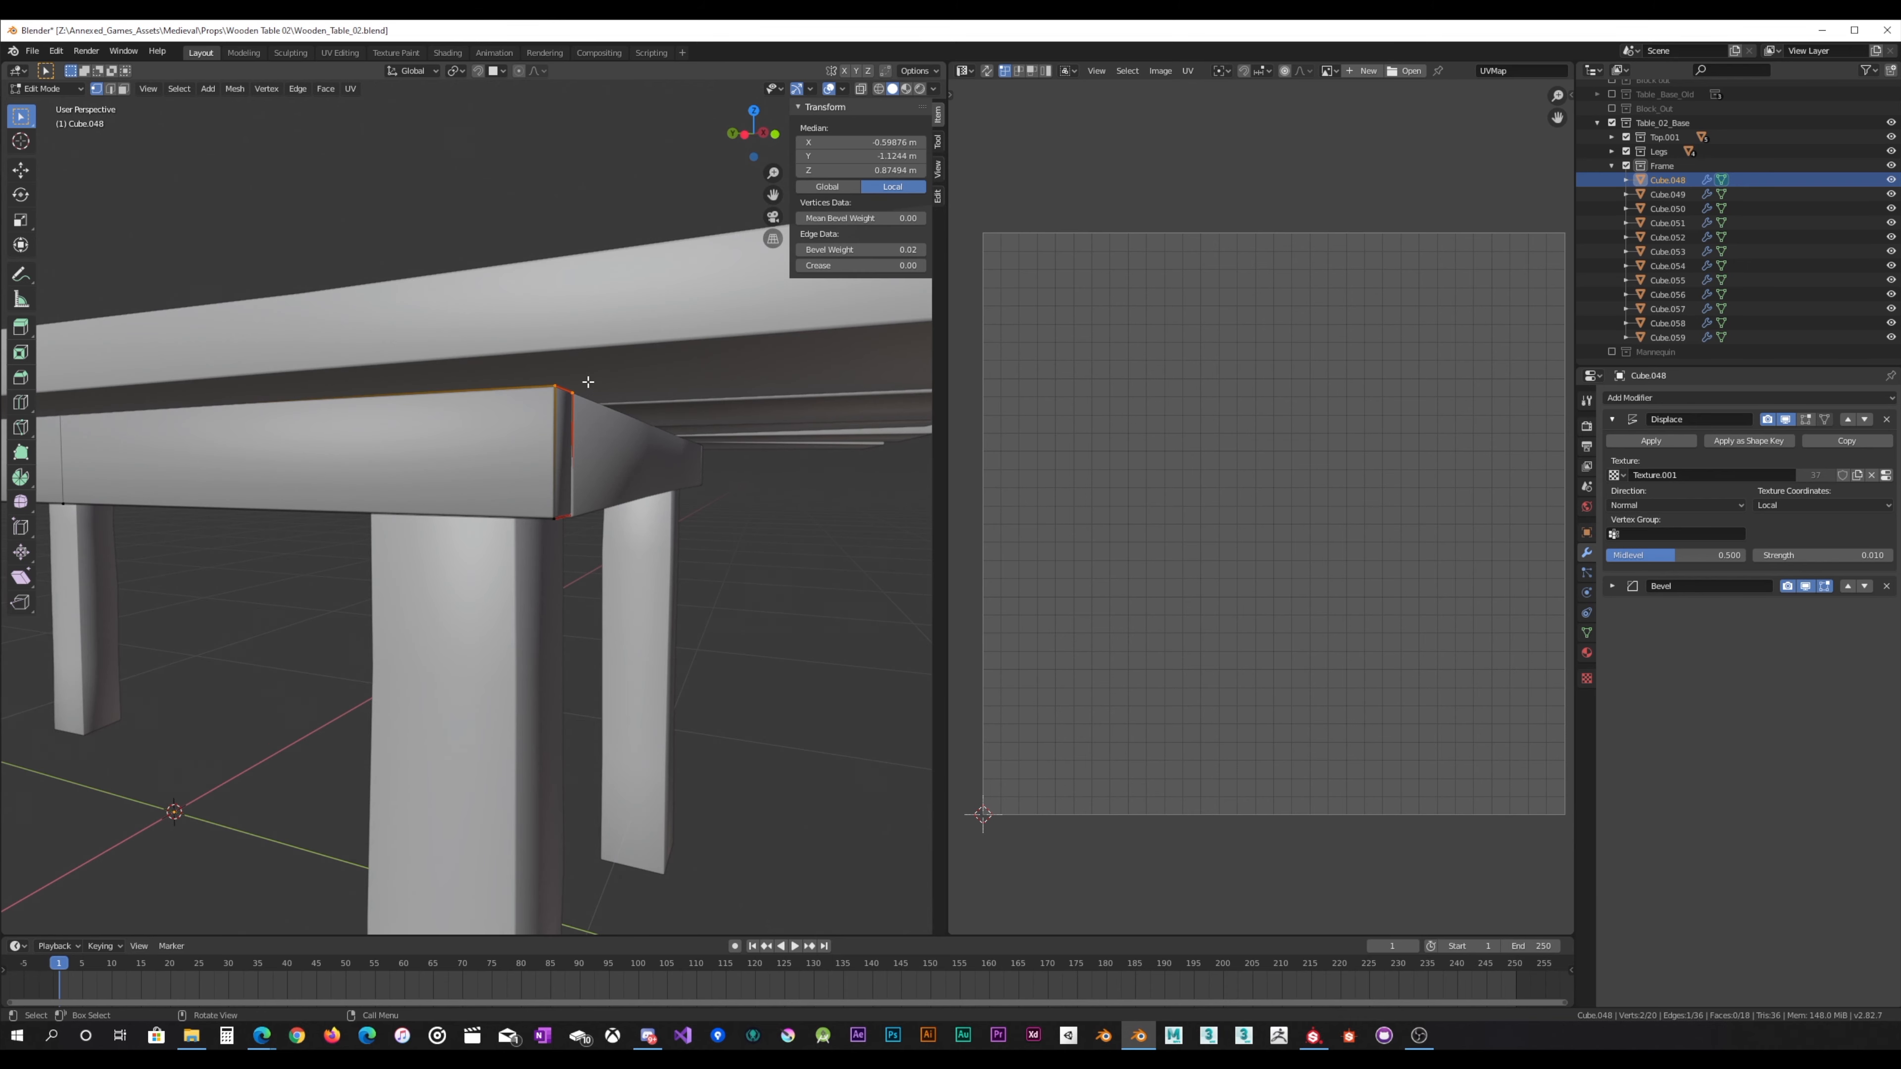
pyautogui.press('g')
pyautogui.press('y')
pyautogui.rightClick(620, 388)
pyautogui.press('g')
pyautogui.press('y')
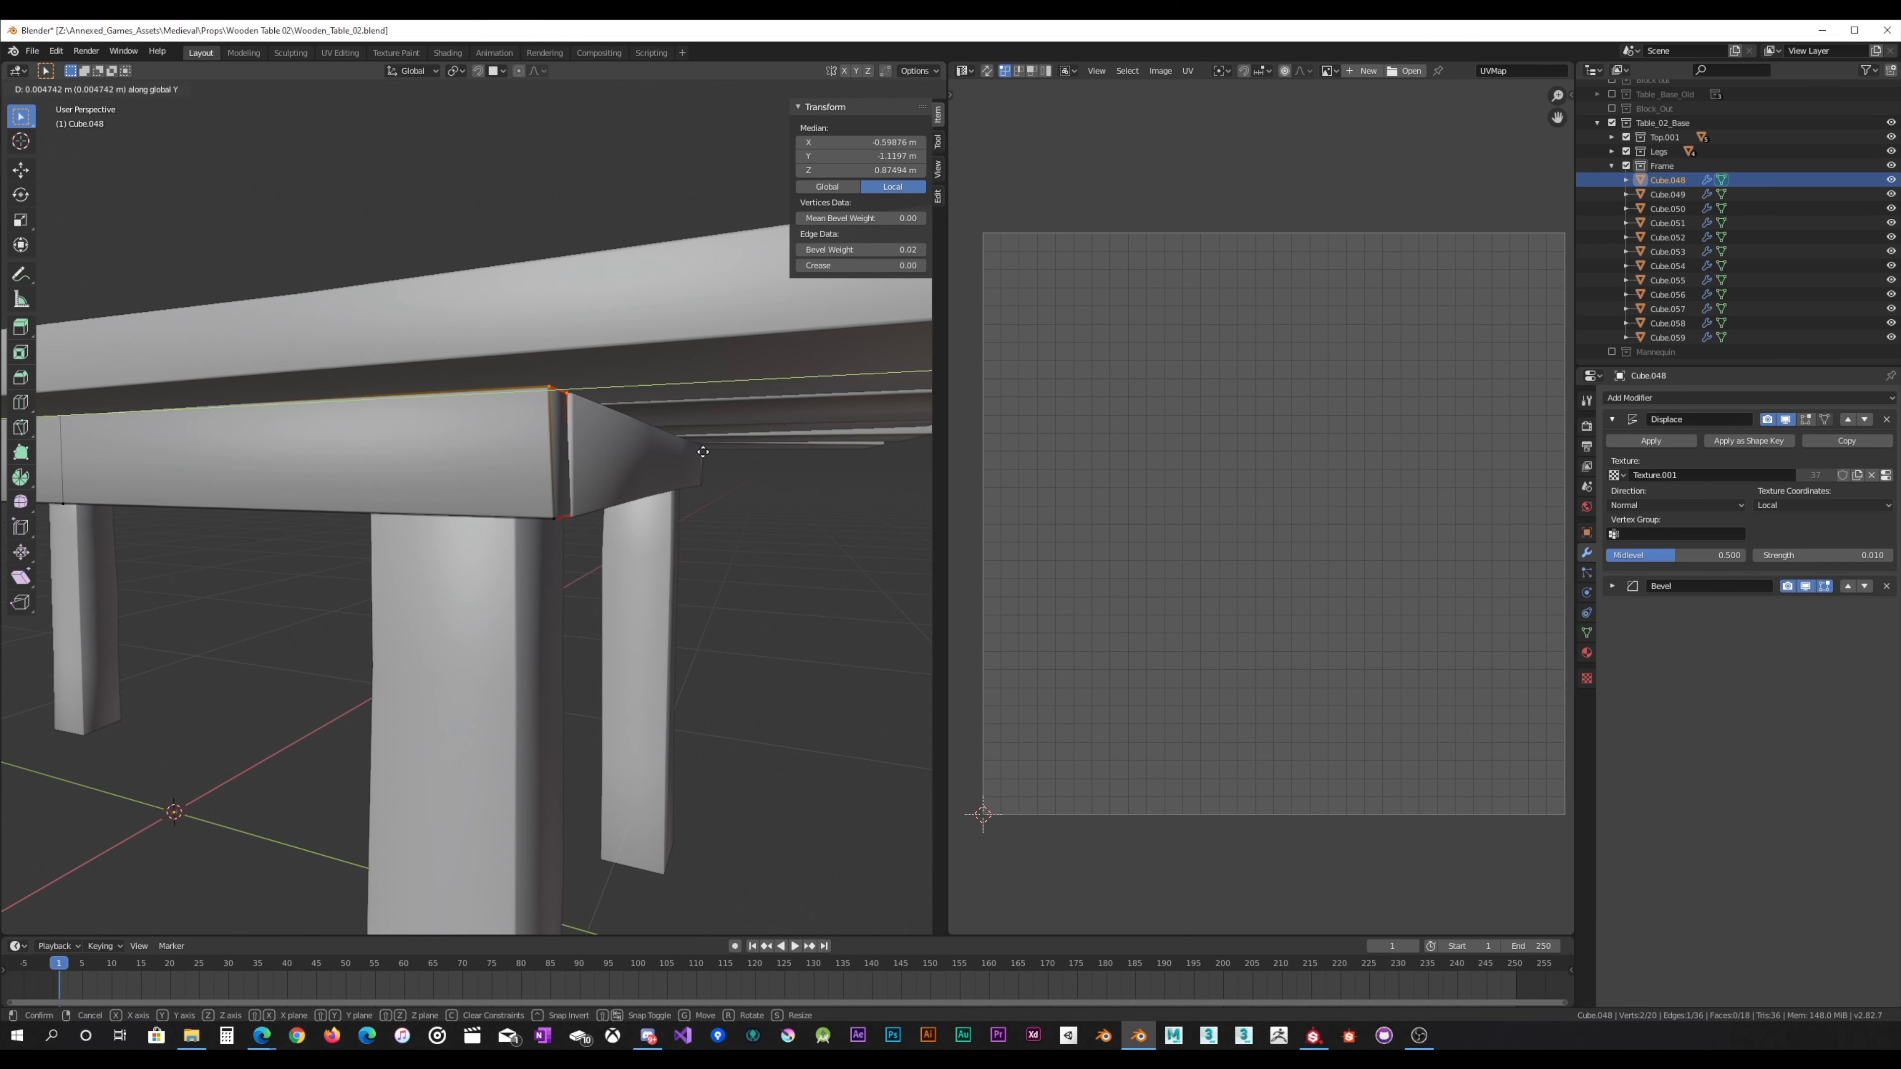
pyautogui.click(703, 452)
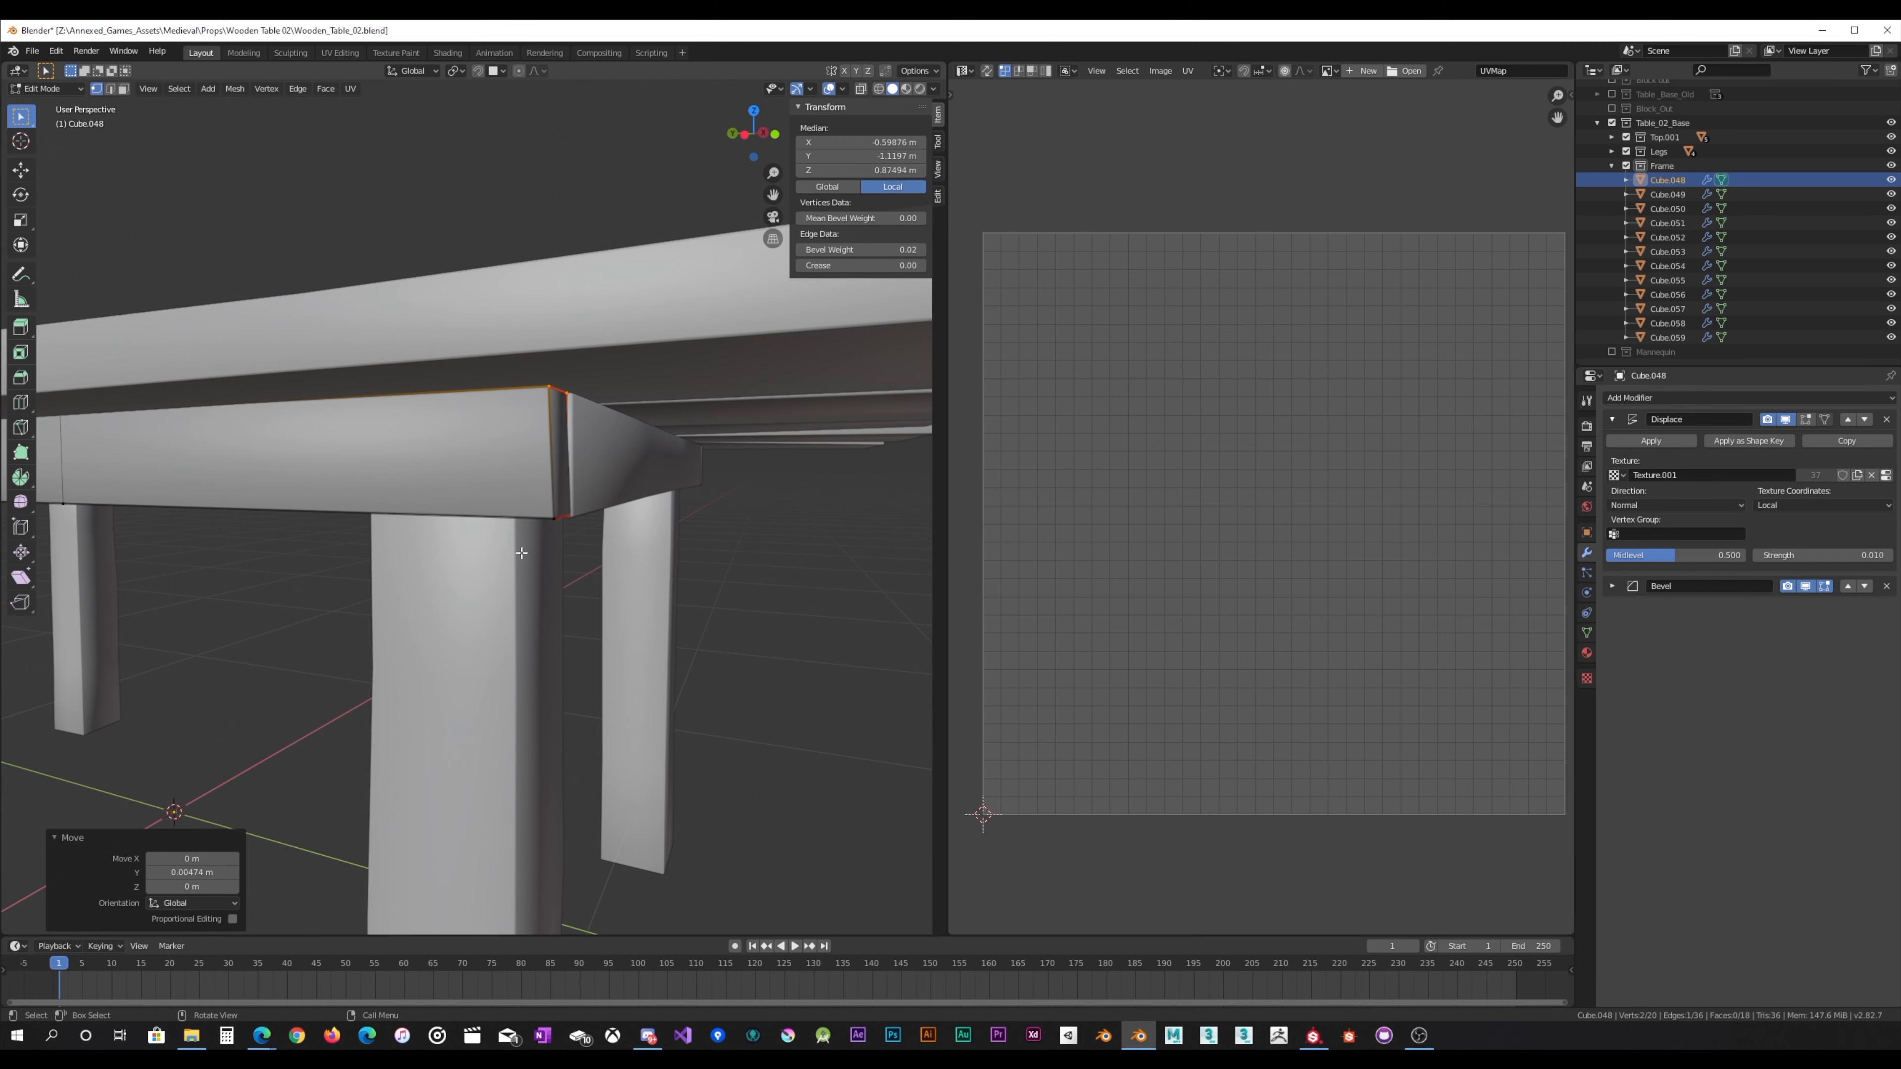
pyautogui.press('g')
pyautogui.press('y')
pyautogui.rightClick(645, 506)
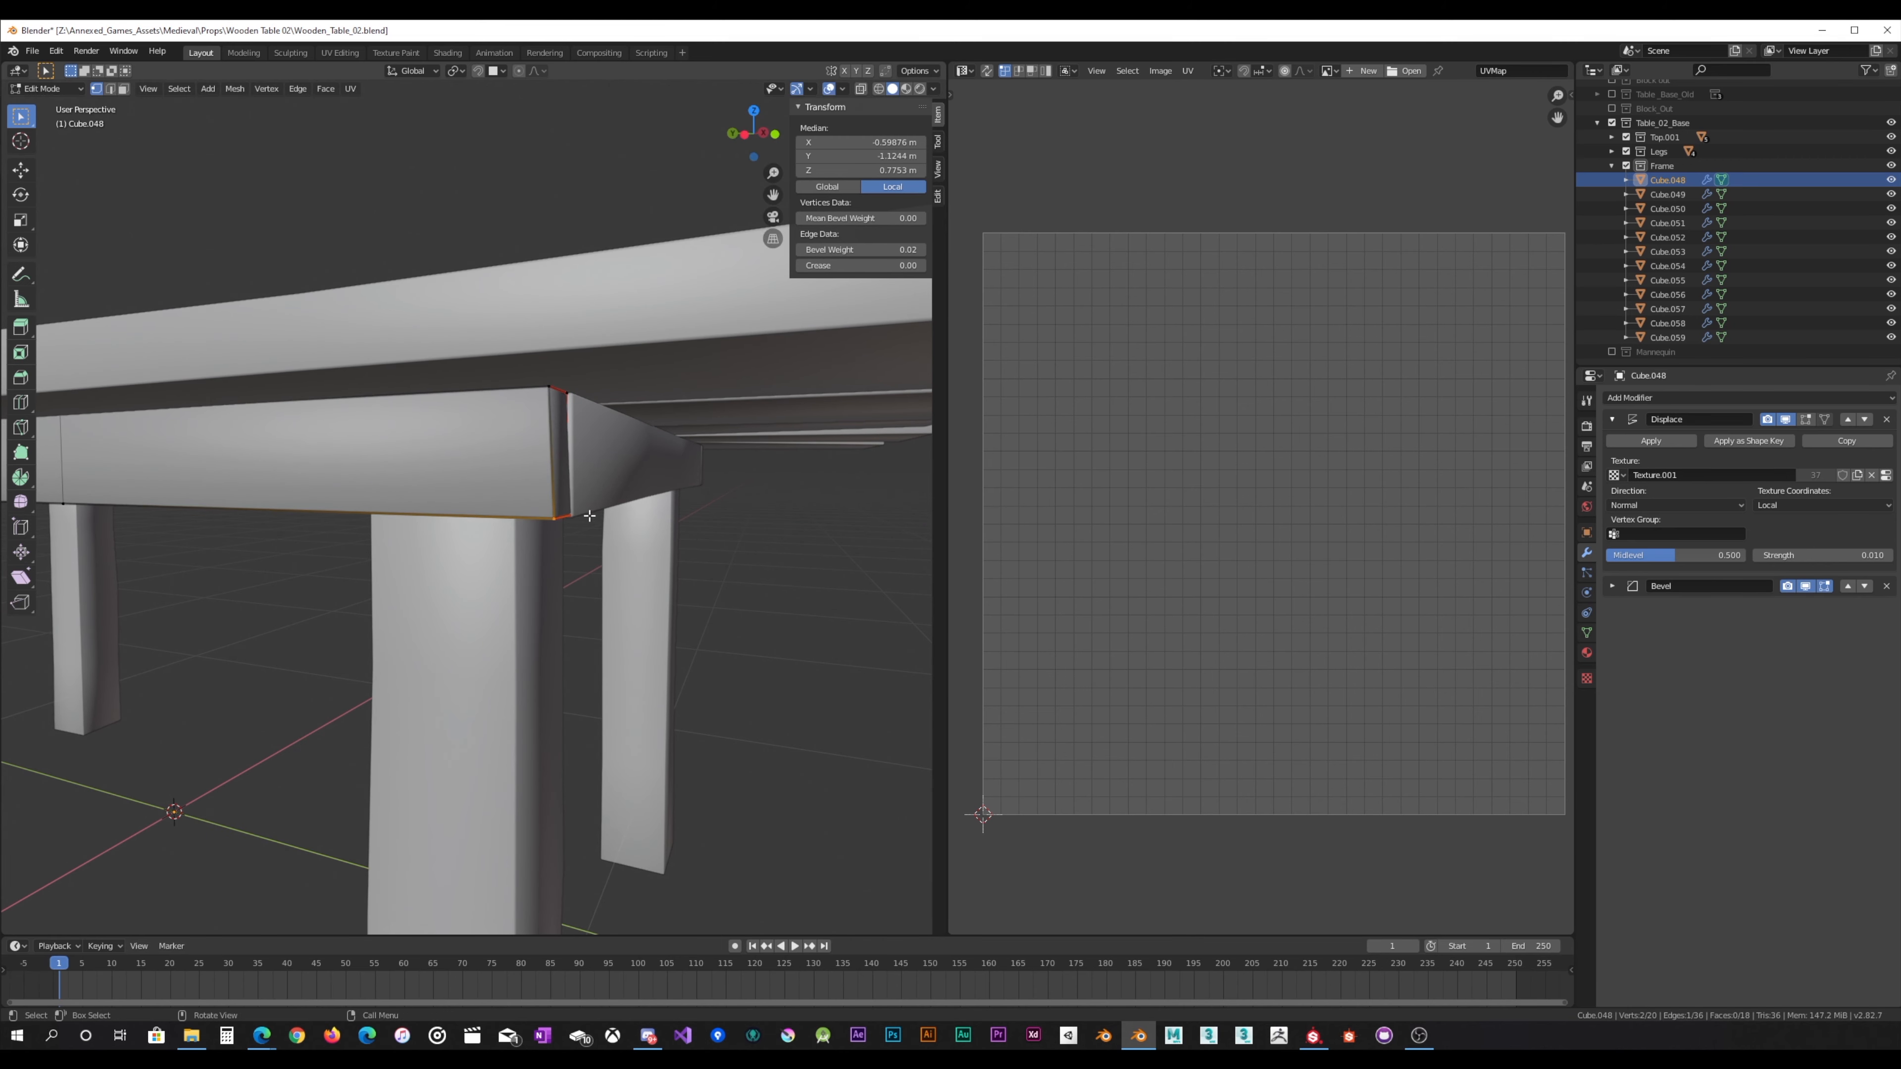
# Step: Shift the outer lower corner vertex at the negative X rail's negative Y end about 0.0087 m along Y
pyautogui.click(553, 520)
pyautogui.press('g')
pyautogui.press('y')
pyautogui.click(677, 471)
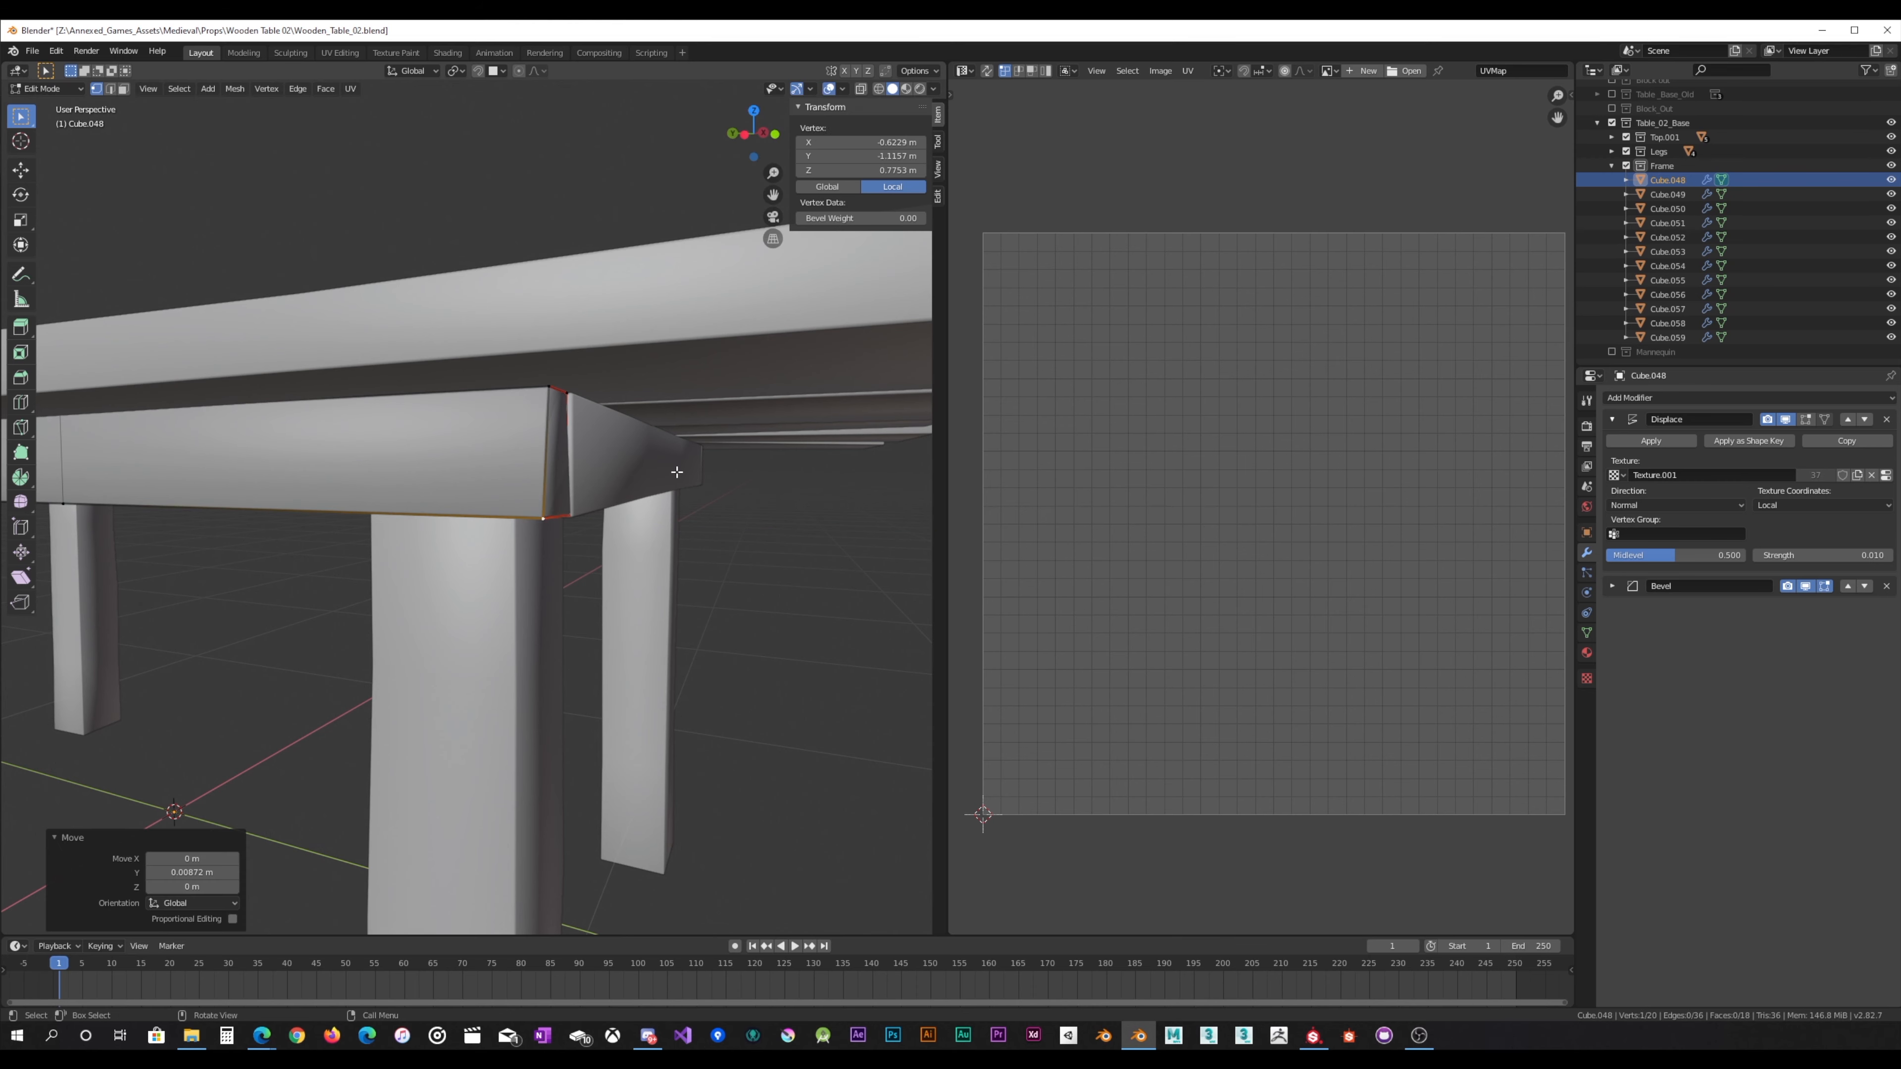
# Step: Shift the upper corner vertex at the negative X rail's negative Y end slightly along X and finish editing its mesh
pyautogui.click(550, 382)
pyautogui.moveTo(635, 399); pyautogui.dragTo(467, 432, button='middle')
pyautogui.press('g')
pyautogui.press('x')
pyautogui.click(567, 413)
pyautogui.press('Tab')
# Step: Shift the outer upper vertex at the negative X end of the negative Y frame rail 0.0067 m along X
pyautogui.click(485, 424)
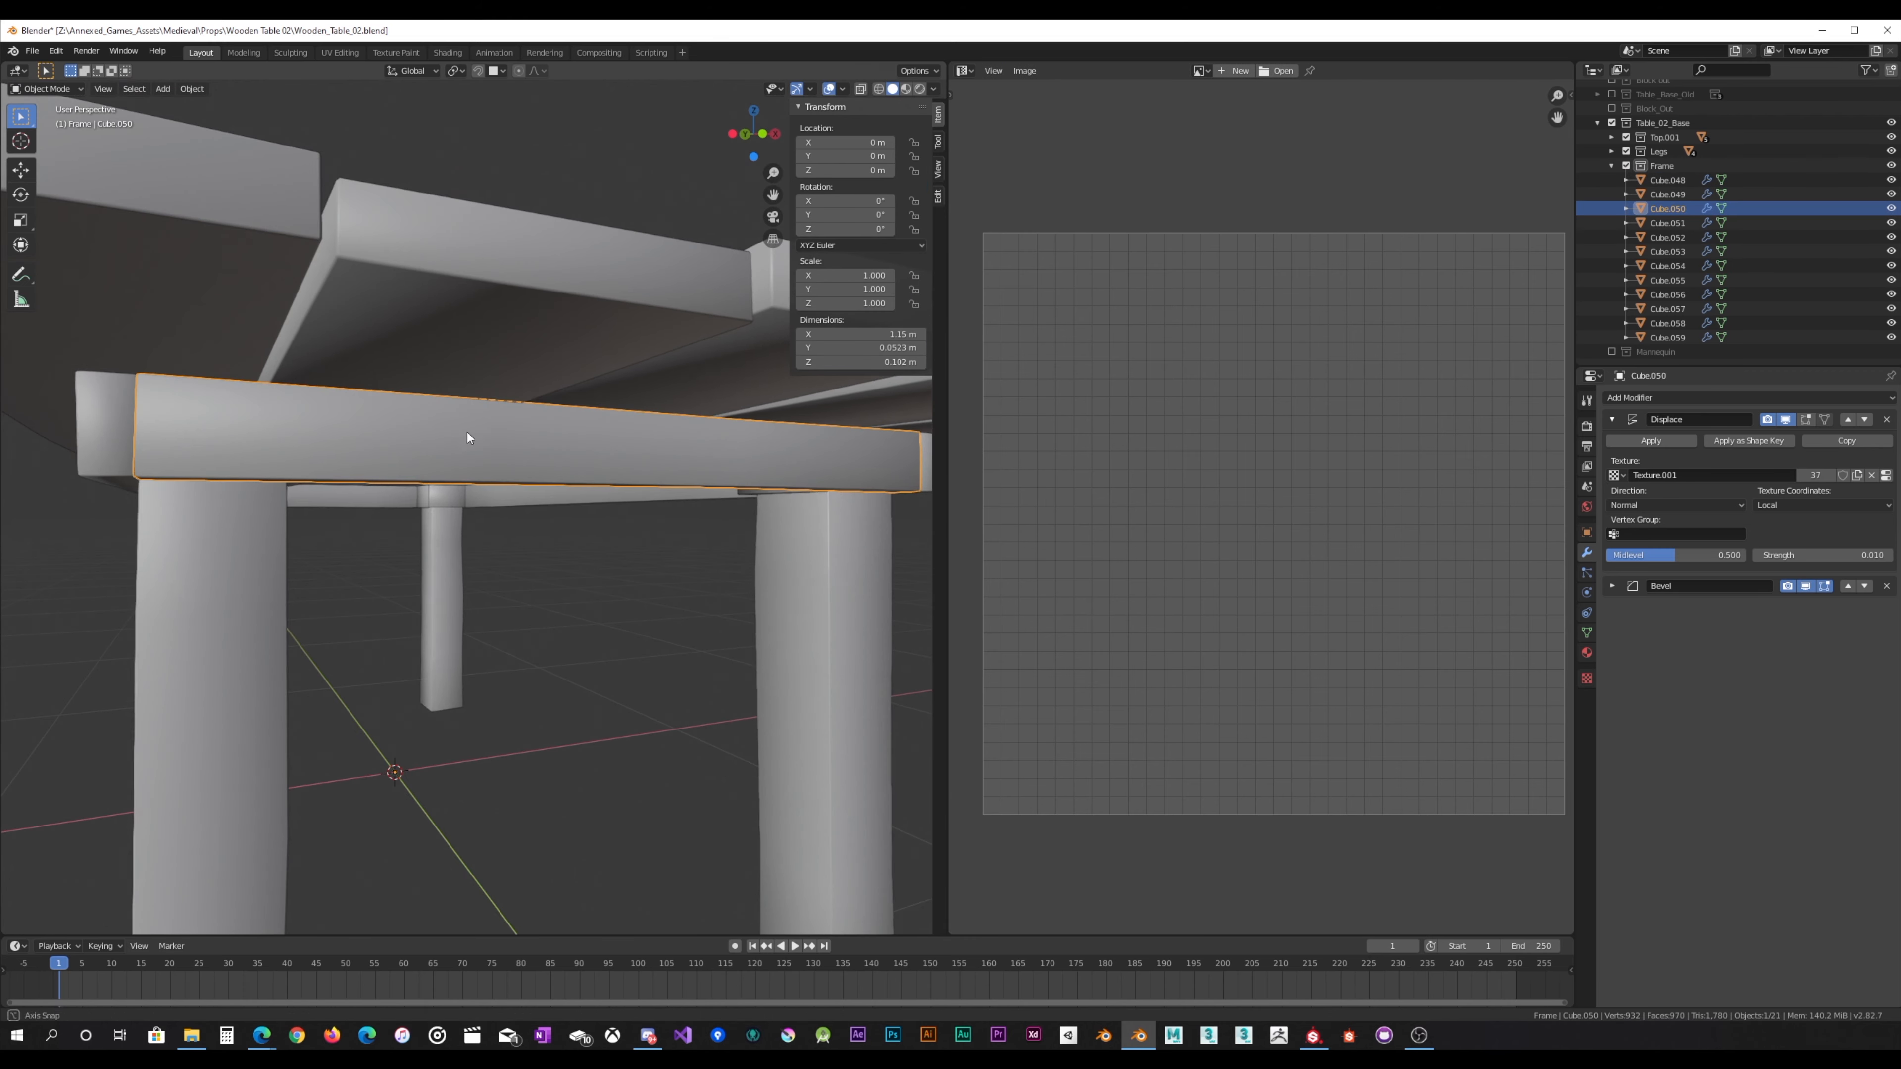
pyautogui.press('Tab')
pyautogui.press('a')
pyautogui.moveTo(115, 389); pyautogui.dragTo(211, 309)
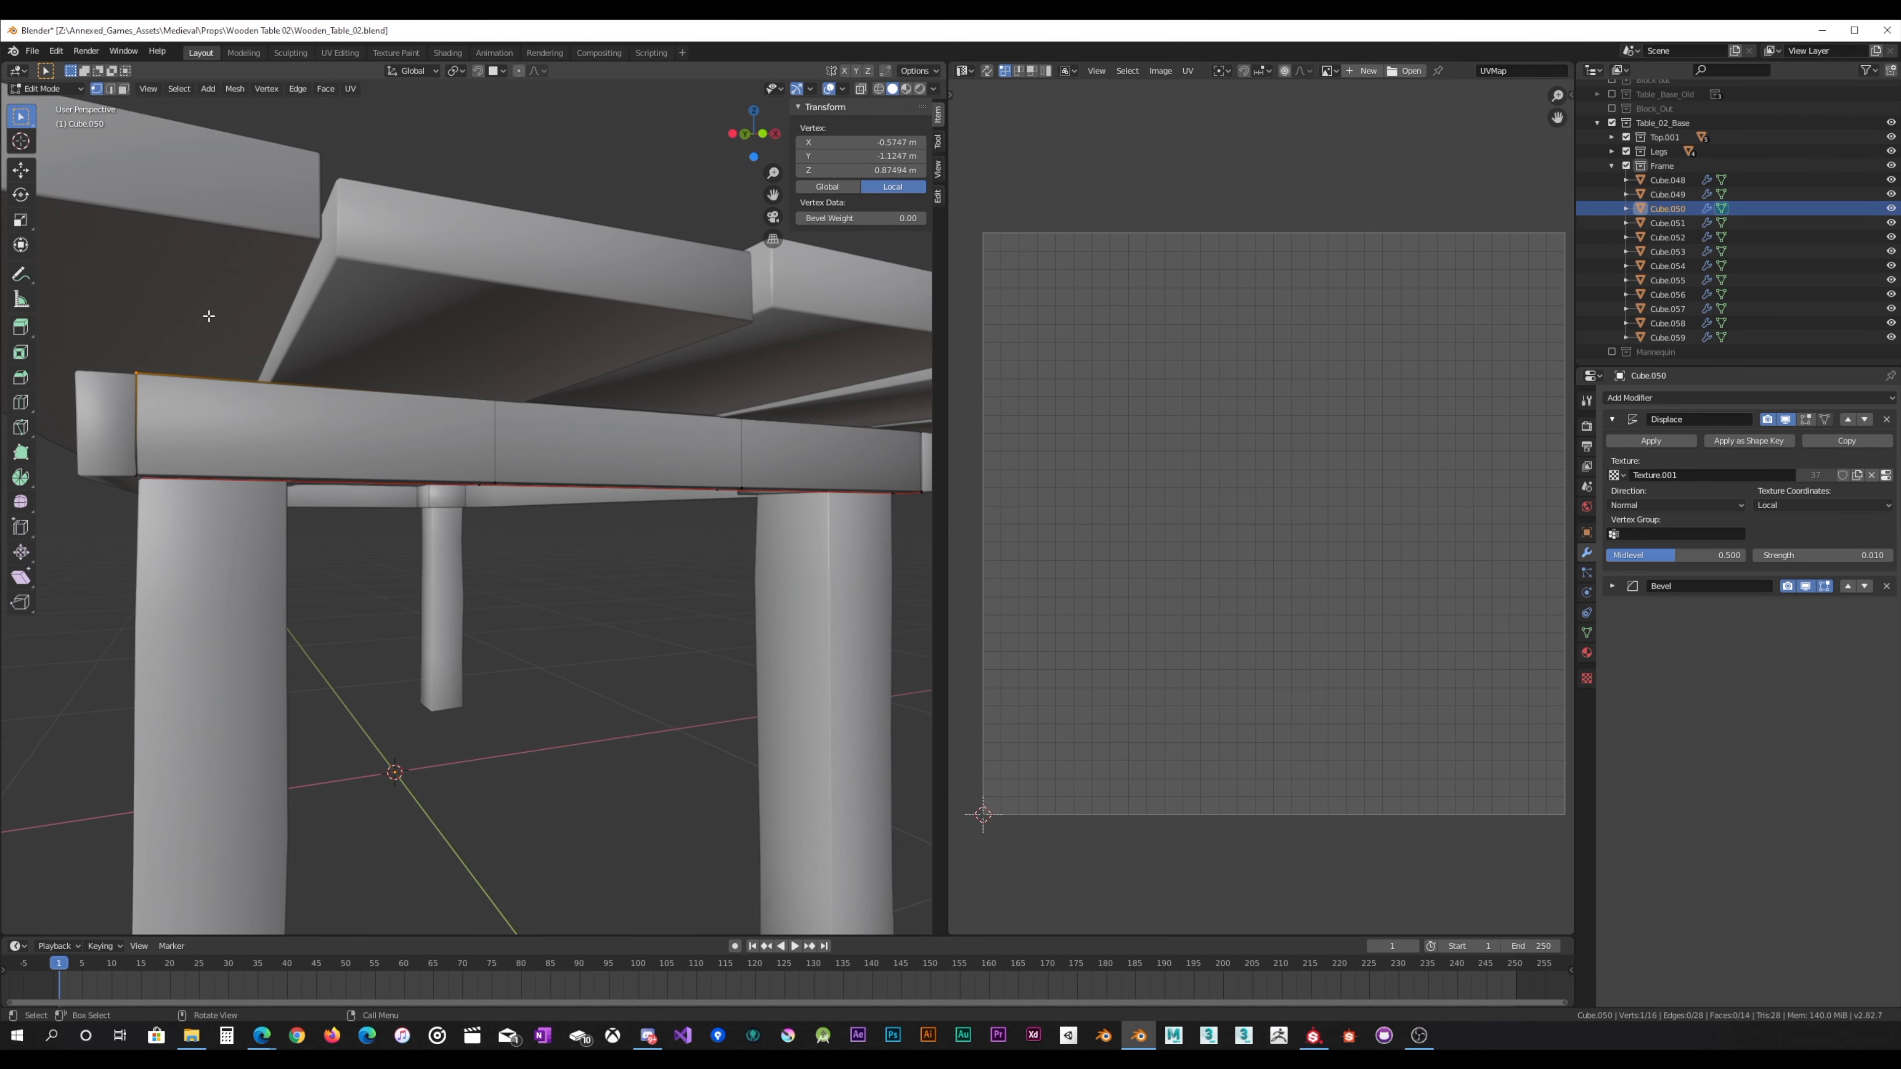
pyautogui.press('g')
pyautogui.press('y')
pyautogui.press('x')
pyautogui.click(225, 326)
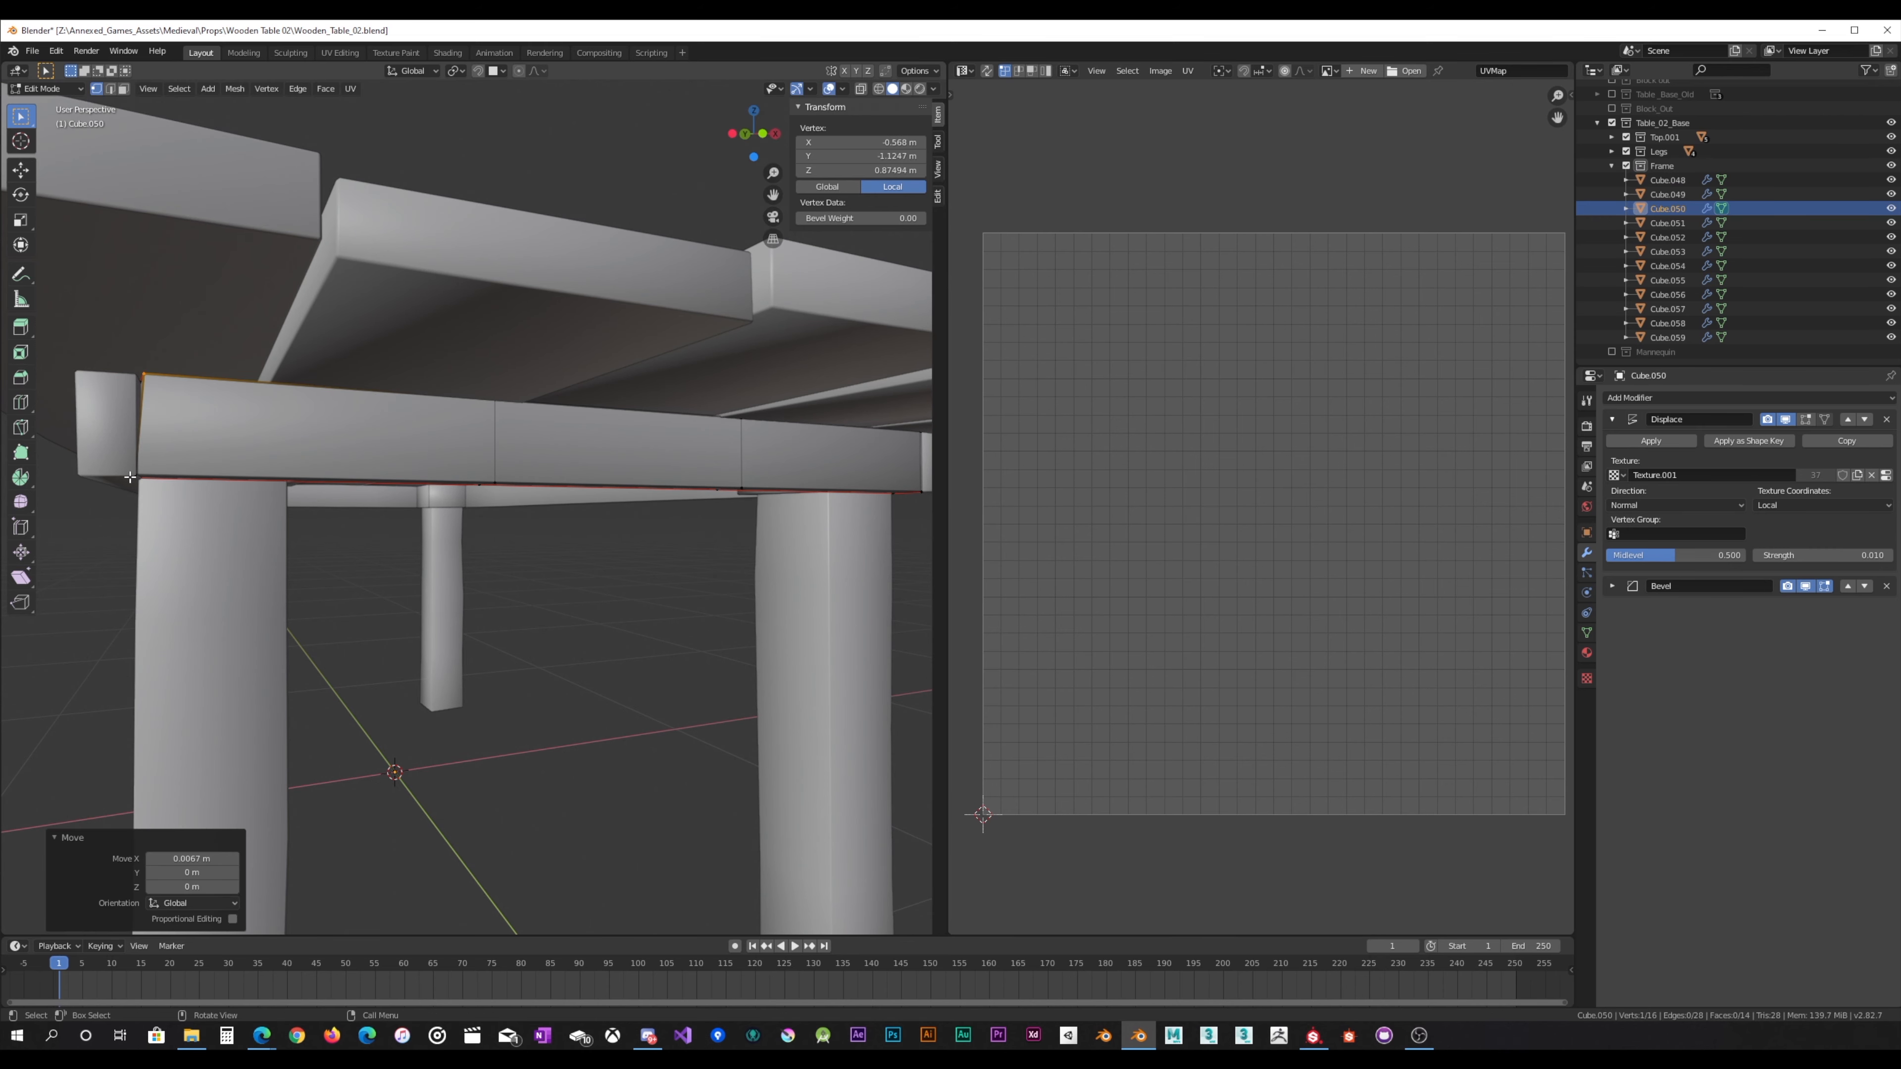
# Step: Shift the inner upper vertex at the negative X end of the negative Y rail about 0.002 m along X
pyautogui.scroll(4, 130, 478)
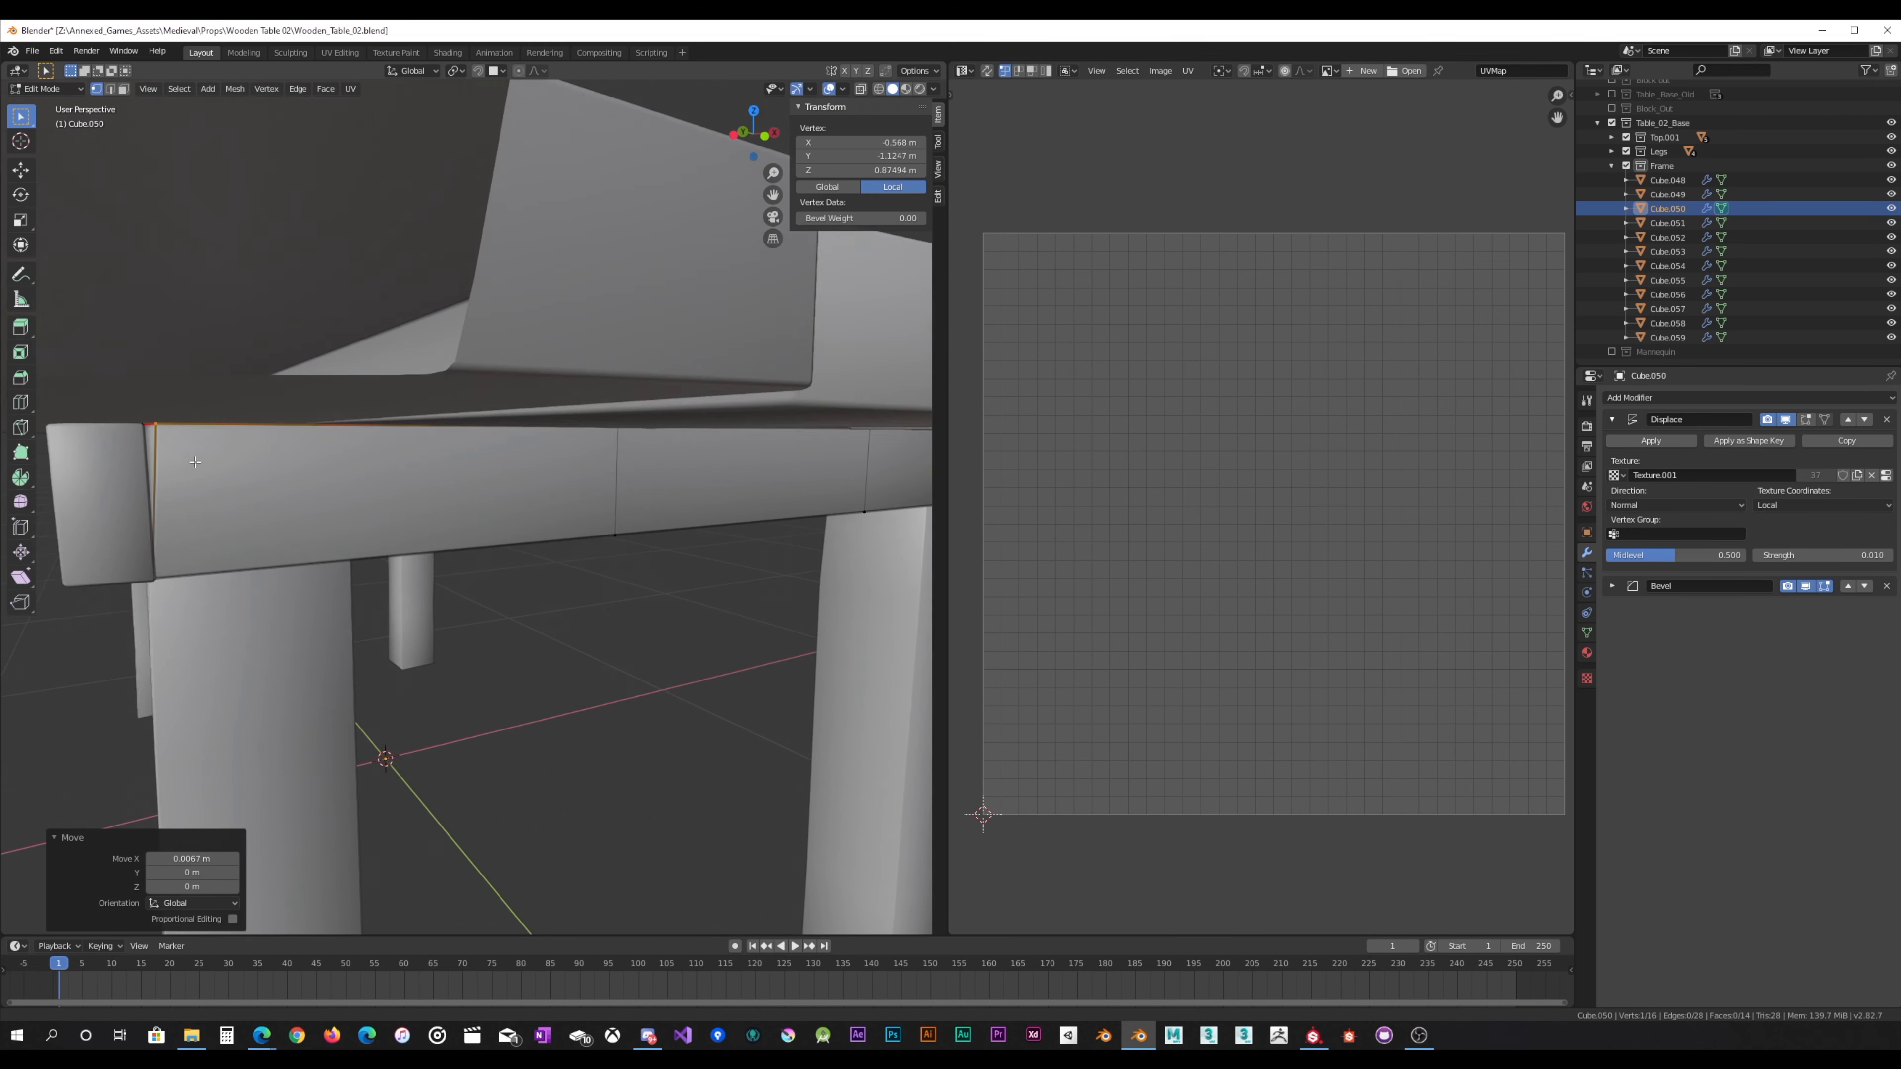
pyautogui.moveTo(134, 406); pyautogui.dragTo(164, 381)
pyautogui.click(144, 416)
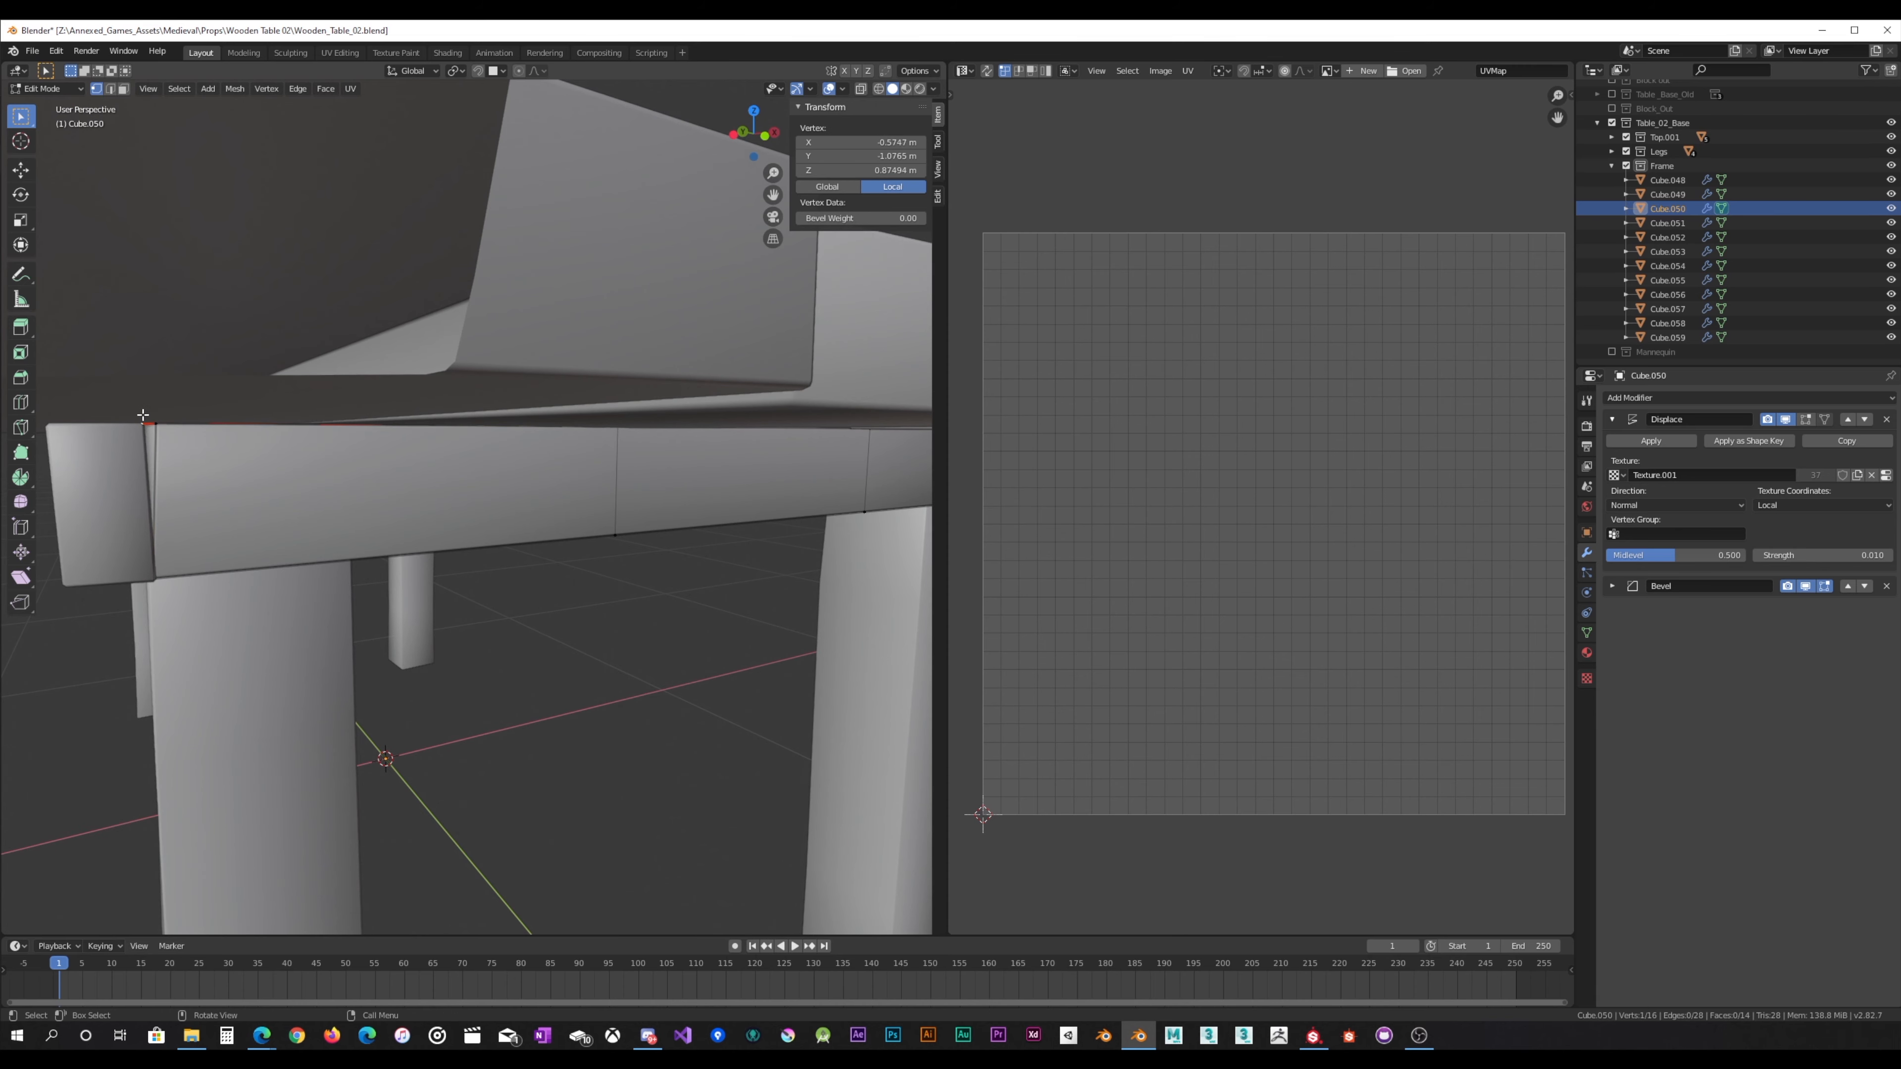
pyautogui.press('g')
pyautogui.press('x')
pyautogui.click(187, 404)
pyautogui.moveTo(187, 405); pyautogui.dragTo(558, 428, button='middle')
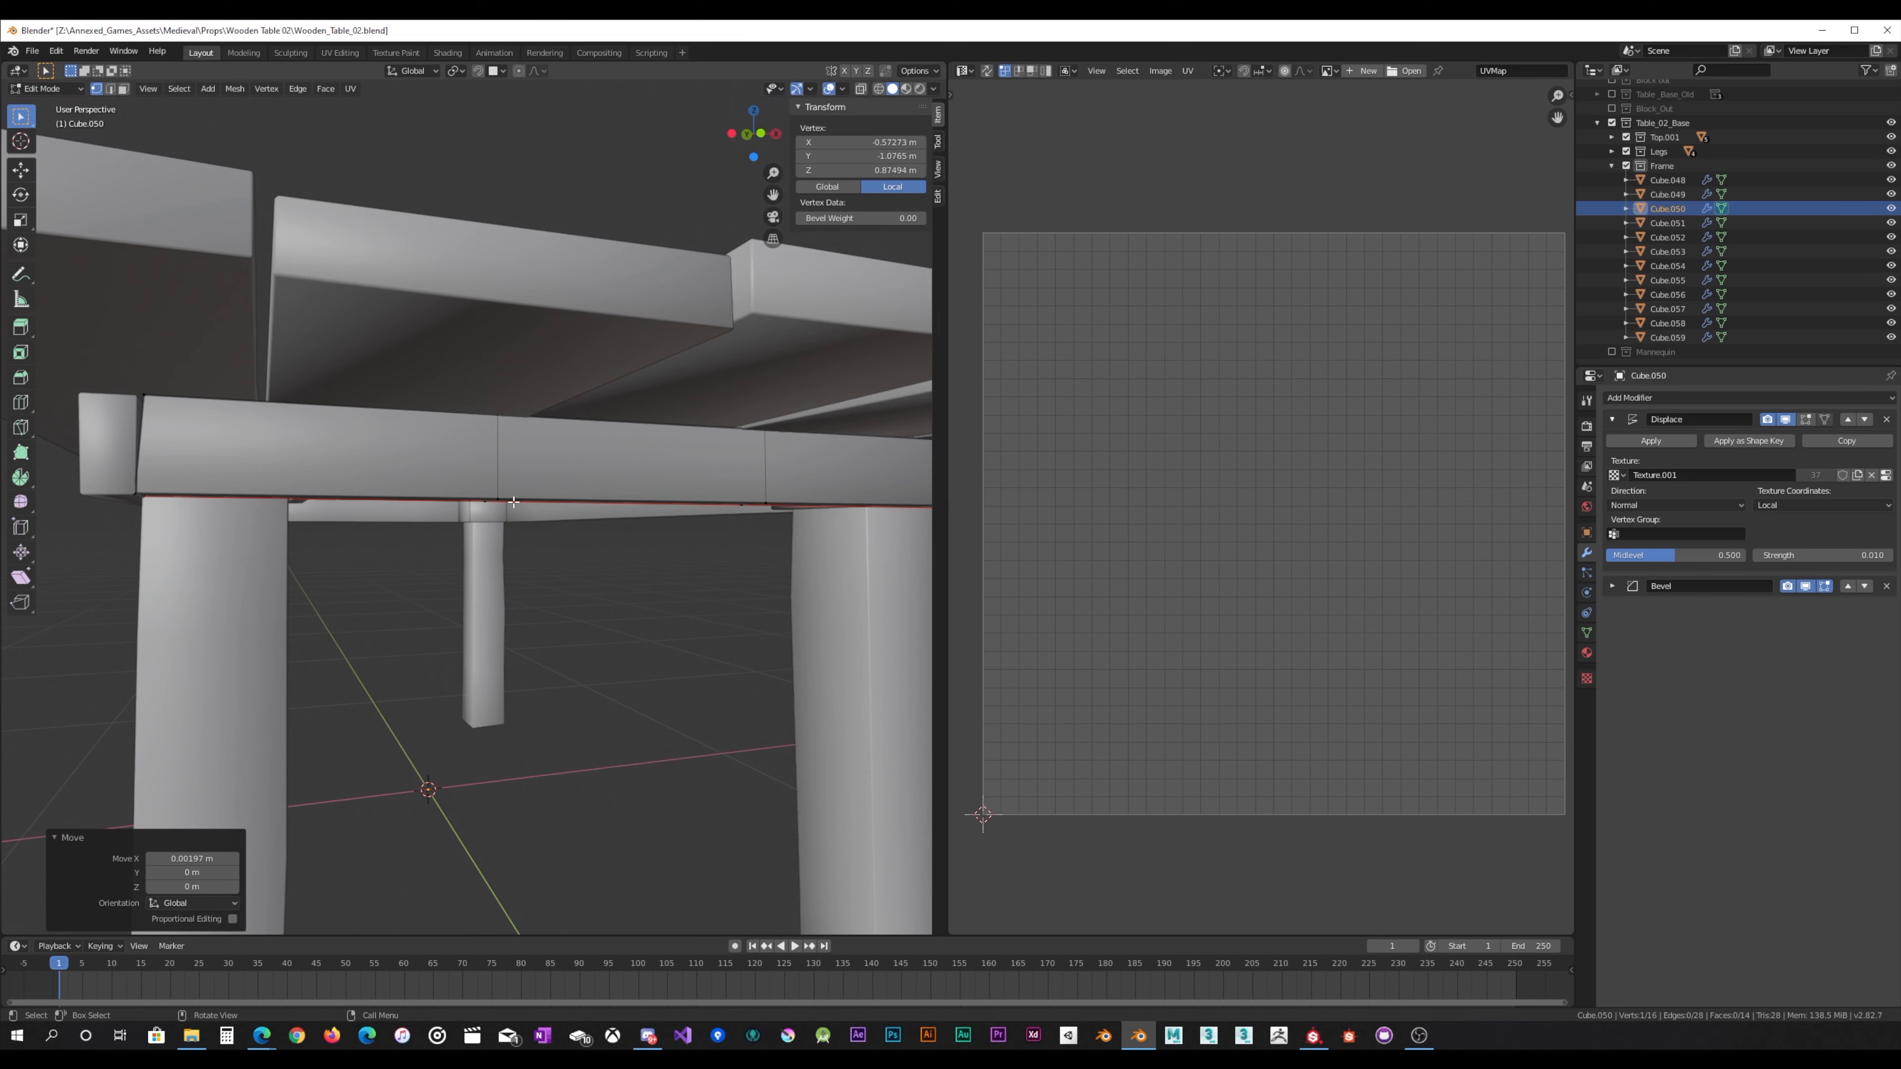
# Step: Shift the two lower vertices at the negative Y rail's negative X end slightly along X and leave mesh editing
pyautogui.press('Tab')
pyautogui.press('Tab')
pyautogui.click(148, 484)
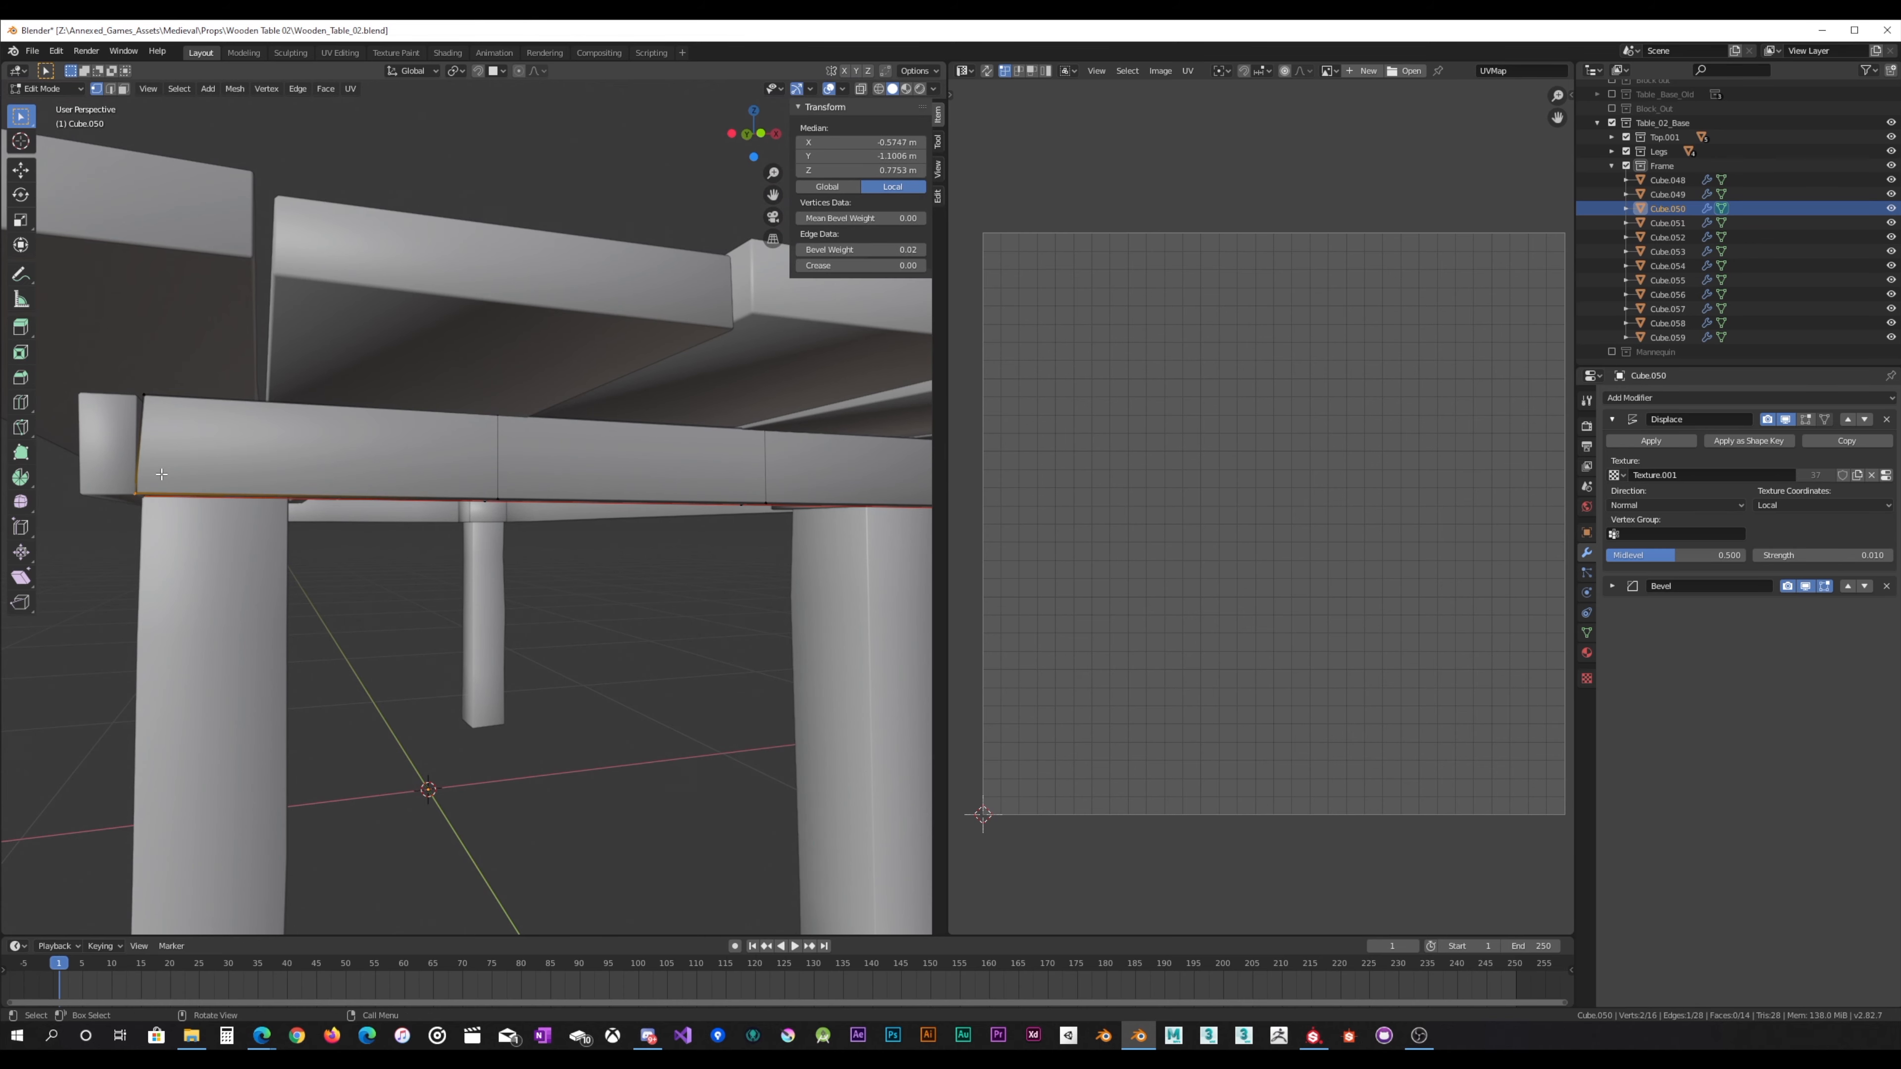
pyautogui.press('g')
pyautogui.press('x')
pyautogui.click(164, 474)
pyautogui.moveTo(164, 474); pyautogui.dragTo(485, 584, button='middle')
pyautogui.press('Tab')
# Step: Lower the negative Y rail's negative X edge loop slightly and shift it along X
pyautogui.moveTo(738, 581); pyautogui.dragTo(329, 528, button='middle')
pyautogui.press('Tab')
pyautogui.press('g')
pyautogui.press('z')
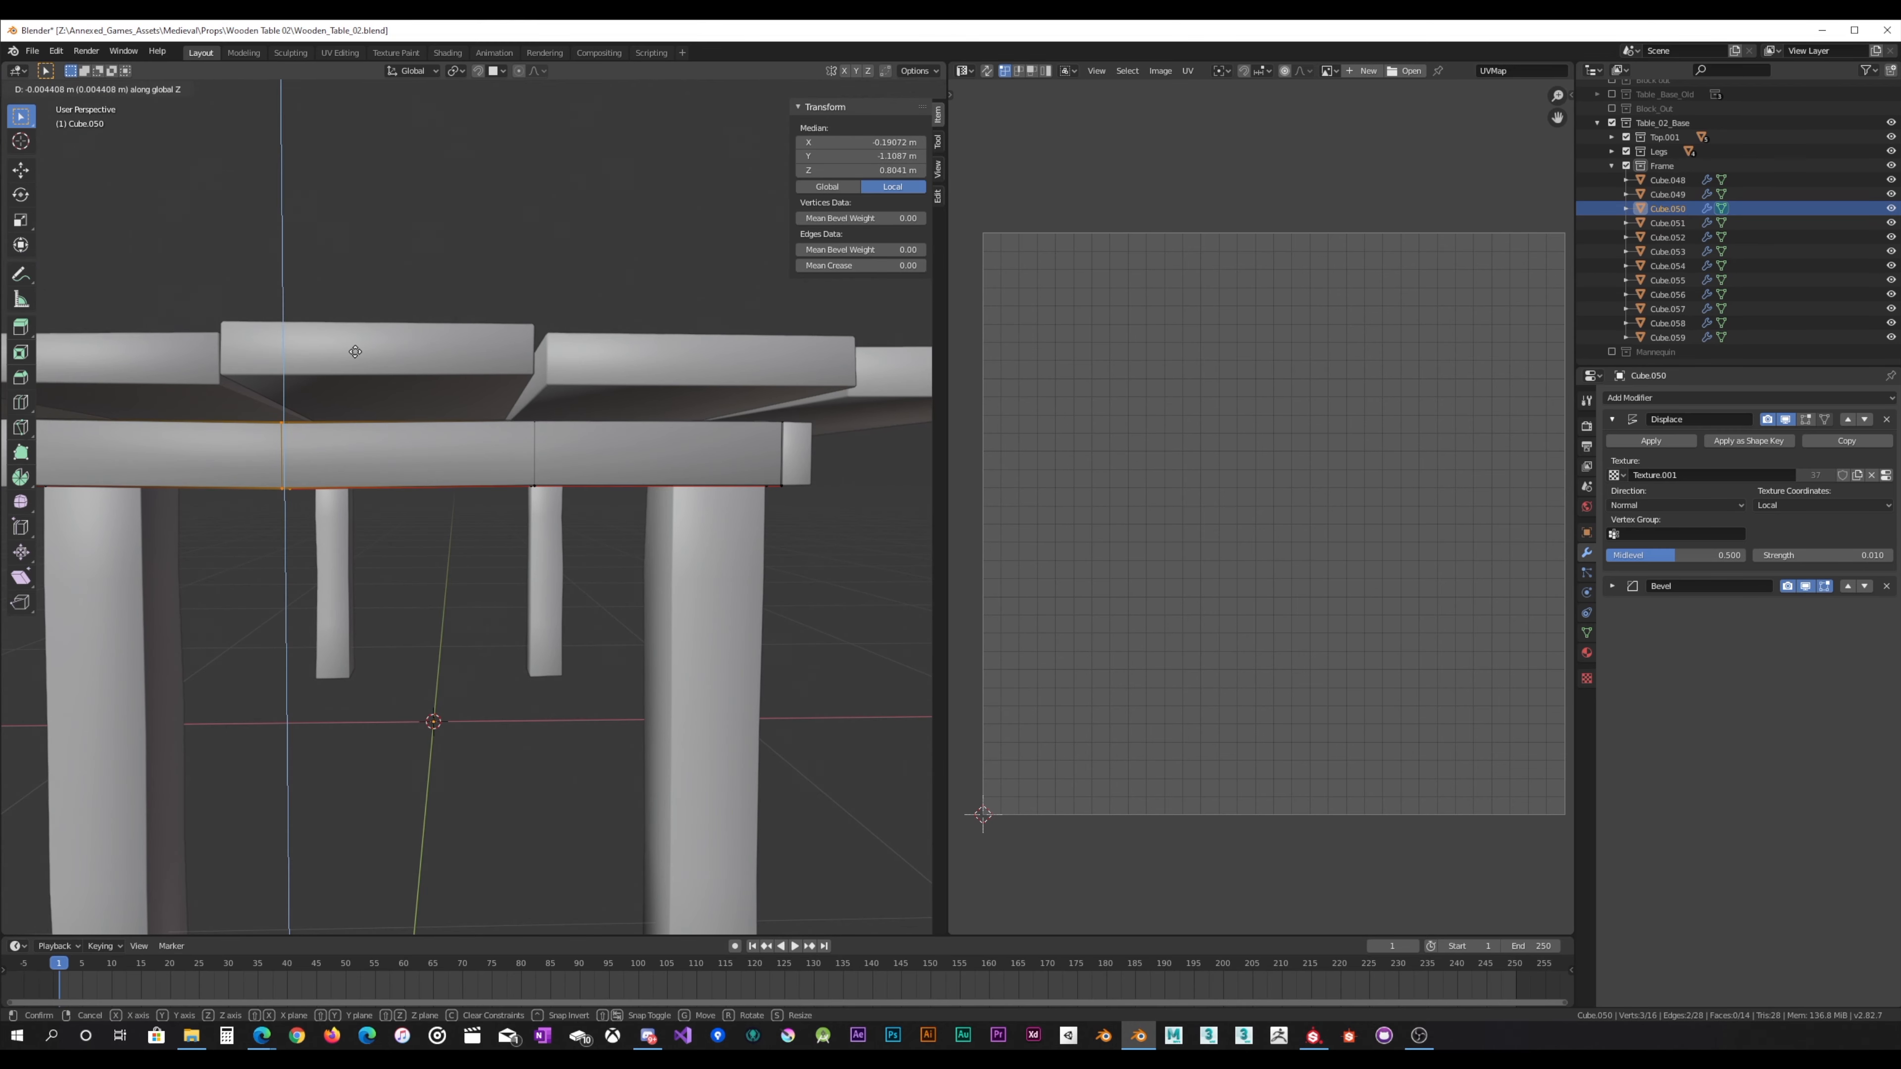
pyautogui.click(395, 413)
pyautogui.moveTo(434, 536); pyautogui.dragTo(368, 471, button='middle')
pyautogui.press('g')
pyautogui.press('x')
pyautogui.click(331, 520)
pyautogui.press('g')
pyautogui.press('x')
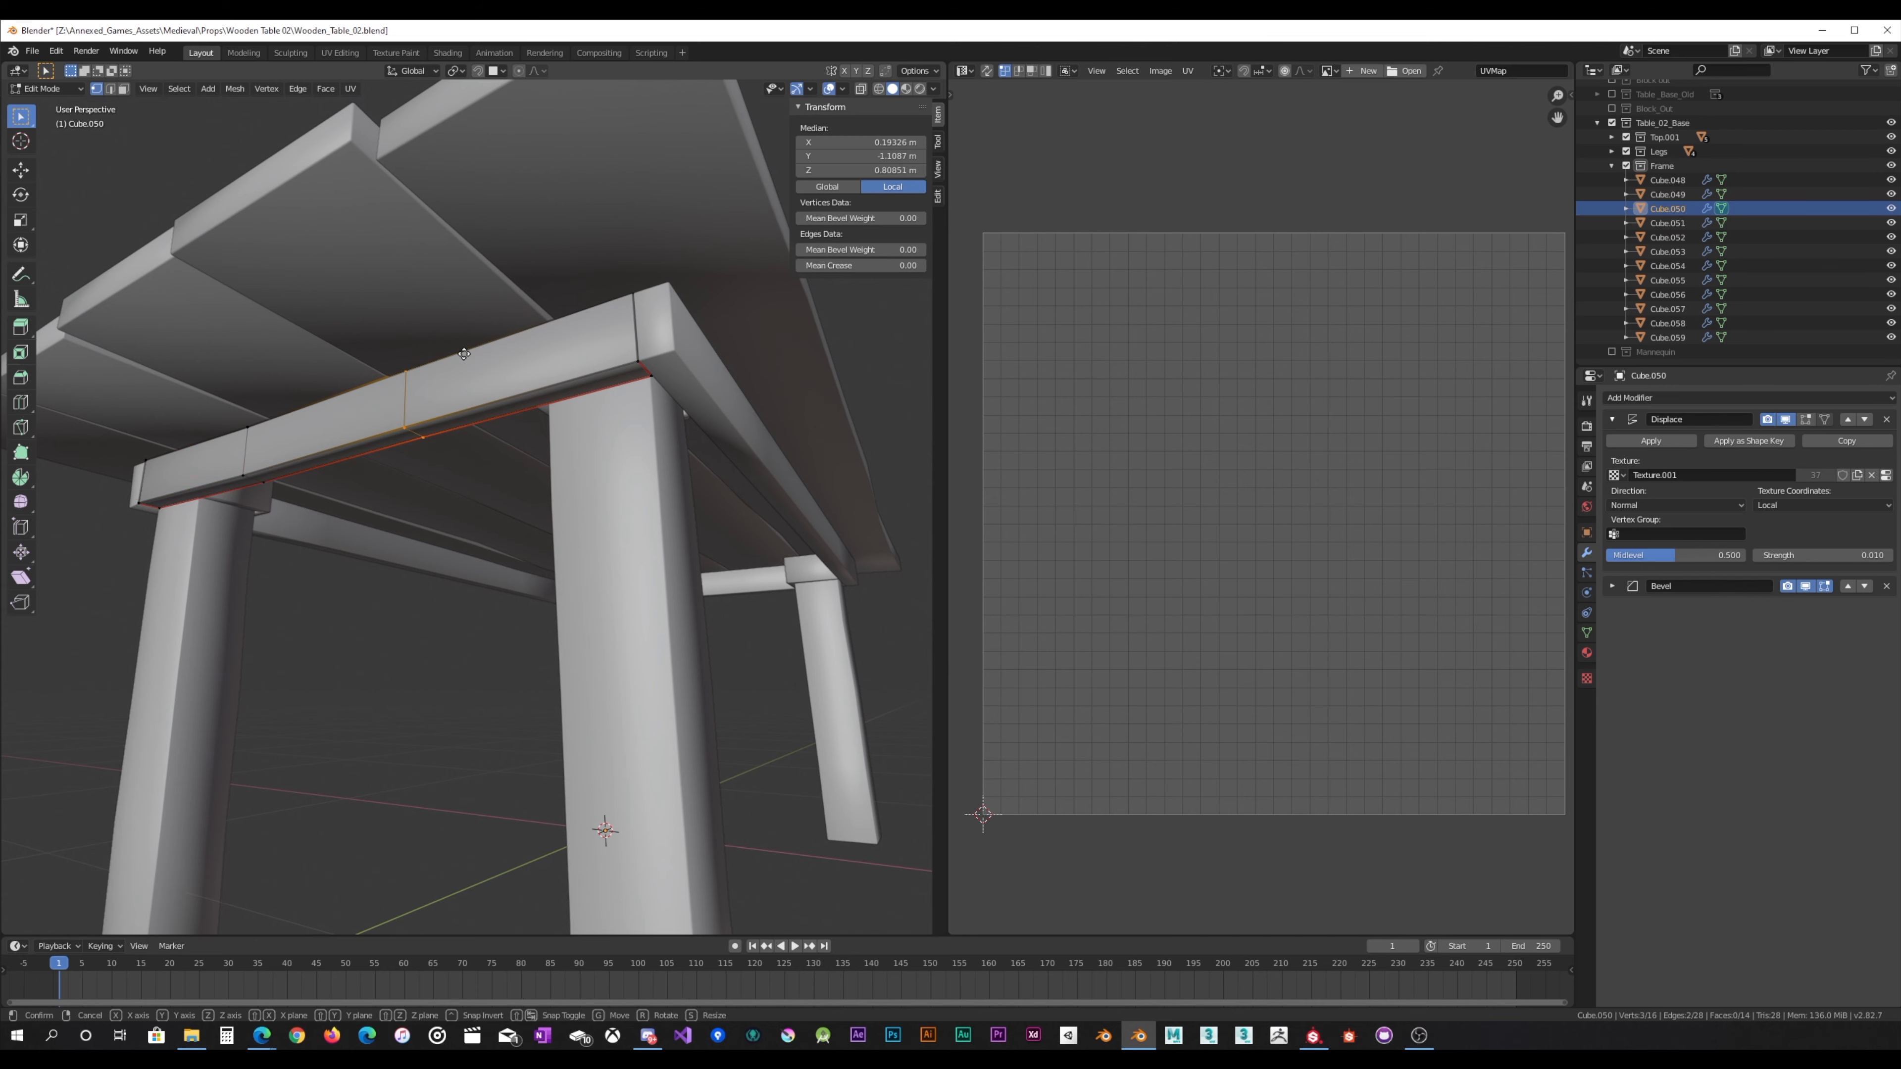
pyautogui.press('x')
pyautogui.rightClick(461, 356)
# Step: Push the negative Y rail's positive X edge loop outward about 0.0063 m along negative Y
pyautogui.moveTo(460, 356); pyautogui.dragTo(534, 389, button='middle')
pyautogui.press('g')
pyautogui.press('y')
pyautogui.click(414, 397)
pyautogui.press('g')
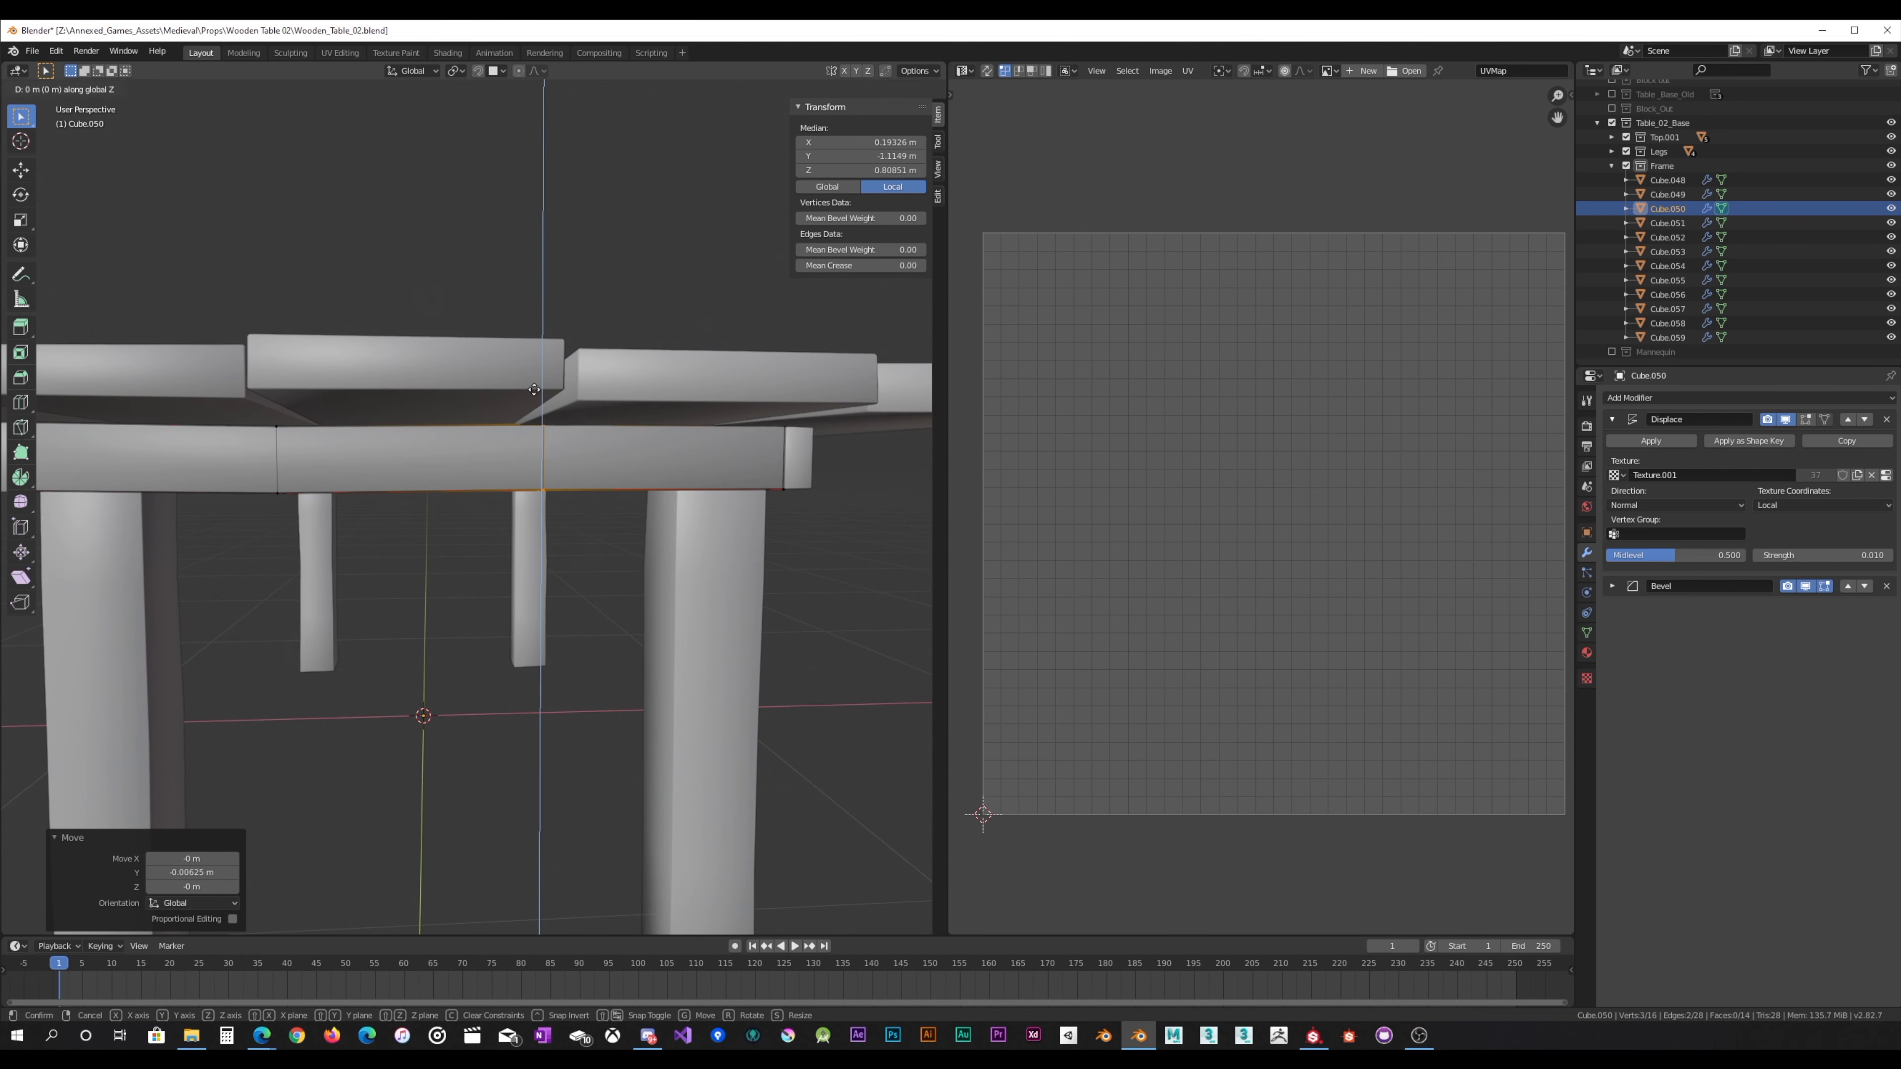
pyautogui.press('z')
pyautogui.click(528, 390)
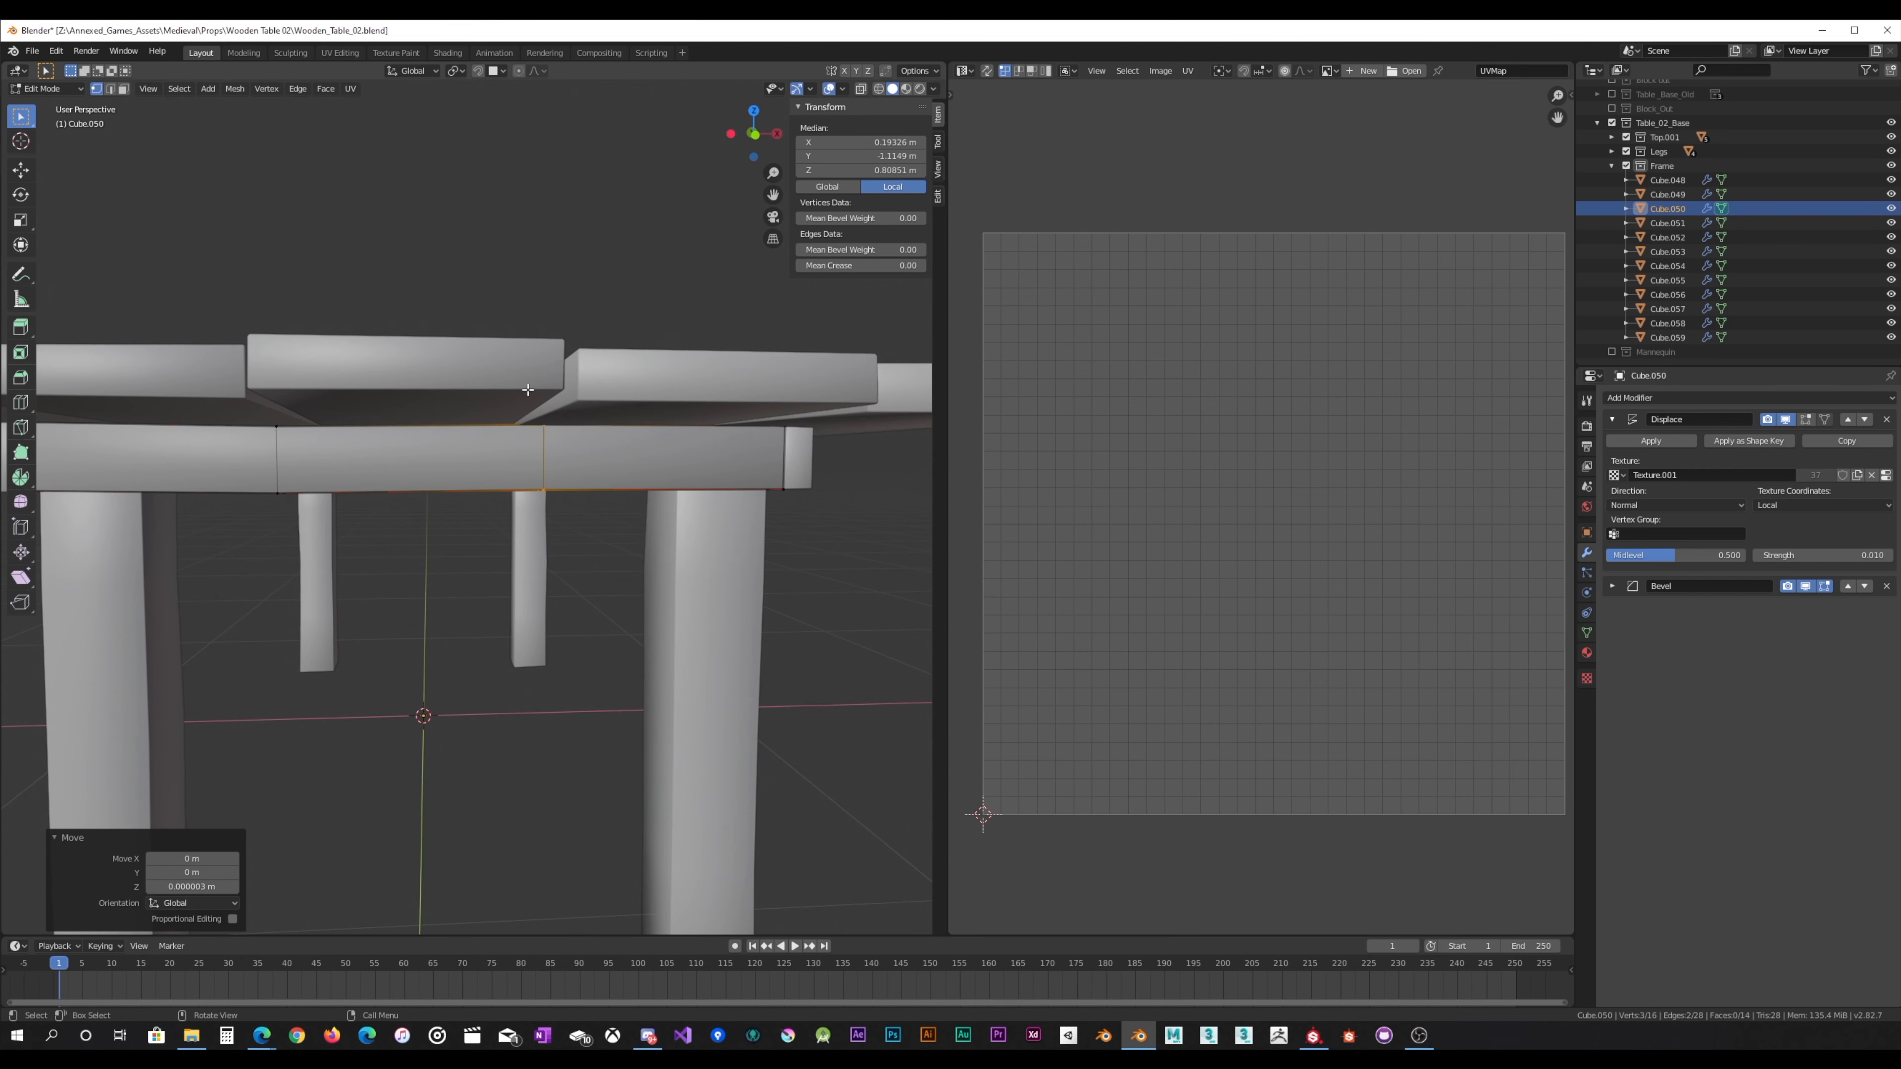
# Step: Nudge the negative Y rail's negative X edge loop slightly along Y and finish editing its mesh
pyautogui.moveTo(429, 482); pyautogui.dragTo(440, 475, button='middle')
pyautogui.scroll(2, 496, 408)
pyautogui.moveTo(640, 399); pyautogui.dragTo(602, 440, button='middle')
pyautogui.scroll(-2, 631, 417)
pyautogui.click(224, 487)
pyautogui.press('g')
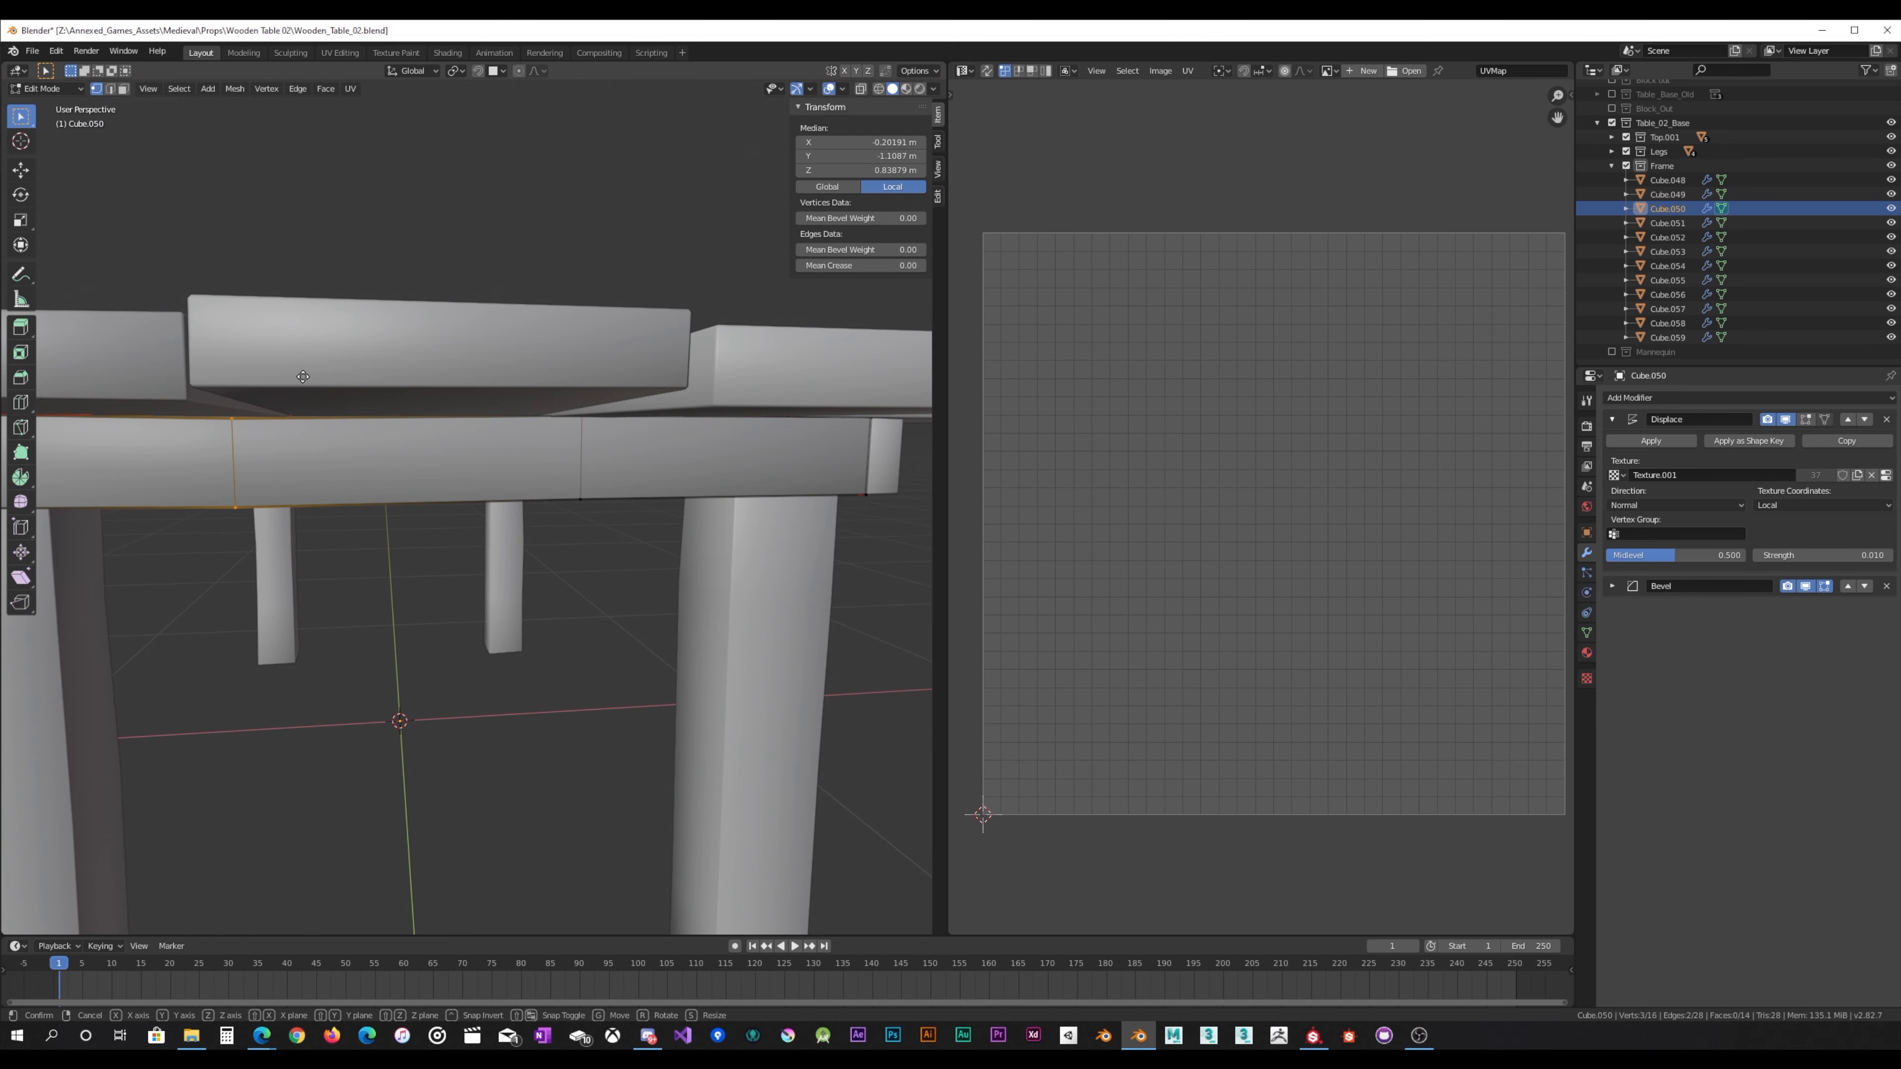
pyautogui.press('z')
pyautogui.rightClick(308, 377)
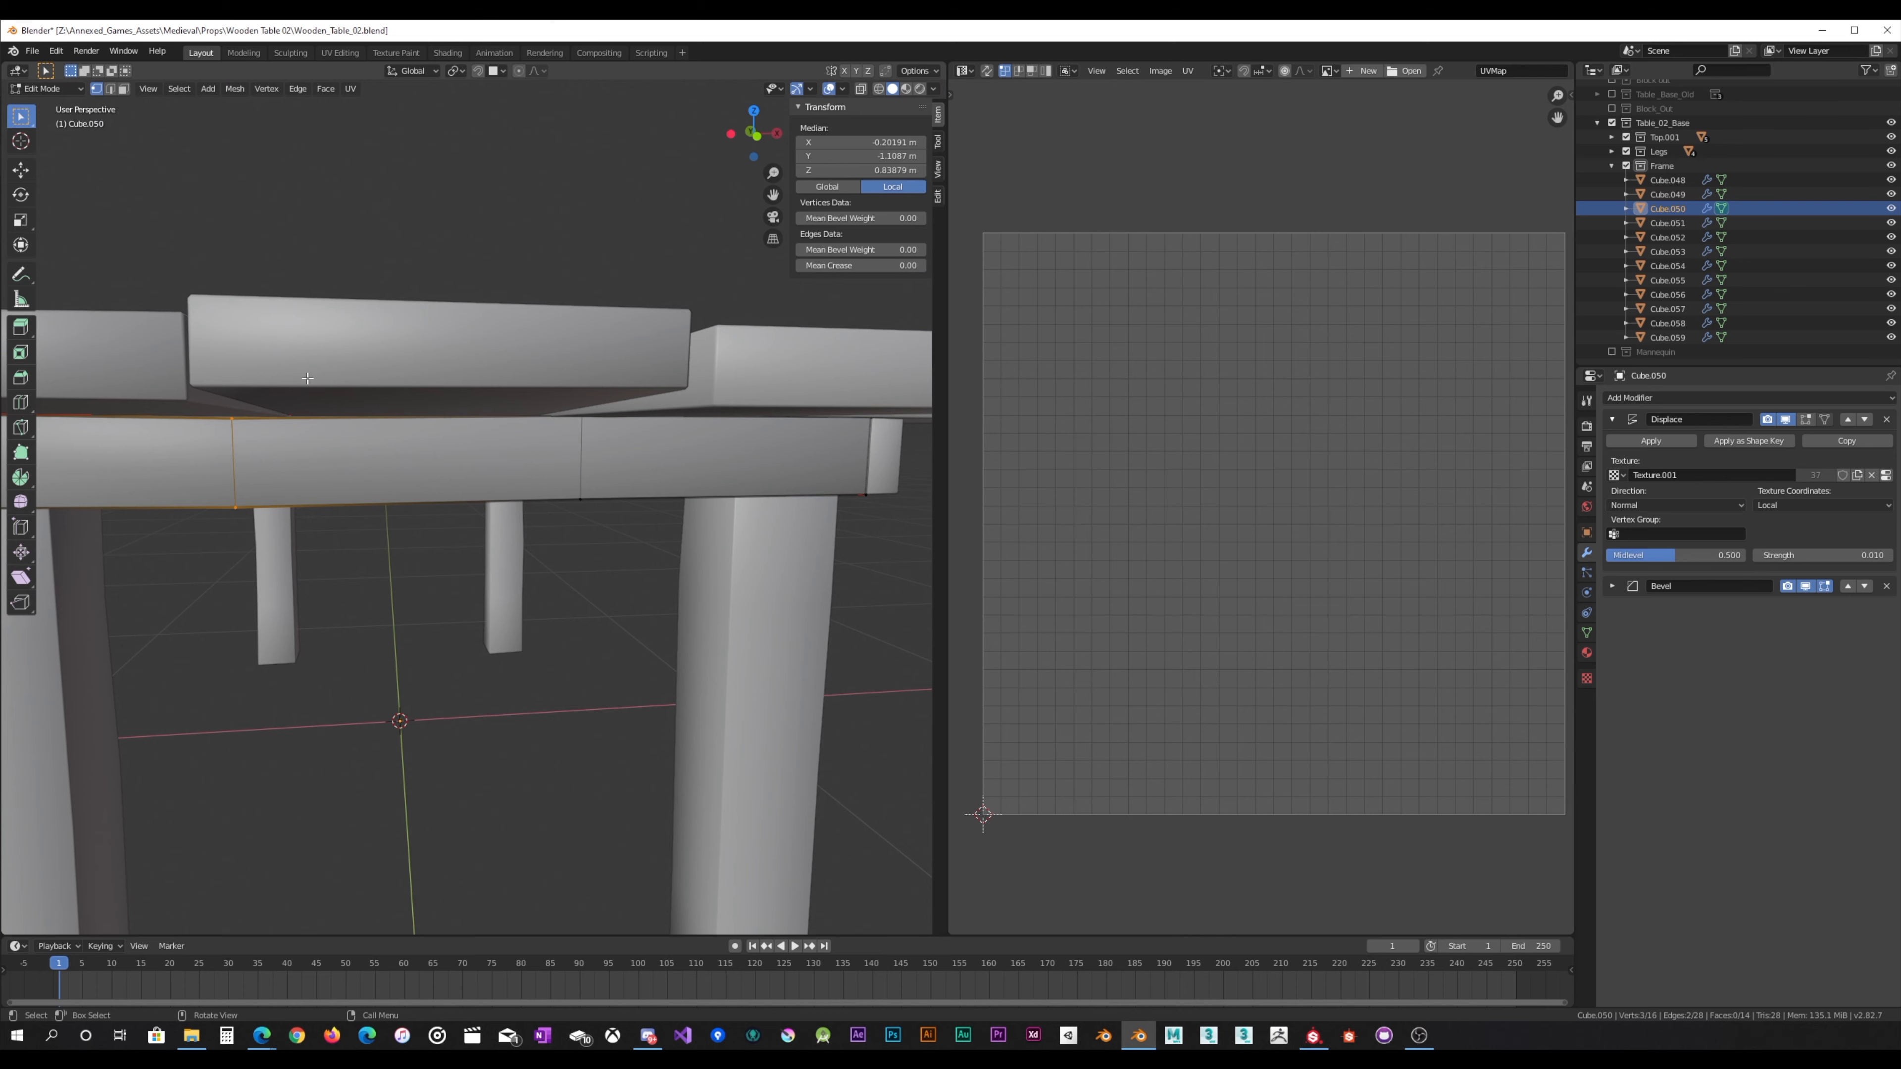
pyautogui.moveTo(308, 378); pyautogui.dragTo(170, 352, button='middle')
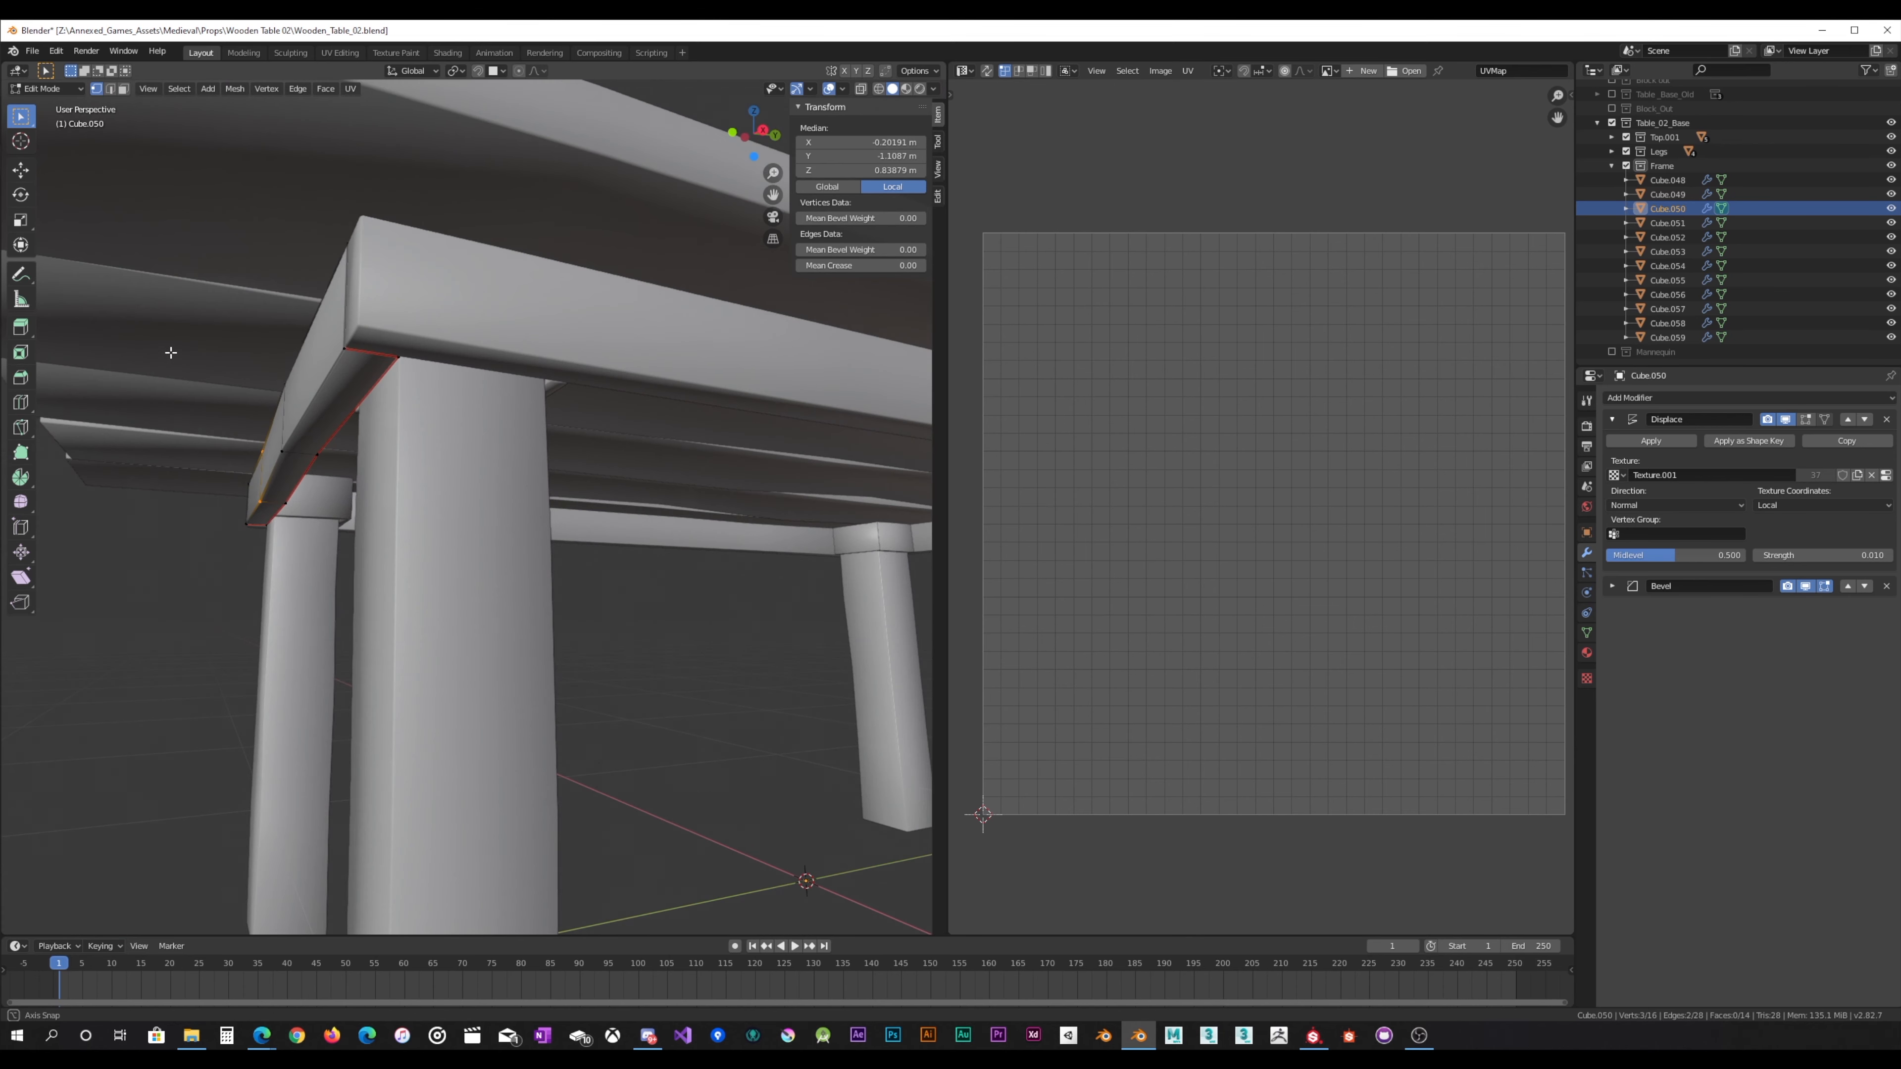
pyautogui.press('g')
pyautogui.press('y')
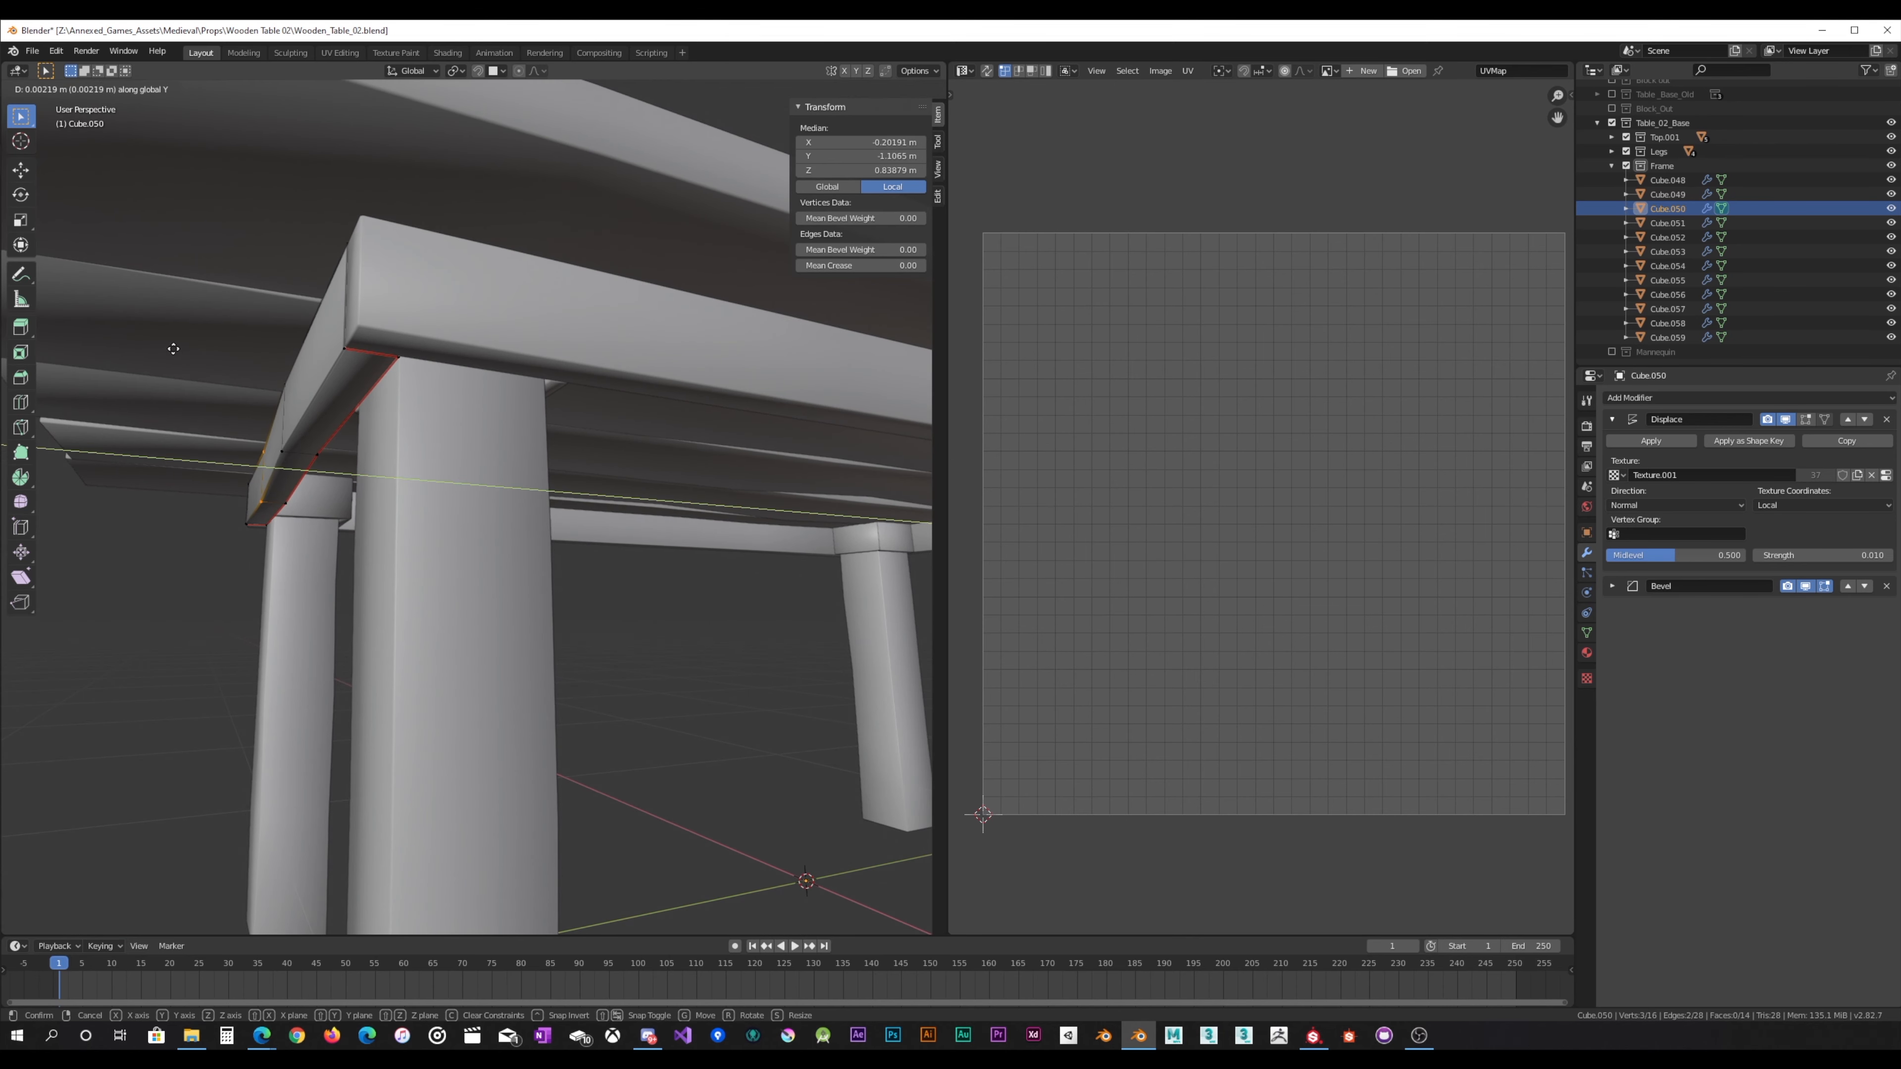
pyautogui.click(171, 350)
pyautogui.moveTo(171, 349); pyautogui.dragTo(853, 161, button='middle')
pyautogui.press('Tab')
# Step: Edit the positive X frame rail with X-ray off and shift the upper vertex at its negative Y end slightly along Y
pyautogui.click(577, 441)
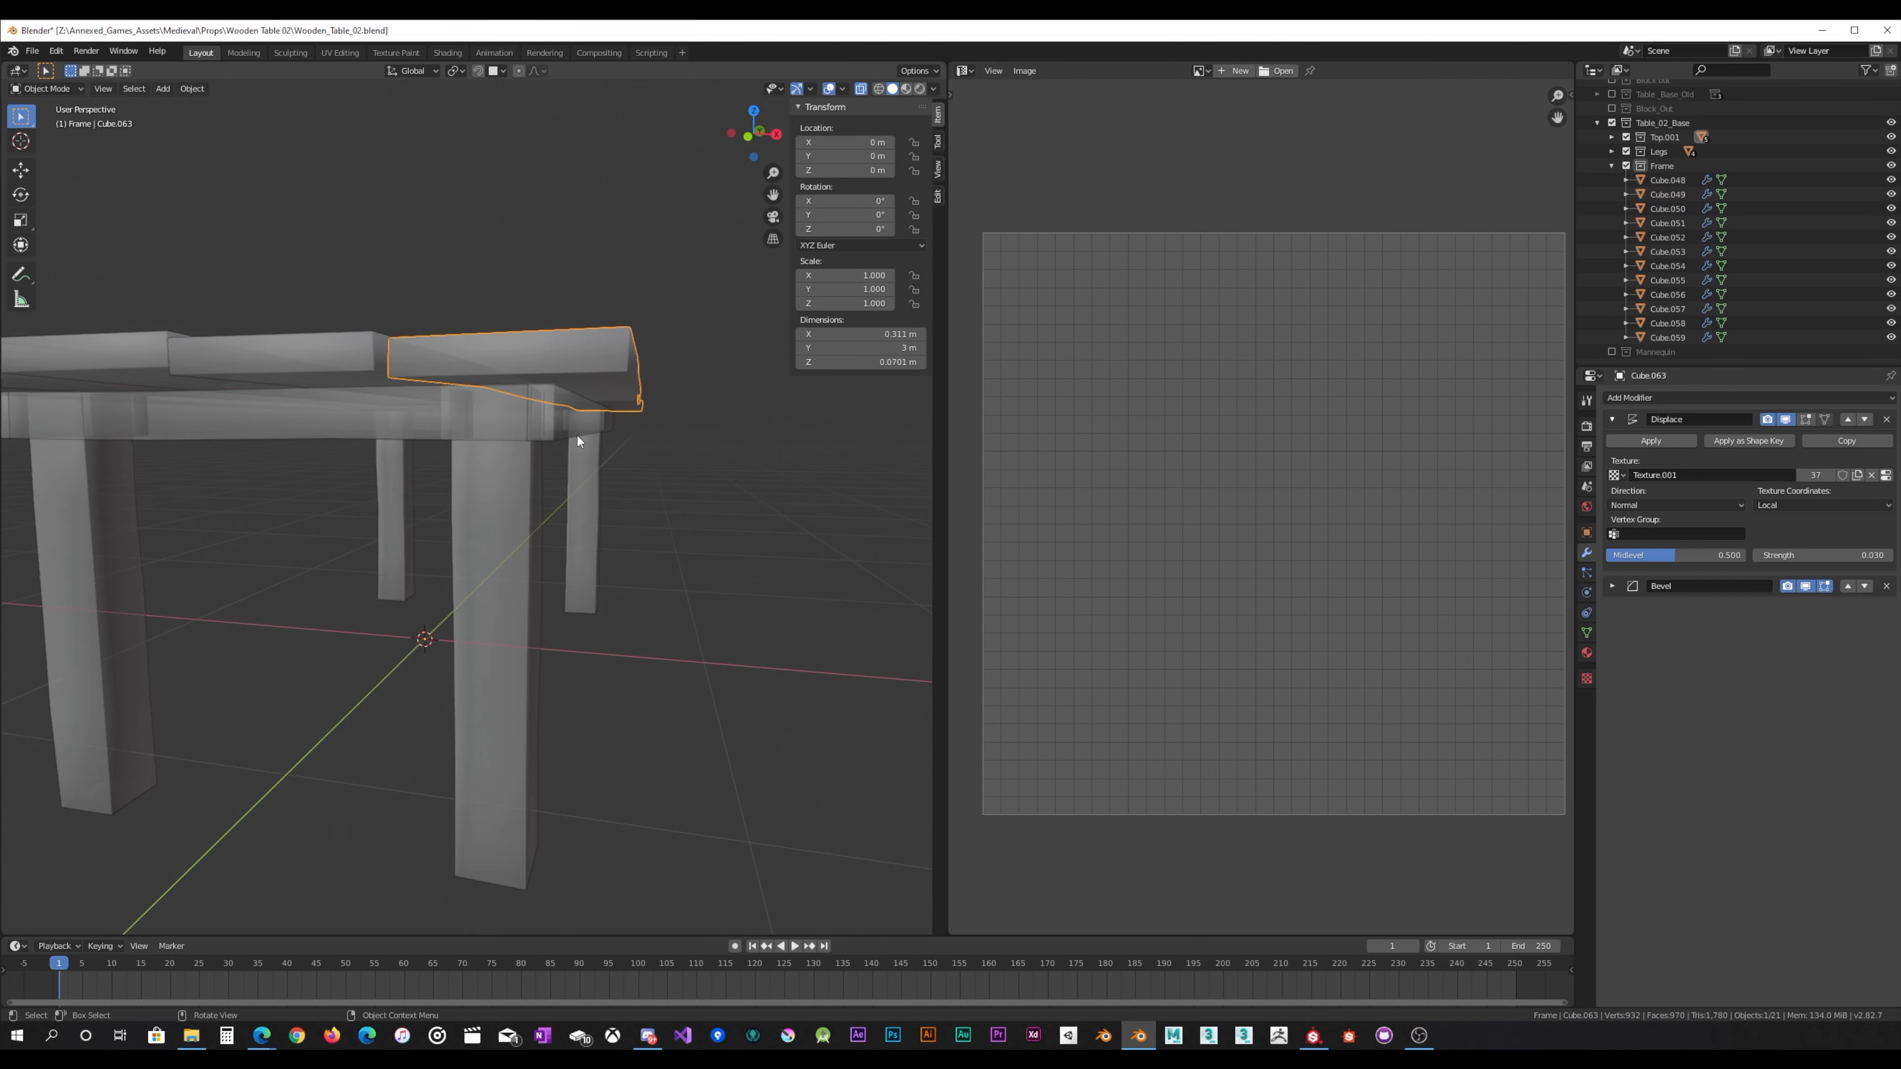
pyautogui.click(598, 429)
pyautogui.scroll(2, 616, 392)
pyautogui.click(626, 386)
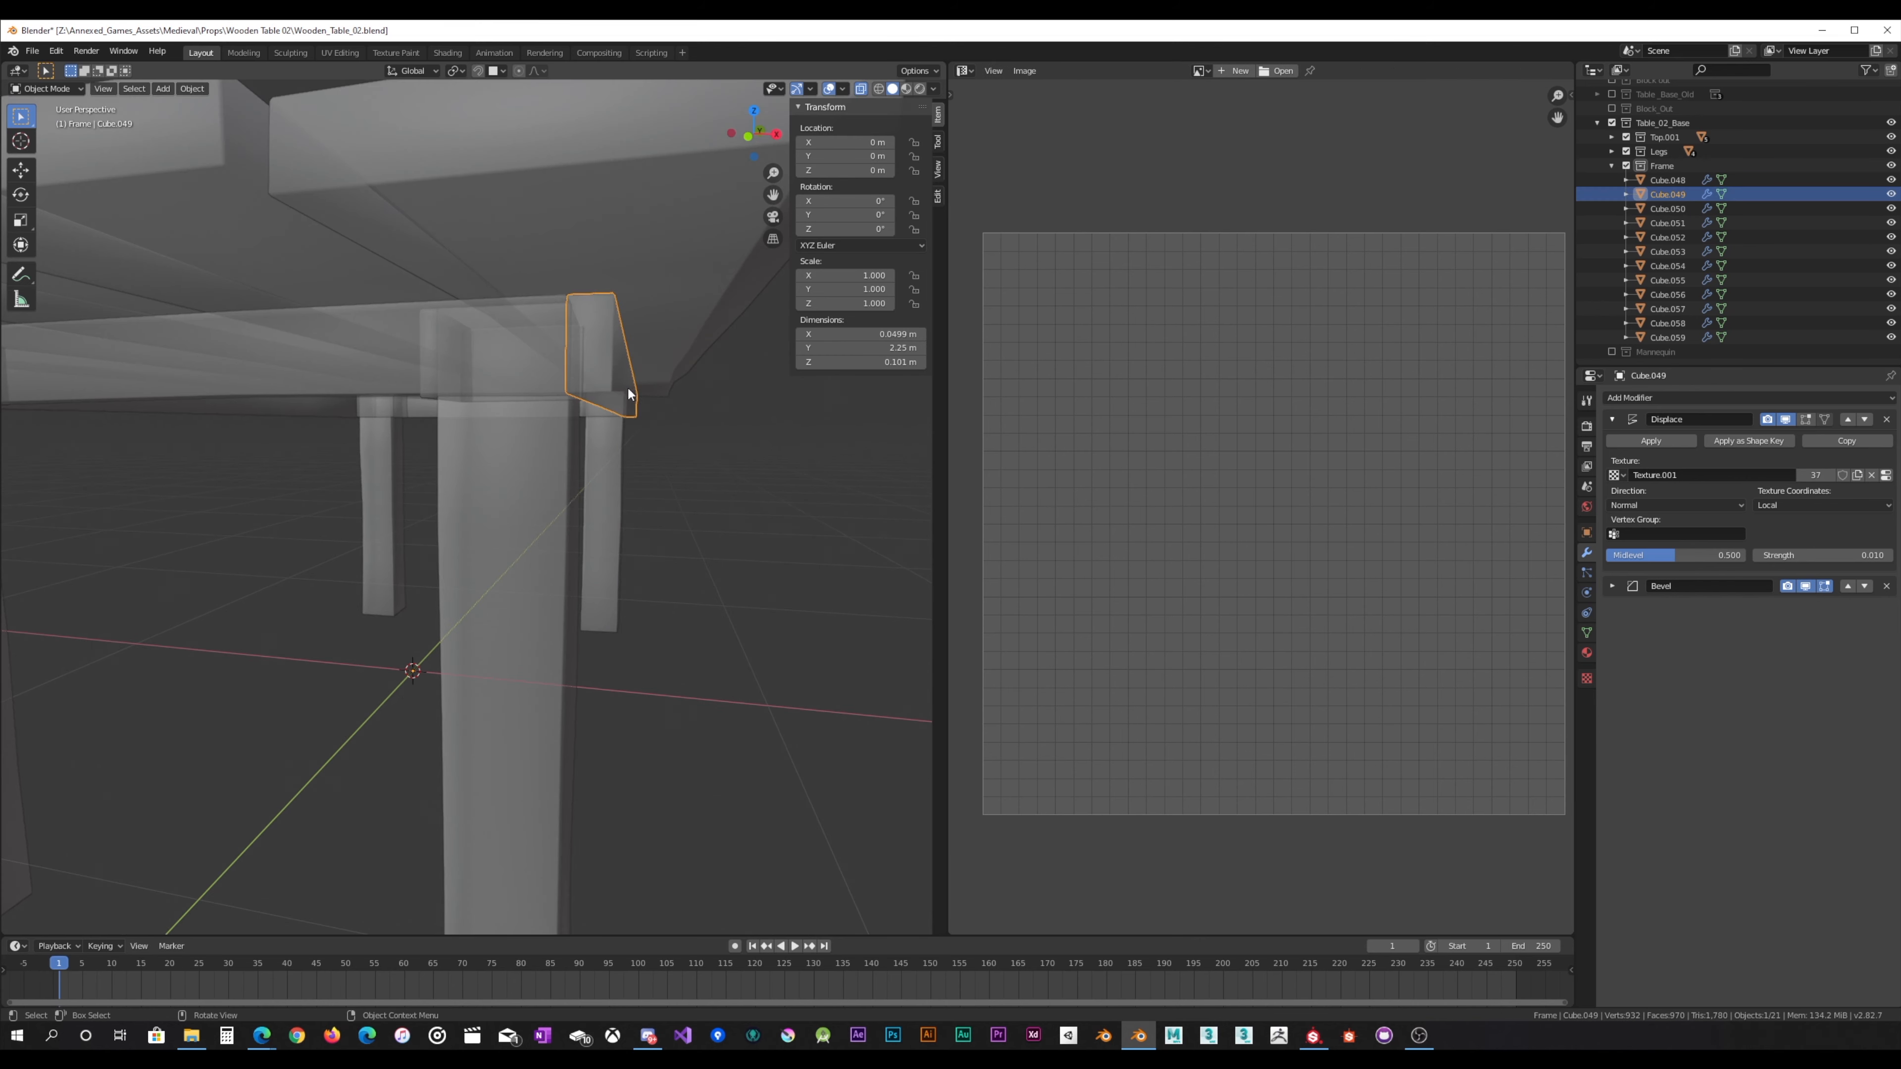
pyautogui.press('Tab')
pyautogui.moveTo(626, 386); pyautogui.dragTo(464, 352, button='middle')
pyautogui.click(860, 91)
pyautogui.moveTo(602, 318)
pyautogui.mouseDown(button='middle')
pyautogui.moveTo(669, 282)
pyautogui.moveTo(590, 351)
pyautogui.mouseUp(button='middle')
pyautogui.moveTo(526, 330); pyautogui.dragTo(623, 276)
pyautogui.moveTo(622, 277); pyautogui.dragTo(610, 384, button='middle')
pyautogui.press('g')
pyautogui.press('y')
pyautogui.click(573, 283)
# Step: Move the lower corner vertex at the positive X rail's negative Y end freely by about -0.011 m in X and -0.010 m in Z
pyautogui.click(449, 386)
pyautogui.press('g')
pyautogui.click(458, 375)
pyautogui.press('g')
pyautogui.click(731, 393)
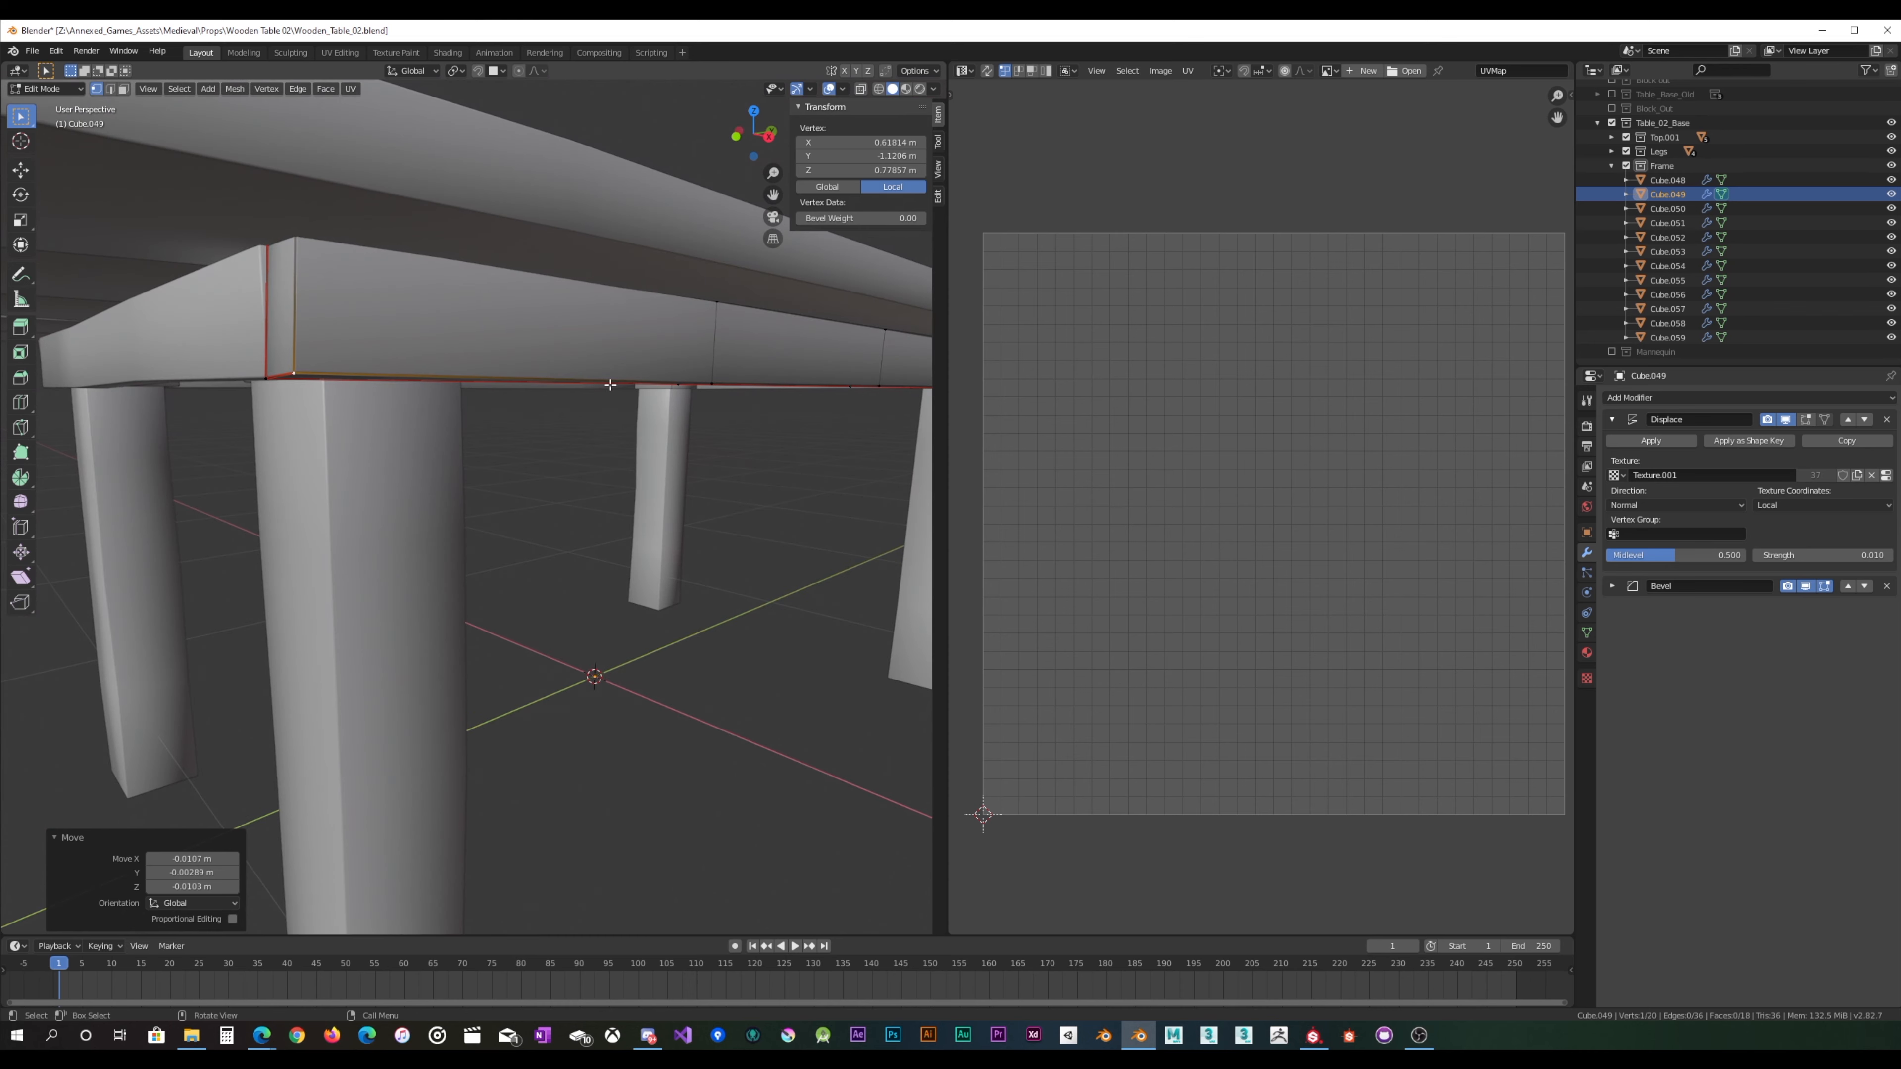
# Step: Shift the upper outer corner vertex at the positive X rail's negative Y end about 0.0042 m along negative Y
pyautogui.press('g')
pyautogui.press('y')
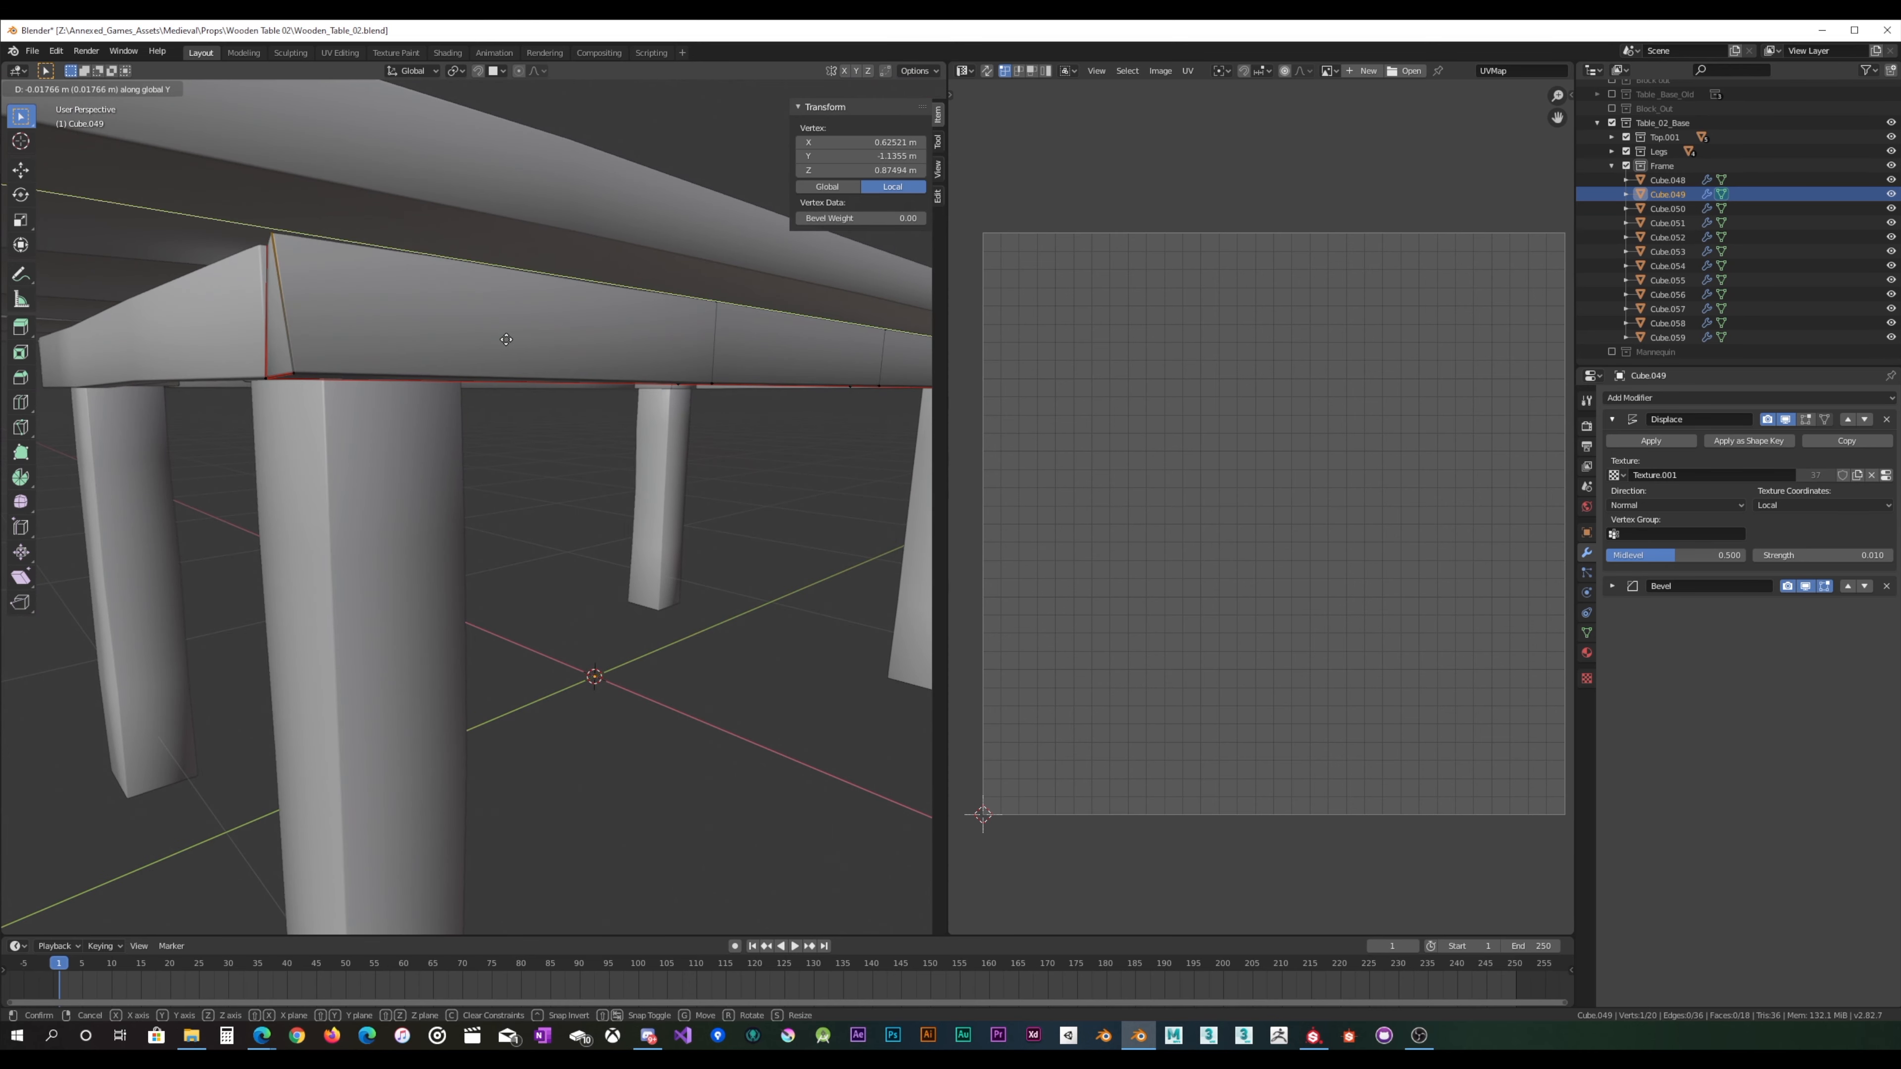
pyautogui.click(520, 340)
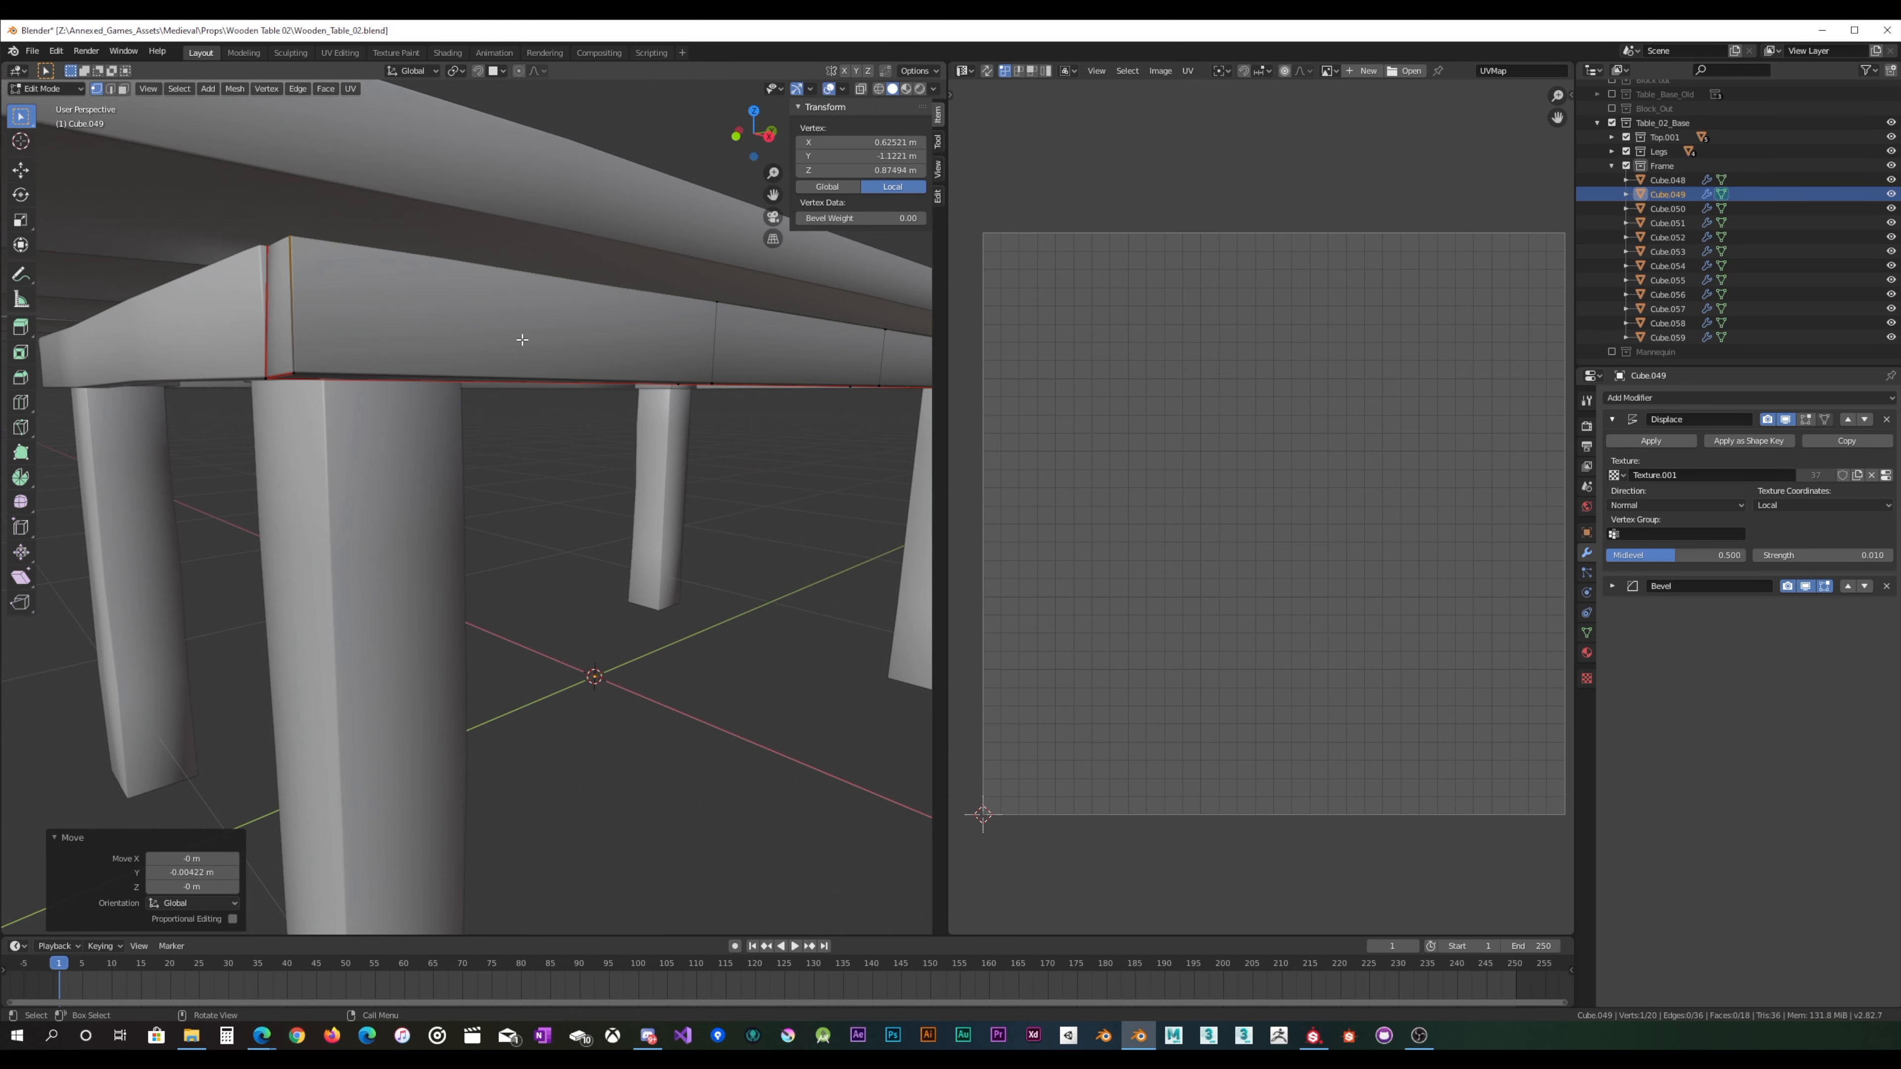
pyautogui.moveTo(520, 340); pyautogui.dragTo(383, 371, button='middle')
pyautogui.press('Tab')
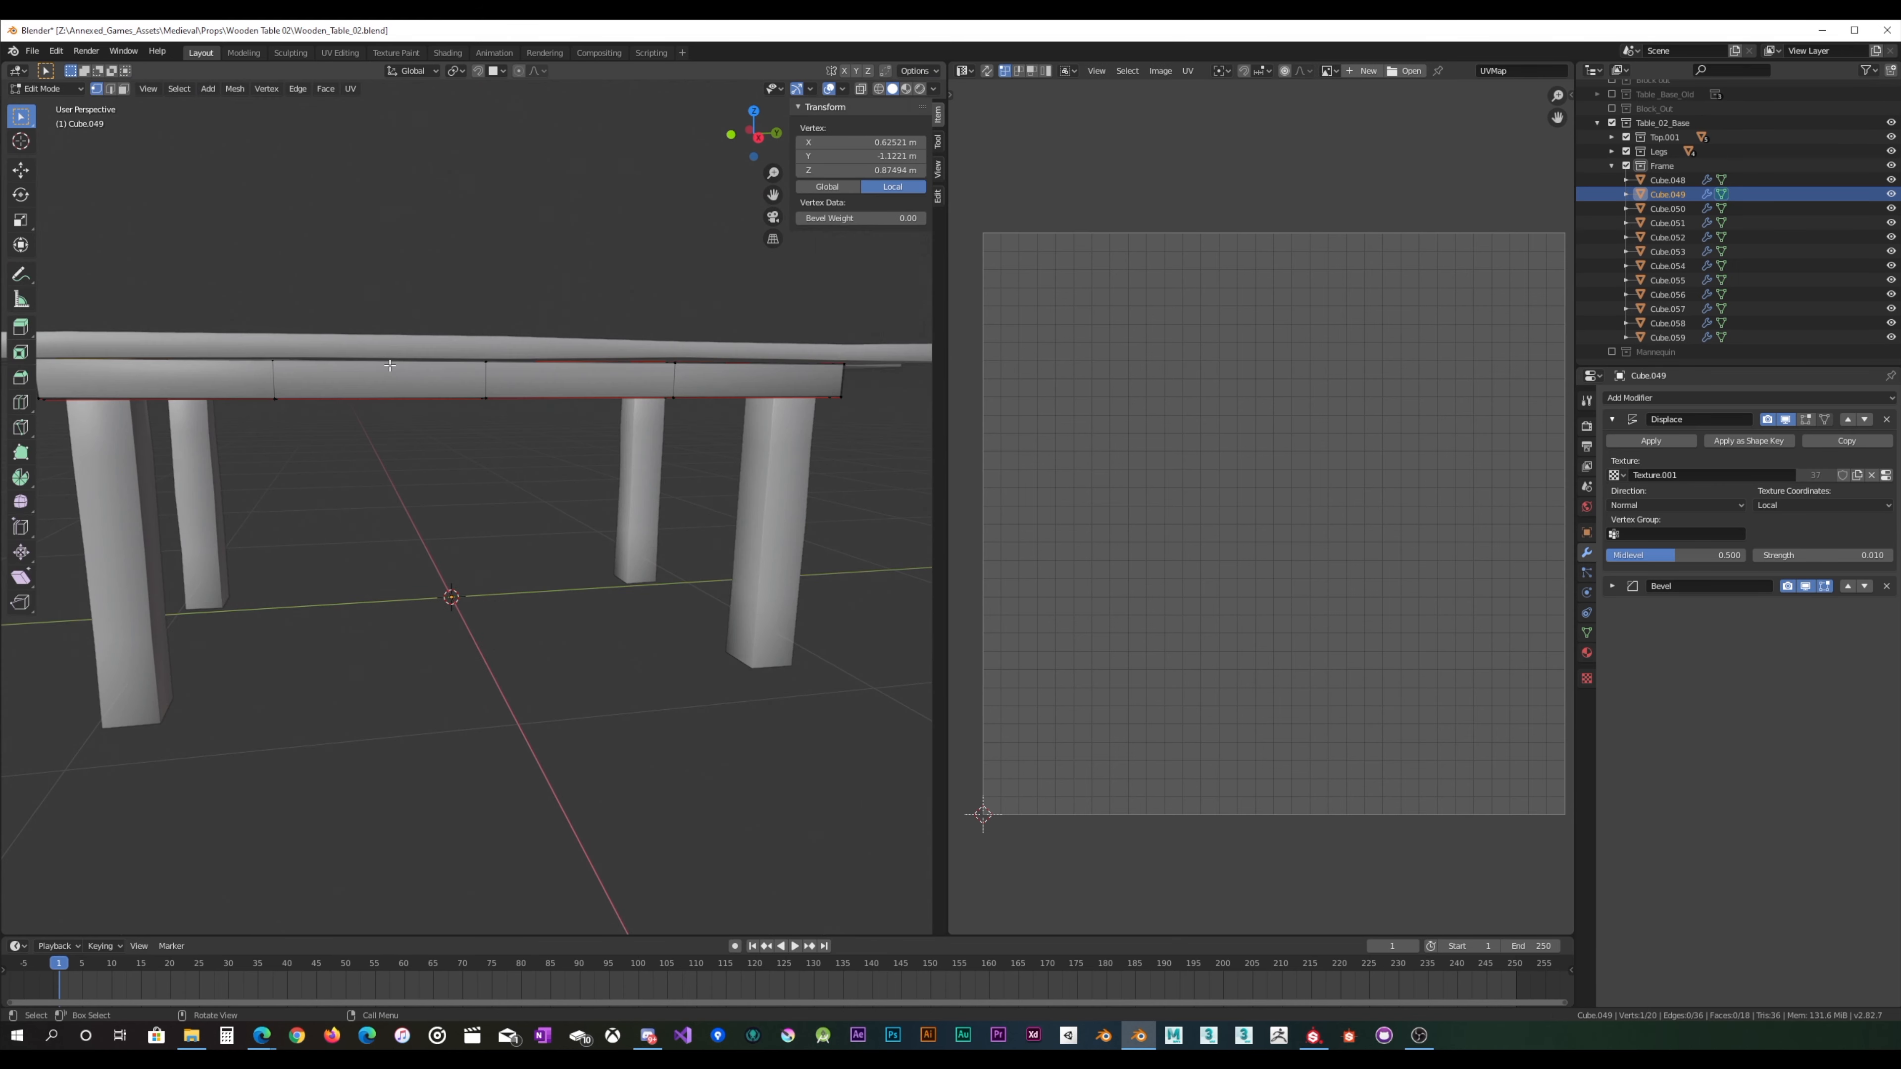
# Step: Turn on X-ray and lower the positive X rail's middle edge loop about 0.004 m along Z
pyautogui.press('Tab')
pyautogui.hotkey('alt', 'z')
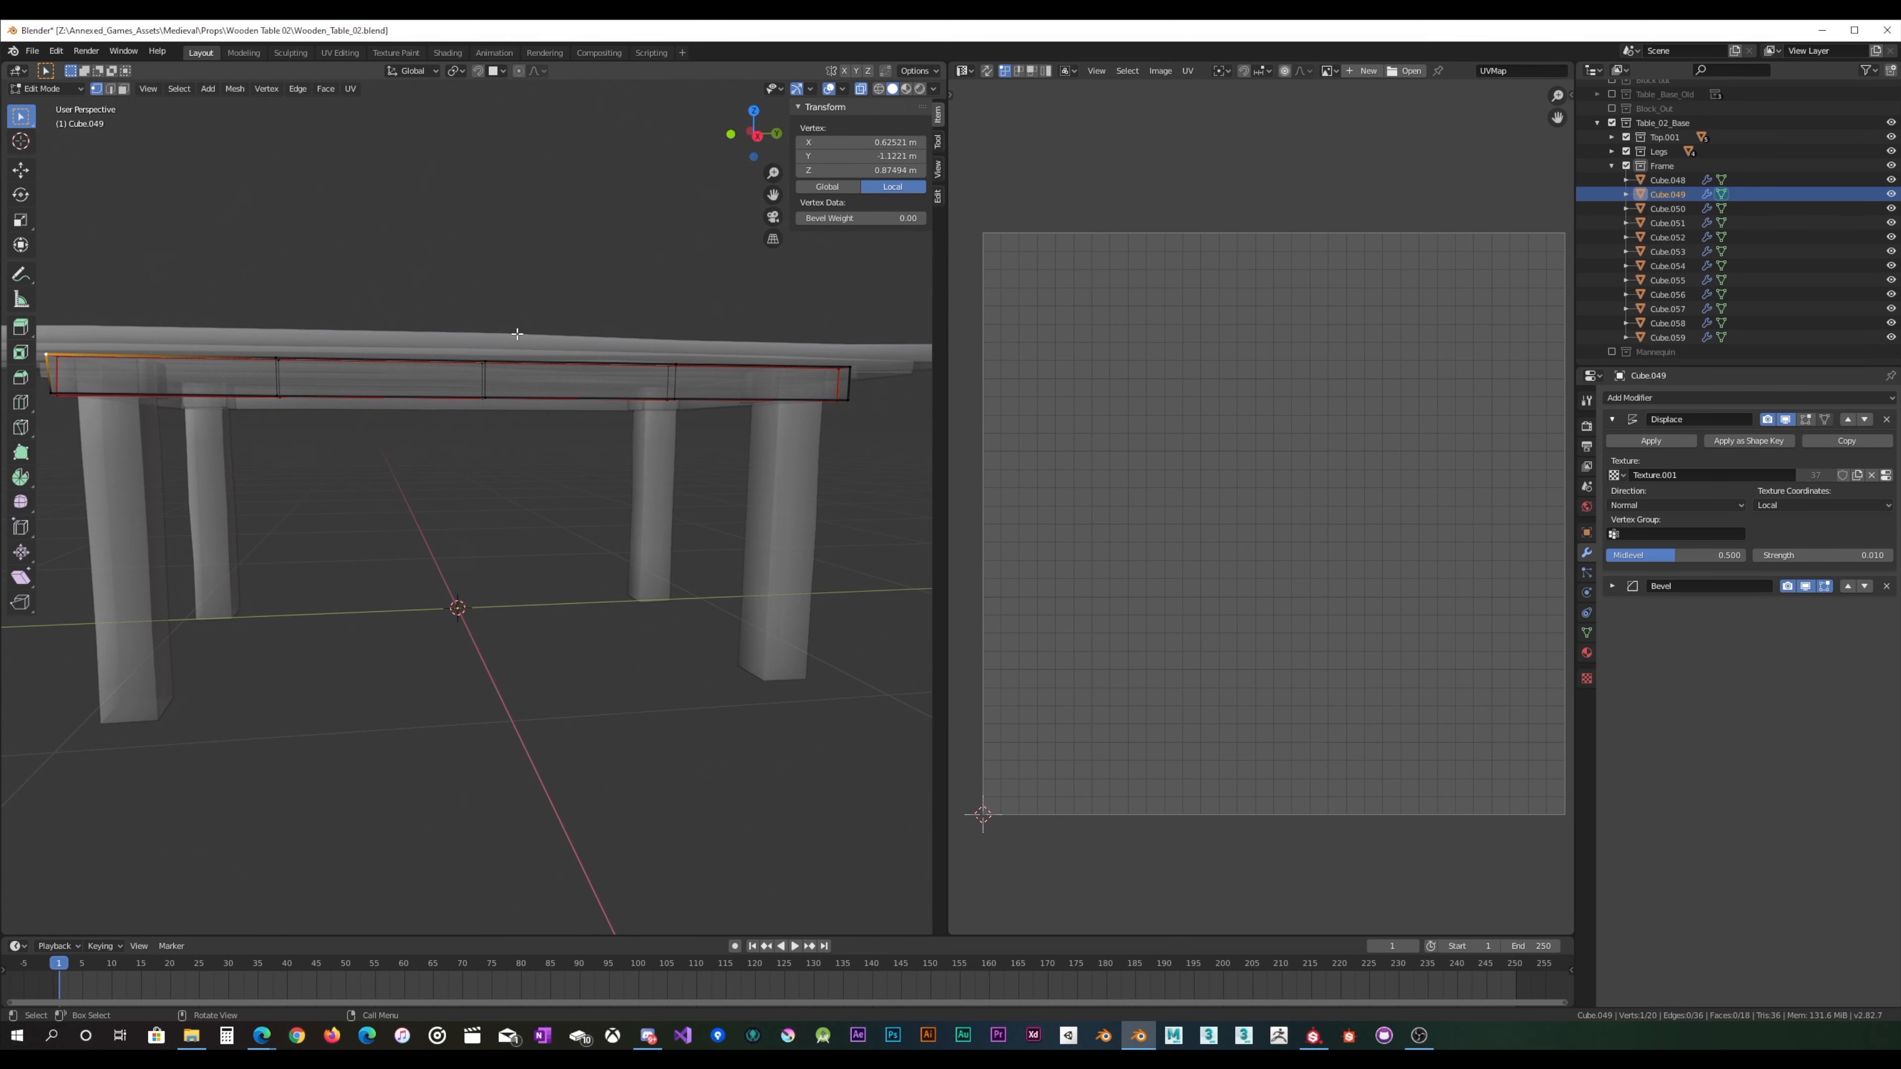
pyautogui.keyDown('alt'); pyautogui.click(483, 382); pyautogui.keyUp('alt')
pyautogui.press('g')
pyautogui.press('z')
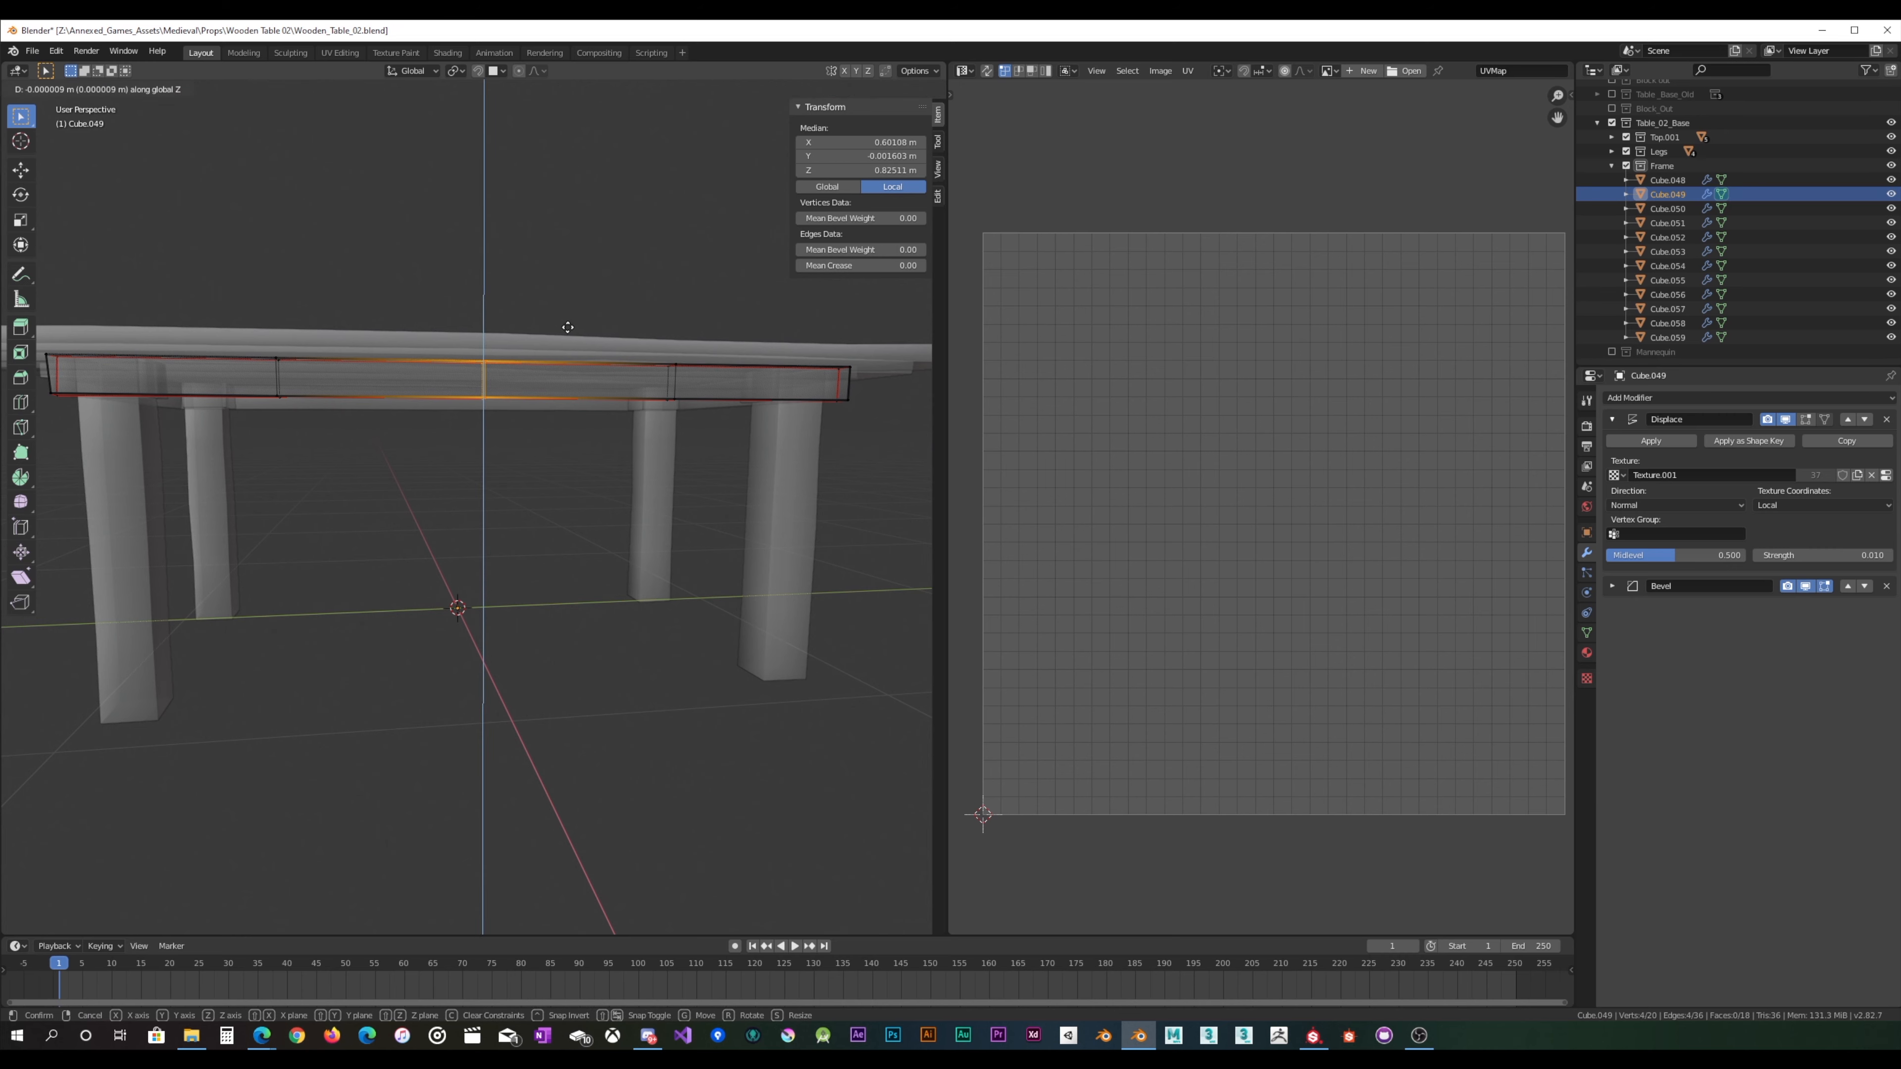
pyautogui.click(565, 328)
# Step: Lower the positive X rail's negative Y edge loop about 0.0077 m along Z
pyautogui.keyDown('alt'); pyautogui.click(277, 397); pyautogui.keyUp('alt')
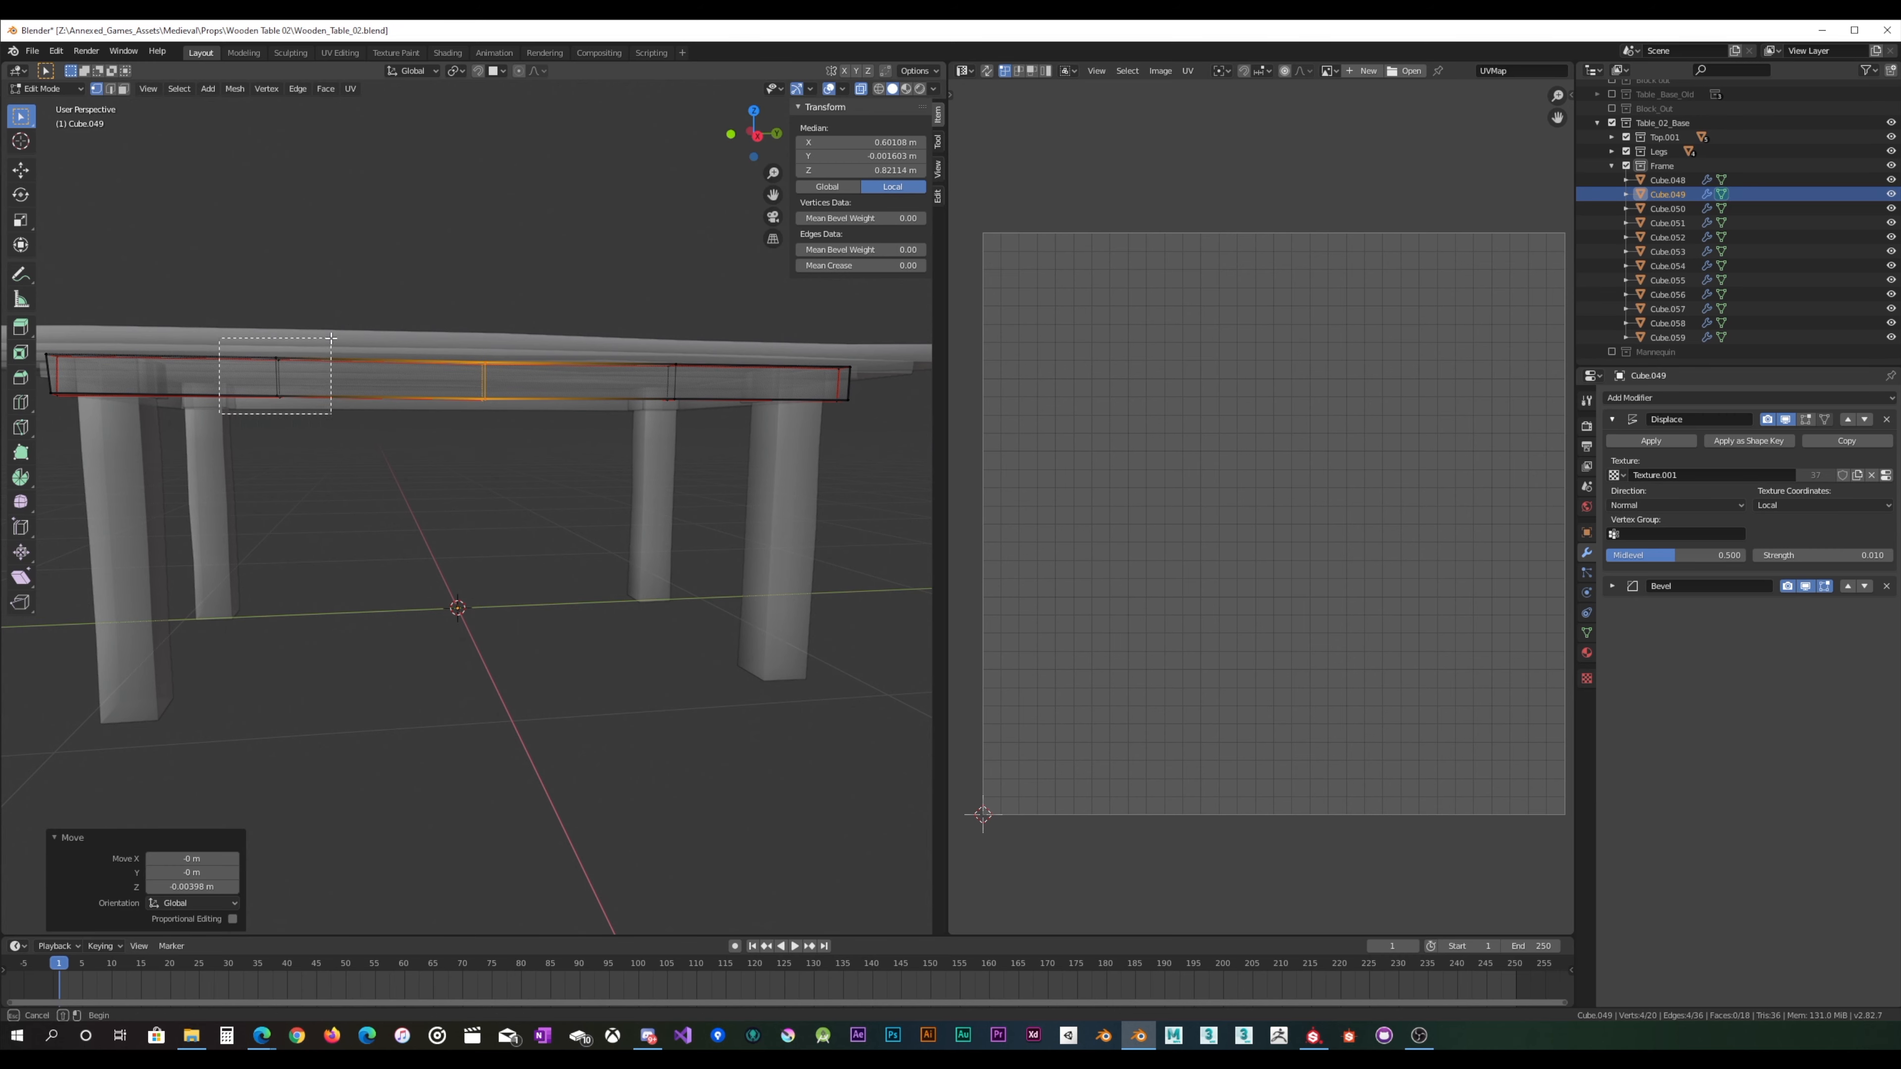
pyautogui.press('g')
pyautogui.press('z')
pyautogui.click(330, 339)
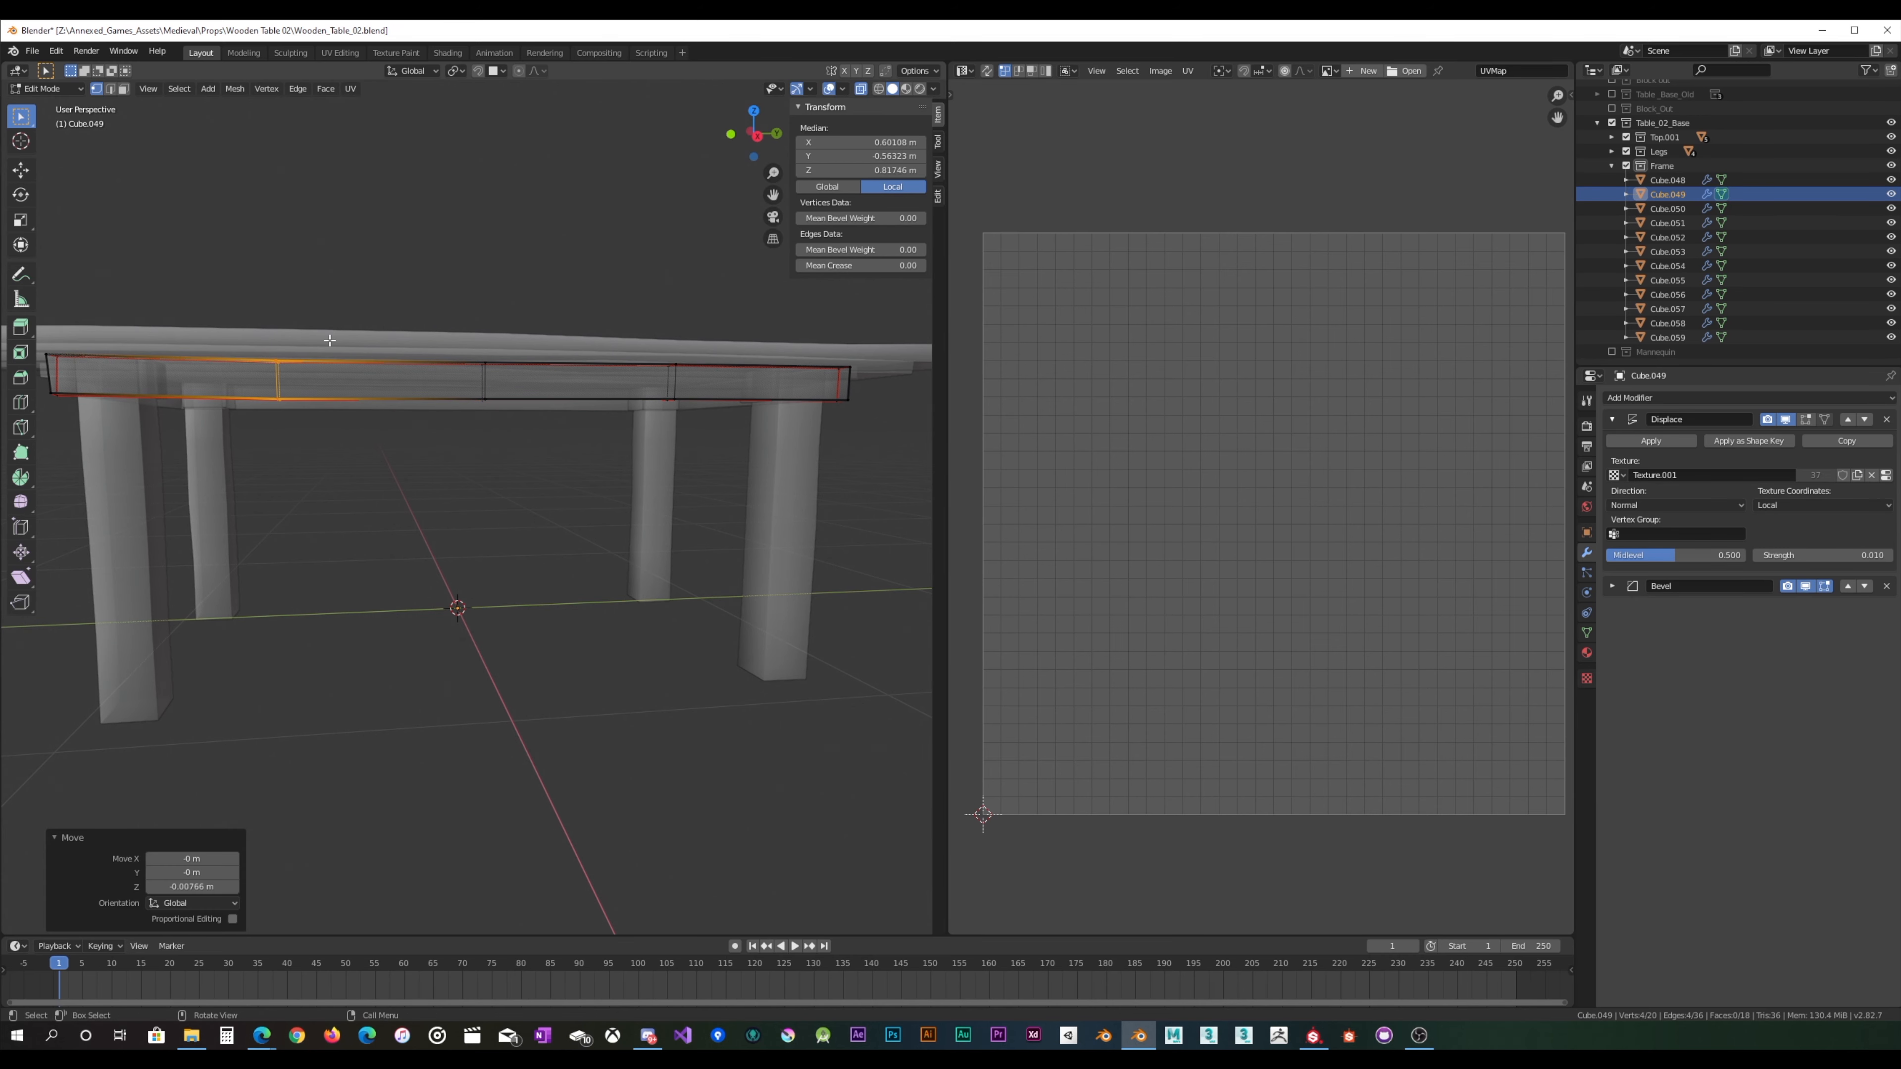
# Step: Shift the positive X rail's negative Y edge loop about 0.031 m along negative X
pyautogui.moveTo(330, 339); pyautogui.dragTo(284, 359, button='middle')
pyautogui.press('g')
pyautogui.press('x')
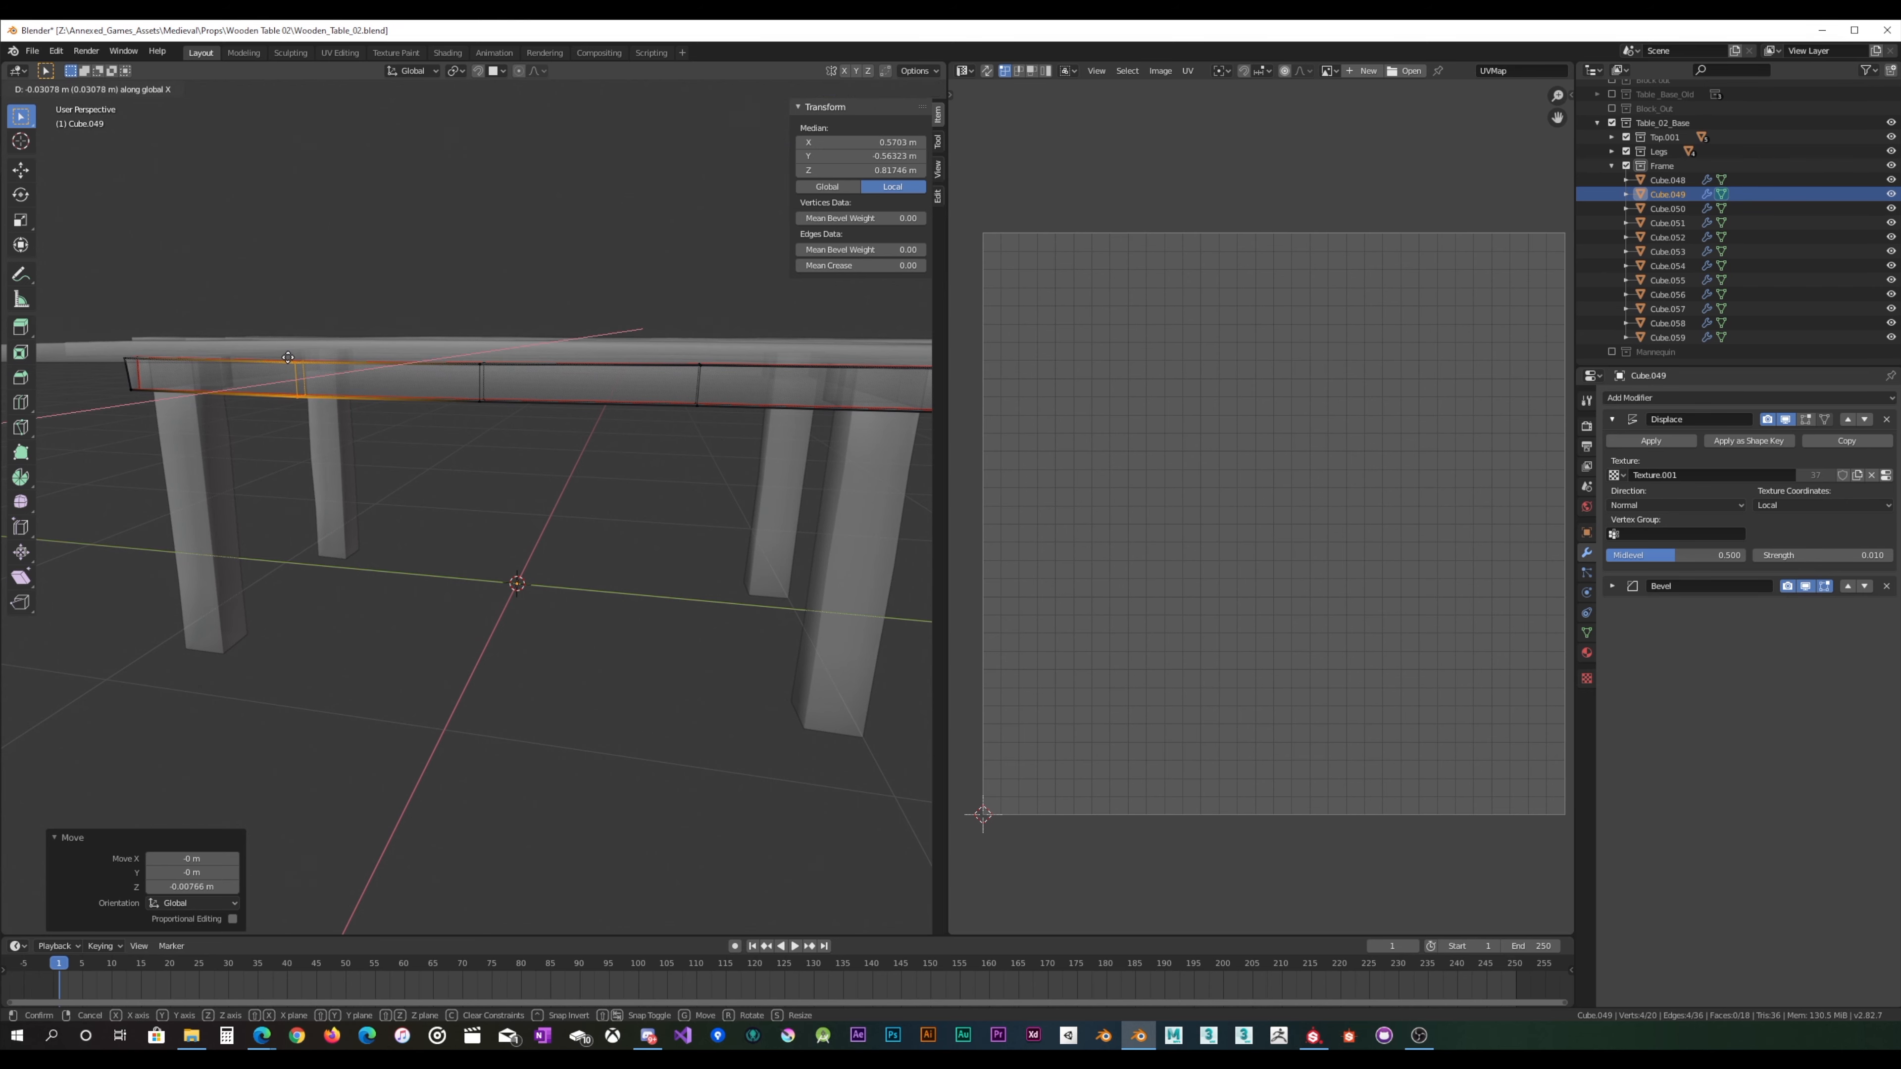
pyautogui.click(287, 357)
# Step: Shift the positive X rail's middle edge loop about 0.0685 m along negative X
pyautogui.keyDown('alt'); pyautogui.click(483, 383); pyautogui.keyUp('alt')
pyautogui.press('x')
pyautogui.press('g')
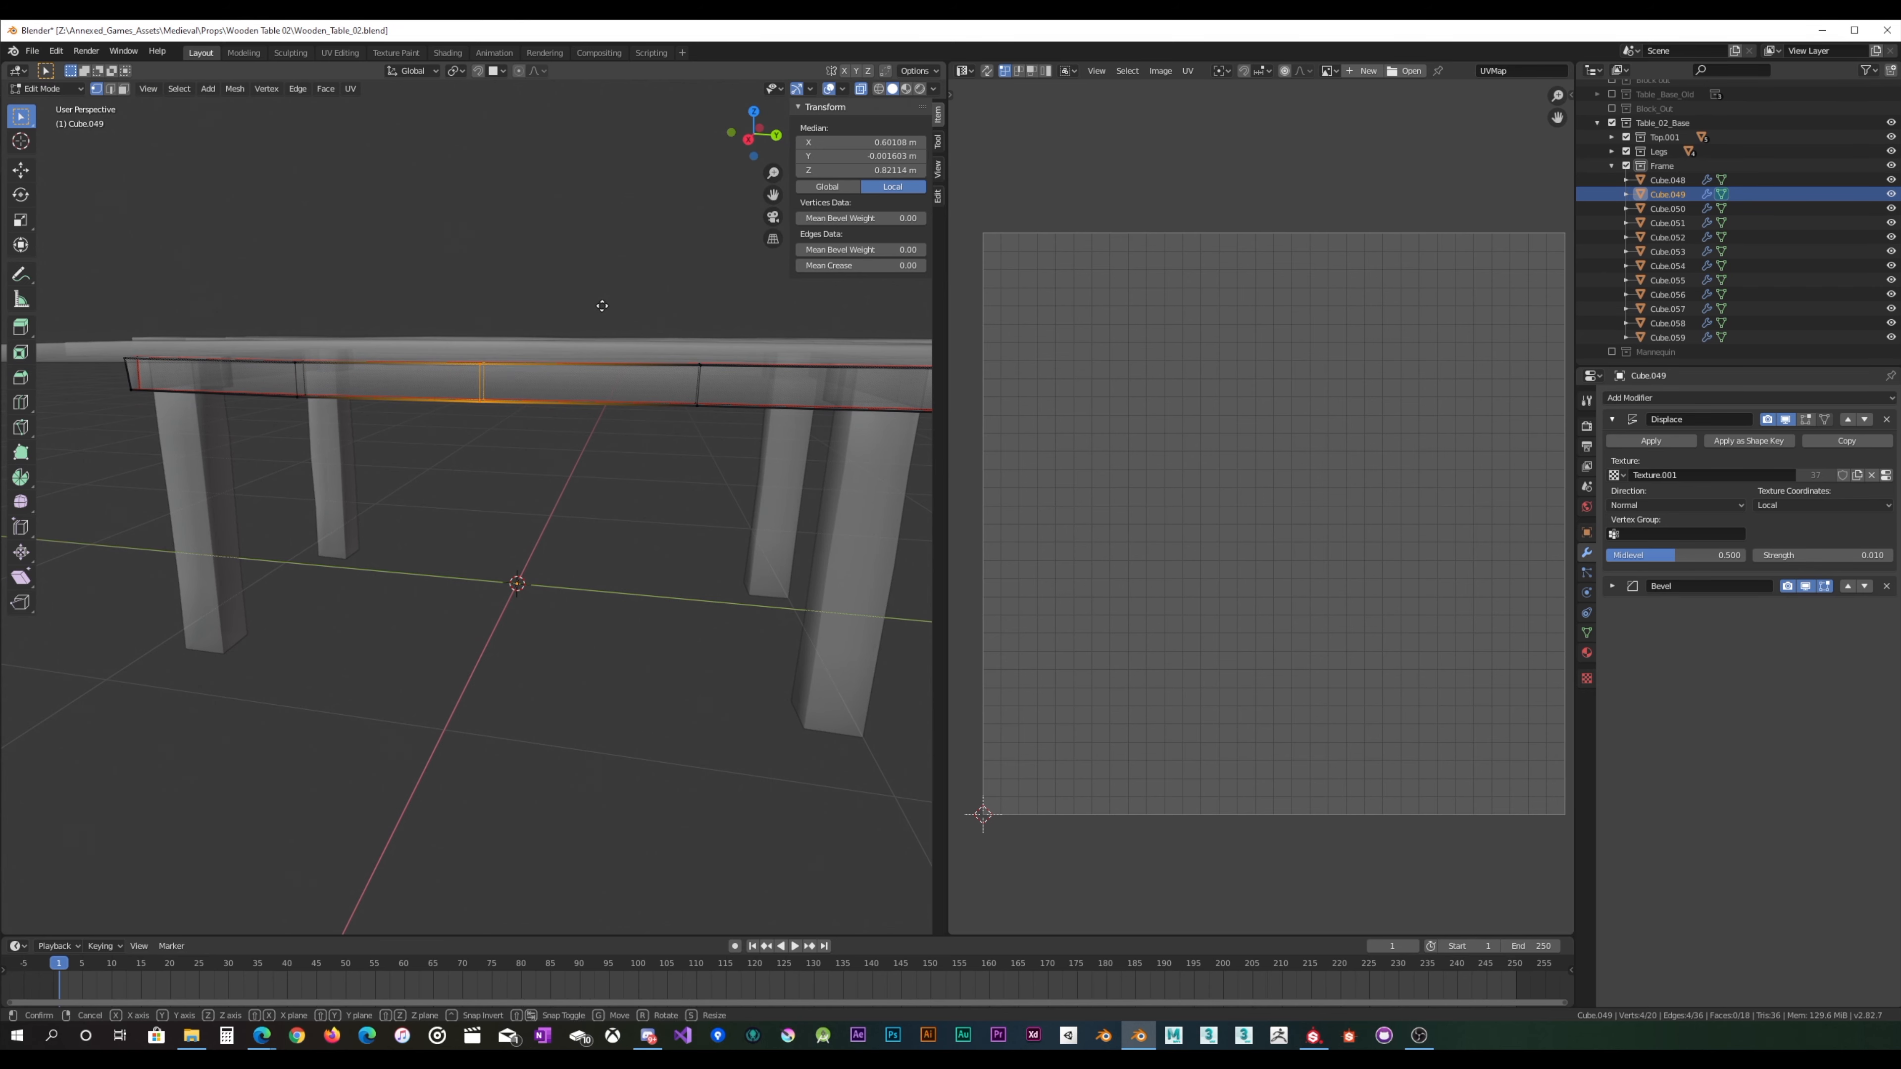
pyautogui.press('x')
pyautogui.click(608, 304)
# Step: Shift the positive X rail's positive Y edge loop about 0.0442 m along positive X
pyautogui.keyDown('alt'); pyautogui.click(689, 386); pyautogui.keyUp('alt')
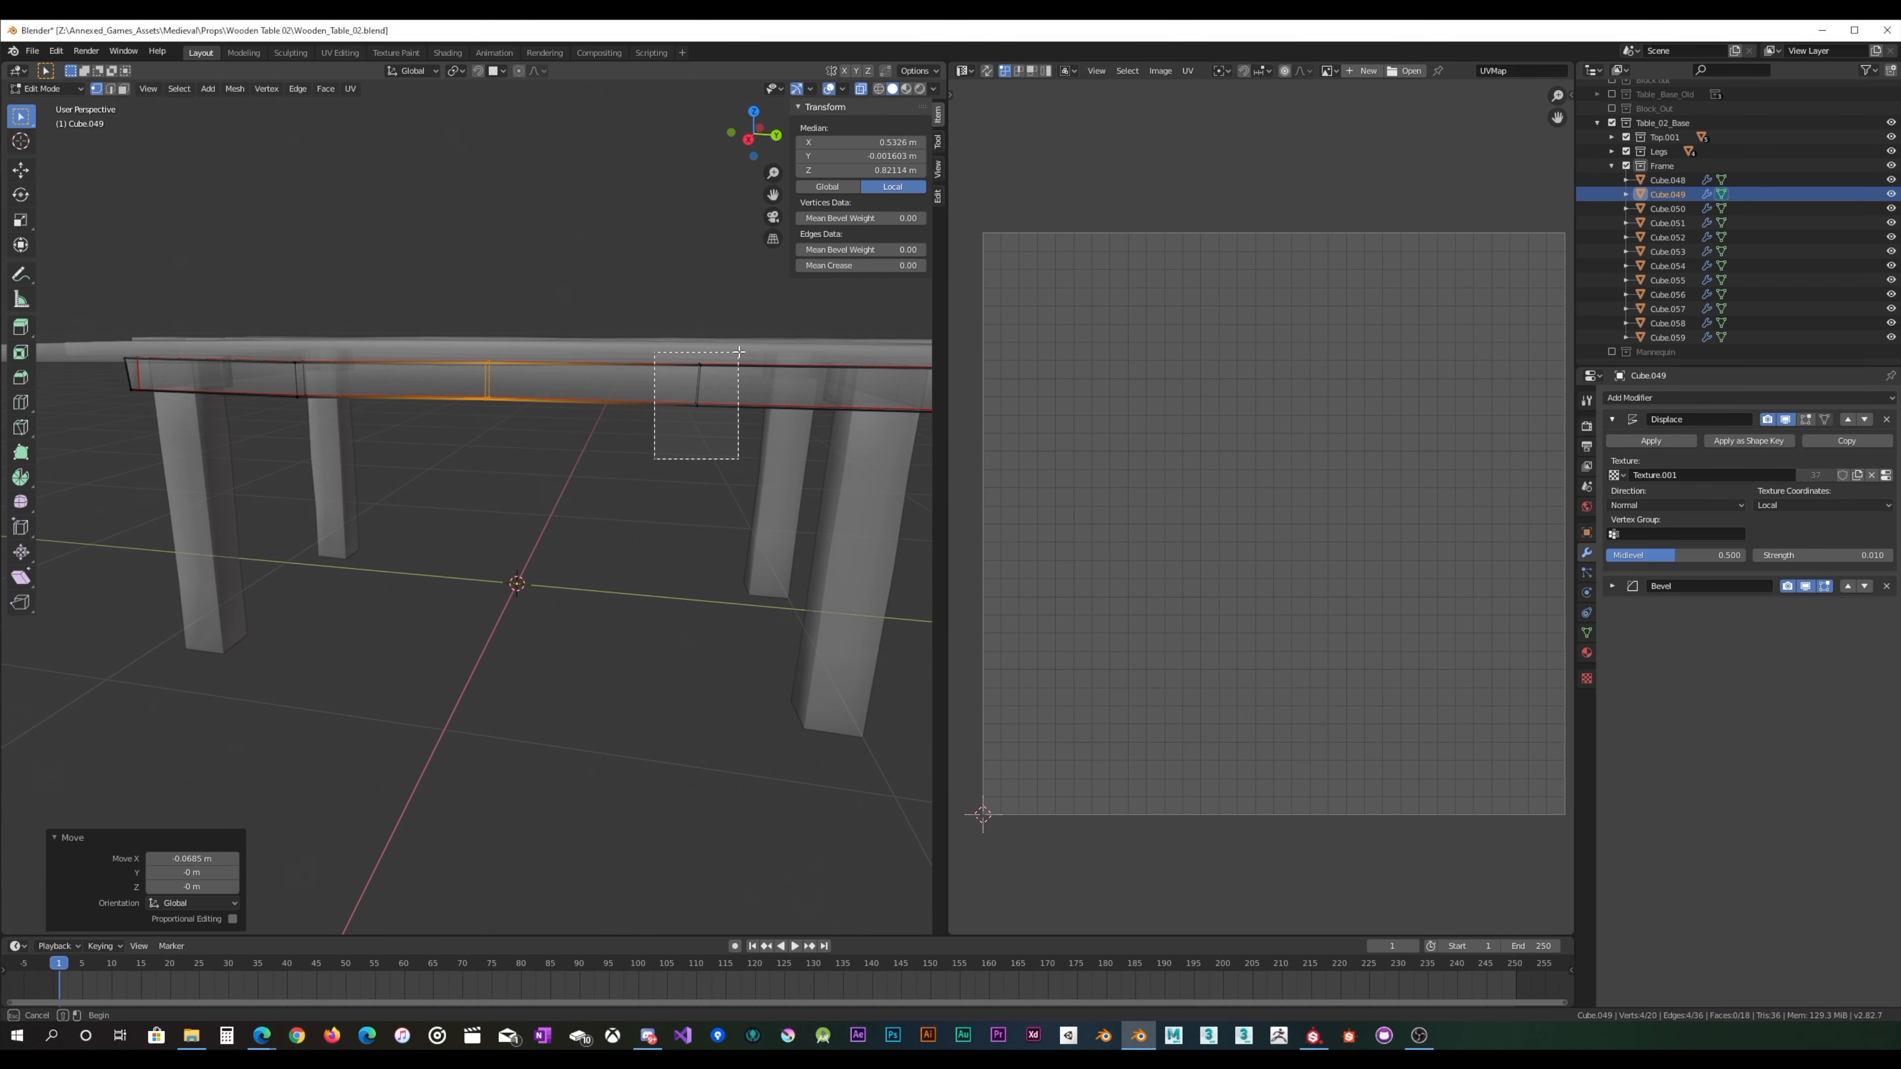
pyautogui.press('g')
pyautogui.press('x')
pyautogui.click(740, 357)
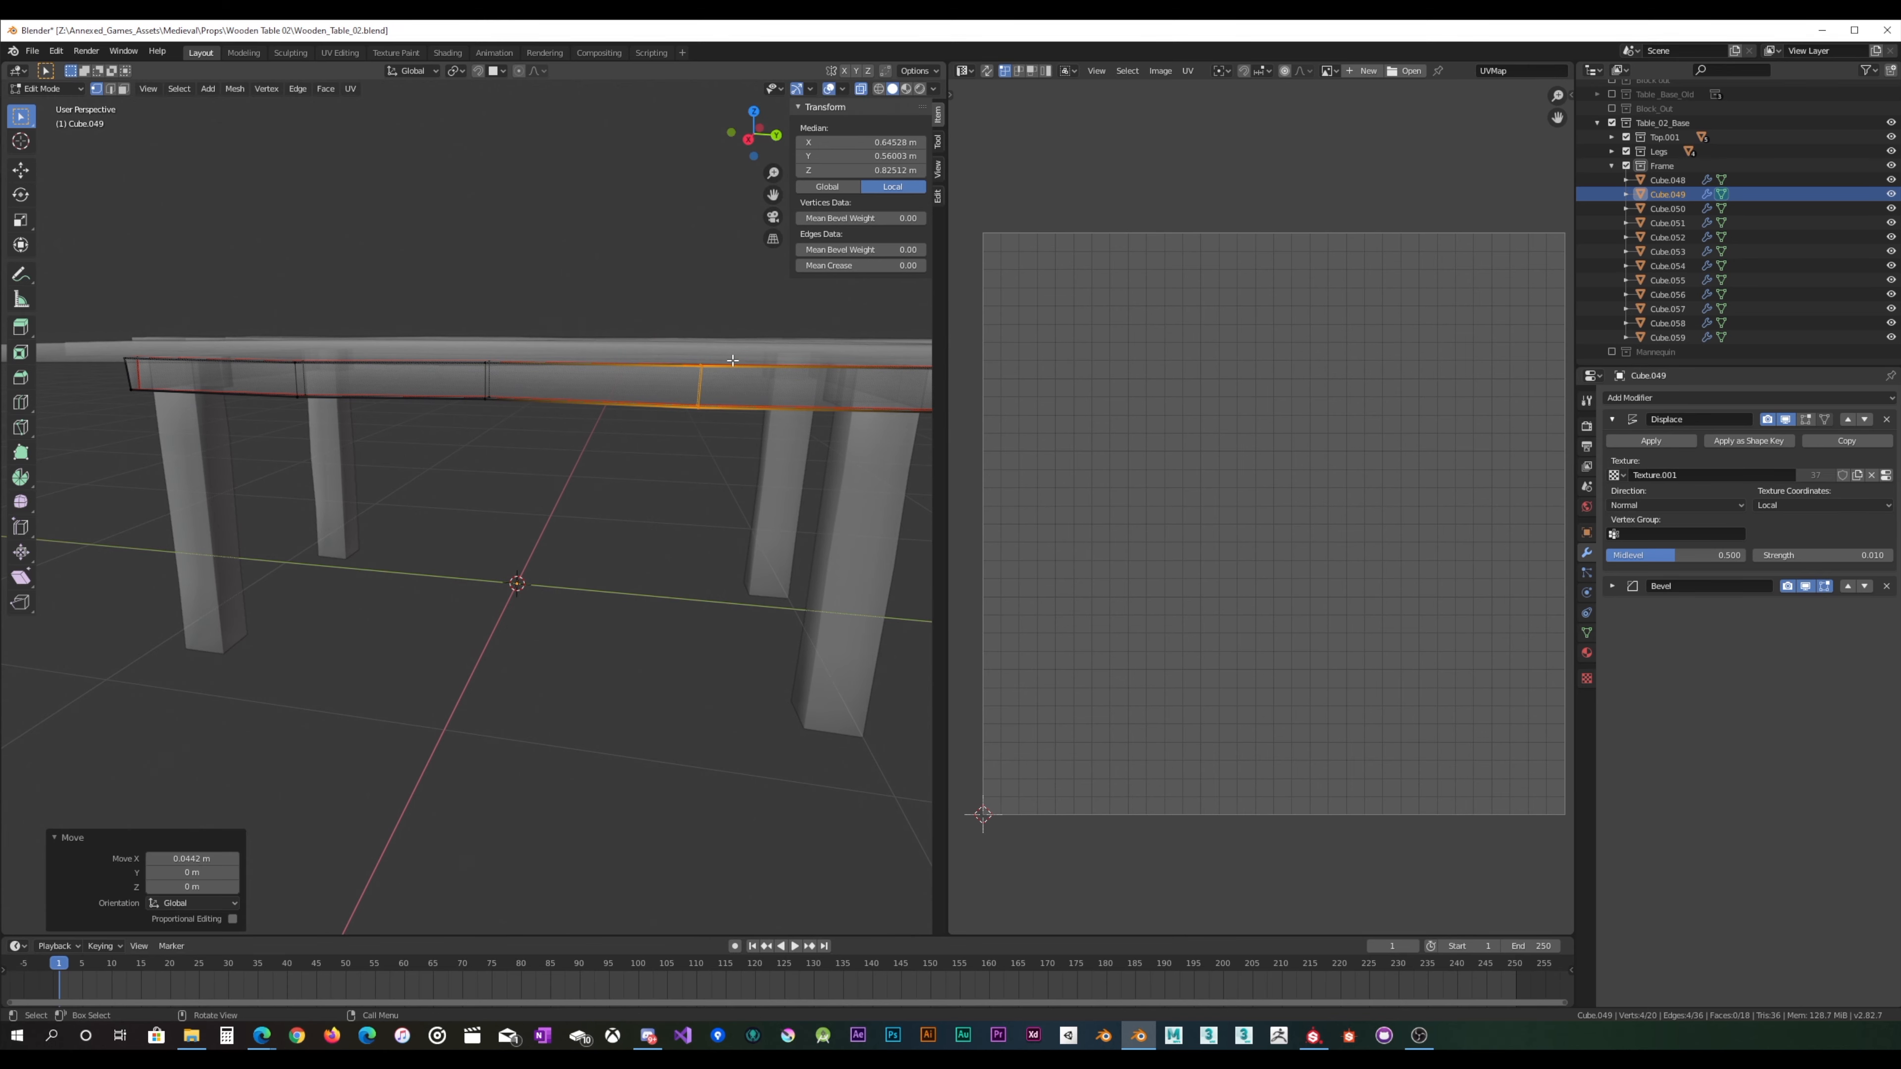
# Step: Pull the positive X rail's positive Y edge loop back along negative X to soften the bend
pyautogui.moveTo(740, 358); pyautogui.dragTo(576, 388, button='middle')
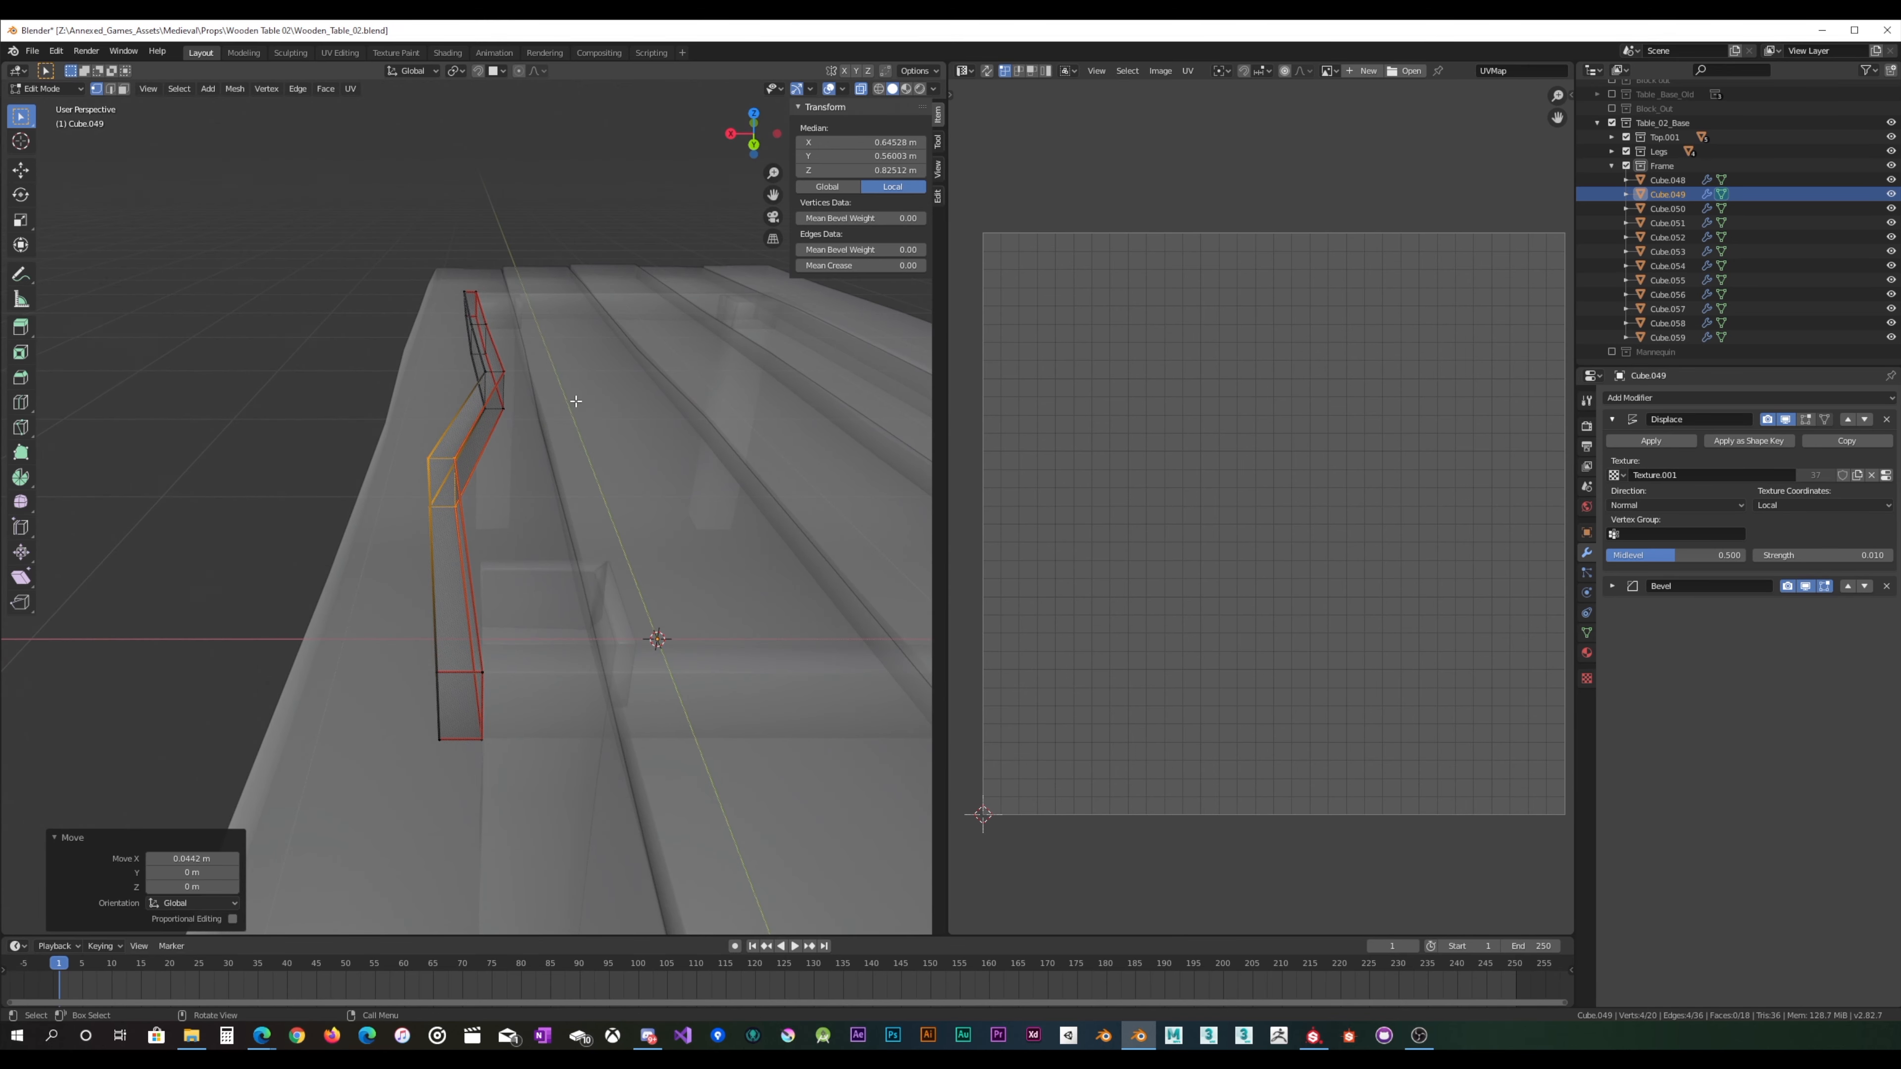
pyautogui.press('g')
pyautogui.press('x')
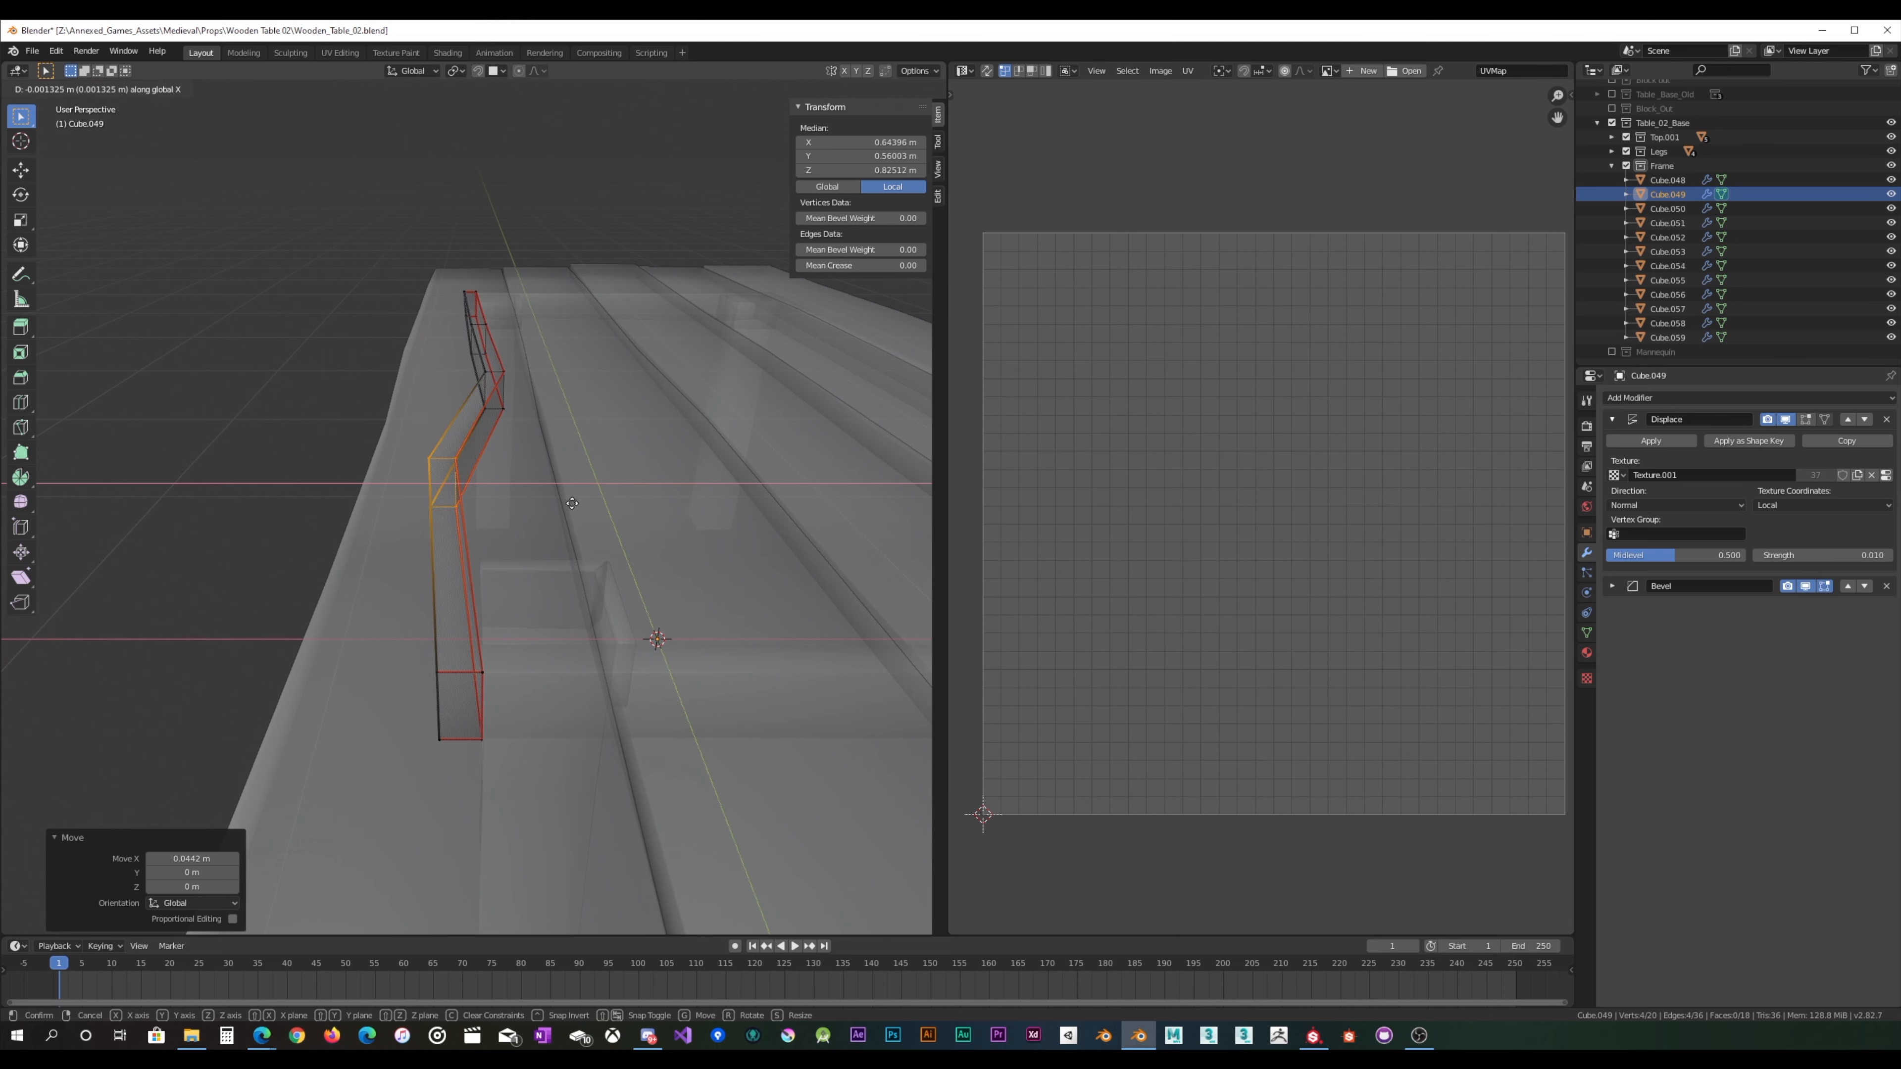
pyautogui.click(580, 494)
# Step: Move the positive X rail's middle edge loop back about 0.049 m along positive X
pyautogui.moveTo(518, 377); pyautogui.dragTo(554, 358)
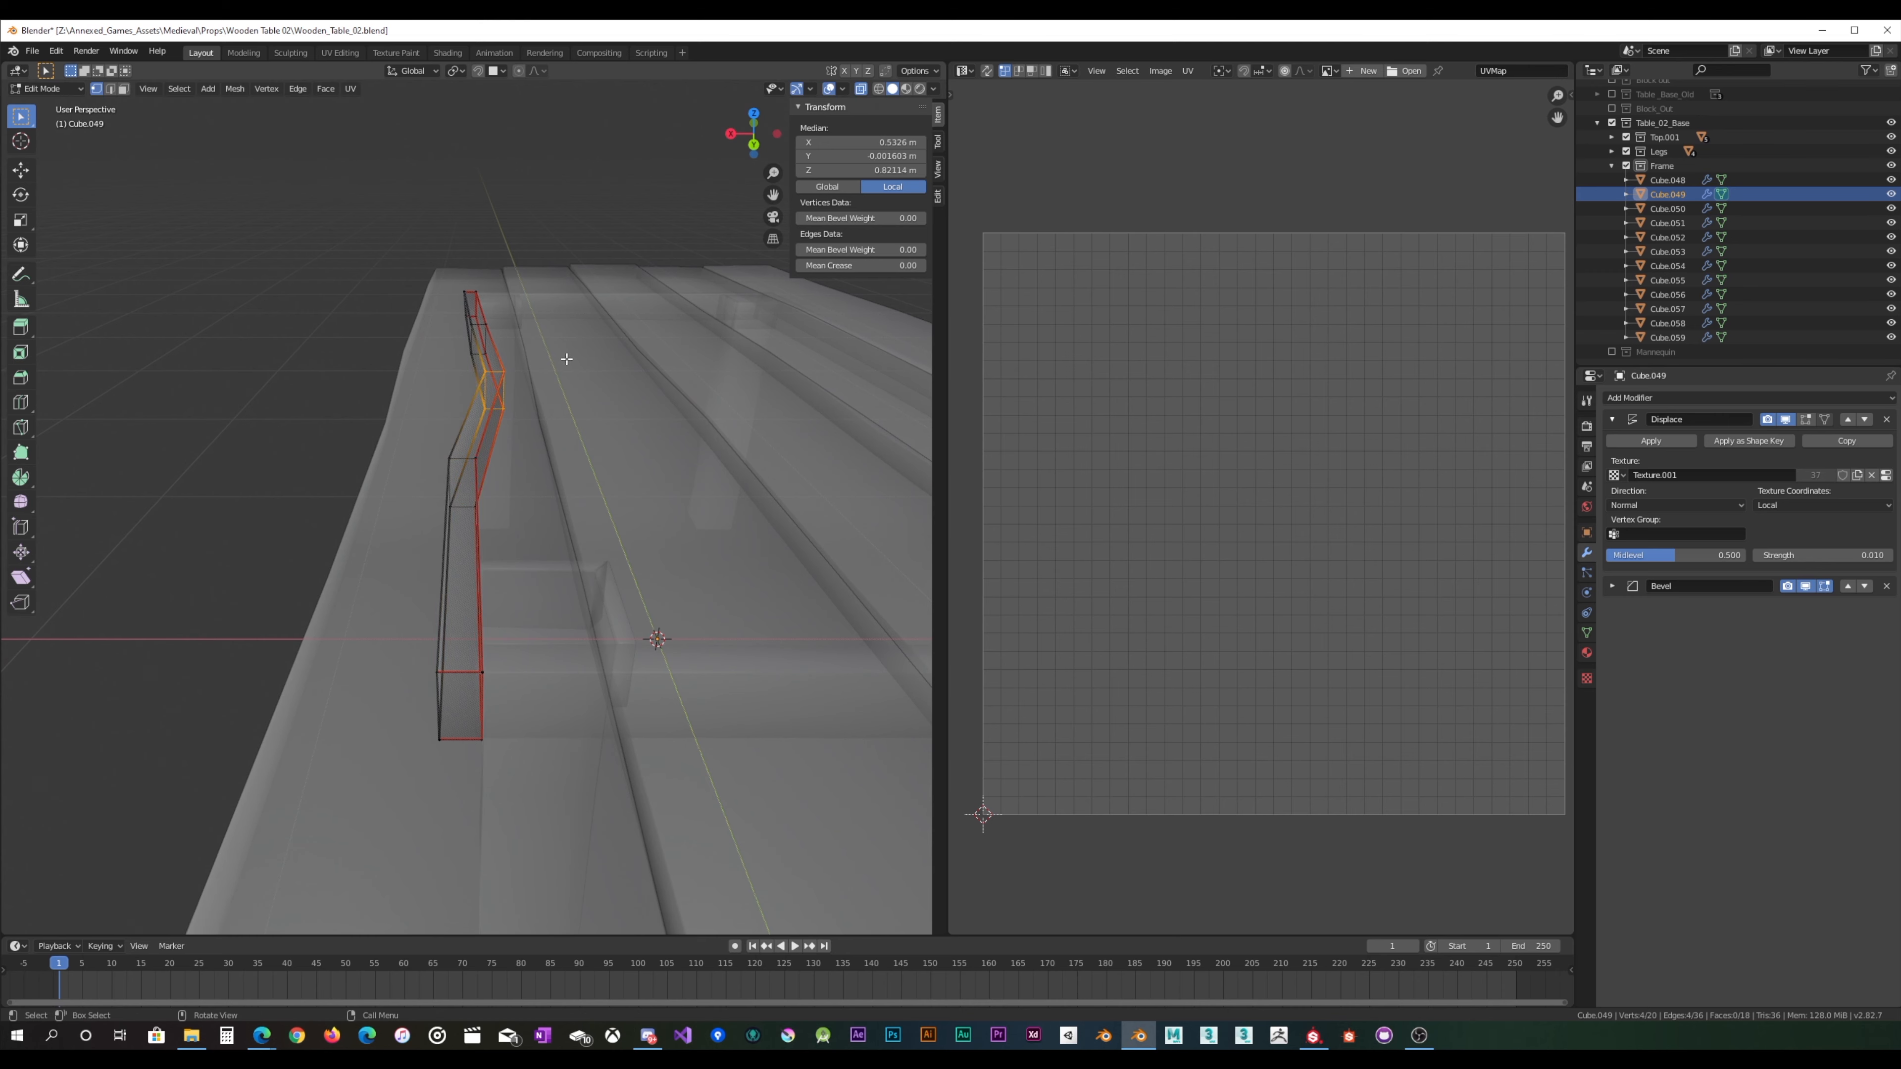
pyautogui.press('g')
pyautogui.press('x')
pyautogui.click(548, 363)
# Step: Move the positive X rail's negative Y edge loop back about 0.0286 m along positive X
pyautogui.moveTo(546, 362); pyautogui.dragTo(502, 419, button='middle')
pyautogui.moveTo(419, 350); pyautogui.dragTo(576, 251)
pyautogui.press('g')
pyautogui.press('x')
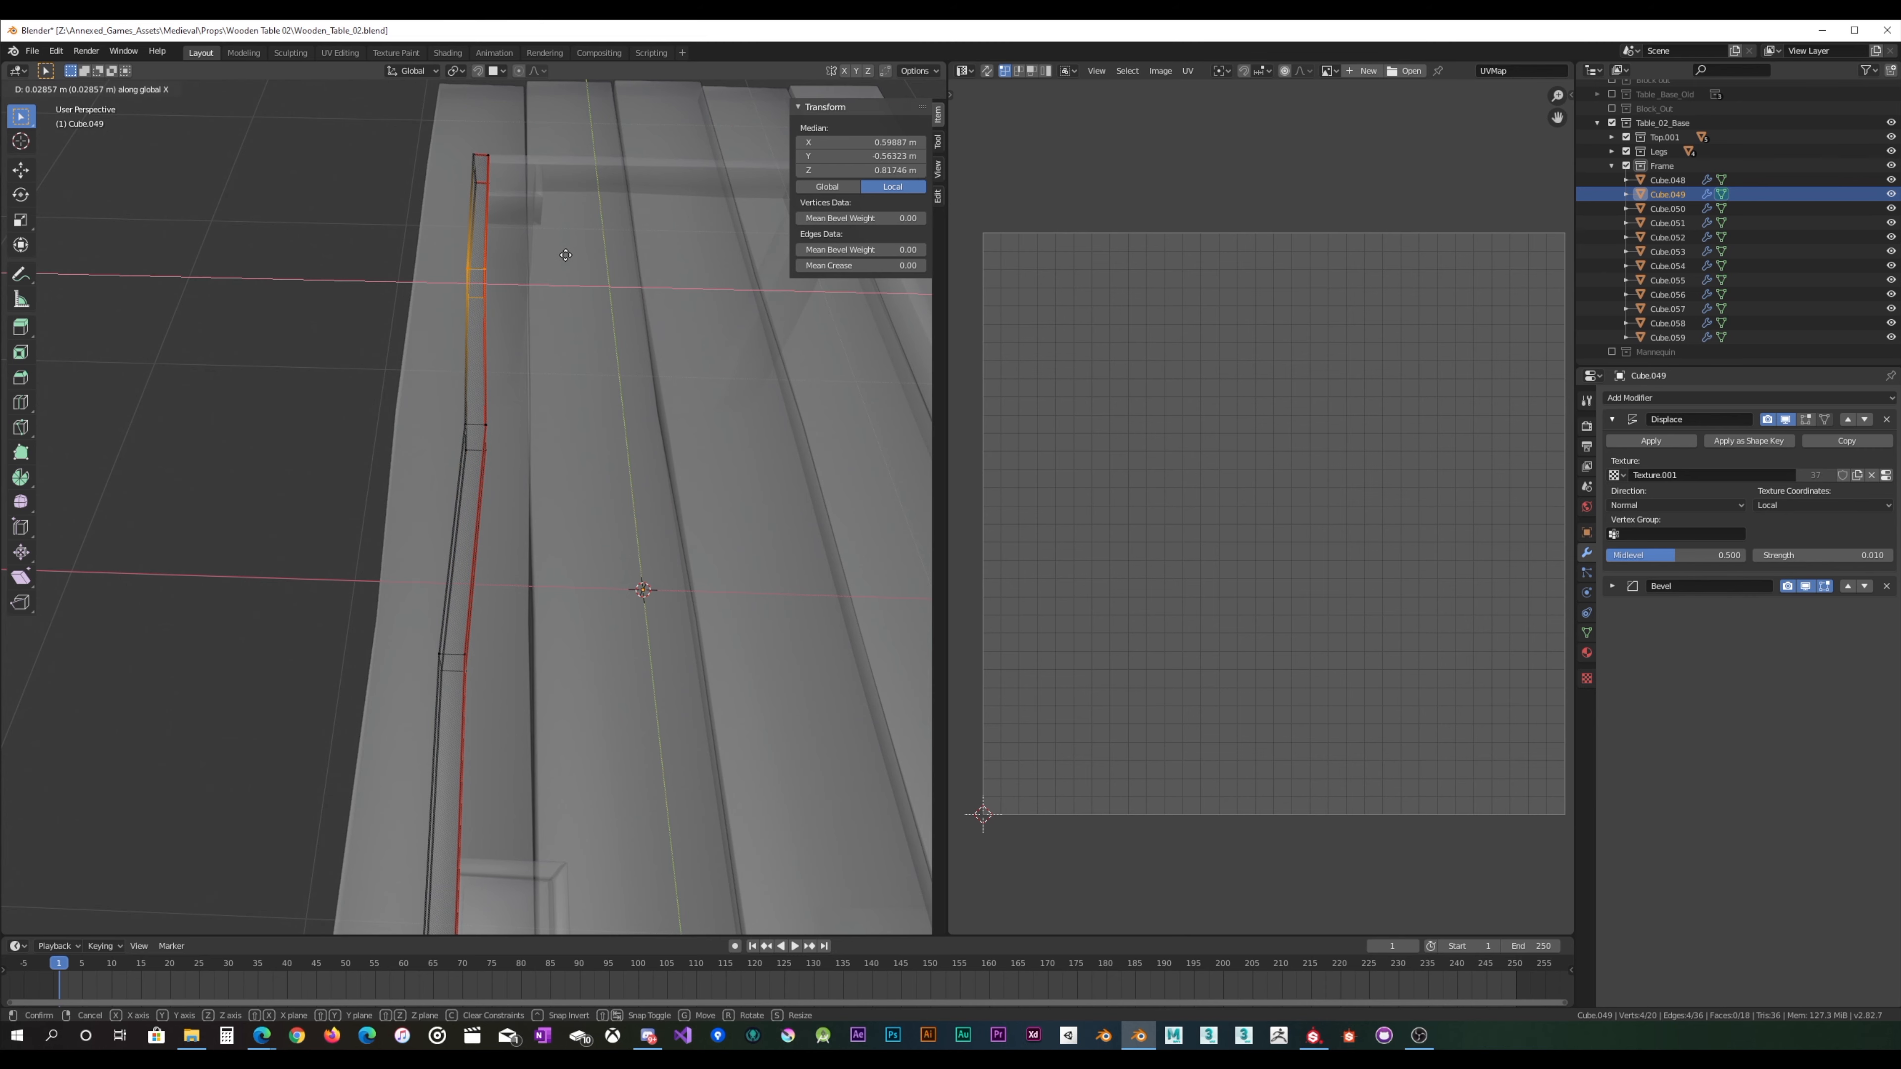
pyautogui.click(566, 255)
# Step: Shift the positive X rail's middle edge loop about 0.0328 m along positive X, and back about 0.0068 m along negative X
pyautogui.moveTo(374, 530); pyautogui.dragTo(547, 395)
pyautogui.press('g')
pyautogui.press('x')
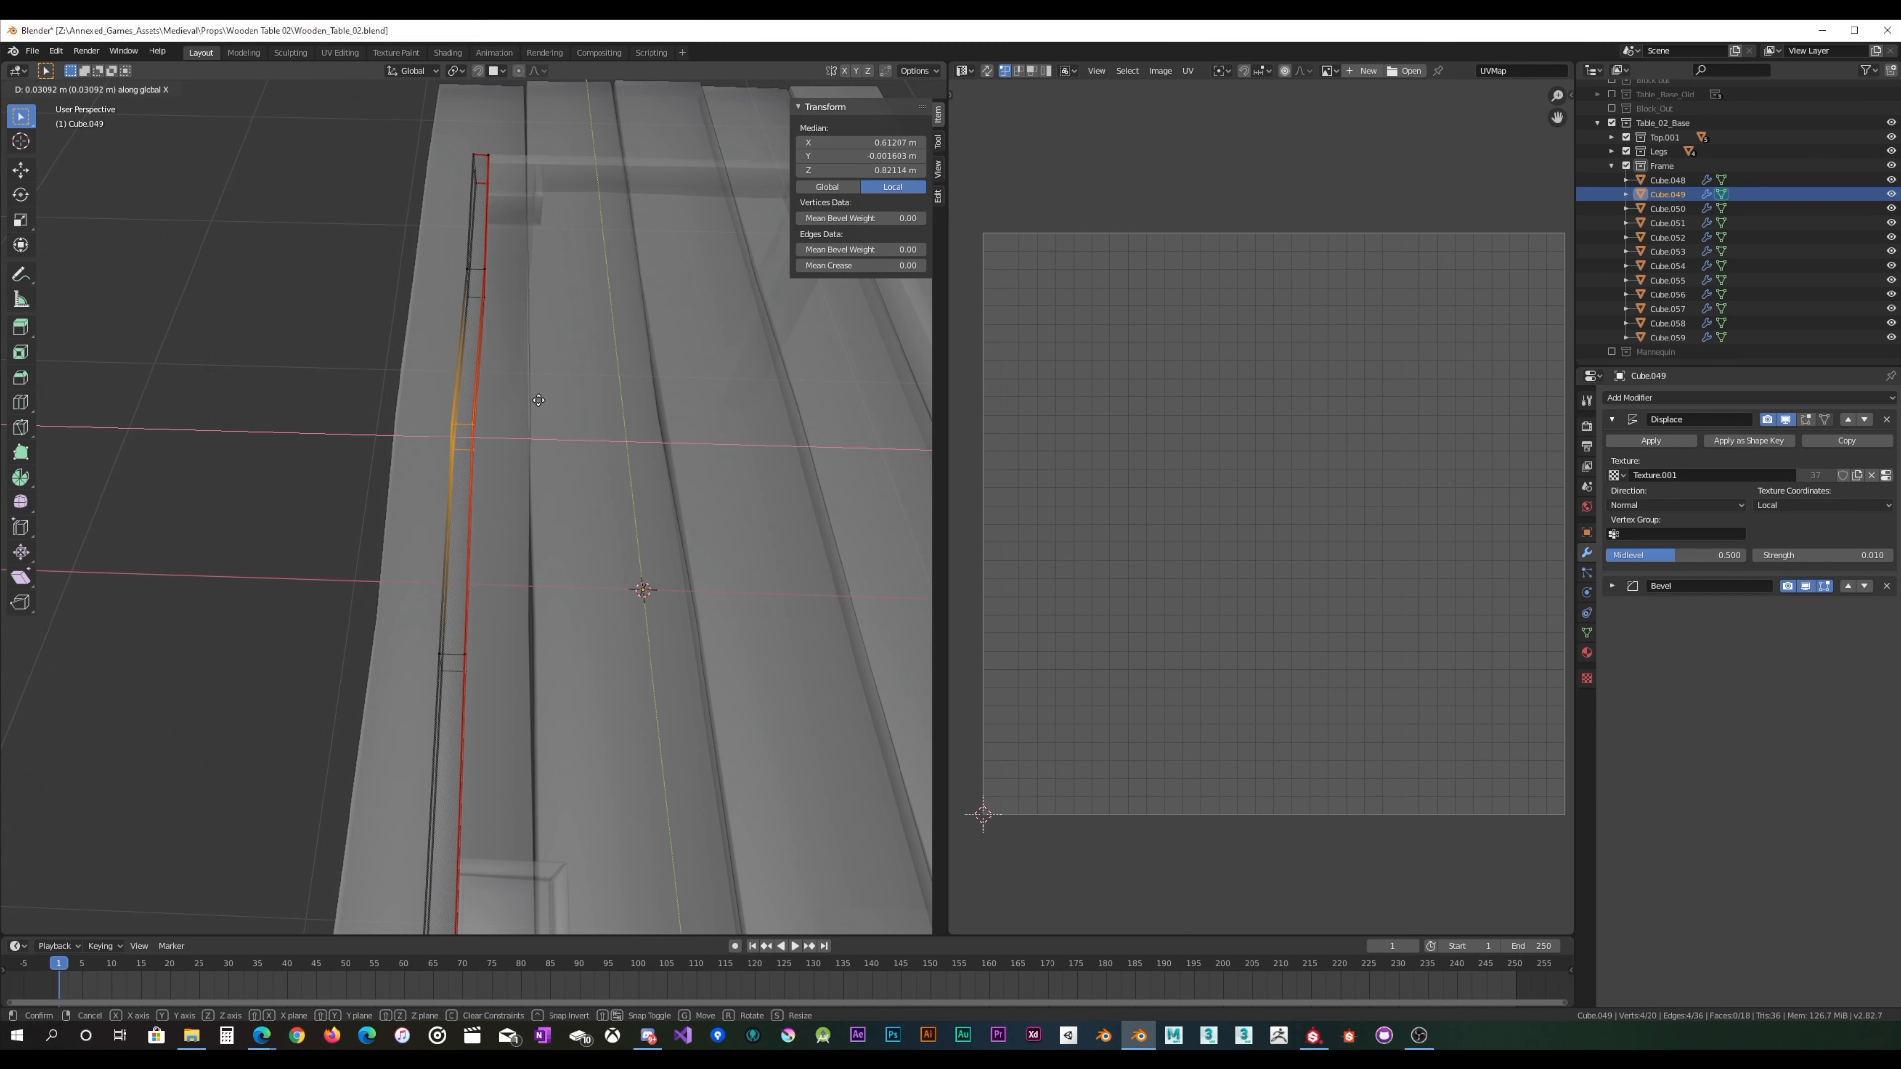
pyautogui.click(538, 400)
pyautogui.press('g')
pyautogui.press('x')
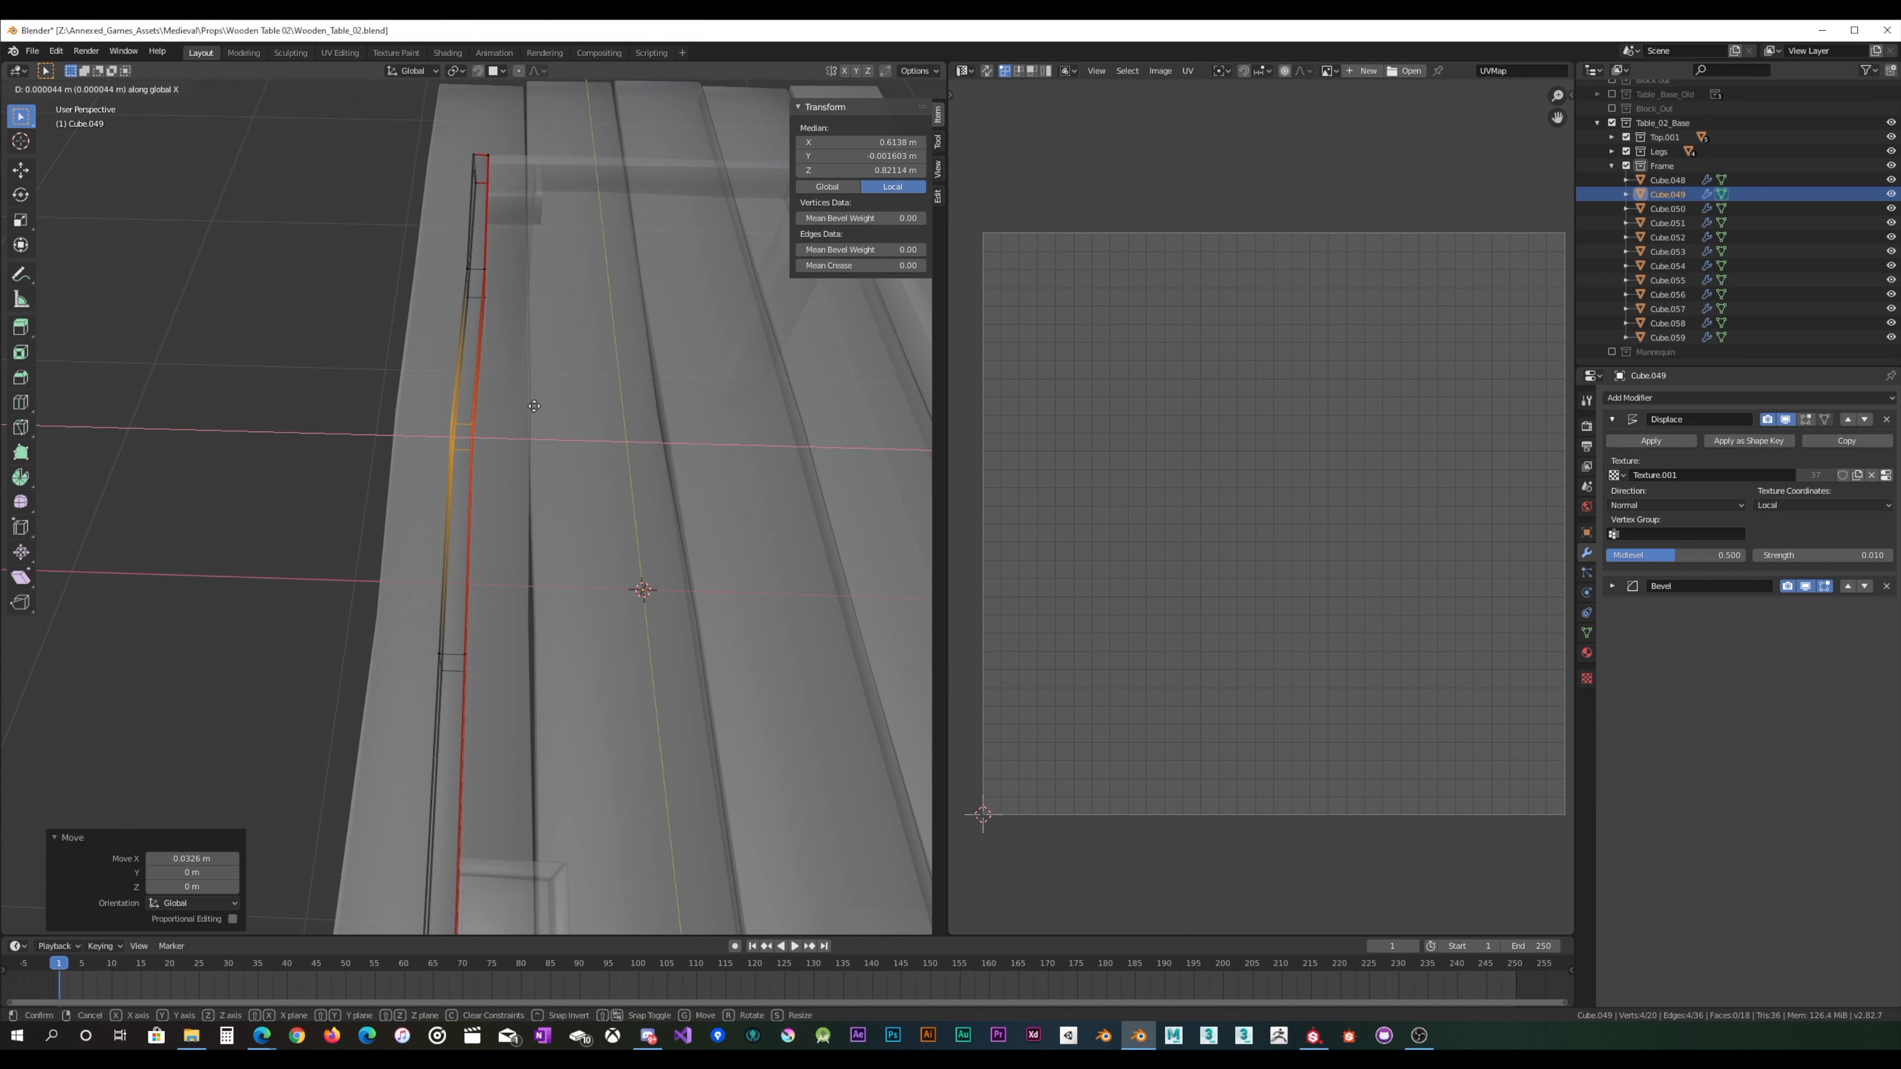
pyautogui.click(537, 404)
# Step: Turn off X-ray and shift the upper edge of the positive X rail's positive Y end about 0.0026 m along positive Y
pyautogui.moveTo(476, 497); pyautogui.dragTo(680, 370, button='middle')
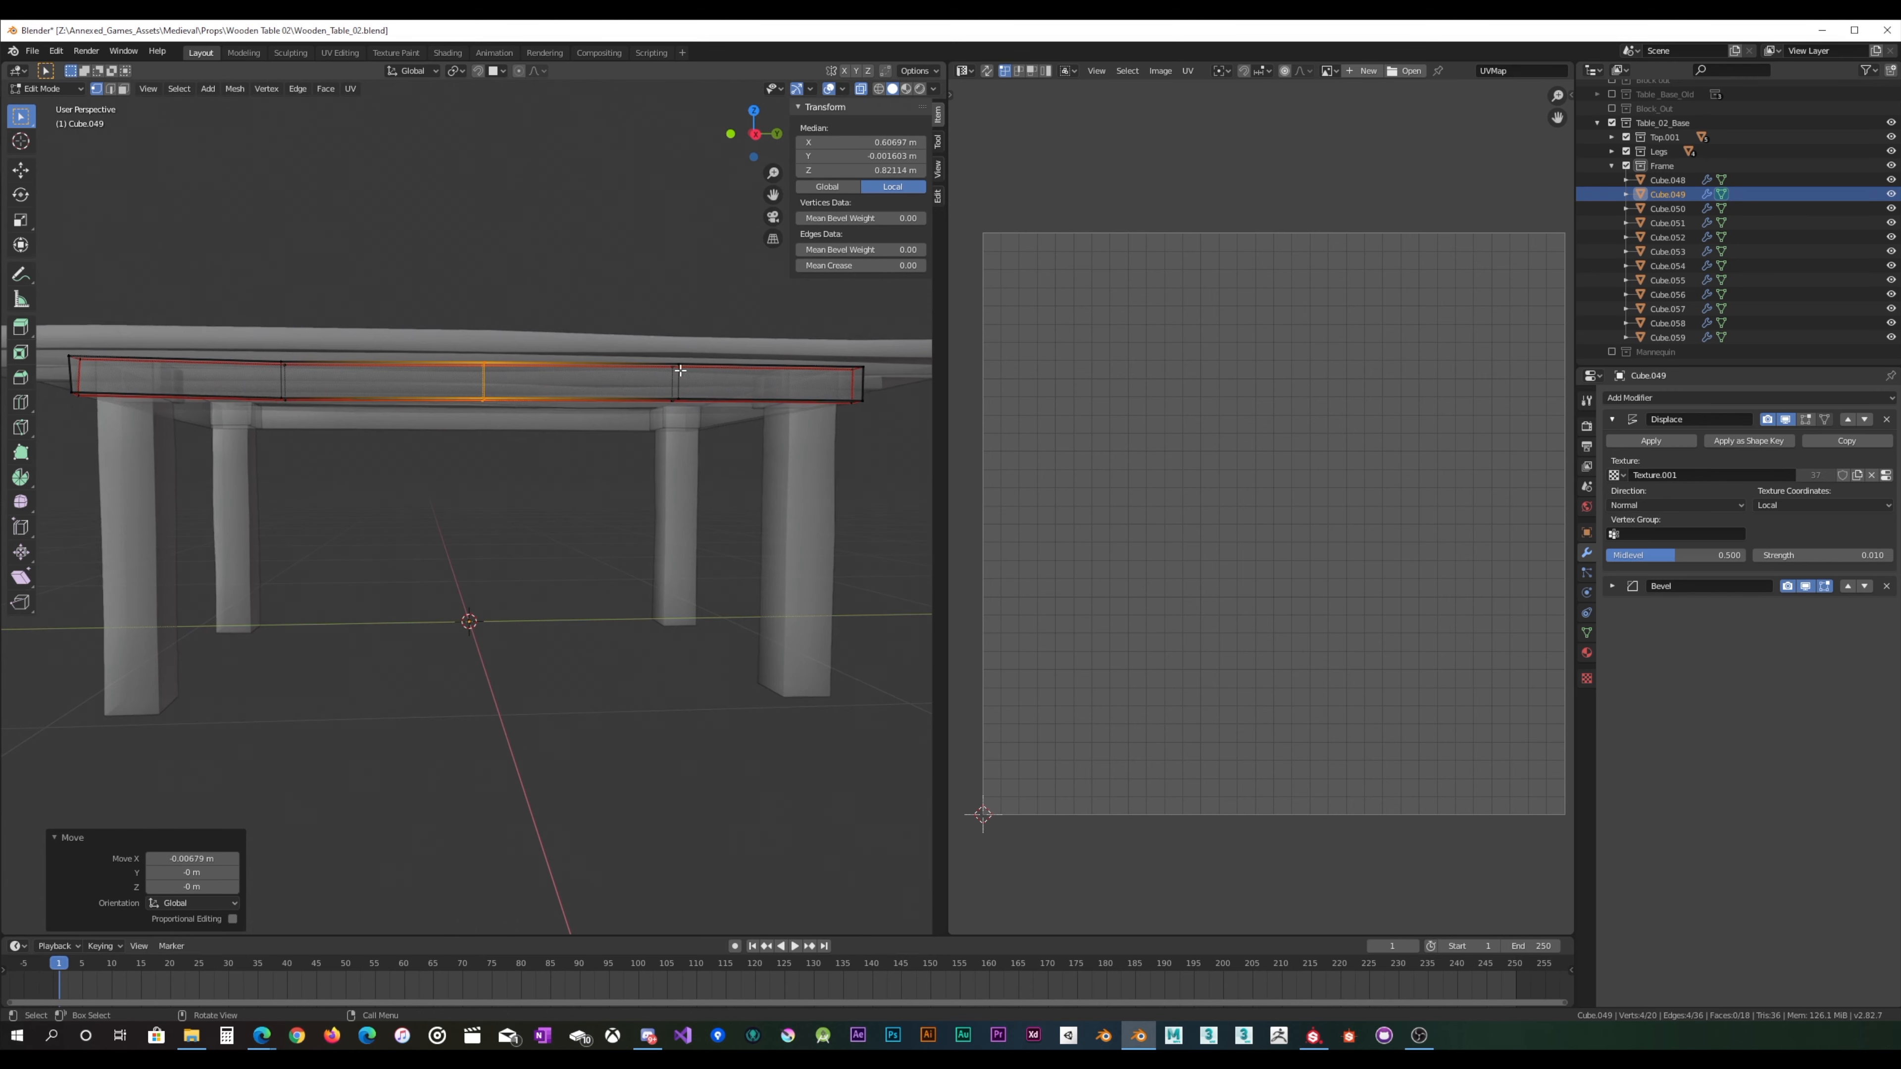
pyautogui.click(861, 92)
pyautogui.keyDown('shift'); pyautogui.moveTo(513, 277); pyautogui.dragTo(591, 352, button='middle'); pyautogui.keyUp('shift')
pyautogui.scroll(3, 458, 433)
pyautogui.moveTo(458, 432); pyautogui.dragTo(383, 497, button='middle')
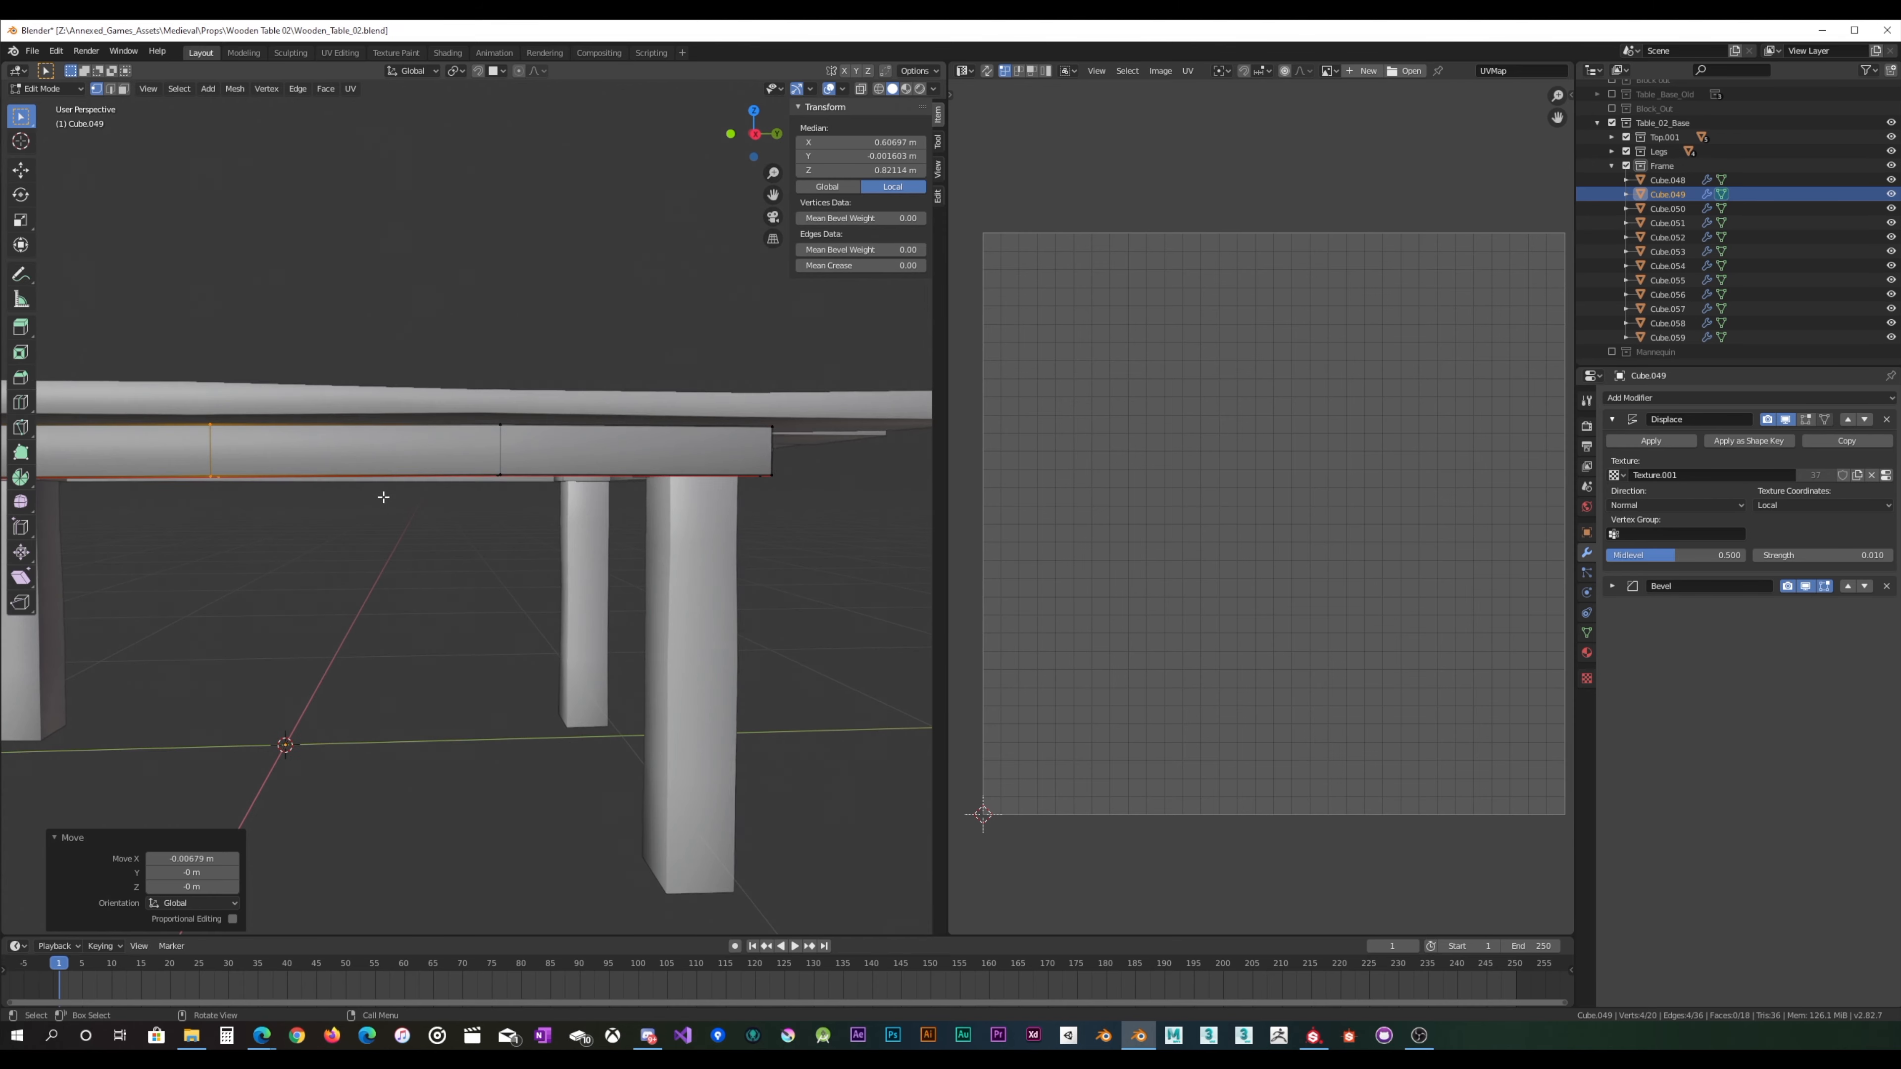
pyautogui.moveTo(638, 501); pyautogui.dragTo(565, 496, button='middle')
pyautogui.moveTo(543, 342); pyautogui.dragTo(660, 286)
pyautogui.moveTo(598, 465); pyautogui.dragTo(558, 463, button='middle')
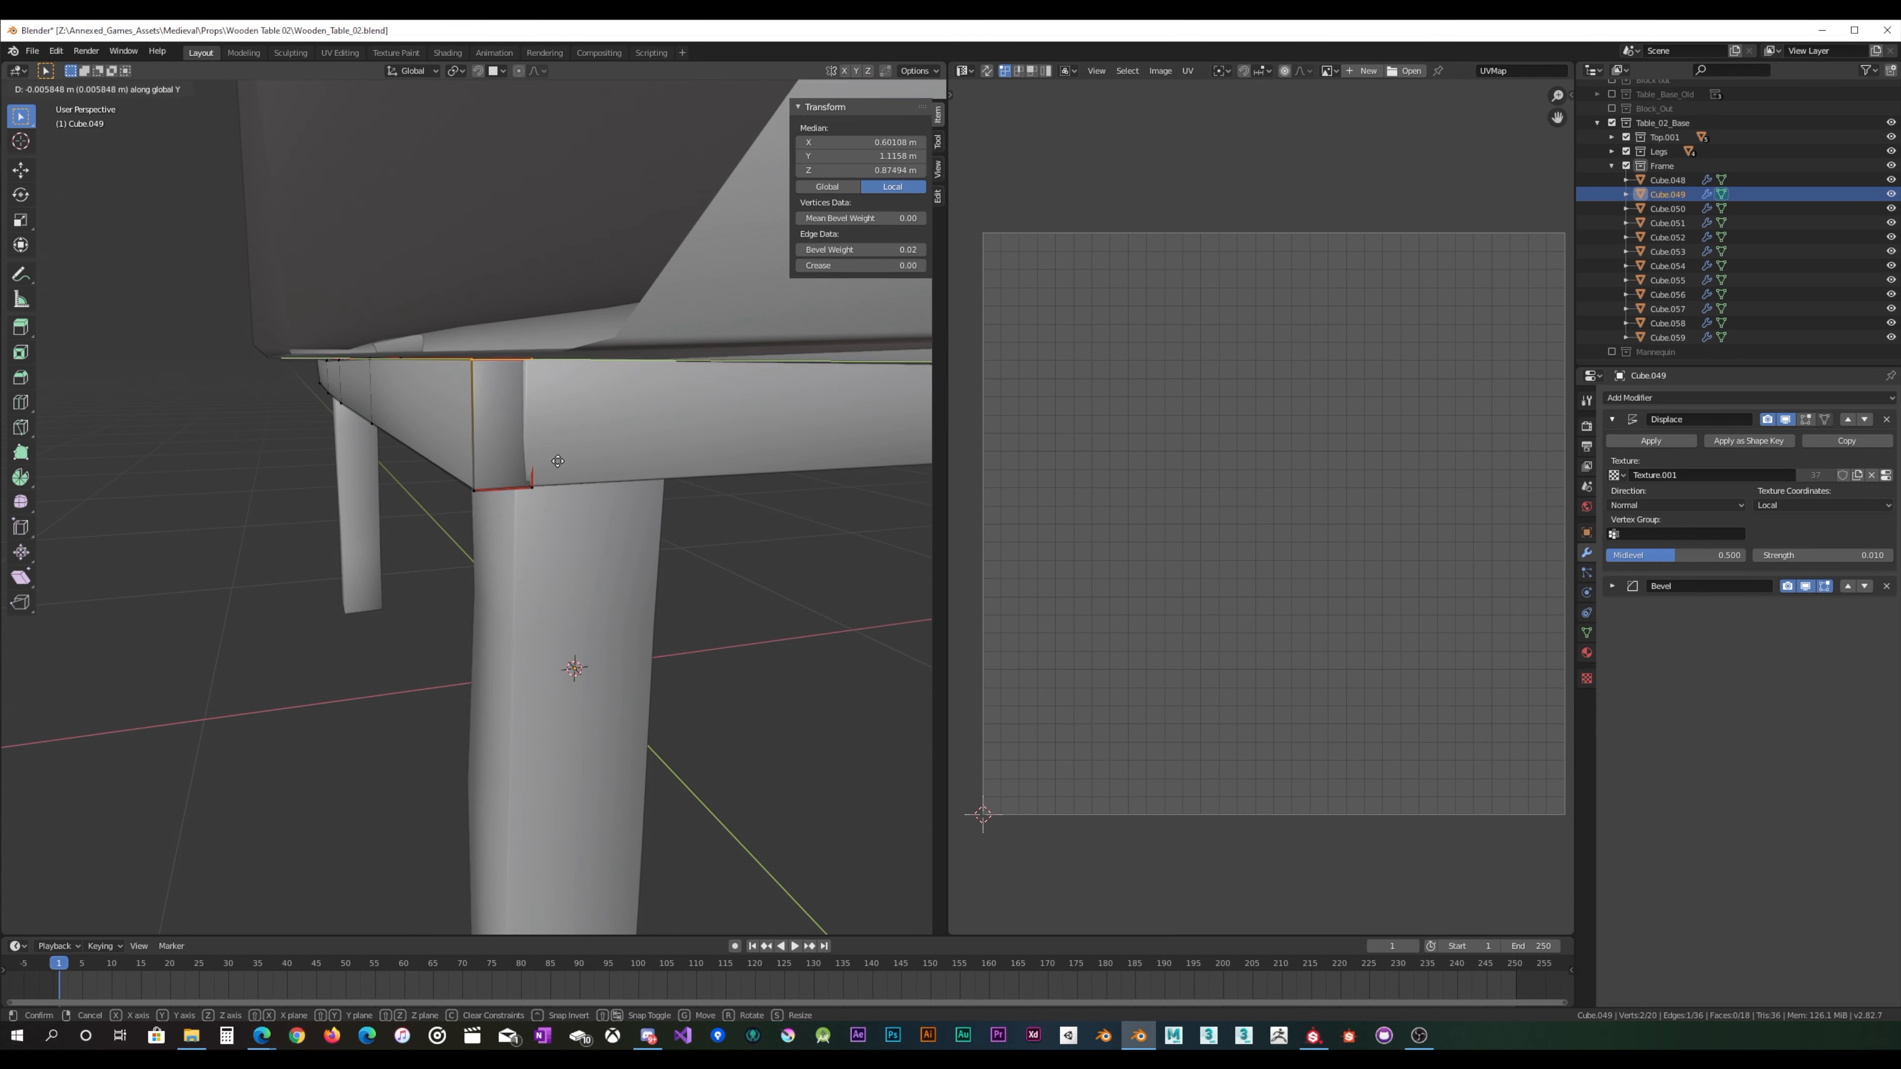
pyautogui.click(559, 468)
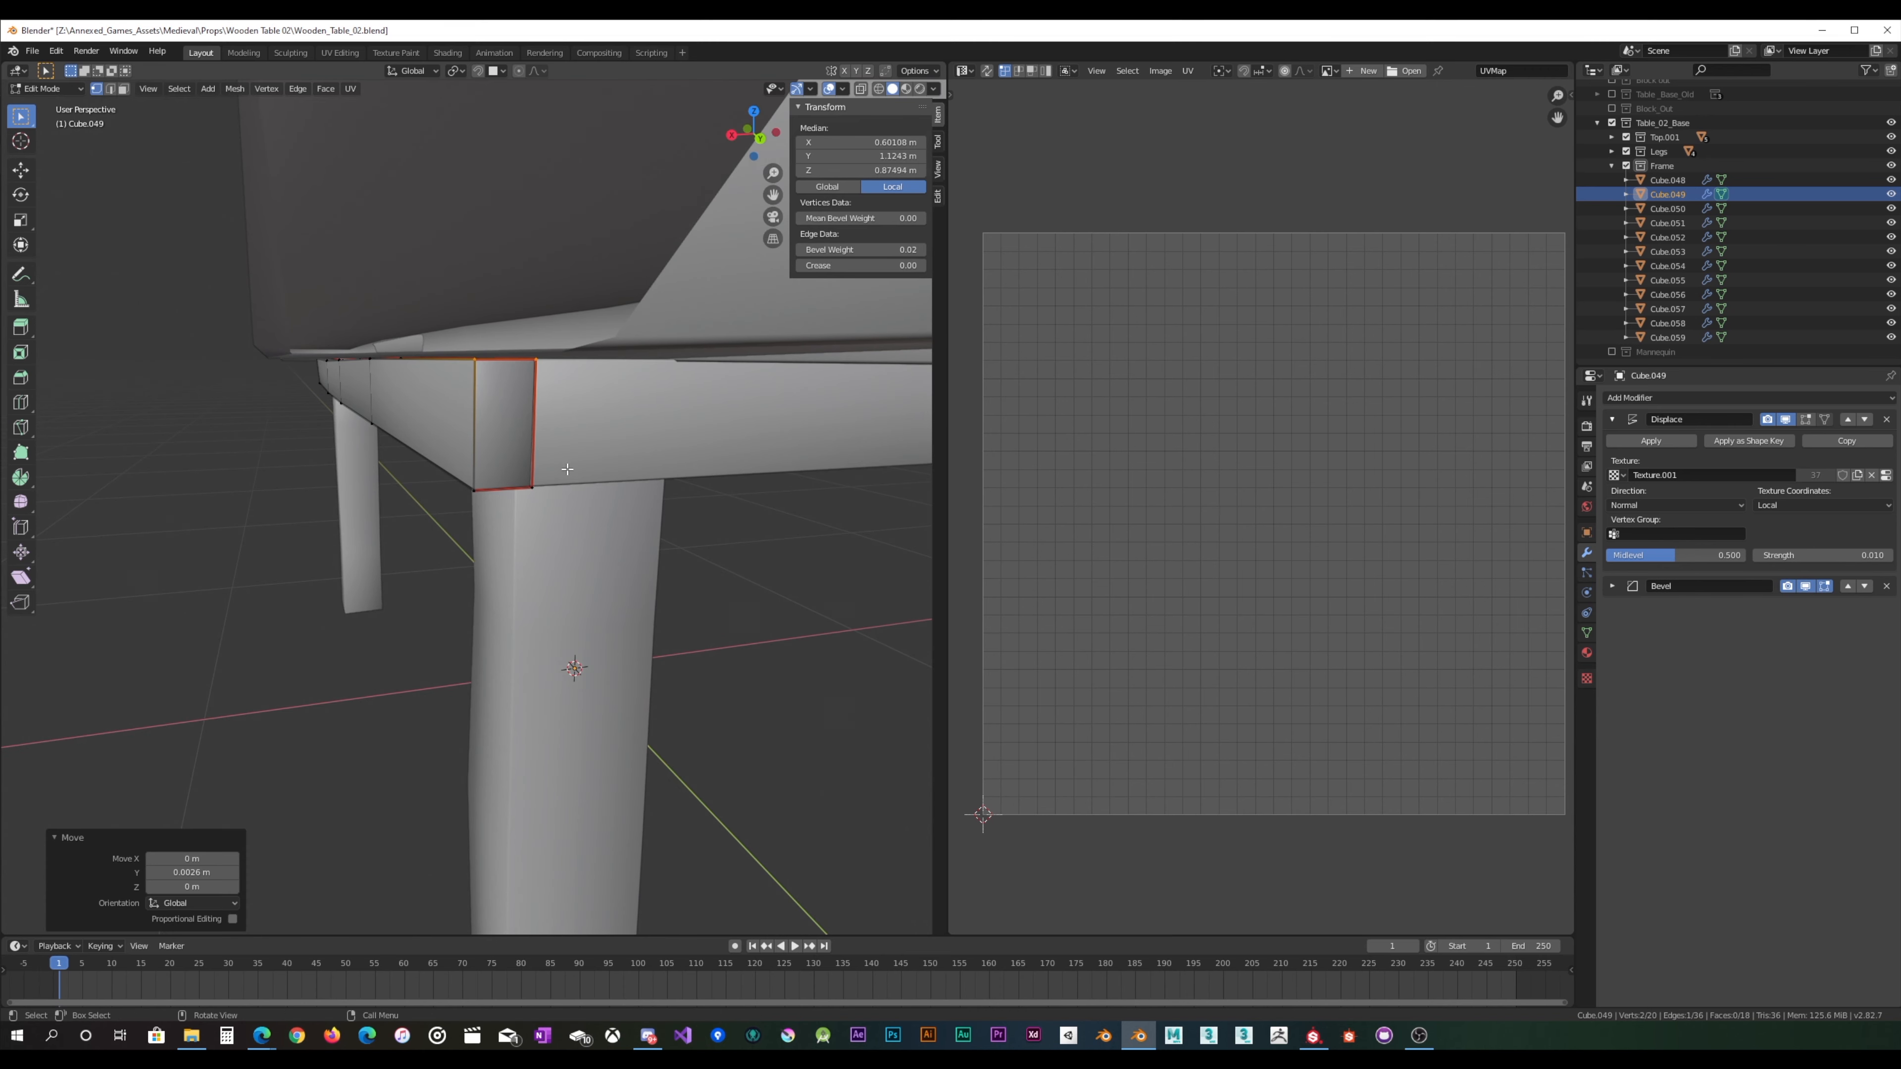
# Step: Pull that same upper end edge back about 0.0048 m along negative Y
pyautogui.press('g')
pyautogui.press('y')
pyautogui.click(567, 468)
# Step: Shift the lower edge of the positive X rail's positive Y end about 0.0014 m along negative Y
pyautogui.moveTo(567, 468); pyautogui.dragTo(572, 379, button='middle')
pyautogui.click(573, 380)
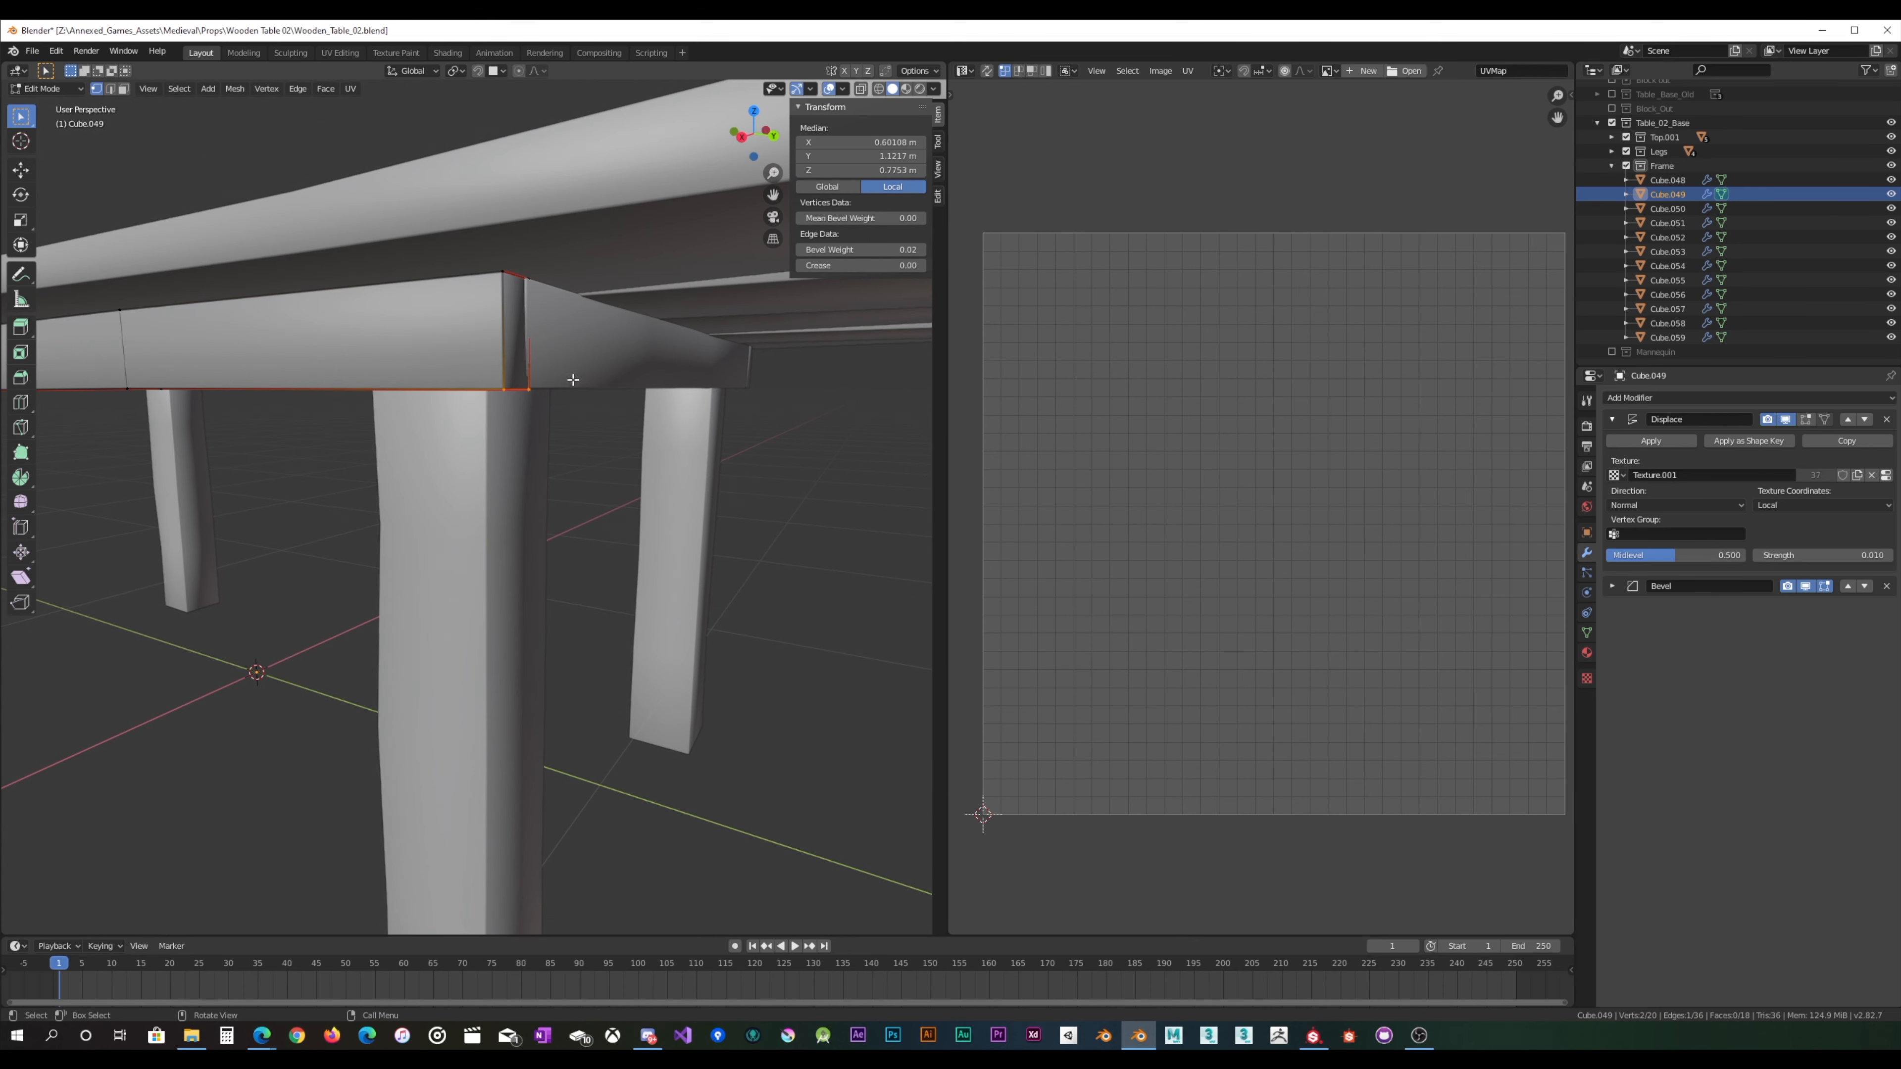
pyautogui.press('g')
pyautogui.press('y')
pyautogui.click(497, 351)
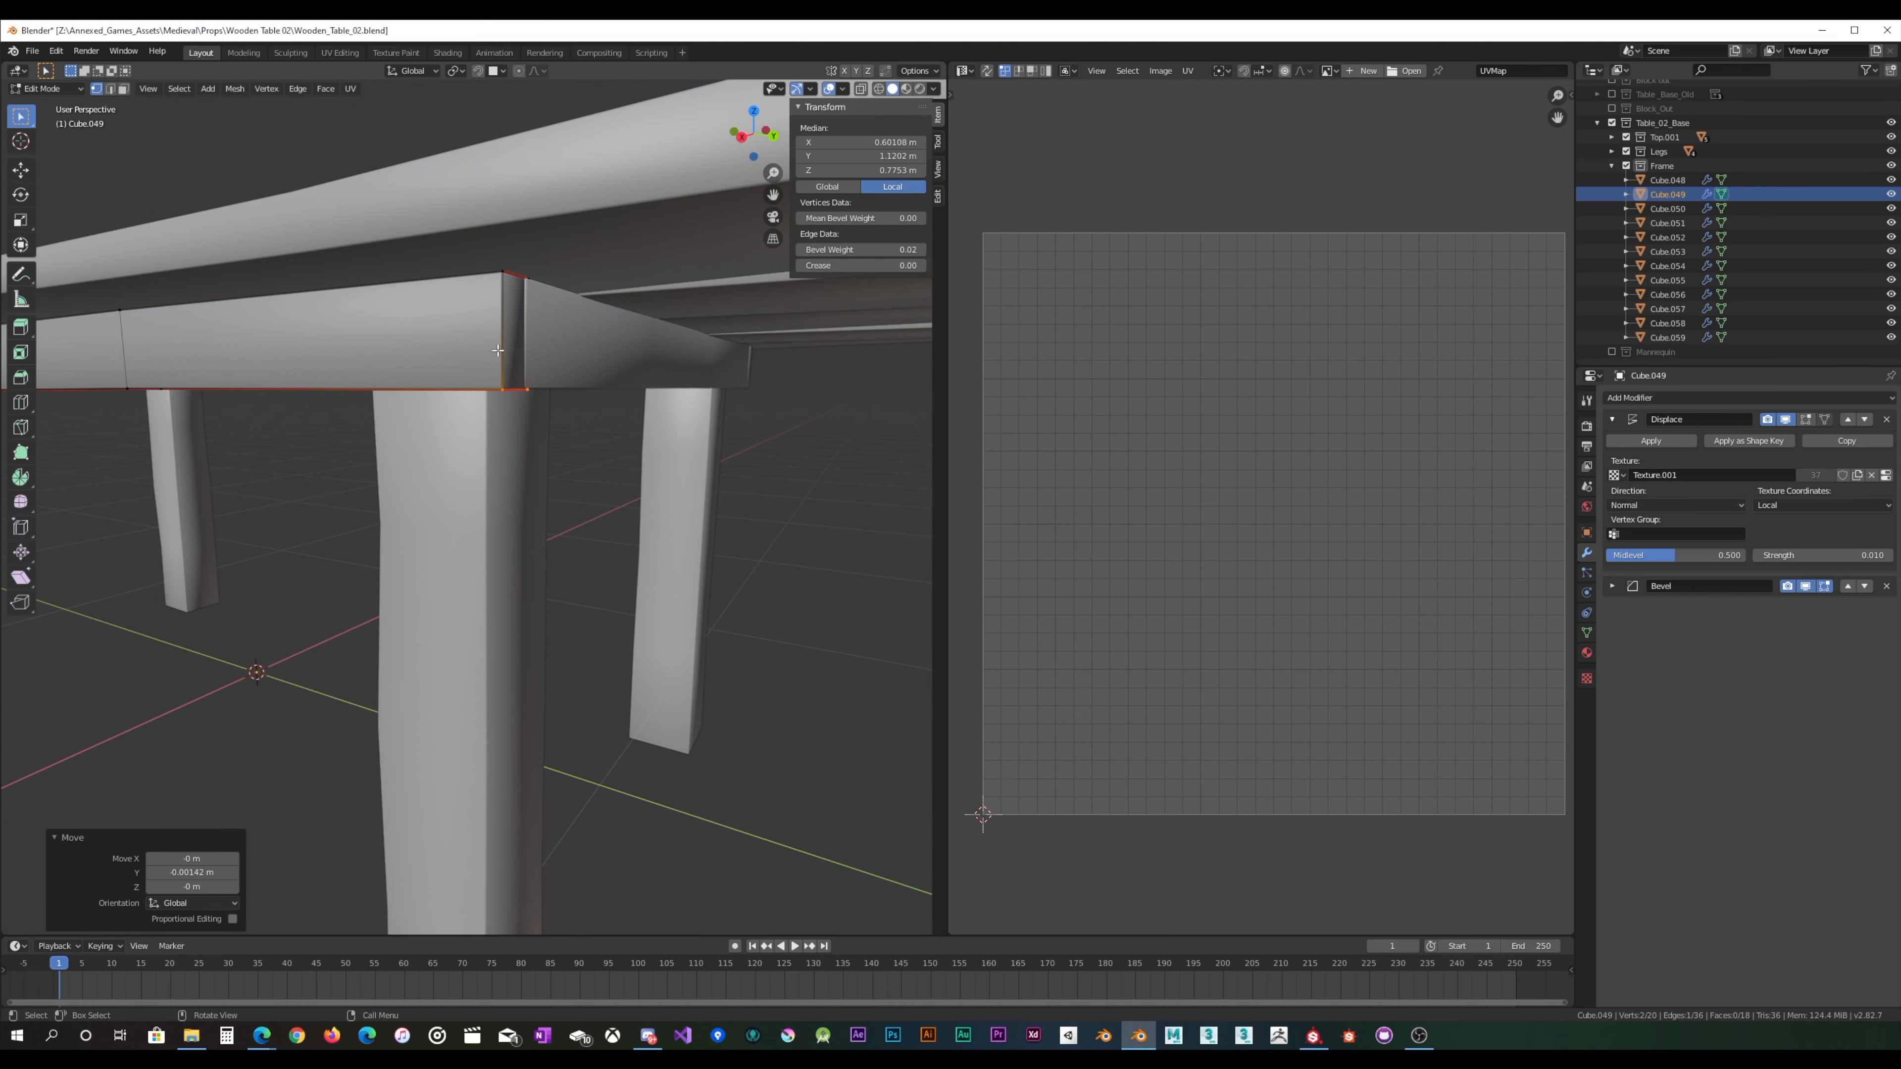
# Step: Shift the upper outer corner vertex at the positive X rail's positive Y end about 0.0063 m along positive Y
pyautogui.click(515, 264)
pyautogui.press('g')
pyautogui.press('y')
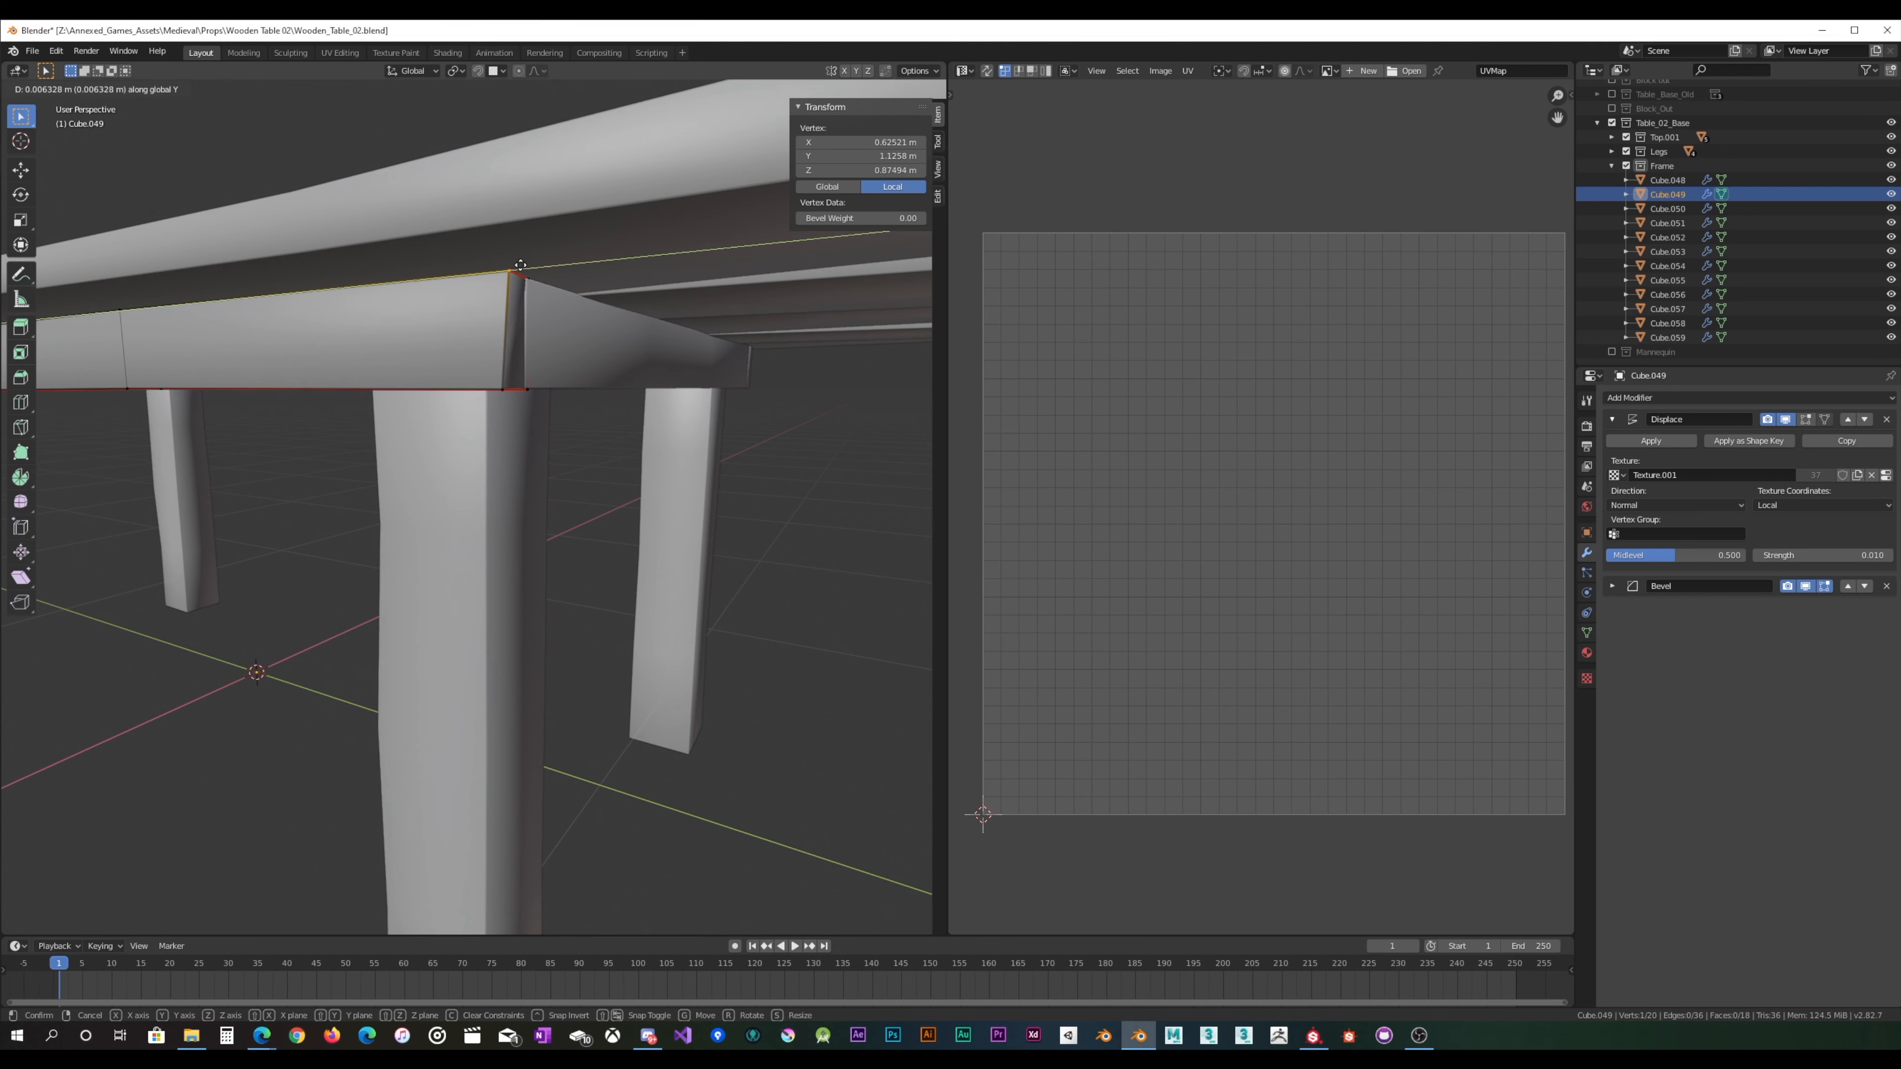
pyautogui.click(520, 265)
# Step: Shift the inner vertical edge at the positive X rail's positive Y end about 0.0066 m along positive X
pyautogui.moveTo(520, 264); pyautogui.dragTo(480, 285, button='middle')
pyautogui.keyDown('shift'); pyautogui.click(274, 372); pyautogui.keyUp('shift')
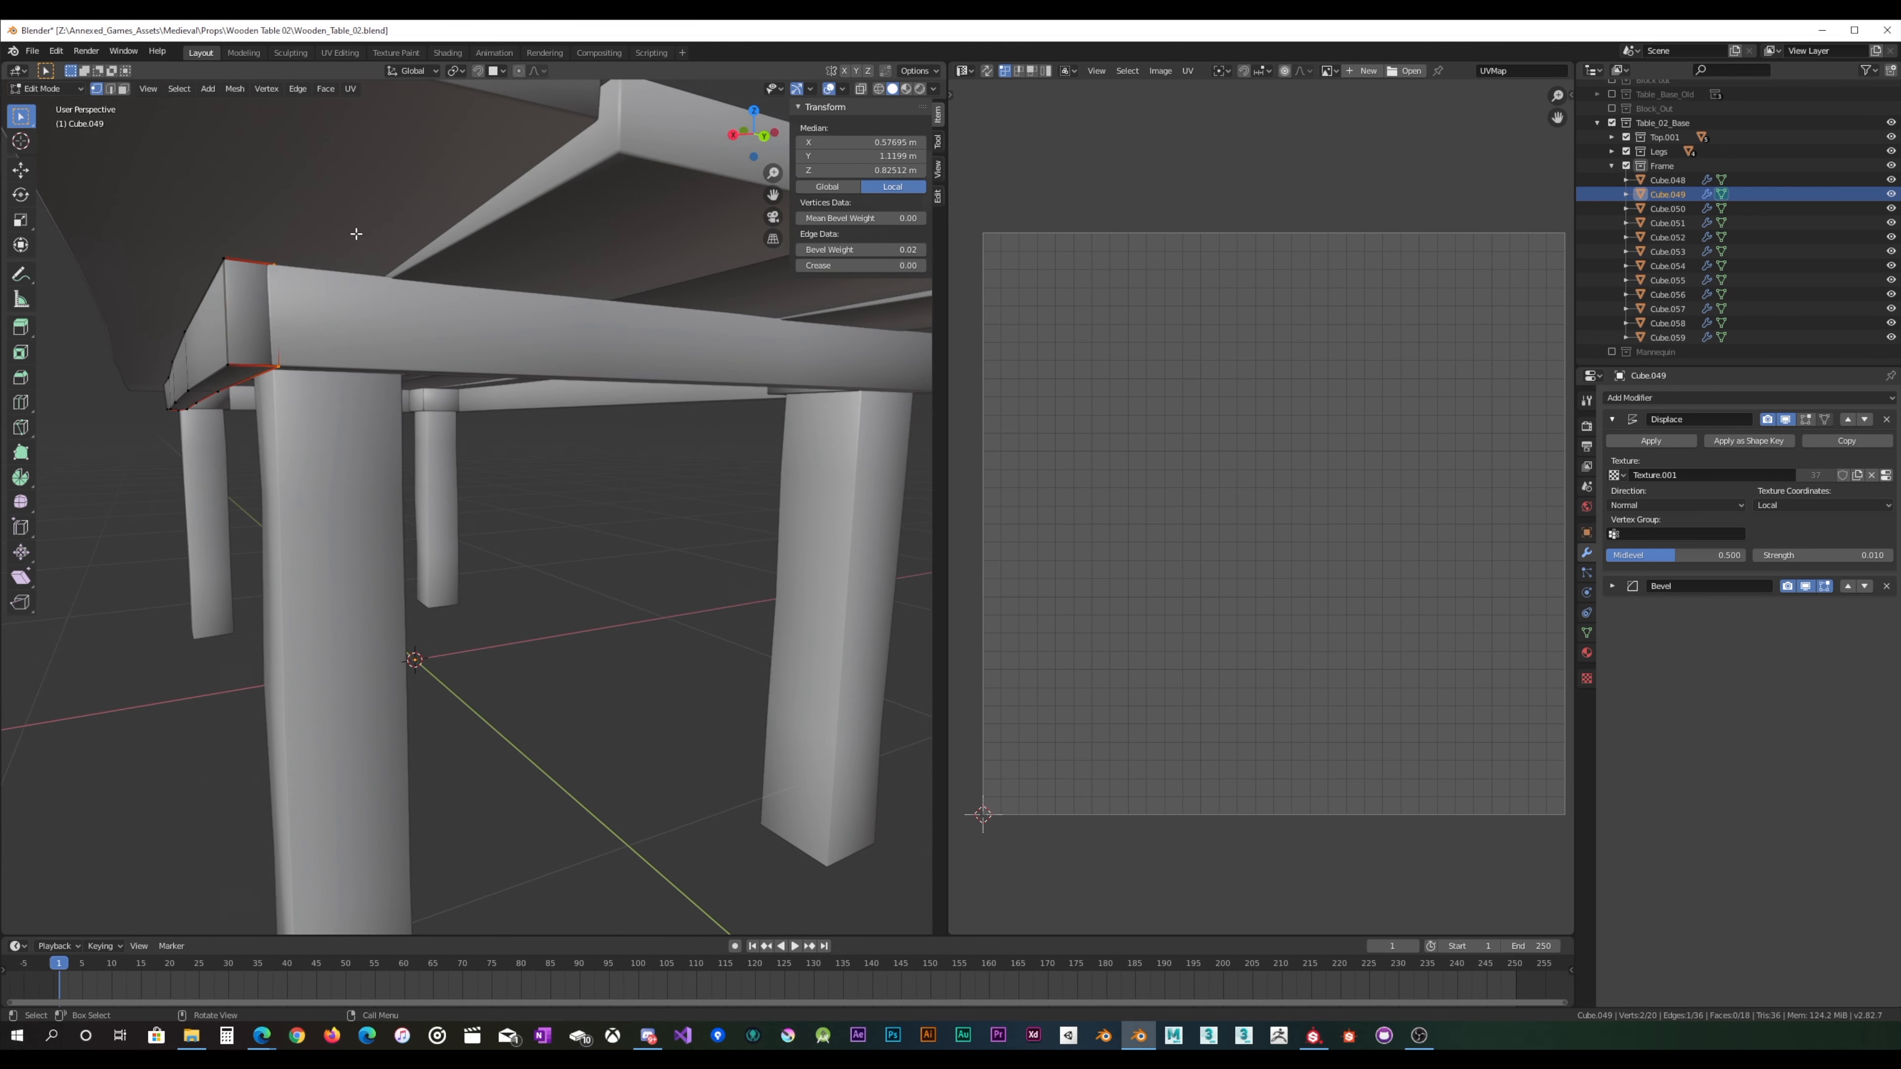
pyautogui.press('g')
pyautogui.press('x')
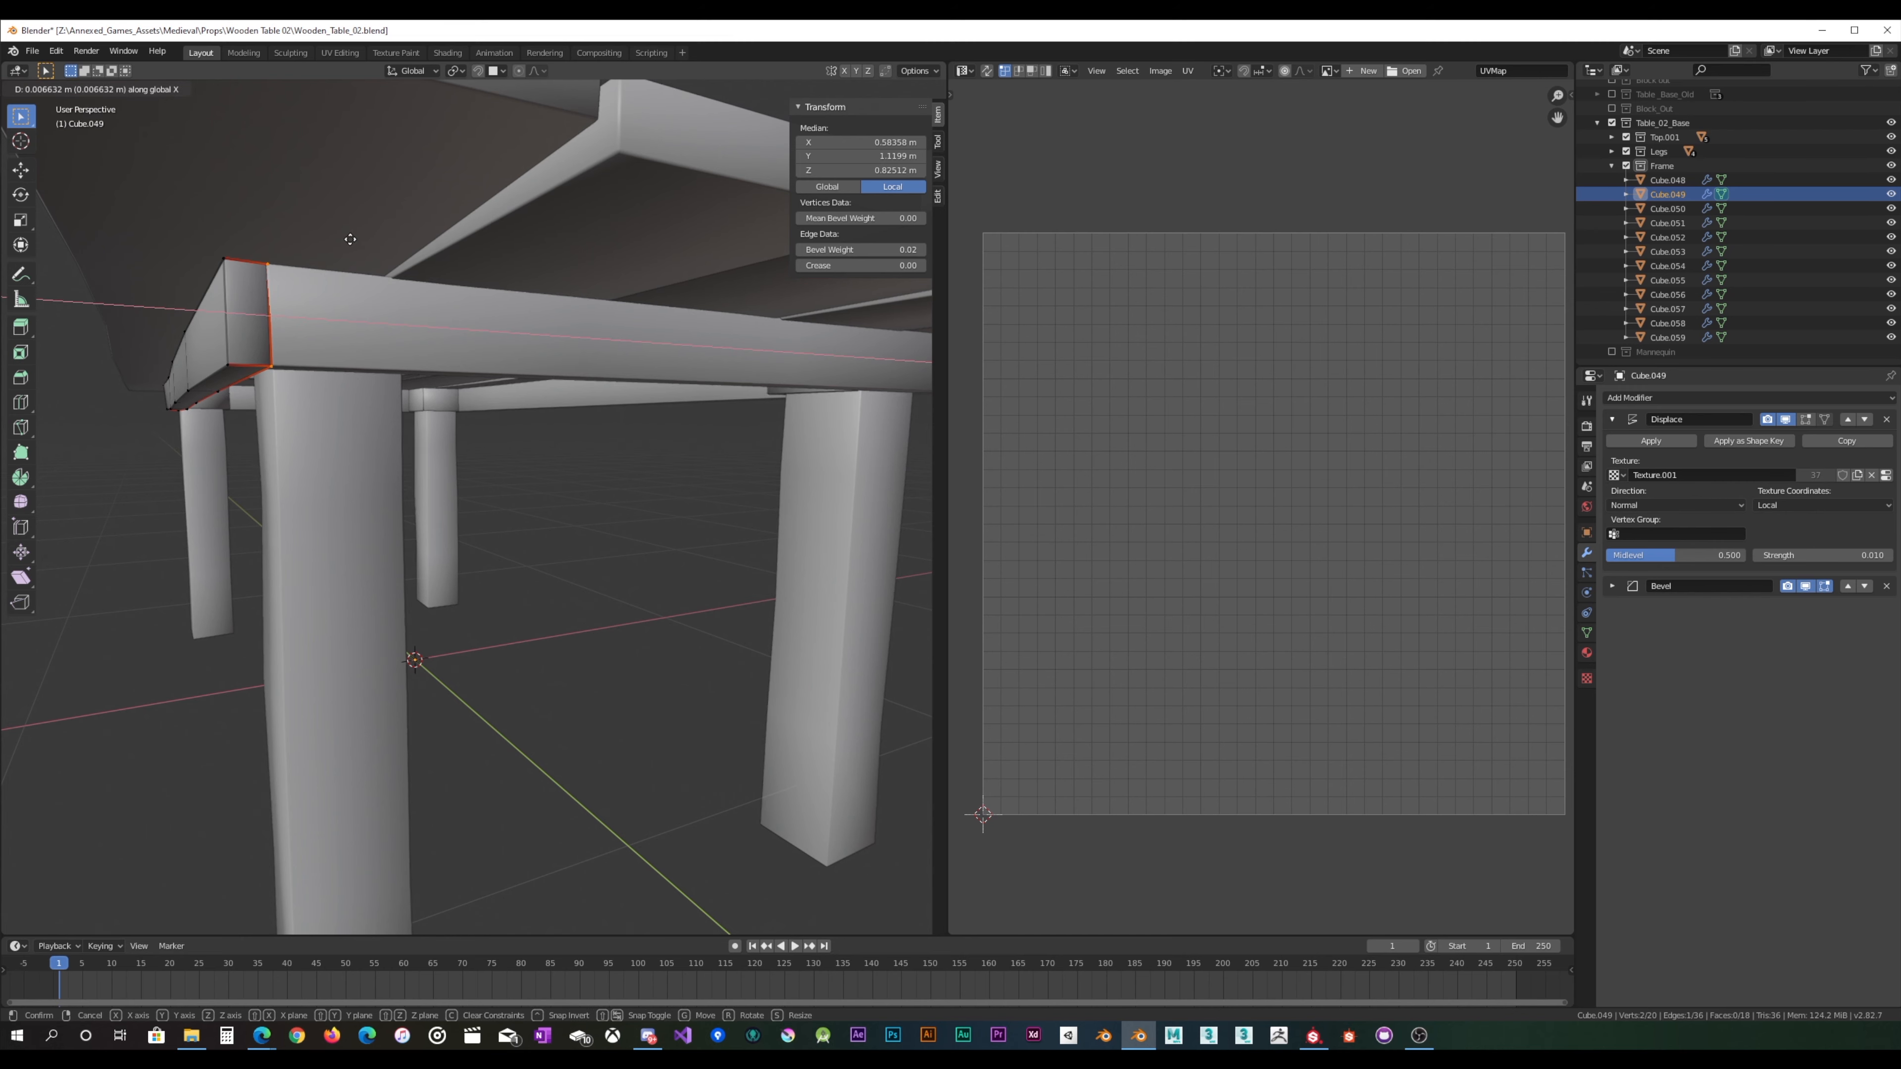
pyautogui.click(350, 239)
pyautogui.scroll(2, 338, 287)
pyautogui.scroll(3, 338, 286)
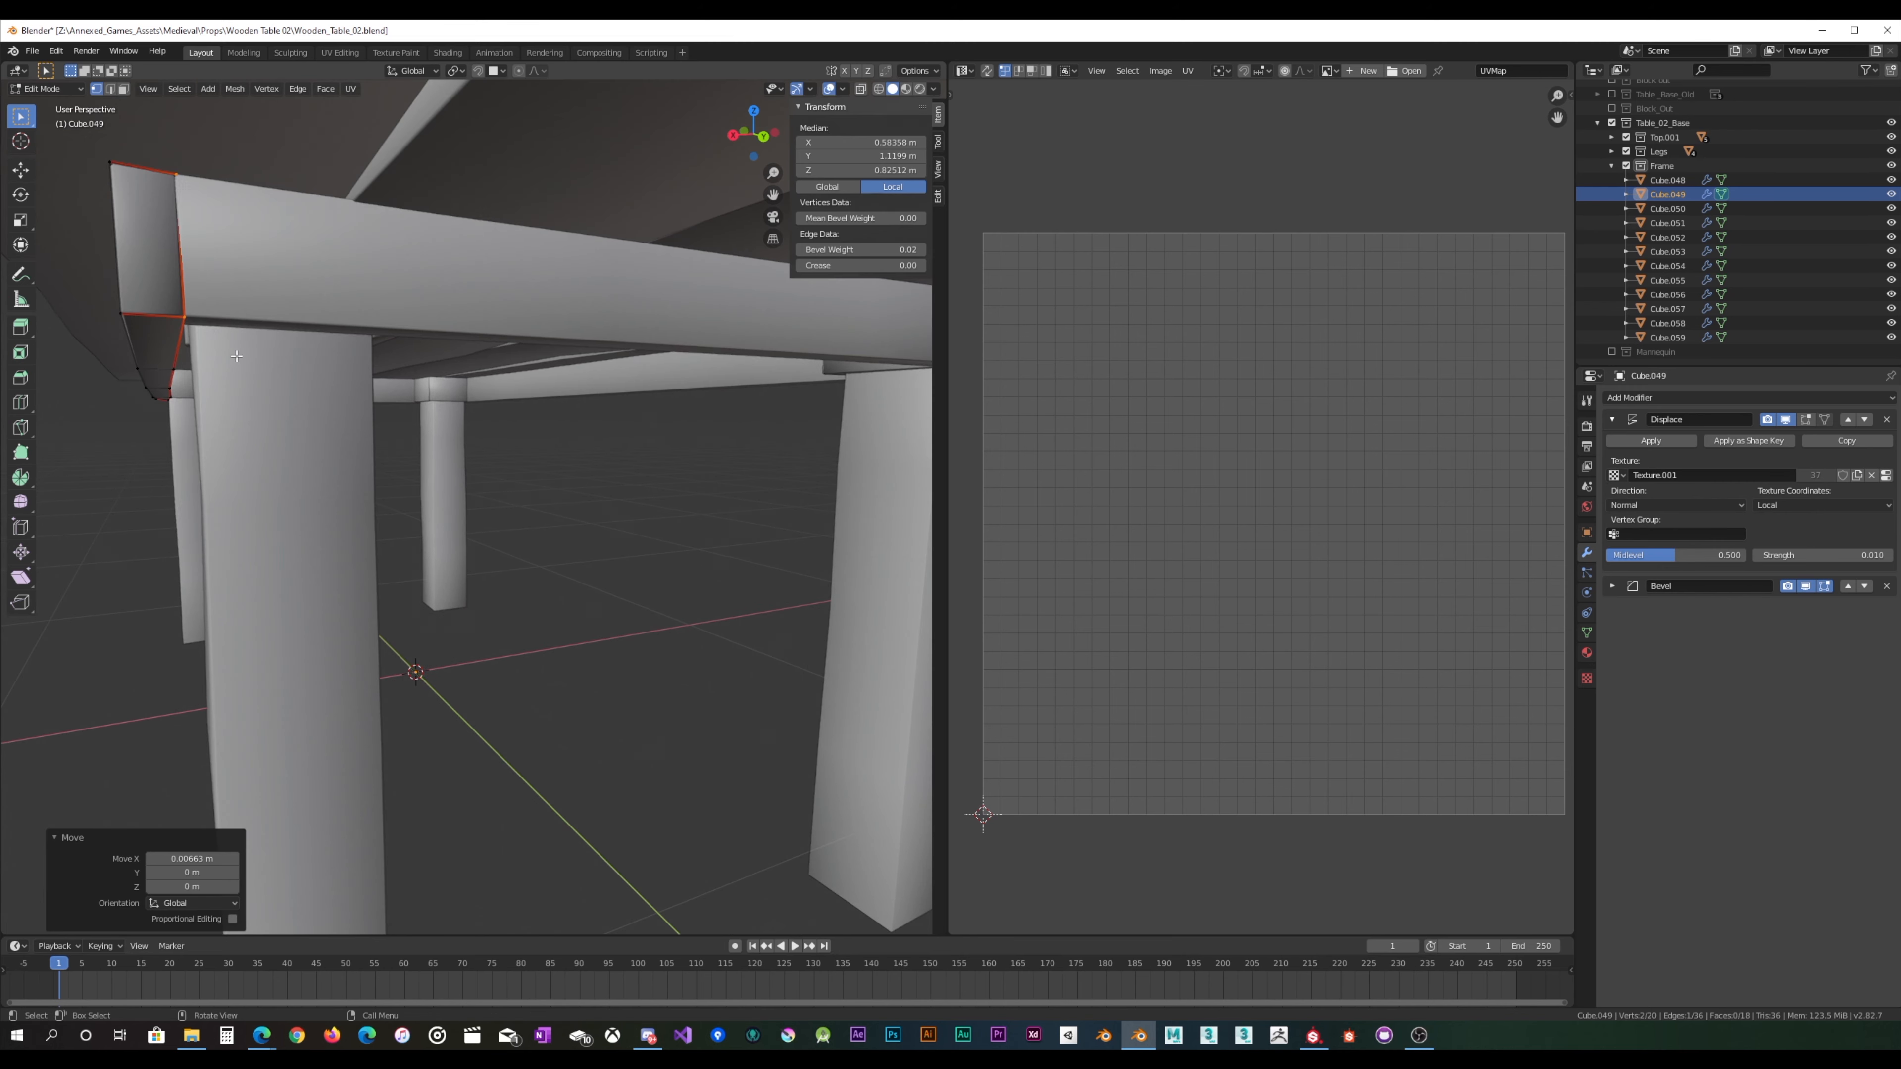
# Step: Switch to editing the positive Y rail and shift its upper edge at the positive X end about 0.0048 m along negative X
pyautogui.hotkey('alt', 'a')
pyautogui.press('Tab')
pyautogui.click(308, 280)
pyautogui.press('Tab')
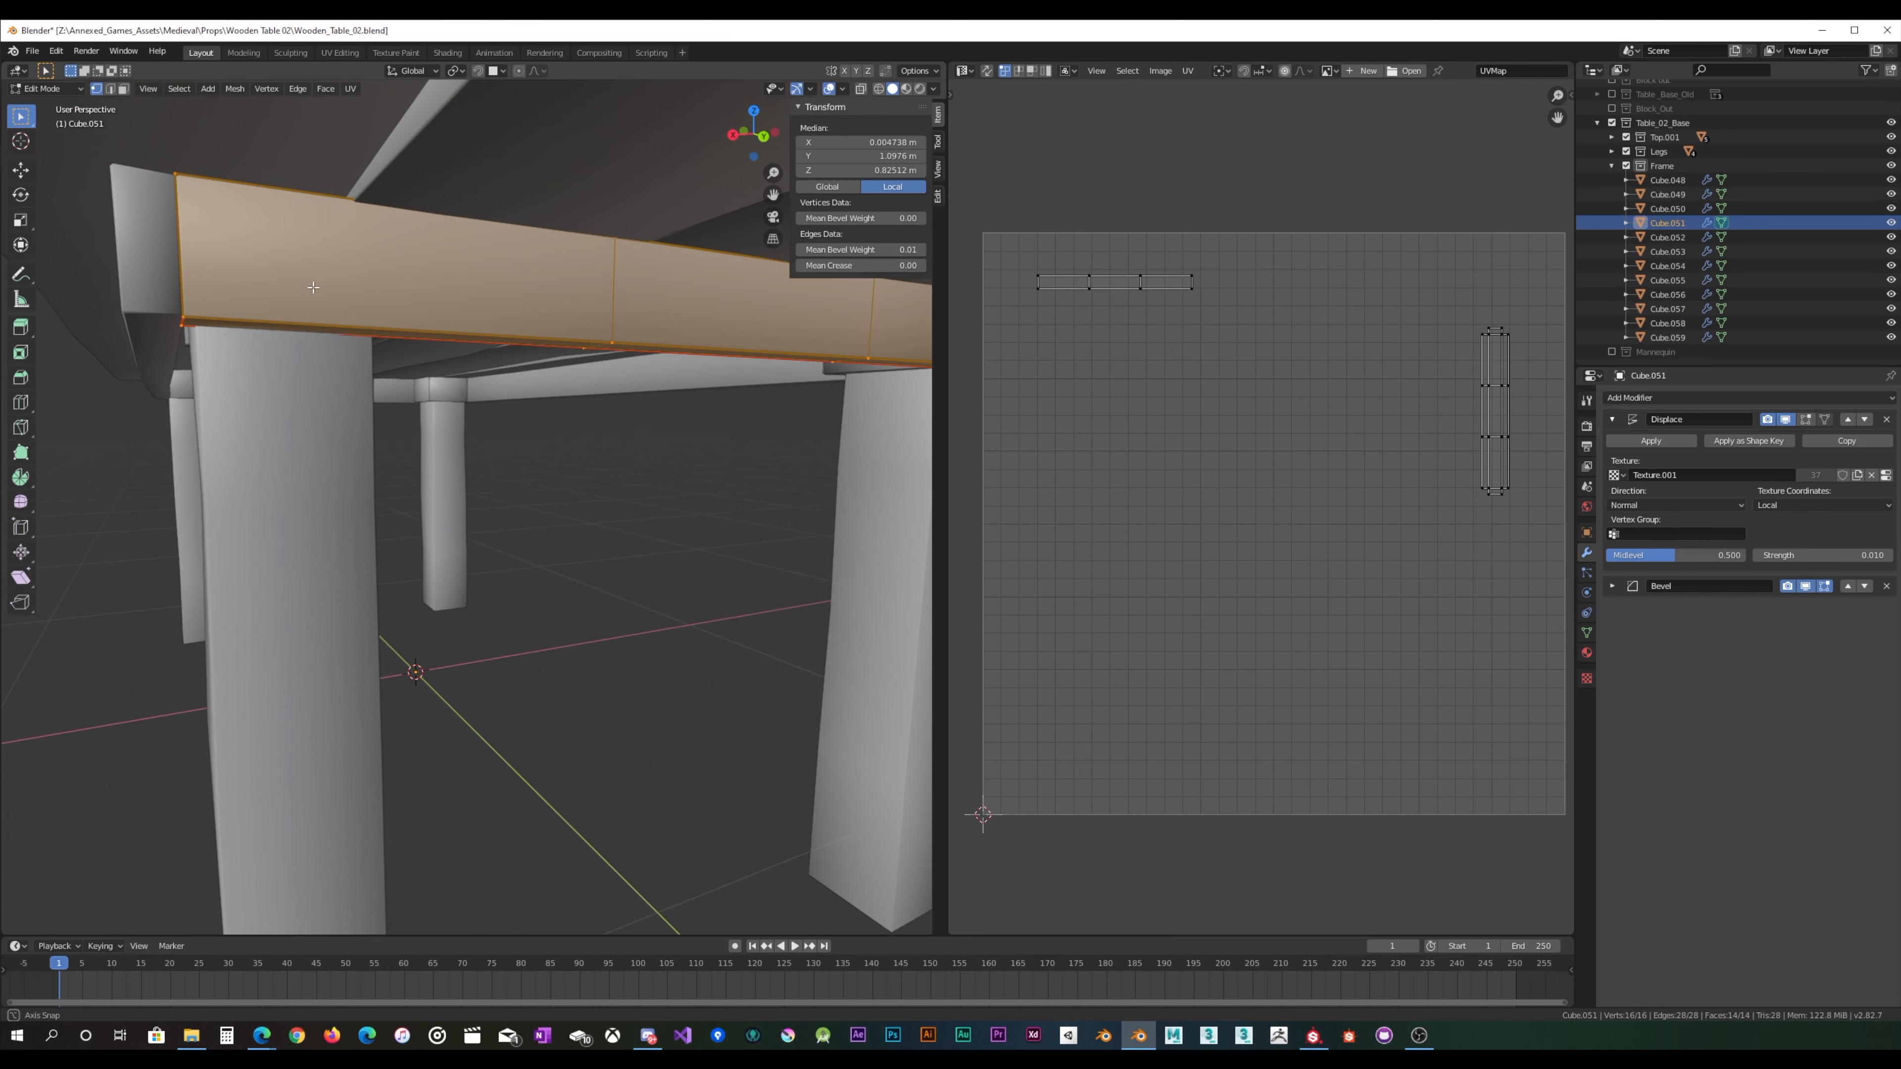
pyautogui.moveTo(308, 279); pyautogui.dragTo(317, 279, button='middle')
pyautogui.moveTo(172, 241); pyautogui.dragTo(277, 141)
pyautogui.press('g')
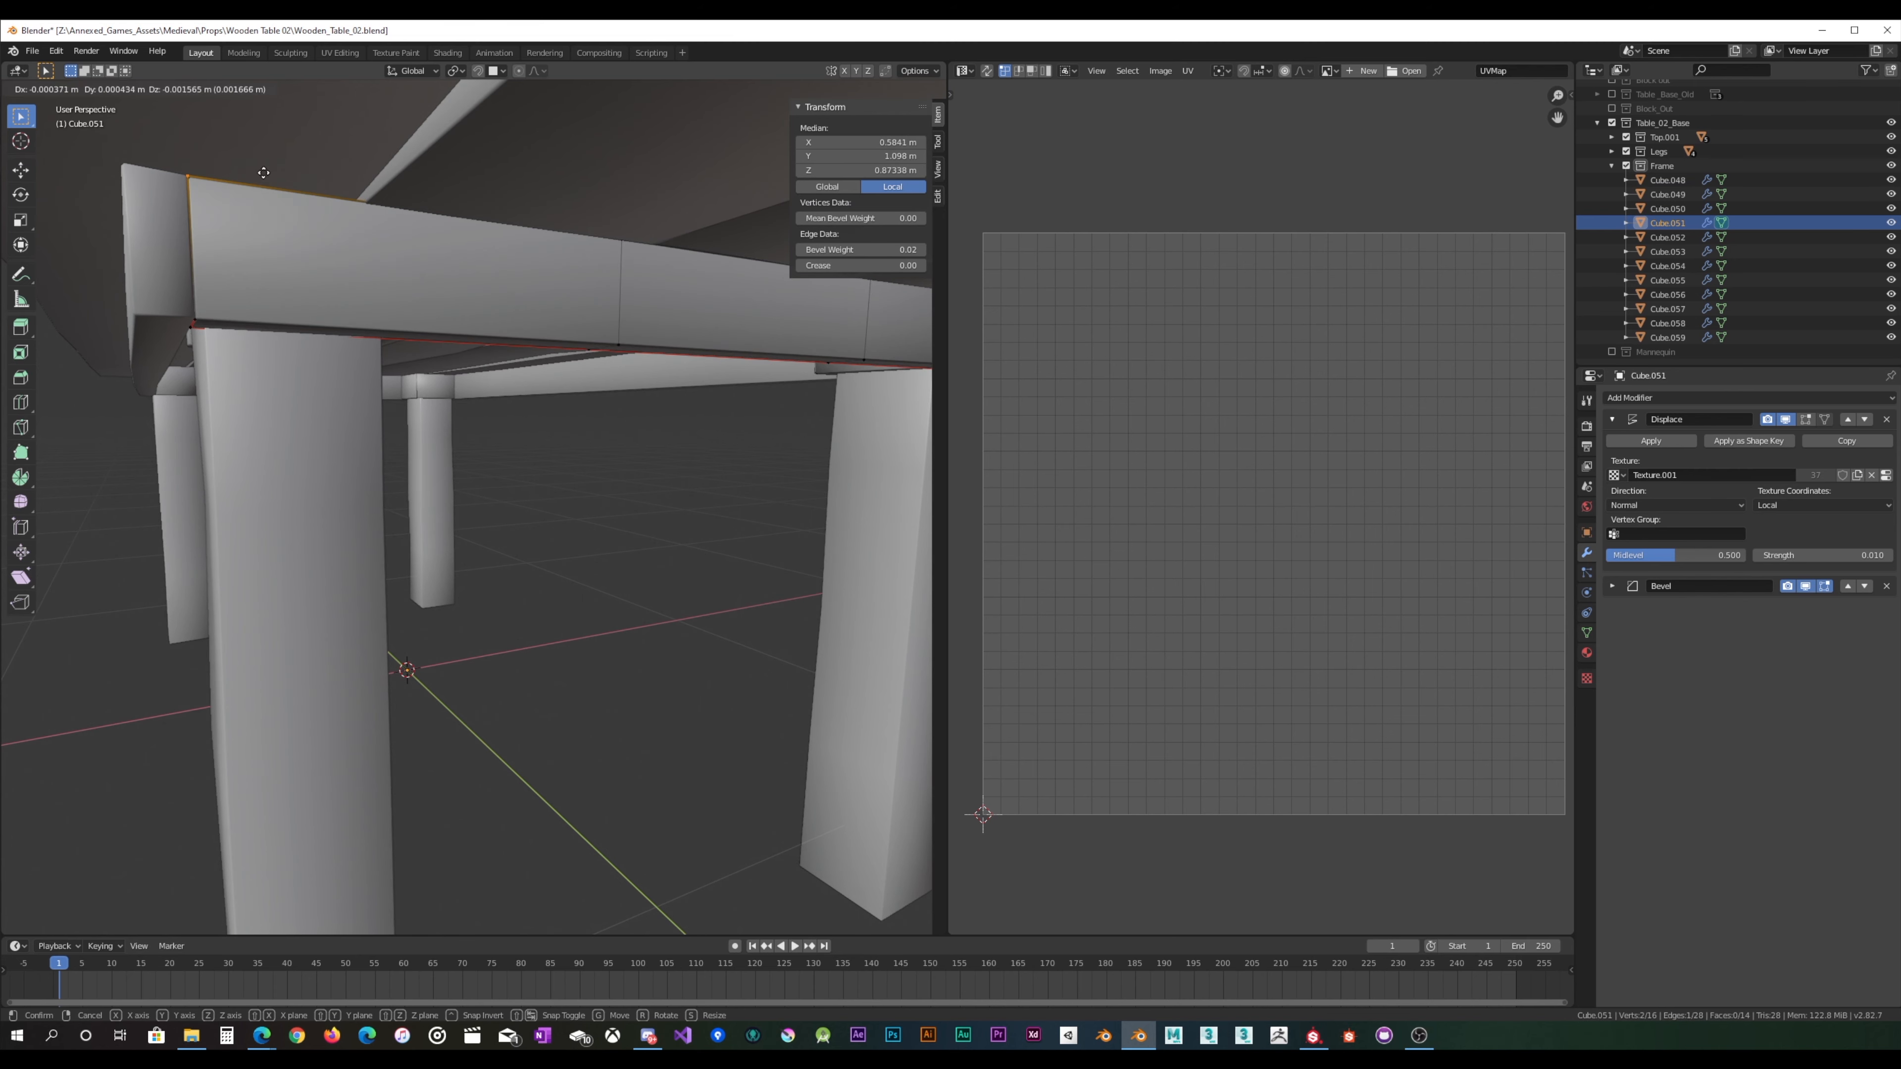
pyautogui.press('x')
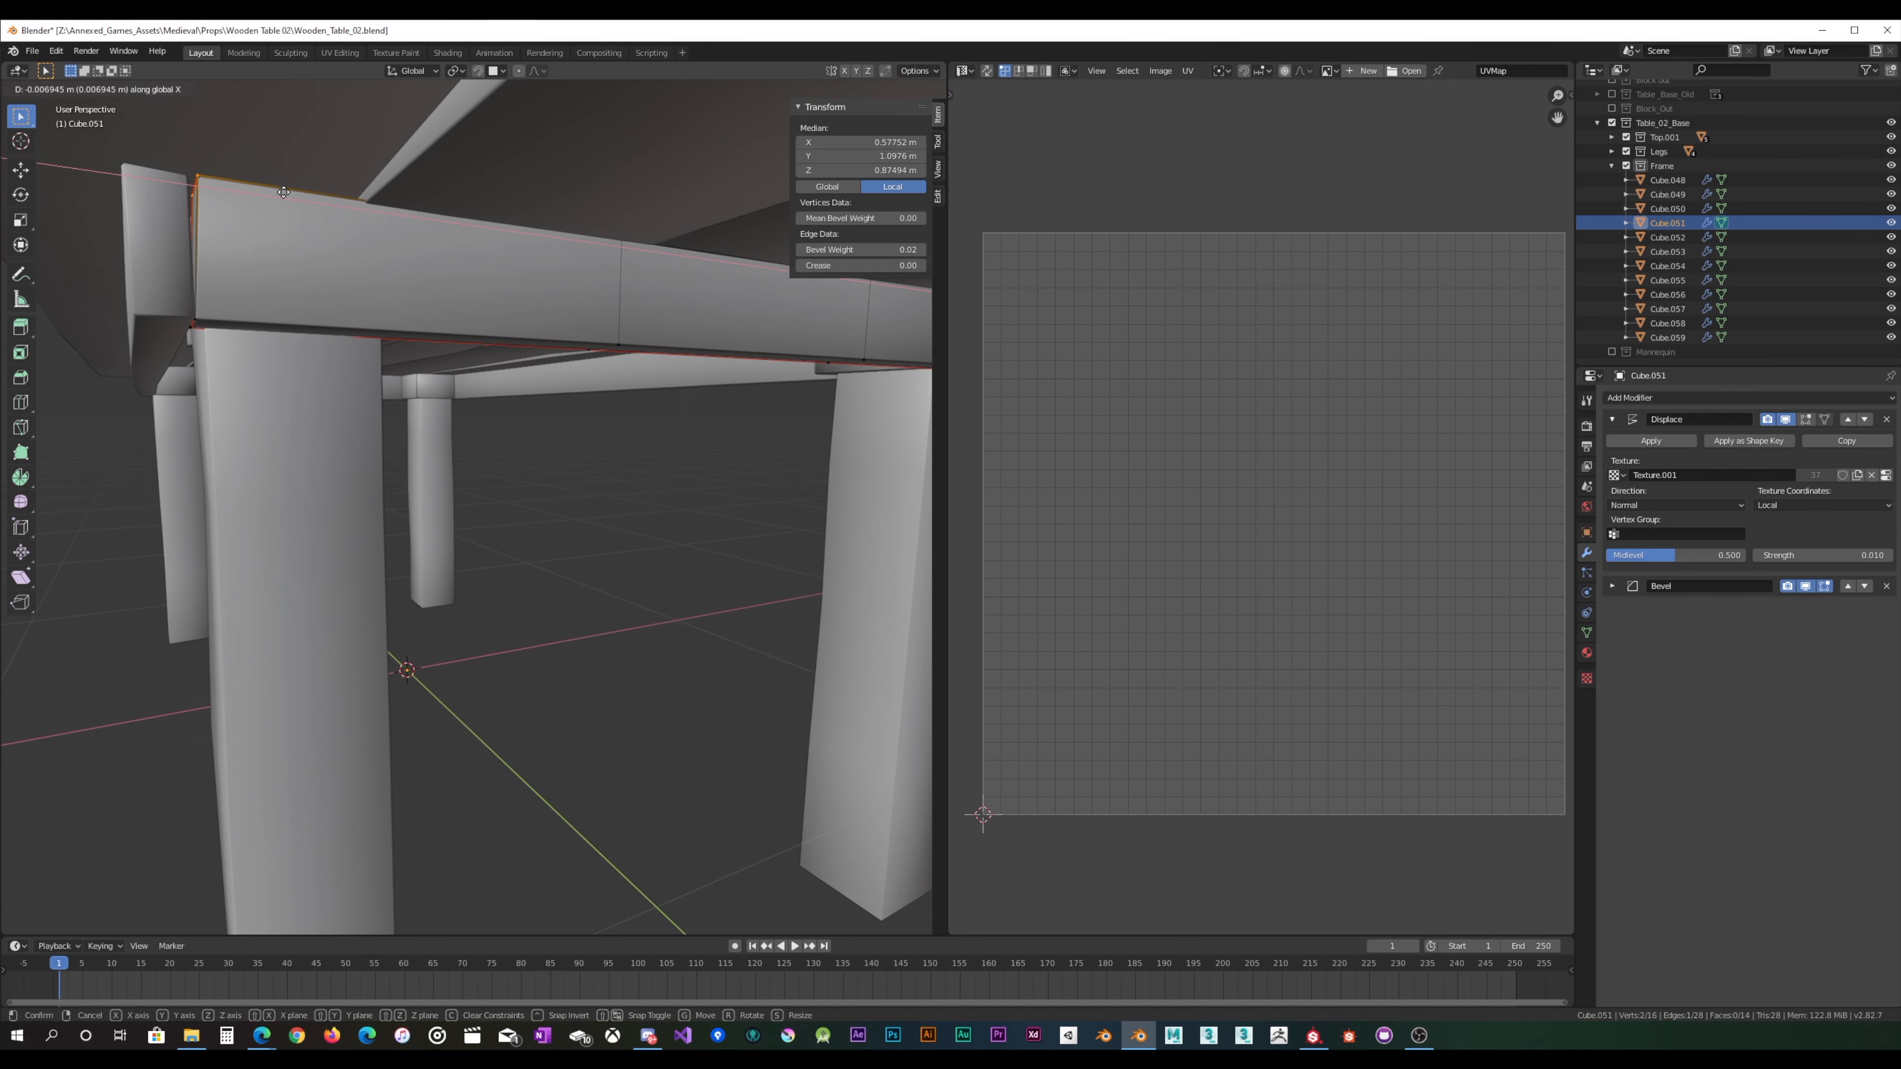
pyautogui.click(282, 193)
pyautogui.moveTo(277, 199); pyautogui.dragTo(267, 206, button='middle')
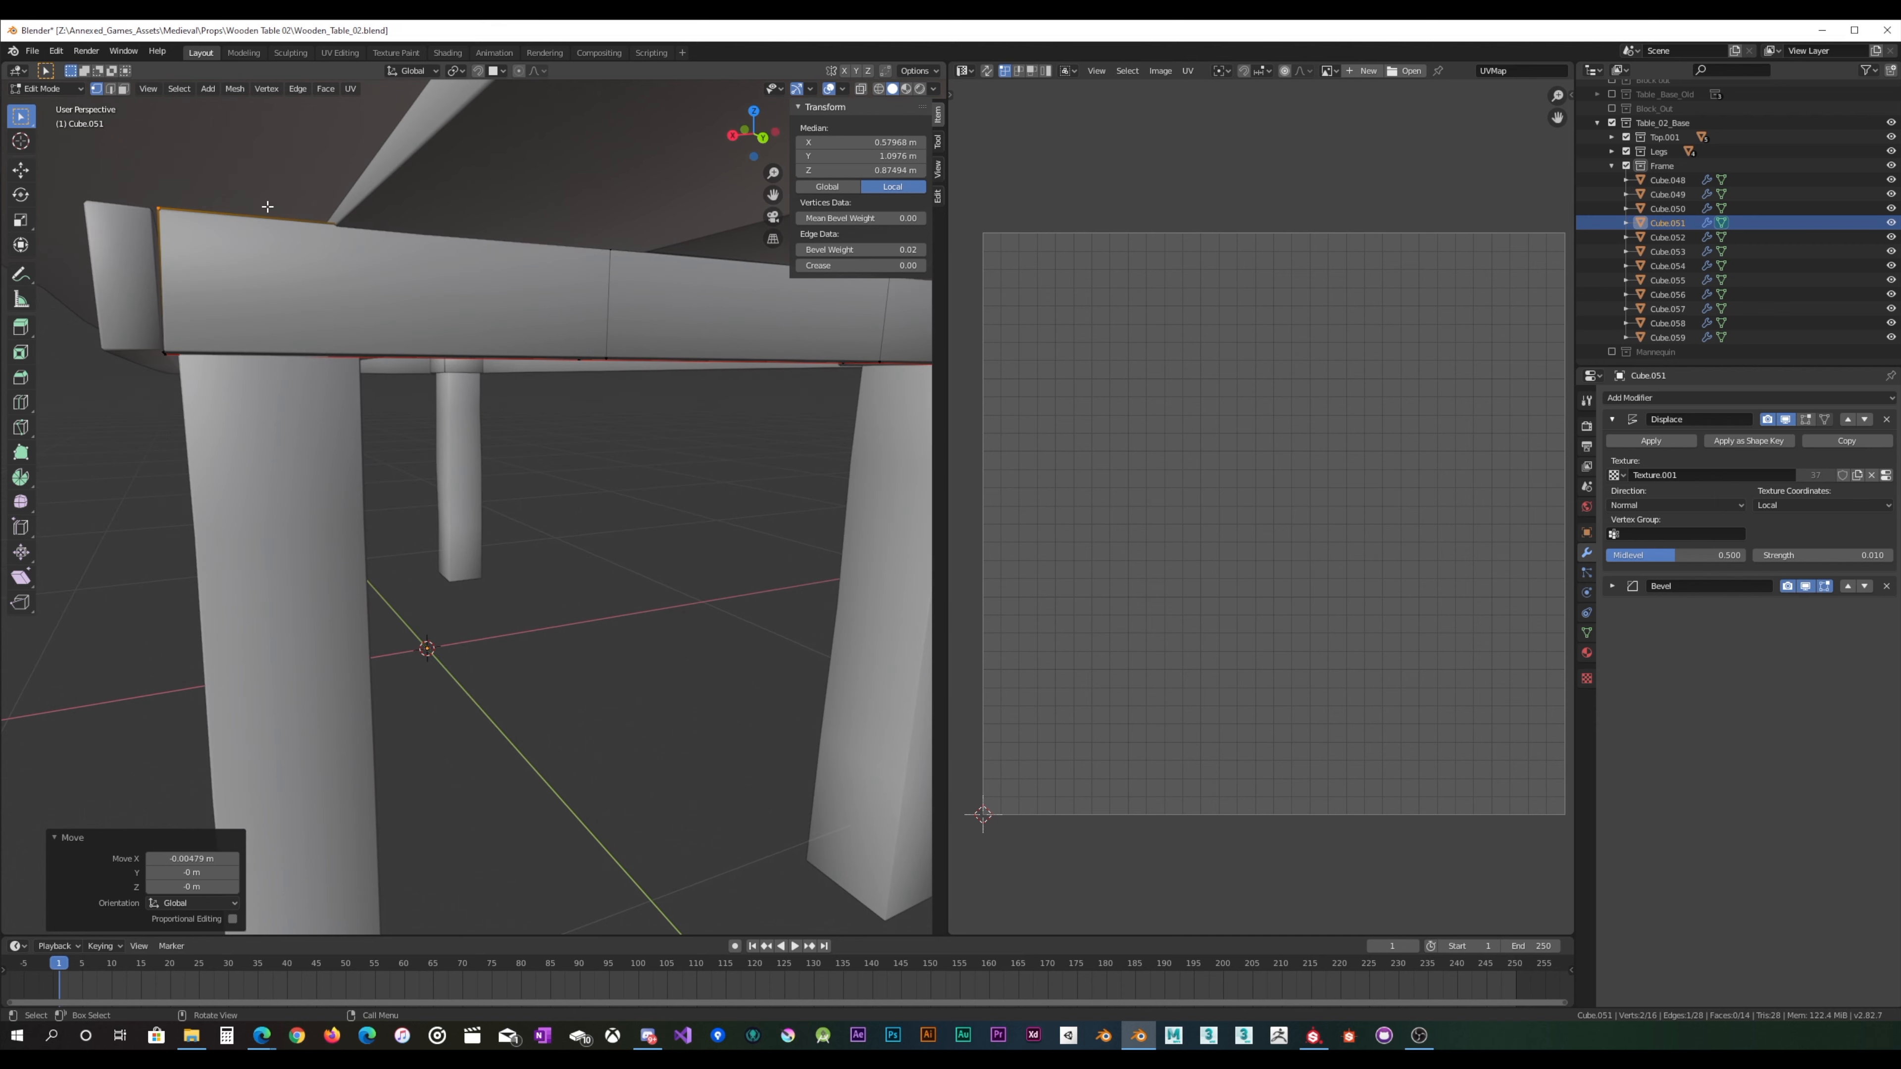
# Step: Turn on X-ray and shift the upper outer corner vertex at the positive Y rail's positive X end about 0.0034 m along negative X
pyautogui.click(860, 89)
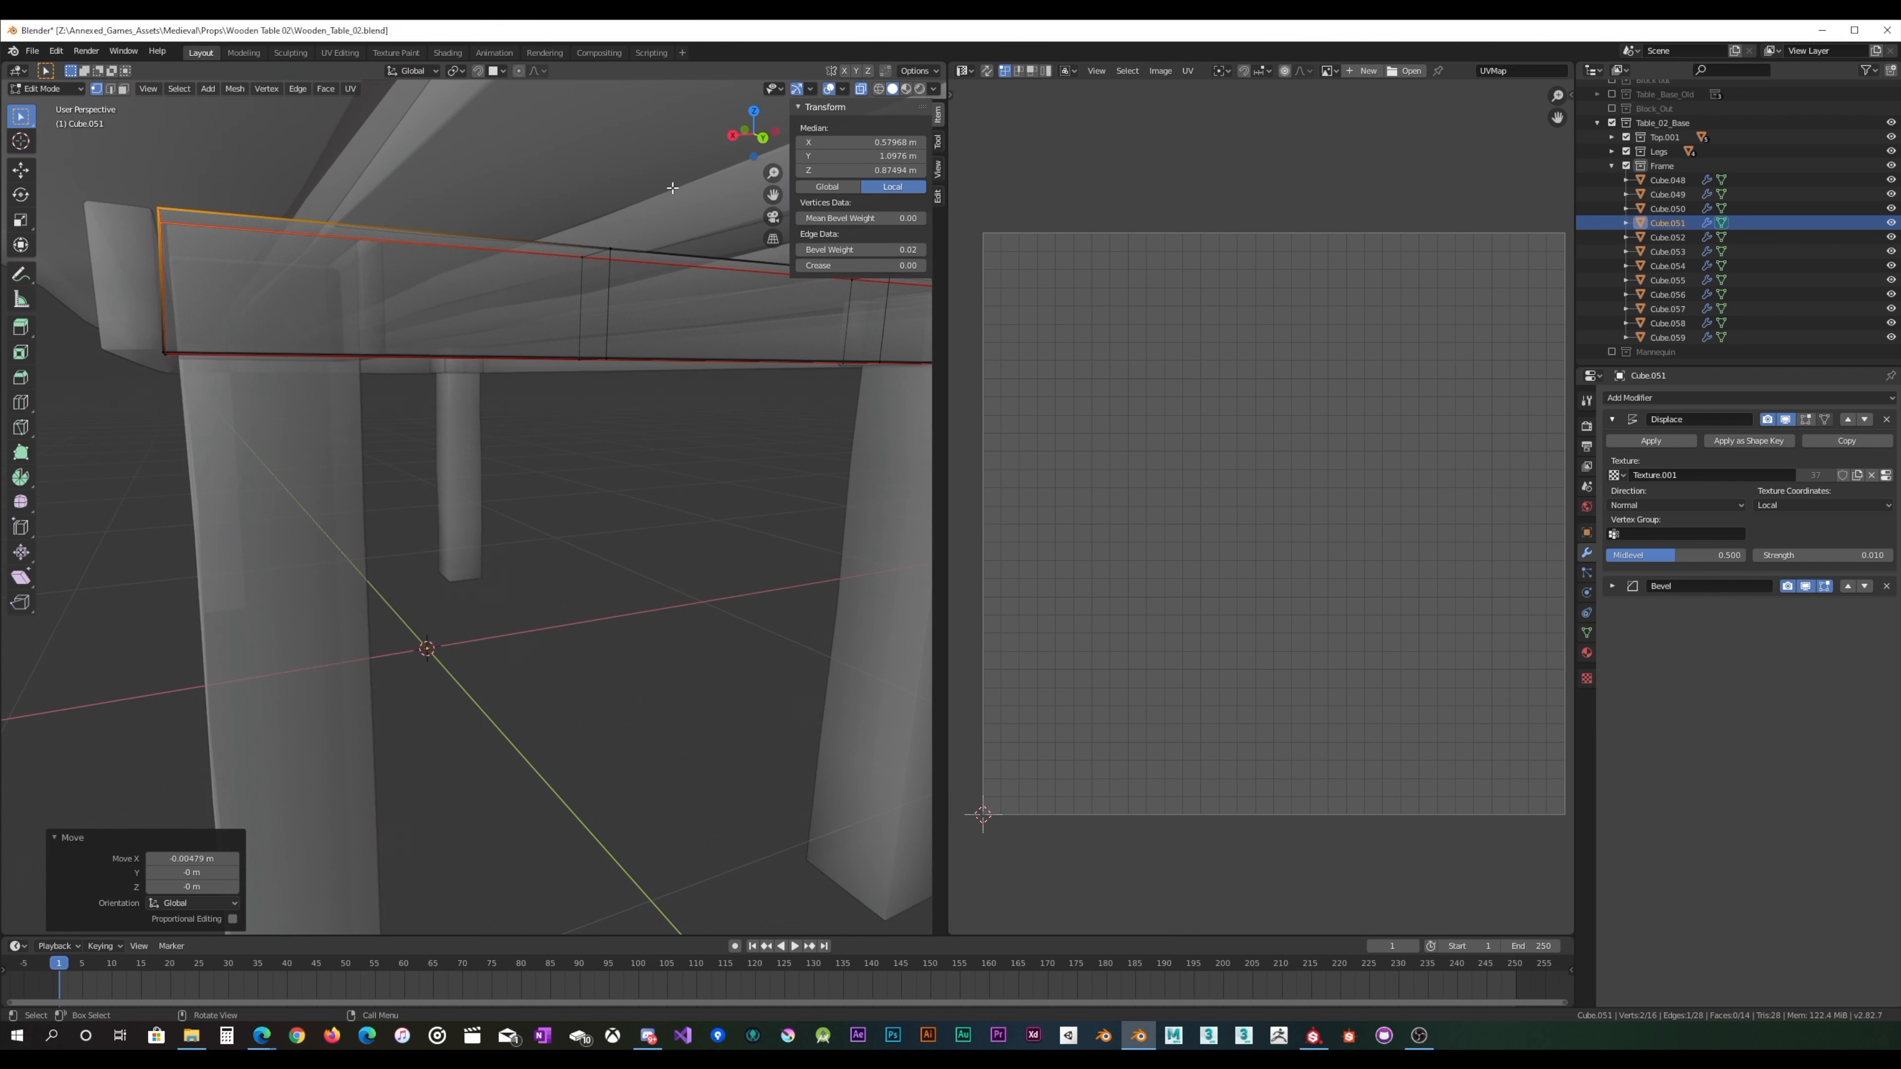
pyautogui.click(168, 222)
pyautogui.click(165, 205)
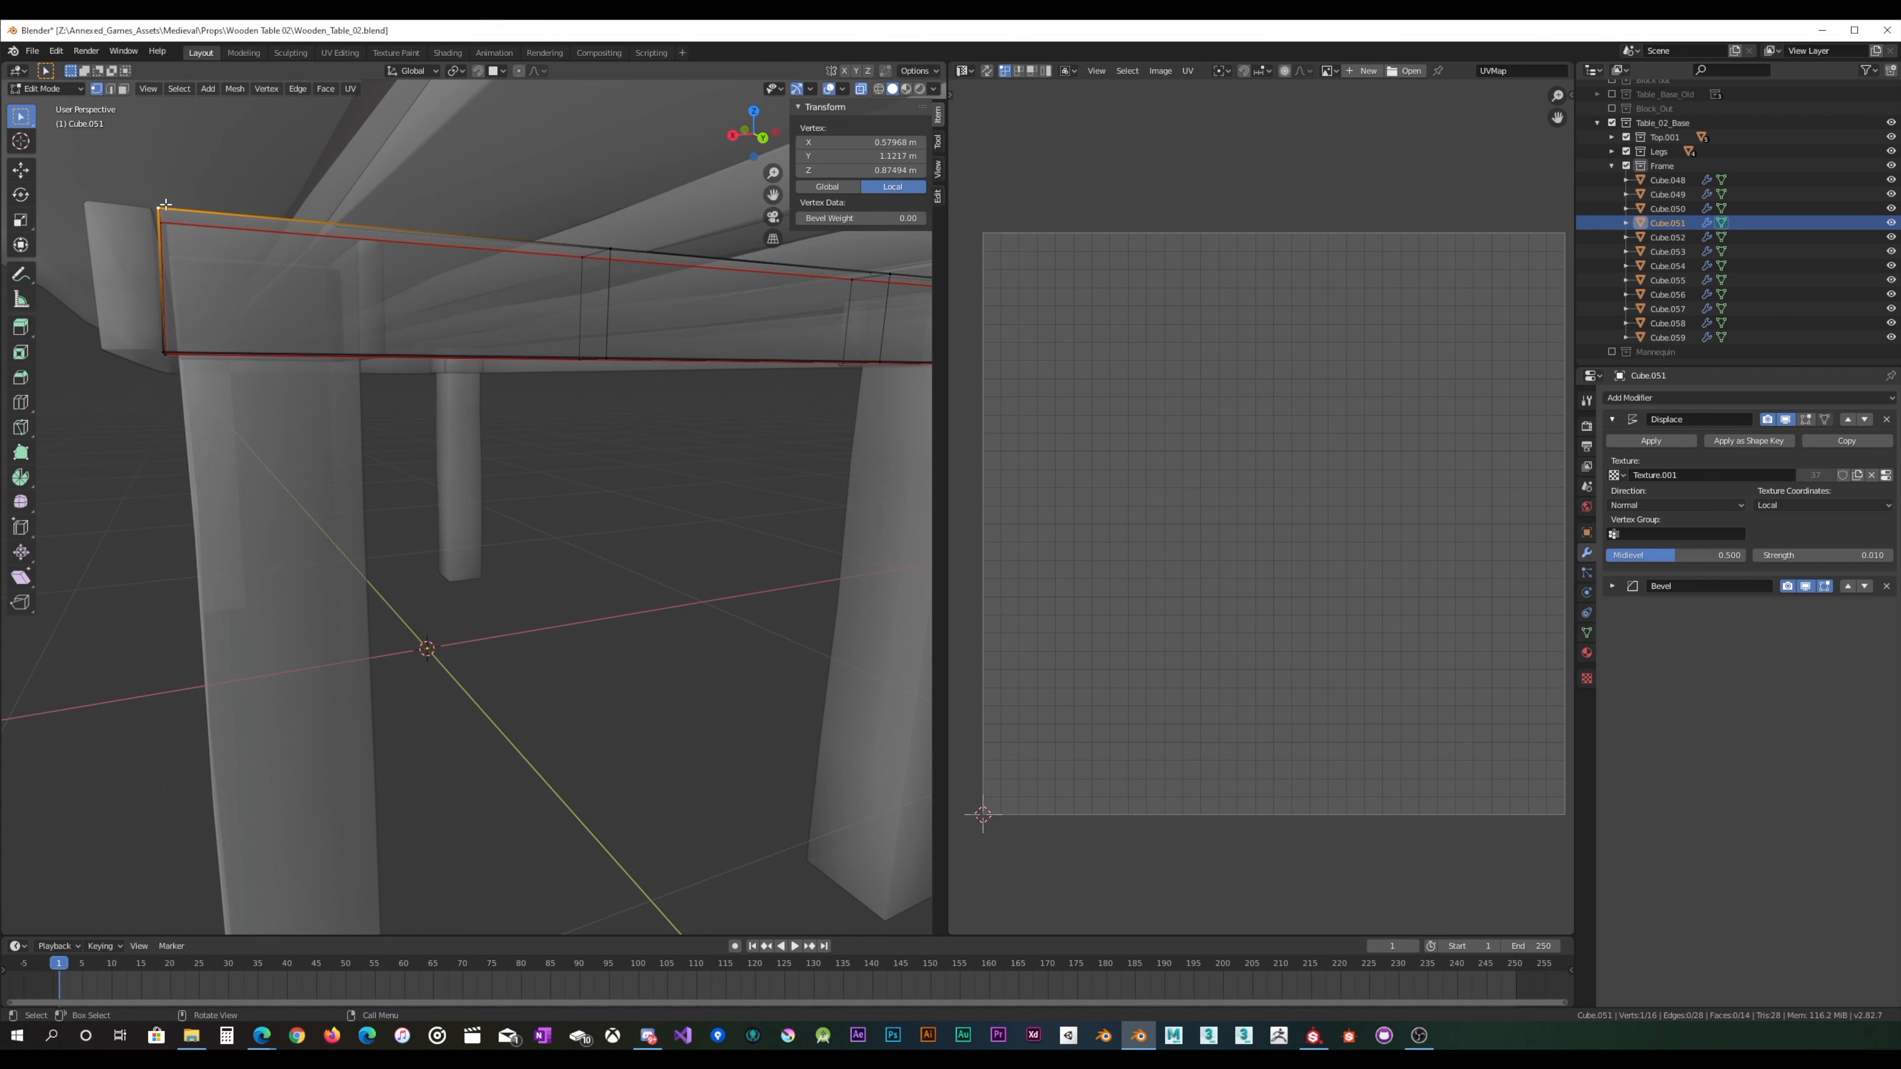
pyautogui.press('g')
pyautogui.press('x')
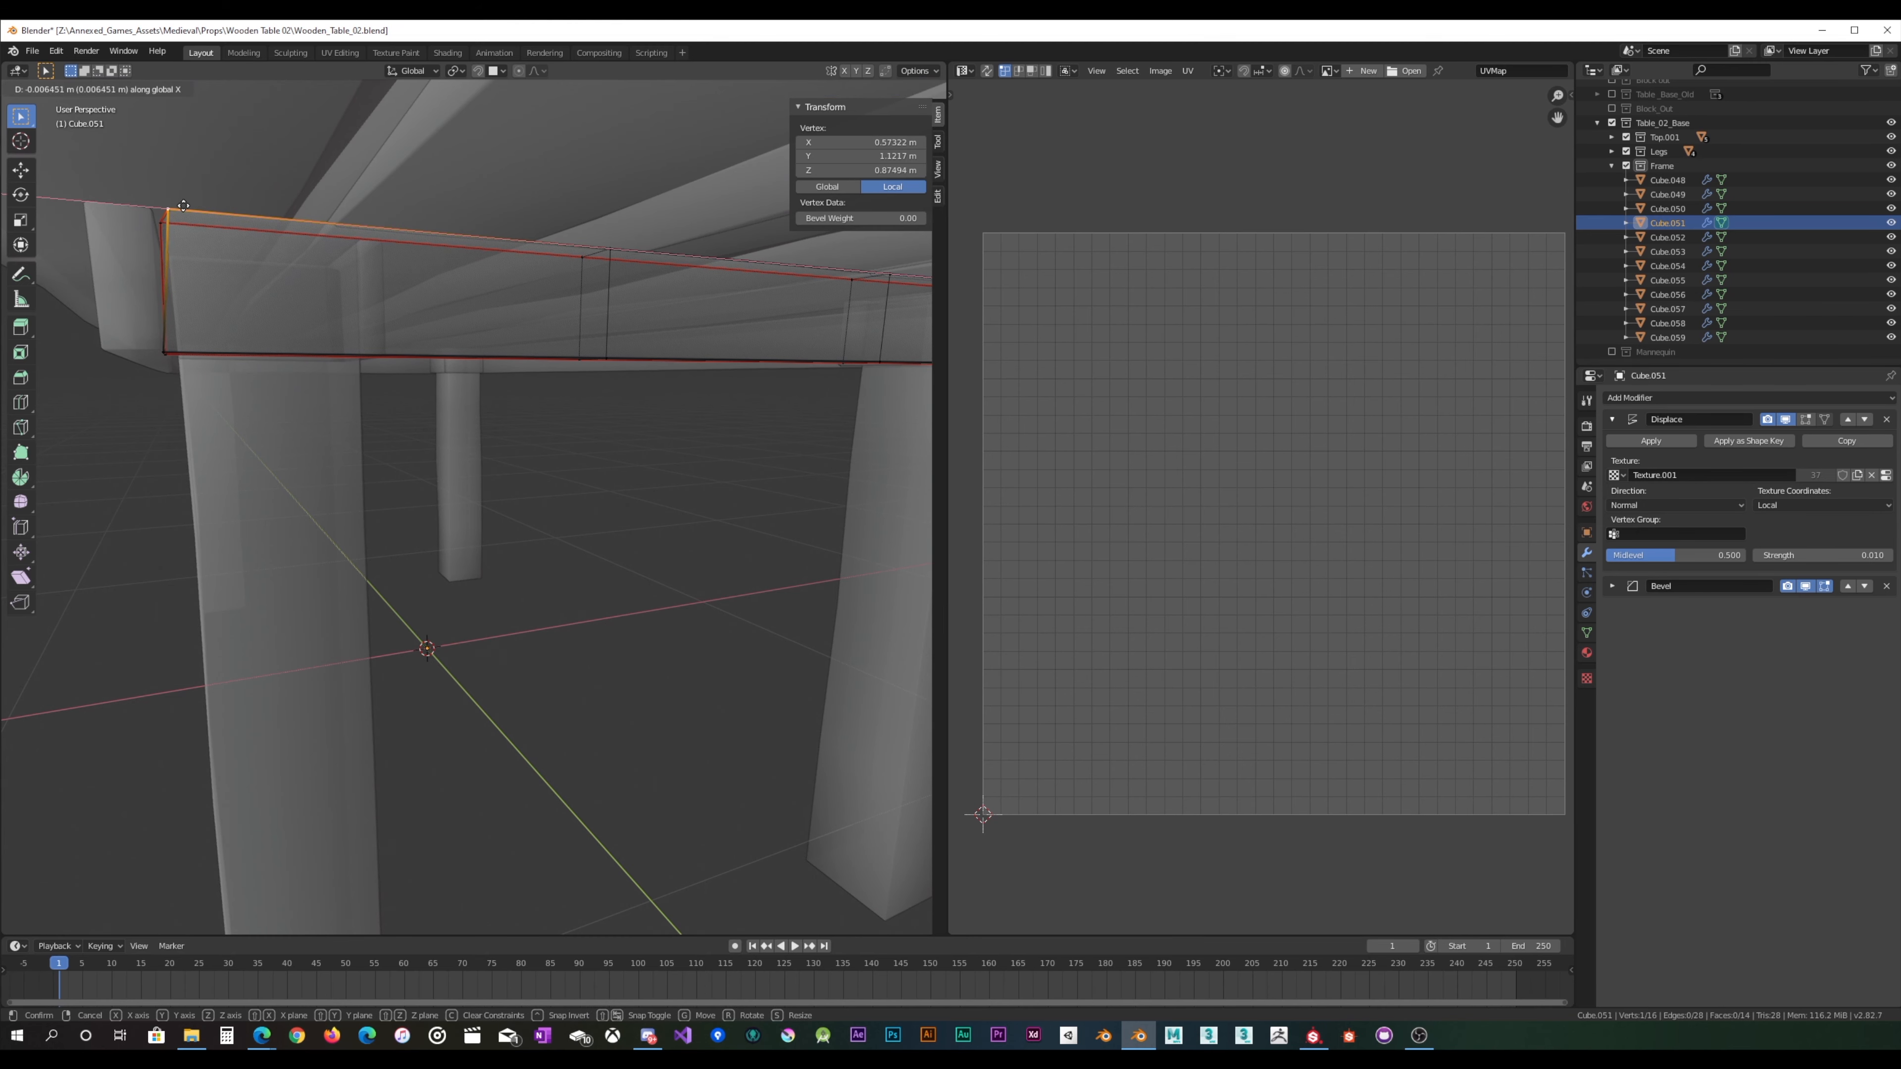
pyautogui.click(179, 207)
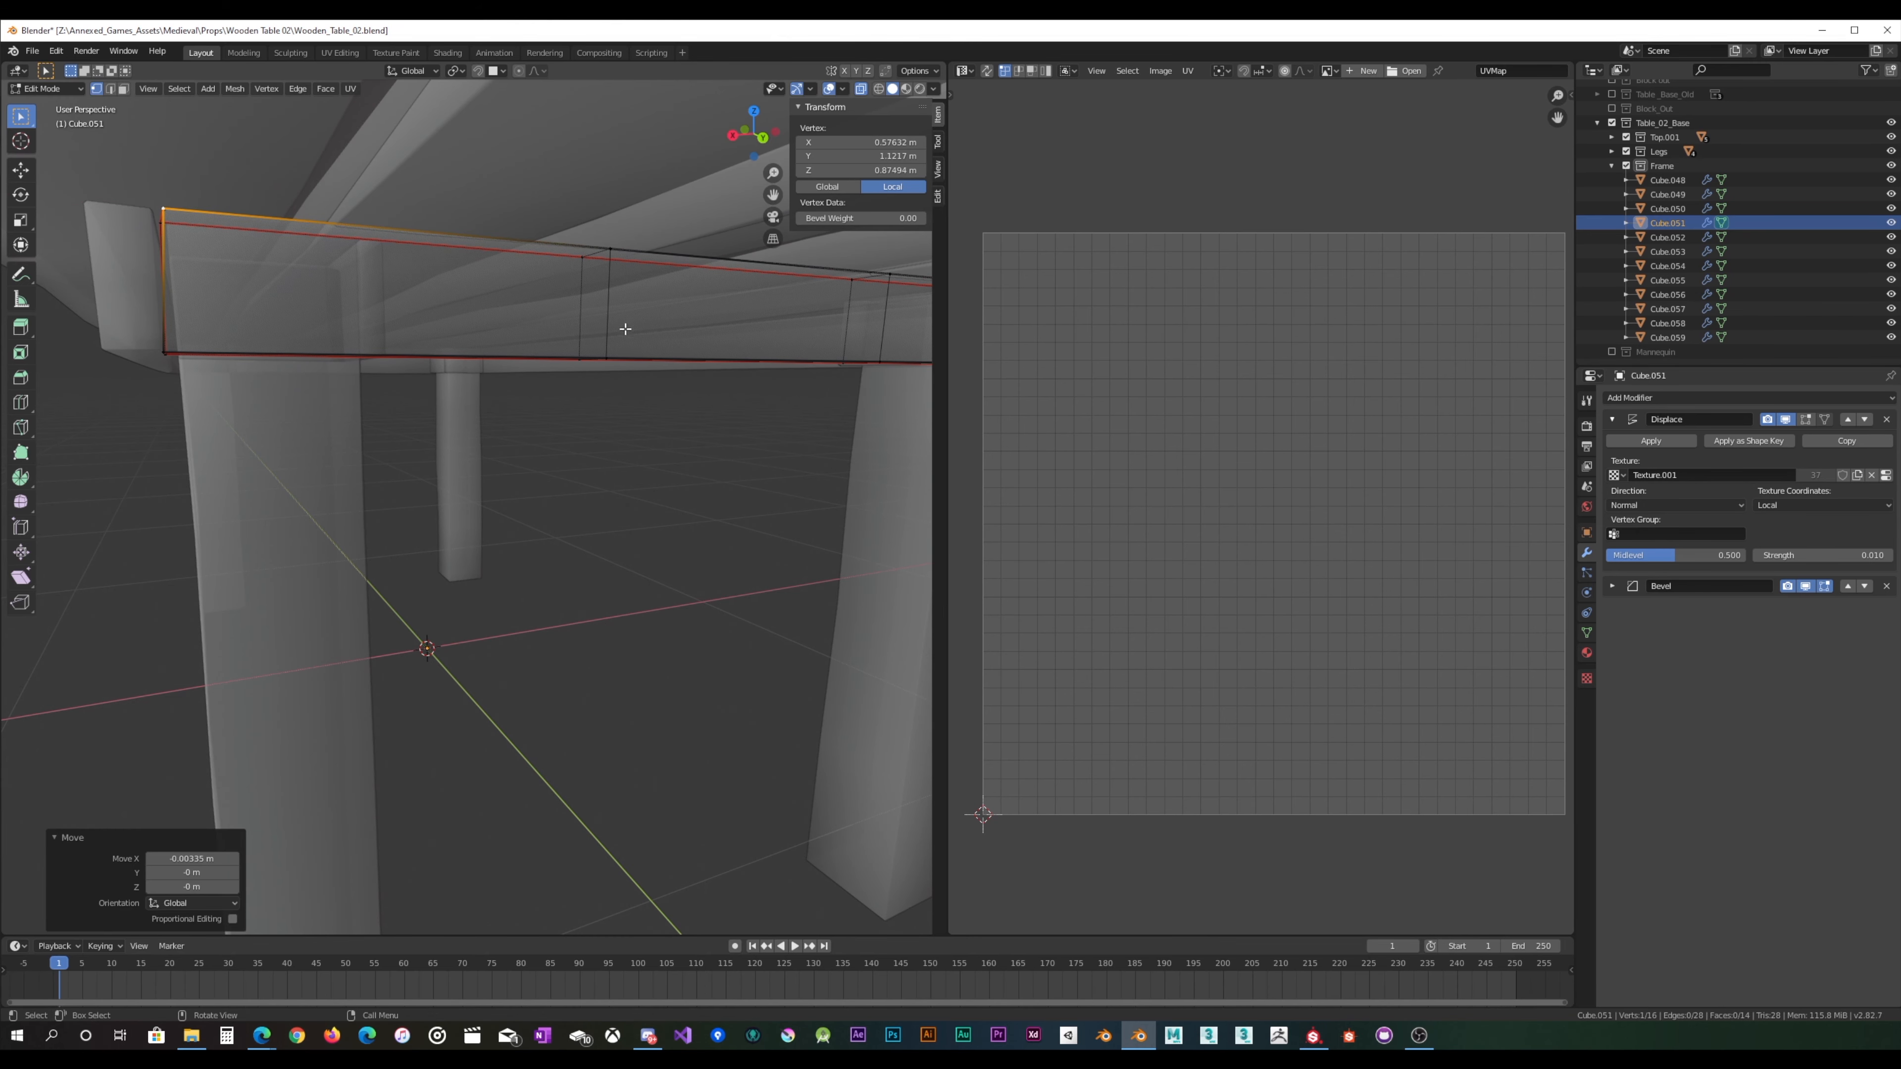
# Step: Lower the positive Y rail's negative X edge loop about 0.0056 m along Z
pyautogui.moveTo(624, 329); pyautogui.dragTo(457, 288, button='middle')
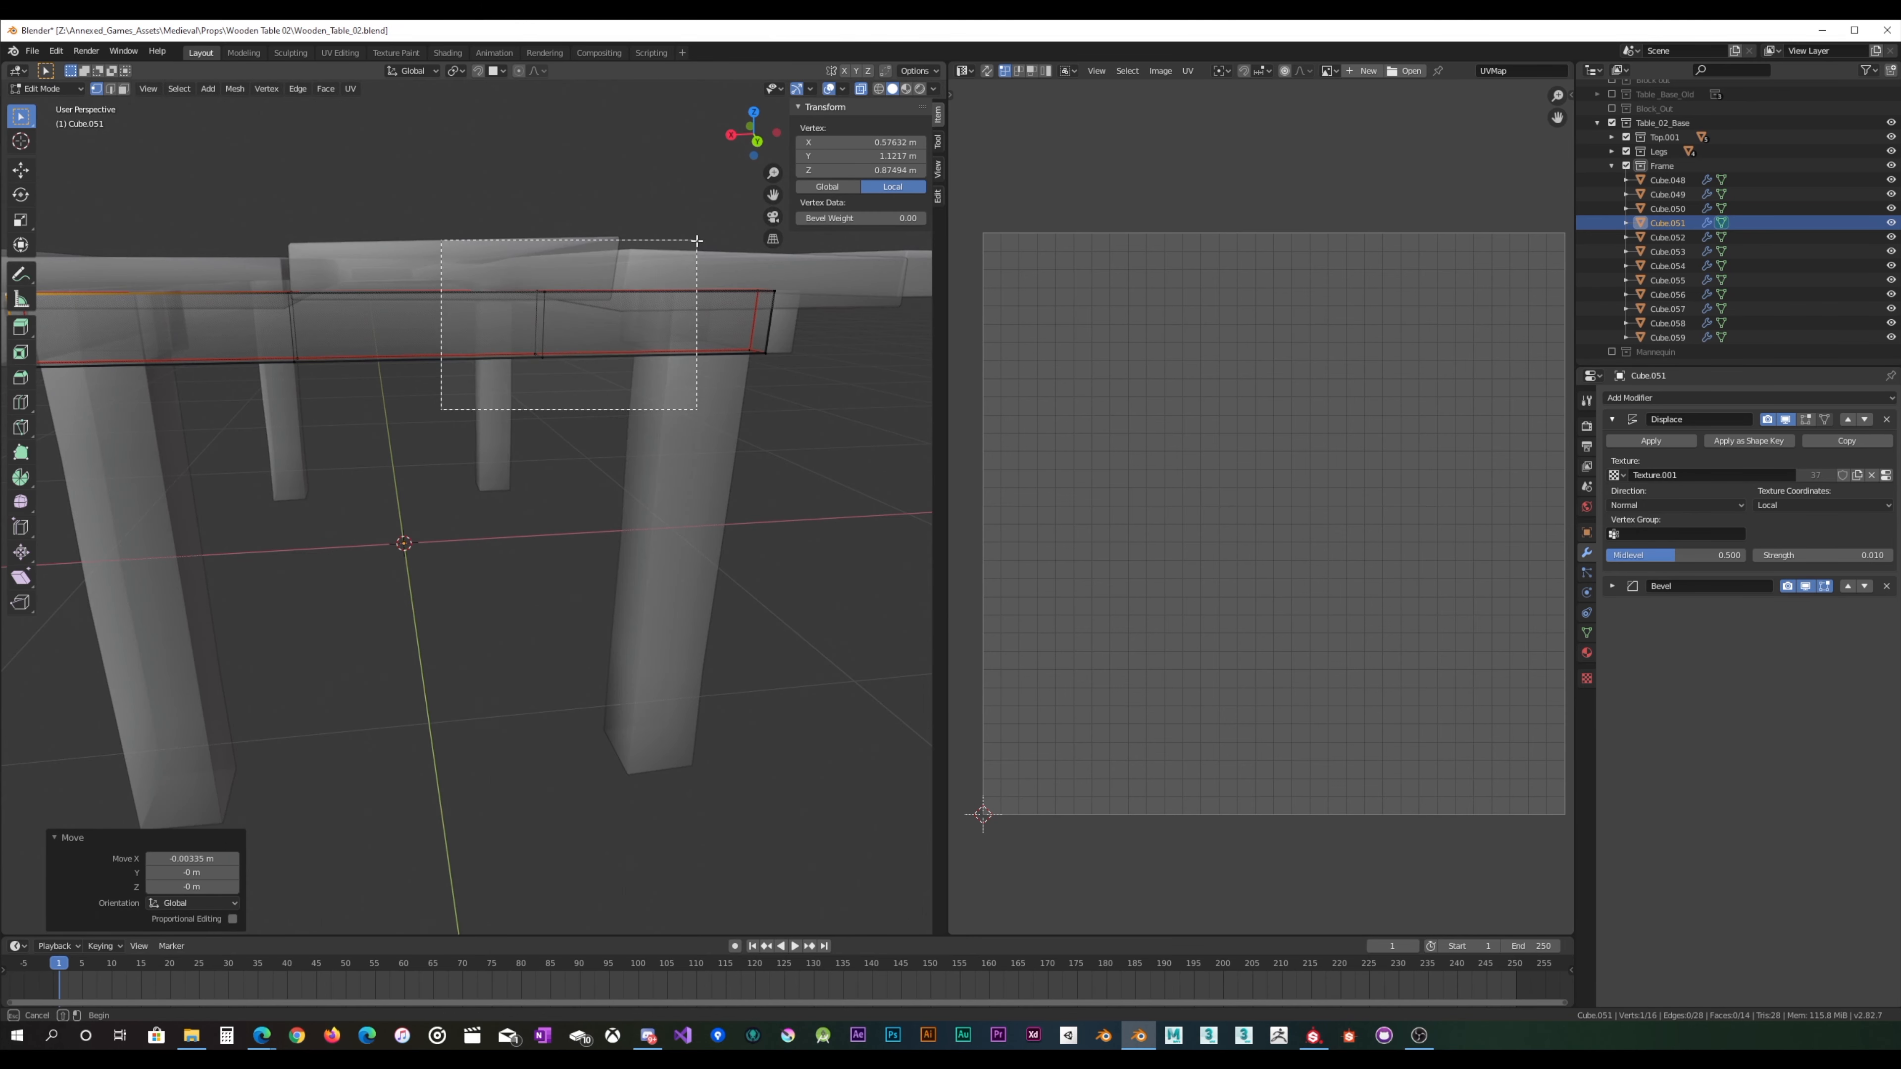
pyautogui.keyDown('alt'); pyautogui.click(576, 295); pyautogui.keyUp('alt')
pyautogui.press('g')
pyautogui.press('x')
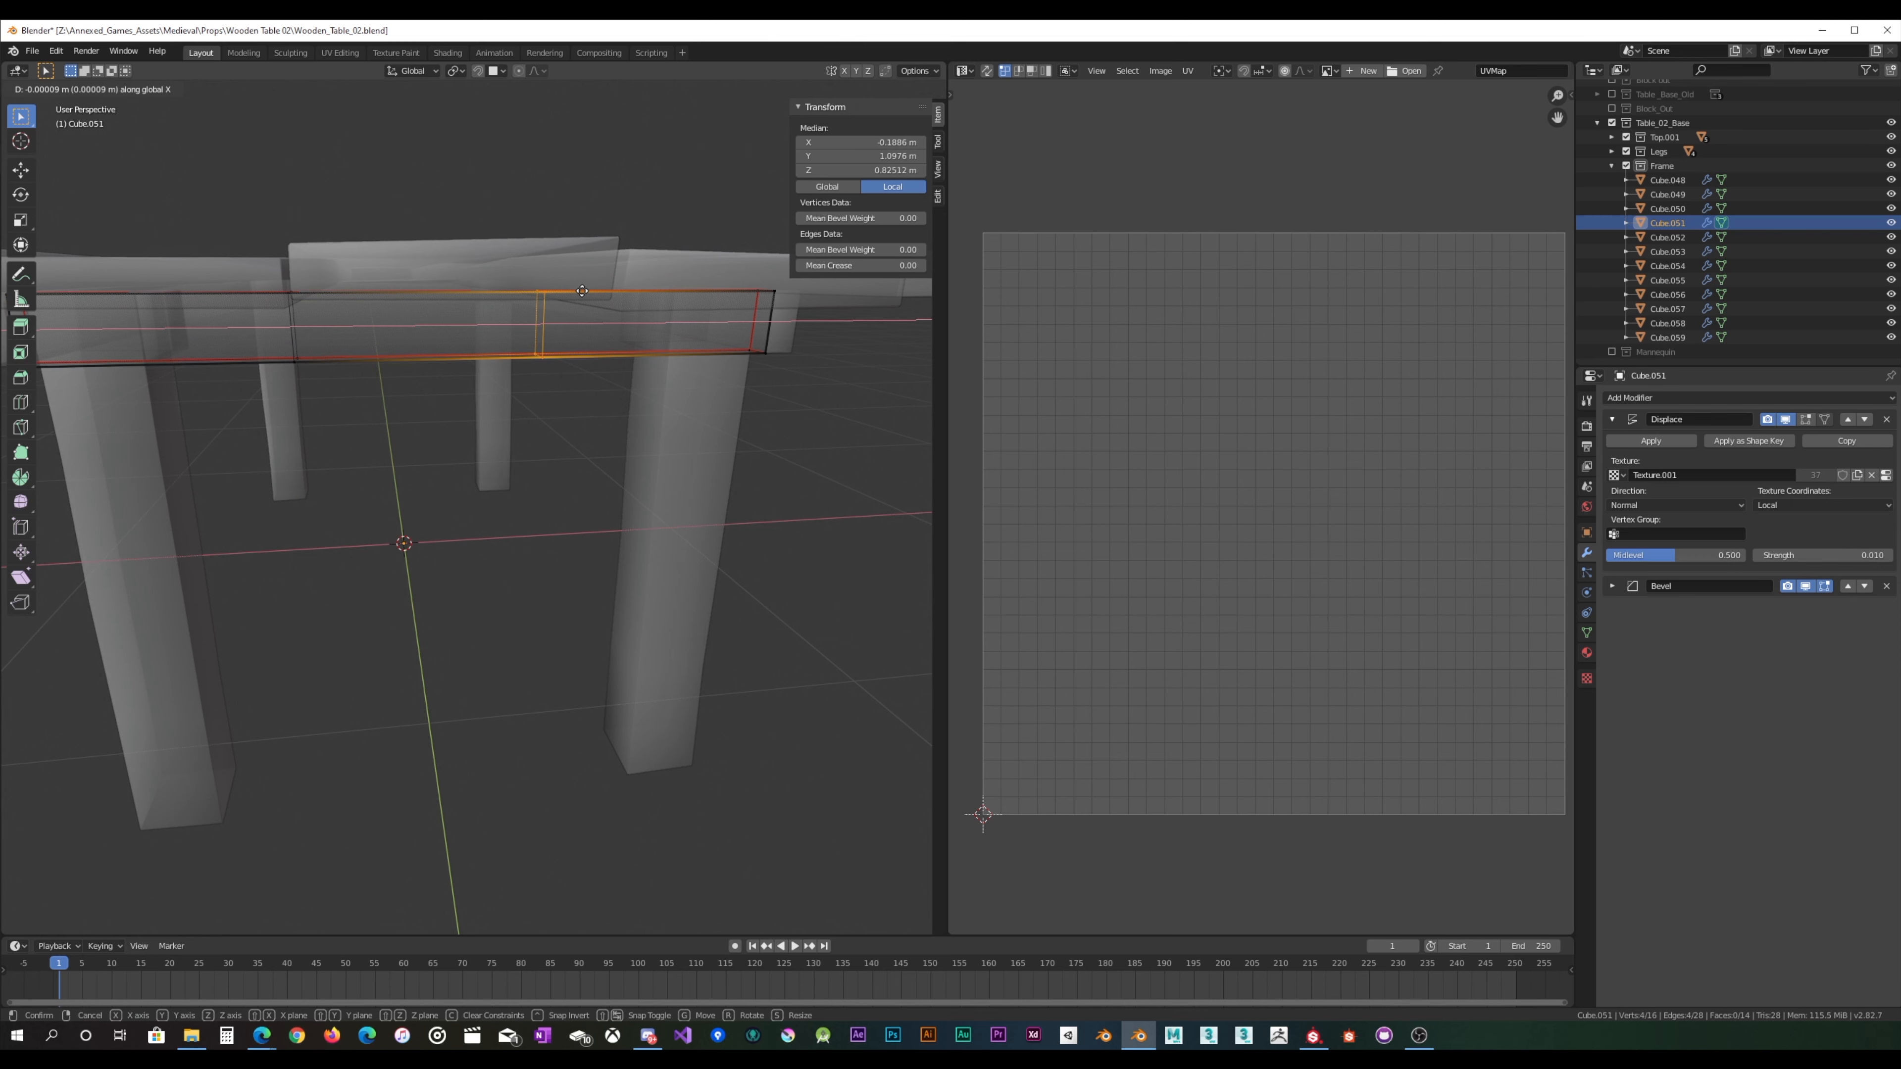
pyautogui.press('z')
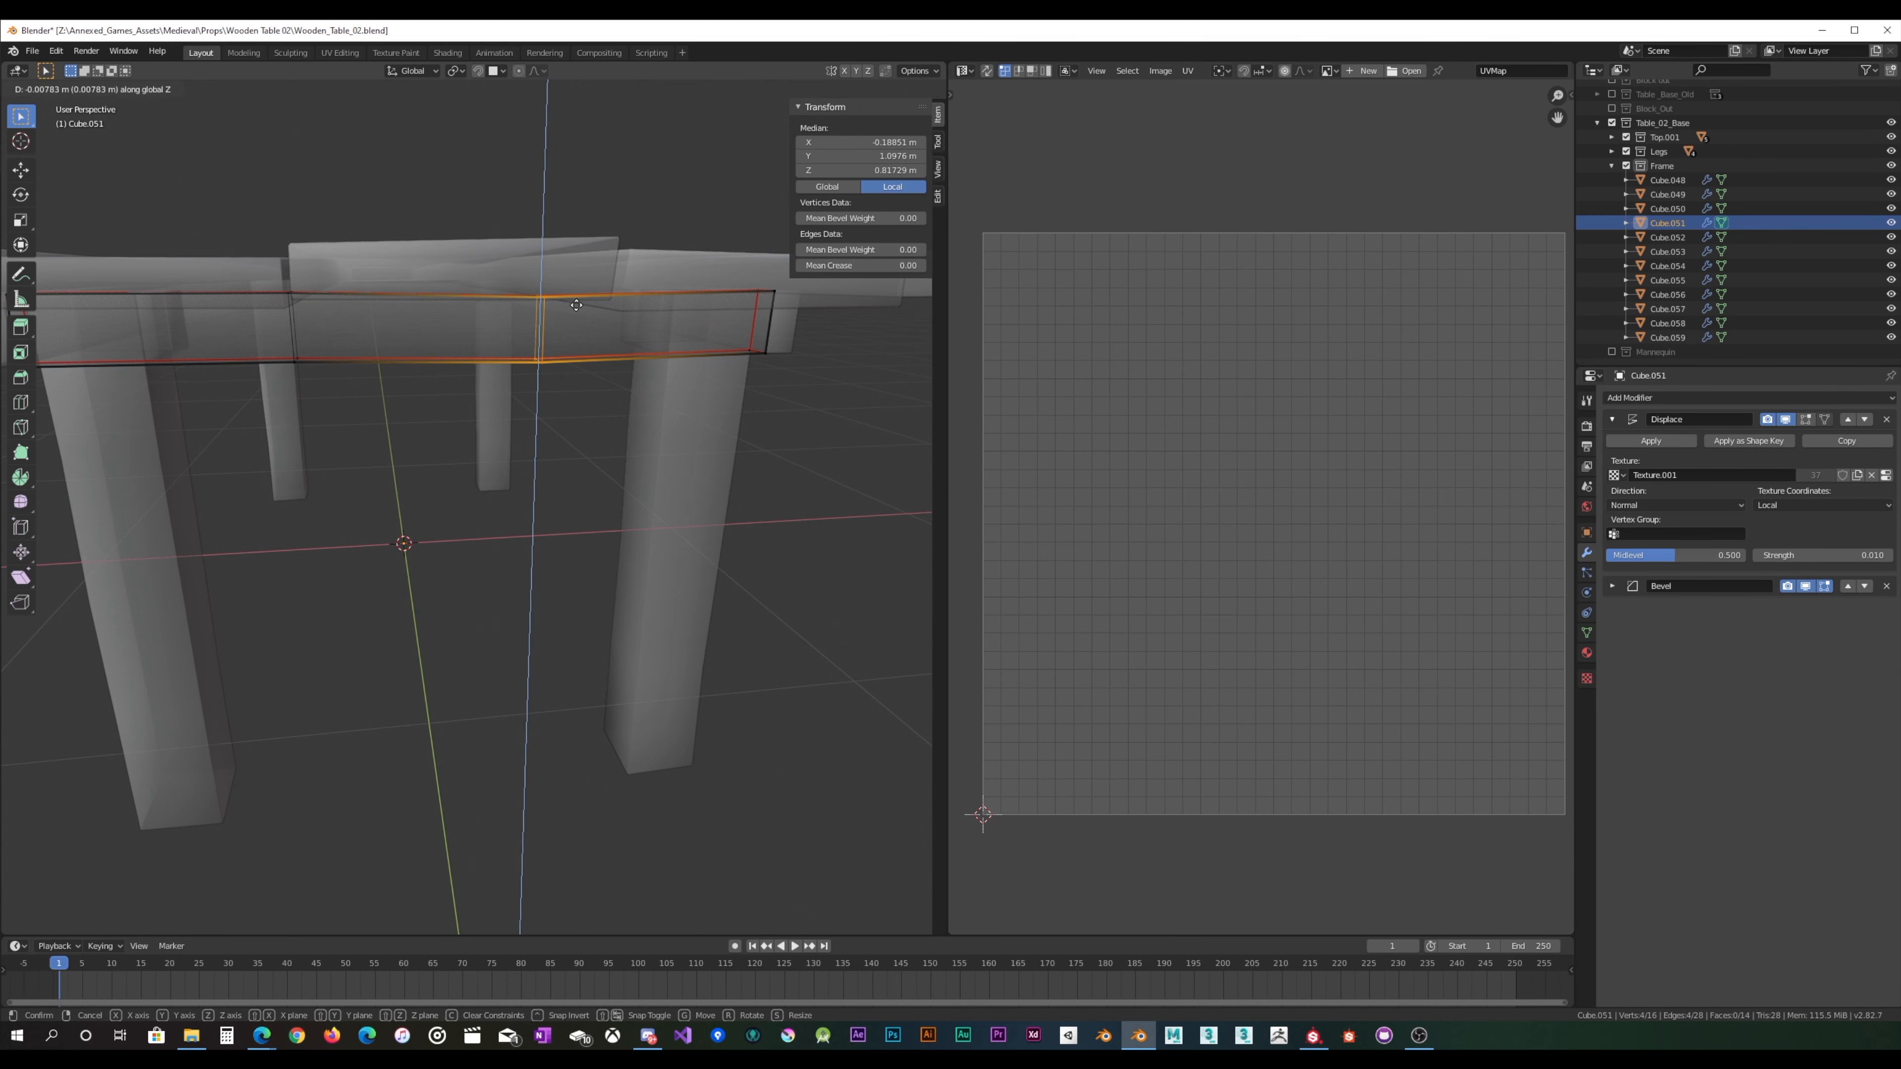
pyautogui.click(577, 303)
# Step: Lower the positive Y rail's positive X edge loop about 0.0042 m along Z
pyautogui.moveTo(237, 394); pyautogui.dragTo(356, 252)
pyautogui.press('g')
pyautogui.press('z')
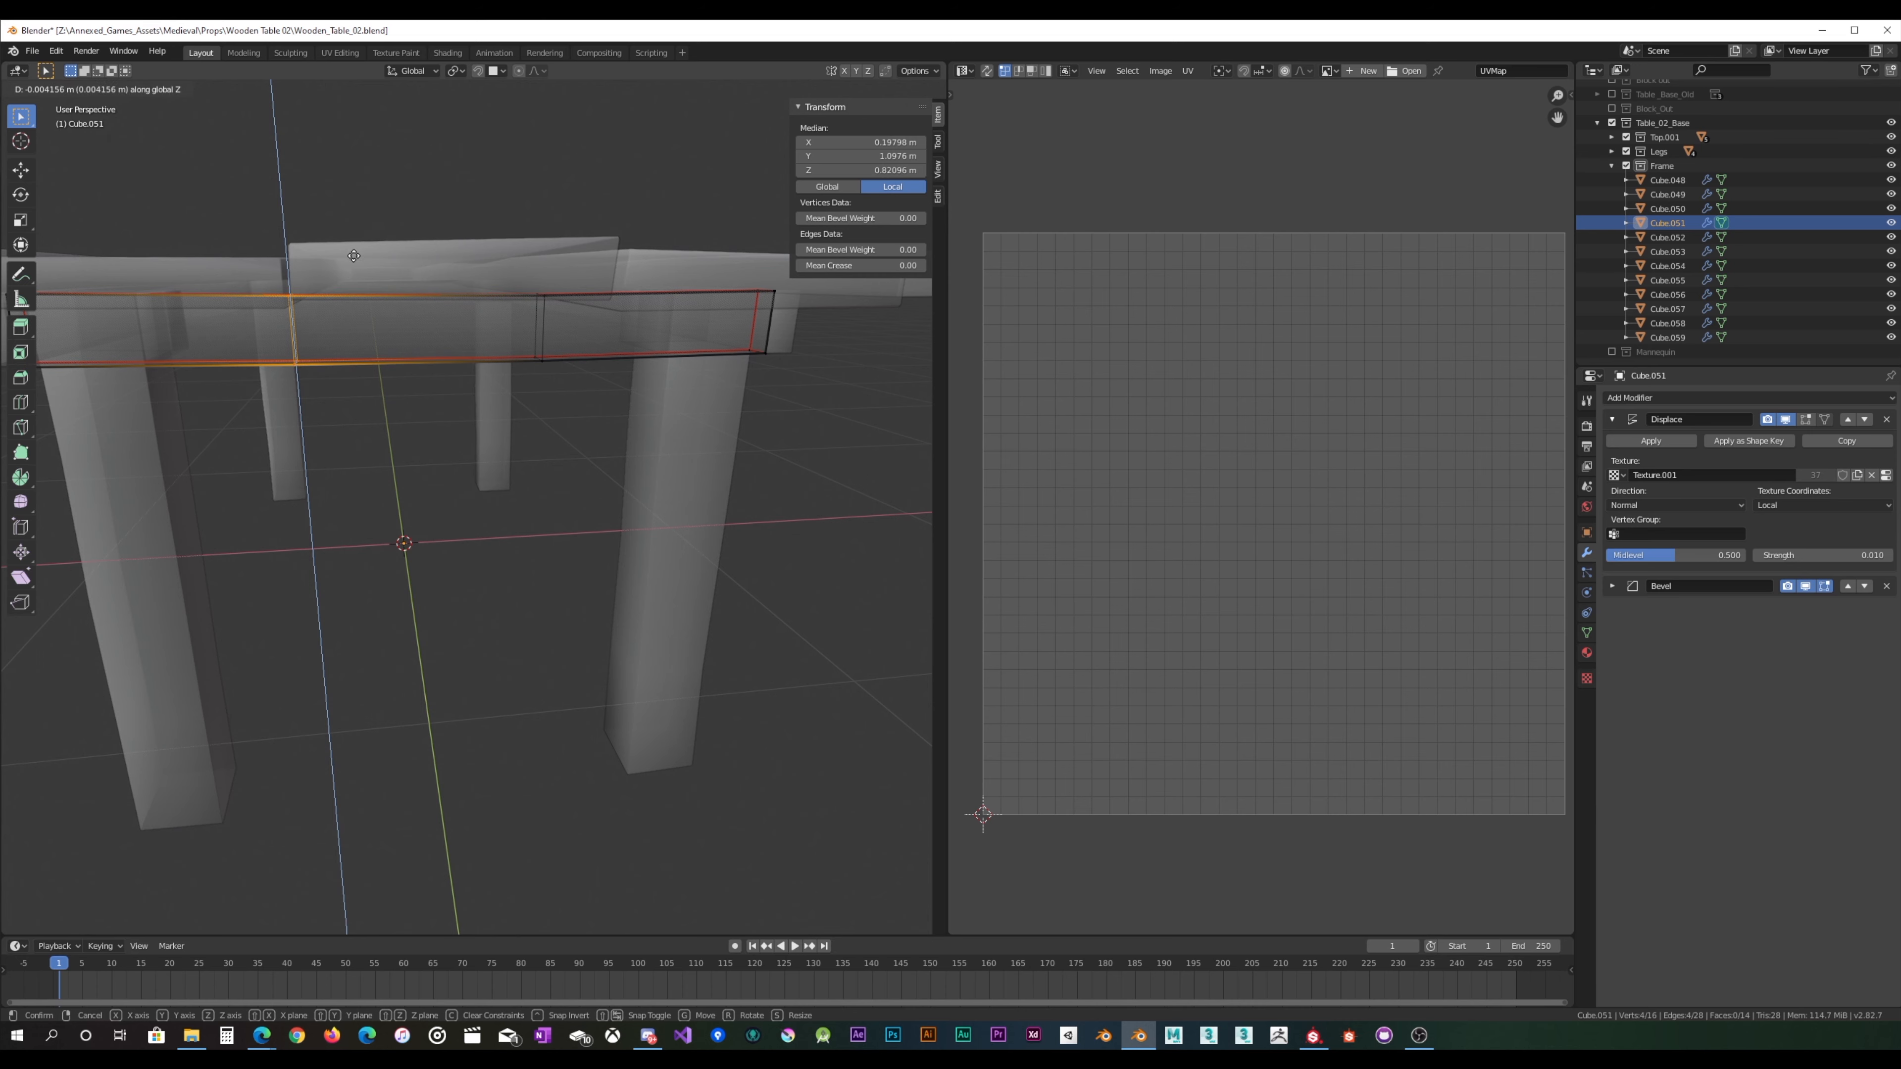
pyautogui.click(355, 256)
pyautogui.moveTo(354, 256); pyautogui.dragTo(238, 292, button='middle')
pyautogui.press('g')
pyautogui.press('y')
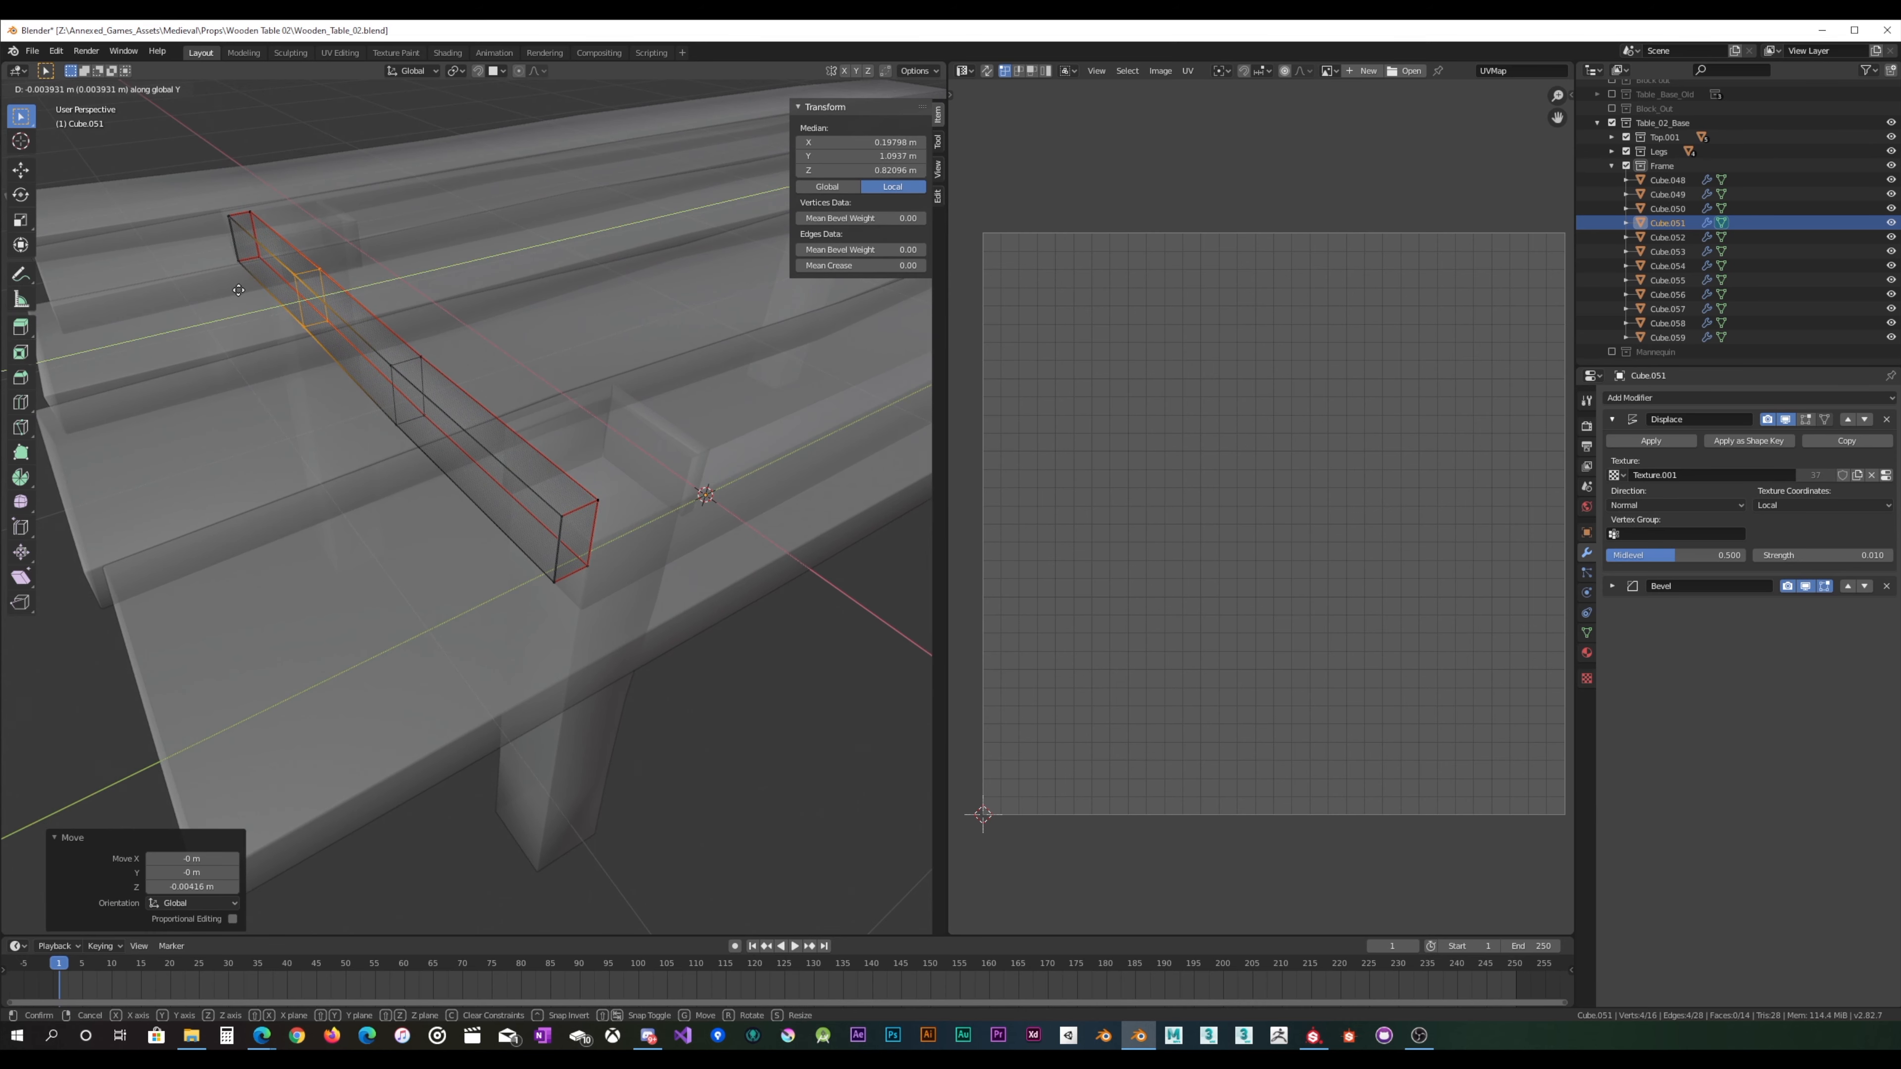
pyautogui.press('Escape')
# Step: Shift the positive Y rail's negative X edge loop about 0.0025 m along positive Y
pyautogui.moveTo(374, 460); pyautogui.dragTo(488, 326)
pyautogui.press('g')
pyautogui.press('y')
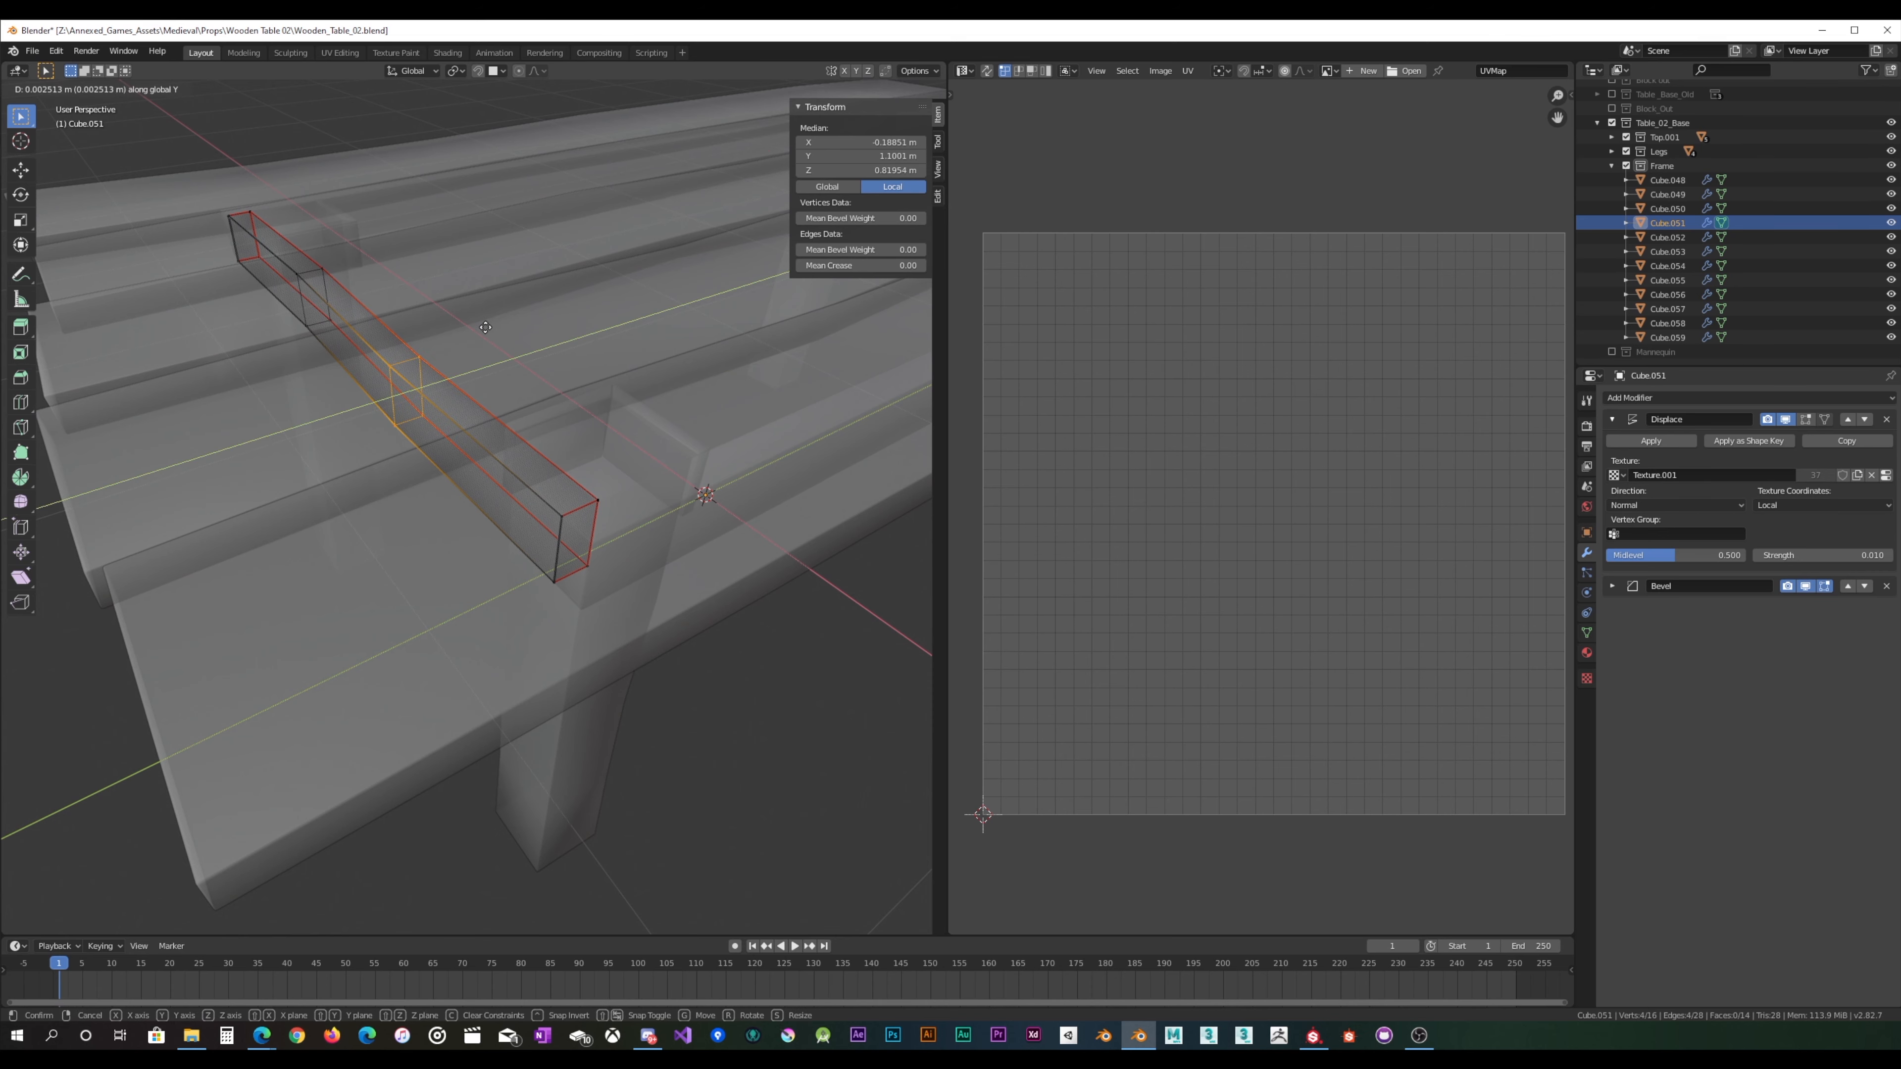
pyautogui.click(485, 327)
# Step: Return the positive Y rail to Object Mode and turn off X-ray
pyautogui.moveTo(485, 327); pyautogui.dragTo(516, 413, button='middle')
pyautogui.press('Tab')
pyautogui.click(861, 89)
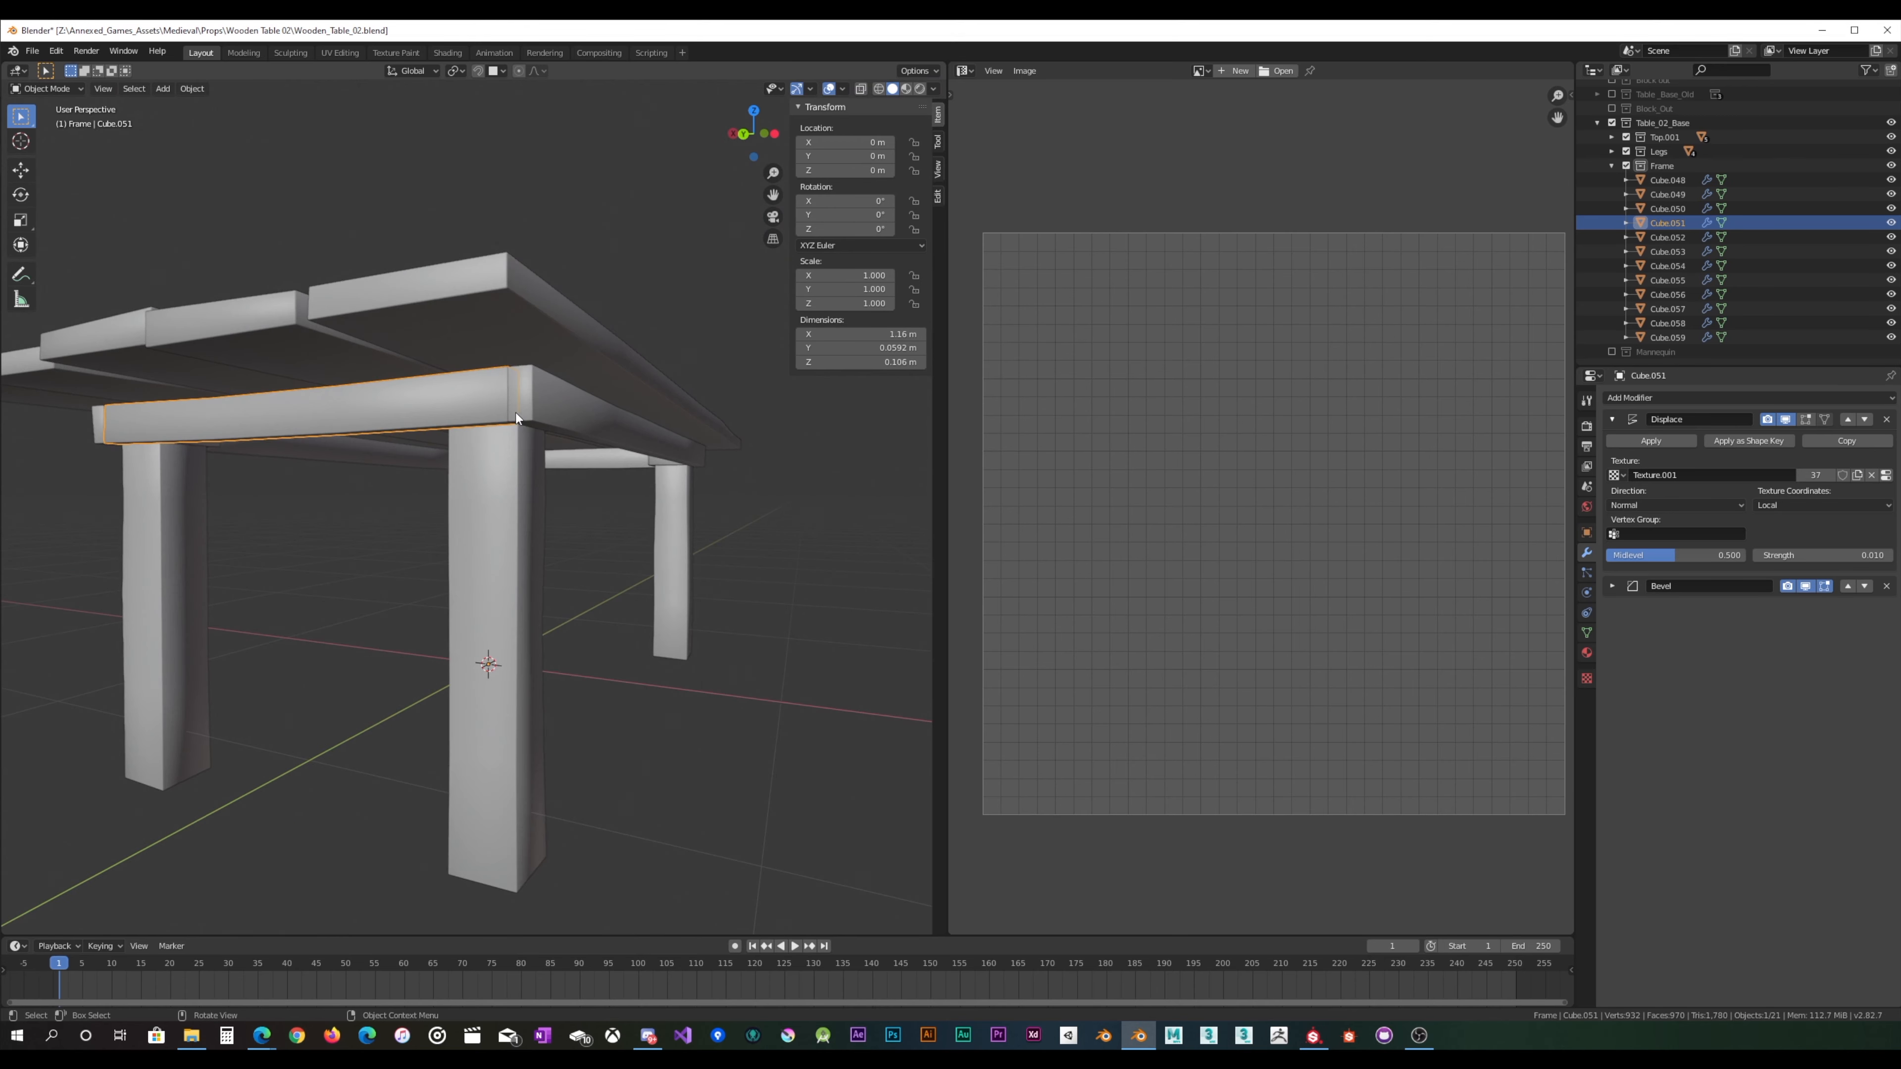
# Step: Edit the positive Y rail with X-ray on and shift its negative X end's lower edge about 0.0035 m along positive X
pyautogui.scroll(3, 522, 412)
pyautogui.moveTo(662, 412); pyautogui.dragTo(588, 404, button='middle')
pyautogui.click(591, 406)
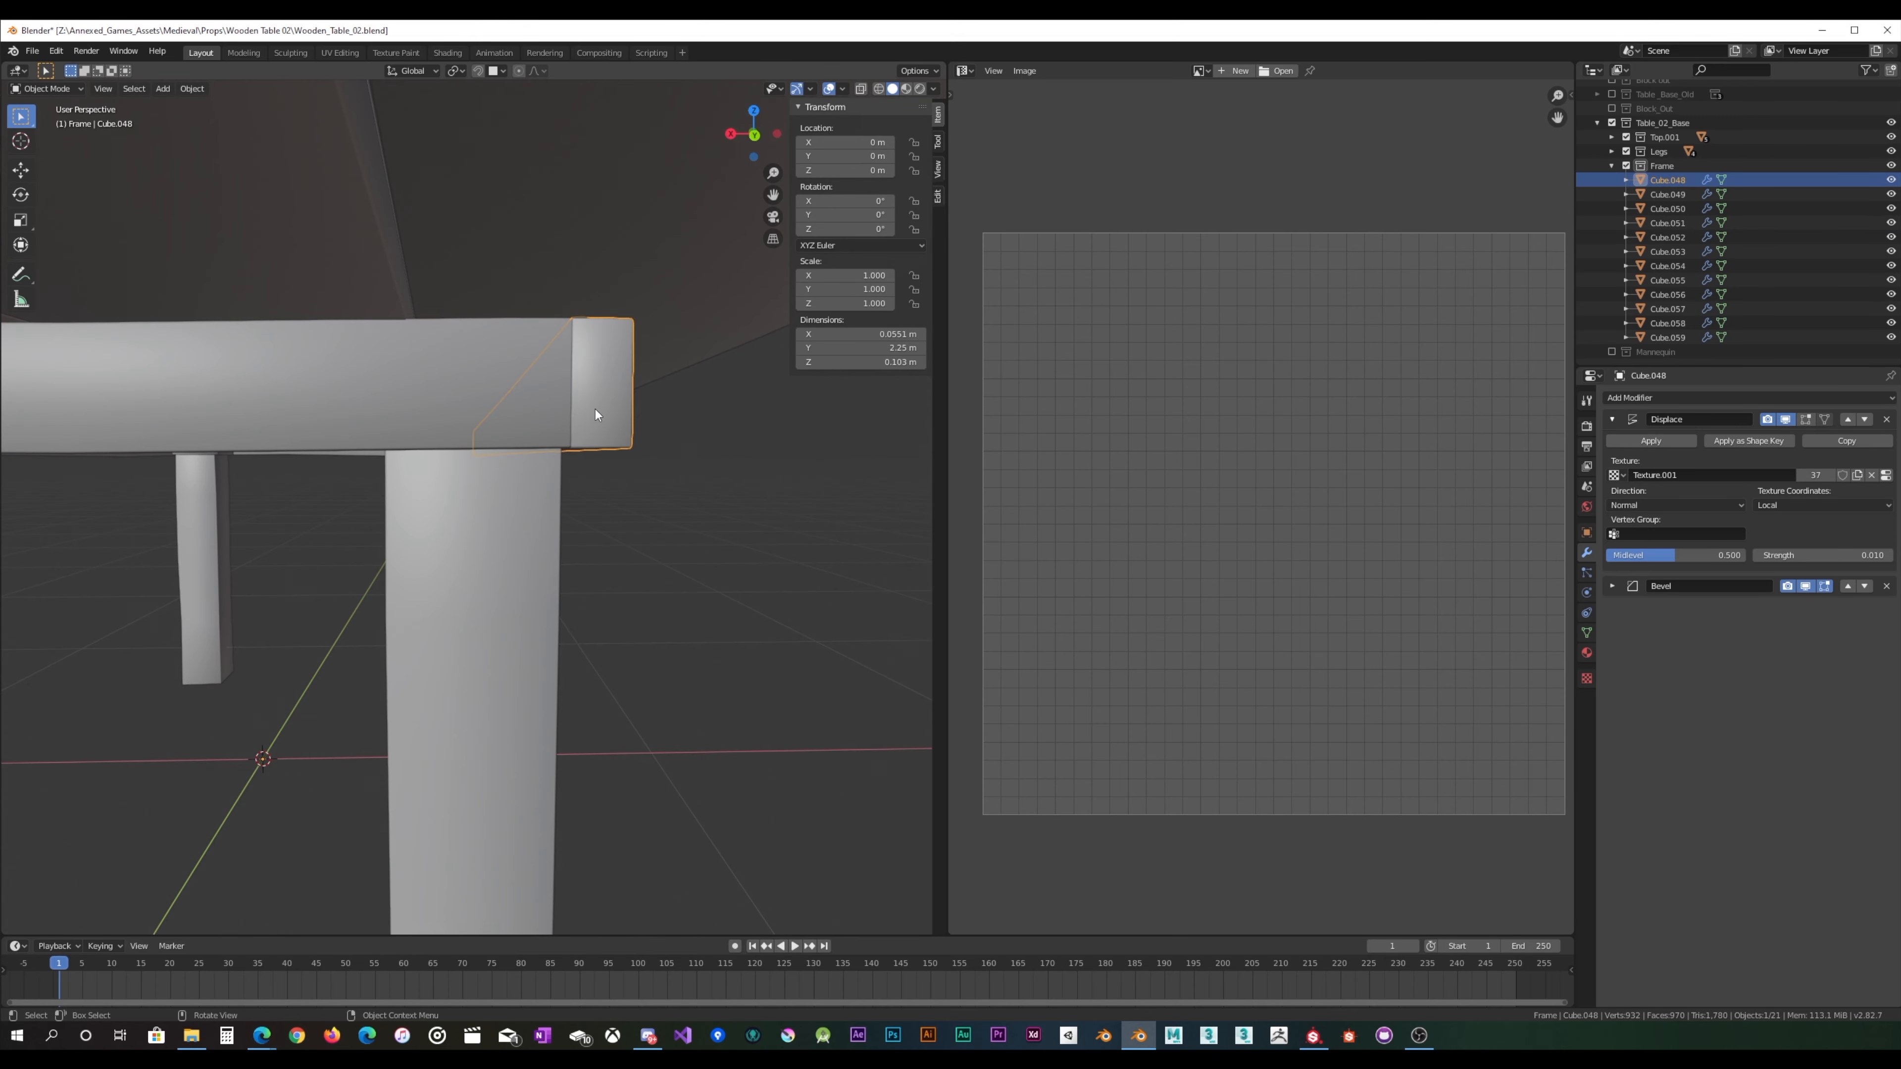
pyautogui.click(543, 391)
pyautogui.press('Tab')
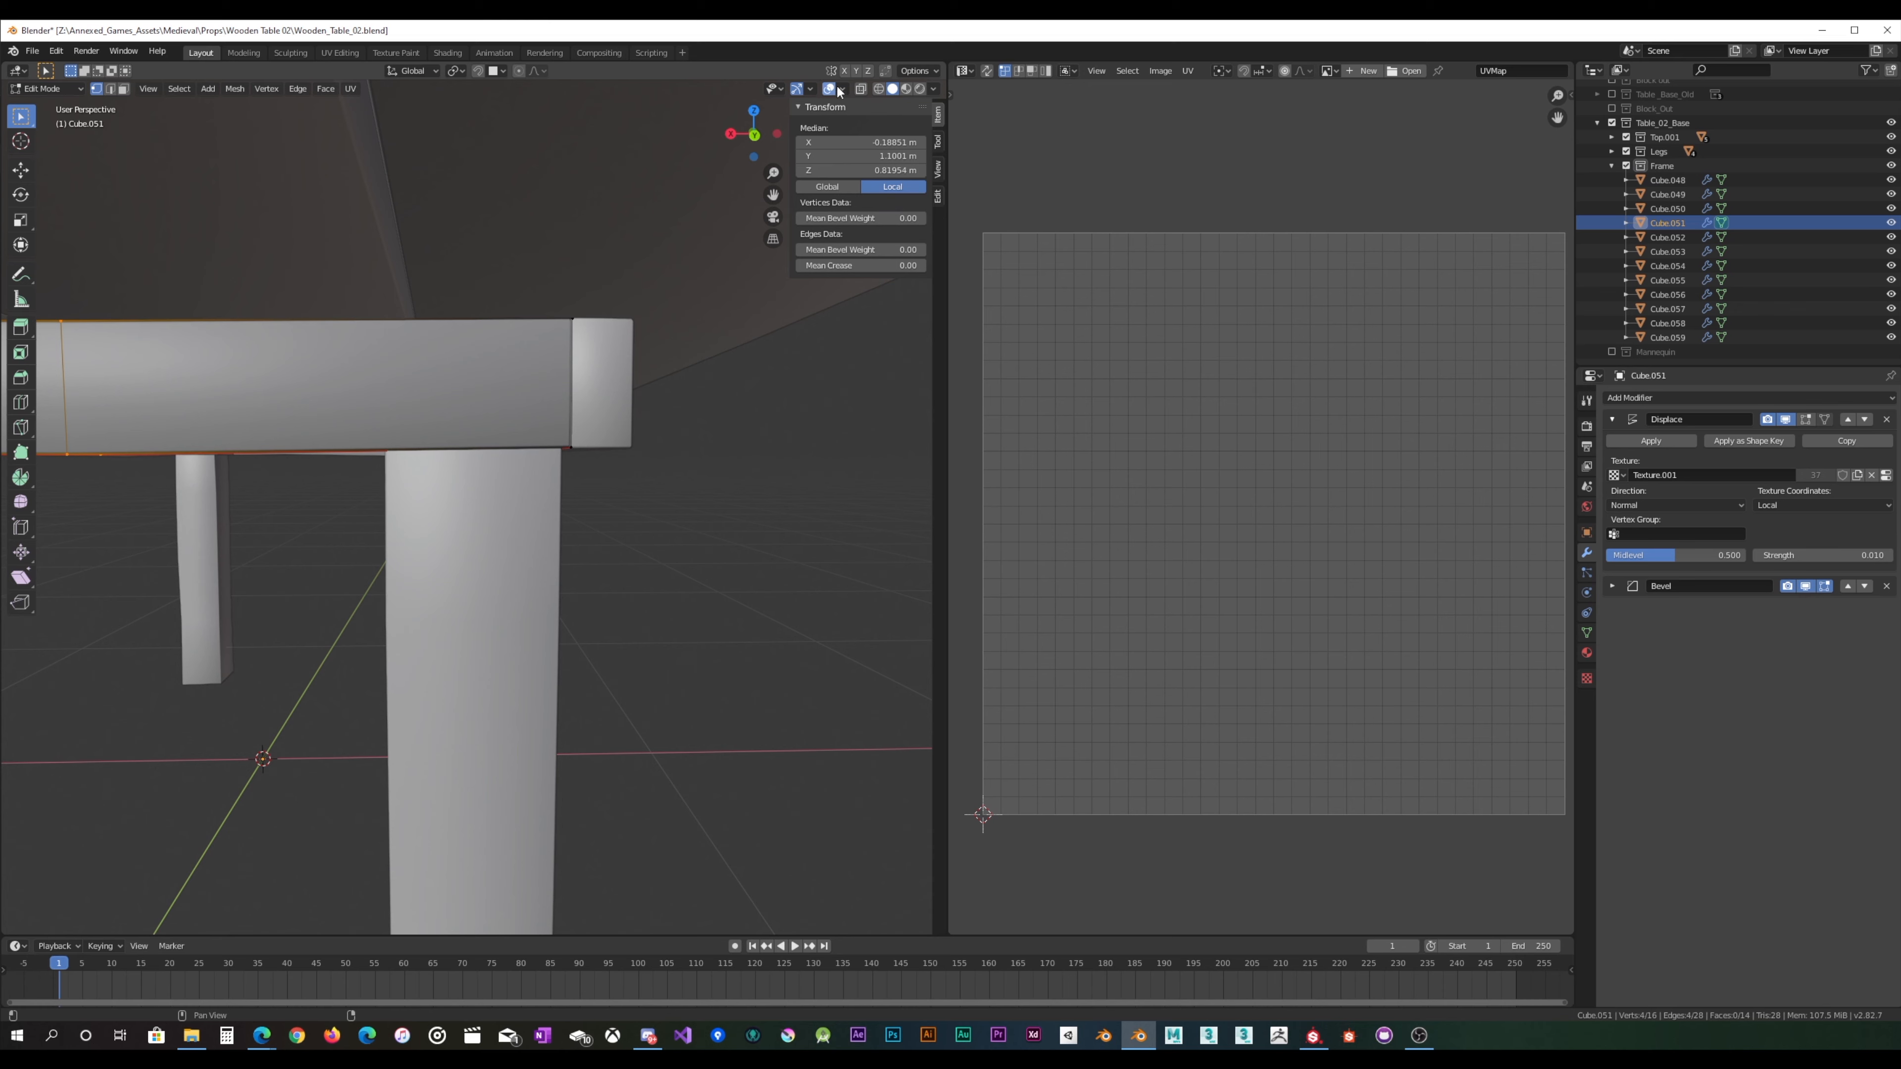
pyautogui.click(860, 90)
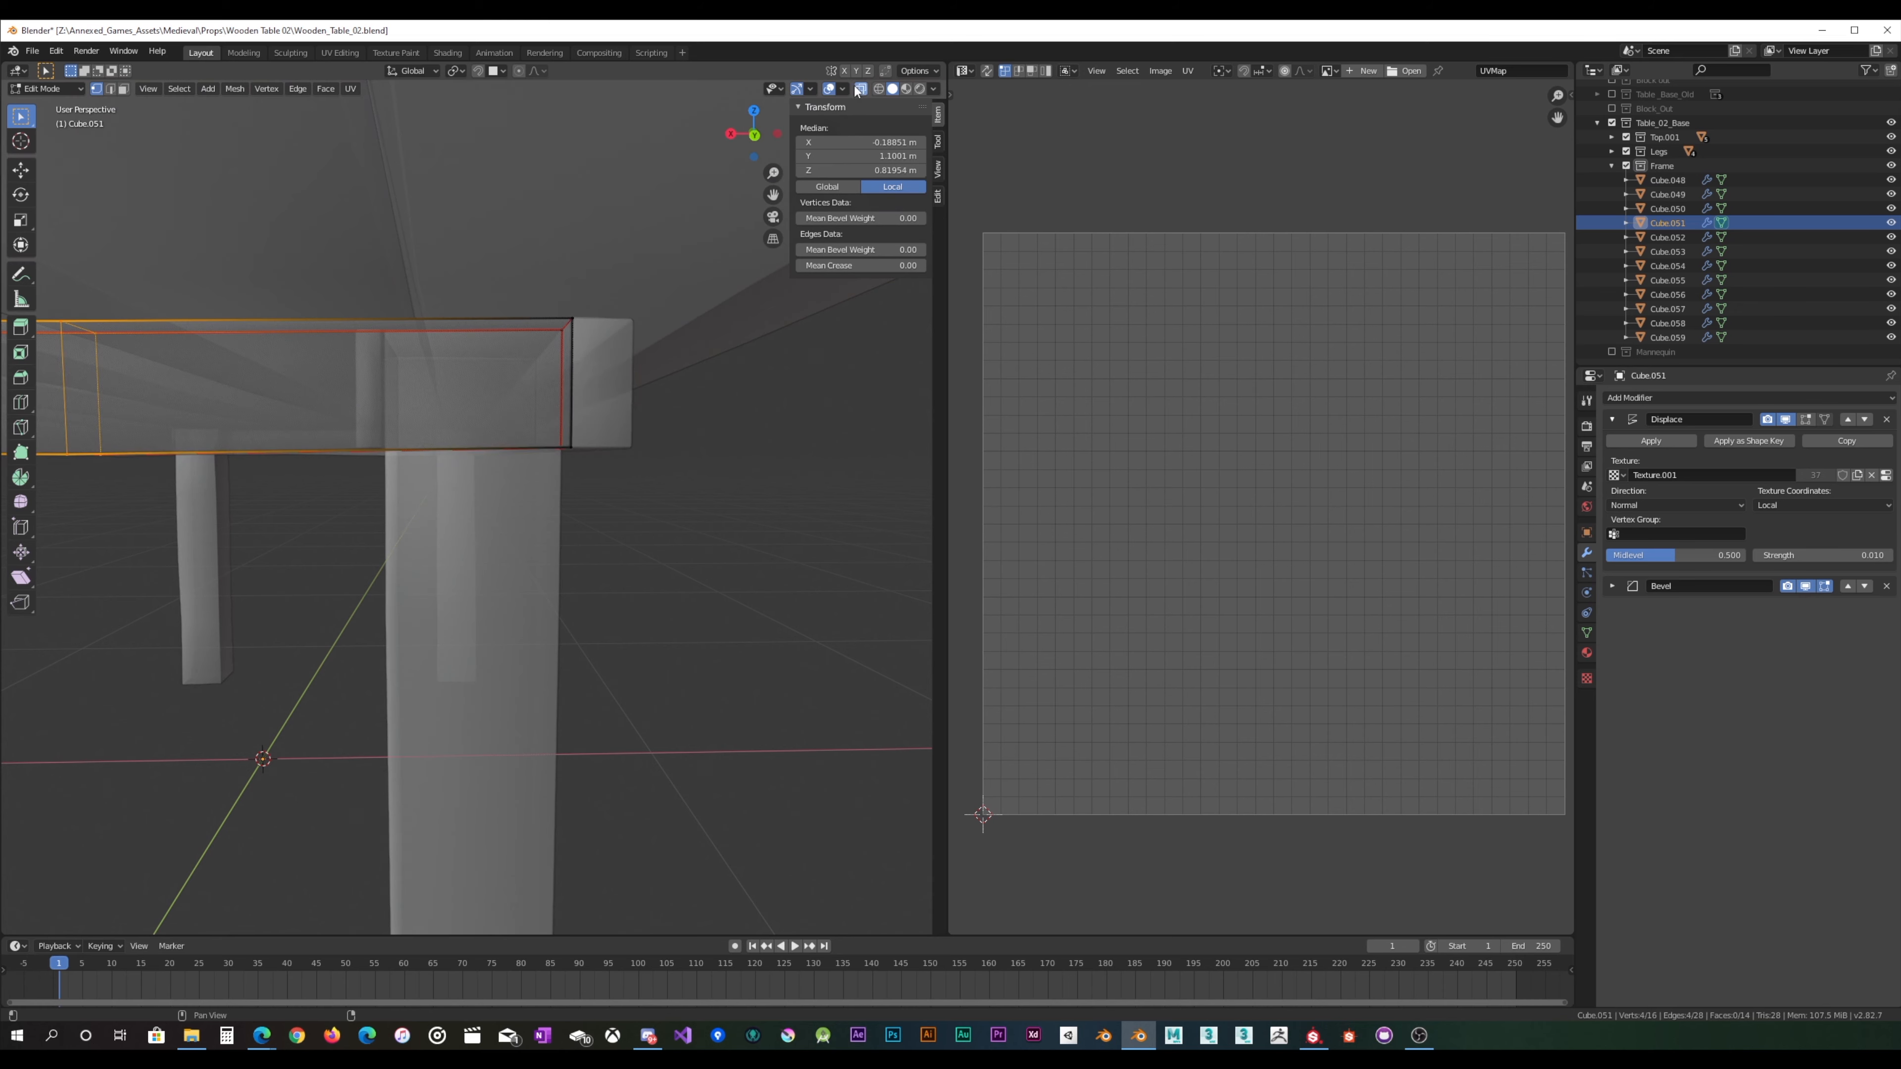
pyautogui.click(632, 421)
pyautogui.press('g')
pyautogui.press('Escape')
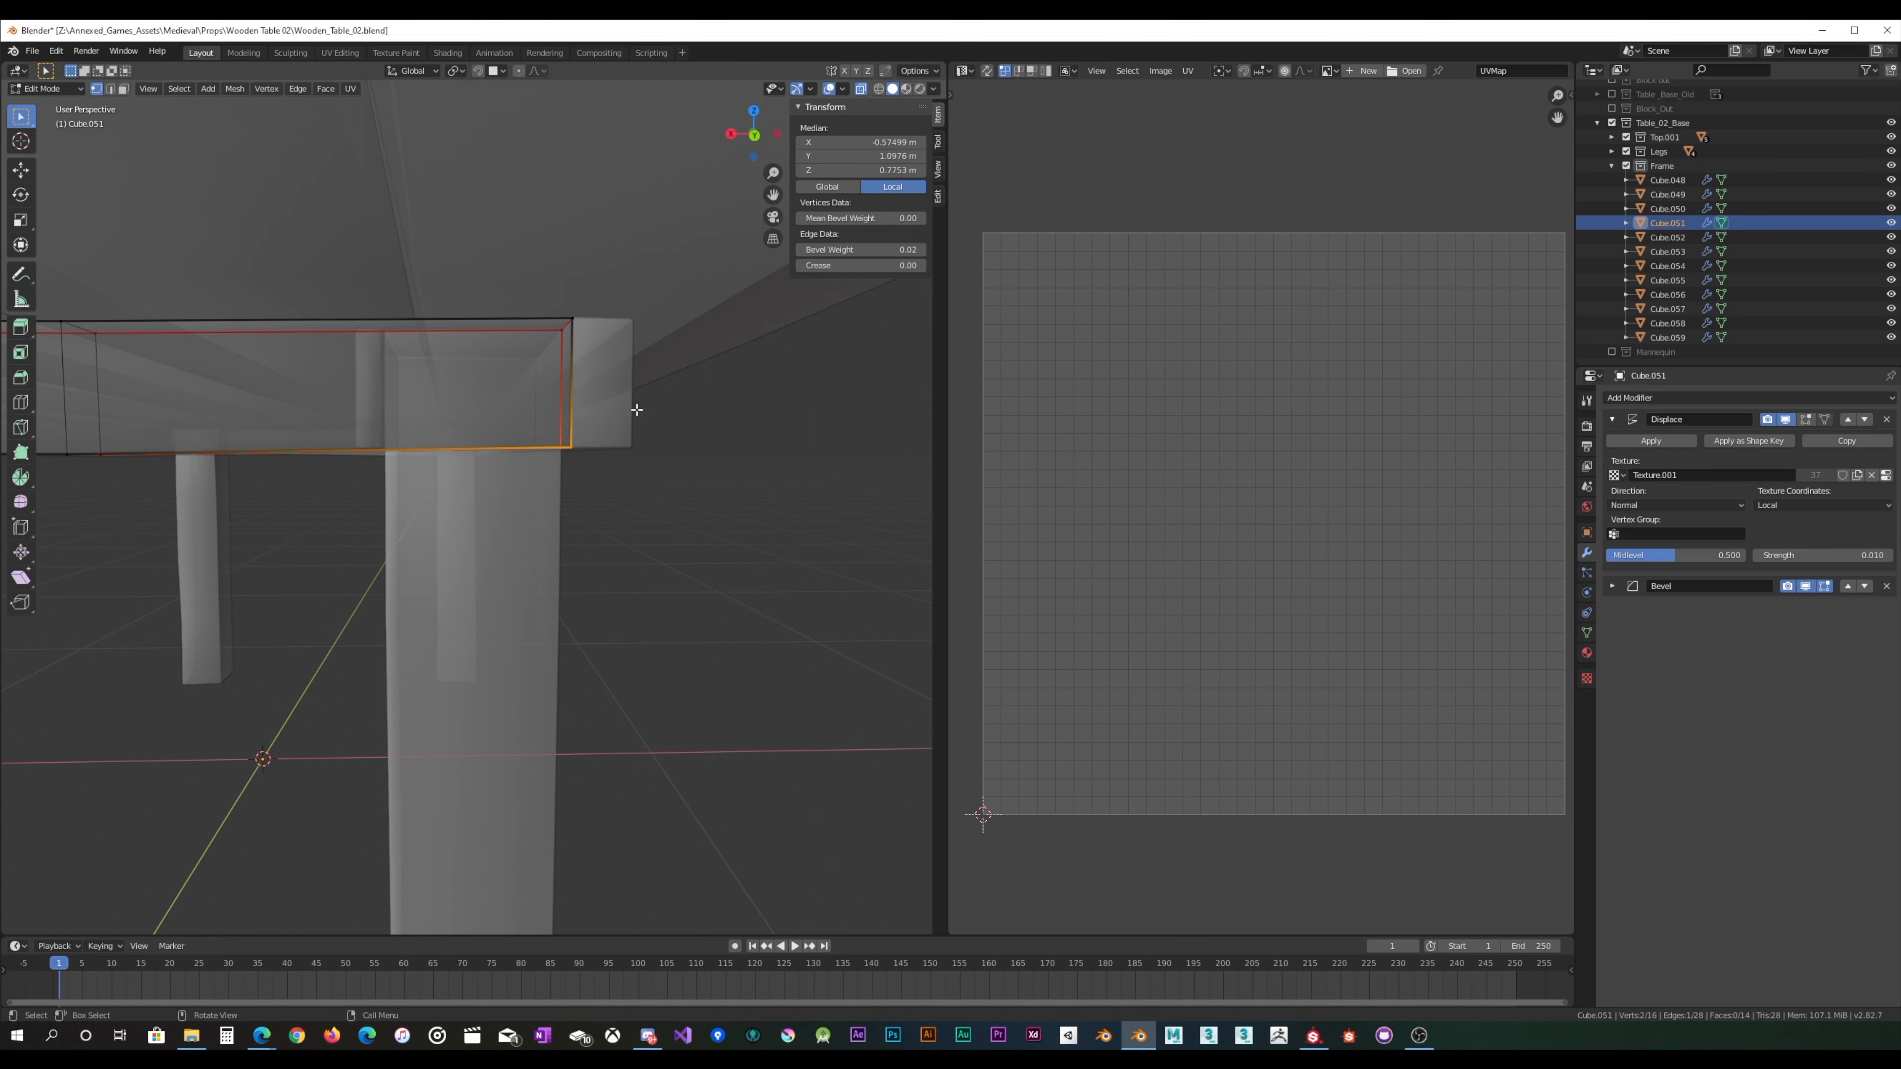
pyautogui.press('g')
pyautogui.press('x')
pyautogui.click(670, 426)
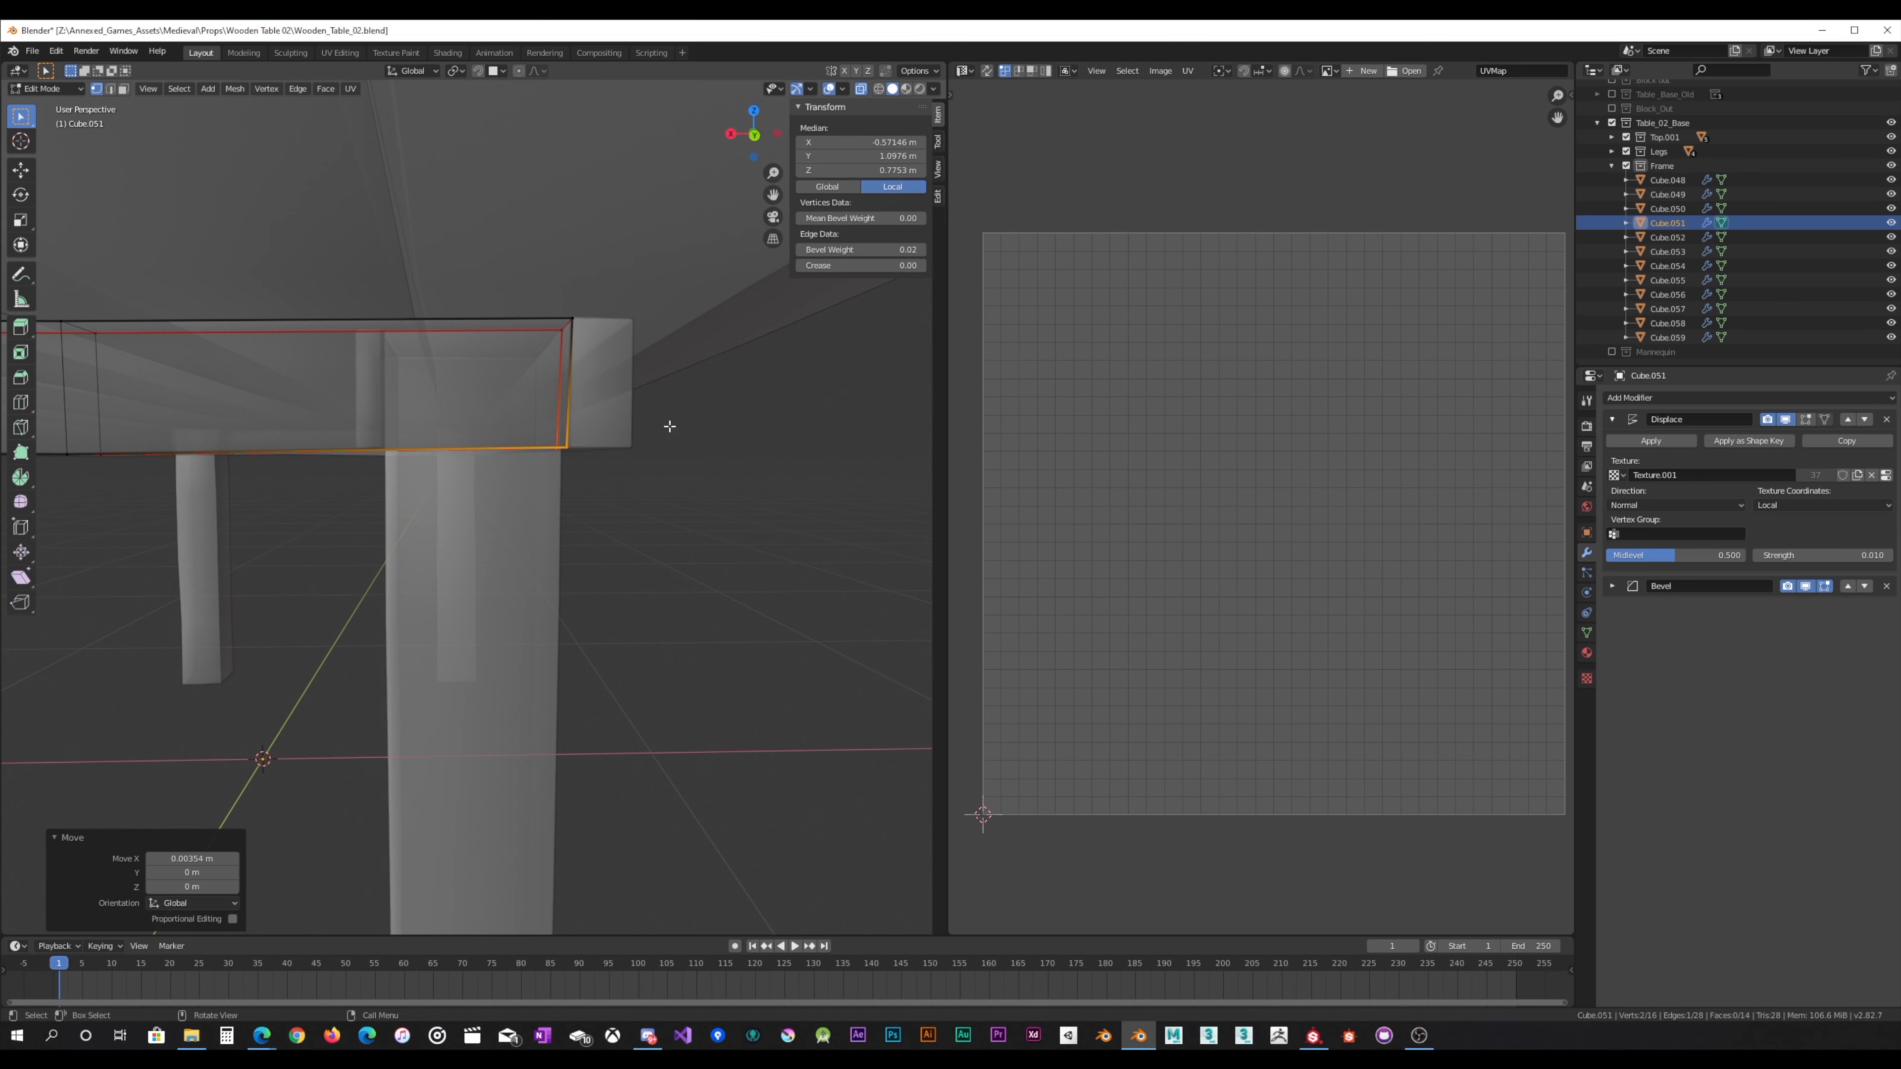
# Step: Nudge a lower corner vertex and the upper outer vertex at the positive Y rail's negative X end along X
pyautogui.click(572, 449)
pyautogui.press('g')
pyautogui.press('x')
pyautogui.click(669, 433)
pyautogui.click(574, 321)
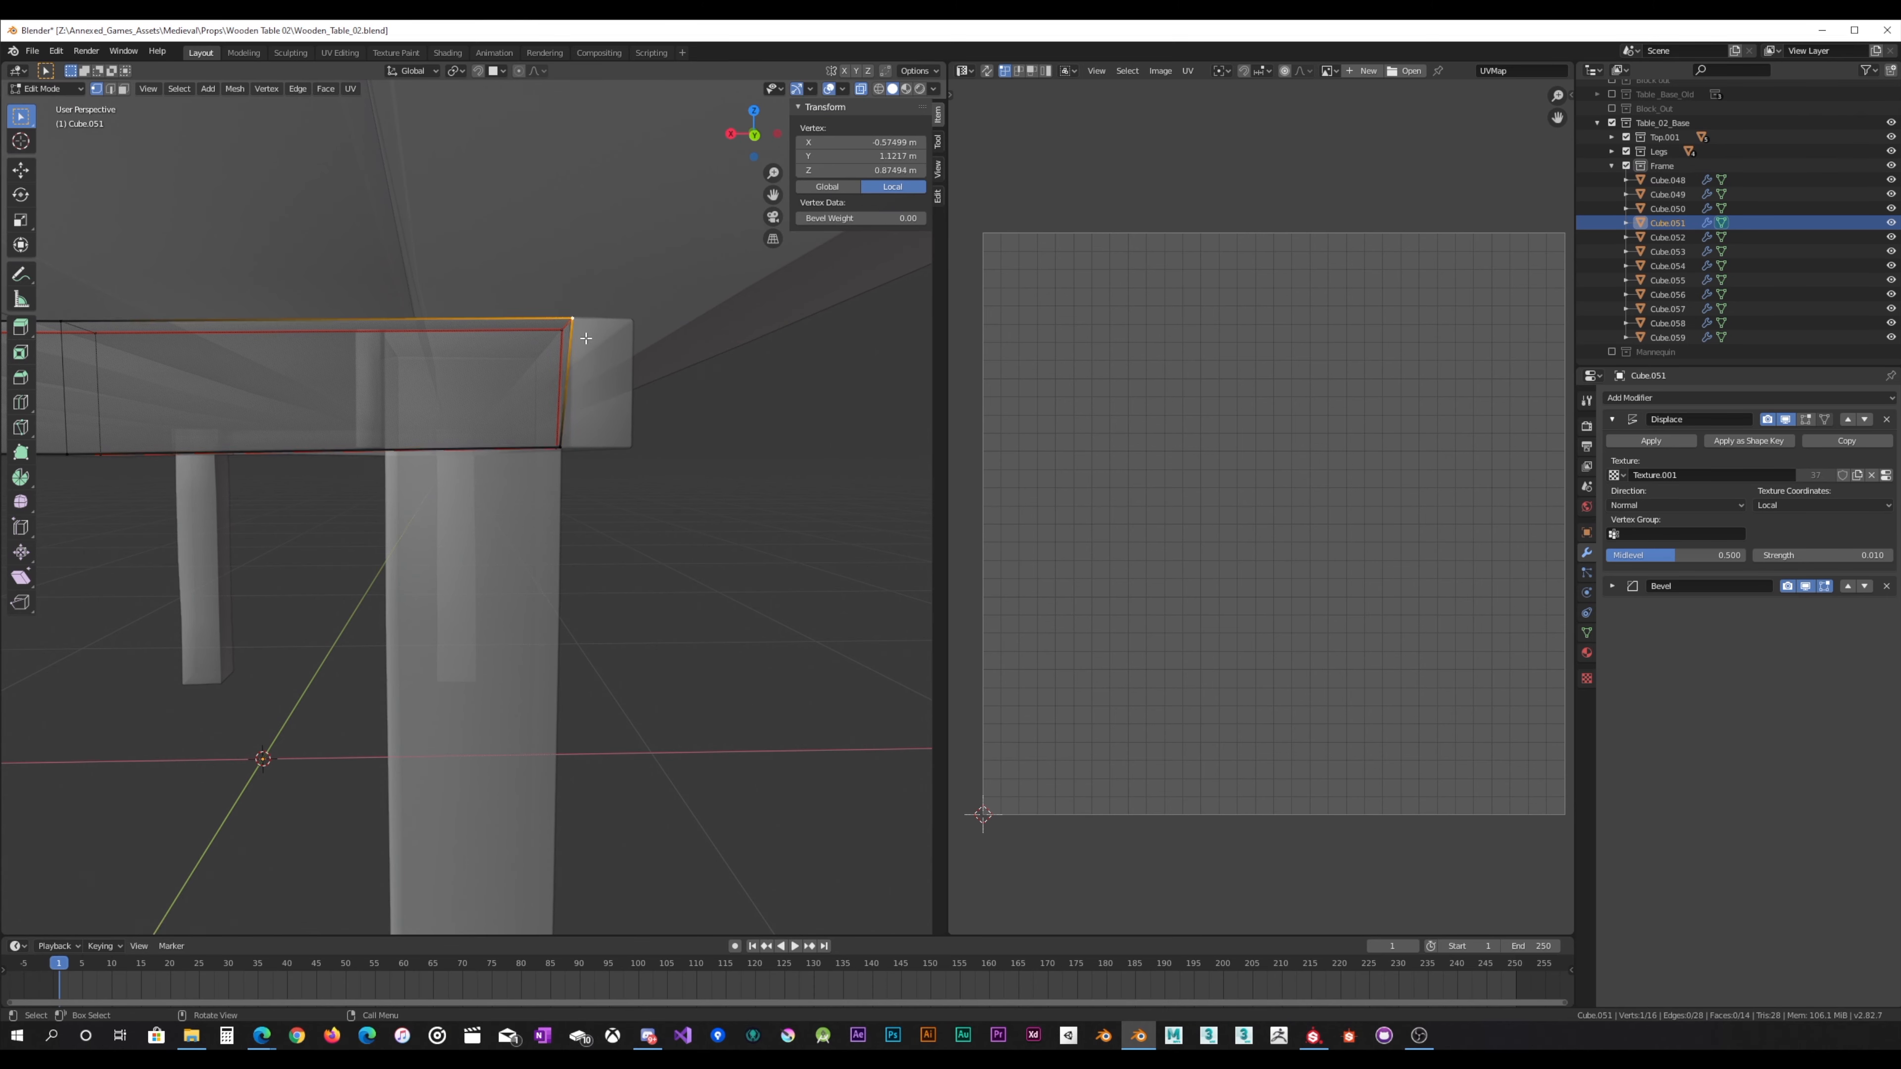
pyautogui.press('g')
pyautogui.press('x')
pyautogui.click(649, 340)
pyautogui.moveTo(649, 340); pyautogui.dragTo(419, 404, button='middle')
# Step: Edit the negative X rail and shift its positive Y end's lower edge about 0.006 m toward negative Y
pyautogui.press('Tab')
pyautogui.click(574, 381)
pyautogui.scroll(2, 514, 436)
pyautogui.click(497, 433)
pyautogui.press('Tab')
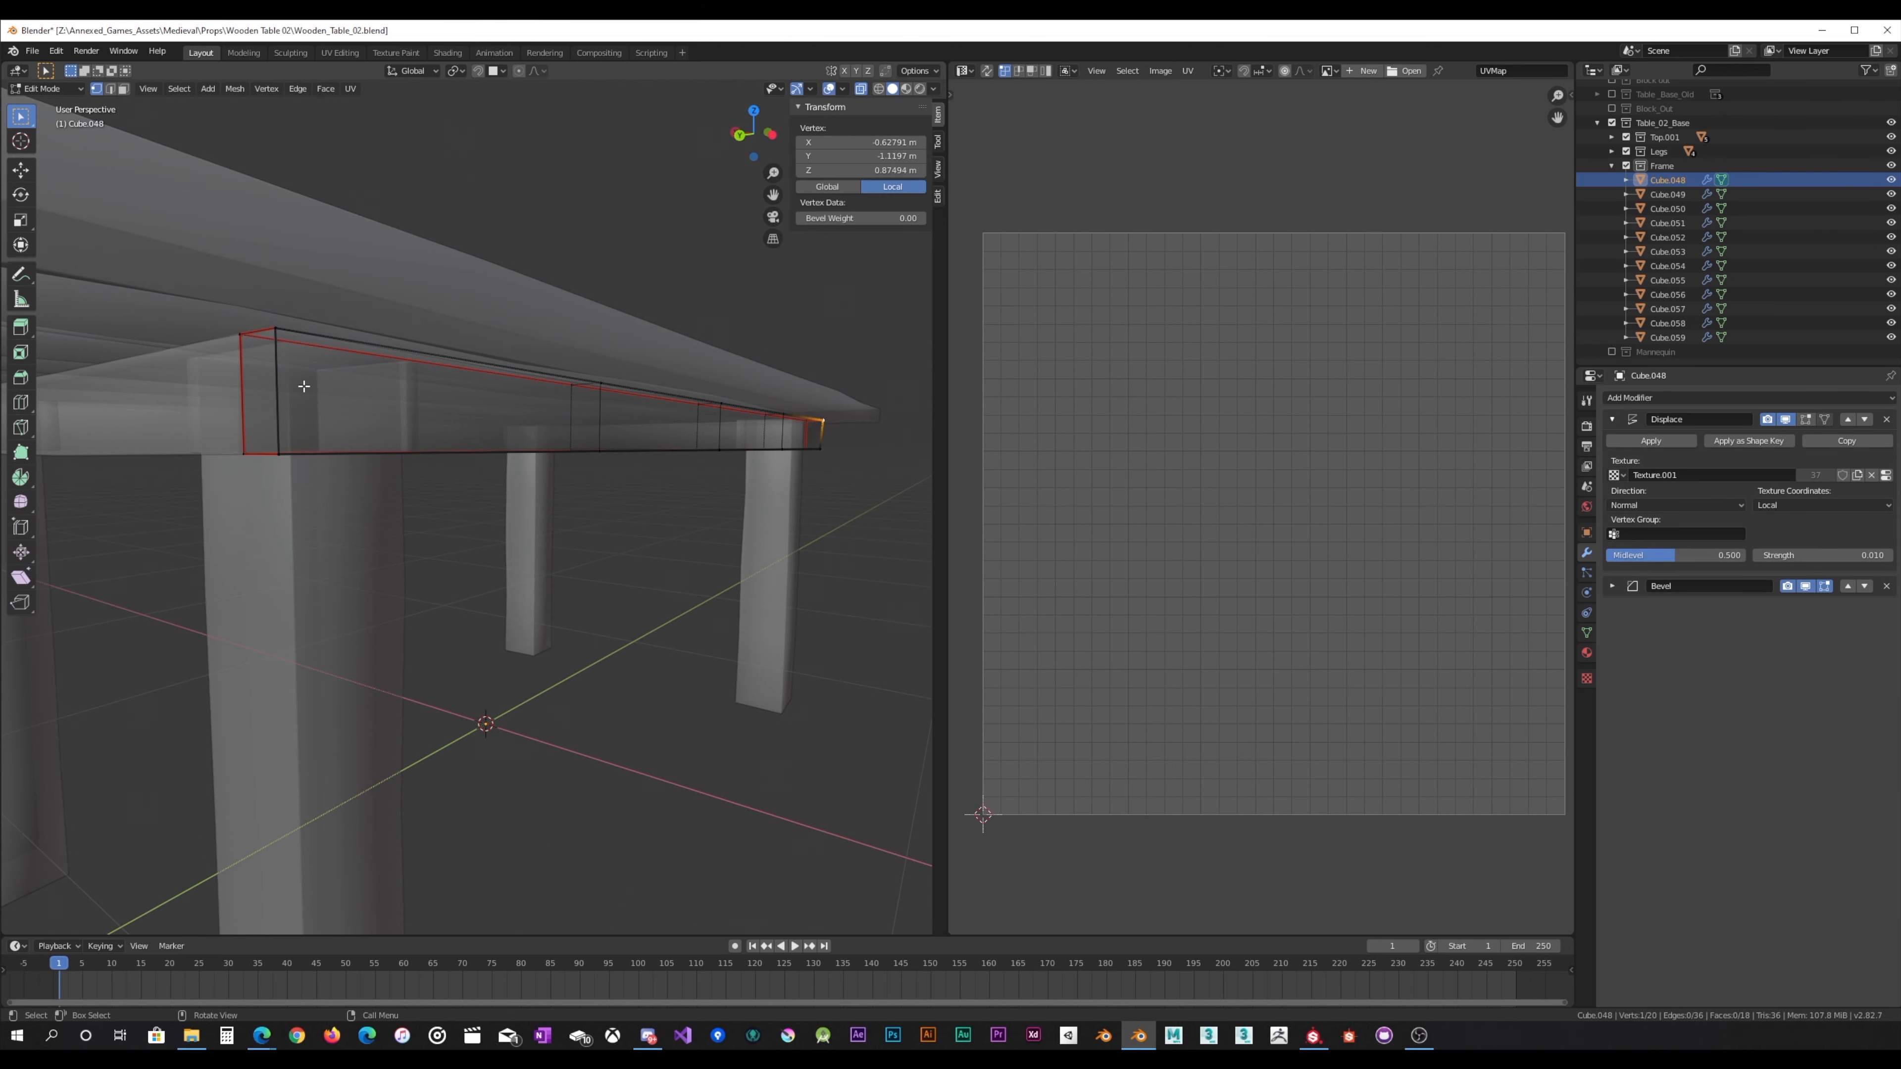
pyautogui.keyDown('shift'); pyautogui.click(241, 334); pyautogui.keyUp('shift')
pyautogui.moveTo(216, 459); pyautogui.dragTo(308, 418)
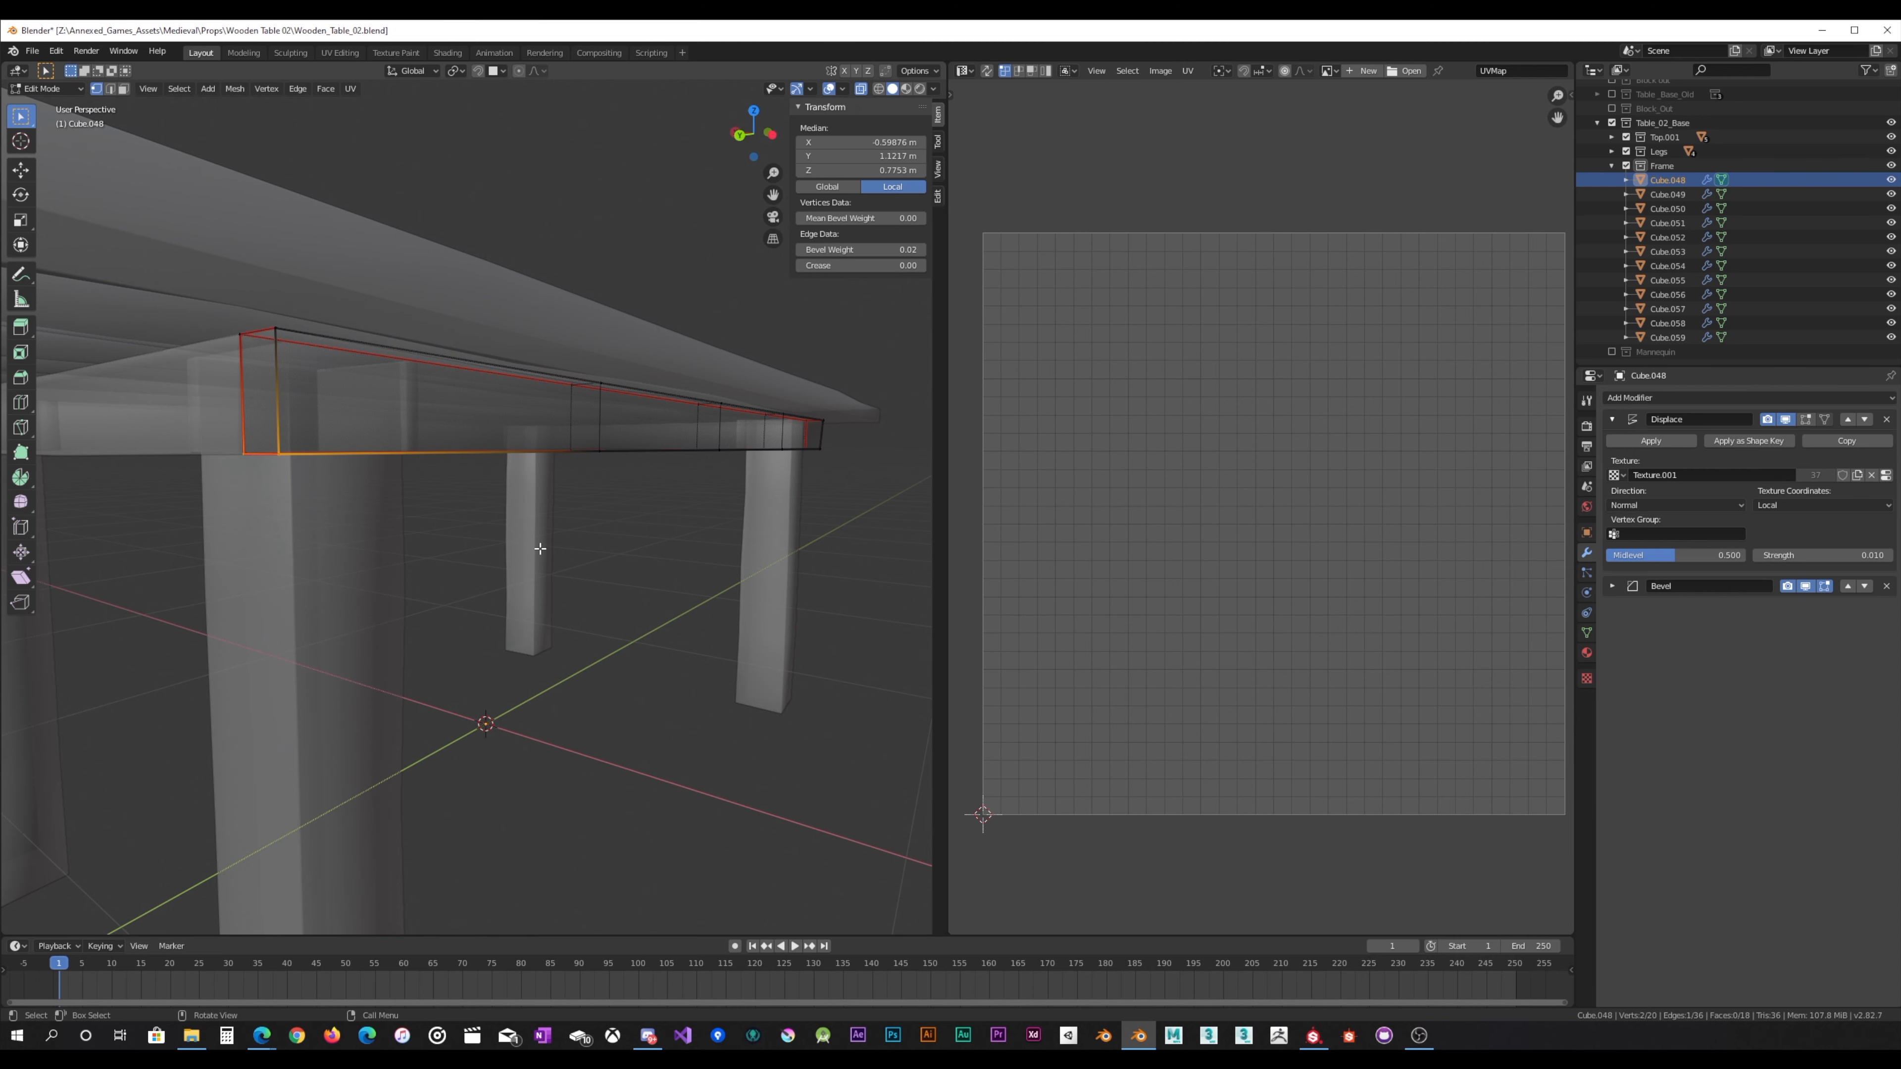
pyautogui.press('g')
pyautogui.press('y')
pyautogui.click(545, 545)
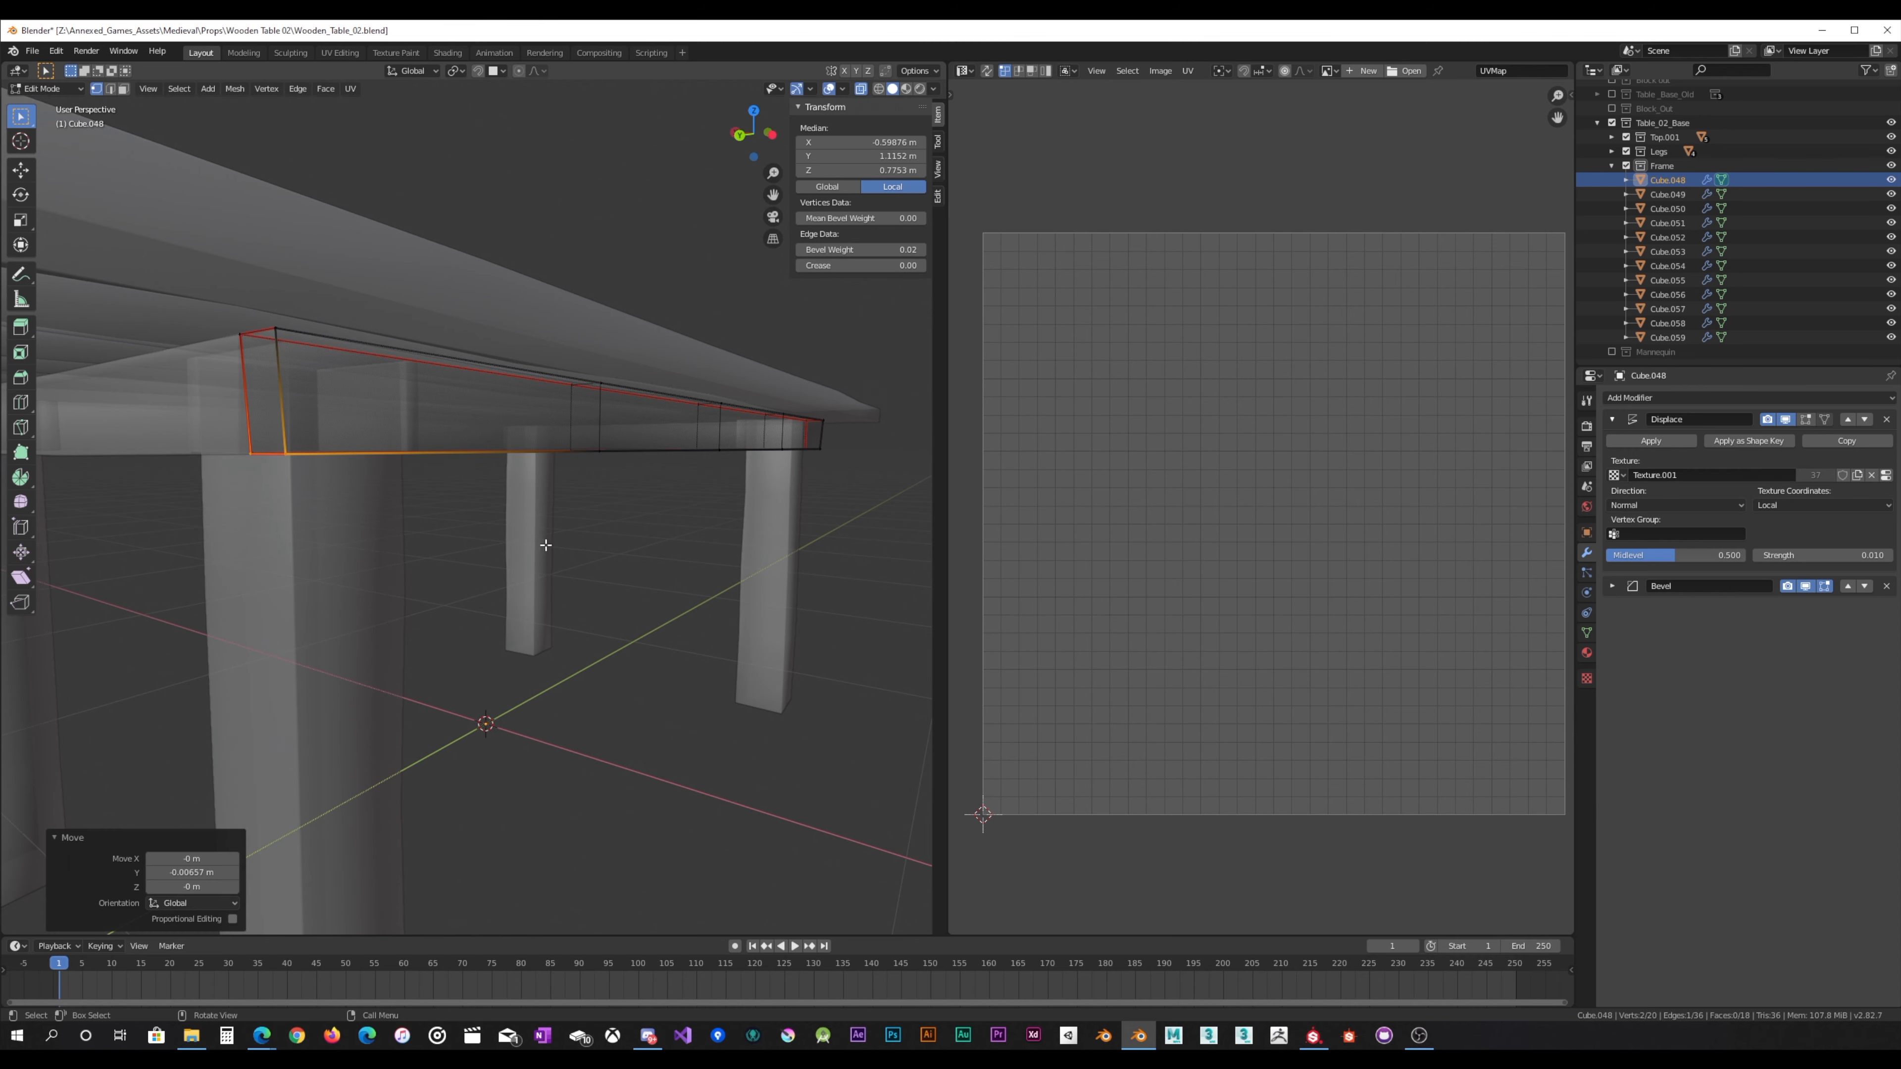
# Step: Move the lower inner vertex at the negative X rail's positive Y end about 0.0049 m along positive Y
pyautogui.click(288, 448)
pyautogui.press('g')
pyautogui.press('y')
pyautogui.click(441, 500)
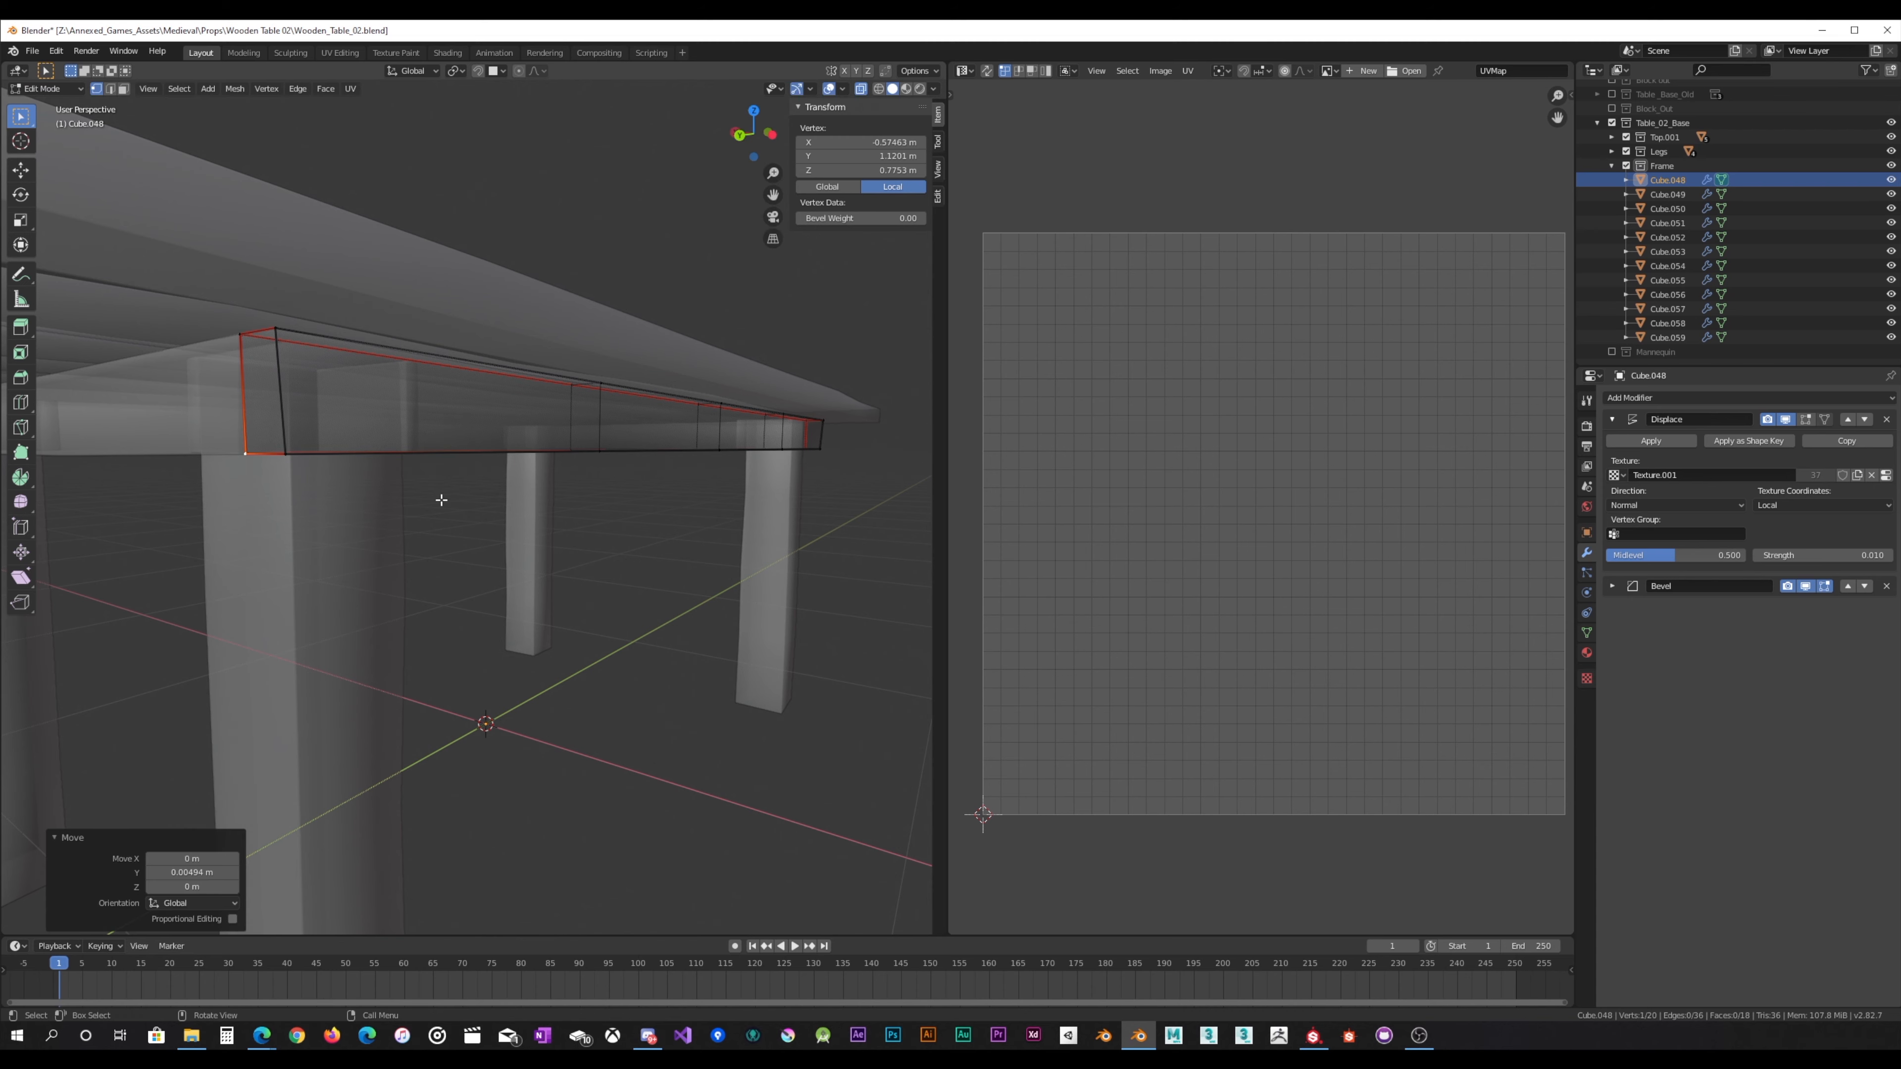
# Step: Move the upper outer vertex at the negative X rail's positive Y end about 0.007 m toward negative Y
pyautogui.click(274, 328)
pyautogui.press('g')
pyautogui.press('y')
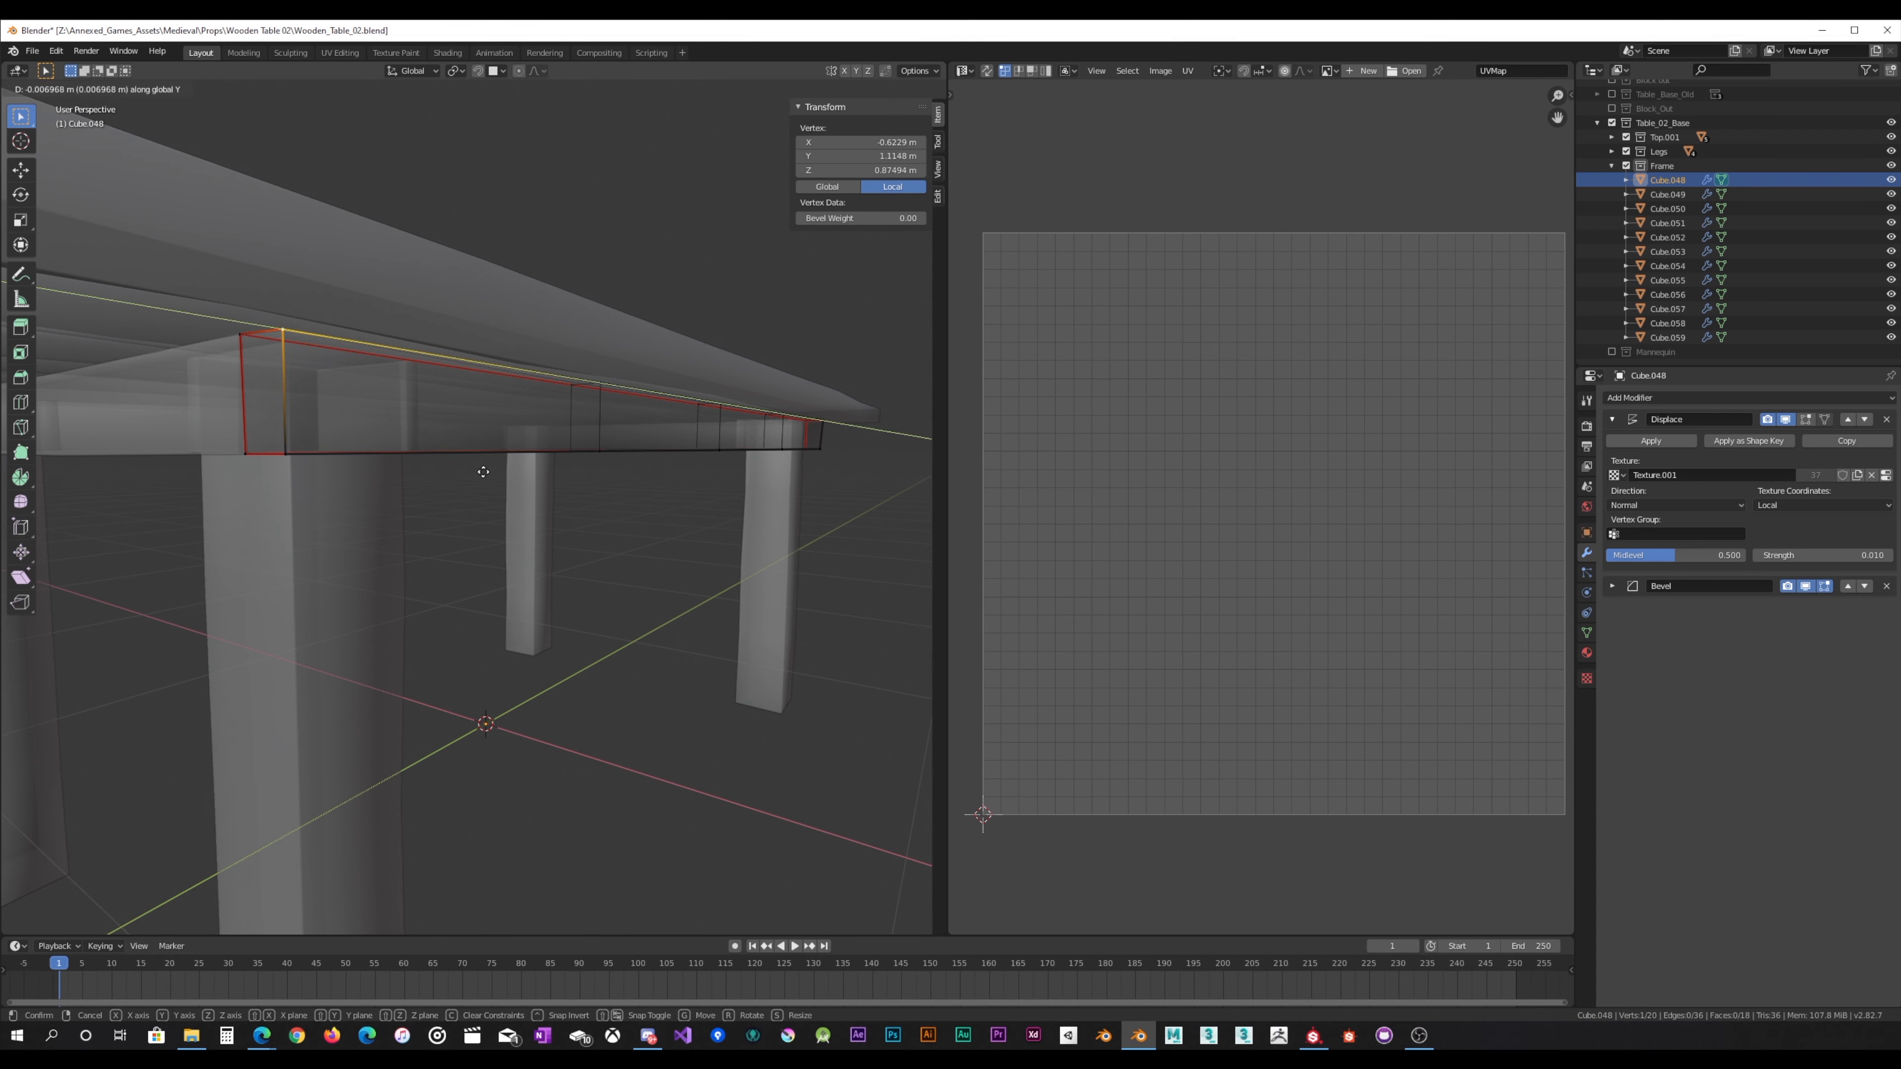
pyautogui.click(484, 470)
pyautogui.moveTo(484, 470)
pyautogui.mouseDown(button='middle')
pyautogui.moveTo(420, 471)
pyautogui.moveTo(636, 509)
pyautogui.moveTo(380, 490)
pyautogui.moveTo(544, 394)
pyautogui.moveTo(581, 404)
pyautogui.moveTo(581, 425)
pyautogui.moveTo(393, 571)
pyautogui.moveTo(503, 530)
pyautogui.moveTo(502, 476)
pyautogui.moveTo(318, 544)
pyautogui.moveTo(334, 560)
pyautogui.moveTo(493, 468)
pyautogui.mouseUp(button='middle')
# Step: Return the negative X rail to Object Mode, turn off X-ray and inspect the table
pyautogui.press('Tab')
pyautogui.scroll(-6, 349, 540)
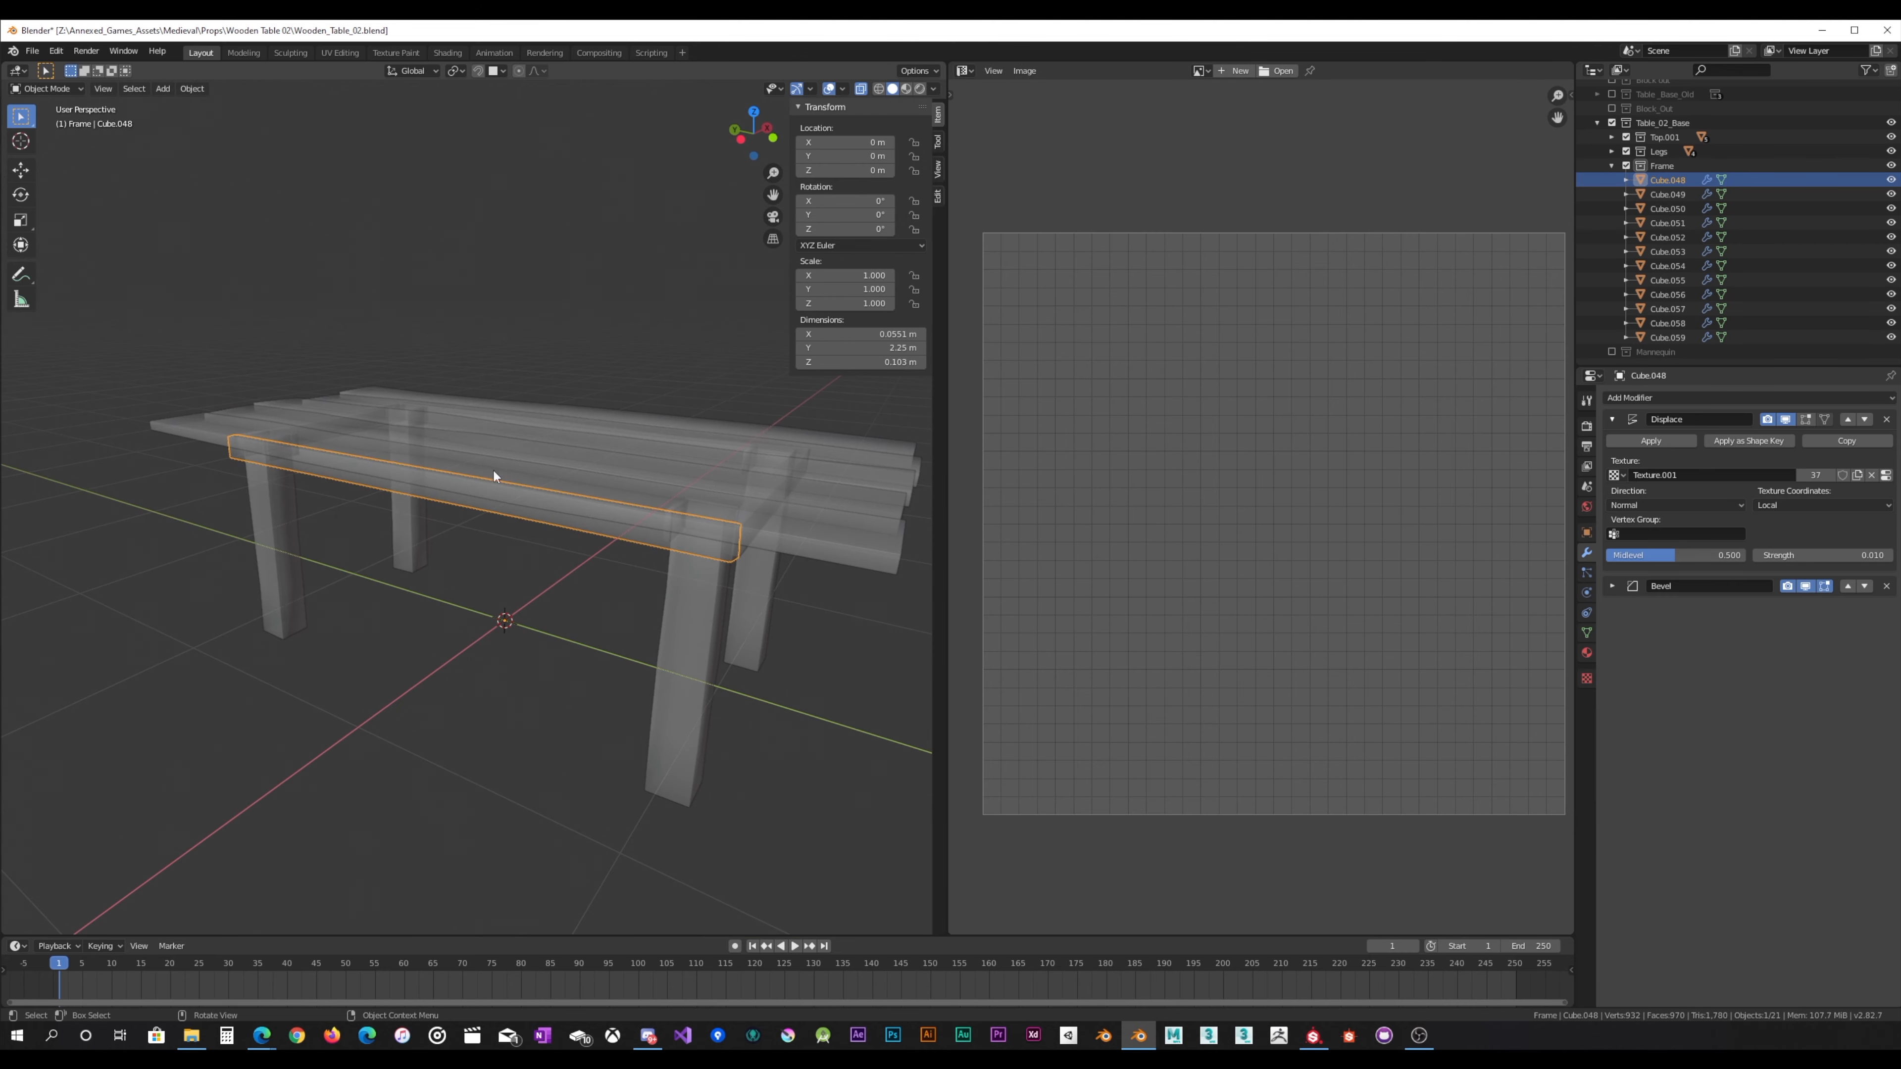
pyautogui.click(861, 88)
pyautogui.moveTo(569, 390); pyautogui.dragTo(583, 328, button='middle')
pyautogui.moveTo(398, 299); pyautogui.dragTo(536, 557, button='middle')
pyautogui.click(388, 357)
pyautogui.click(432, 610)
pyautogui.scroll(-5, 488, 599)
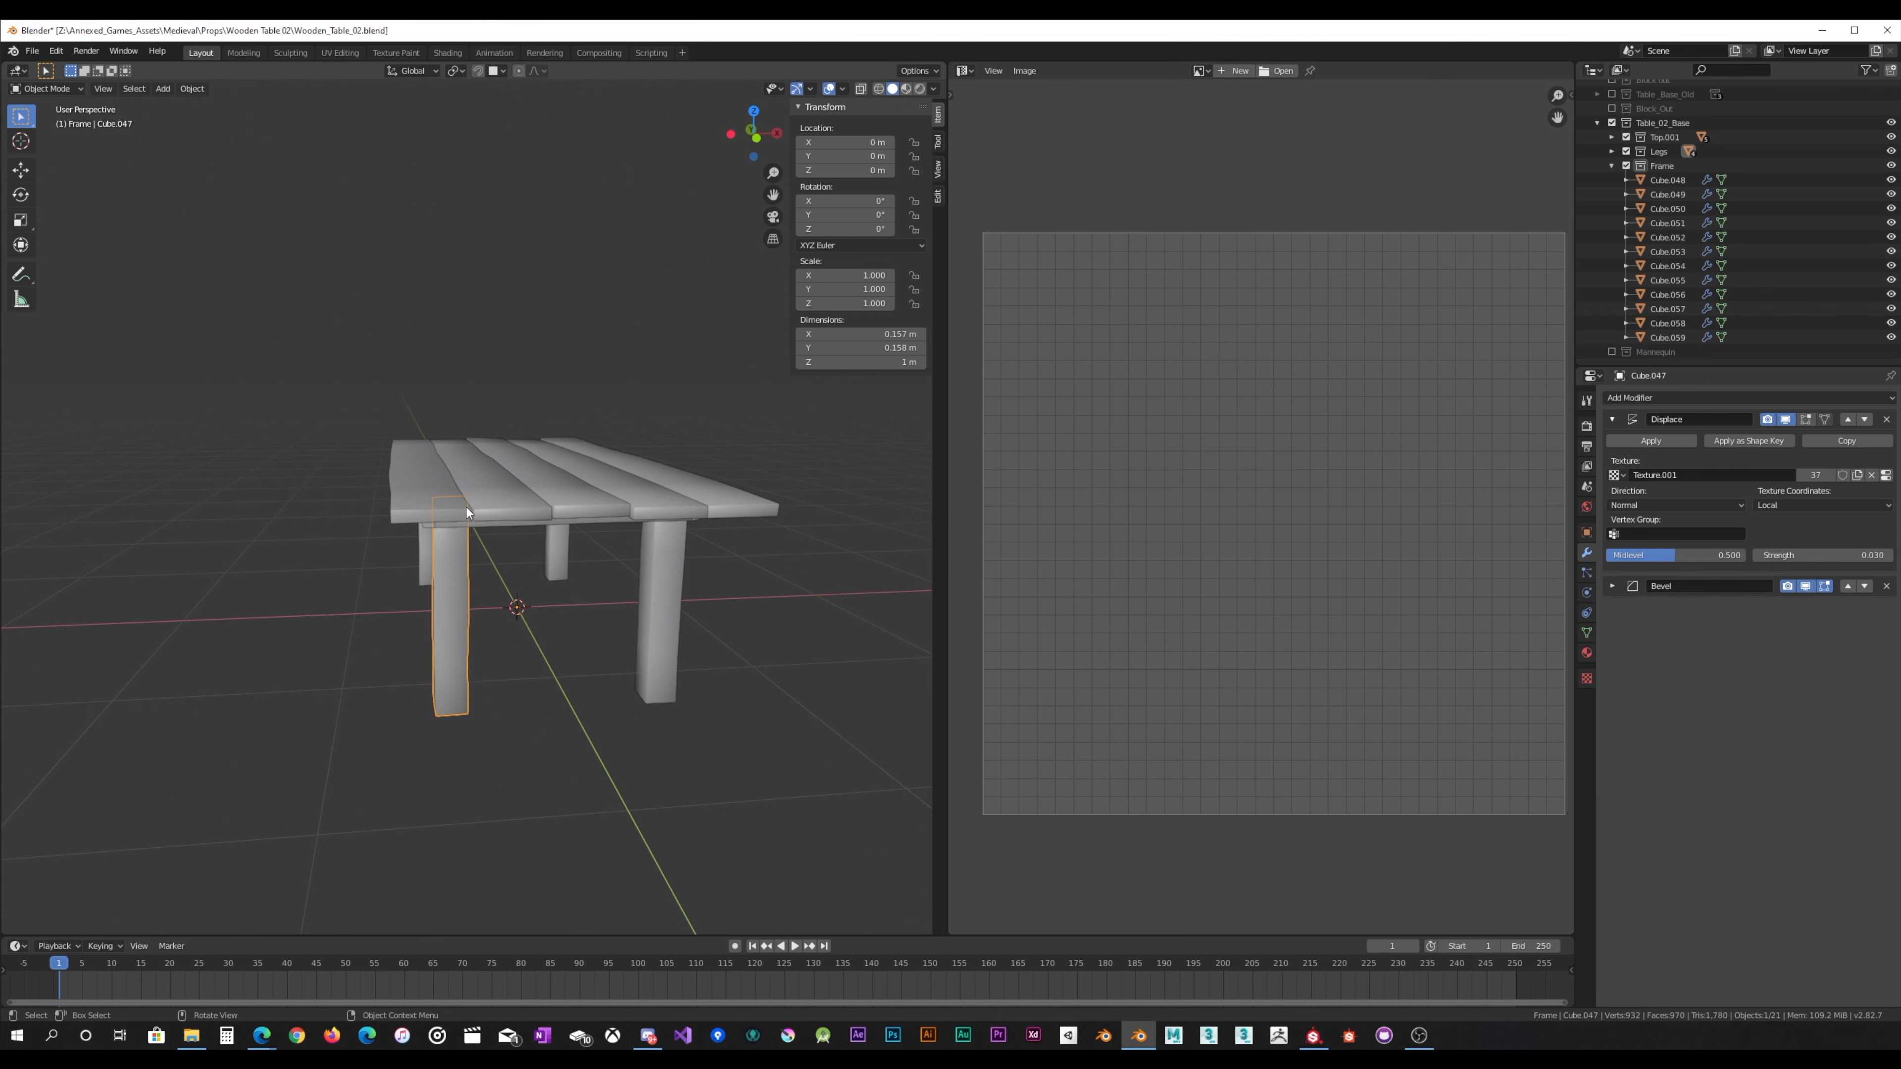
# Step: Select every table part with all its mesh geometry and apply All Transforms to the objects
pyautogui.press('a')
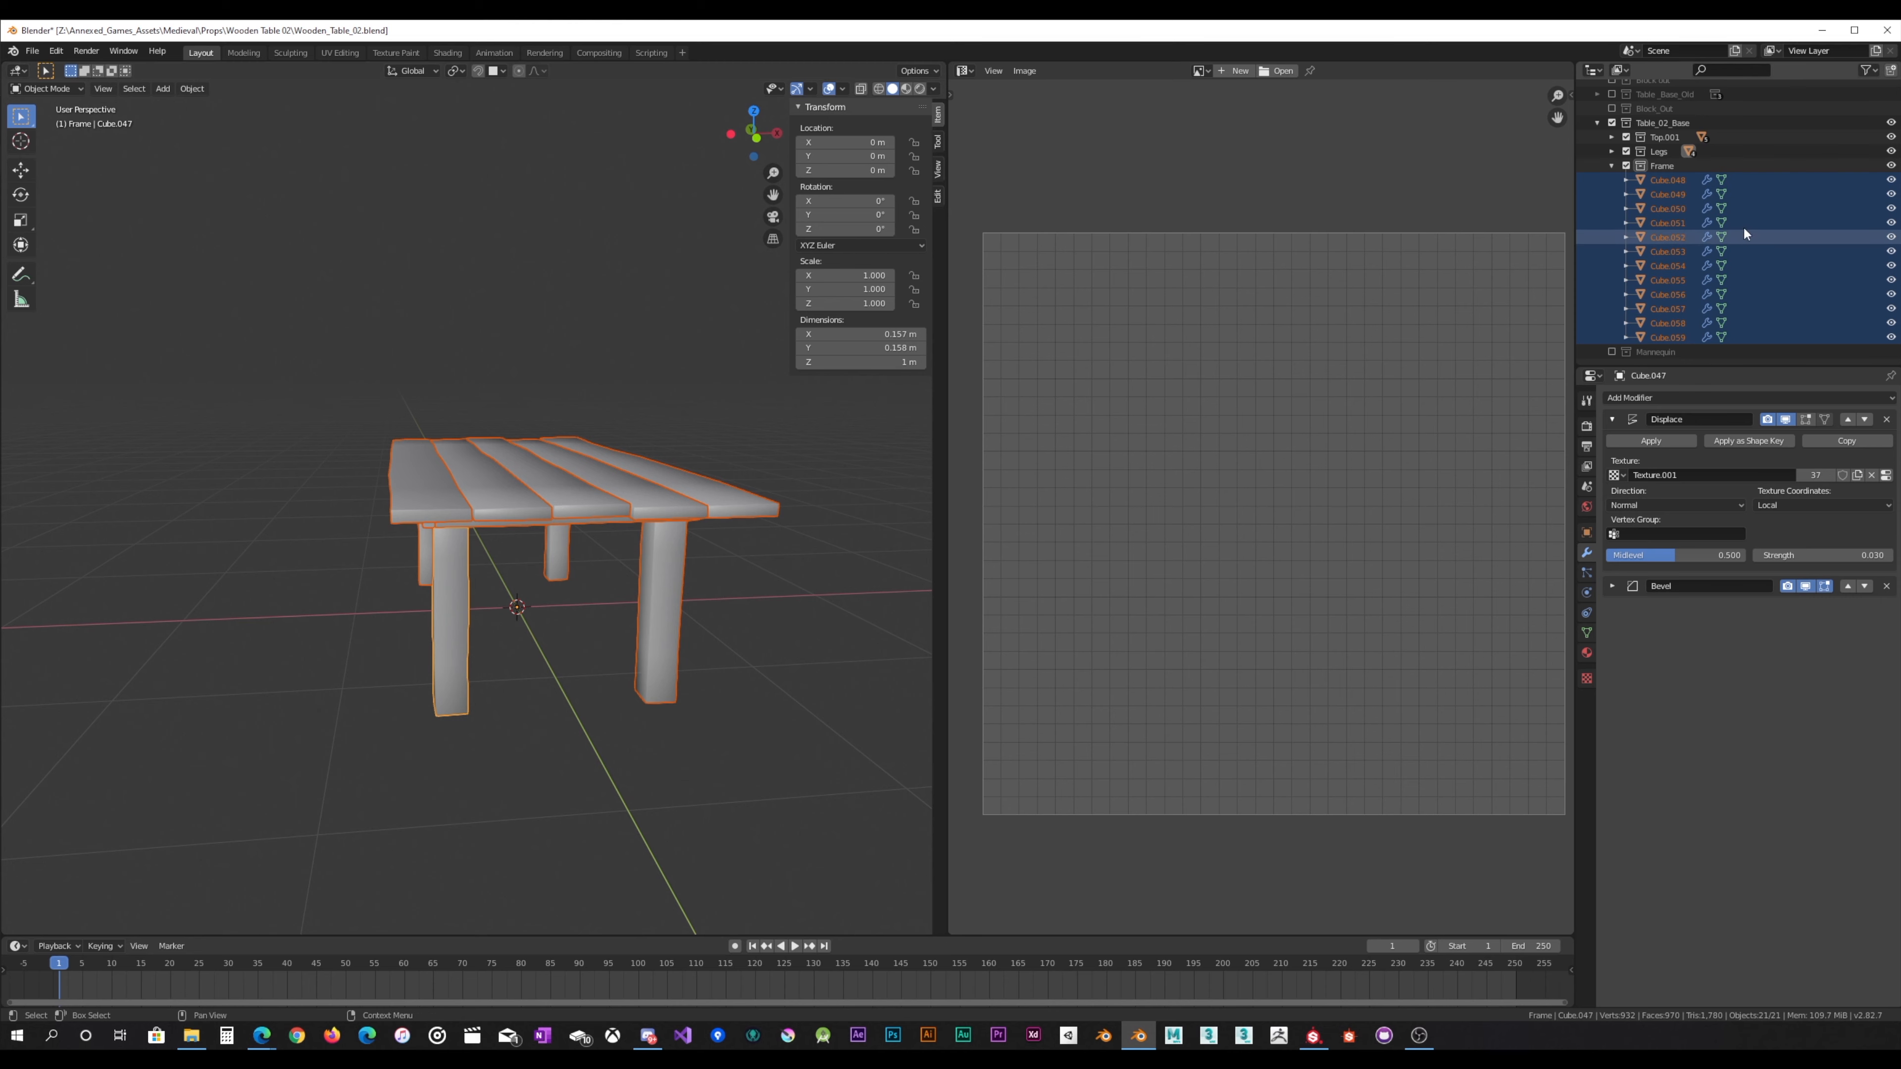
pyautogui.press('Tab')
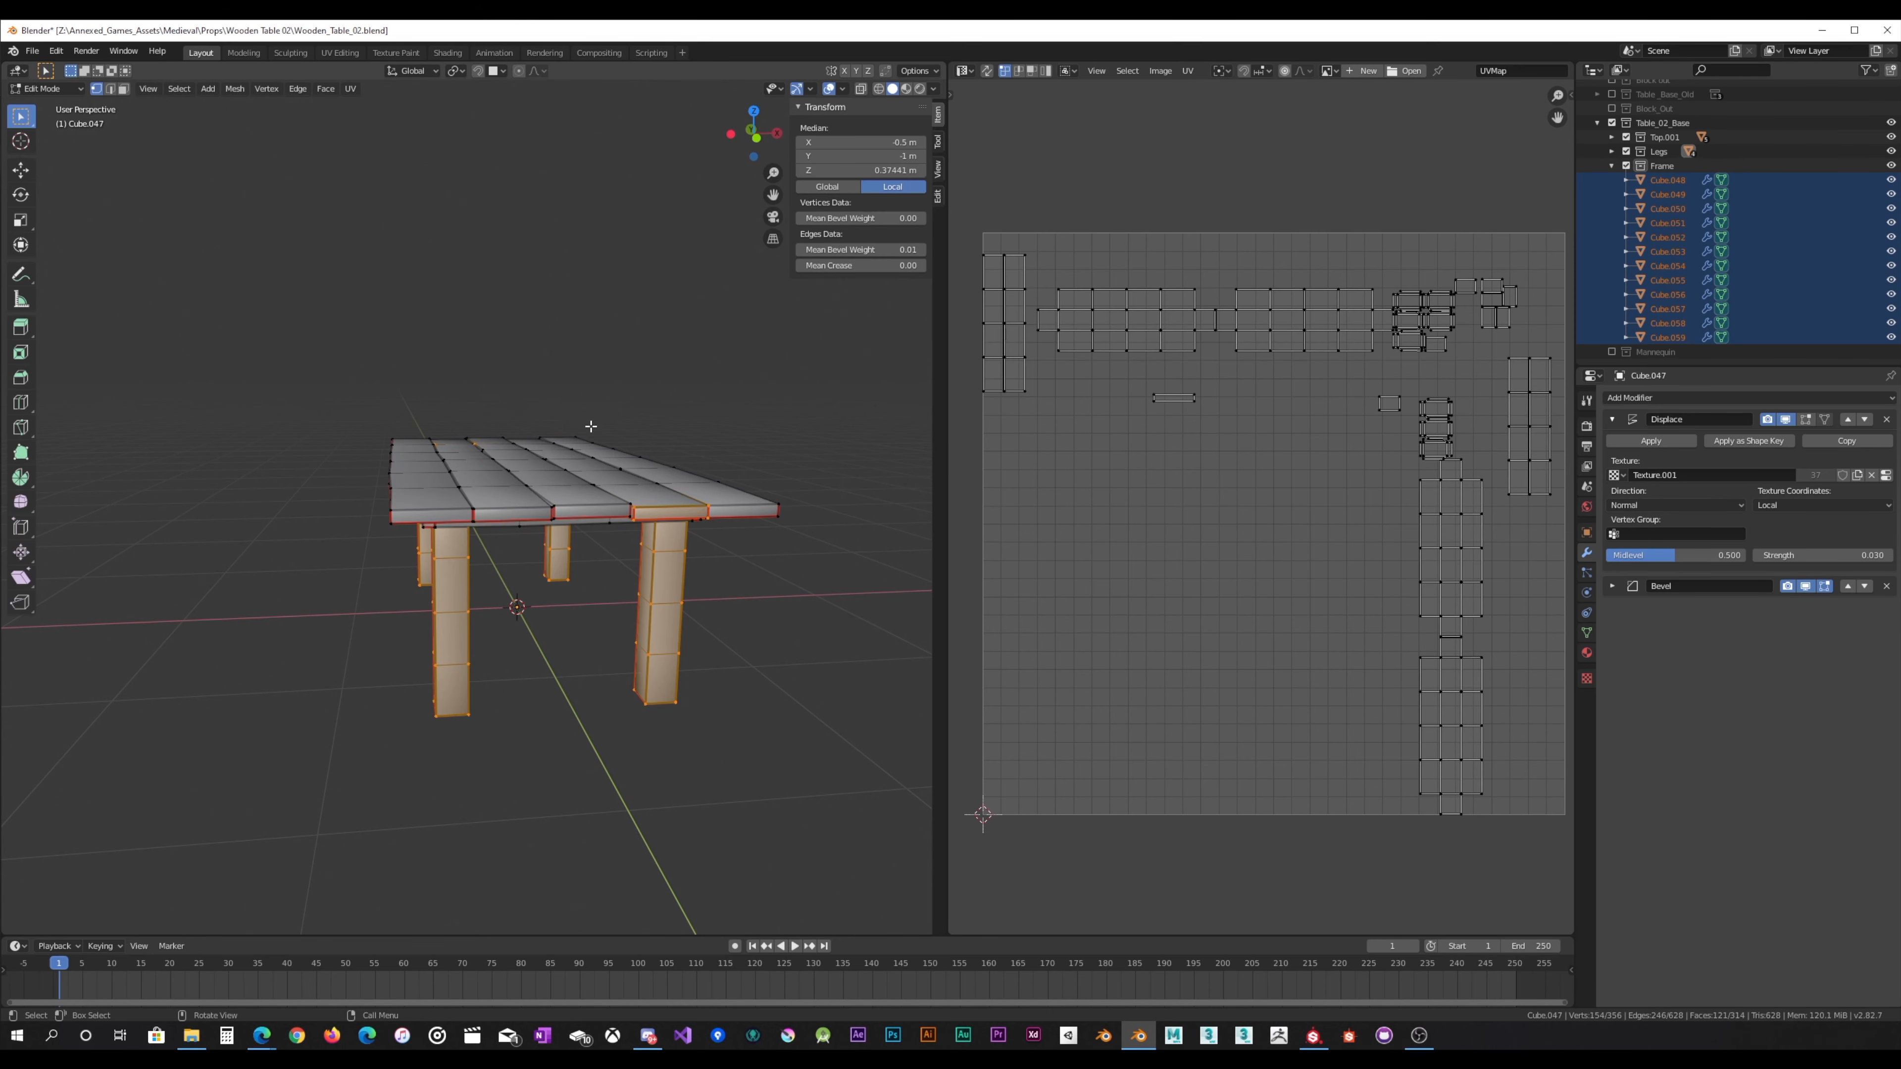
pyautogui.rightClick(595, 426)
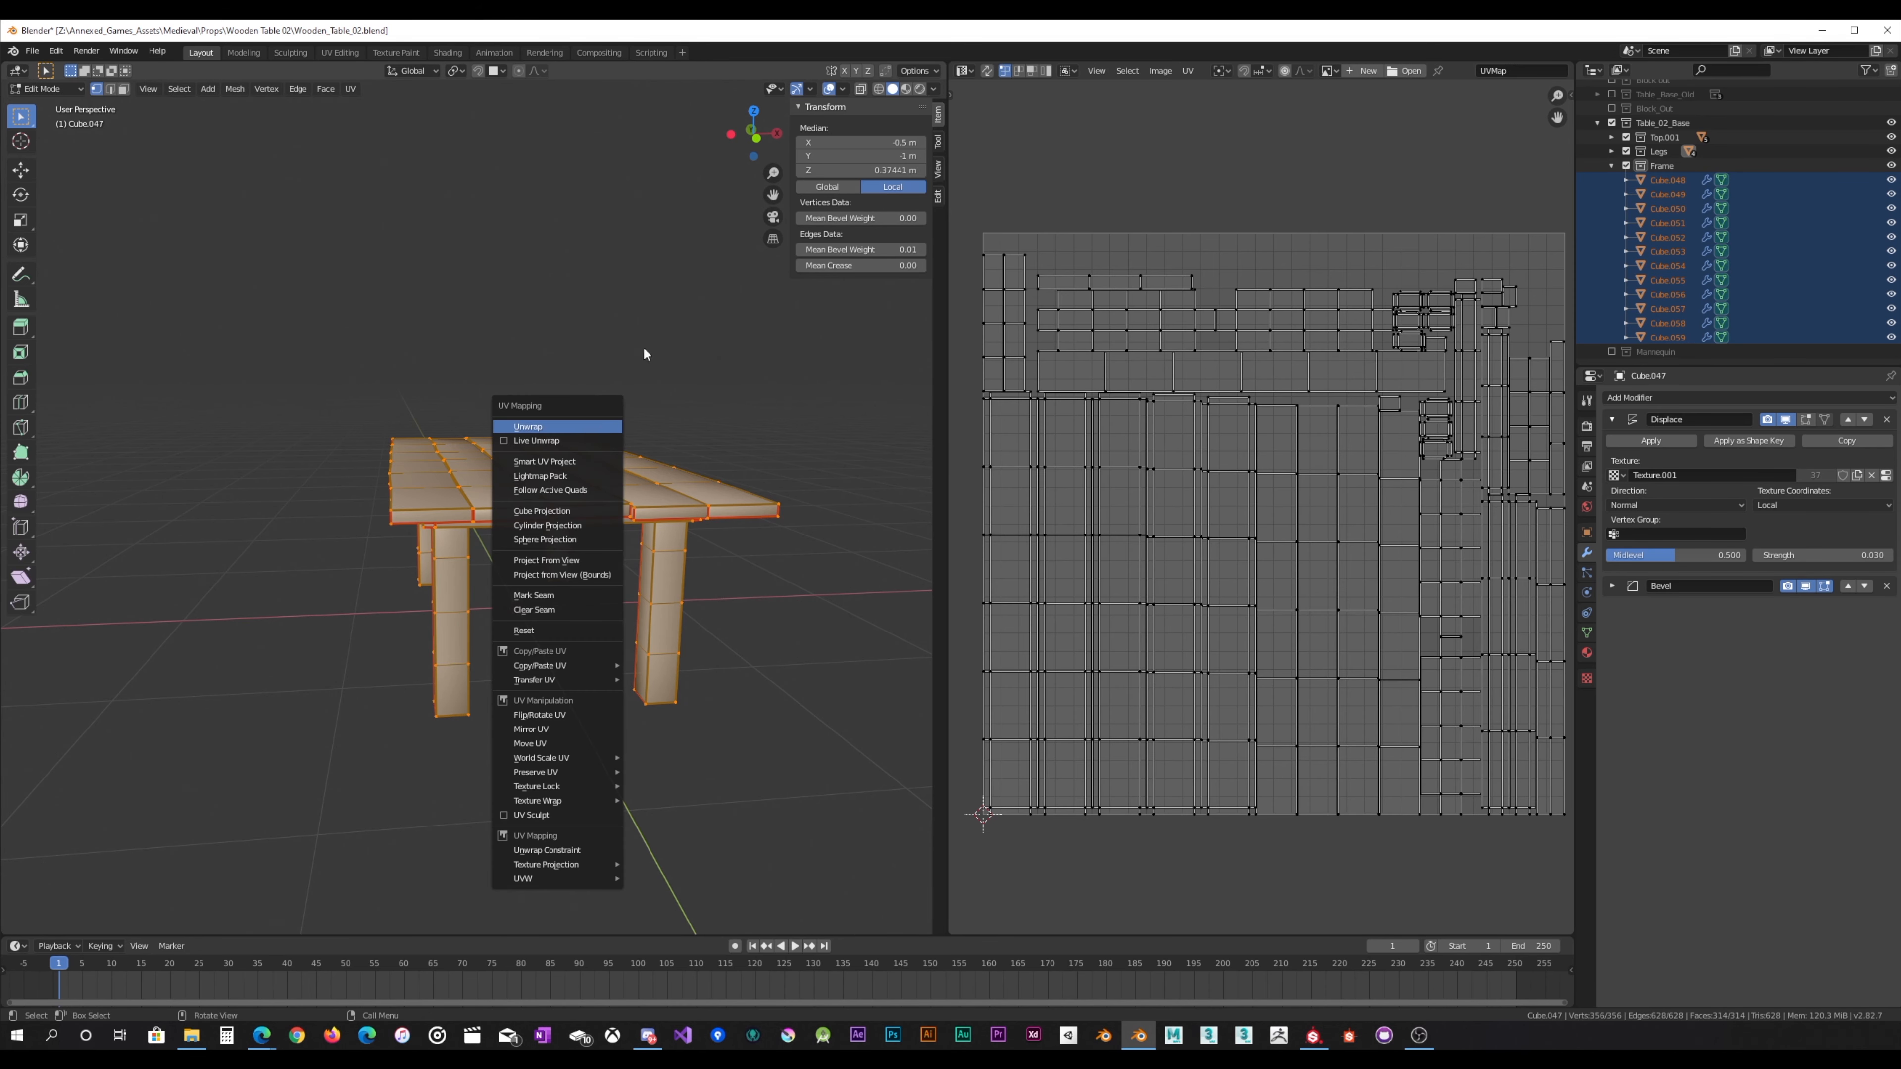
pyautogui.press('Tab')
pyautogui.hotkey('ctrl', 'a')
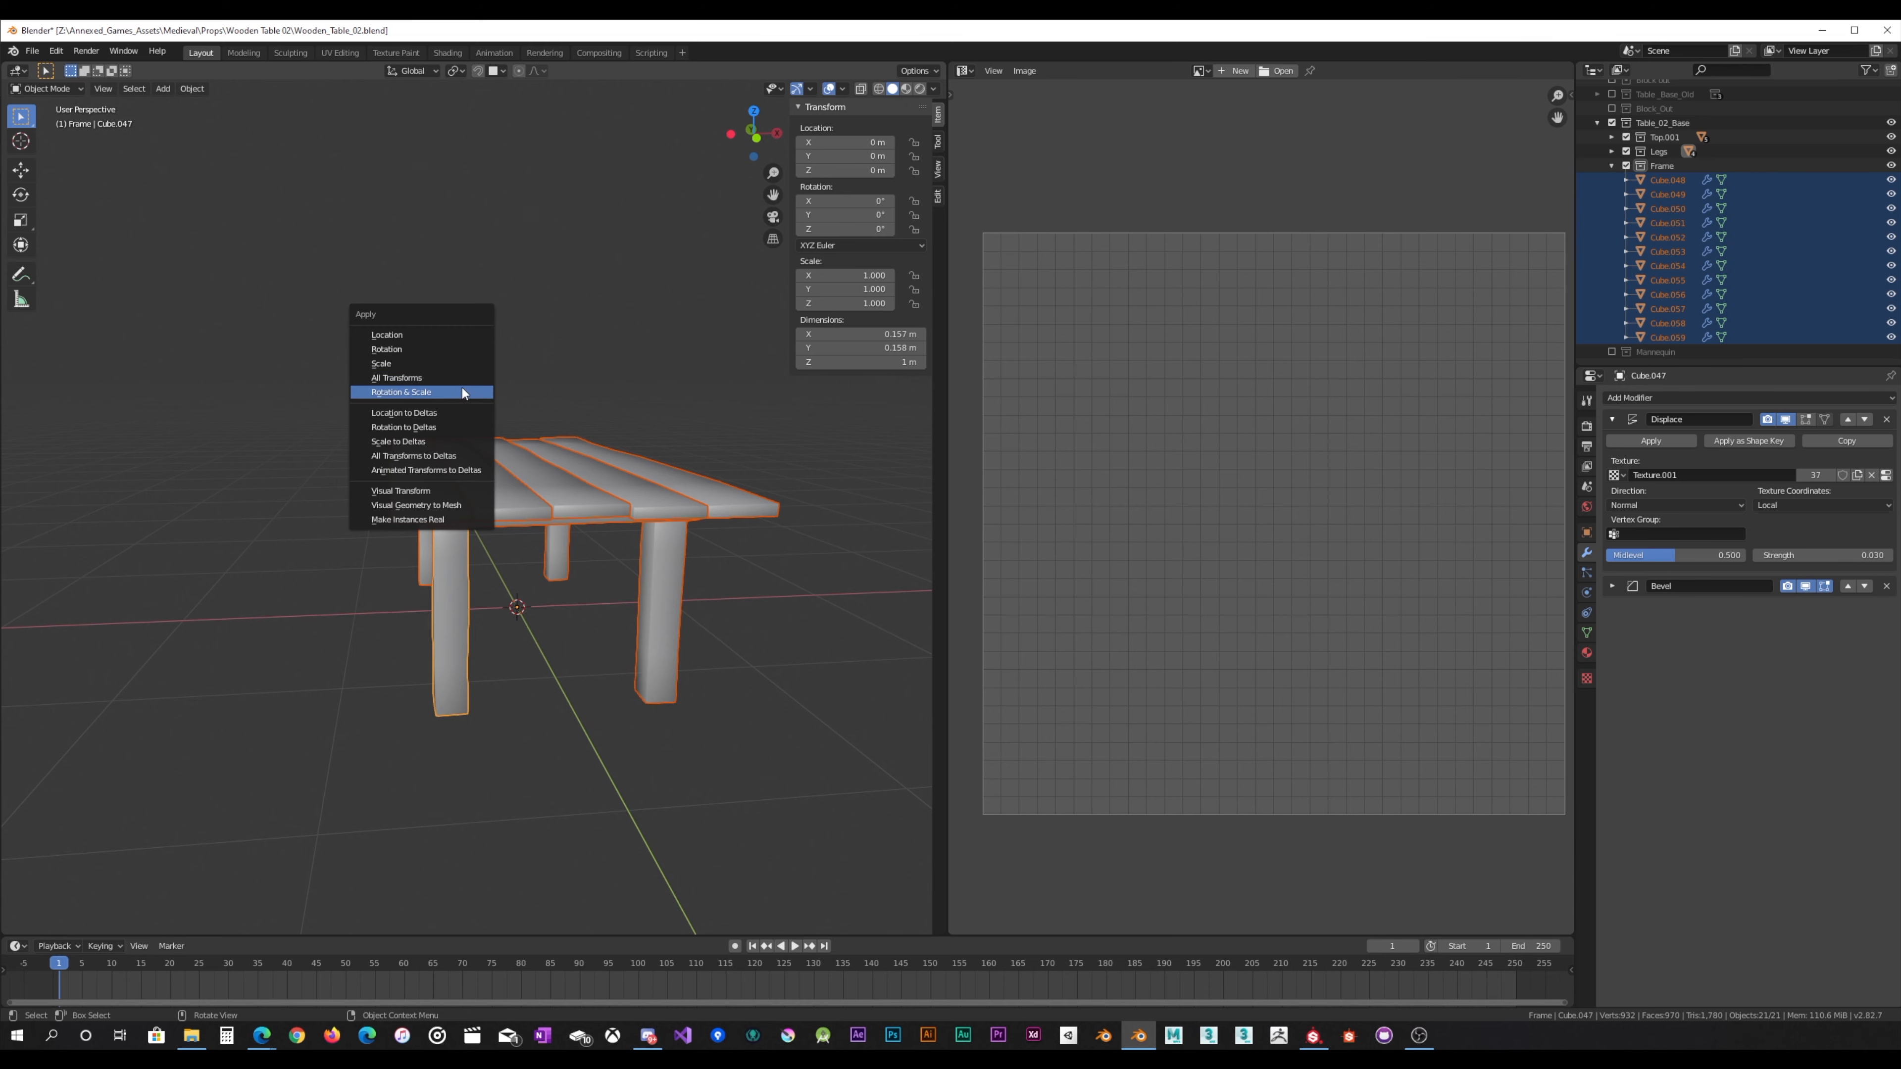
pyautogui.click(455, 379)
# Step: Unwrap the UVs of all table parts, review the UV layout and return to Object Mode
pyautogui.press('Tab')
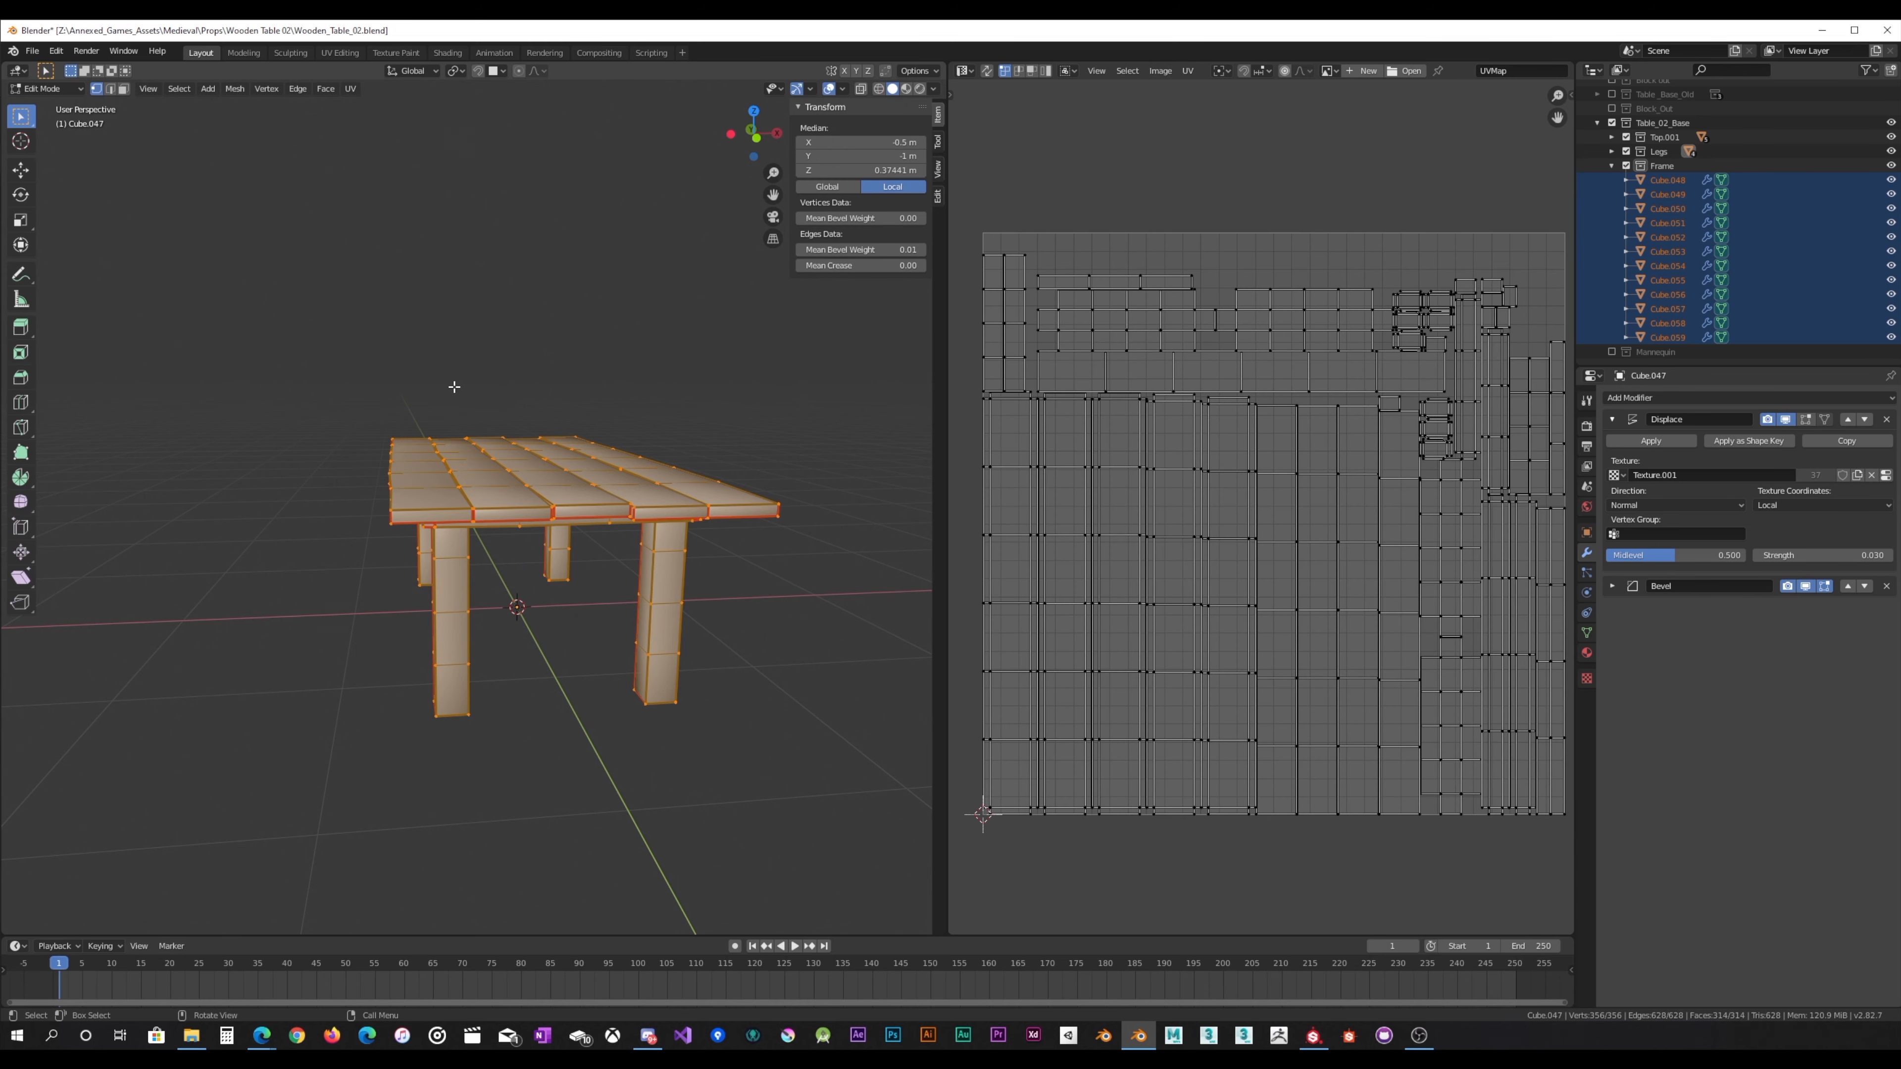
pyautogui.press('u')
pyautogui.click(456, 382)
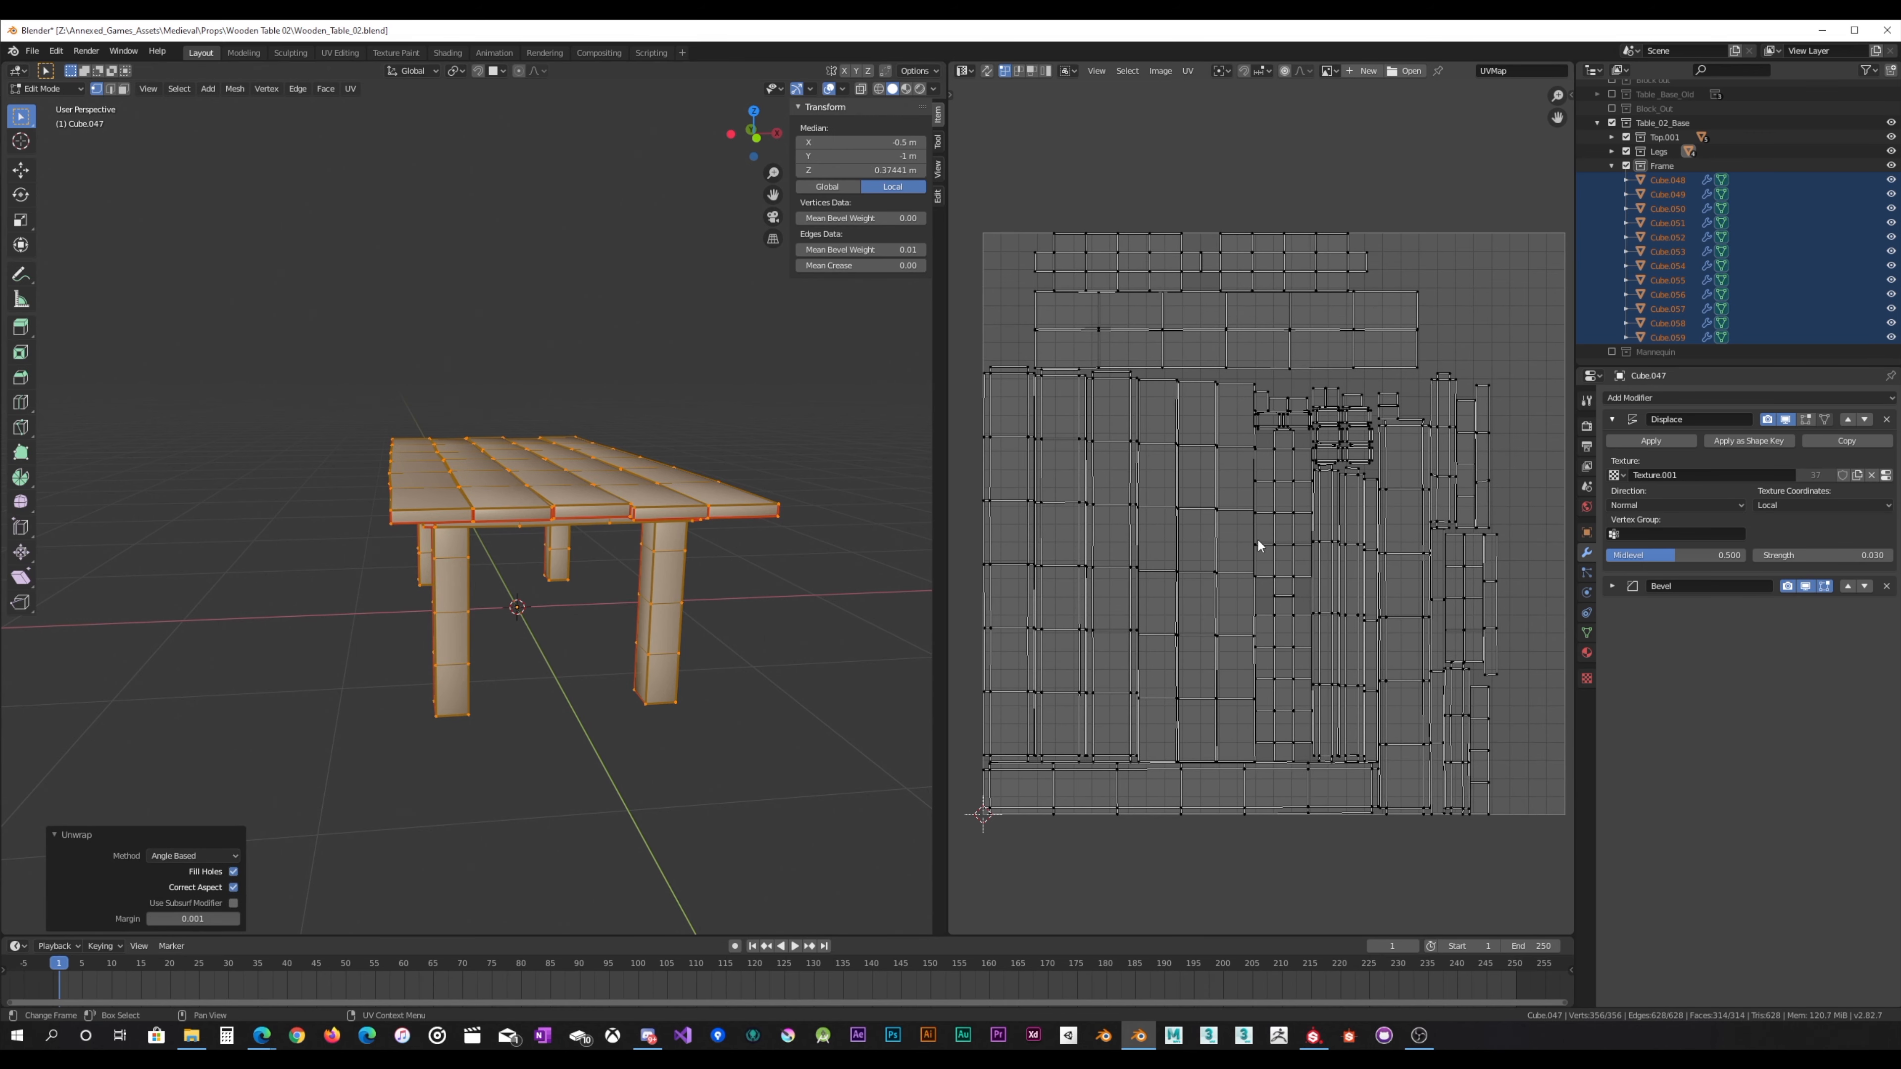
pyautogui.scroll(-2, 1264, 545)
pyautogui.scroll(5, 1336, 561)
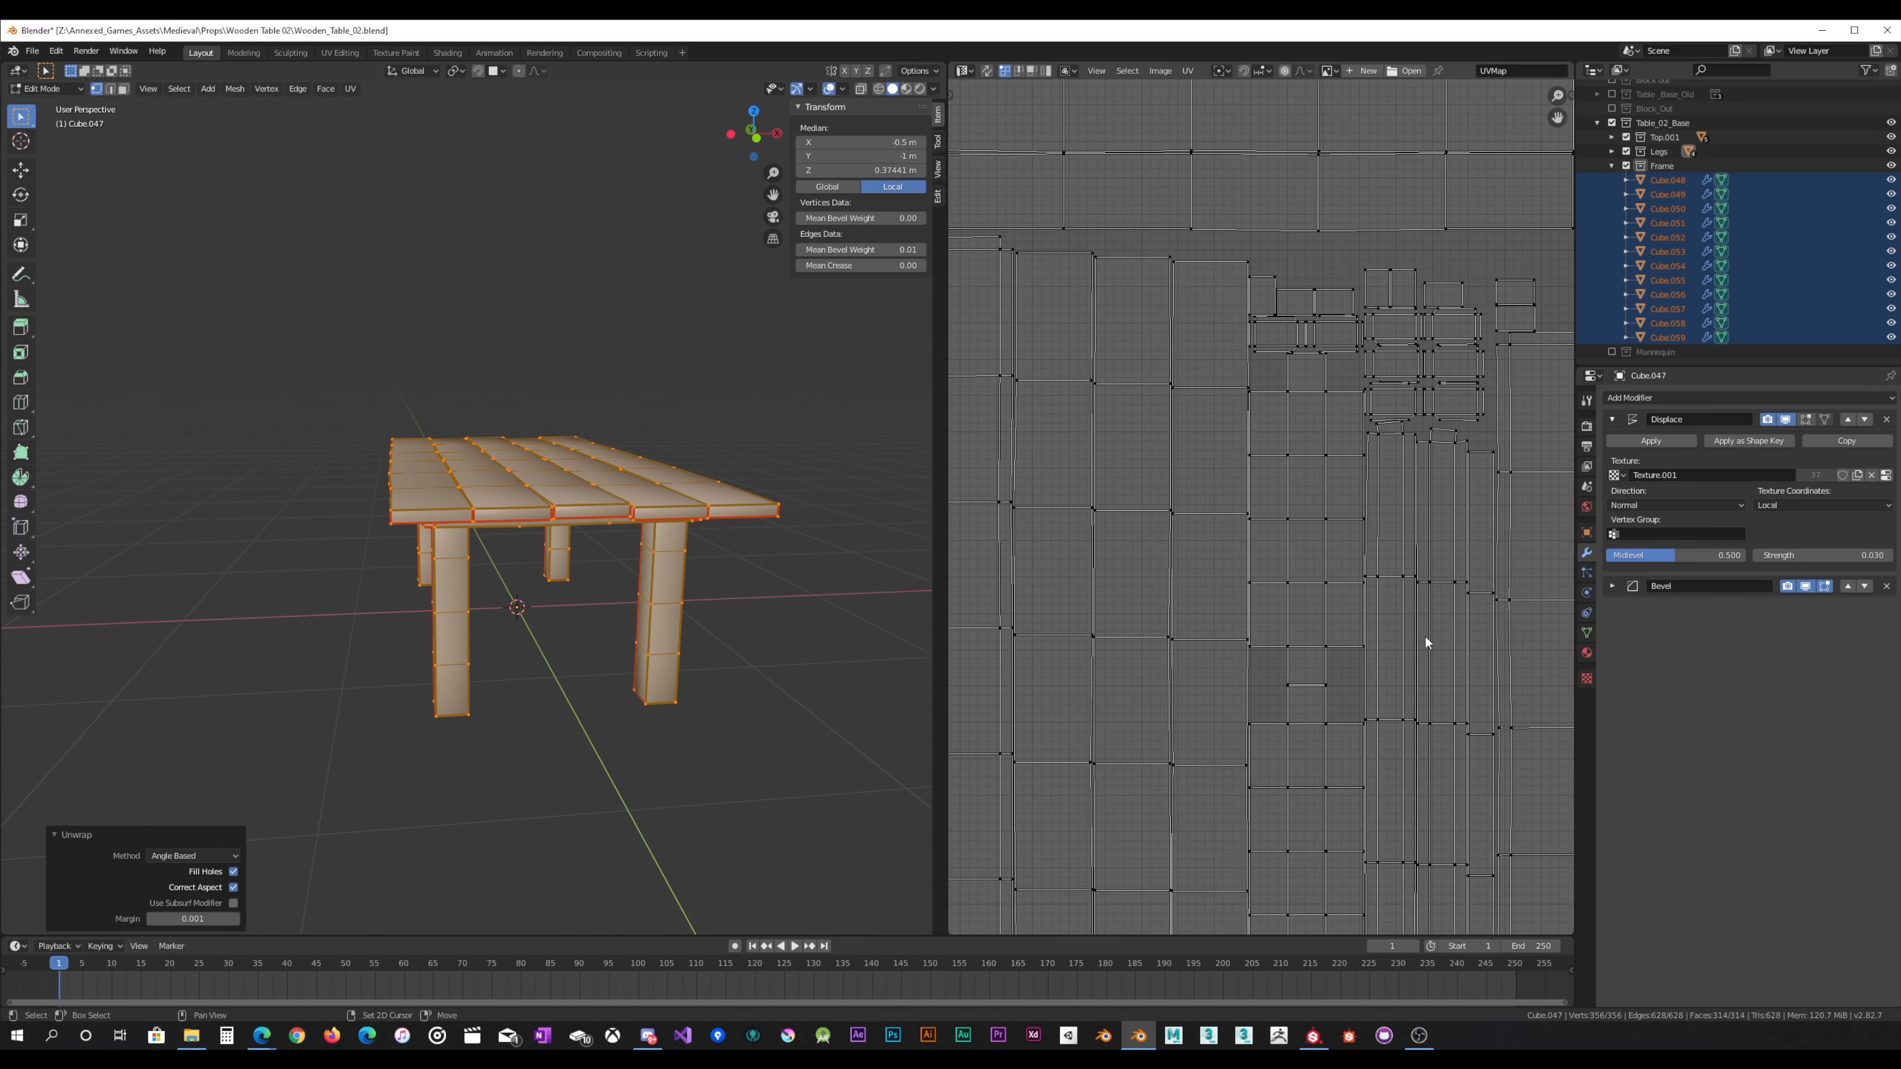
pyautogui.moveTo(1427, 638); pyautogui.dragTo(1251, 429, button='middle')
pyautogui.moveTo(823, 539); pyautogui.dragTo(810, 496, button='middle')
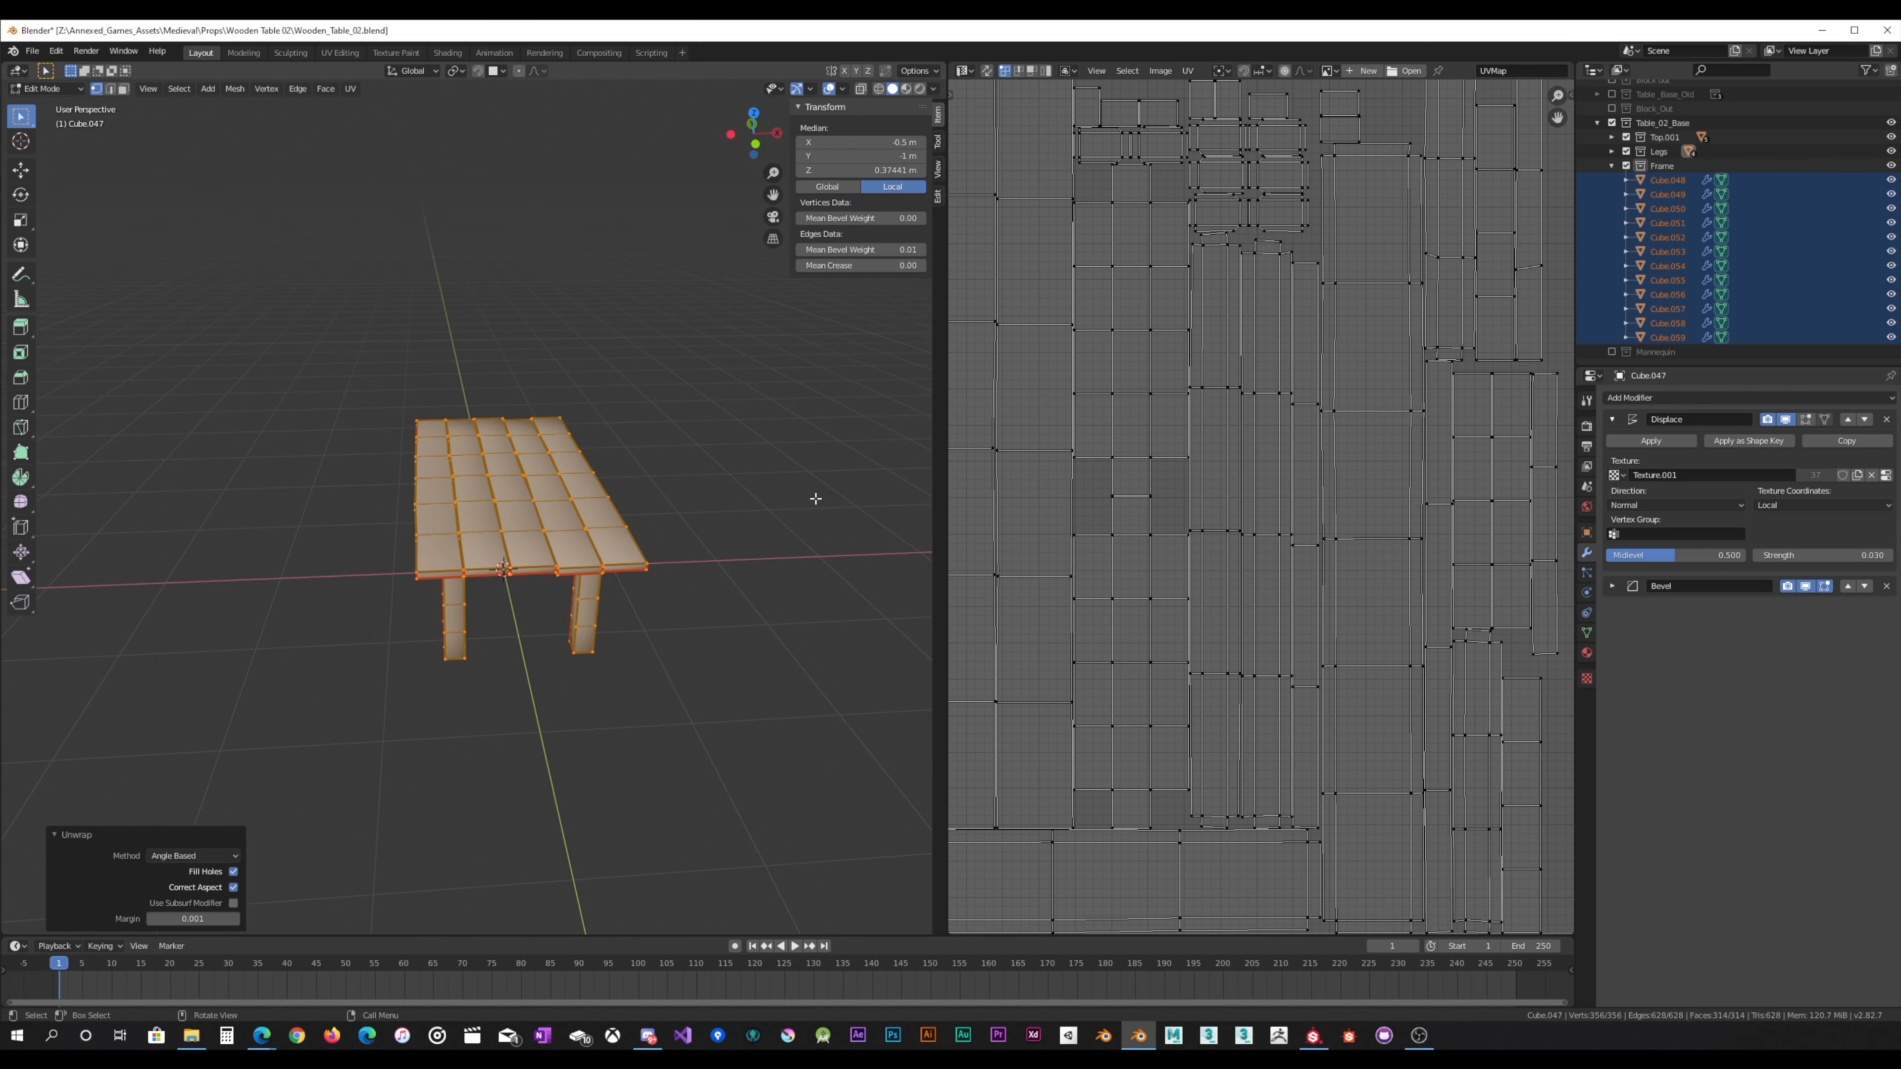
pyautogui.scroll(-3, 1528, 323)
pyautogui.press('Tab')
pyautogui.scroll(-2, 586, 471)
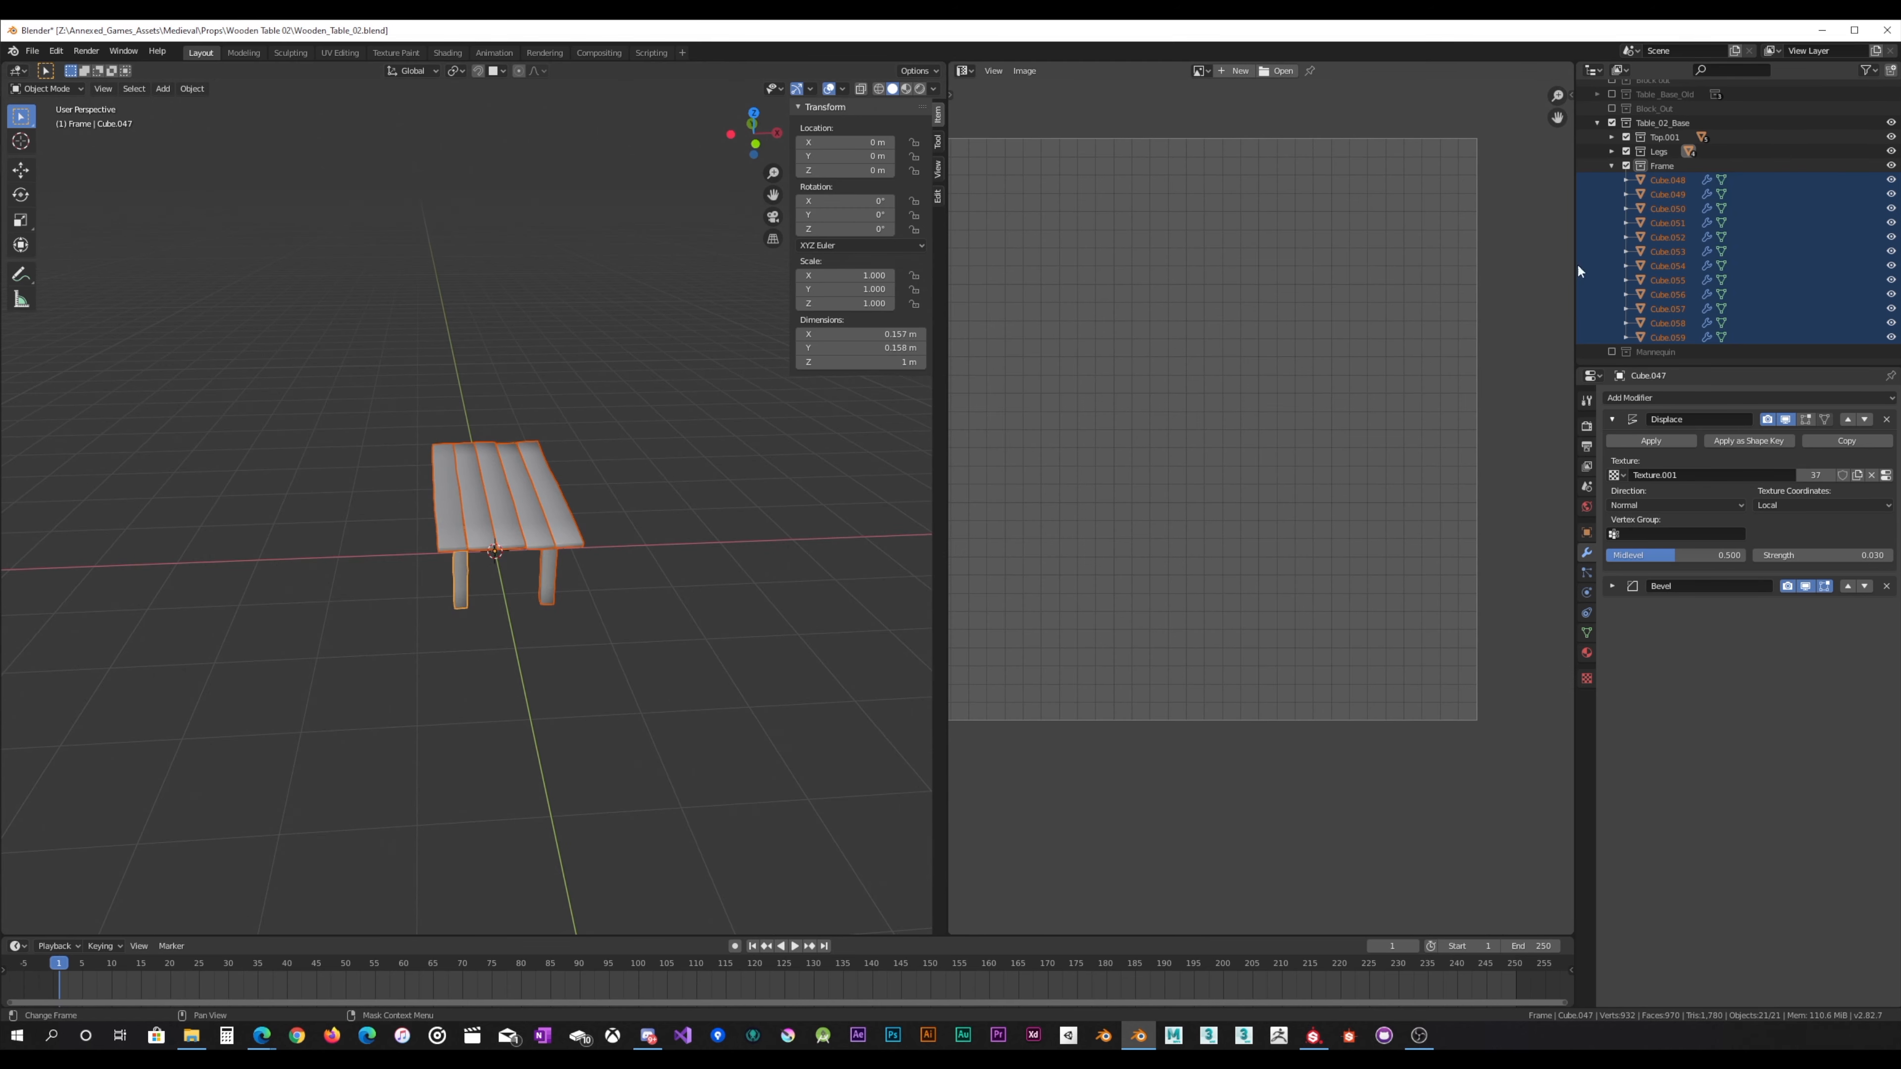
pyautogui.scroll(4, 524, 483)
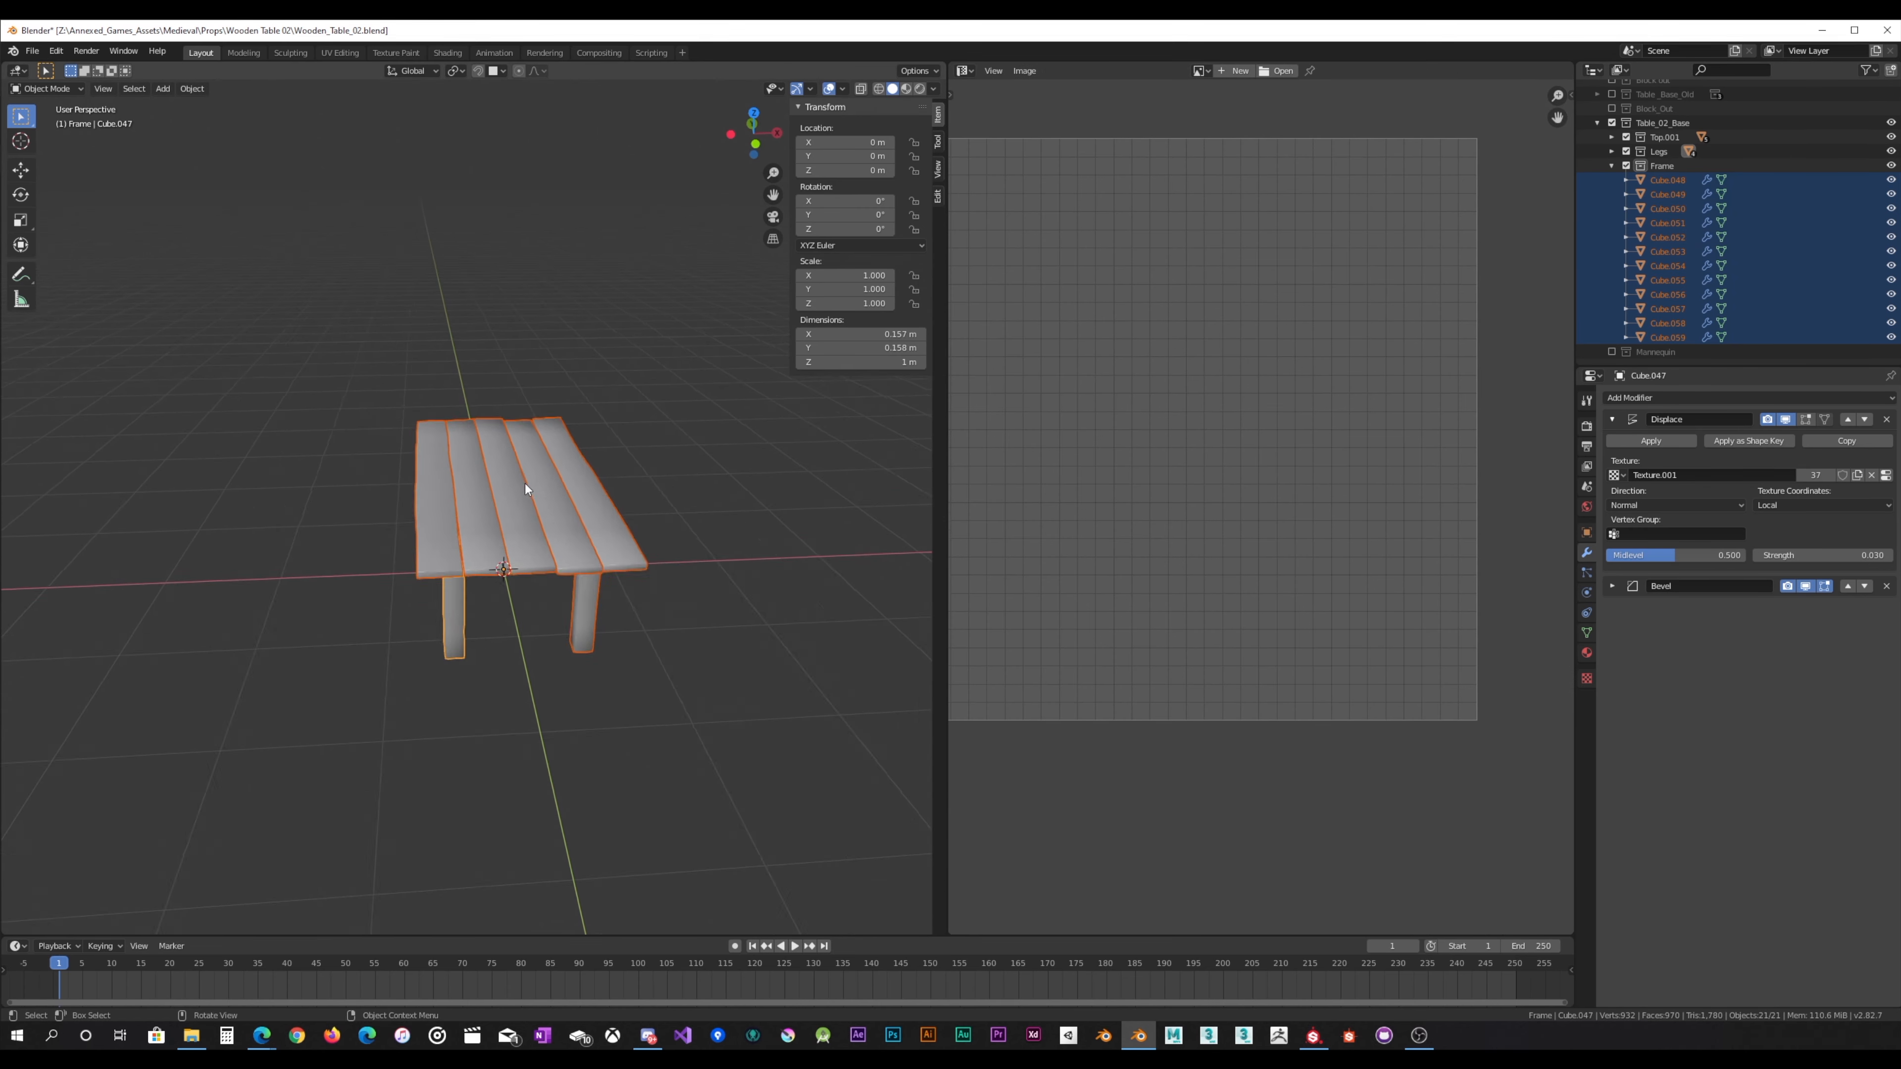
pyautogui.moveTo(535, 486); pyautogui.dragTo(560, 469, button='middle')
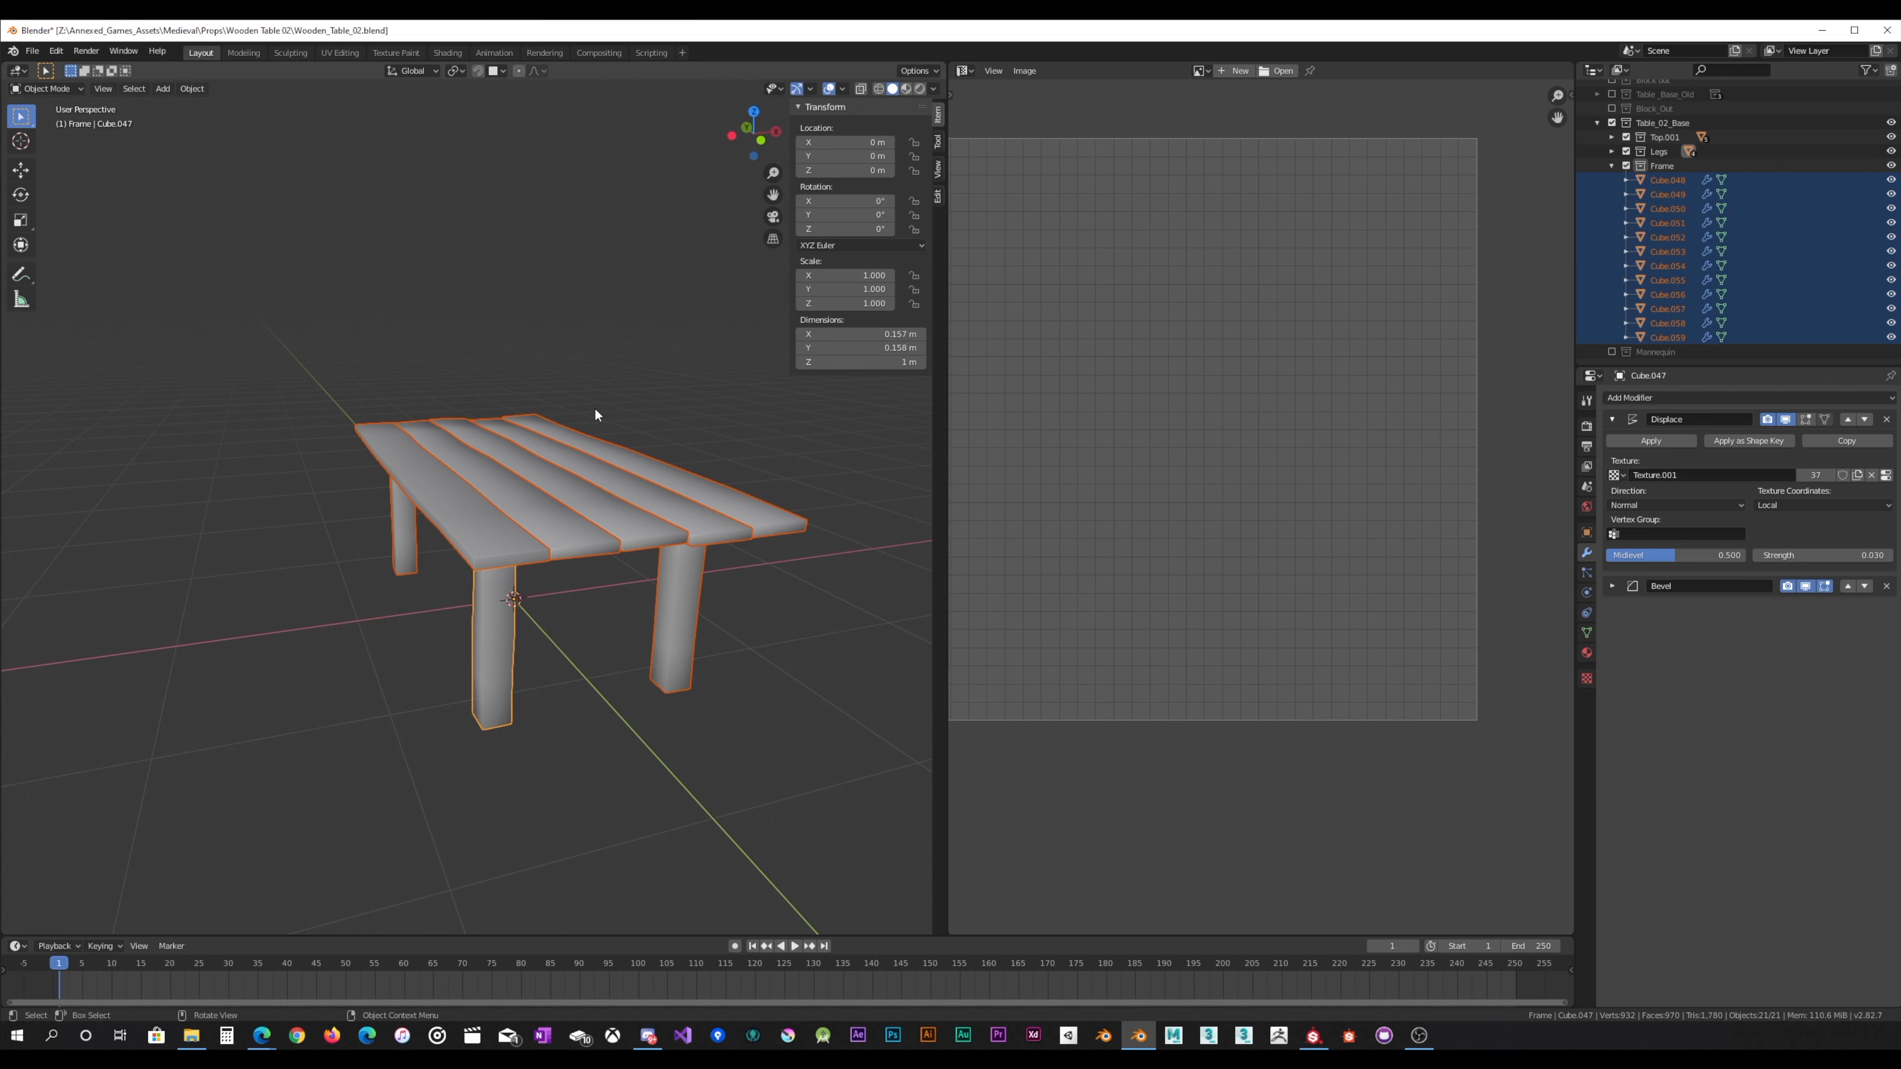
# Step: Make two duplicates of the Table_02_Base collection with all its objects
pyautogui.click(1613, 164)
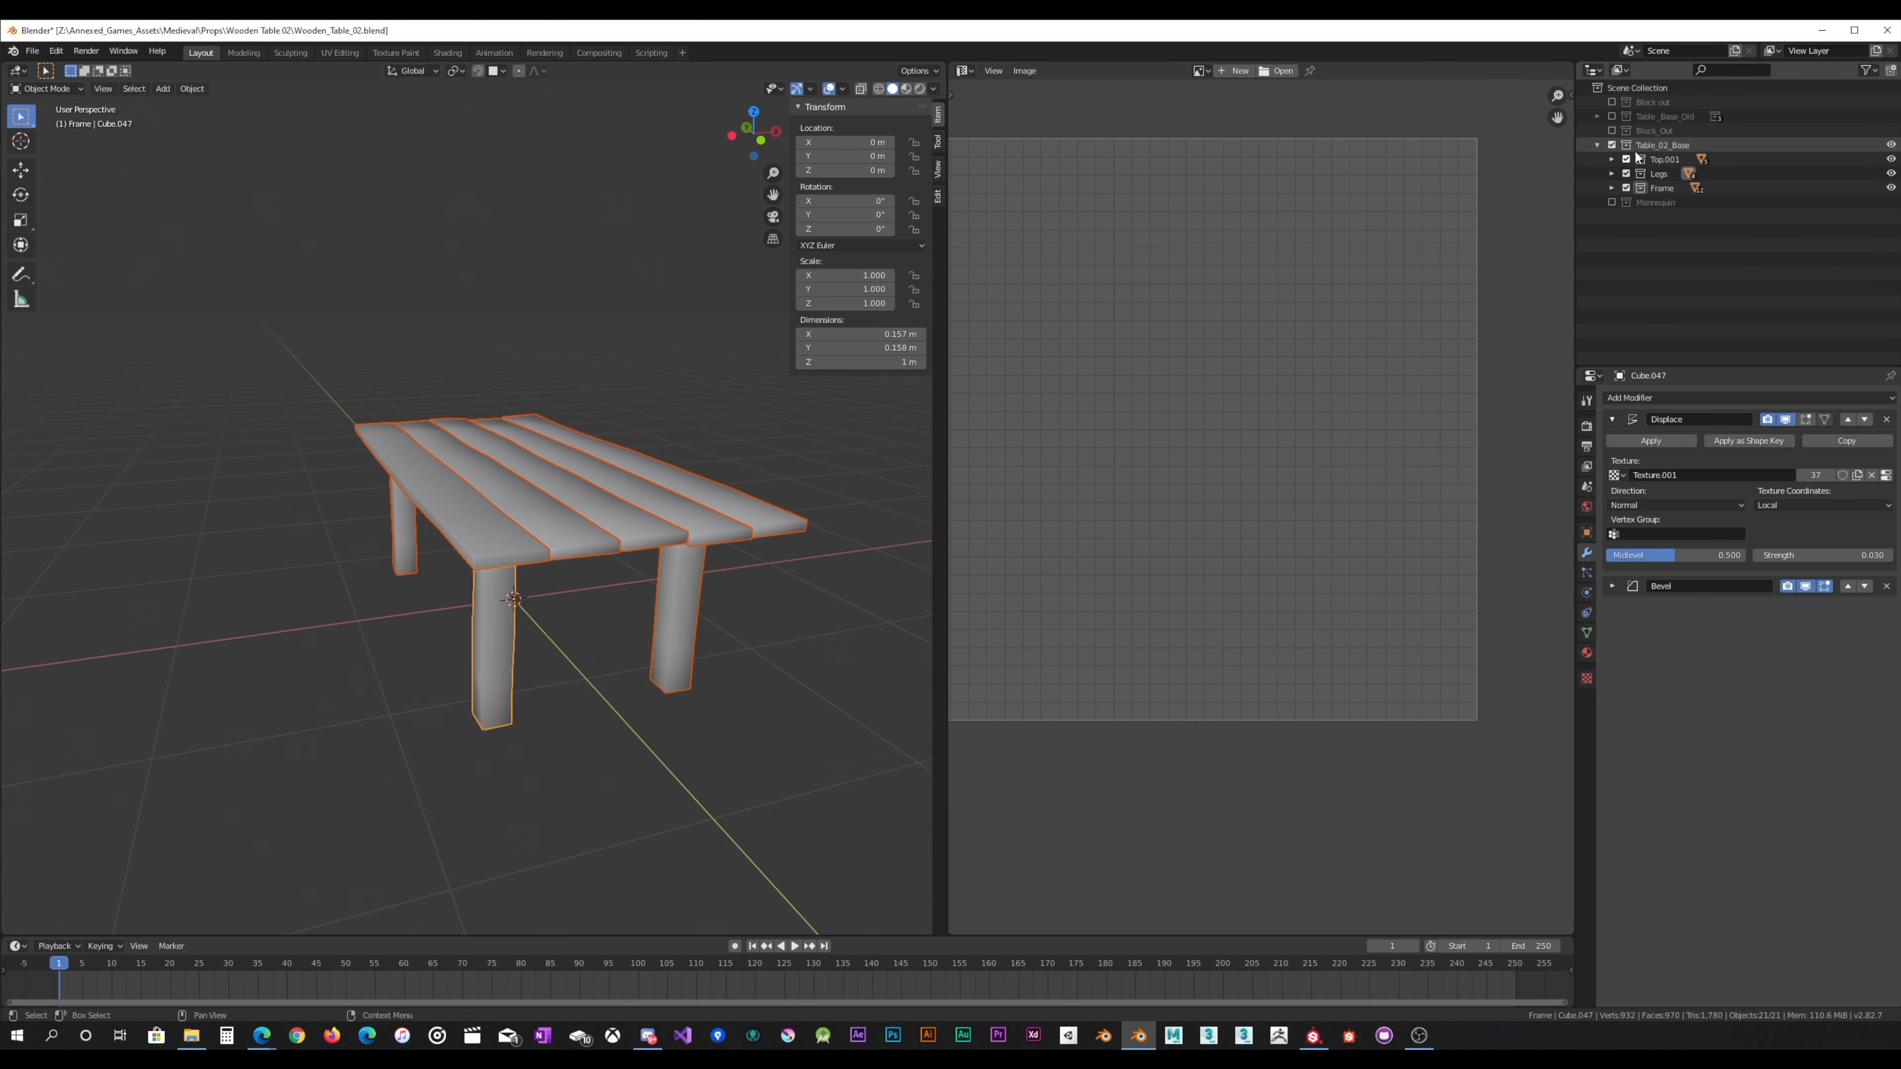
pyautogui.click(1597, 143)
pyautogui.click(1645, 144)
pyautogui.rightClick(1651, 150)
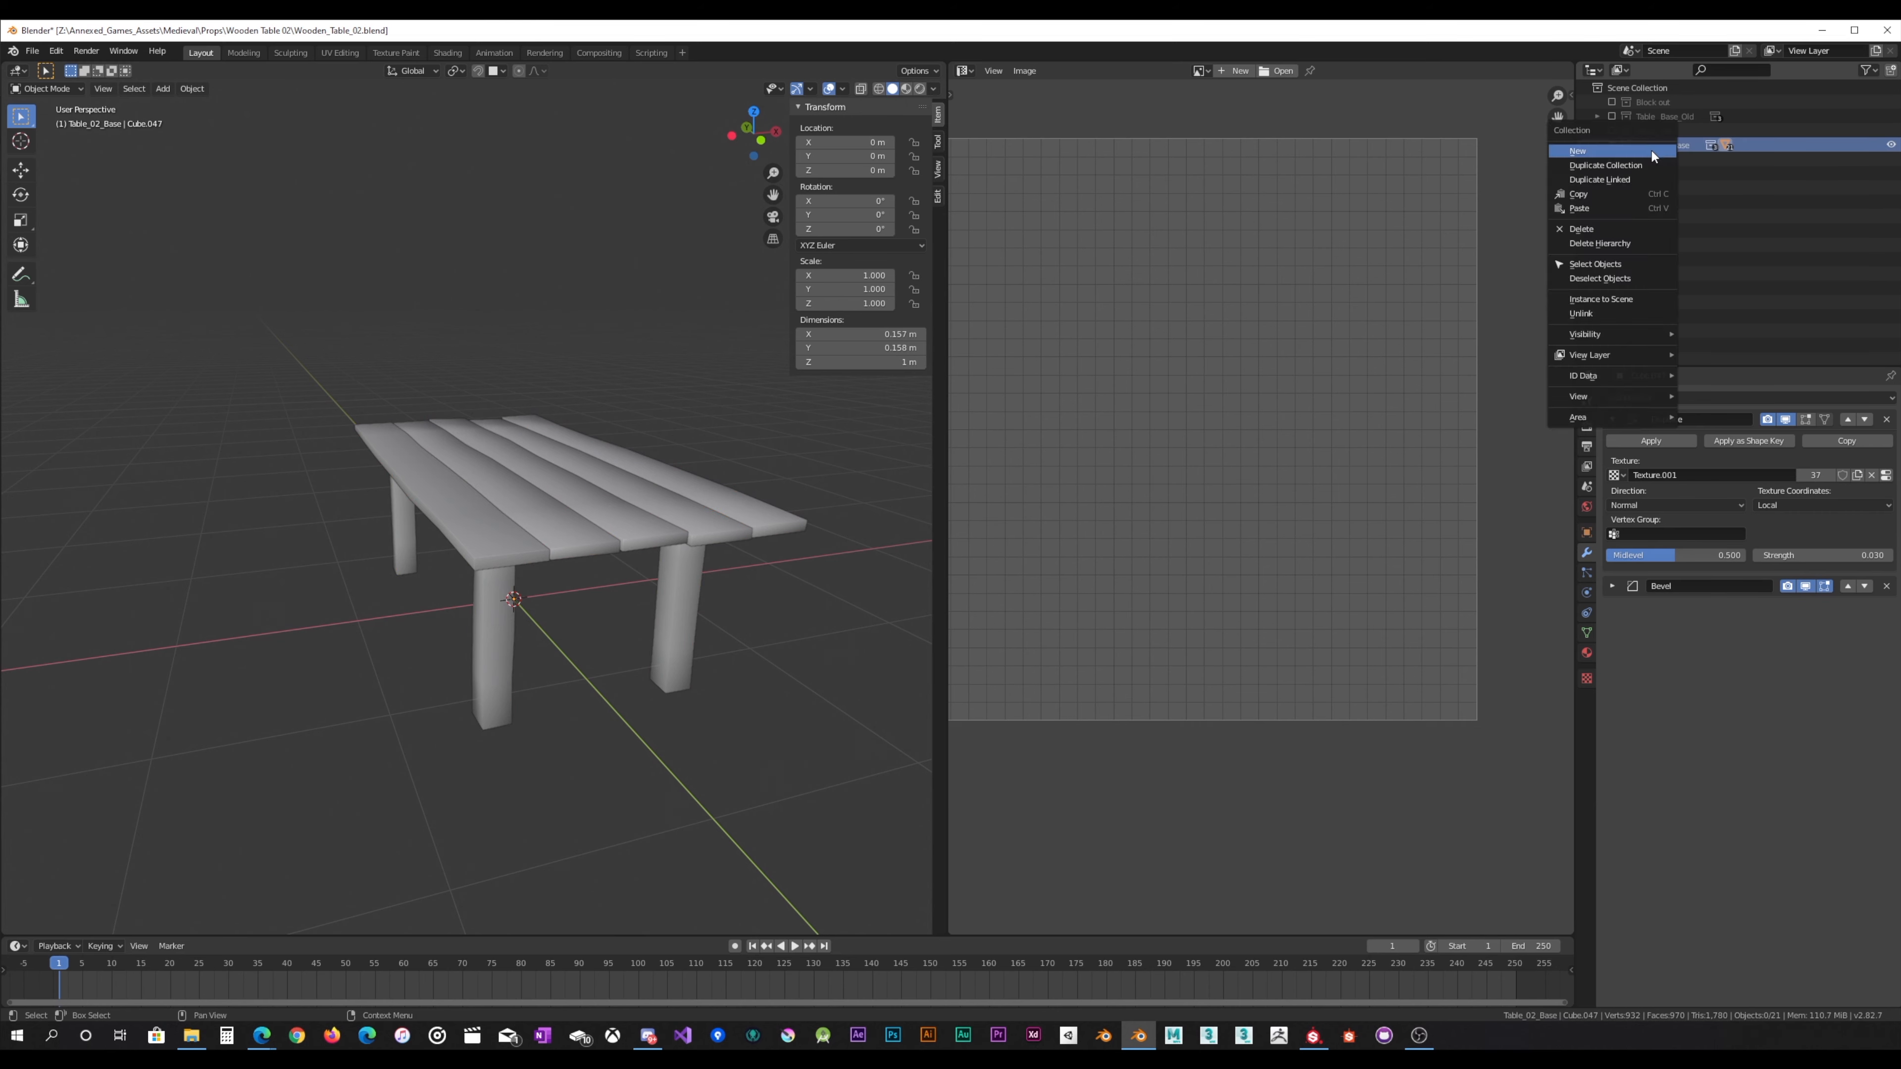
pyautogui.click(1653, 157)
pyautogui.click(1661, 156)
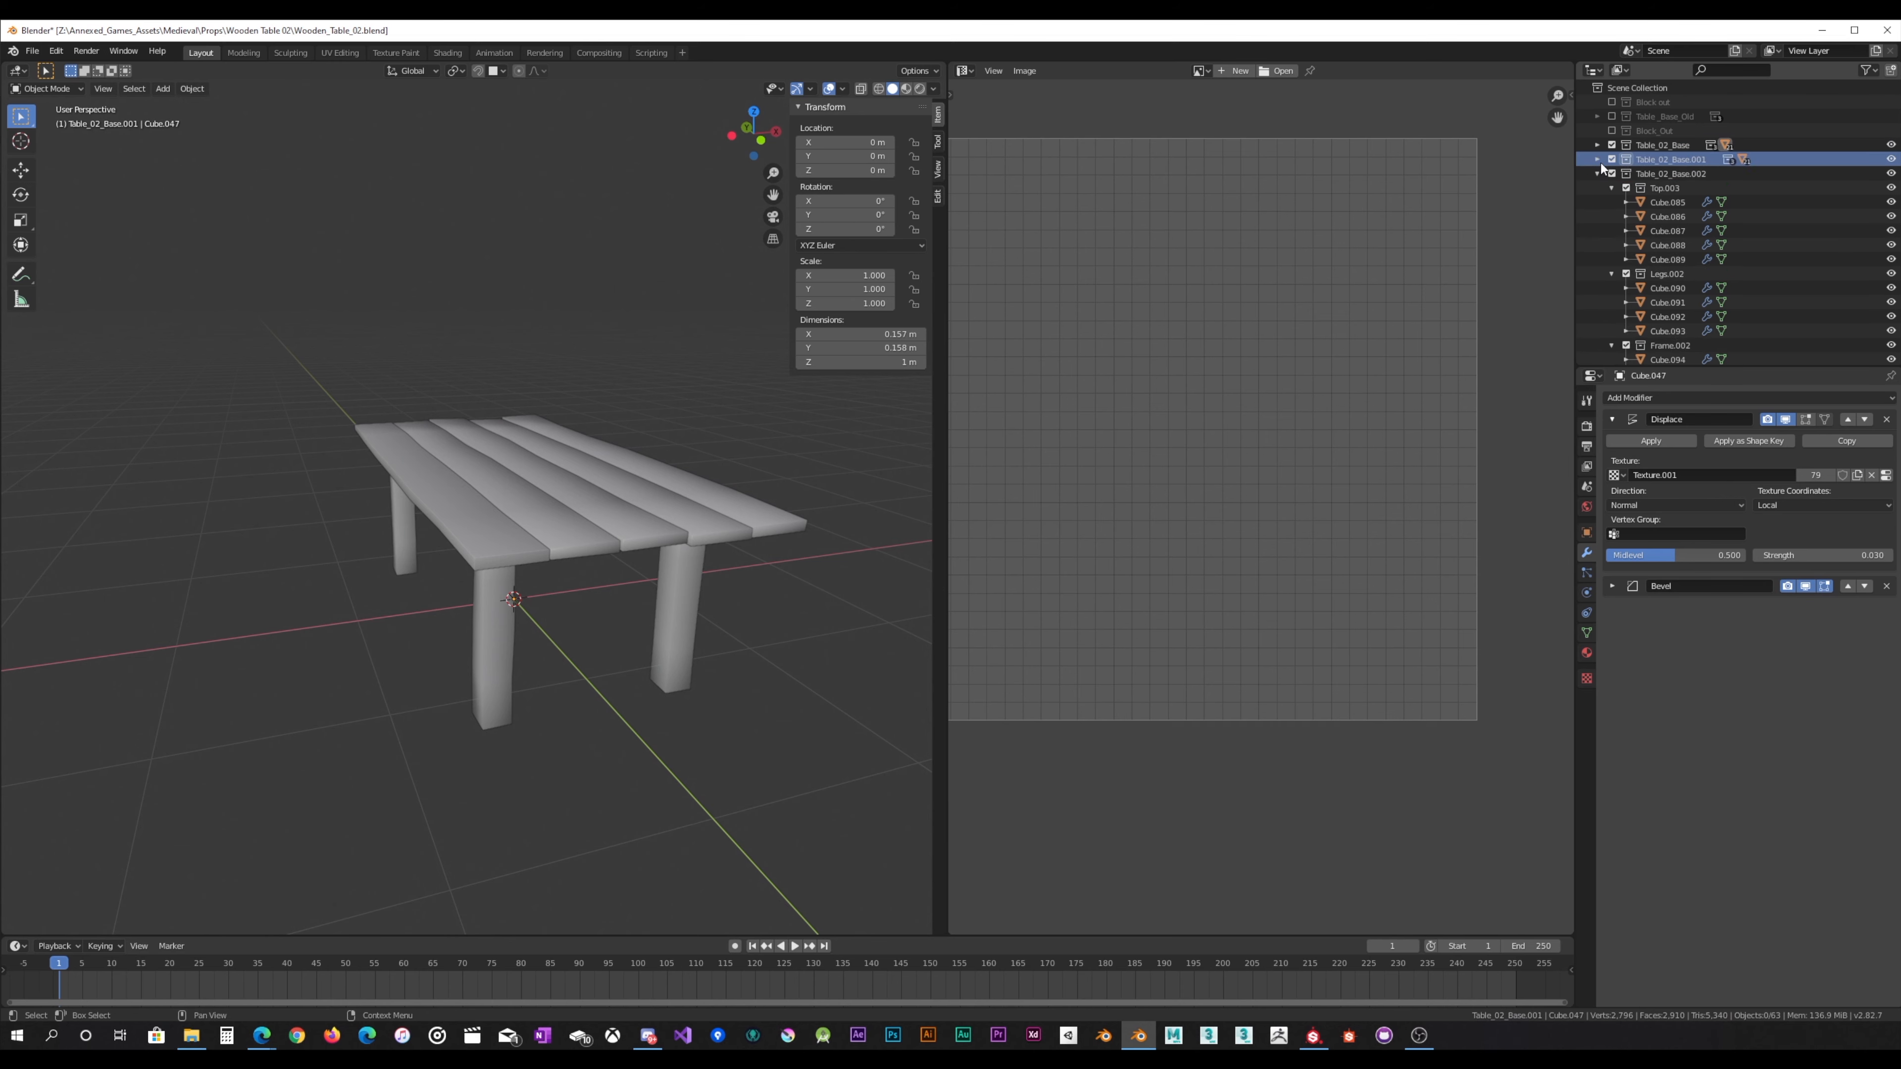
# Step: Rename the first duplicated collection as Table_02_Low
pyautogui.click(1597, 160)
pyautogui.doubleClick(1680, 158)
pyautogui.moveTo(1706, 159); pyautogui.dragTo(1696, 159)
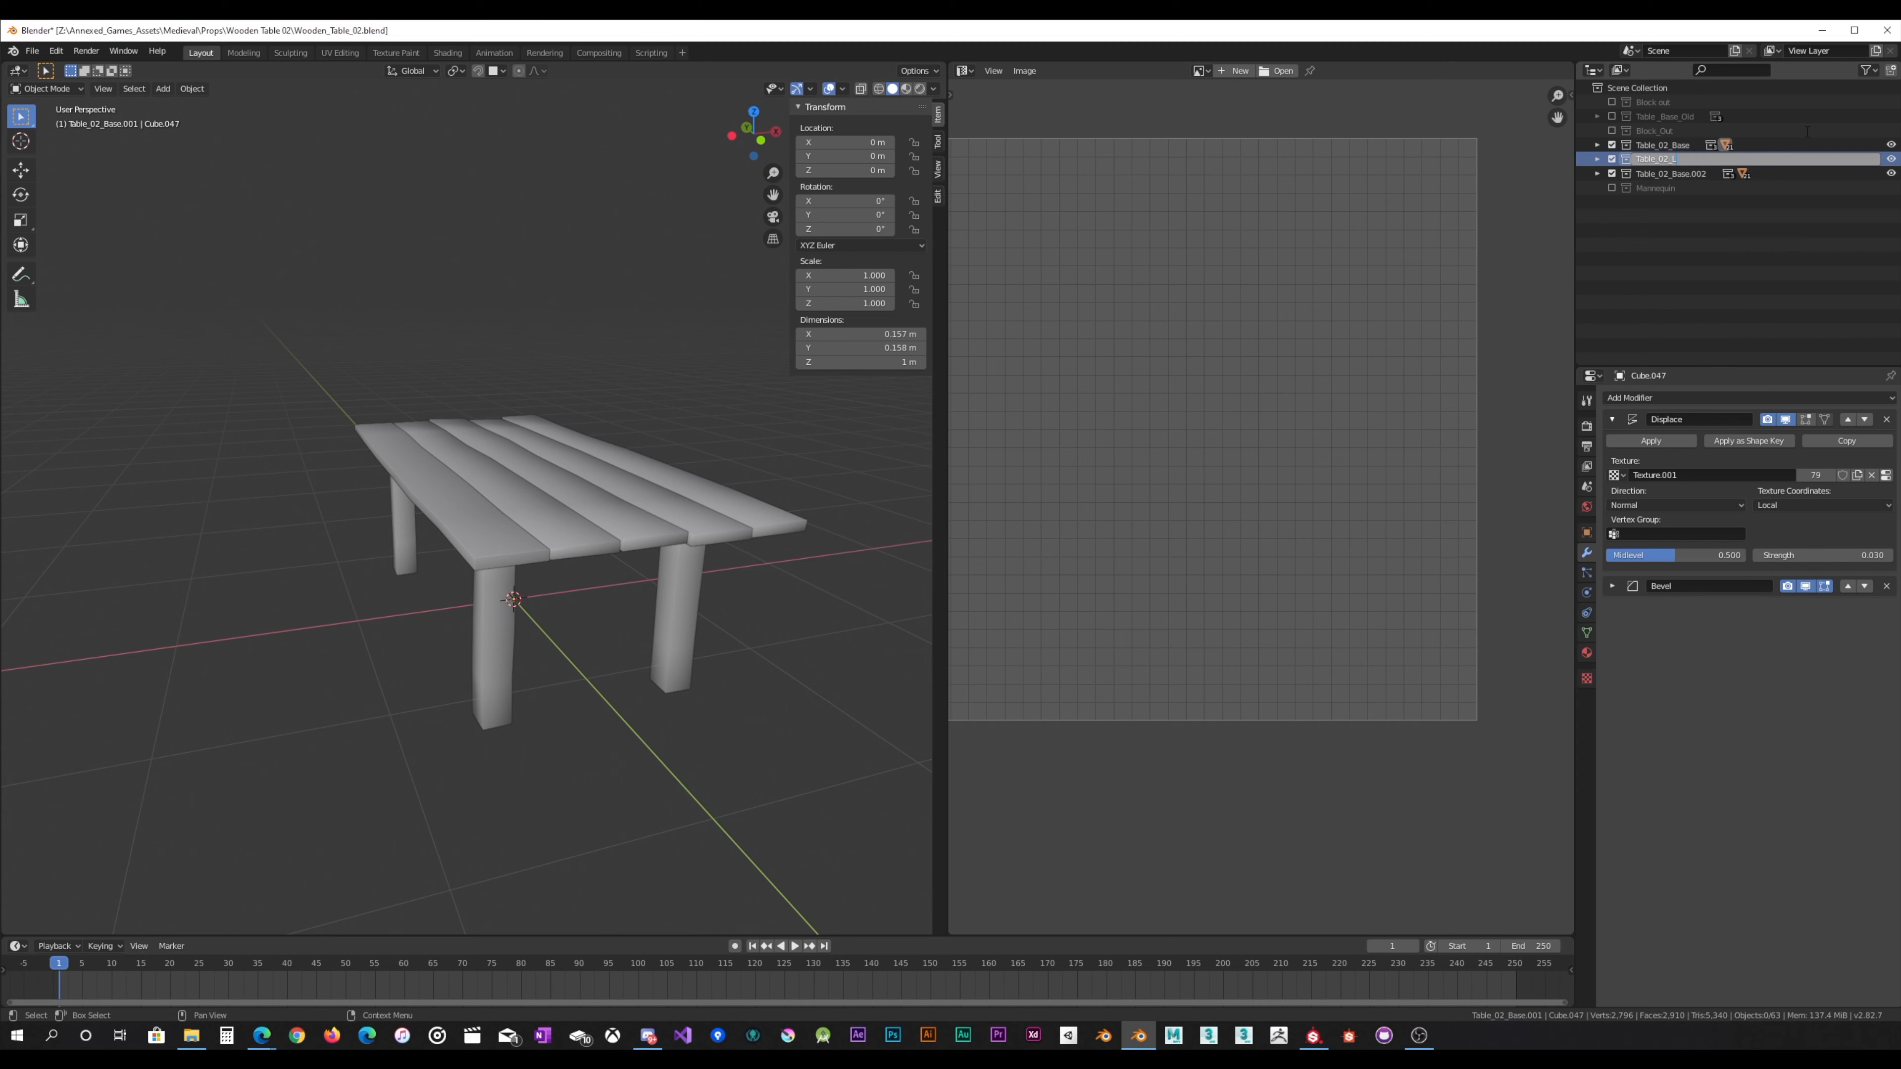
pyautogui.write('Low')
pyautogui.press('Return')
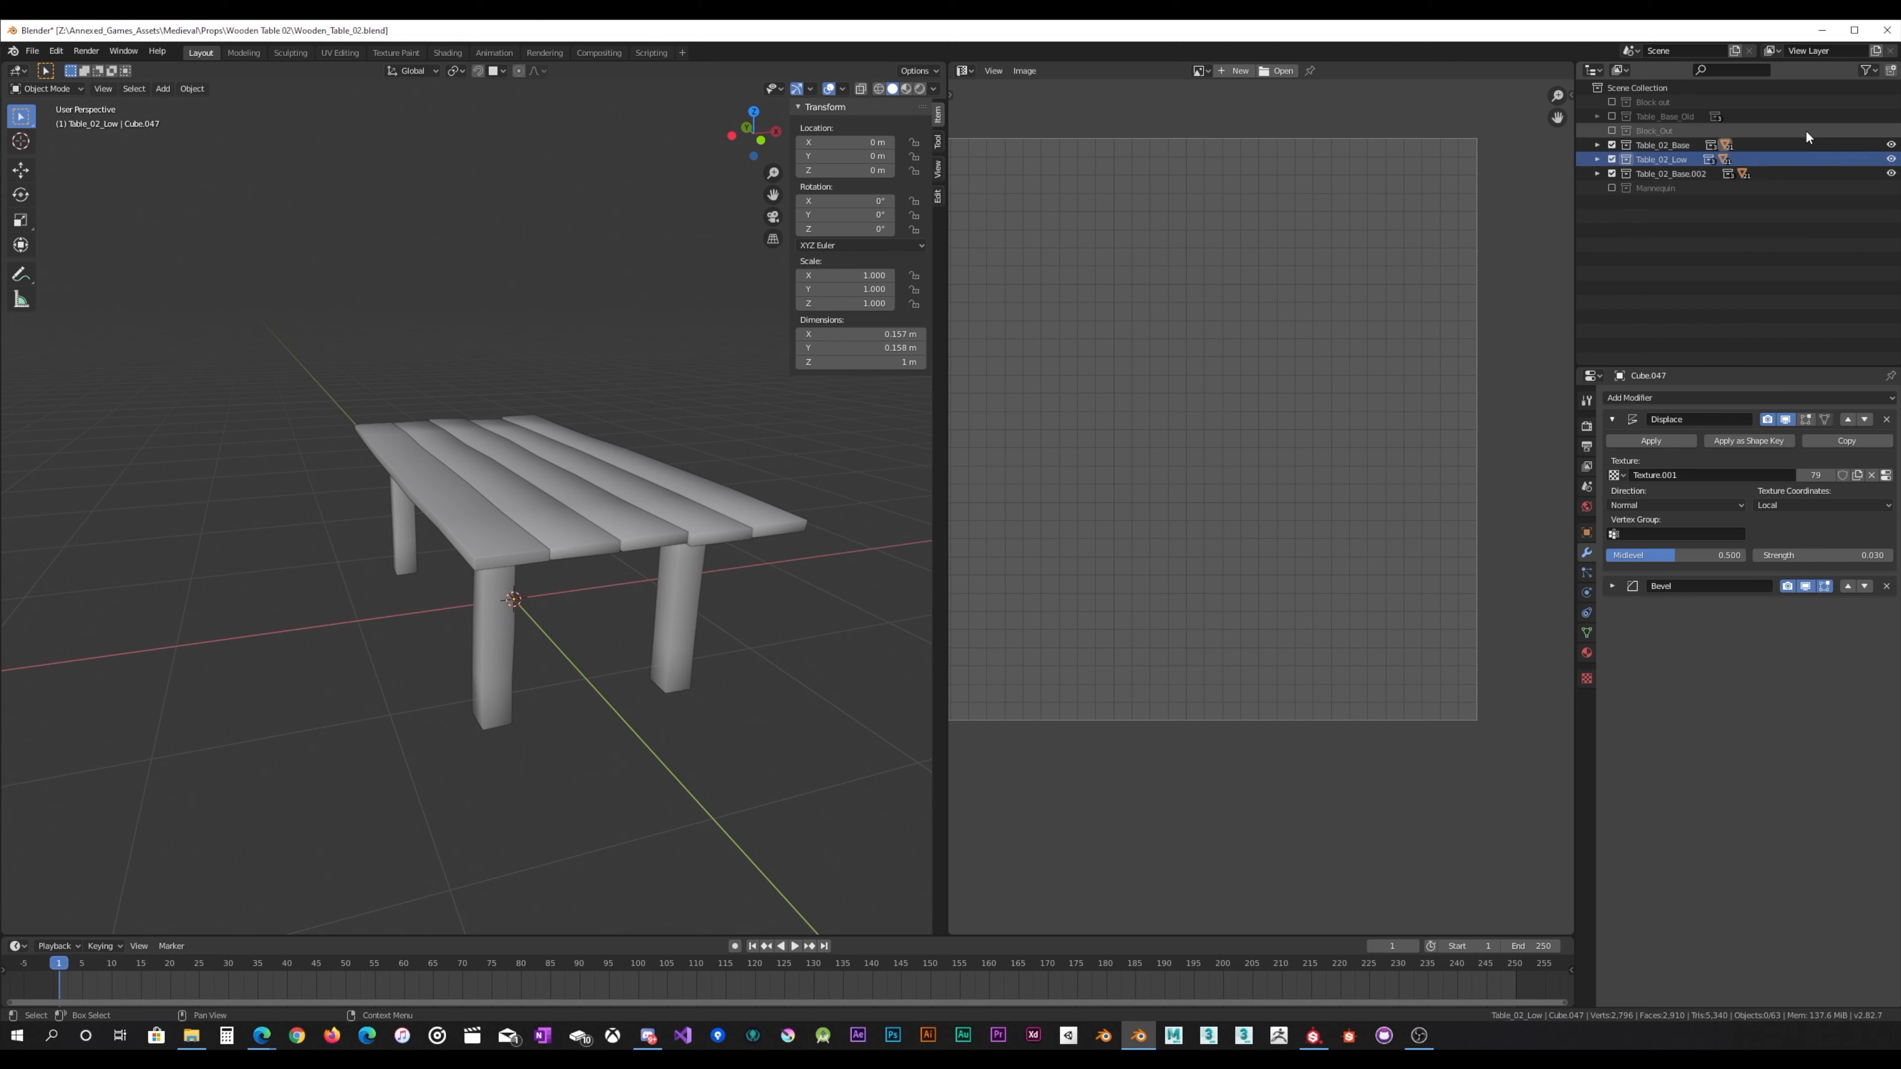
# Step: Rename the second duplicated collection as Table_02_High
pyautogui.doubleClick(1693, 173)
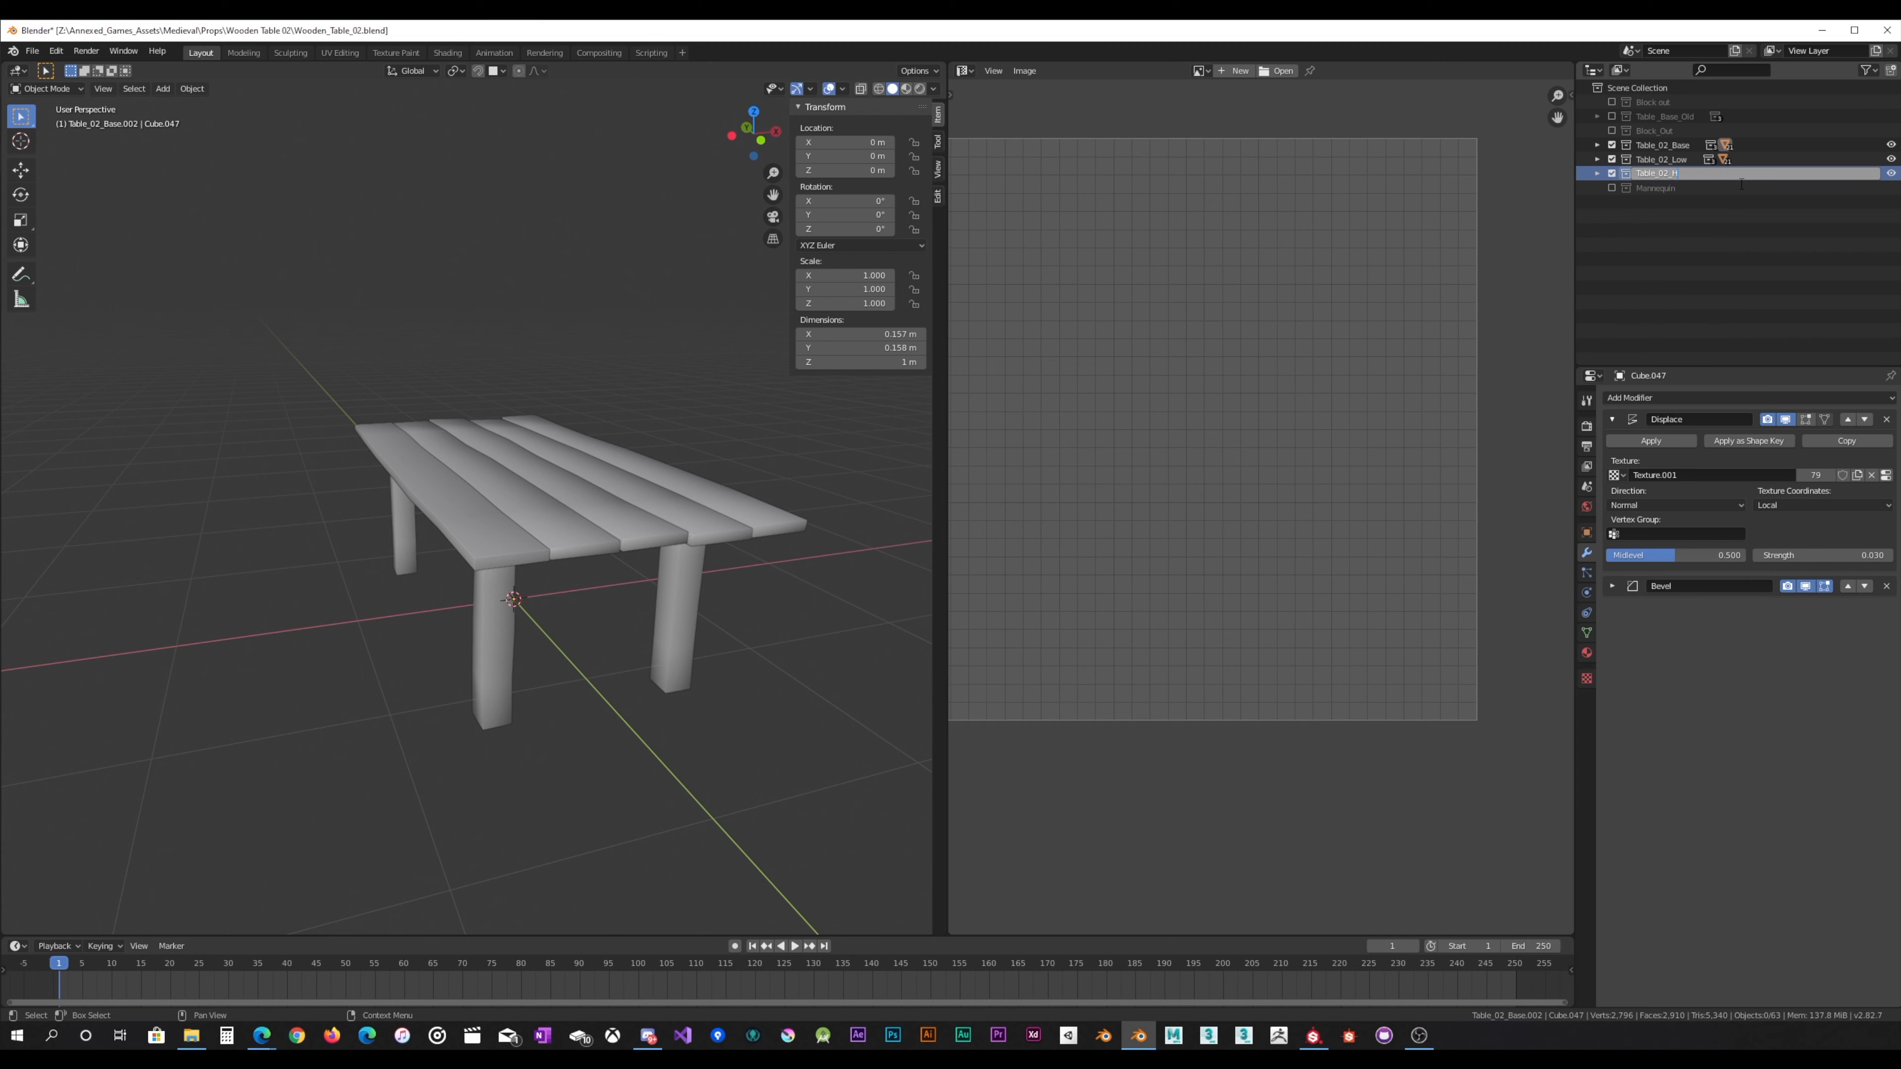
pyautogui.write('High')
pyautogui.press('Return')
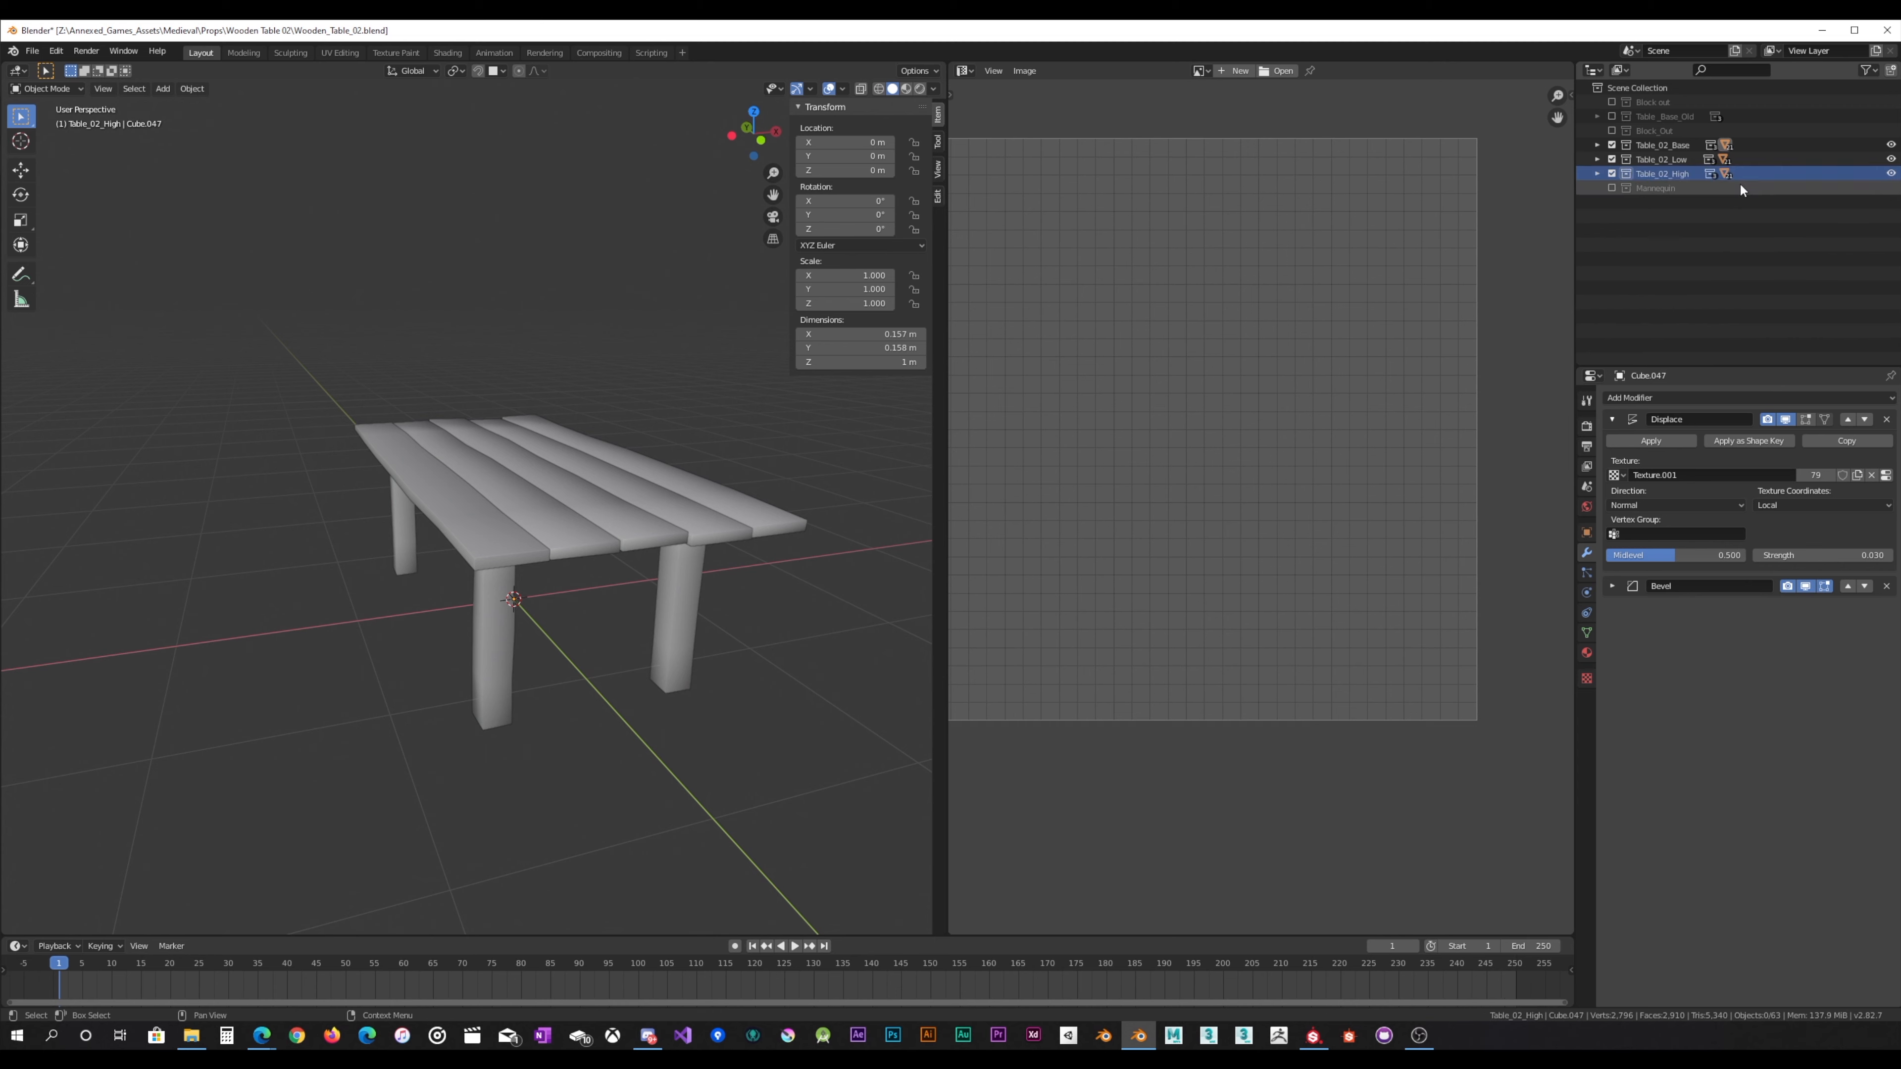
# Step: Expand the Table_02_Low collection and select the five top plank objects in its Top.002 subcollection
pyautogui.click(1666, 157)
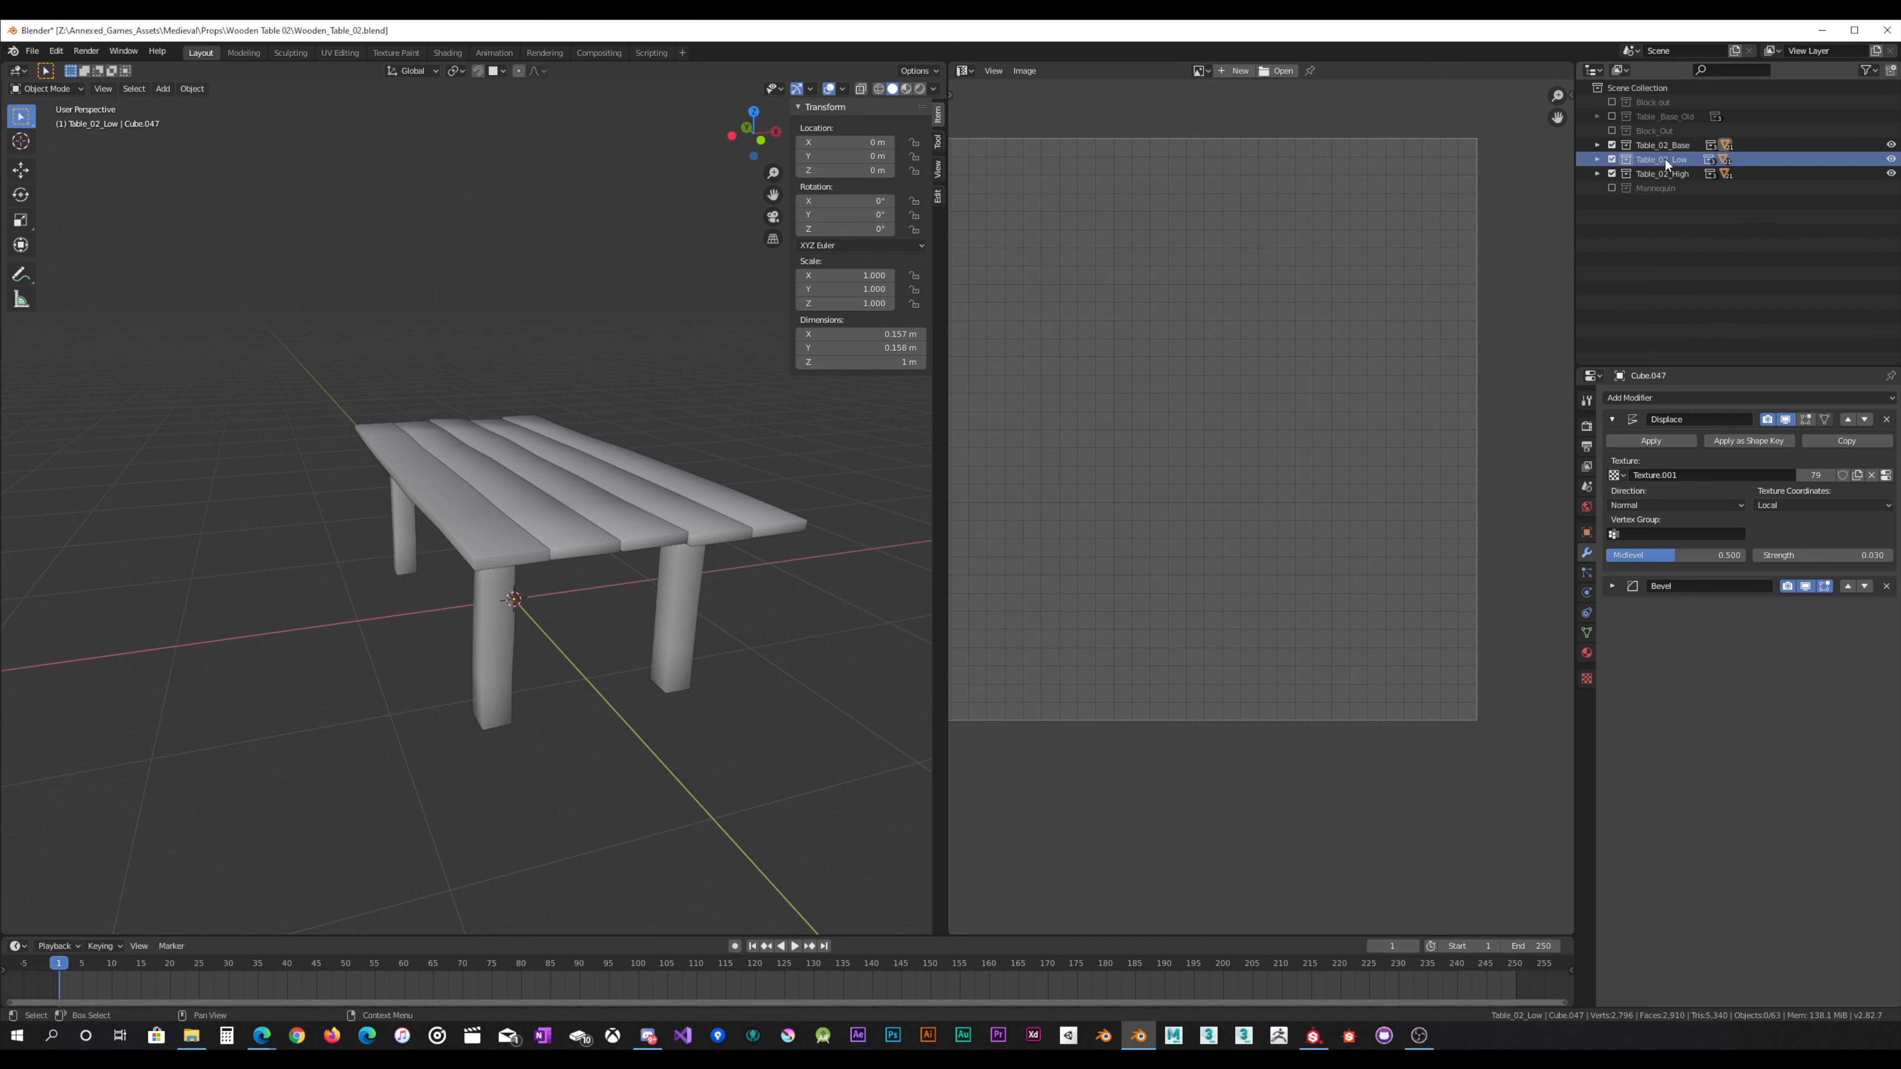
pyautogui.click(1596, 158)
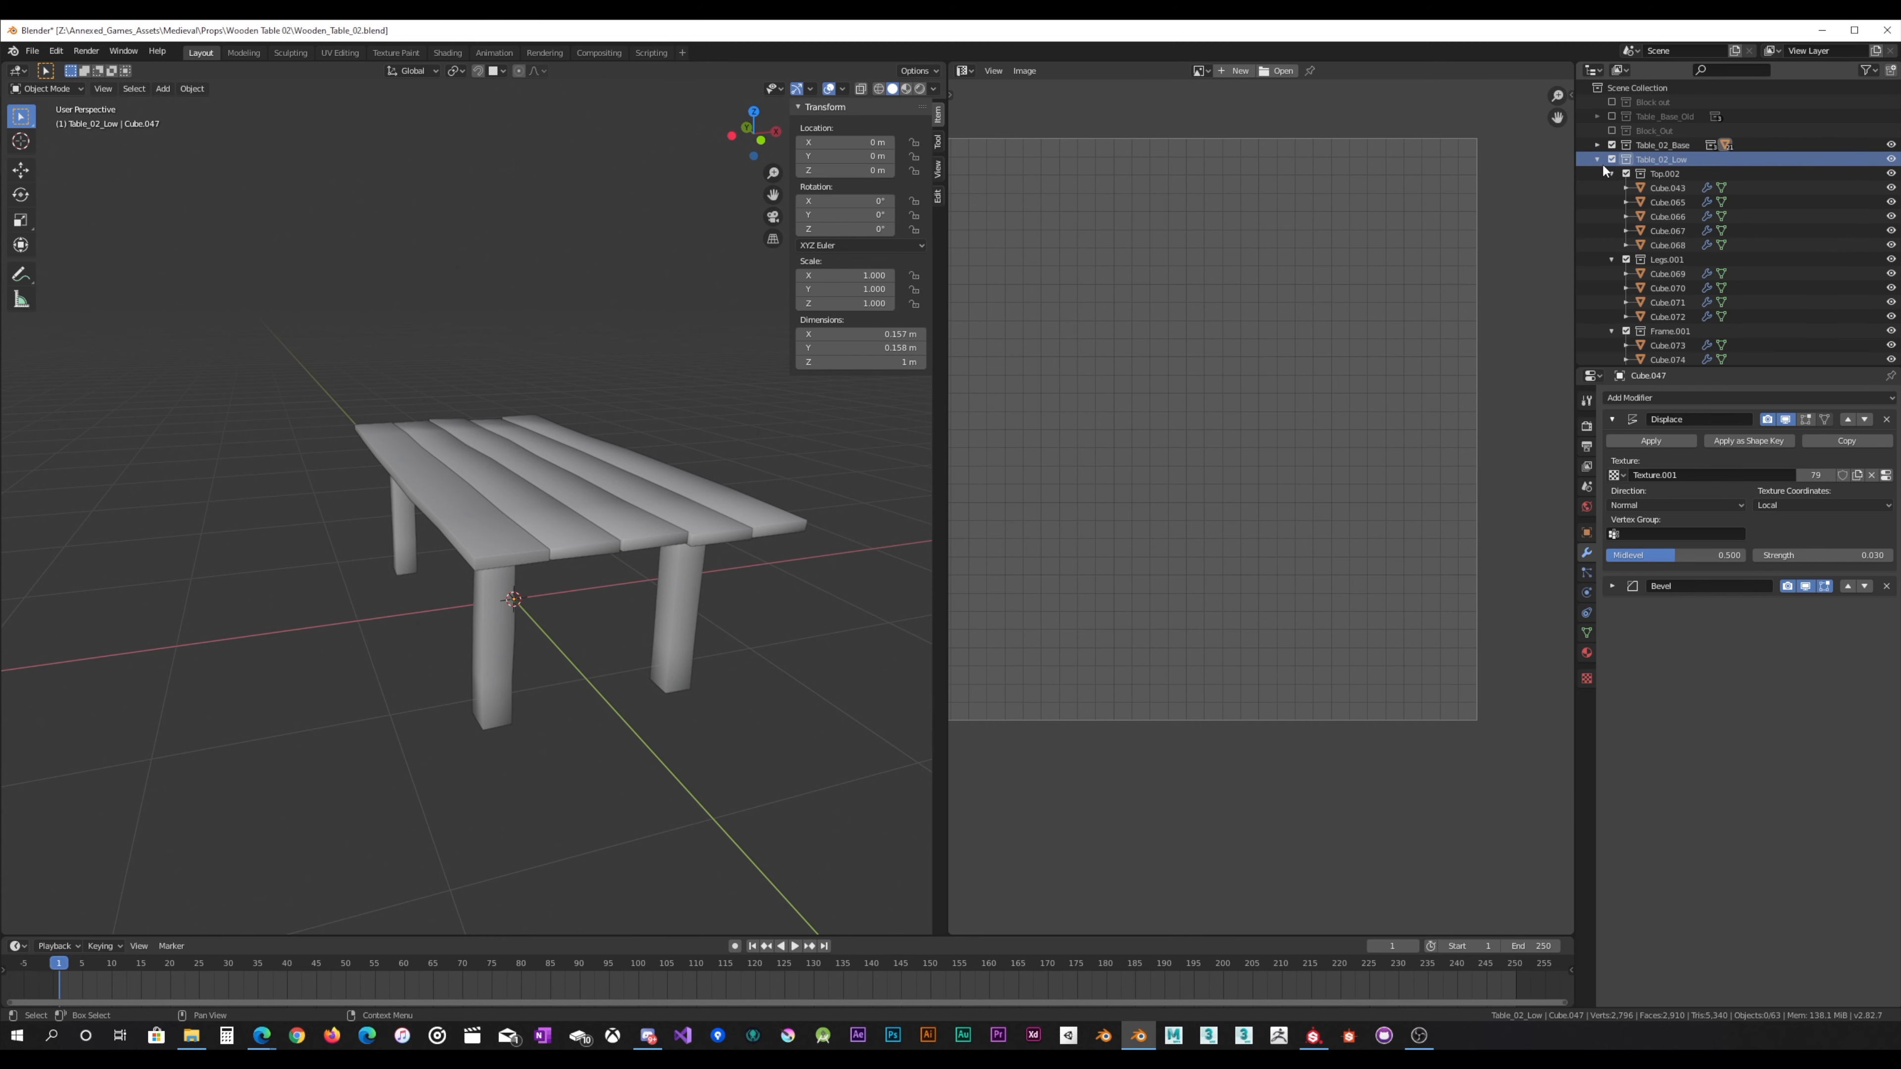
pyautogui.click(1667, 188)
pyautogui.keyDown('shift'); pyautogui.click(1668, 245); pyautogui.keyUp('shift')
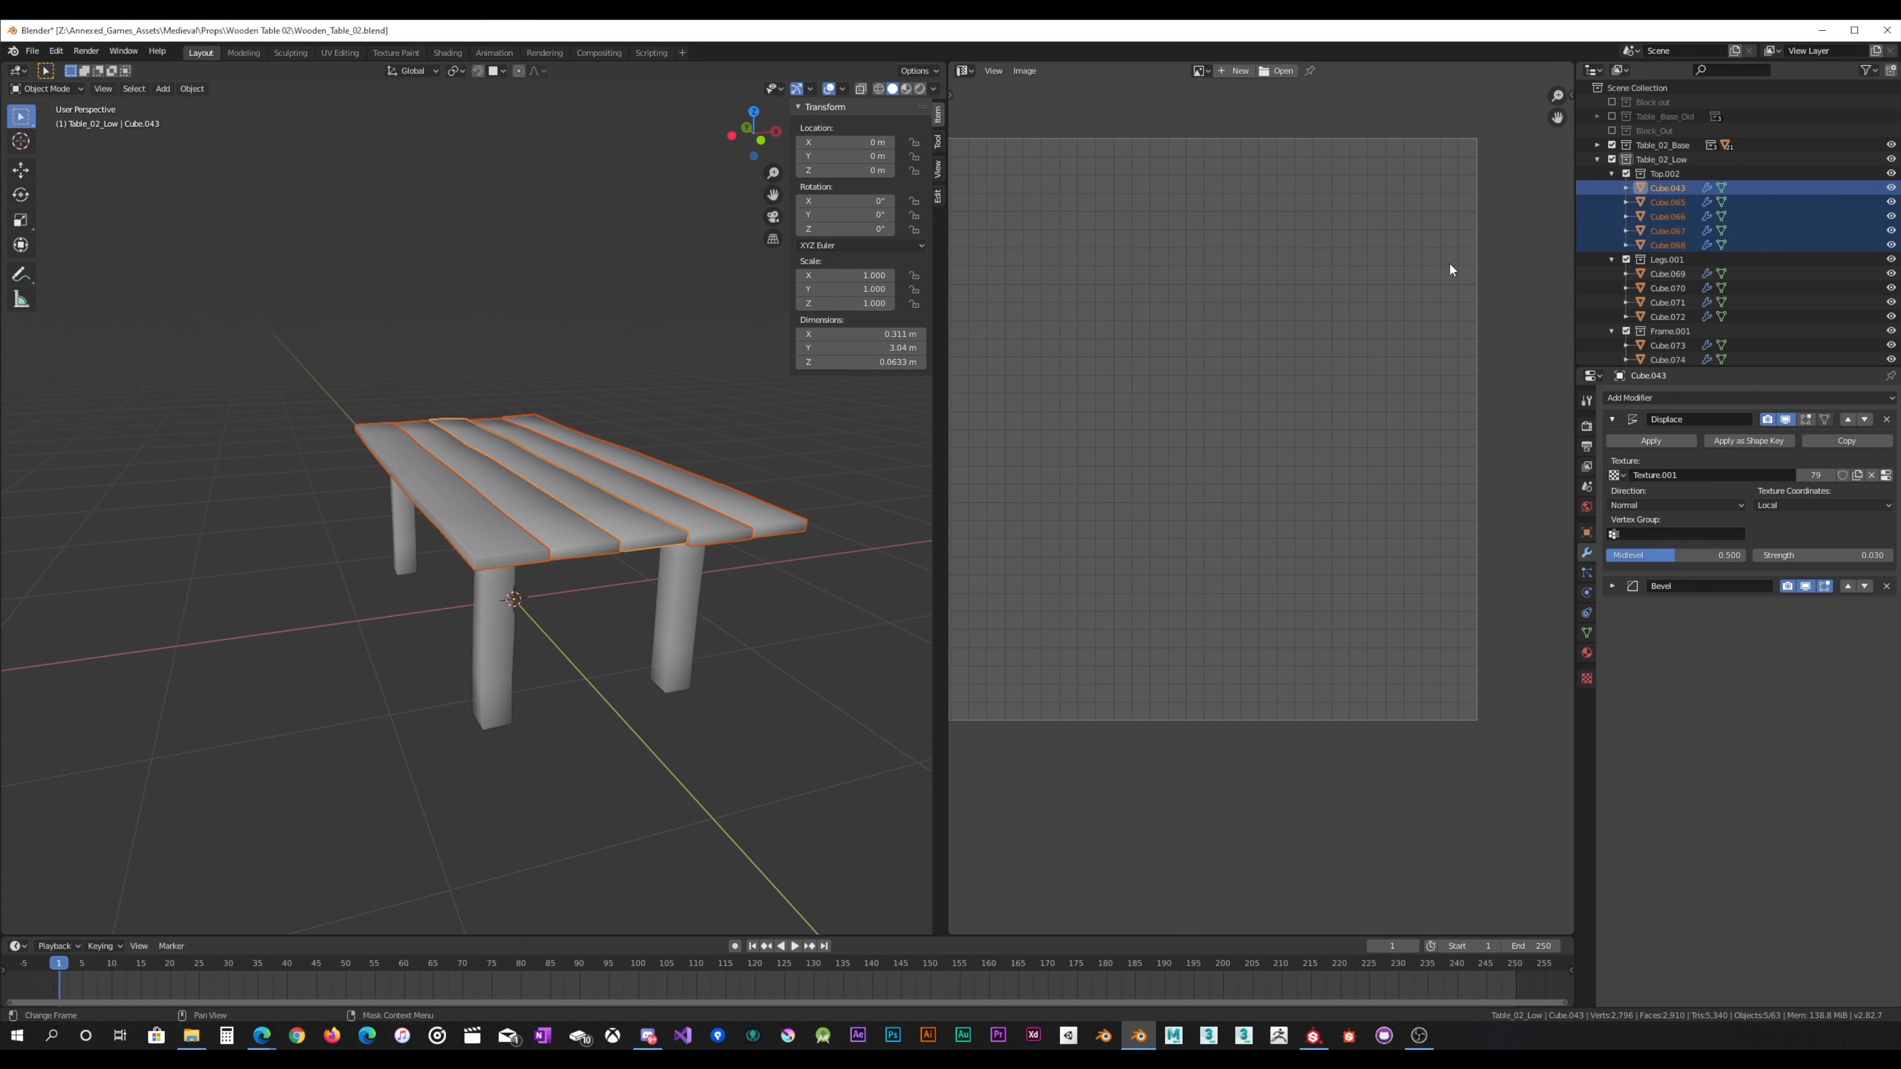
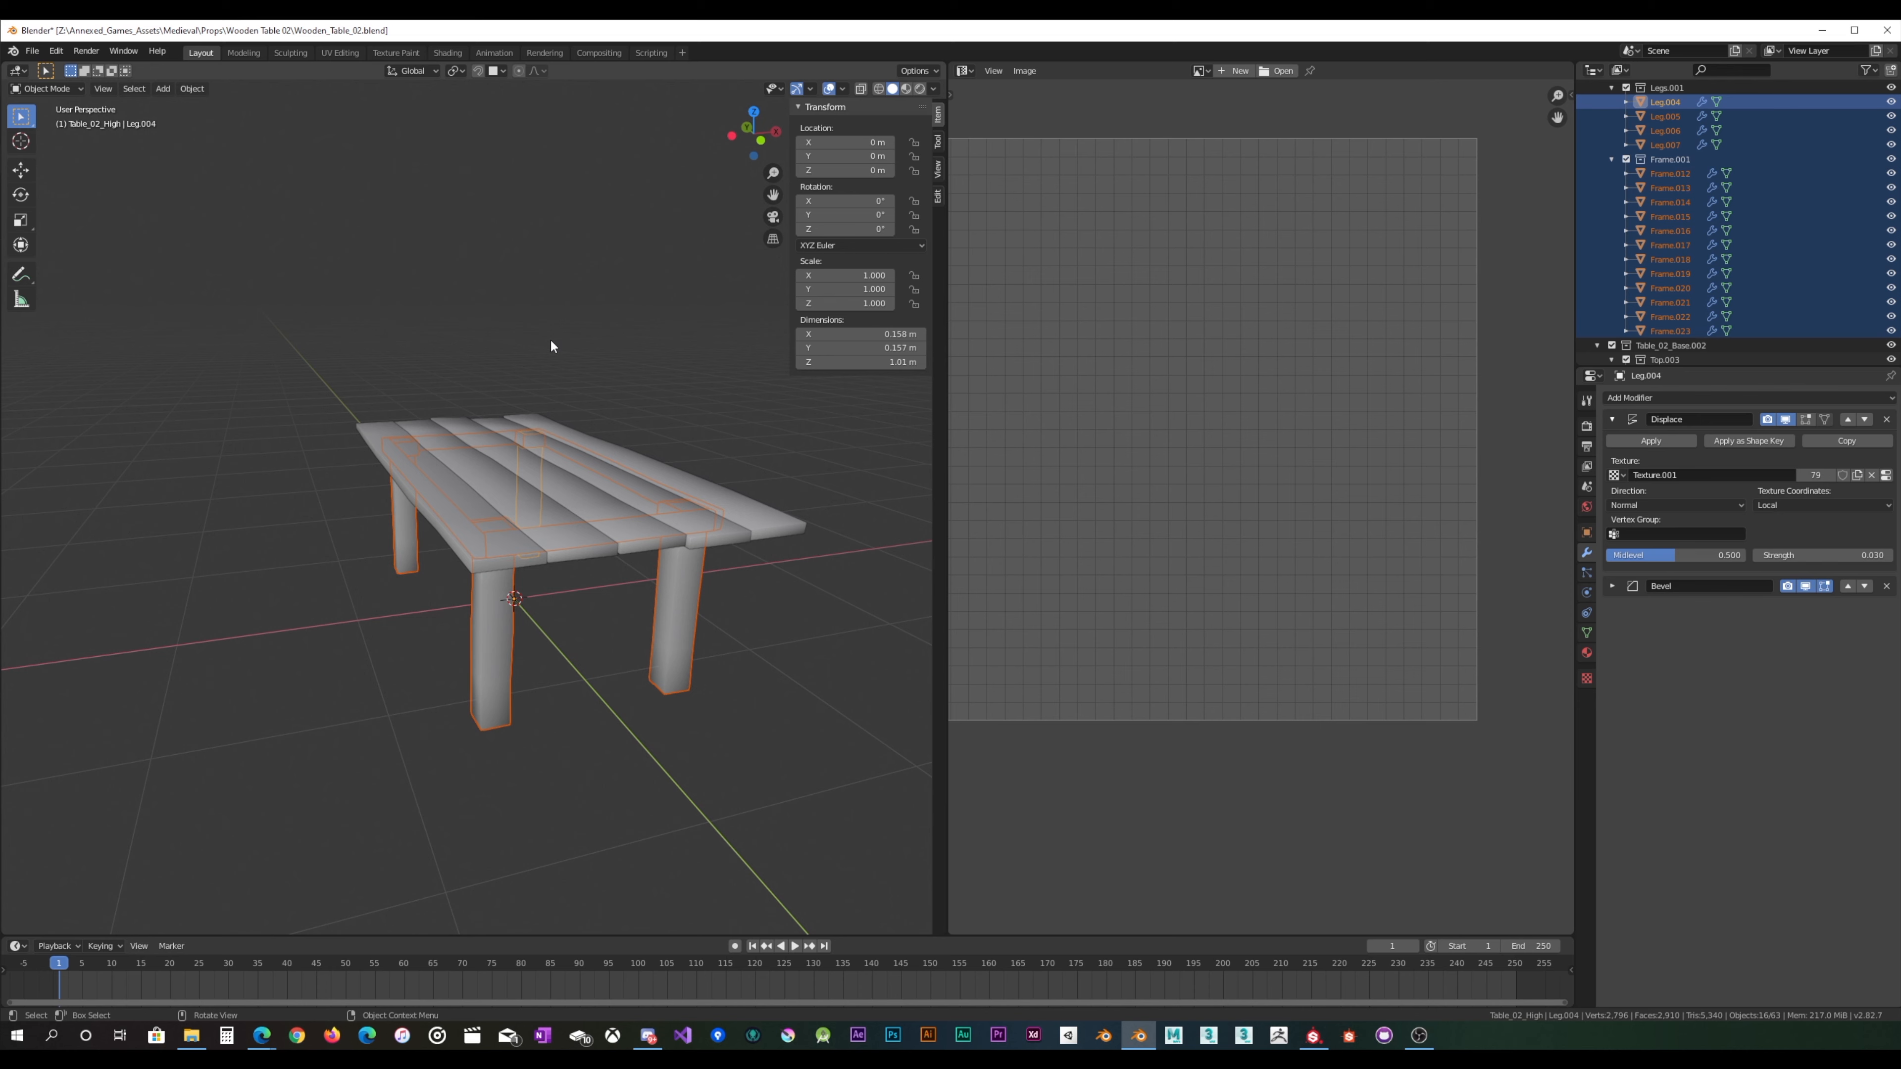
# Step: Batch rename the selected leg and frame objects of Table_02_High with the suffix _high
pyautogui.hotkey('ctrl', 'F2')
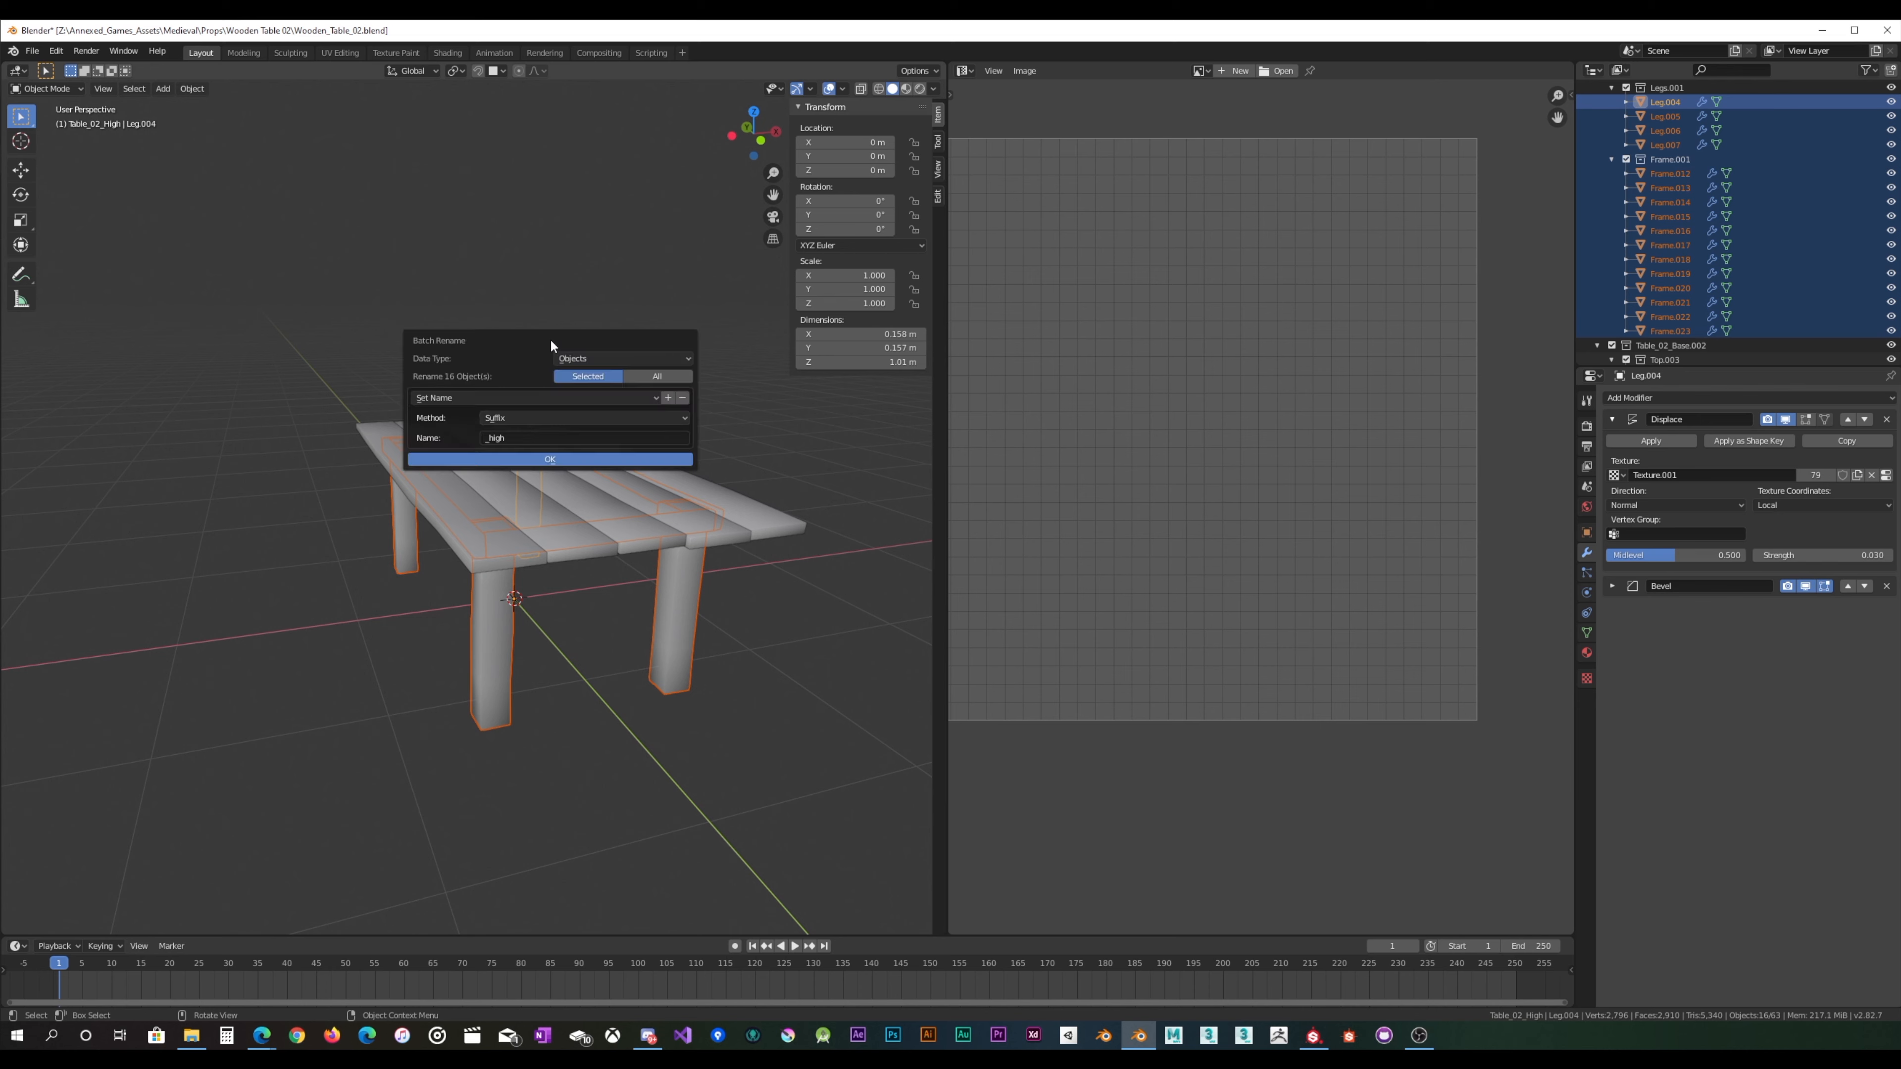
pyautogui.click(526, 458)
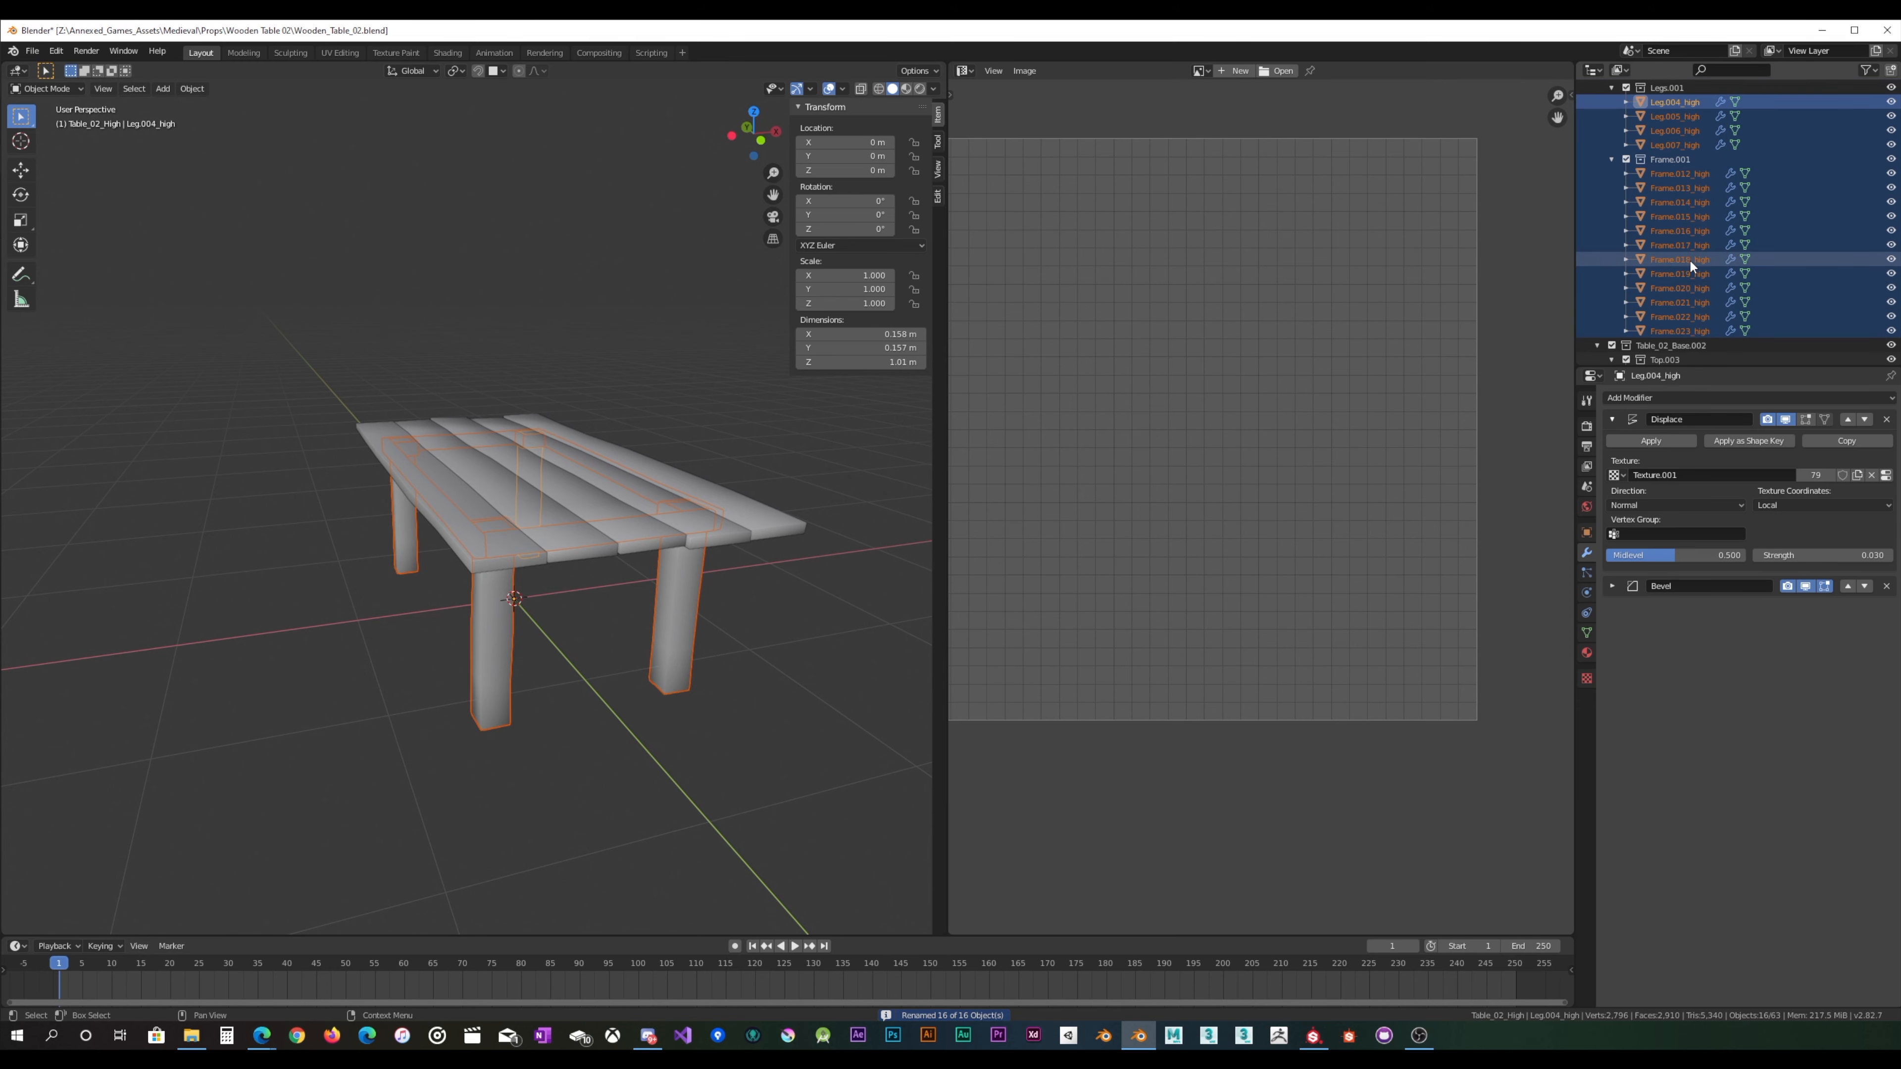
pyautogui.scroll(6, 1689, 258)
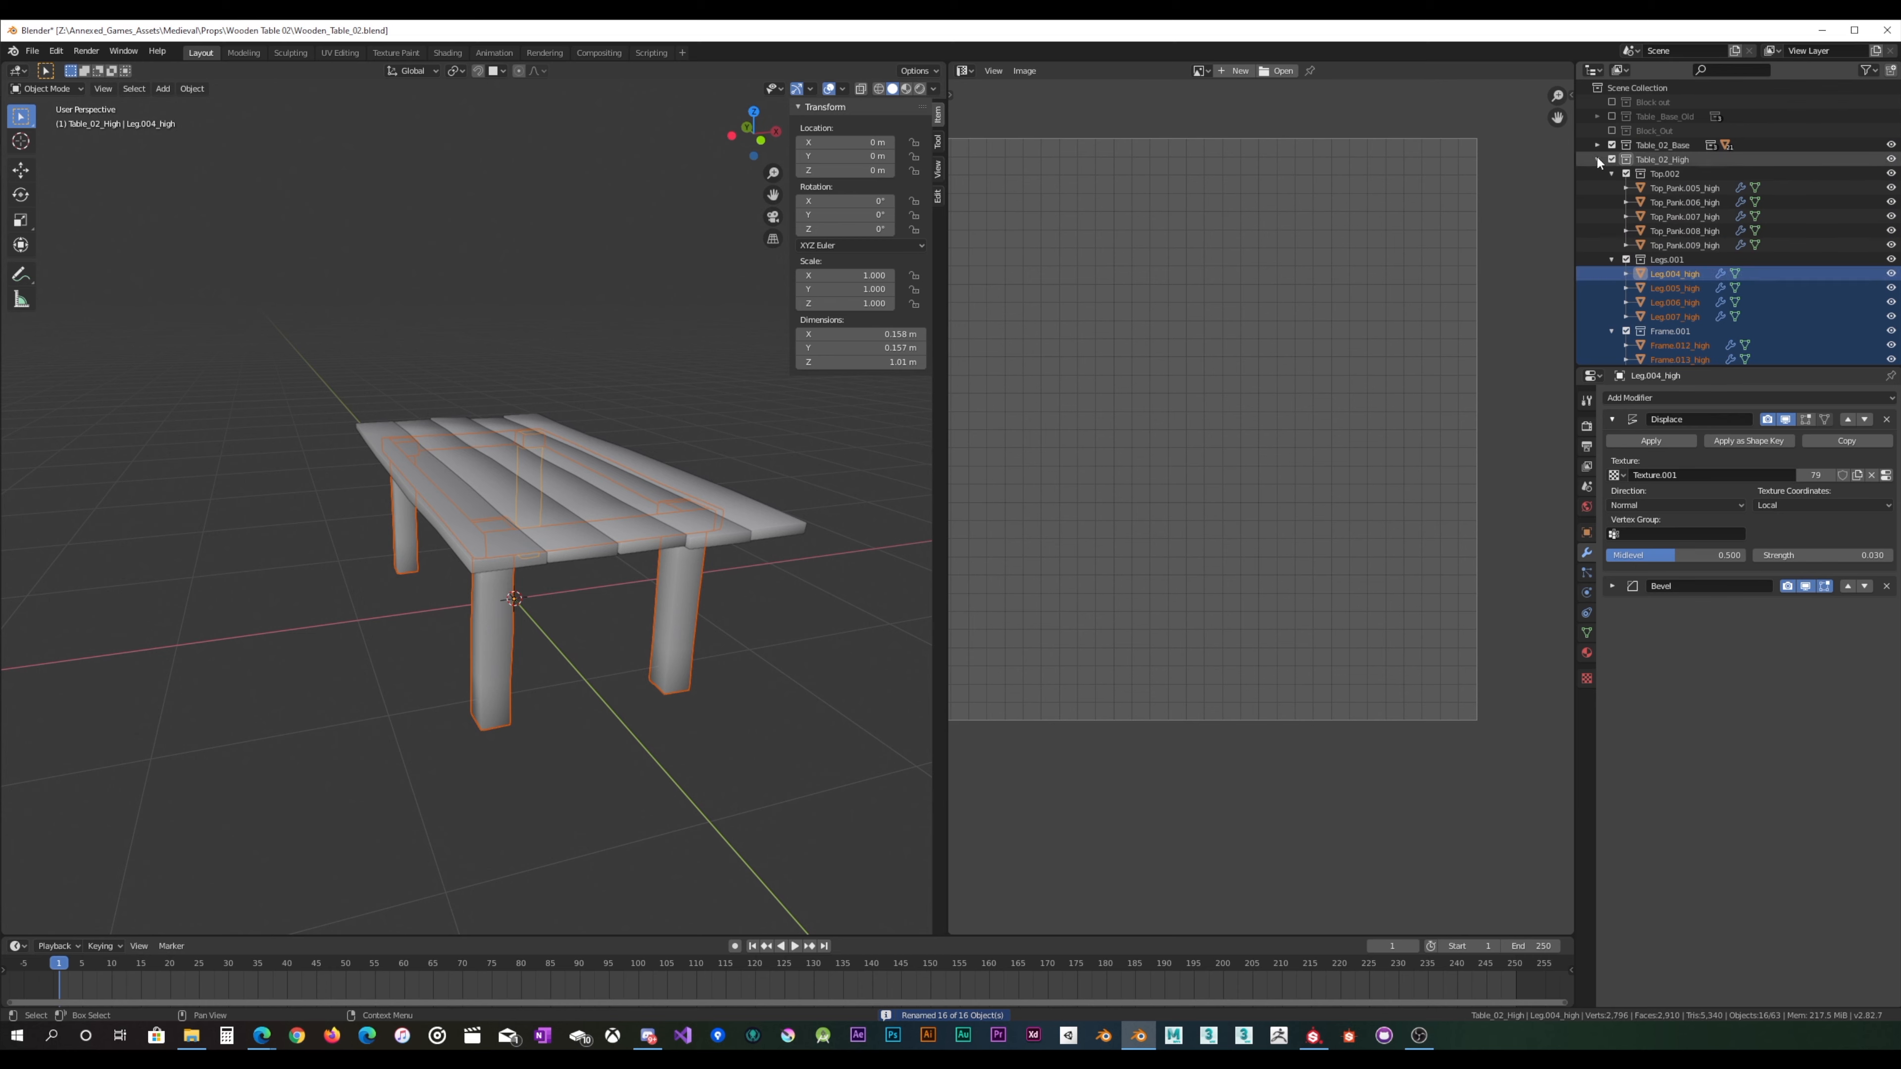
# Step: Select all plank, leg and frame objects in the Table_02_Base.002 collection and batch rename them with the suffix _low
pyautogui.click(1597, 159)
pyautogui.click(1655, 204)
pyautogui.scroll(-6, 1654, 225)
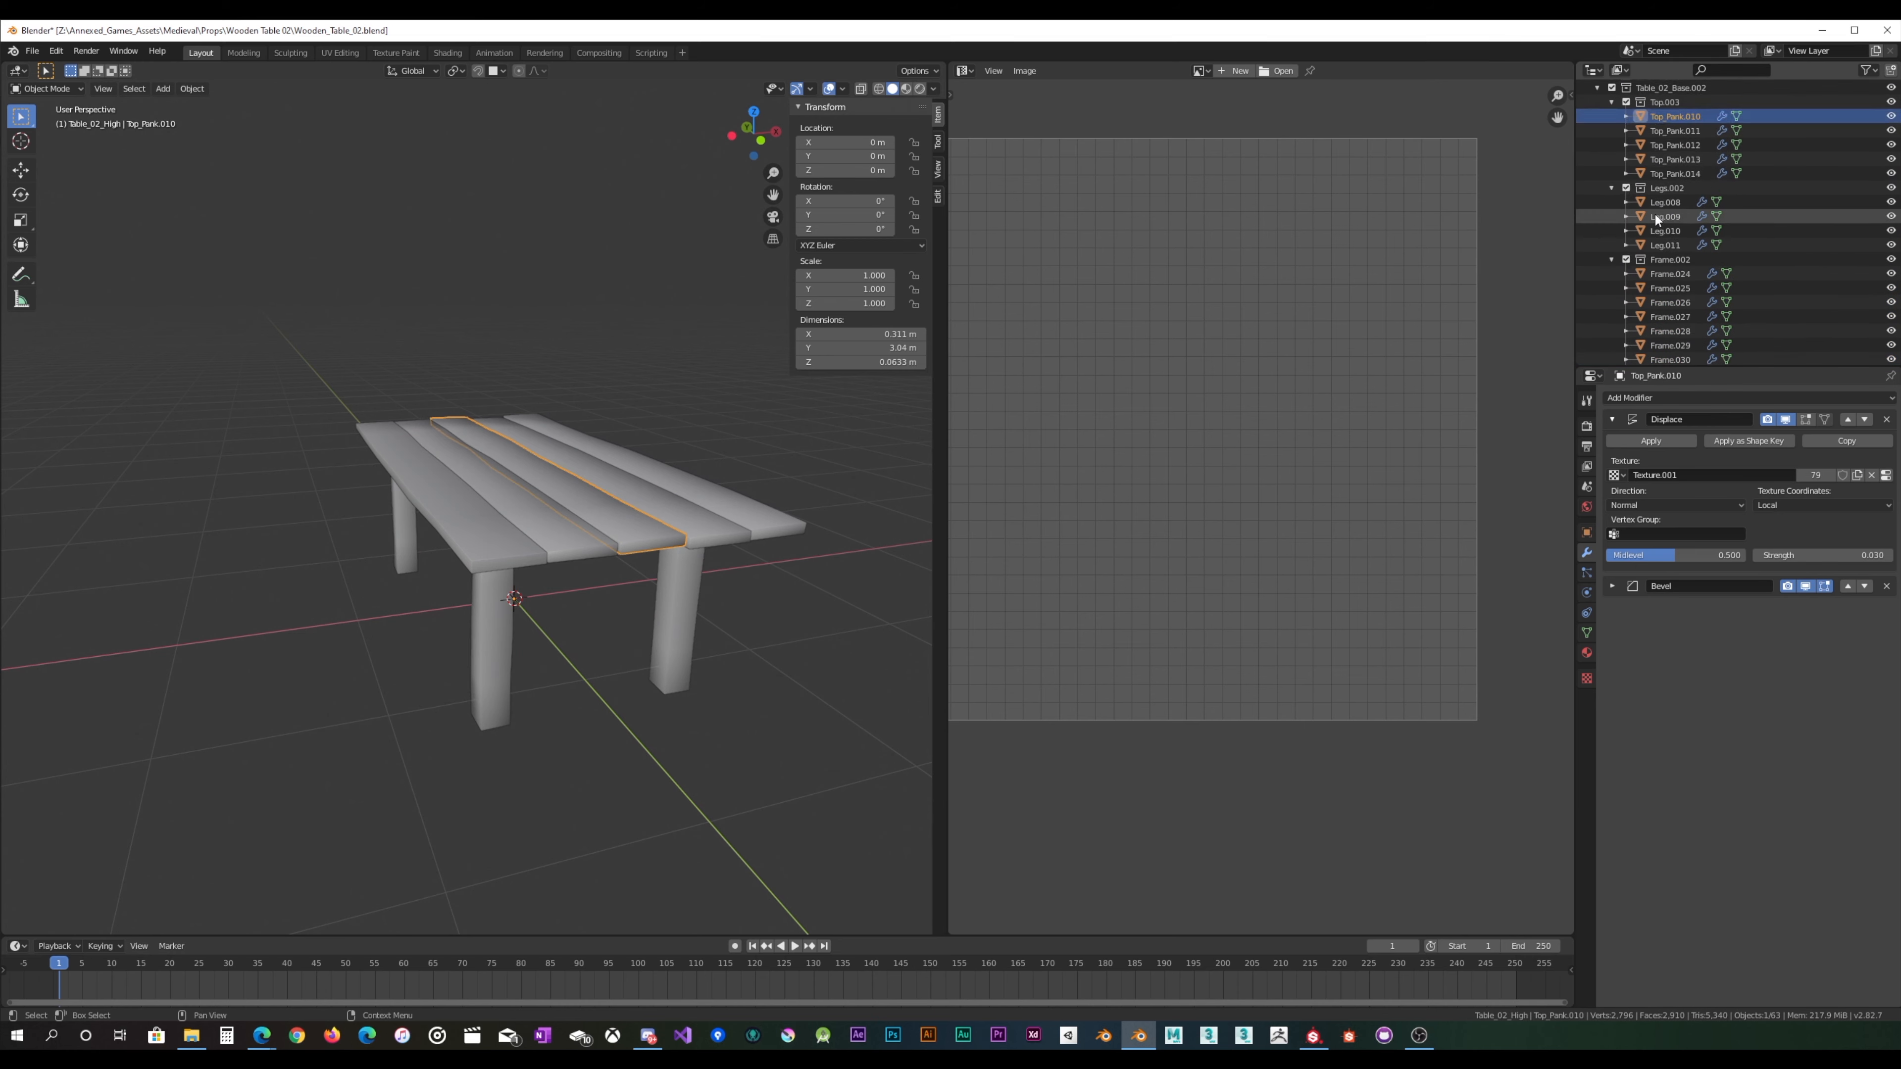
pyautogui.keyDown('shift'); pyautogui.click(1663, 330); pyautogui.keyUp('shift')
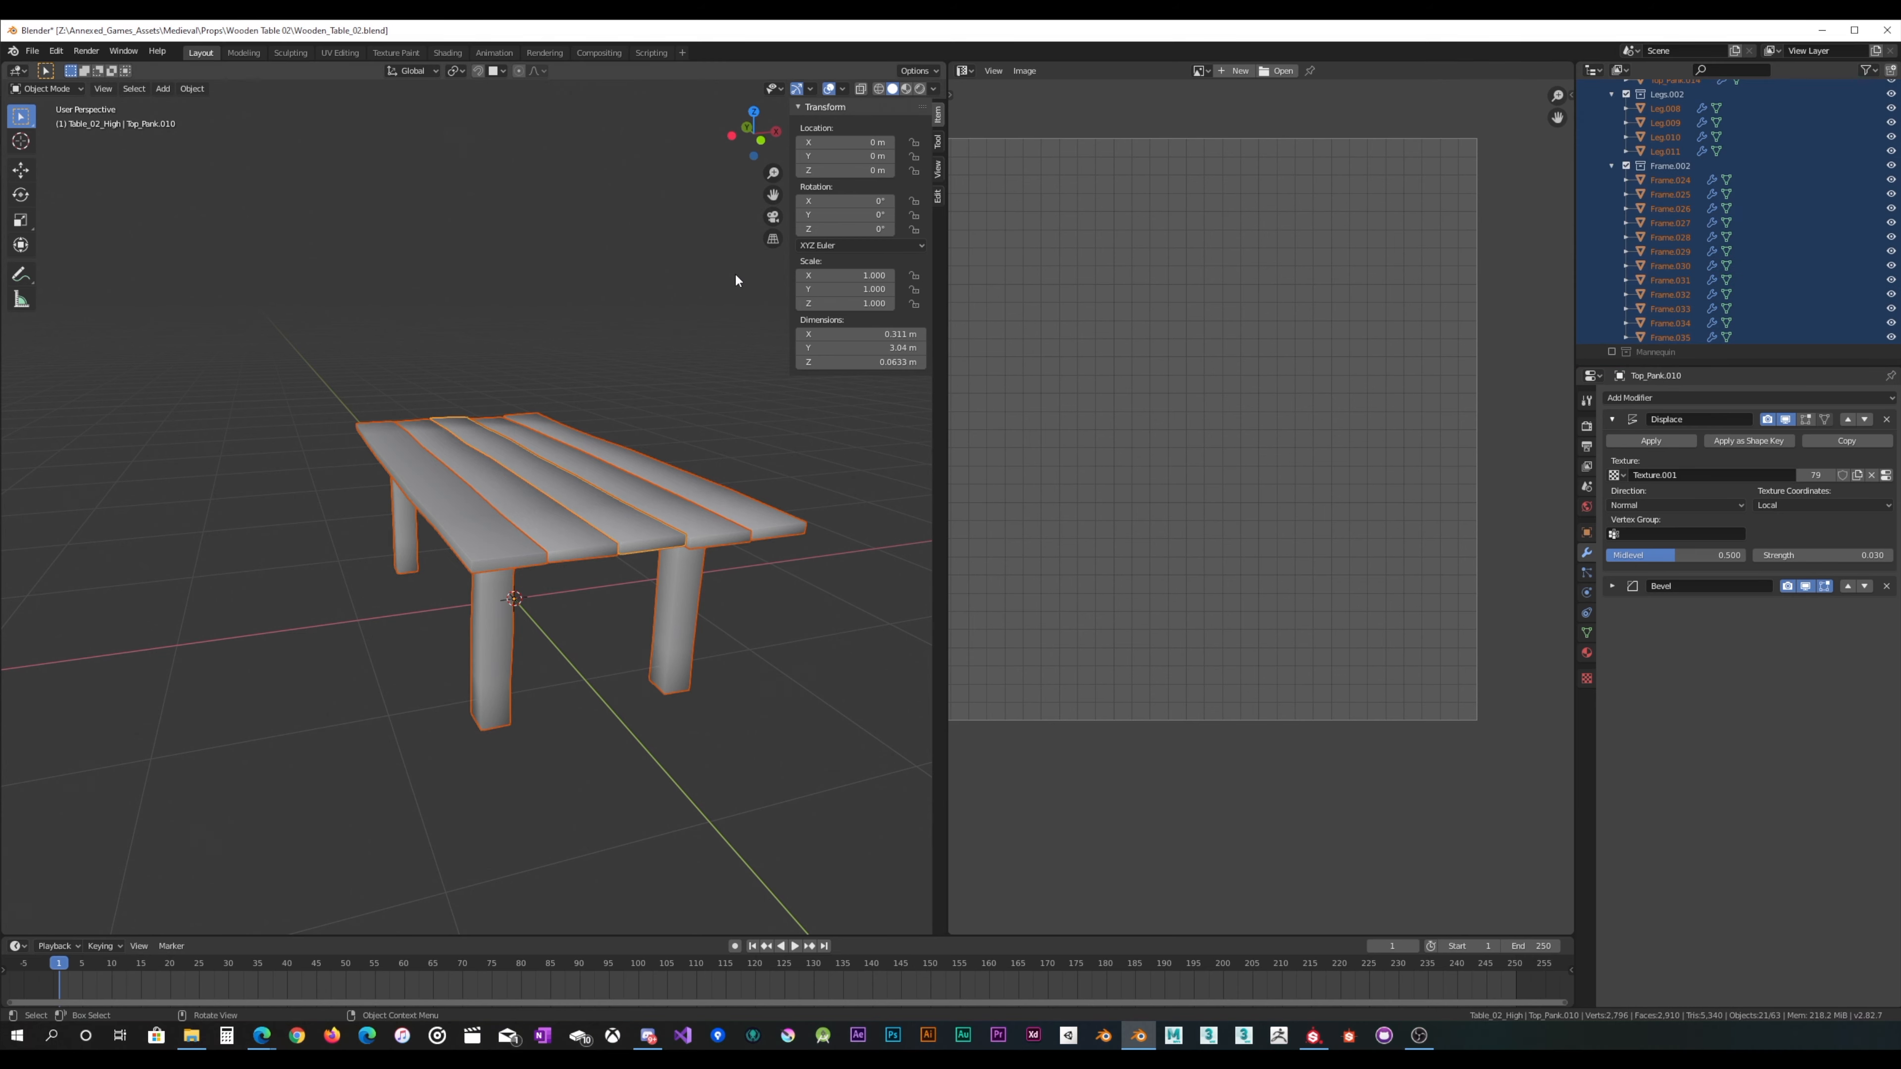
pyautogui.hotkey('ctrl', 'F2')
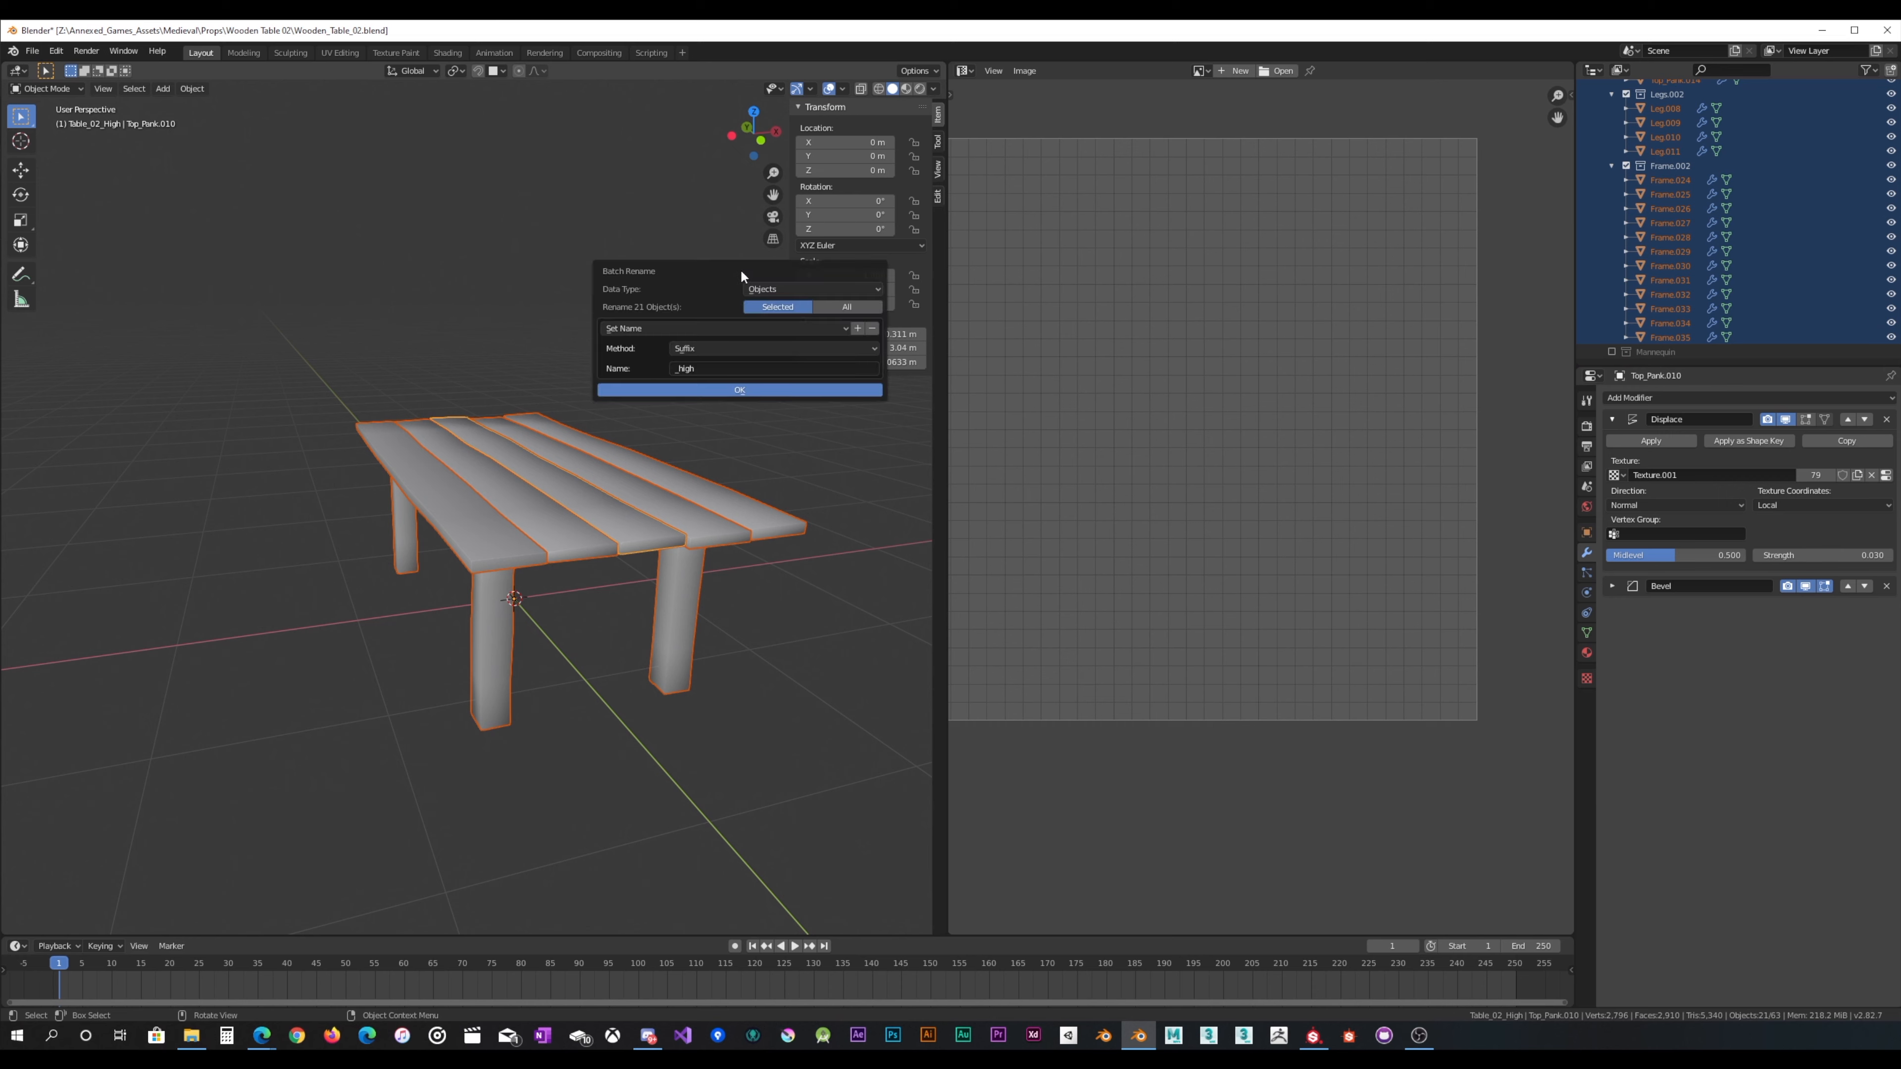
pyautogui.click(728, 368)
pyautogui.write('_low')
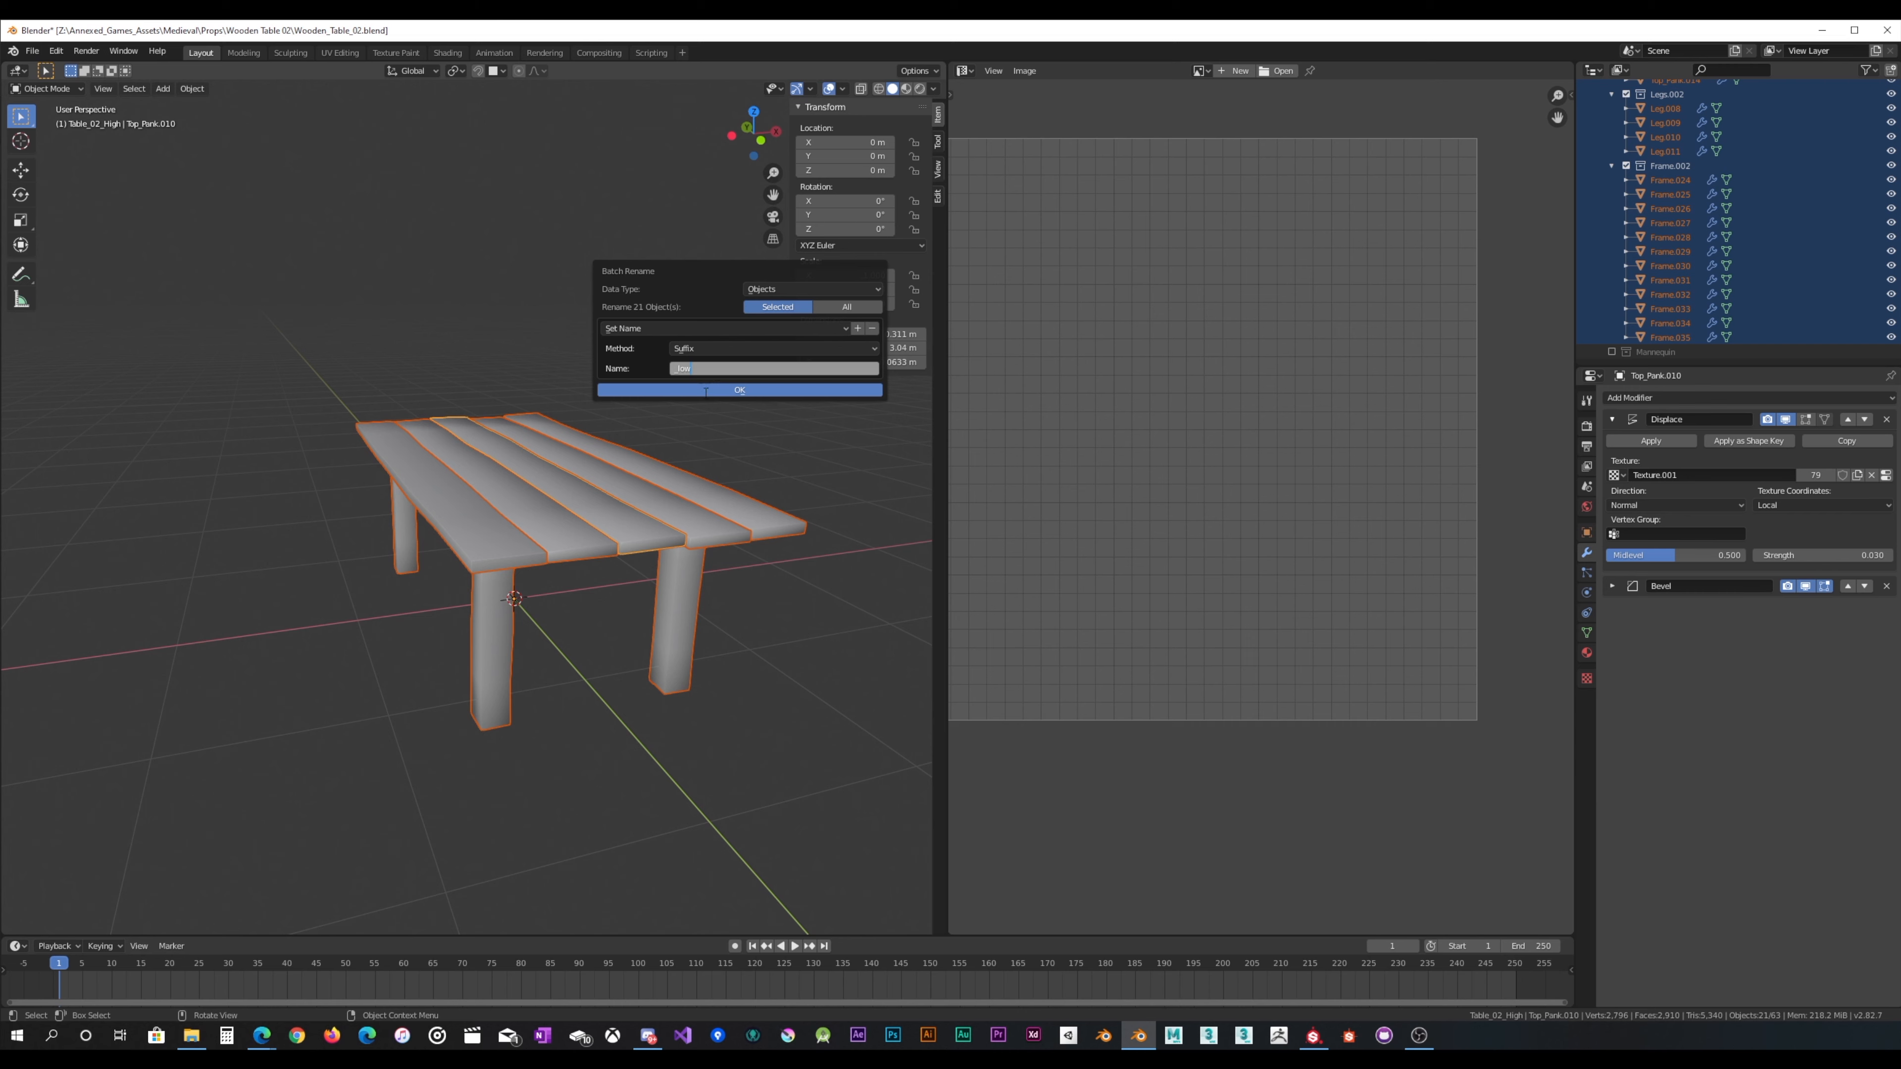
pyautogui.click(704, 389)
# Step: Exclude the Table_02_High and Table_02_Base collections from the view layer
pyautogui.scroll(5, 1687, 305)
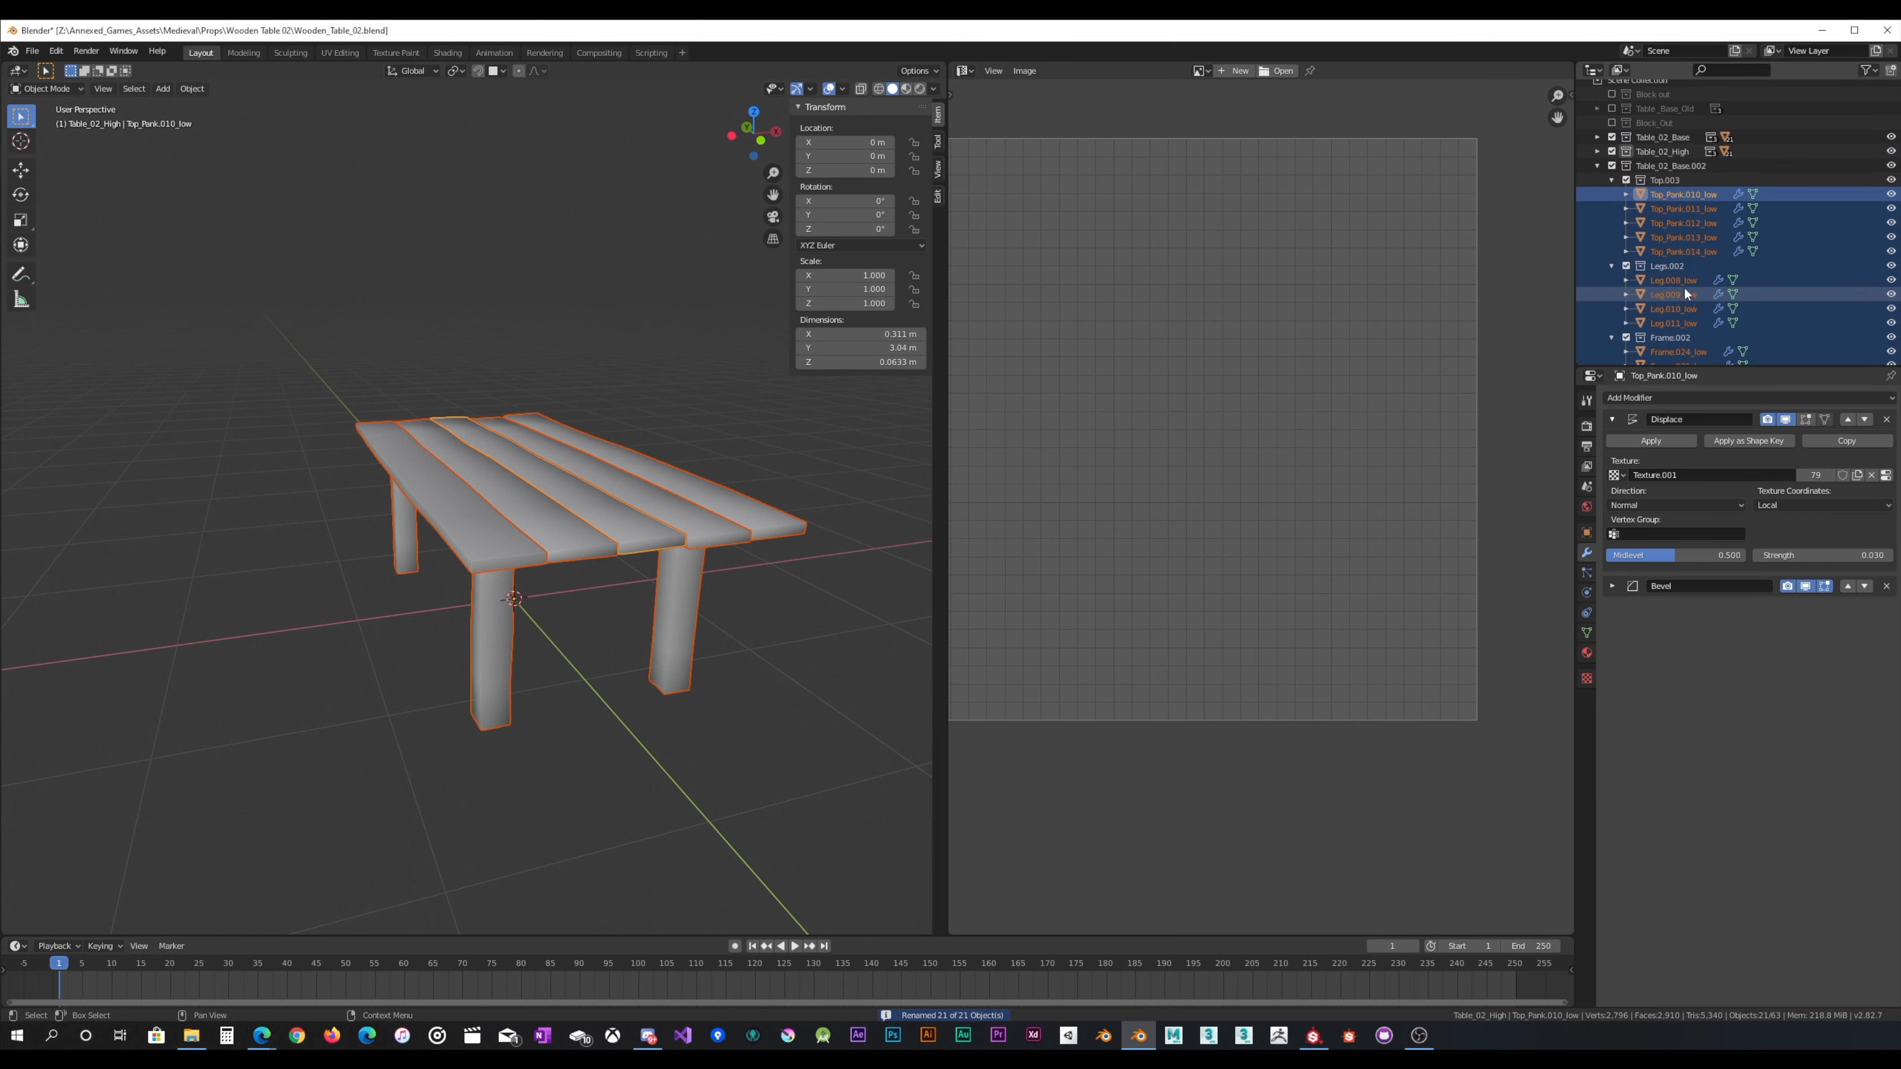
pyautogui.click(1612, 152)
pyautogui.click(1612, 137)
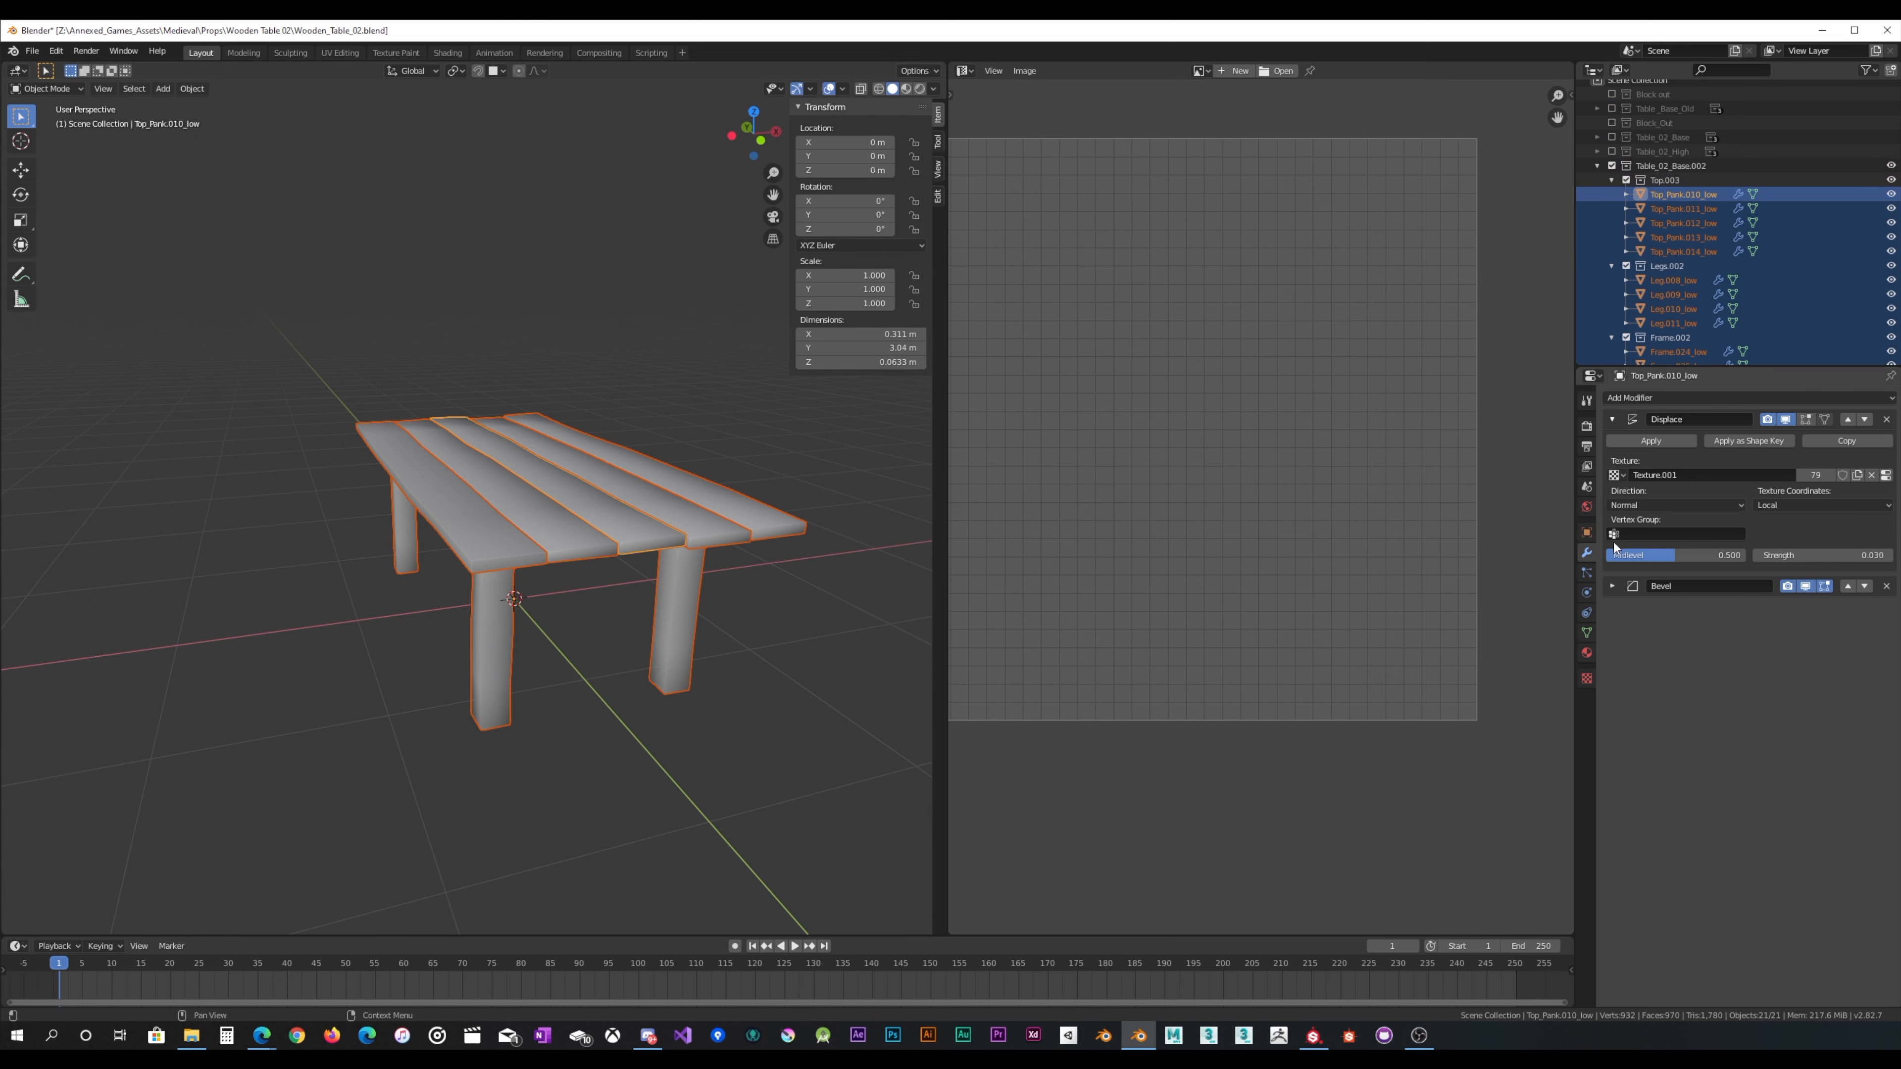
# Step: Create a new material on the active low-poly top plank and name it Table
pyautogui.click(1587, 653)
pyautogui.click(1612, 458)
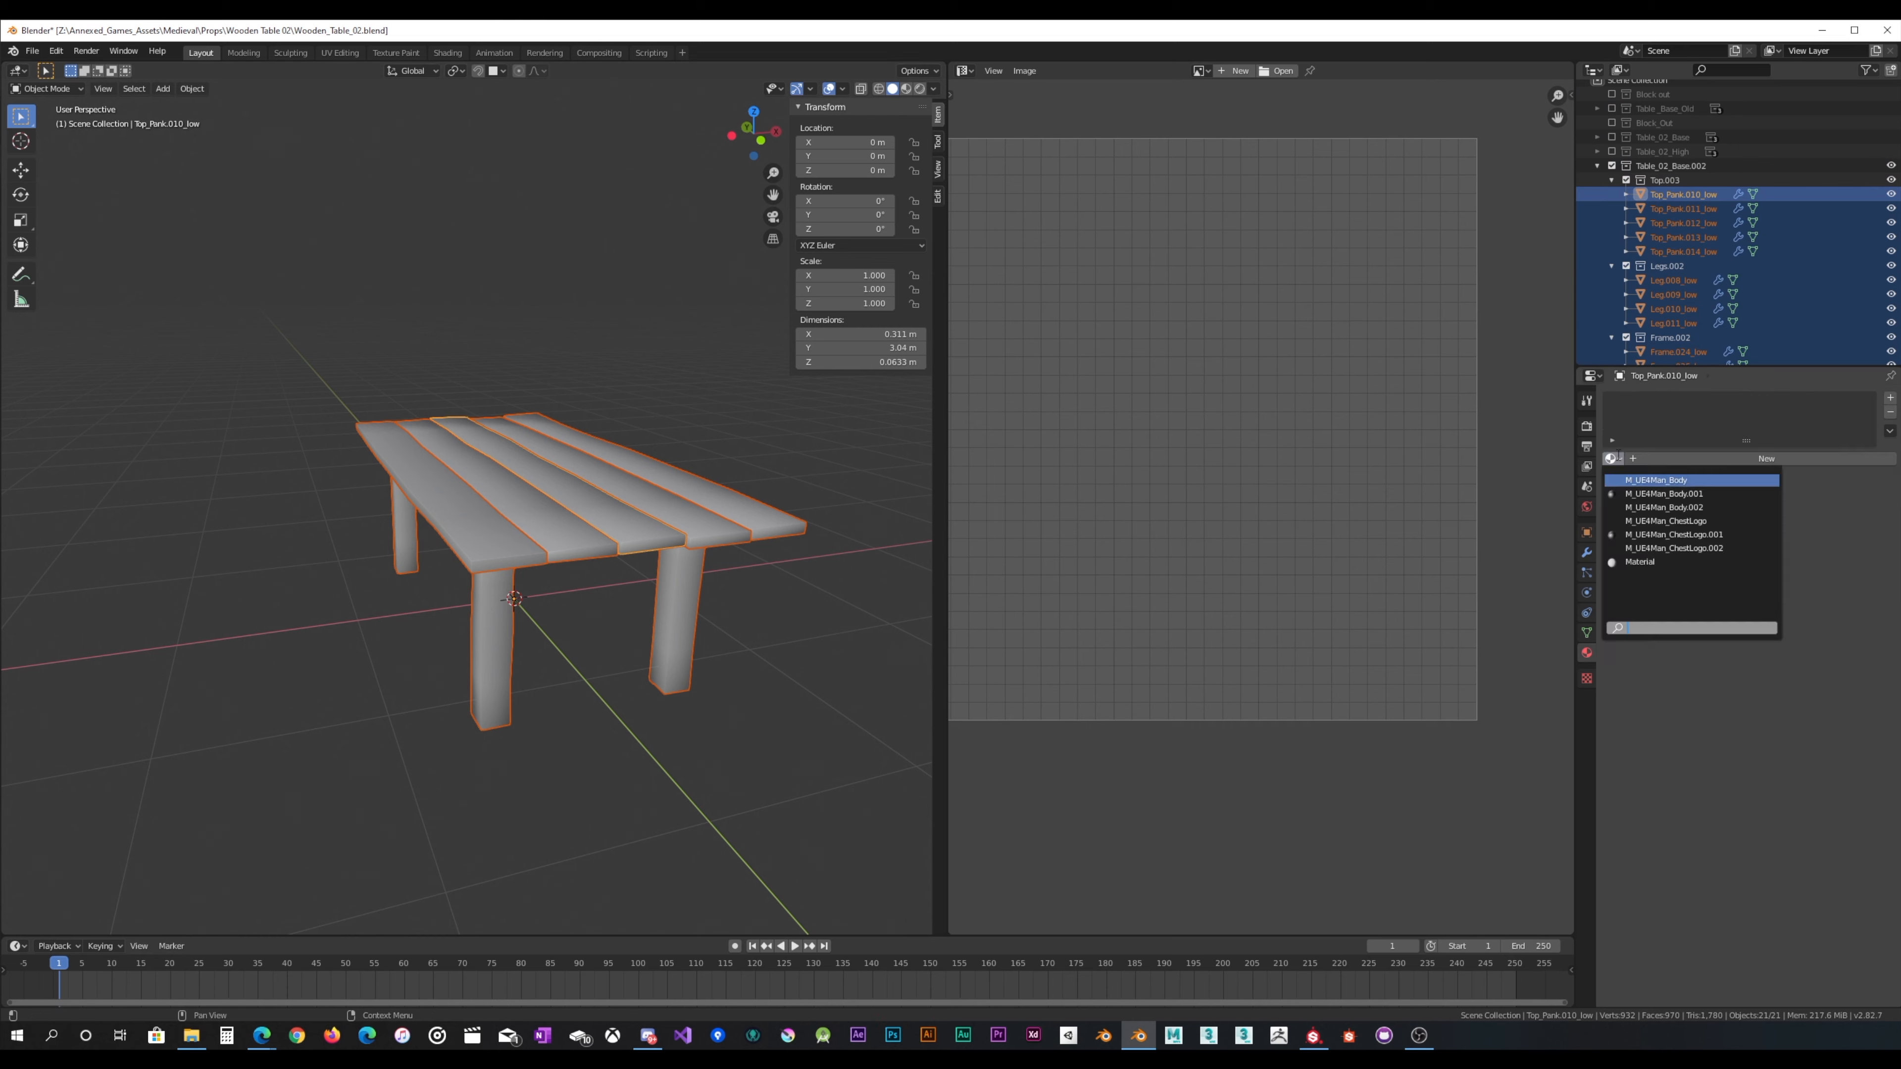
pyautogui.click(1736, 459)
pyautogui.click(1690, 459)
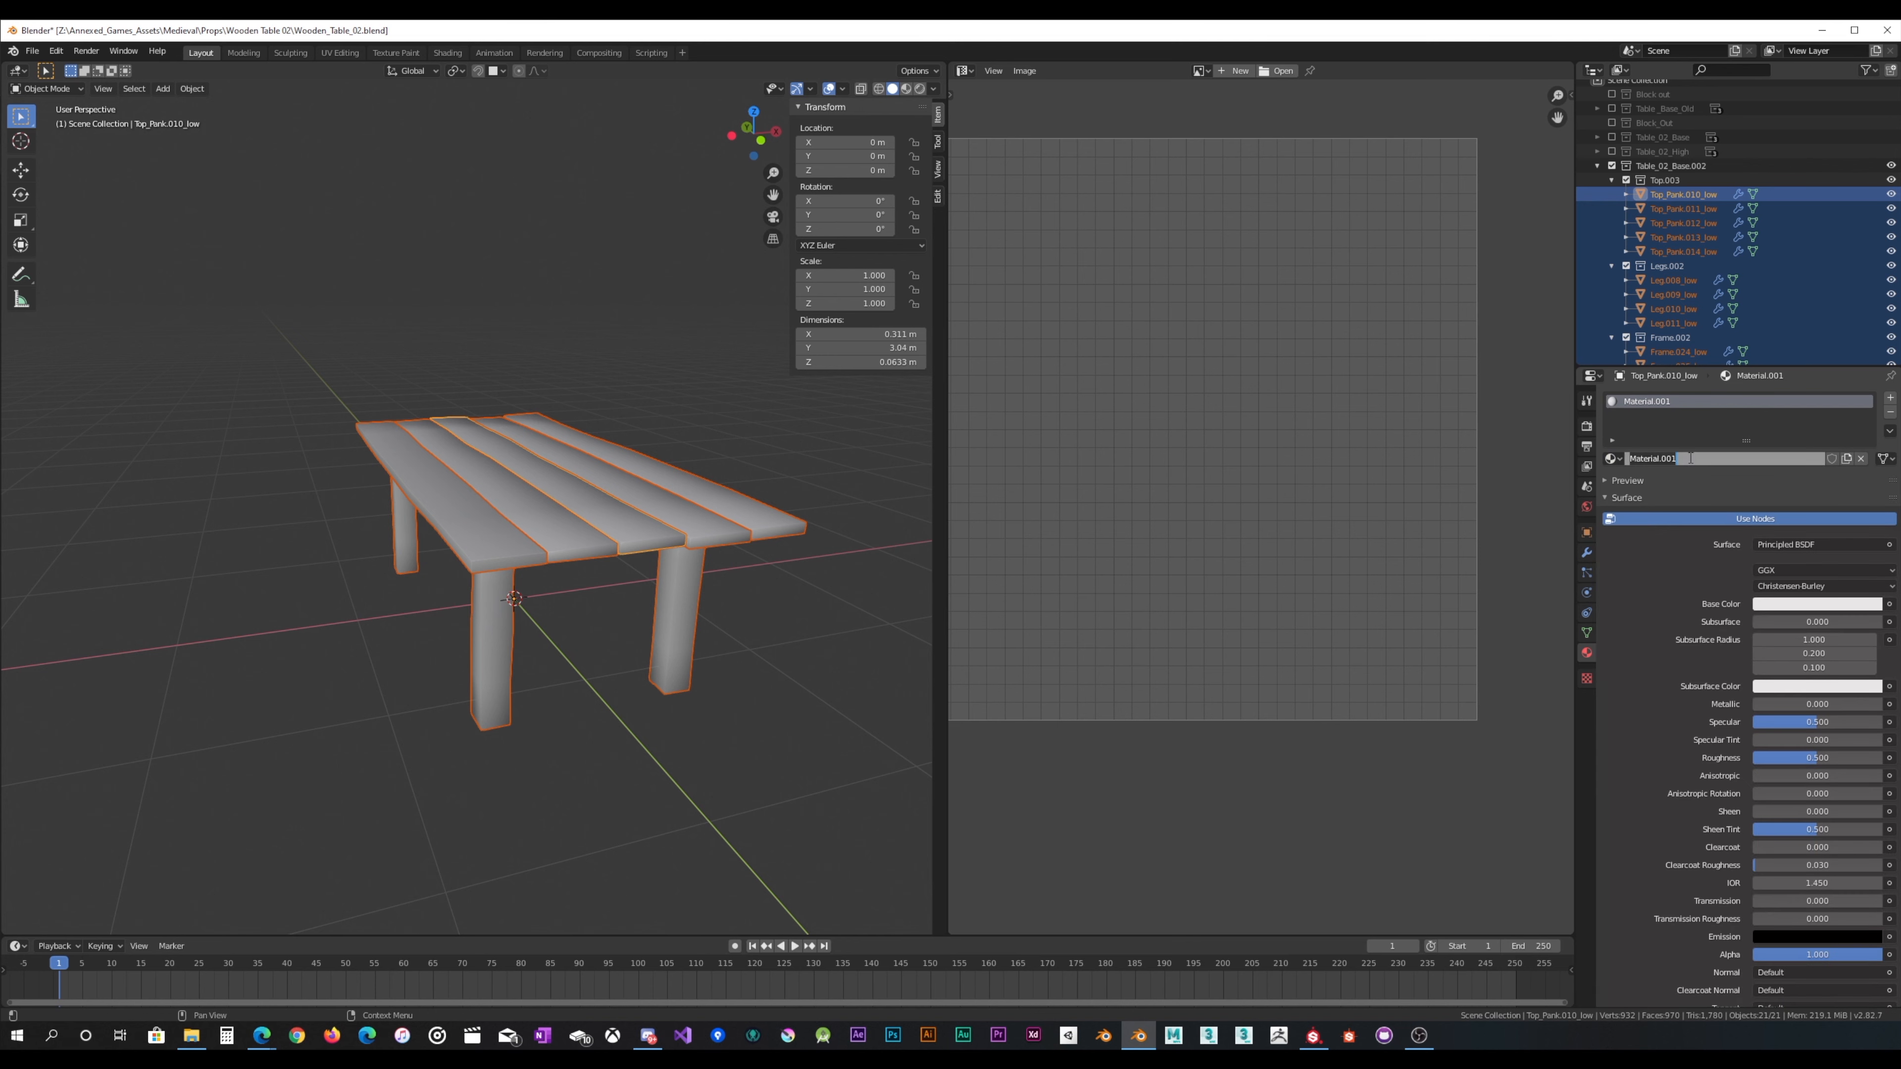
pyautogui.write('Table')
pyautogui.press('Return')
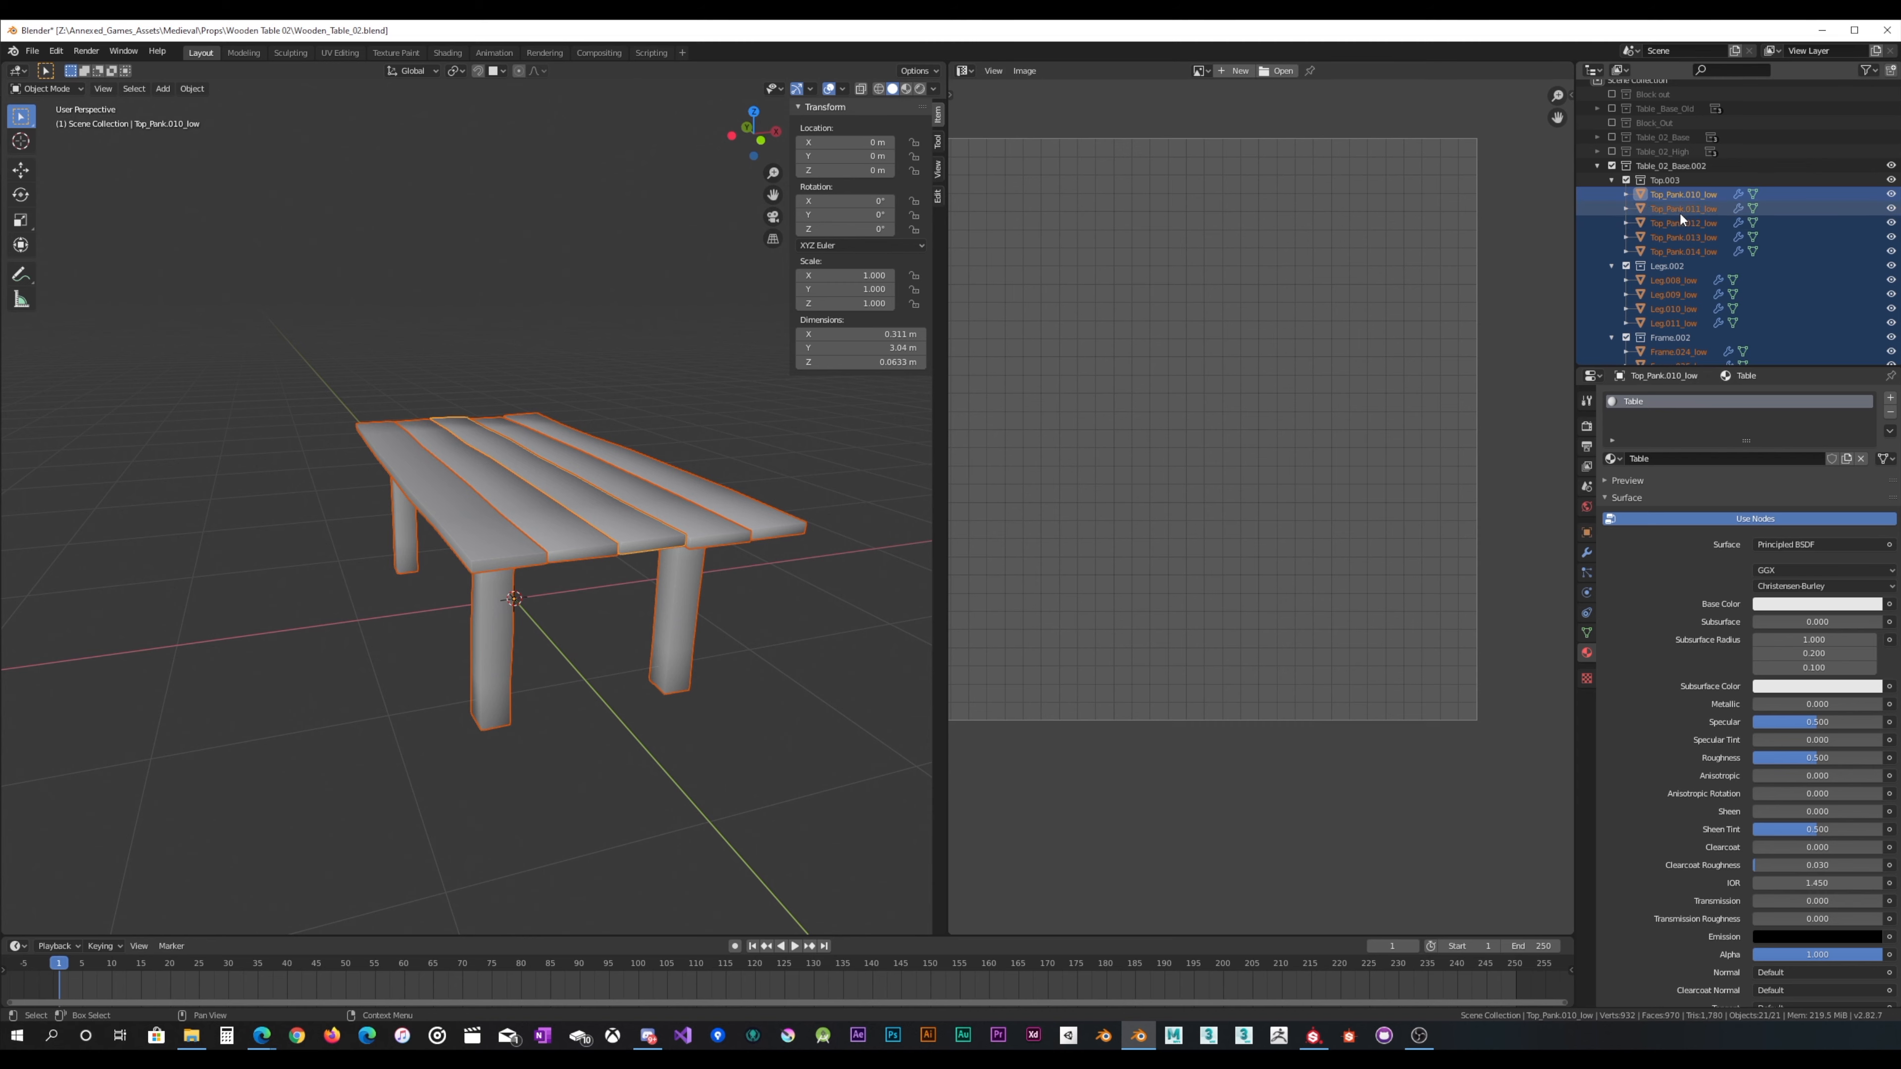
# Step: Link the active plank's Table material to all the selected low-poly table parts
pyautogui.click(1684, 237)
pyautogui.hotkey('ctrl', 'z')
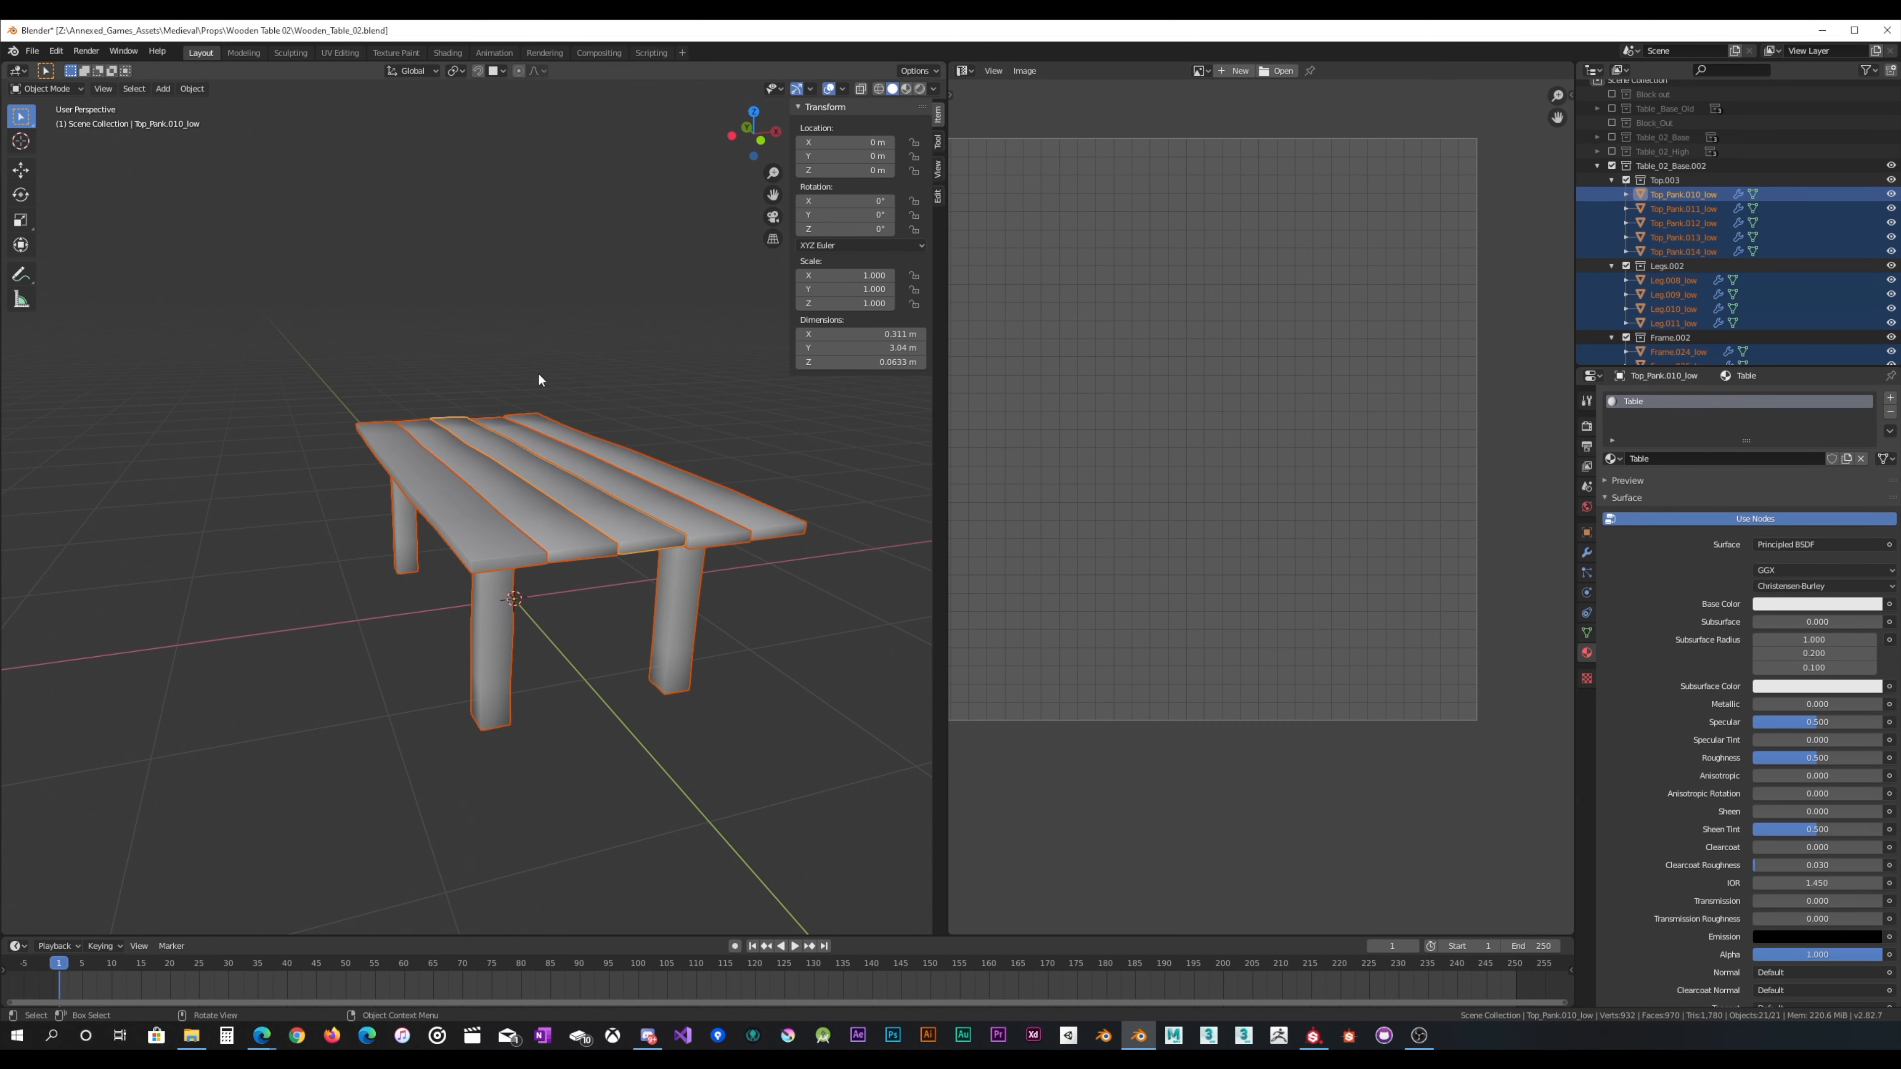
pyautogui.hotkey('ctrl', 'l')
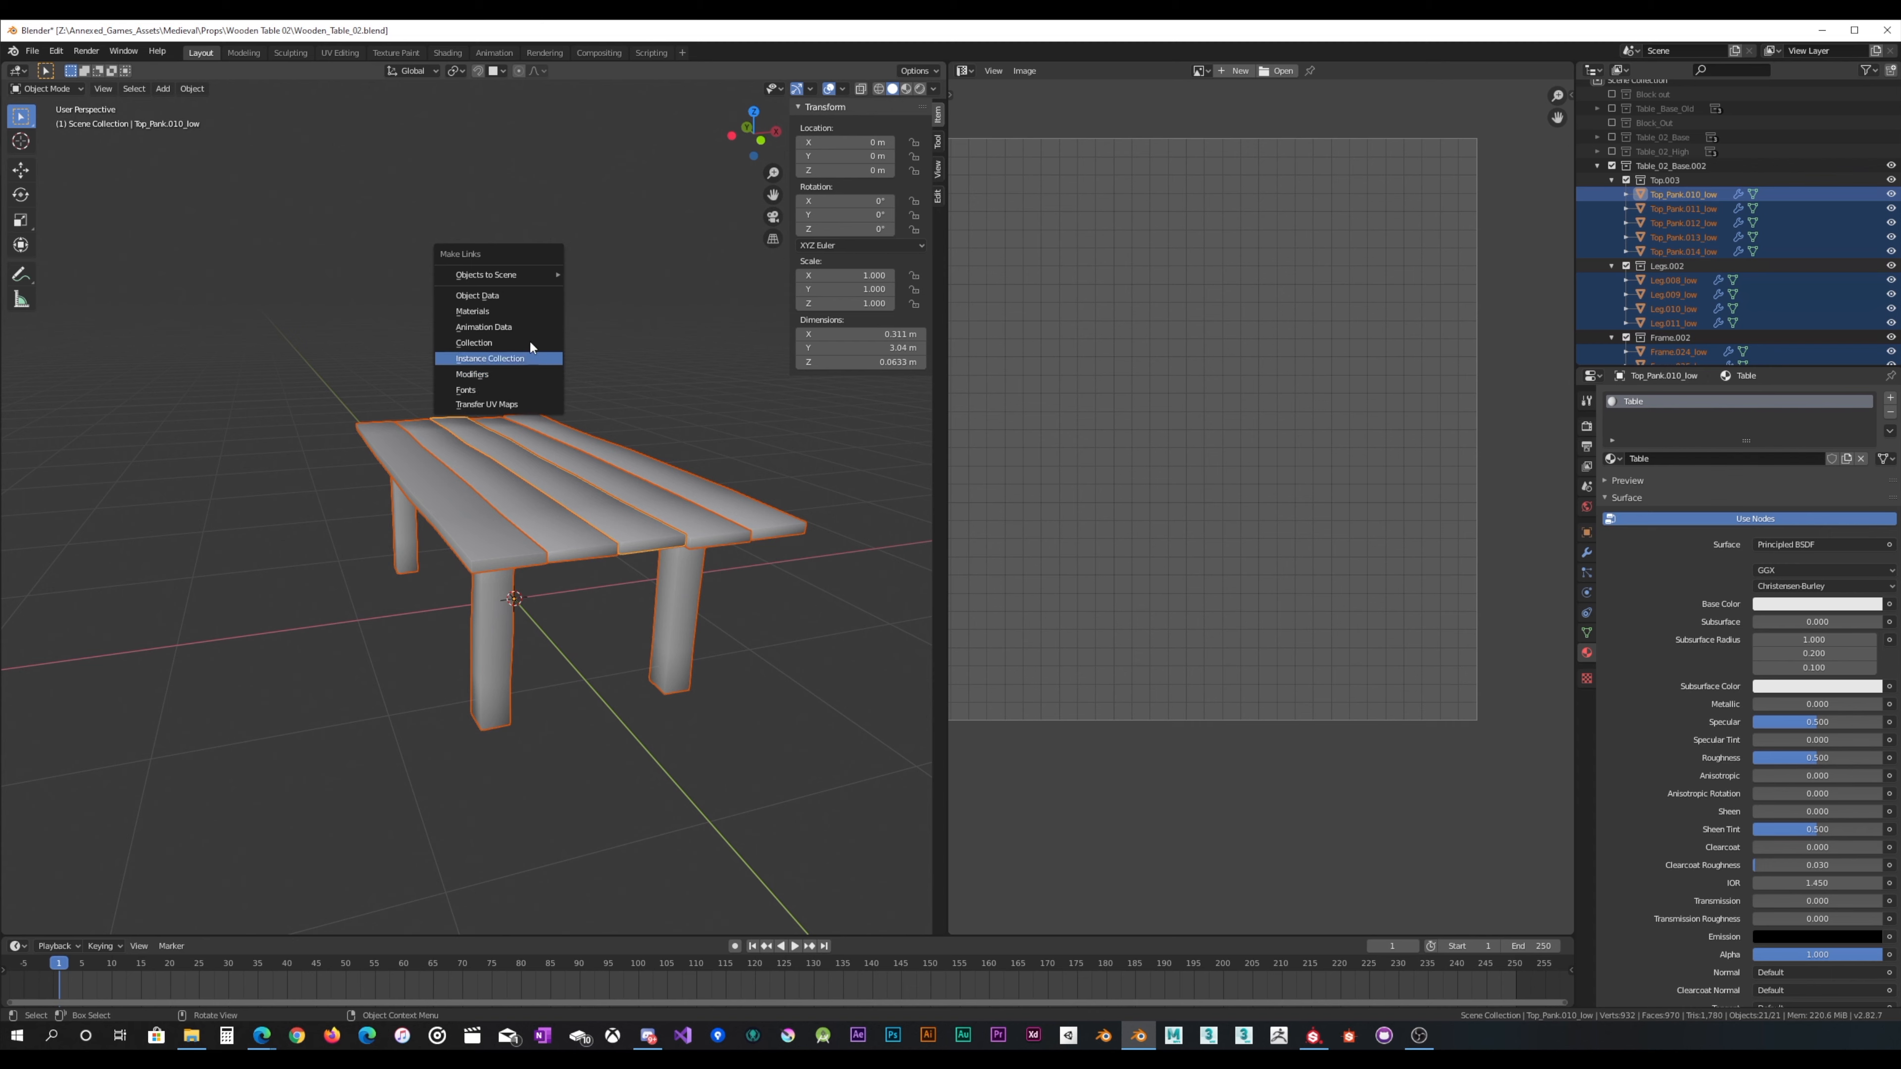
pyautogui.click(510, 311)
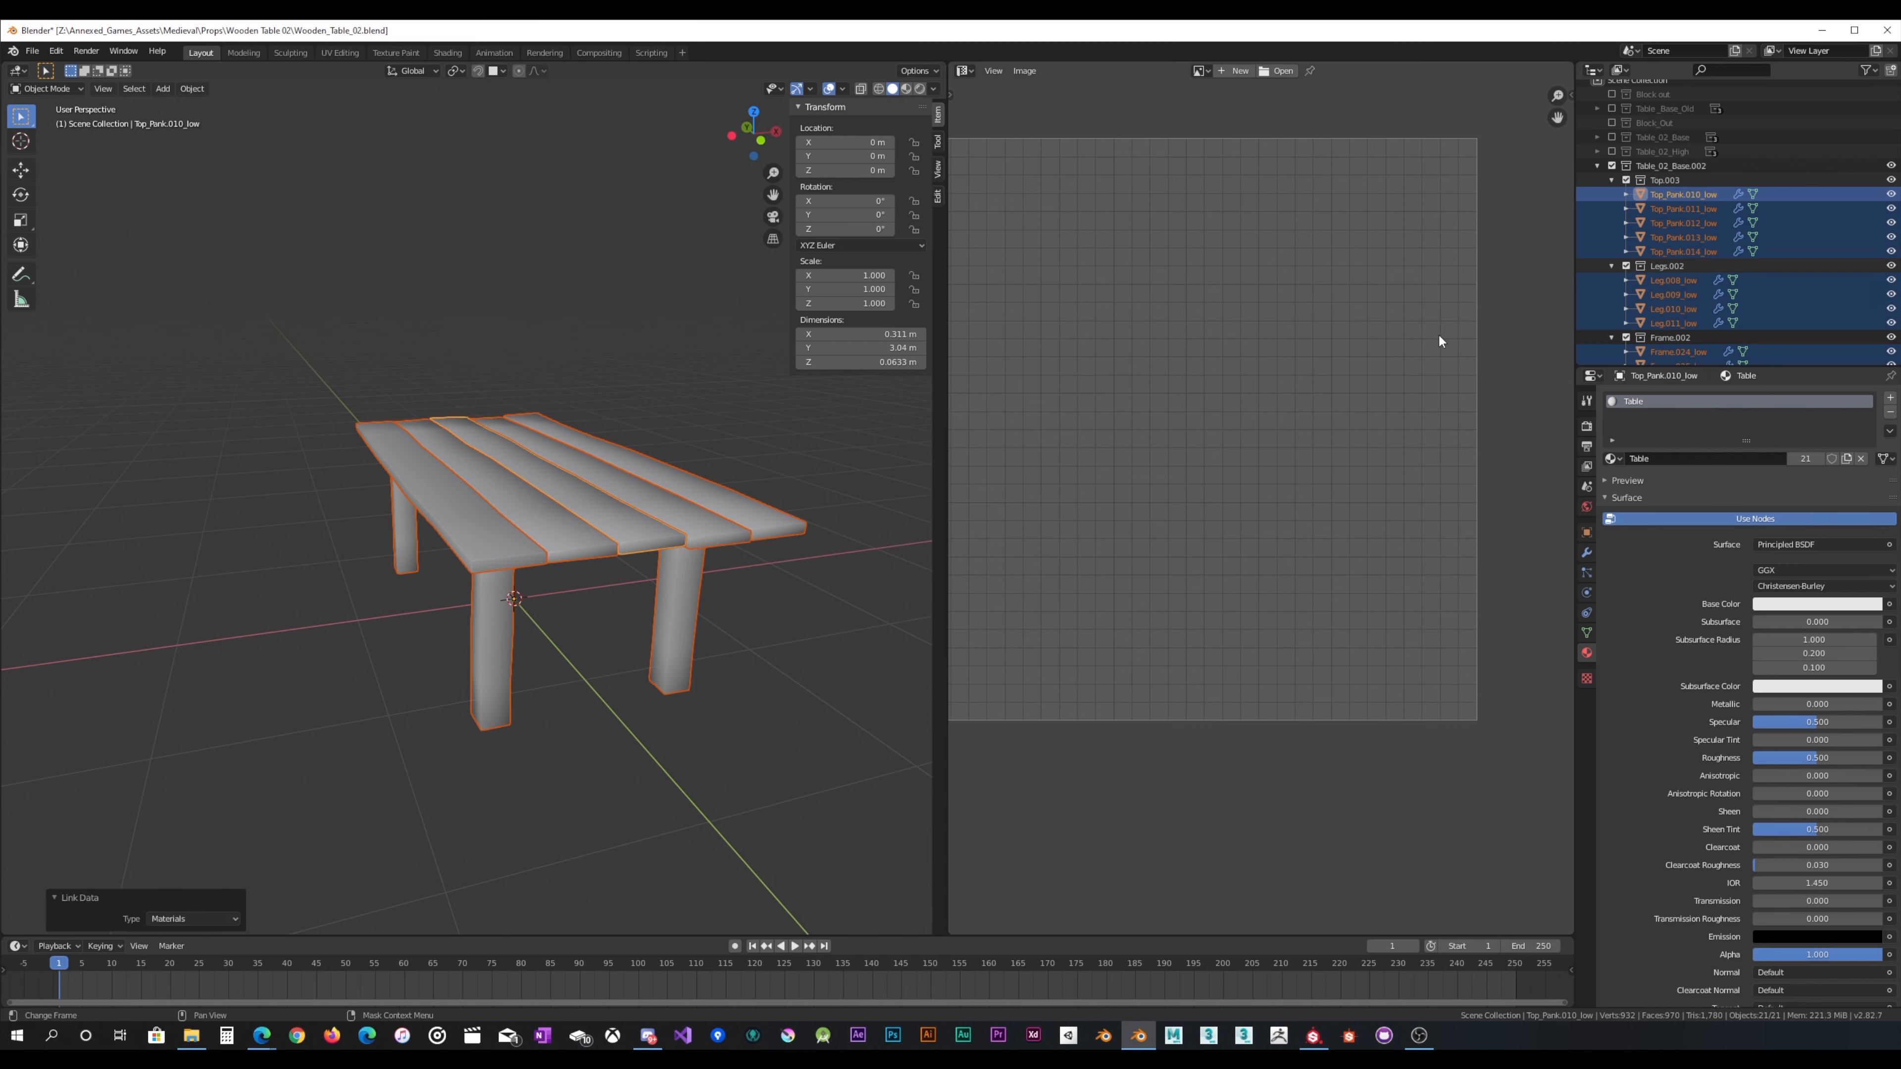
# Step: Check the material assignment on several low-poly frame and top plank objects
pyautogui.click(1676, 339)
pyautogui.scroll(-5, 1676, 339)
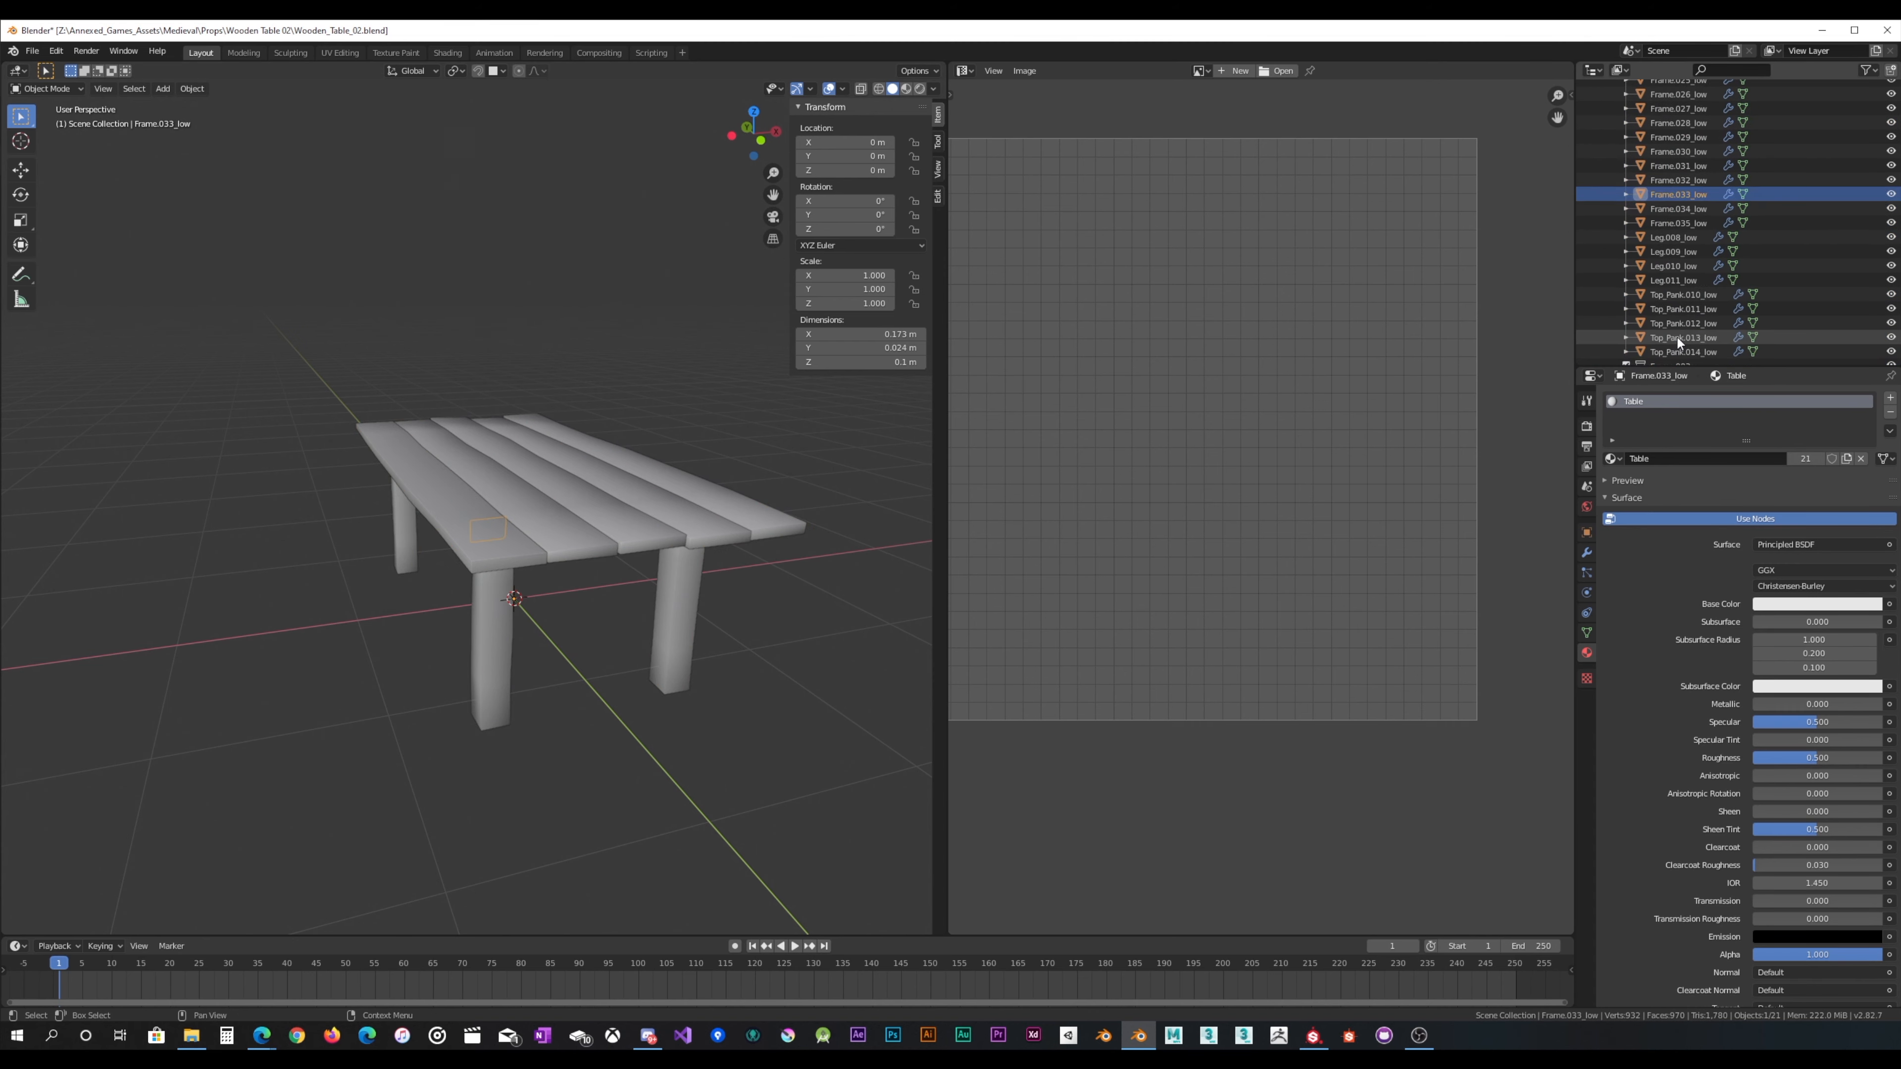
pyautogui.click(1687, 323)
pyautogui.click(1690, 281)
pyautogui.scroll(6, 1684, 288)
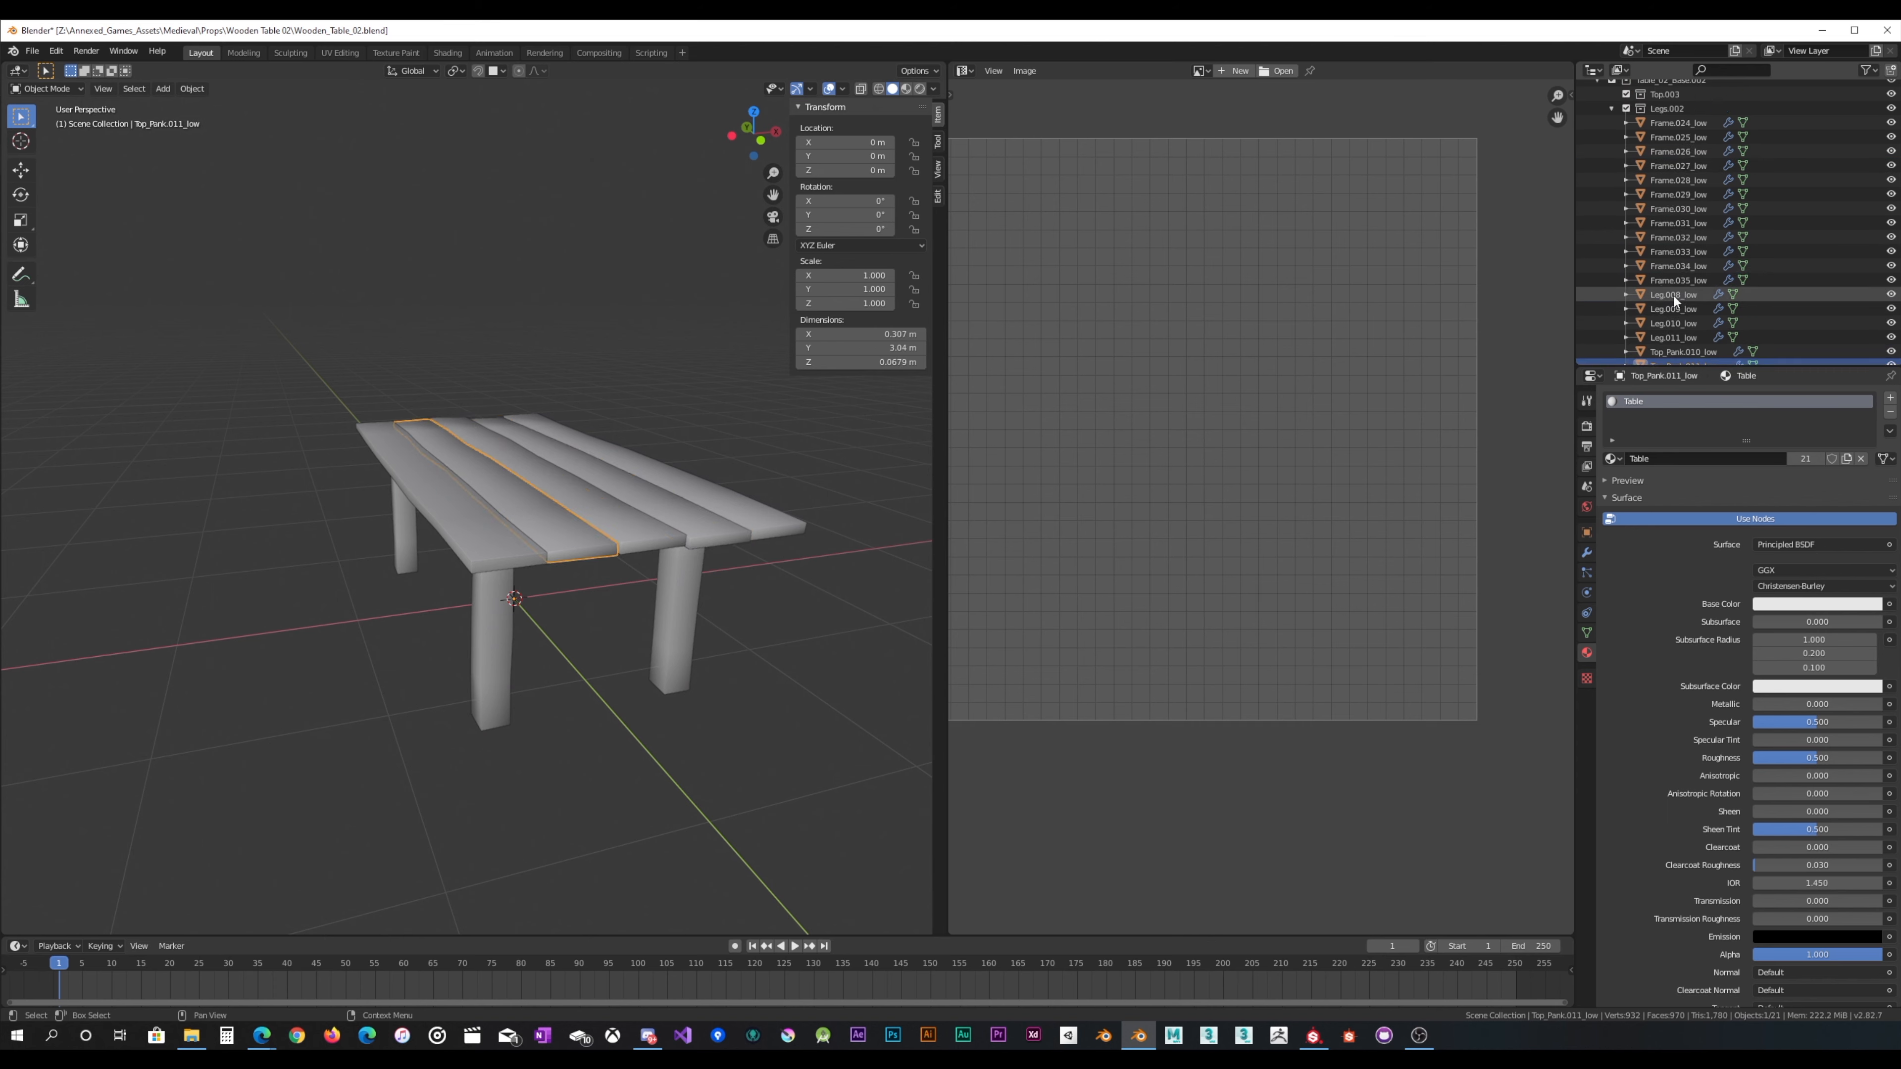
pyautogui.click(1684, 179)
pyautogui.scroll(6, 1673, 191)
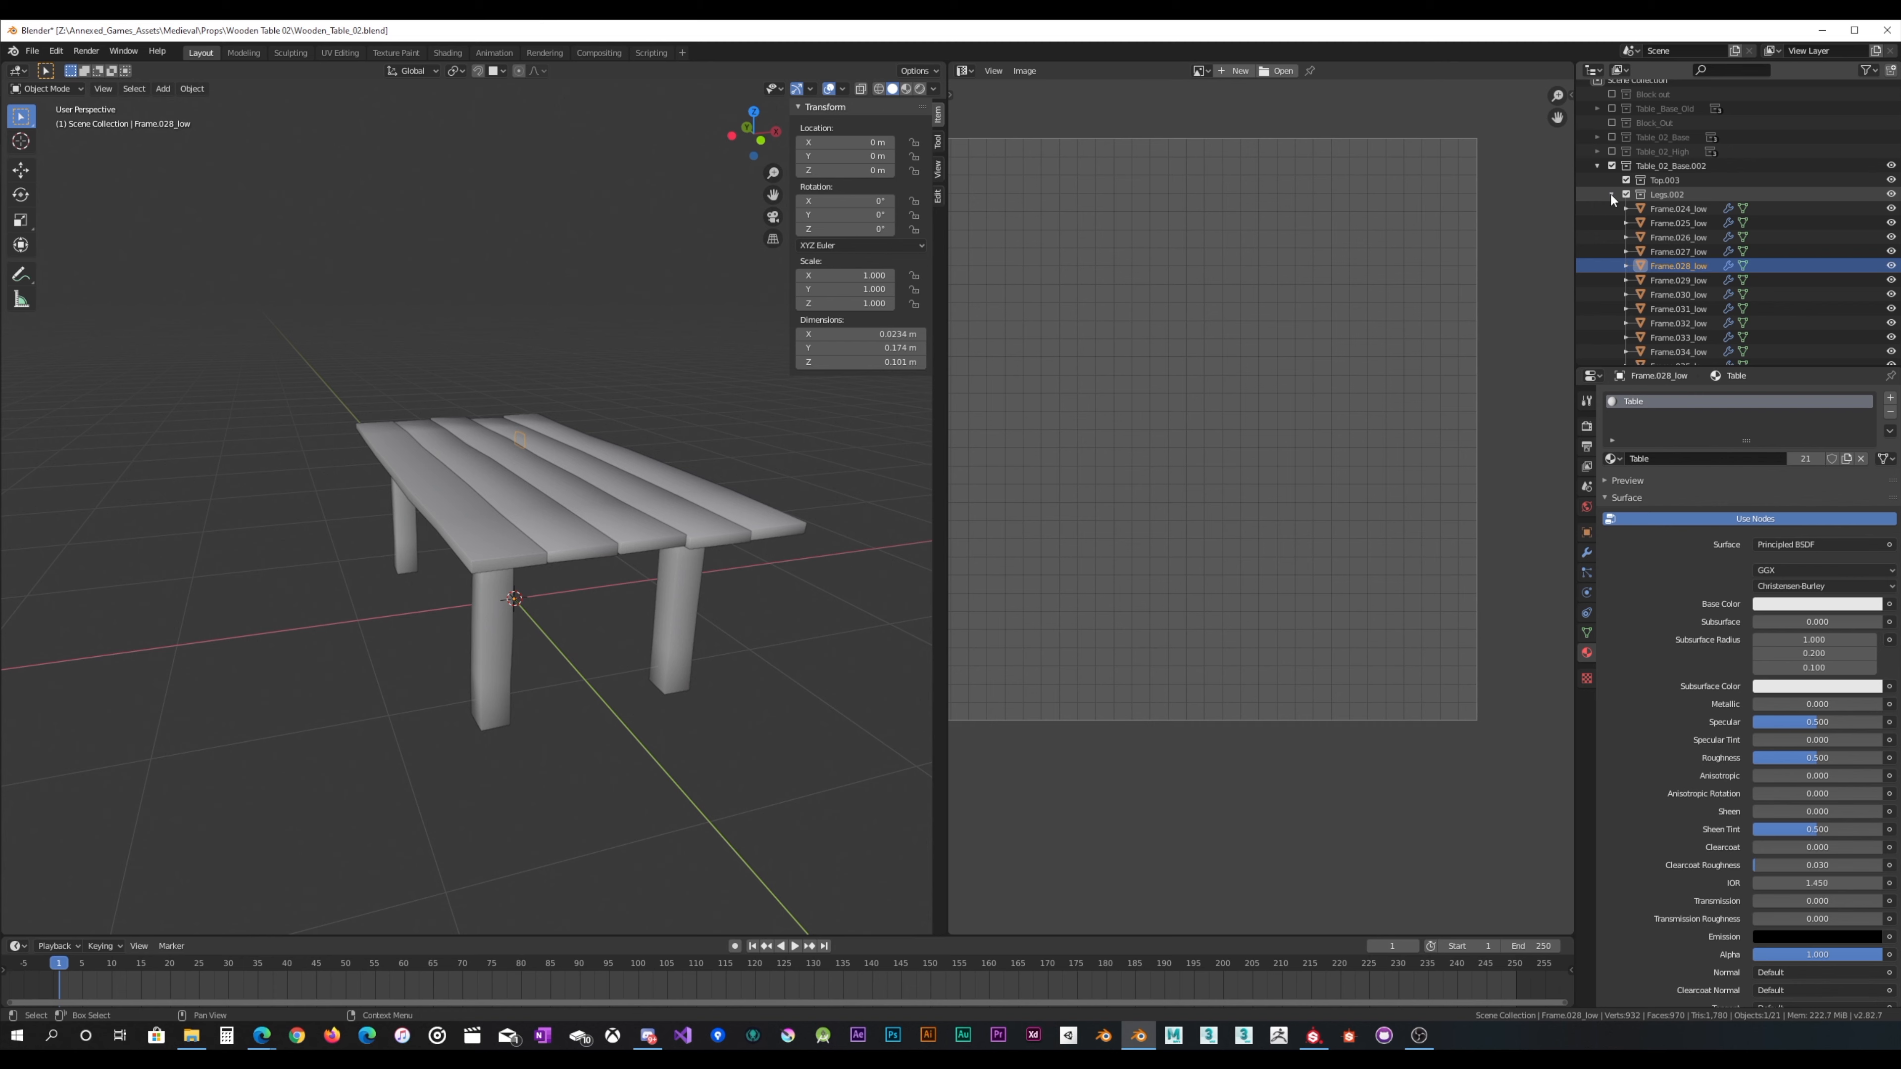
# Step: Rename the Table_02_Base.002 collection as Table_02_Low
pyautogui.scroll(1, 1614, 191)
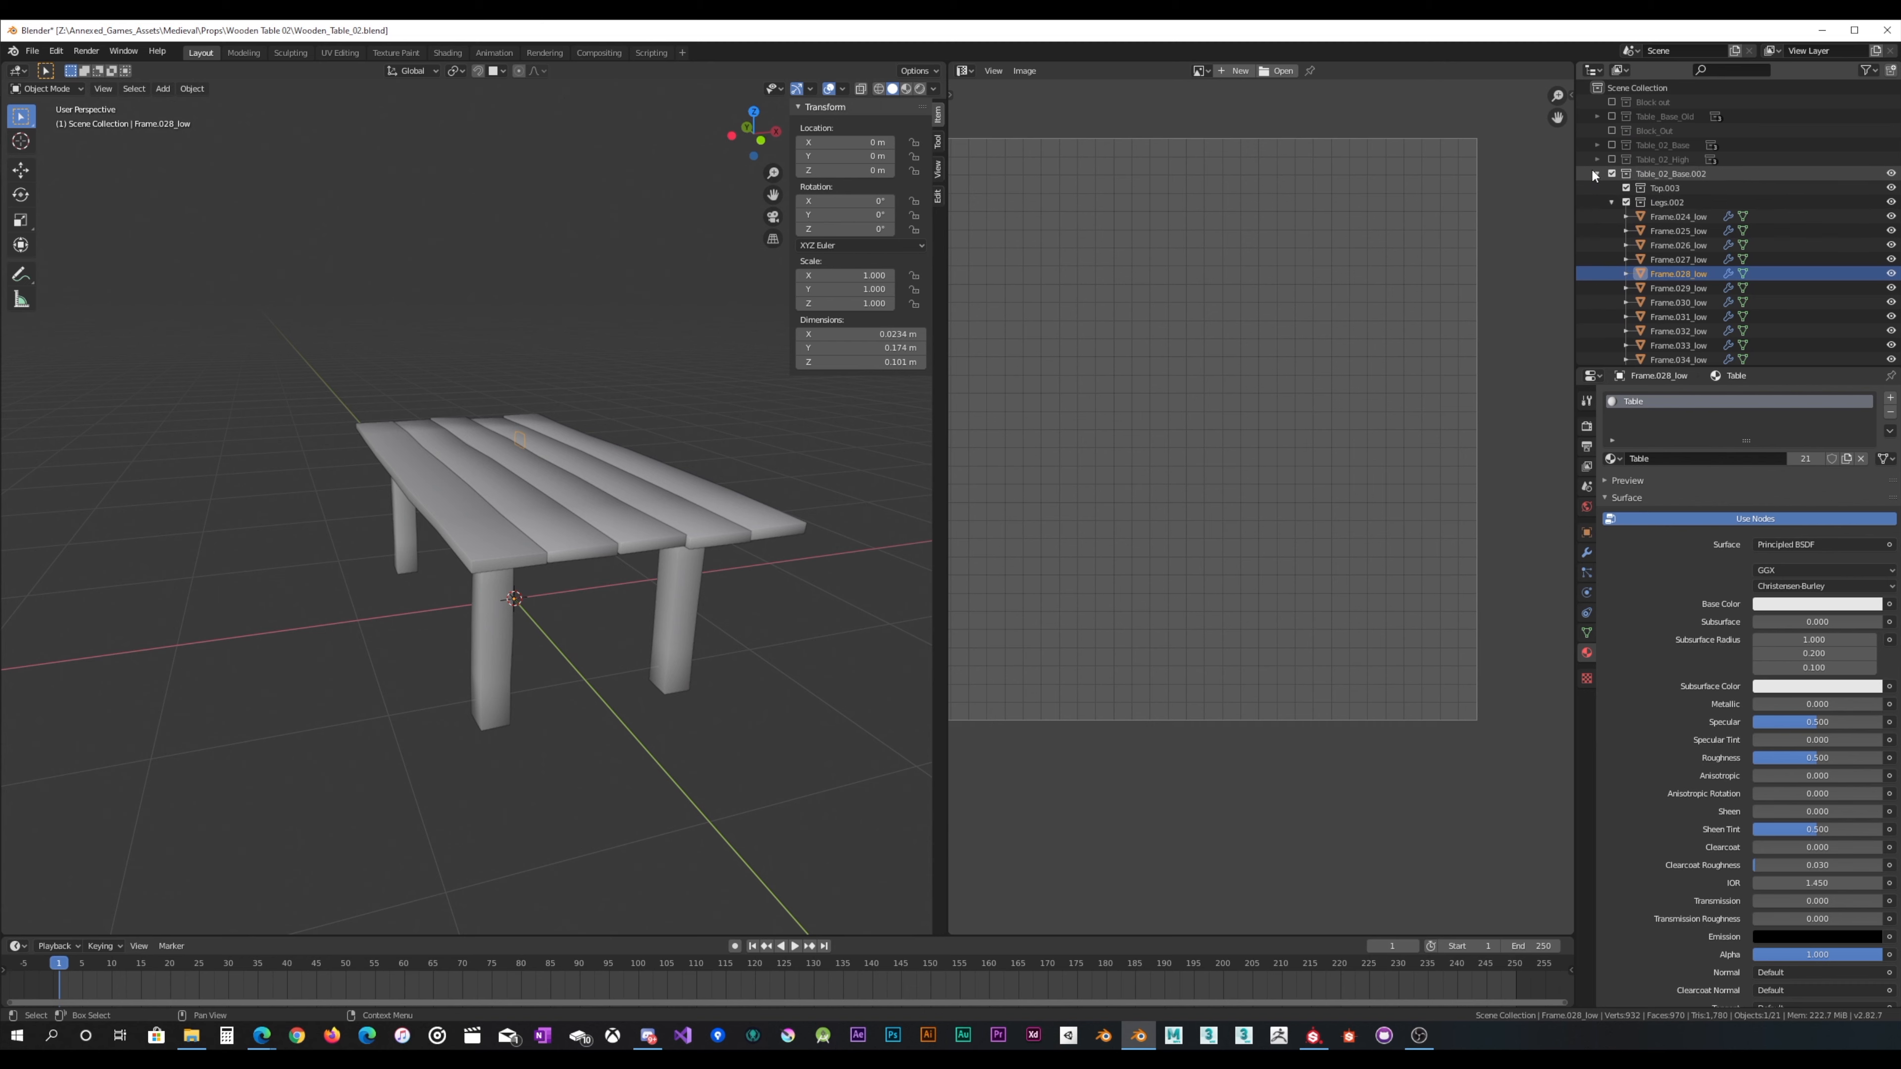
pyautogui.click(1595, 173)
pyautogui.doubleClick(1687, 172)
pyautogui.moveTo(1634, 172); pyautogui.dragTo(1673, 173)
pyautogui.write('Low')
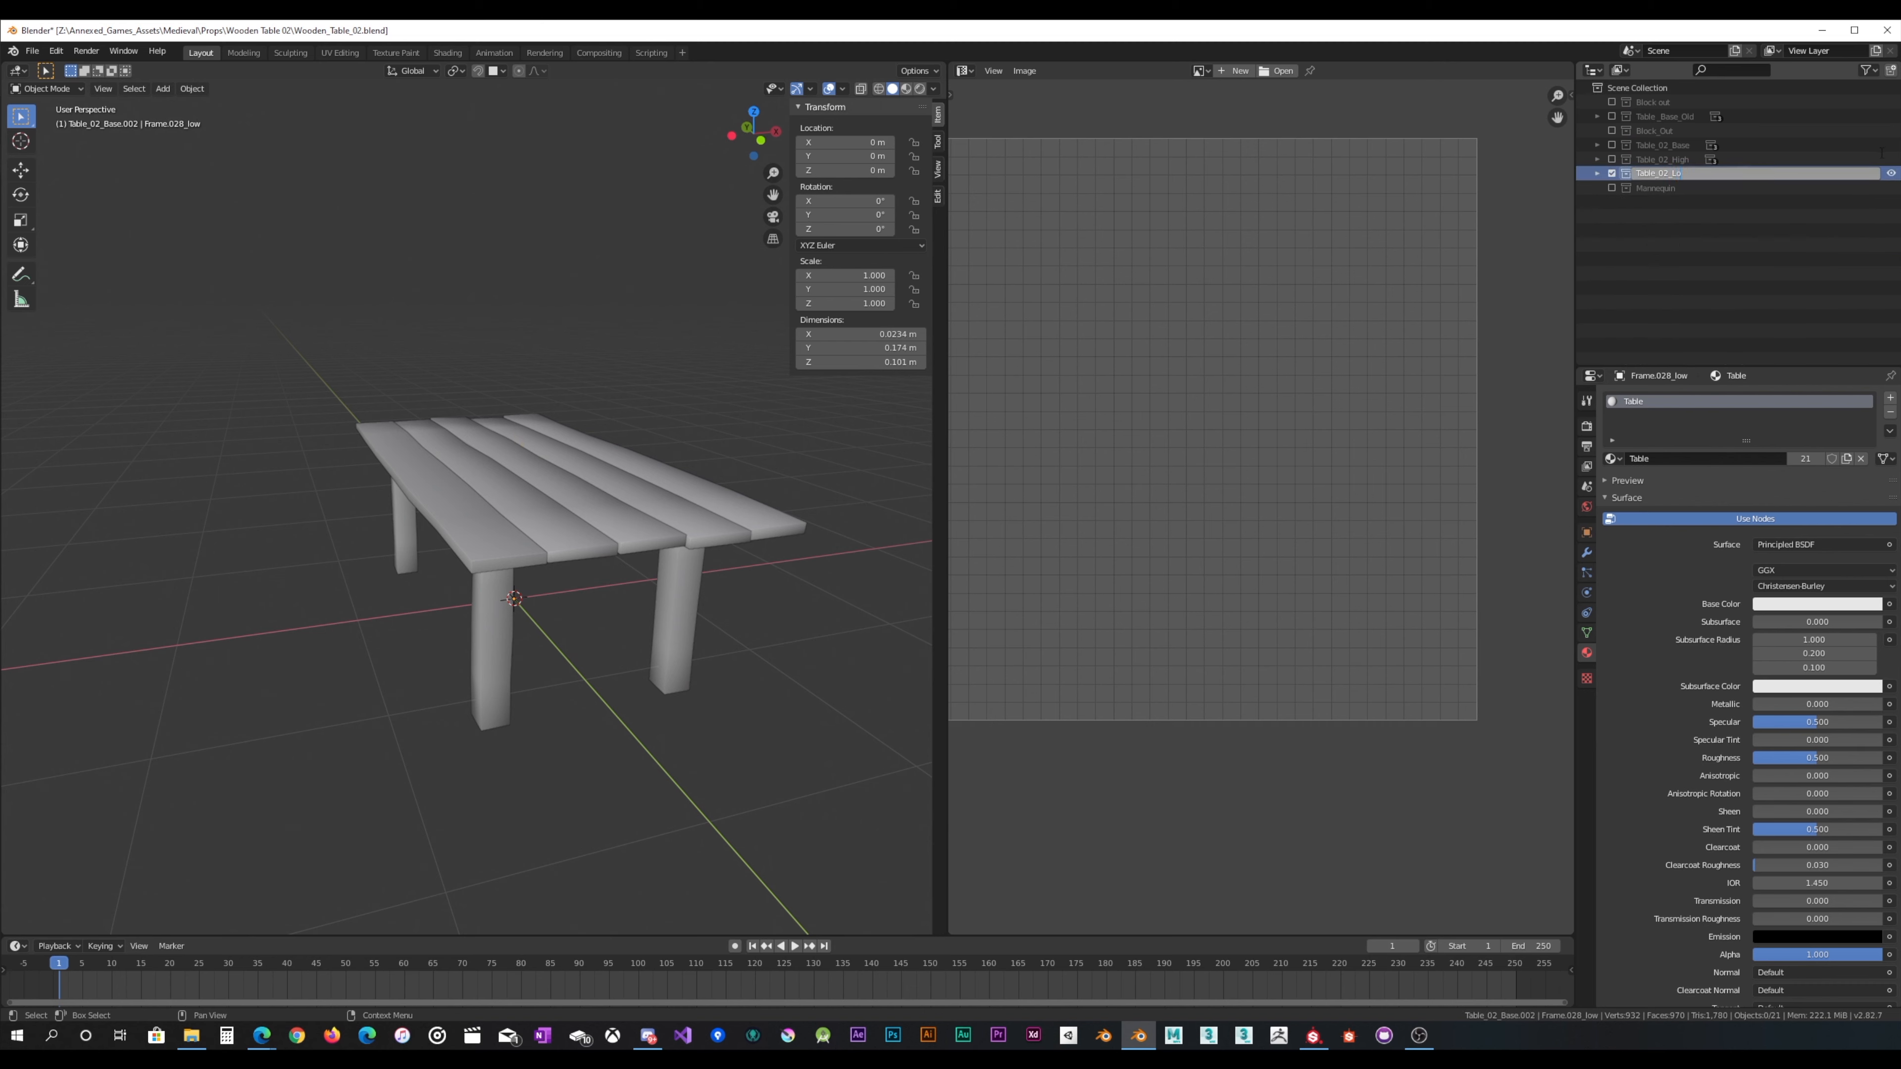
pyautogui.press('Return')
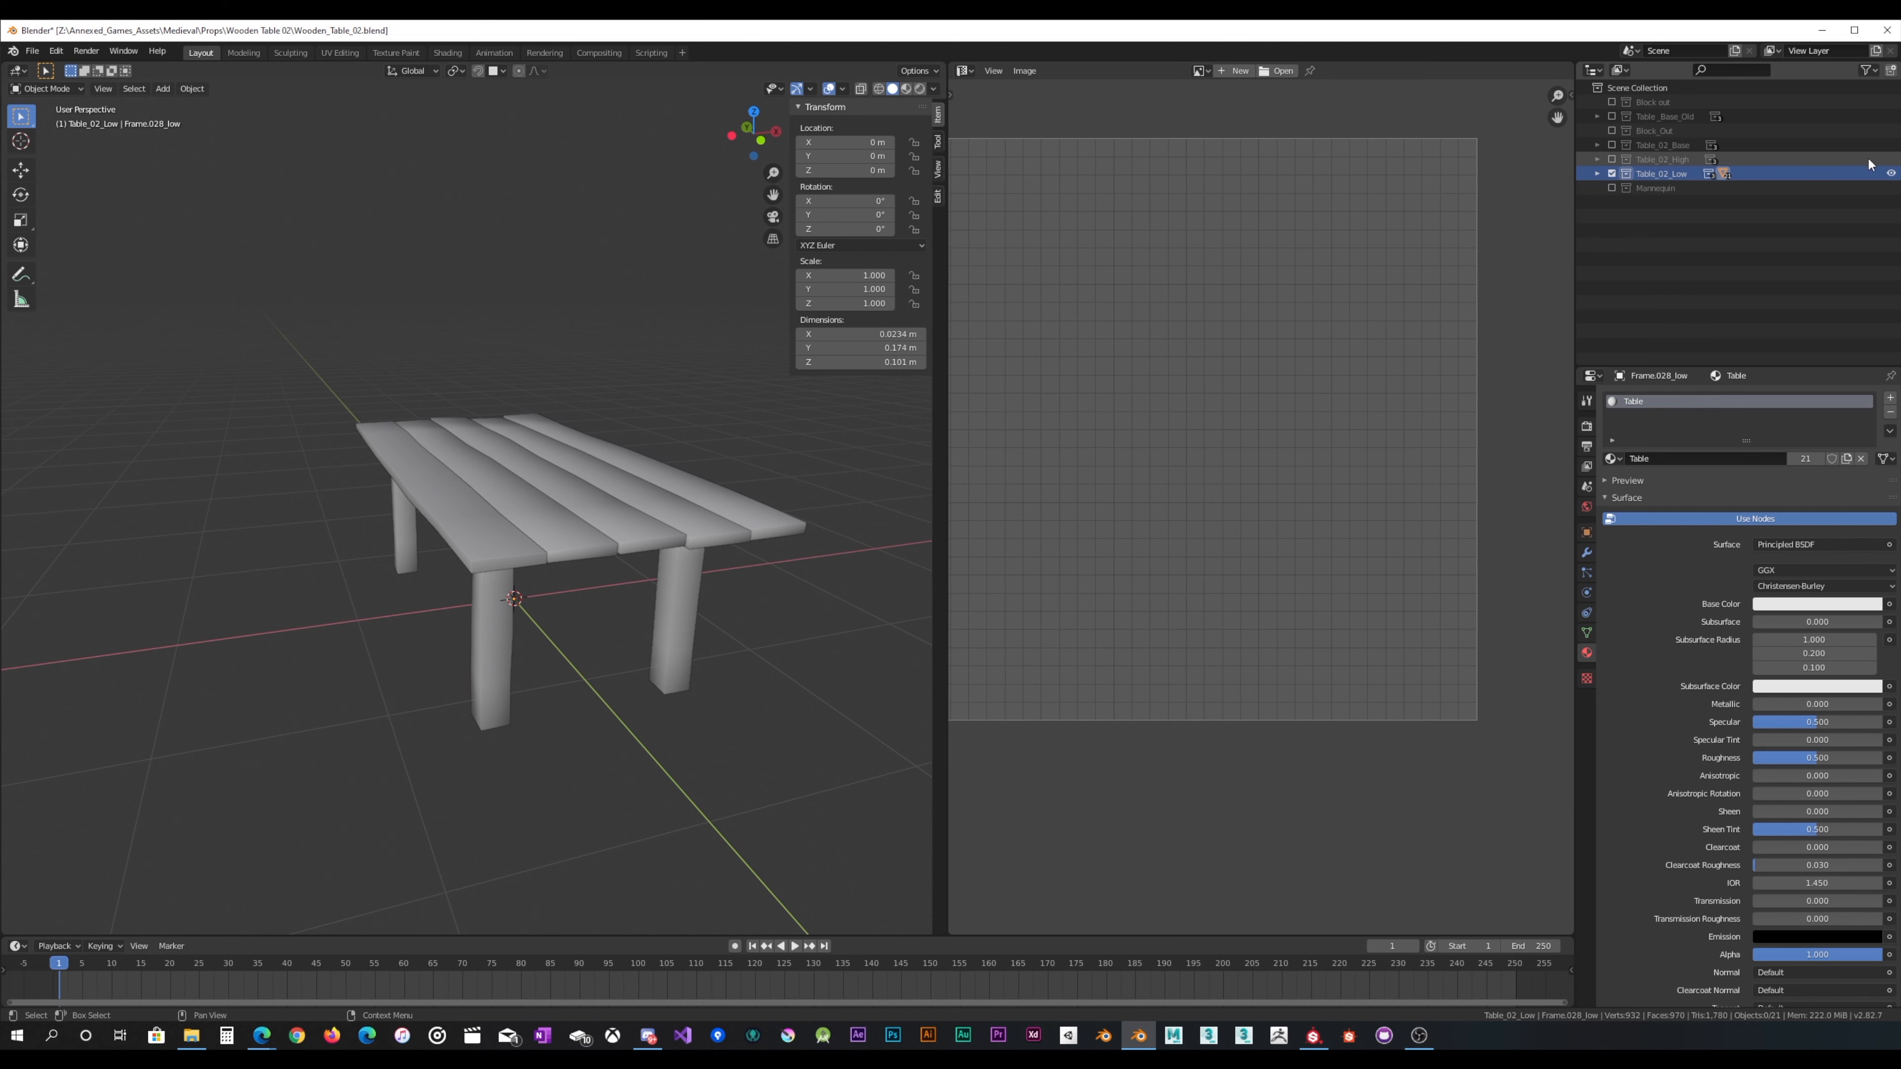
# Step: Tidy the Table_02_Low hierarchy, exclude that collection from the view layer and enable Table_02_High instead
pyautogui.keyDown('shift'); pyautogui.click(1597, 173); pyautogui.keyUp('shift')
pyautogui.click(1617, 216)
pyautogui.click(1611, 202)
pyautogui.click(1598, 173)
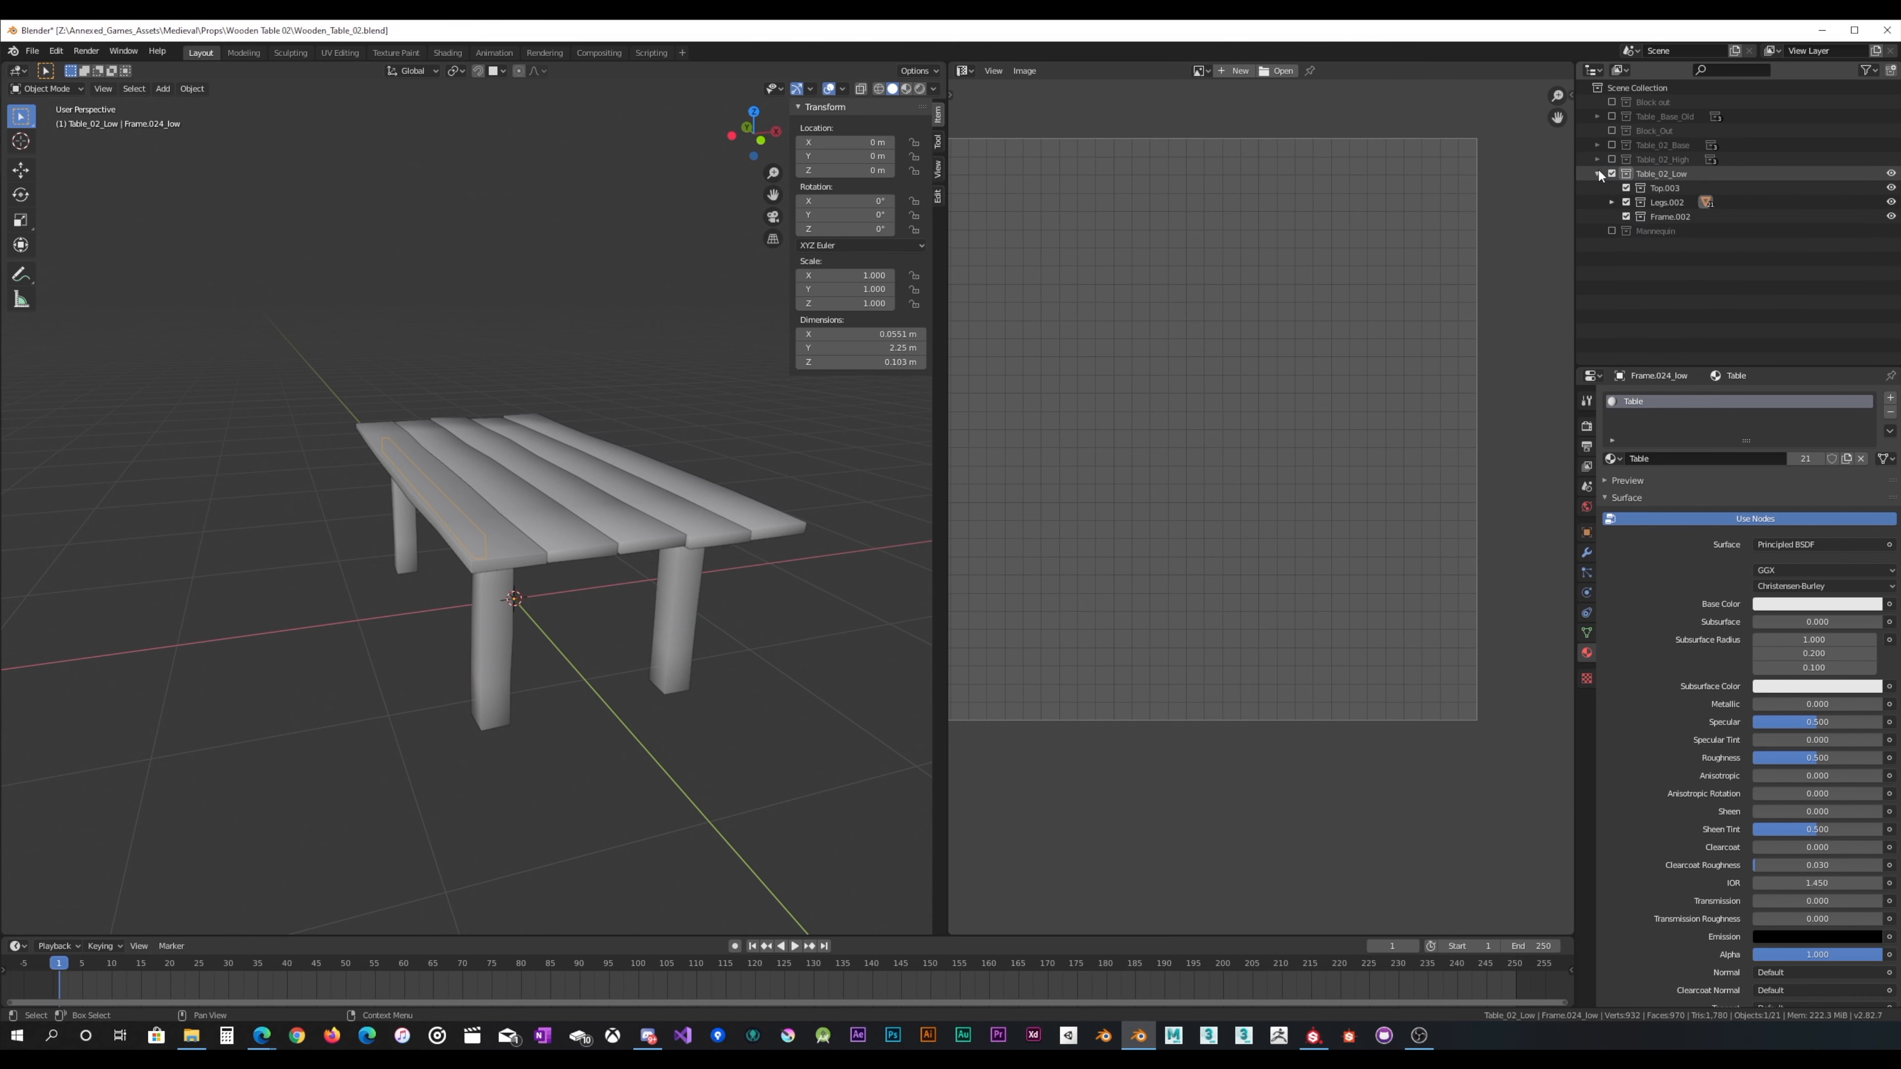
pyautogui.click(1600, 161)
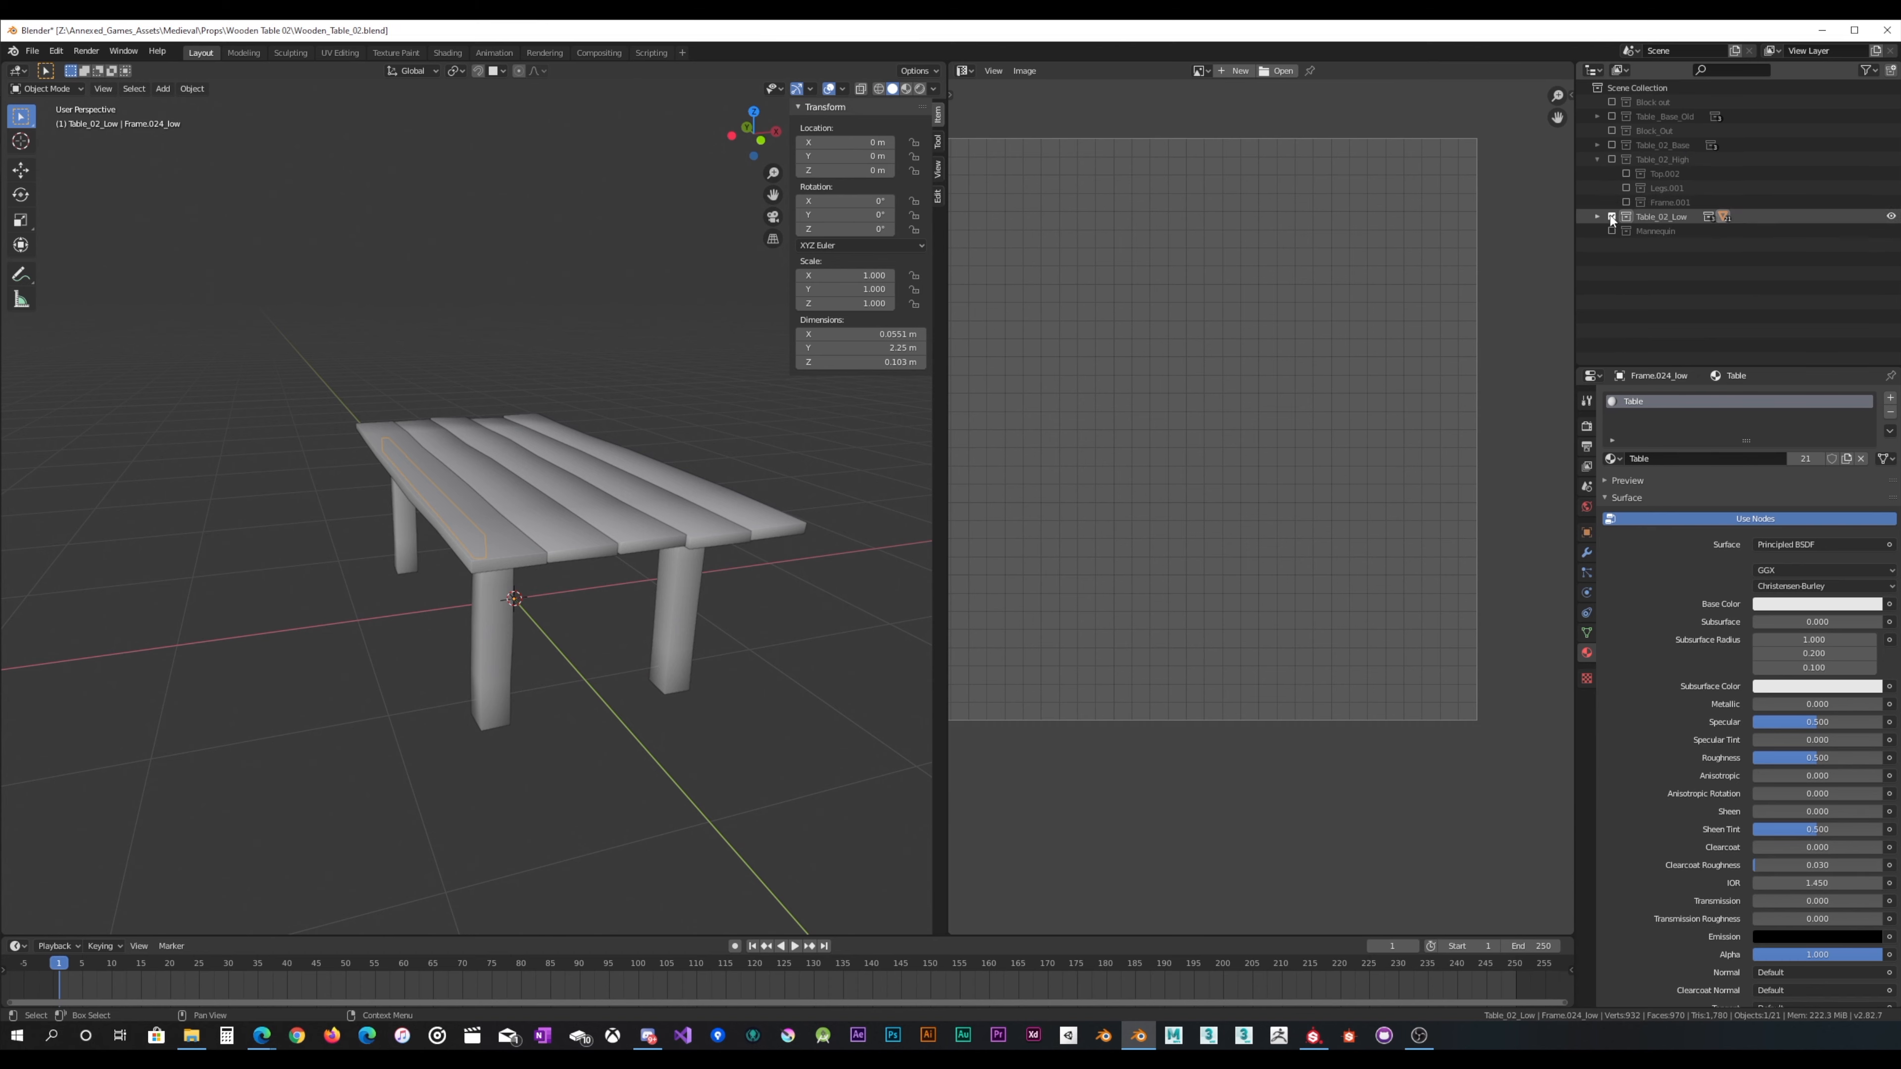
pyautogui.click(1611, 216)
pyautogui.click(1613, 159)
# Step: Select the five high-poly top planks in Top.002 and create a new material on the active plank
pyautogui.press('a')
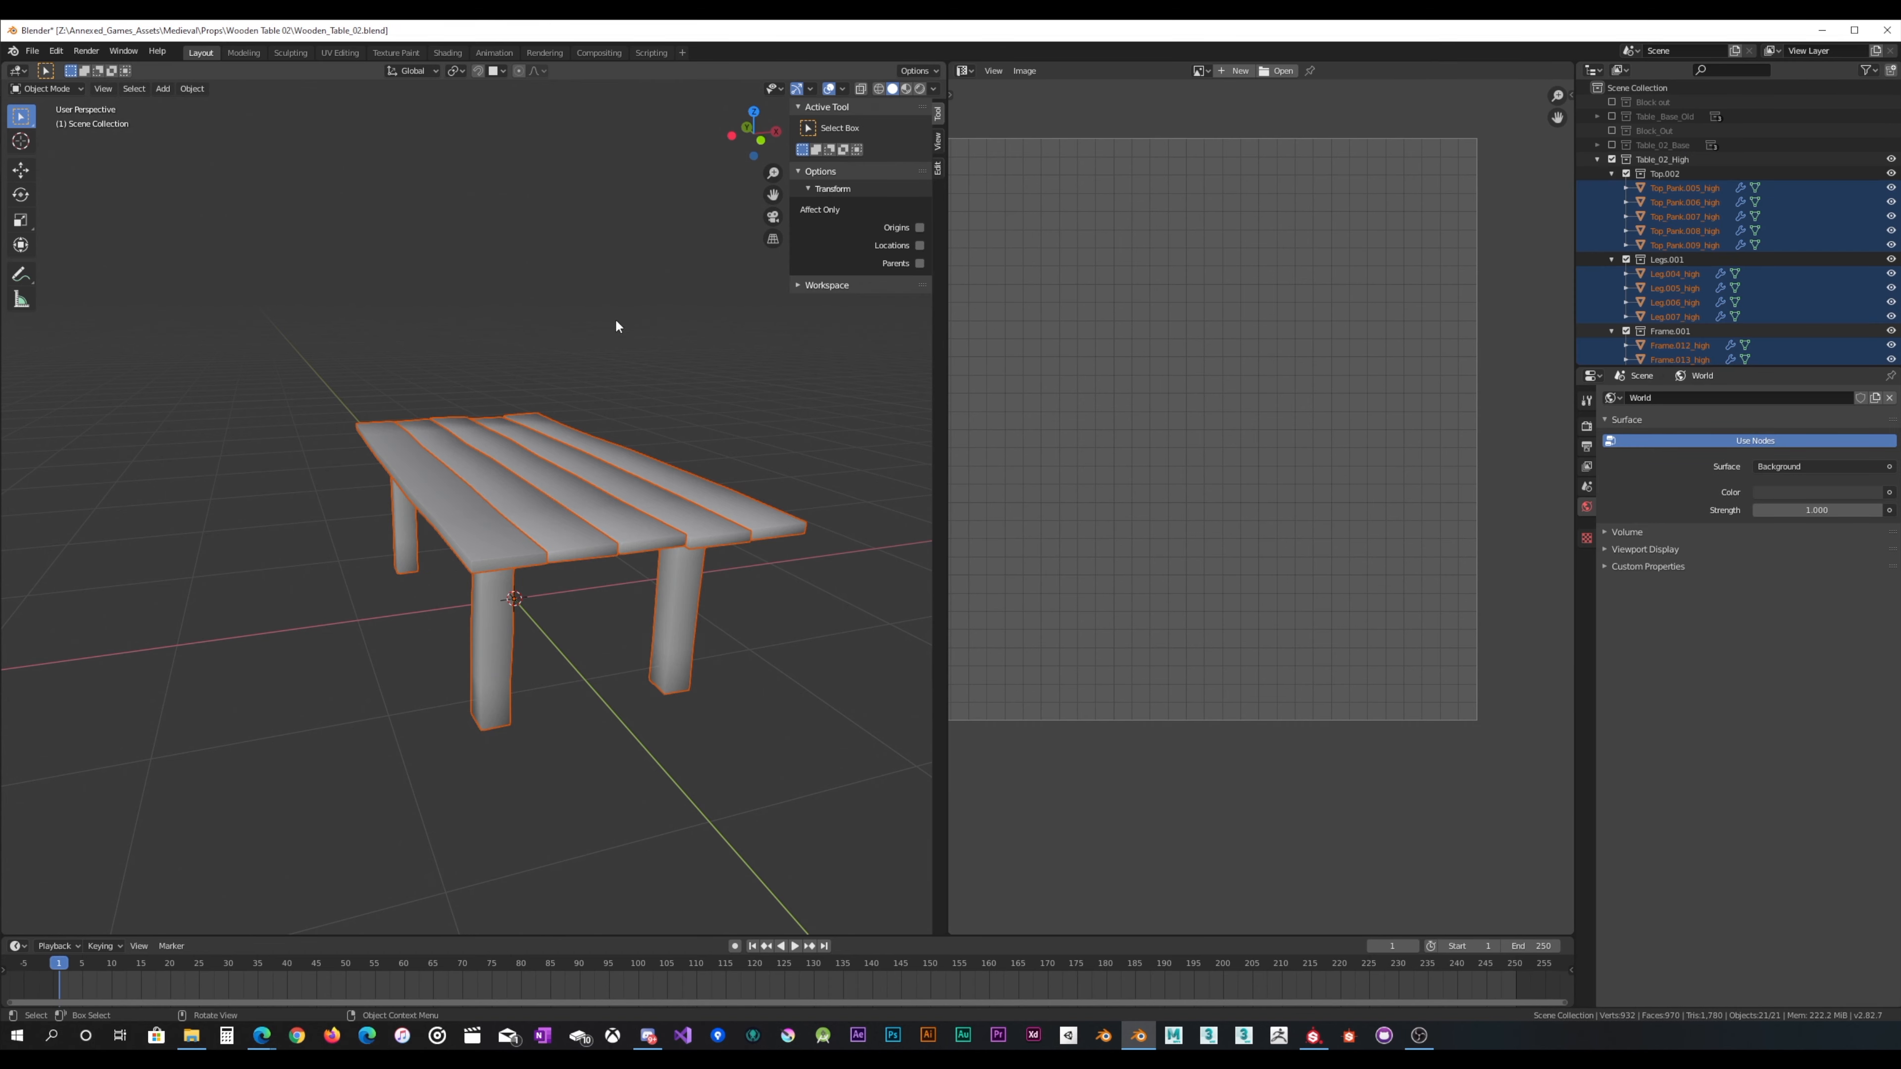
pyautogui.click(1696, 187)
pyautogui.keyDown('shift'); pyautogui.click(1674, 247); pyautogui.keyUp('shift')
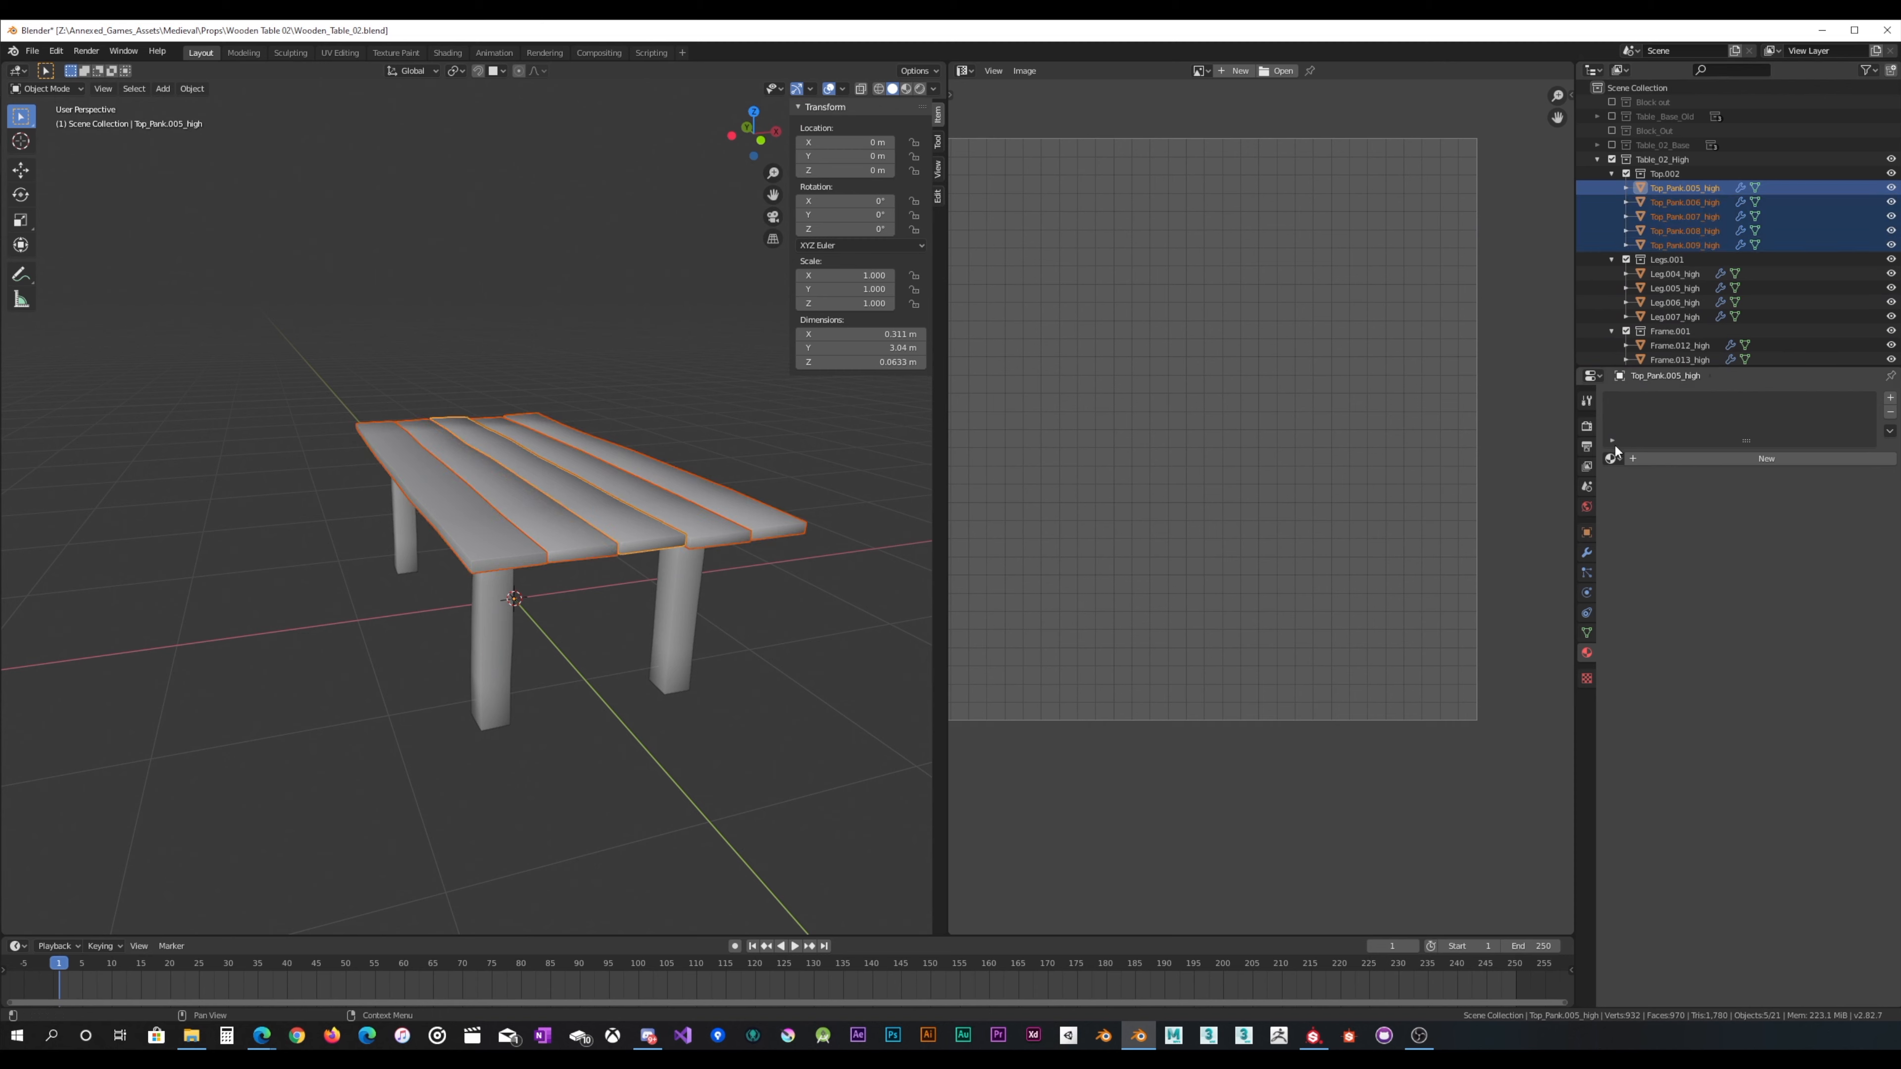
pyautogui.click(1613, 459)
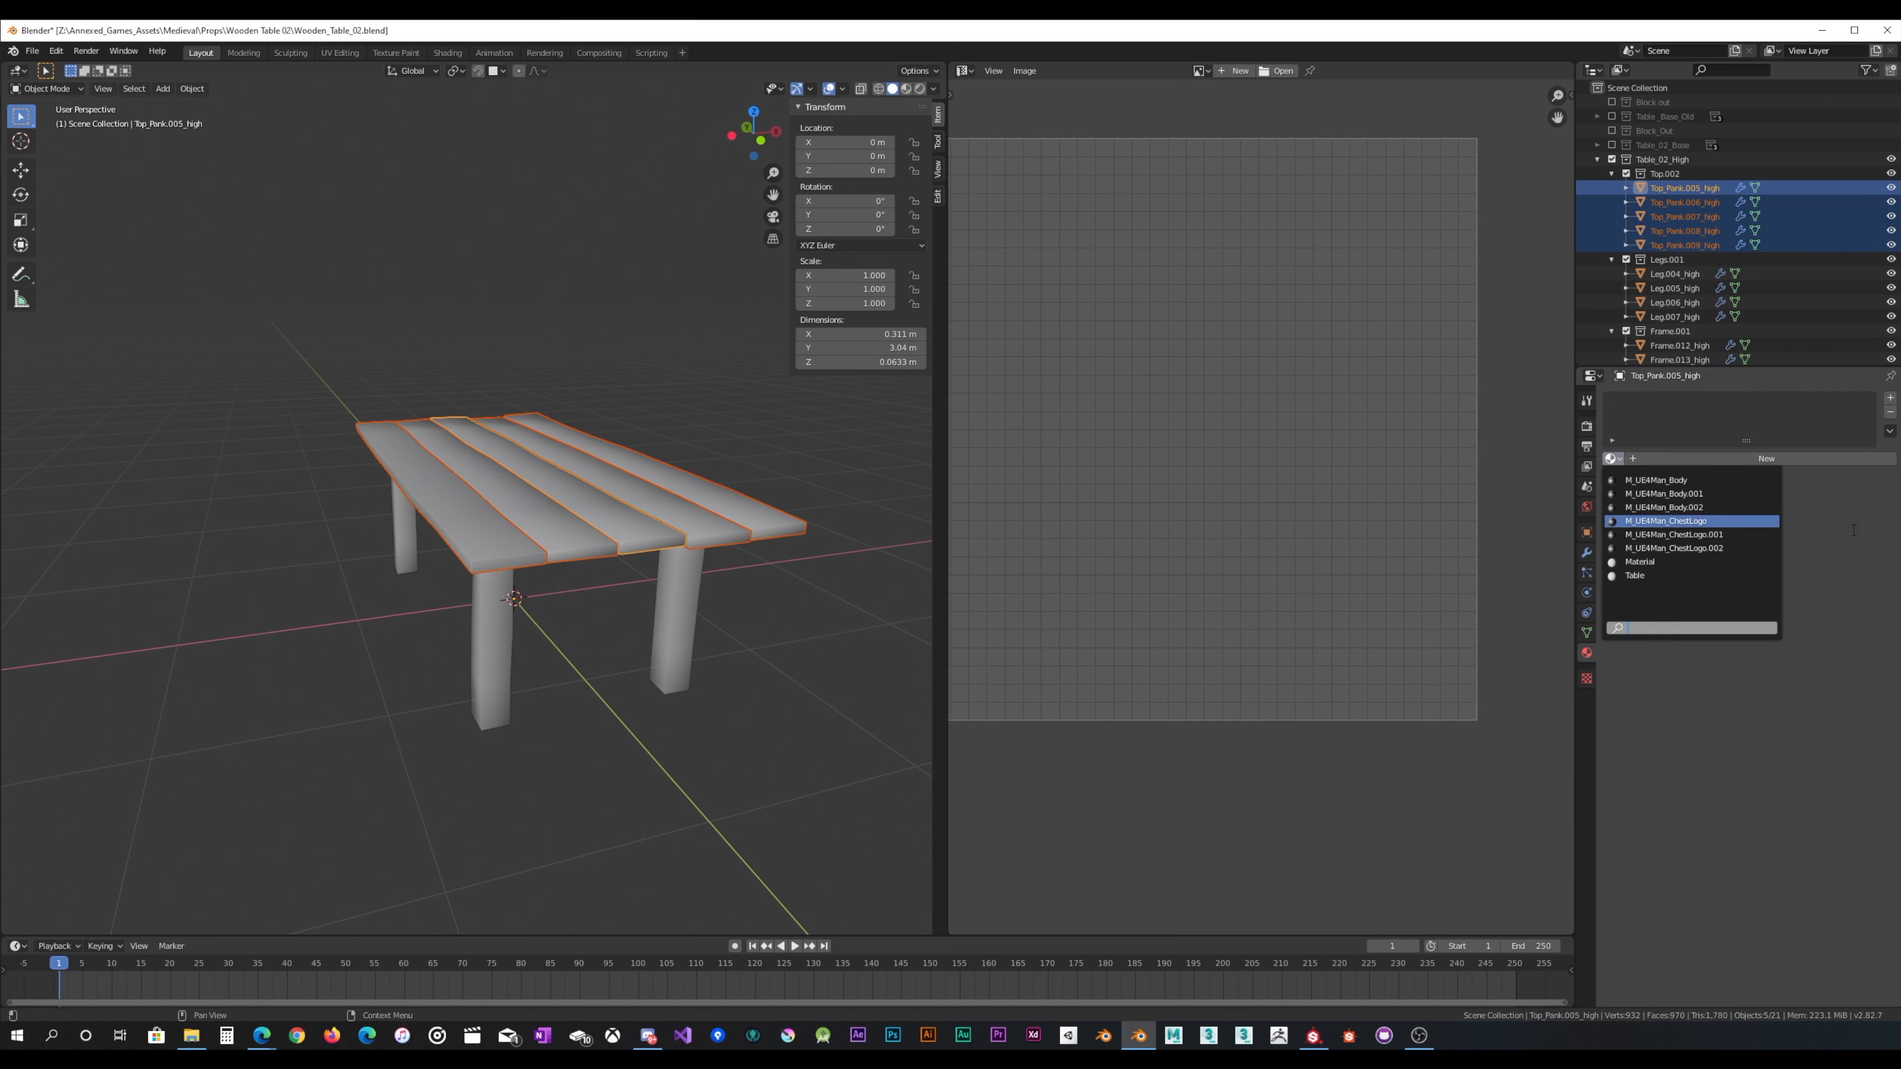
pyautogui.click(1802, 459)
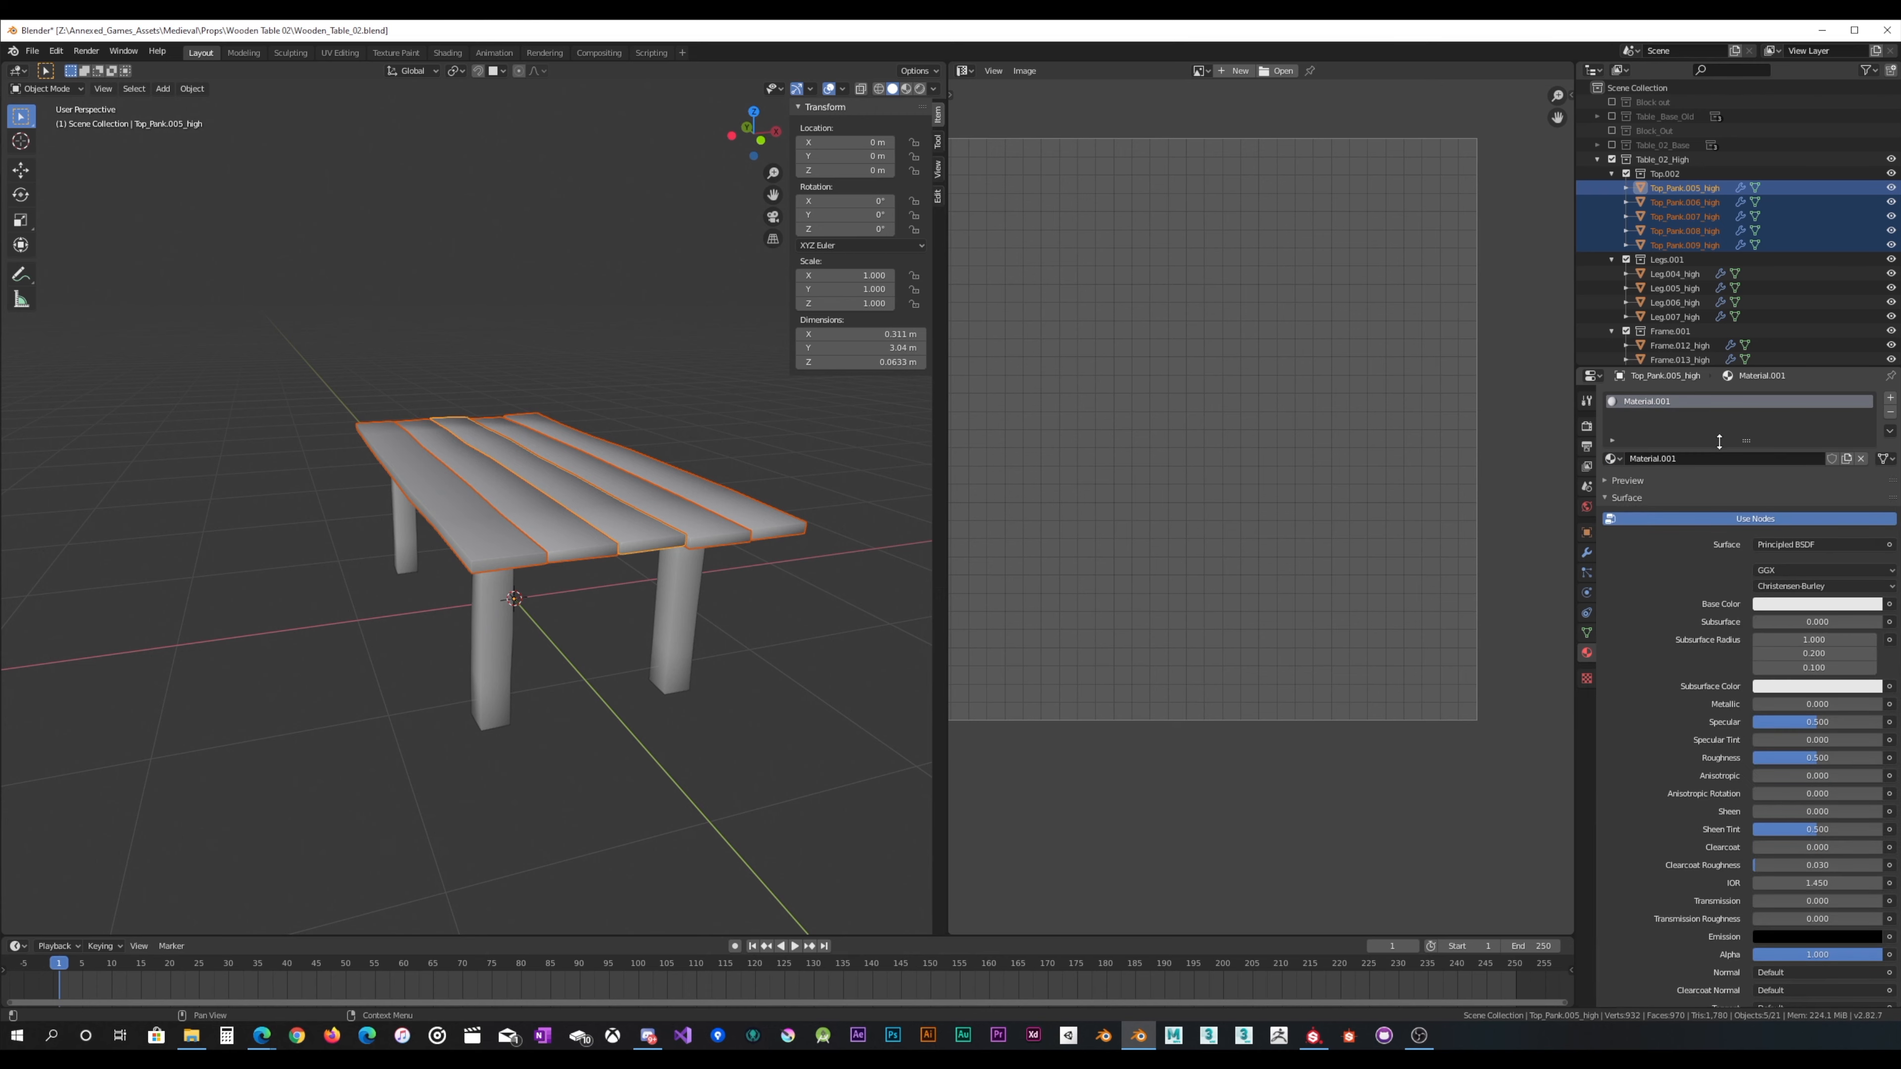
# Step: Name the new plank material Table_Top and set its base colour to bright green
pyautogui.click(1685, 458)
pyautogui.write('T')
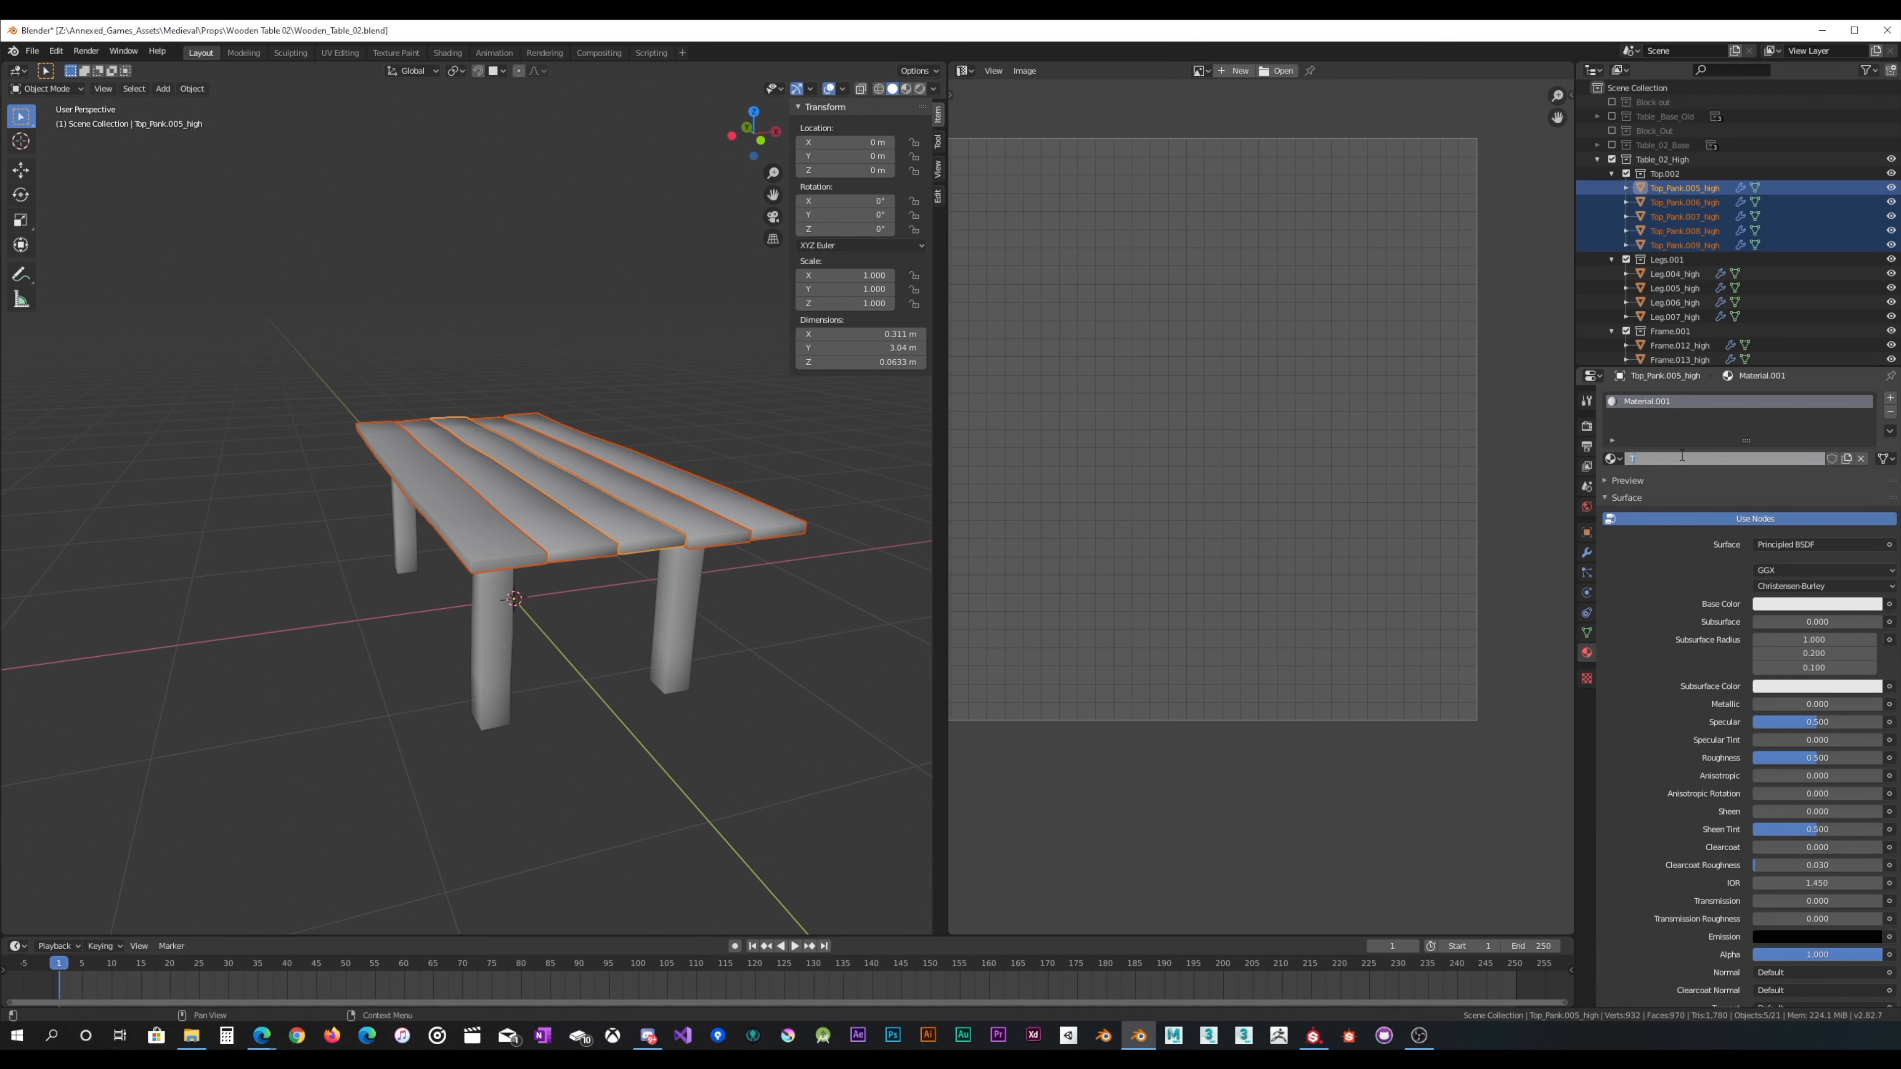
pyautogui.write('able_Top')
pyautogui.press('Return')
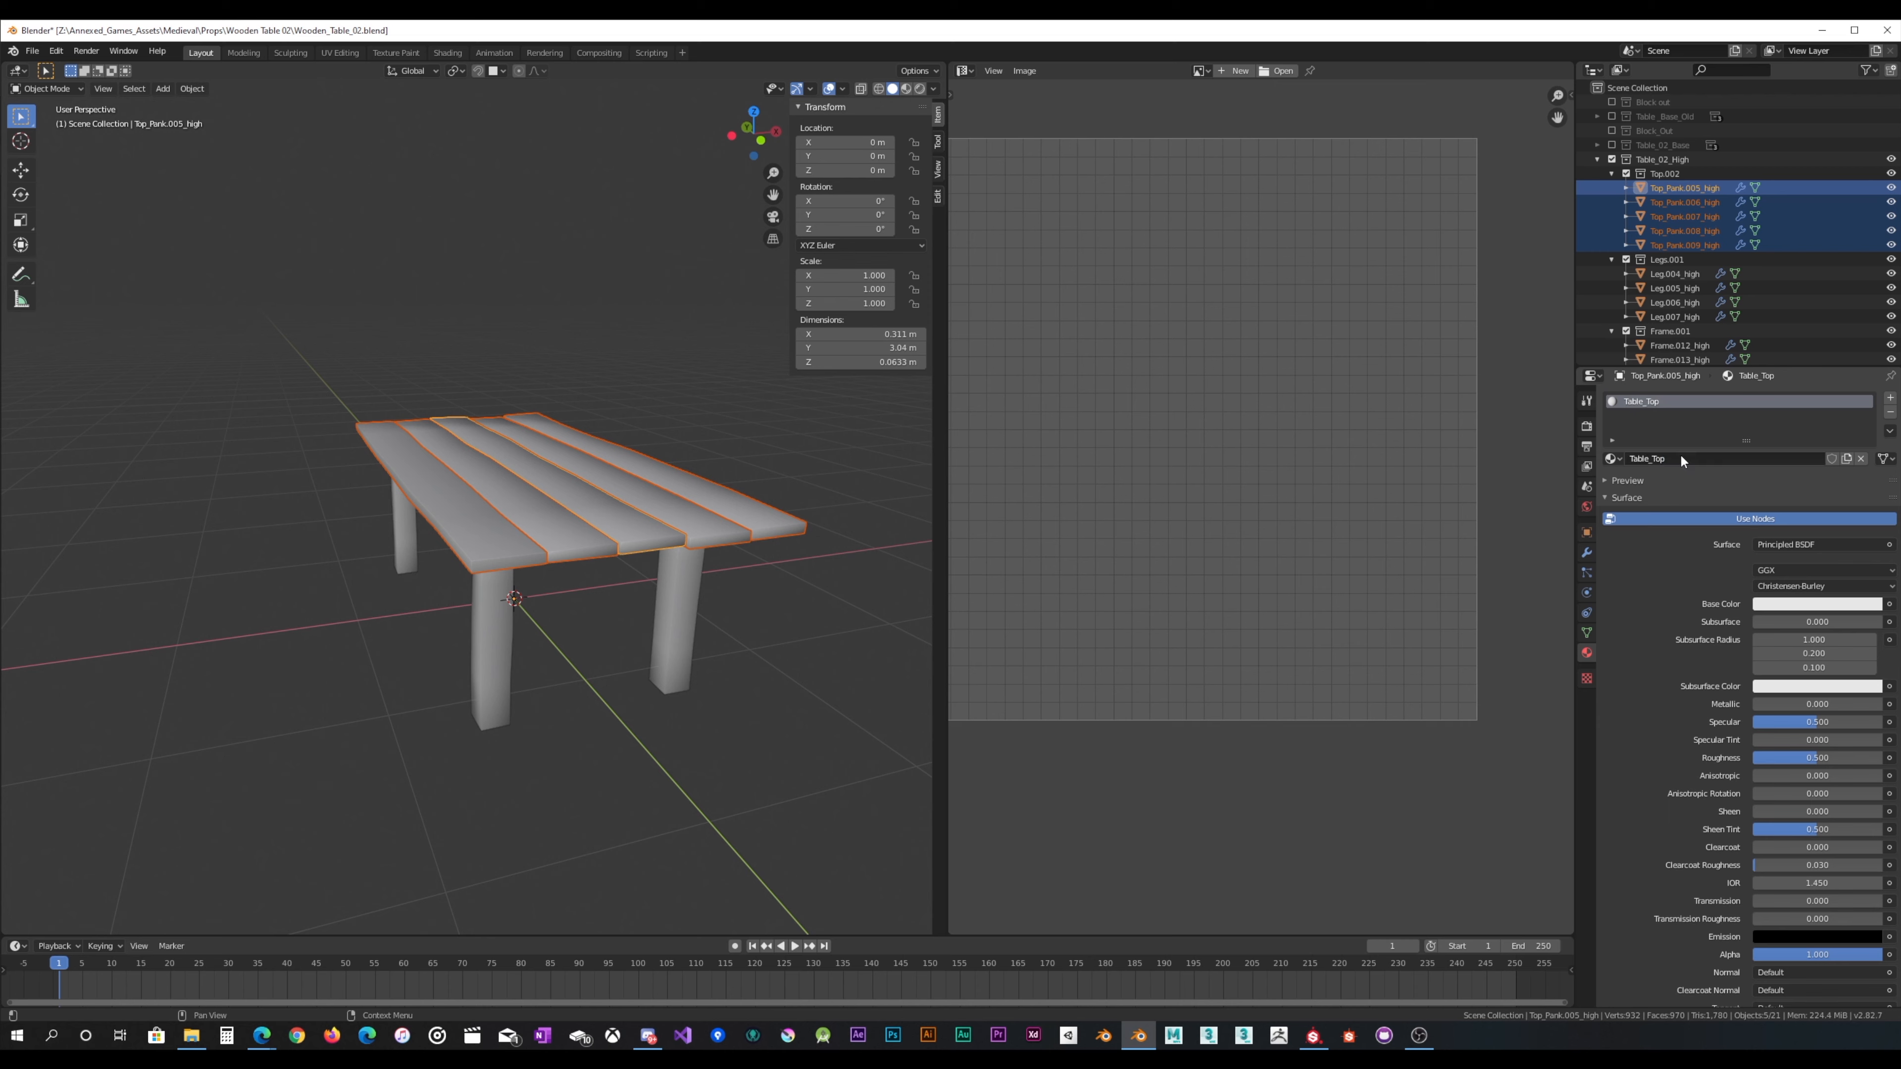
pyautogui.click(1785, 605)
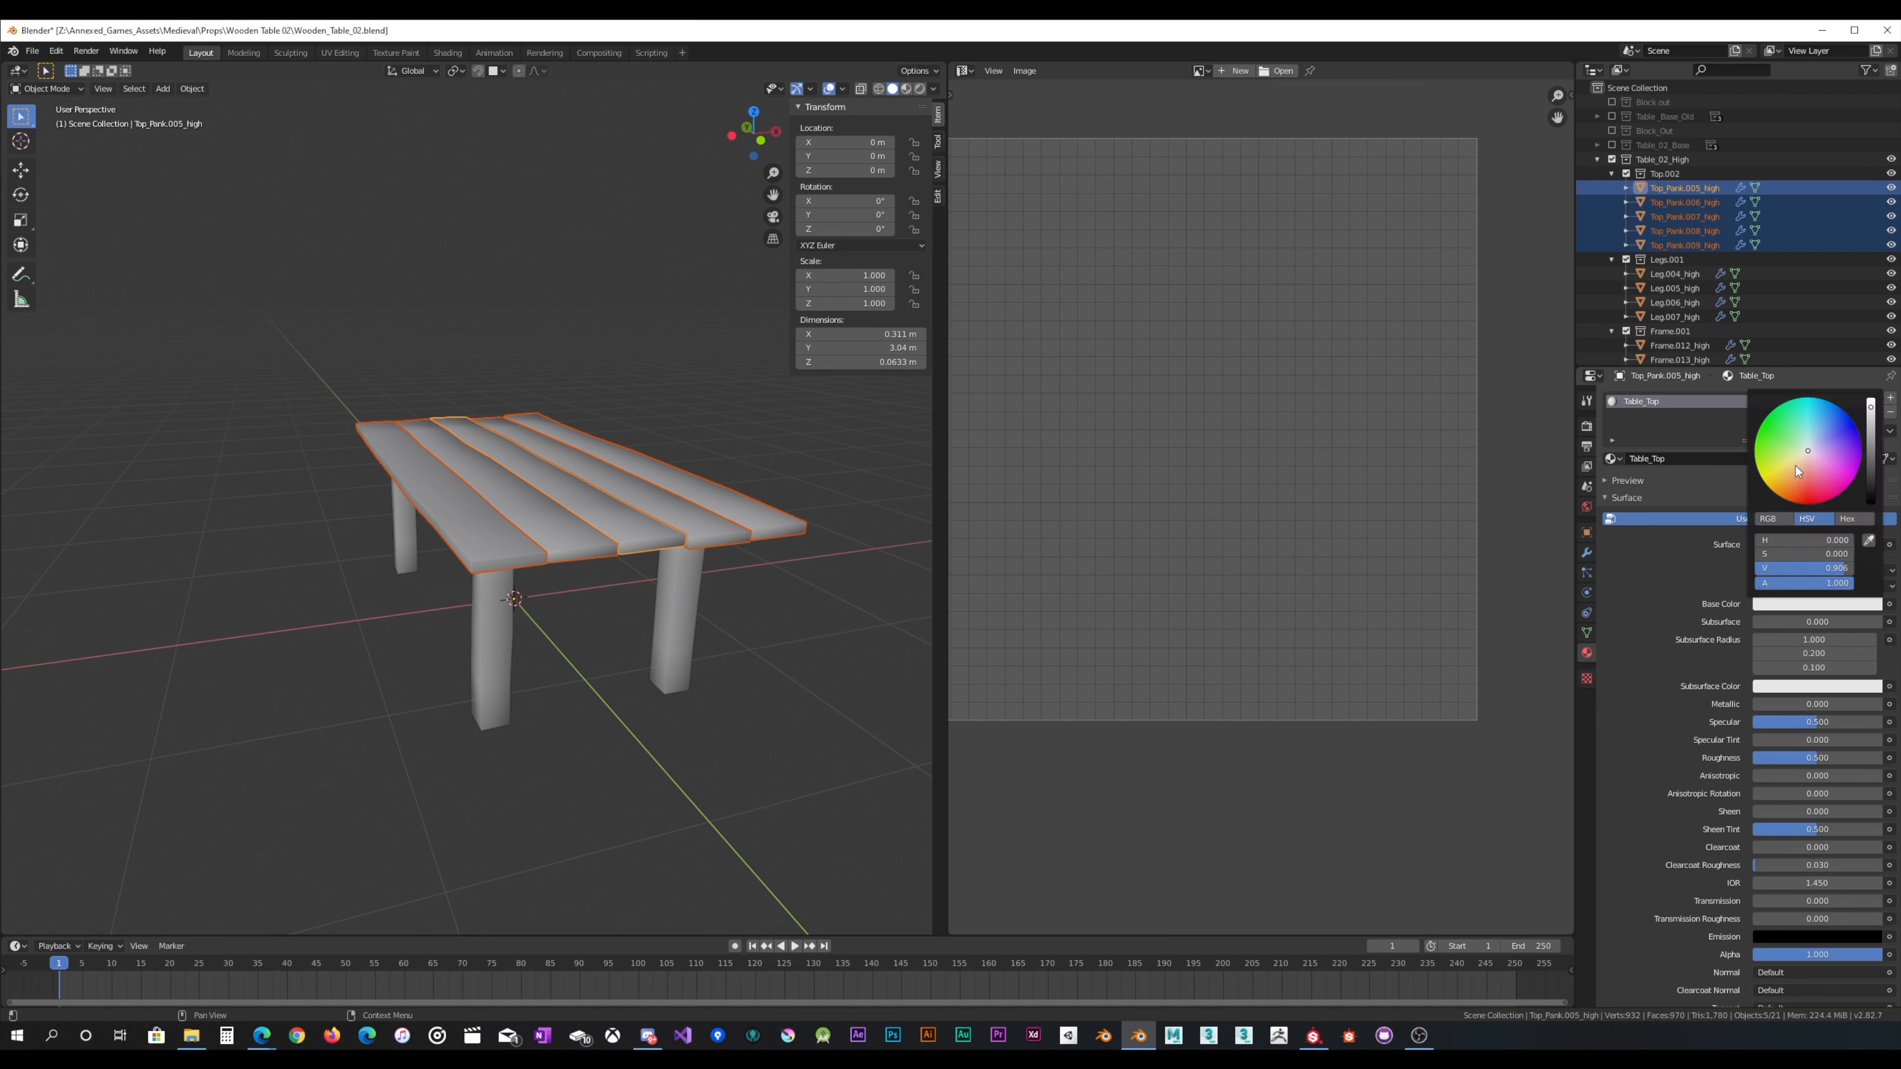
pyautogui.moveTo(1796, 478); pyautogui.dragTo(1757, 434)
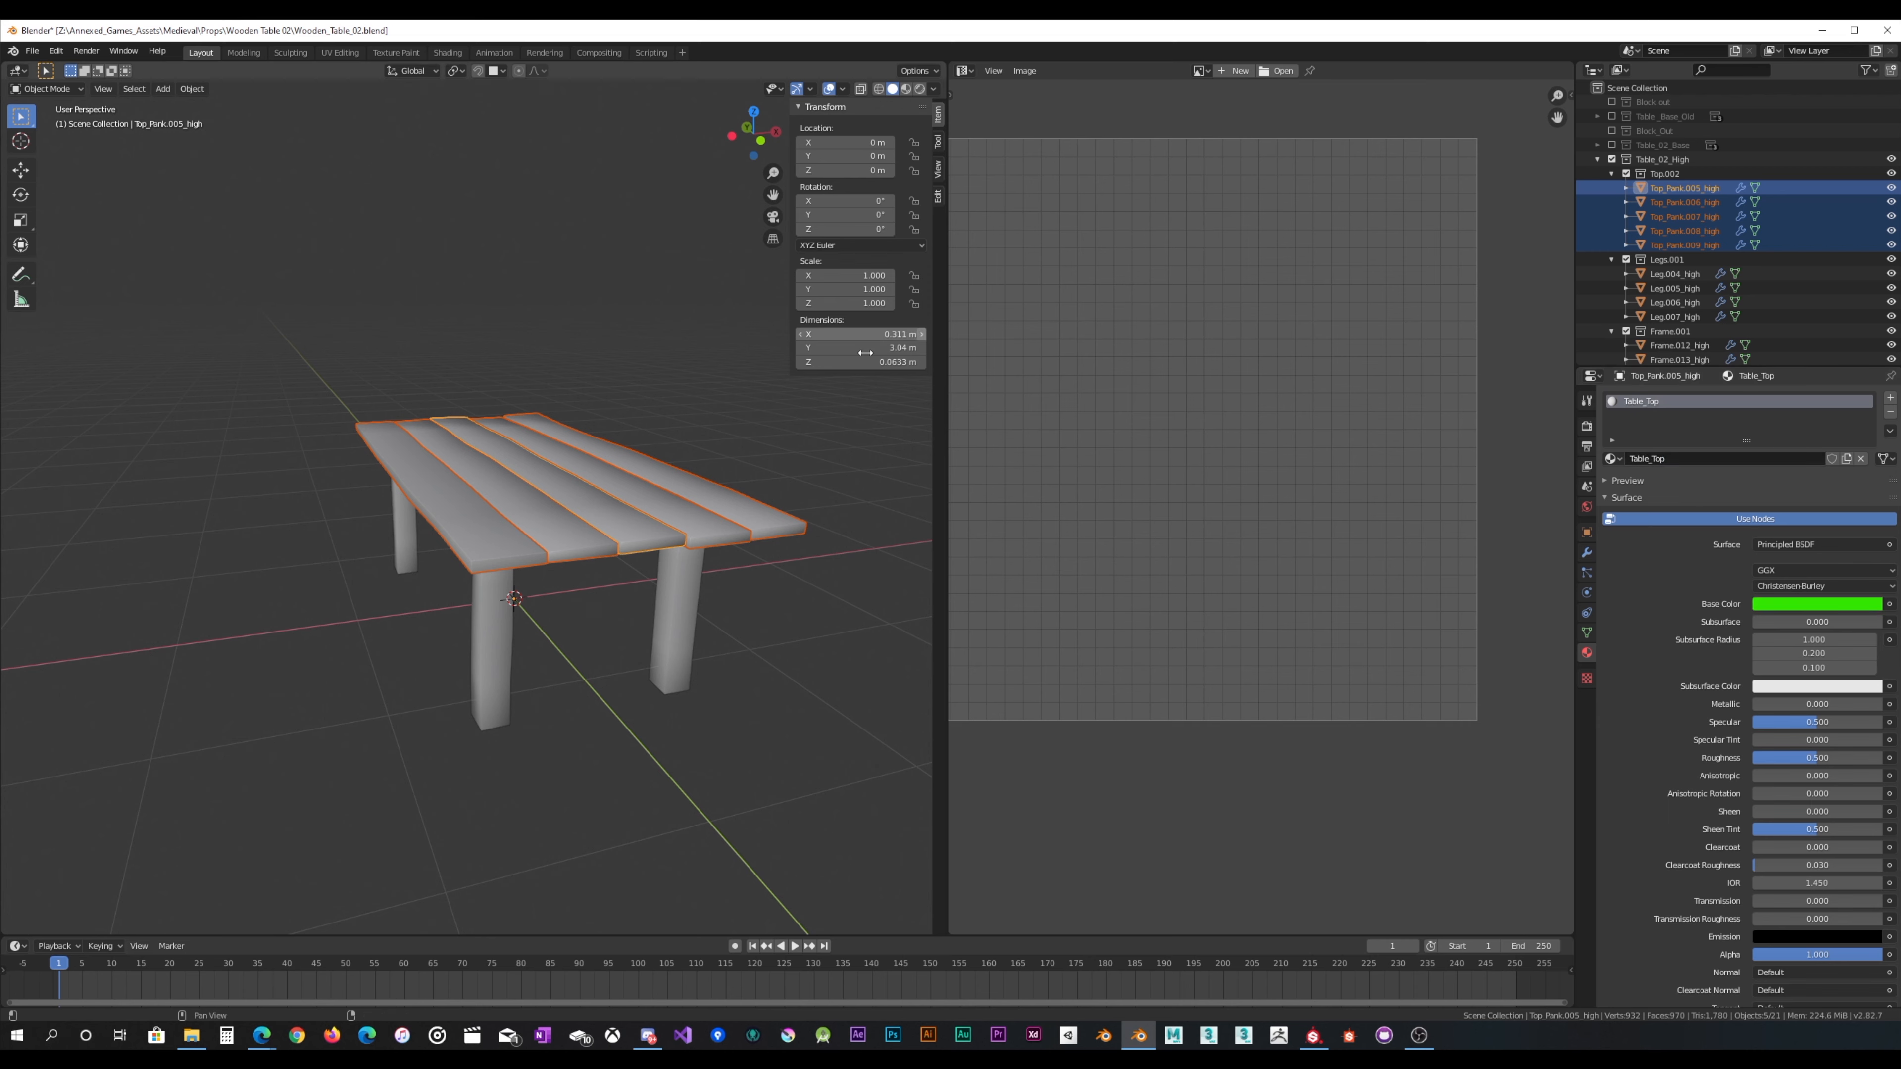
# Step: Switch the 3D viewport shading to Material Preview, comparing it with Solid shading
pyautogui.click(905, 88)
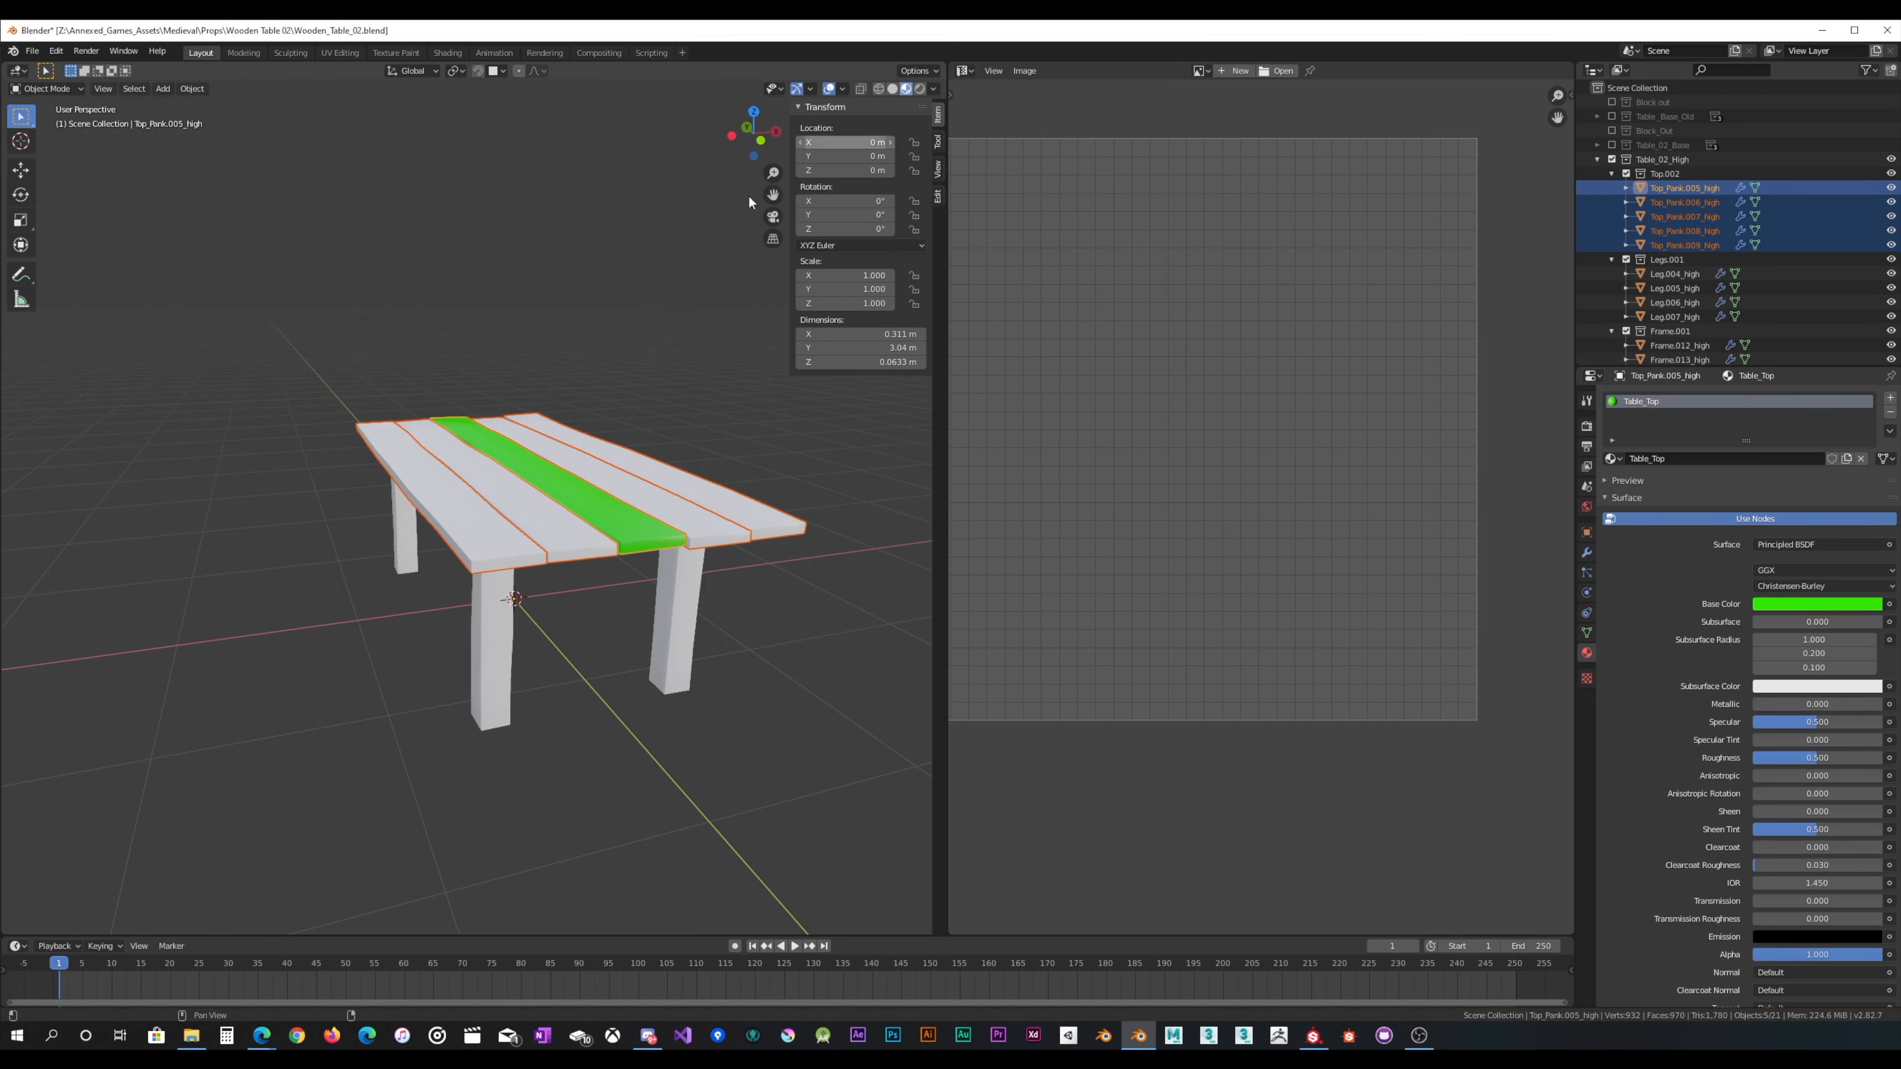
pyautogui.moveTo(622, 405); pyautogui.dragTo(632, 391, button='middle')
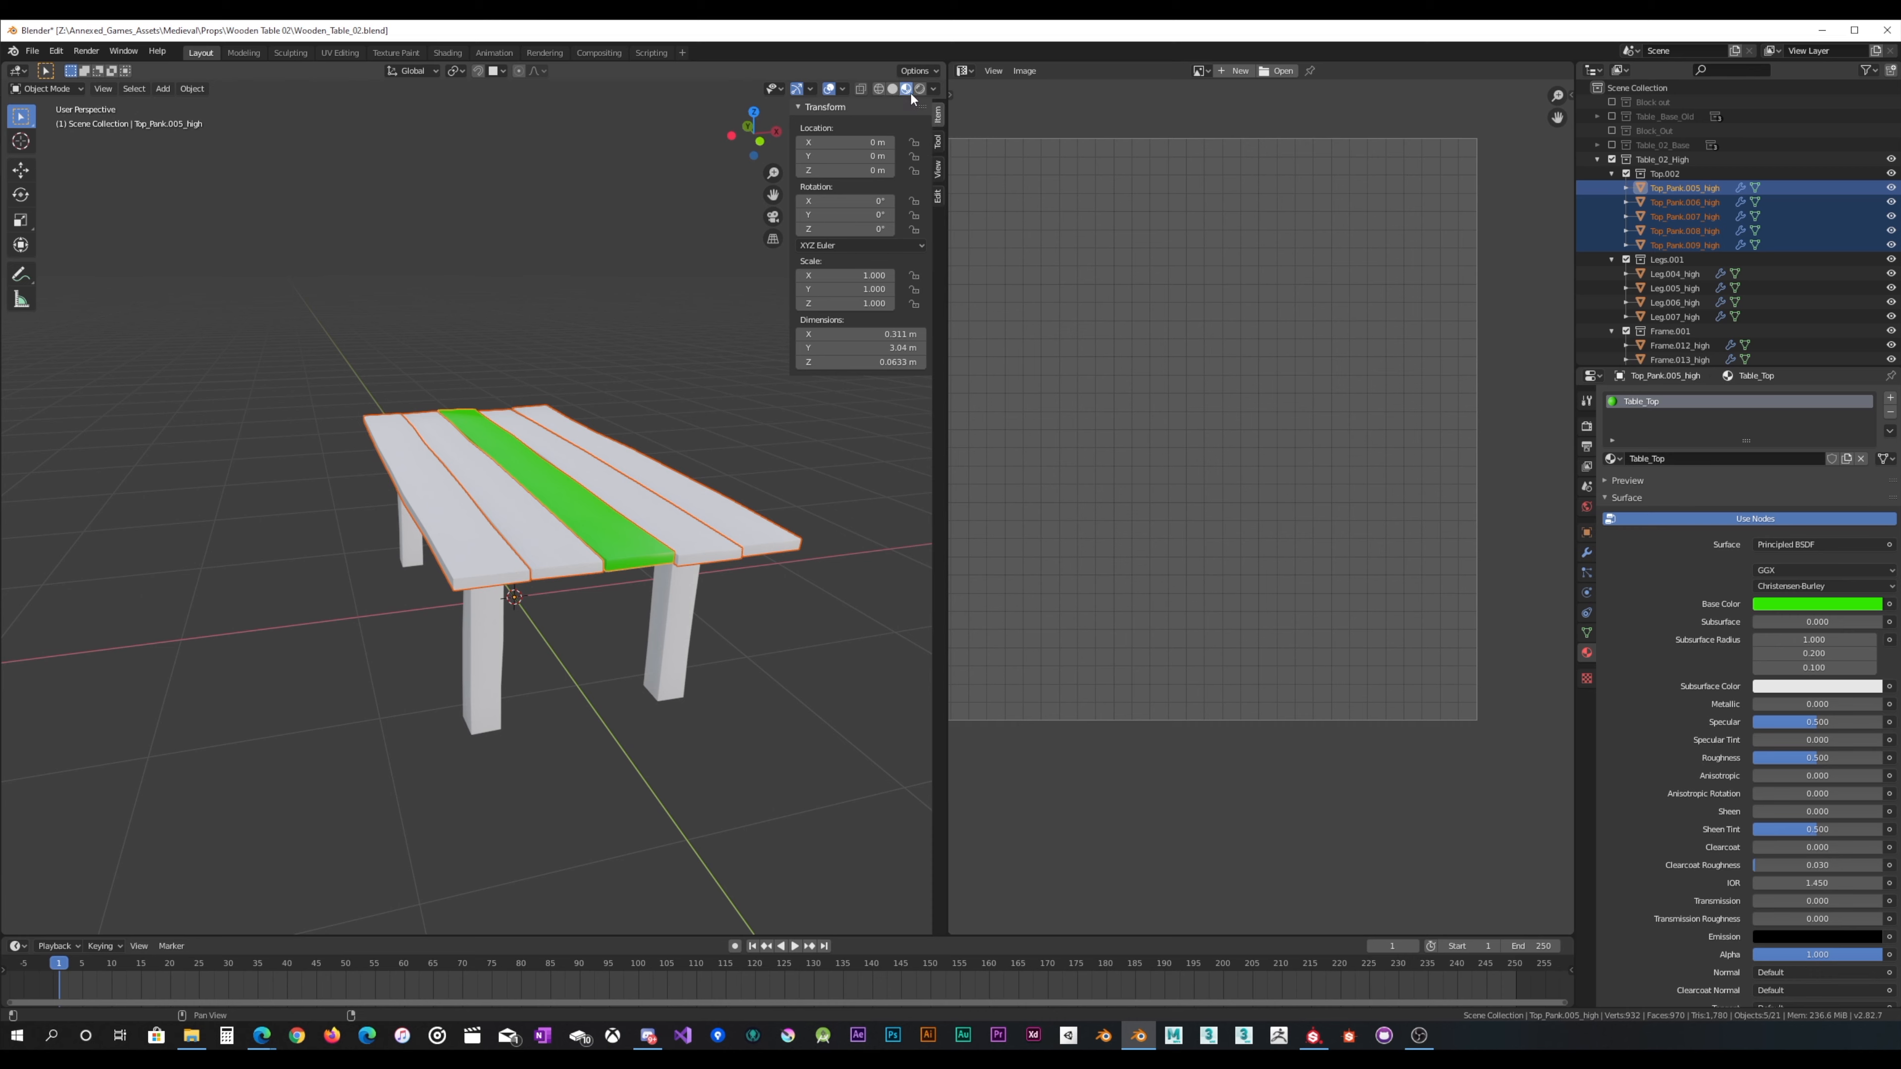
pyautogui.click(893, 91)
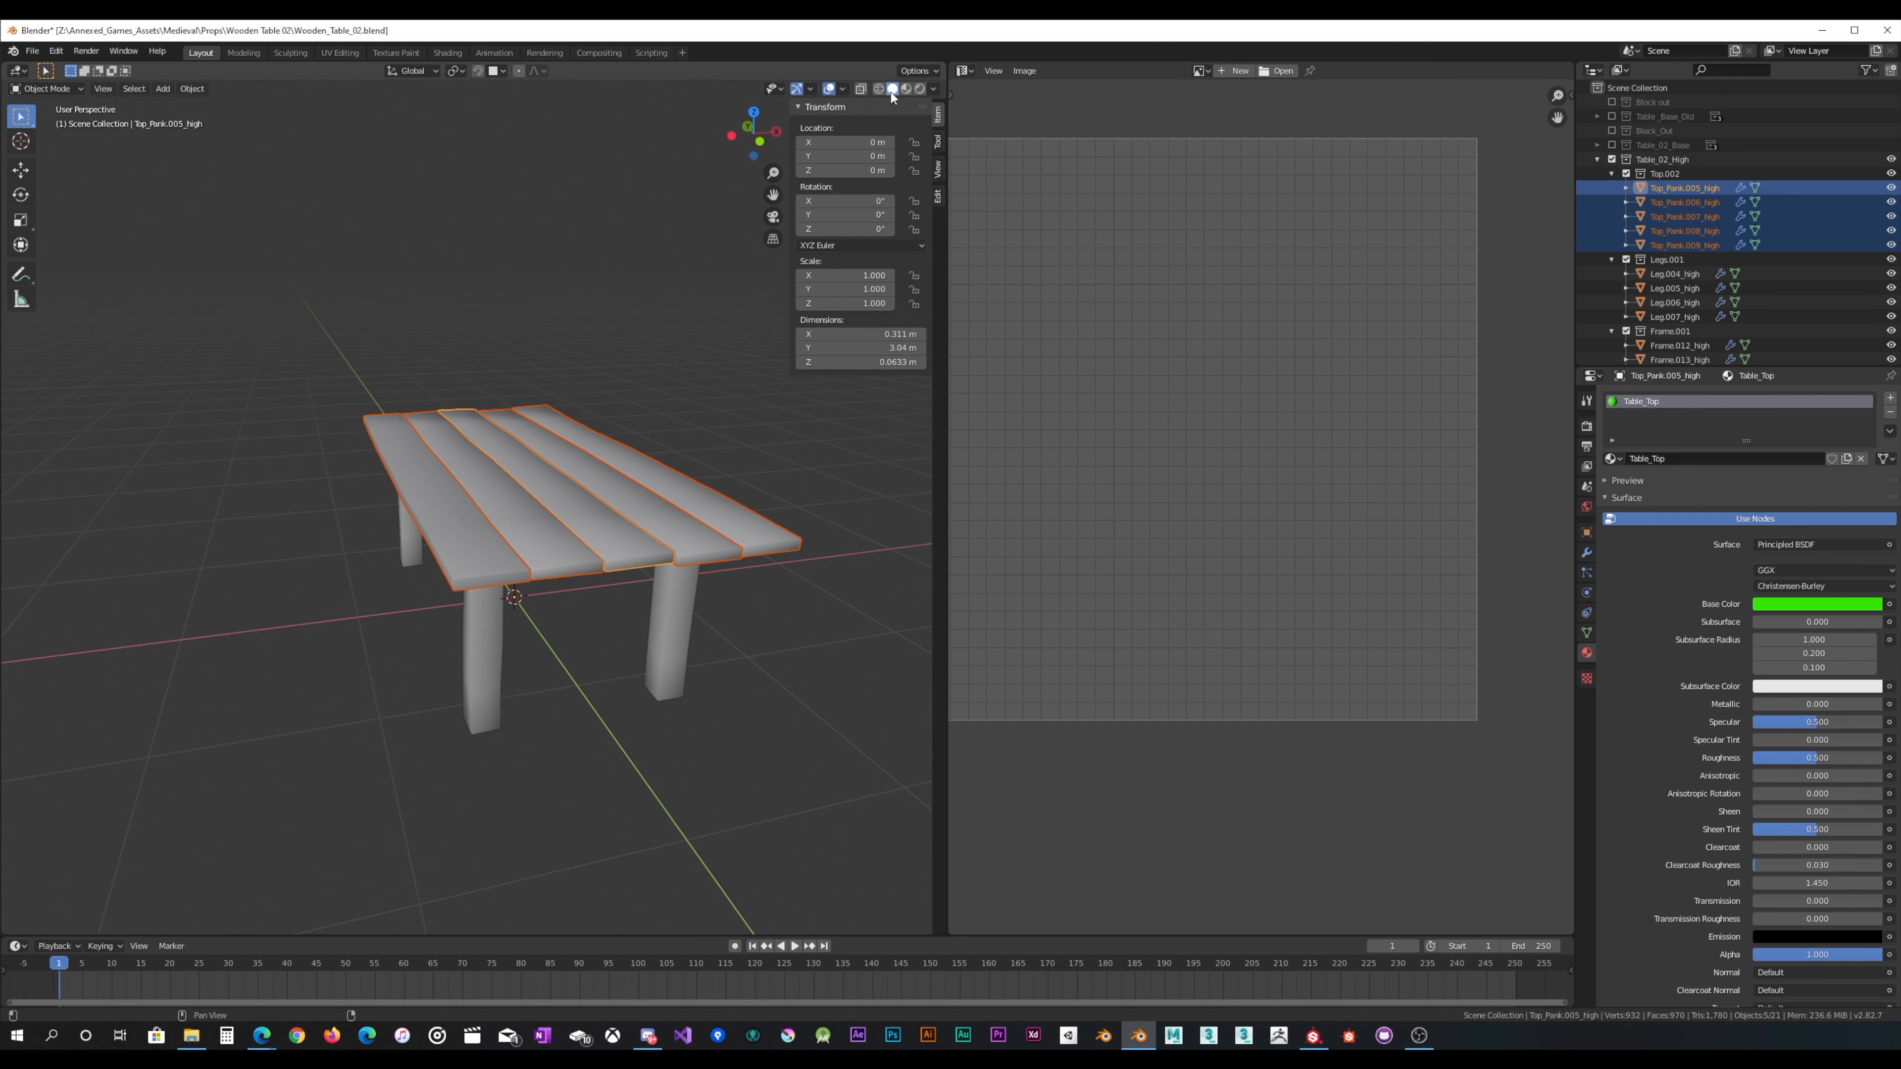
pyautogui.click(933, 89)
pyautogui.click(906, 89)
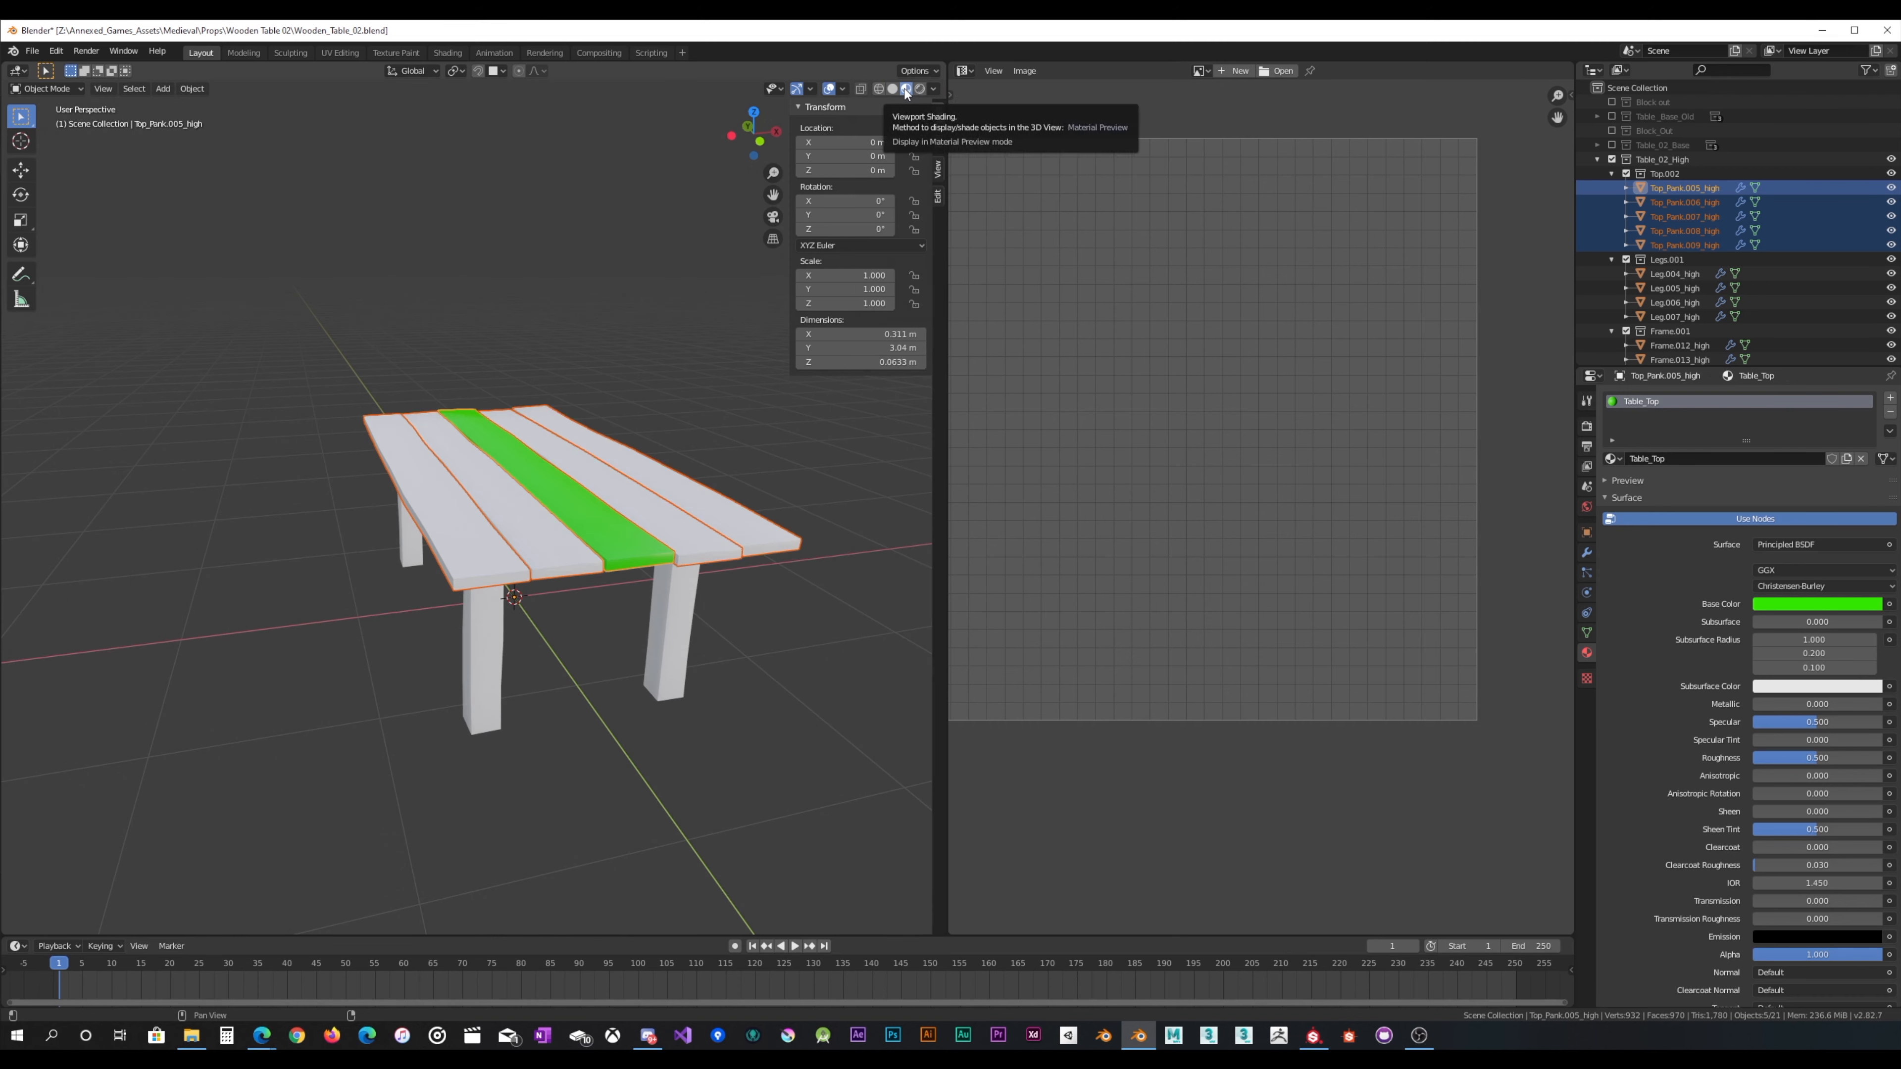
pyautogui.moveTo(640, 390); pyautogui.dragTo(621, 405, button='middle')
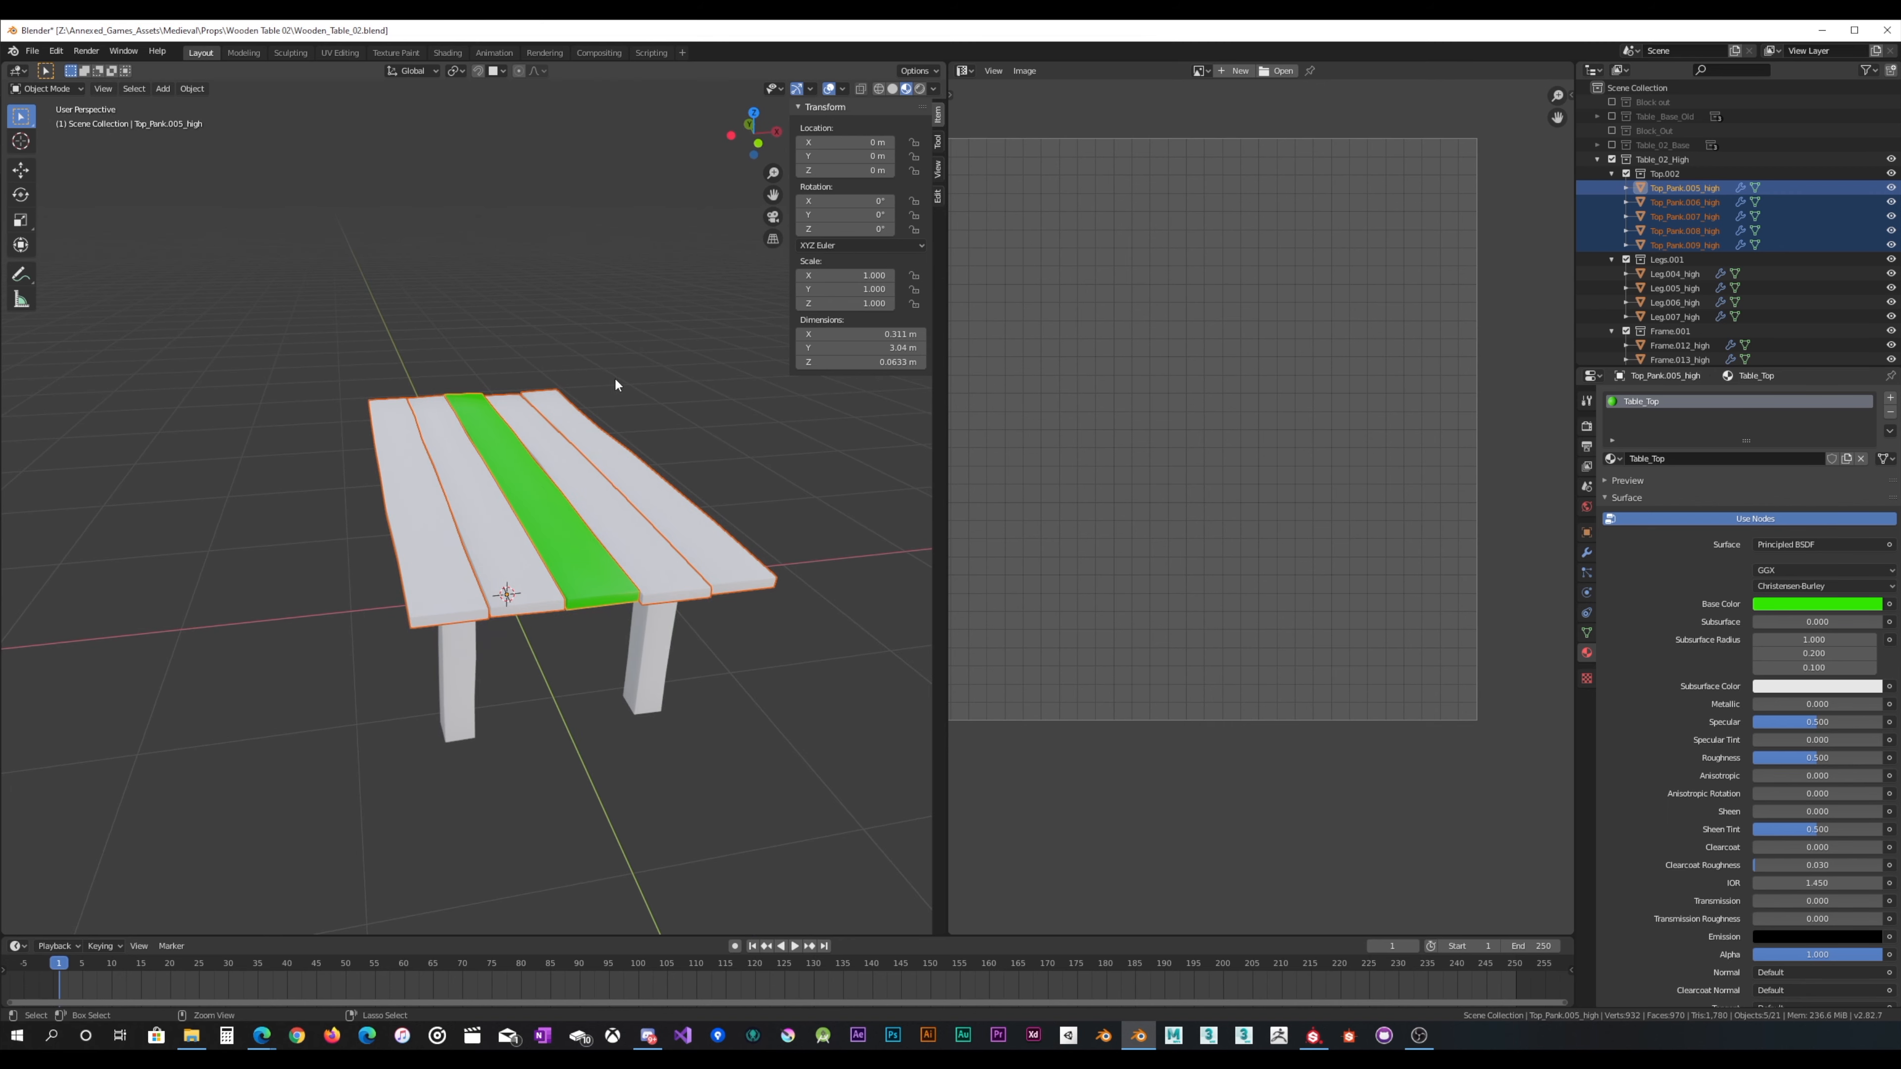
# Step: Link the active plank's Table_Top material to the other four selected high-poly top planks
pyautogui.hotkey('ctrl', 'l')
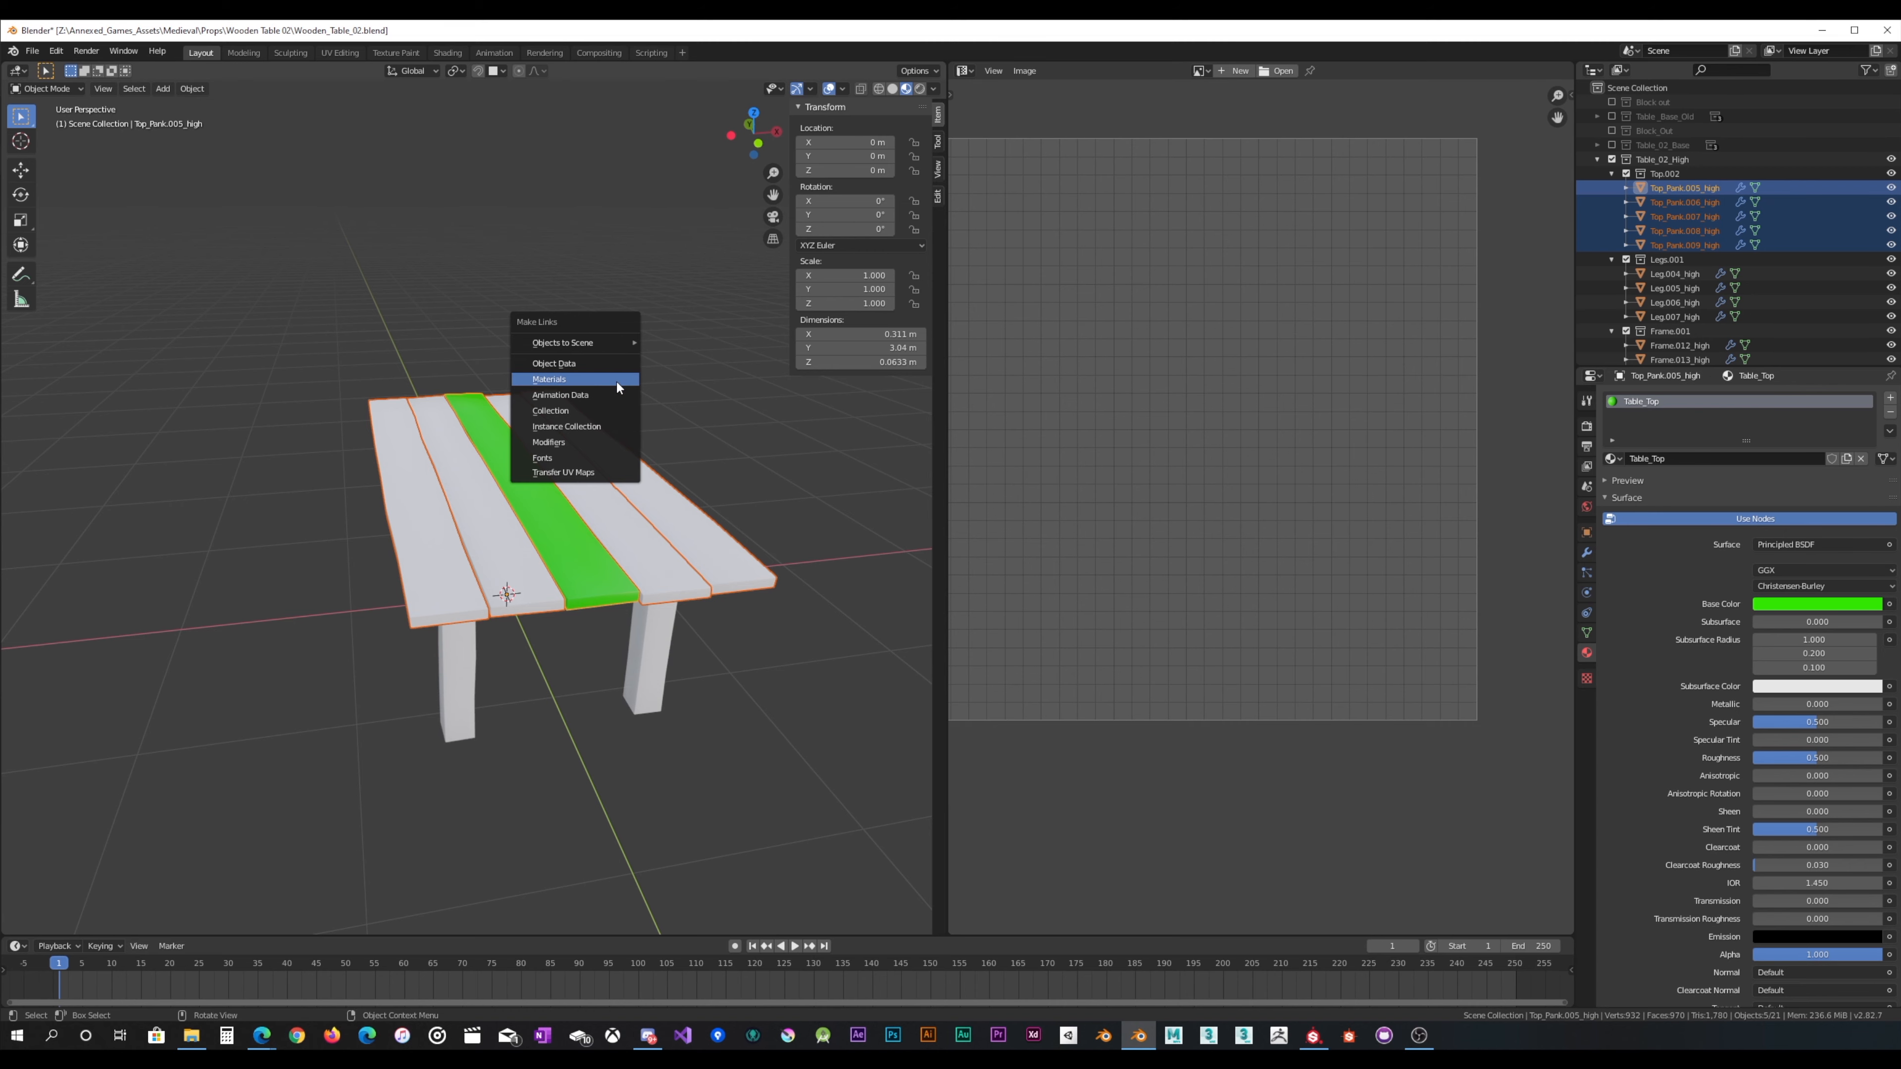
pyautogui.click(617, 380)
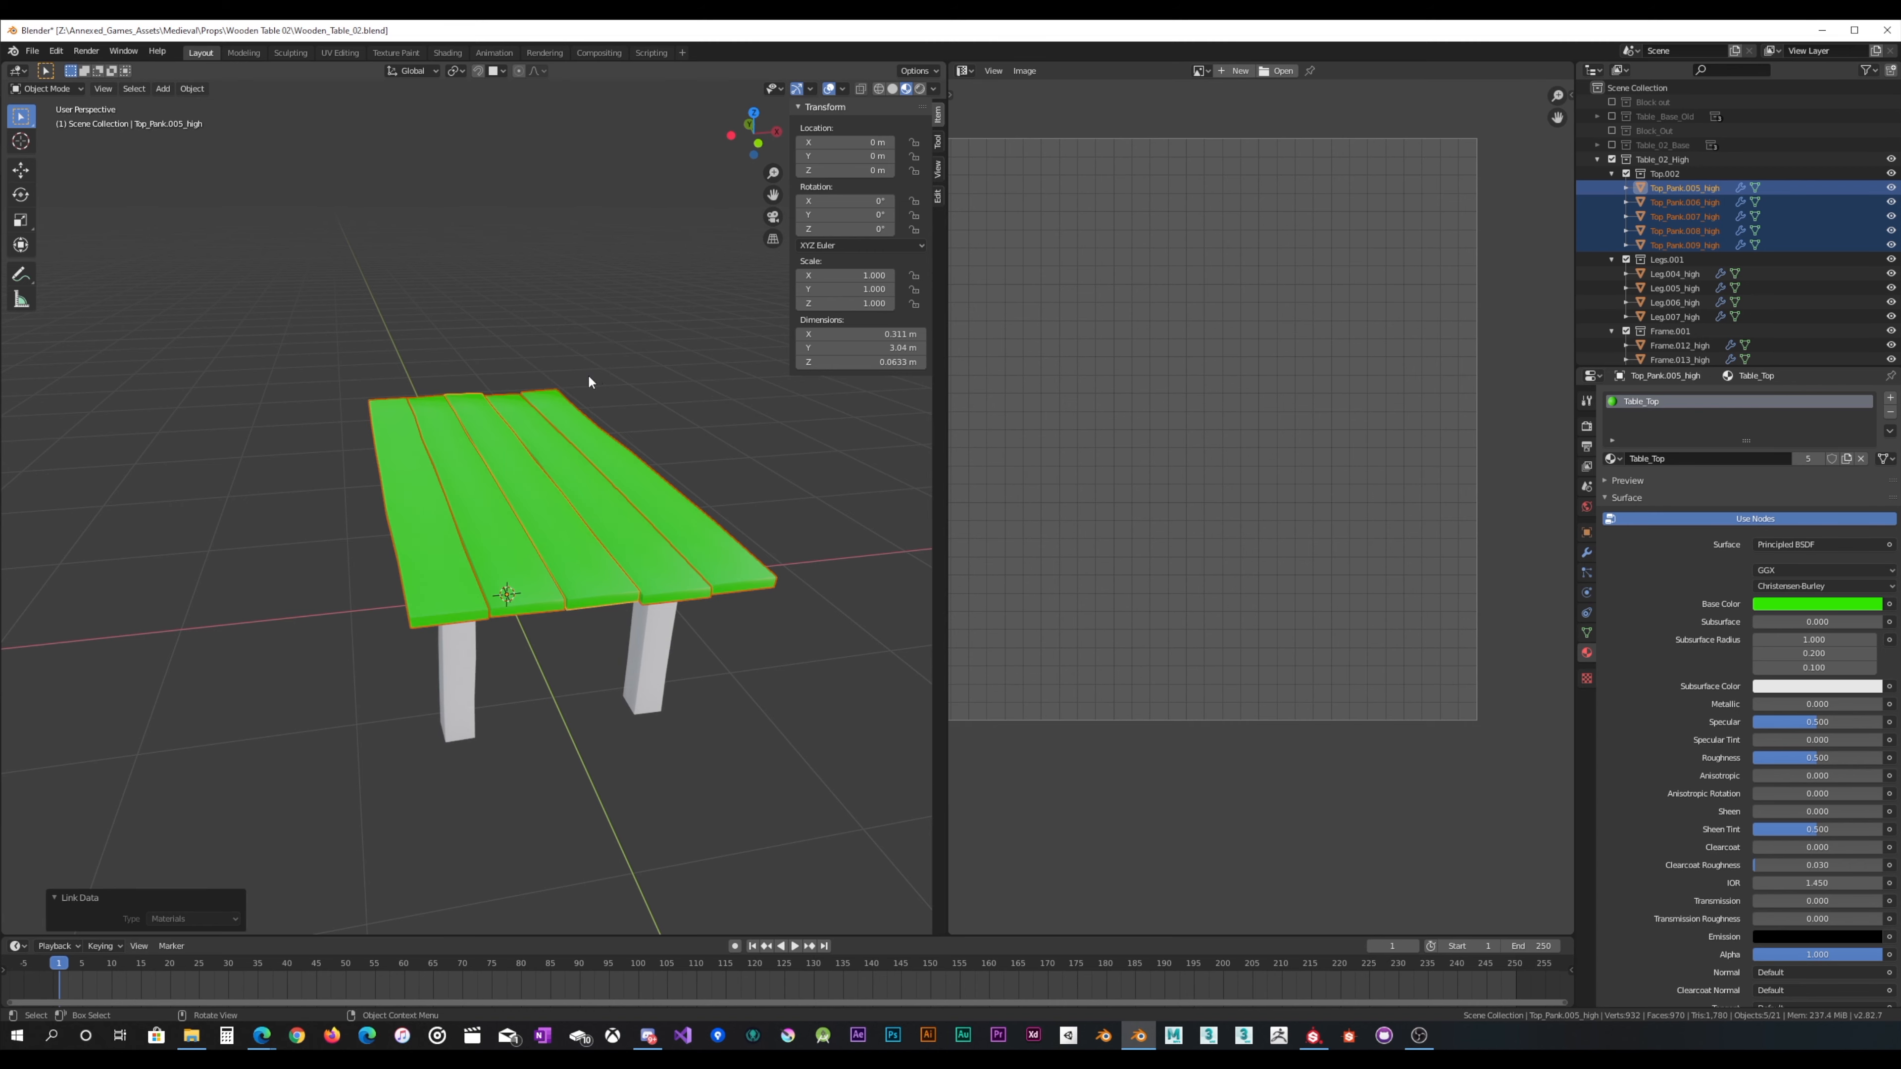
pyautogui.moveTo(588, 374); pyautogui.dragTo(525, 377, button='middle')
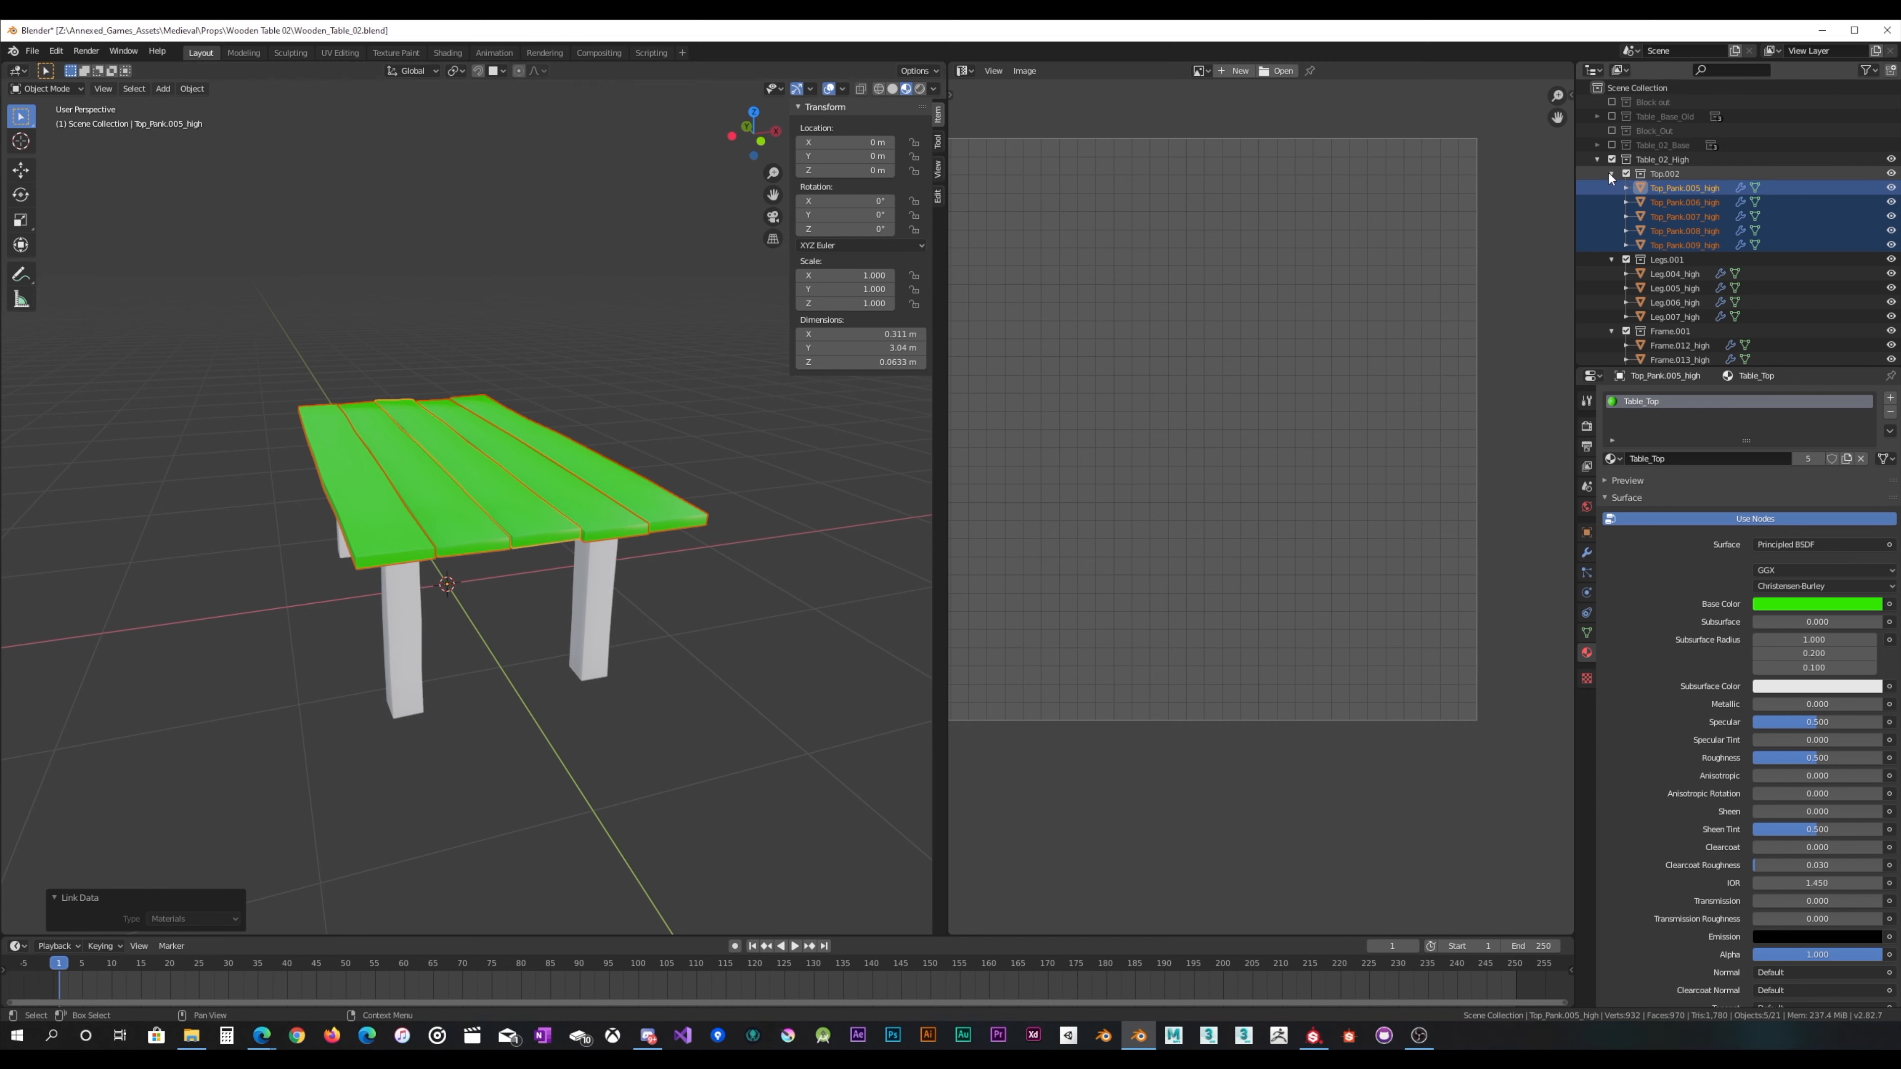
# Step: Exclude the Top.002 collection, select the four high-poly legs in Legs.001 and create a new material on Leg.004_high
pyautogui.click(1626, 173)
pyautogui.click(1666, 203)
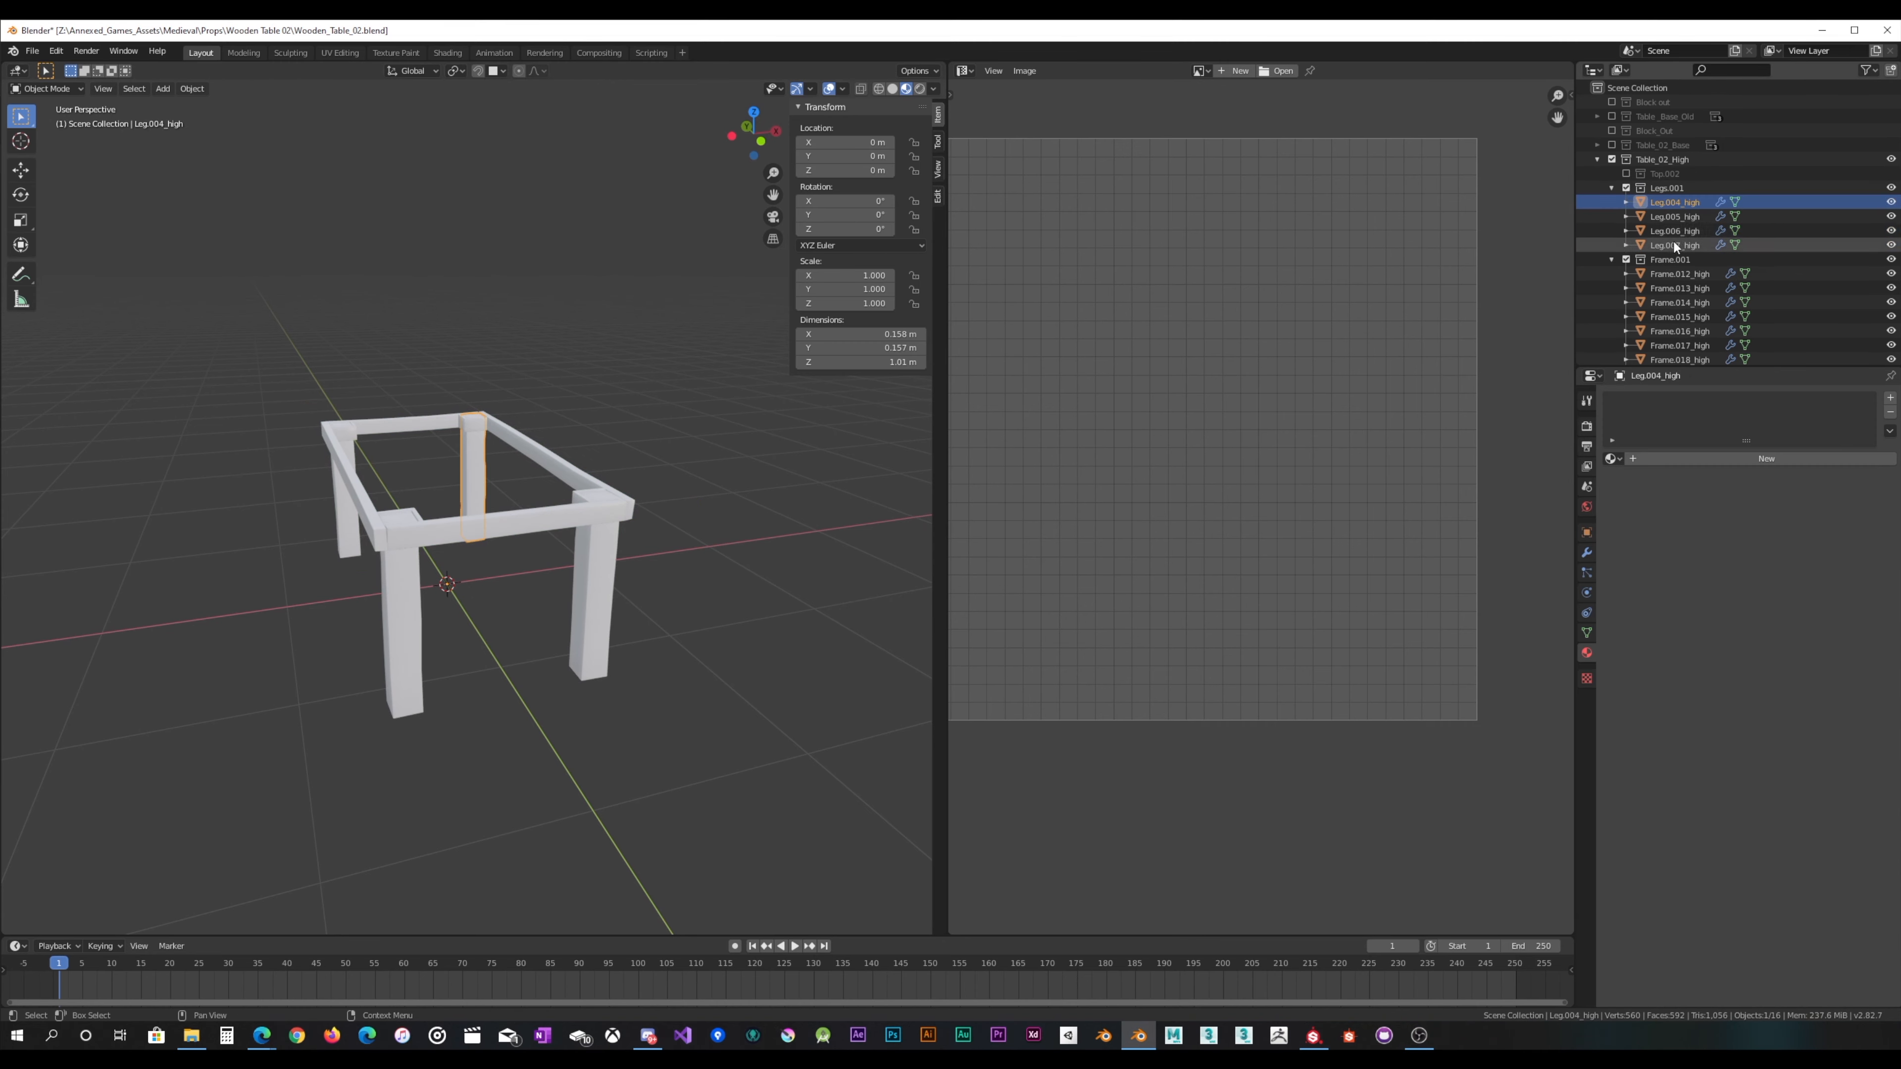
pyautogui.keyDown('shift'); pyautogui.click(1673, 245); pyautogui.keyUp('shift')
pyautogui.click(1750, 453)
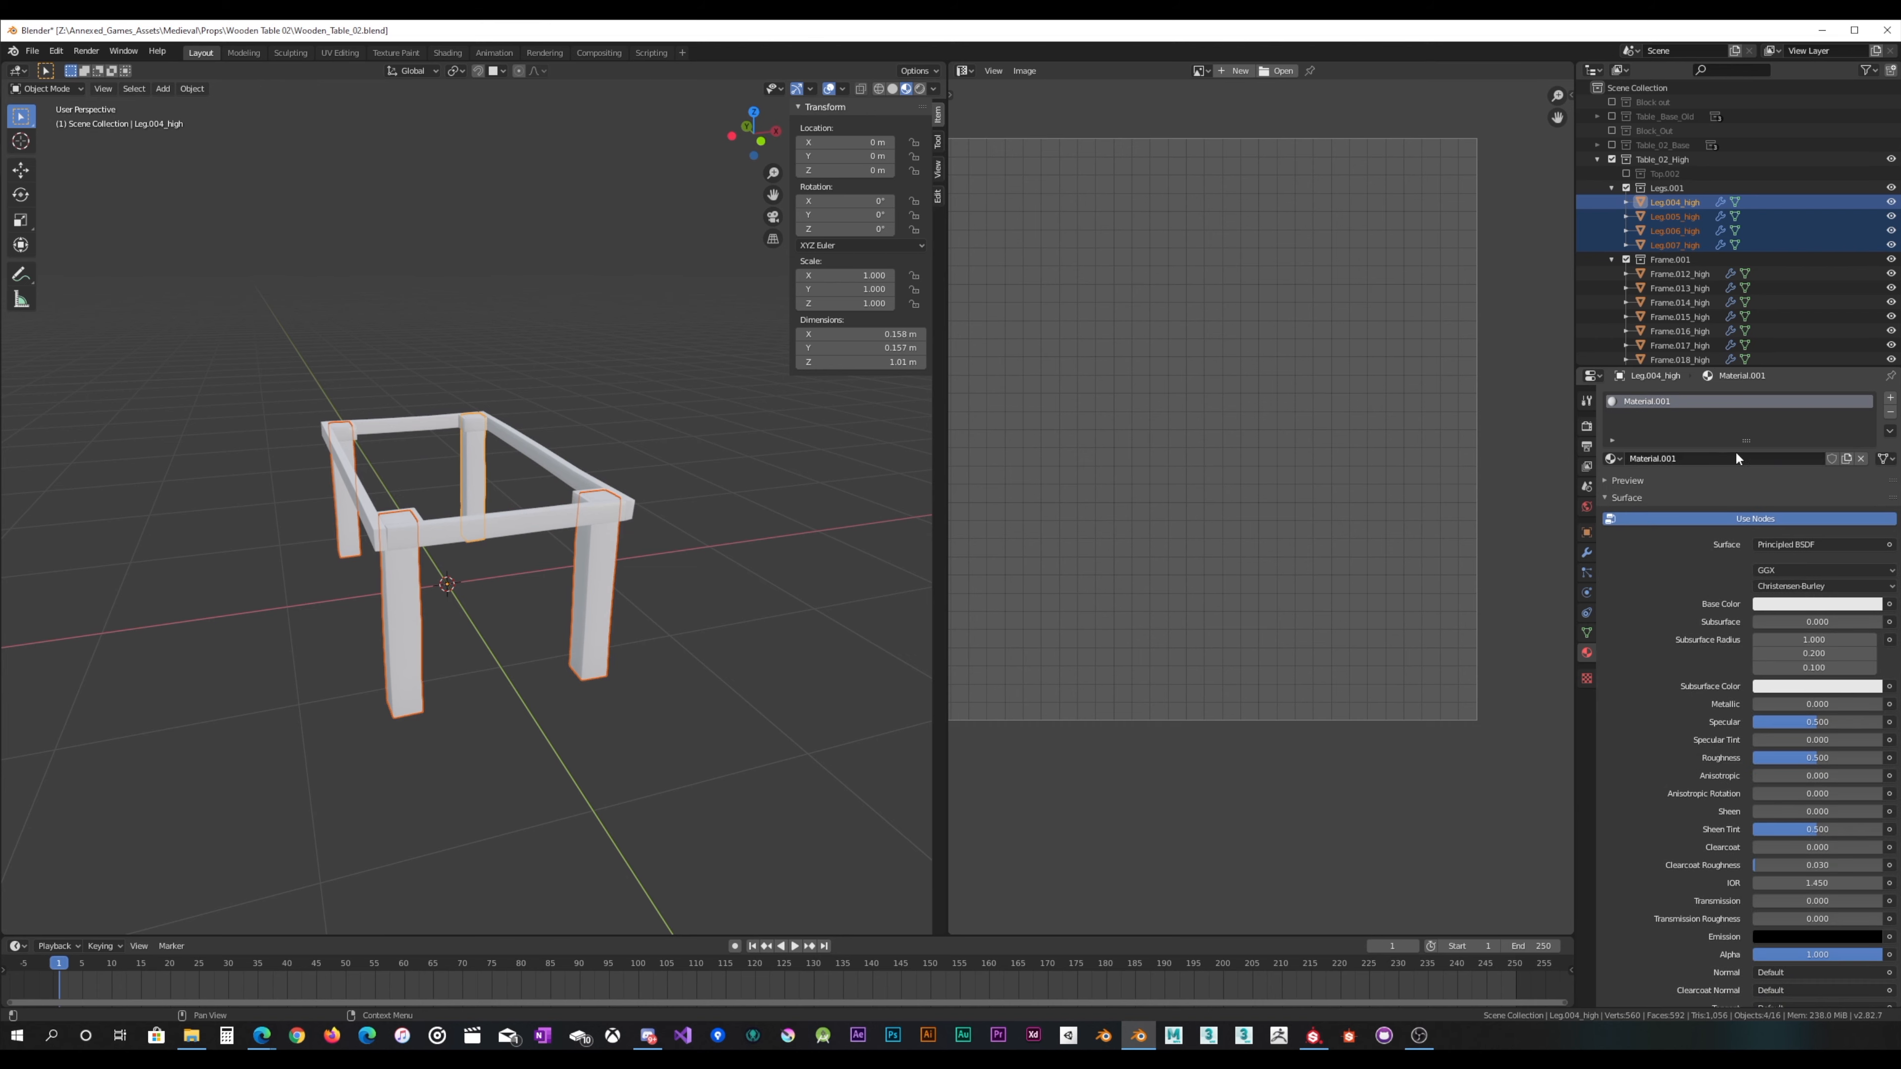
# Step: Name the new leg material Legs and set its base colour to bright red
pyautogui.click(1693, 461)
pyautogui.write('Legs')
pyautogui.press('Return')
pyautogui.click(1818, 606)
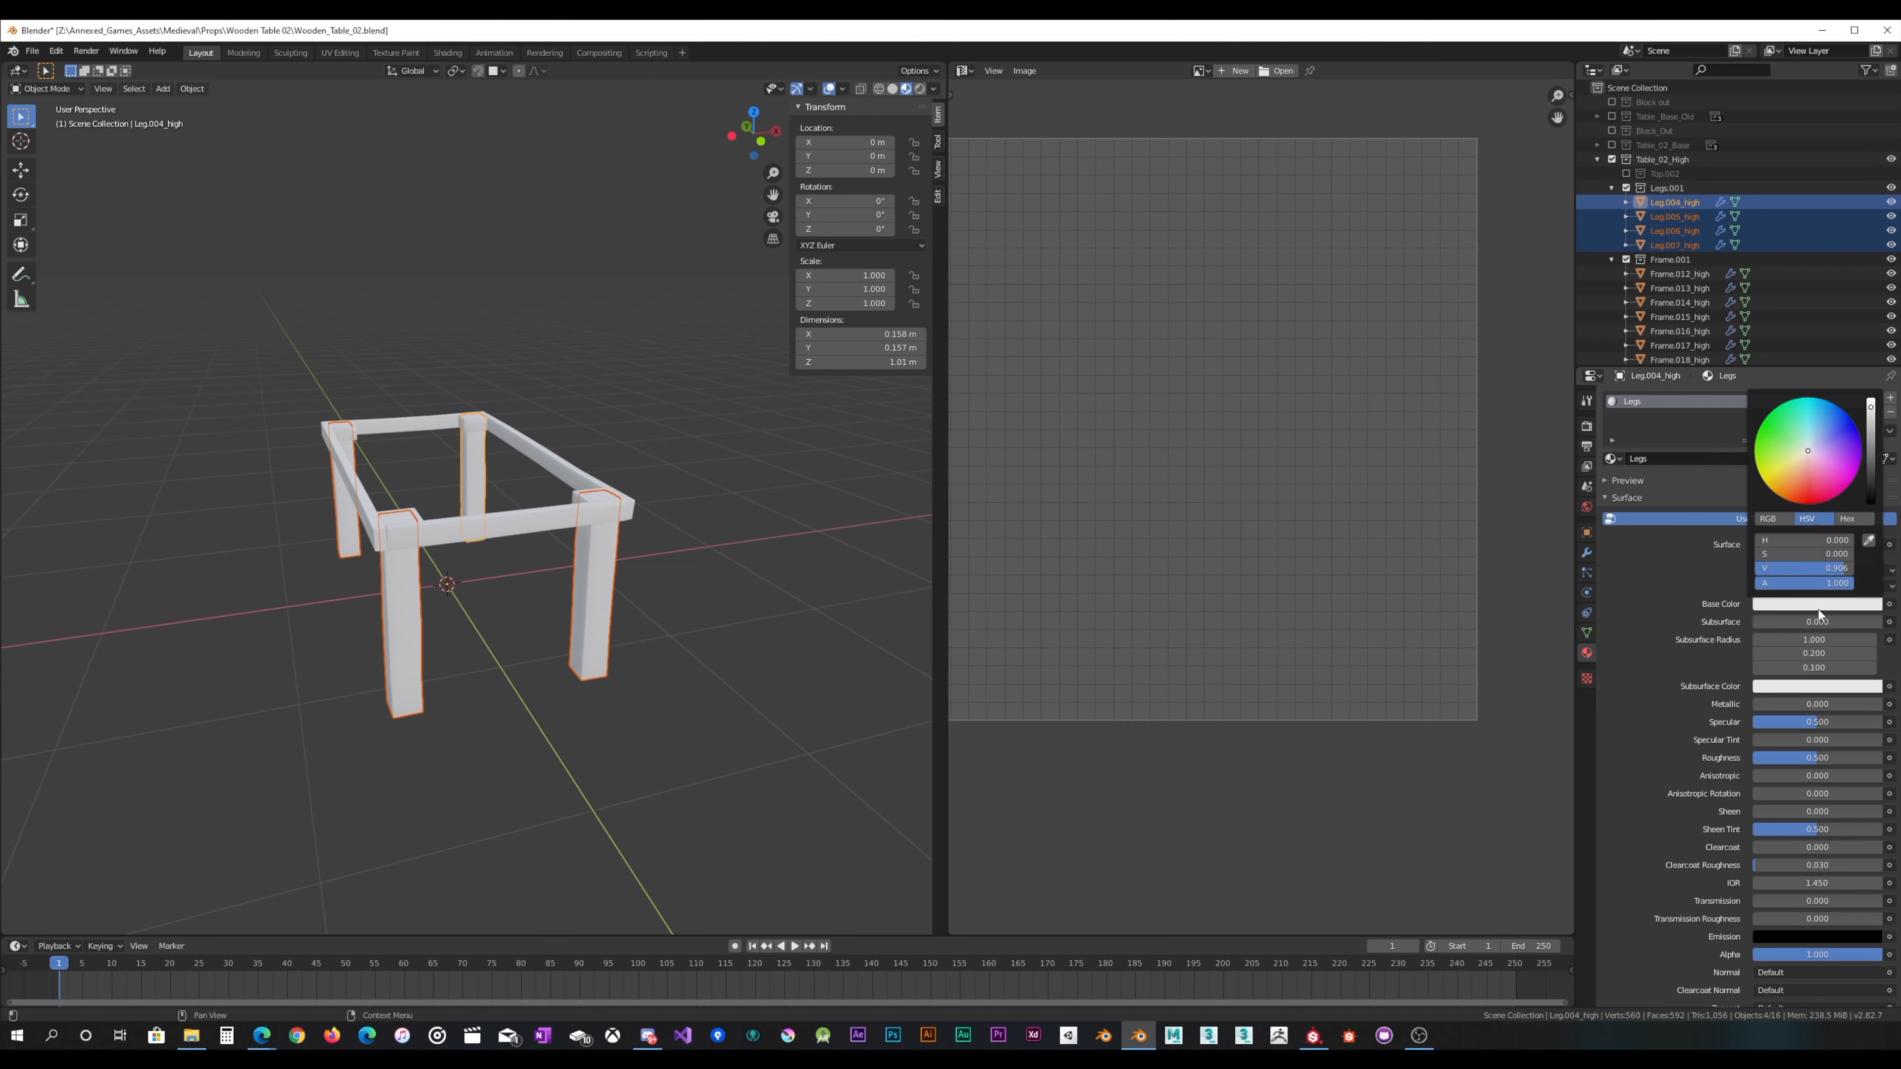
pyautogui.moveTo(1813, 494); pyautogui.dragTo(1811, 505)
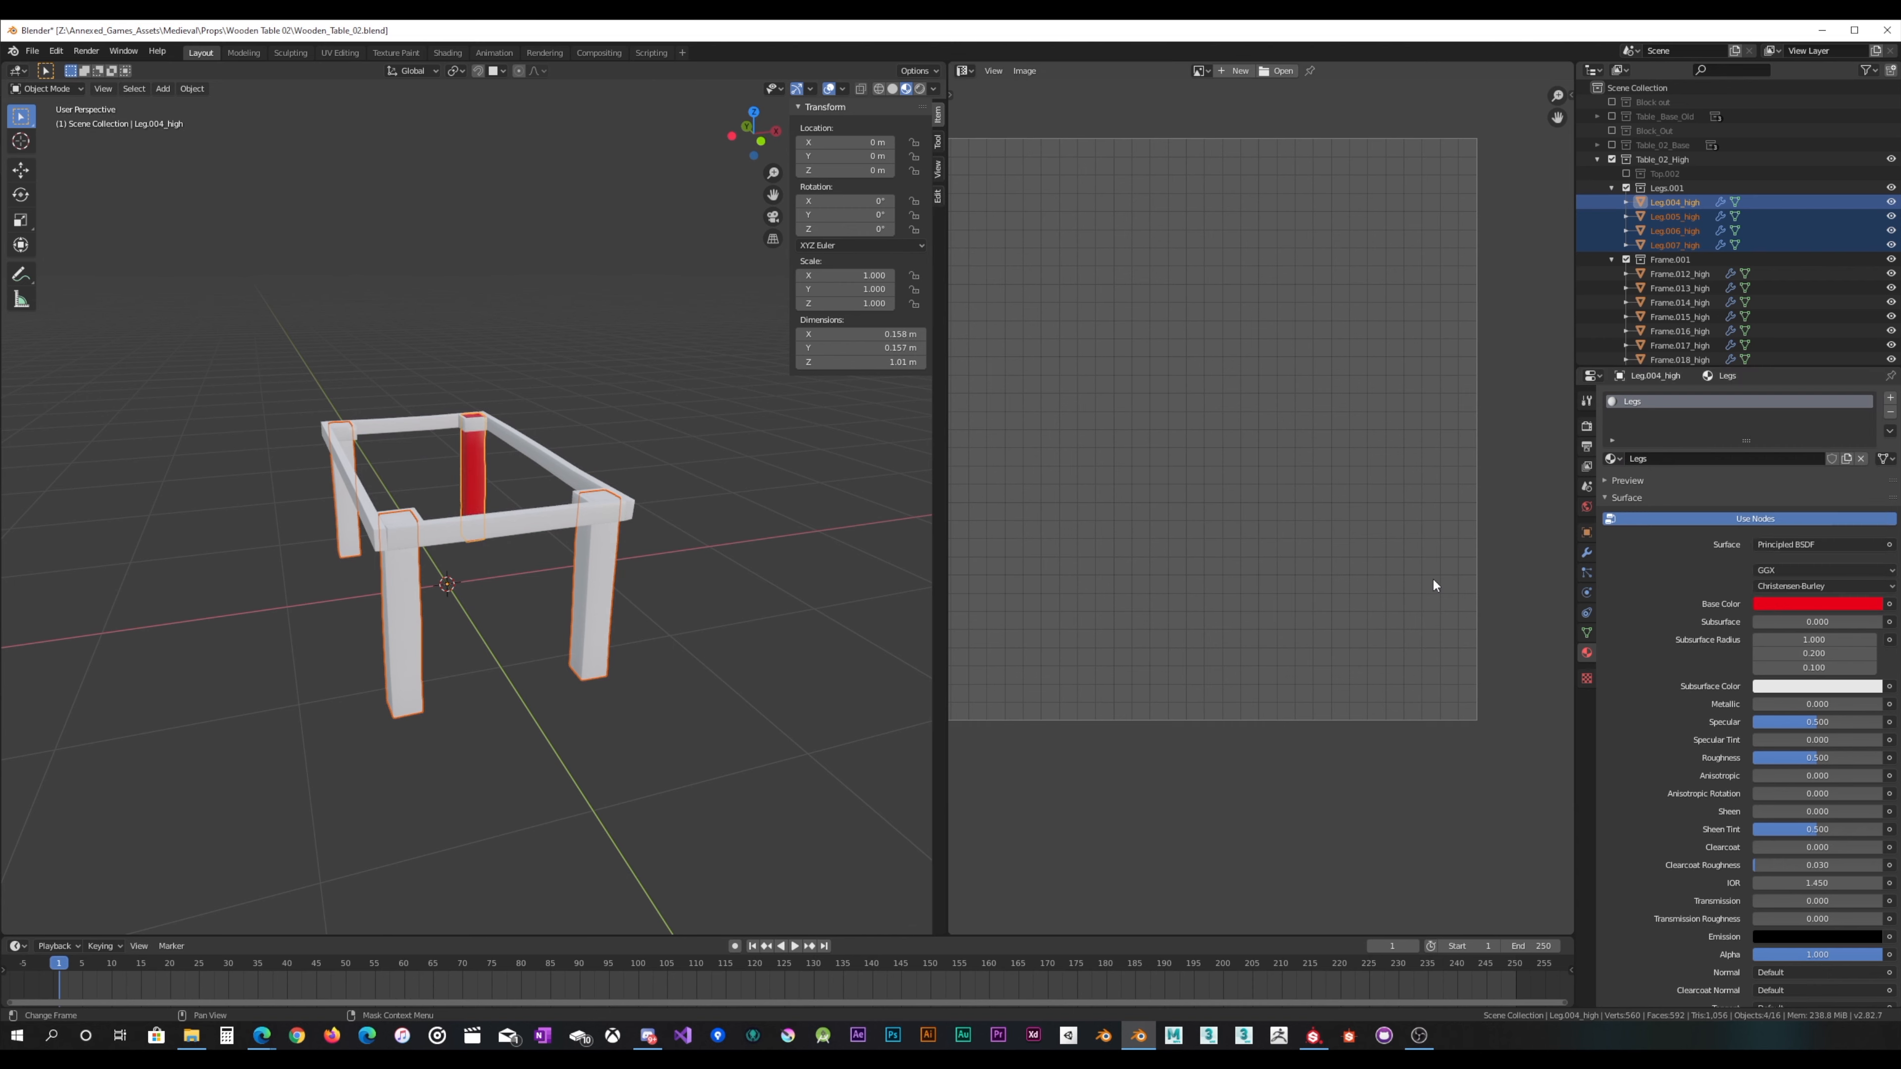
# Step: Link the Legs material to the other three selected legs, then collapse and exclude the Legs.001 collection
pyautogui.hotkey('ctrl', 'l')
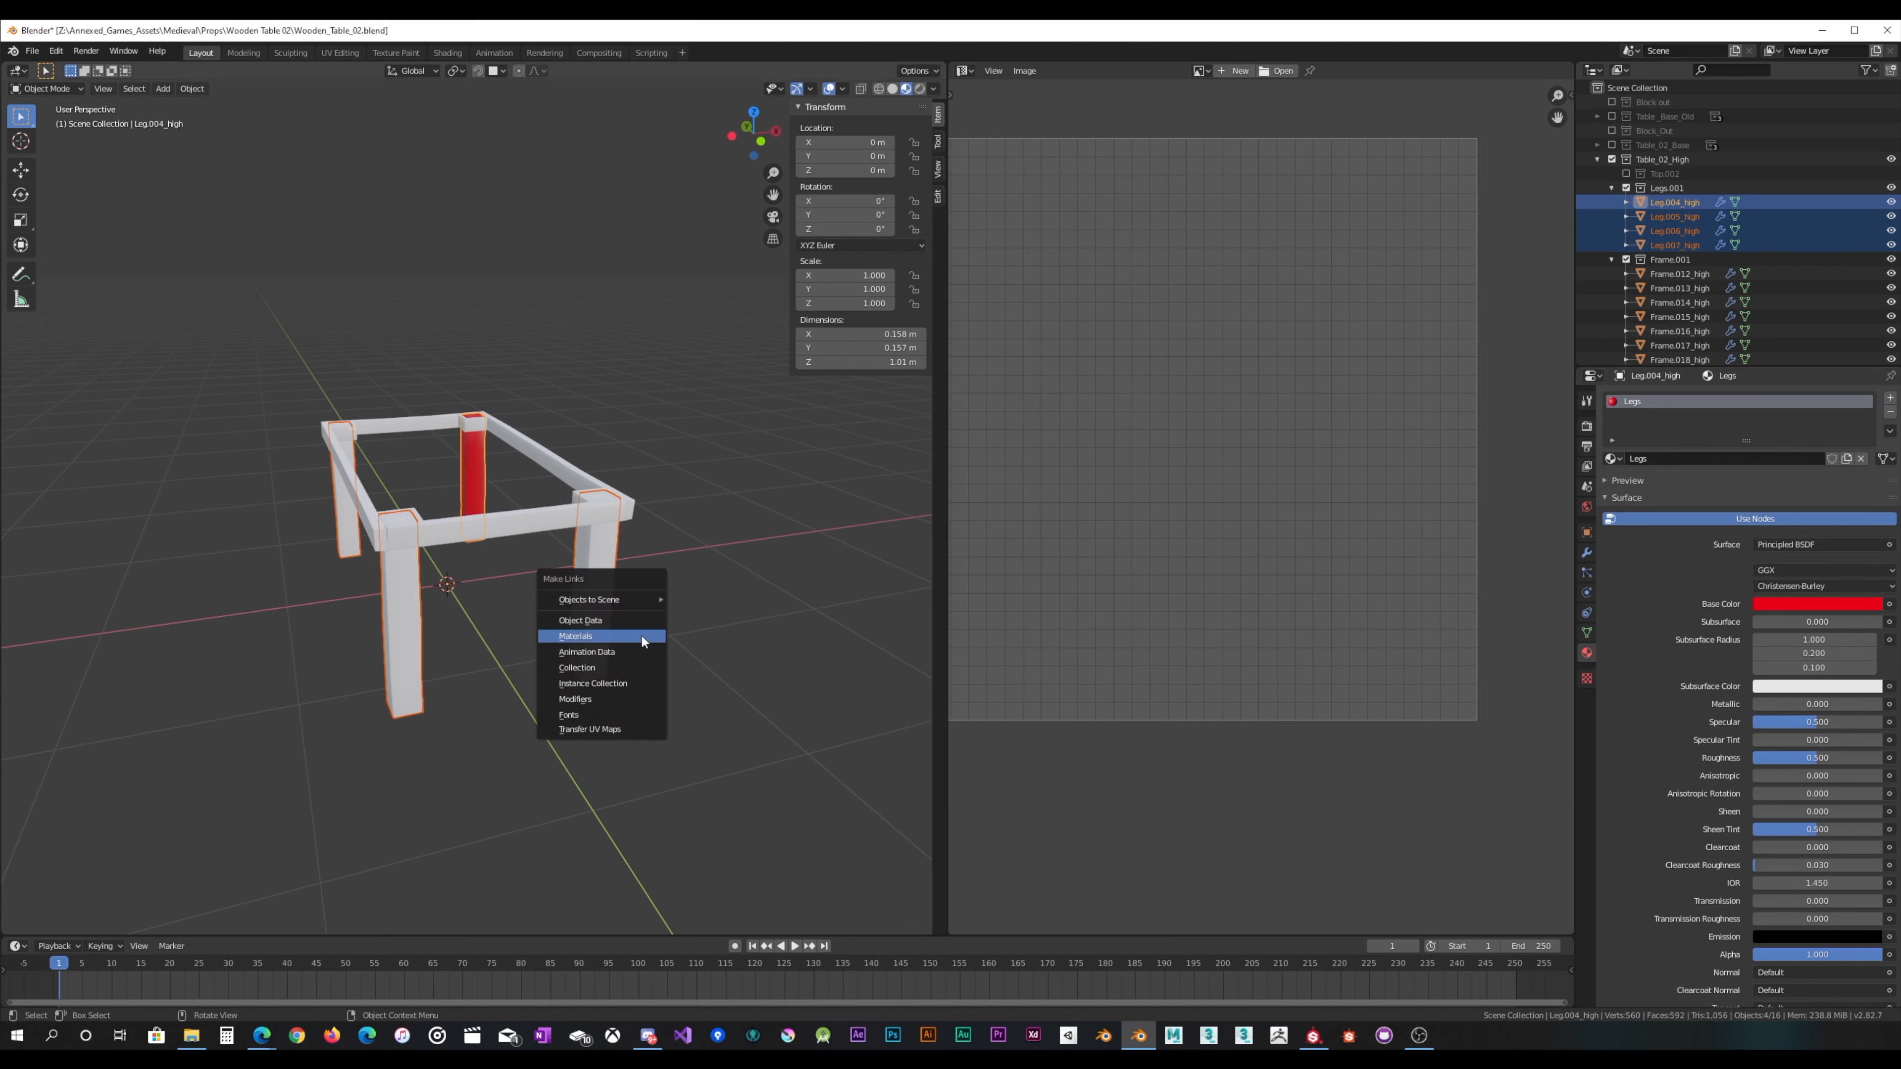
pyautogui.click(642, 637)
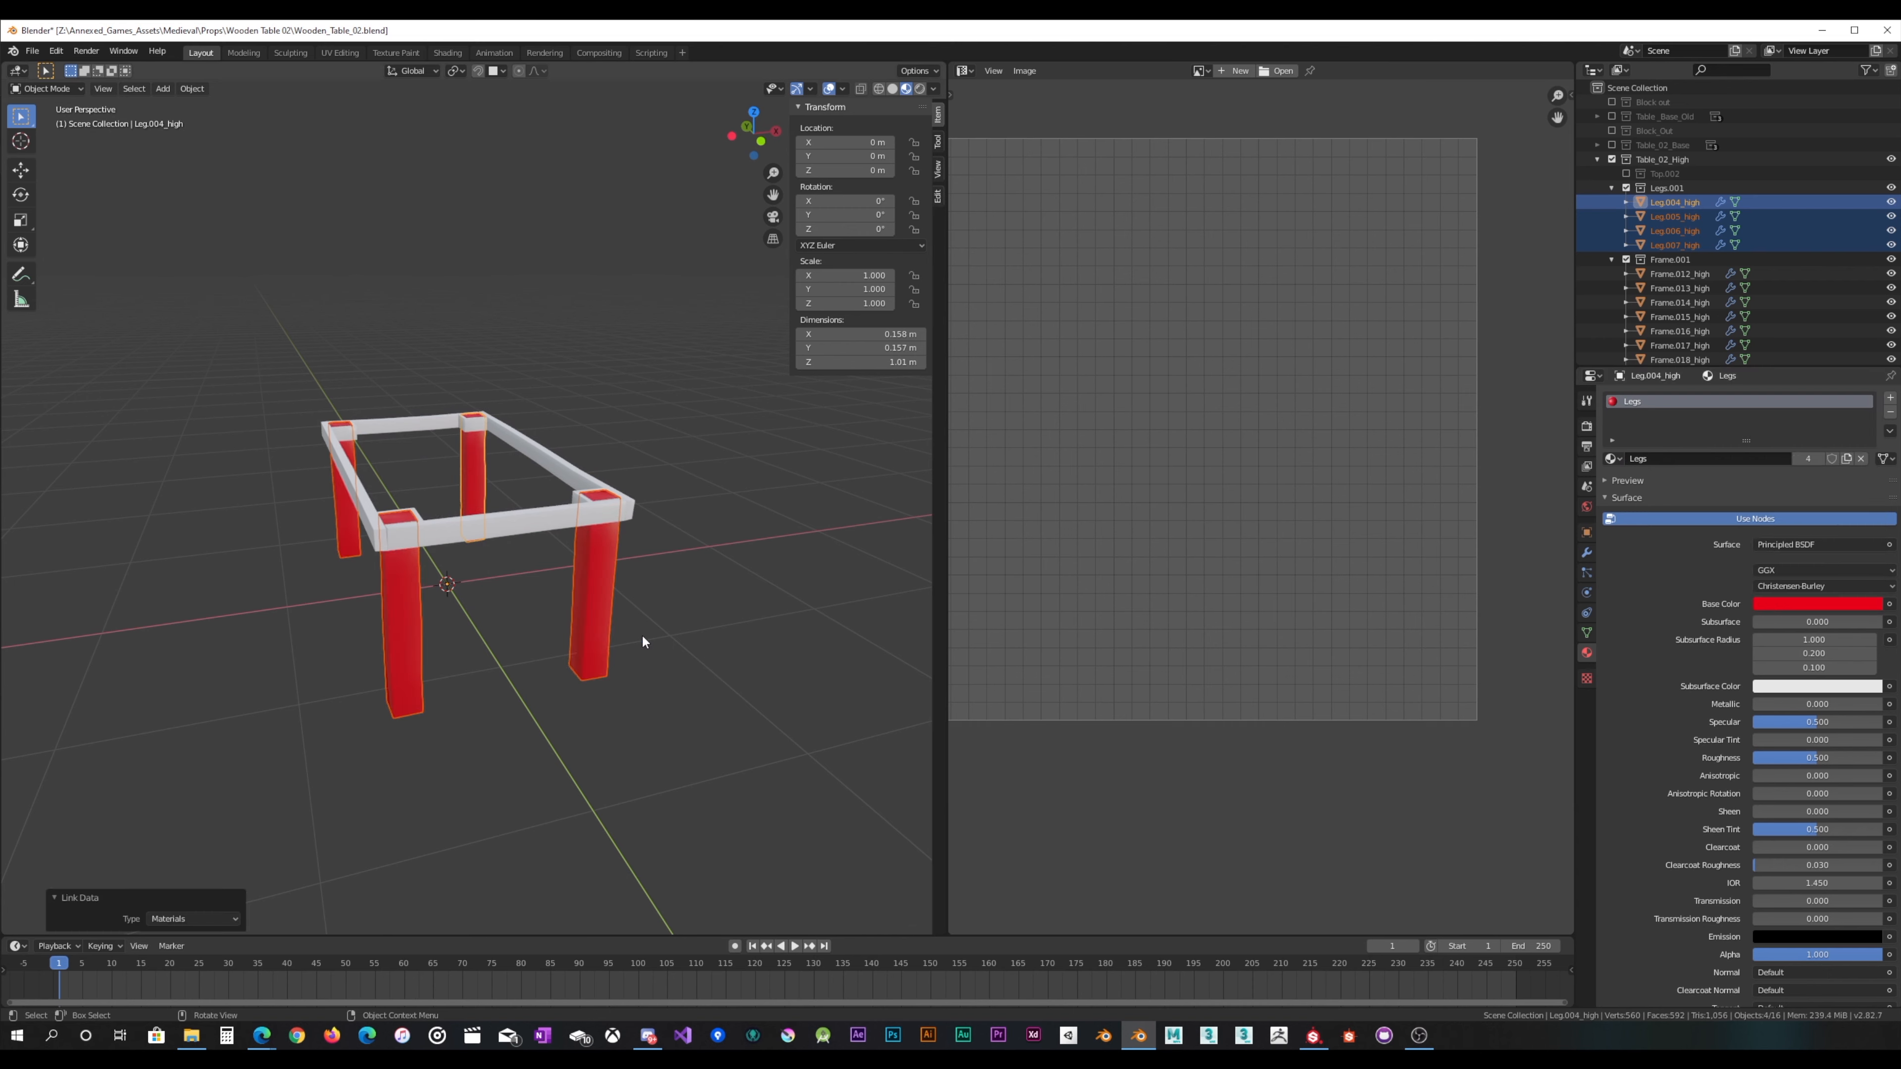
pyautogui.click(1611, 187)
pyautogui.click(1626, 188)
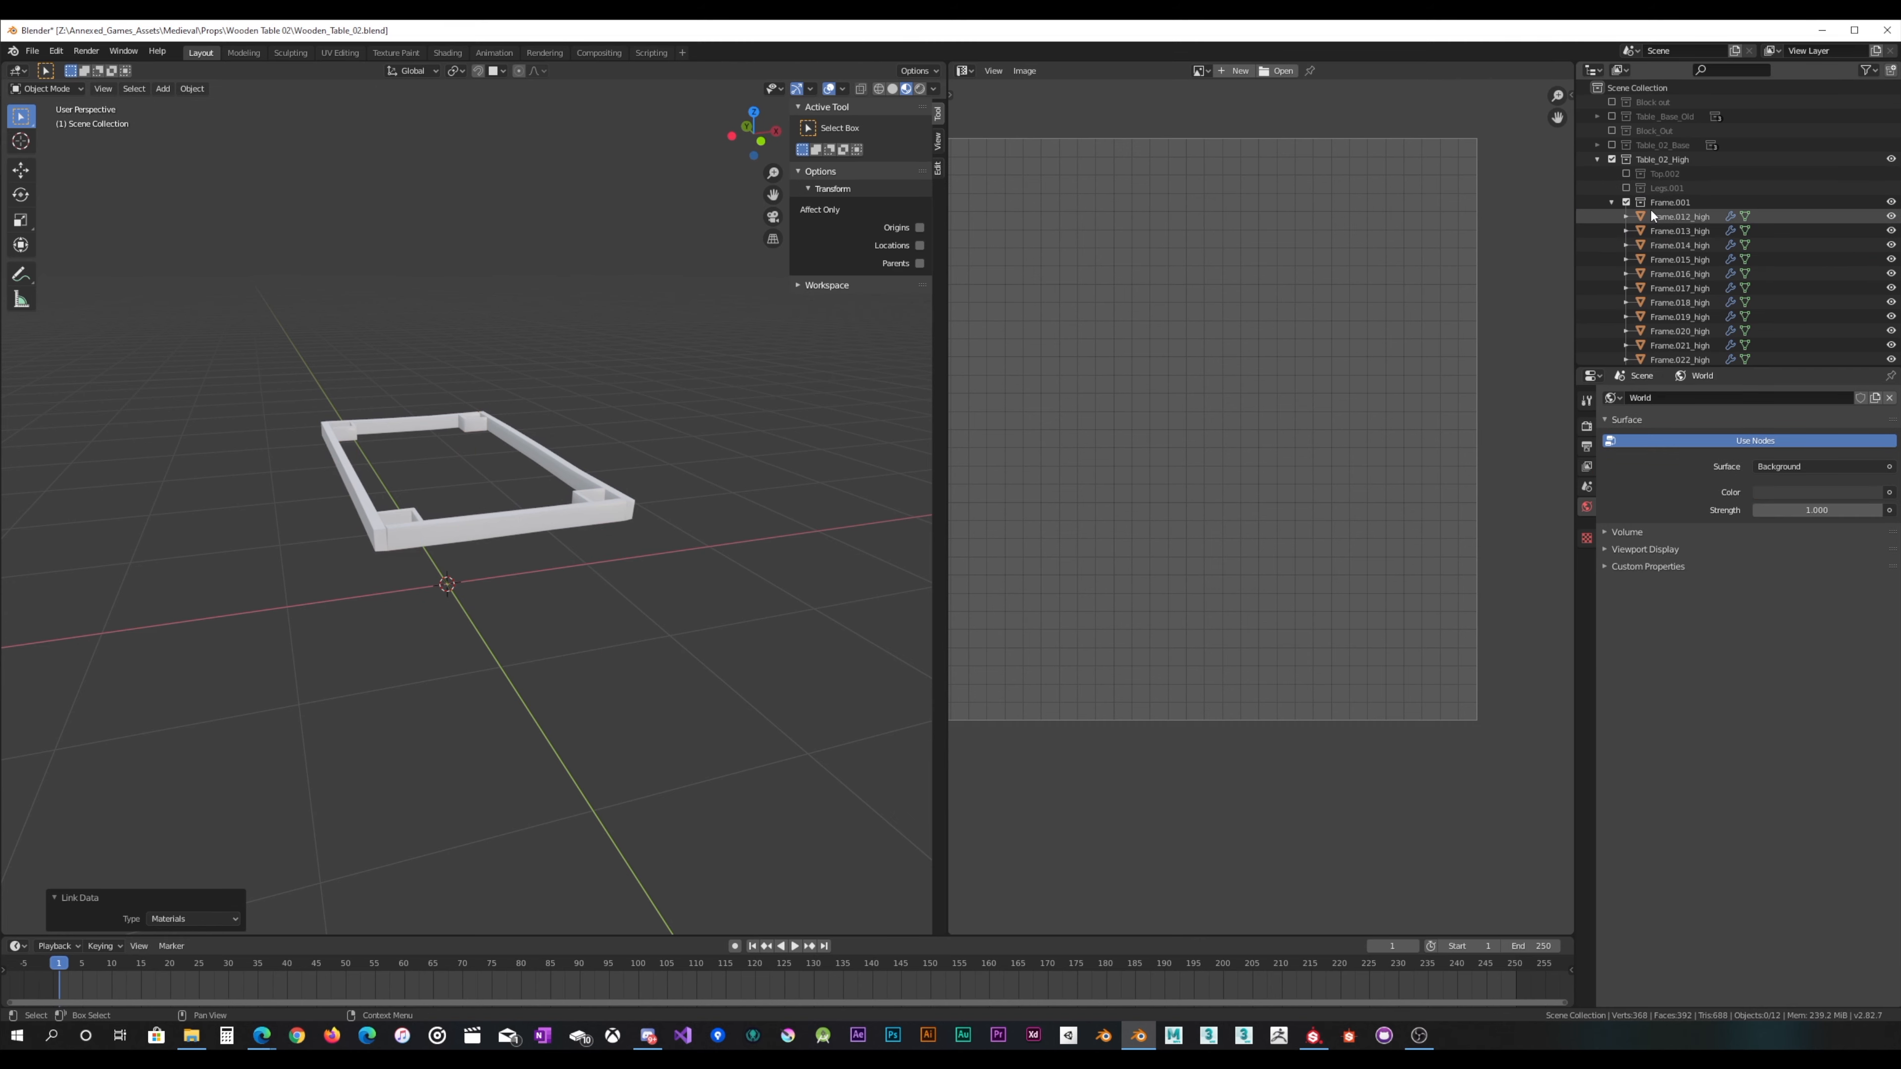
# Step: Select all high-poly frame pieces in Frame.001 with Frame.012_high active and create a new material on it
pyautogui.press('a')
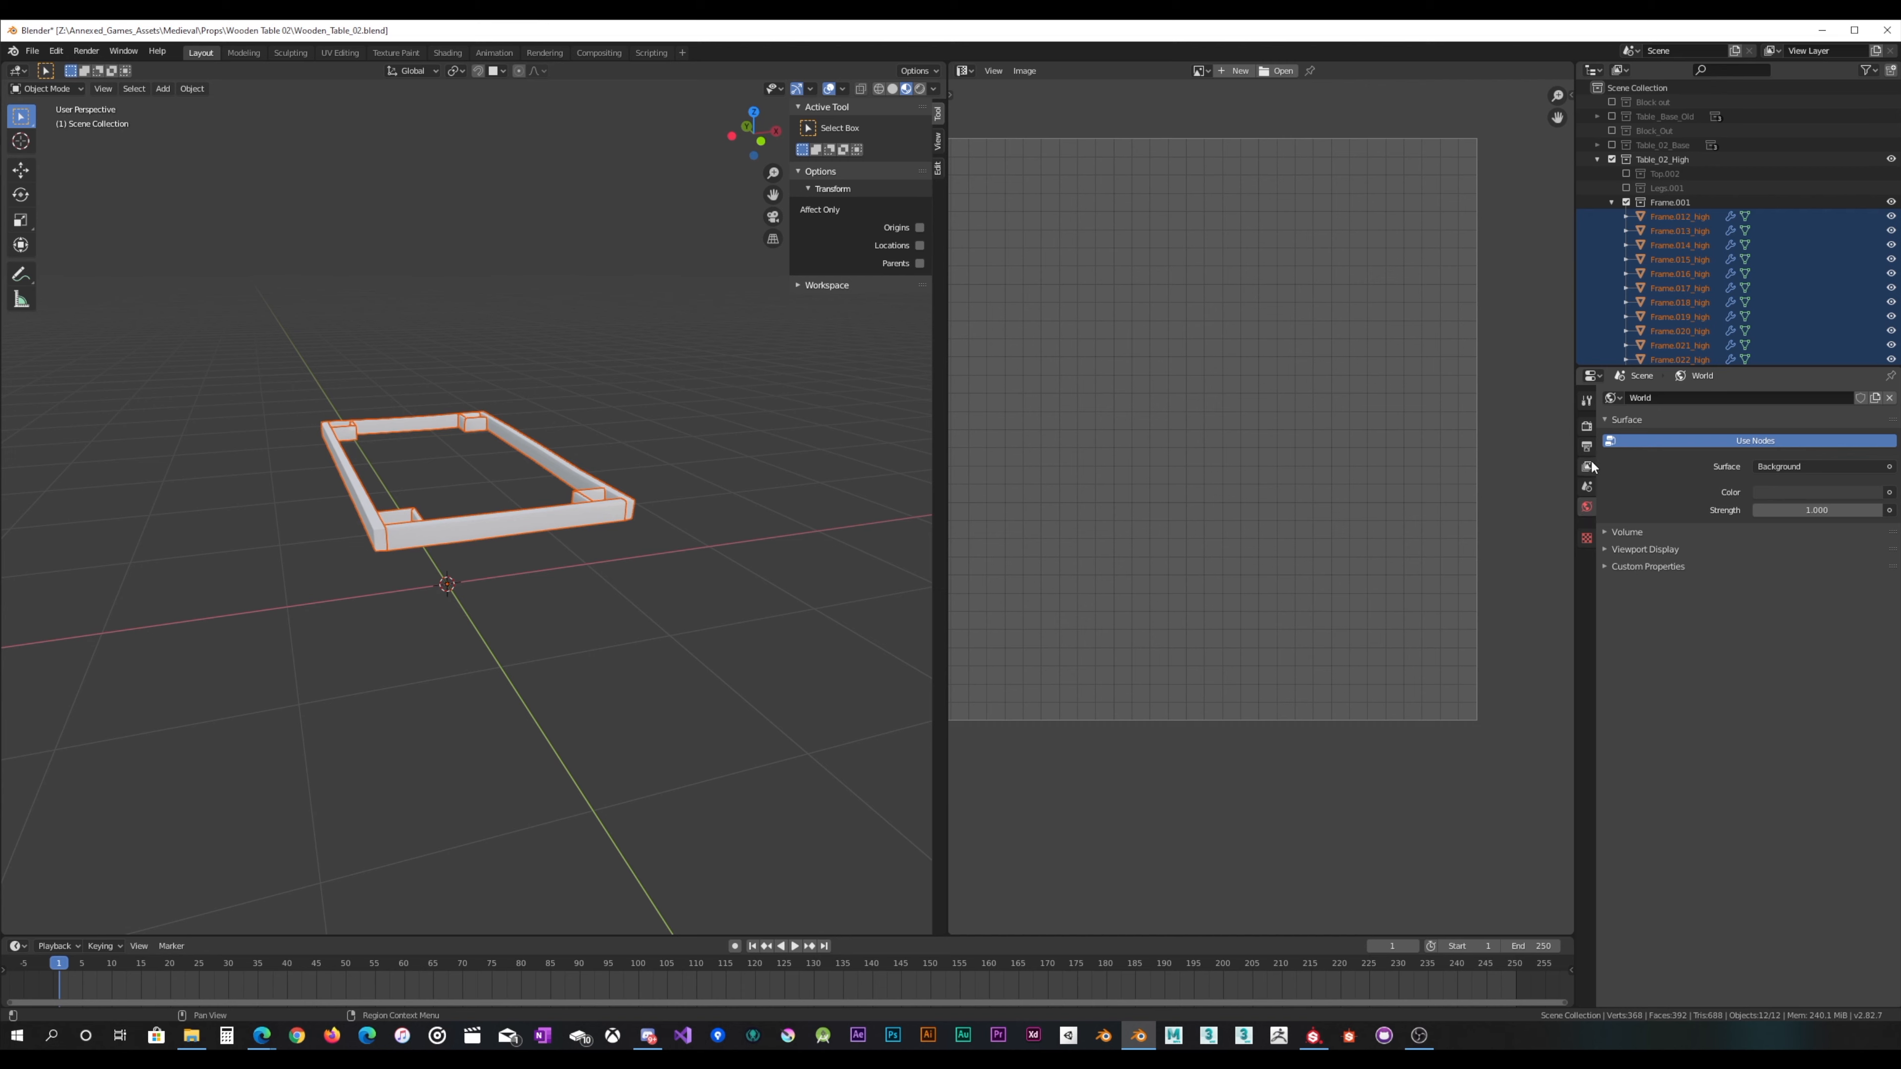
pyautogui.click(1680, 218)
pyautogui.press('a')
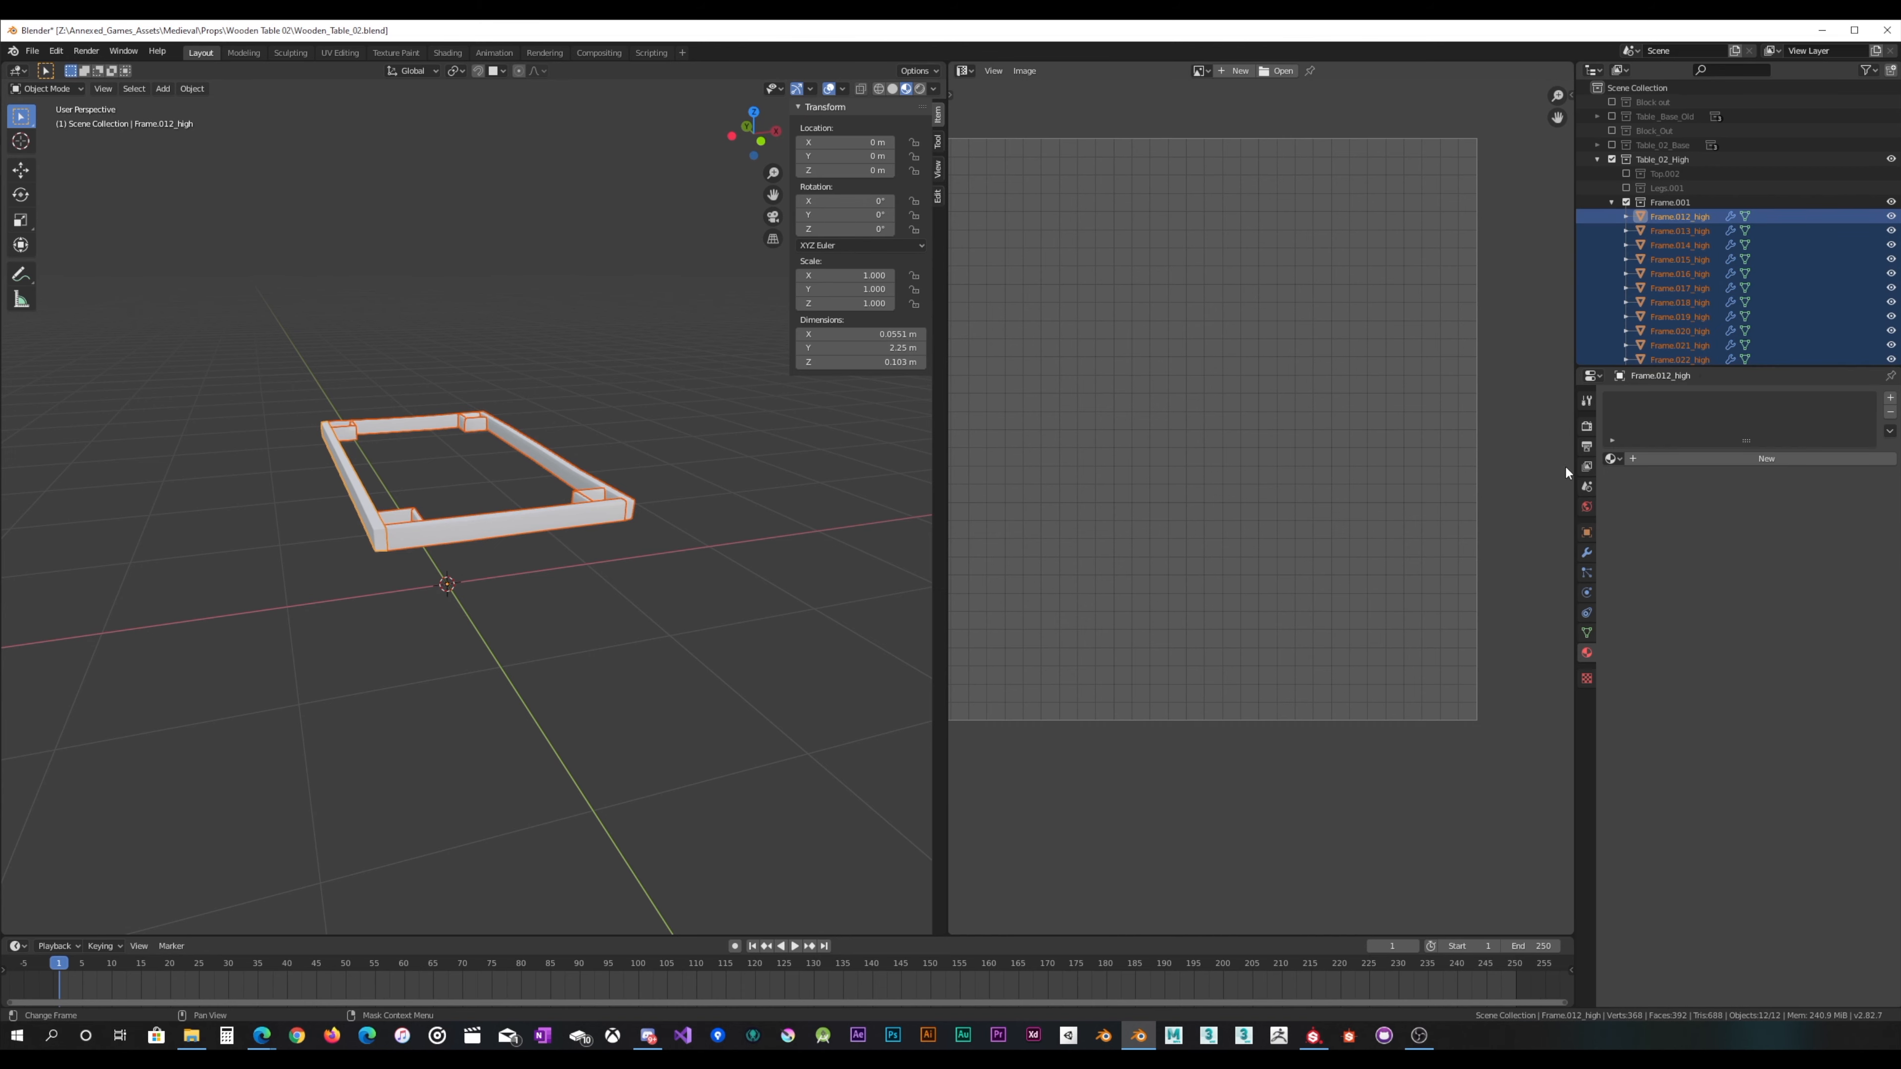
pyautogui.scroll(-2, 1705, 228)
pyautogui.click(1705, 457)
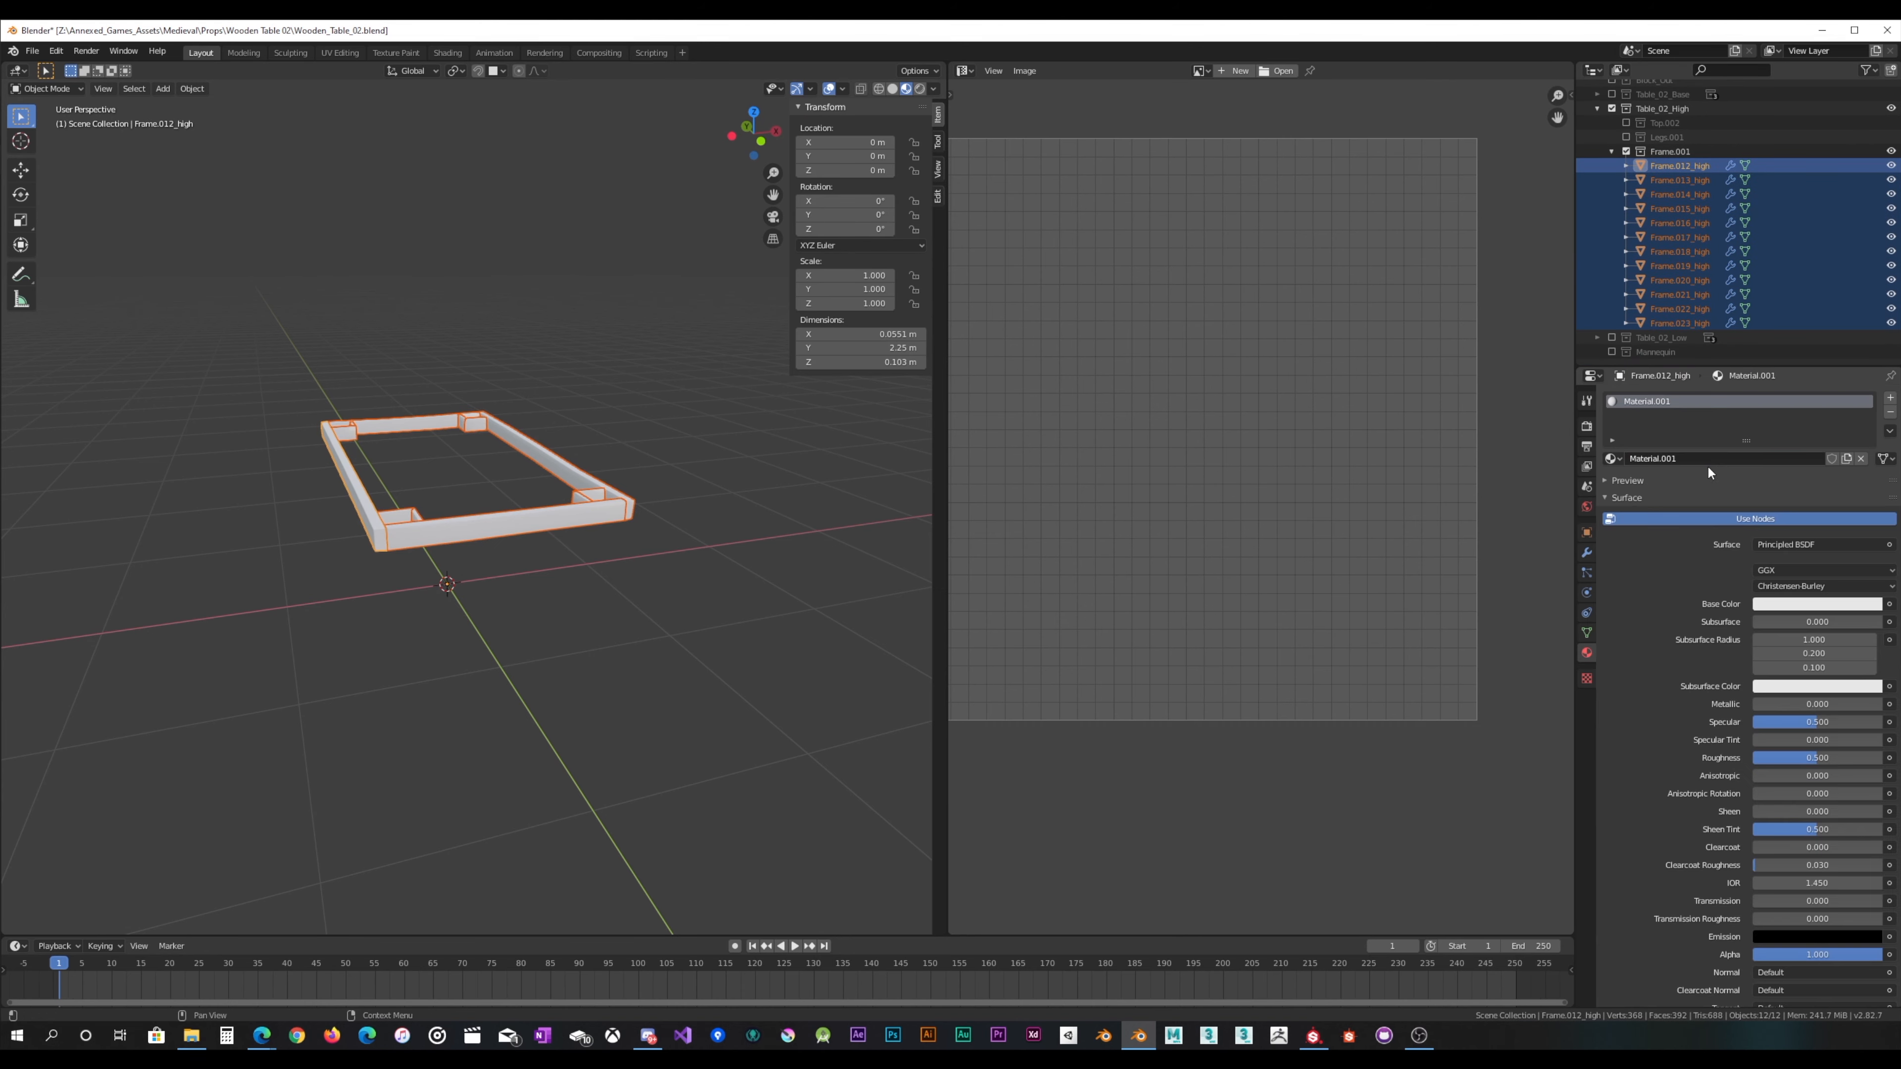
# Step: Name the new frame material Frame and set its base colour to bright blue
pyautogui.doubleClick(1695, 458)
pyautogui.write('Frame')
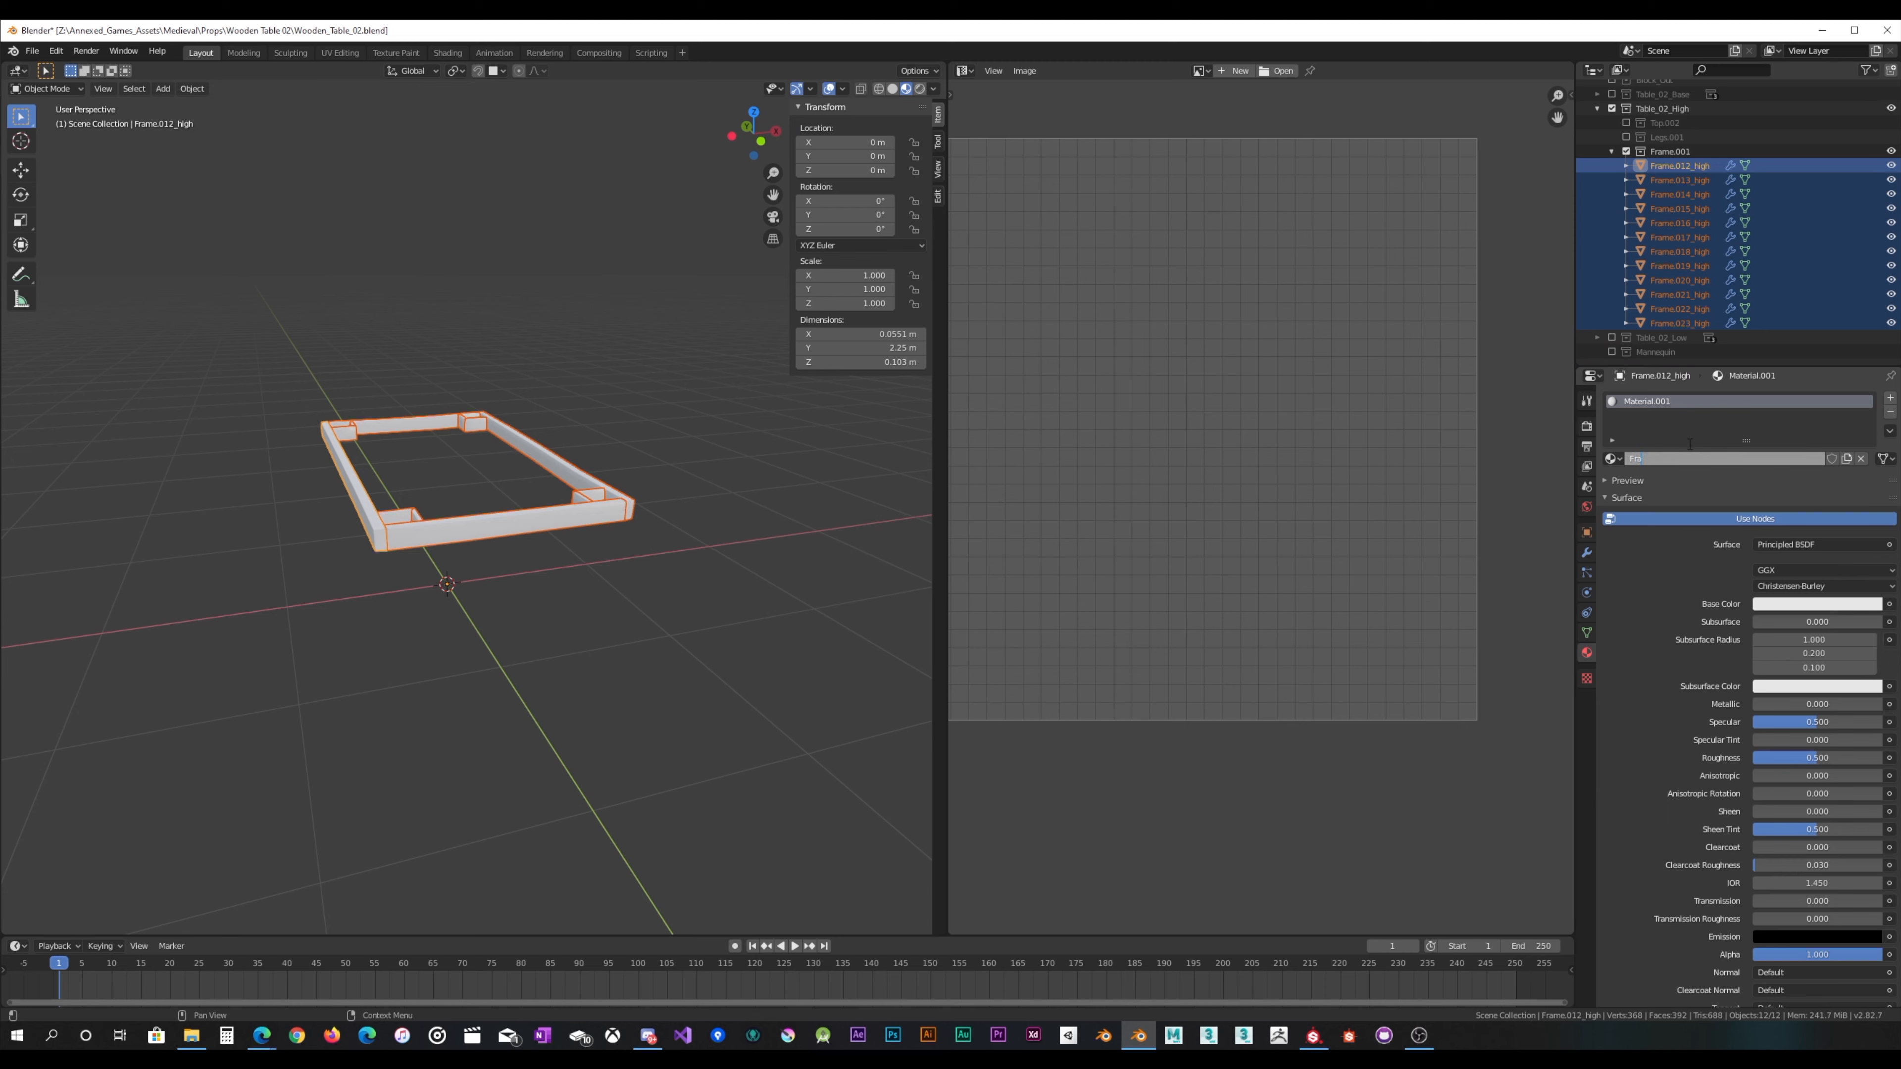
pyautogui.press('Return')
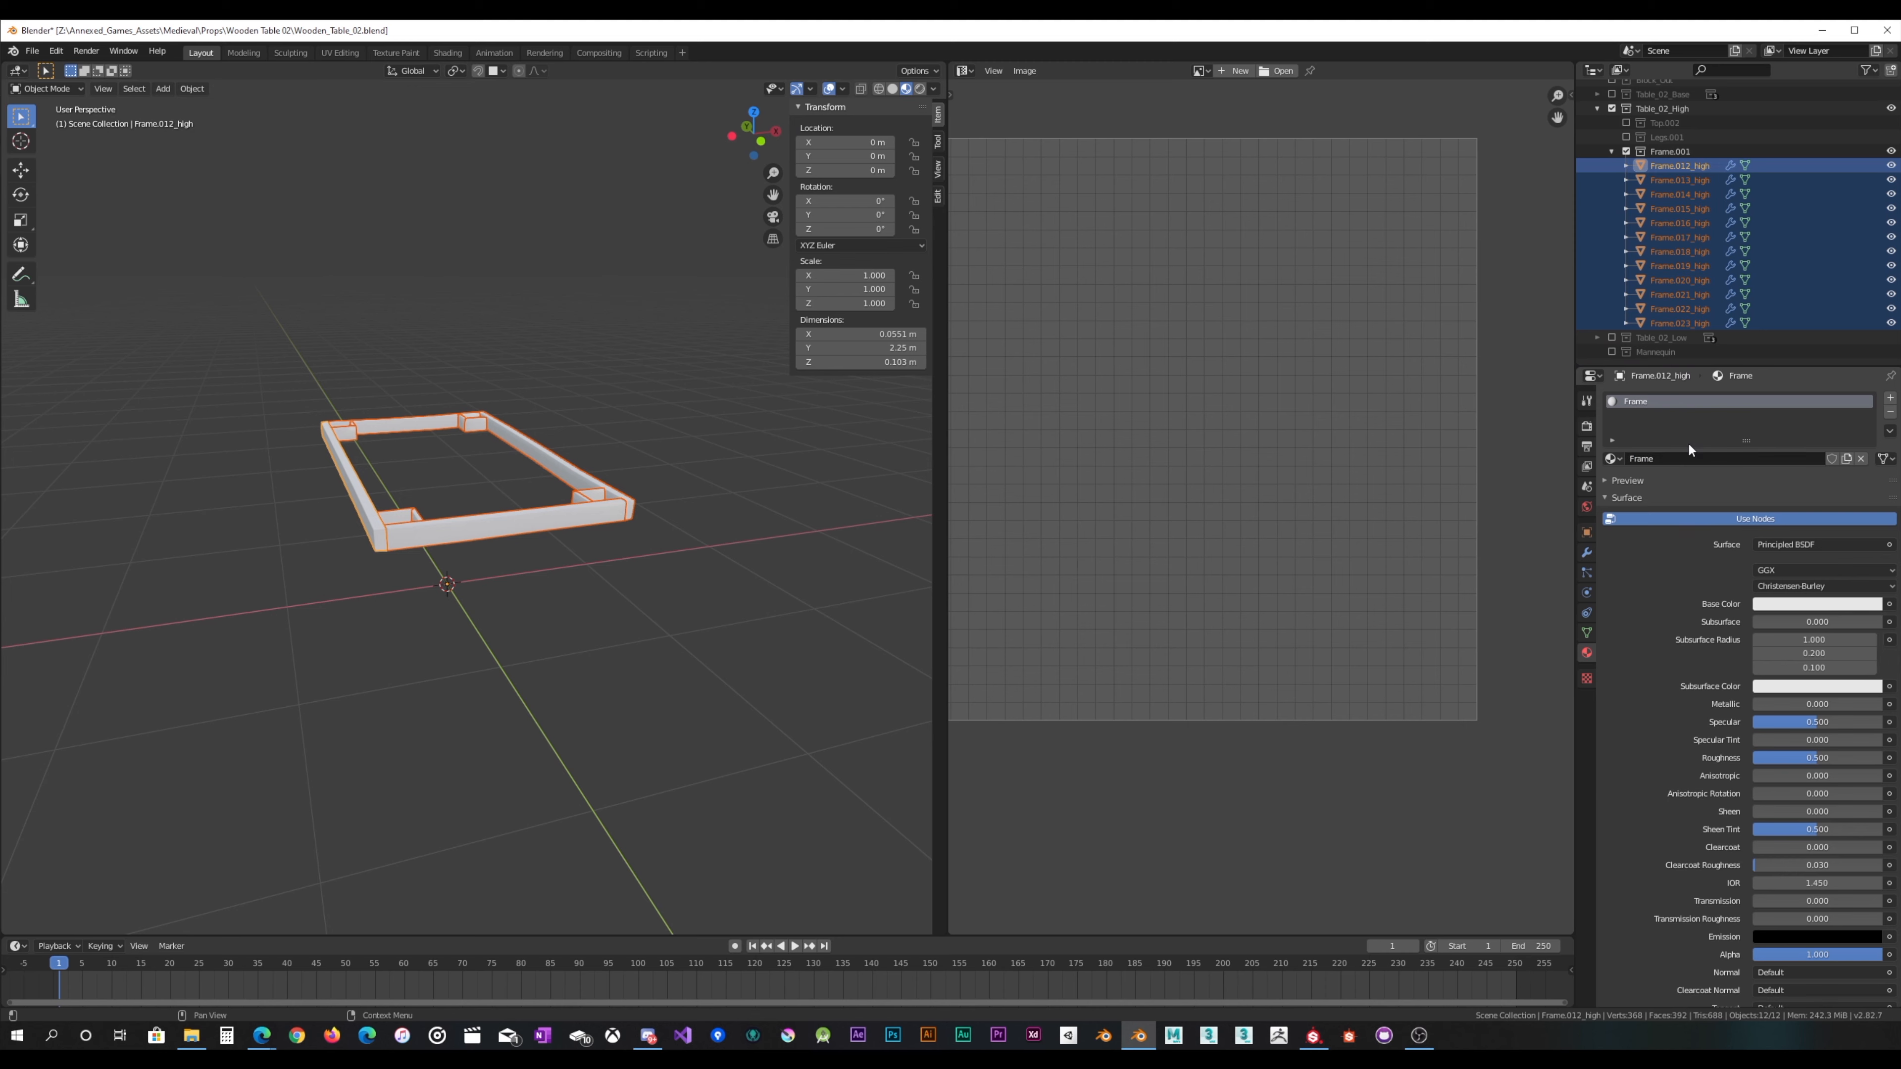
pyautogui.click(1800, 603)
pyautogui.click(1848, 431)
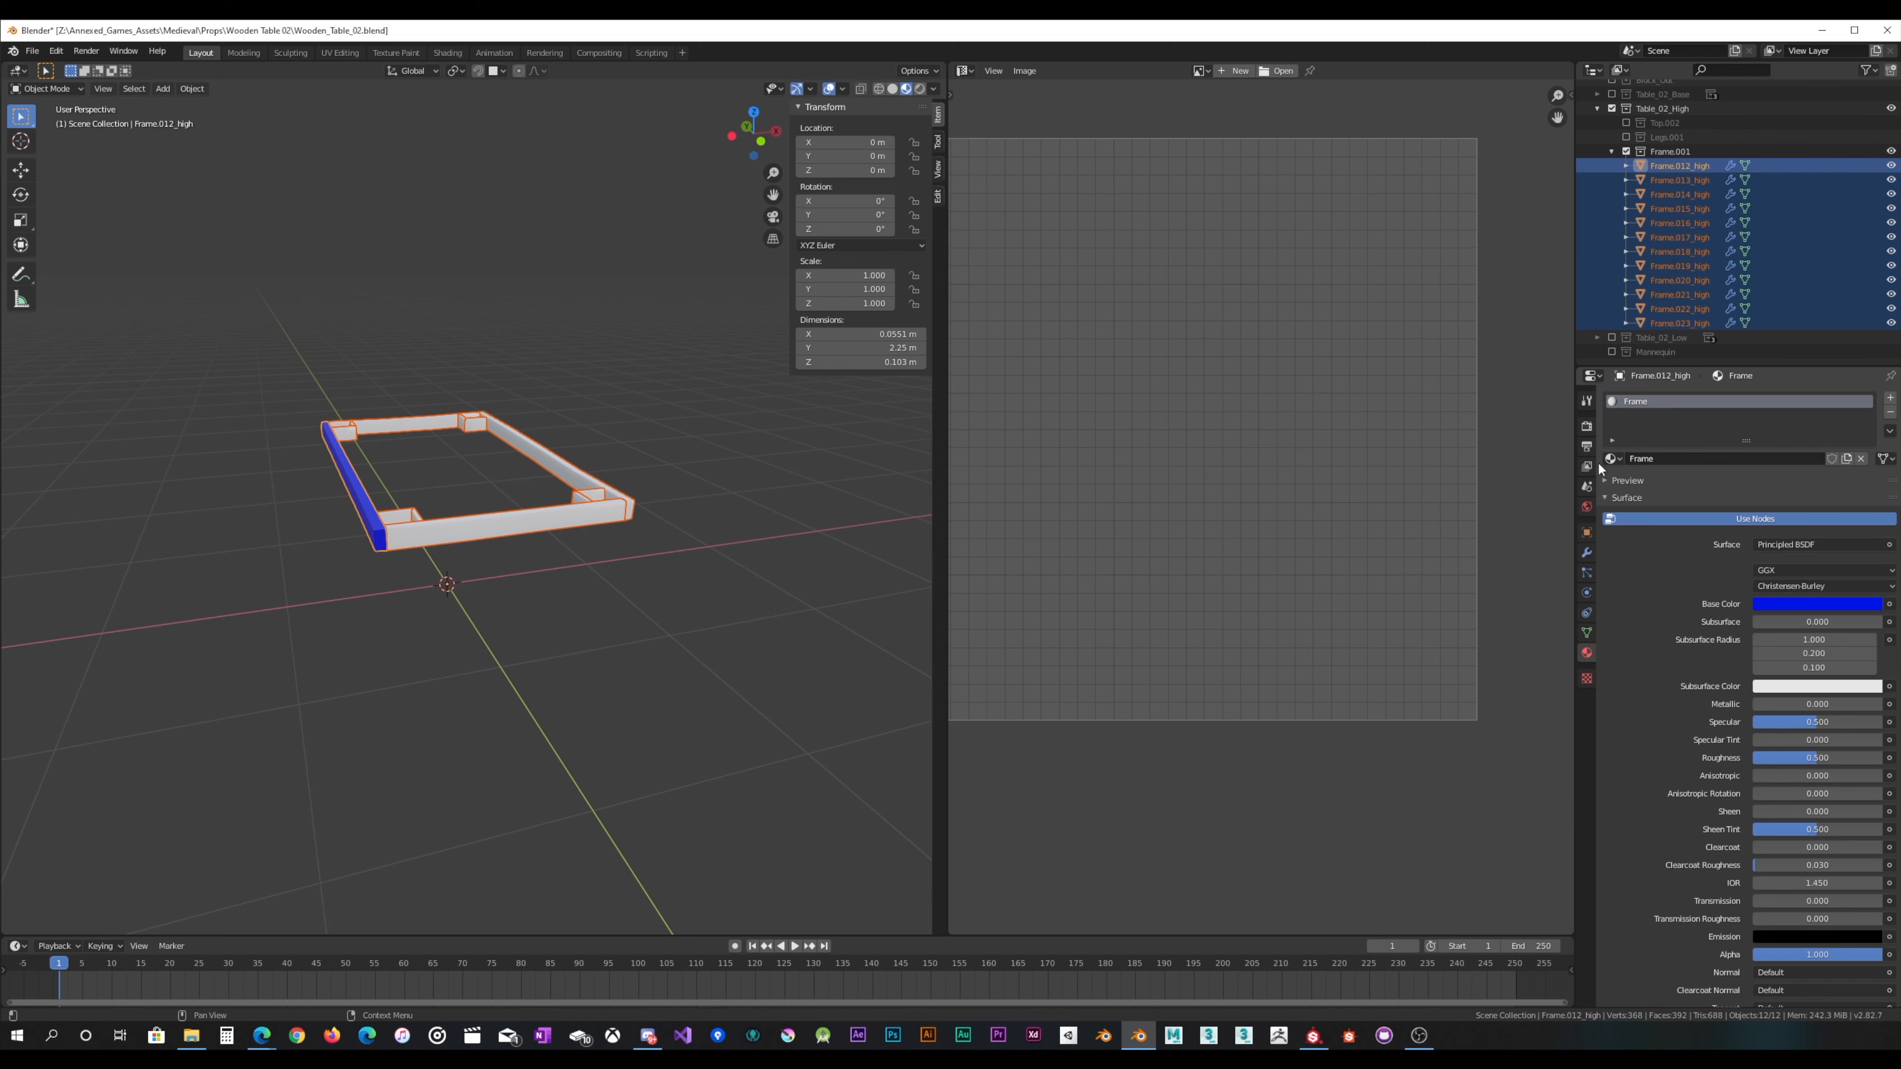
# Step: Link the Frame material to all the other selected frame pieces and re-enable the Legs.001 and Top.002 collections
pyautogui.hotkey('ctrl', 'l')
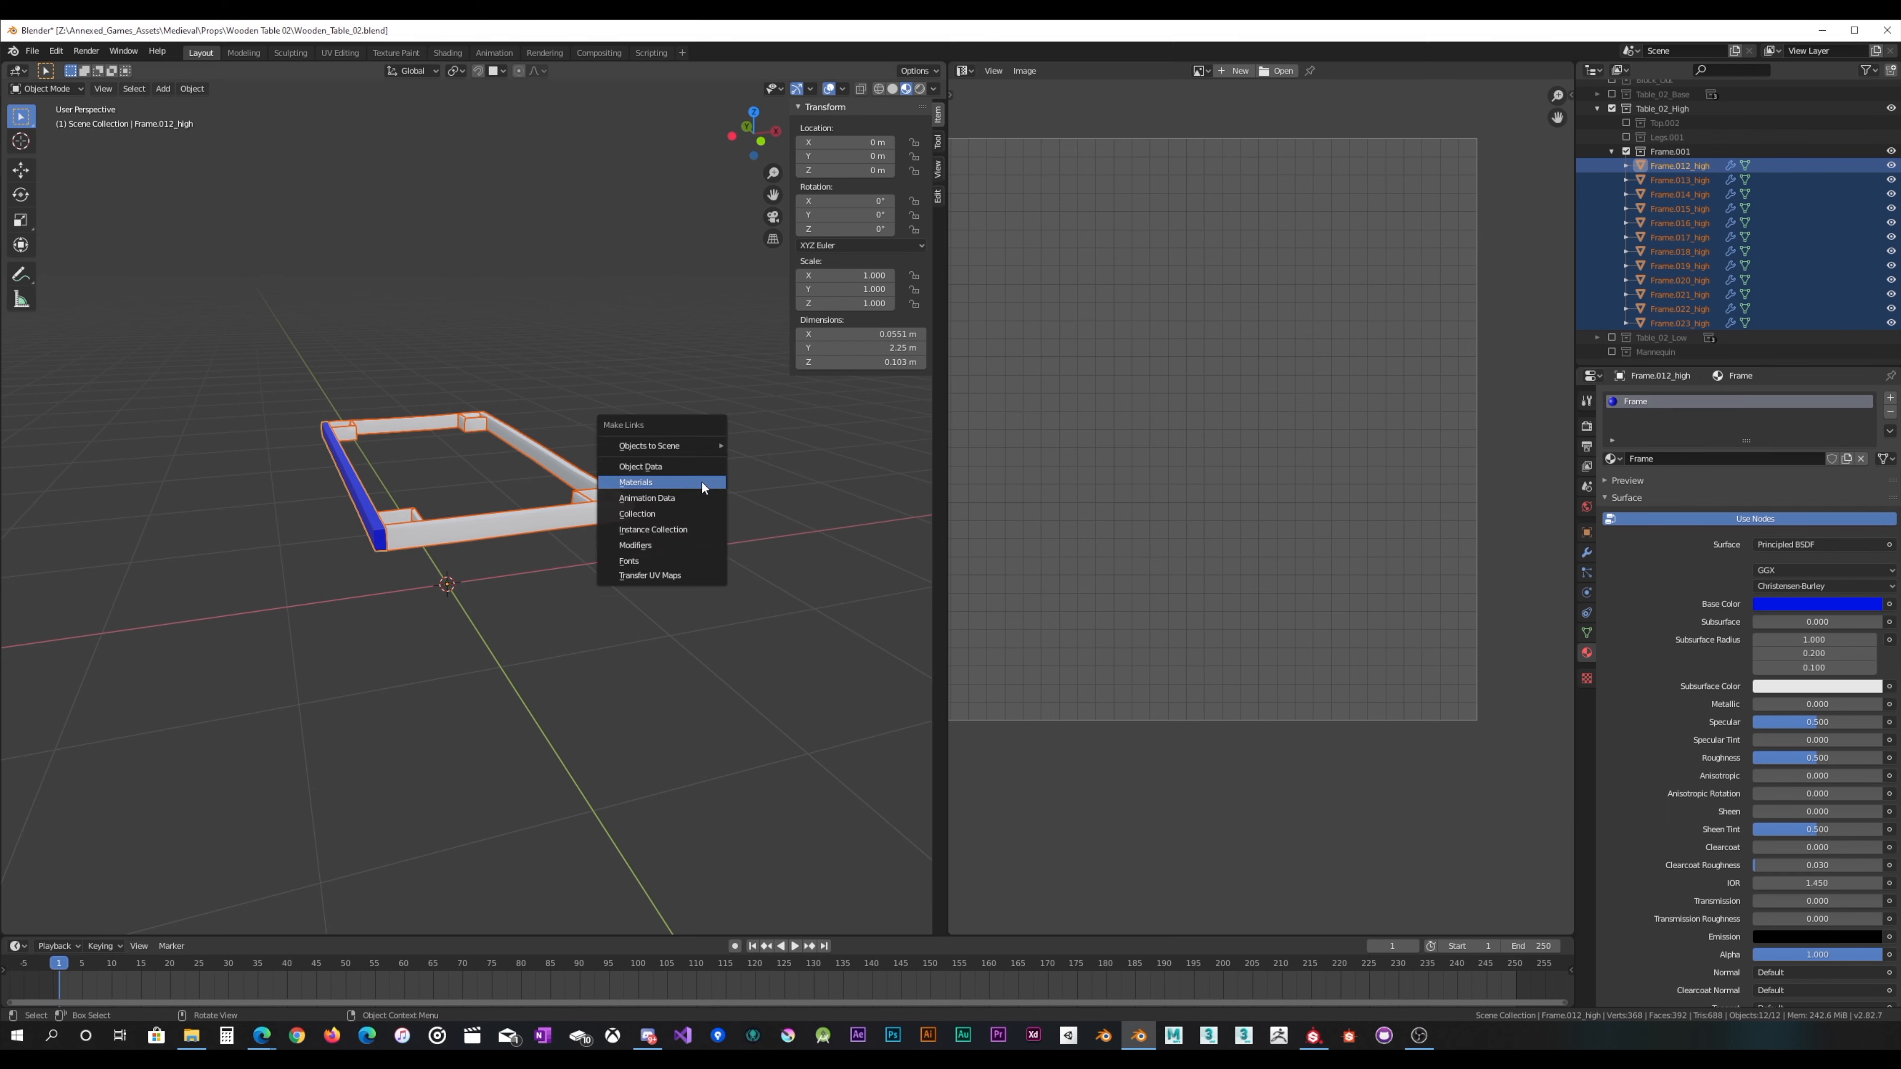
pyautogui.click(702, 485)
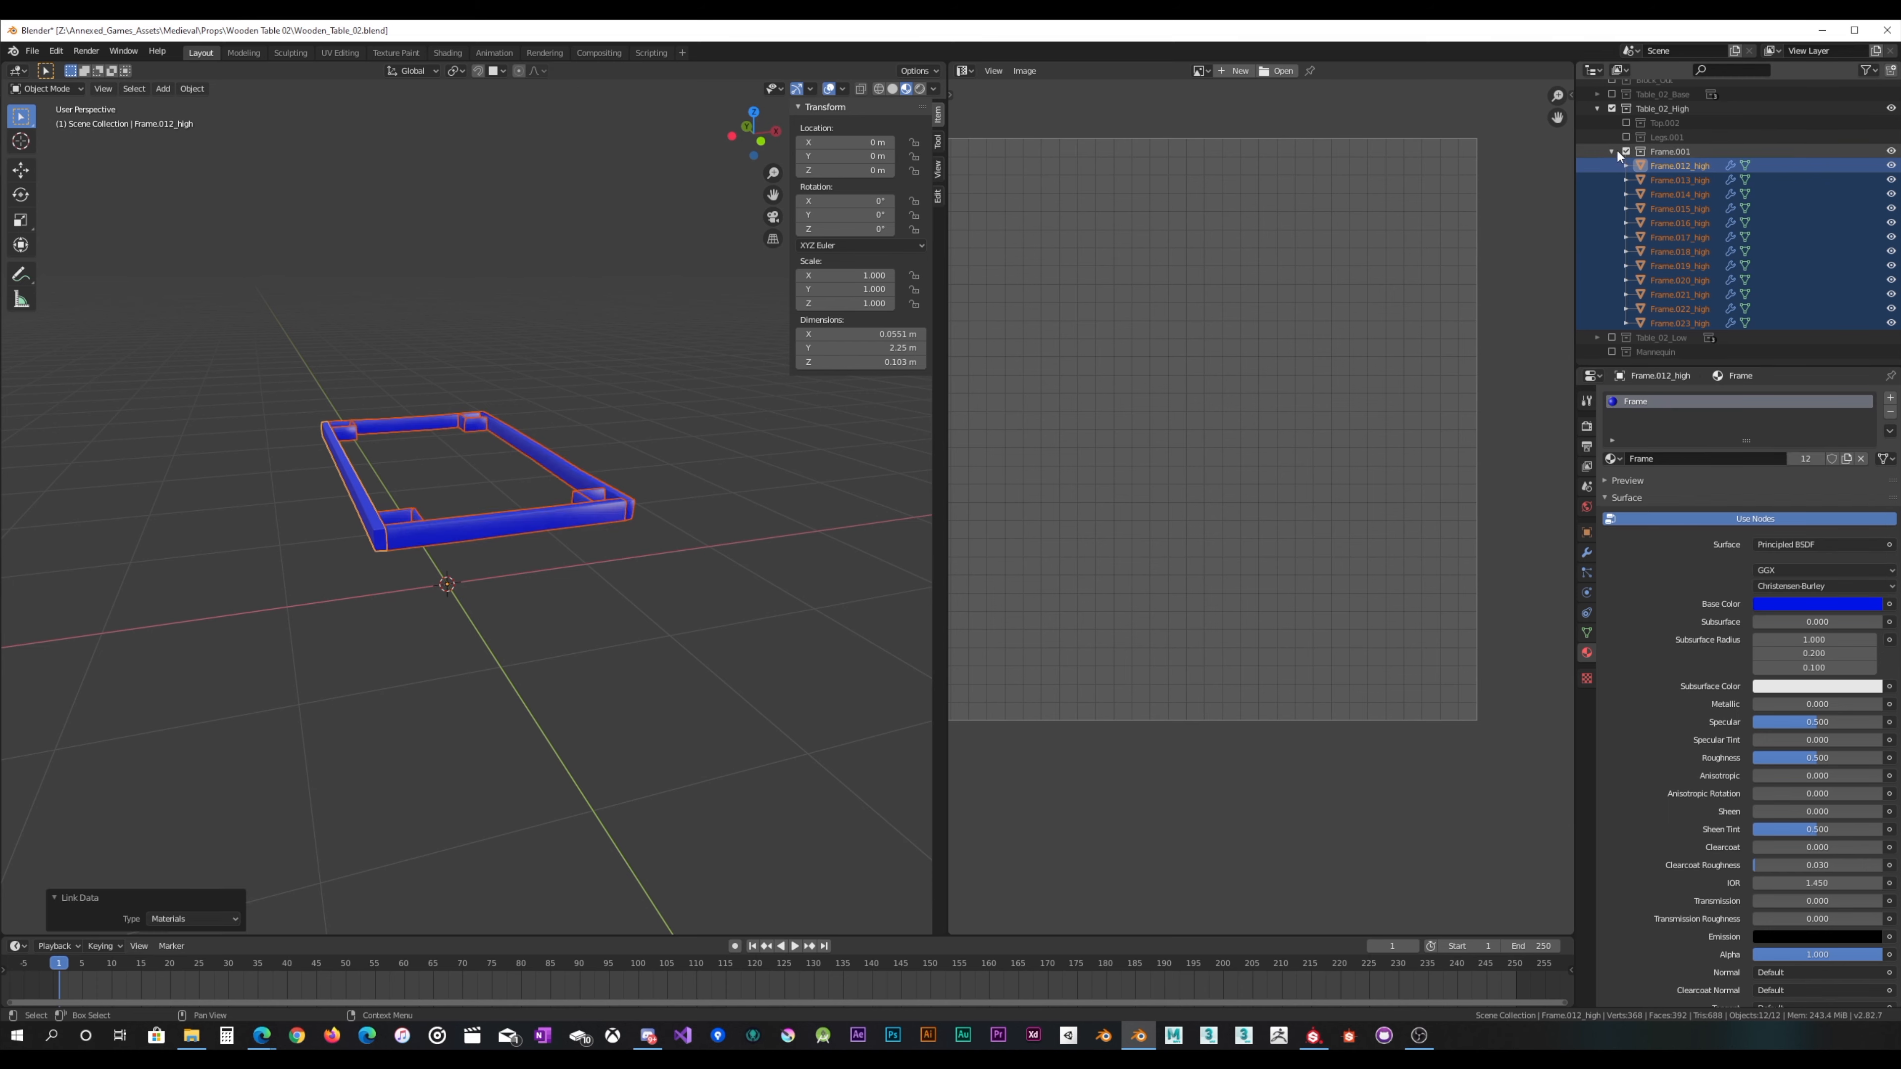
pyautogui.click(1626, 137)
pyautogui.click(1625, 123)
pyautogui.moveTo(754, 331); pyautogui.dragTo(542, 381, button='middle')
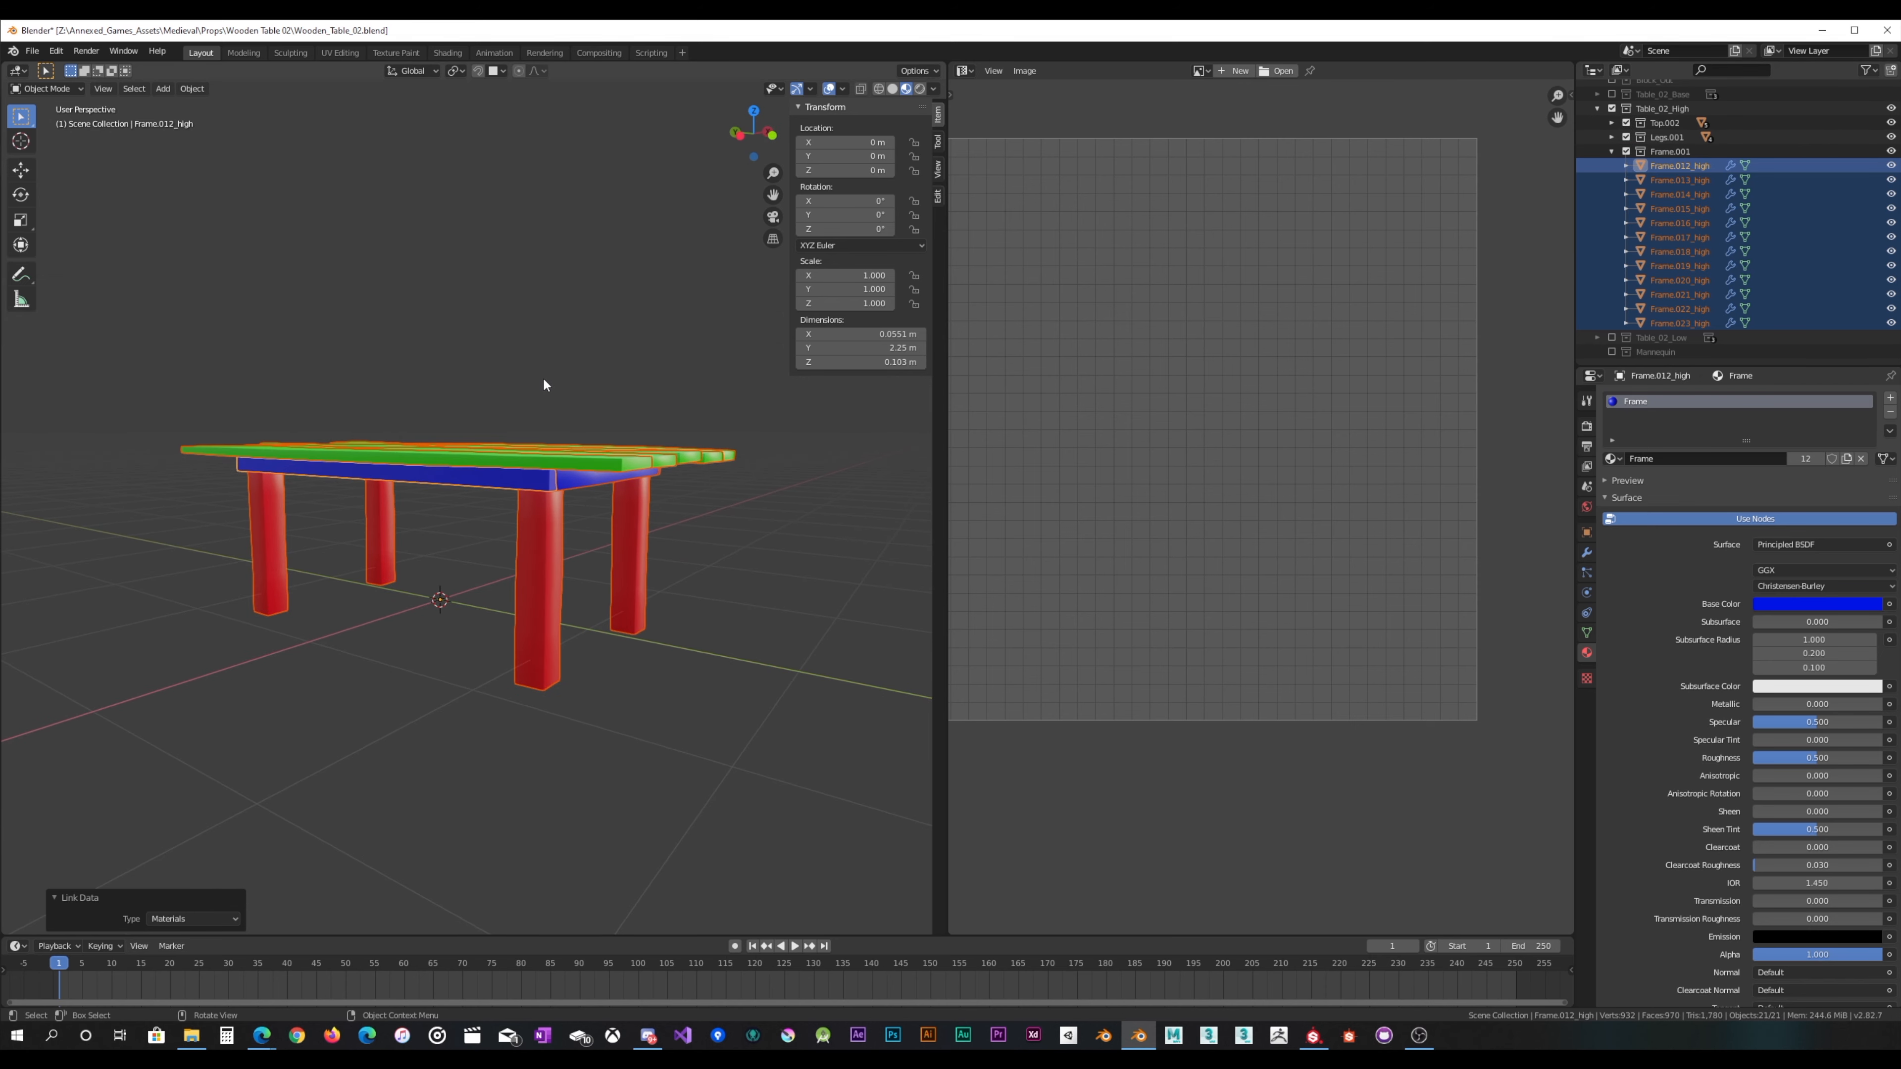
# Step: Collapse Frame.001, exclude the Table_02_High collection from the view layer and enable Table_02_Low instead
pyautogui.click(1609, 152)
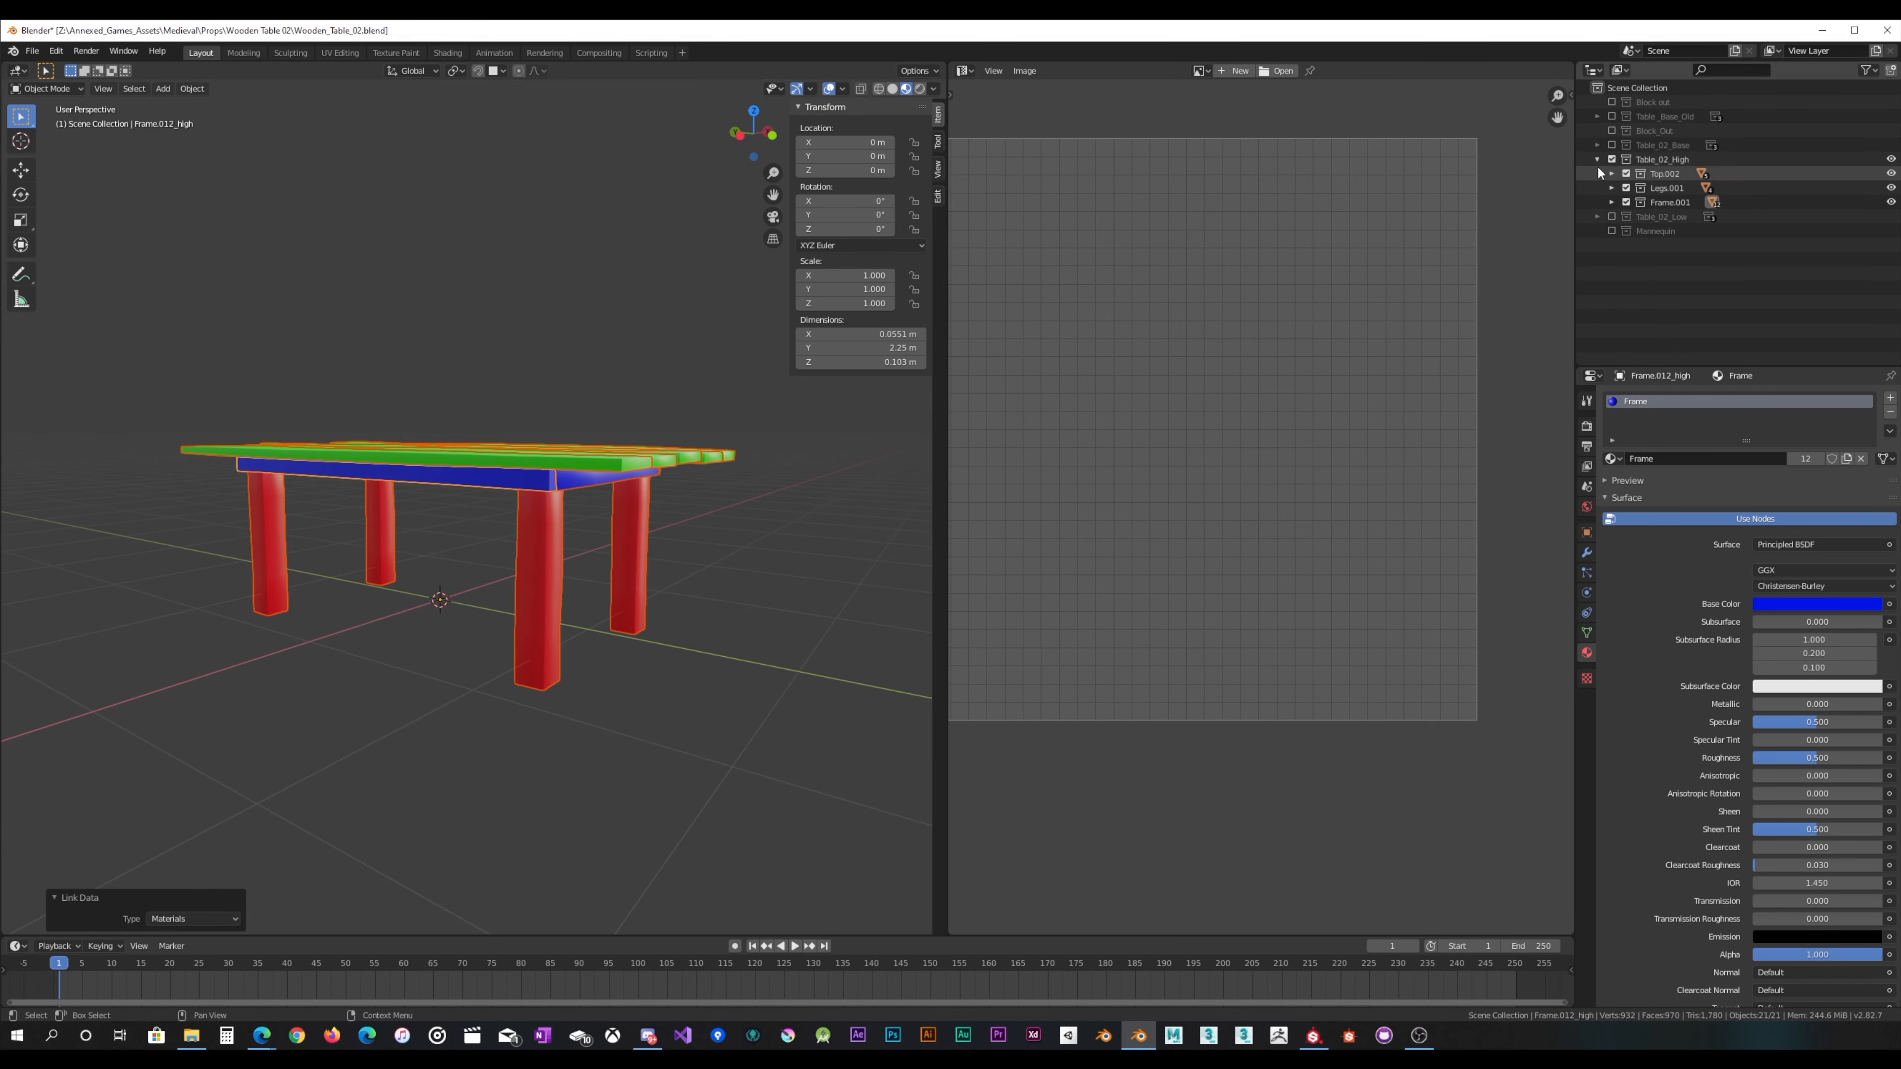
pyautogui.click(1611, 159)
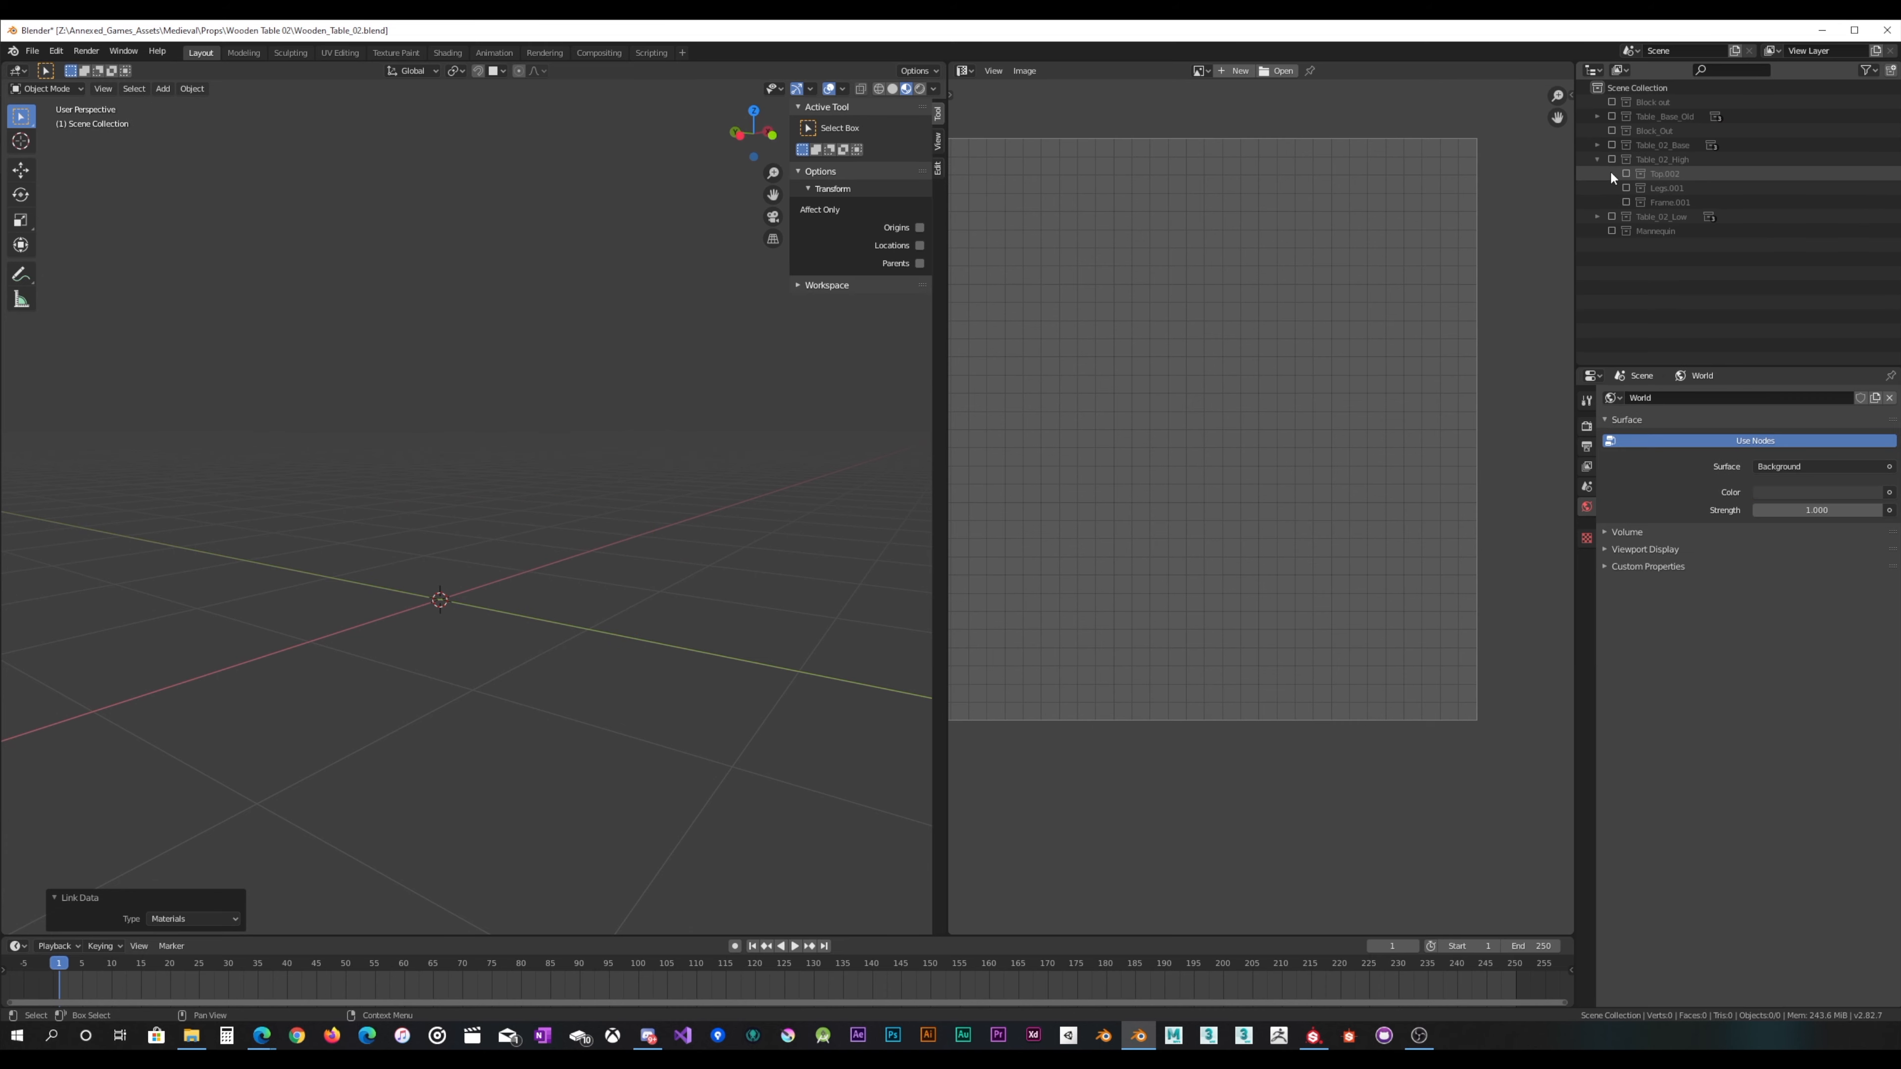
pyautogui.click(1610, 217)
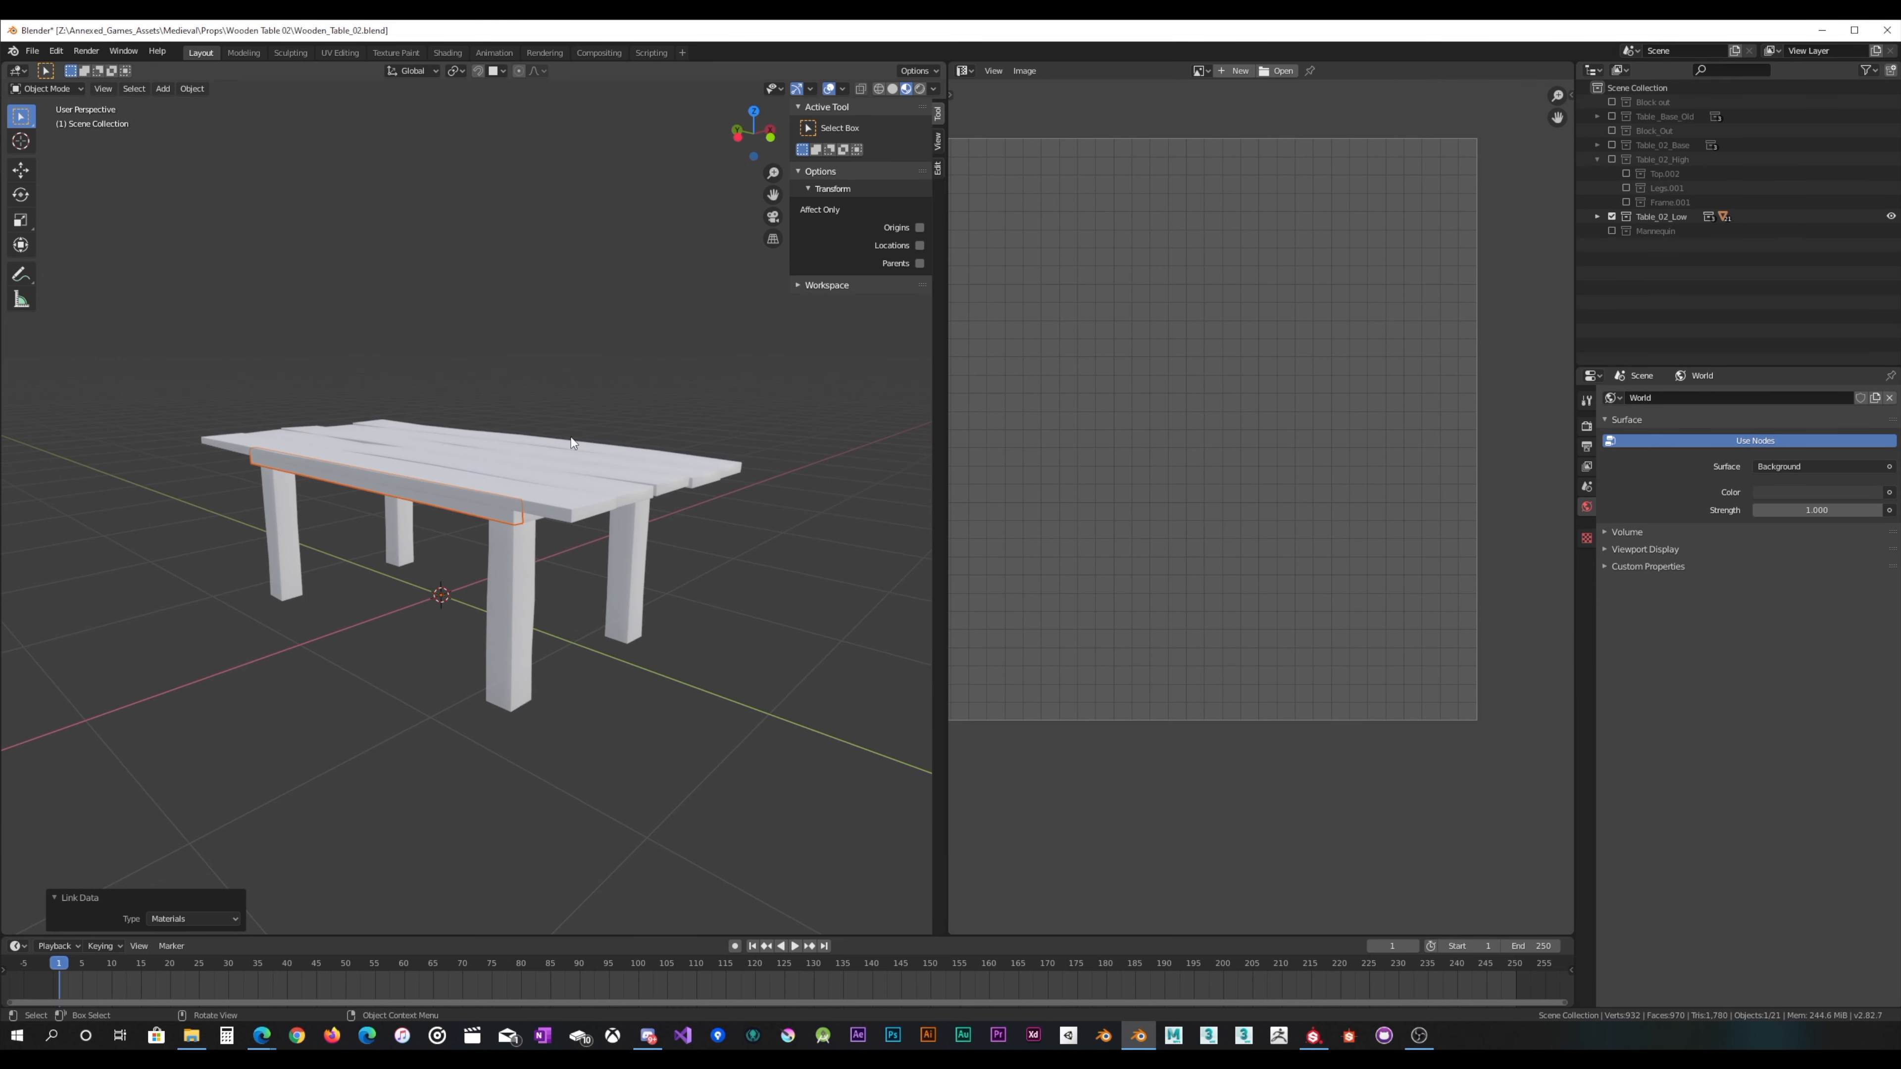